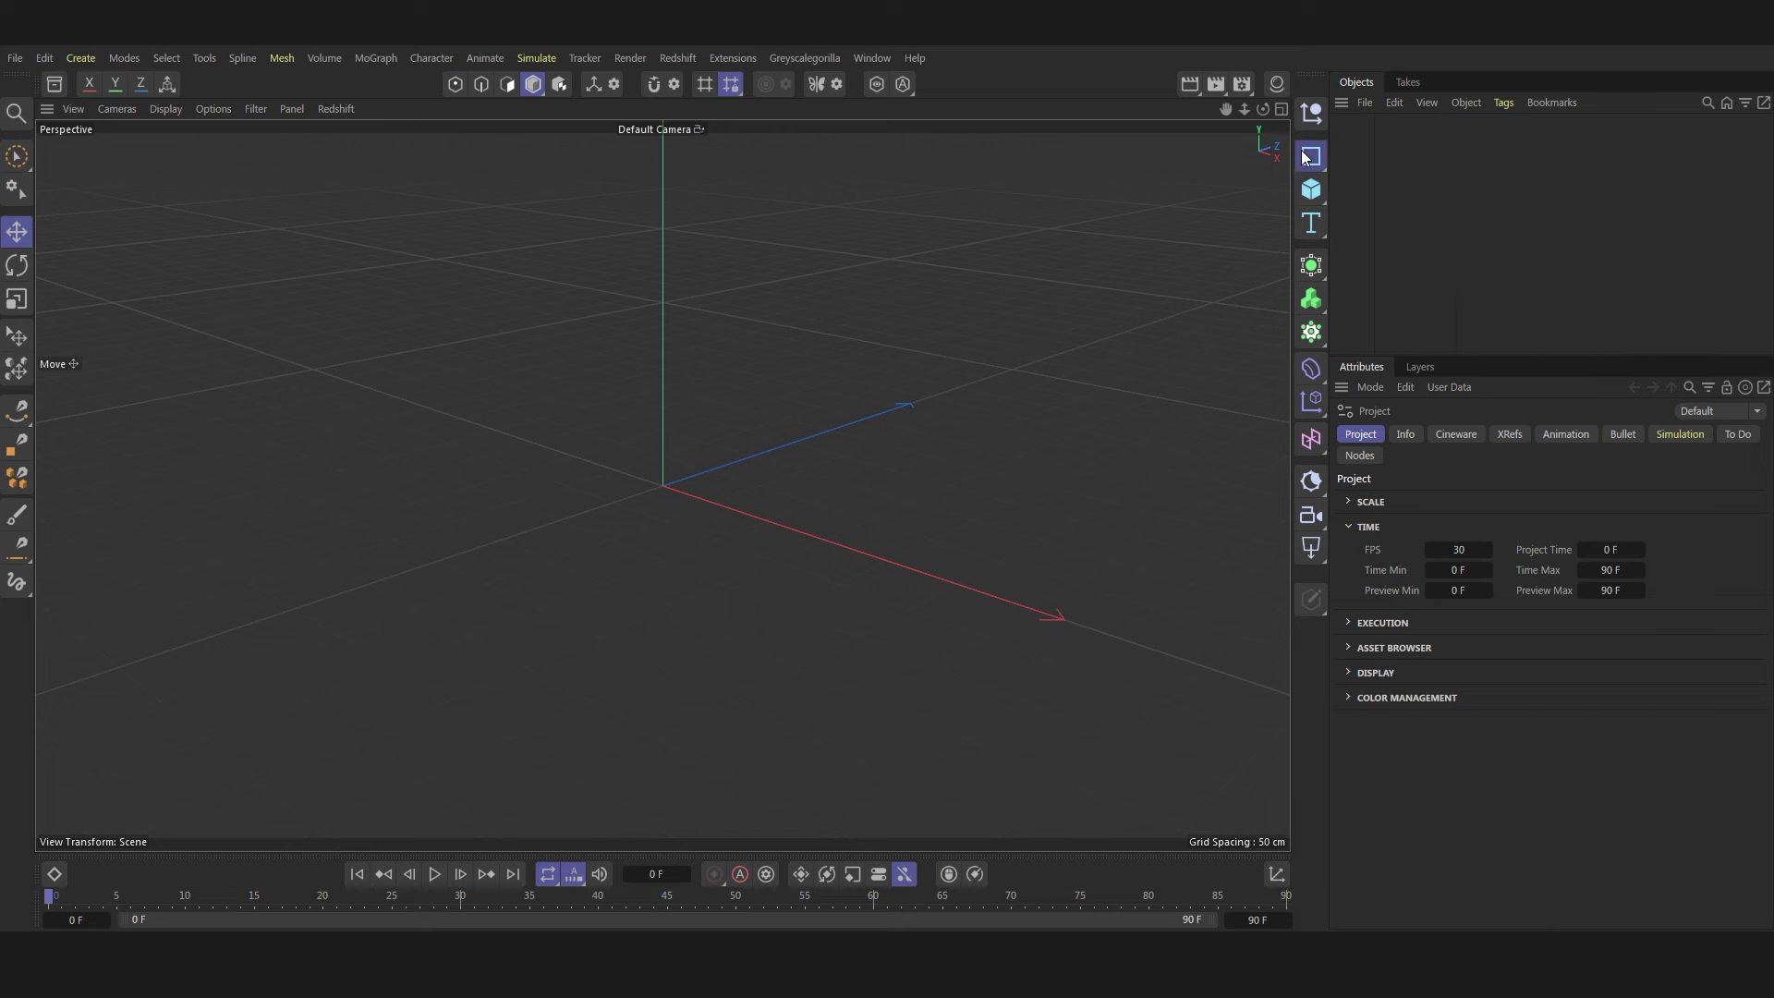
# - Add a Rectangle spline object to the scene
pyautogui.click(1311, 156)
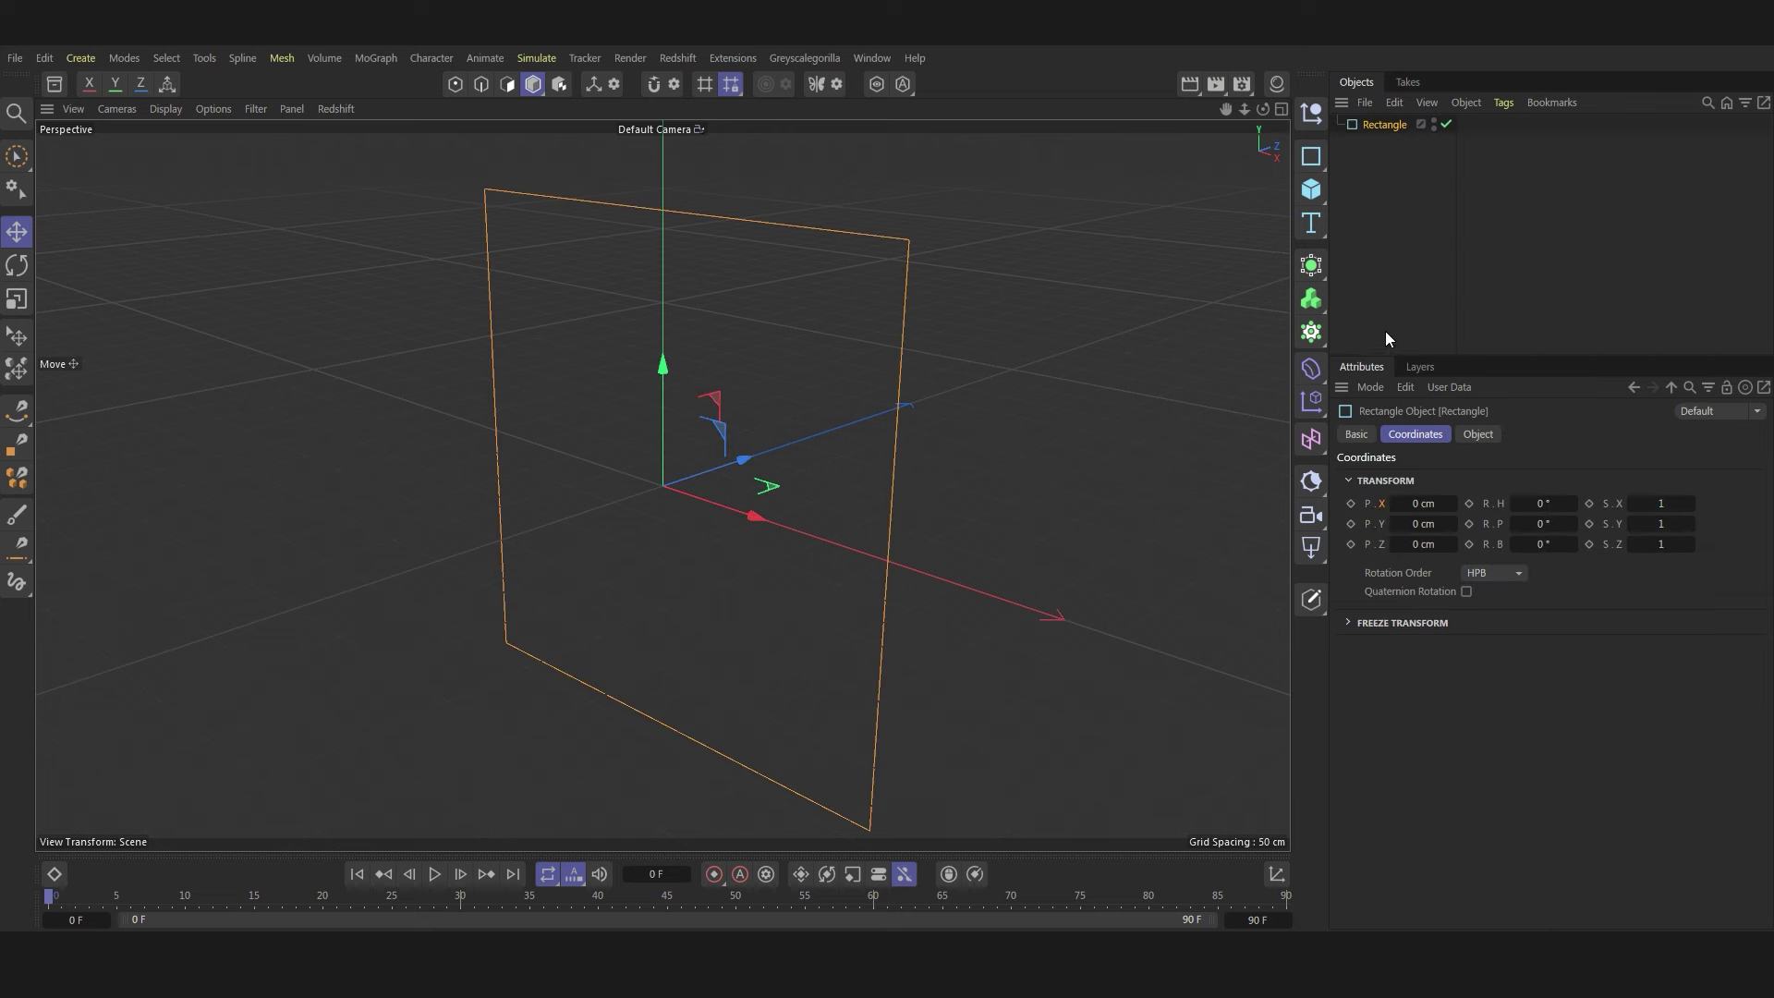
# - Size the rectangle to 200 cm width and 60 cm height
pyautogui.click(1478, 434)
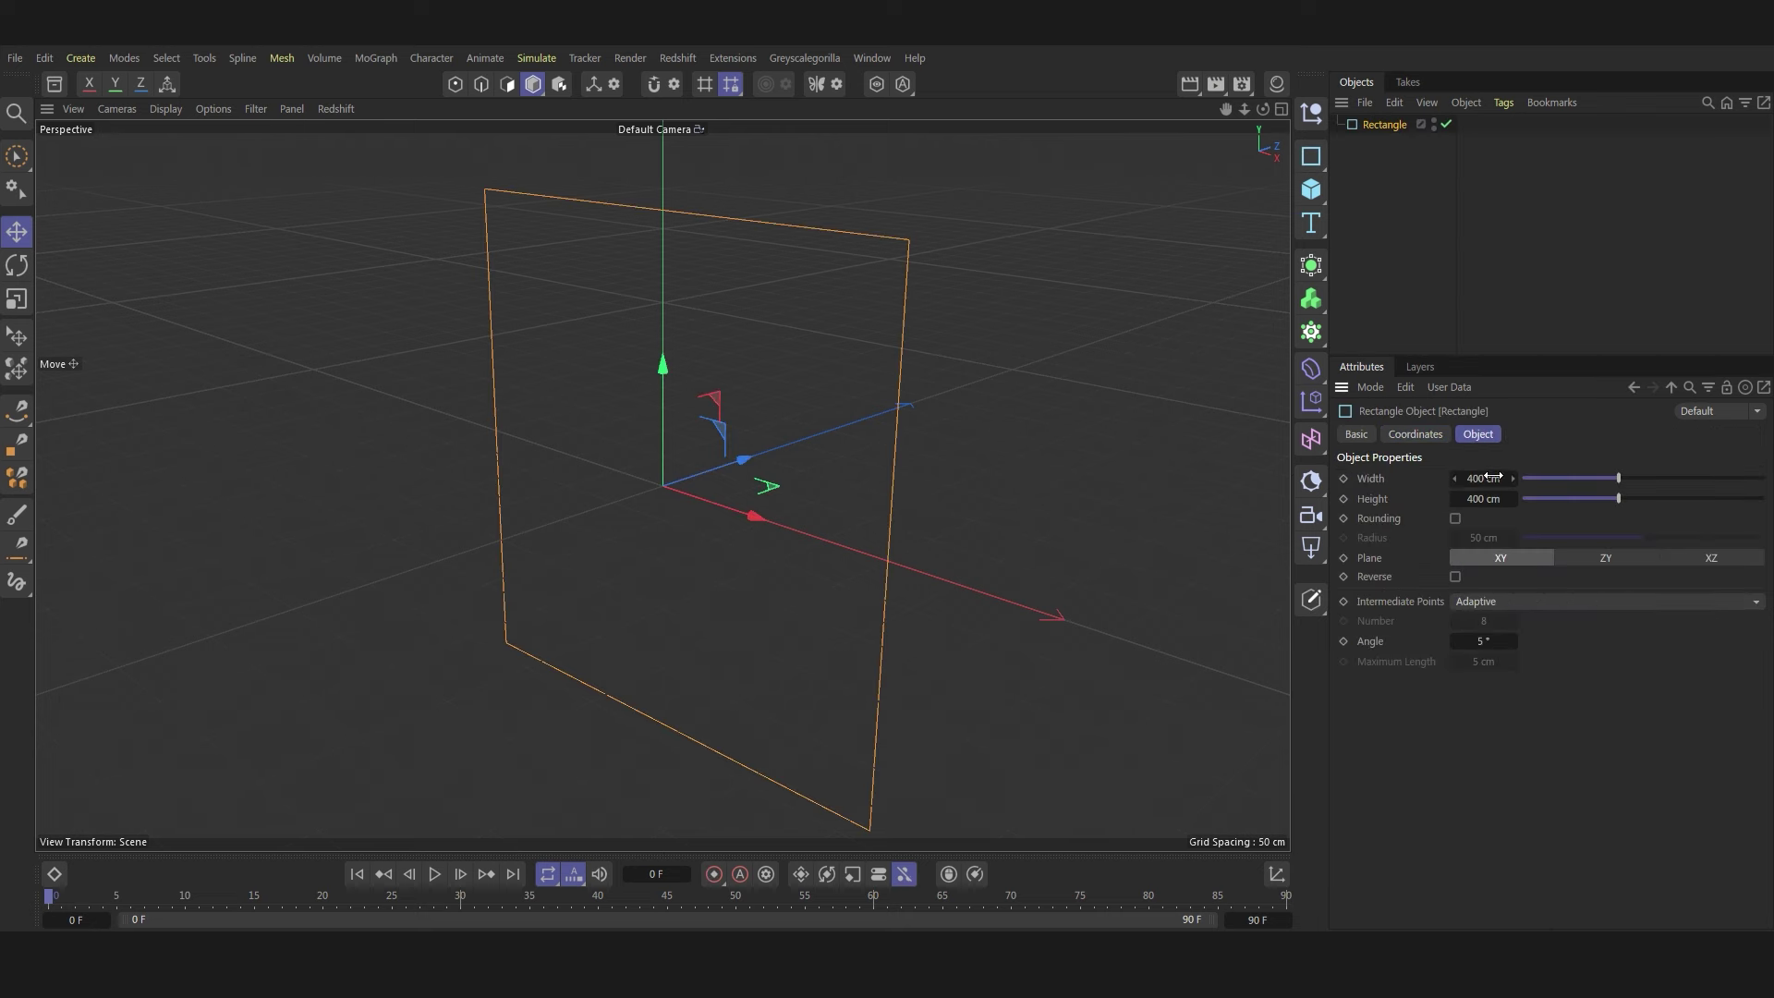
pyautogui.doubleClick(1483, 477)
pyautogui.write('60')
pyautogui.press('Tab')
pyautogui.write('20')
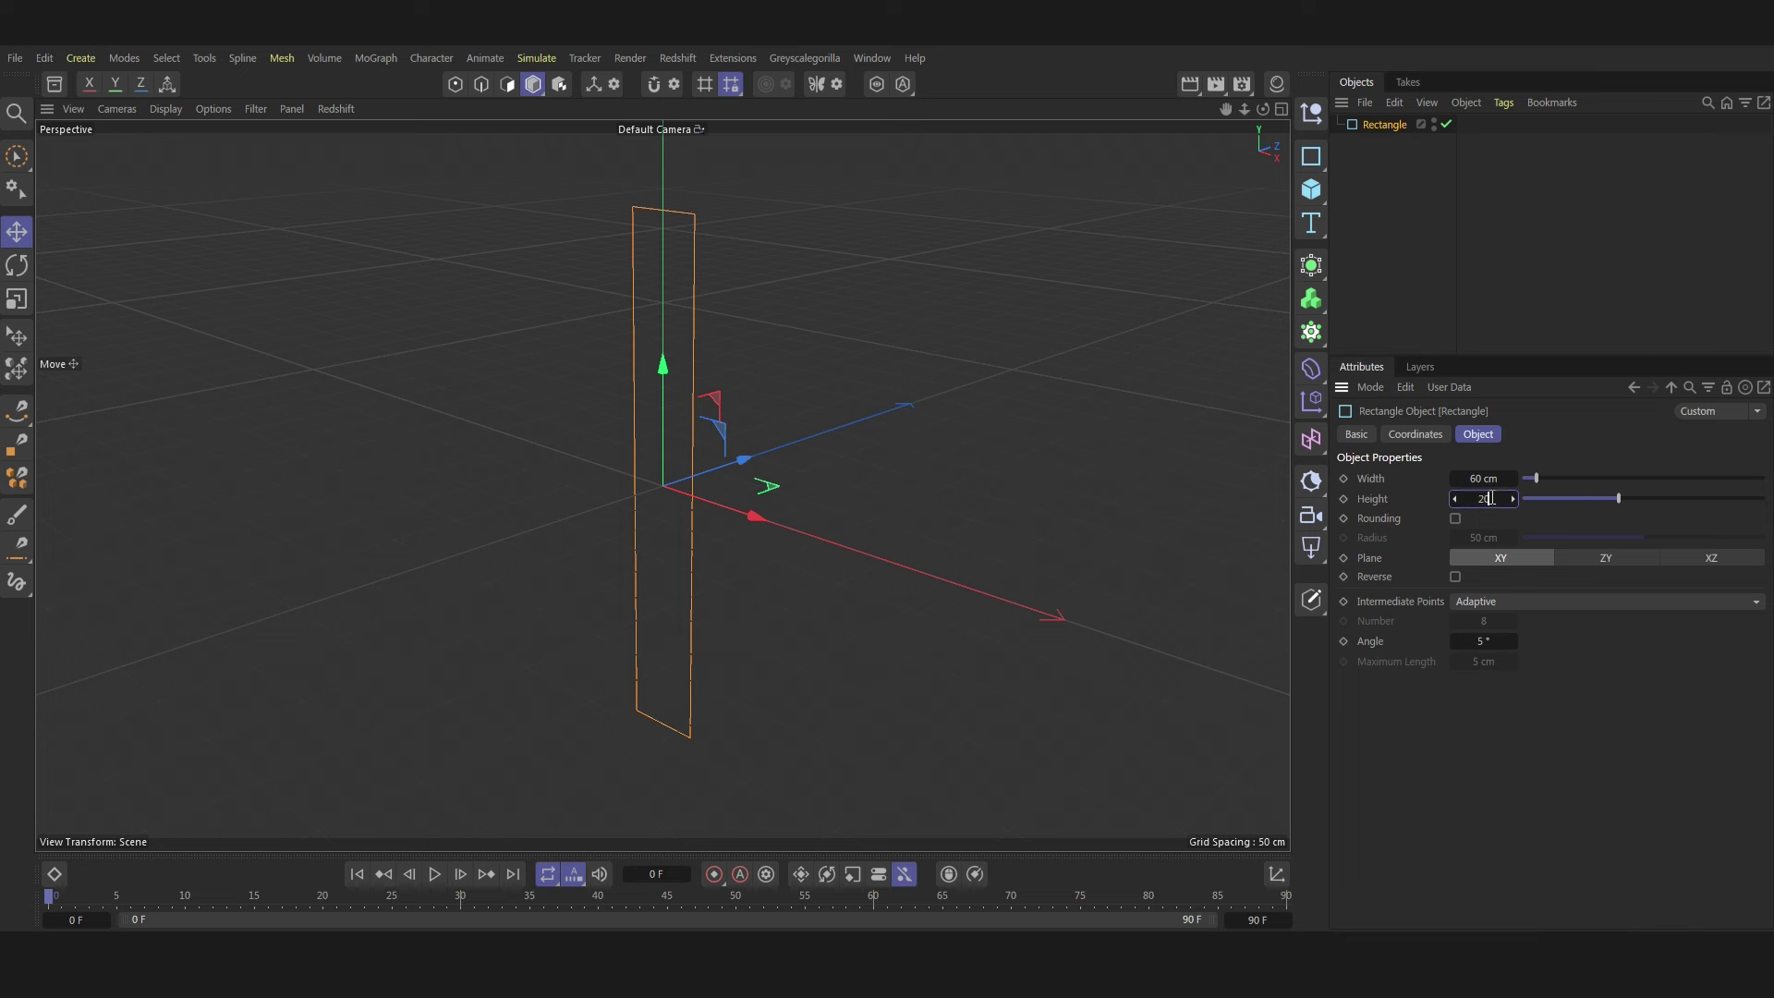
pyautogui.hotkey('shift', 'Tab')
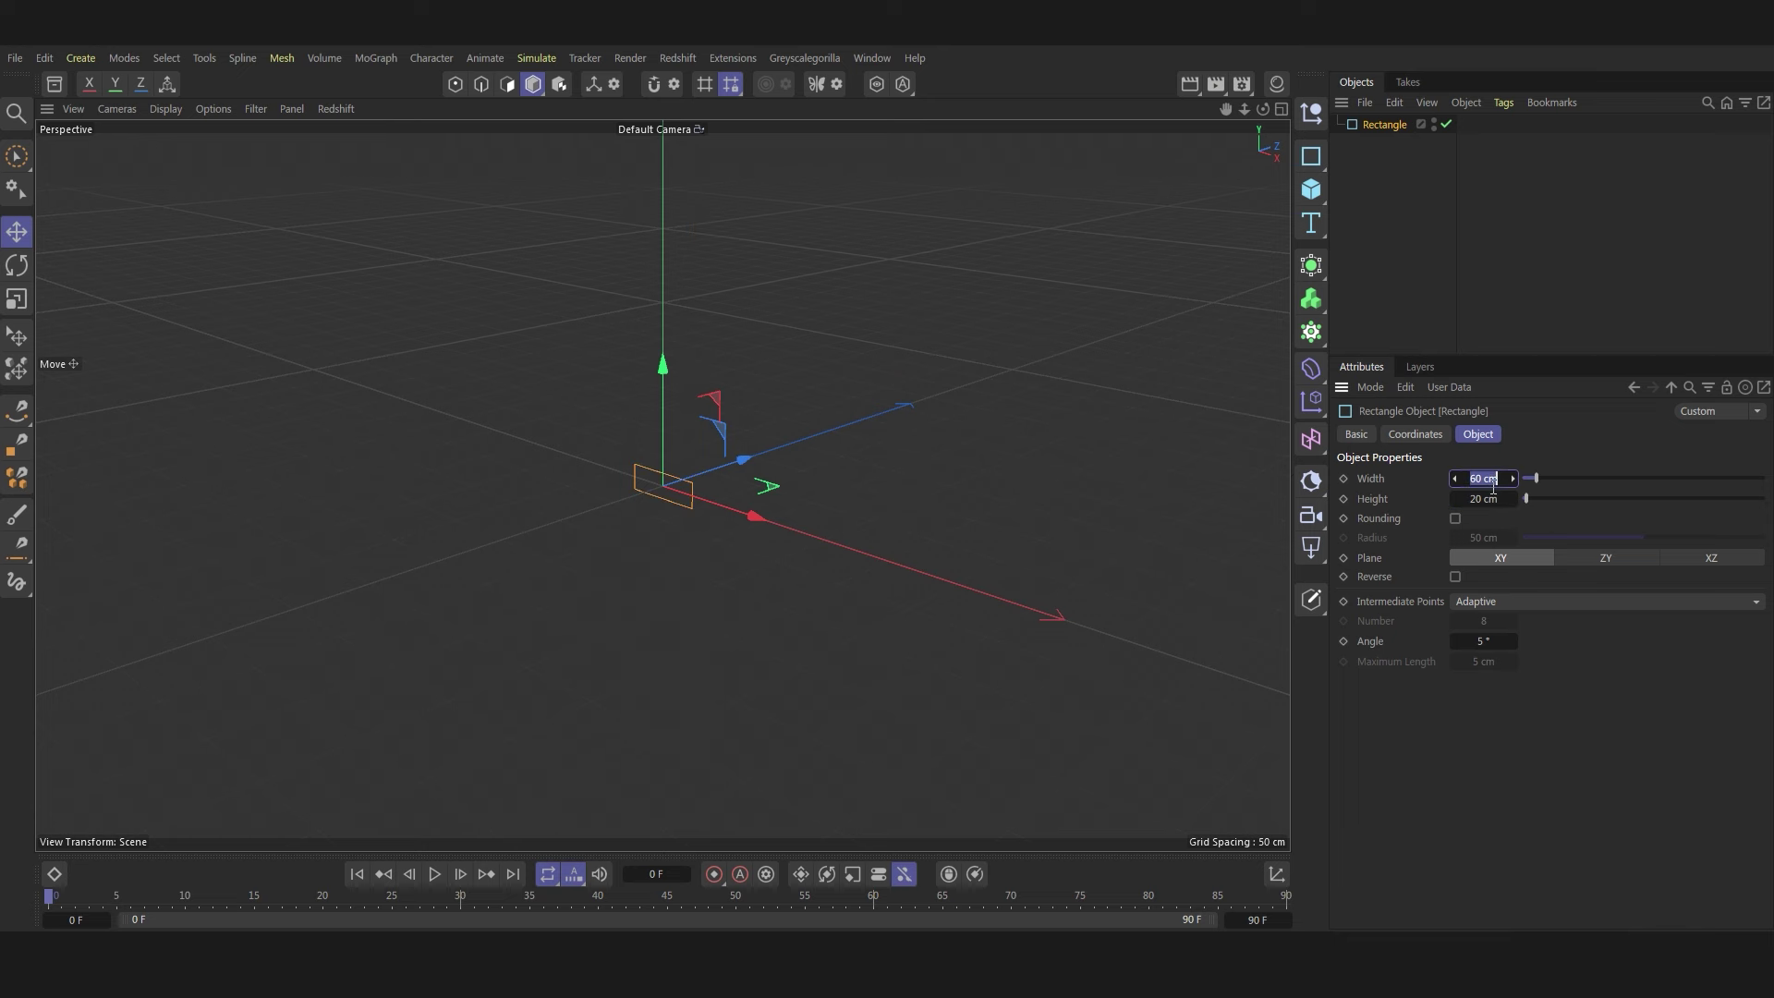
pyautogui.write('200')
pyautogui.press('Tab')
pyautogui.write('60')
pyautogui.press('Return')
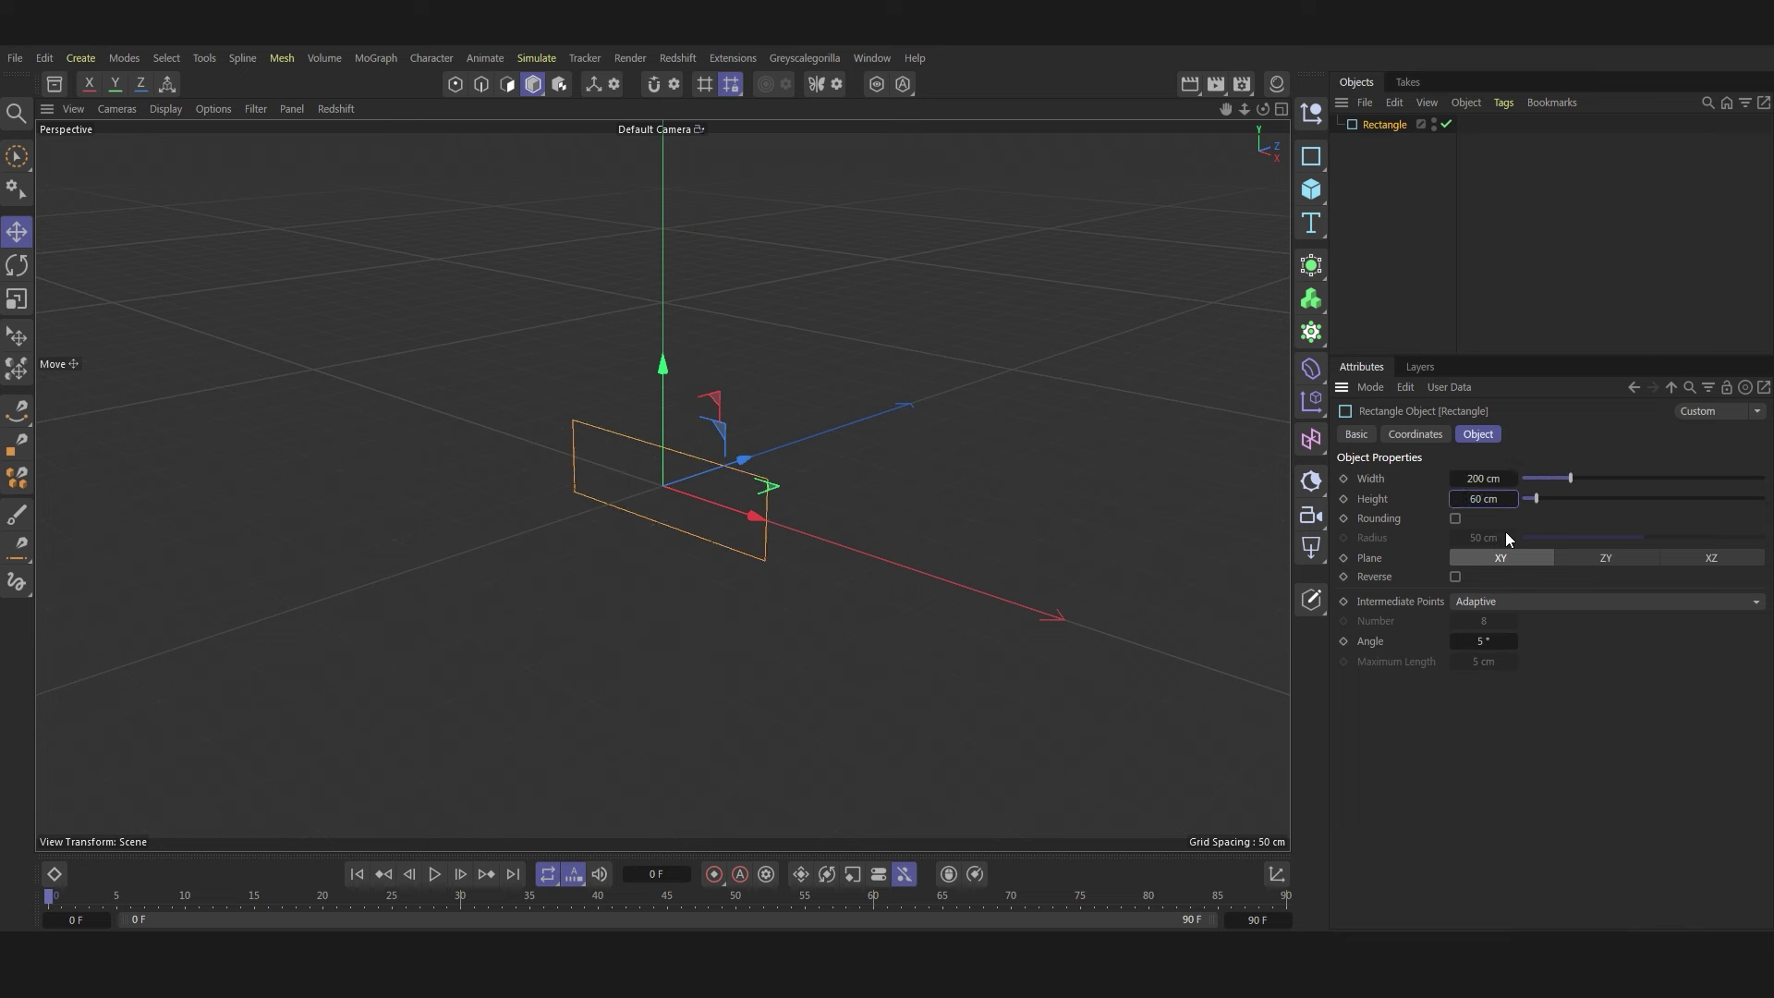
# - Enable rounding on the rectangle with a 20 cm radius
pyautogui.click(1455, 519)
pyautogui.doubleClick(1483, 538)
pyautogui.write('20')
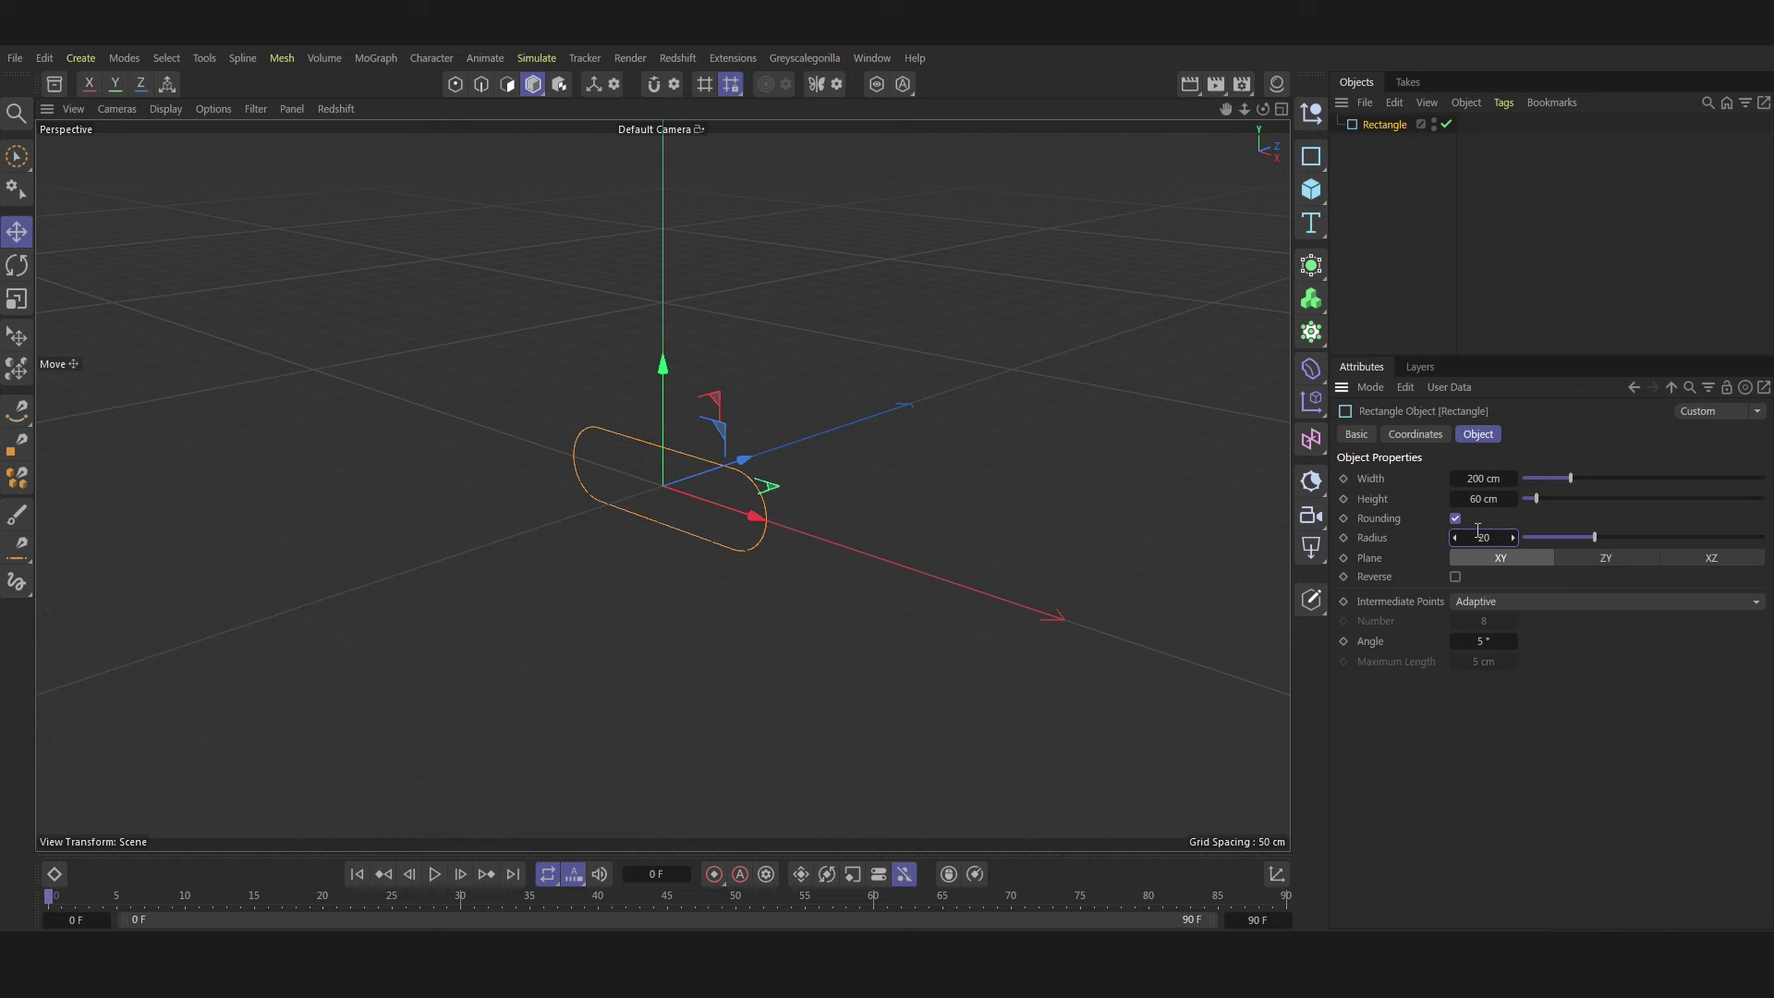
pyautogui.press('Return')
# - Lay the rounded rectangle flat on the XZ plane
pyautogui.moveTo(1262, 108); pyautogui.dragTo(1192, 111)
pyautogui.scroll(2, 633, 502)
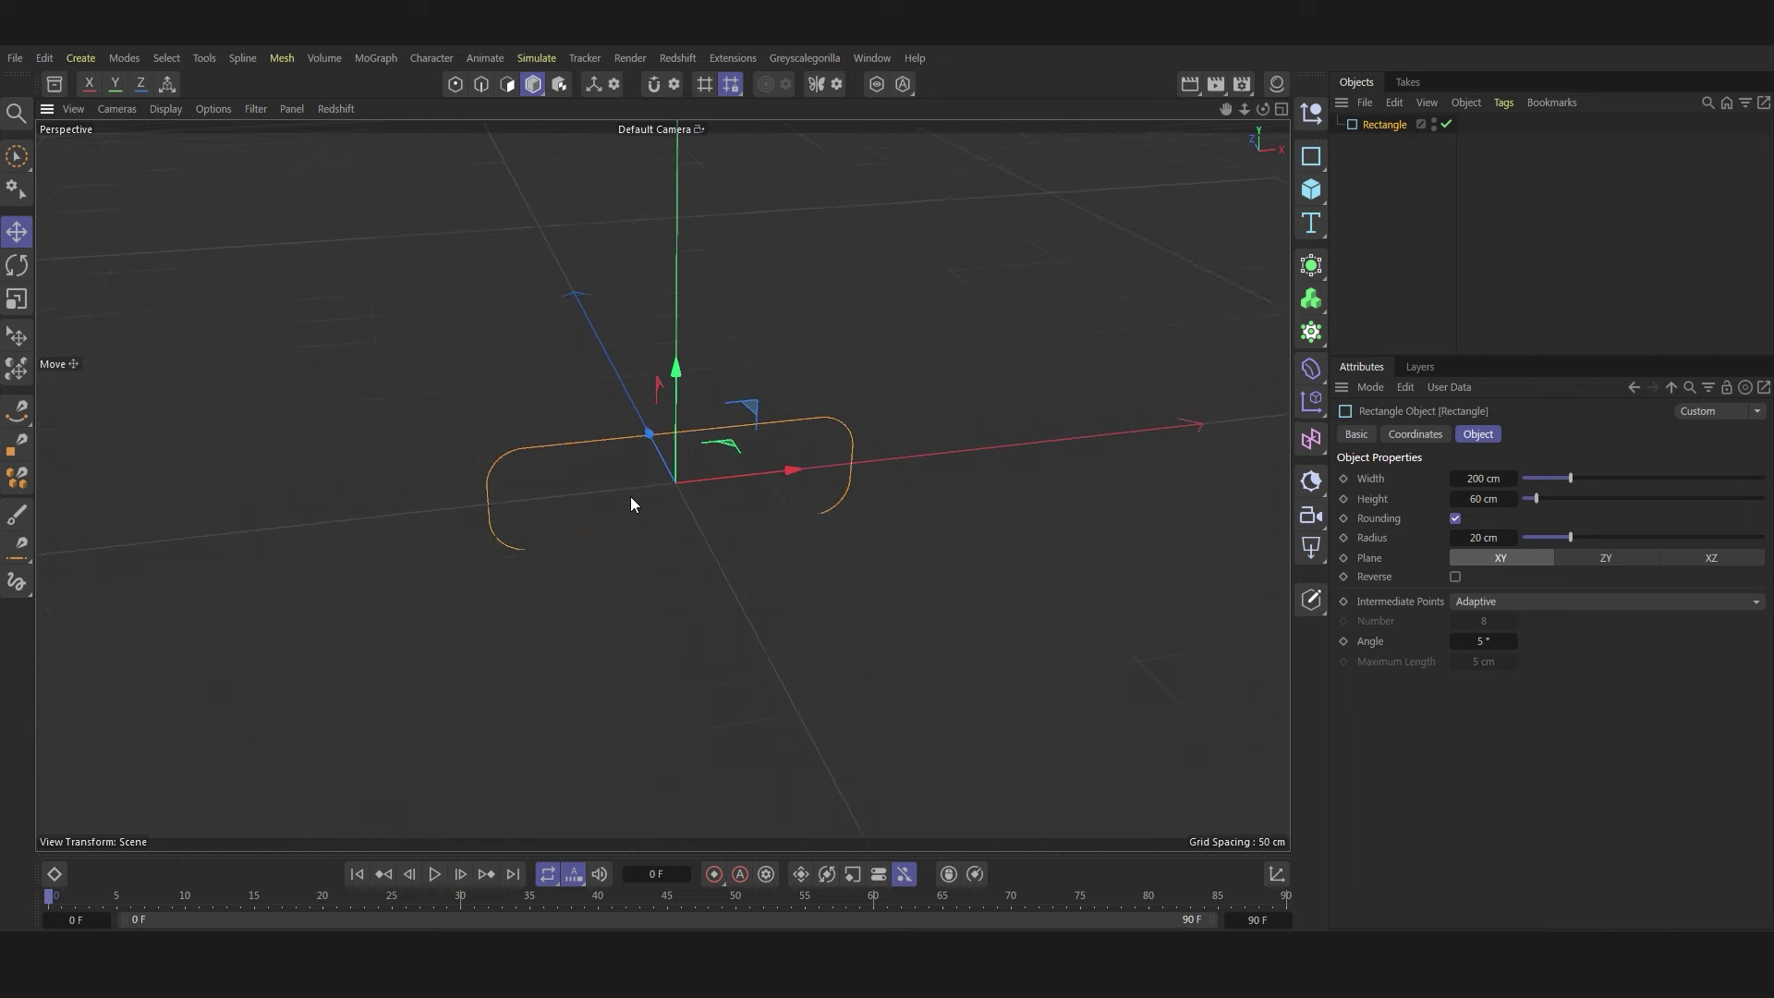
pyautogui.scroll(3, 634, 503)
pyautogui.click(1442, 436)
pyautogui.click(1540, 523)
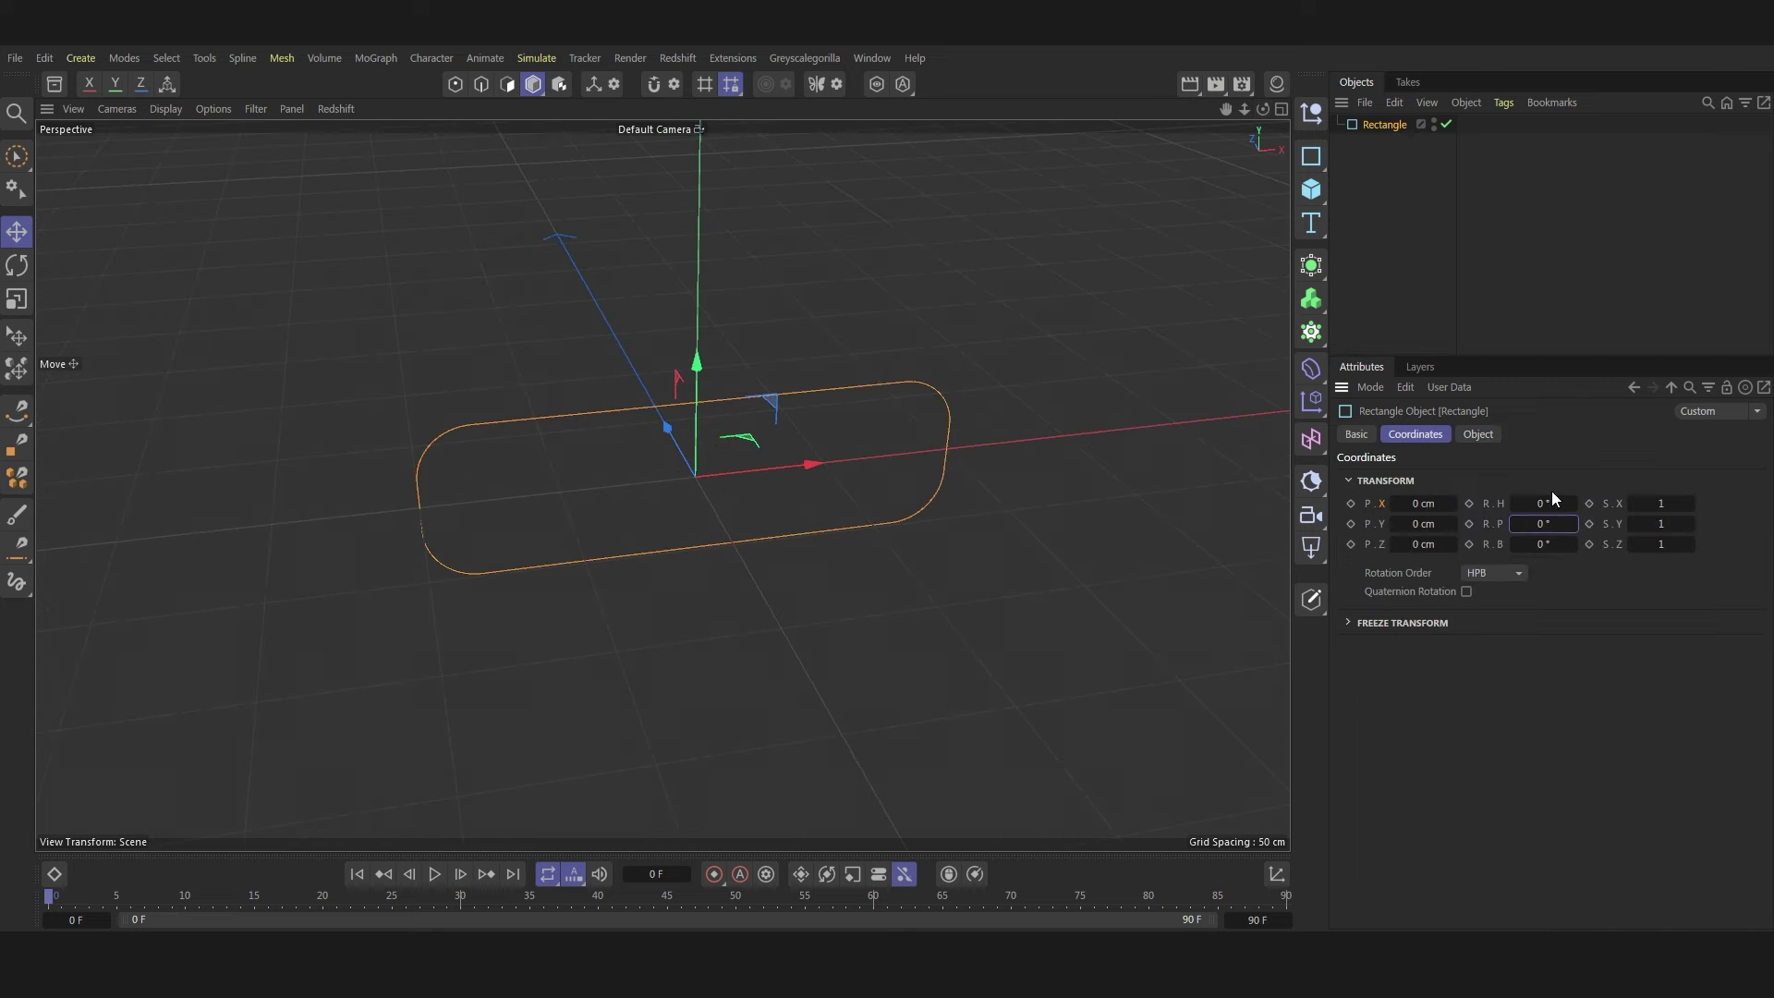
pyautogui.click(1477, 435)
pyautogui.click(1718, 559)
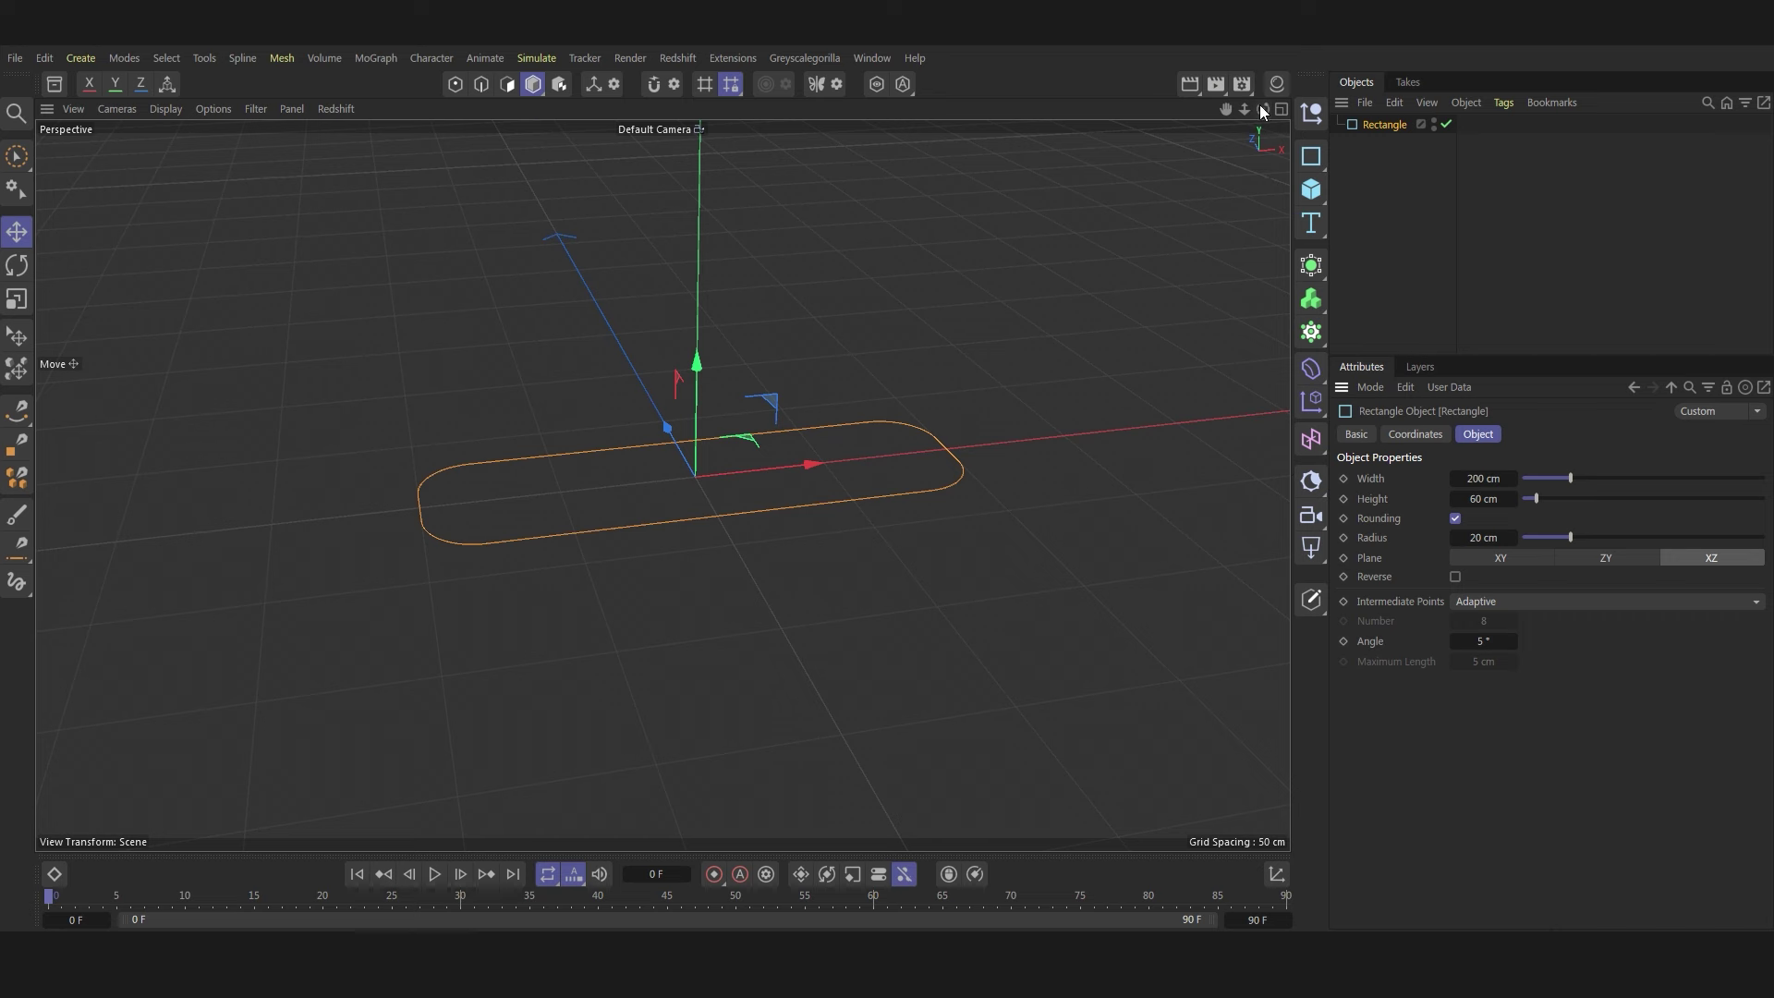
pyautogui.moveTo(1263, 109); pyautogui.dragTo(1229, 111)
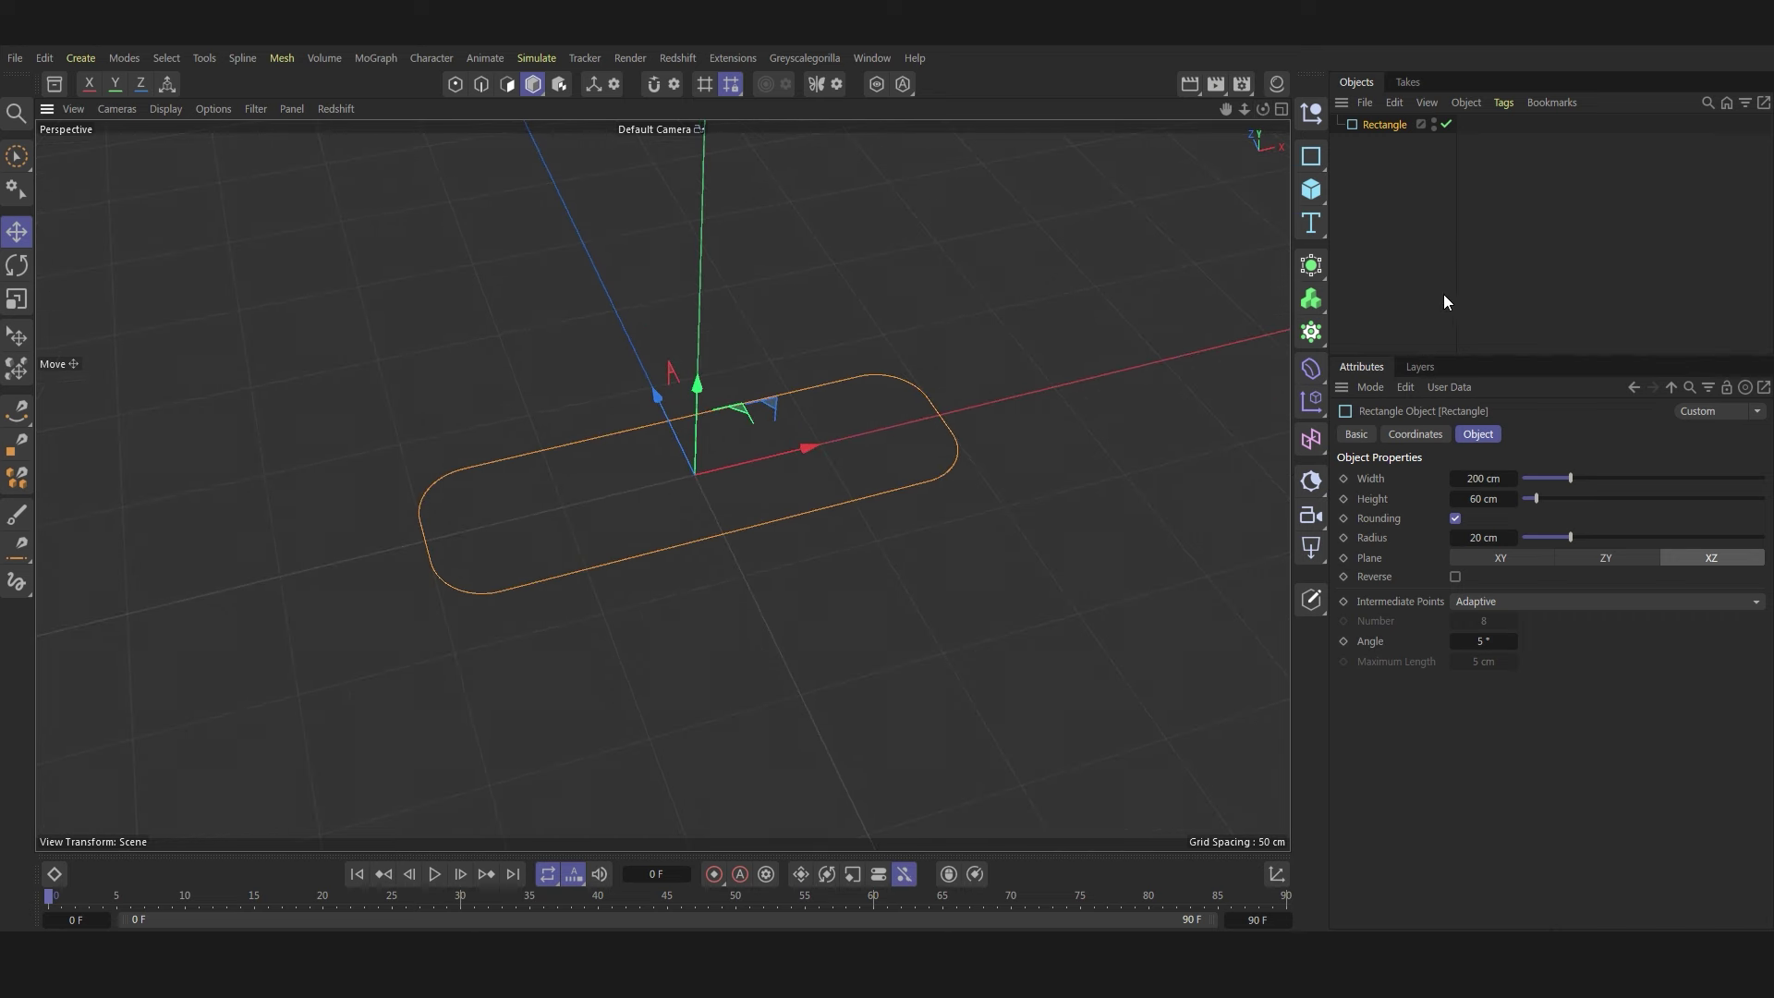
# - Extrude the rectangle along Y with a 10 cm offset
pyautogui.click(1319, 276)
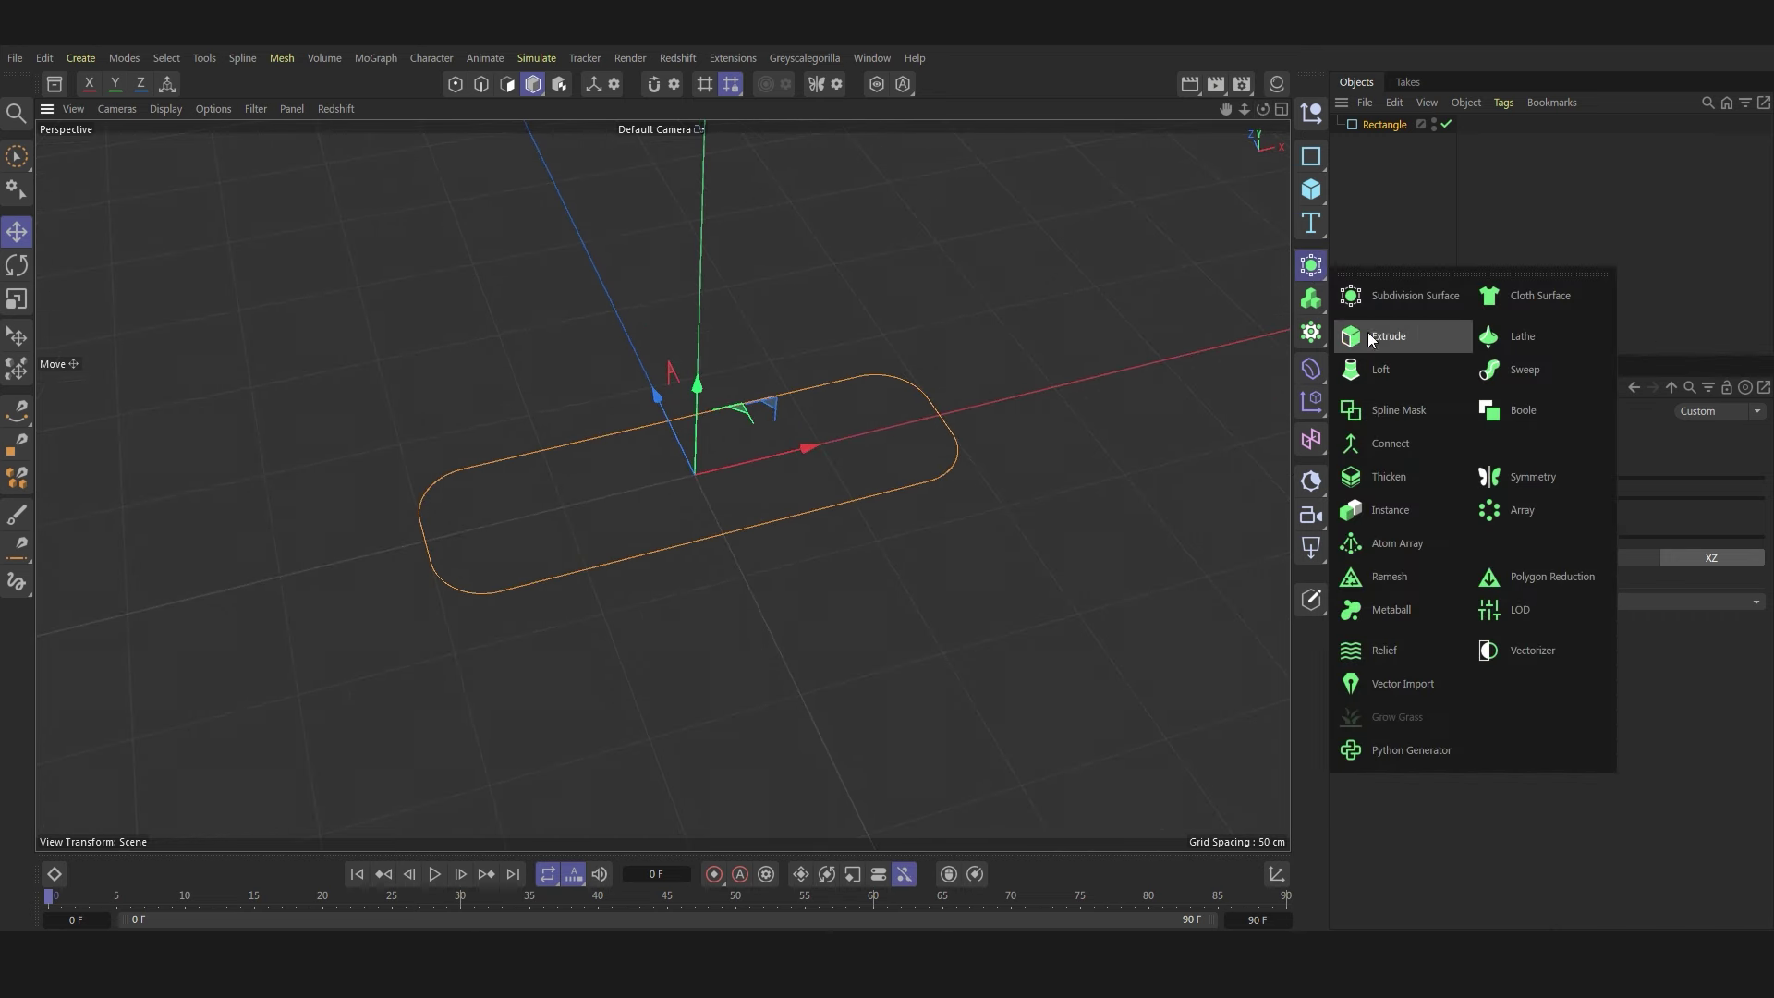
pyautogui.click(1383, 342)
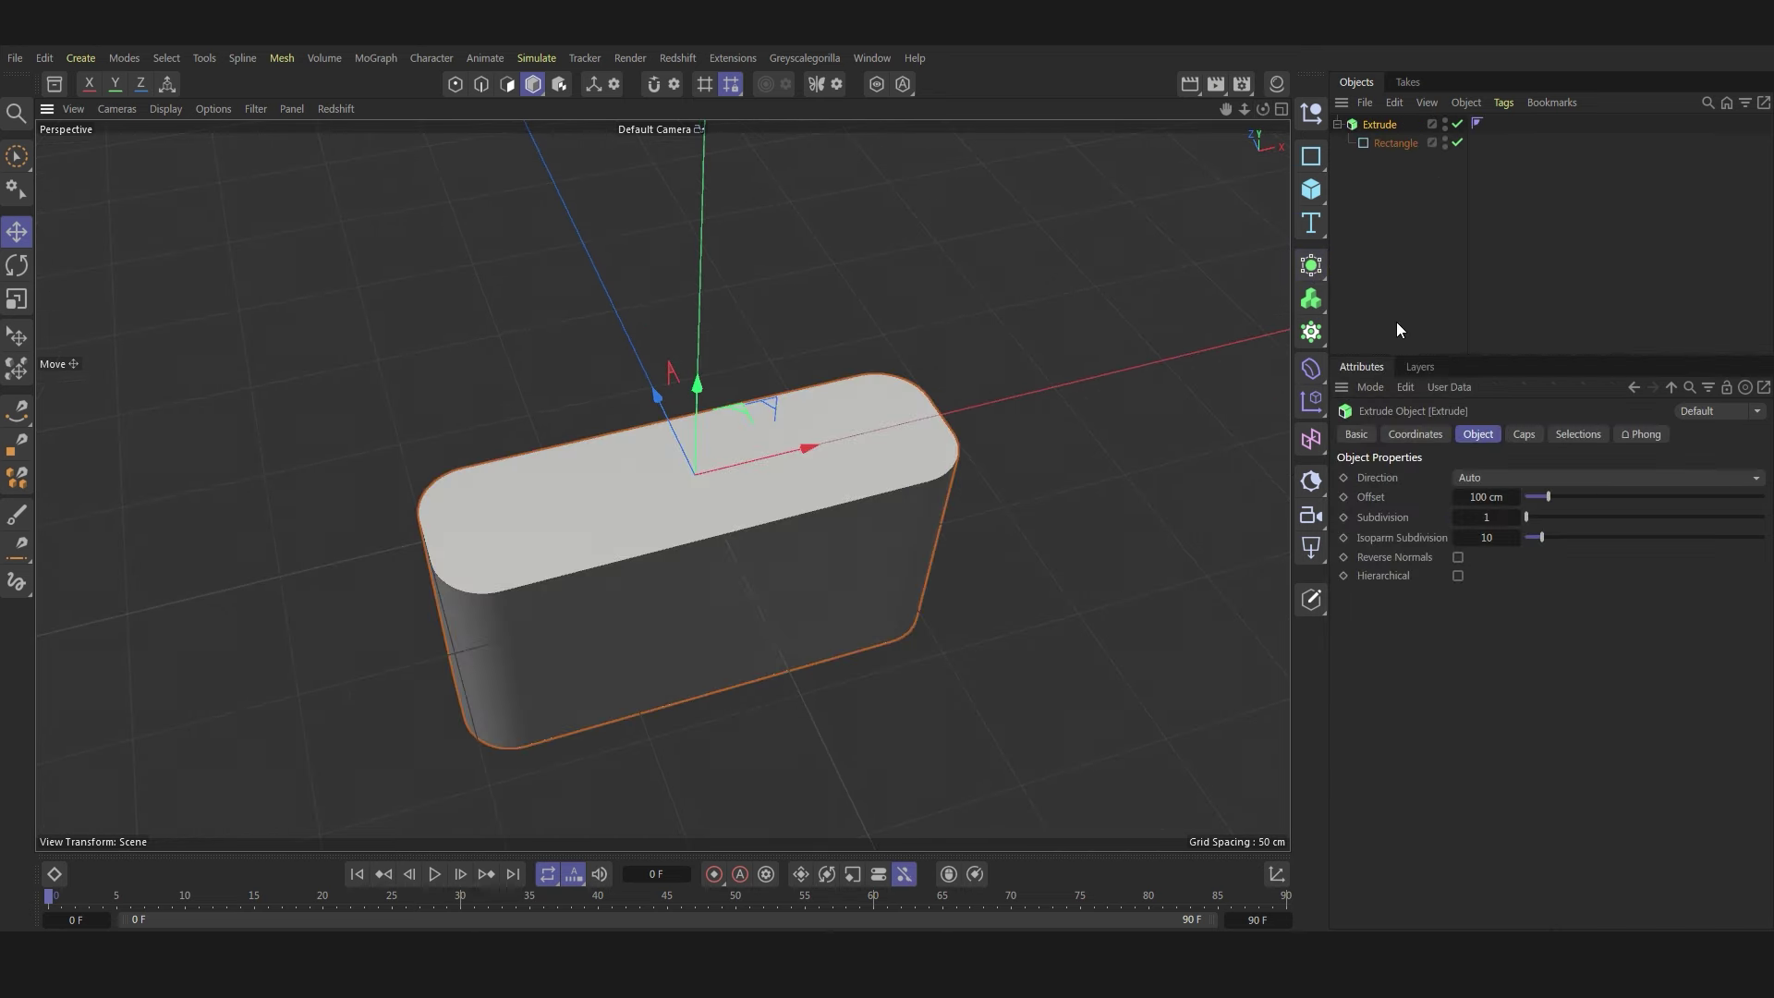
pyautogui.click(1488, 477)
pyautogui.click(1499, 560)
pyautogui.click(1488, 475)
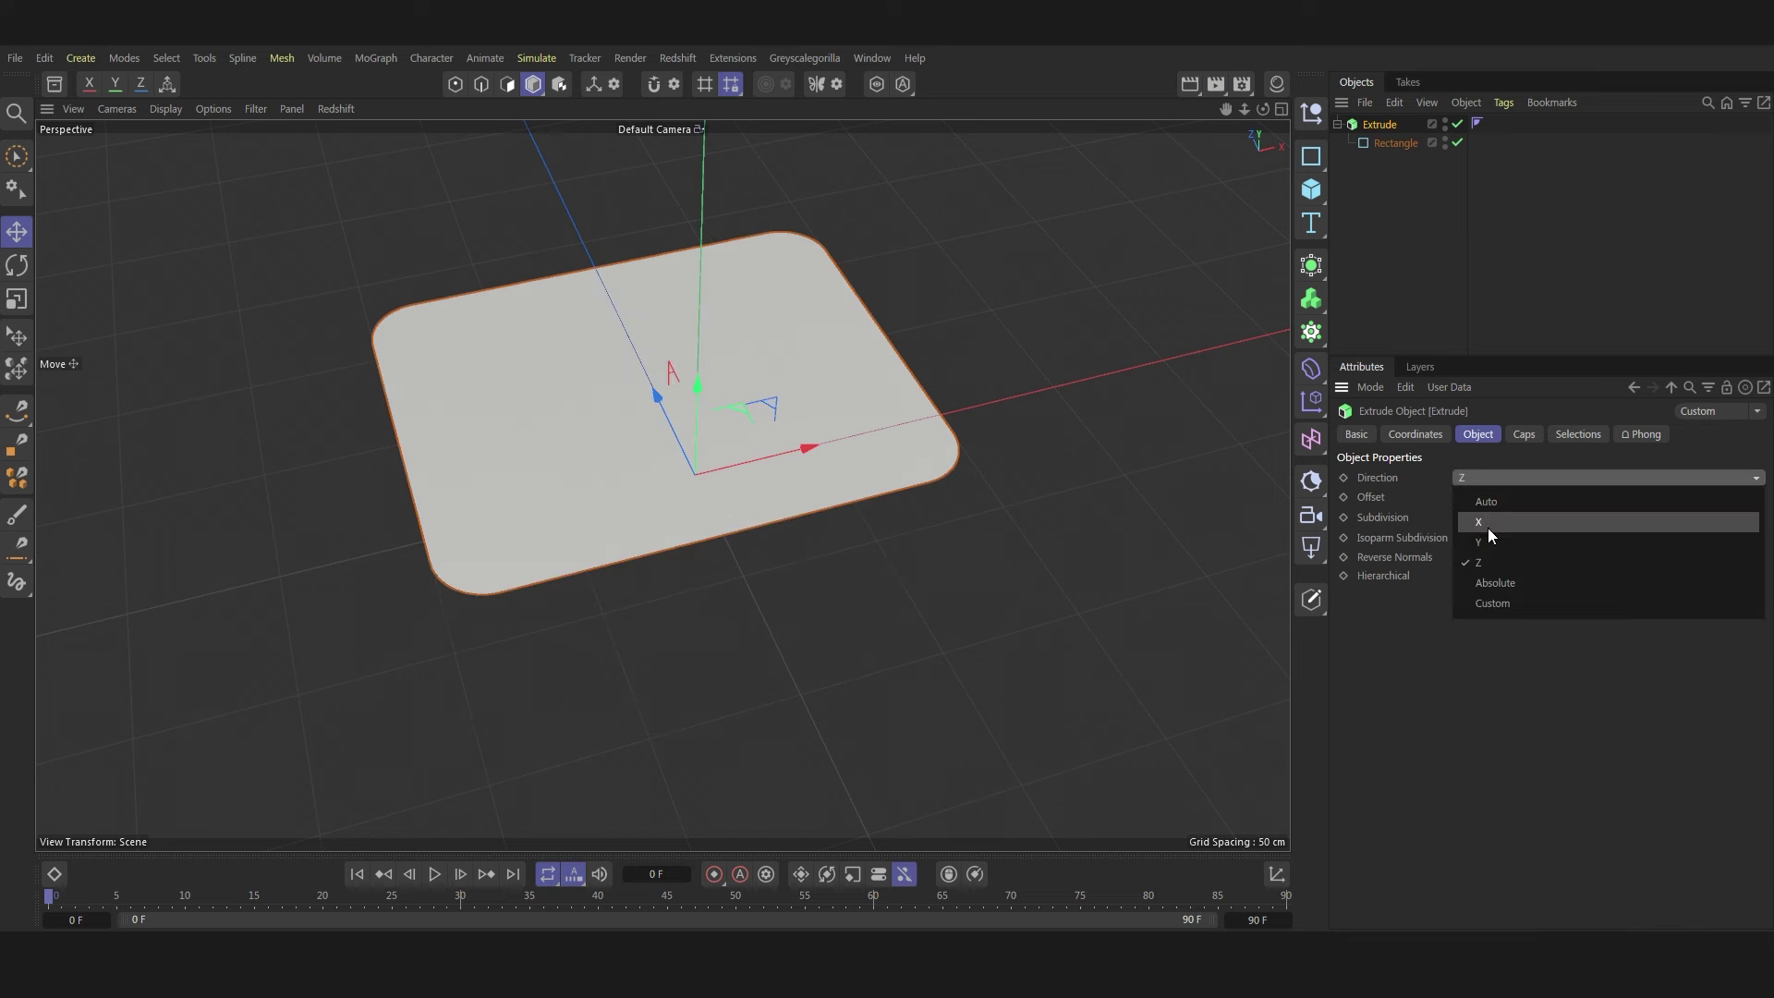
pyautogui.click(1487, 542)
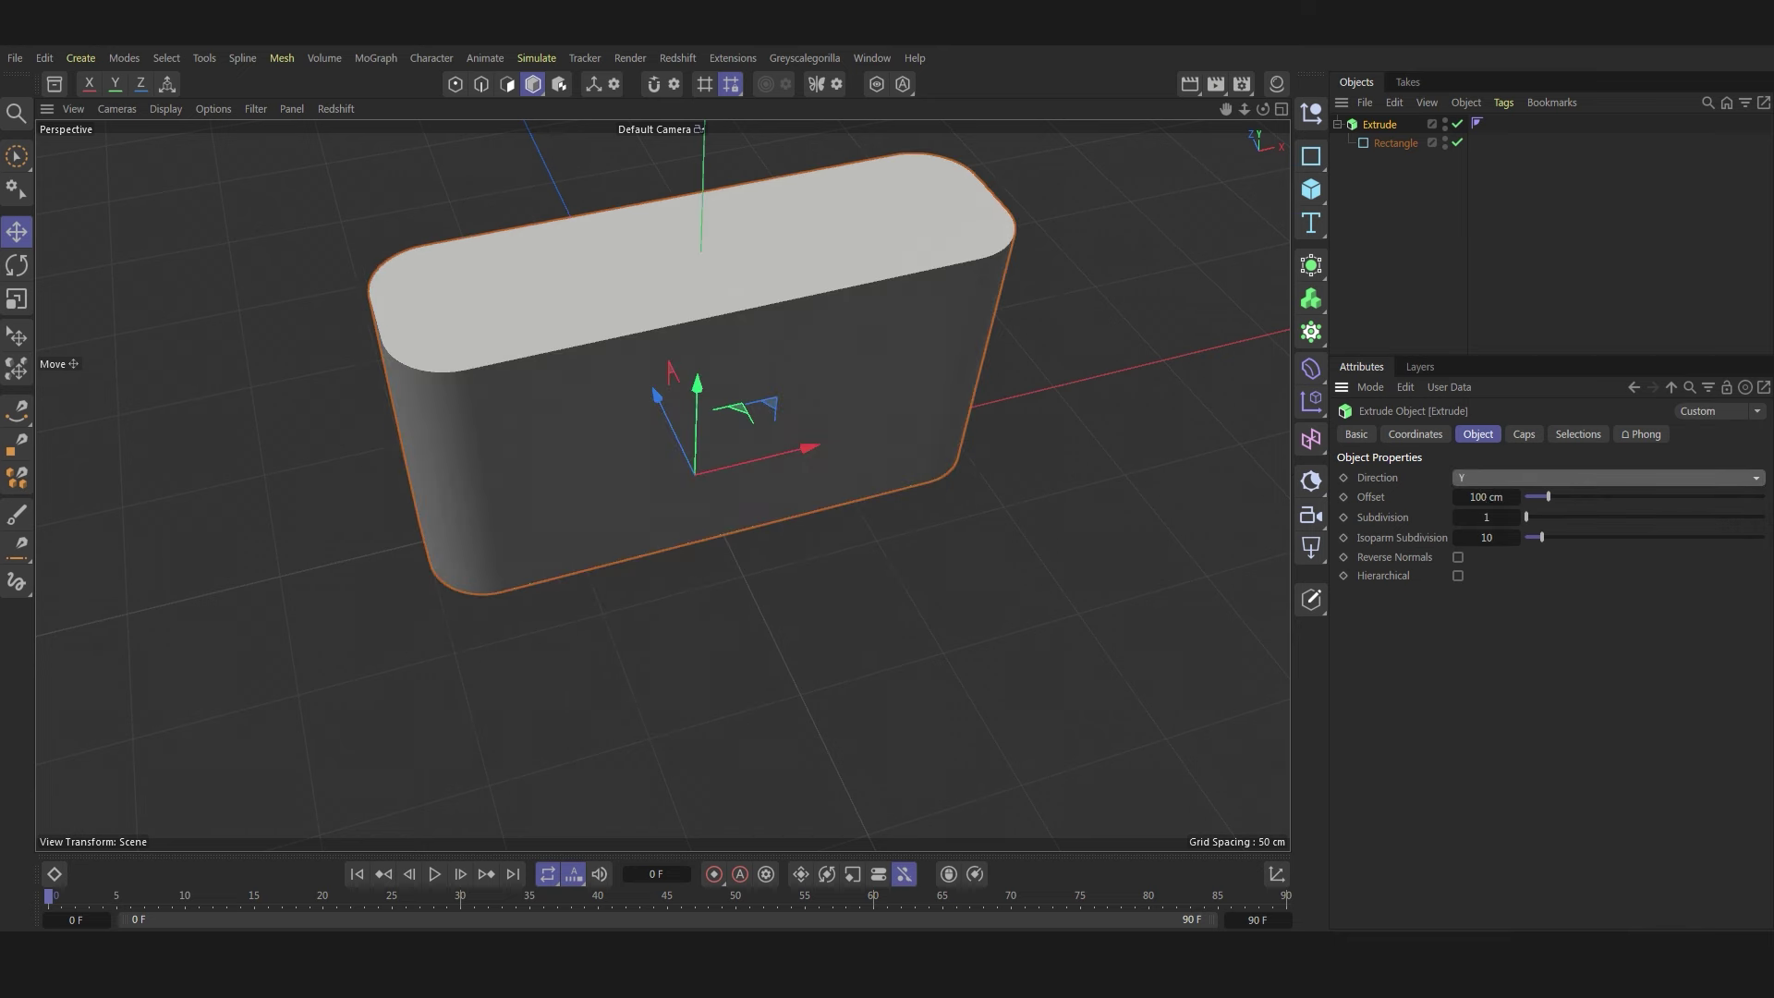
pyautogui.doubleClick(1496, 497)
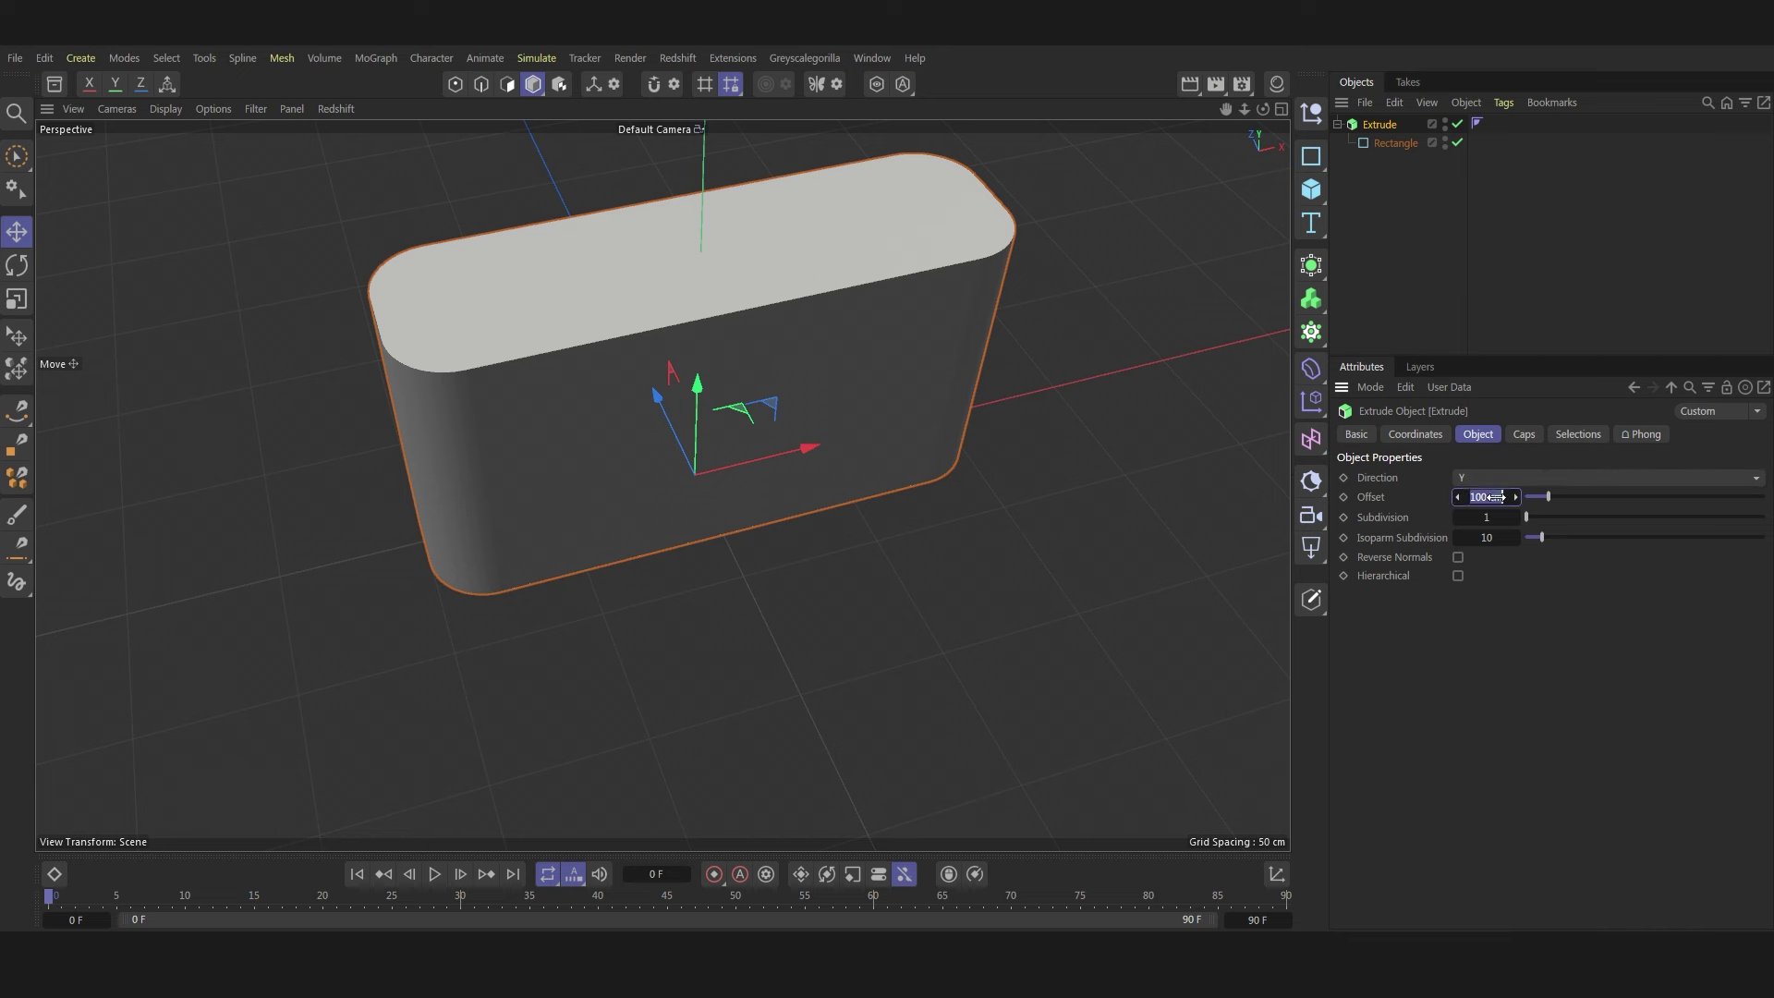
pyautogui.write('10')
pyautogui.press('Return')
# - Set the outline's intermediate points to Subdivided and give the caps a 1 cm bevel
pyautogui.click(1394, 143)
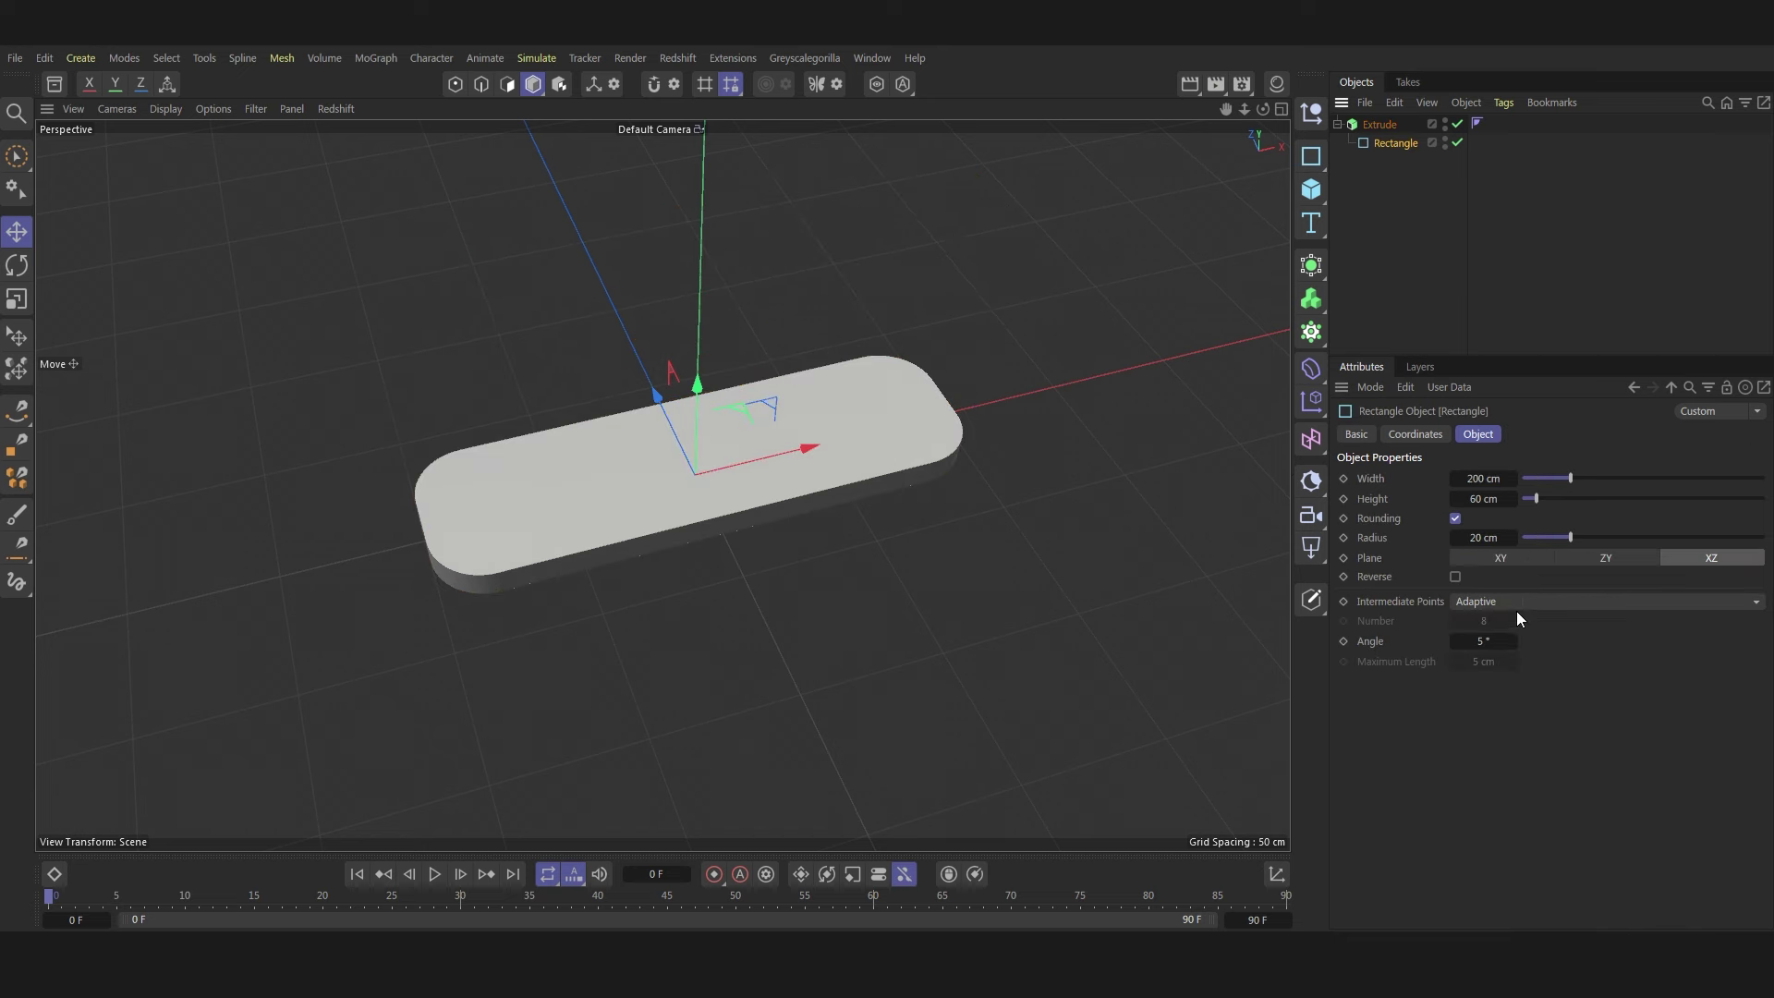
pyautogui.click(1516, 602)
pyautogui.click(1512, 700)
pyautogui.click(1380, 124)
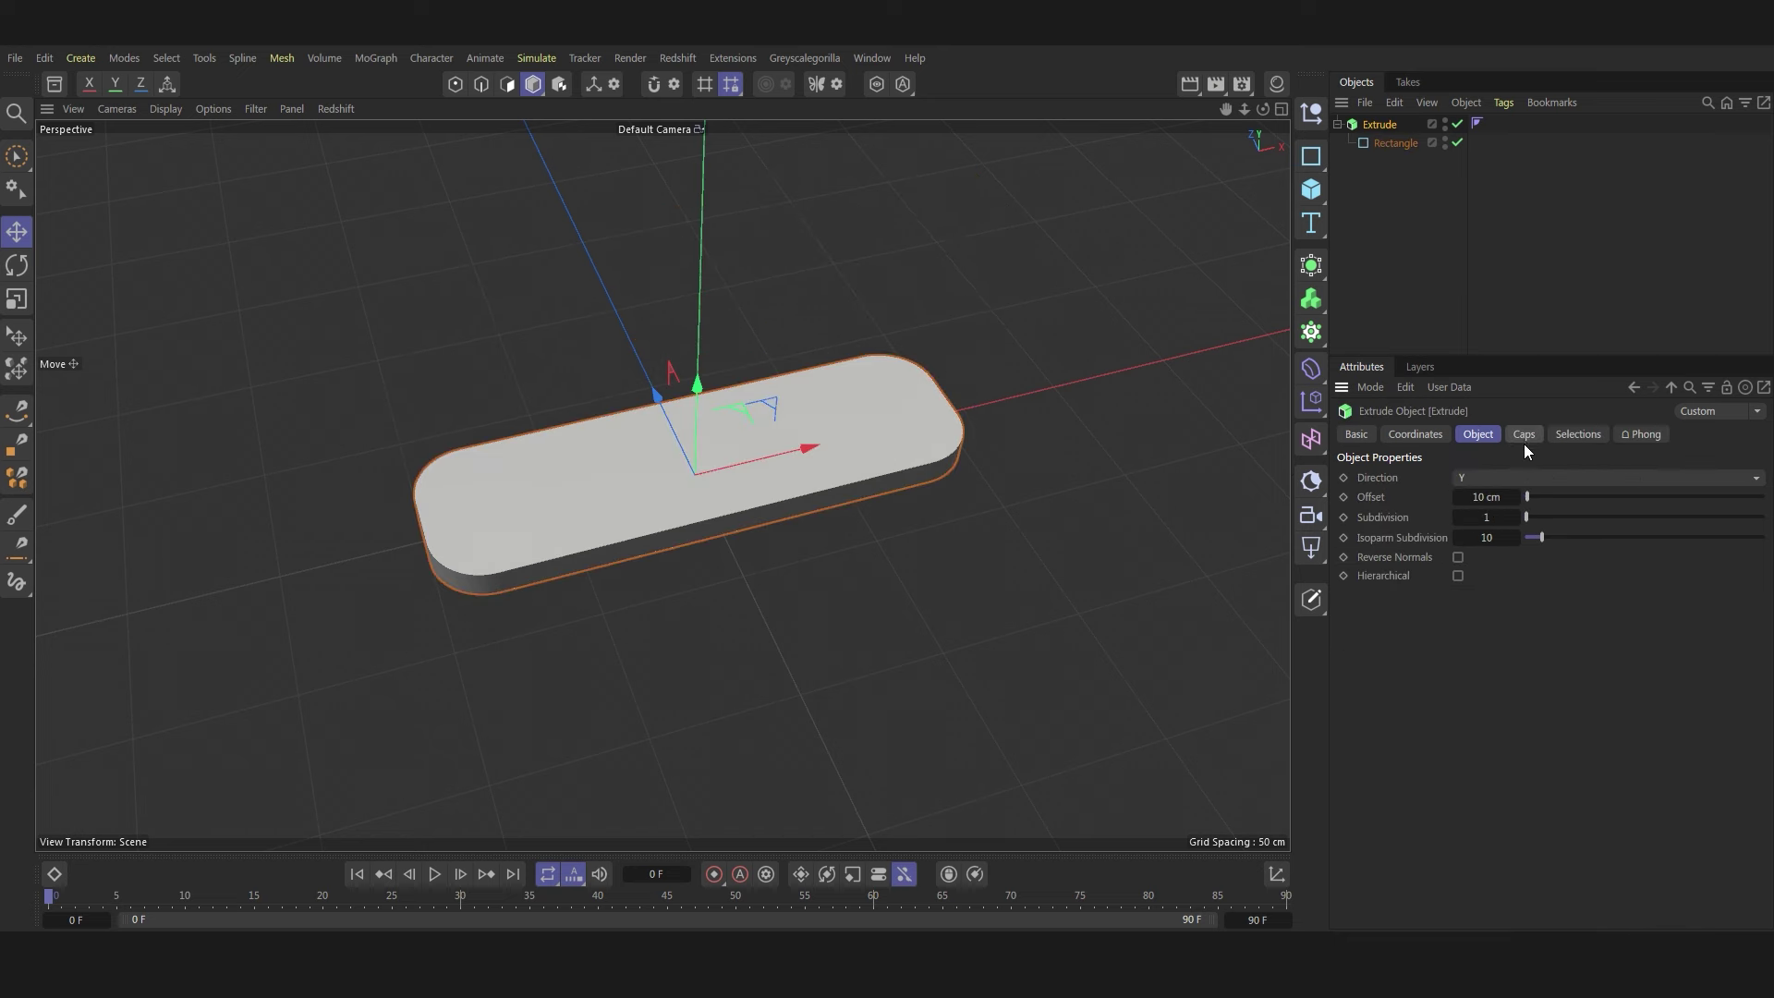
pyautogui.click(1524, 435)
pyautogui.doubleClick(1446, 636)
pyautogui.write('1')
pyautogui.press('Return')
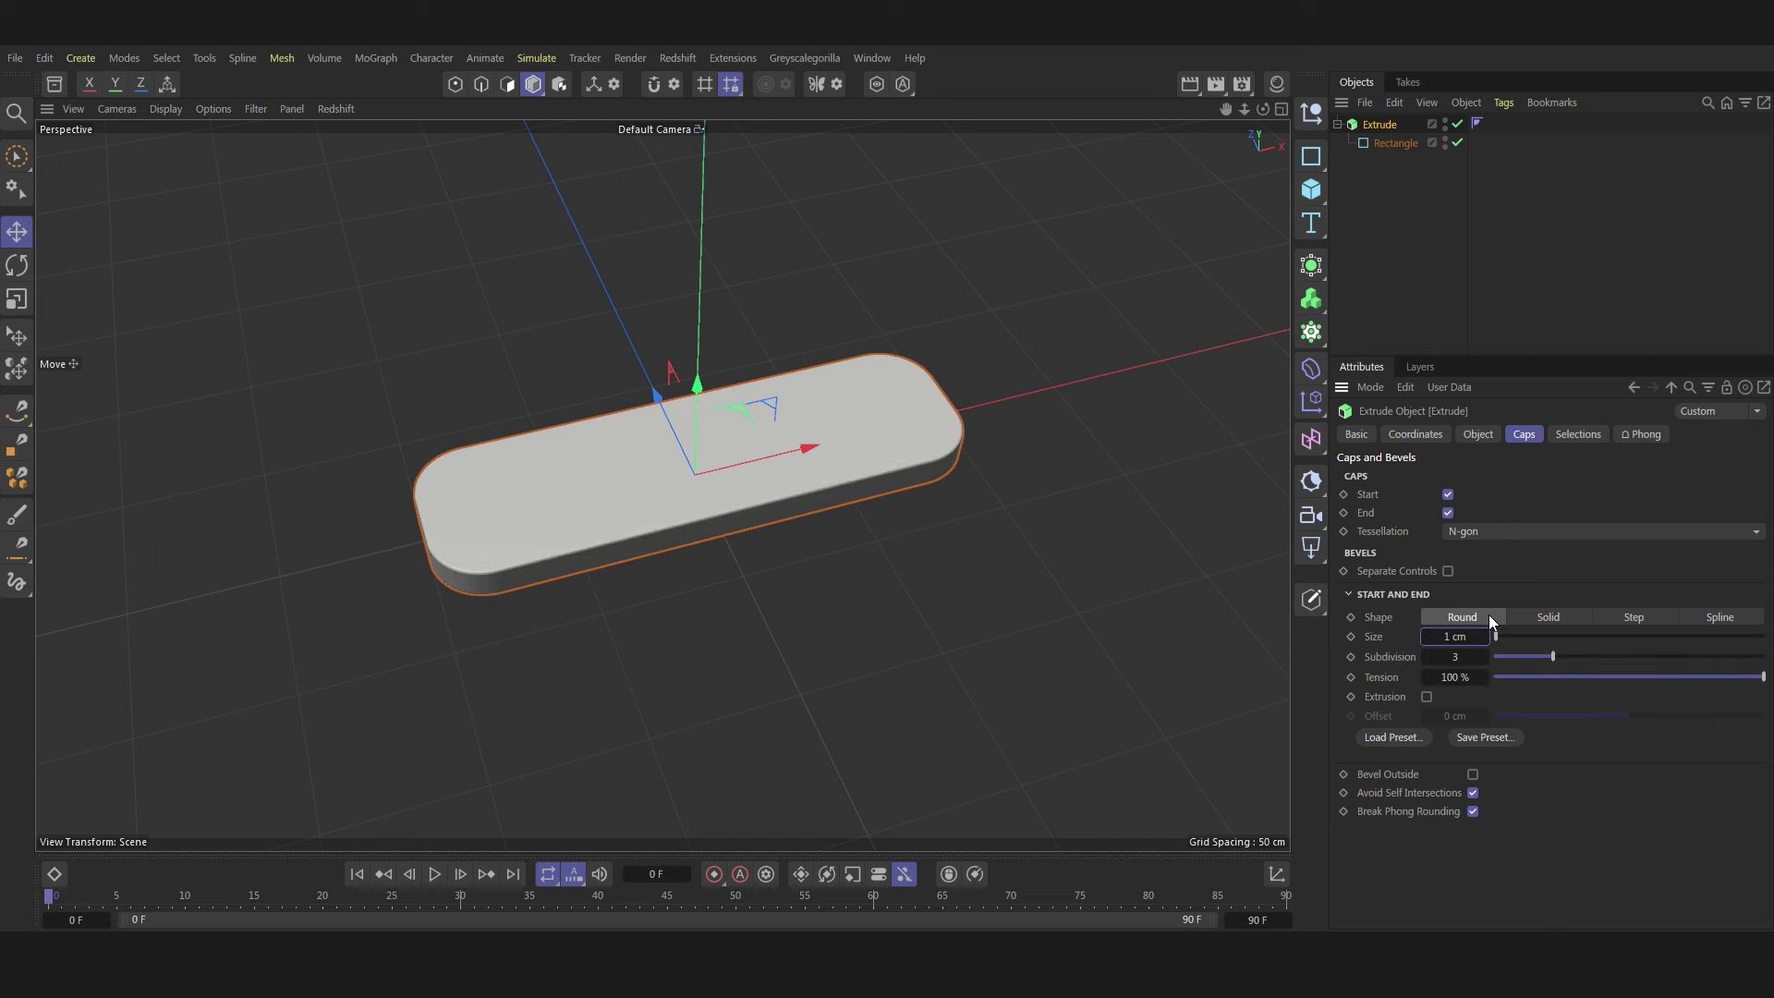
# - Switch the viewport to Gouraud Shading (Lines) to show mesh edges
pyautogui.scroll(4, 494, 554)
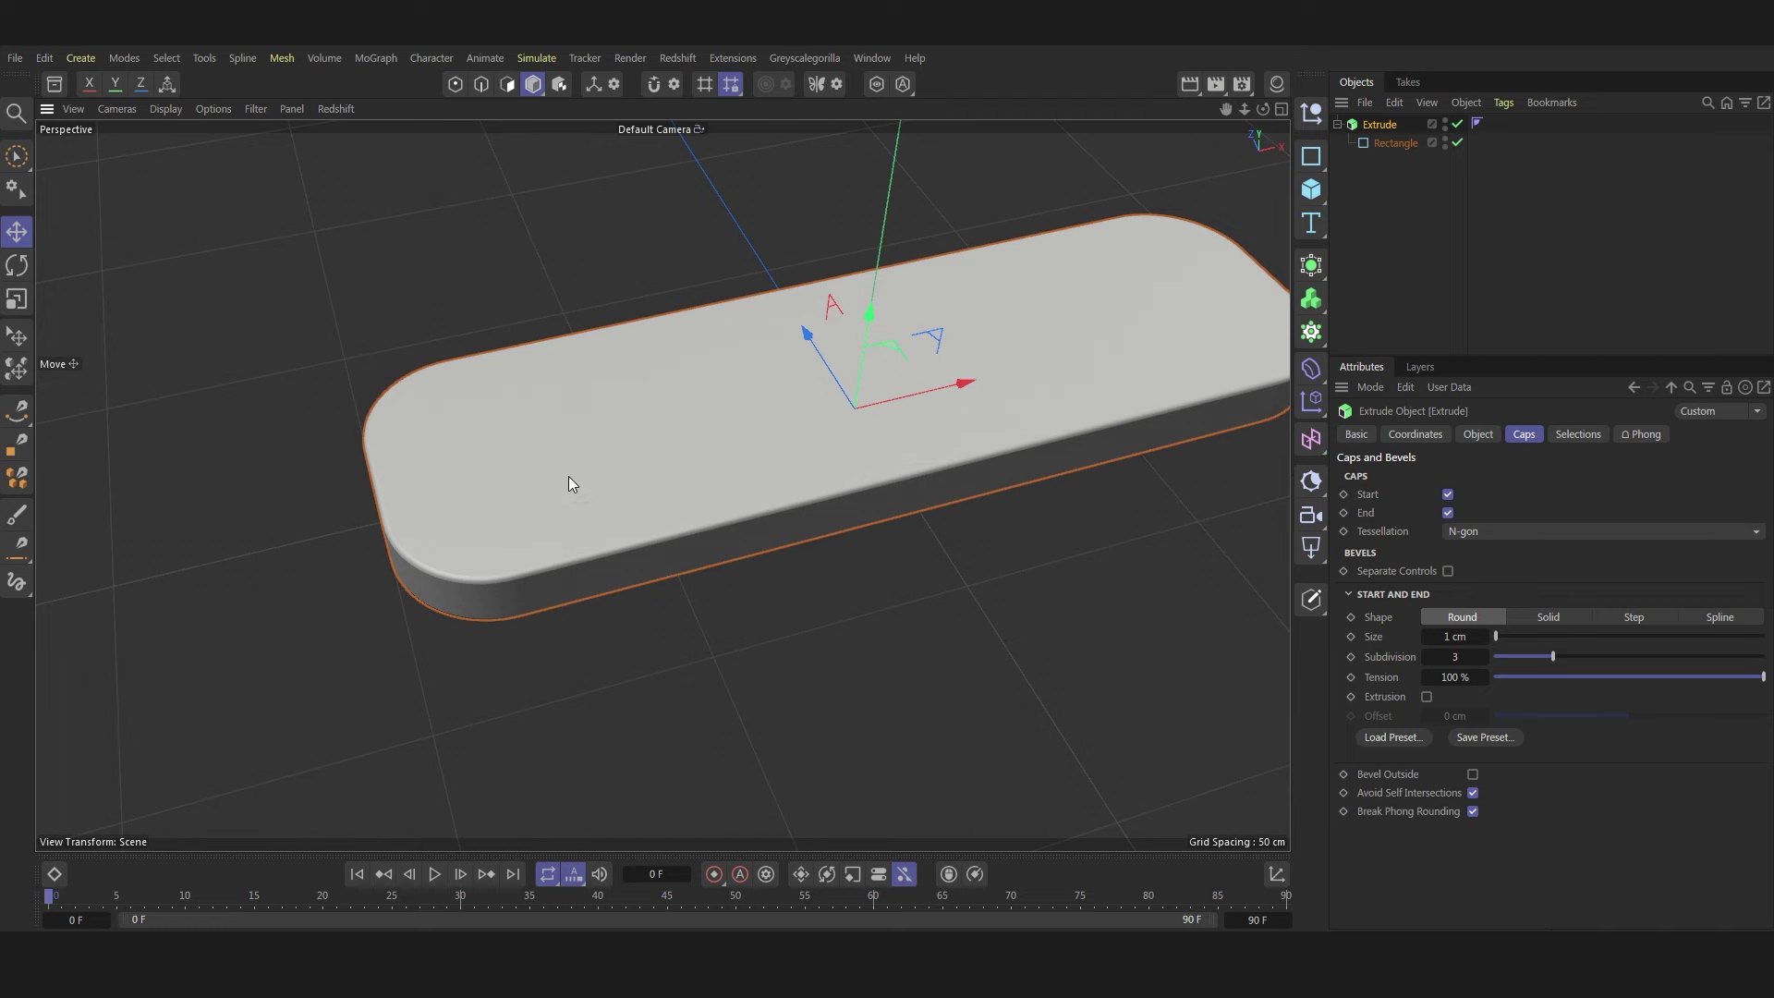
pyautogui.scroll(2, 568, 476)
pyautogui.click(166, 108)
pyautogui.click(175, 187)
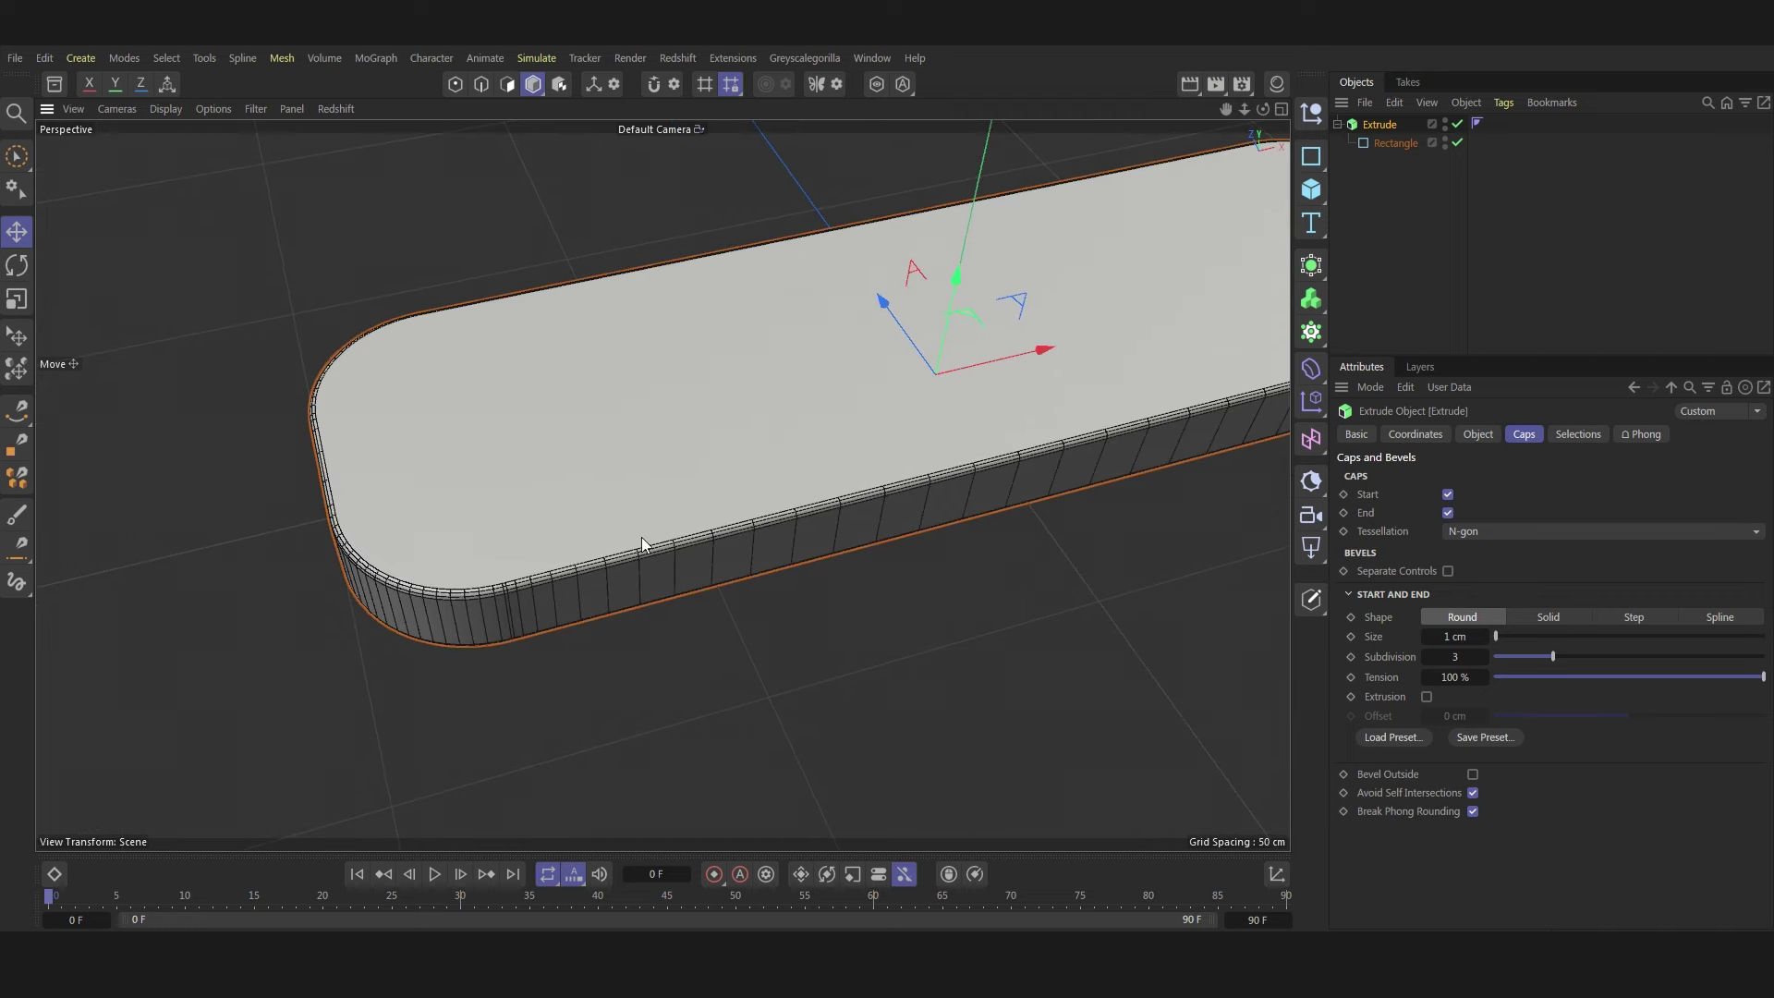
pyautogui.scroll(1, 679, 516)
pyautogui.scroll(-3, 660, 549)
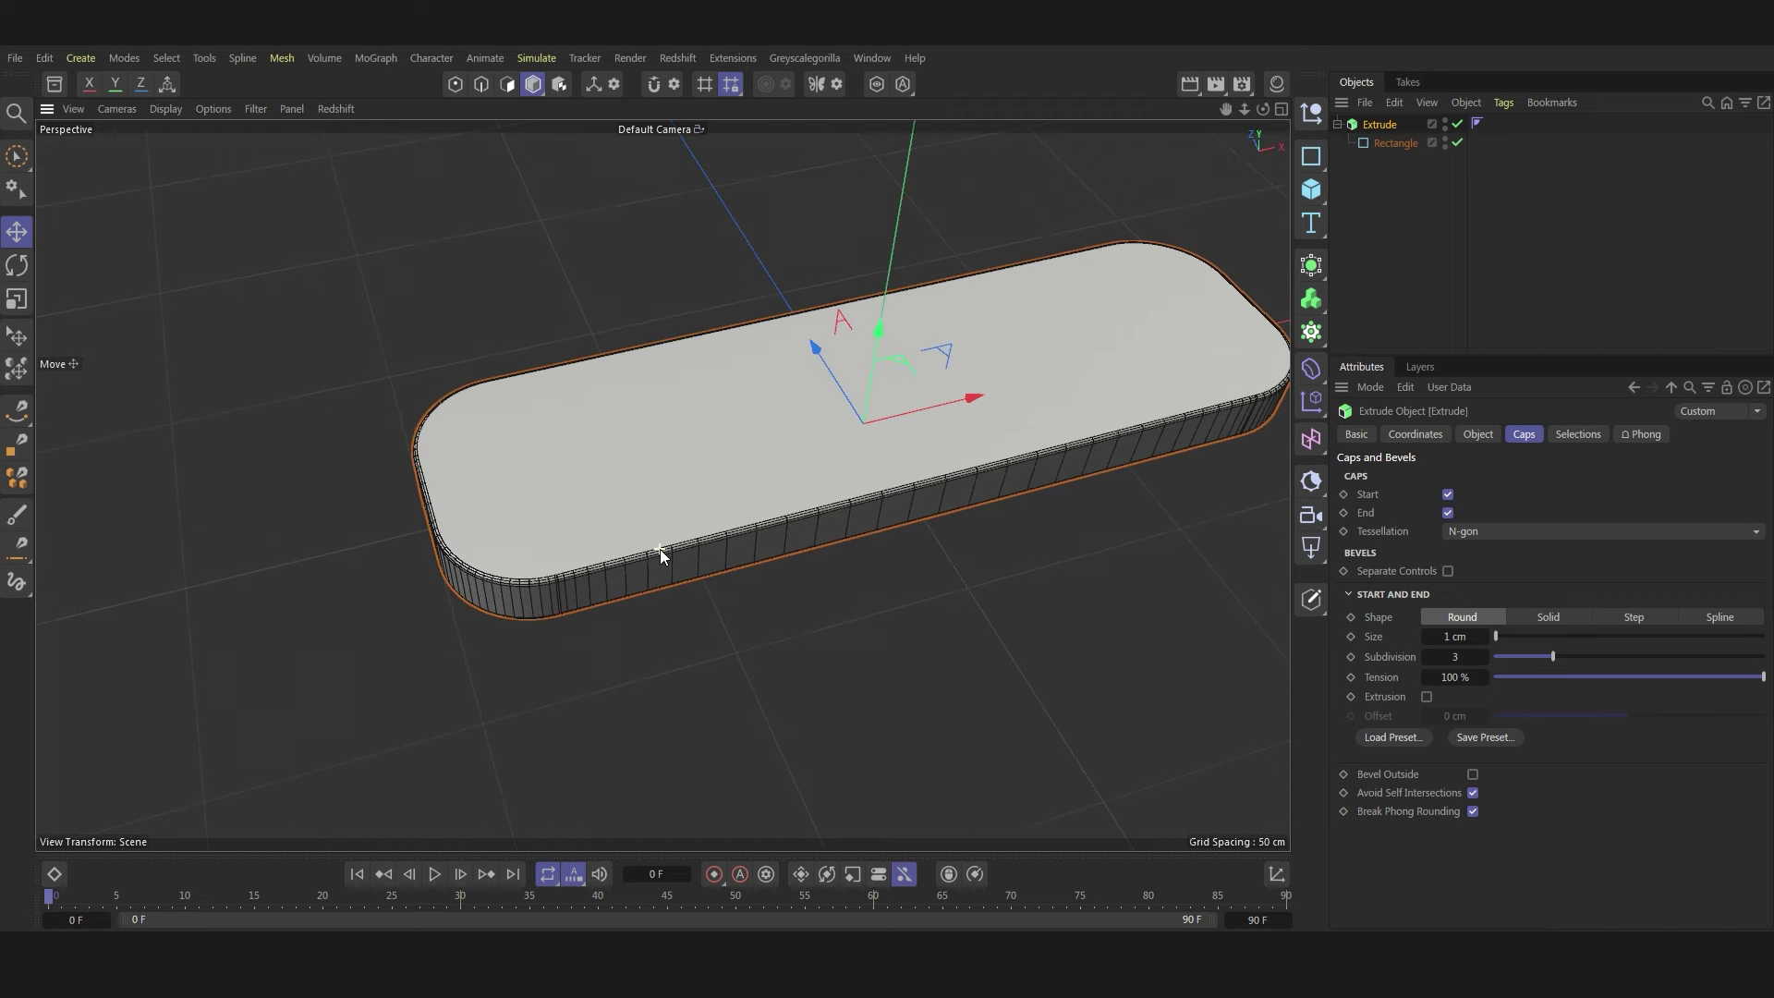
pyautogui.scroll(1, 850, 512)
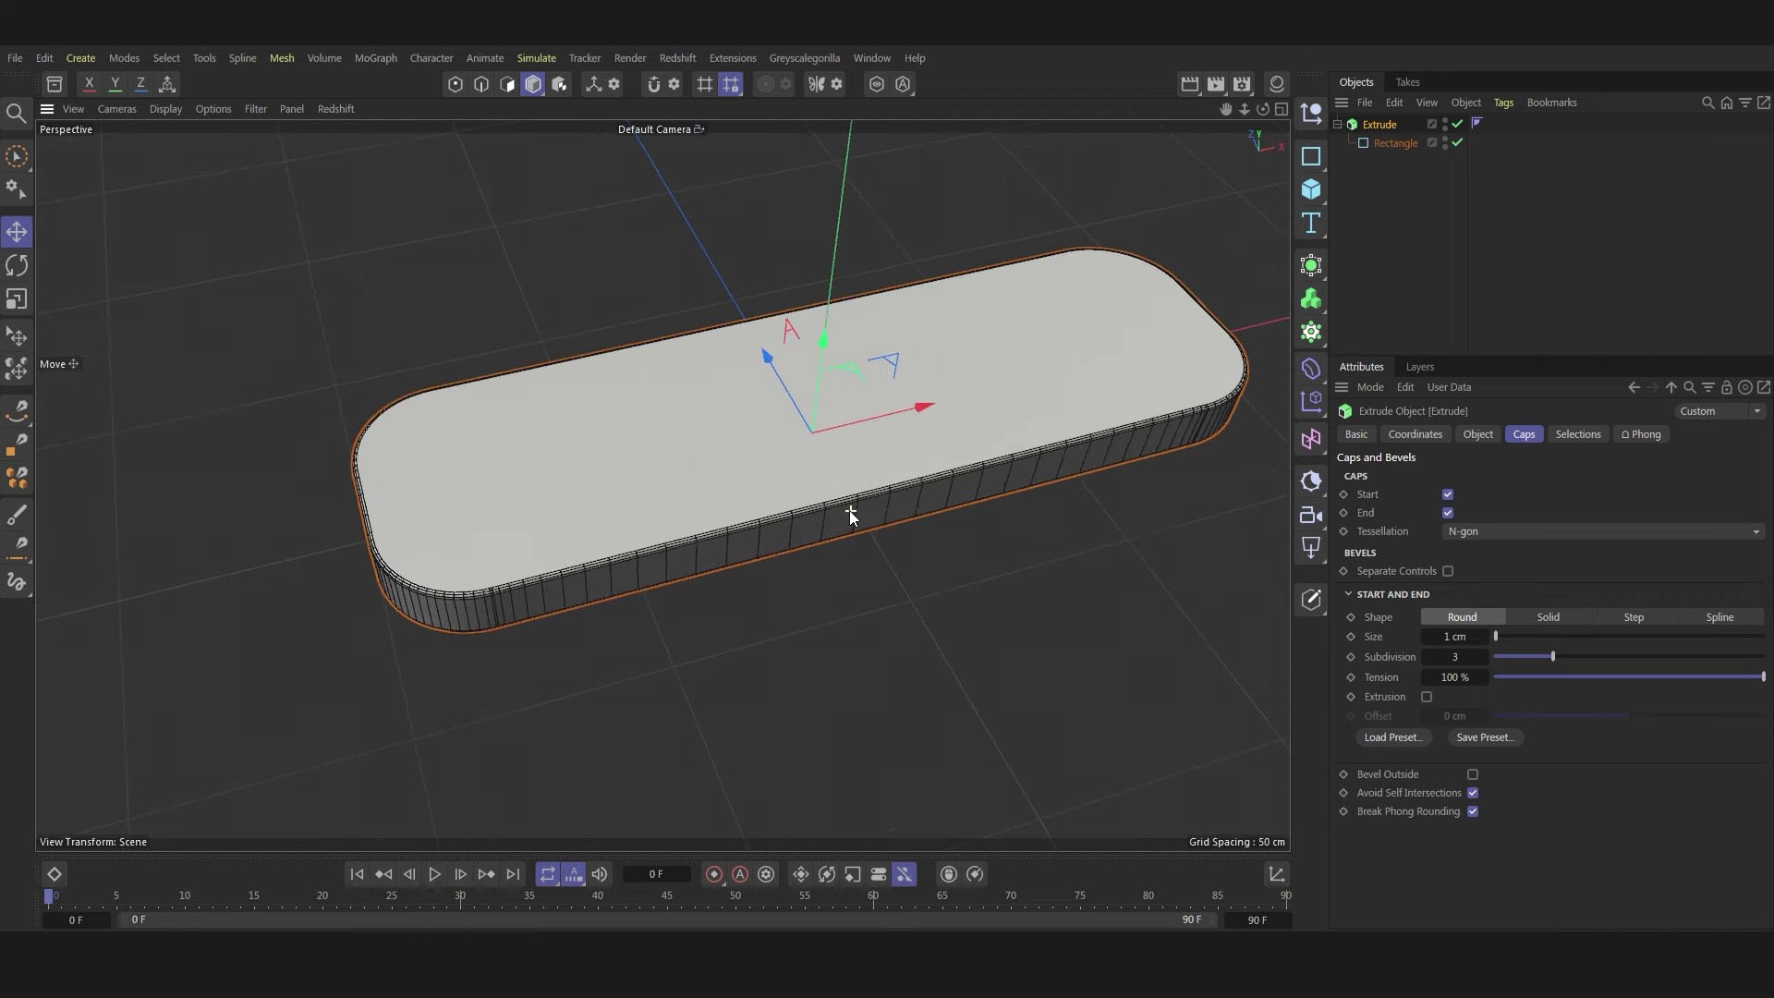
# - Remesh the extrude at 10000% mesh density with Symmetric X, Y and Z enabled
pyautogui.click(1311, 265)
pyautogui.click(1404, 575)
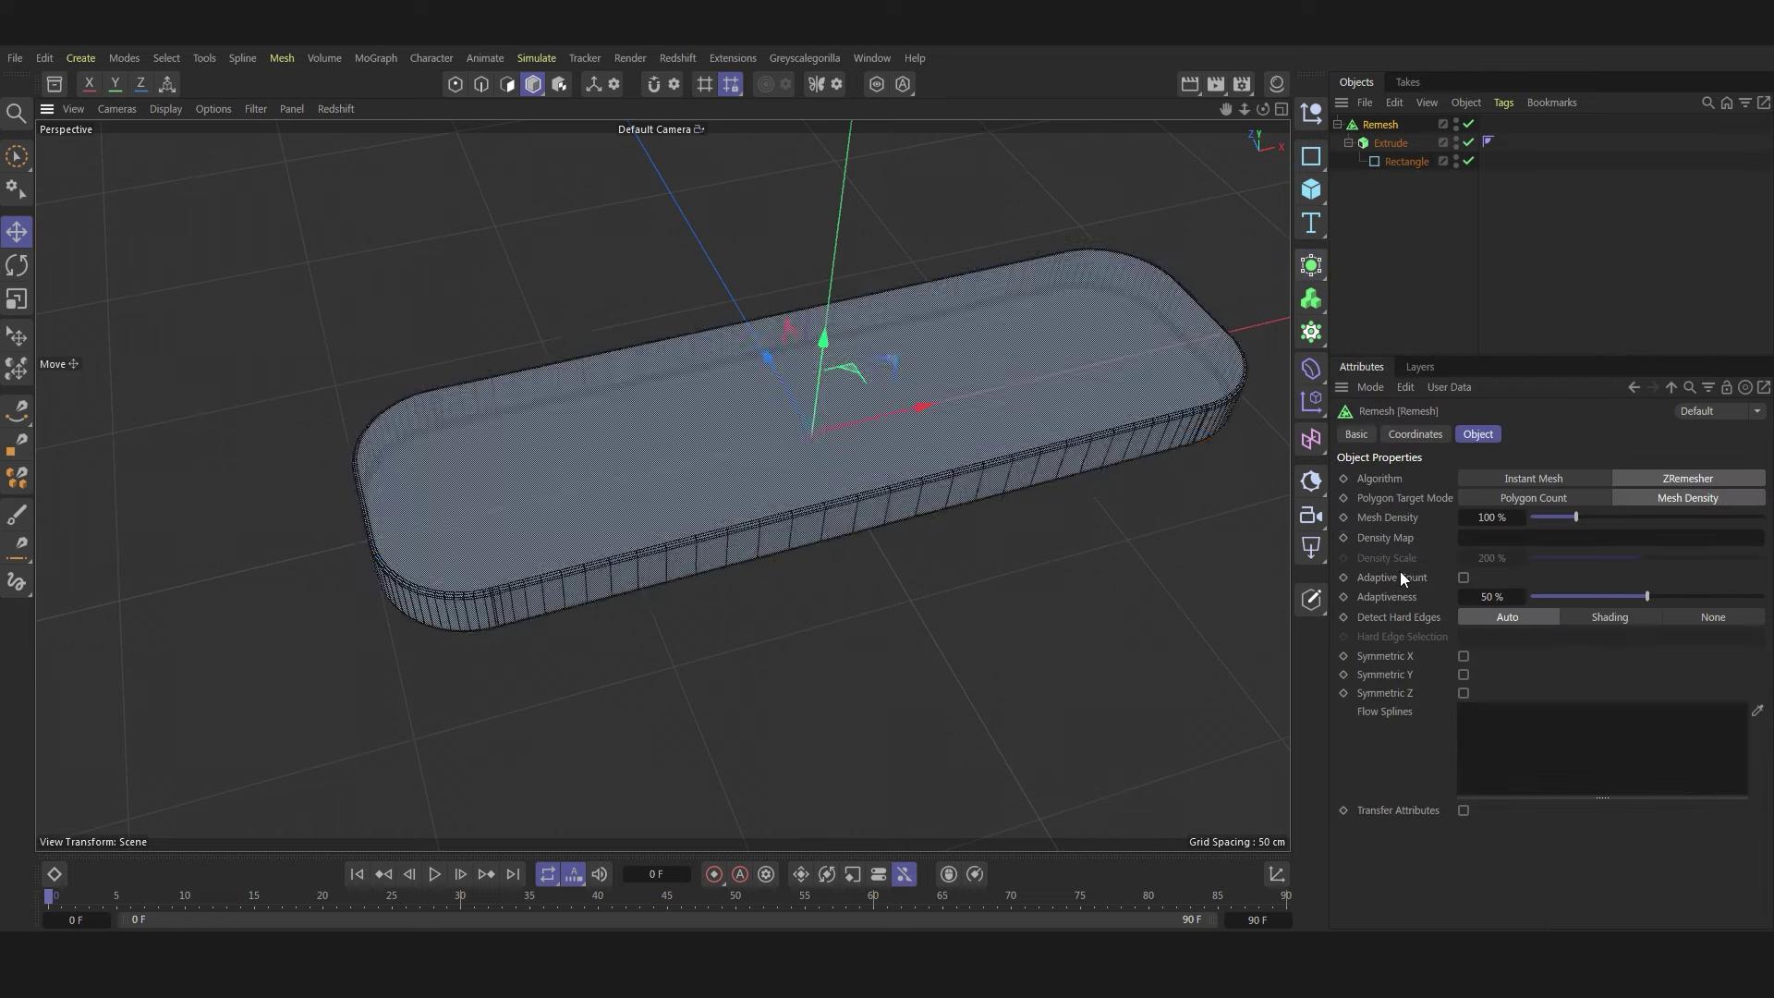
pyautogui.click(1485, 517)
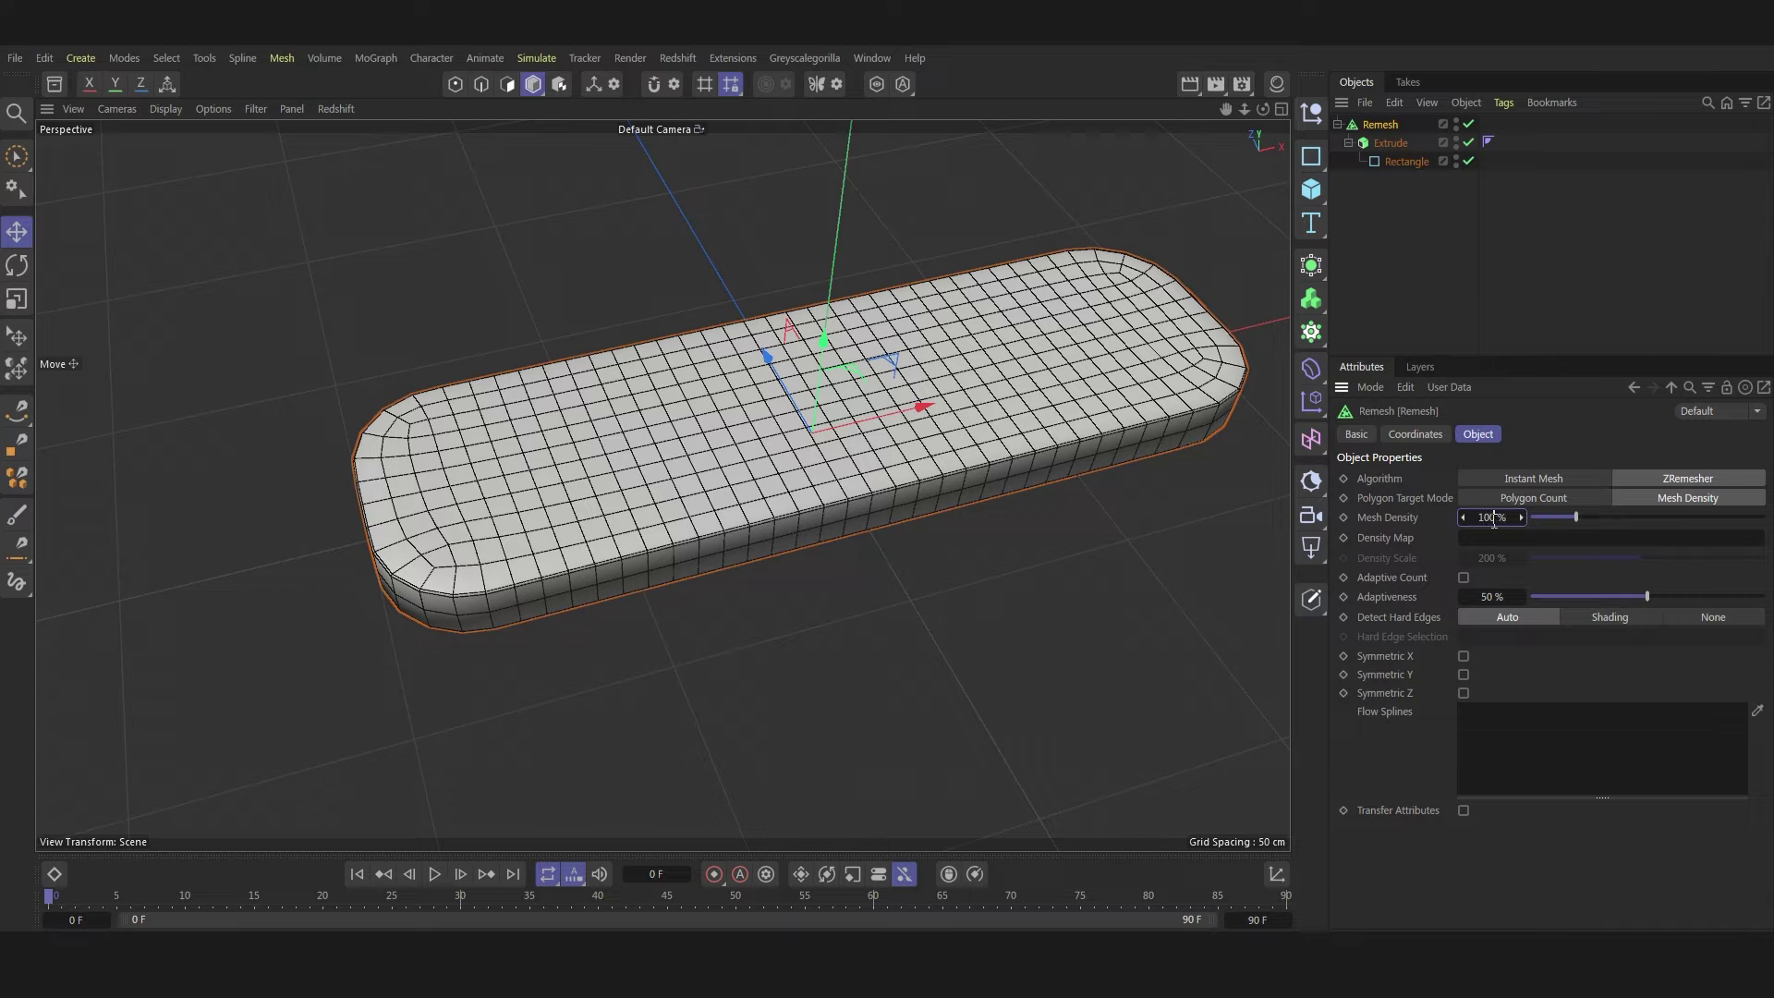
pyautogui.write('10000')
pyautogui.press('Return')
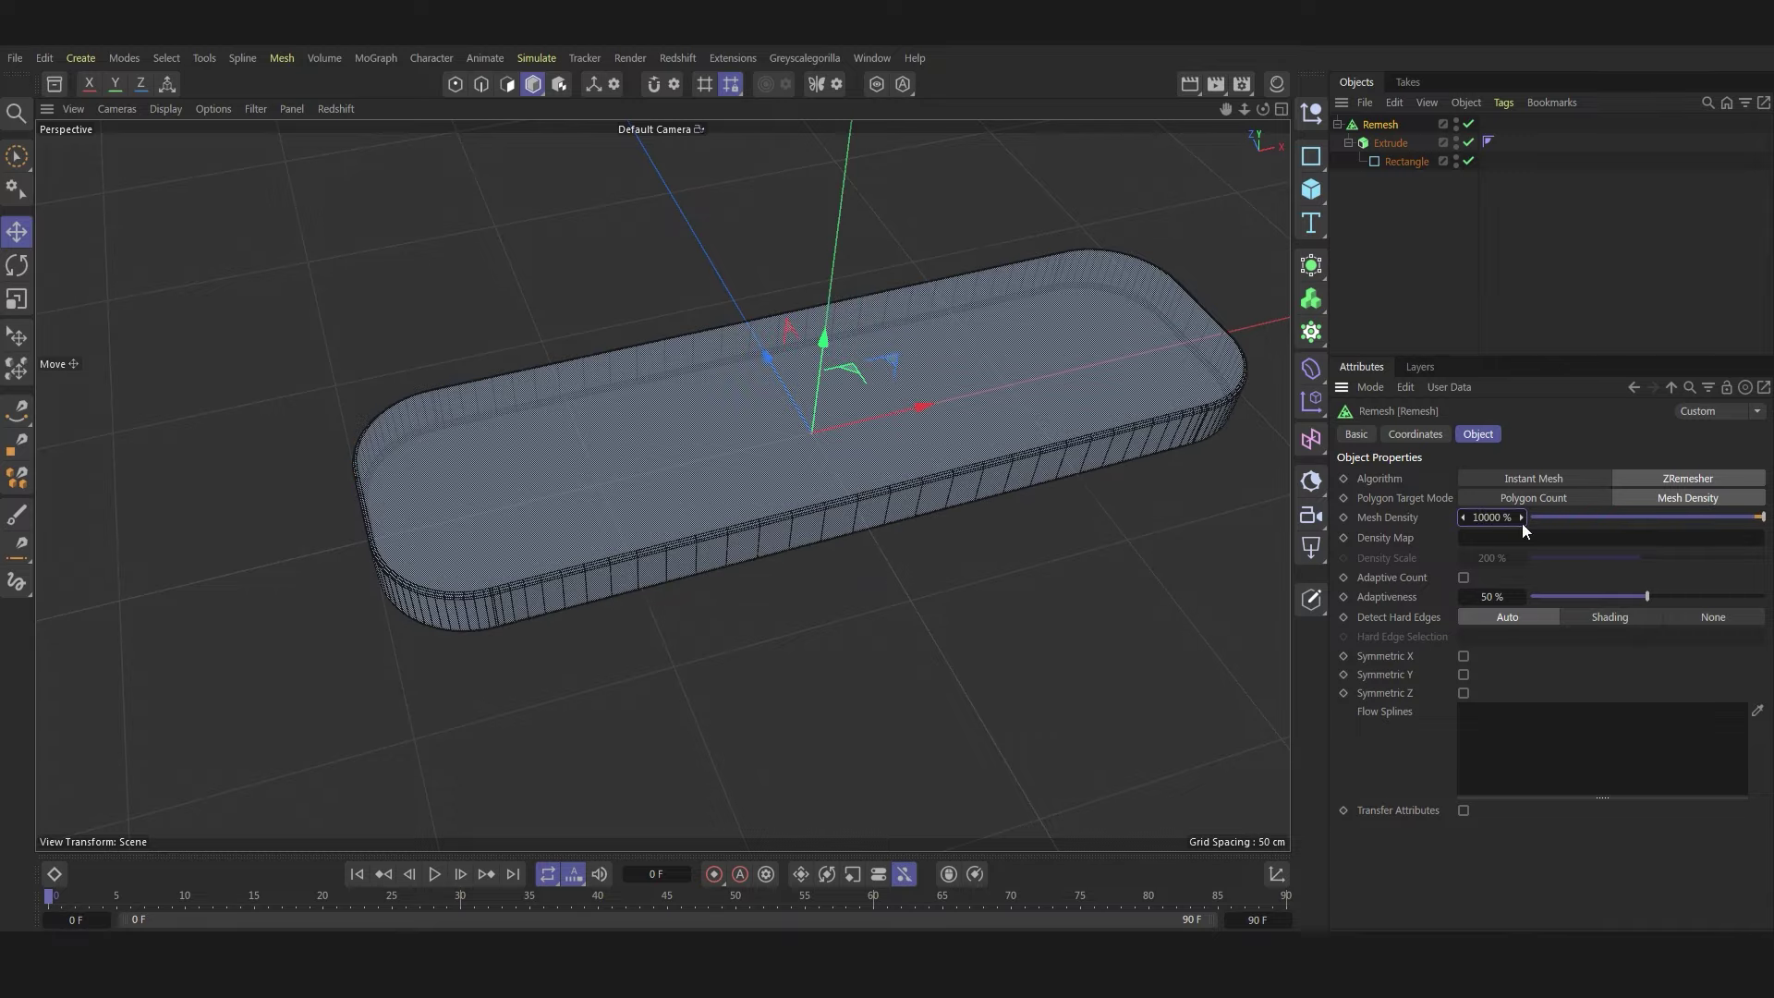
pyautogui.scroll(2, 484, 612)
pyautogui.scroll(3, 488, 612)
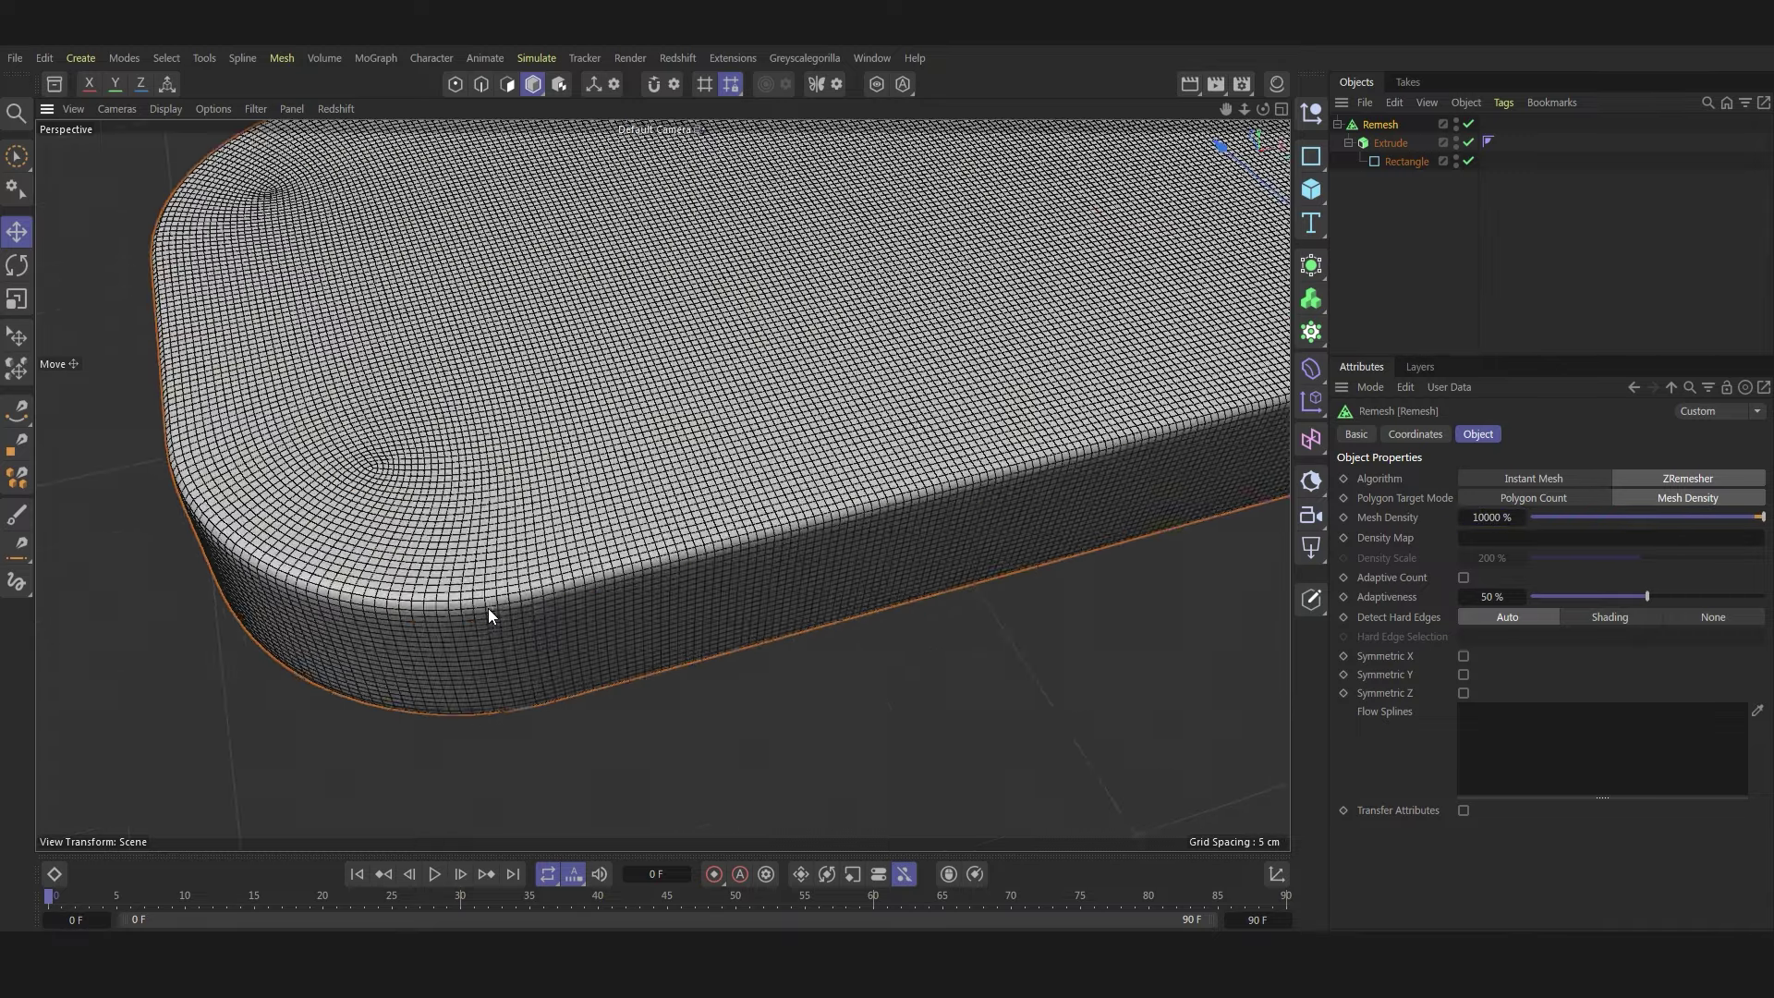
pyautogui.click(1463, 656)
pyautogui.click(1464, 675)
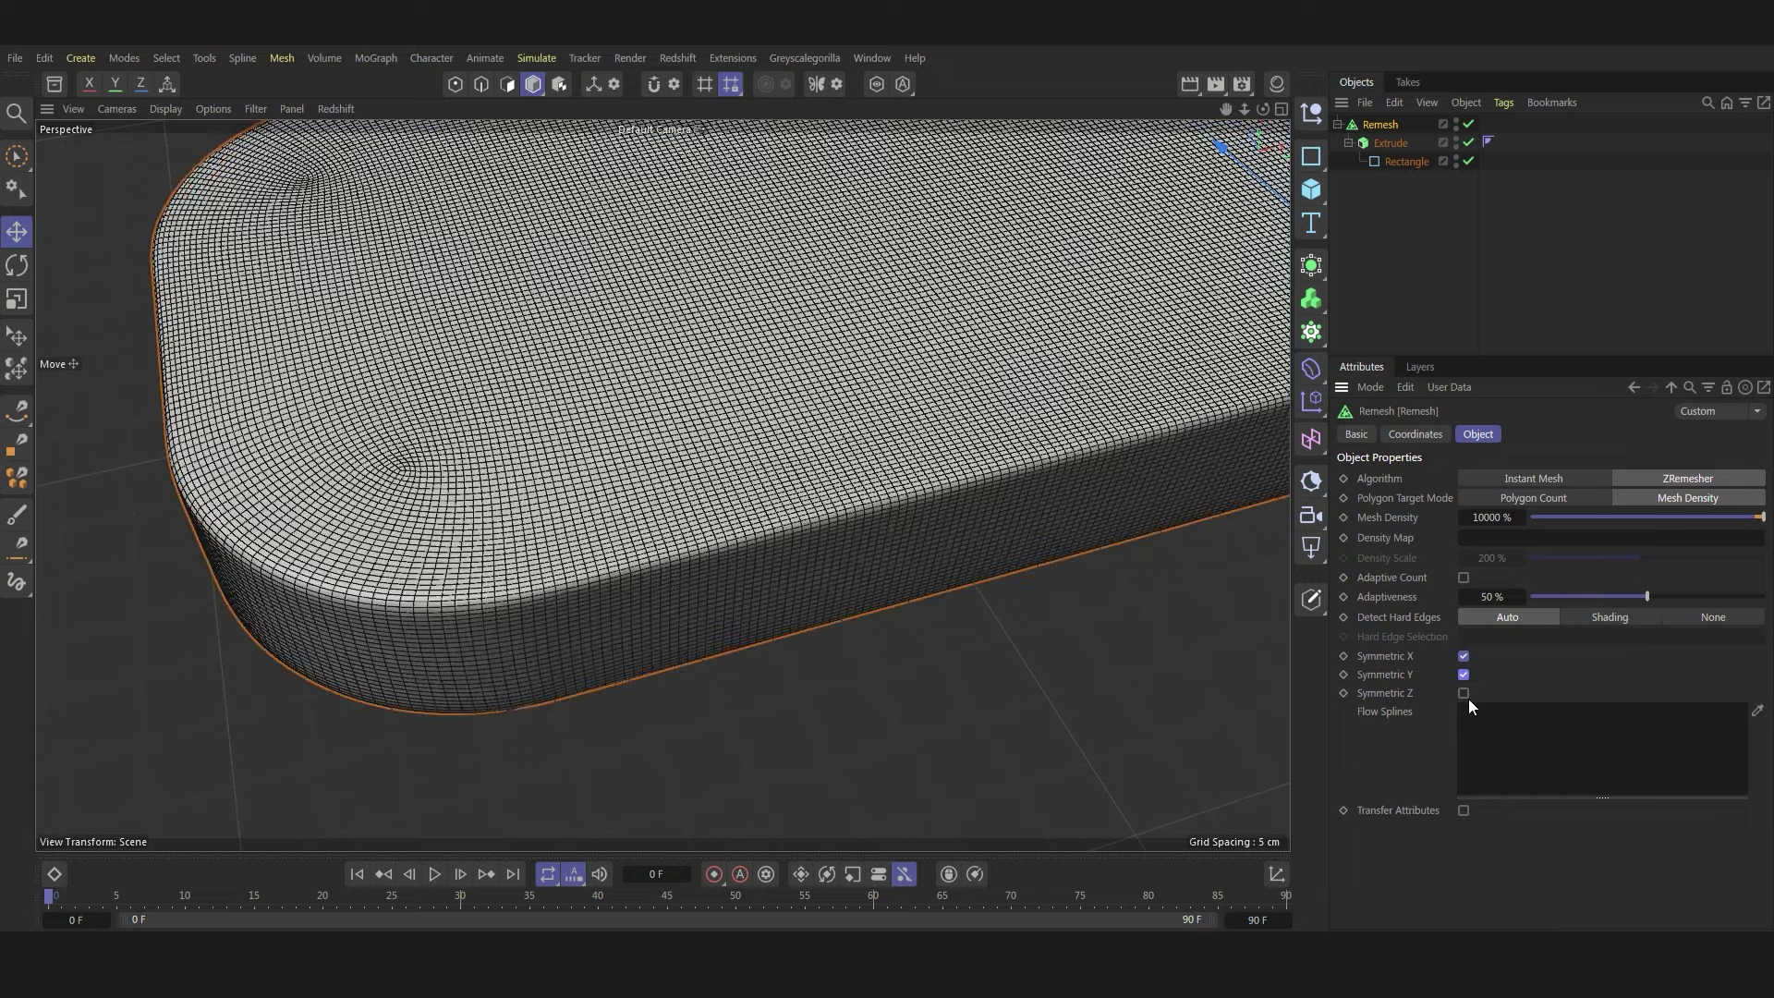
pyautogui.click(1463, 693)
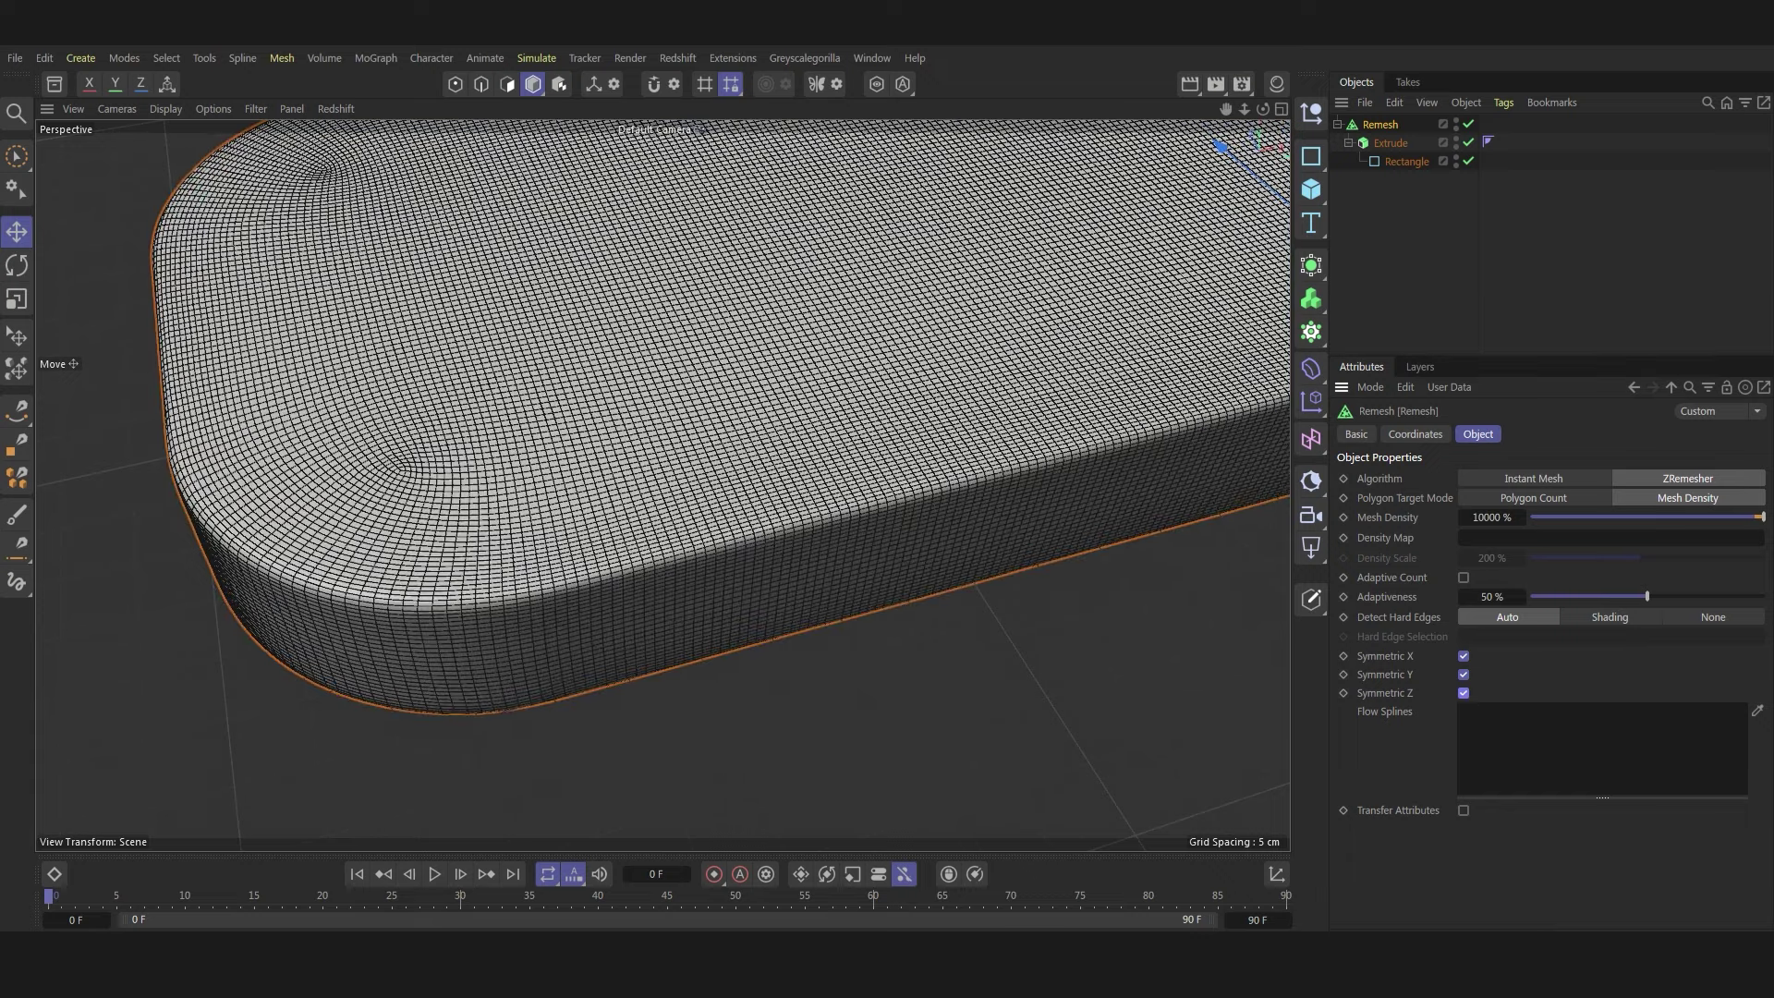
# - Add a Subdivision Surface, use Gouraud Shading, and set phong style to Square Area Weighted
pyautogui.keyDown('alt'); pyautogui.click(1312, 268); pyautogui.keyUp('alt')
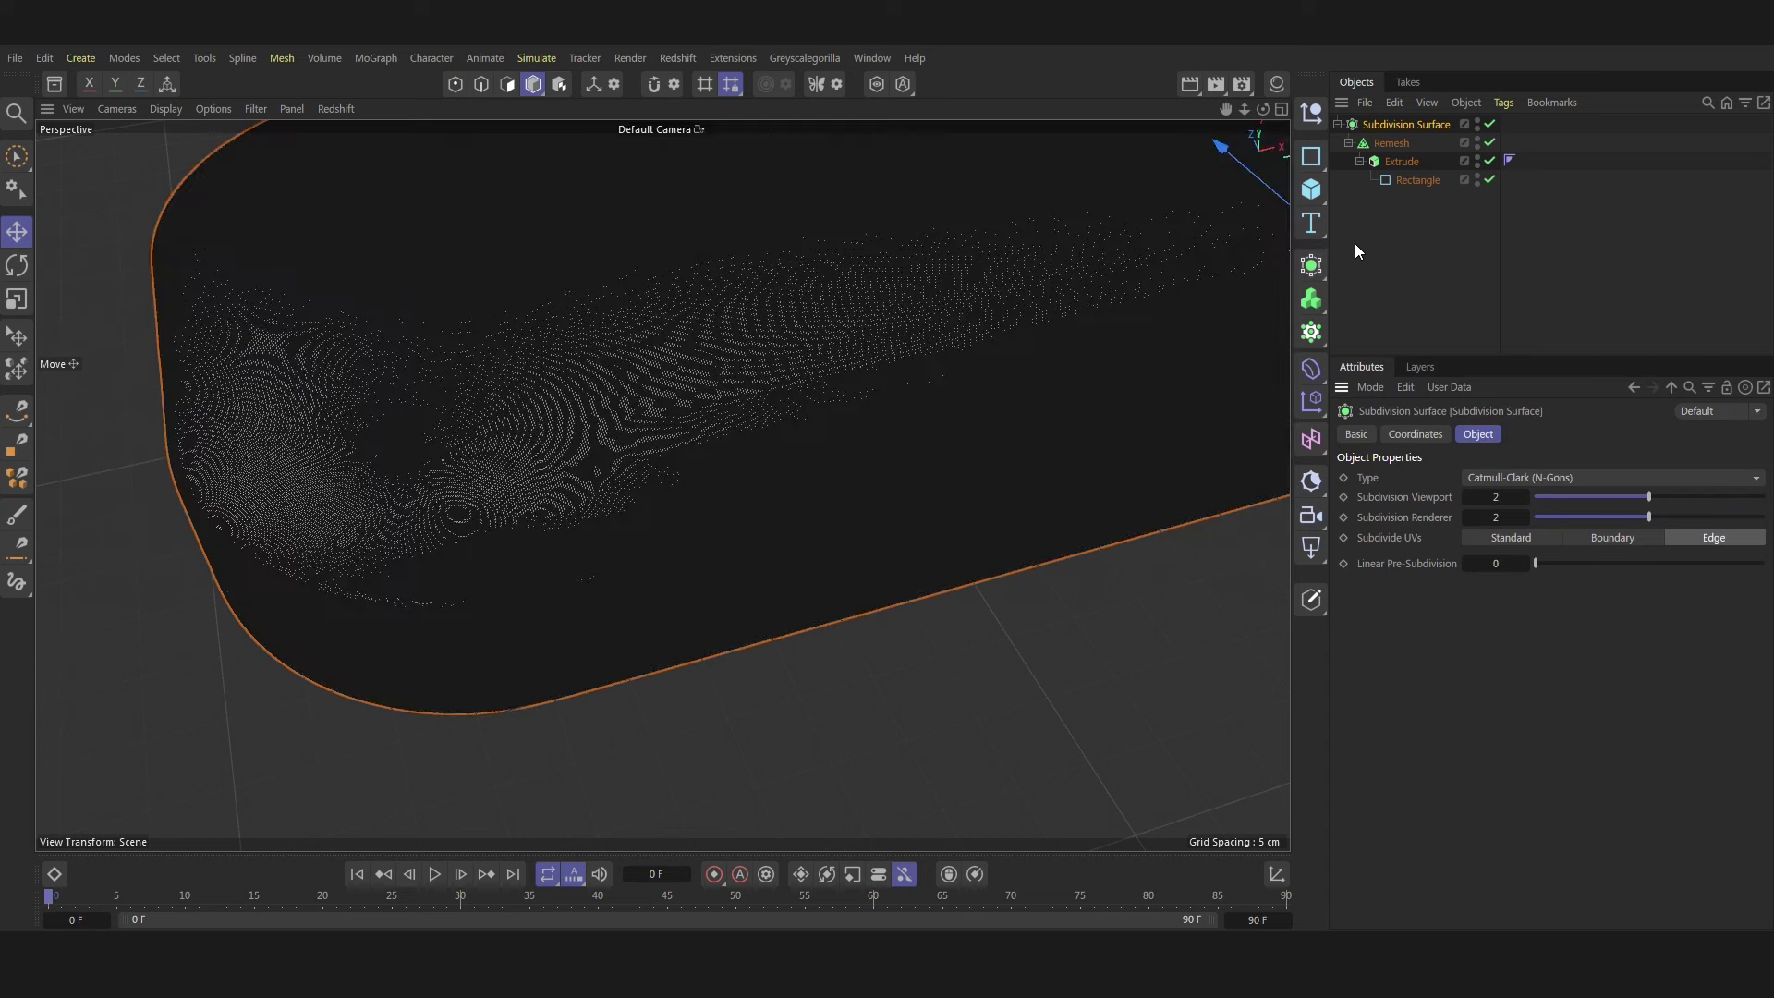
pyautogui.click(167, 109)
pyautogui.click(181, 143)
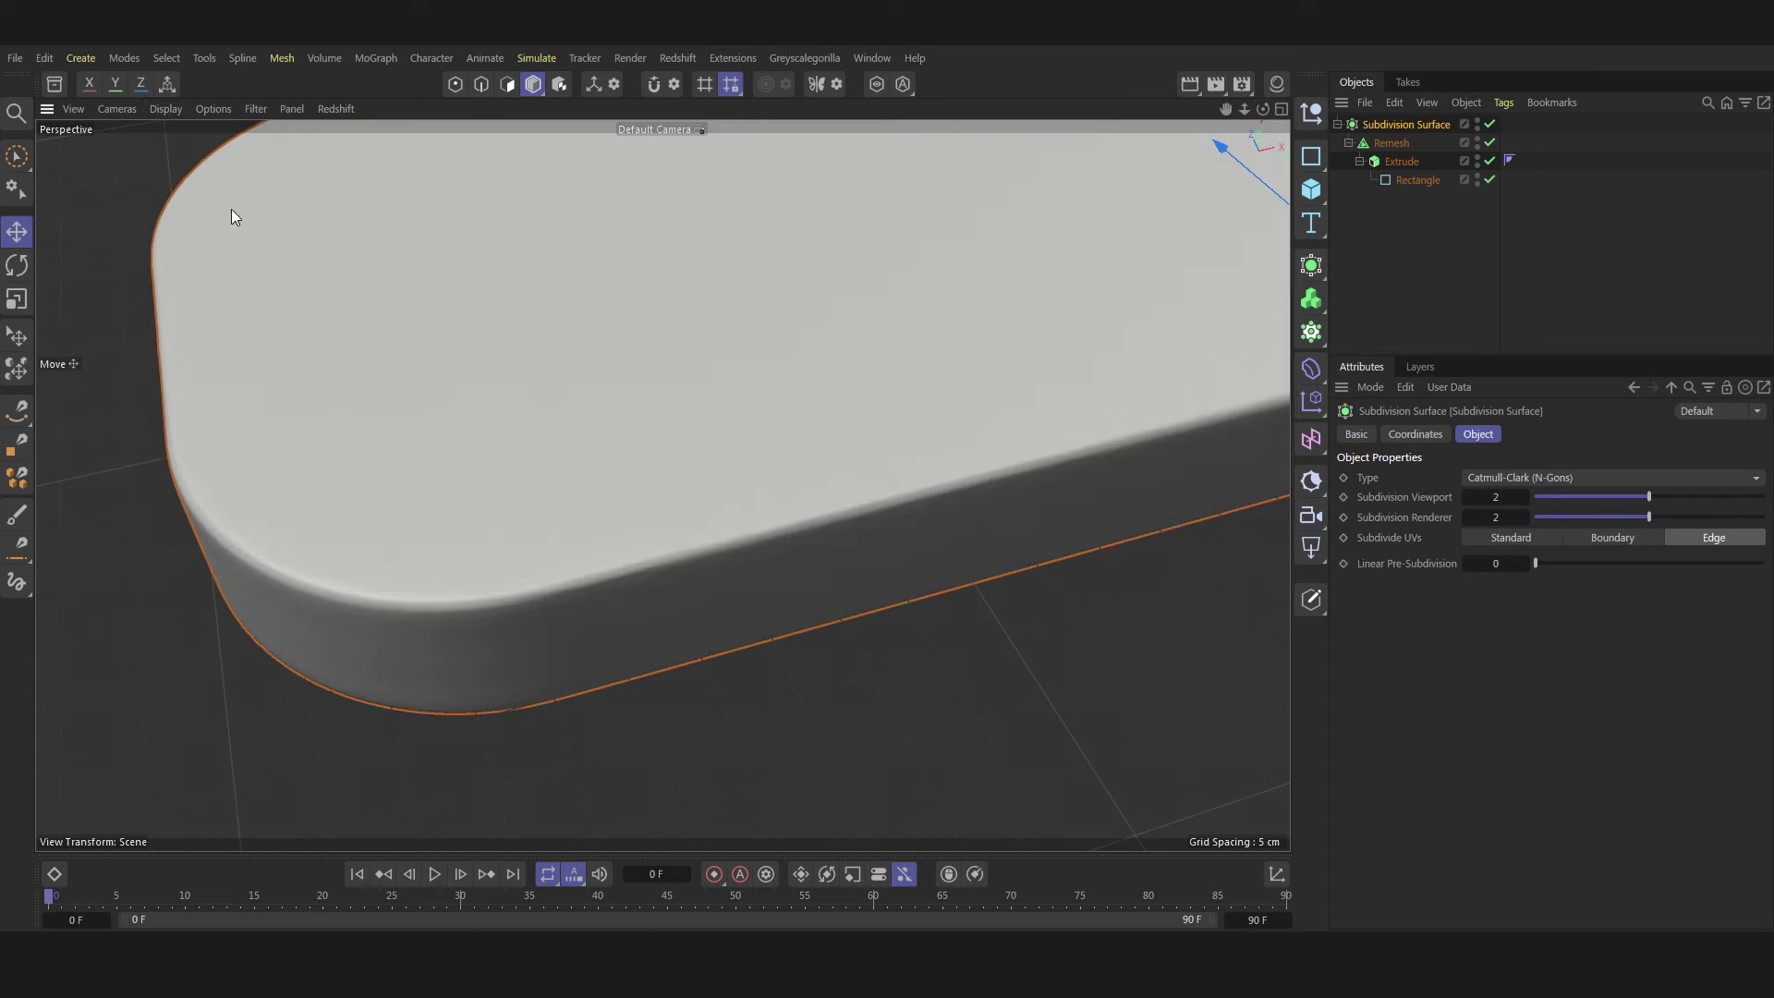
pyautogui.scroll(-2, 591, 479)
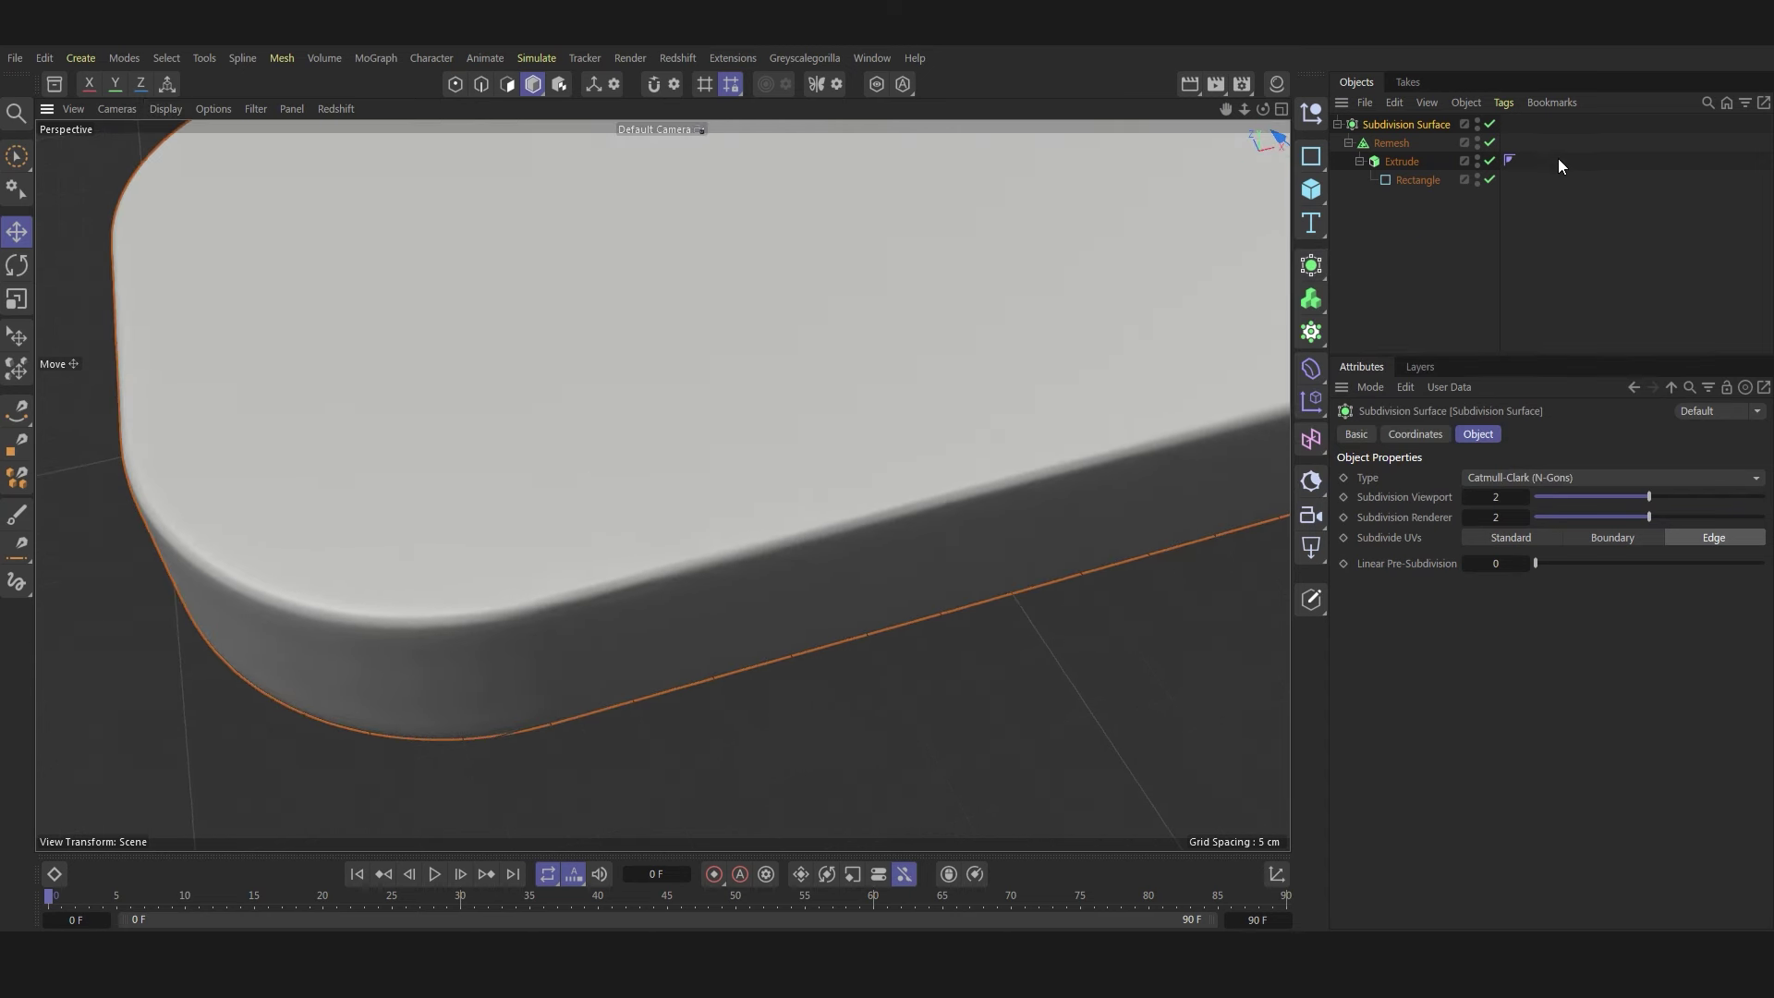
pyautogui.click(1510, 160)
pyautogui.click(1563, 535)
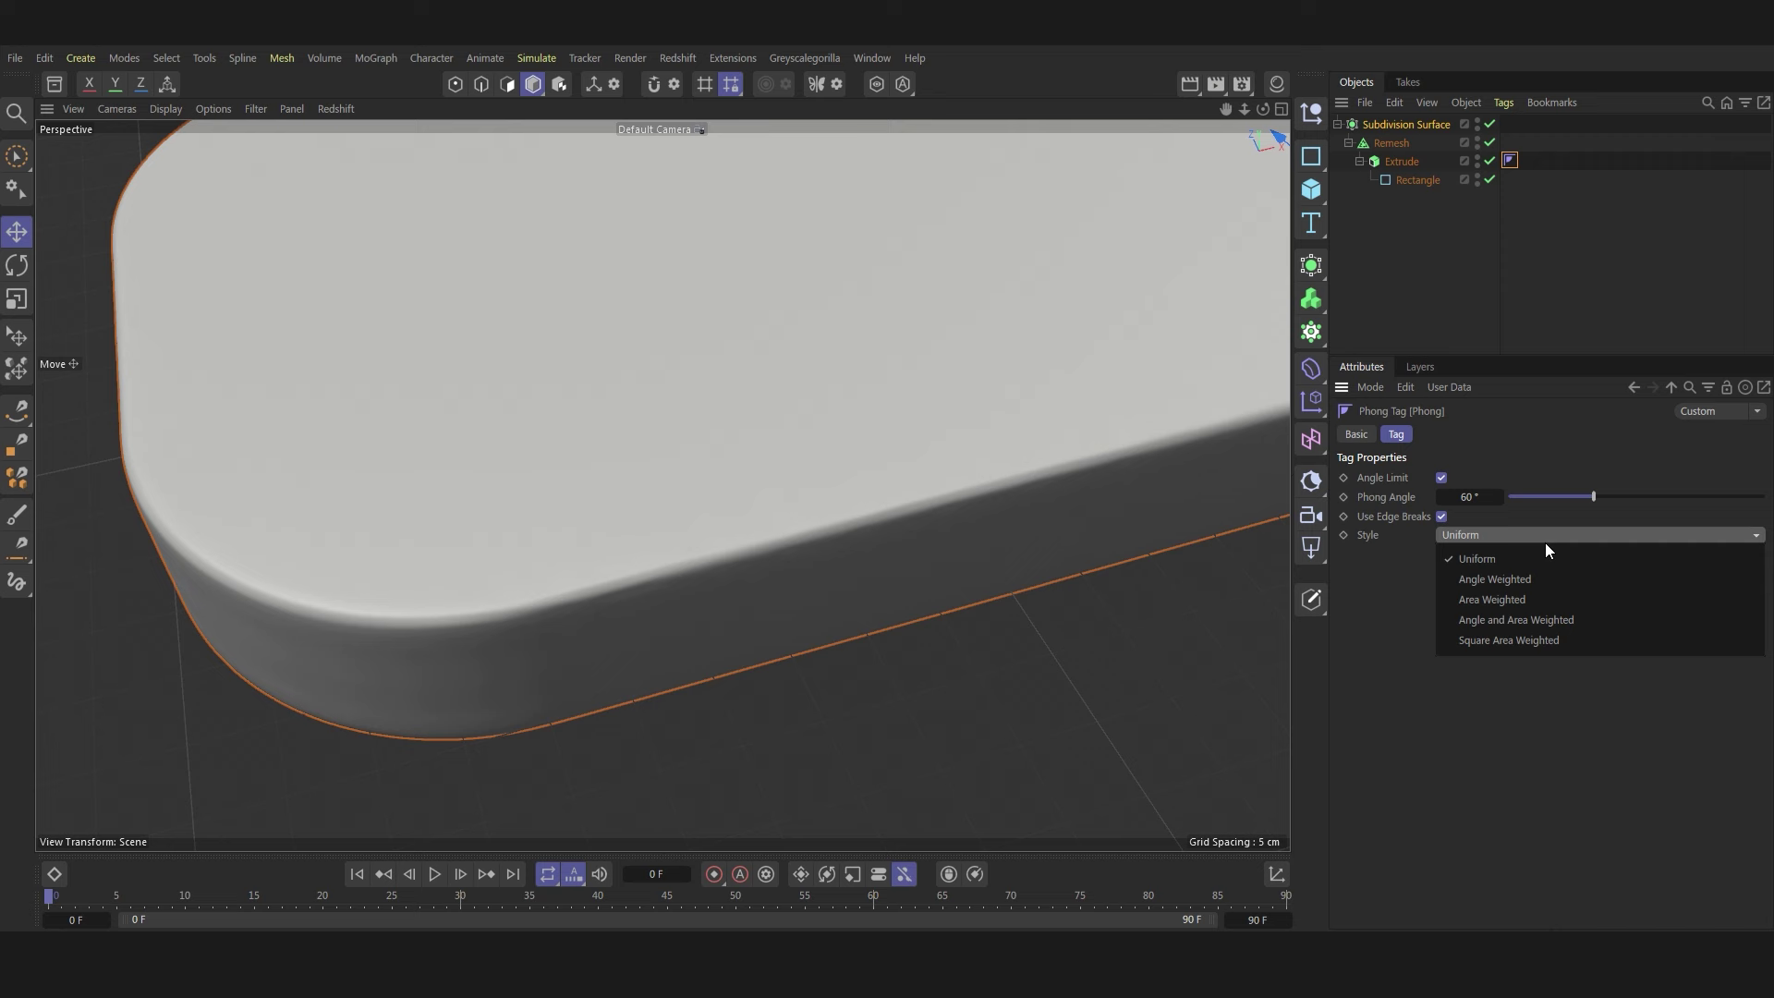
pyautogui.click(1541, 630)
# - Wrap the Subdivision Surface in a Connect object
pyautogui.click(1383, 124)
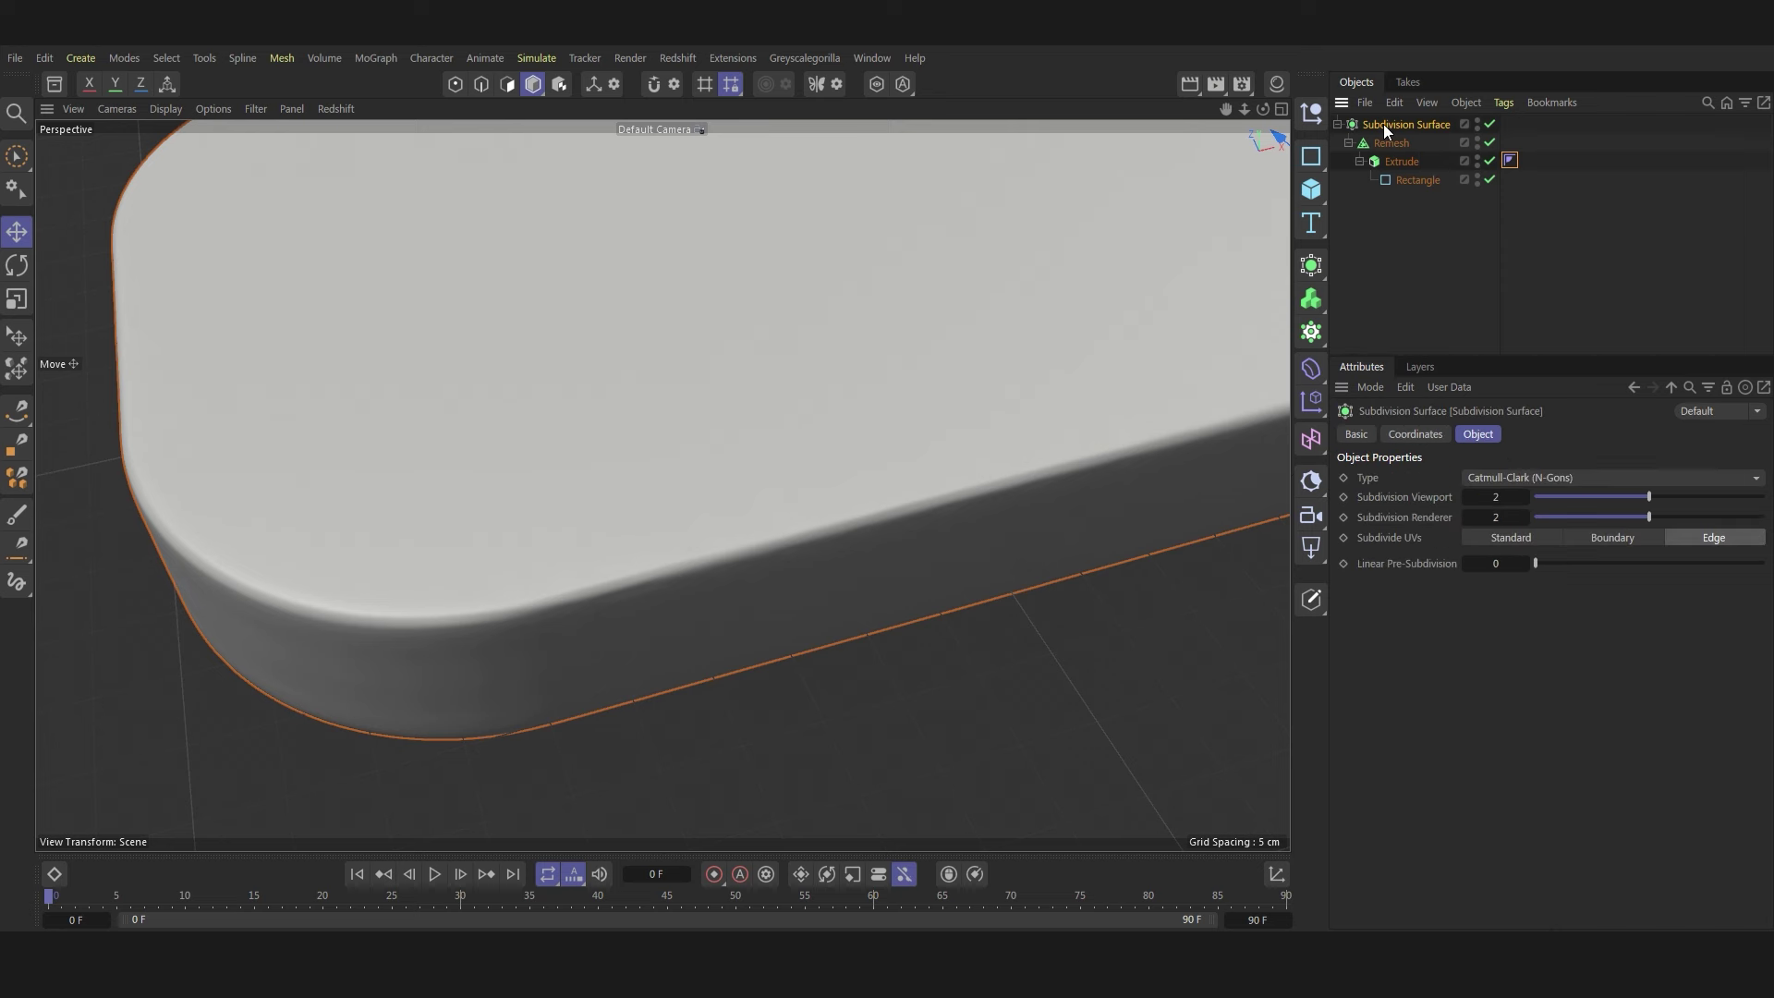
pyautogui.scroll(-3, 501, 647)
pyautogui.scroll(-3, 530, 651)
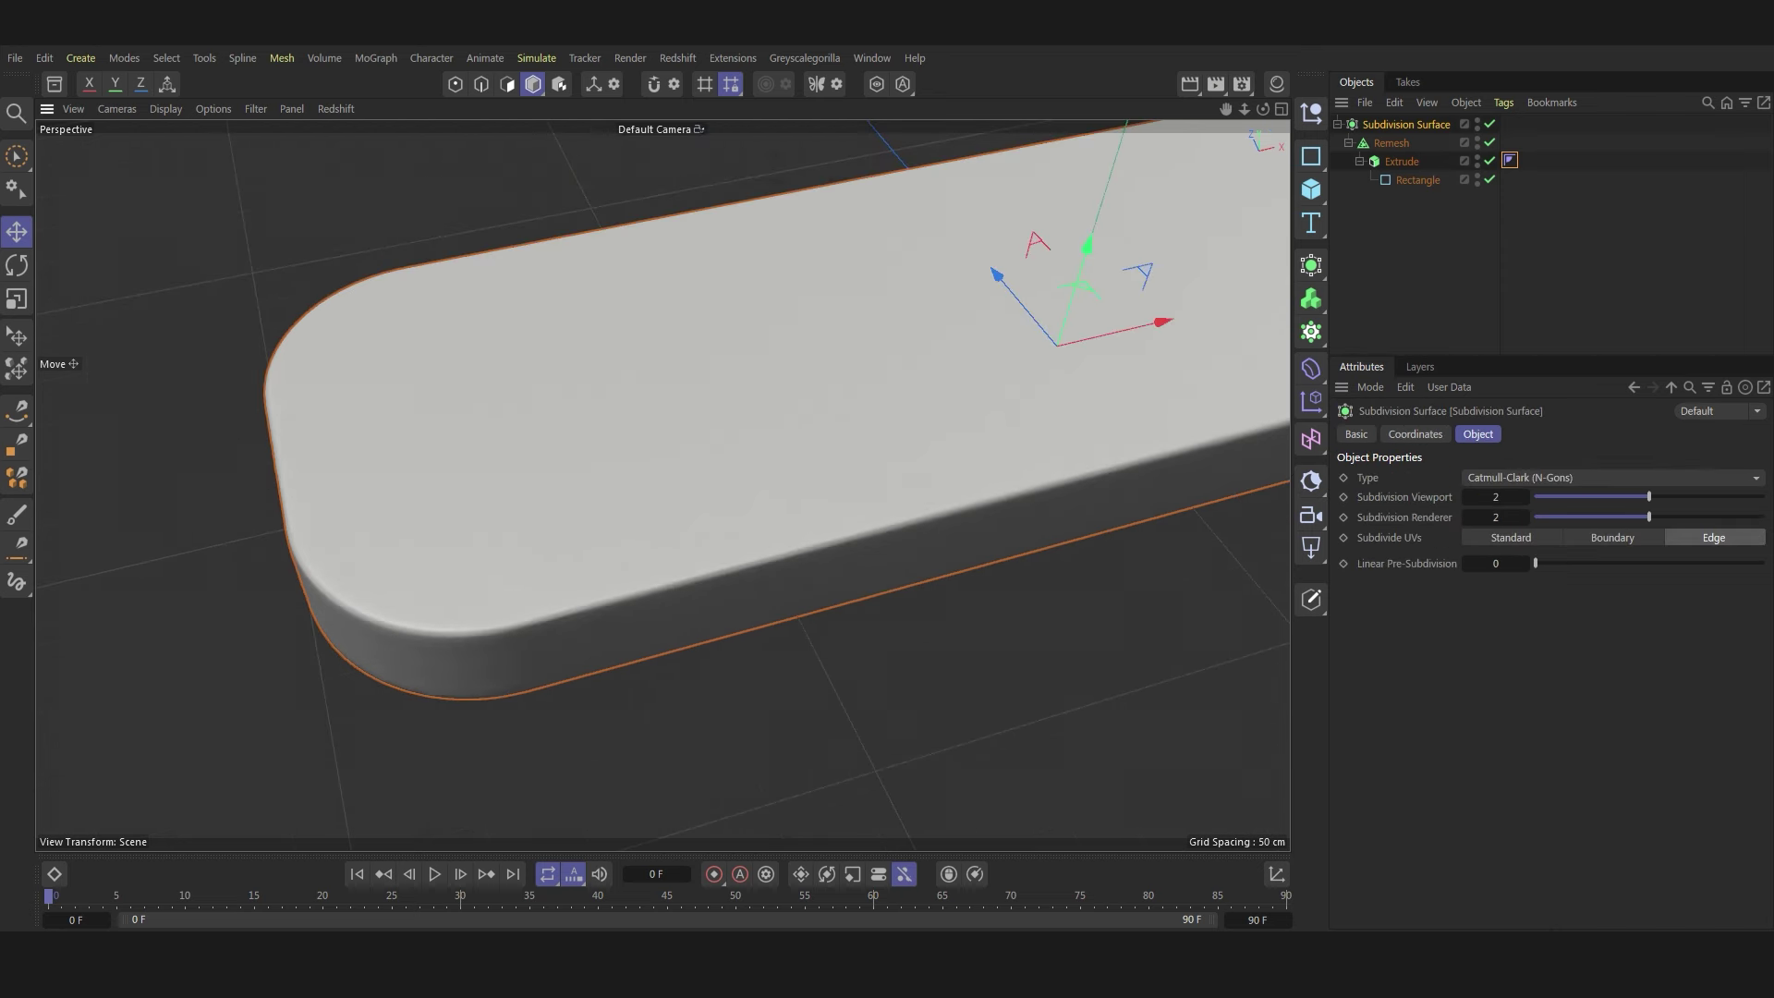
pyautogui.click(1311, 265)
pyautogui.keyDown('alt'); pyautogui.click(1403, 450); pyautogui.keyUp('alt')
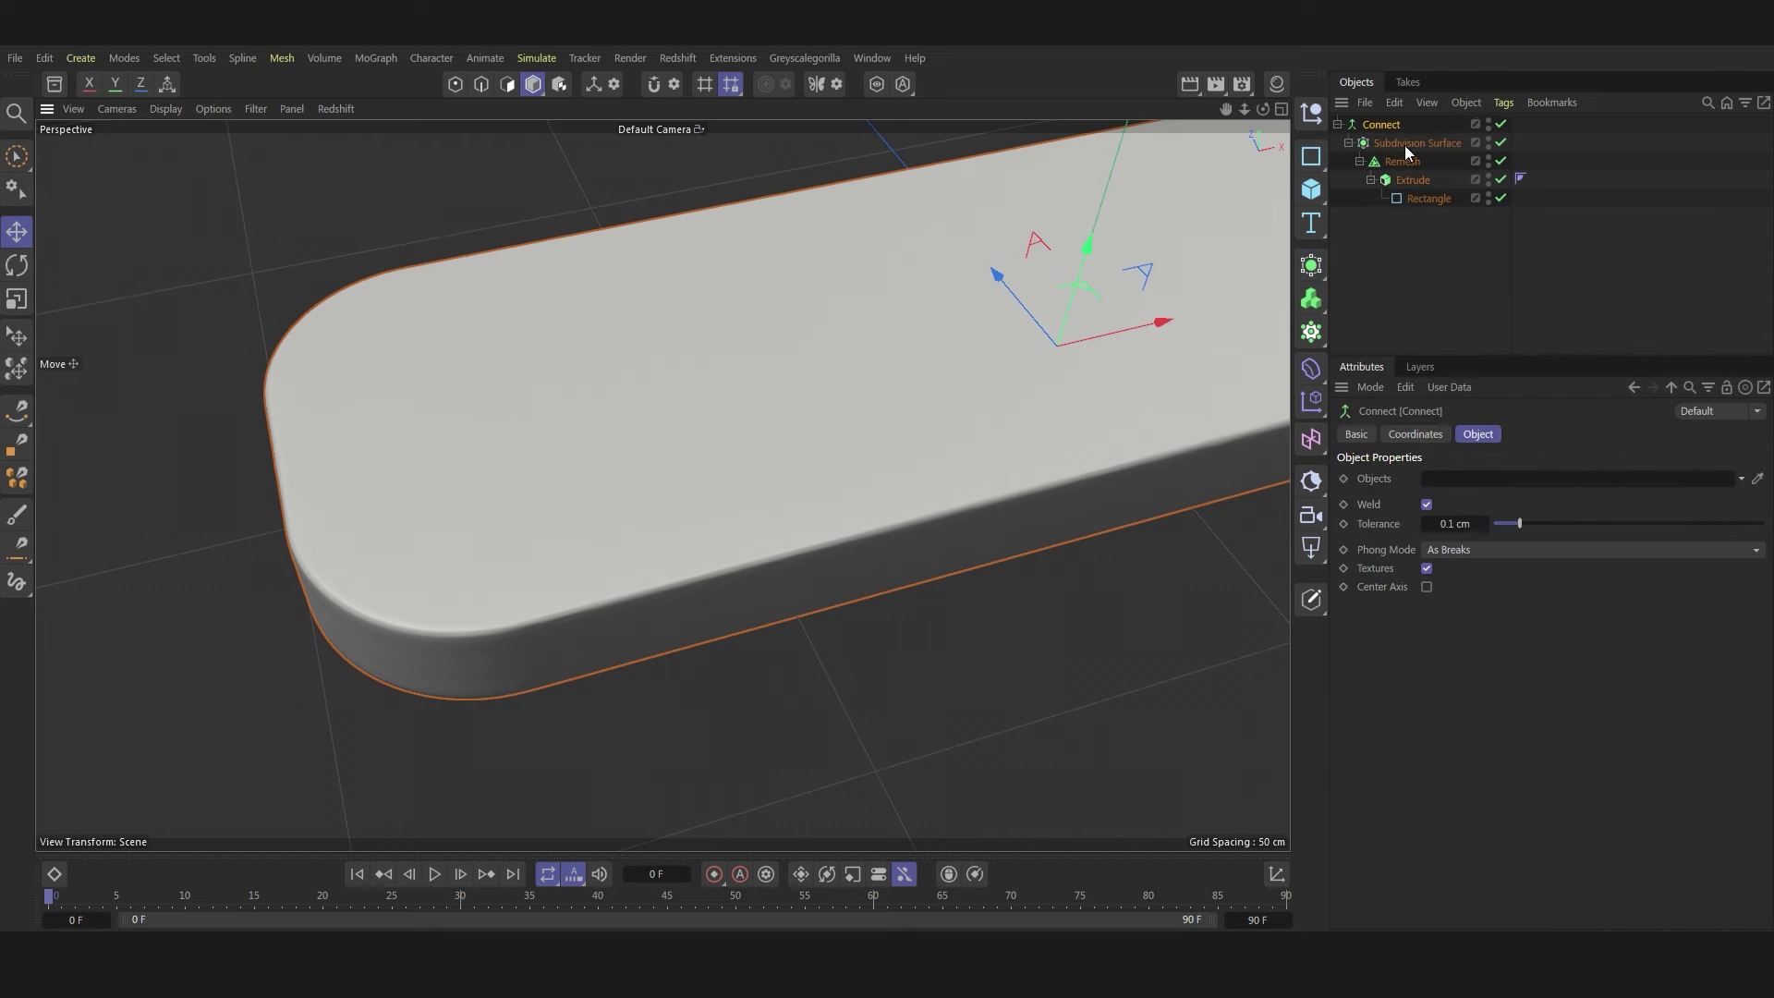
pyautogui.click(1338, 124)
pyautogui.moveTo(1244, 109)
pyautogui.mouseDown()
pyautogui.moveTo(1225, 125)
pyautogui.moveTo(1262, 118)
pyautogui.mouseUp()
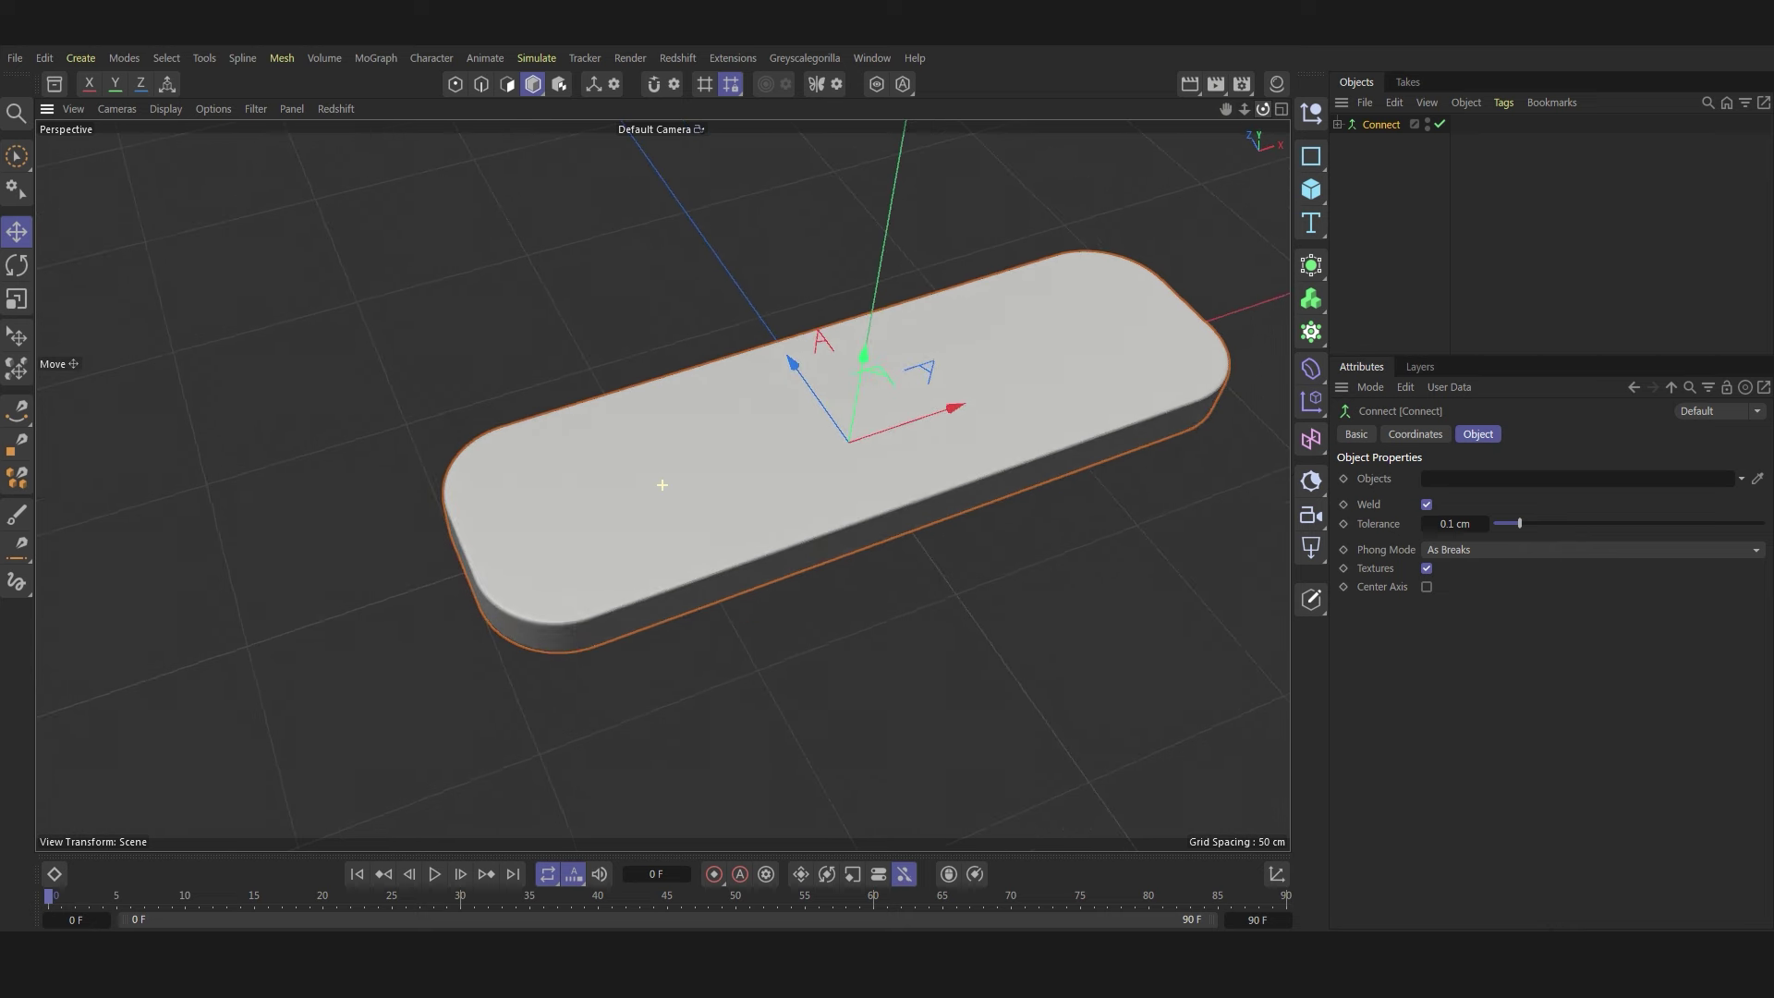
# - Add a new 600 × 600 cm rectangle lying on the XZ plane
pyautogui.click(1312, 156)
pyautogui.scroll(-2, 588, 588)
pyautogui.scroll(-2, 725, 622)
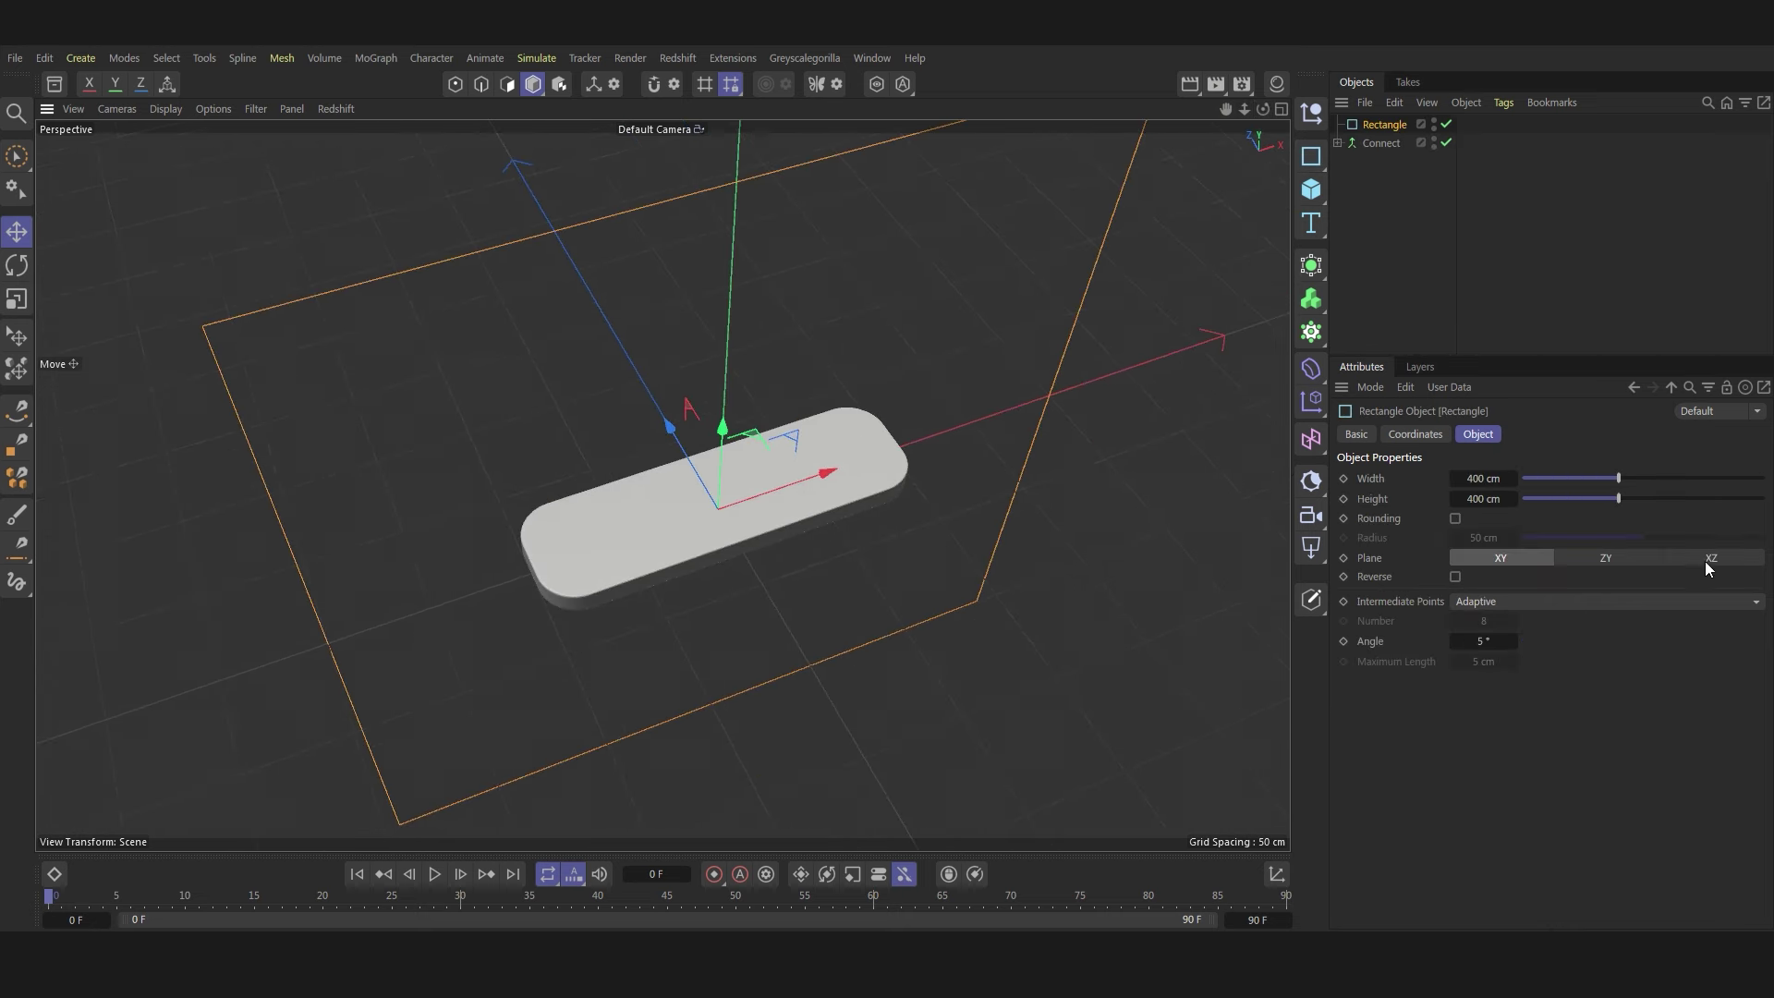
pyautogui.click(1710, 557)
pyautogui.doubleClick(1483, 478)
pyautogui.write('600')
pyautogui.press('Return')
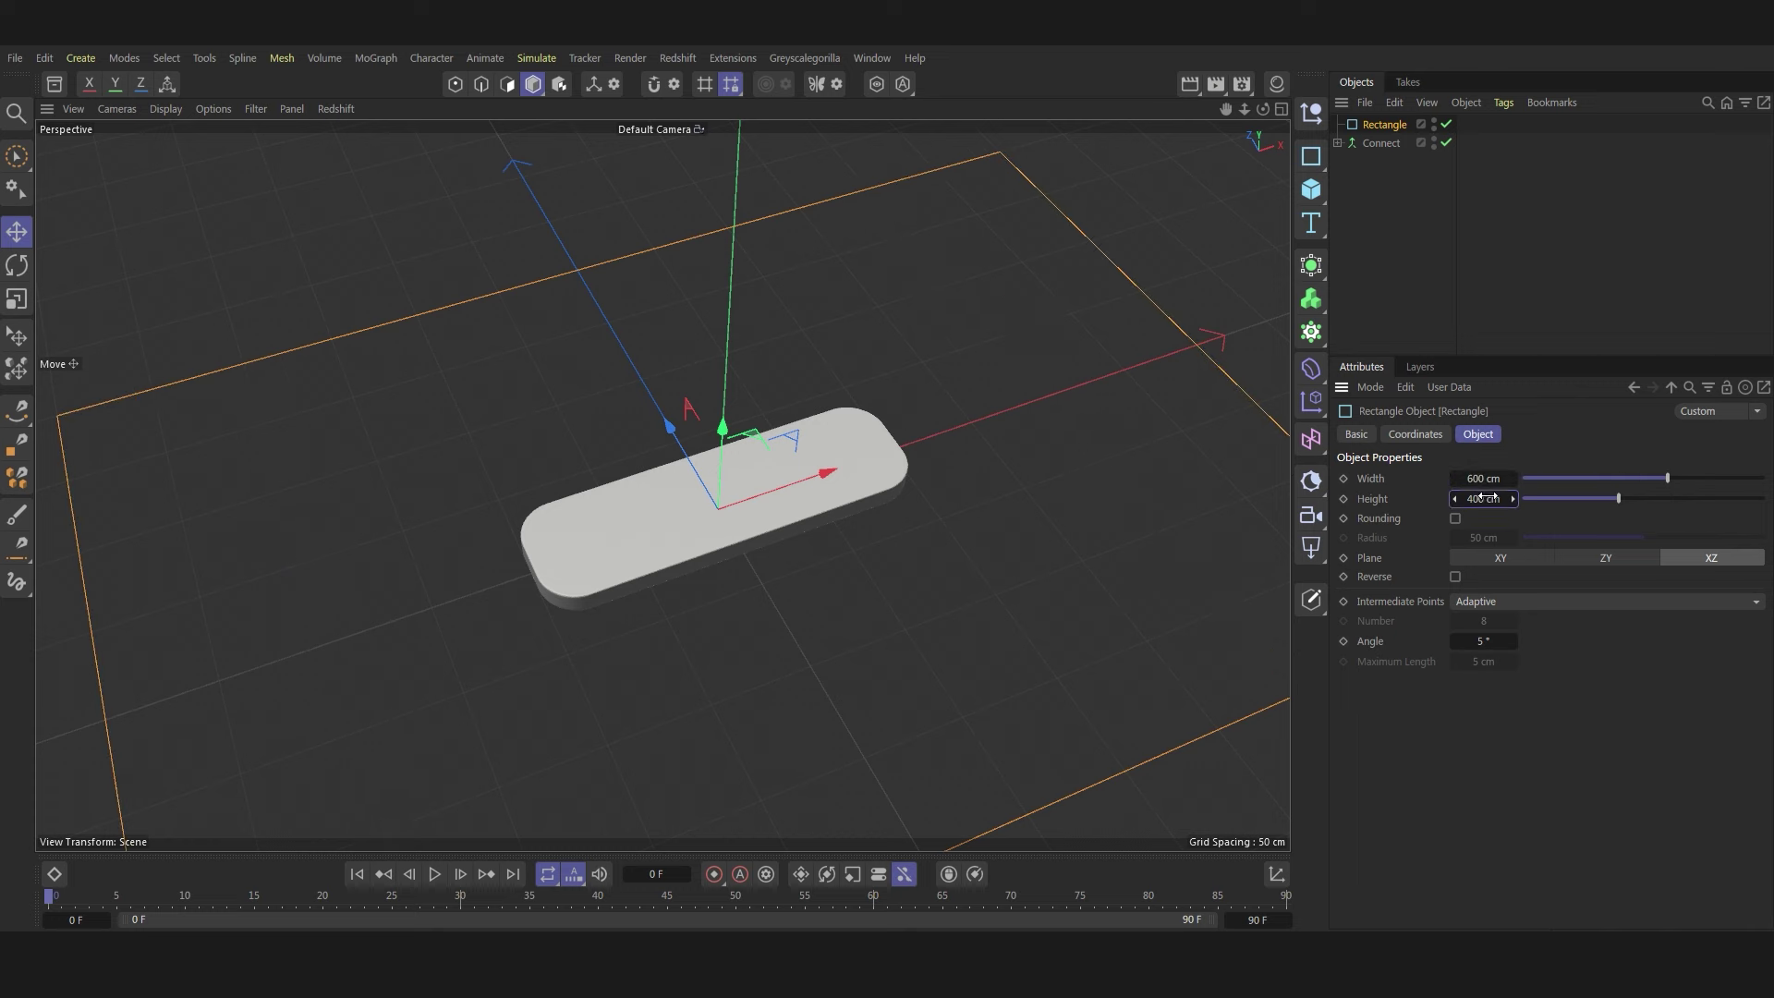
pyautogui.doubleClick(1483, 498)
pyautogui.write('600')
pyautogui.press('Return')
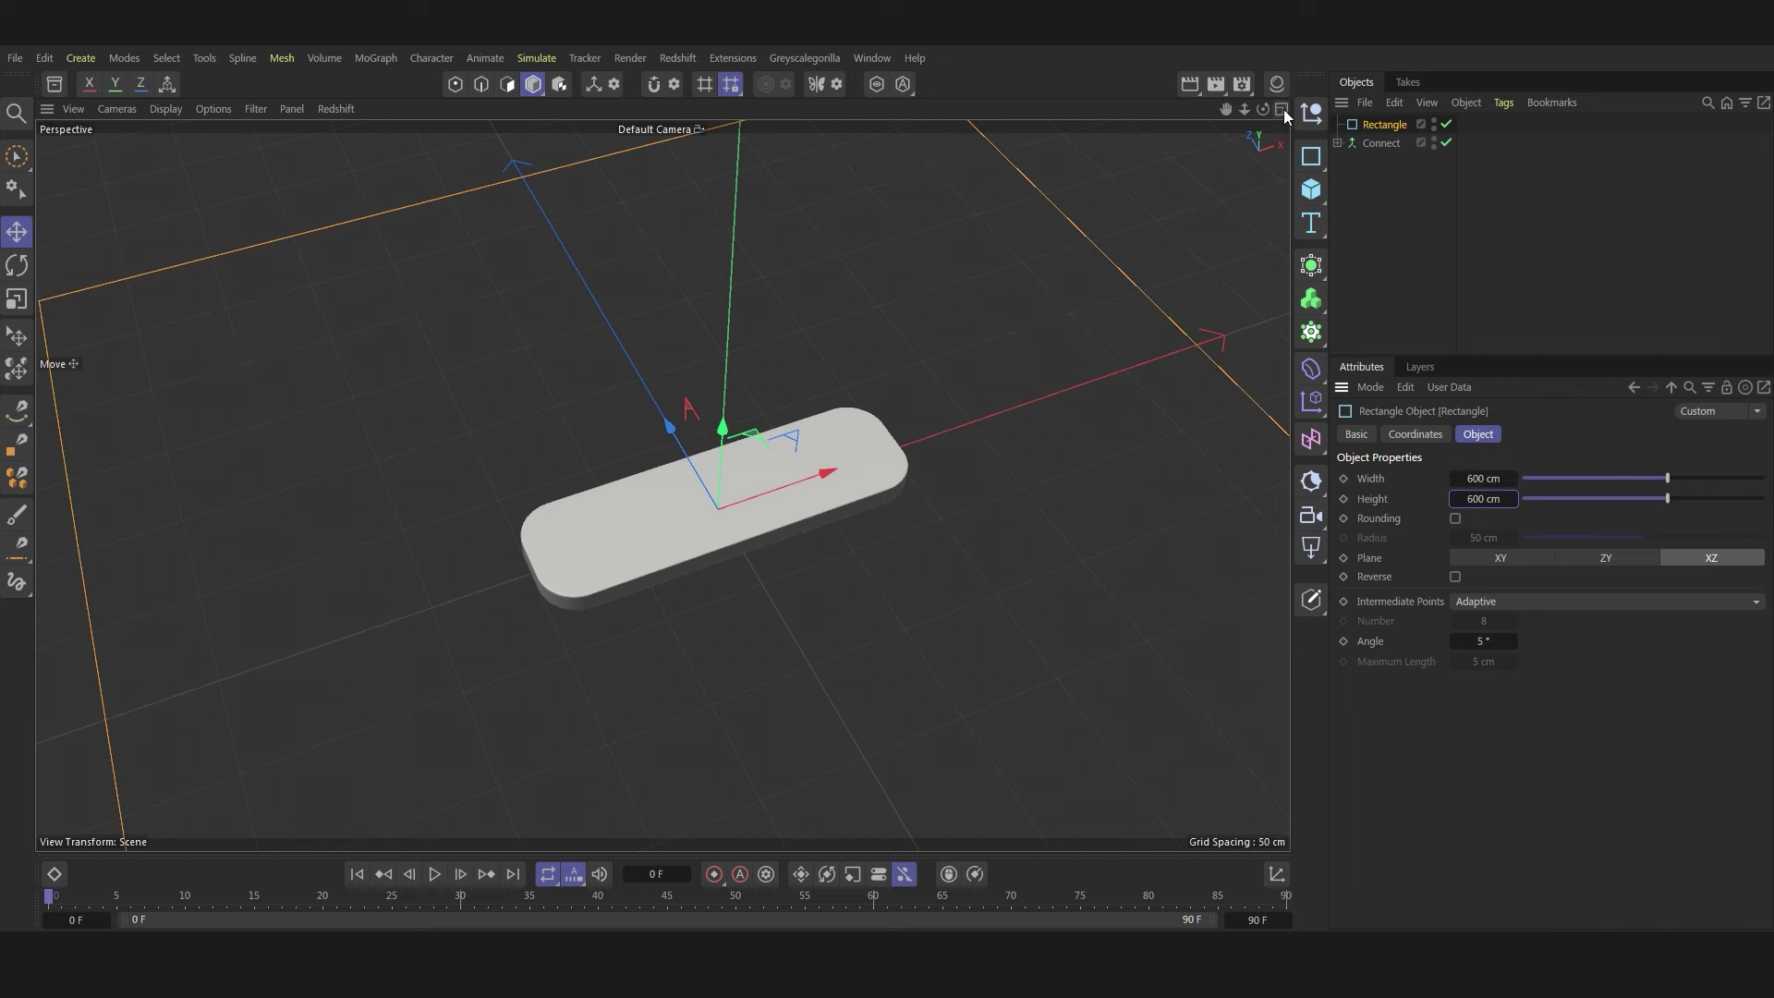
# - Position the square at X -300 cm and Z 300 cm
pyautogui.click(1283, 109)
pyautogui.middleClick(941, 420)
pyautogui.scroll(2, 681, 487)
pyautogui.scroll(-2, 681, 493)
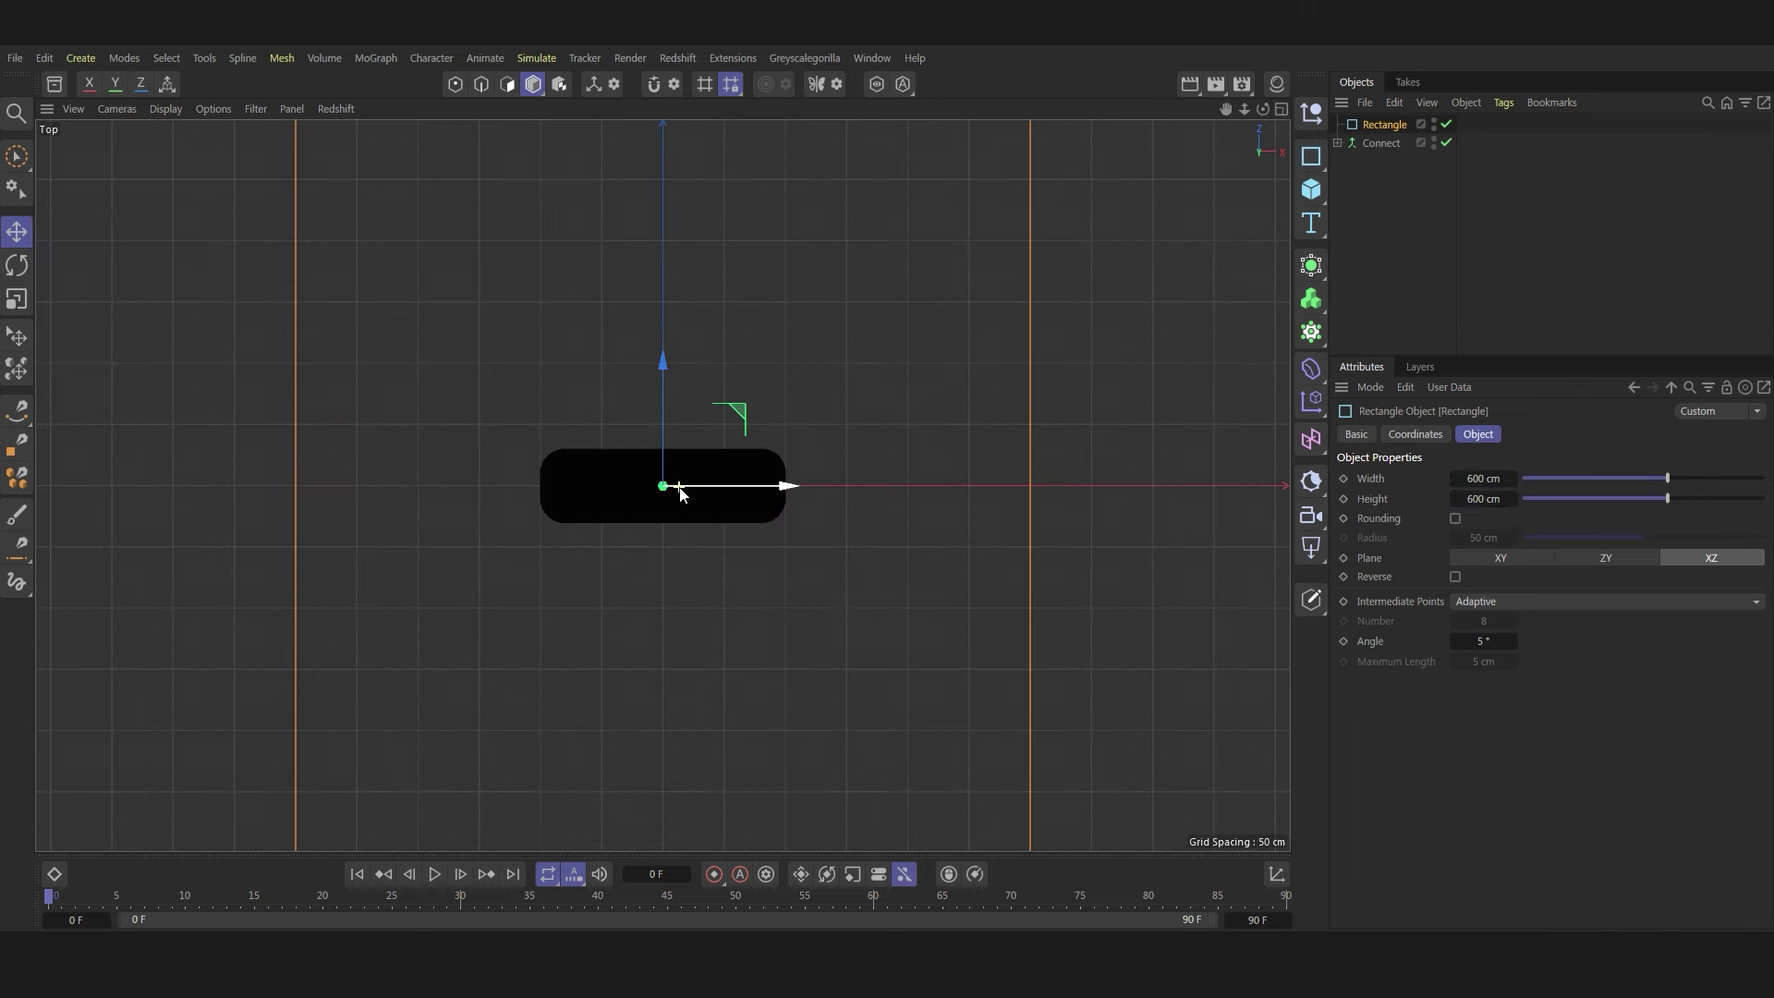
pyautogui.click(1415, 433)
pyautogui.moveTo(1423, 502); pyautogui.dragTo(1349, 502)
pyautogui.doubleClick(1428, 508)
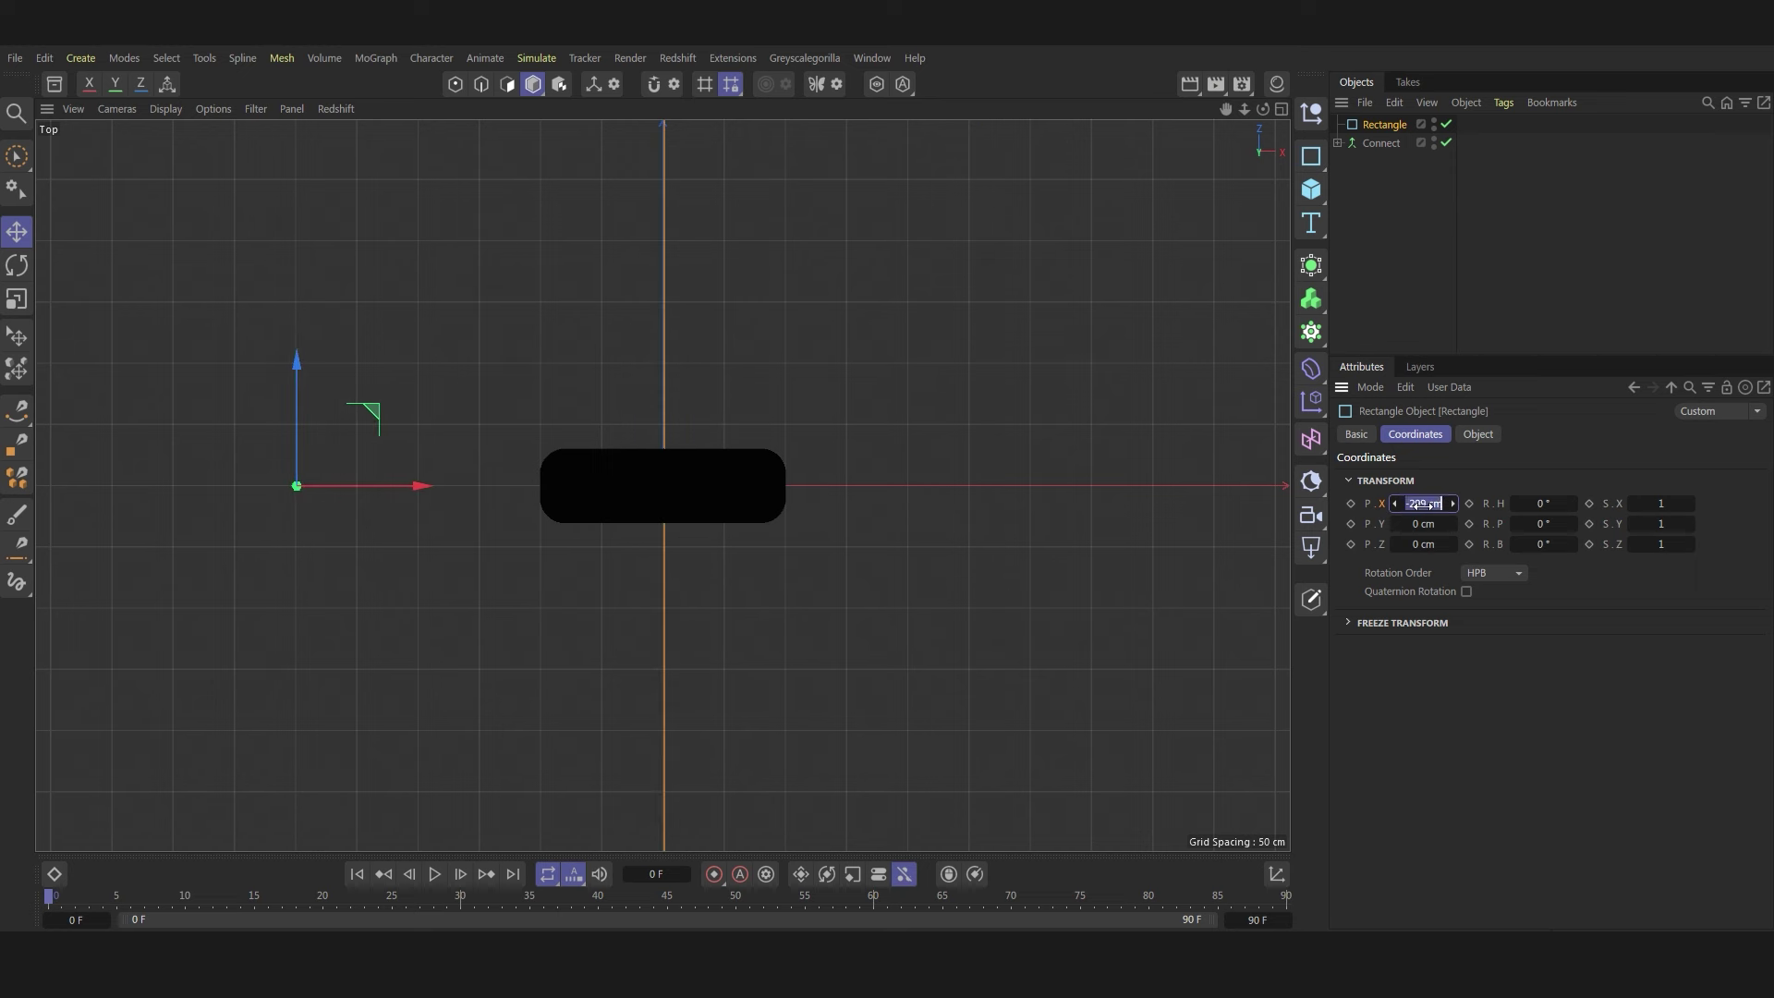
pyautogui.press('BackSpace')
pyautogui.write('300')
pyautogui.press('Return')
pyautogui.moveTo(1423, 544); pyautogui.dragTo(1562, 544)
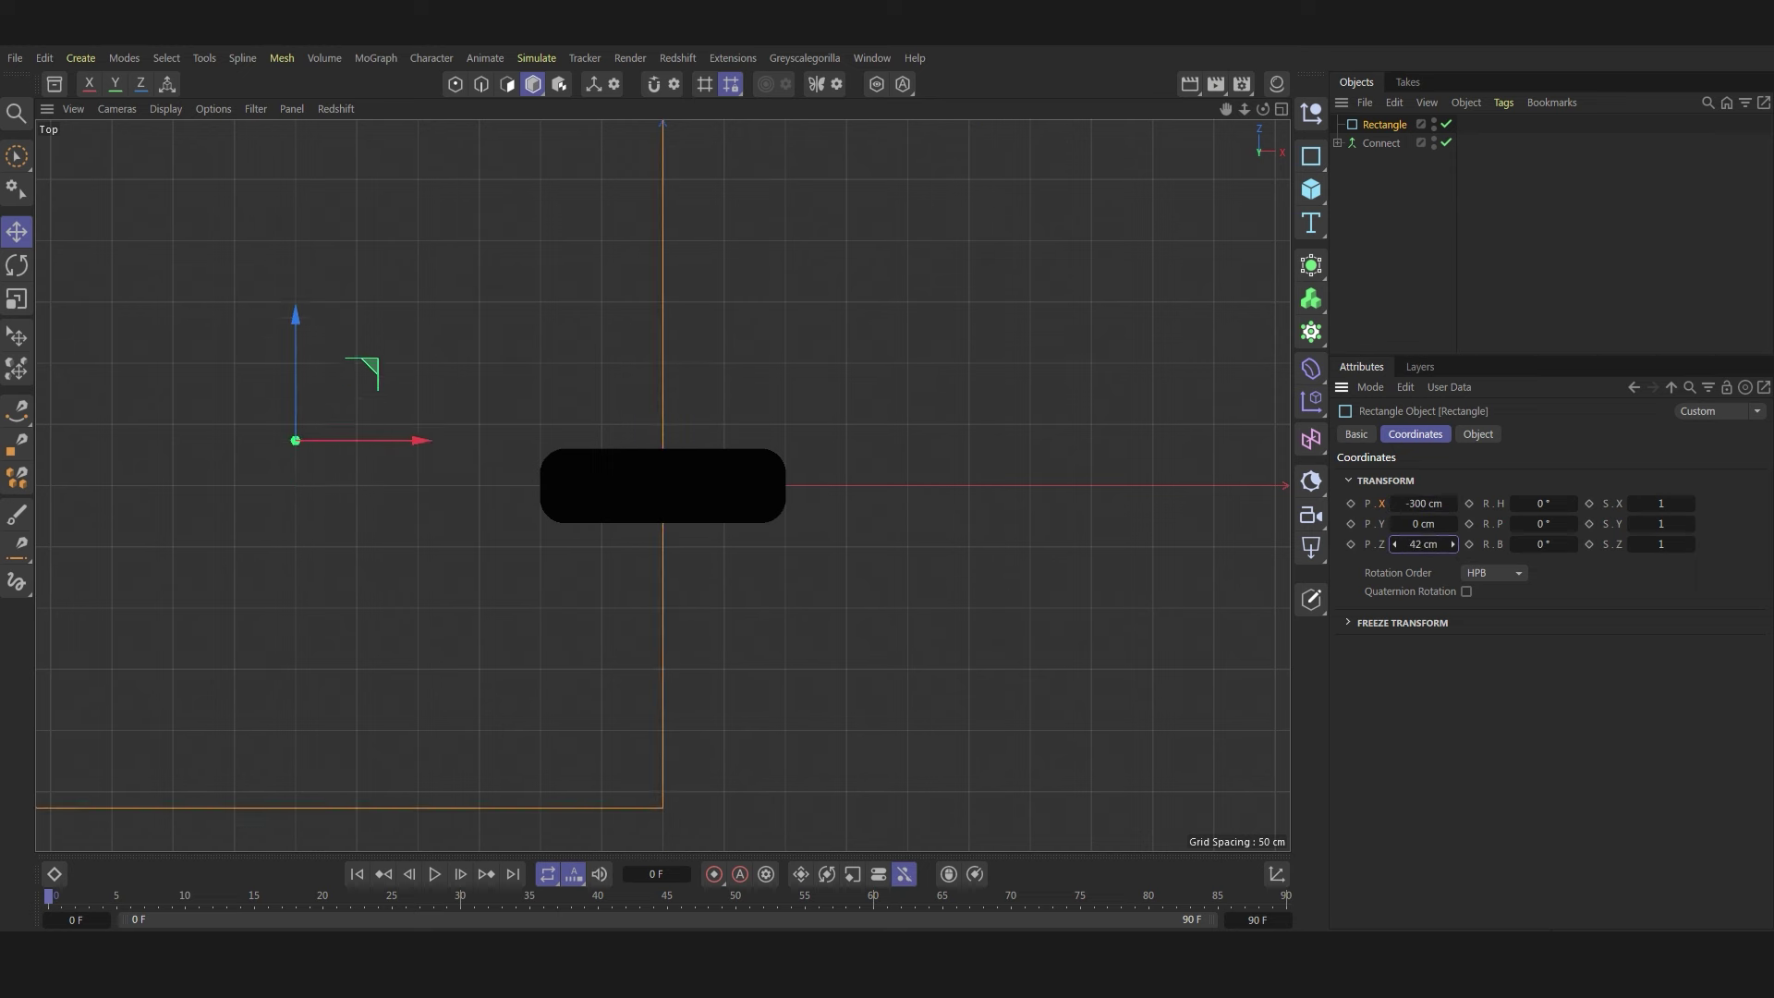
pyautogui.doubleClick(1435, 537)
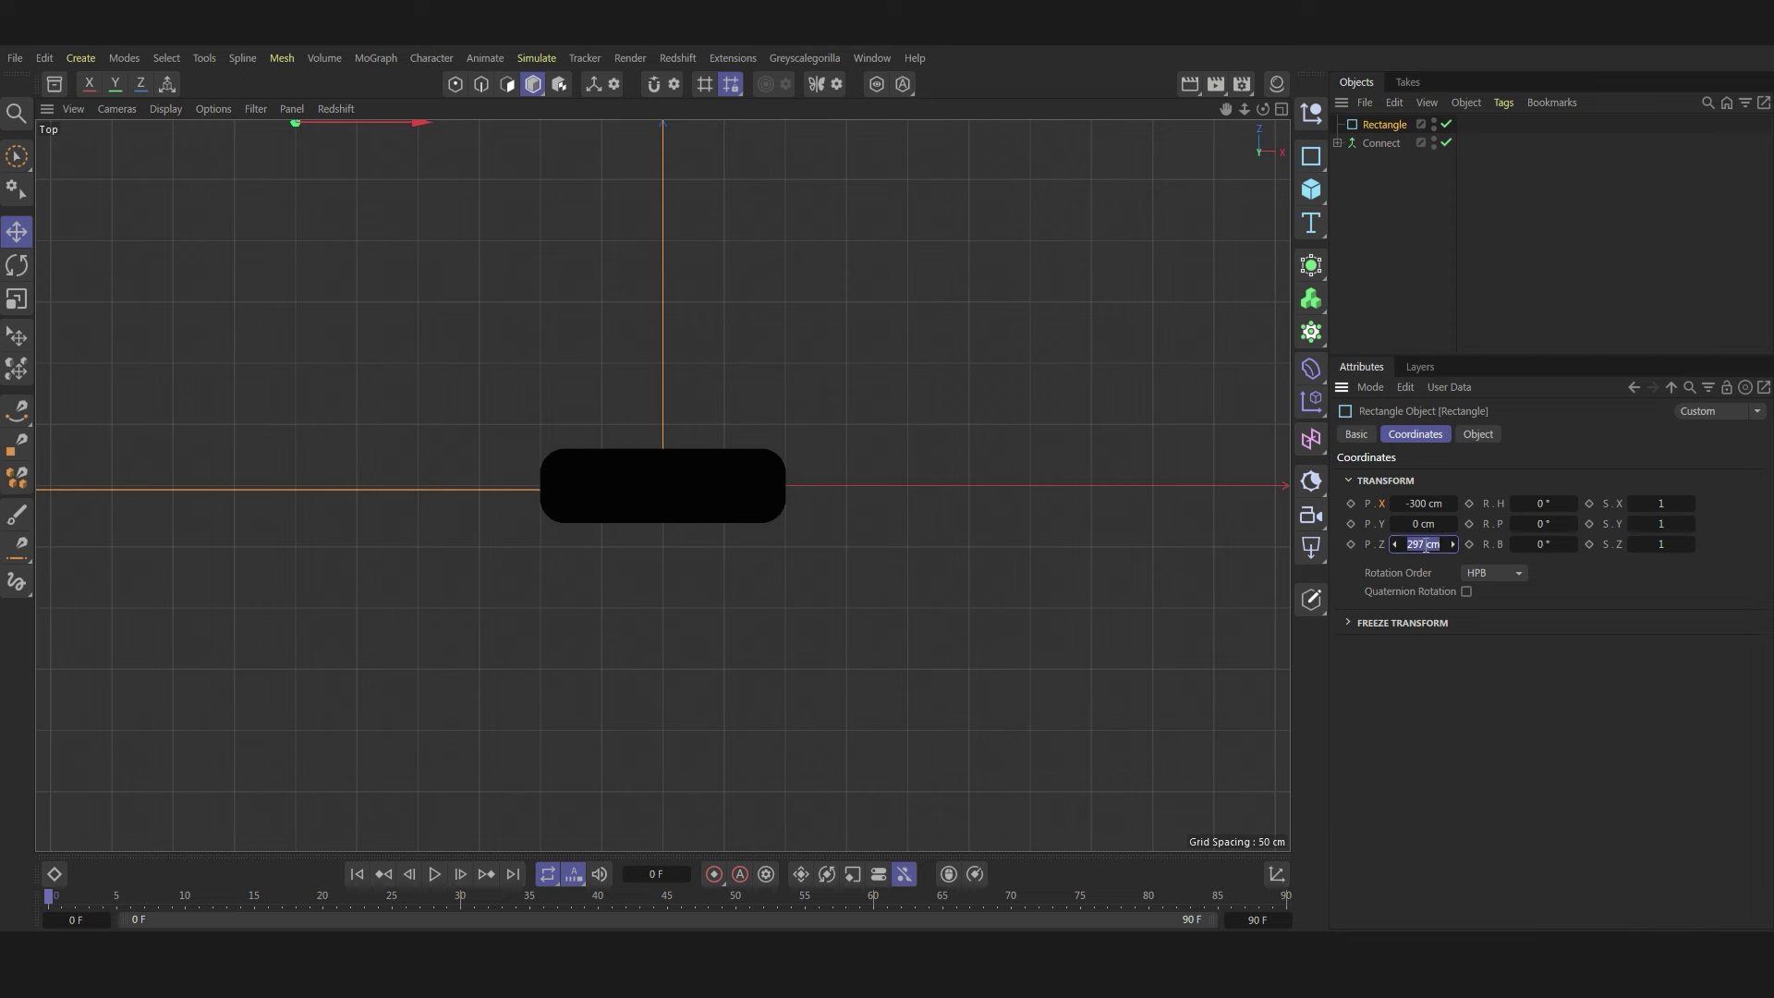
pyautogui.write('300')
pyautogui.press('Return')
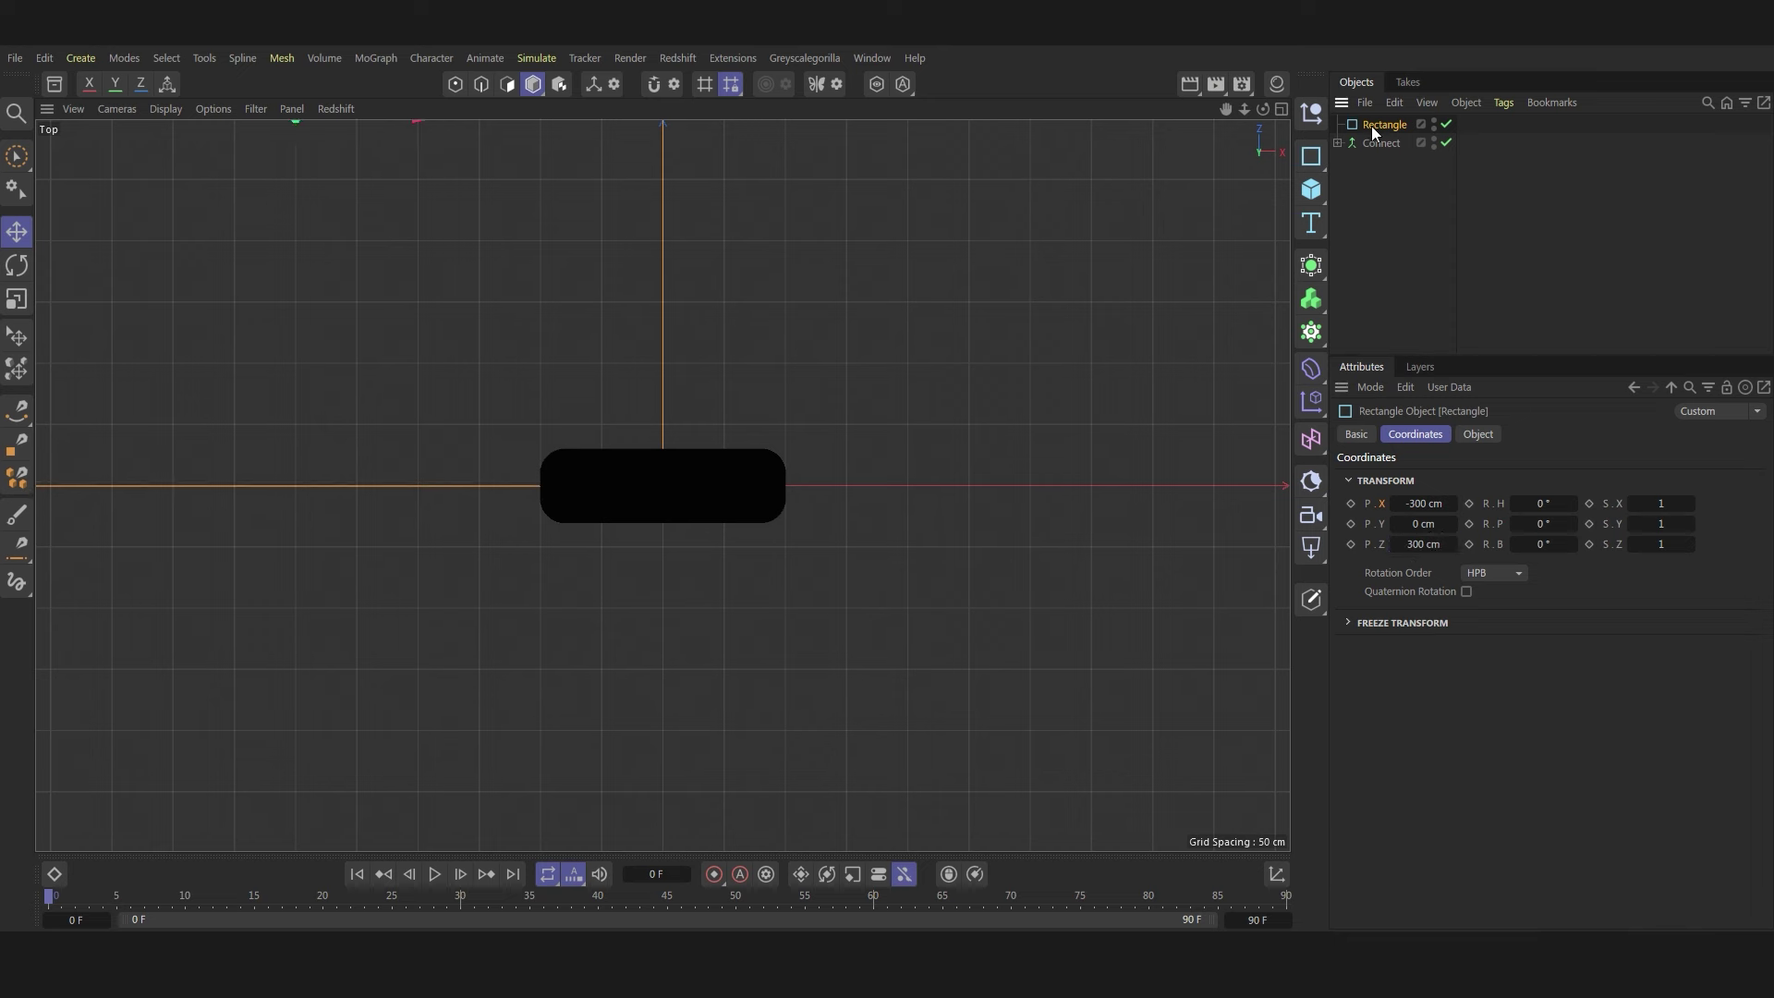
# - Copy the slab's outline rectangle out of the Extrude and put the square in a Spline Mask
pyautogui.click(1337, 144)
pyautogui.click(1413, 219)
pyautogui.moveTo(1414, 220); pyautogui.dragTo(1354, 232)
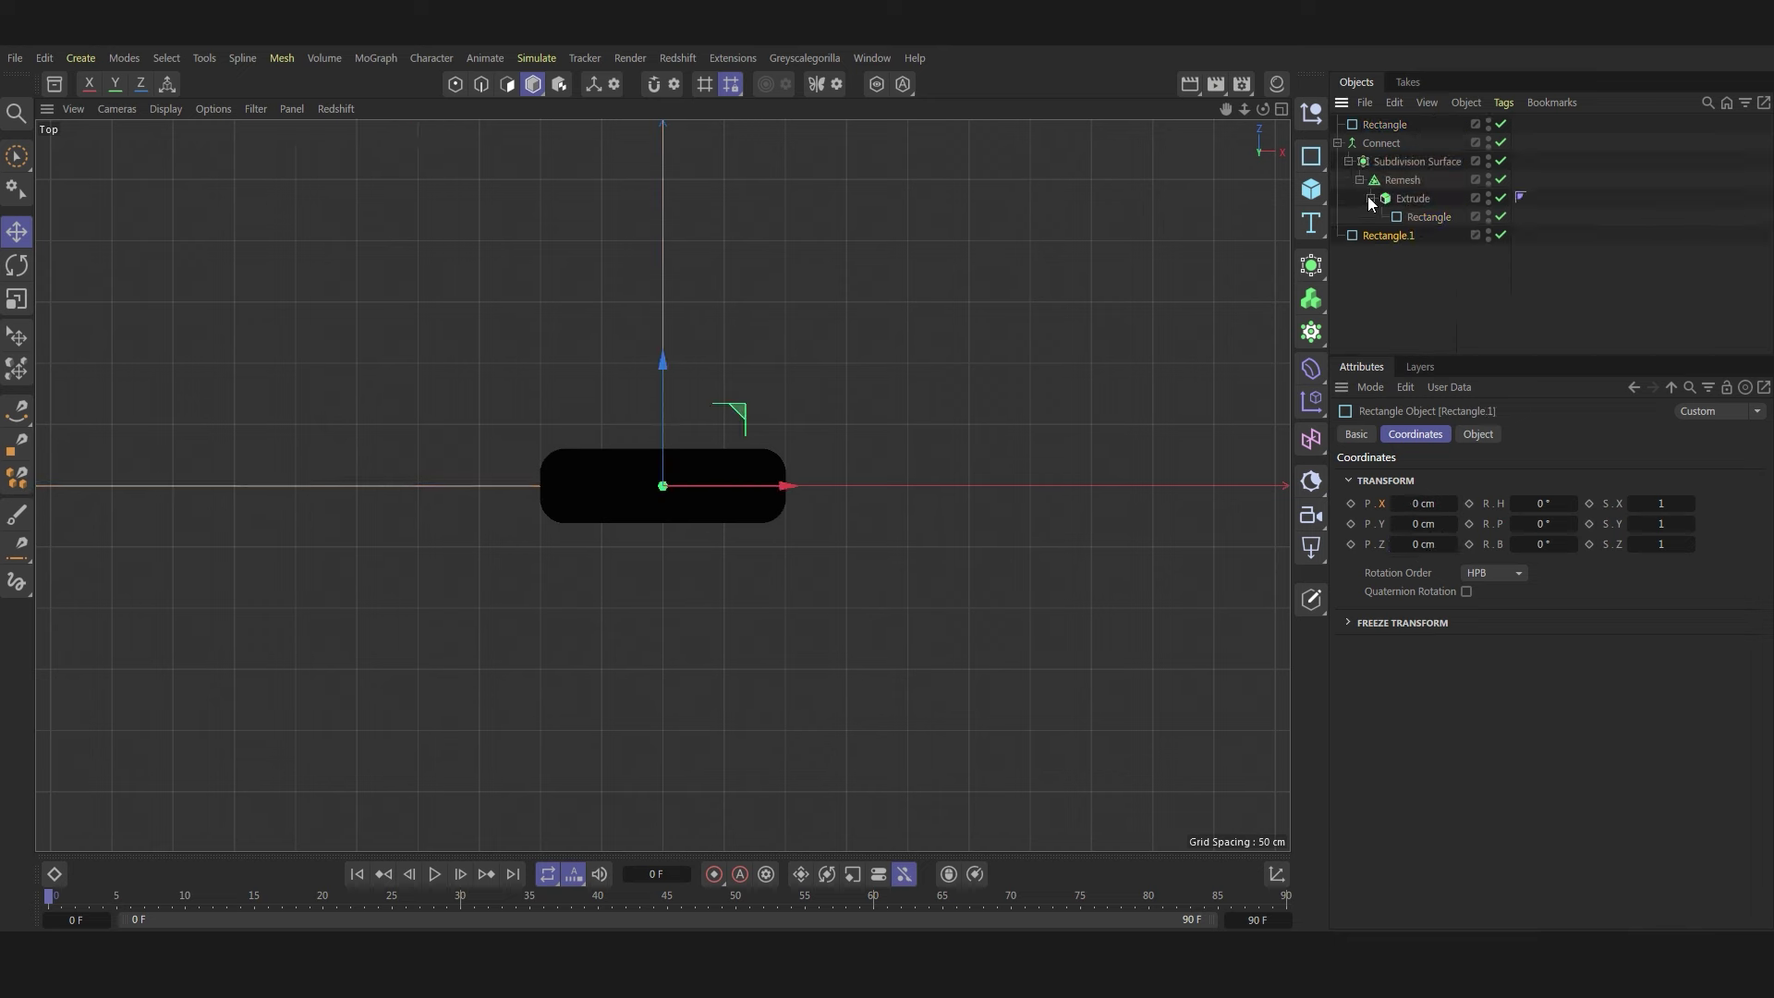
pyautogui.click(1337, 143)
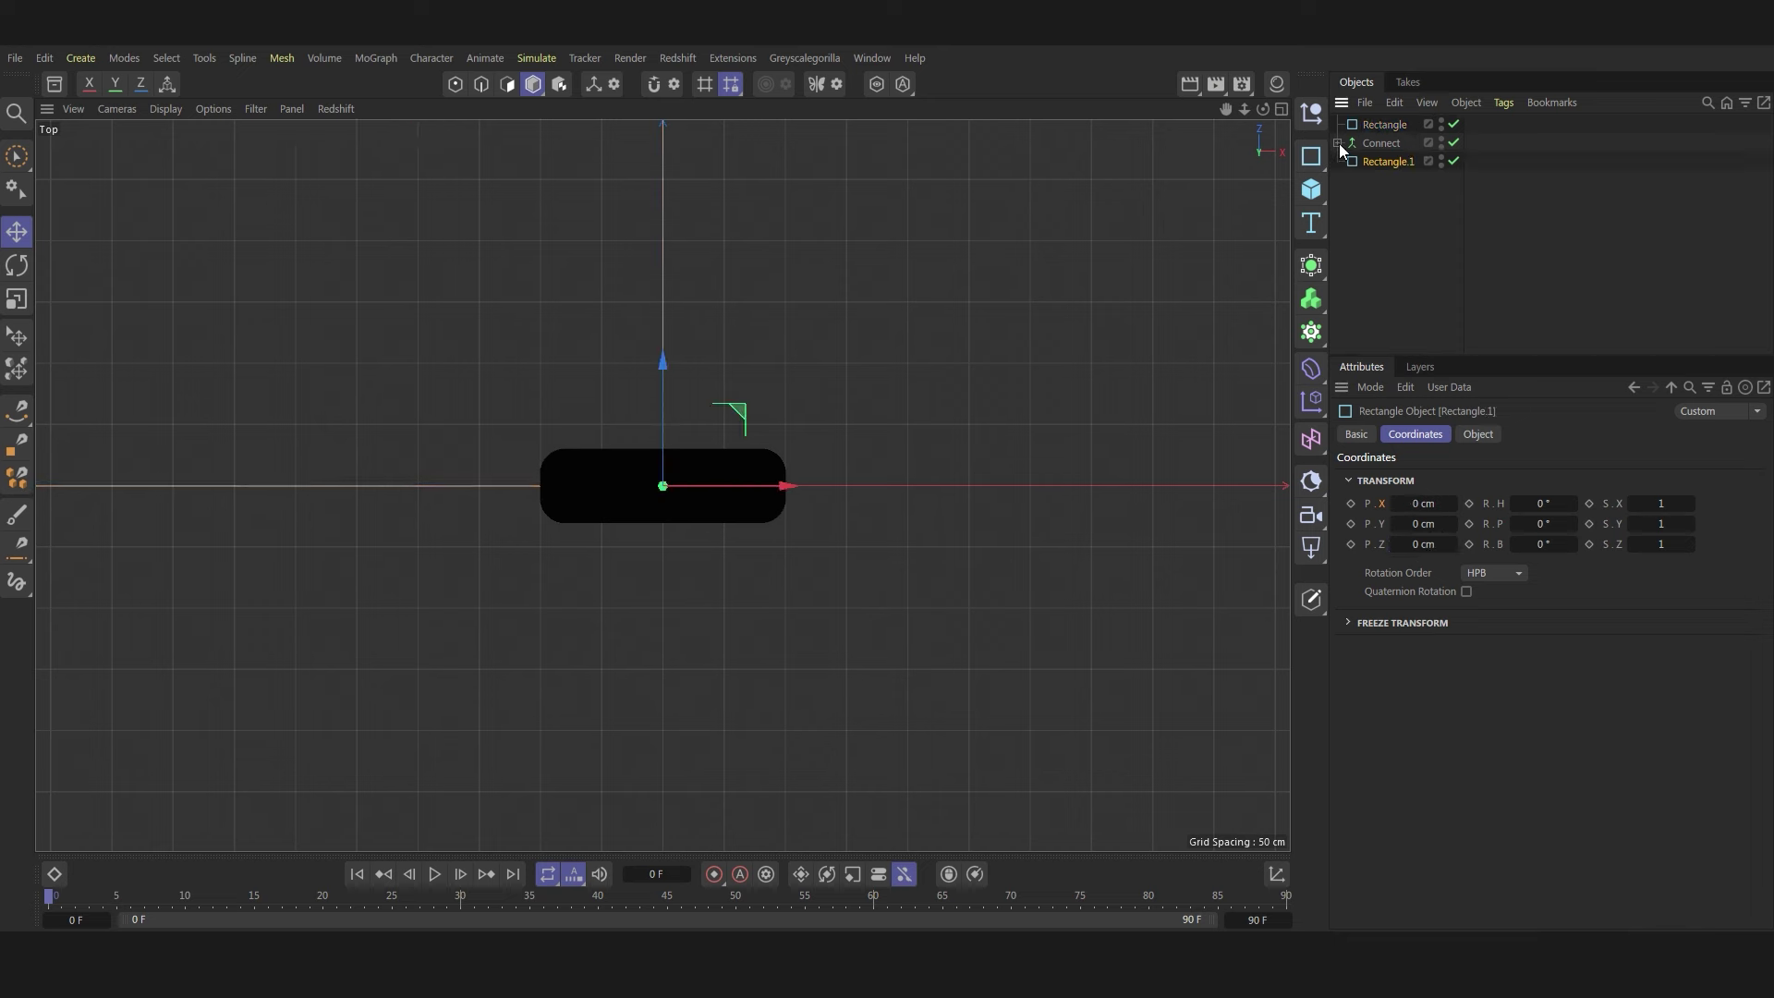
pyautogui.click(1383, 124)
pyautogui.moveTo(1311, 265); pyautogui.dragTo(1394, 414)
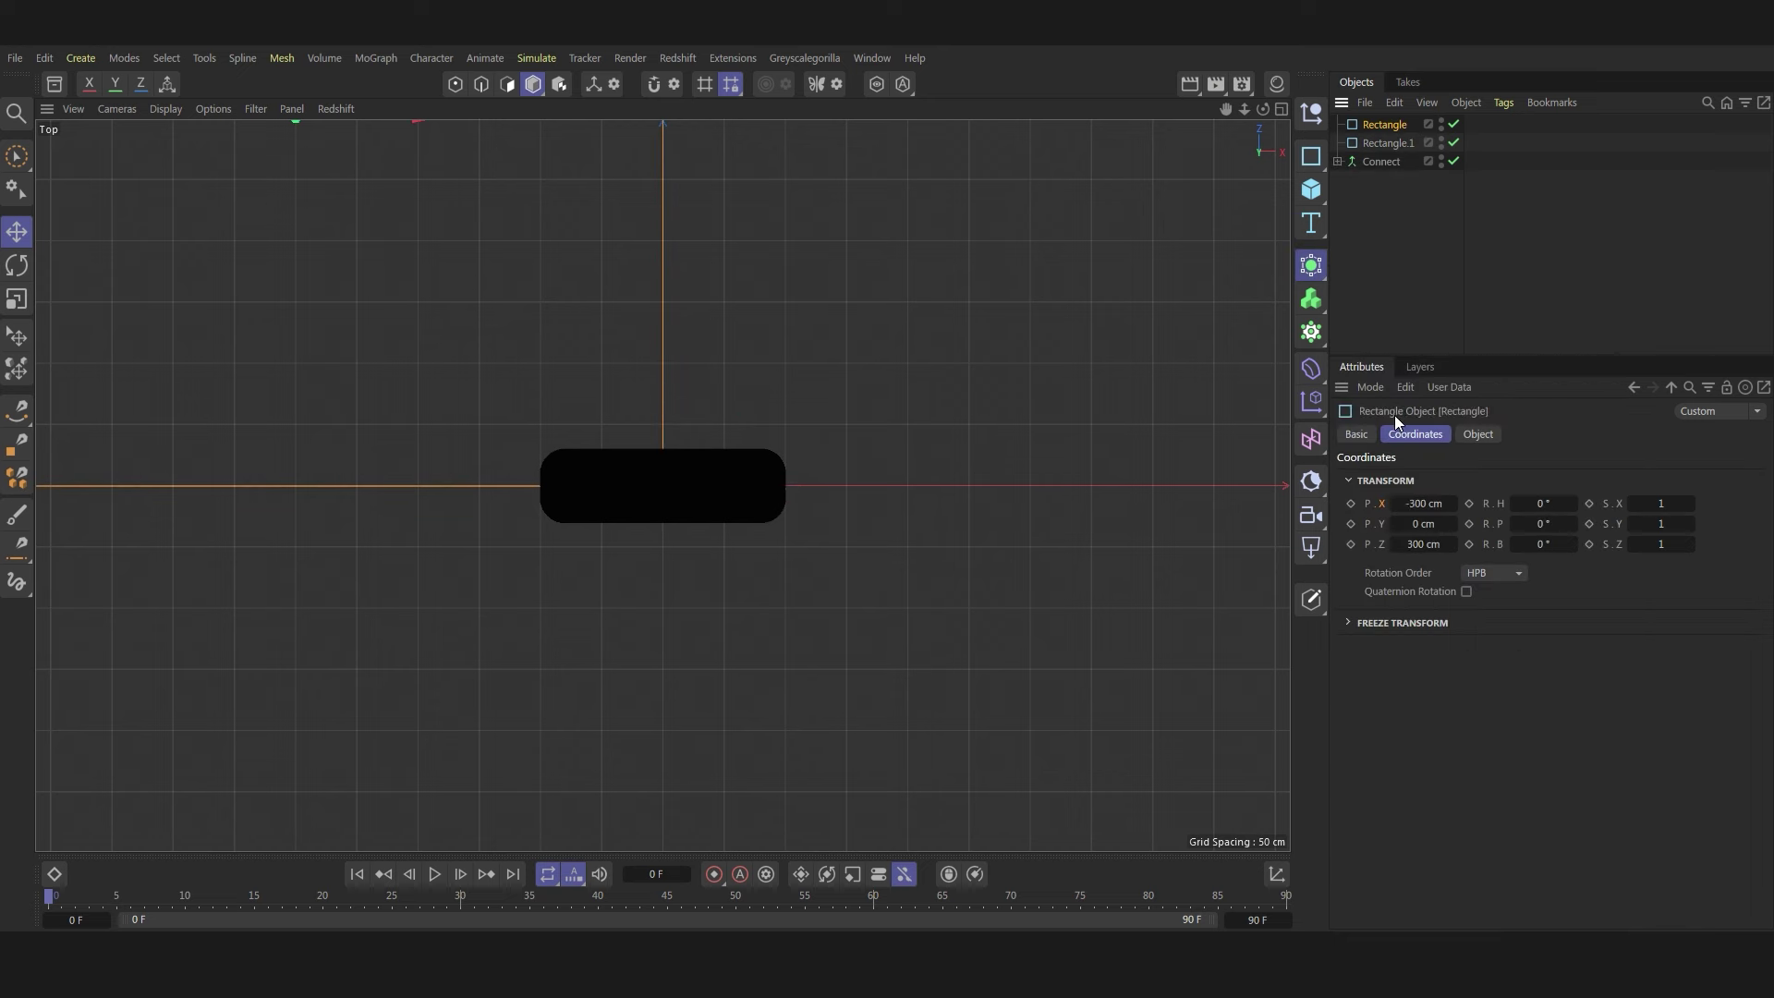
pyautogui.click(1386, 142)
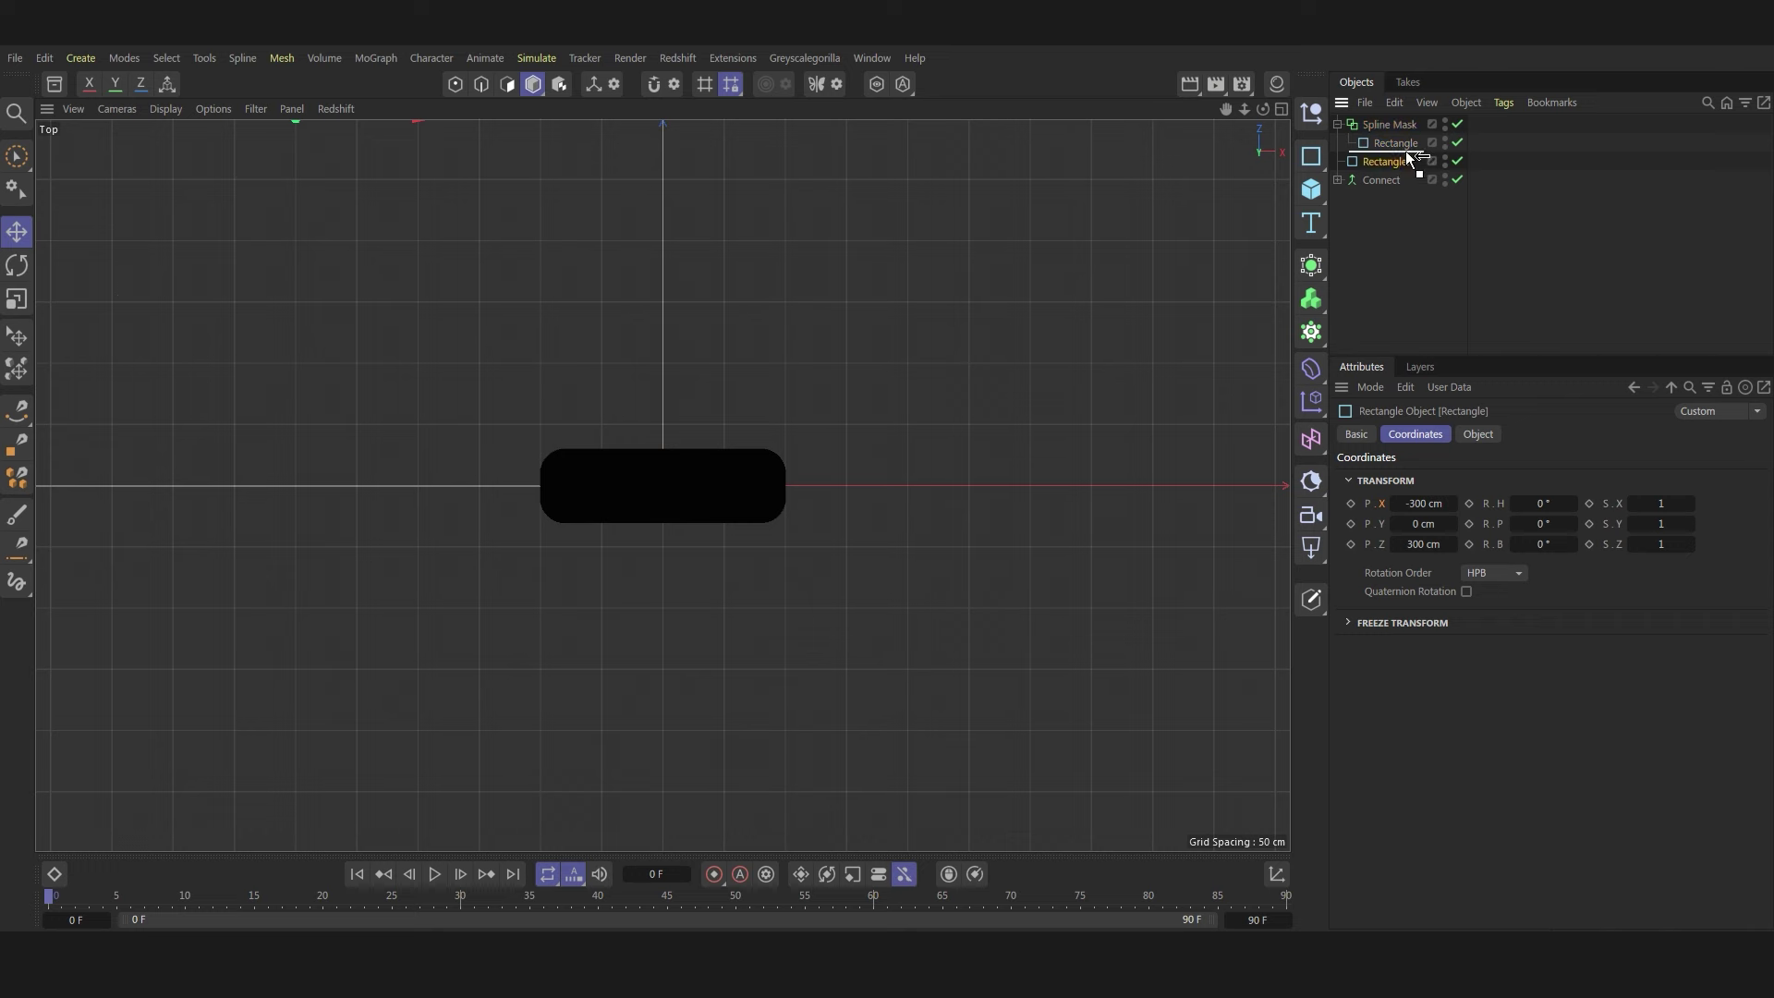
# - Place the outline copy inside the Spline Mask above the square
pyautogui.moveTo(1406, 151); pyautogui.dragTo(1374, 155)
pyautogui.click(1281, 108)
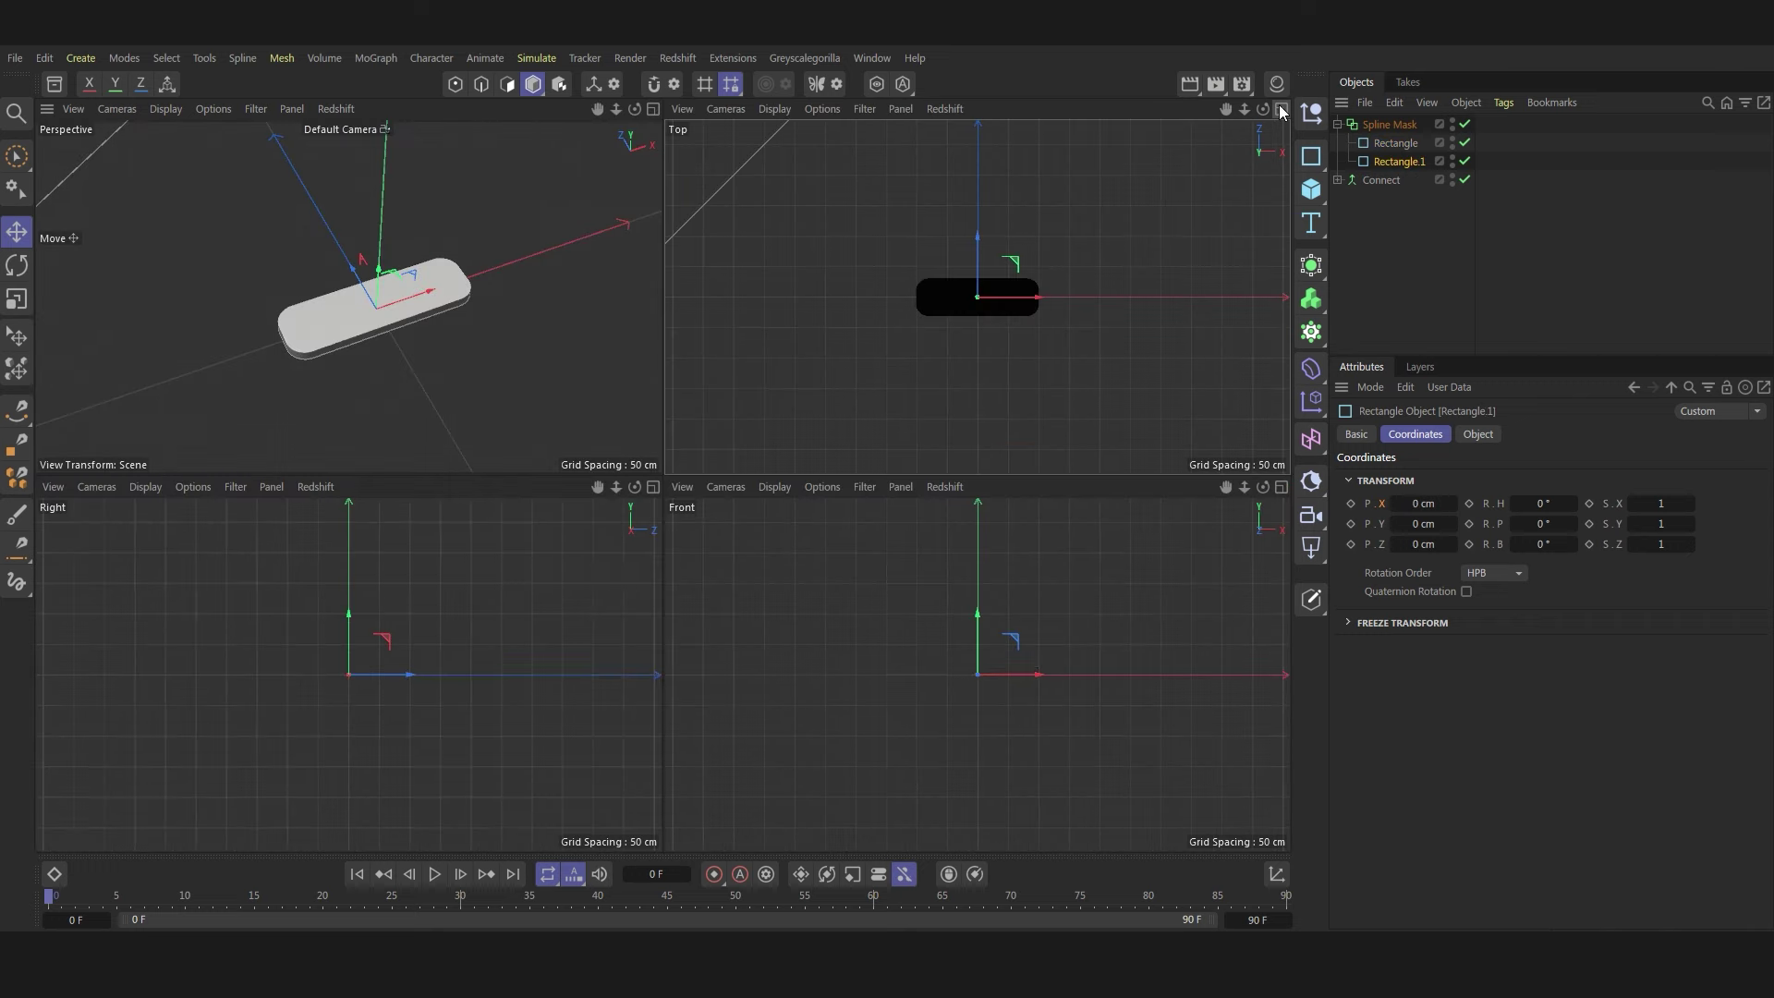
pyautogui.click(1478, 434)
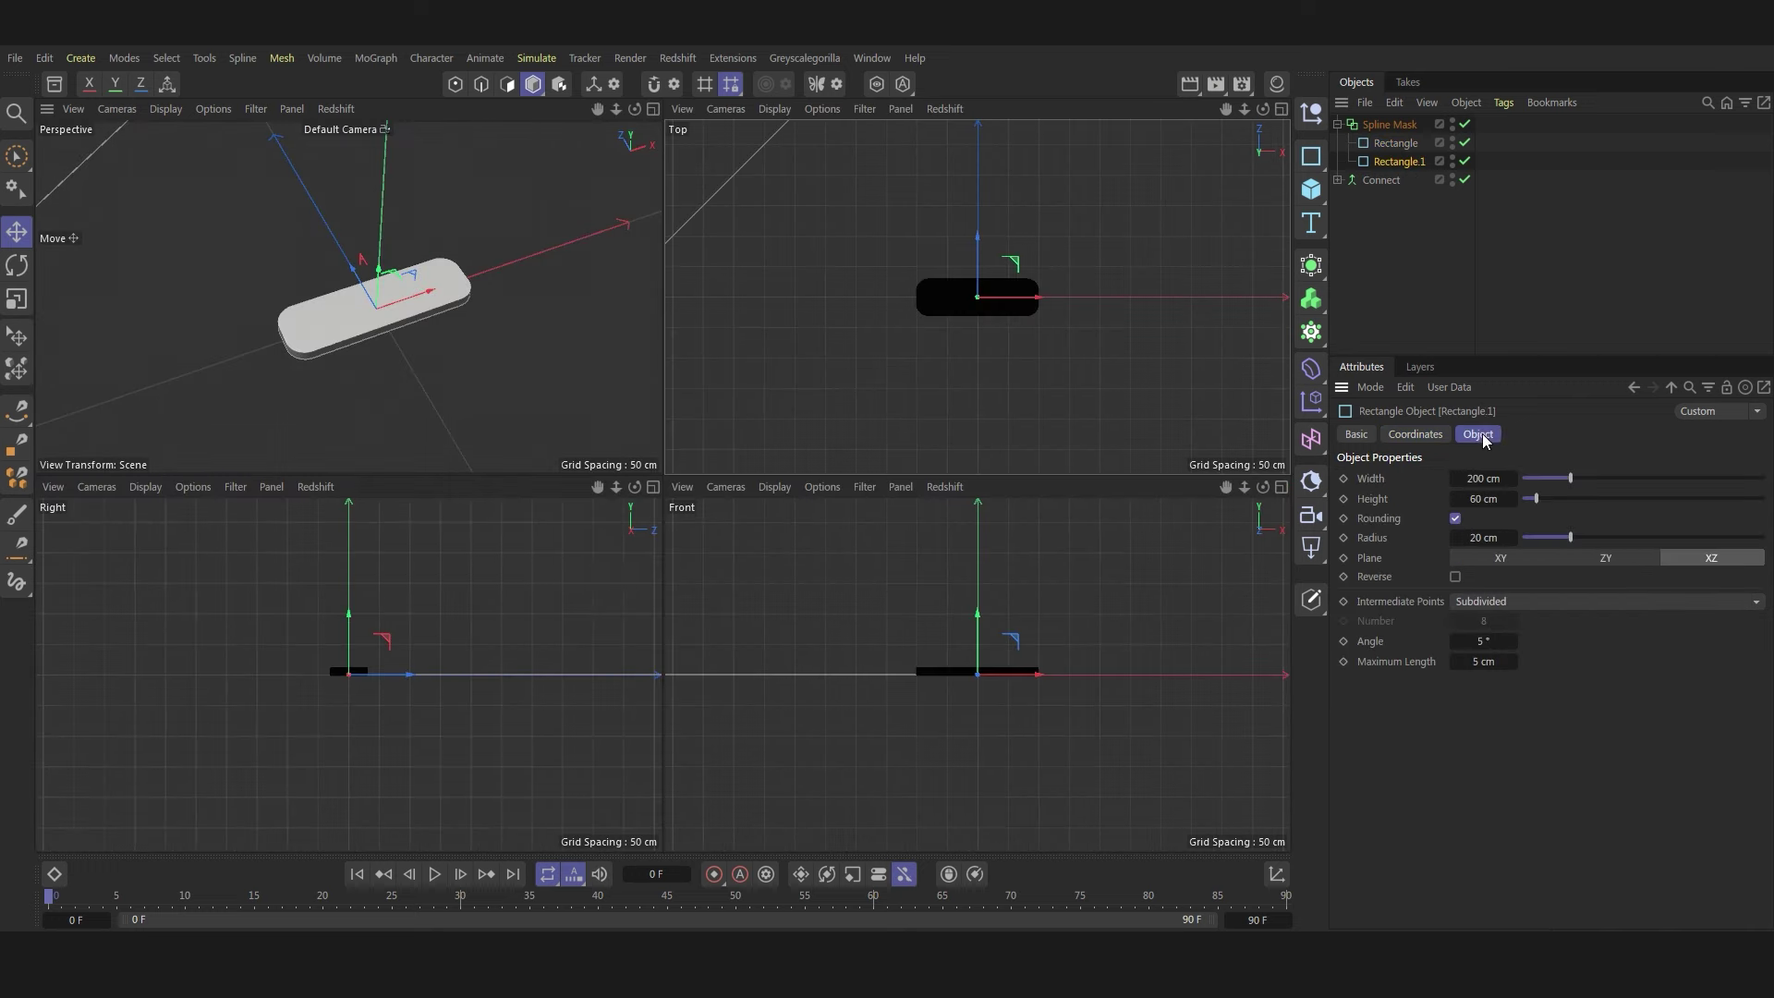
pyautogui.moveTo(1401, 166); pyautogui.dragTo(1400, 151)
# - Resize the outline copy to 202 cm width and 62 cm height
pyautogui.click(1484, 478)
pyautogui.write('202')
pyautogui.click(1491, 500)
pyautogui.write('6')
pyautogui.hotkey('ctrl', 'a')
pyautogui.write('62')
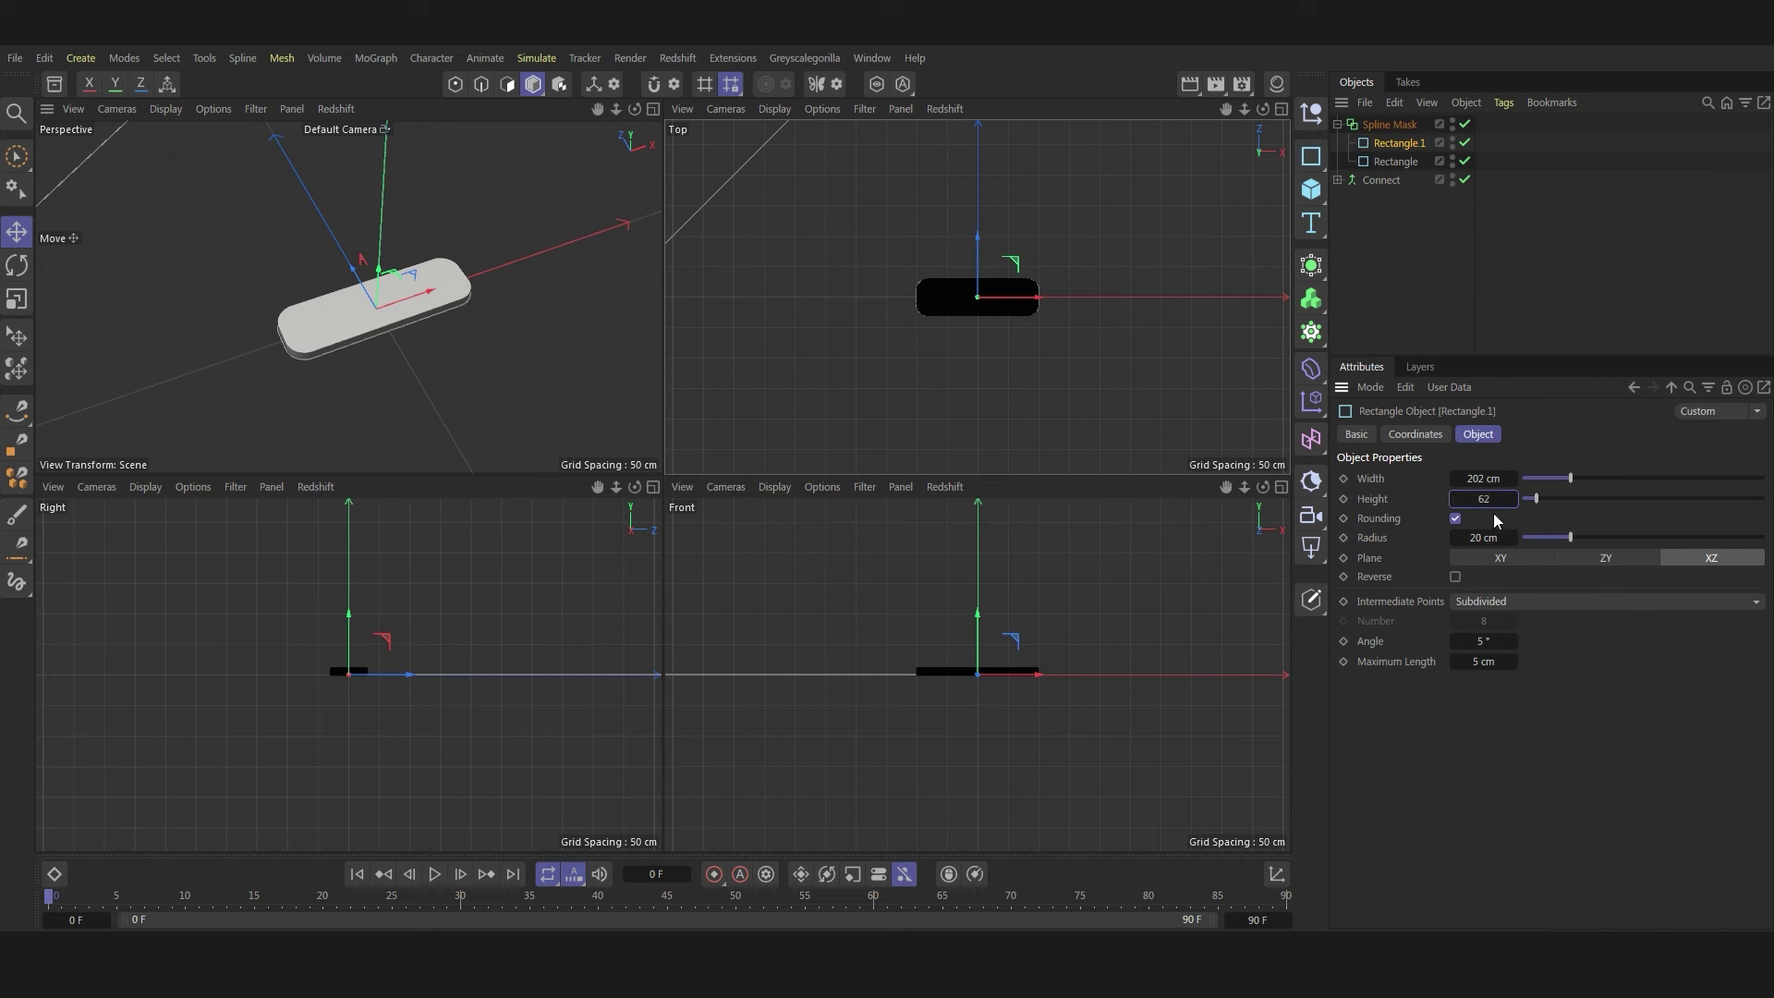
# - Disable the Spline Mask and hide the Connect slab in the viewport
pyautogui.click(1465, 123)
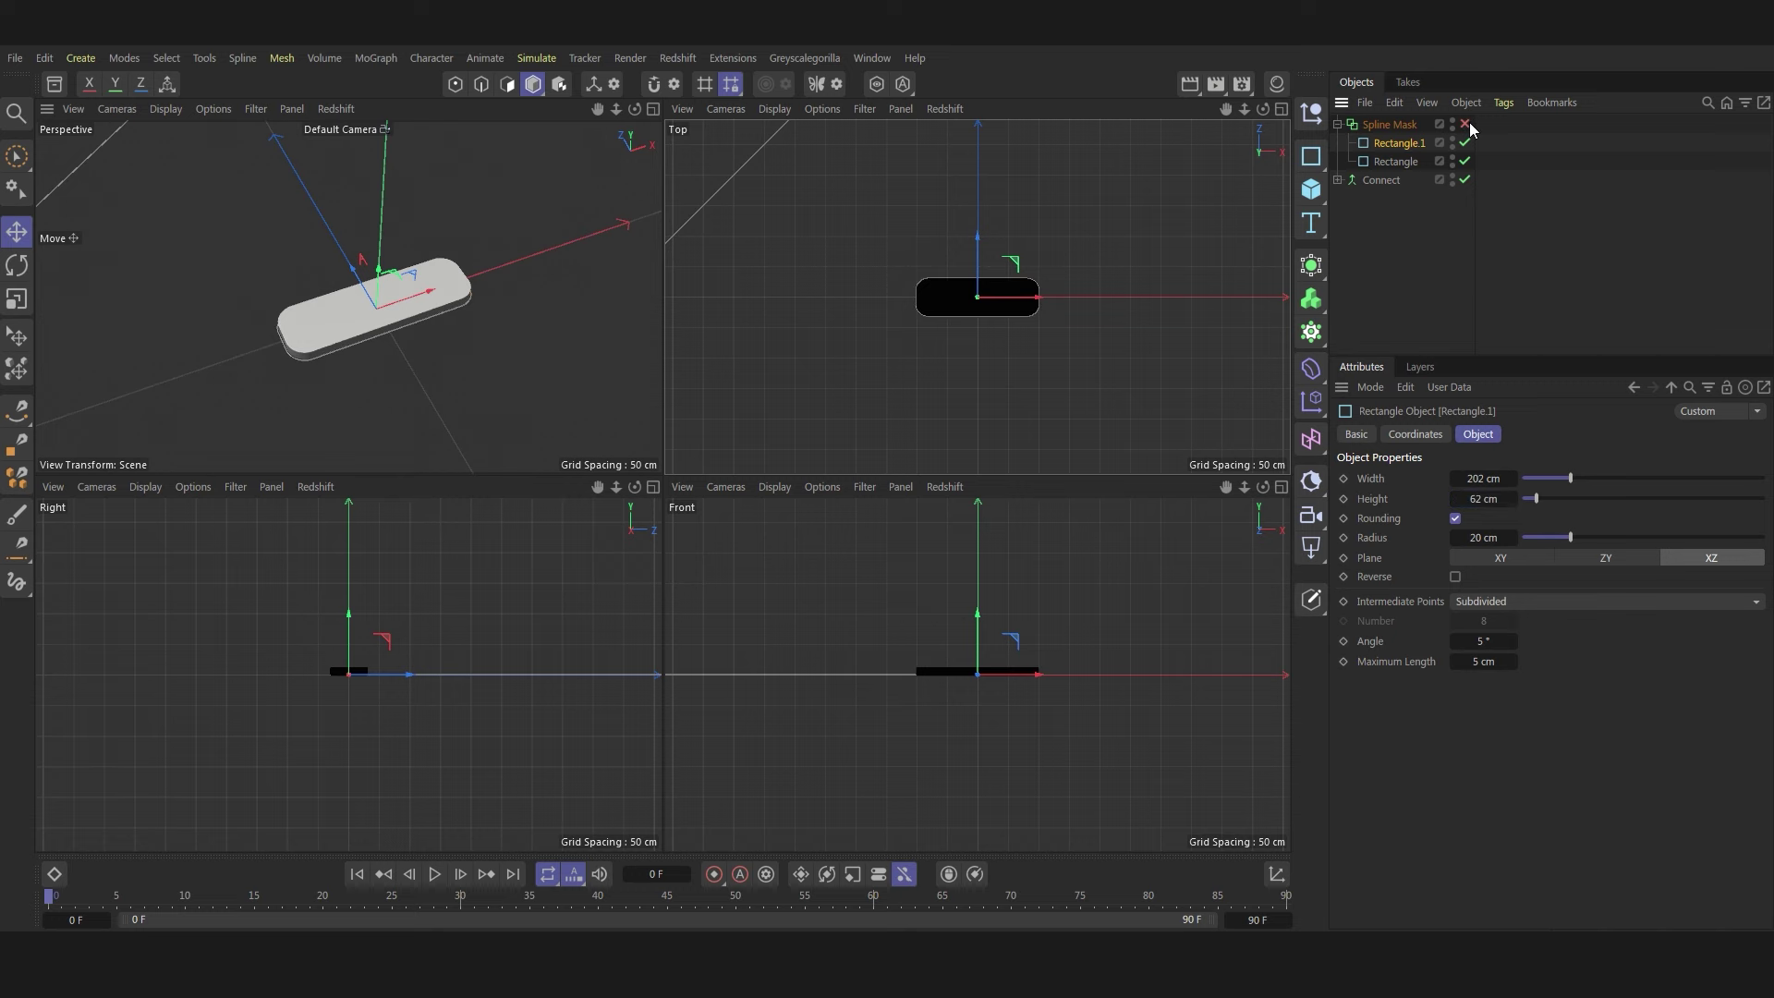
pyautogui.click(1453, 176)
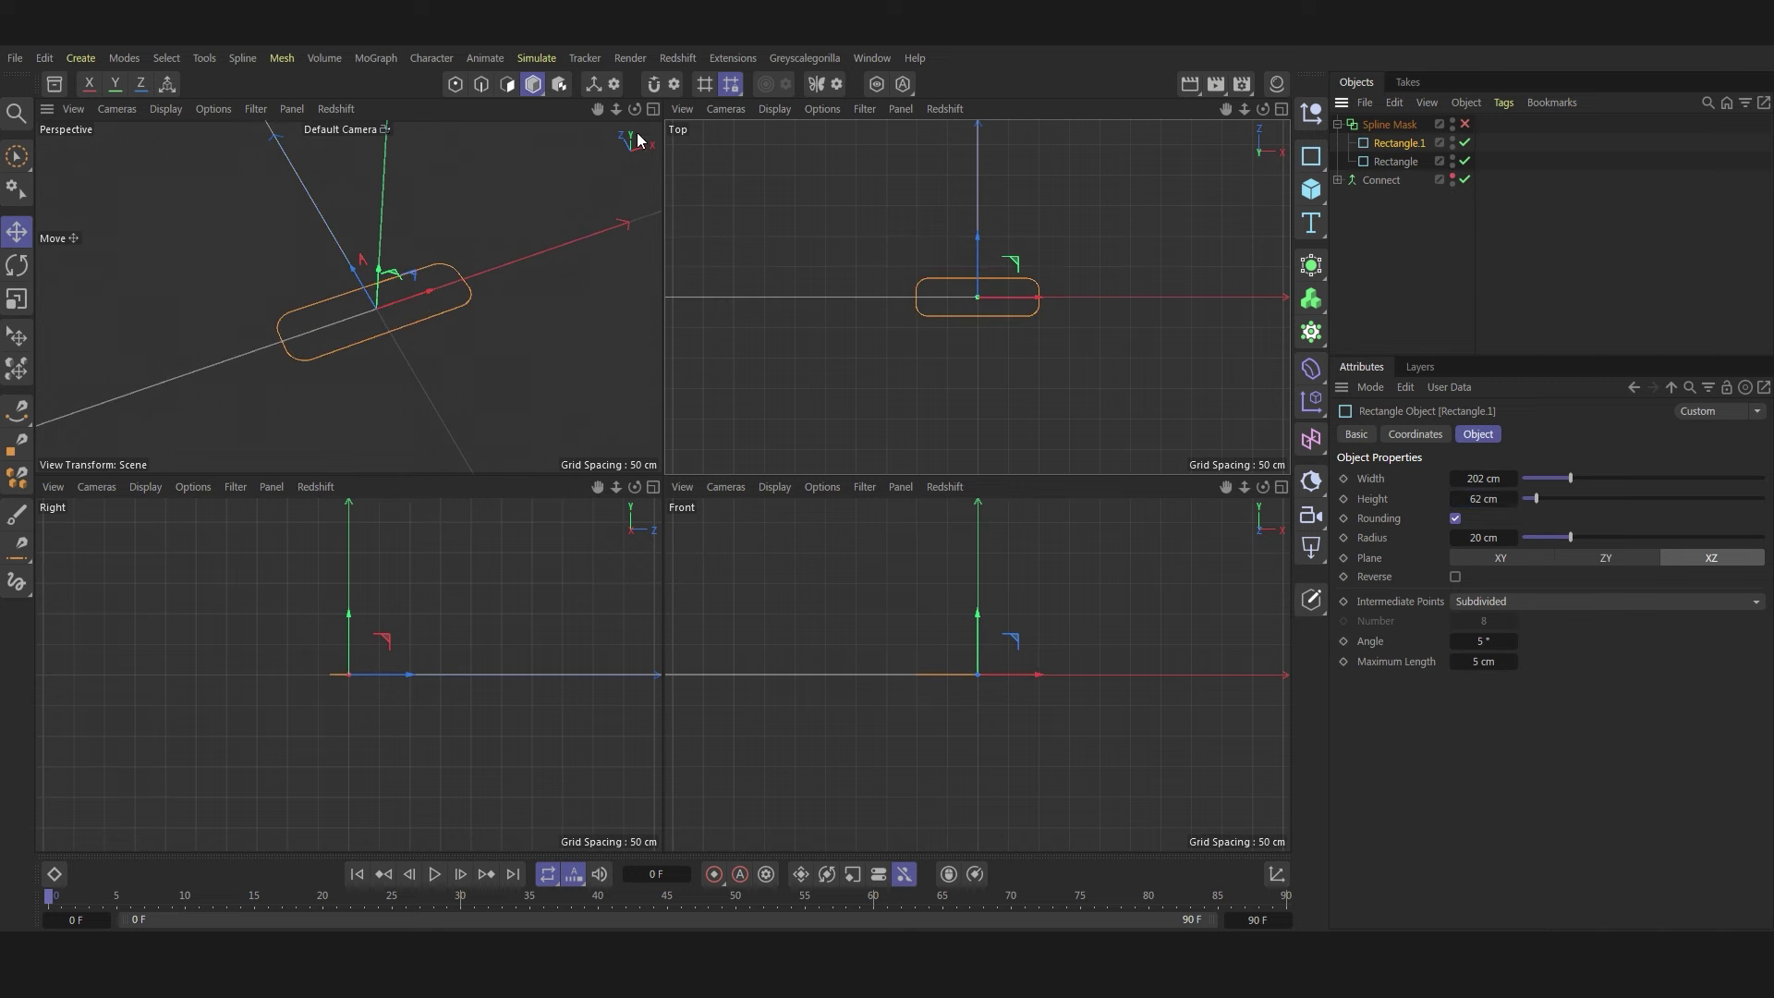
pyautogui.click(651, 111)
pyautogui.scroll(-3, 694, 303)
pyautogui.scroll(-3, 924, 277)
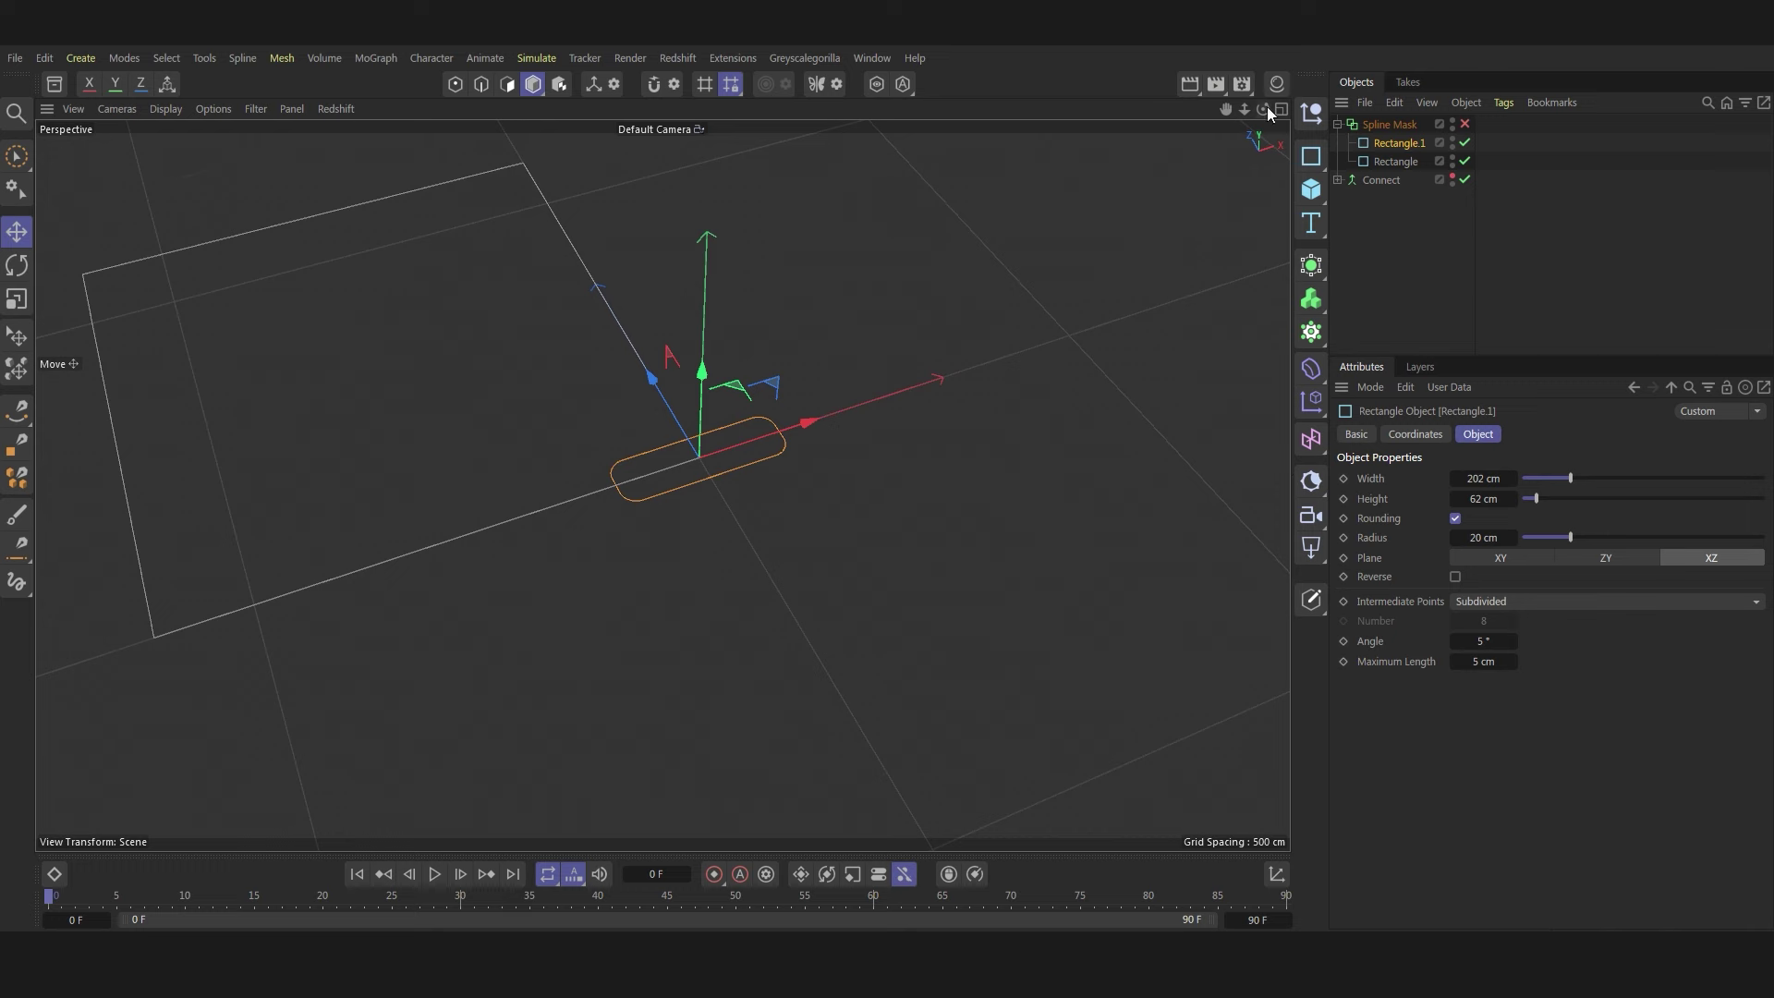
pyautogui.moveTo(1262, 110); pyautogui.dragTo(921, 319)
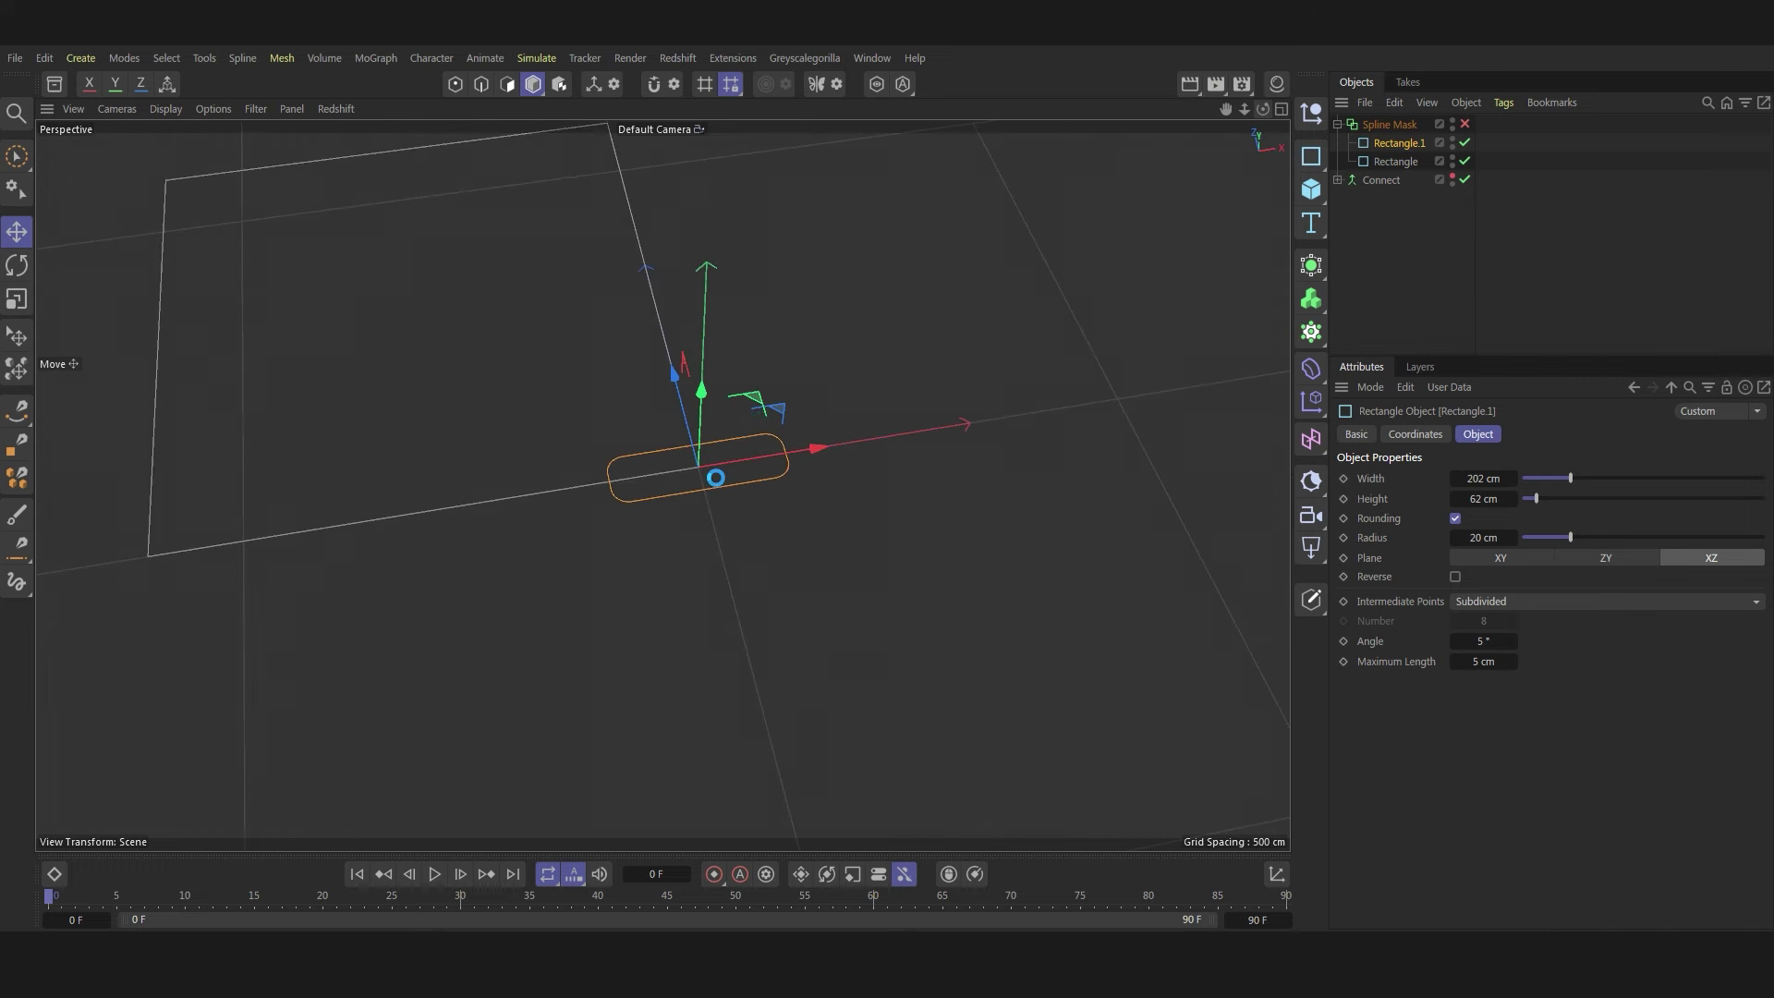
pyautogui.scroll(3, 716, 471)
pyautogui.scroll(2, 716, 466)
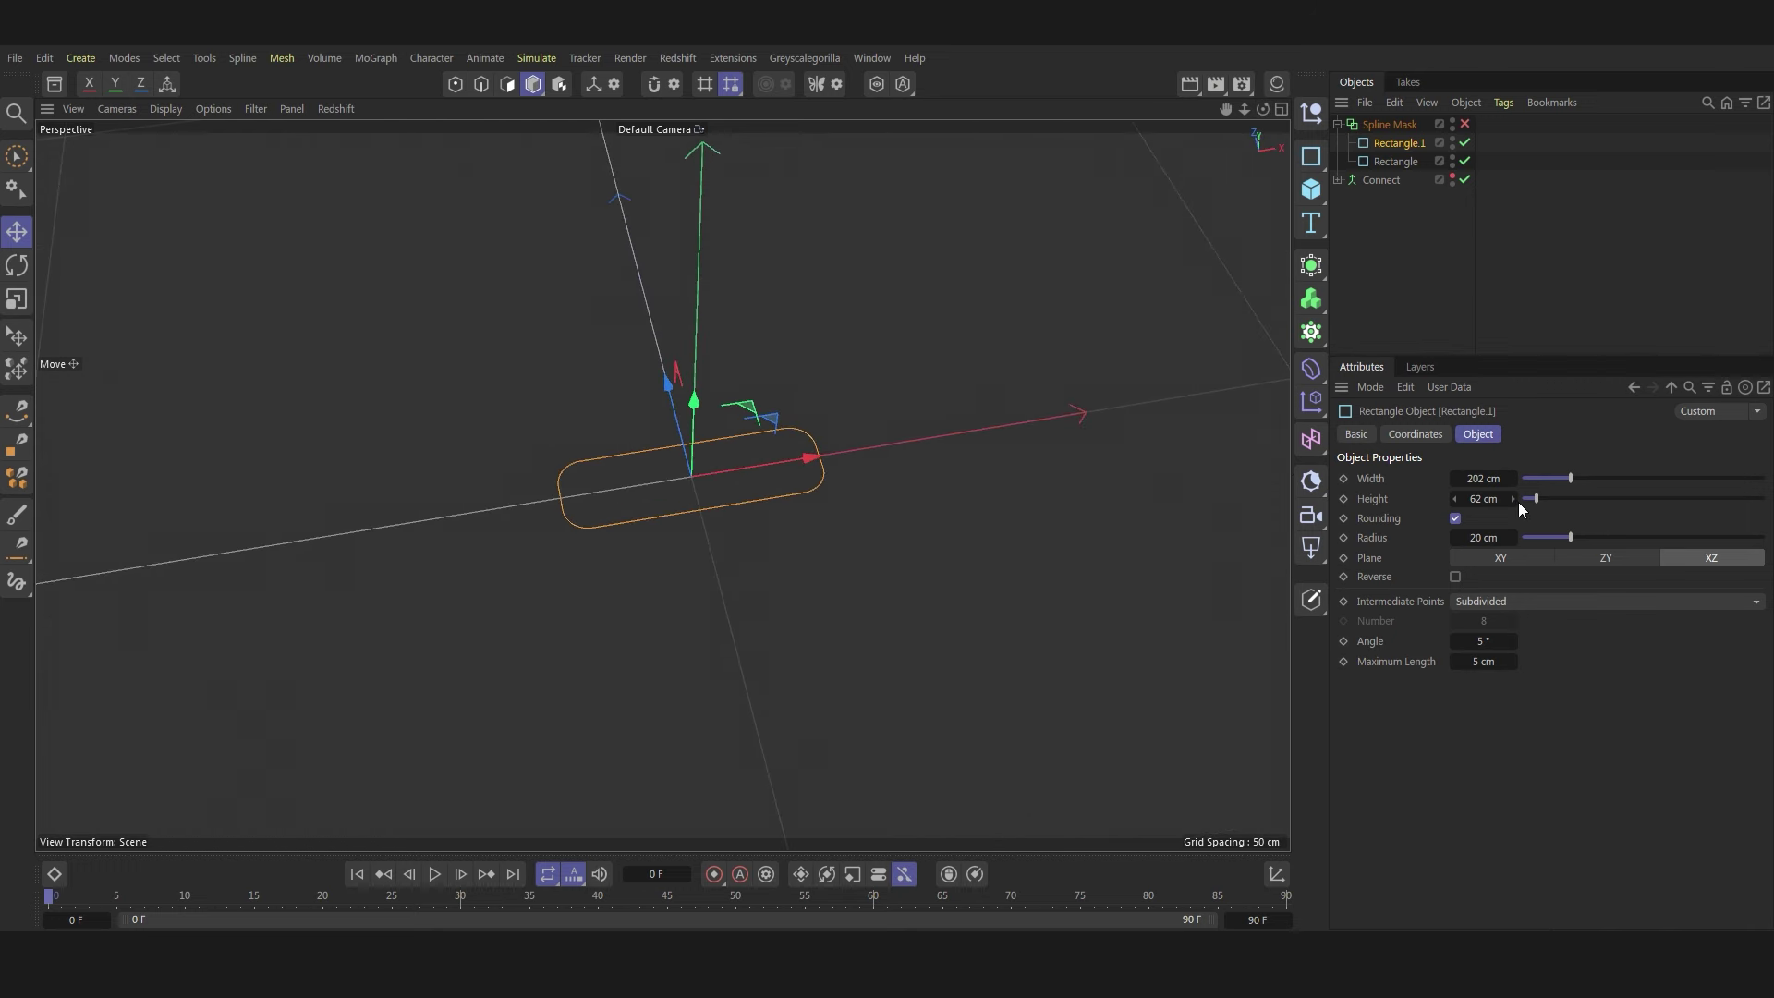
# - Keep the square's intermediate points set to Adaptive
pyautogui.click(1396, 161)
pyautogui.click(1497, 605)
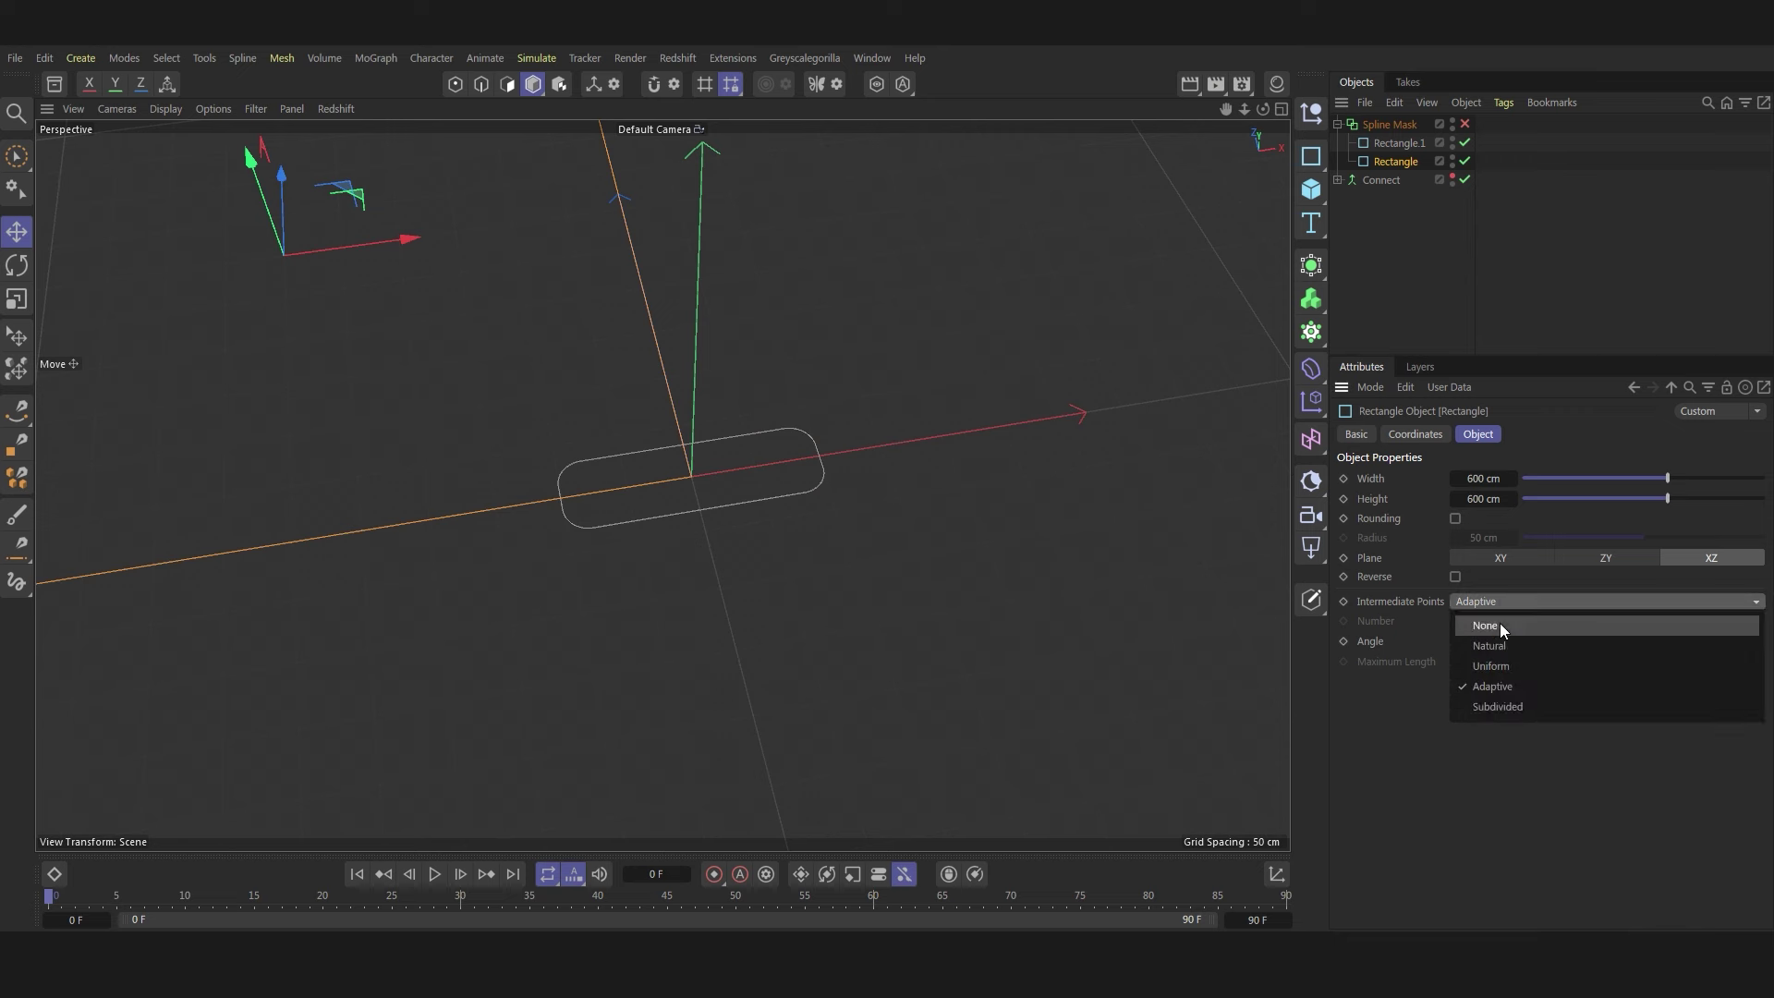
pyautogui.click(1507, 691)
# - Set the Spline Mask to B subtract A along the XZ axis
pyautogui.click(1387, 126)
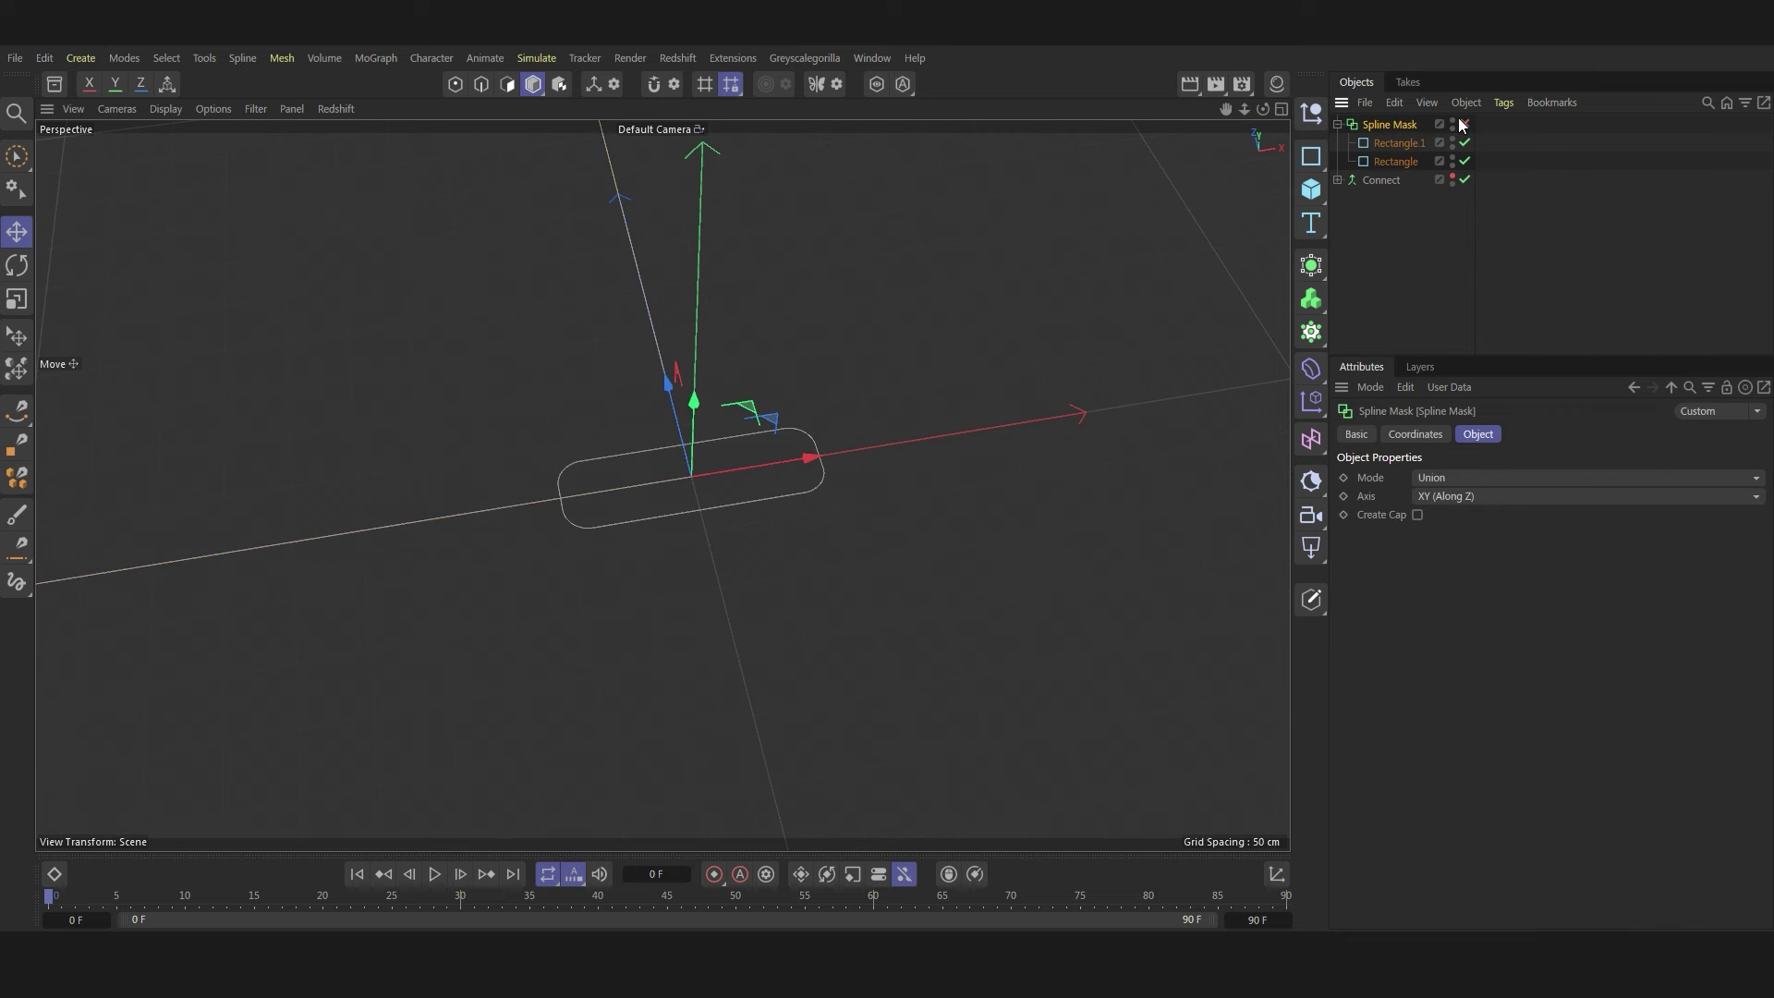
pyautogui.click(1450, 477)
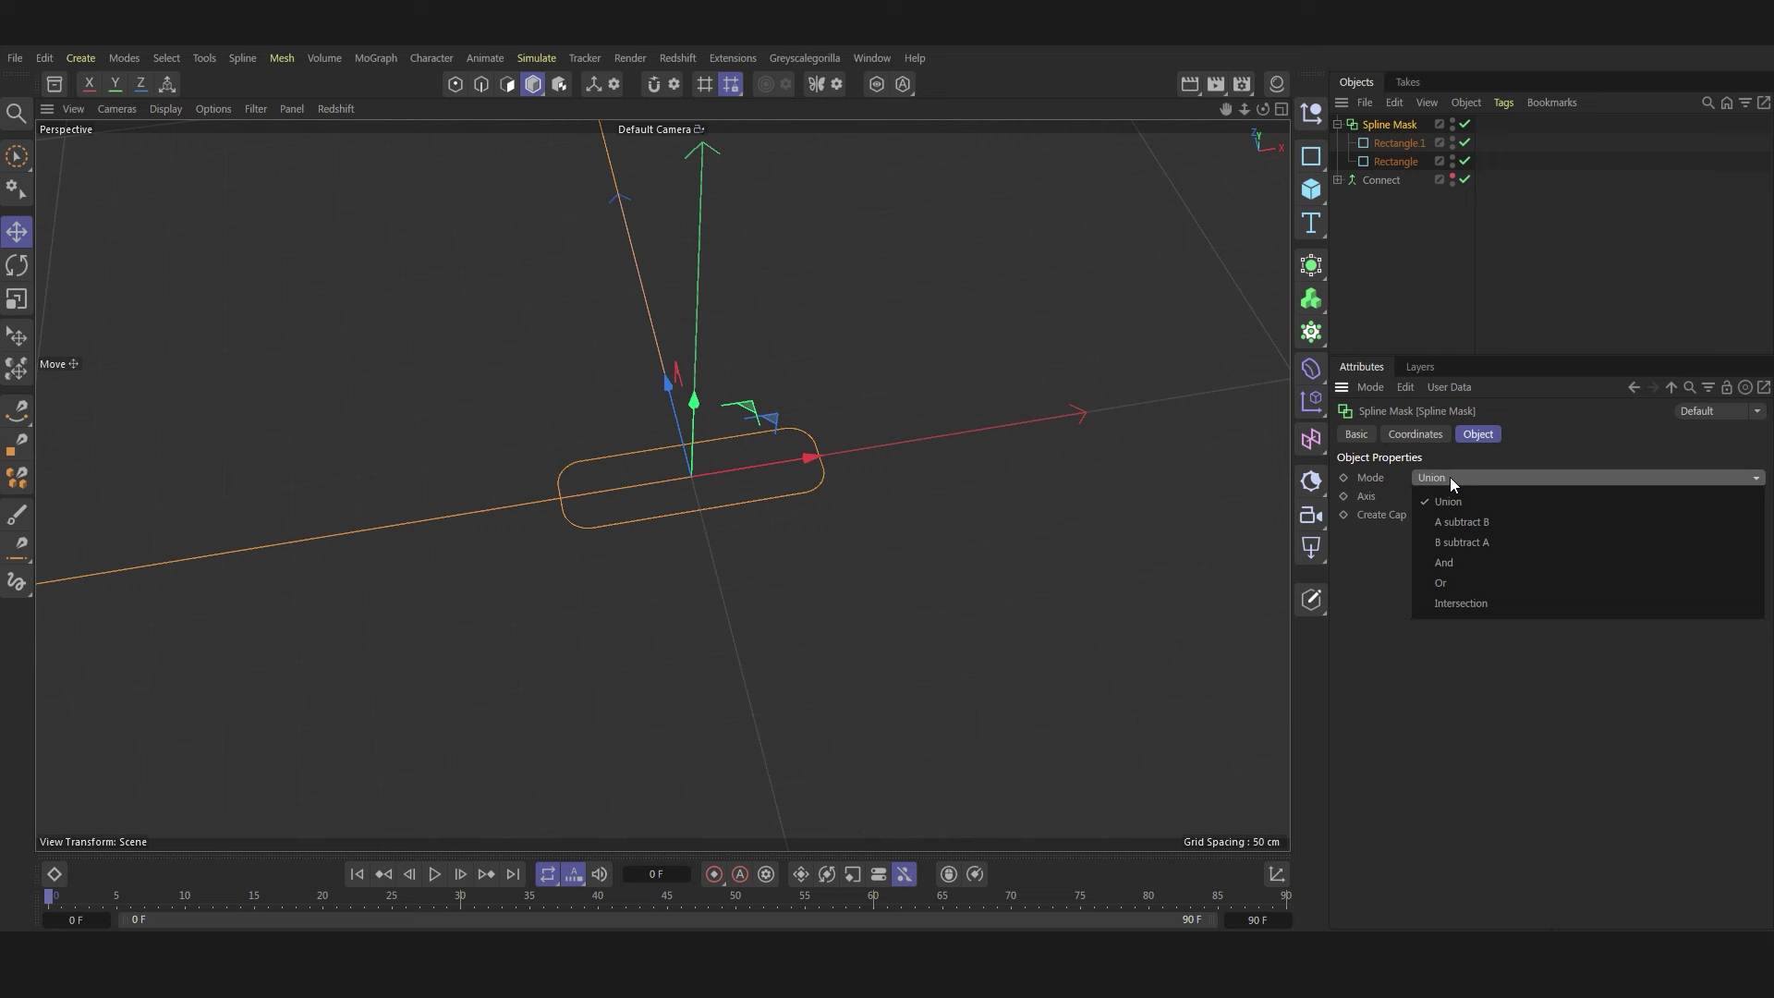
pyautogui.click(1488, 545)
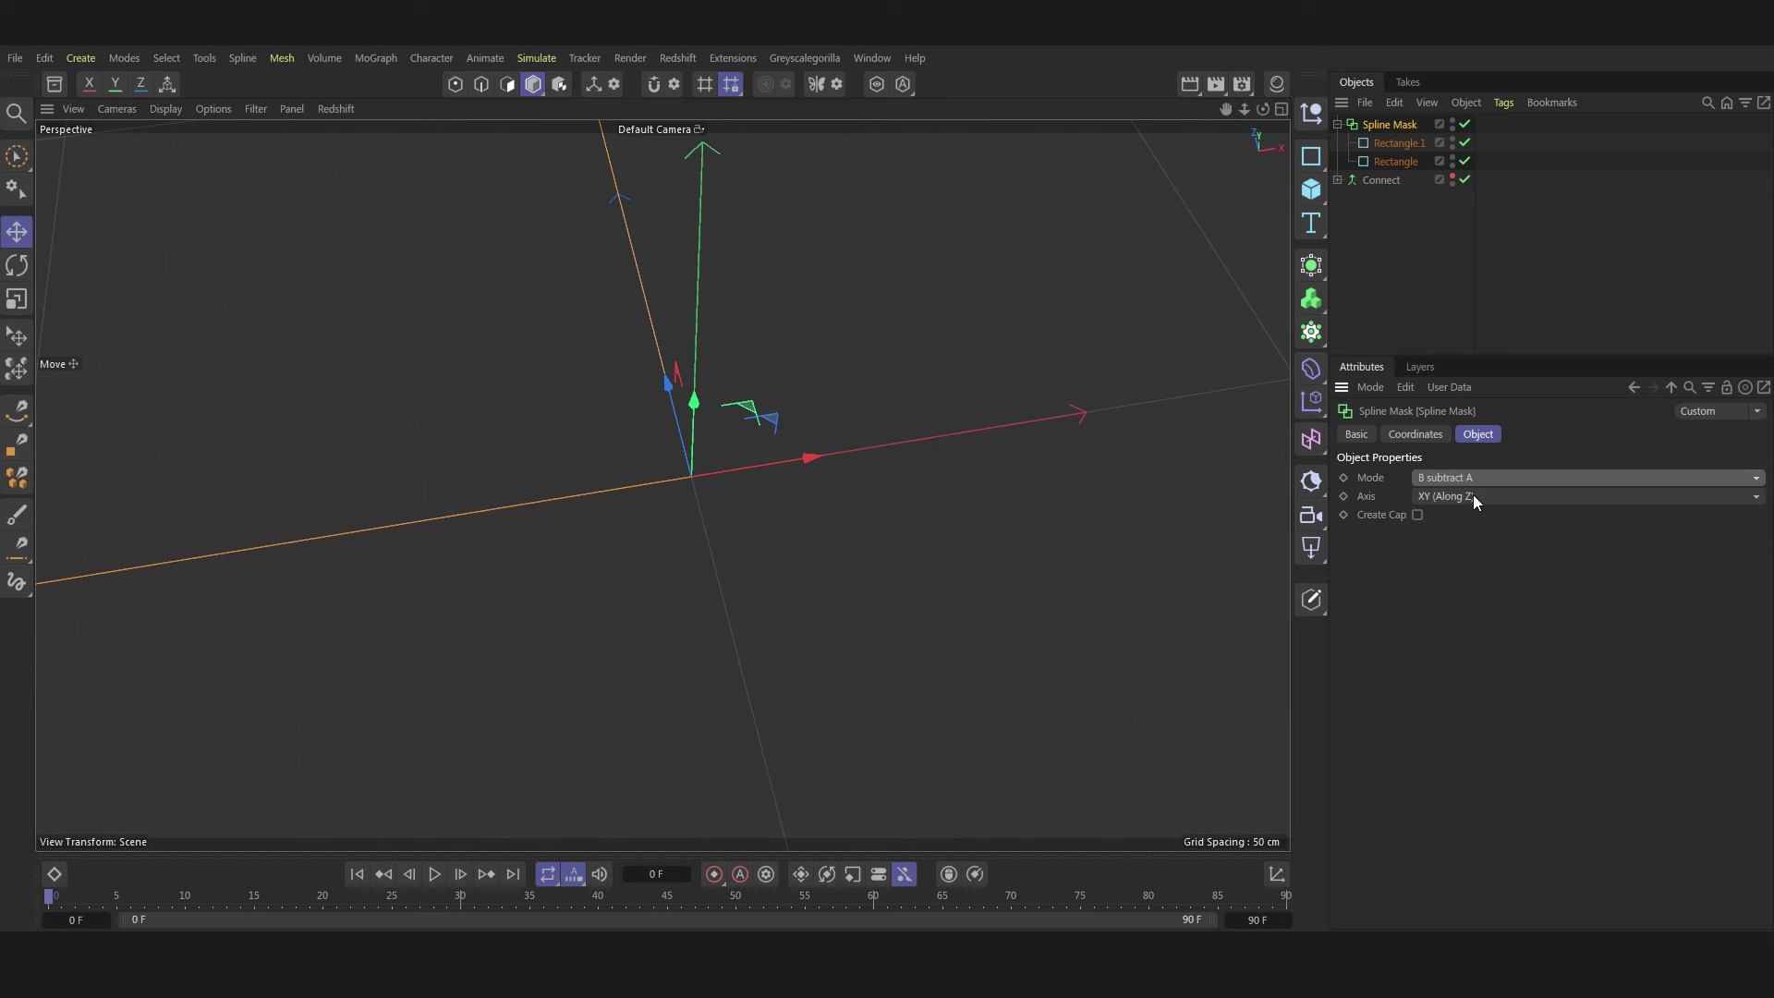
pyautogui.click(1473, 496)
pyautogui.click(1489, 560)
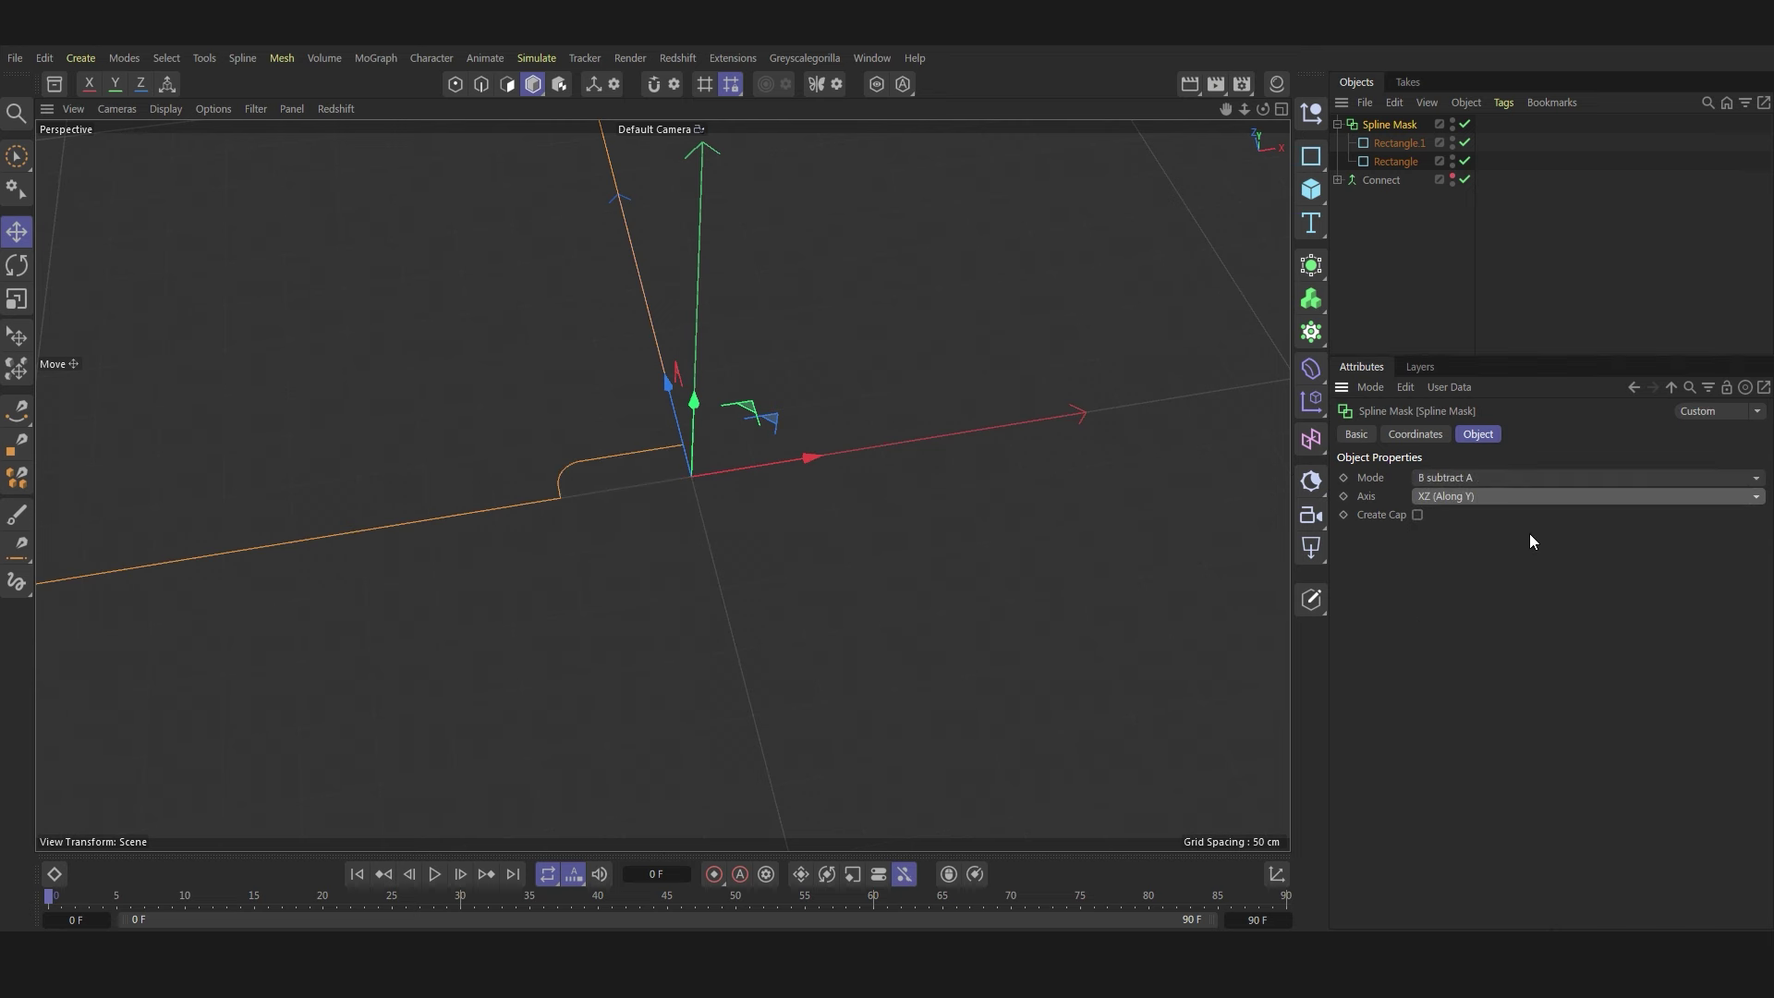
pyautogui.scroll(3, 637, 458)
pyautogui.scroll(3, 645, 463)
pyautogui.scroll(1, 645, 463)
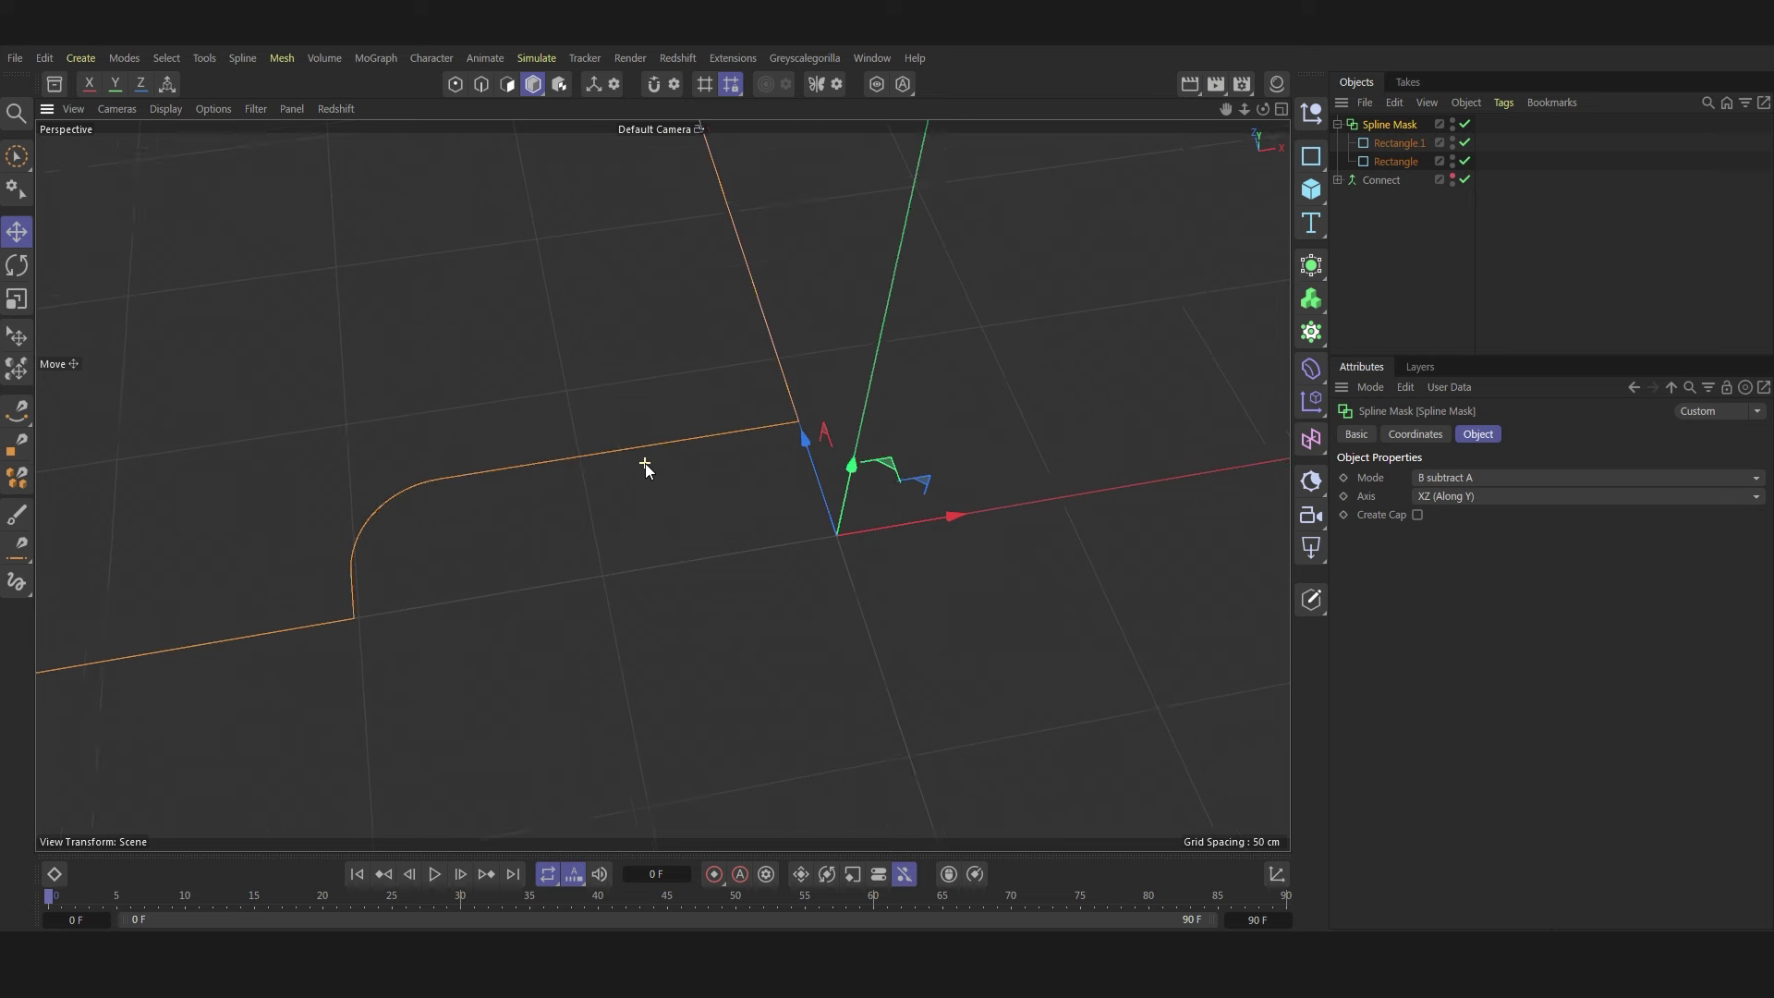
pyautogui.keyDown('alt'); pyautogui.moveTo(662, 481); pyautogui.dragTo(665, 481); pyautogui.keyUp('alt')
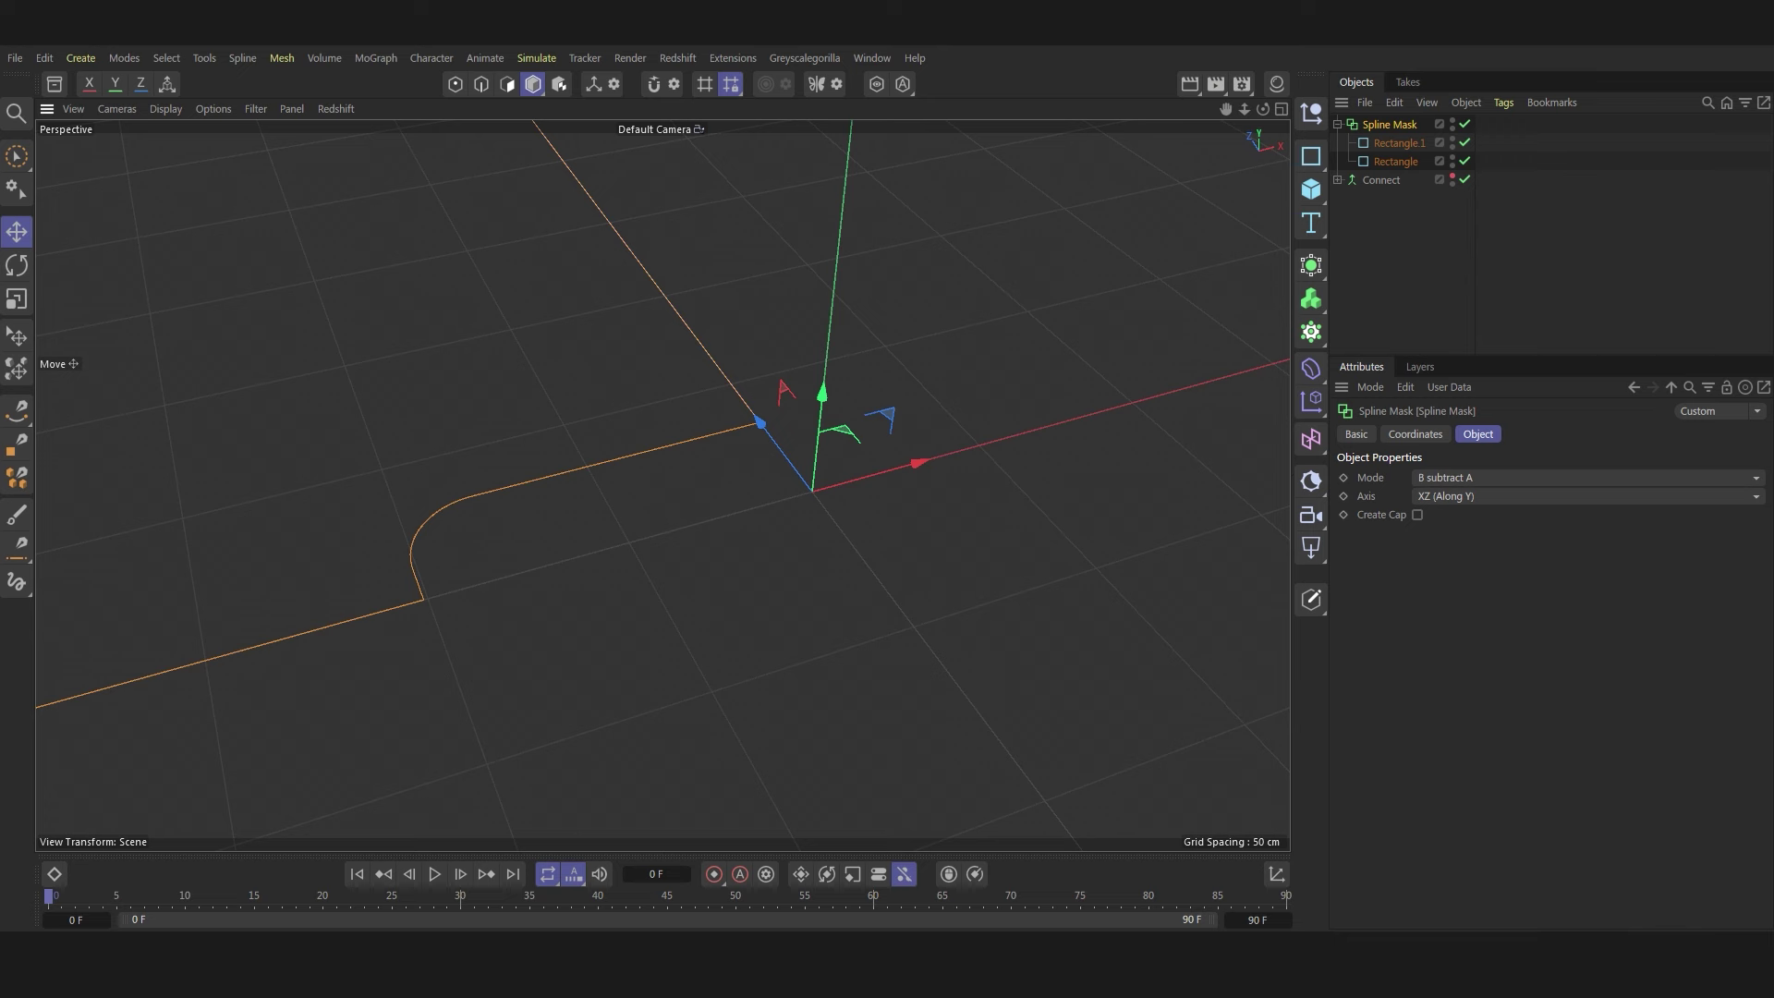
# - Extrude the Spline Mask with a 40 cm offset and collapse its hierarchy
pyautogui.click(1319, 279)
pyautogui.click(1373, 334)
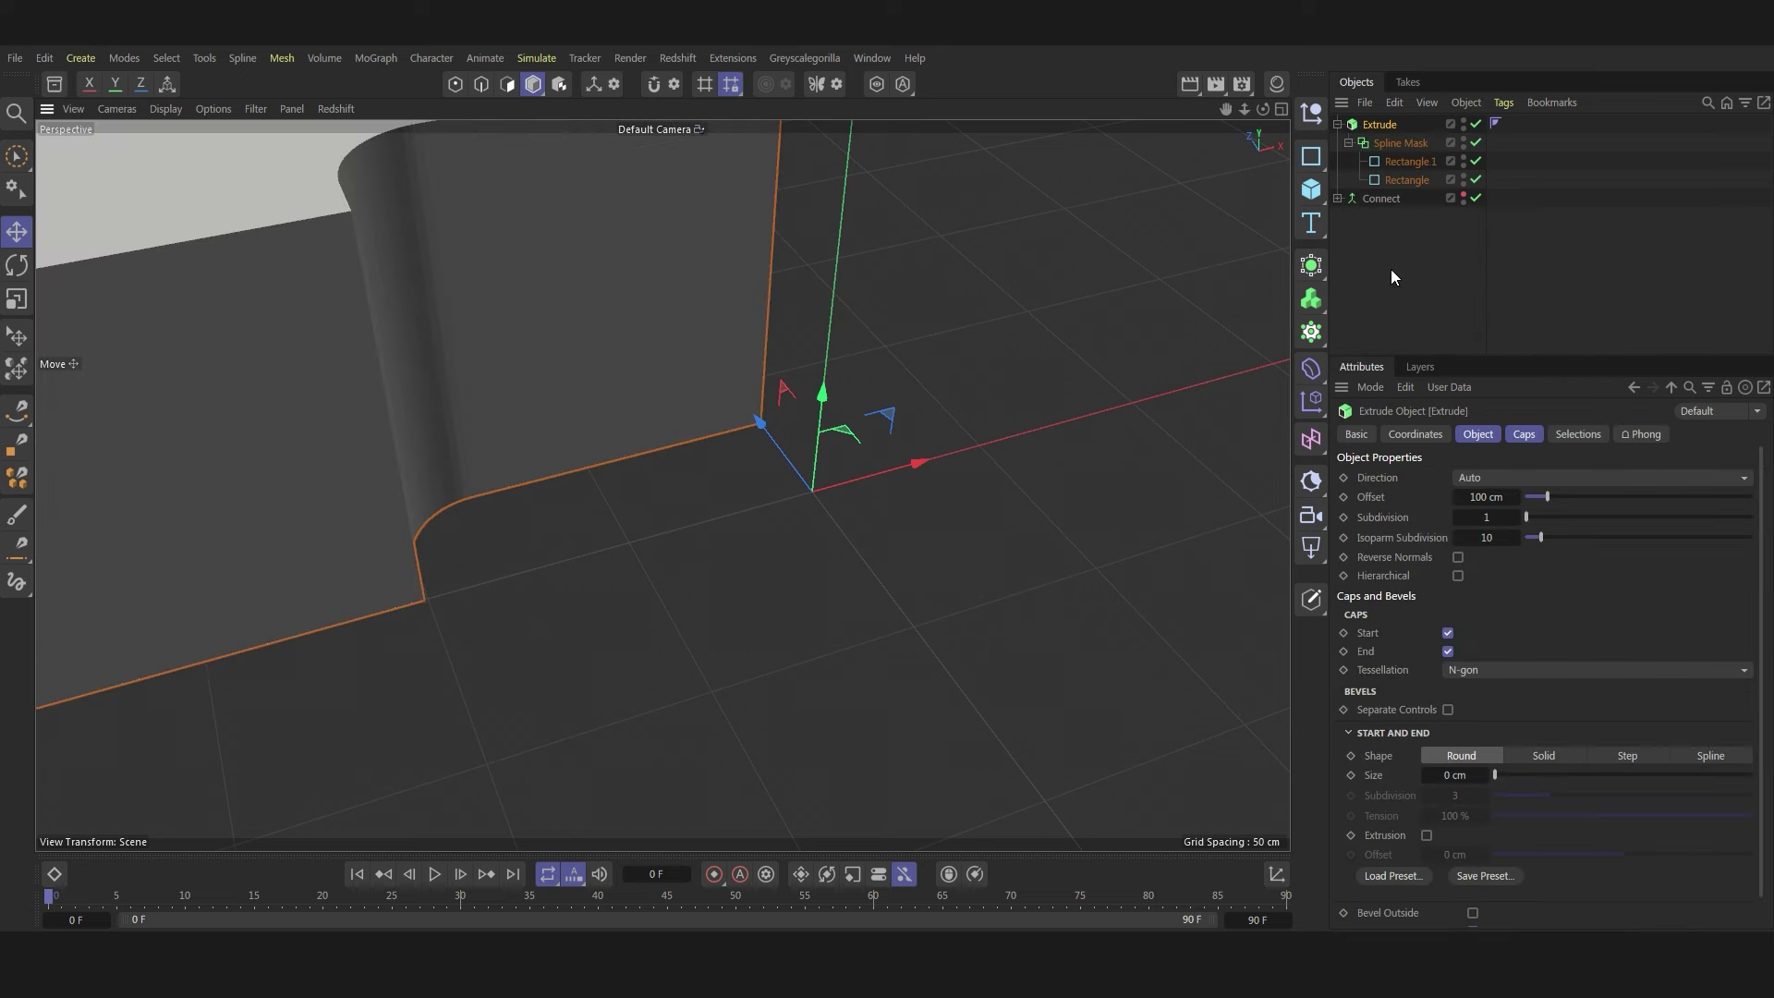
pyautogui.doubleClick(1488, 497)
pyautogui.write('40')
pyautogui.press('Return')
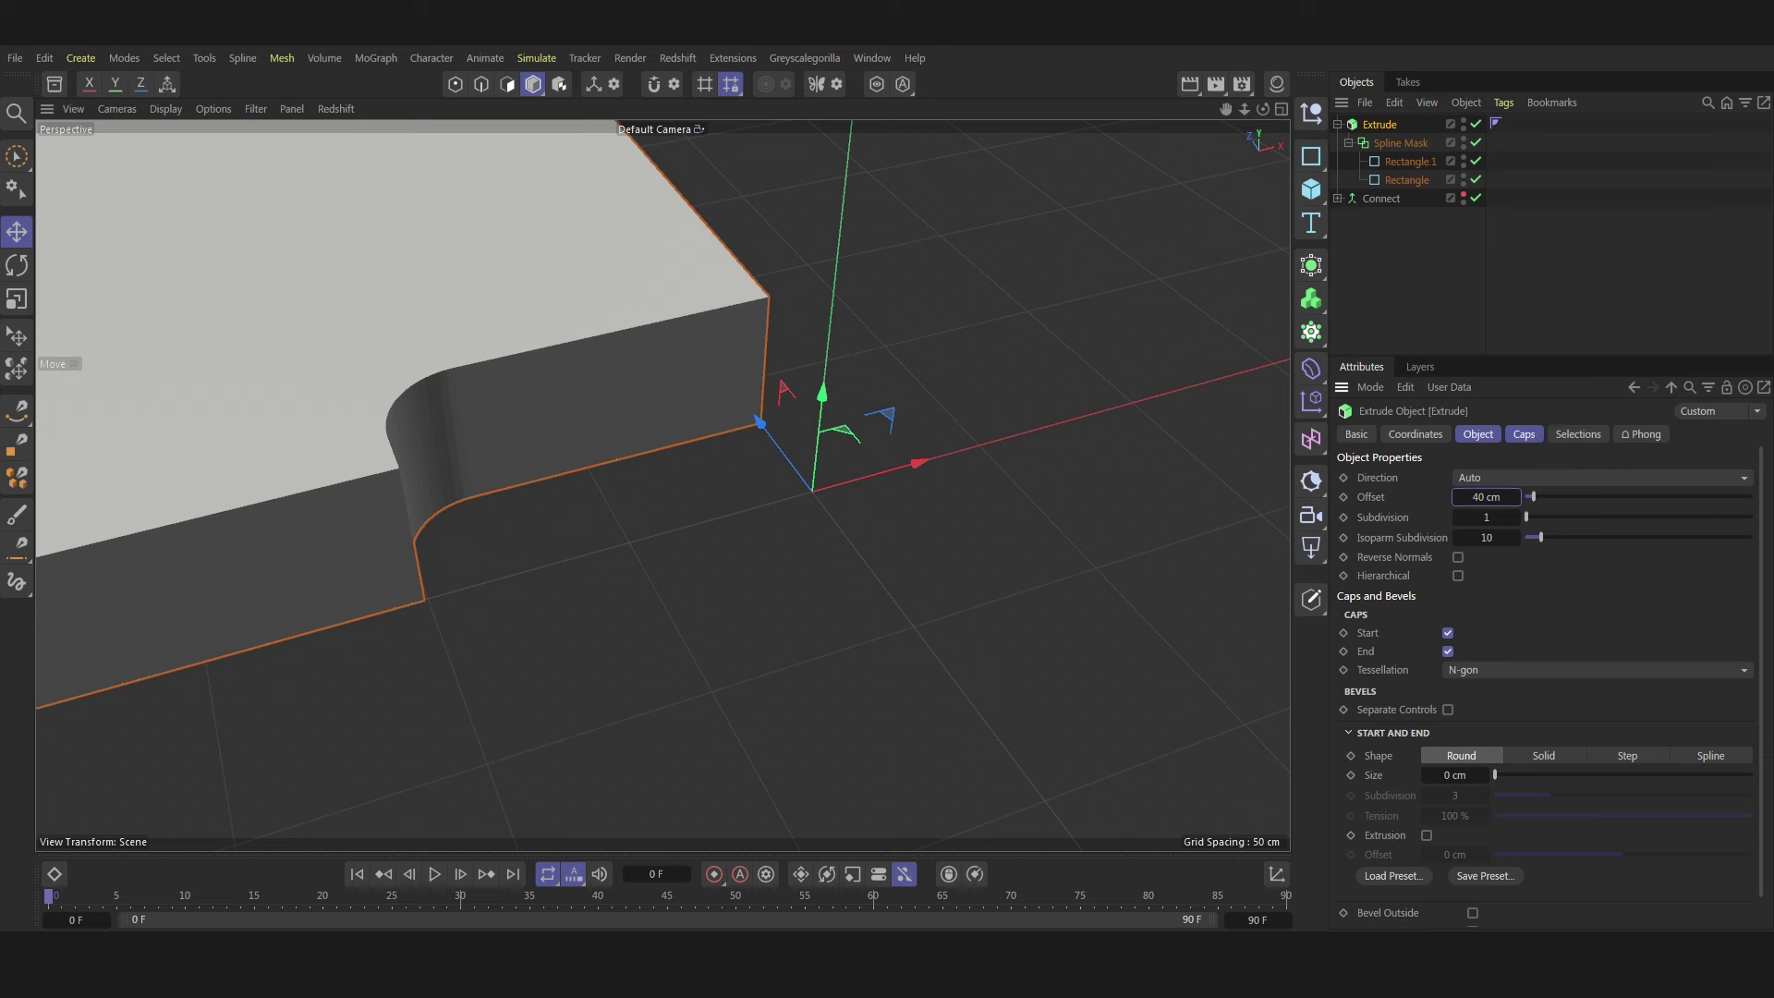
pyautogui.click(1338, 125)
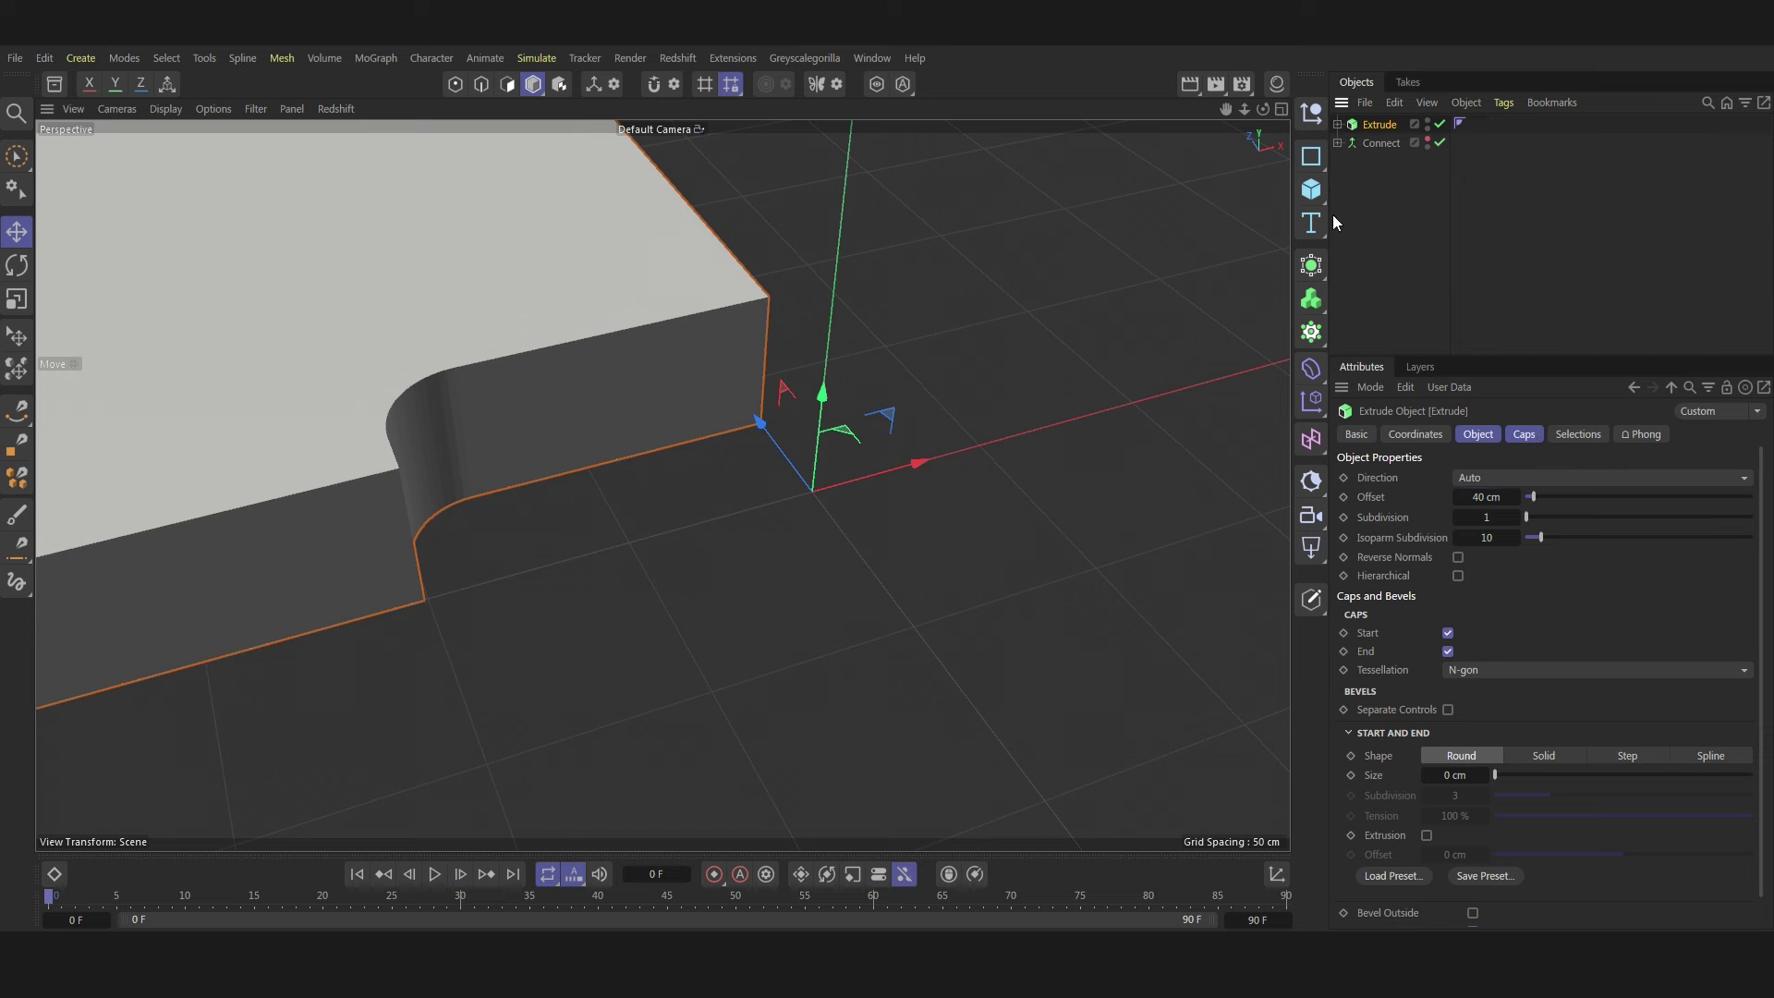
pyautogui.click(1312, 268)
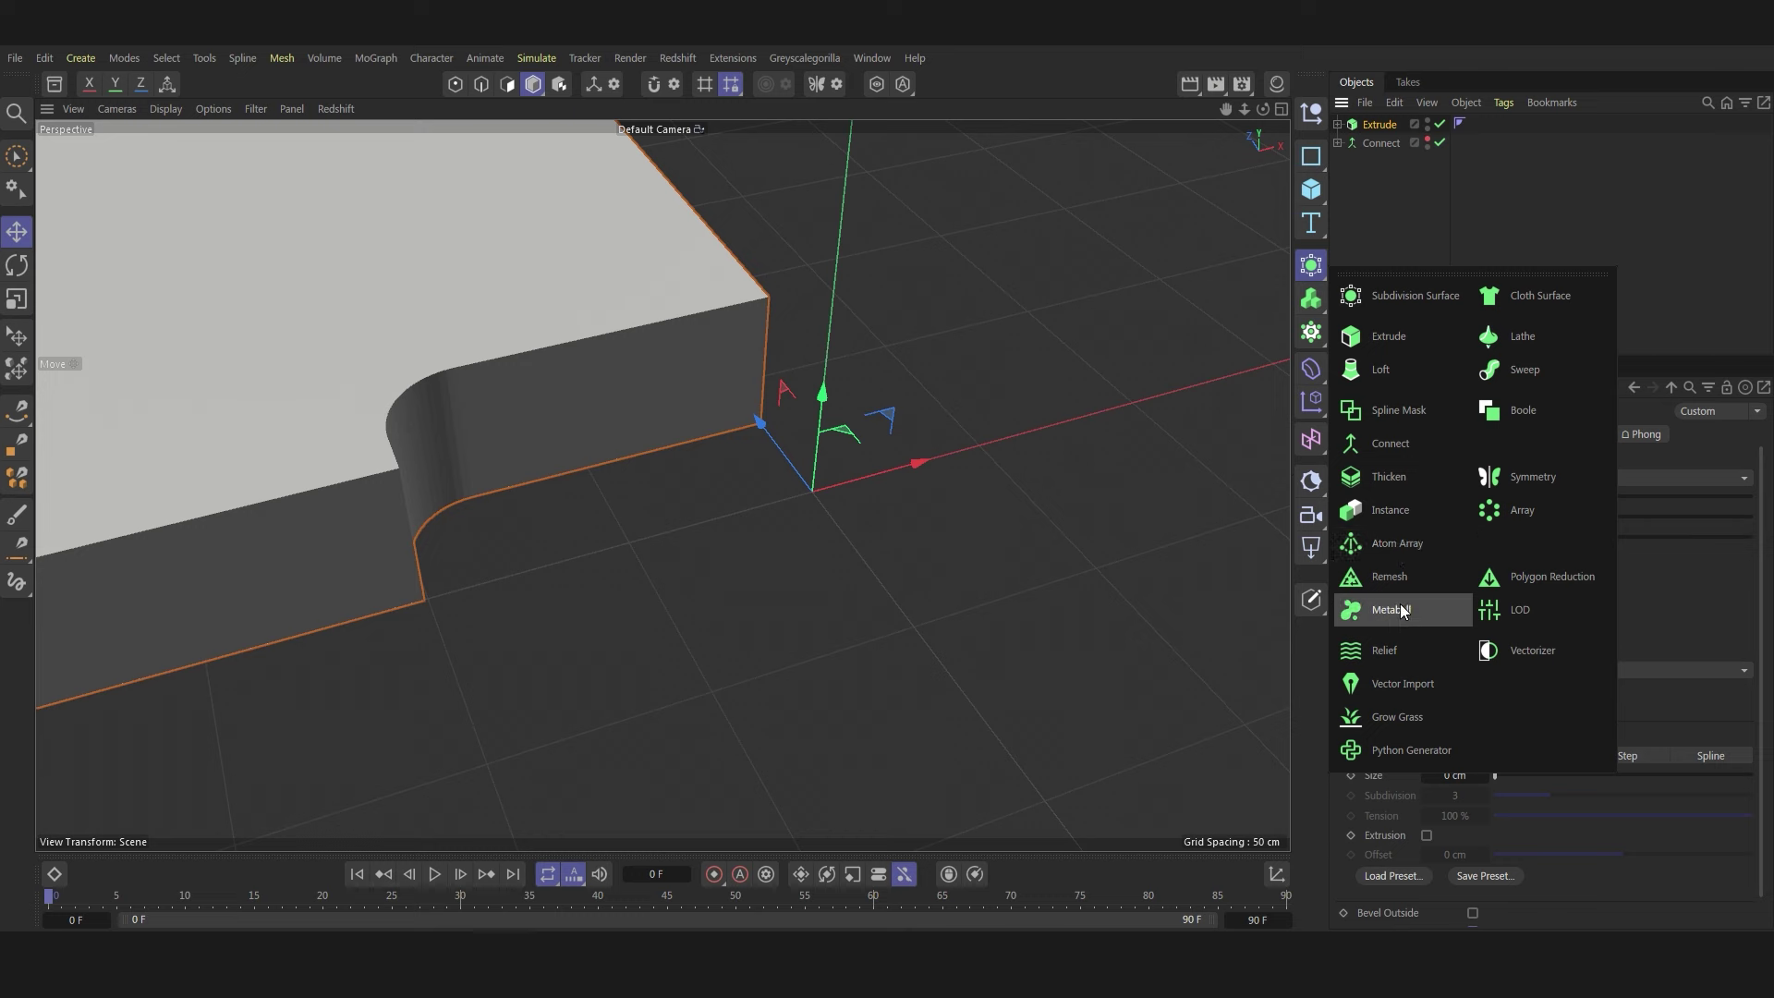
# - Wrap the Extrude in a Remesh and add a Bevel deformer with Subdivision 1
pyautogui.click(1389, 576)
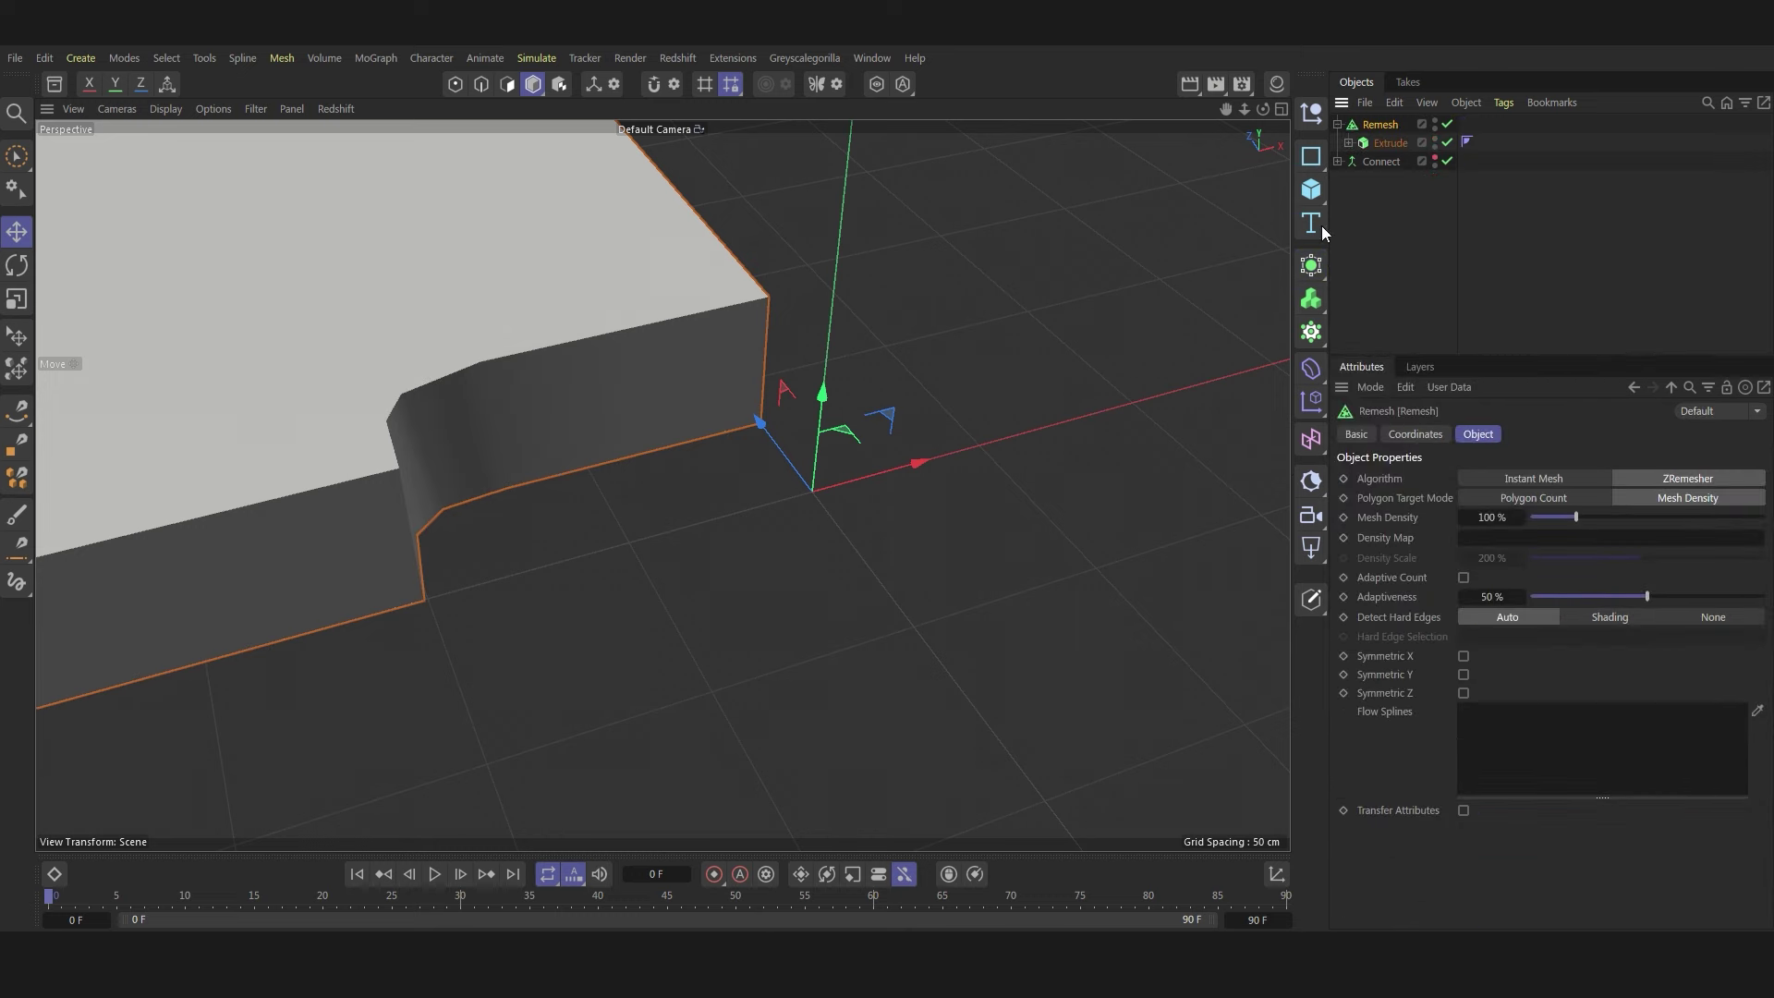
pyautogui.click(1317, 371)
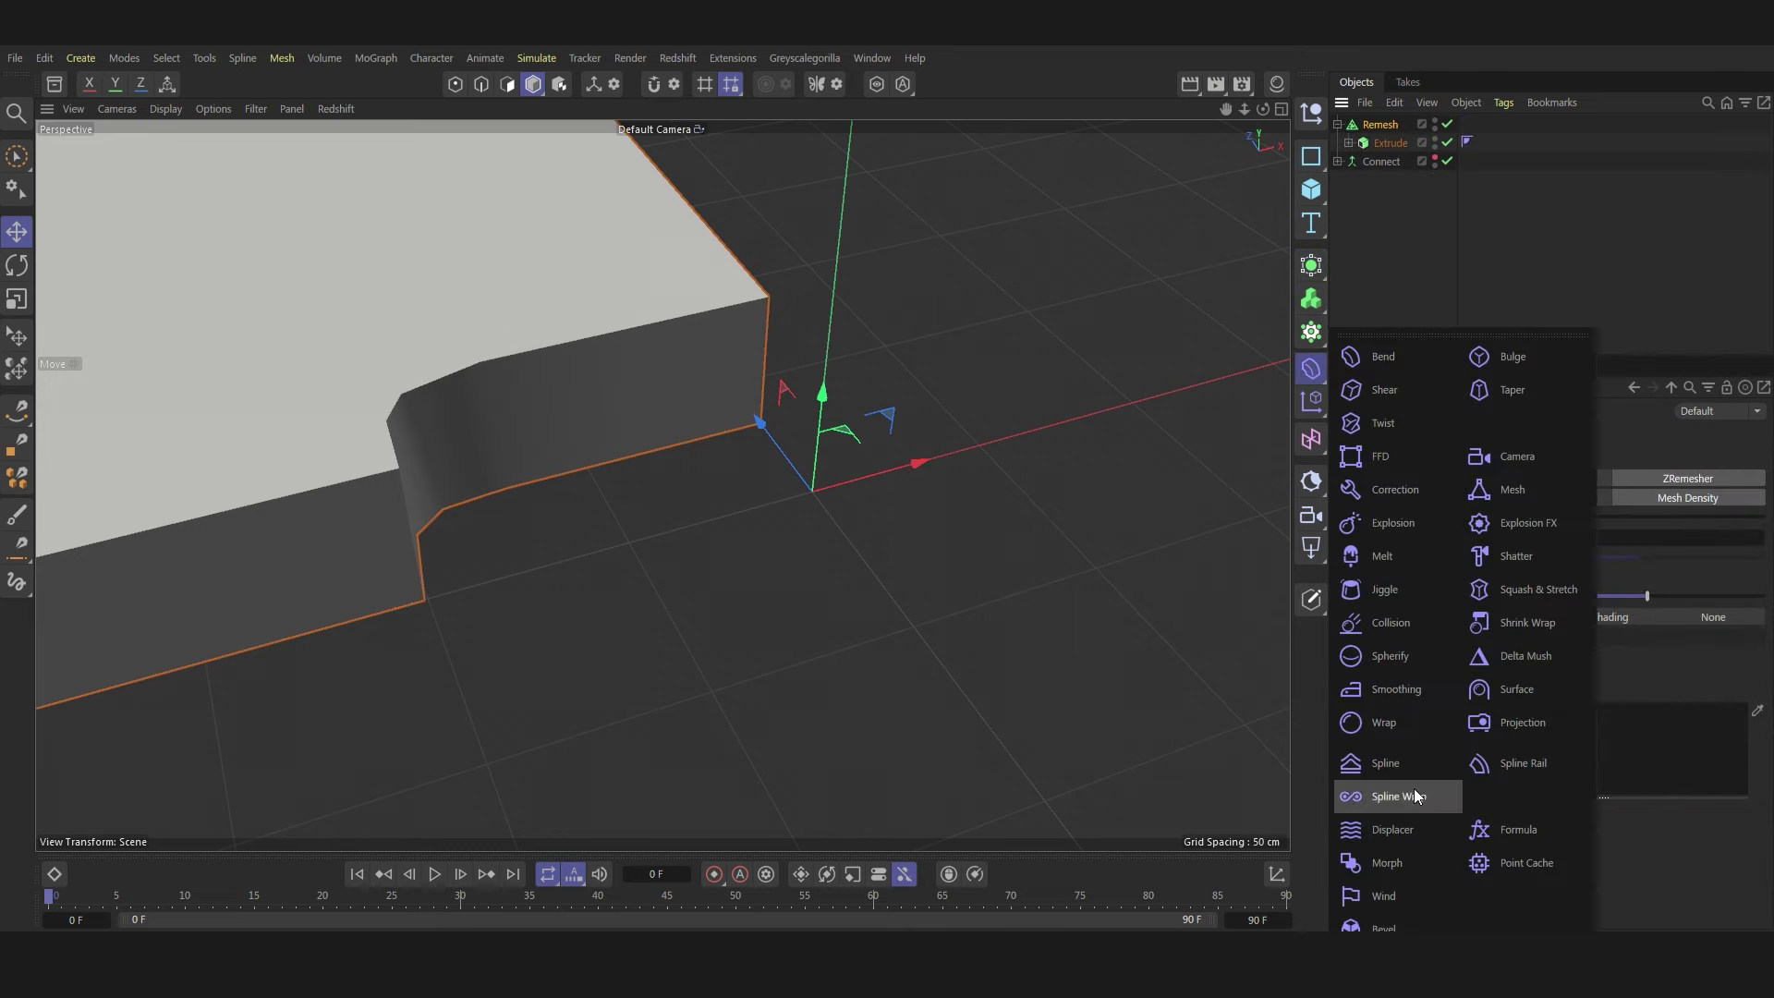
pyautogui.click(1421, 919)
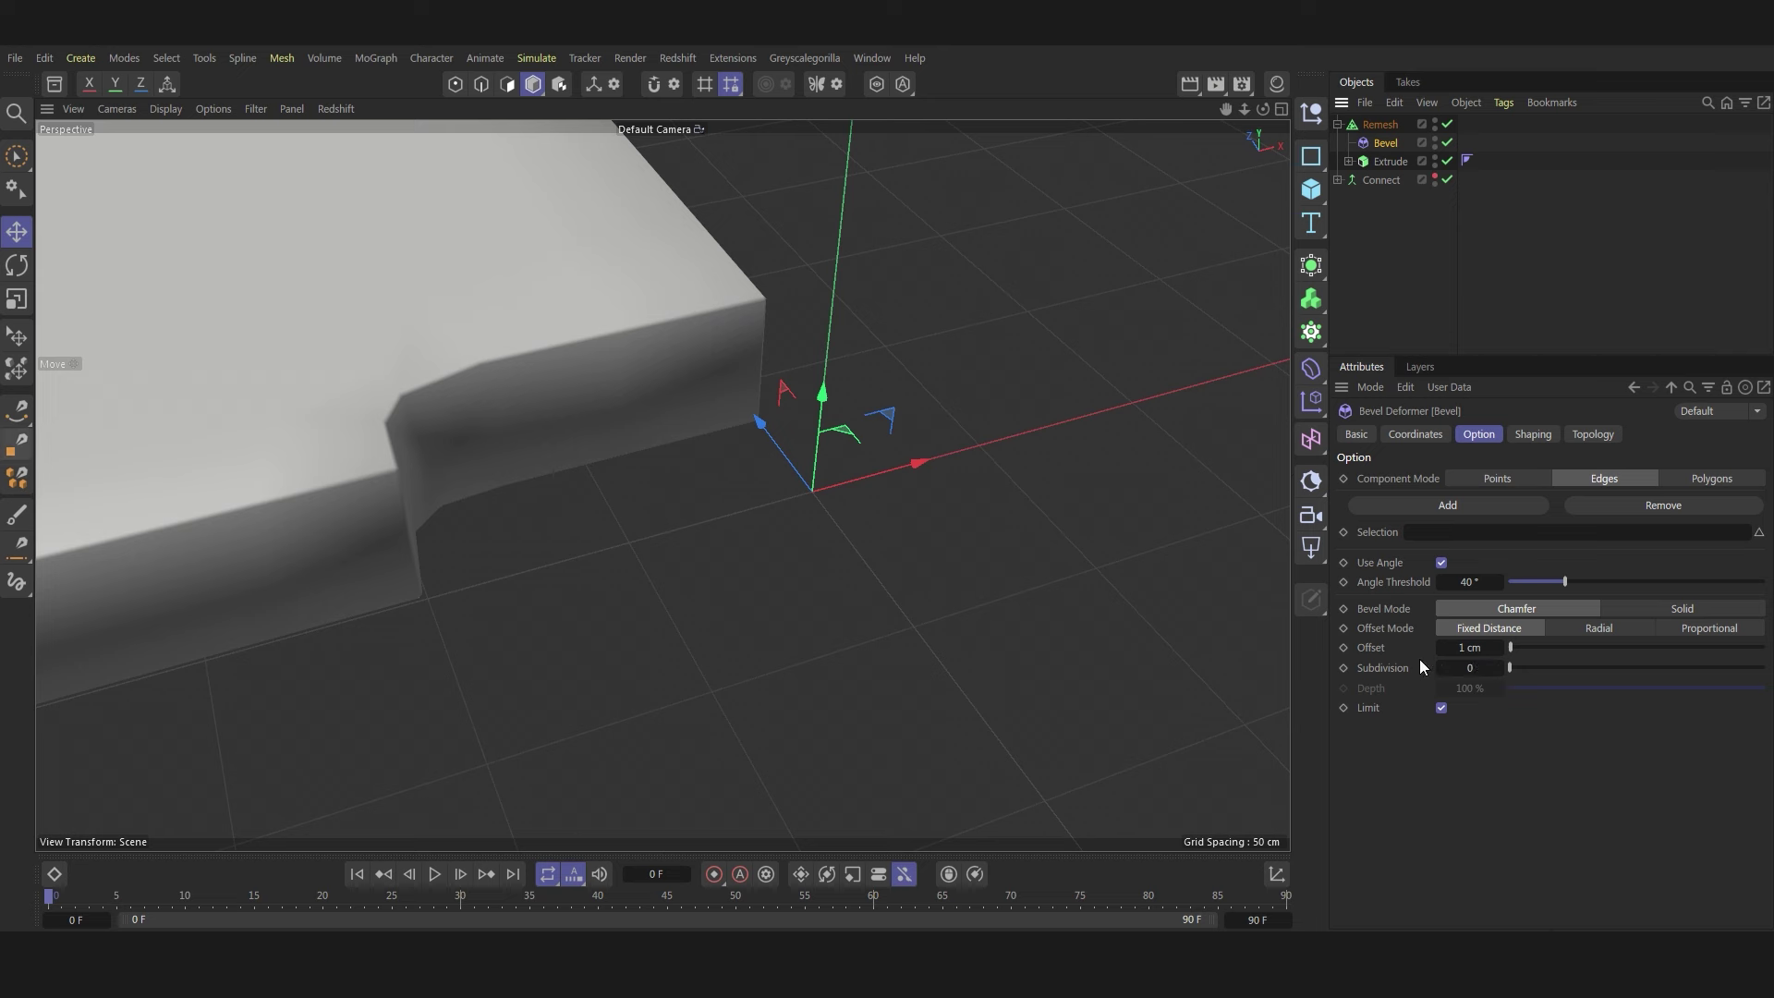
pyautogui.moveTo(1456, 667); pyautogui.dragTo(1462, 667)
pyautogui.click(1462, 666)
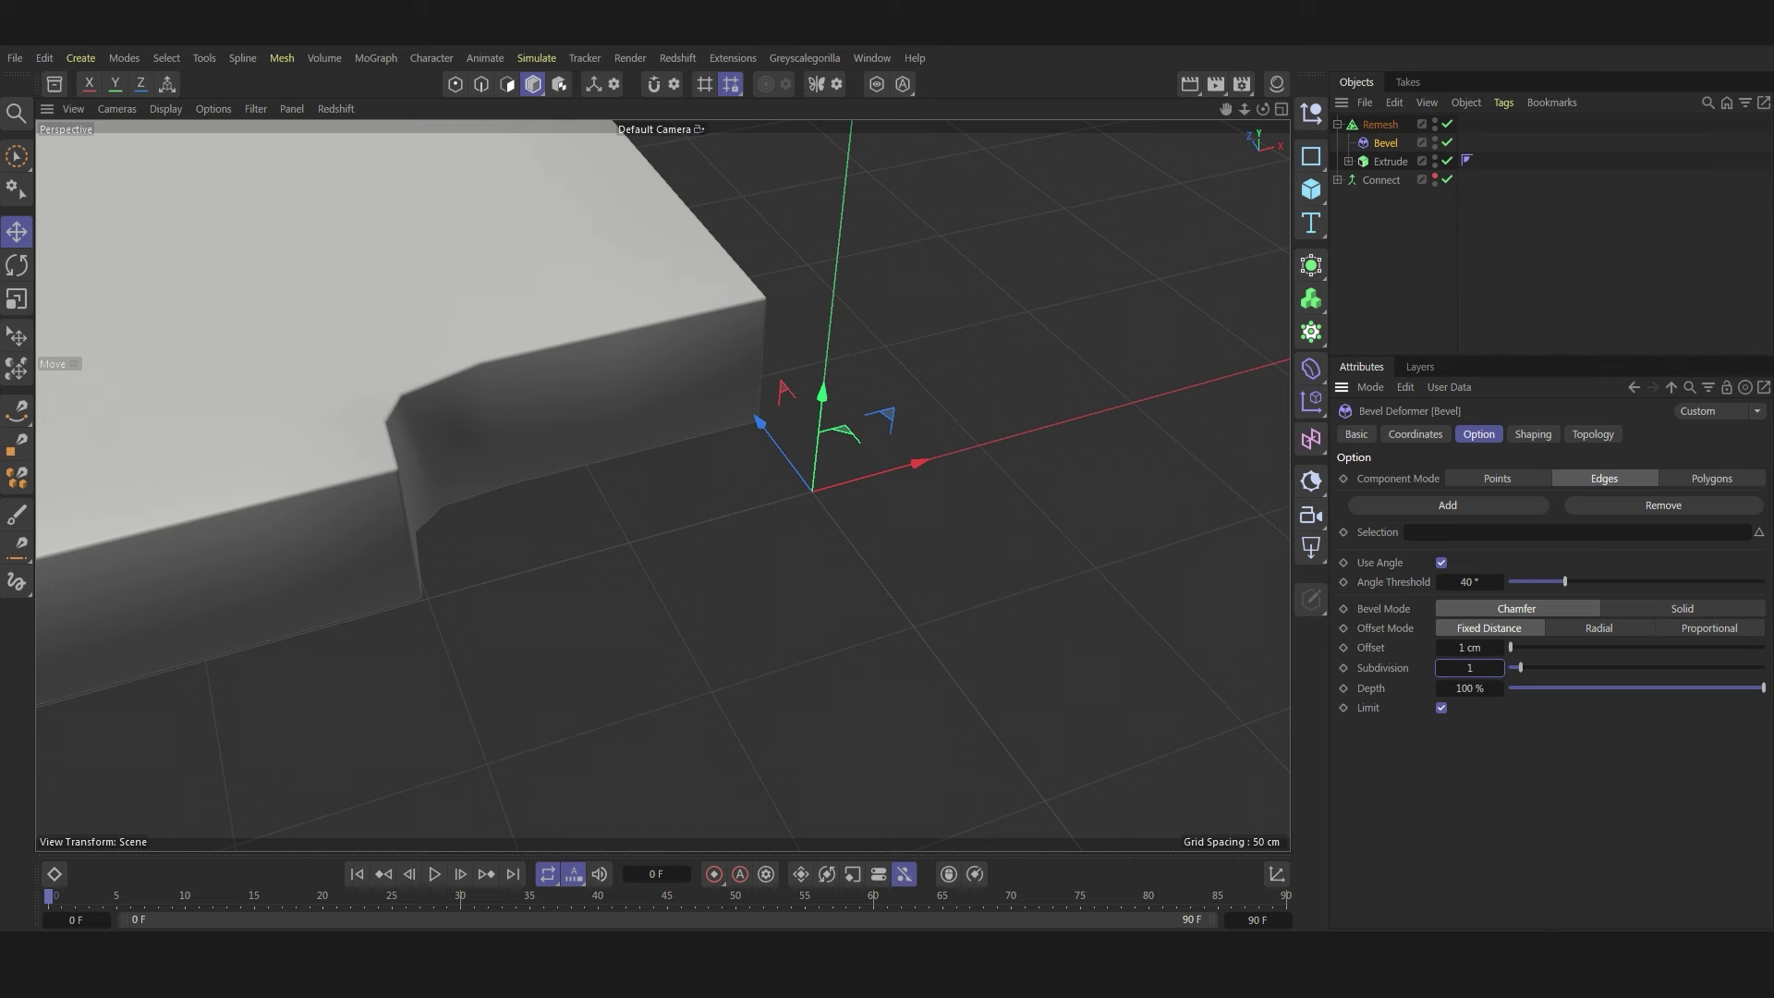
# - Set the Remesh Mesh Density to 10000% and enable Symmetric Y
pyautogui.click(1376, 127)
pyautogui.doubleClick(1491, 517)
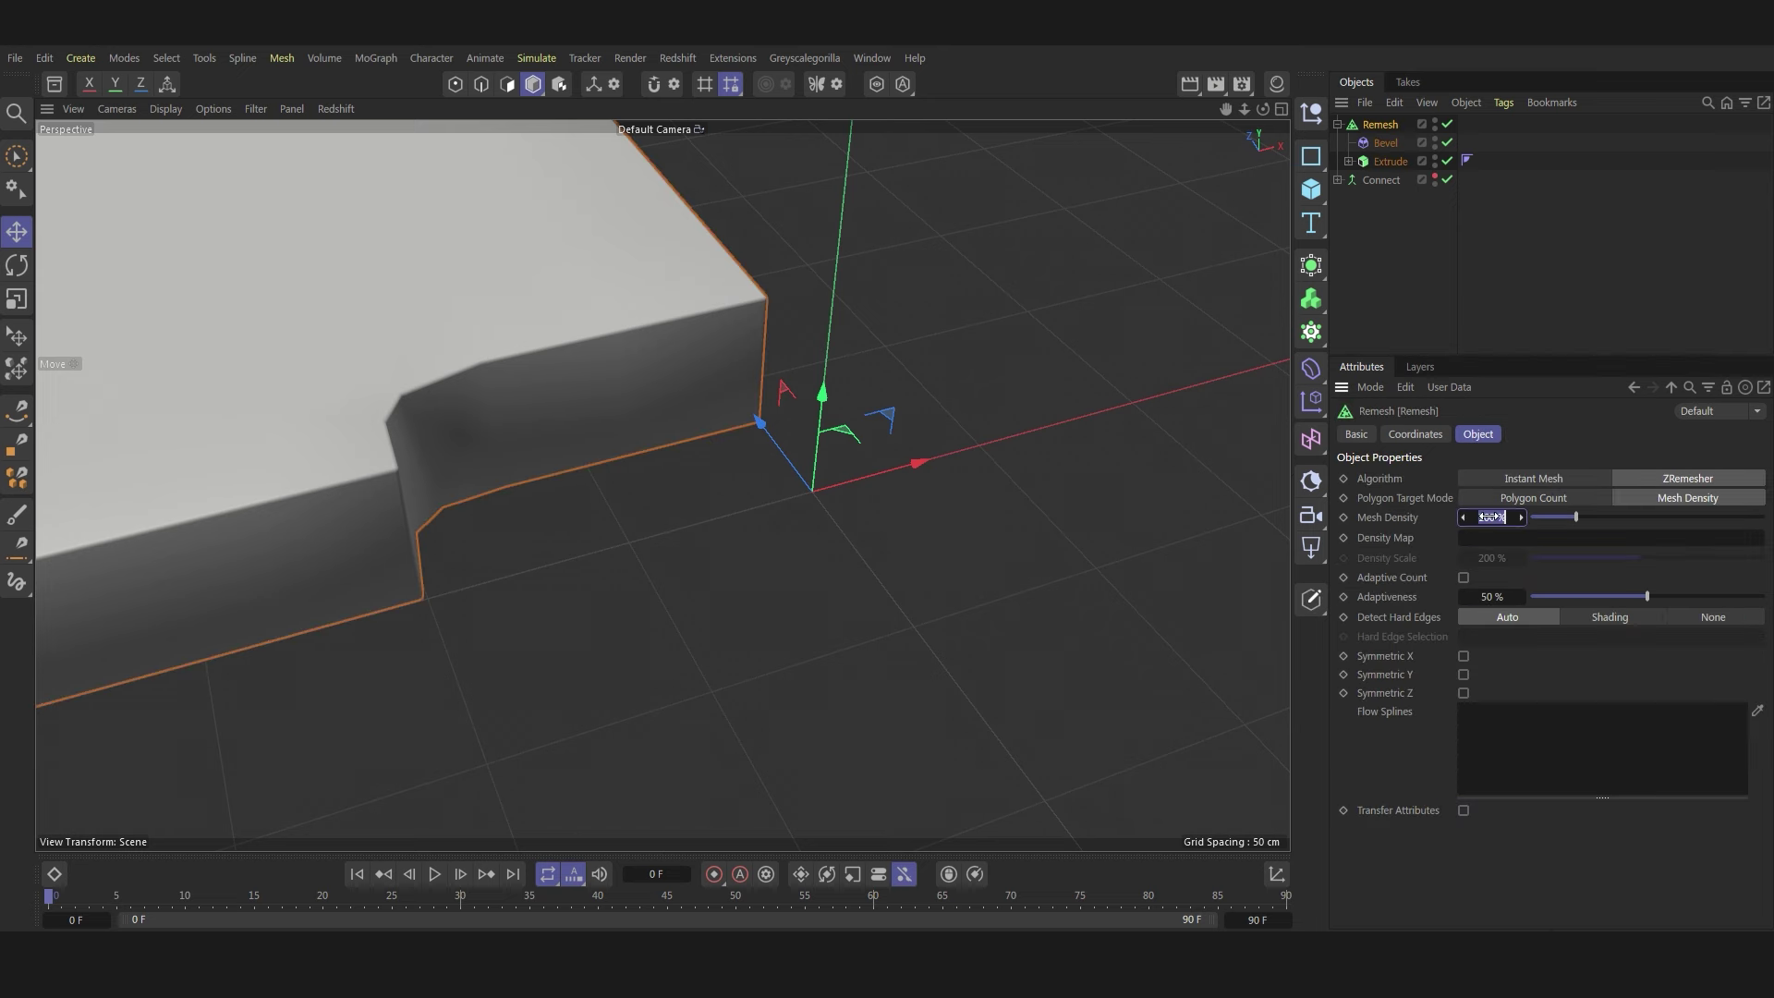
pyautogui.write('10000')
pyautogui.press('Return')
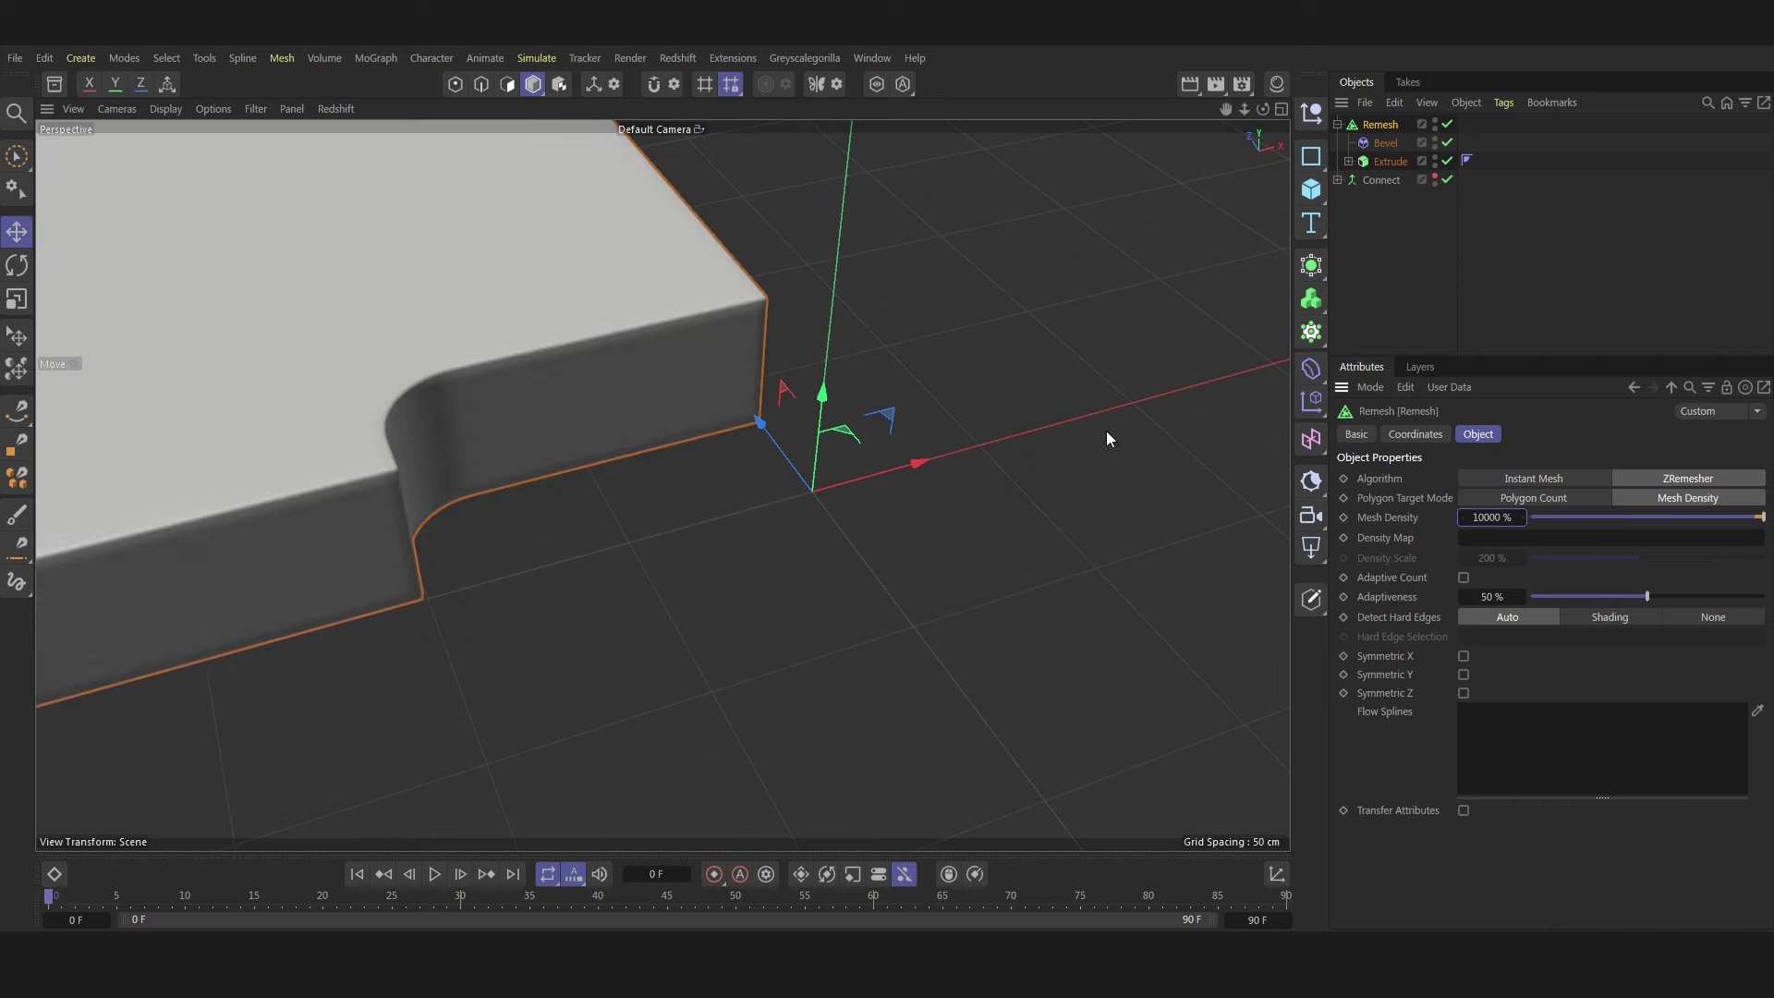
pyautogui.scroll(2, 324, 457)
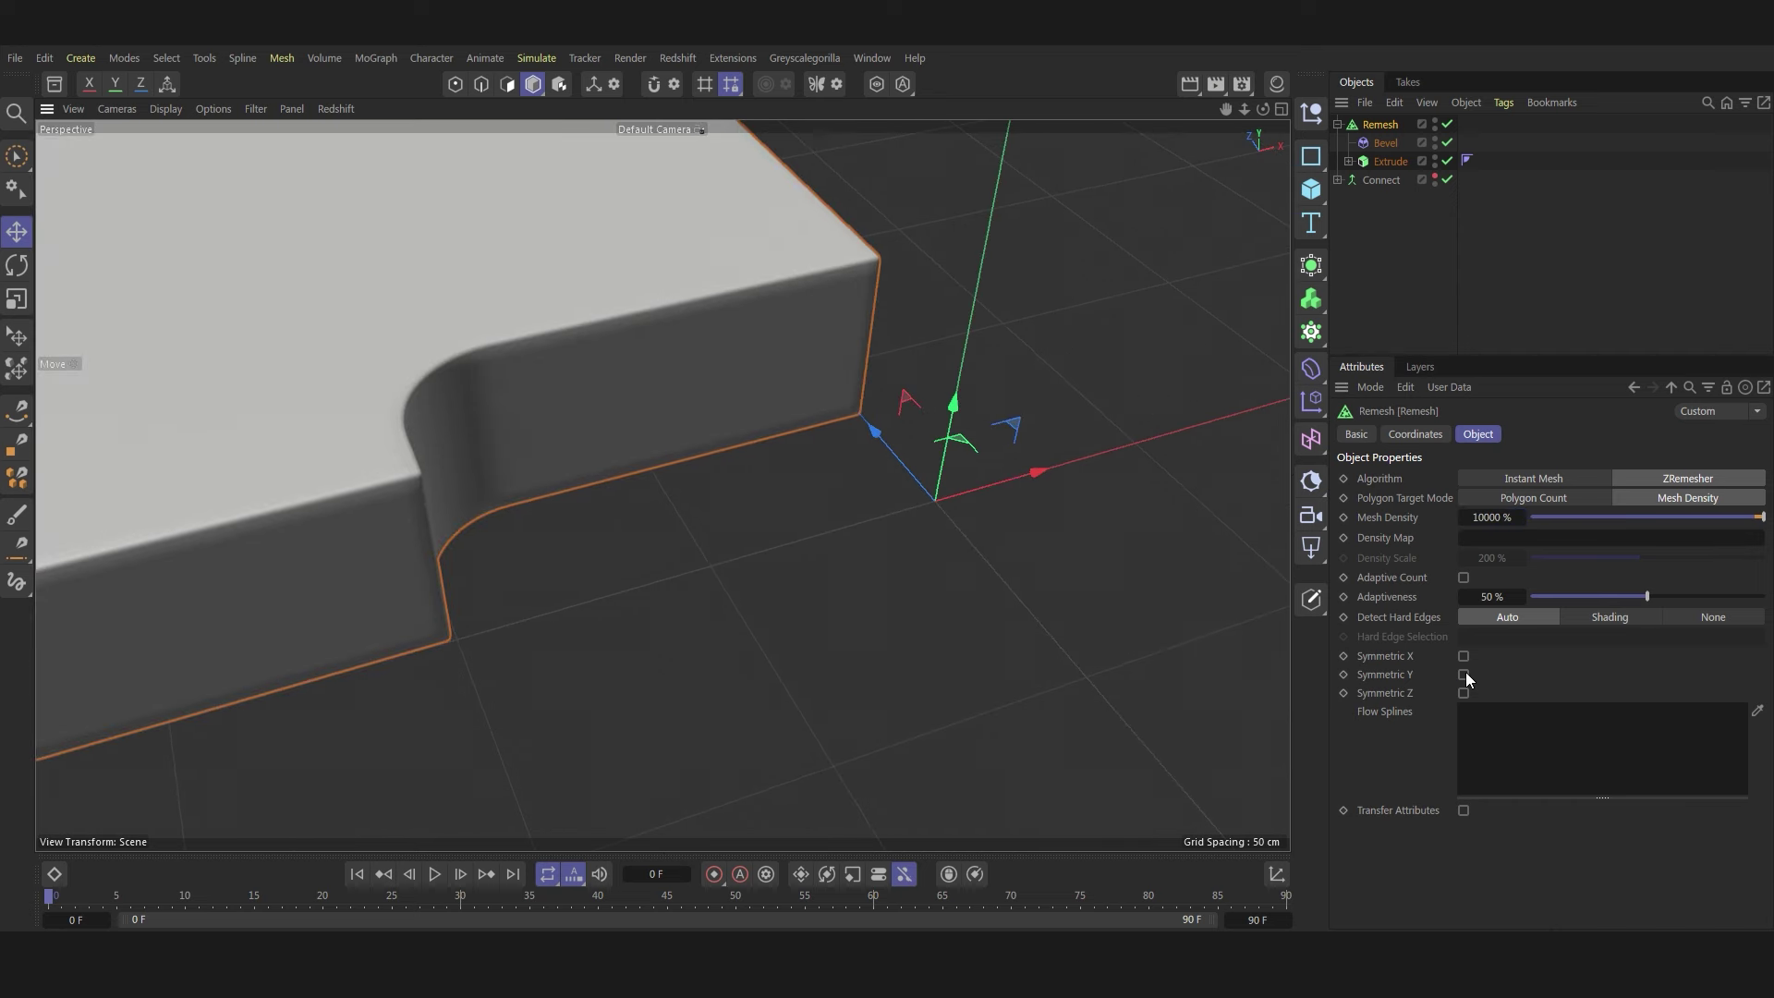
pyautogui.click(1465, 675)
# - Parent the Remesh under a Subdivision Surface, collapse it, and orbit the smoothed slab
pyautogui.keyDown('alt'); pyautogui.click(1319, 276); pyautogui.keyUp('alt')
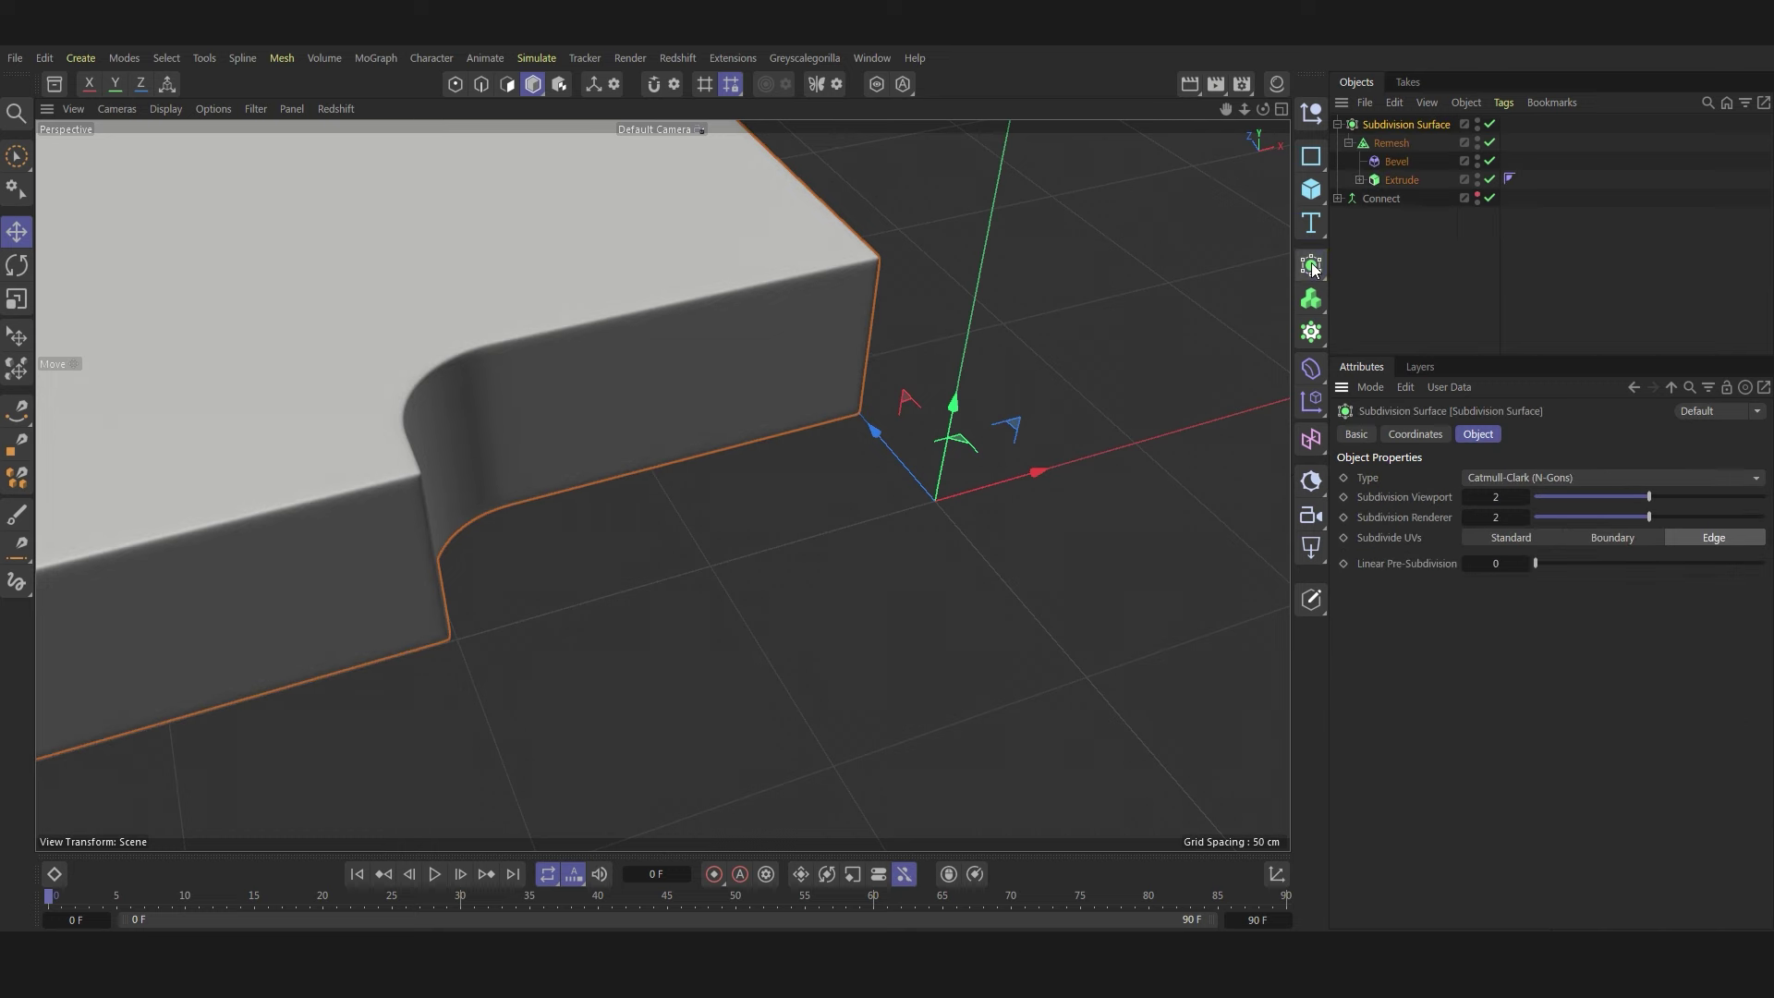
pyautogui.click(1338, 124)
pyautogui.moveTo(1264, 109); pyautogui.dragTo(1264, 147)
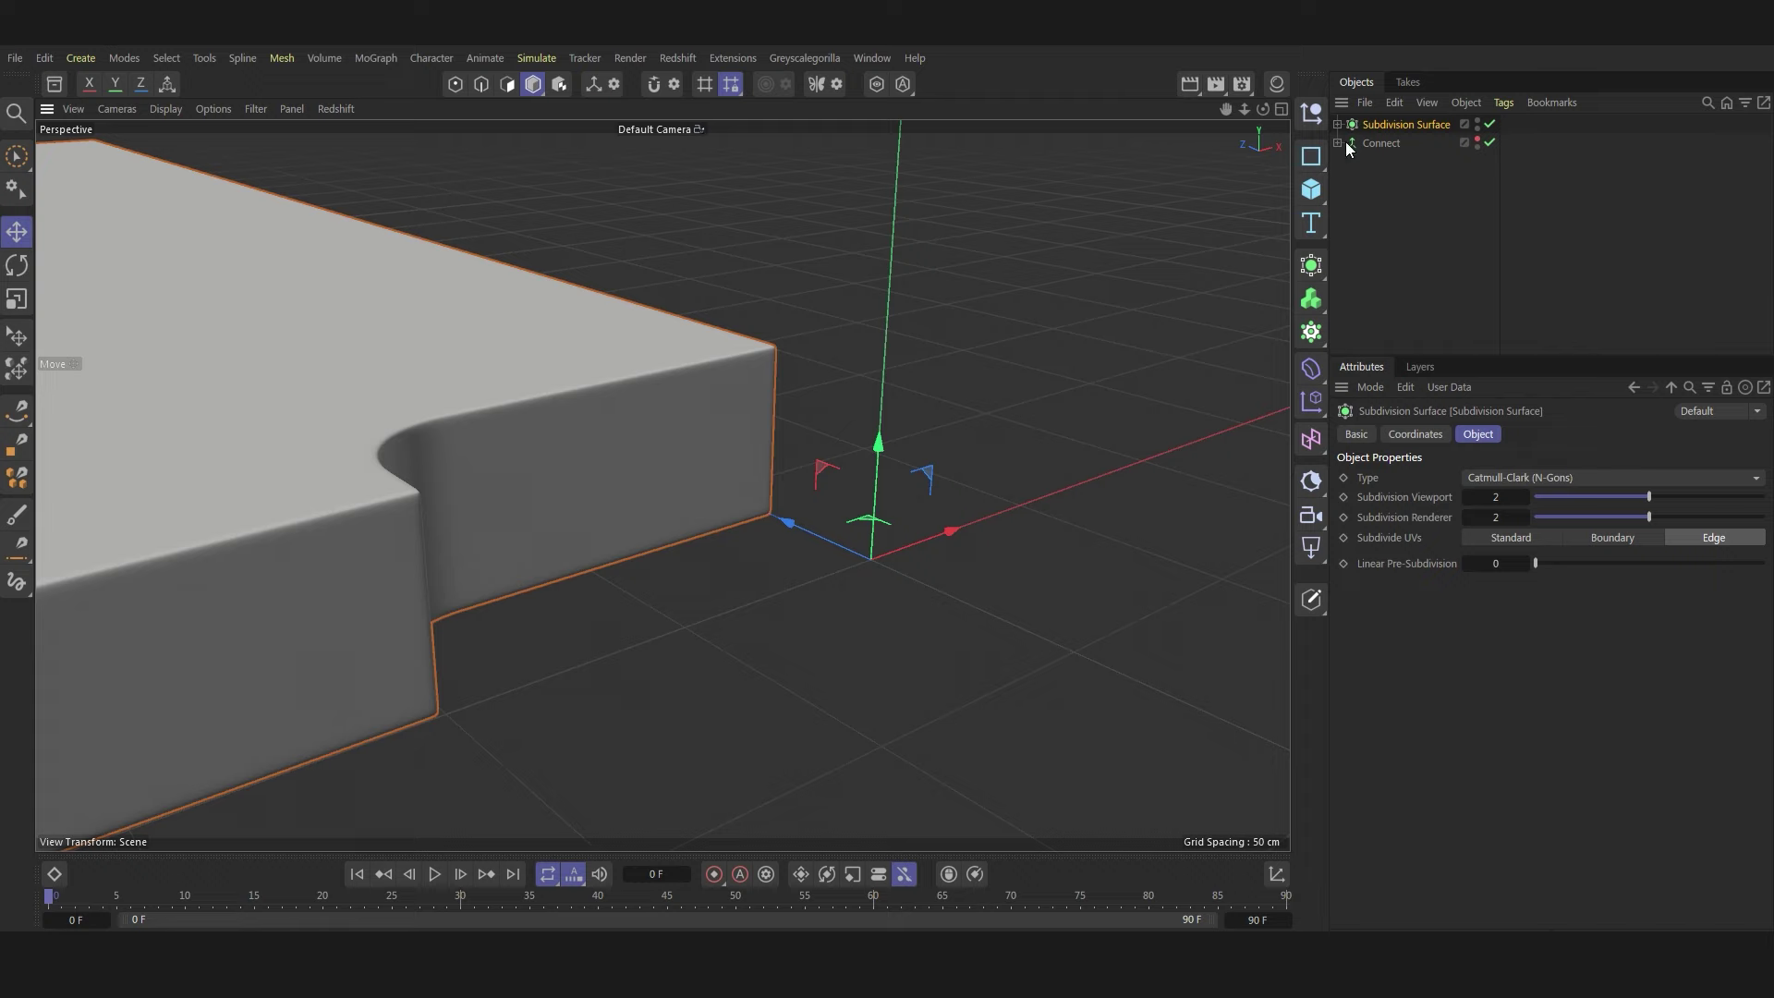
# - Switch to the Top view and zoom in on the slab
pyautogui.click(1282, 109)
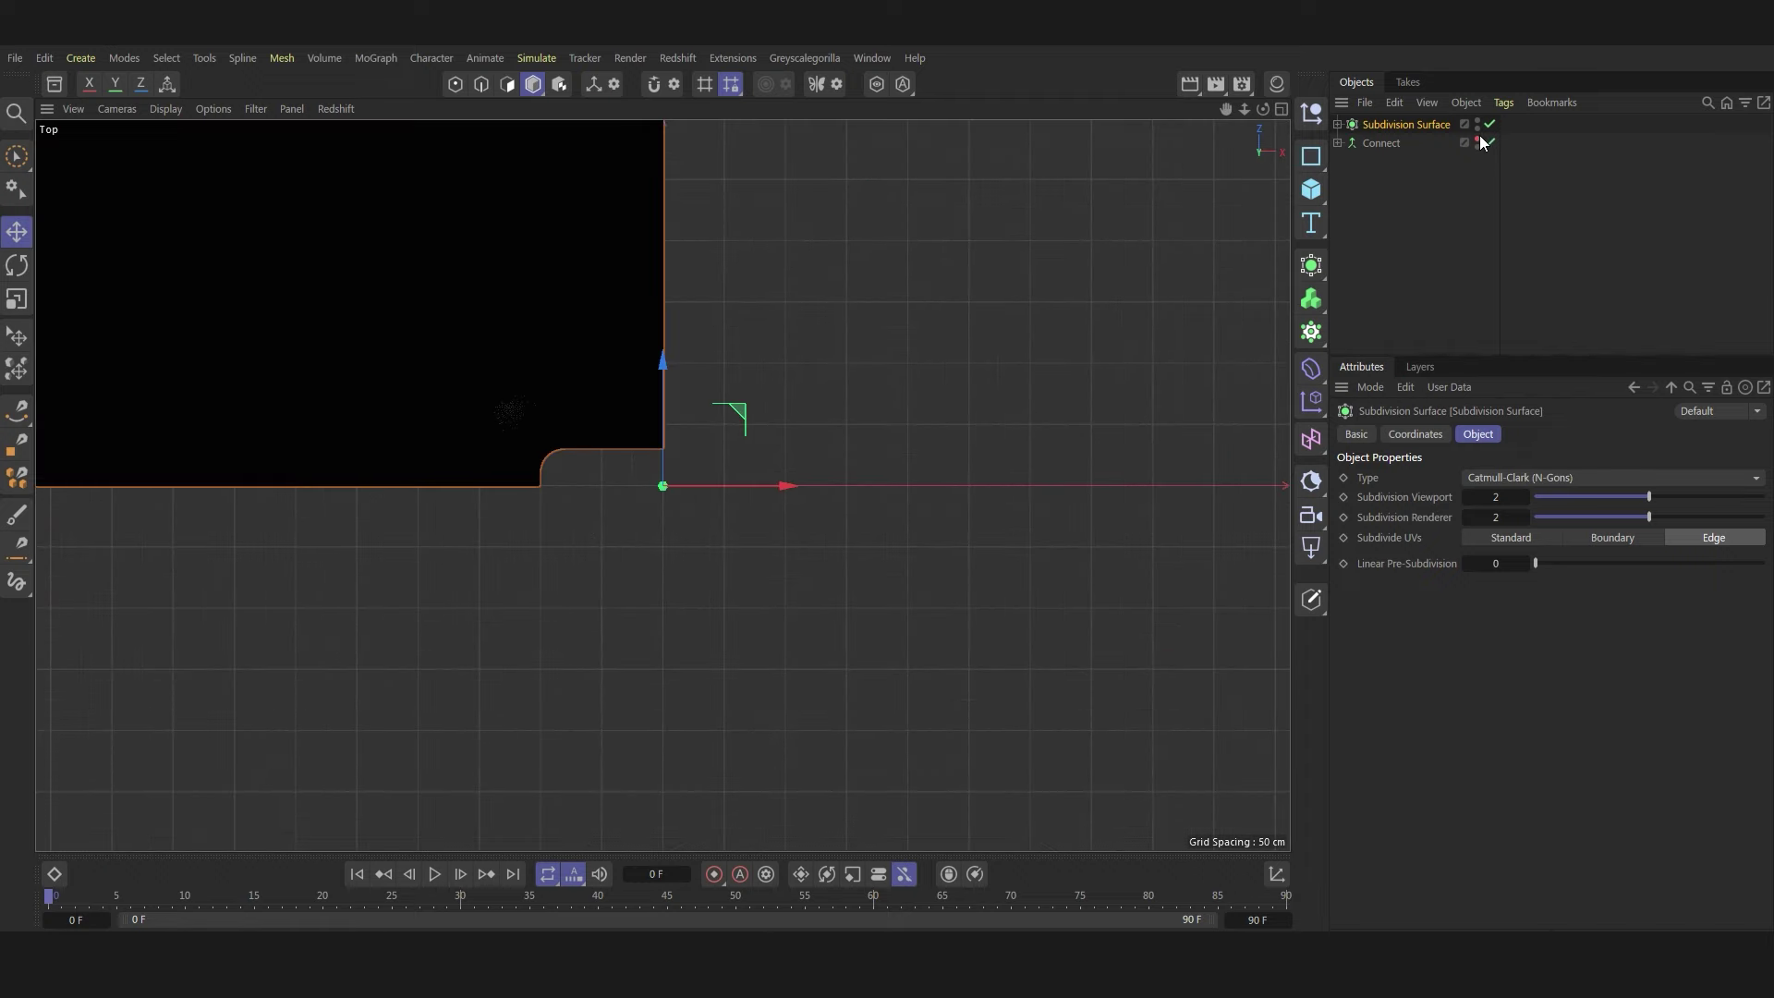
pyautogui.scroll(2, 584, 471)
pyautogui.scroll(5, 564, 462)
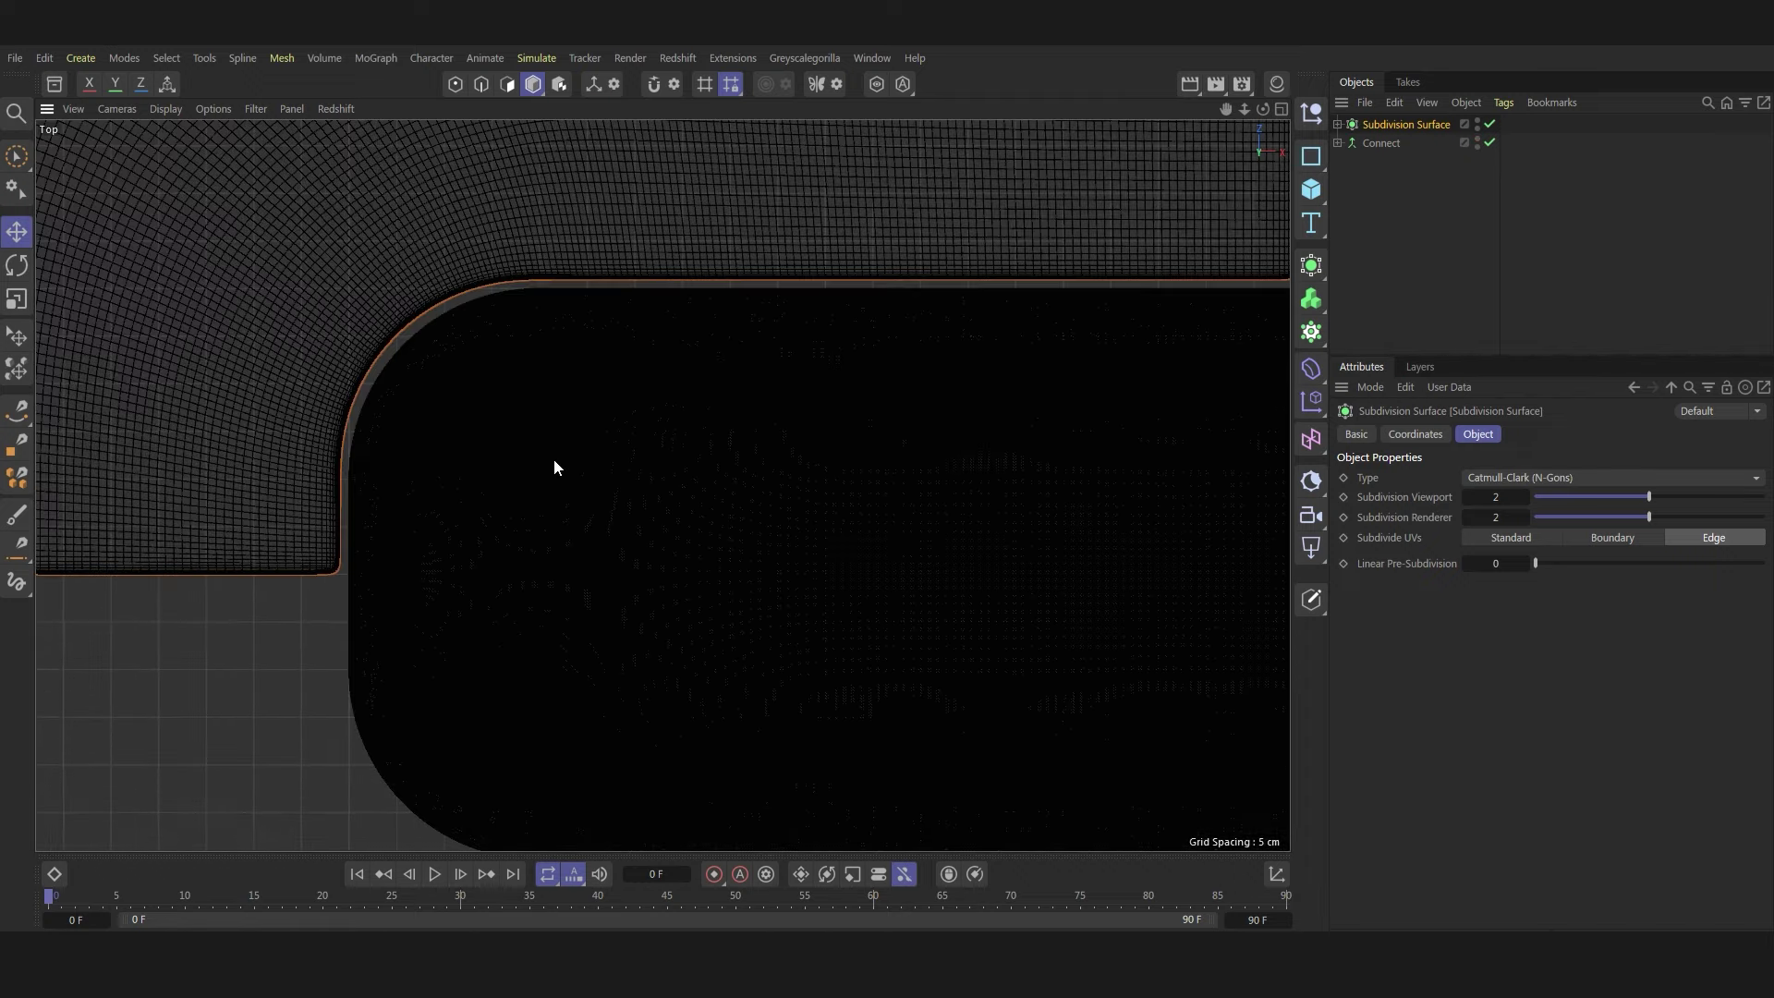
pyautogui.scroll(3, 554, 461)
pyautogui.scroll(1, 1034, 262)
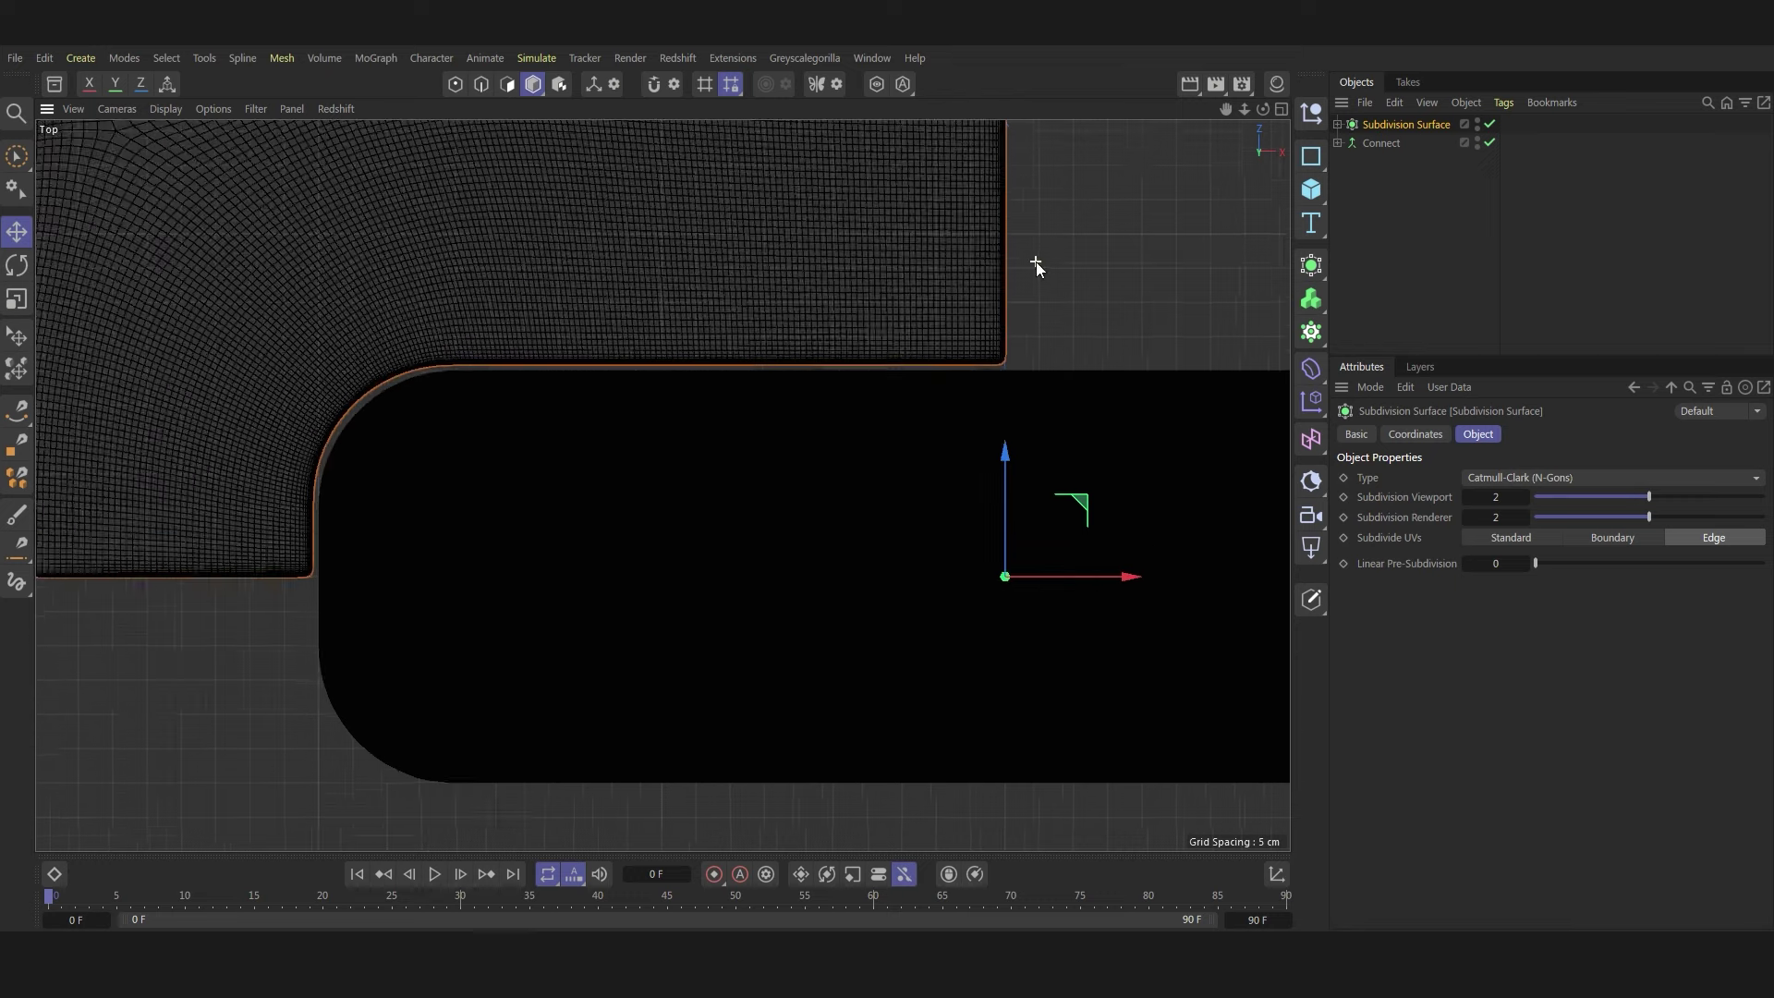
pyautogui.scroll(2, 965, 313)
# - Offset the Subdivision Surface to X -1 cm and Z 1 cm
pyautogui.click(1419, 437)
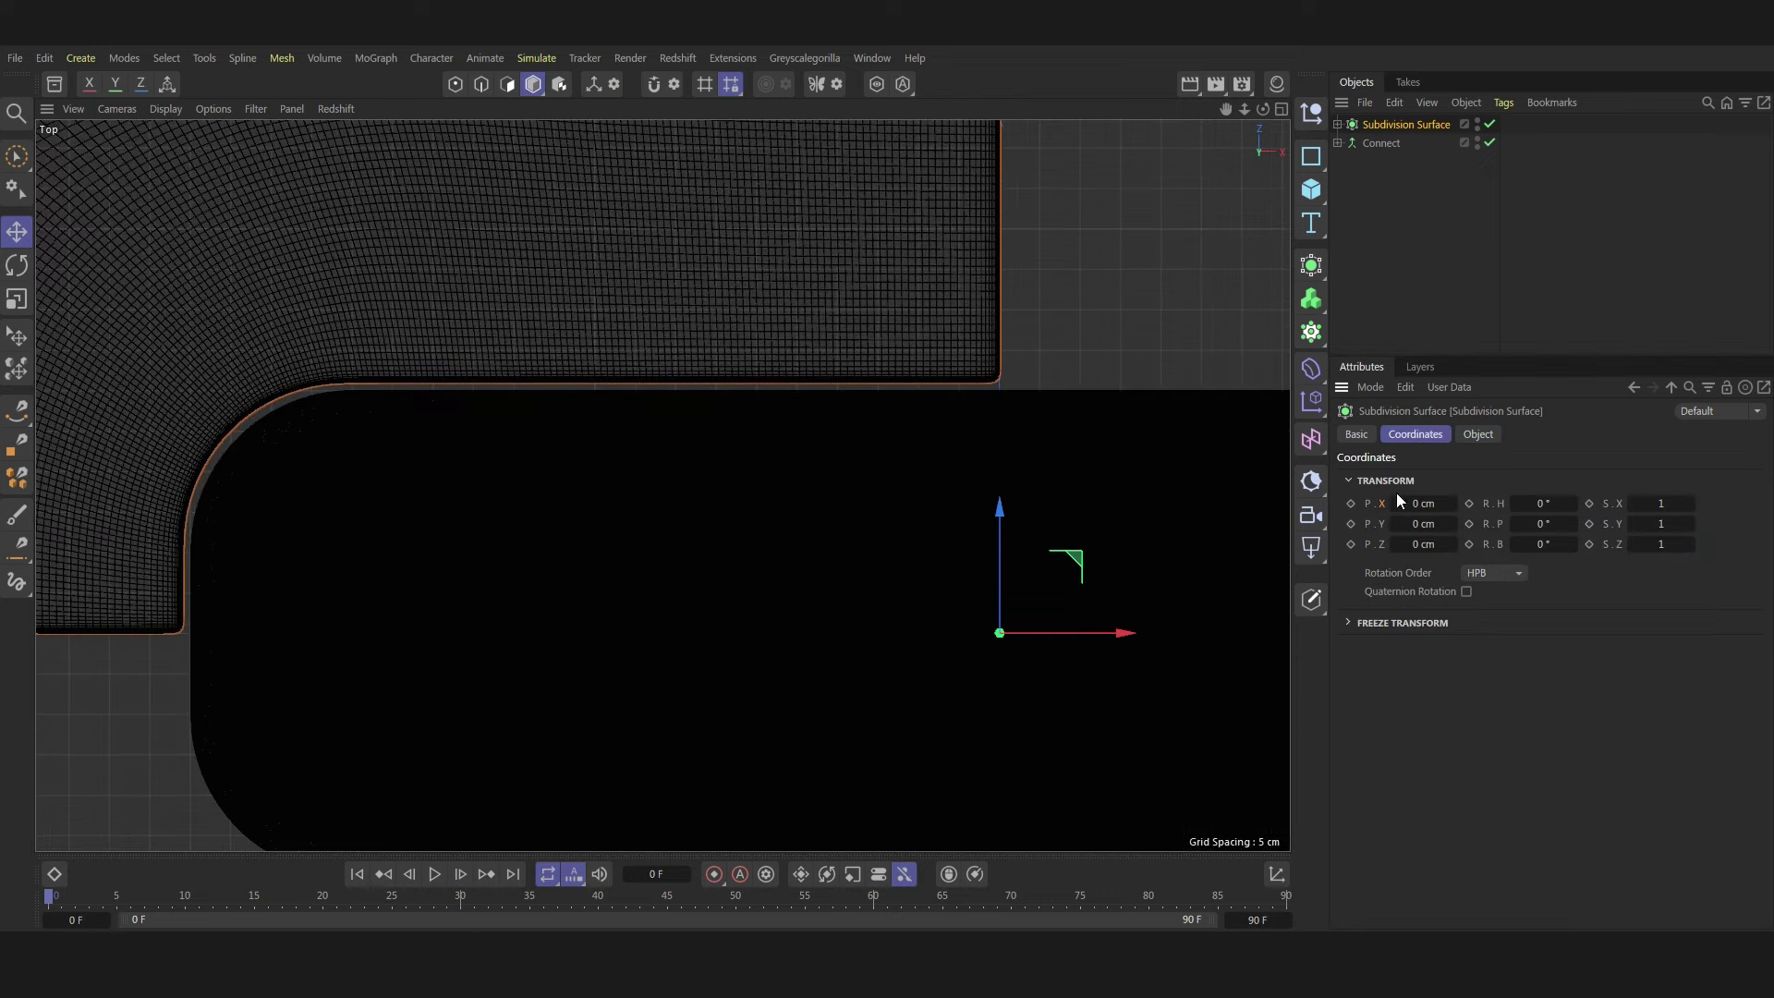
pyautogui.click(1398, 504)
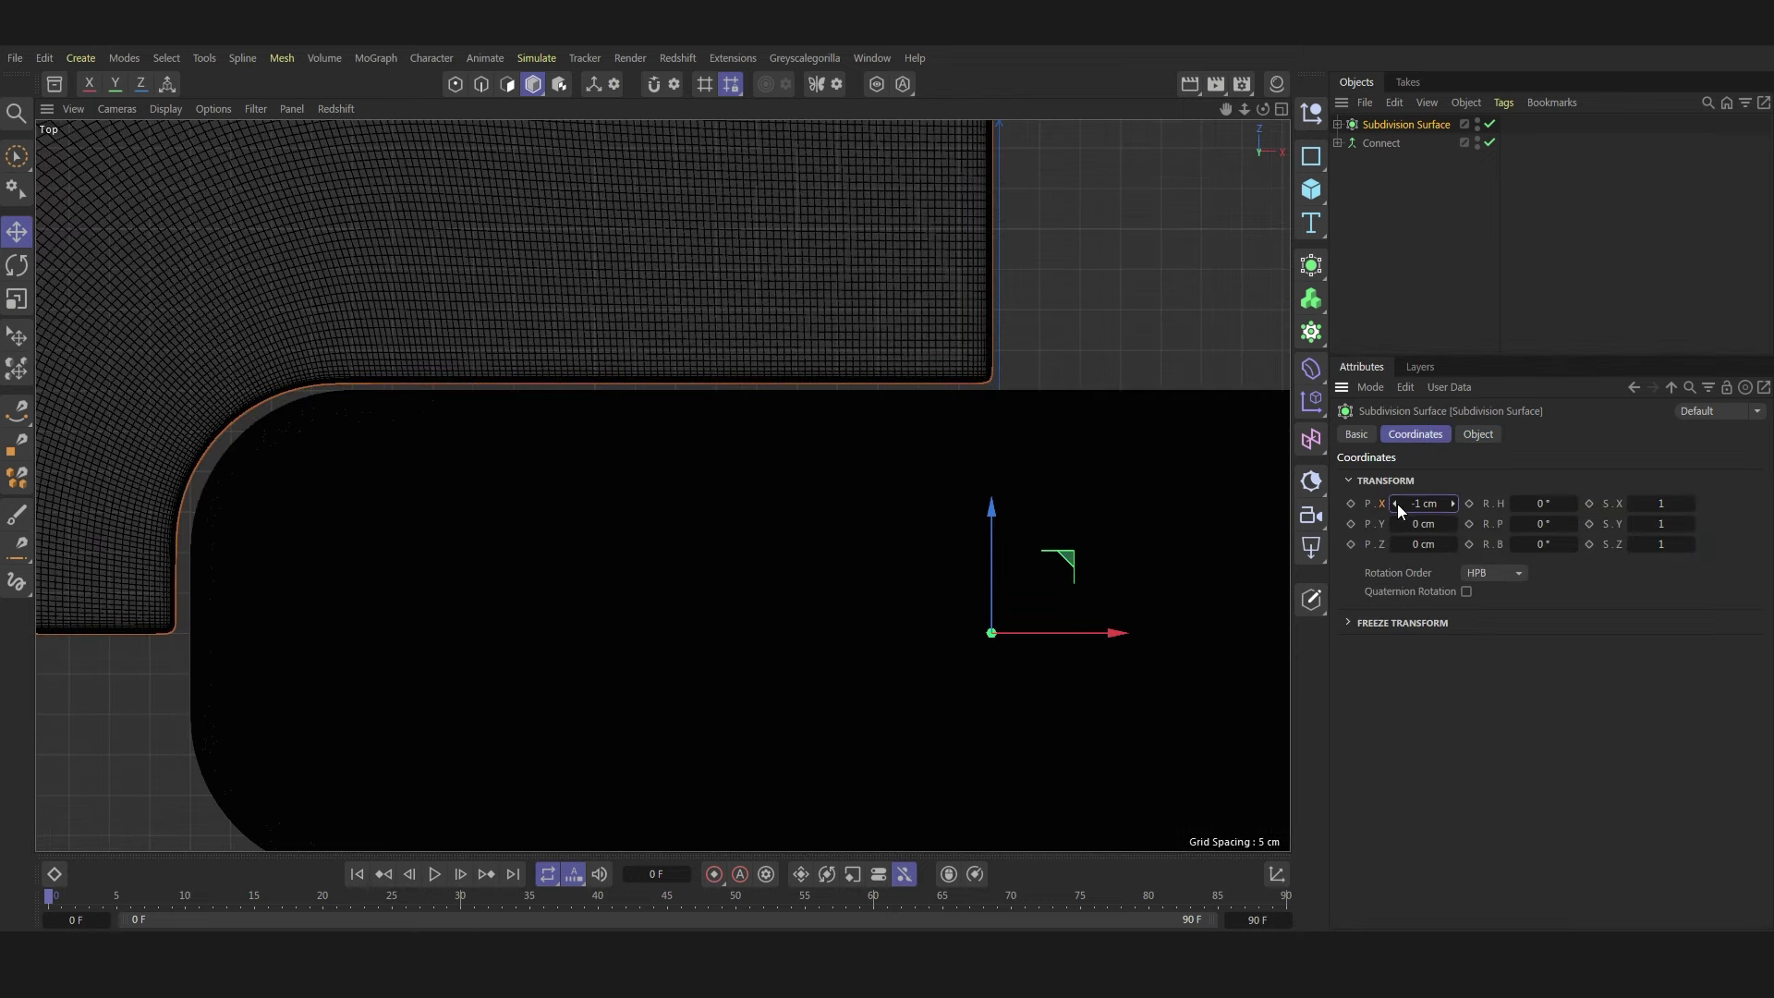
pyautogui.click(1453, 504)
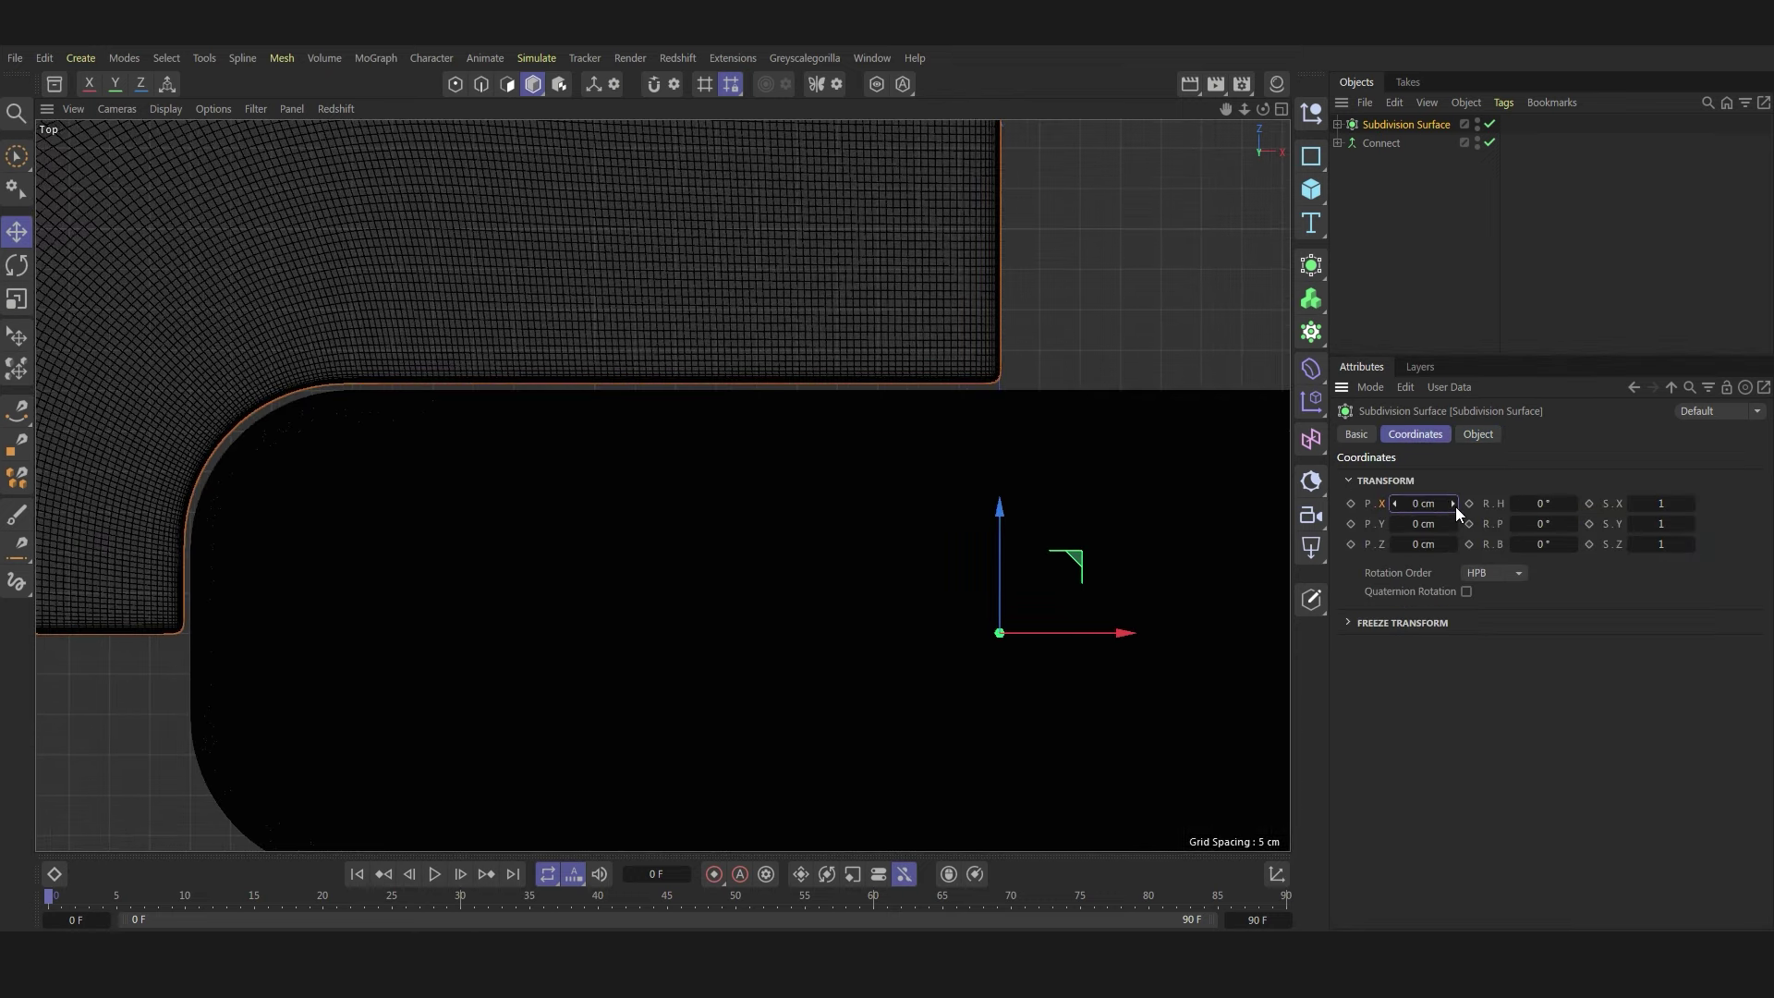
pyautogui.click(1399, 503)
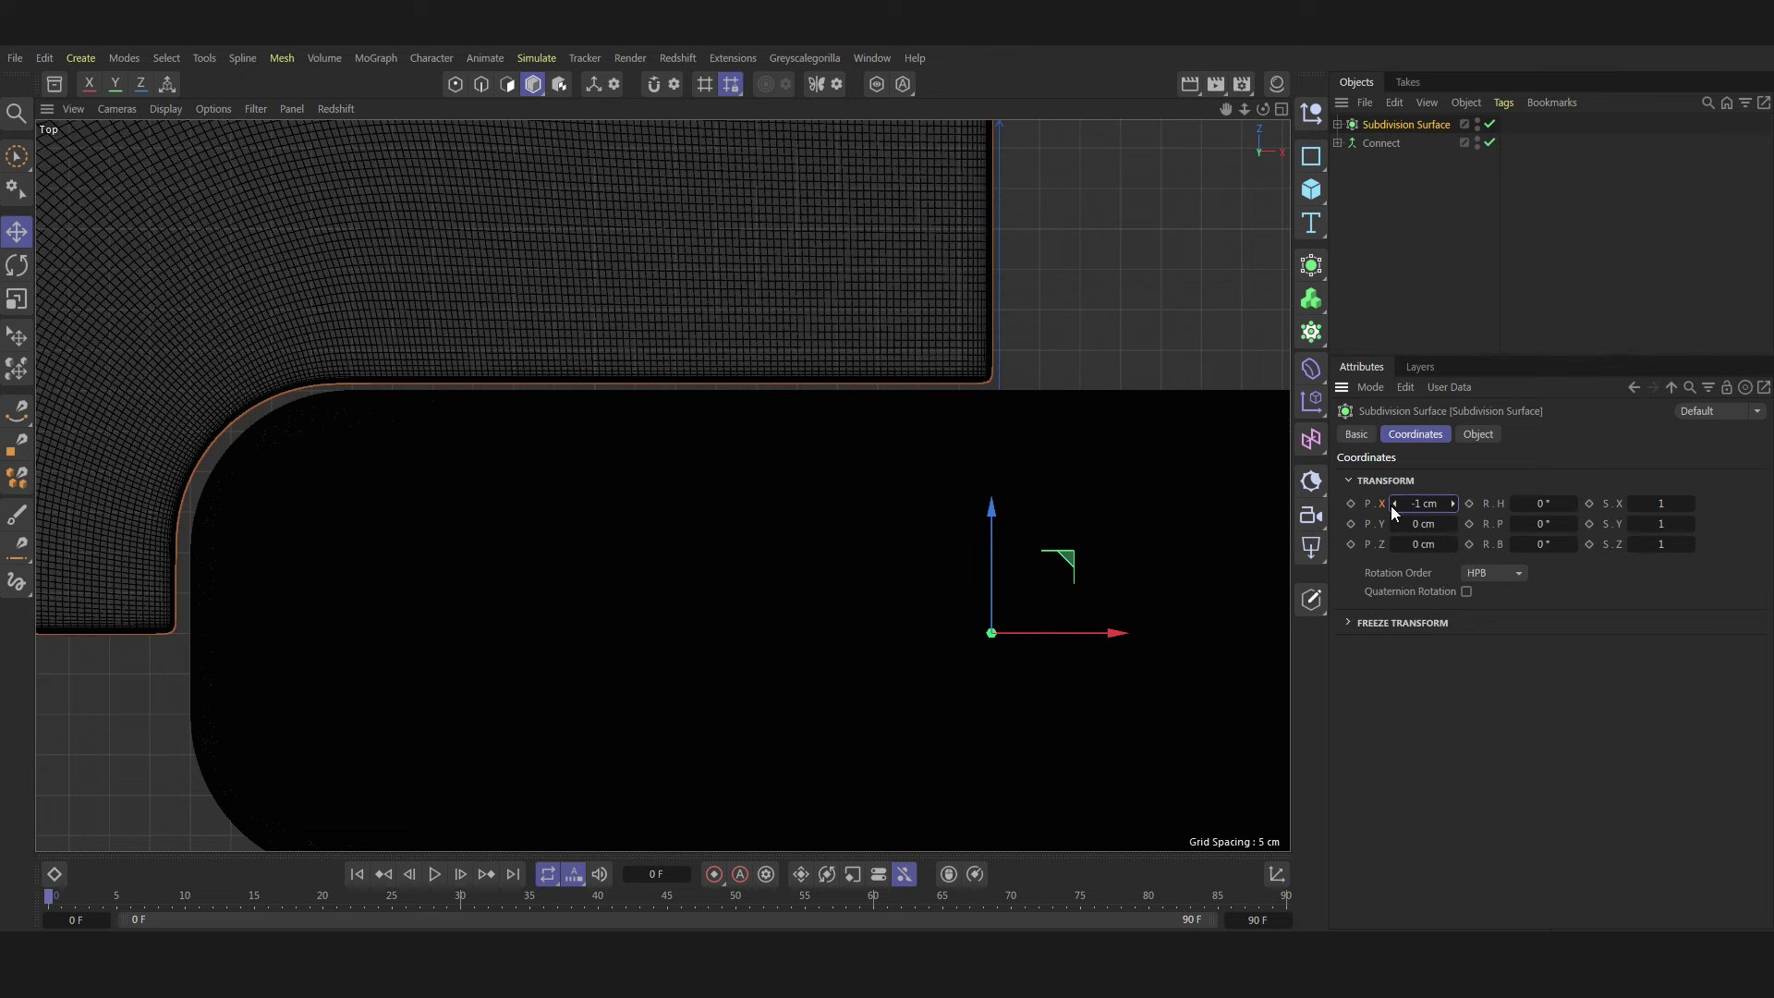
pyautogui.click(1455, 544)
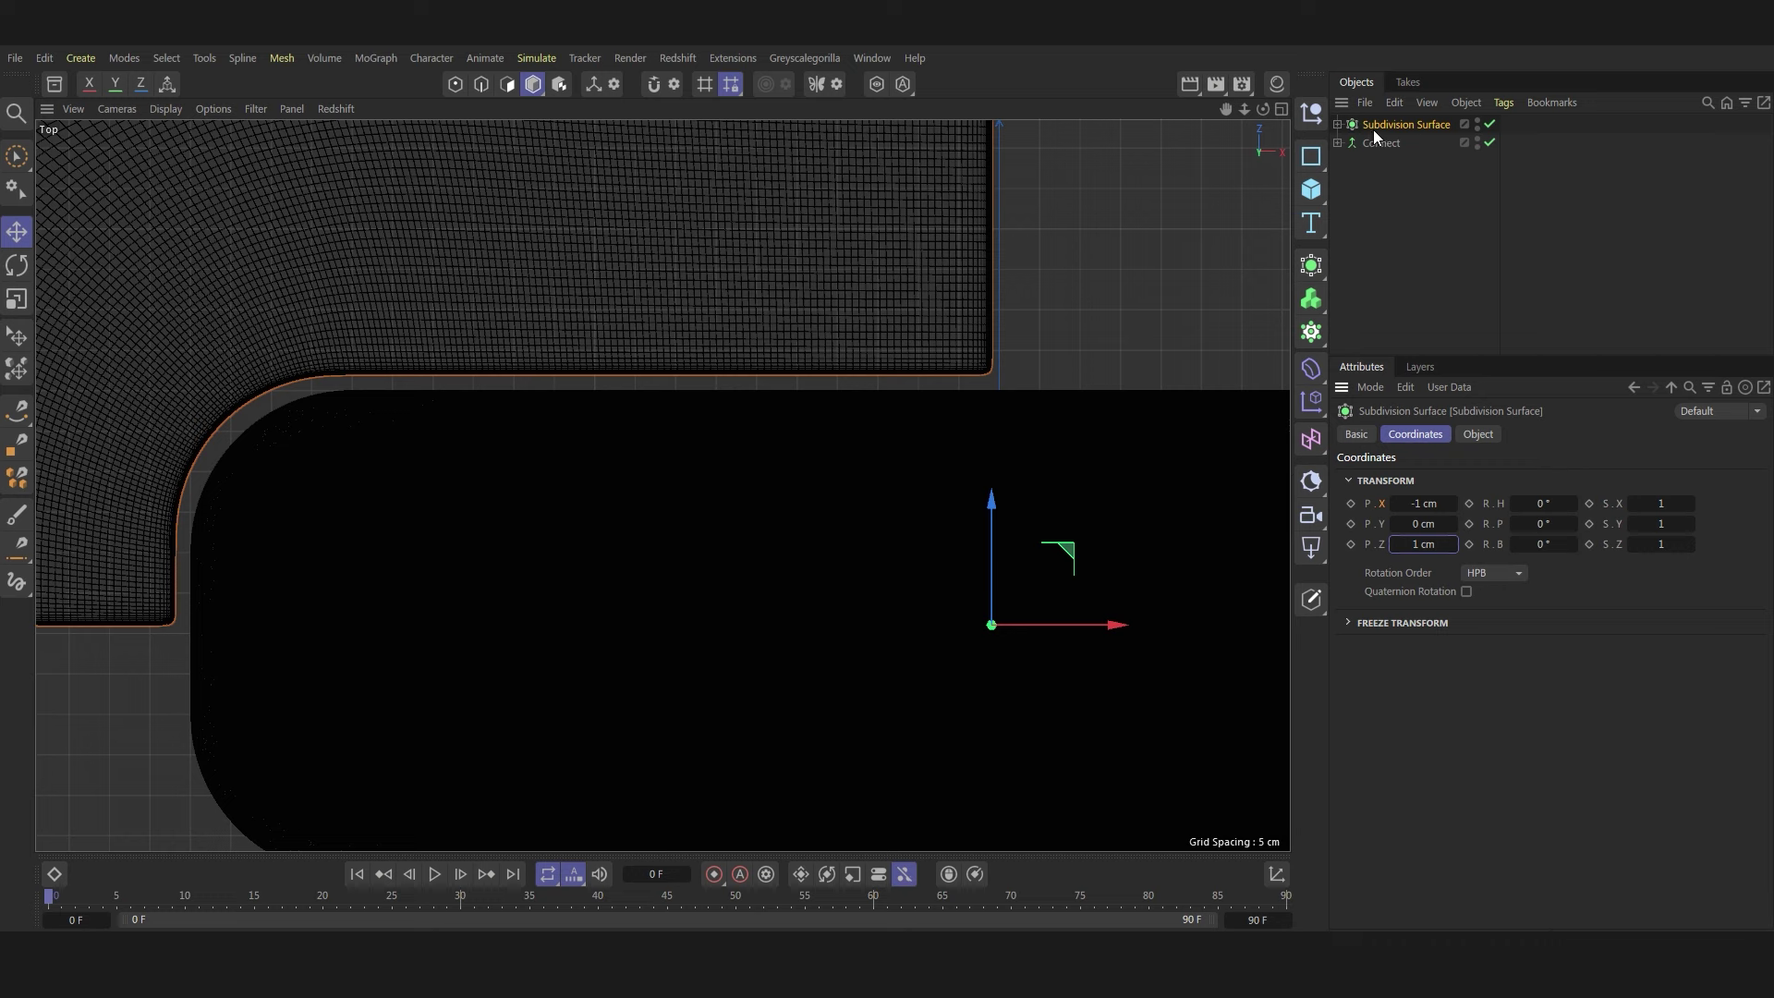
pyautogui.click(1311, 265)
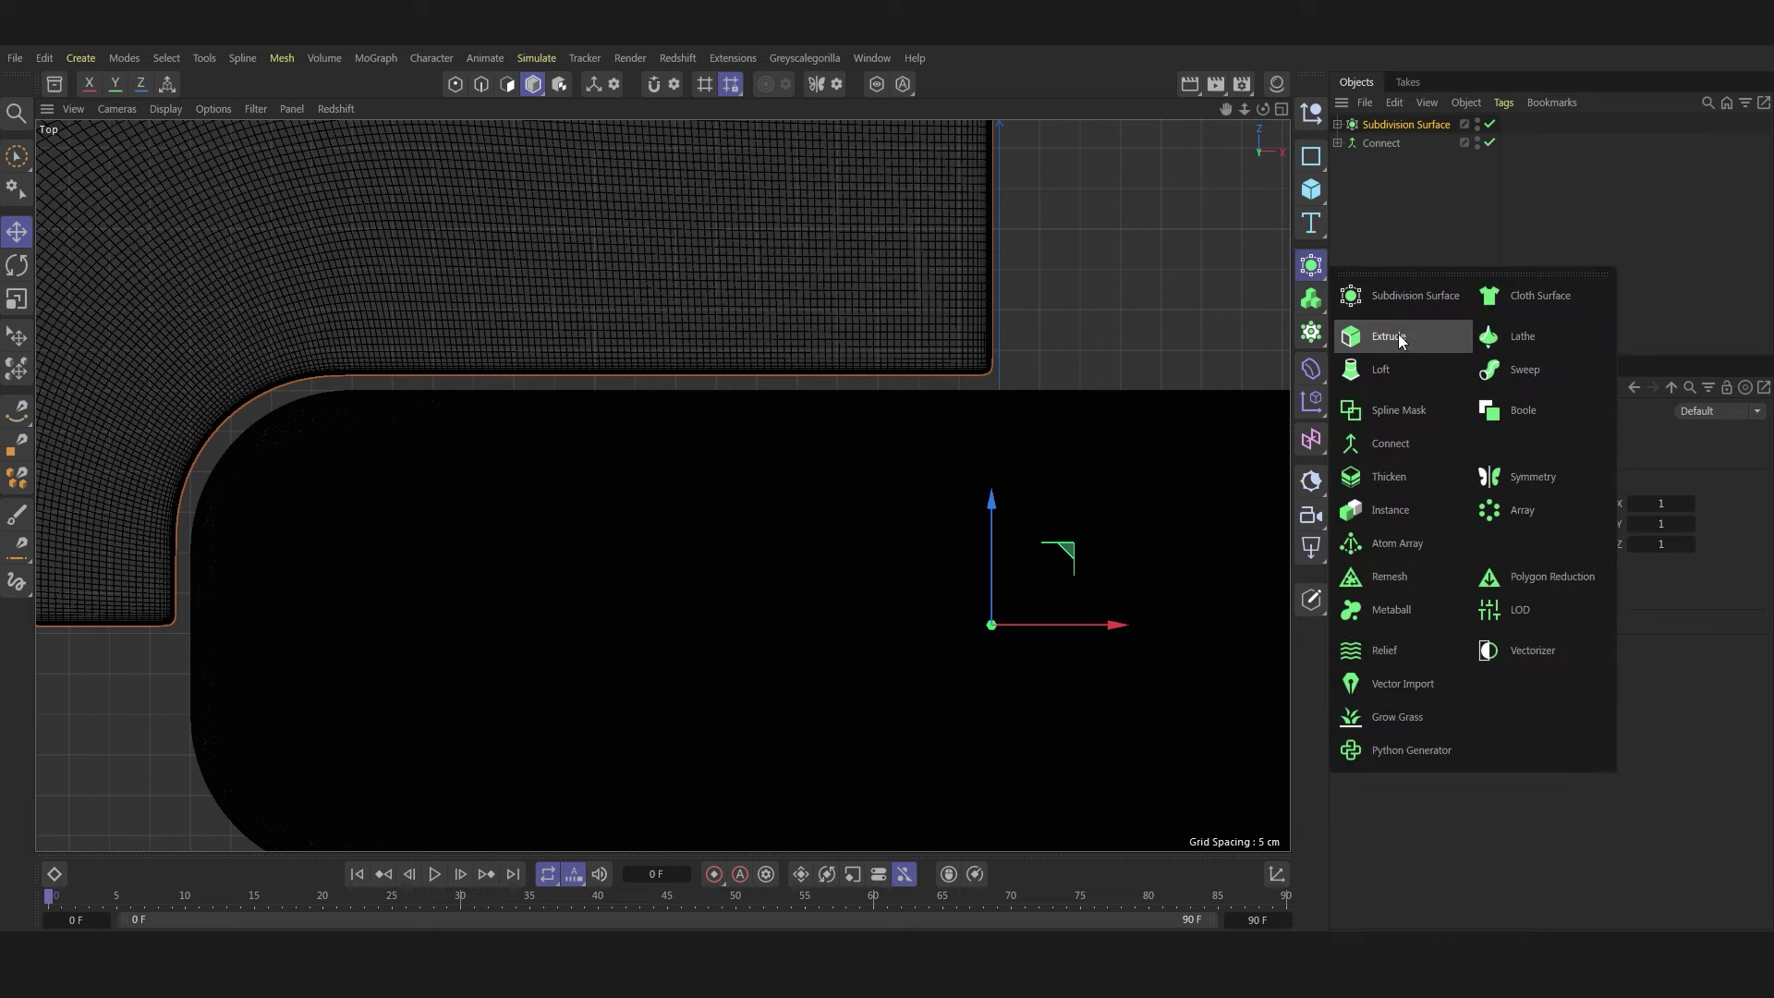
# - Create an instance of the Subdivision Surface and bank it 180°
pyautogui.click(1389, 511)
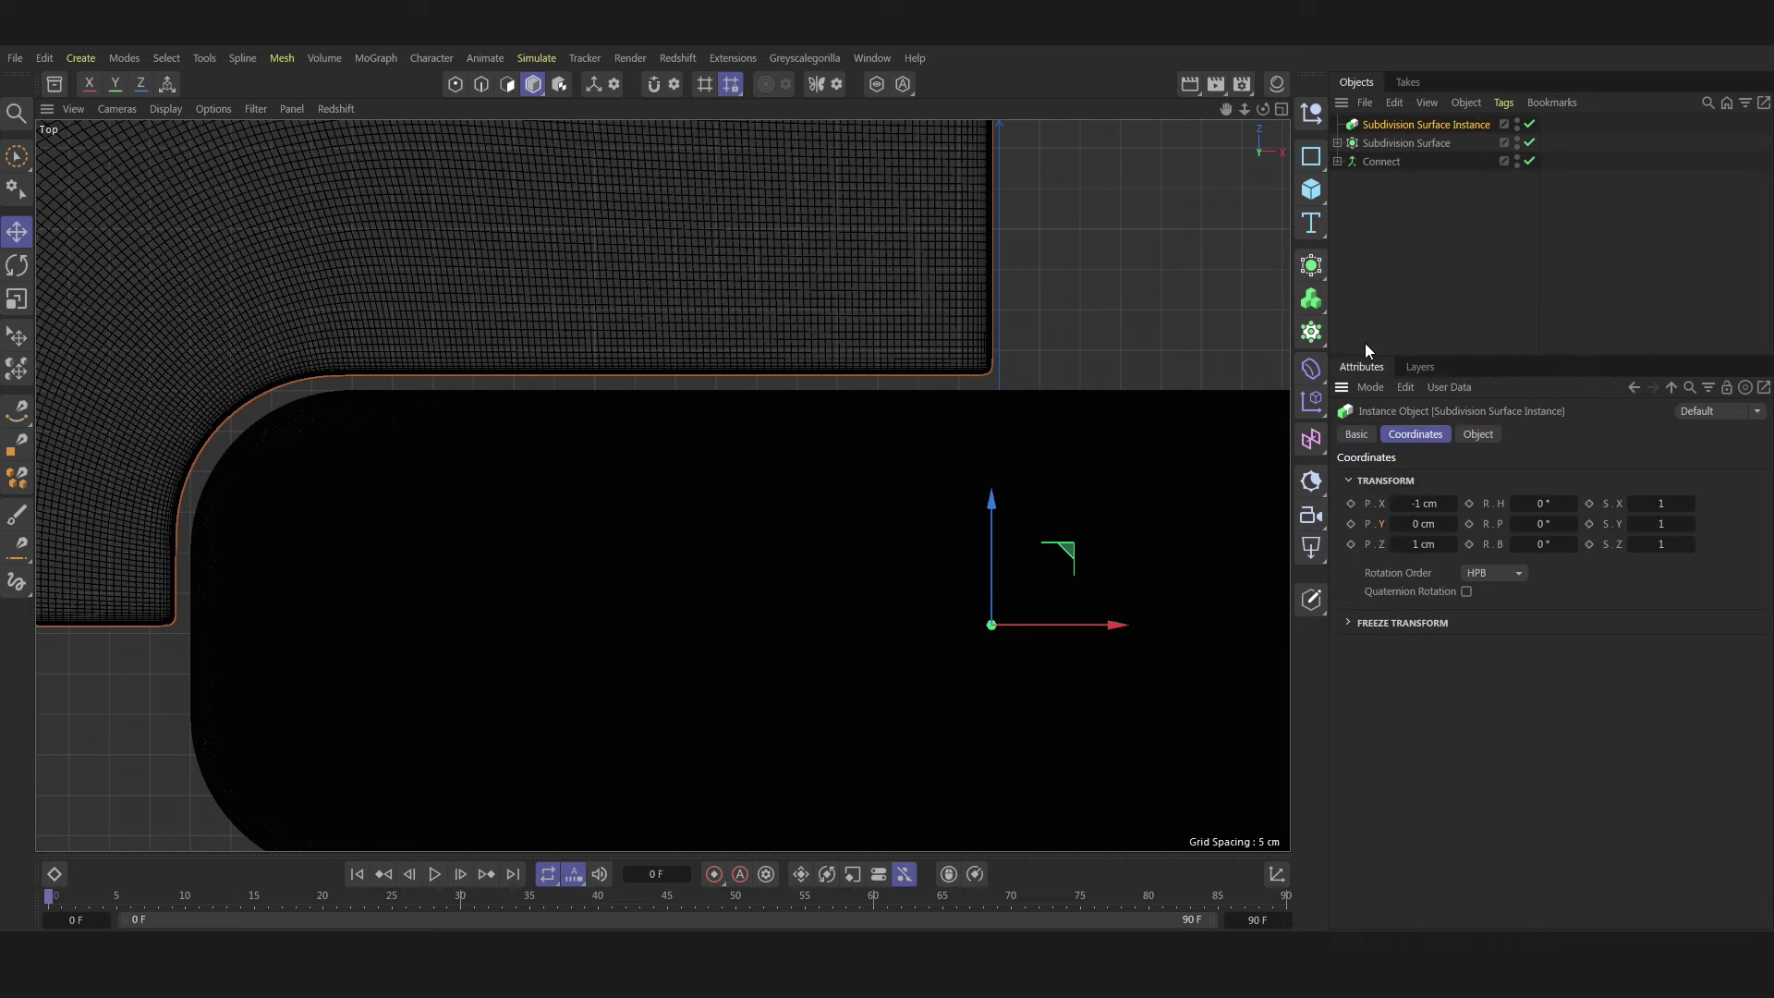
pyautogui.click(1477, 434)
pyautogui.click(1414, 434)
pyautogui.moveTo(1521, 505)
pyautogui.mouseDown()
pyautogui.moveTo(1562, 505)
pyautogui.moveTo(1524, 504)
pyautogui.moveTo(1561, 544)
pyautogui.moveTo(1737, 538)
pyautogui.mouseUp()
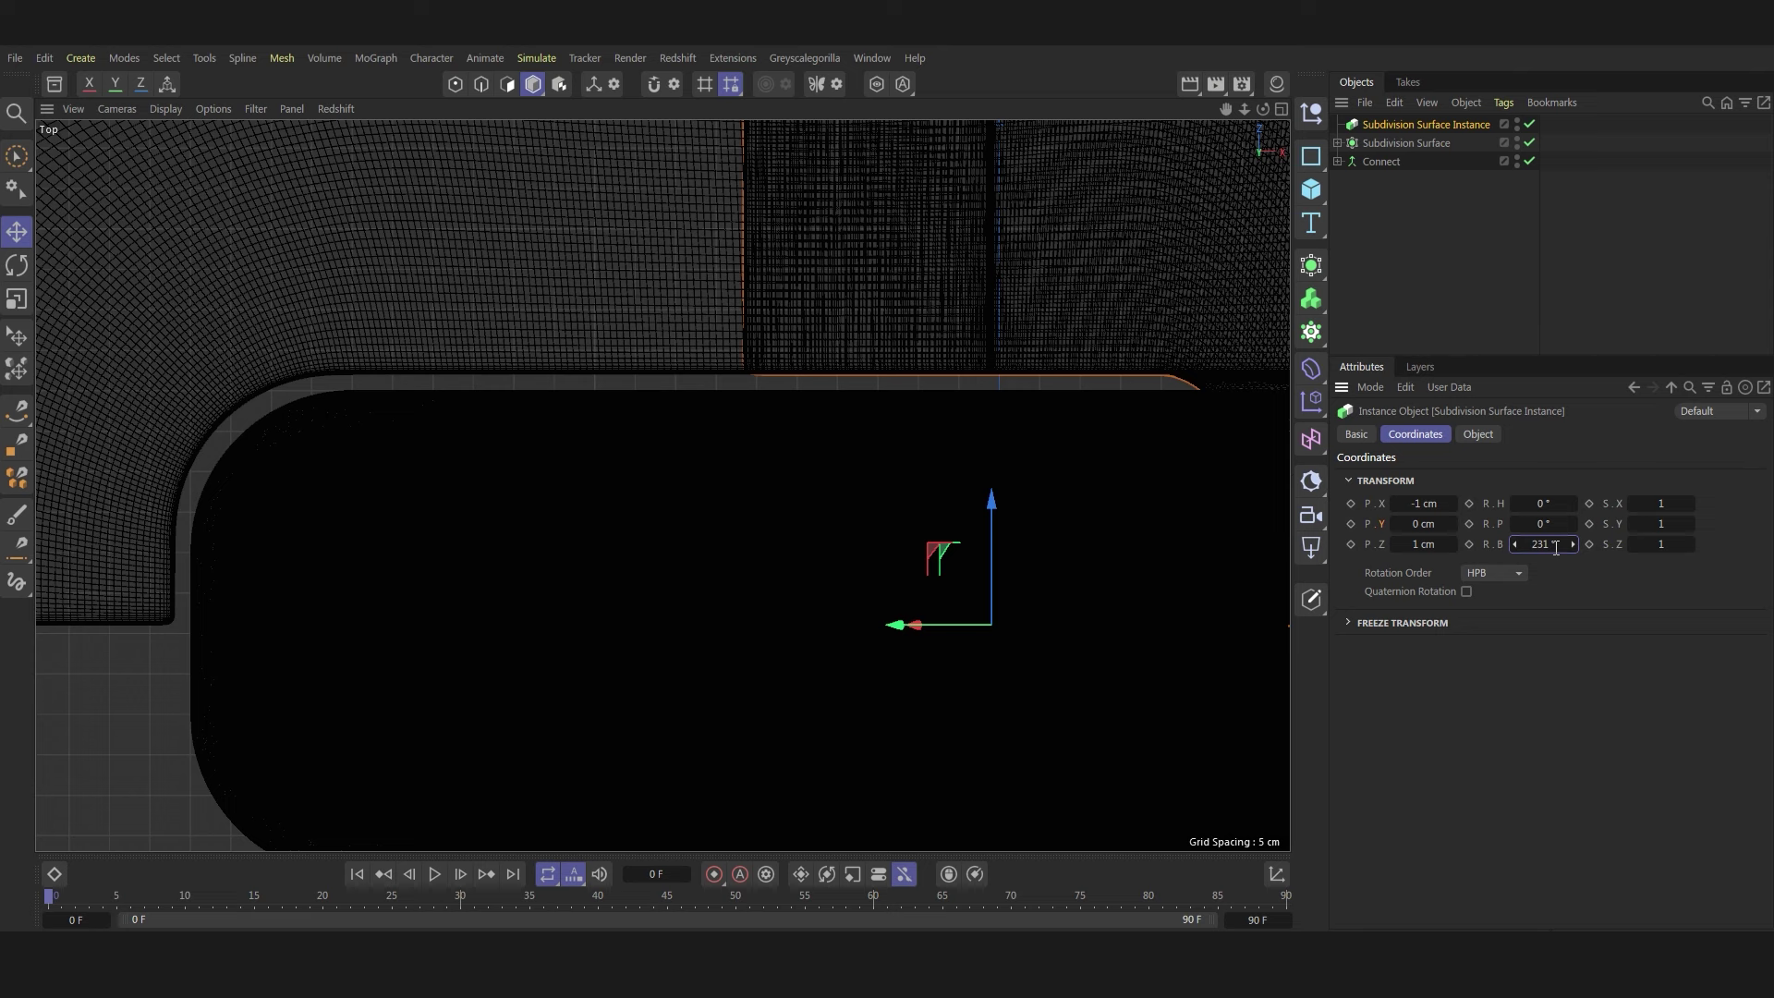
pyautogui.doubleClick(1549, 546)
pyautogui.write('180')
pyautogui.press('Return')
# - Place the instance at X 1 cm, Z 1 cm and also select the Subdivision Surface
pyautogui.click(1452, 545)
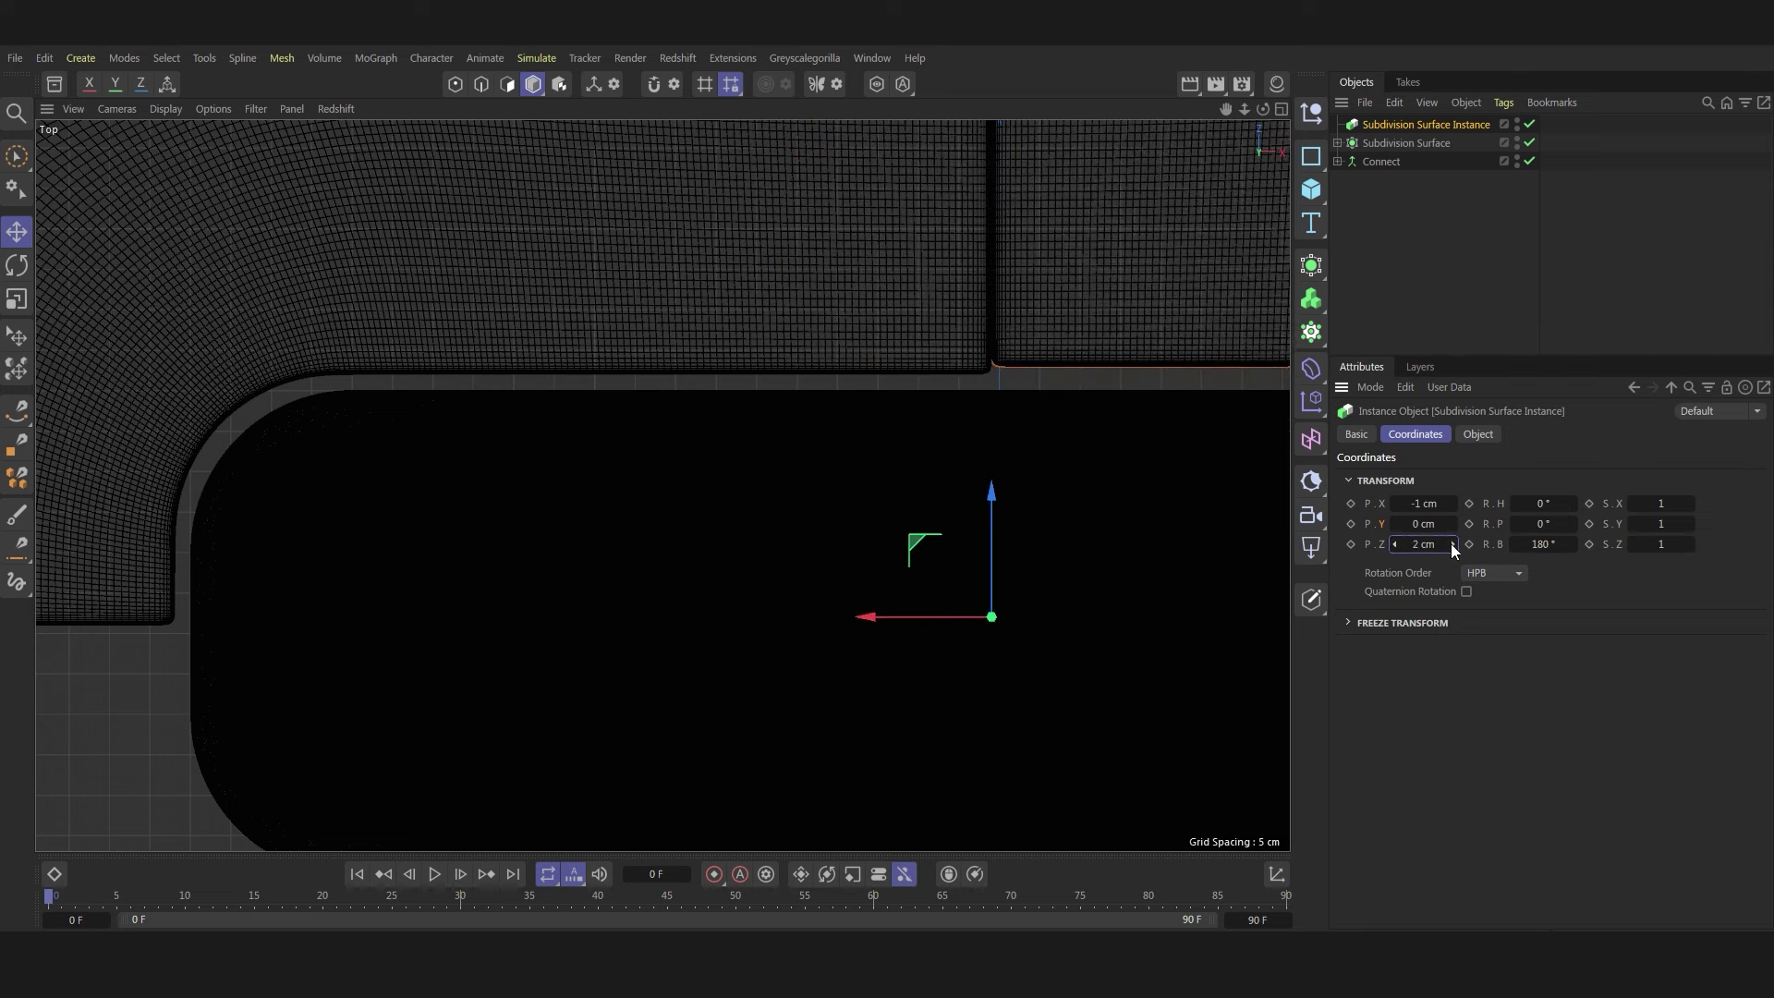
pyautogui.click(1397, 544)
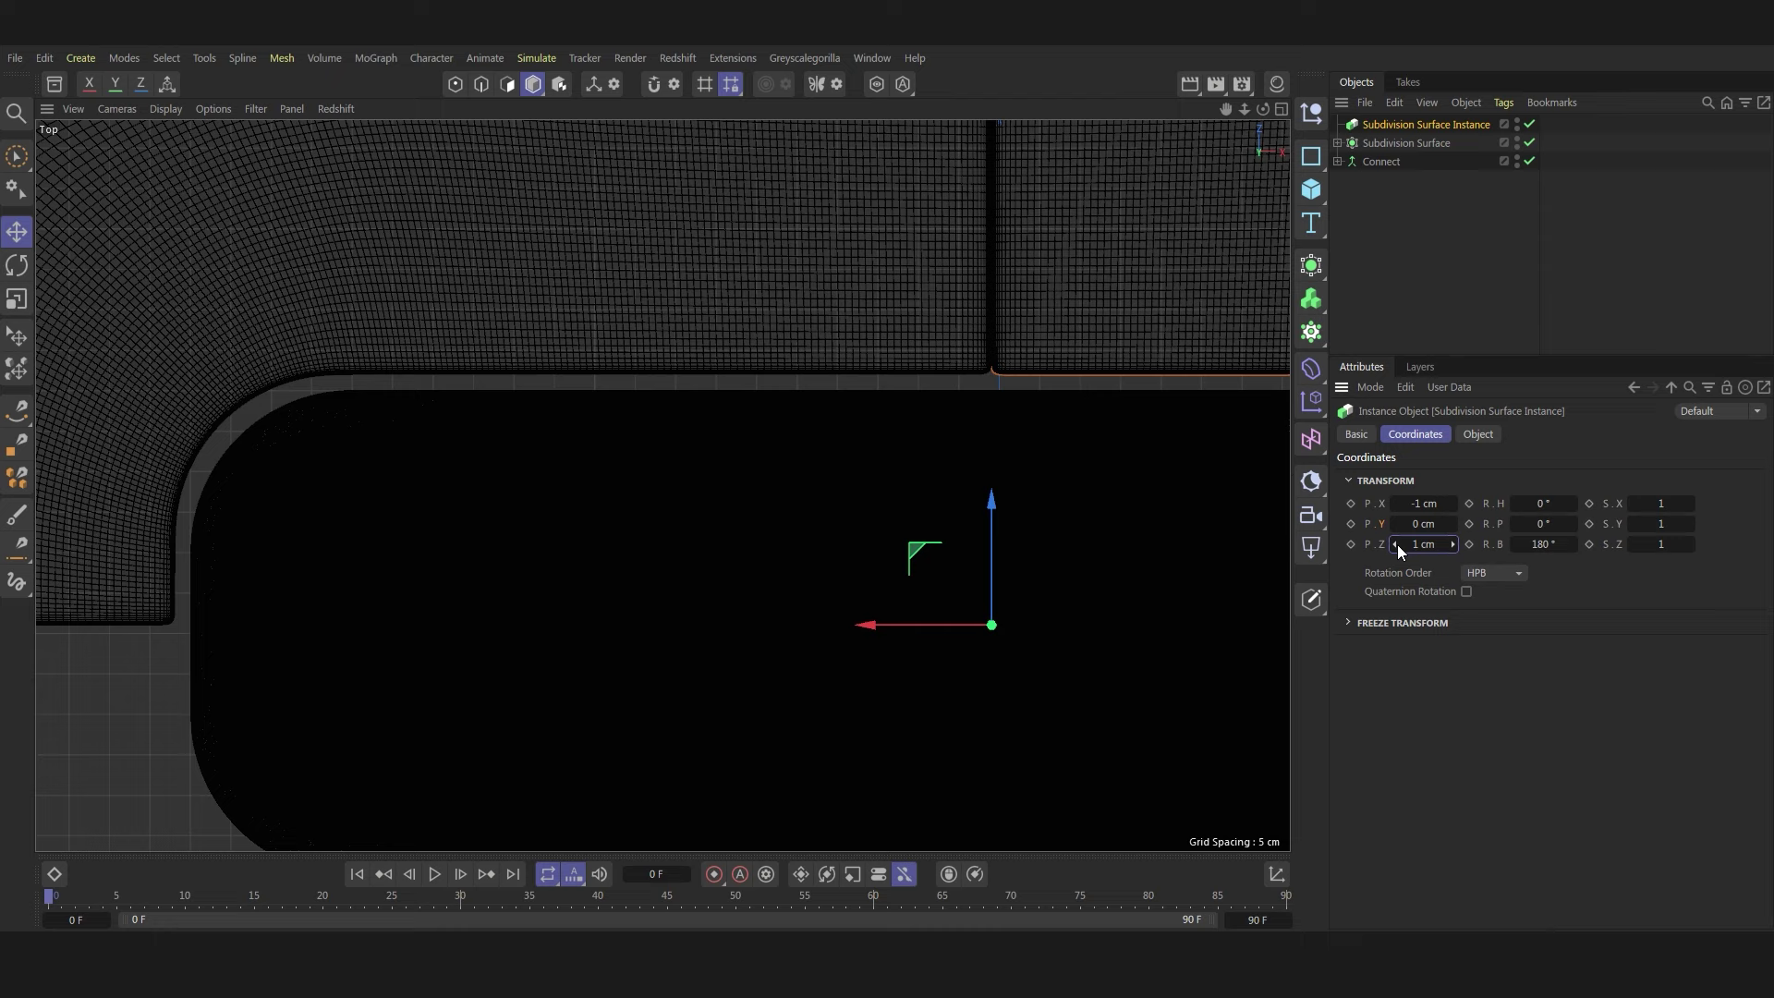
pyautogui.click(1455, 503)
pyautogui.scroll(-2, 579, 431)
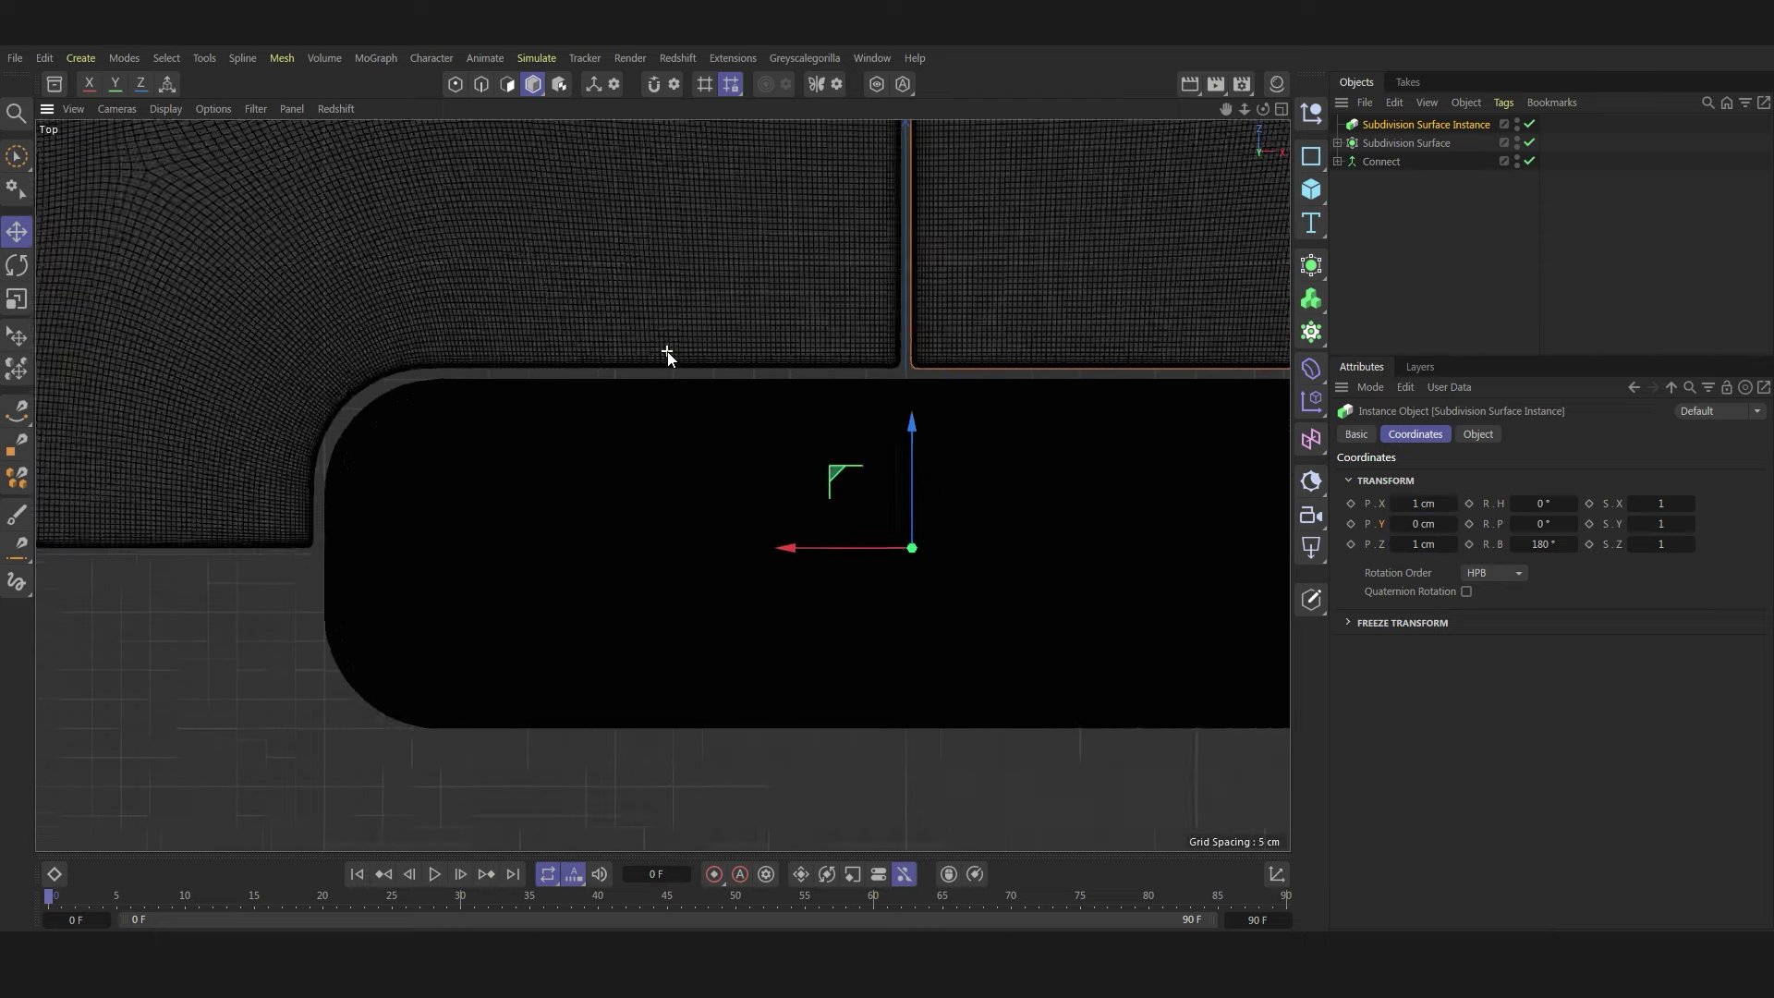
pyautogui.scroll(-3, 665, 356)
pyautogui.scroll(-2, 660, 364)
pyautogui.scroll(3, 668, 408)
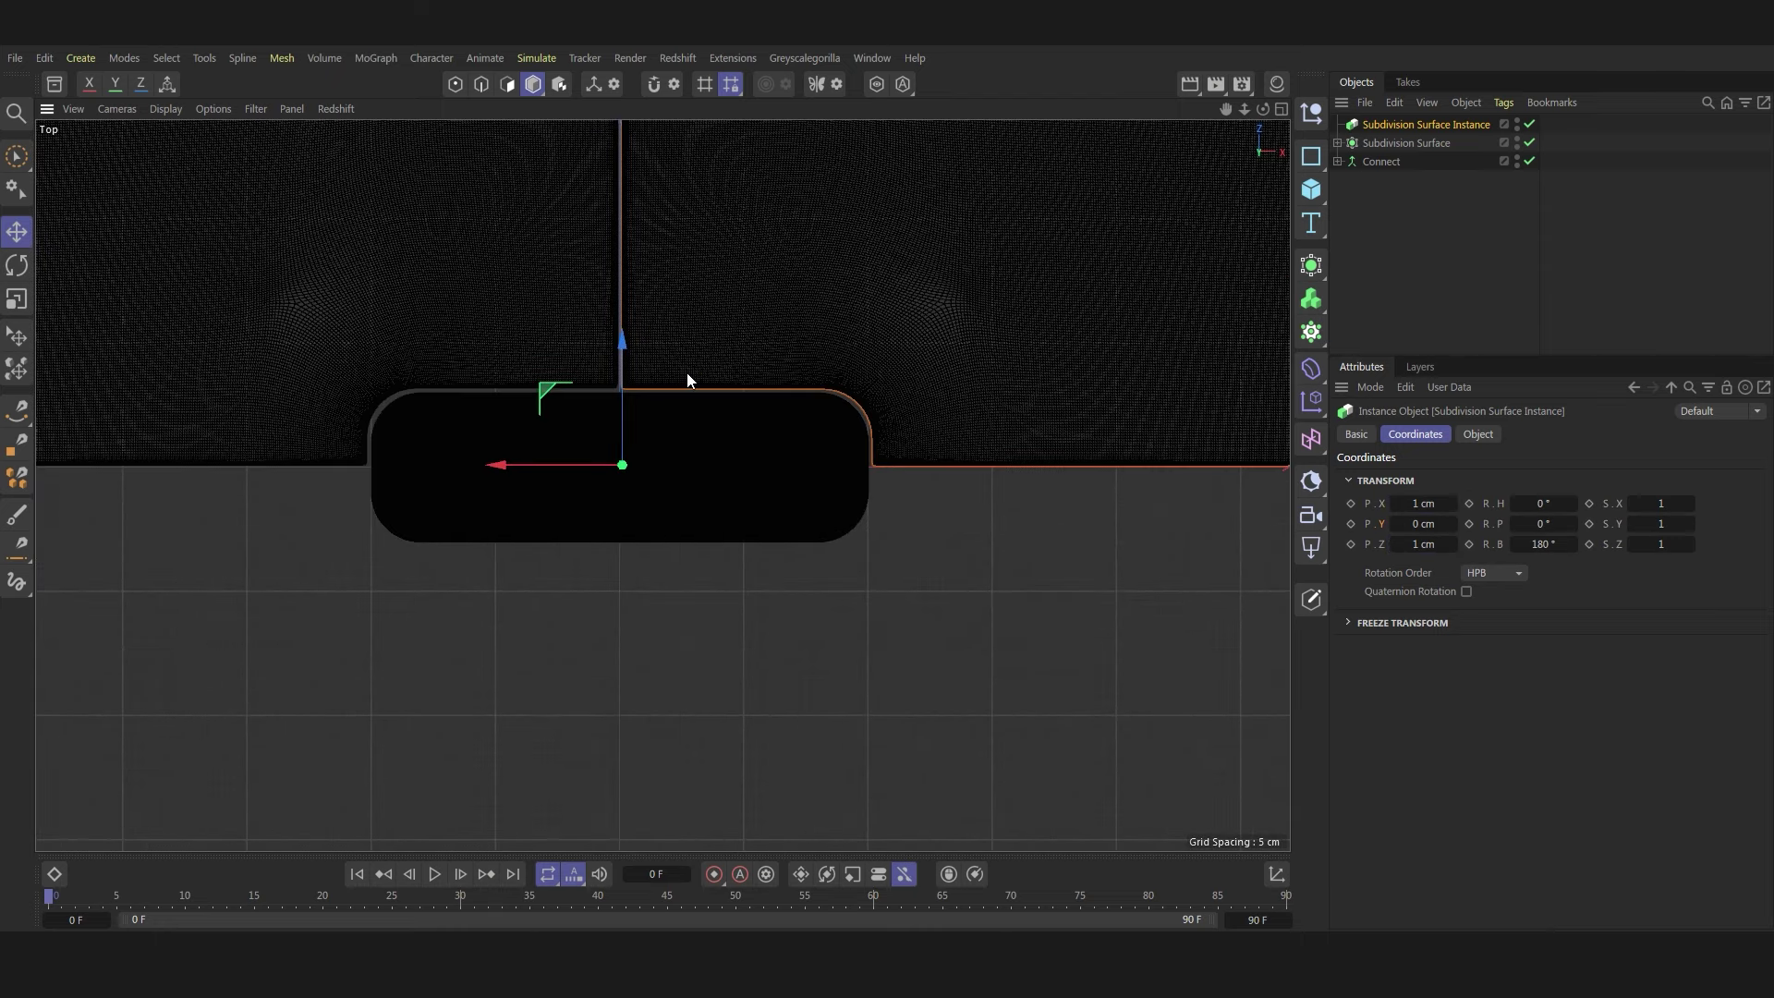
pyautogui.keyDown('ctrl'); pyautogui.click(1436, 142); pyautogui.keyUp('ctrl')
# - Group both objects under a Null and create a Null Instance of it
pyautogui.hotkey('alt', 'g')
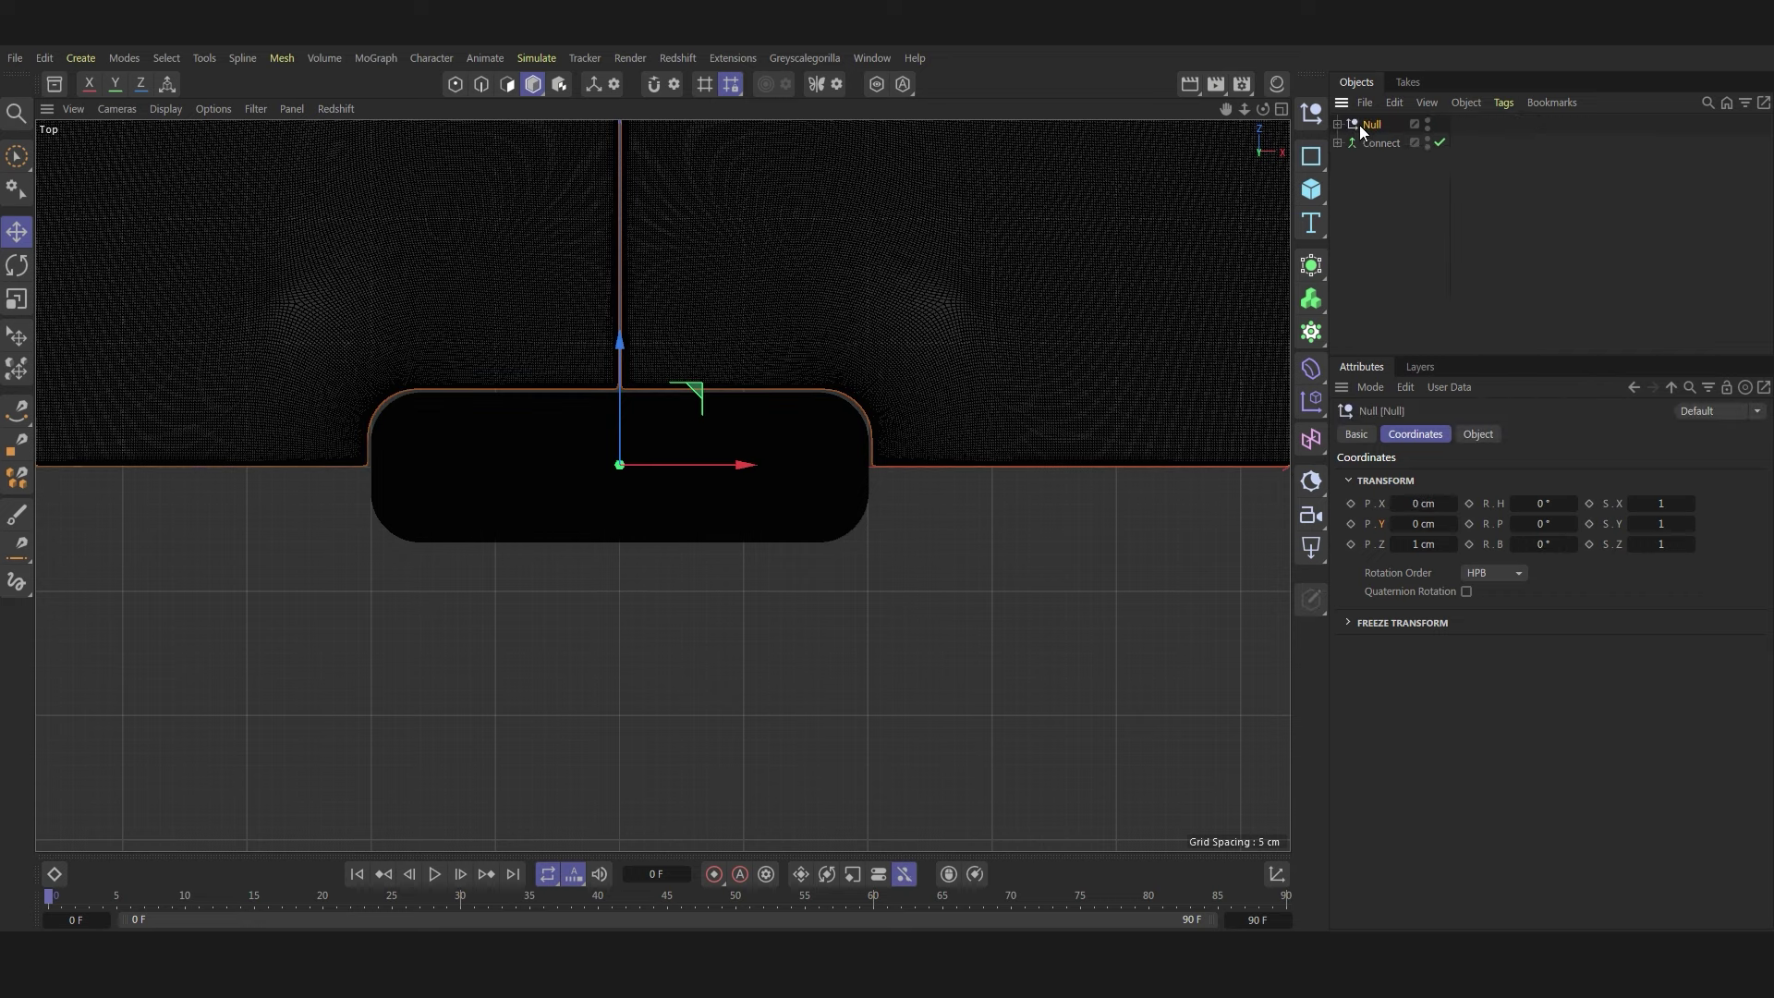
pyautogui.click(1338, 124)
pyautogui.click(1313, 268)
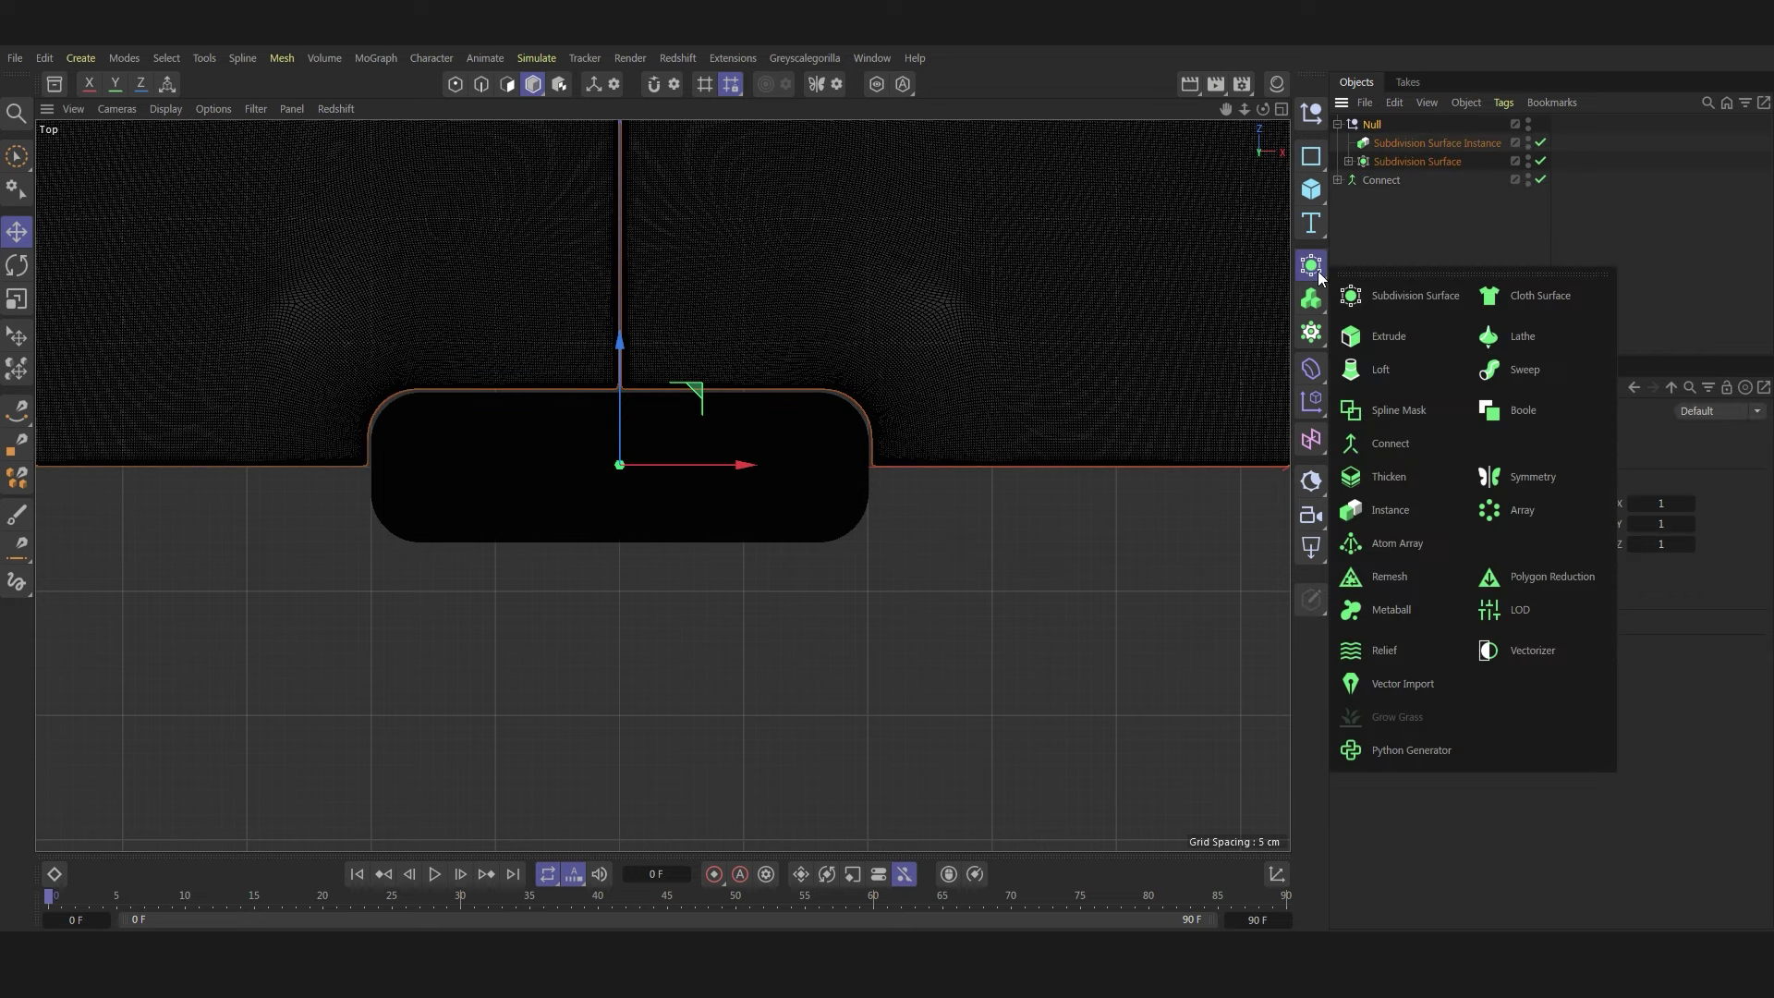
pyautogui.click(1410, 514)
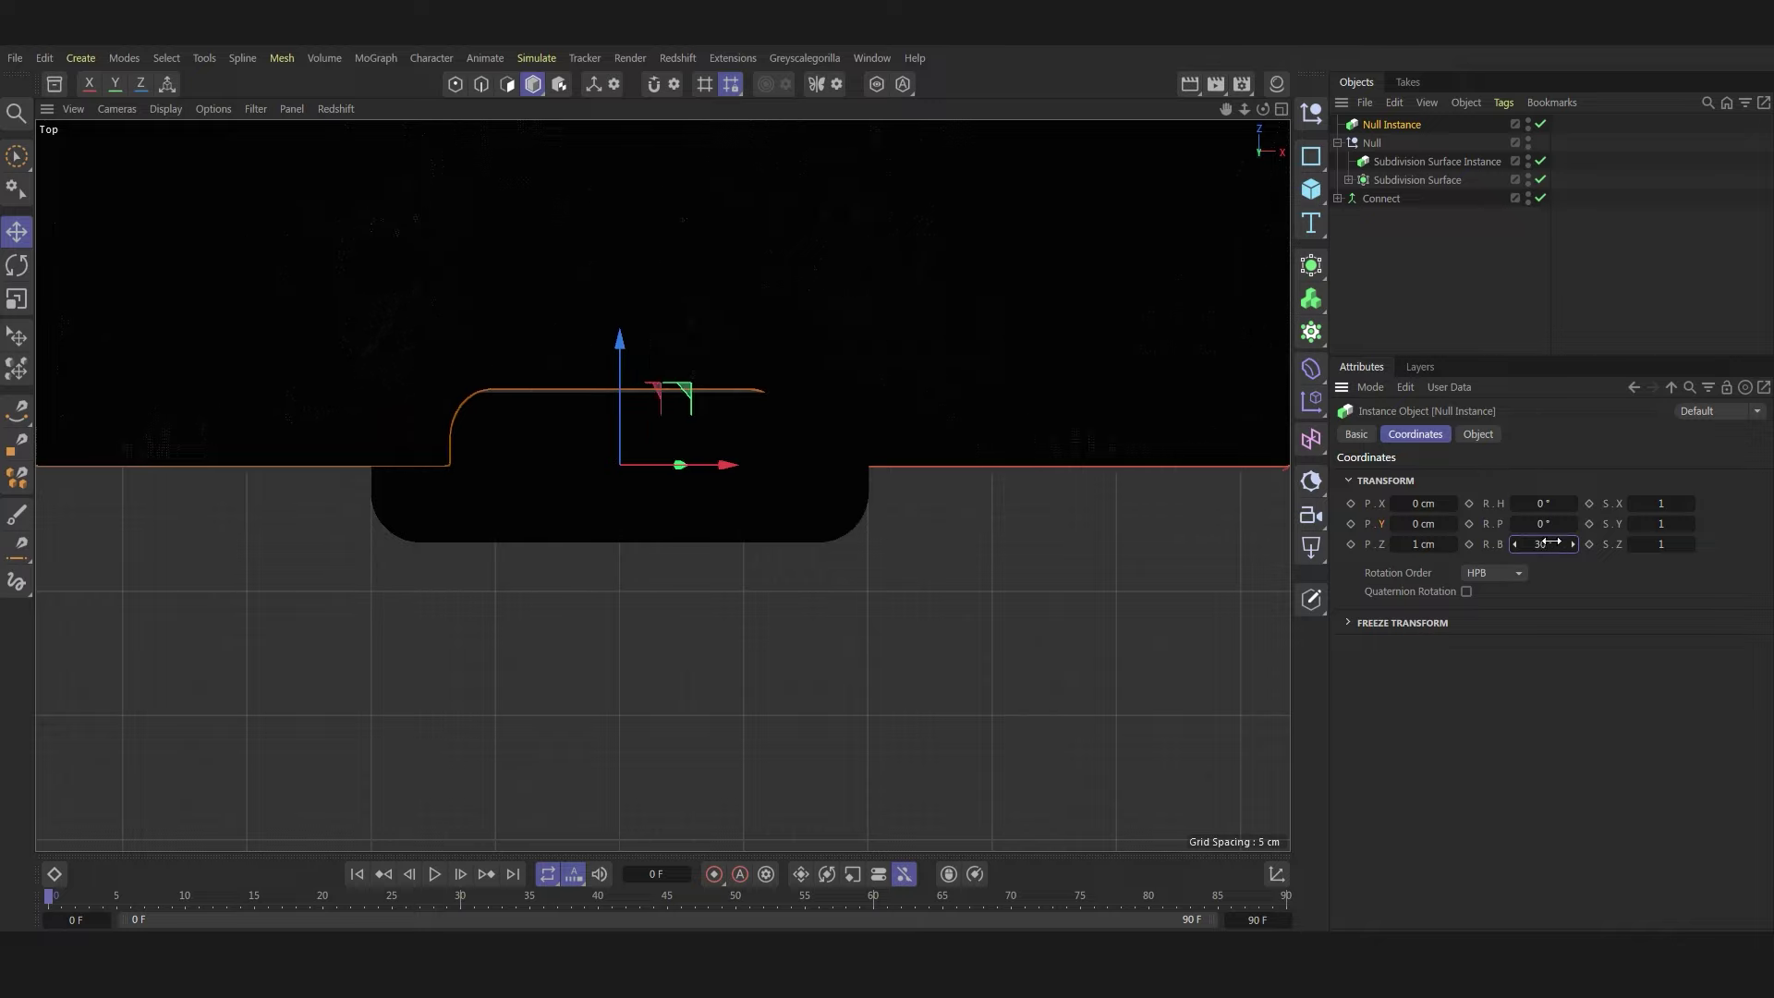
# - Pitch the Null Instance 180° with Z at 0 cm and maximise the Perspective view
pyautogui.moveTo(1544, 502); pyautogui.dragTo(818, 482)
pyautogui.scroll(3, 818, 482)
pyautogui.scroll(5, 835, 472)
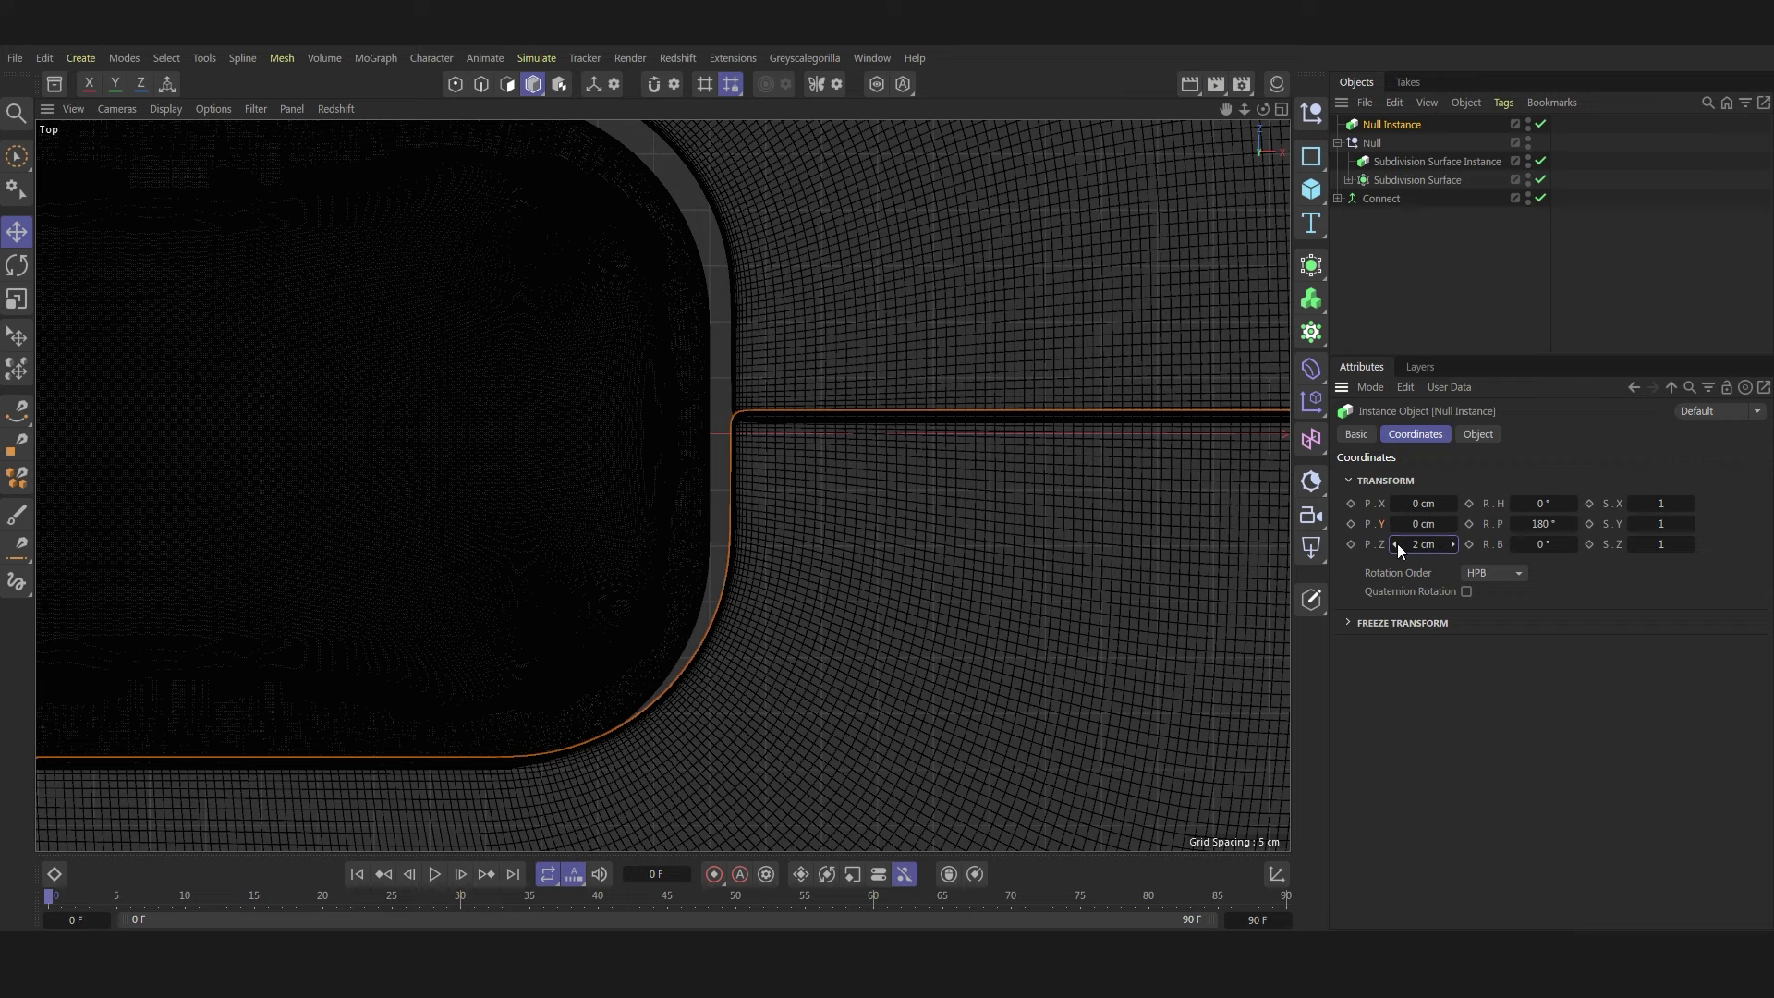
pyautogui.moveTo(1398, 543); pyautogui.dragTo(1386, 535)
pyautogui.click(1280, 108)
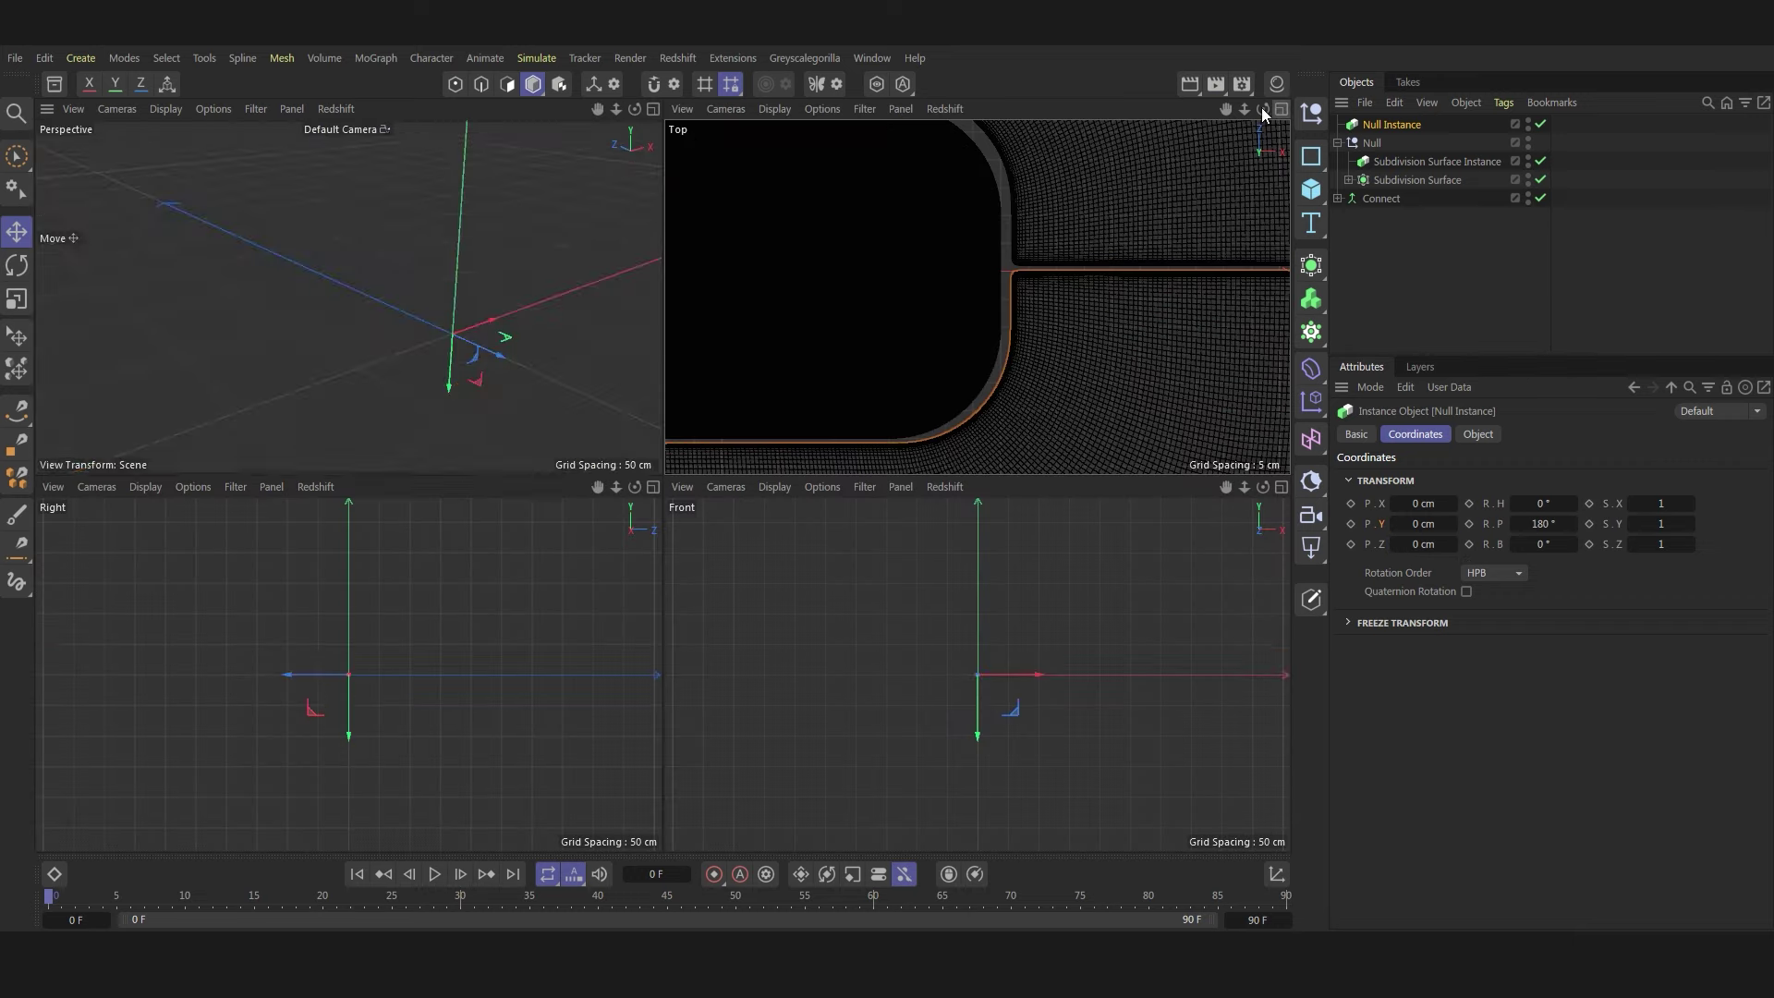
pyautogui.click(652, 108)
pyautogui.moveTo(562, 364)
pyautogui.keyDown('alt'); pyautogui.mouseDown()
pyautogui.moveTo(582, 414)
pyautogui.moveTo(640, 415)
pyautogui.mouseUp(); pyautogui.keyUp('alt')
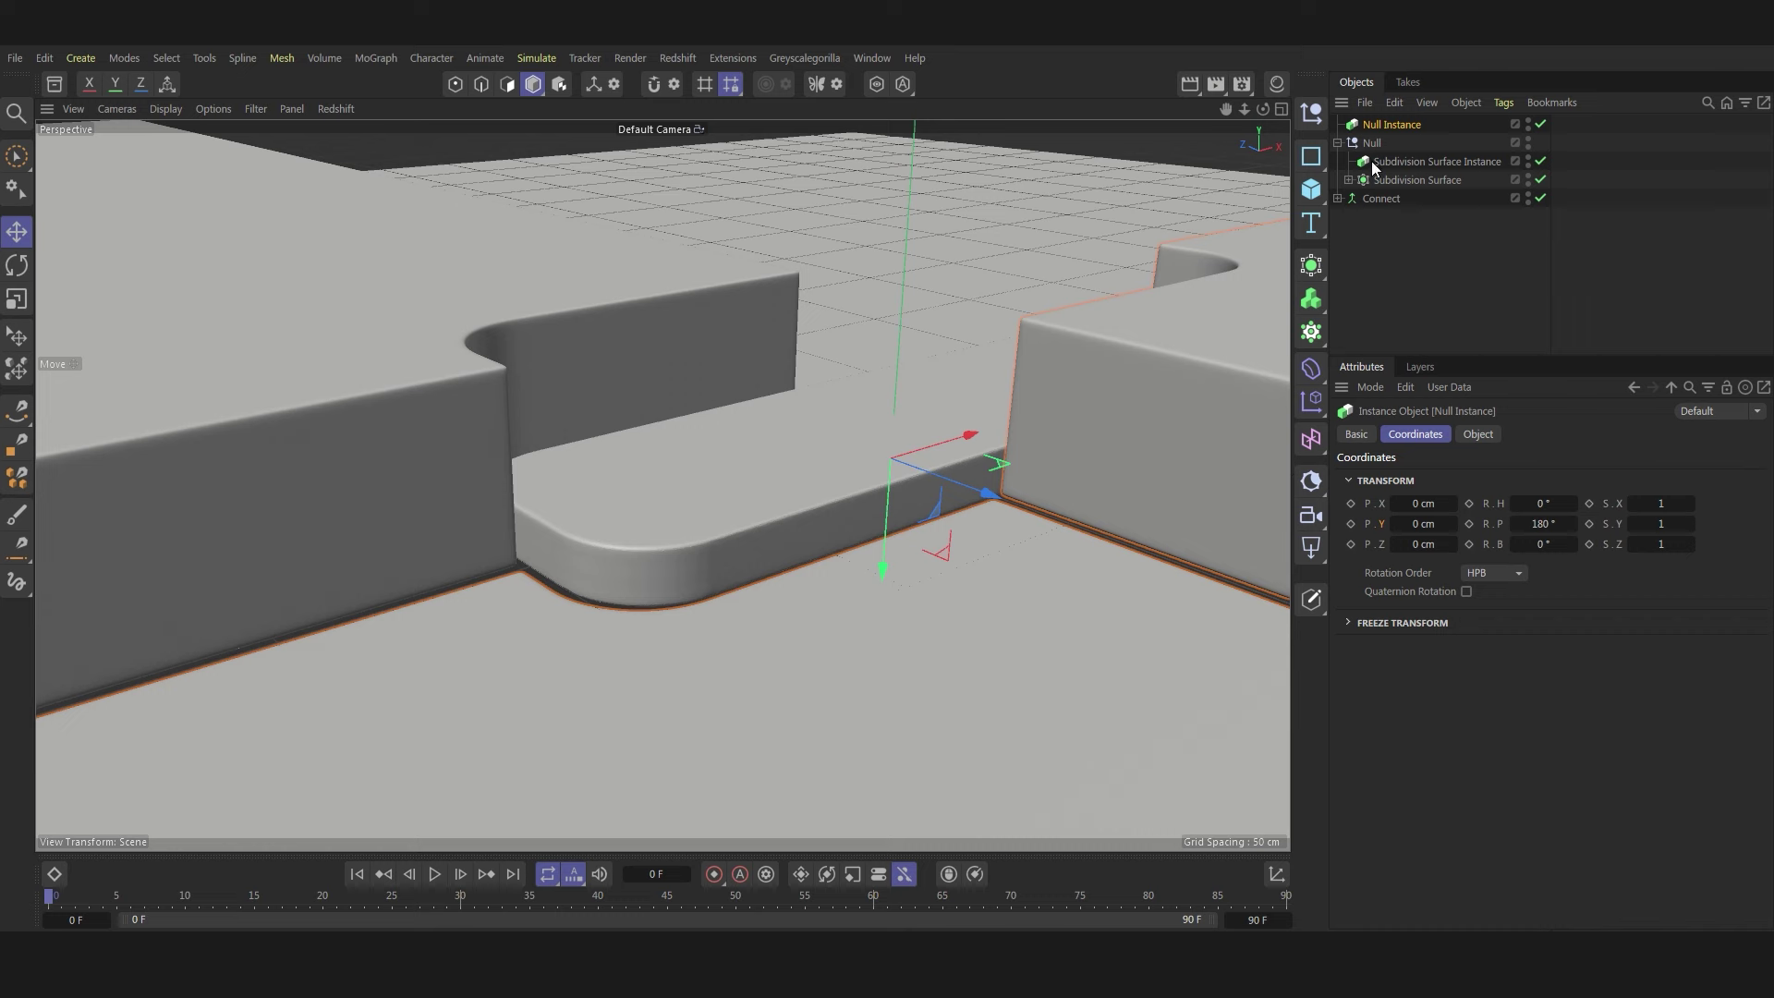
# - Disable the Null Instance and lower the Subdivision Surface to Y -30 cm
pyautogui.click(1349, 179)
pyautogui.click(1540, 124)
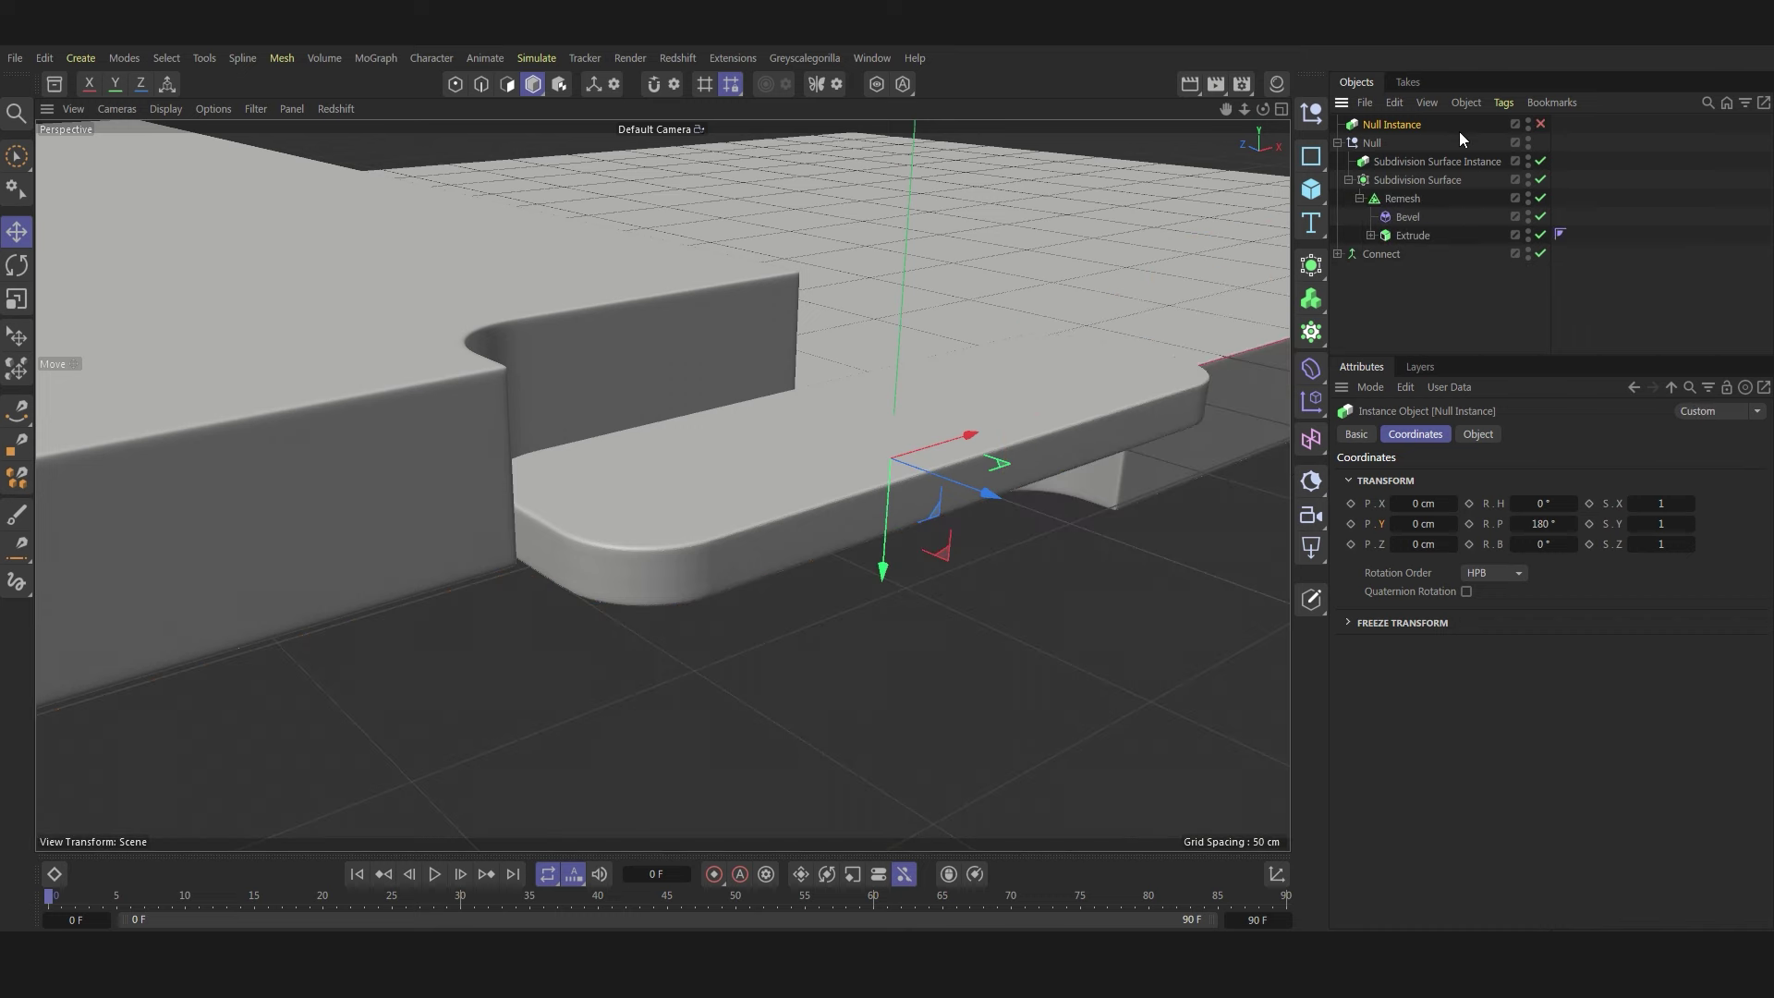
pyautogui.click(1416, 180)
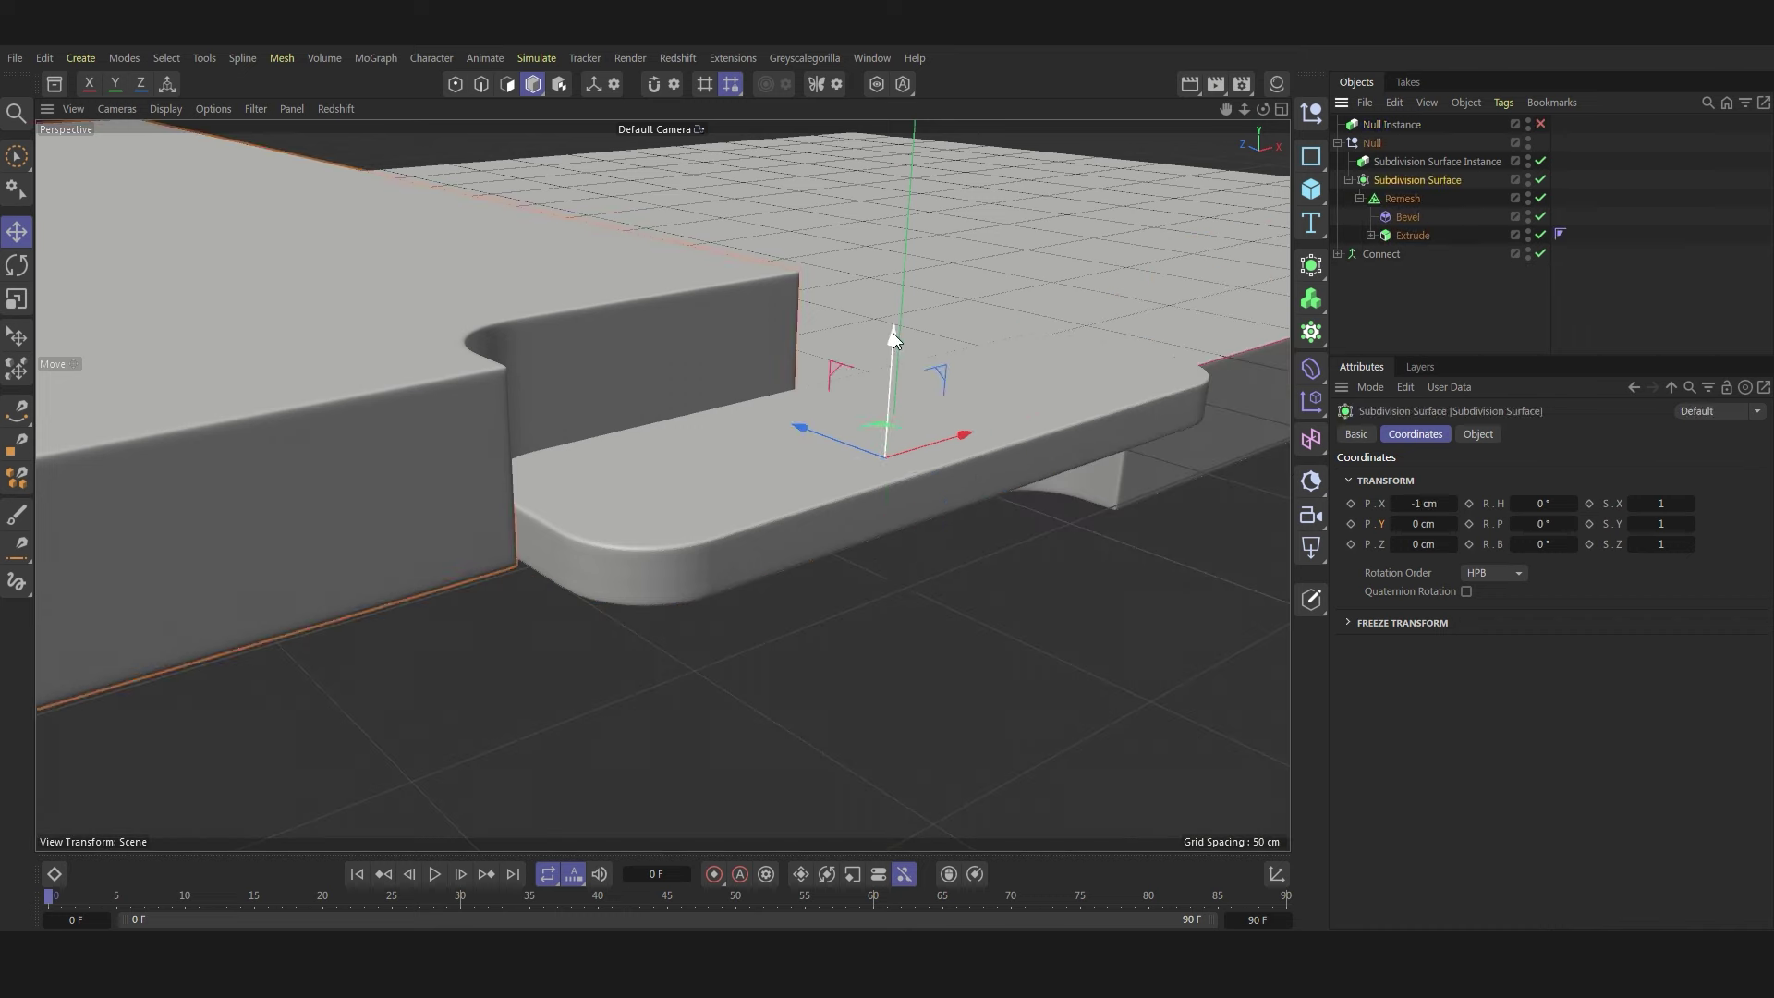
pyautogui.doubleClick(1423, 524)
pyautogui.write('-37')
pyautogui.press('Return')
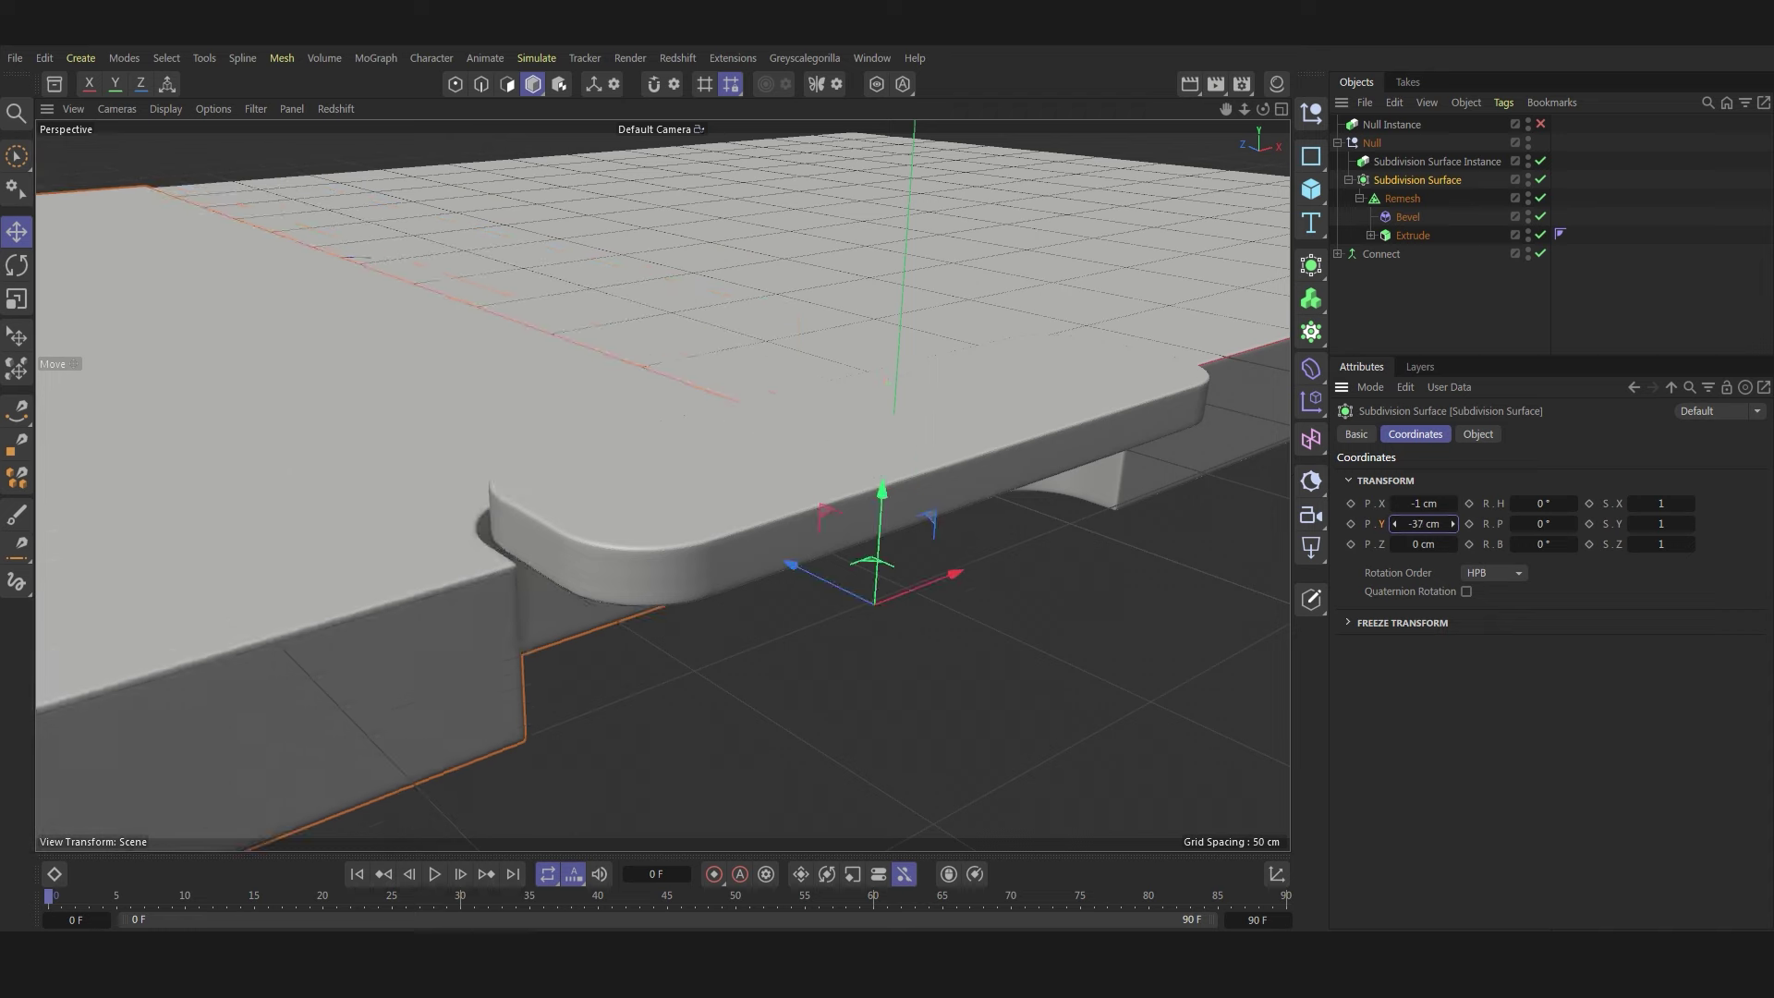
pyautogui.doubleClick(1423, 524)
pyautogui.write('-')
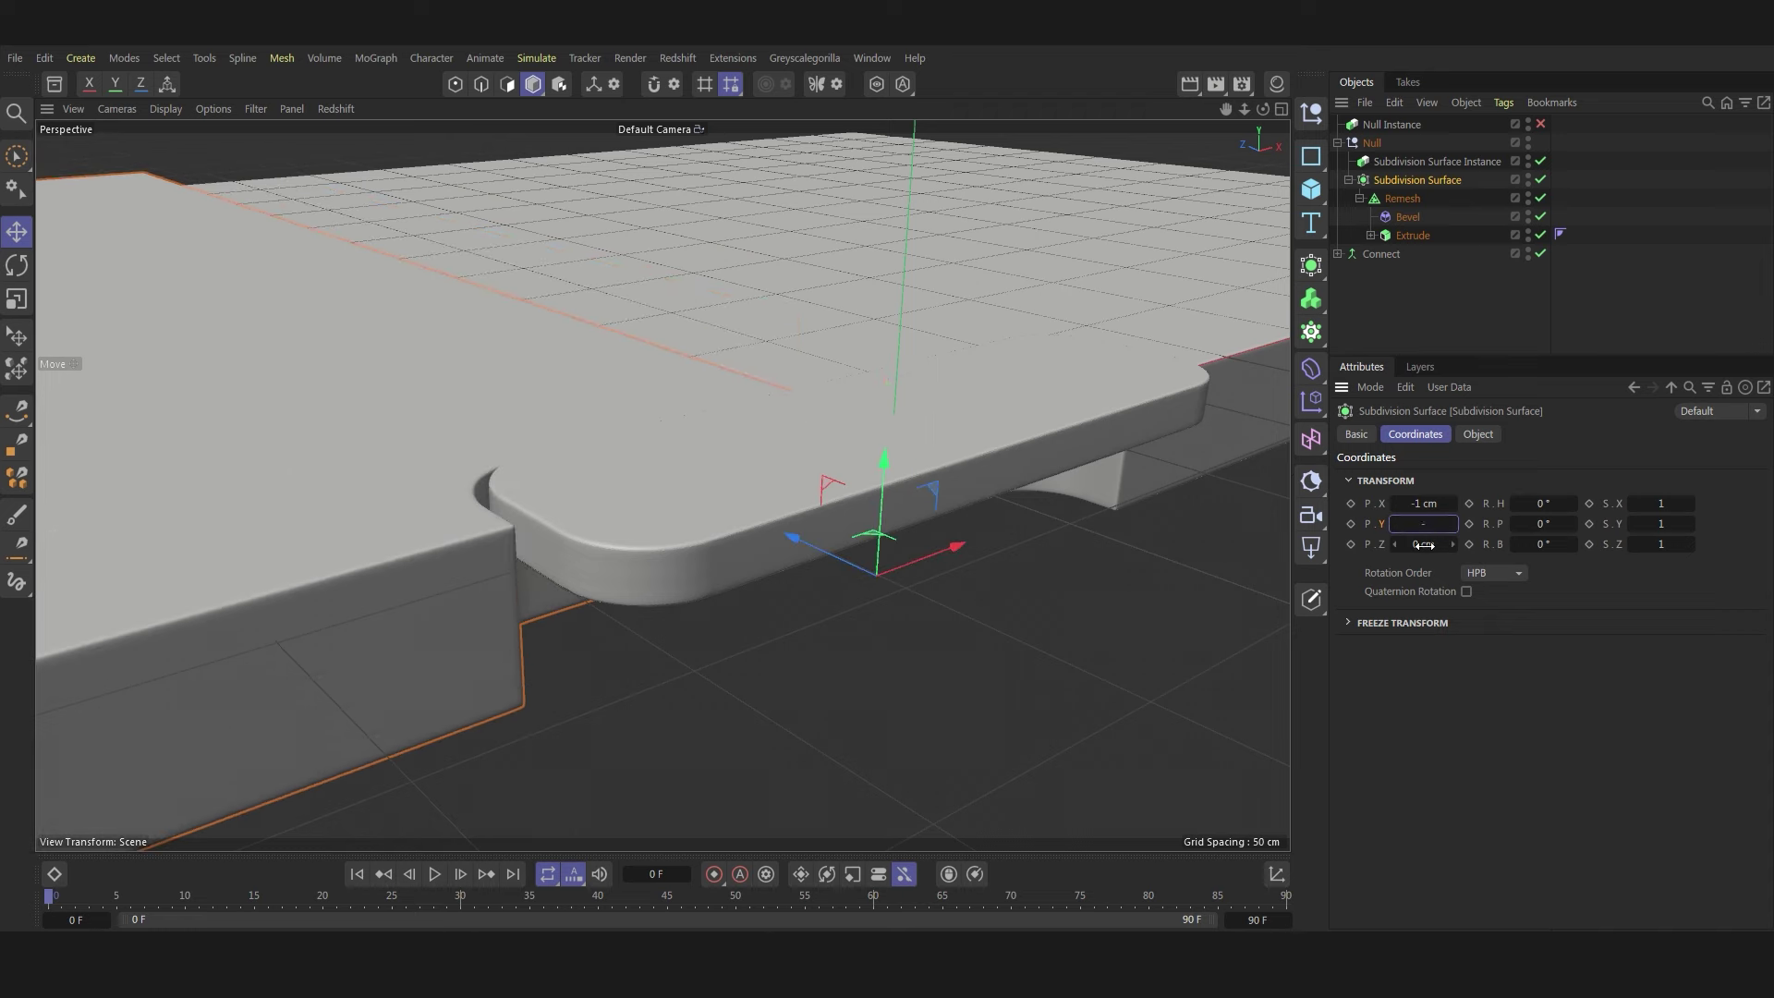
pyautogui.write('30')
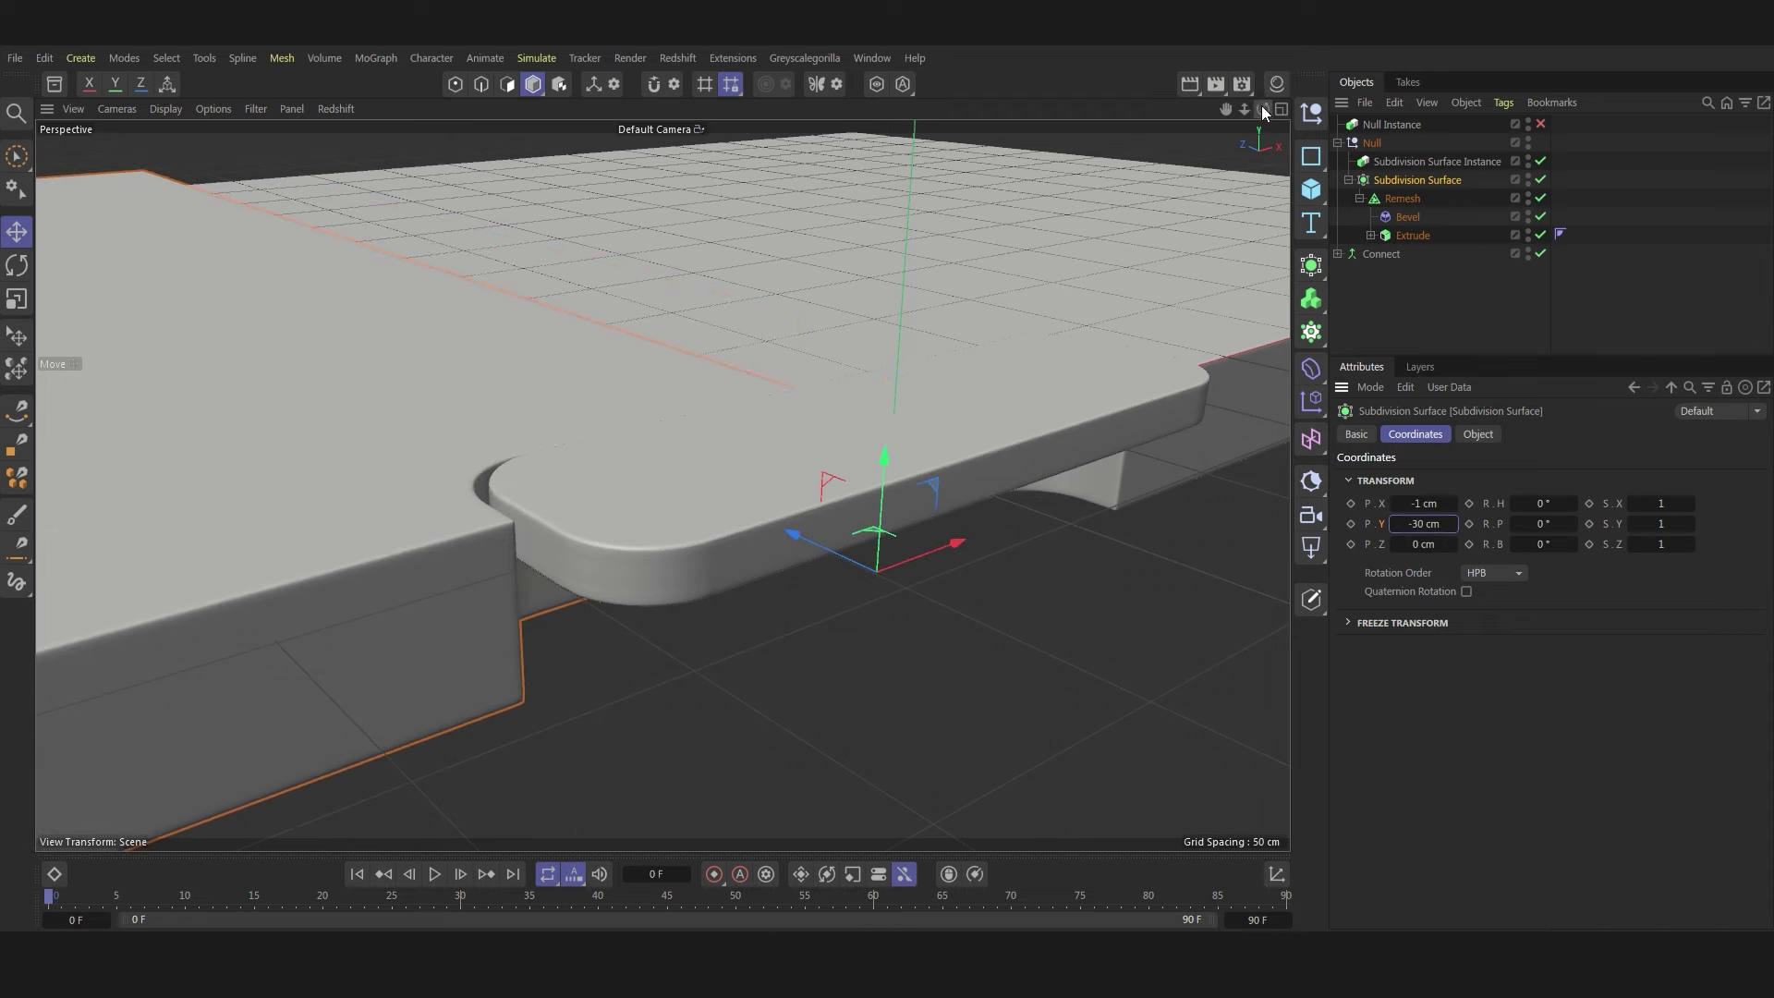
pyautogui.moveTo(1263, 108)
pyautogui.mouseDown()
pyautogui.moveTo(661, 484)
pyautogui.moveTo(1386, 216)
pyautogui.mouseUp()
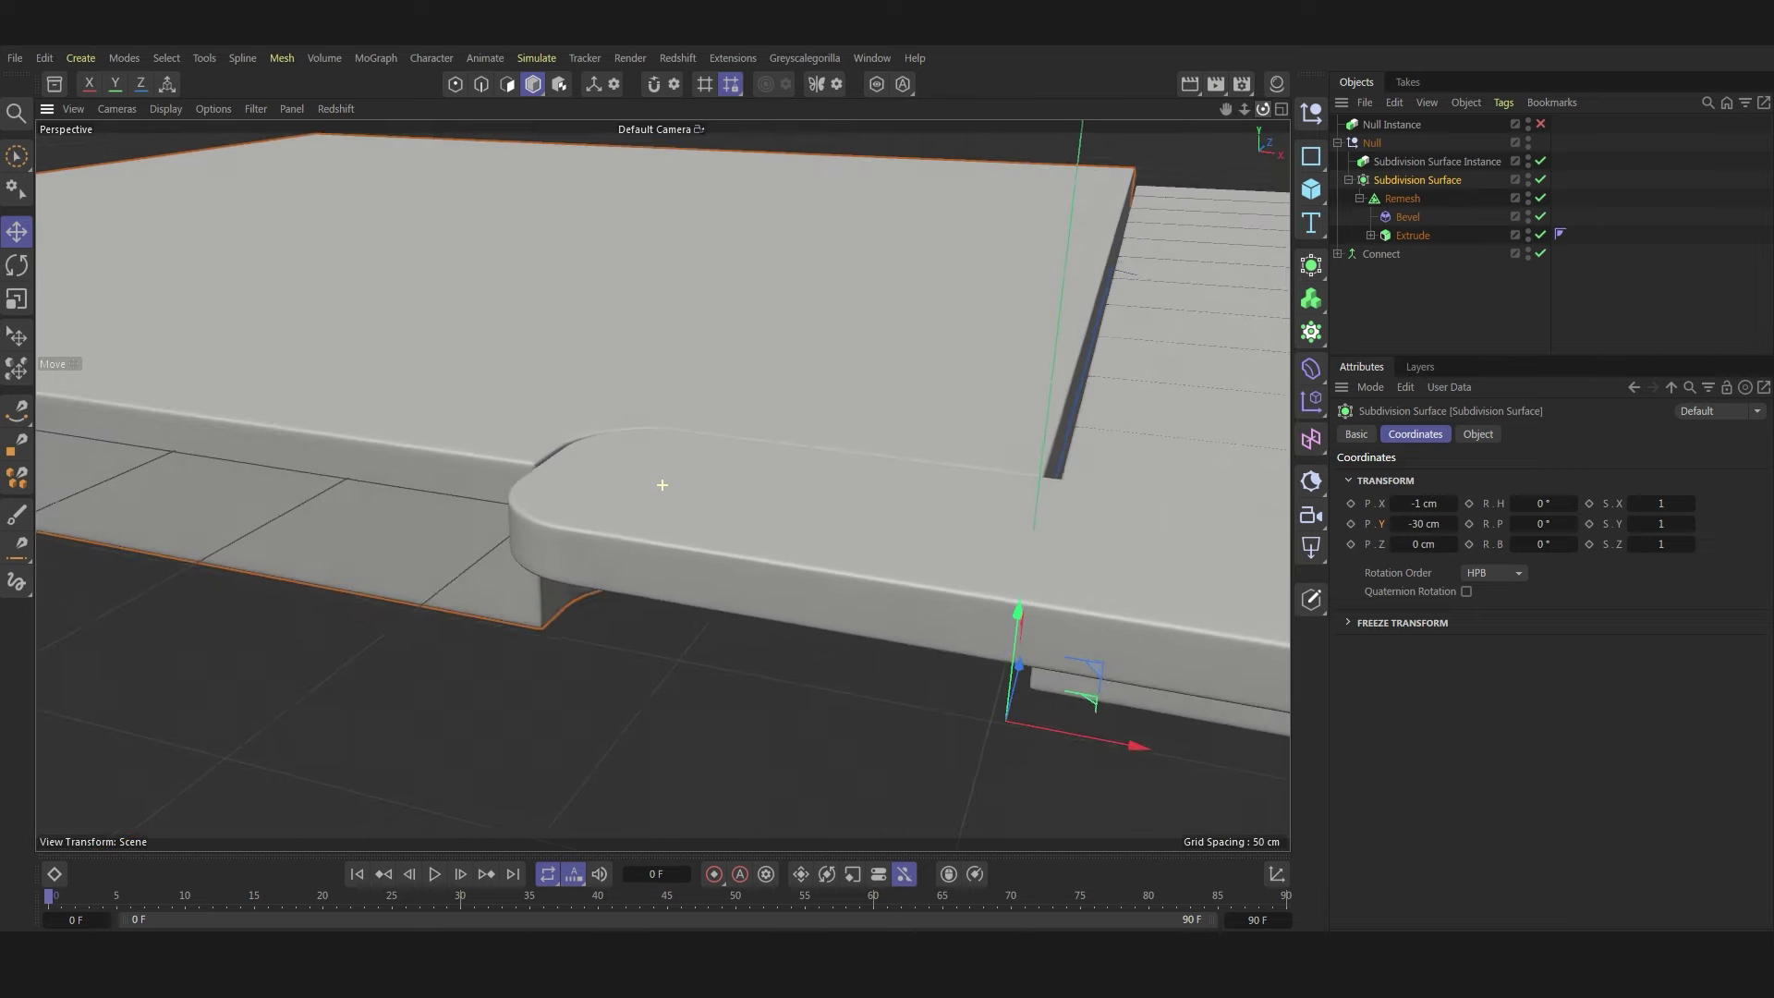
# - Raise the Subdivision Surface Instance to Y 12 cm
pyautogui.click(1390, 161)
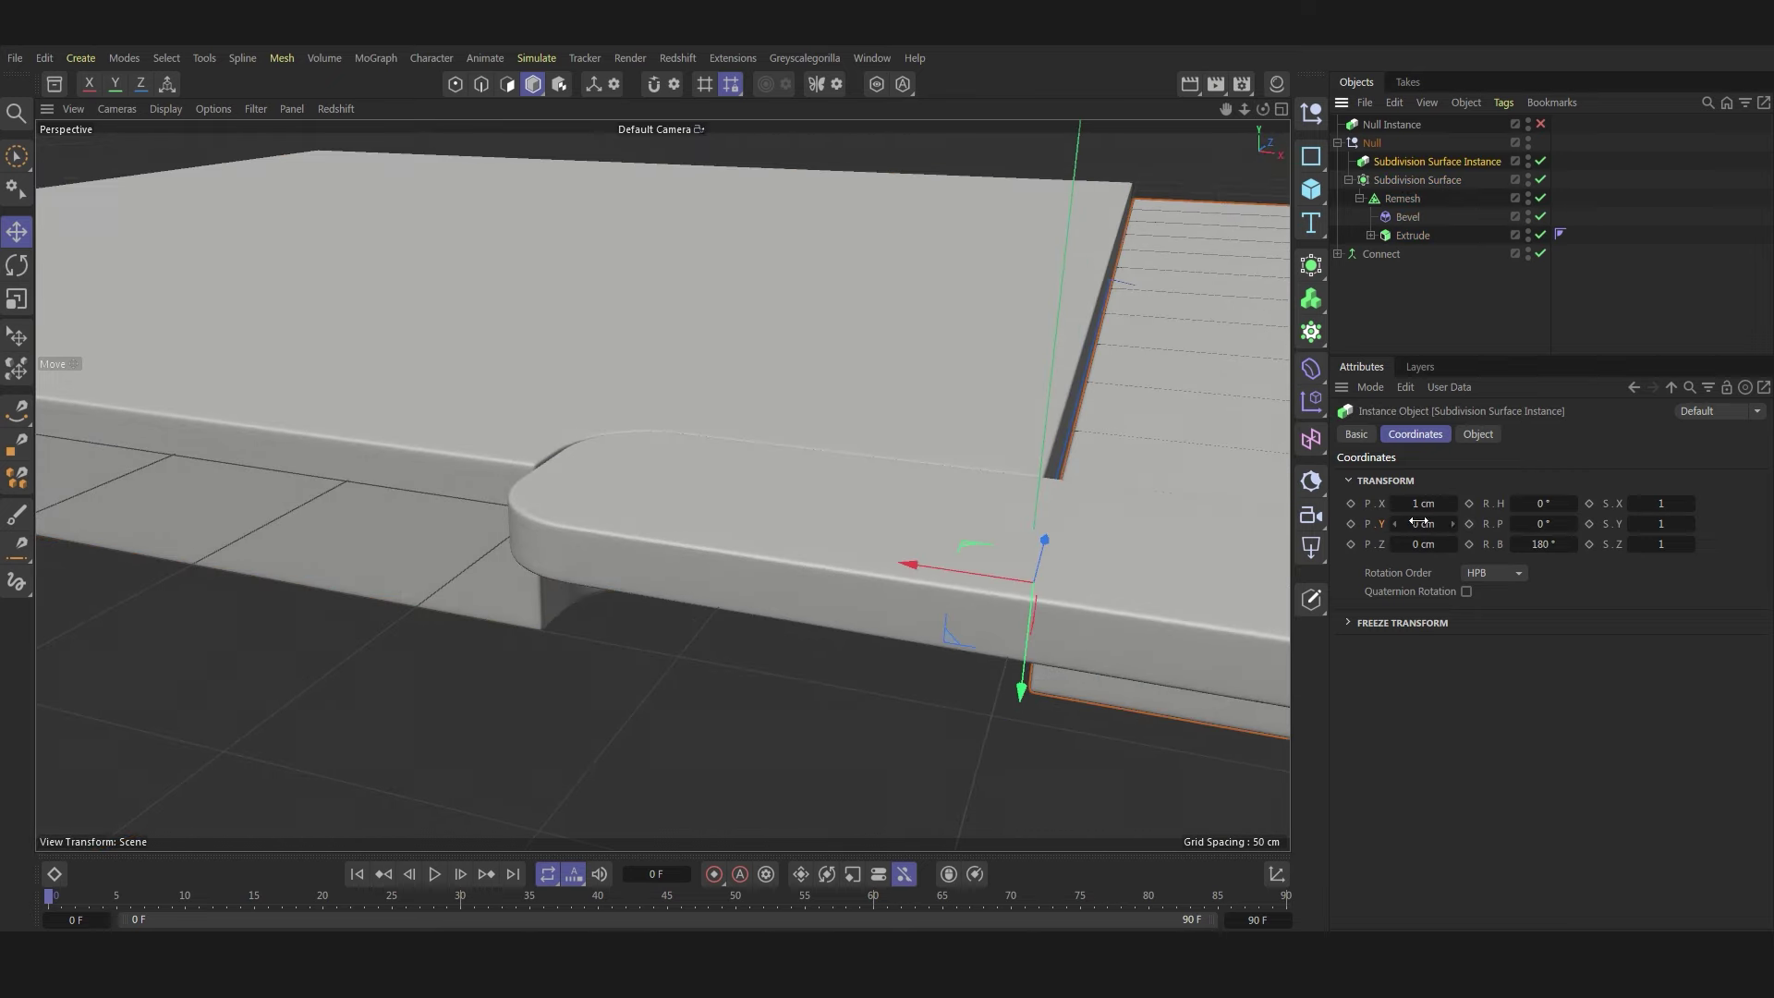
pyautogui.moveTo(1420, 523); pyautogui.dragTo(1460, 523)
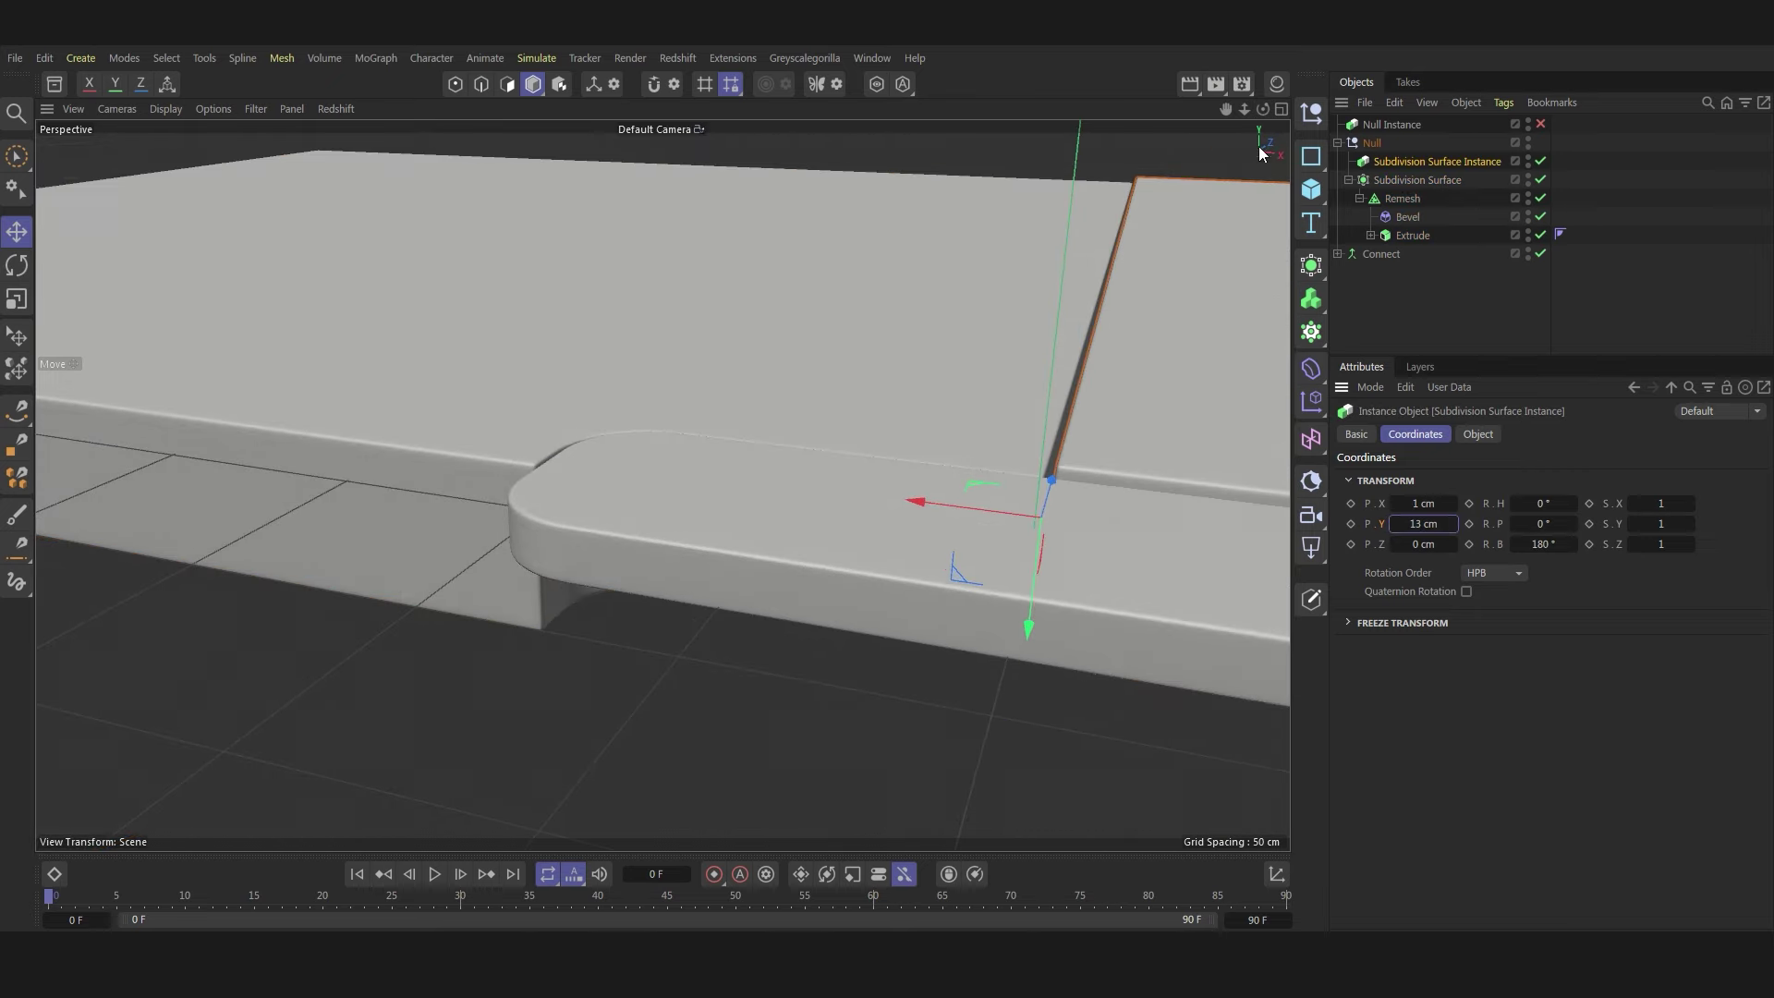
pyautogui.keyDown('alt'); pyautogui.moveTo(646, 462); pyautogui.dragTo(824, 423); pyautogui.keyUp('alt')
pyautogui.scroll(5, 824, 423)
pyautogui.scroll(2, 825, 423)
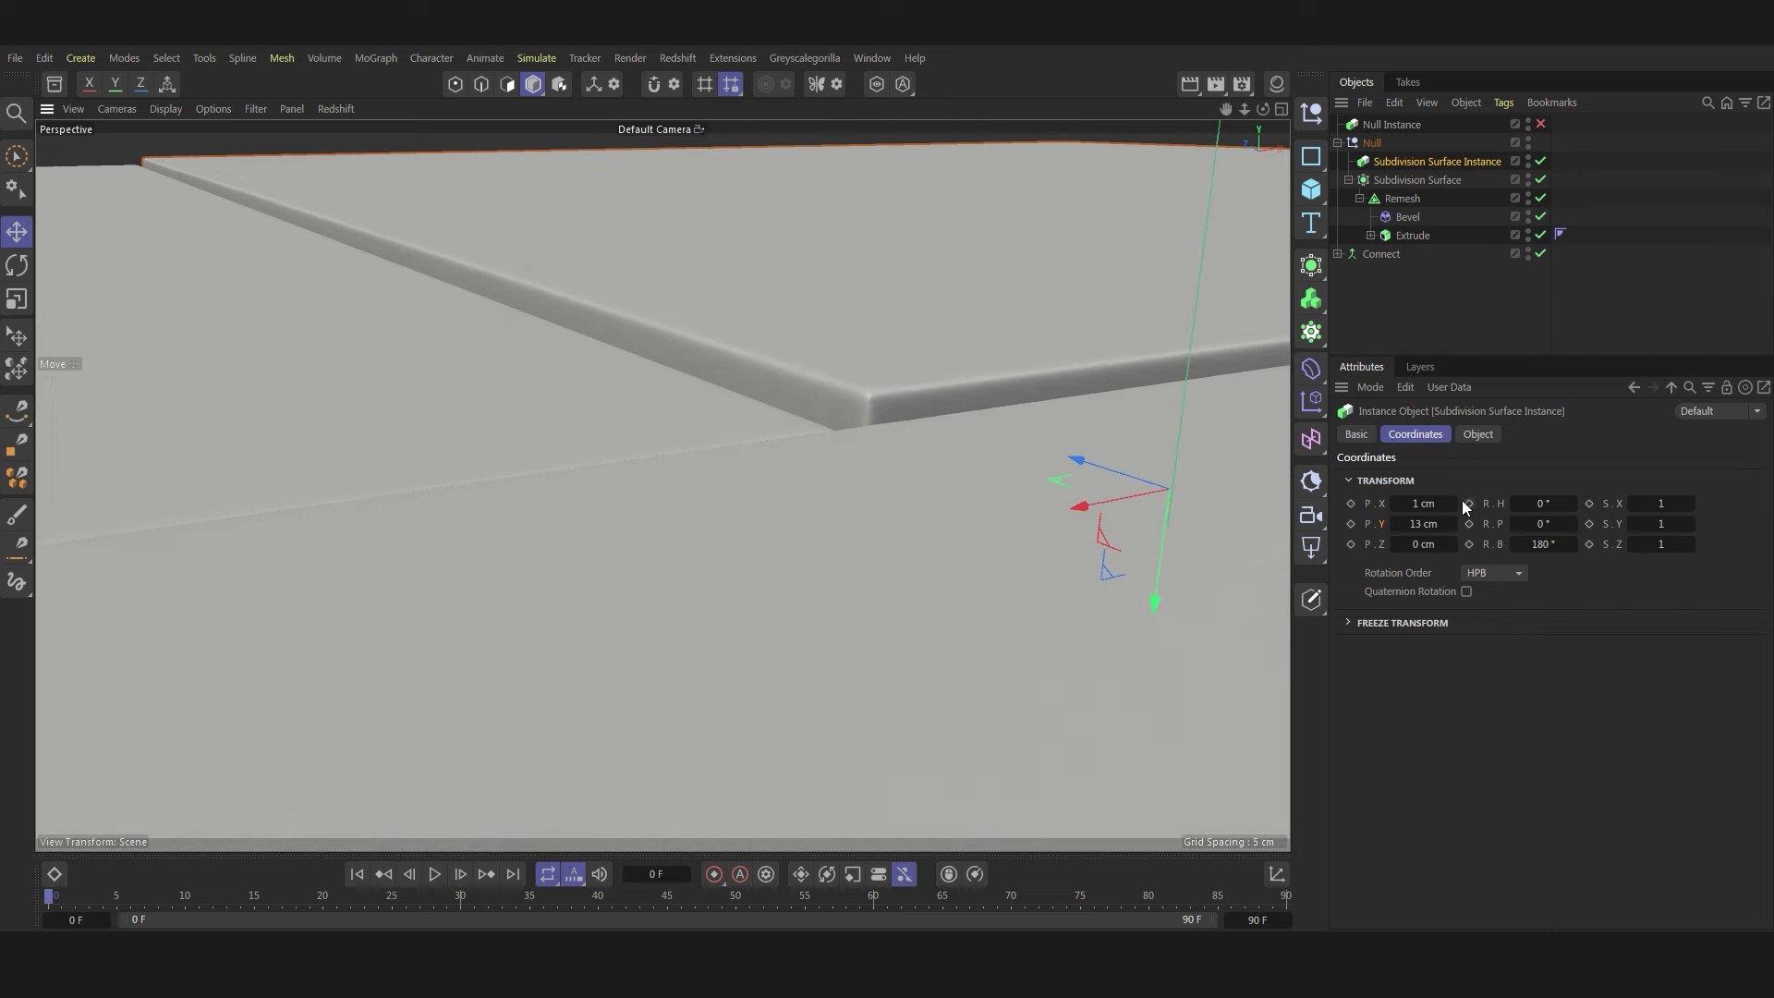
pyautogui.write('1')
pyautogui.press('Return')
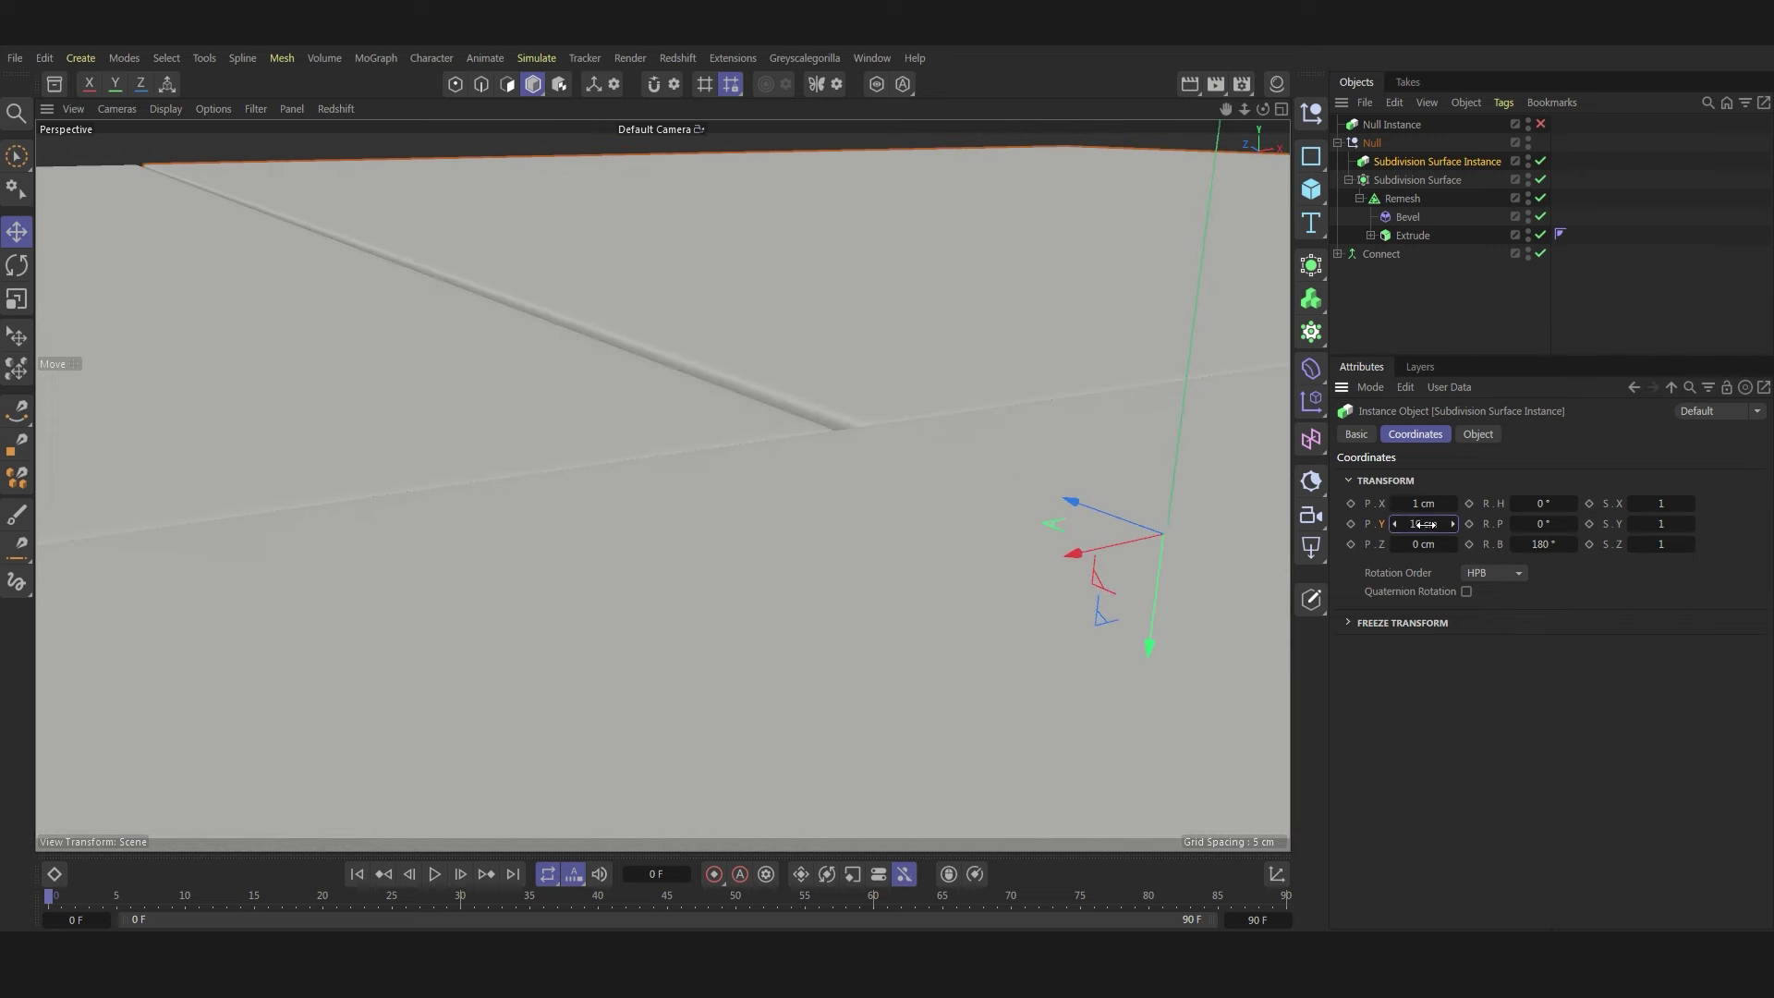
pyautogui.write('2')
pyautogui.press('Return')
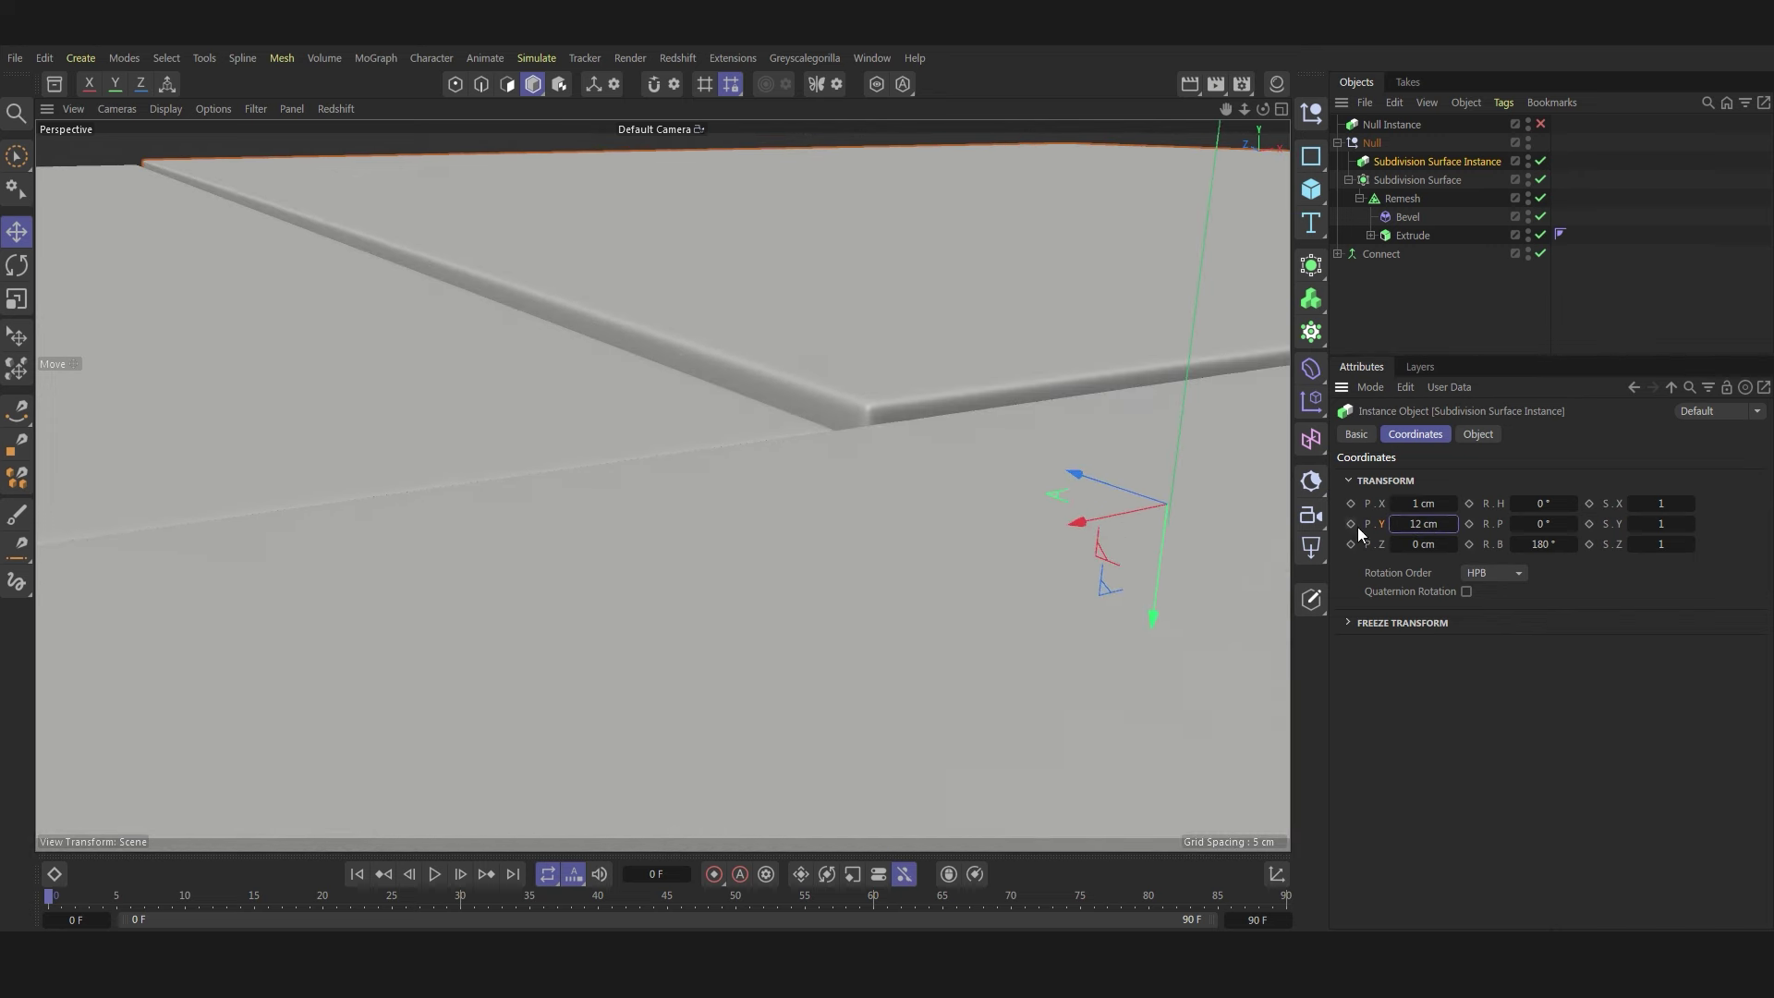
pyautogui.scroll(-2, 730, 525)
pyautogui.scroll(-3, 730, 523)
pyautogui.scroll(-2, 751, 515)
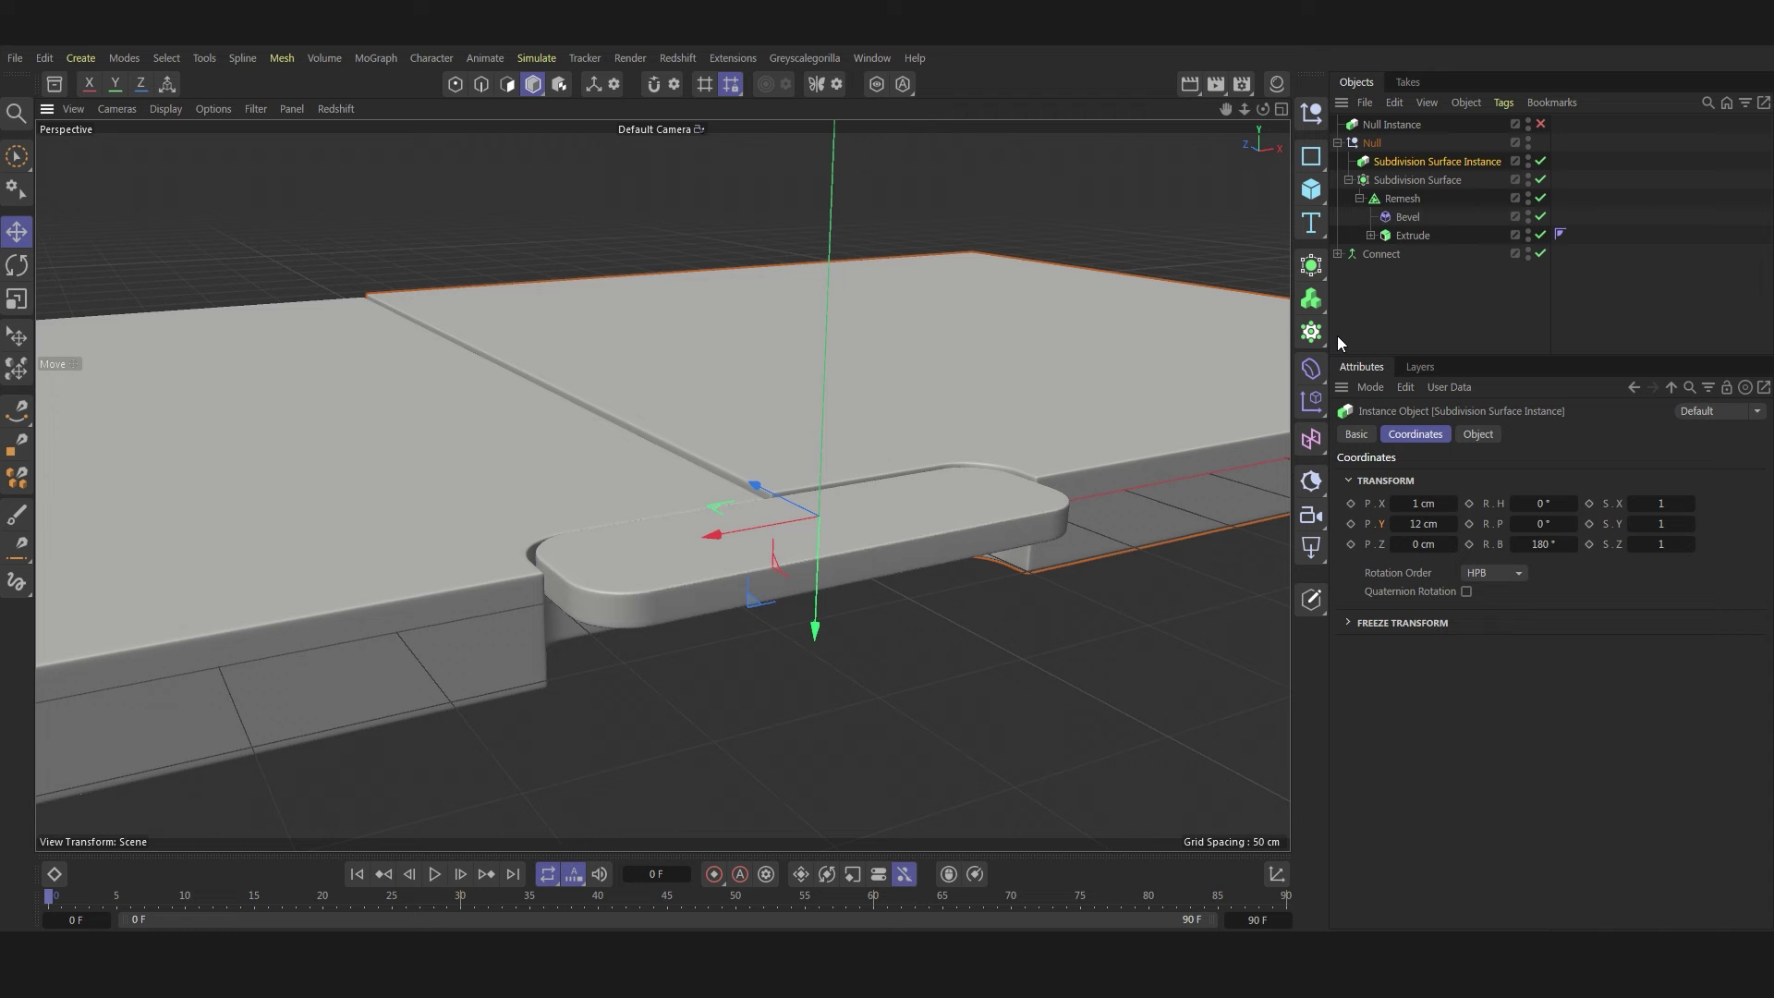
# - Re-enable the Null Instance, select it, and drag it downward along Y
pyautogui.click(1539, 124)
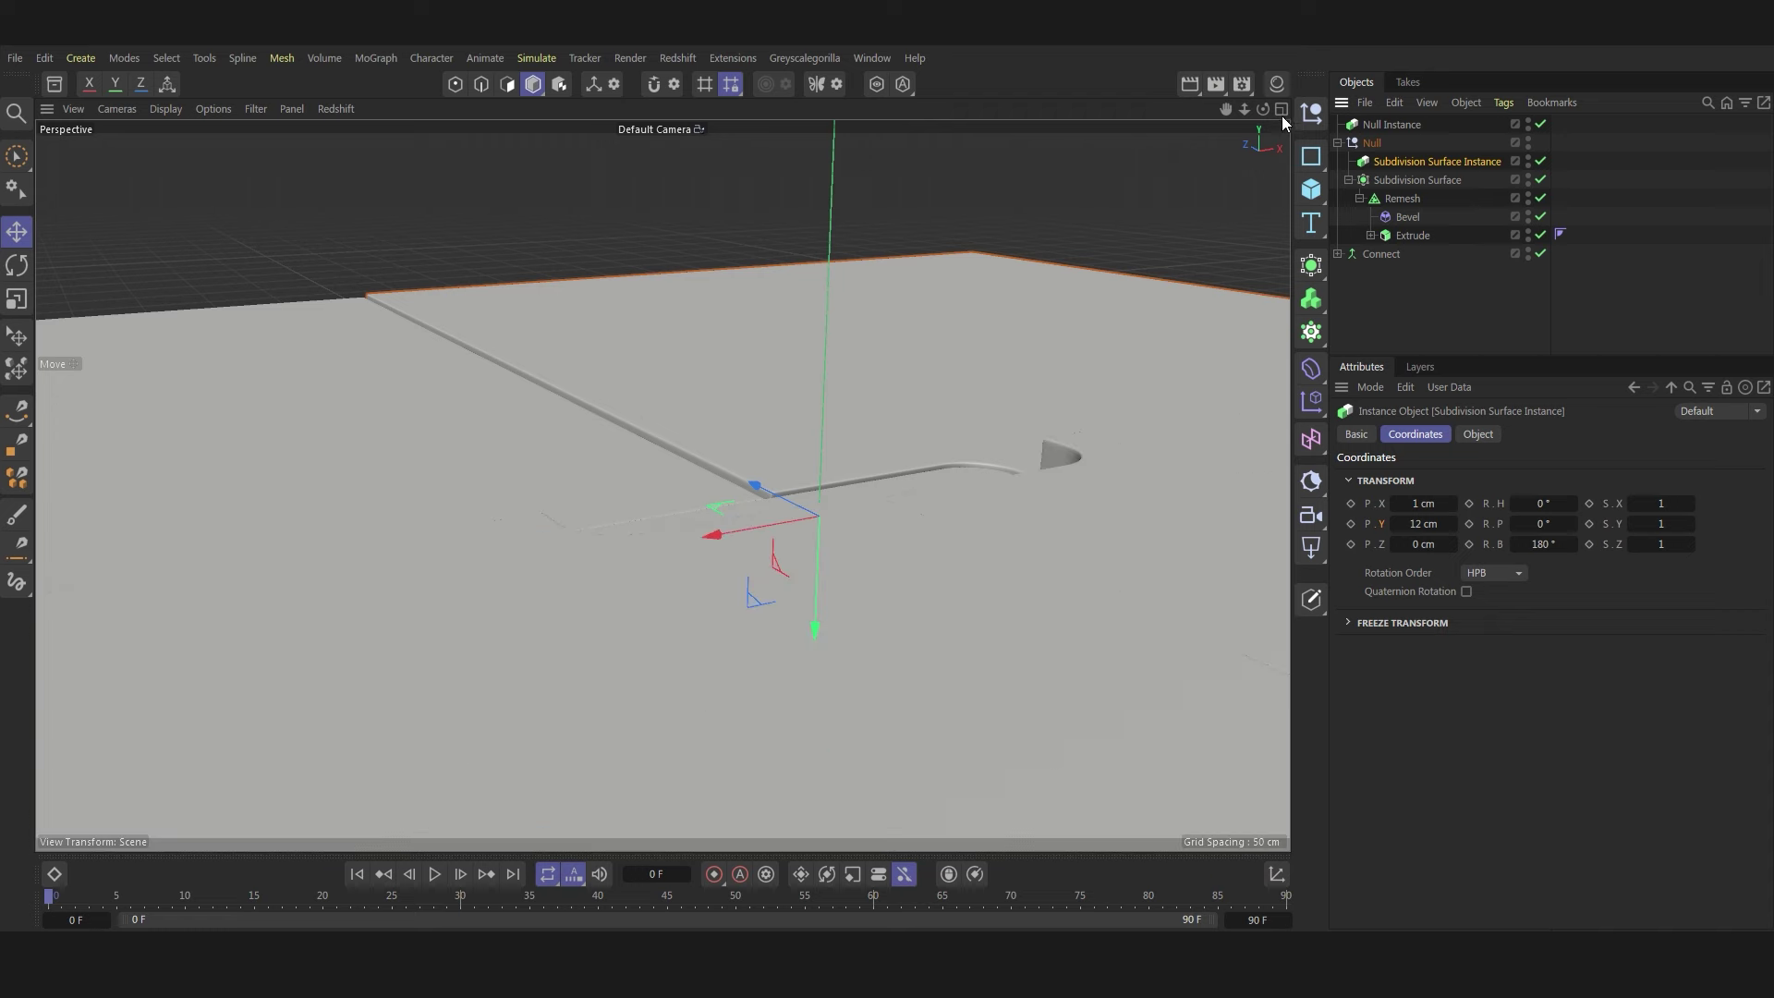
pyautogui.keyDown('alt'); pyautogui.moveTo(1282, 114); pyautogui.dragTo(825, 398); pyautogui.keyUp('alt')
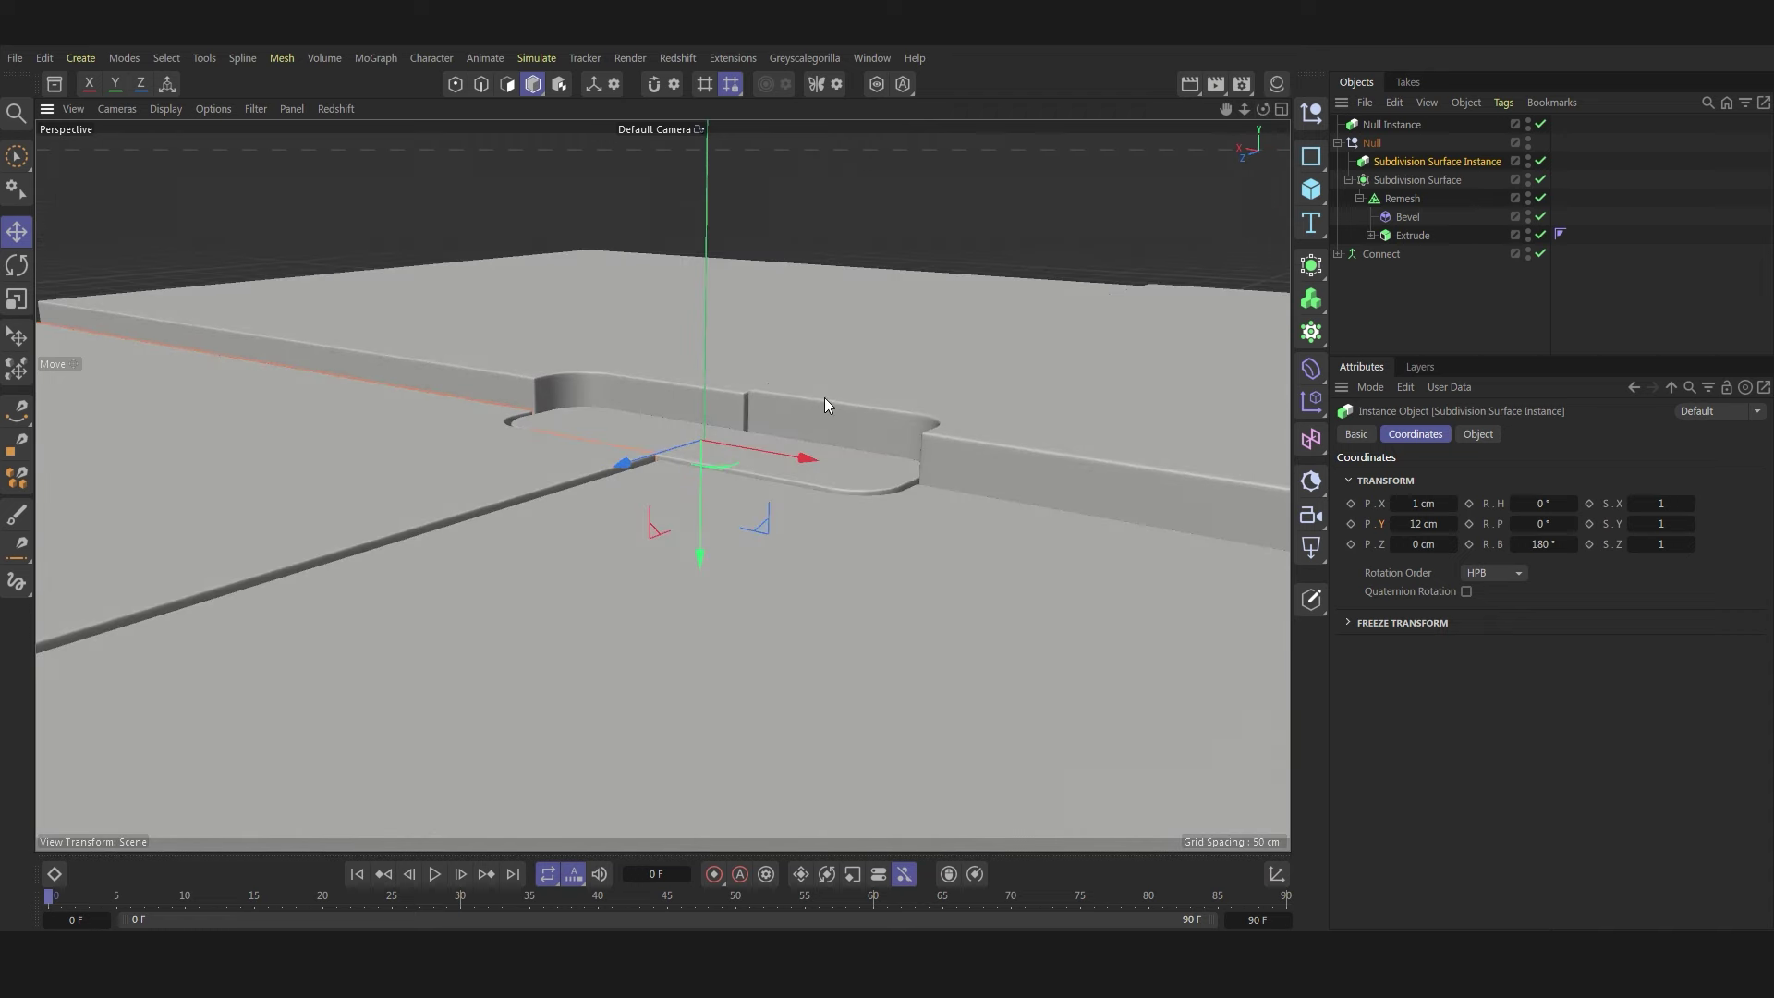
pyautogui.click(824, 398)
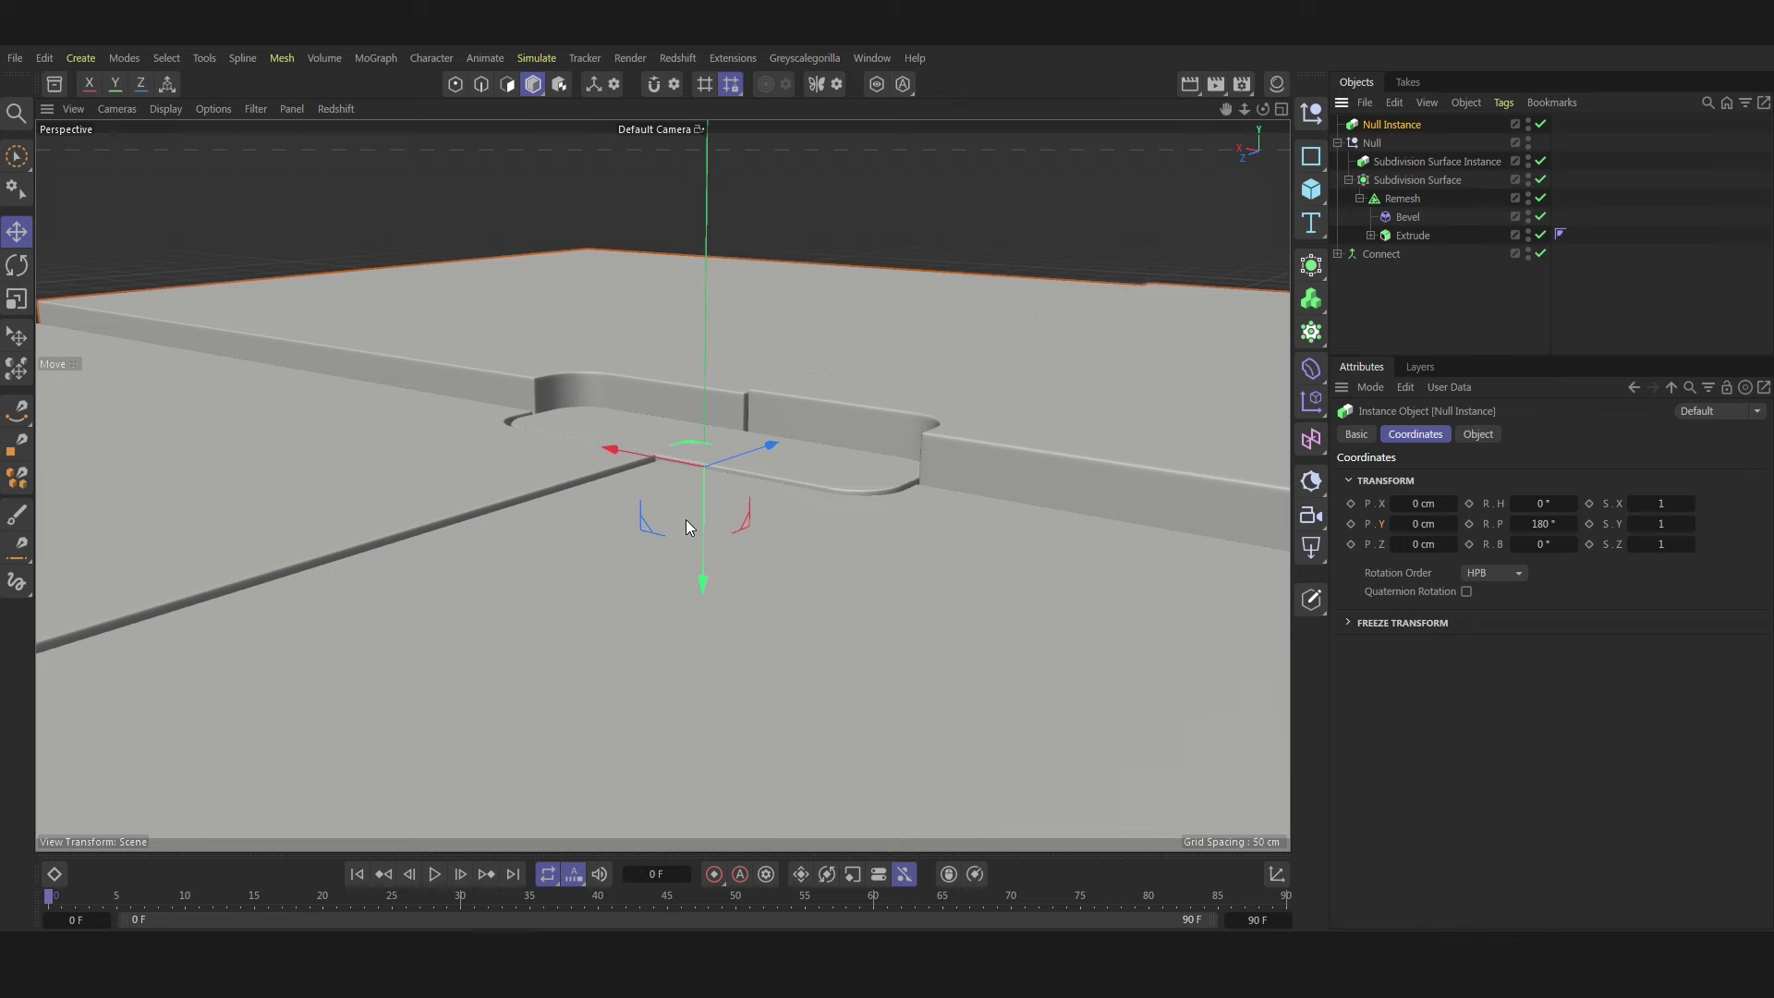
pyautogui.moveTo(704, 532); pyautogui.dragTo(718, 563)
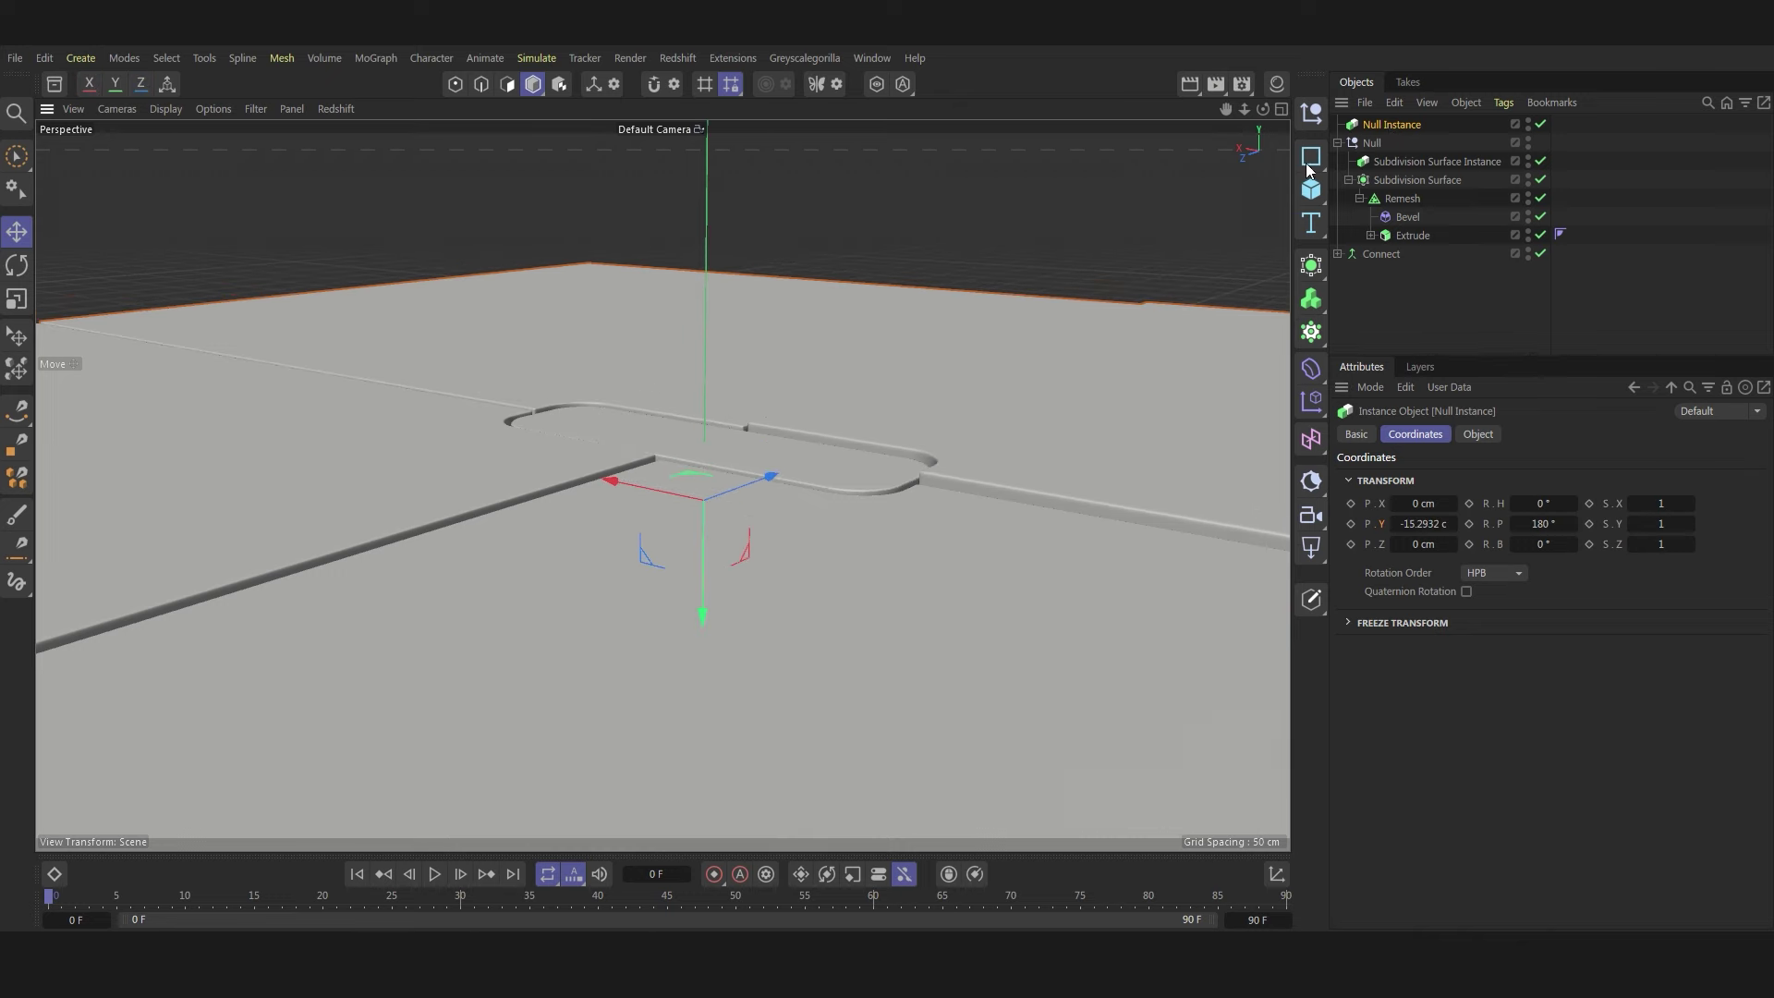
pyautogui.moveTo(1271, 108); pyautogui.dragTo(662, 485)
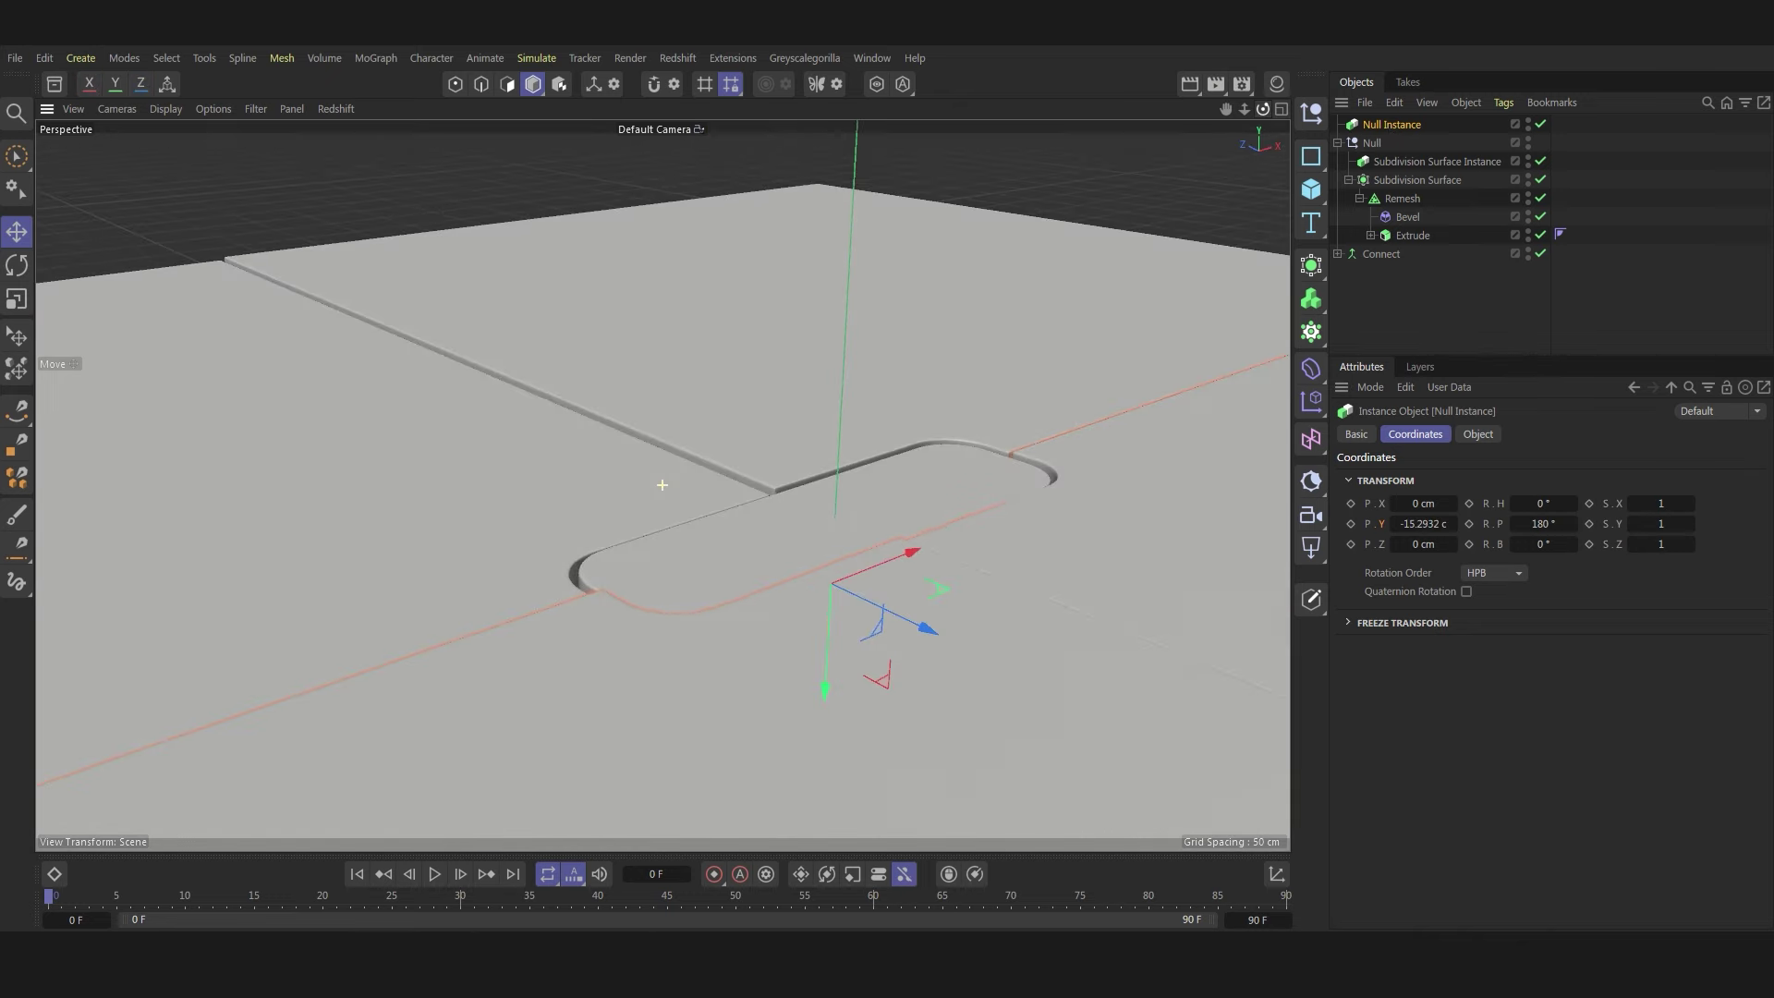
pyautogui.click(1282, 108)
pyautogui.scroll(5, 998, 700)
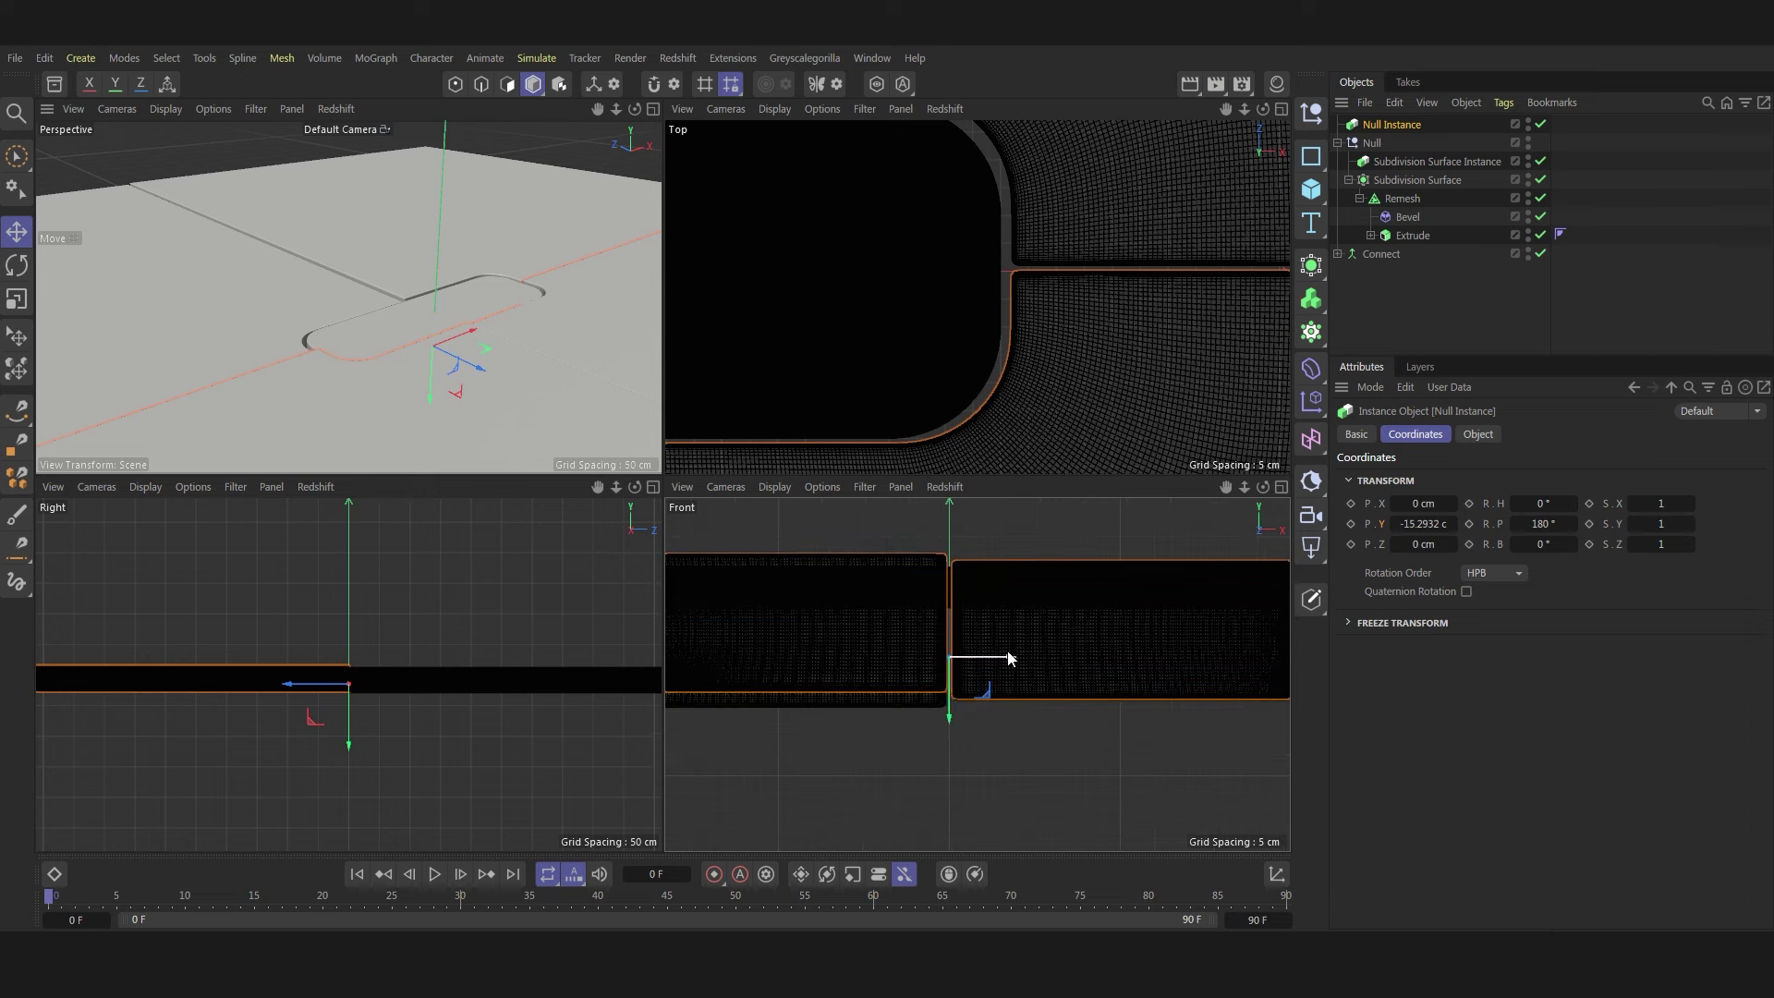
pyautogui.moveTo(953, 696); pyautogui.dragTo(955, 713)
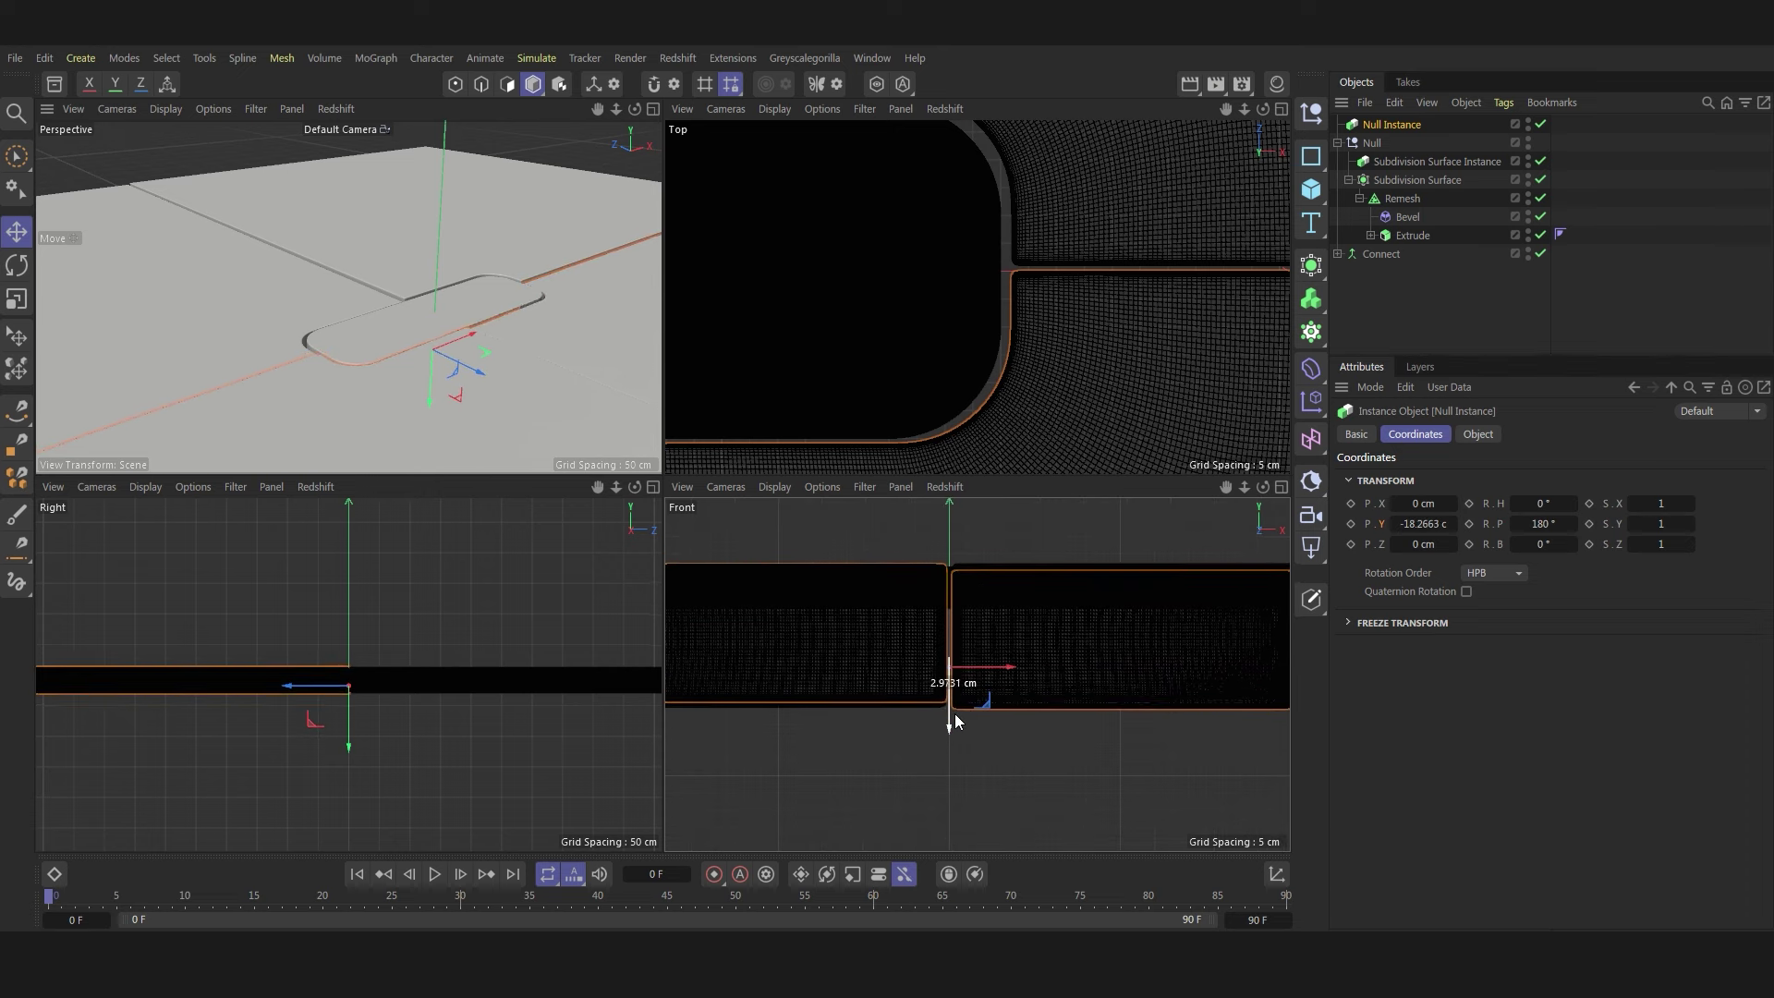
# - Set the Null Instance to Y -20 cm and frame it in the maximised Perspective view
pyautogui.doubleClick(1427, 524)
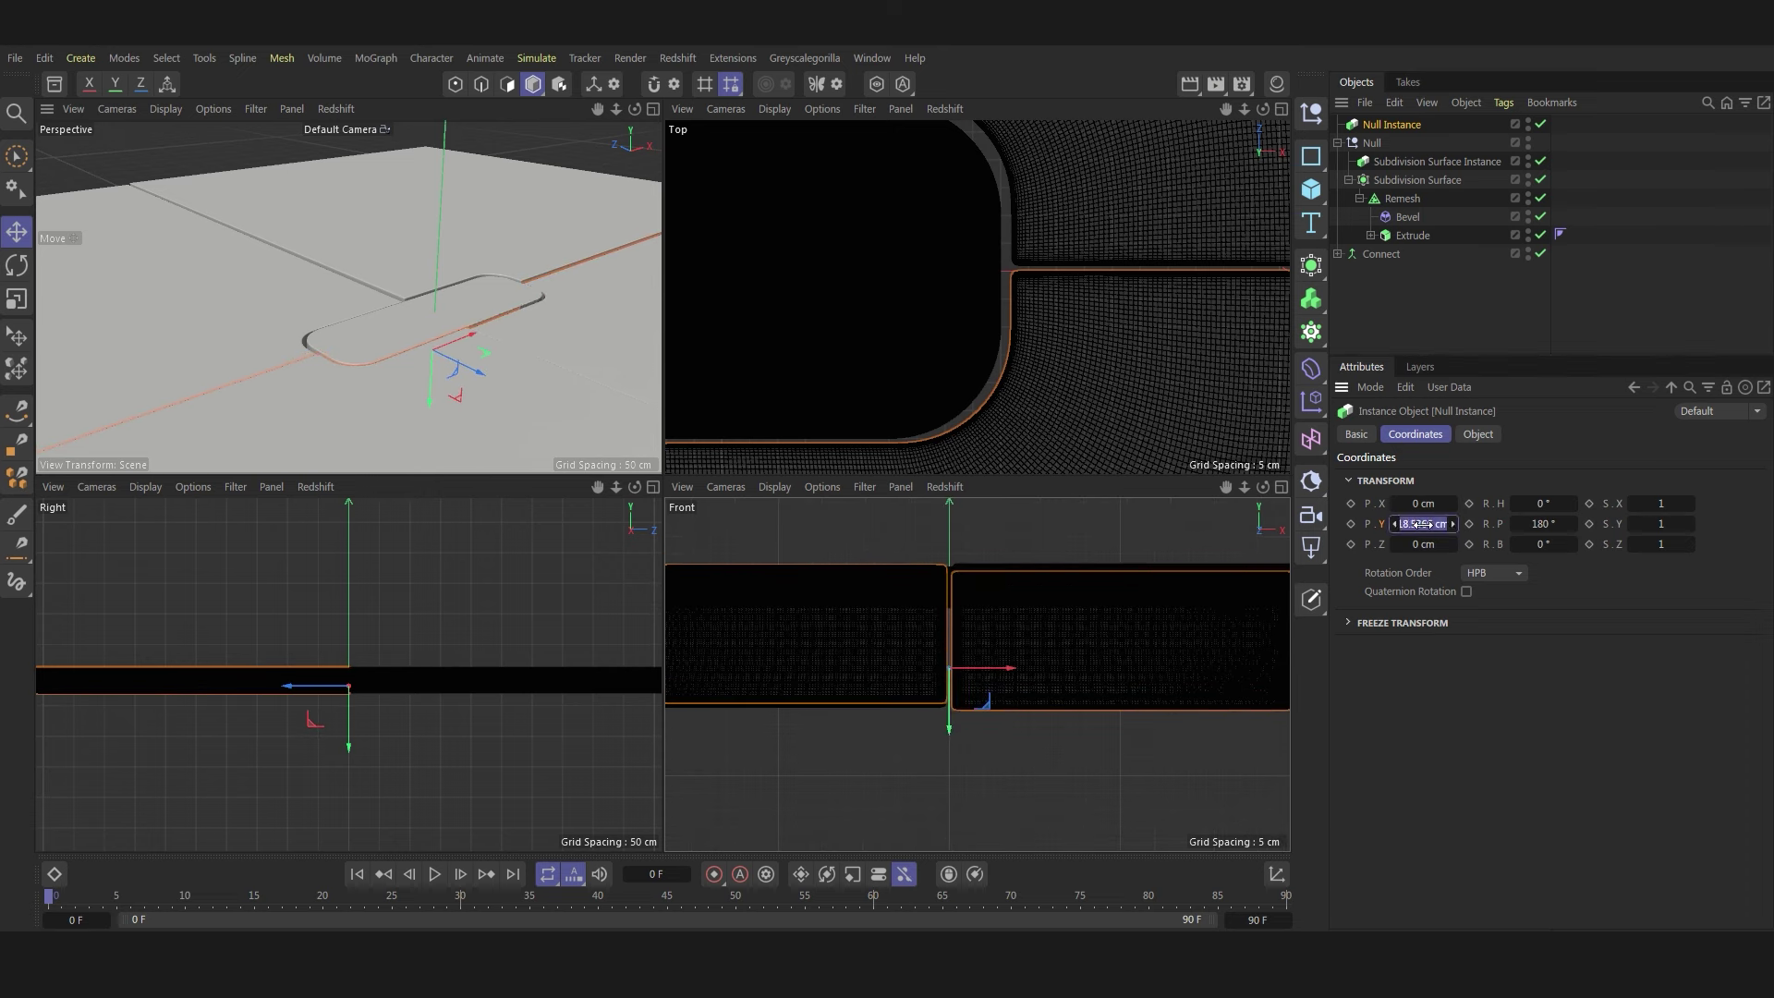
pyautogui.write('-20')
pyautogui.press('Return')
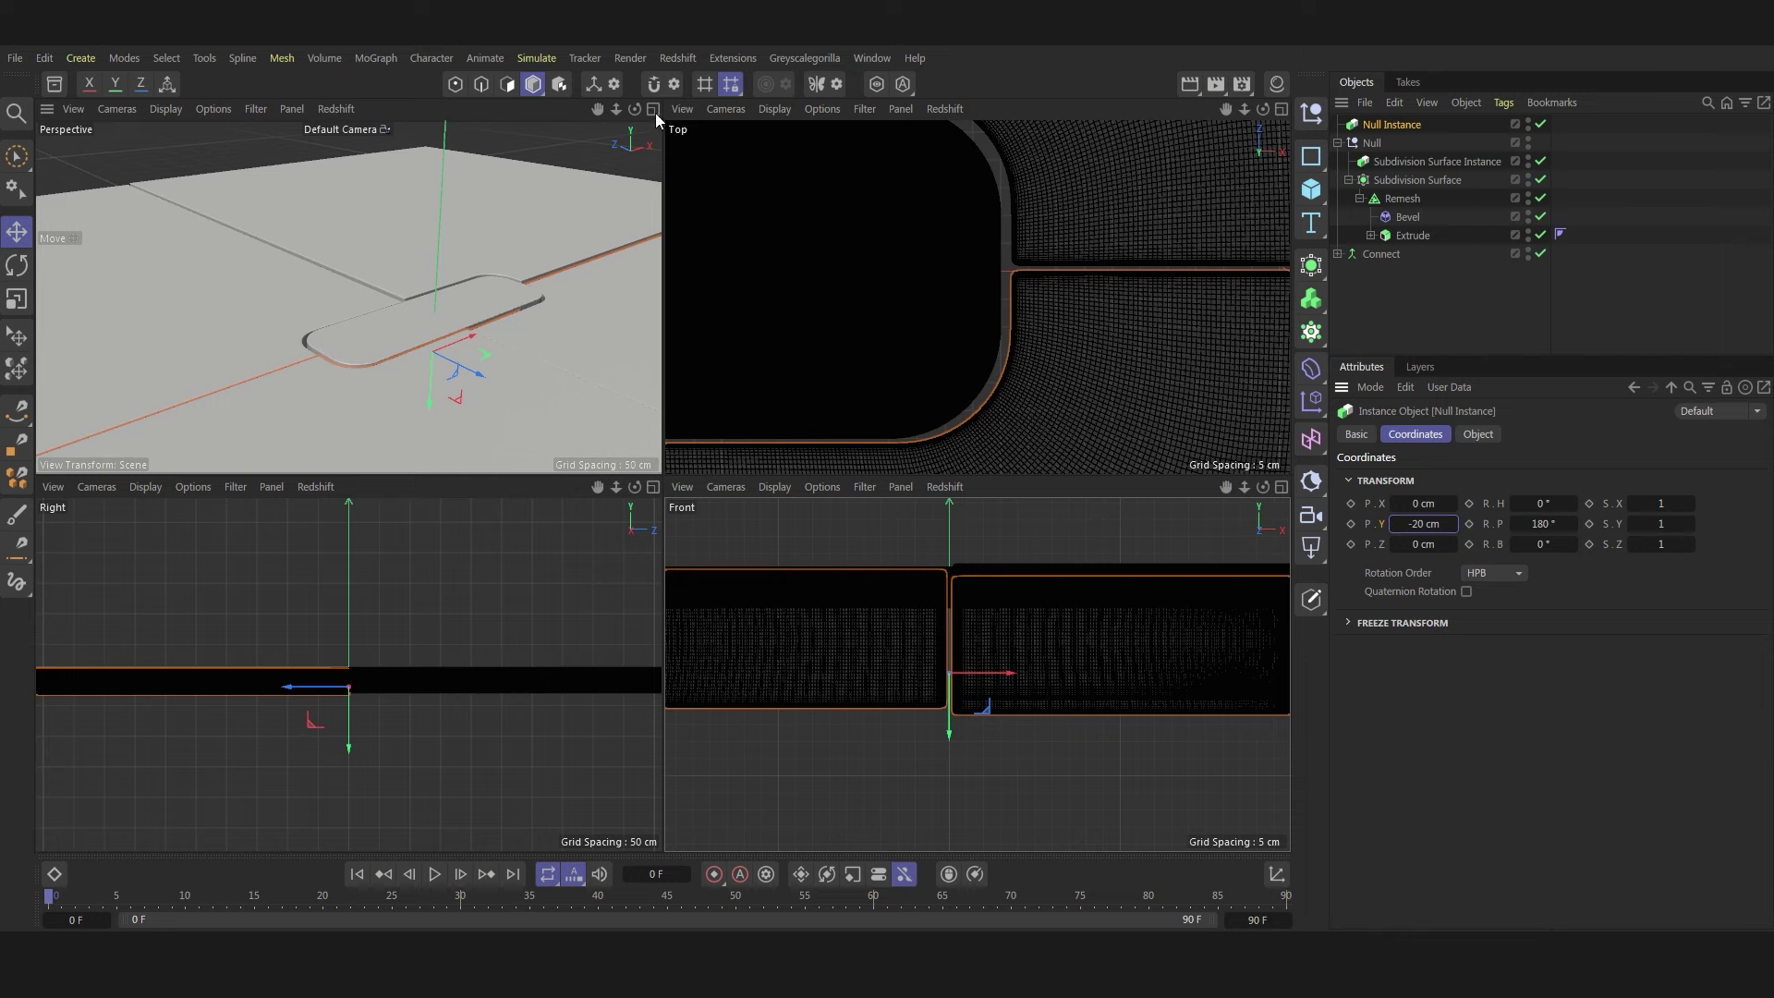
pyautogui.click(654, 109)
pyautogui.scroll(1, 785, 525)
pyautogui.scroll(5, 662, 484)
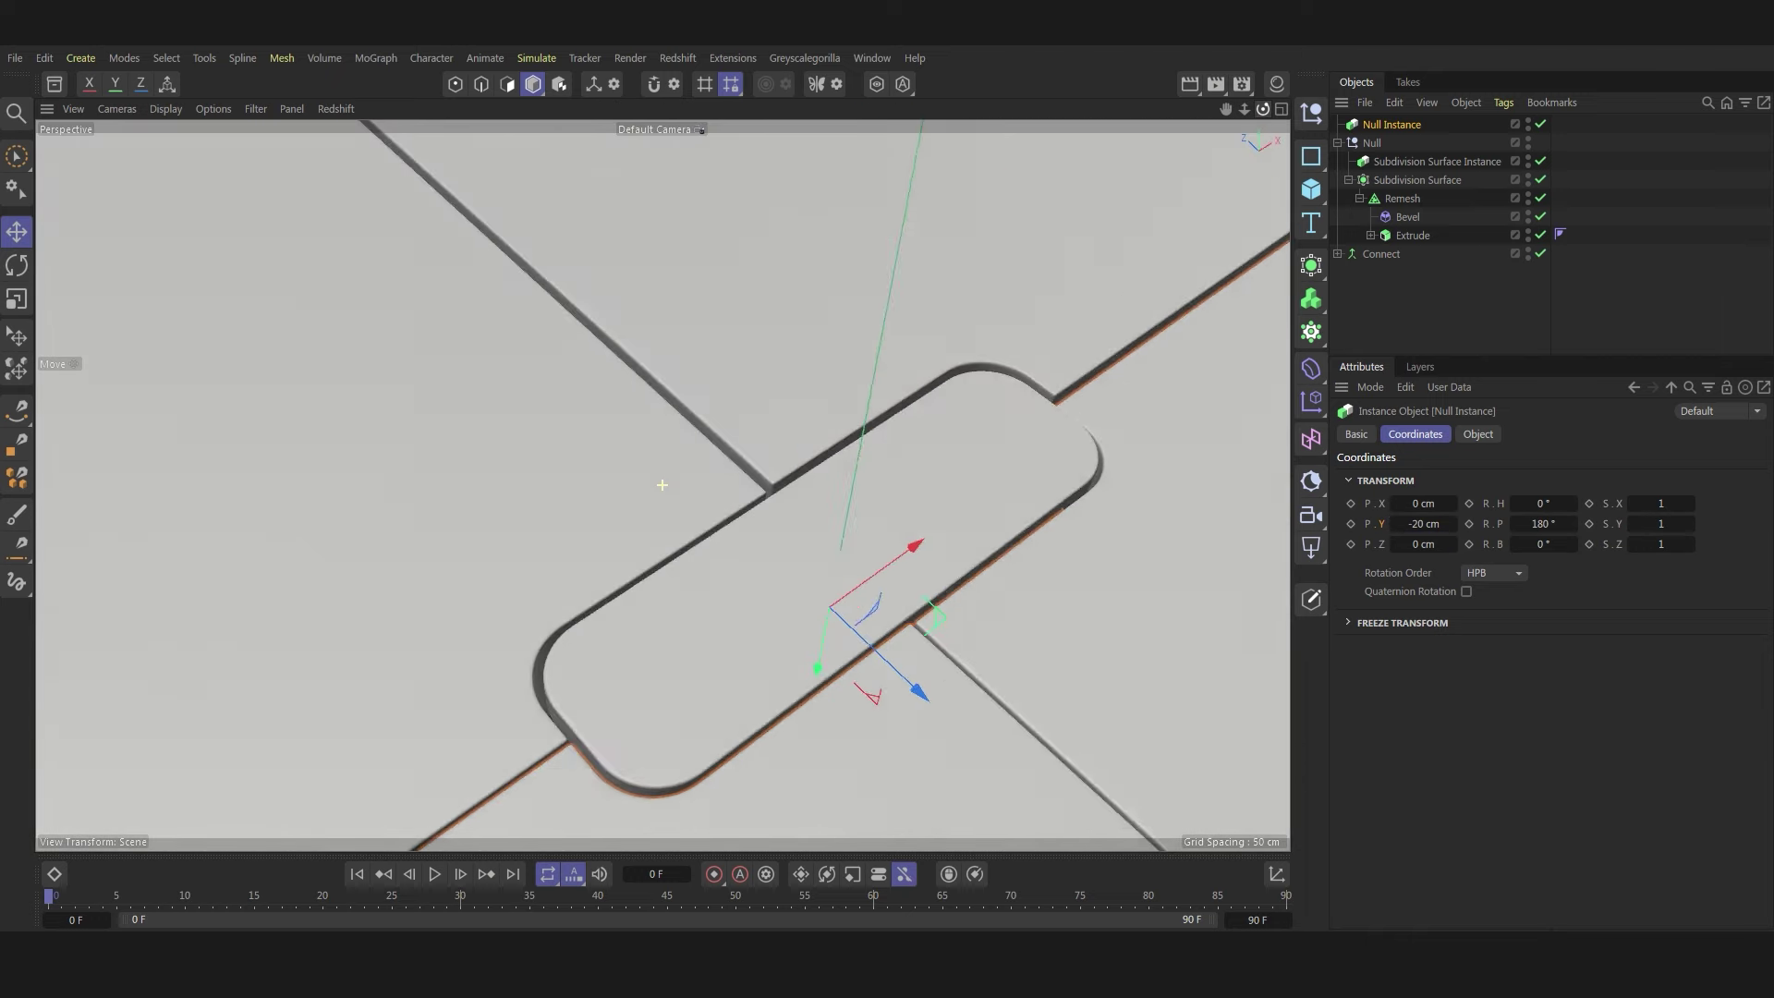
pyautogui.keyDown('alt'); pyautogui.moveTo(661, 484); pyautogui.dragTo(662, 485); pyautogui.keyUp('alt')
pyautogui.keyDown('alt'); pyautogui.moveTo(662, 484); pyautogui.dragTo(663, 485, button='middle'); pyautogui.keyUp('alt')
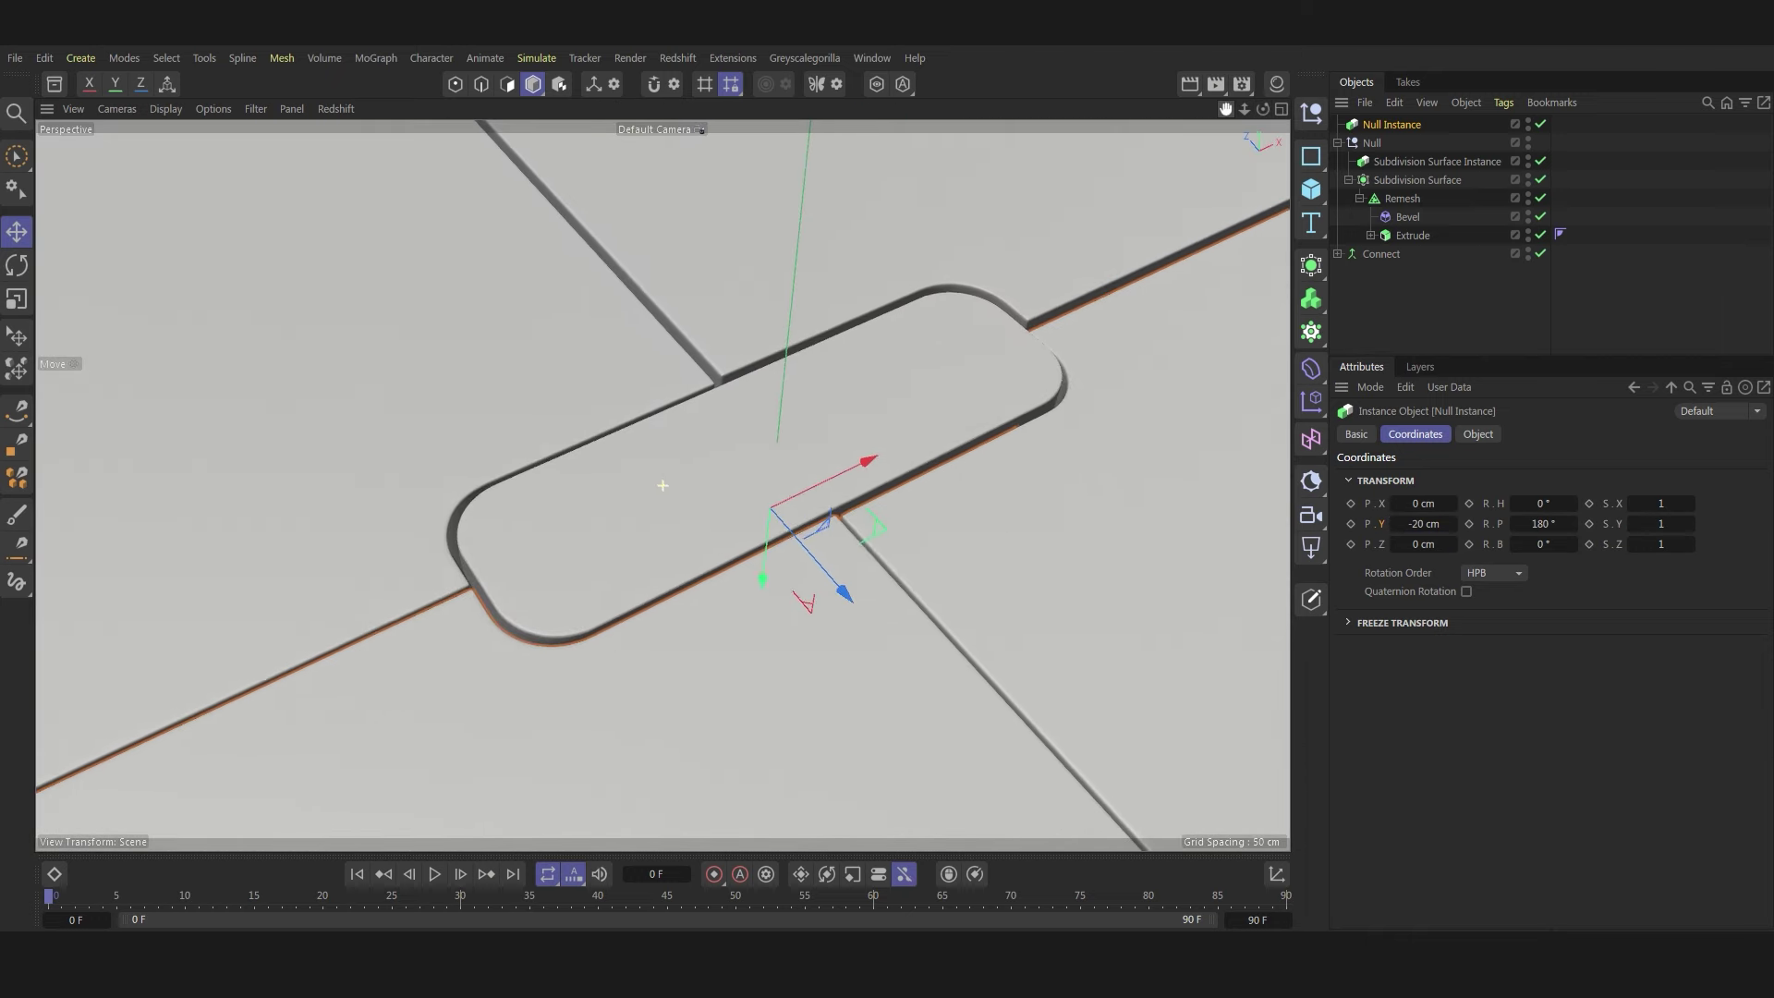
pyautogui.keyDown('alt'); pyautogui.moveTo(662, 485); pyautogui.dragTo(663, 480); pyautogui.keyUp('alt')
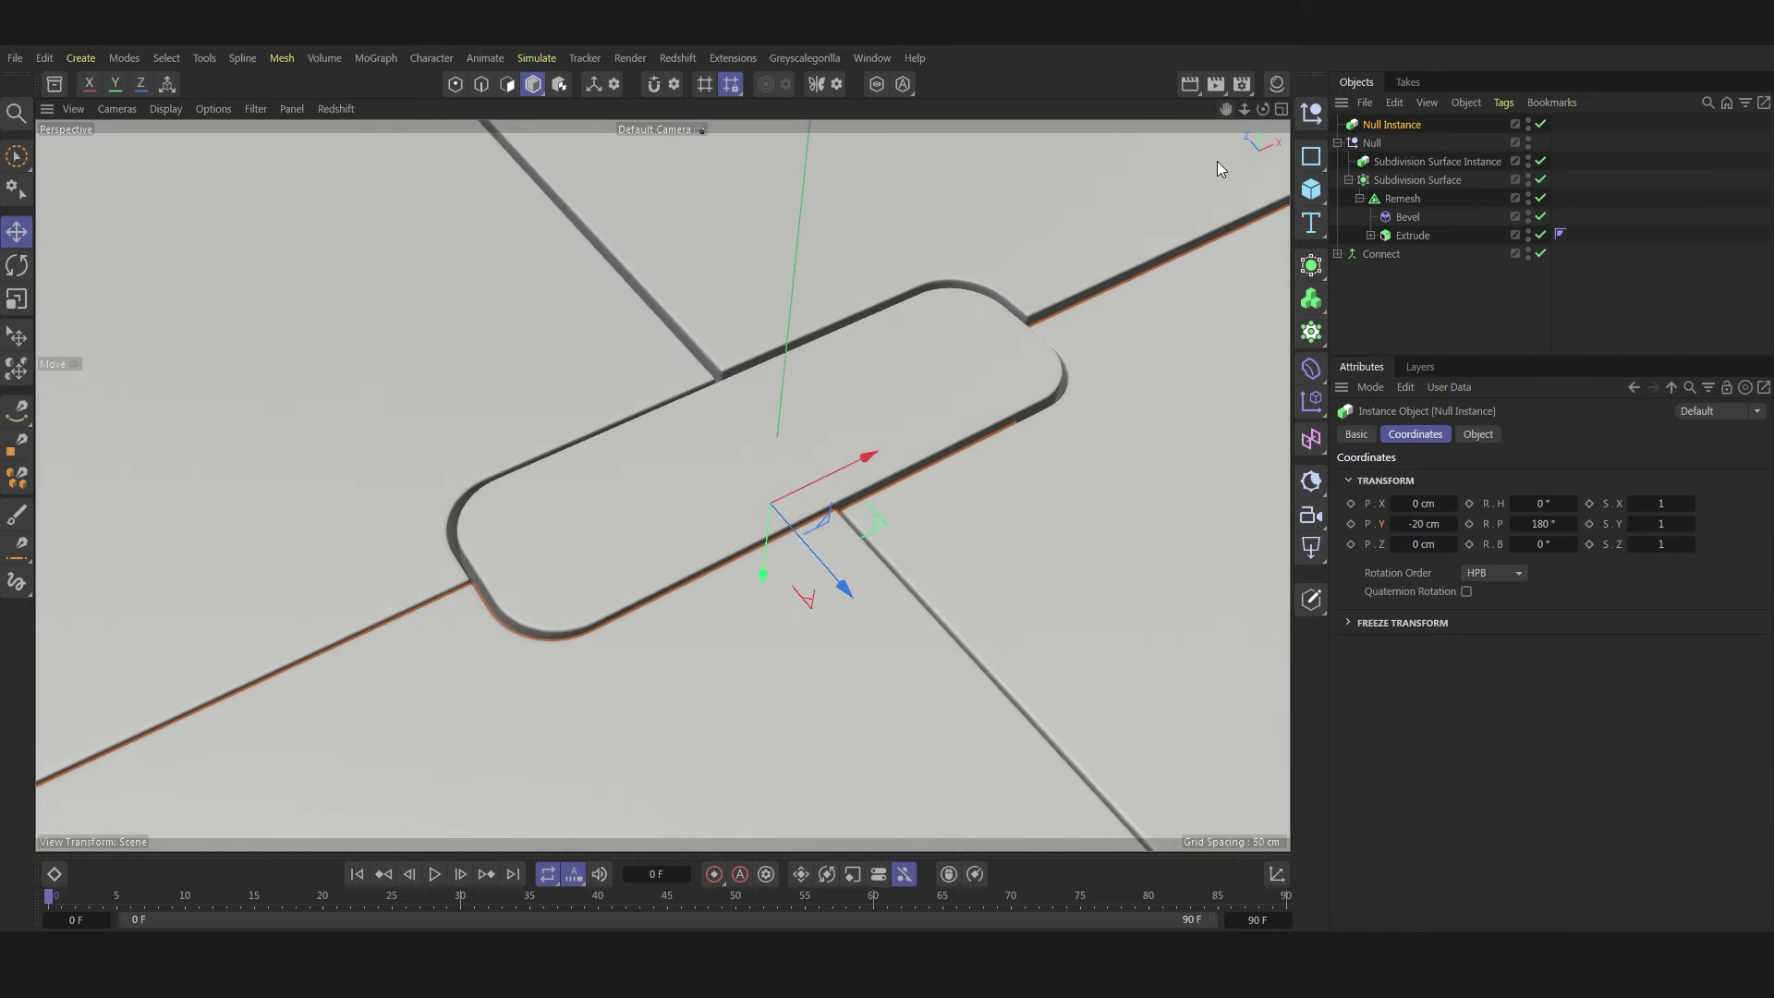
# - Set the render output Width and Height to 1000 px in Render Settings
pyautogui.click(1242, 85)
pyautogui.click(1497, 166)
pyautogui.write('1000')
pyautogui.click(1504, 186)
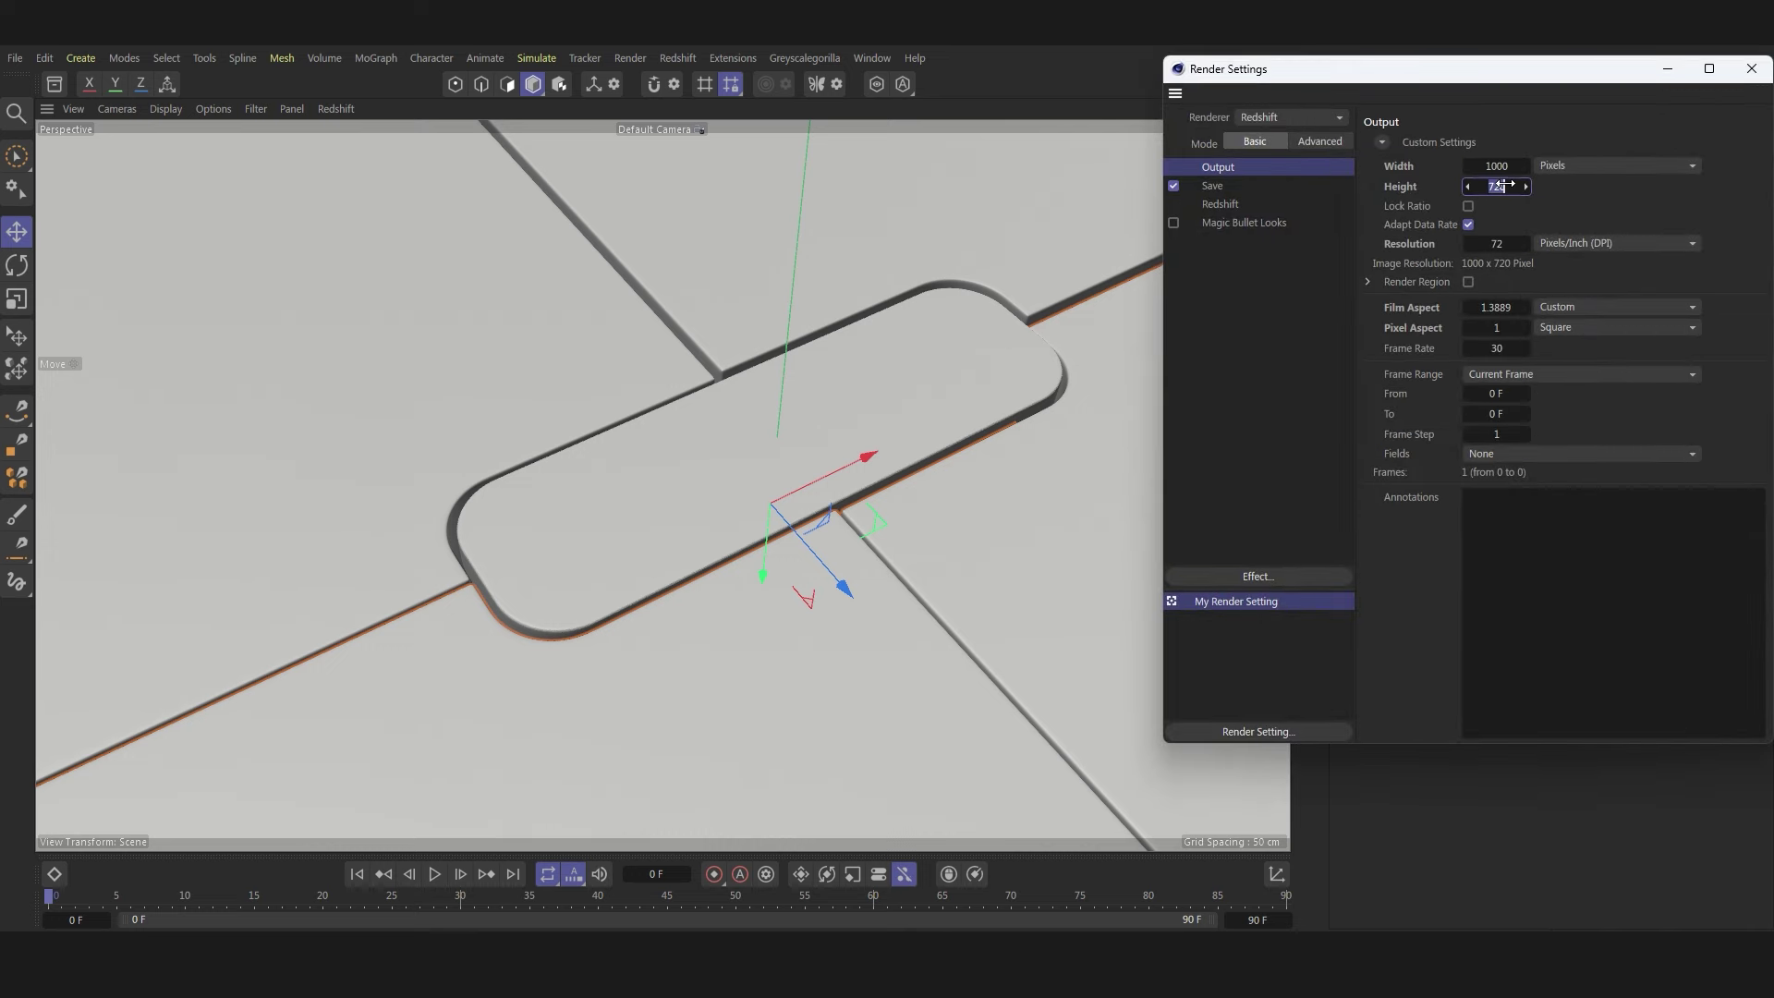
pyautogui.write('1000')
pyautogui.press('Return')
pyautogui.click(1751, 69)
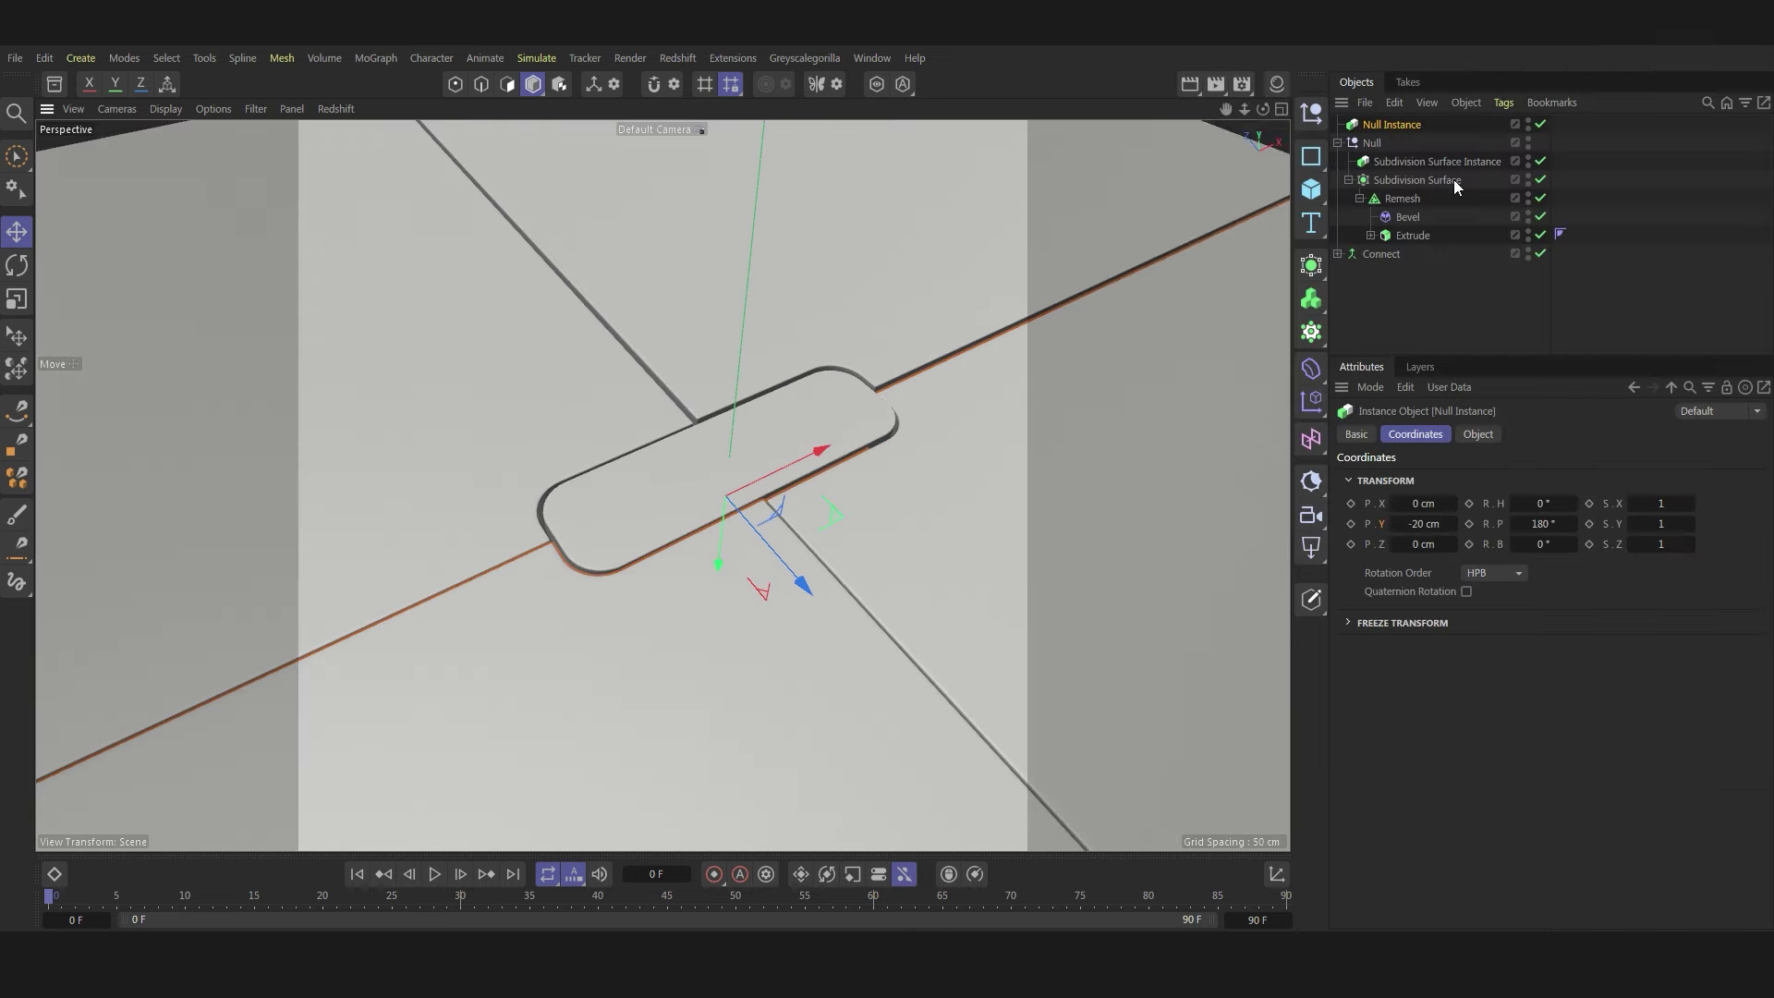
# - Zoom and orbit the viewport, then select the Connect object
pyautogui.scroll(3, 861, 447)
pyautogui.scroll(2, 862, 450)
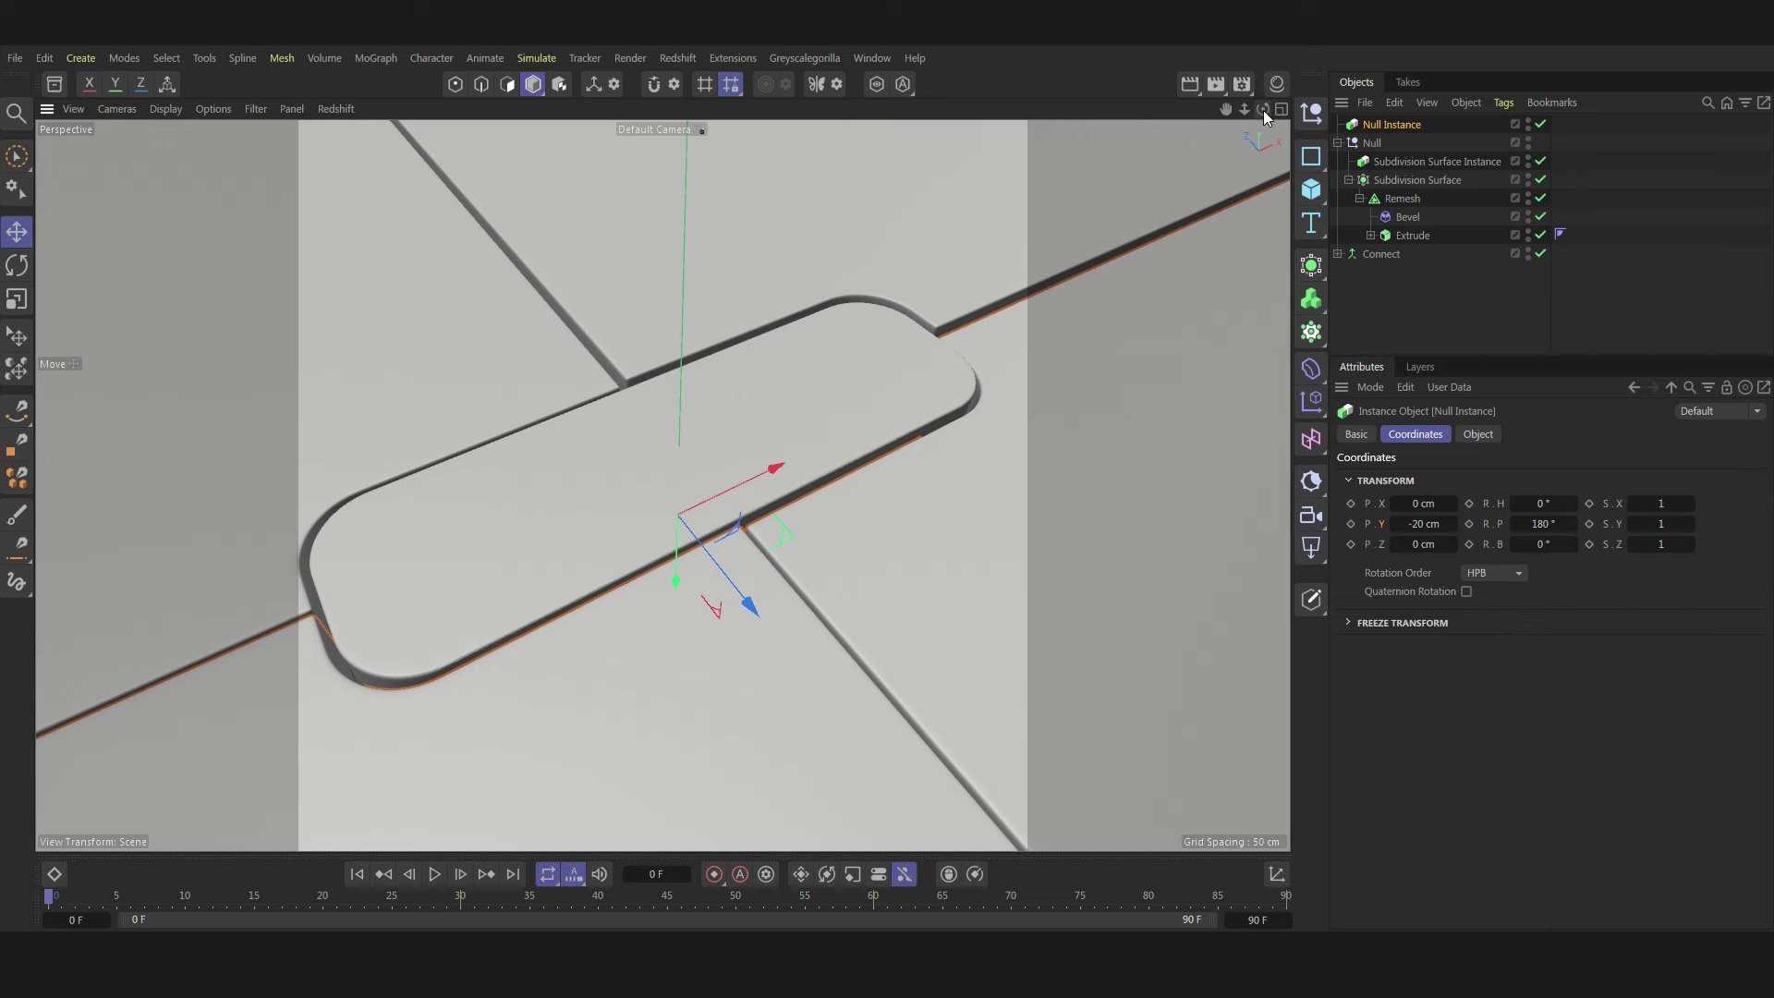
pyautogui.moveTo(1264, 113); pyautogui.dragTo(833, 383)
pyautogui.click(604, 487)
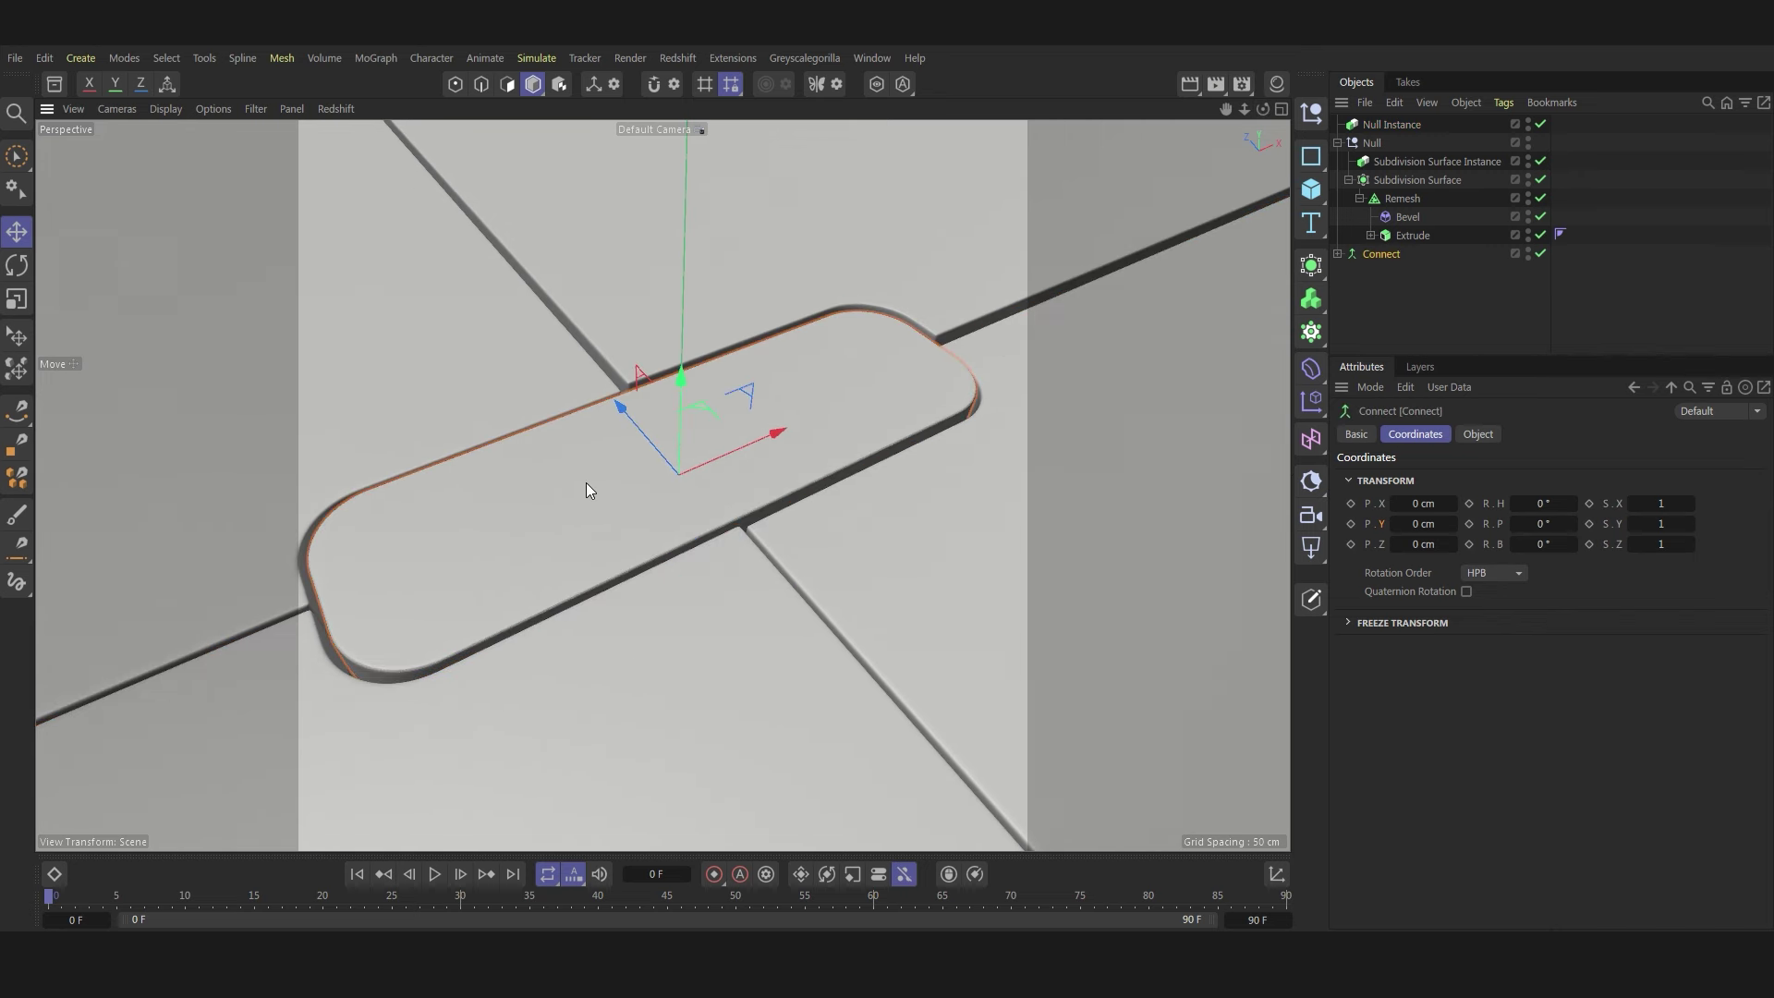
# - Group the Null Instance and Null under a new null named BG
pyautogui.doubleClick(1373, 143)
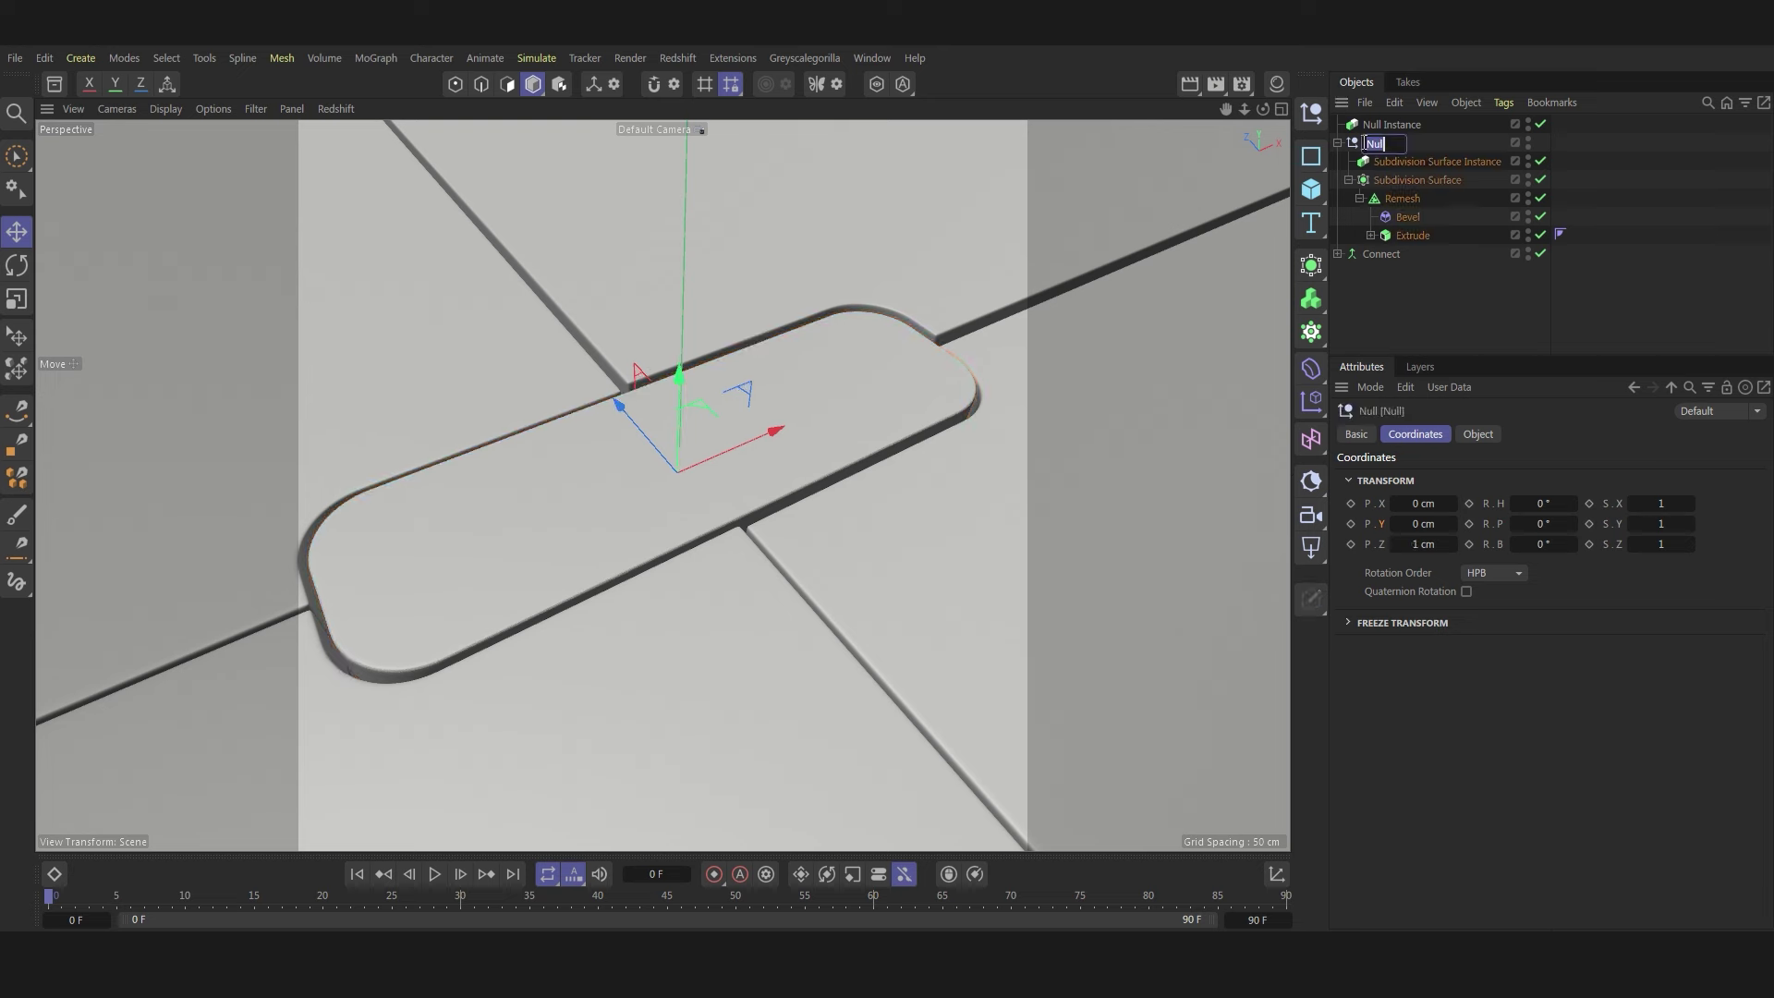
pyautogui.press('Return')
pyautogui.click(1337, 142)
pyautogui.keyDown('shift'); pyautogui.click(1384, 125); pyautogui.keyUp('shift')
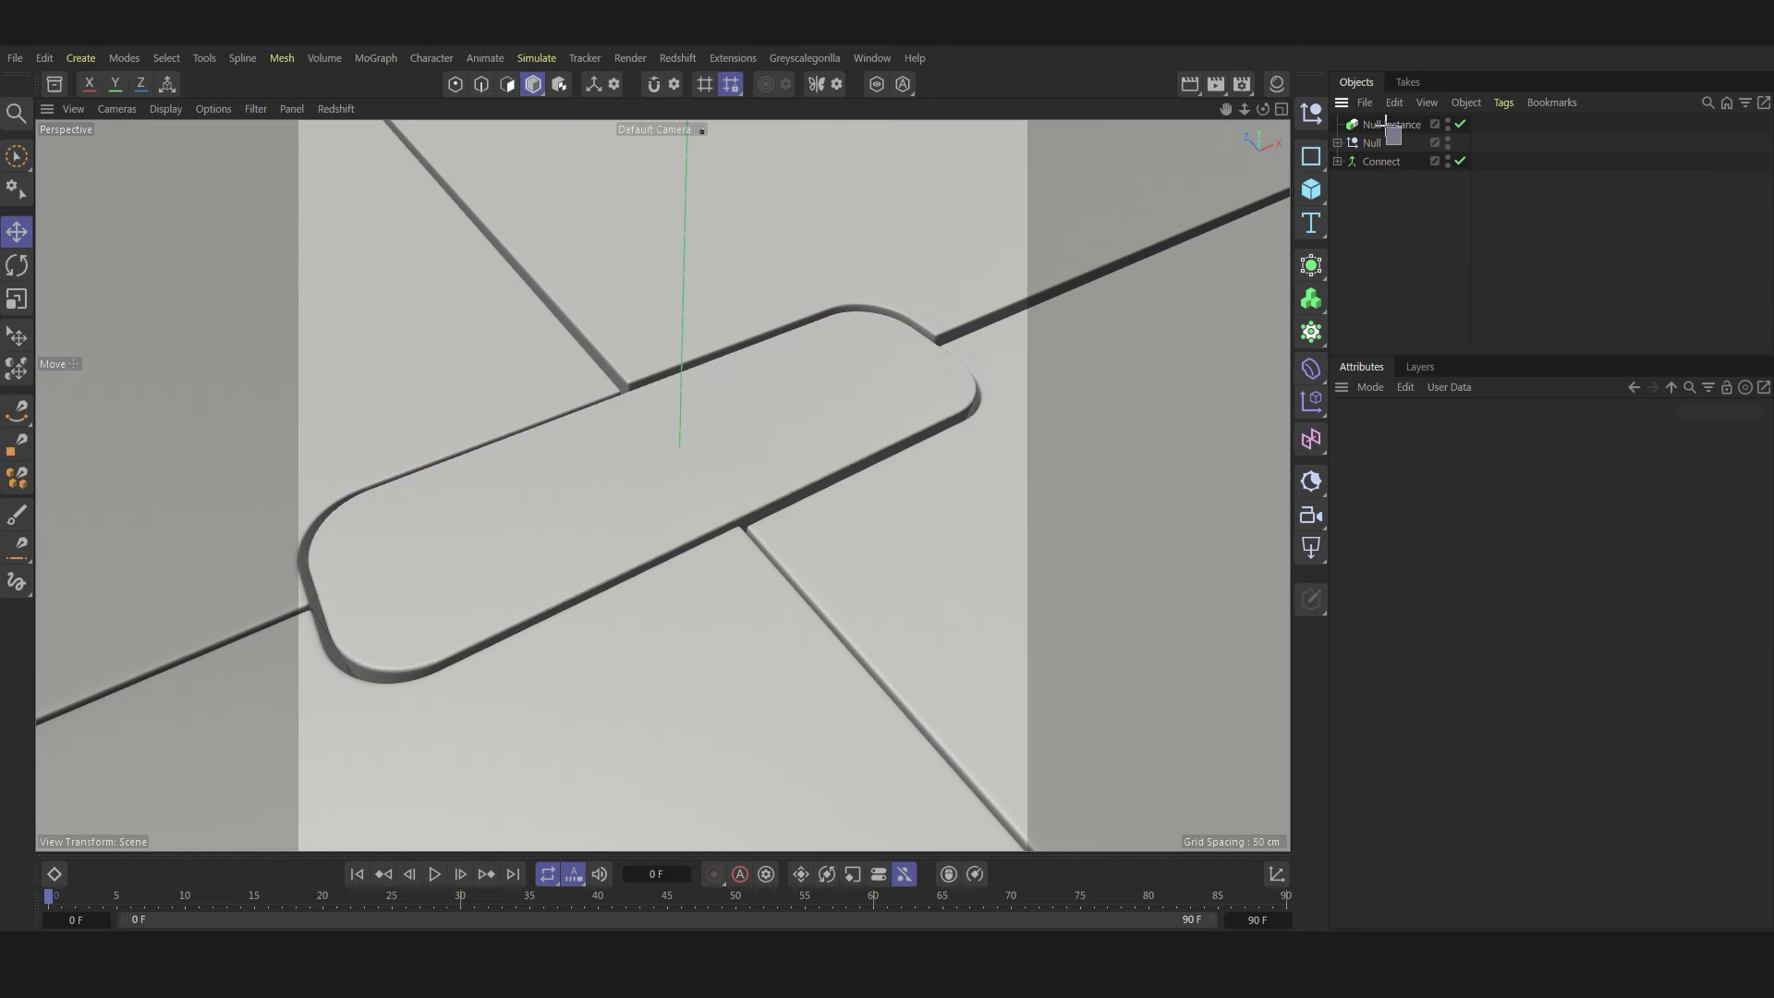
pyautogui.hotkey('alt', 'g')
pyautogui.doubleClick(1373, 124)
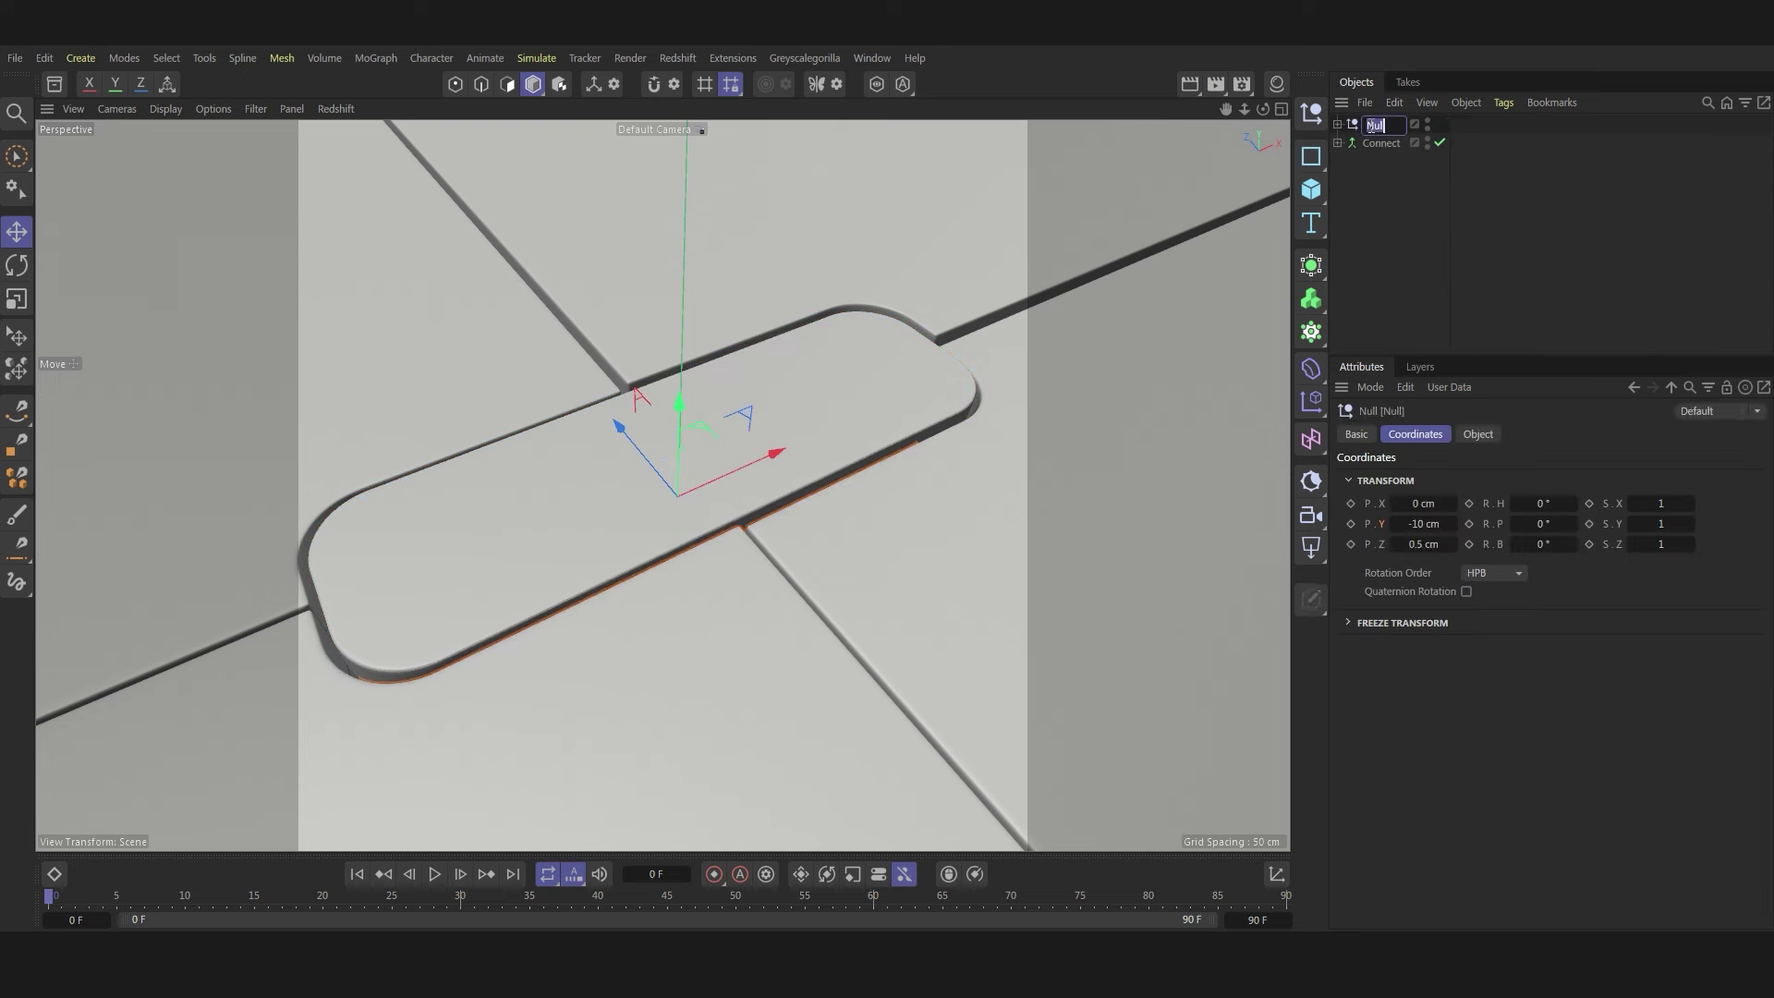
pyautogui.write('BG')
pyautogui.click(1378, 142)
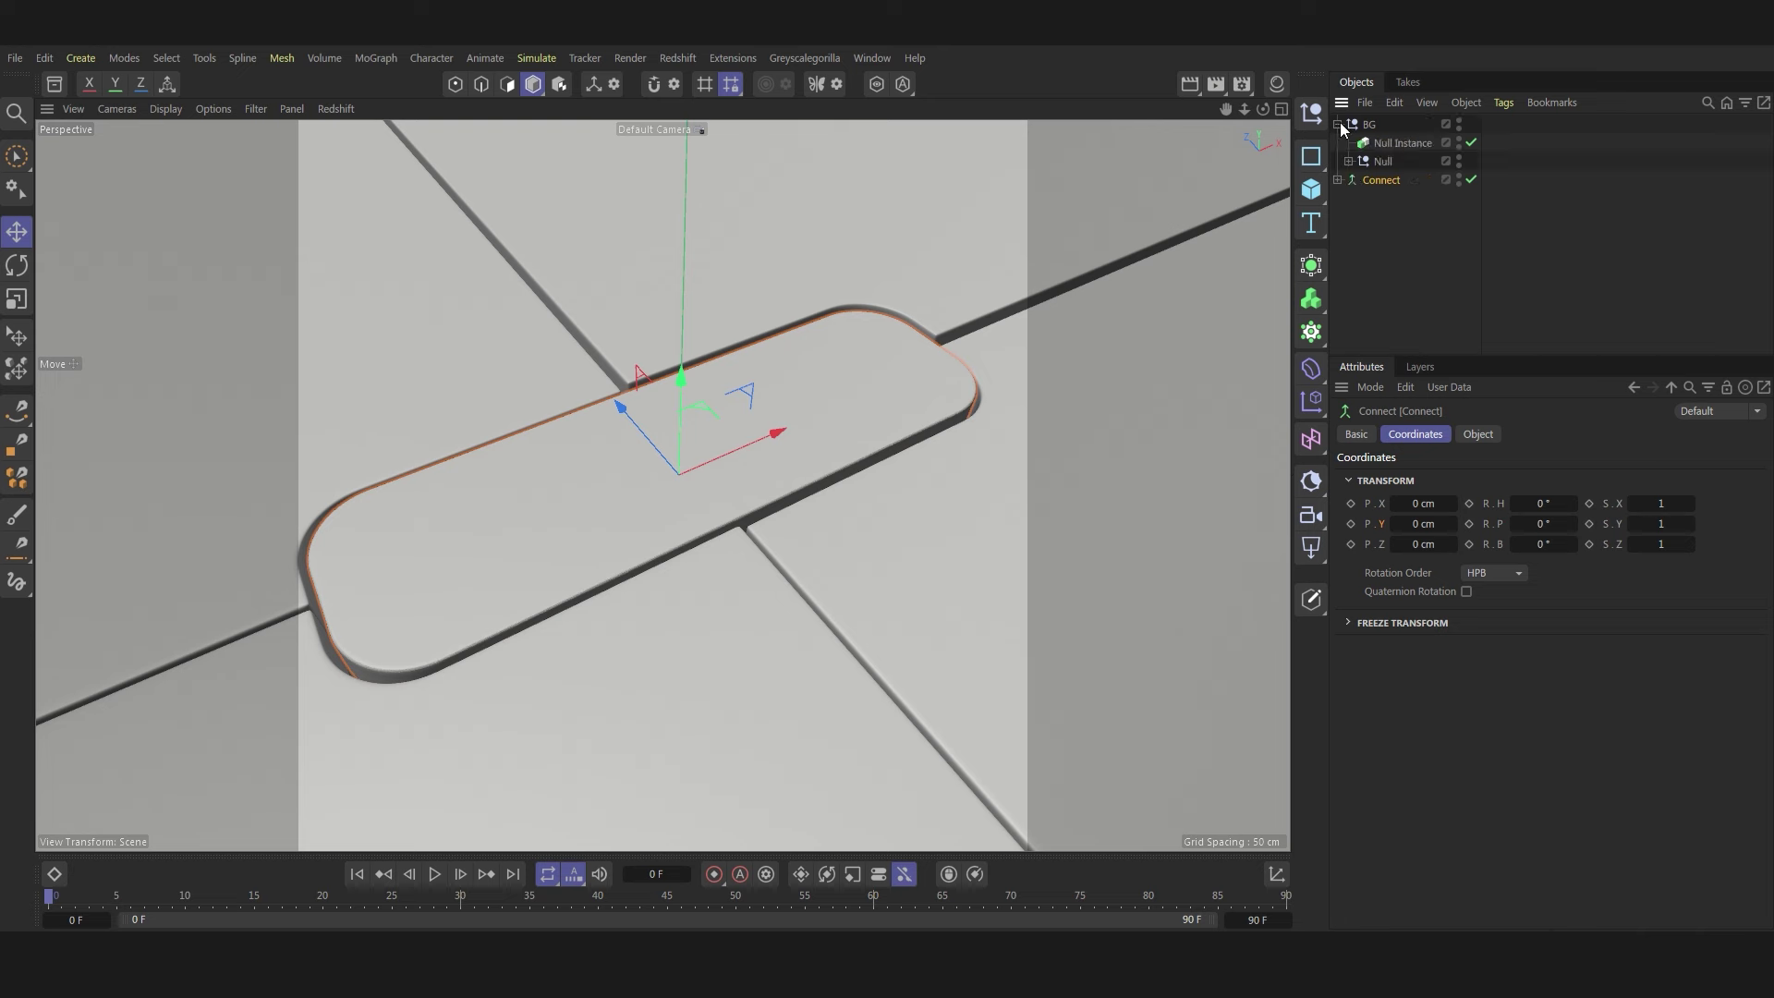
pyautogui.click(1337, 124)
pyautogui.click(1345, 158)
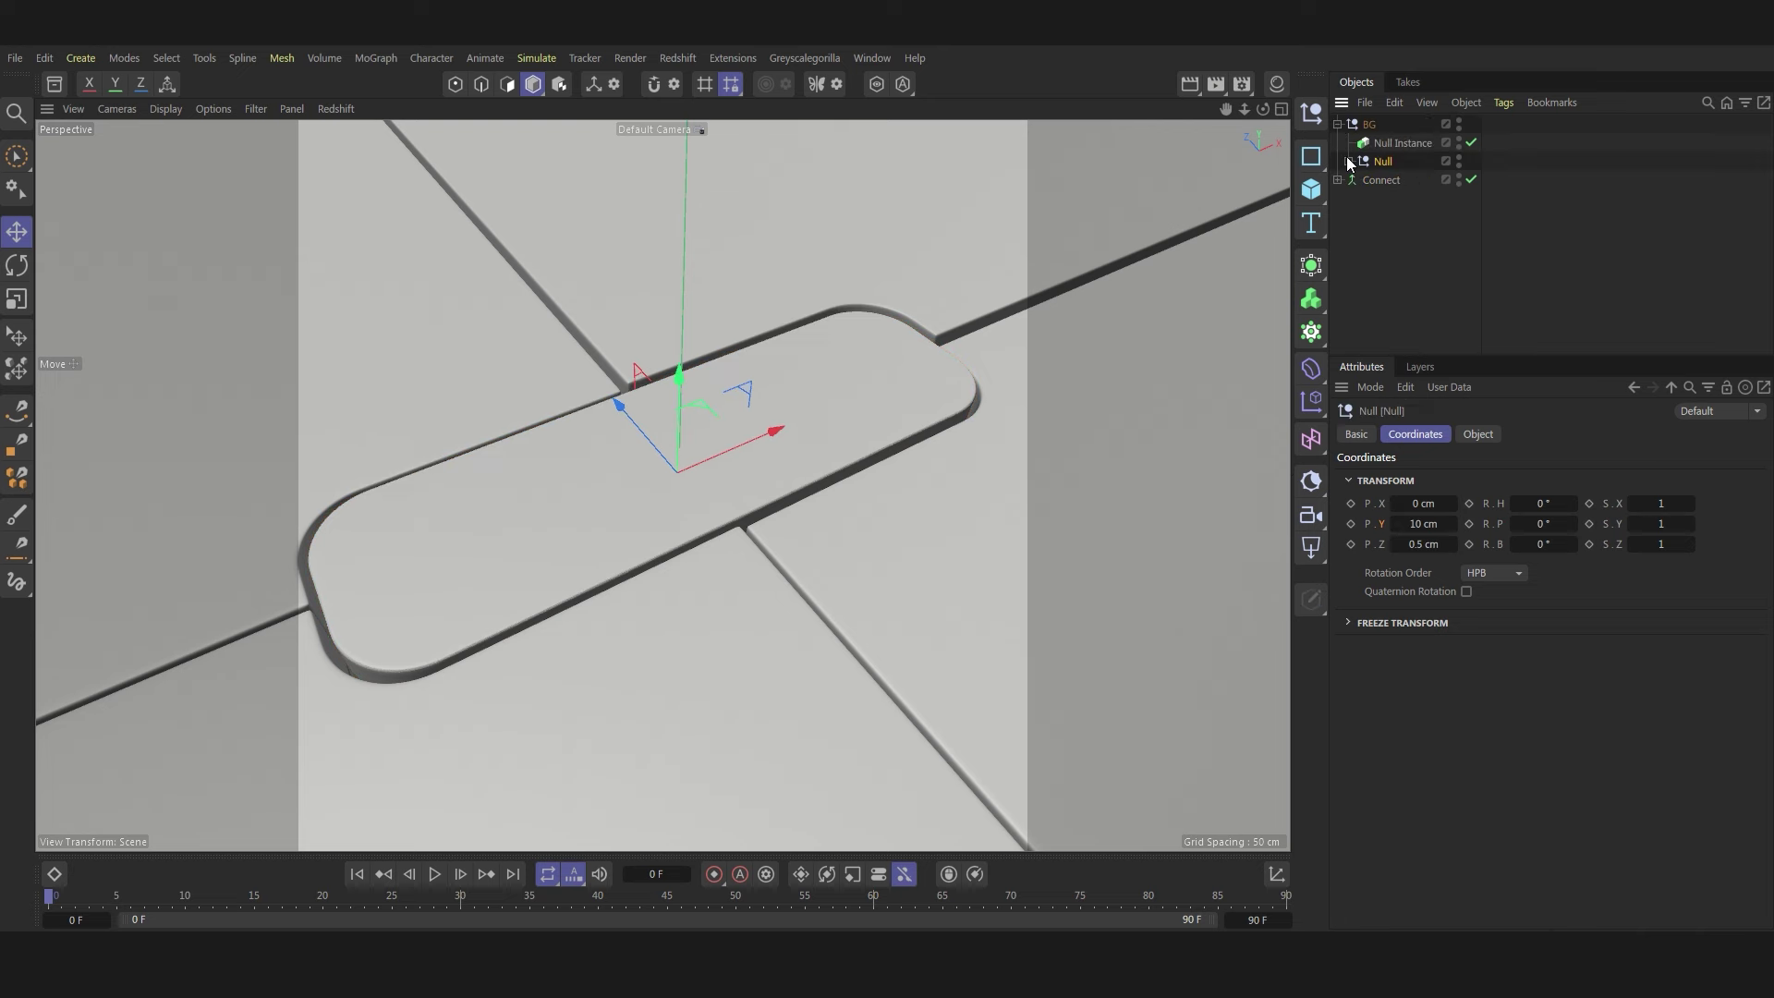
pyautogui.hotkey('ctrl', 'z')
# - Convert Connect to a polygon object named Button, hide the original, and add a Bend under it
pyautogui.rightClick(1378, 144)
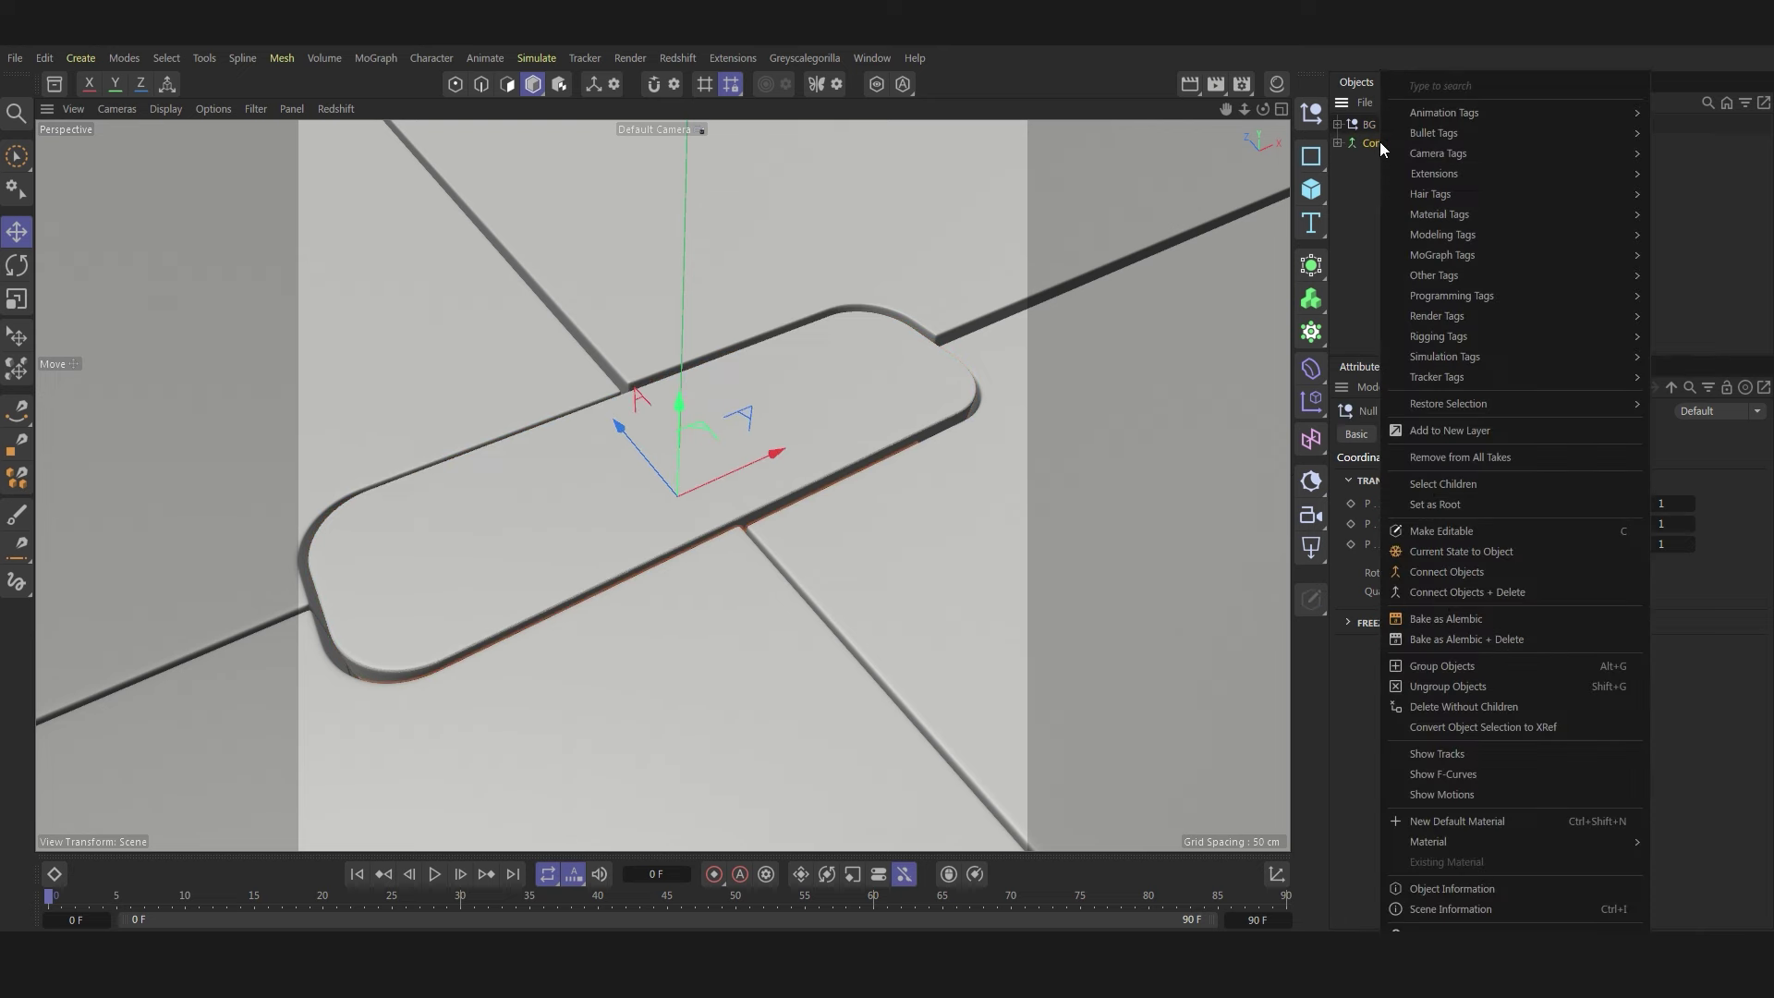
pyautogui.click(1492, 572)
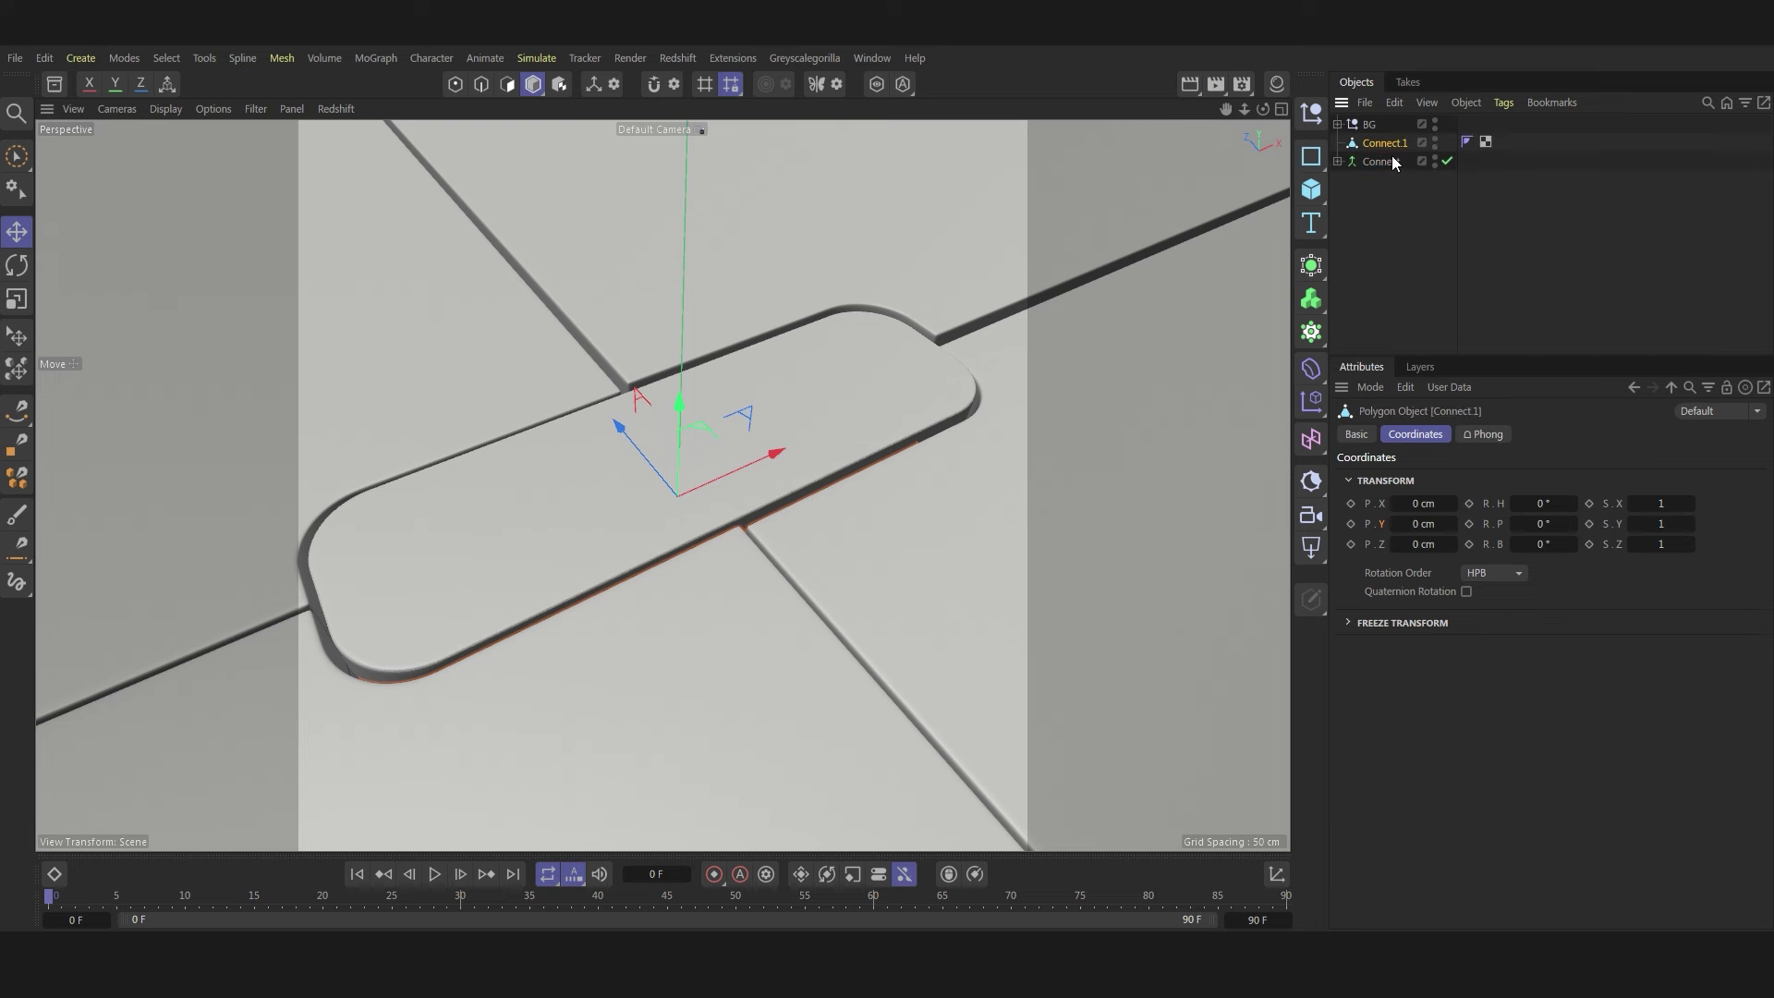
pyautogui.moveTo(1377, 132); pyautogui.dragTo(1377, 120)
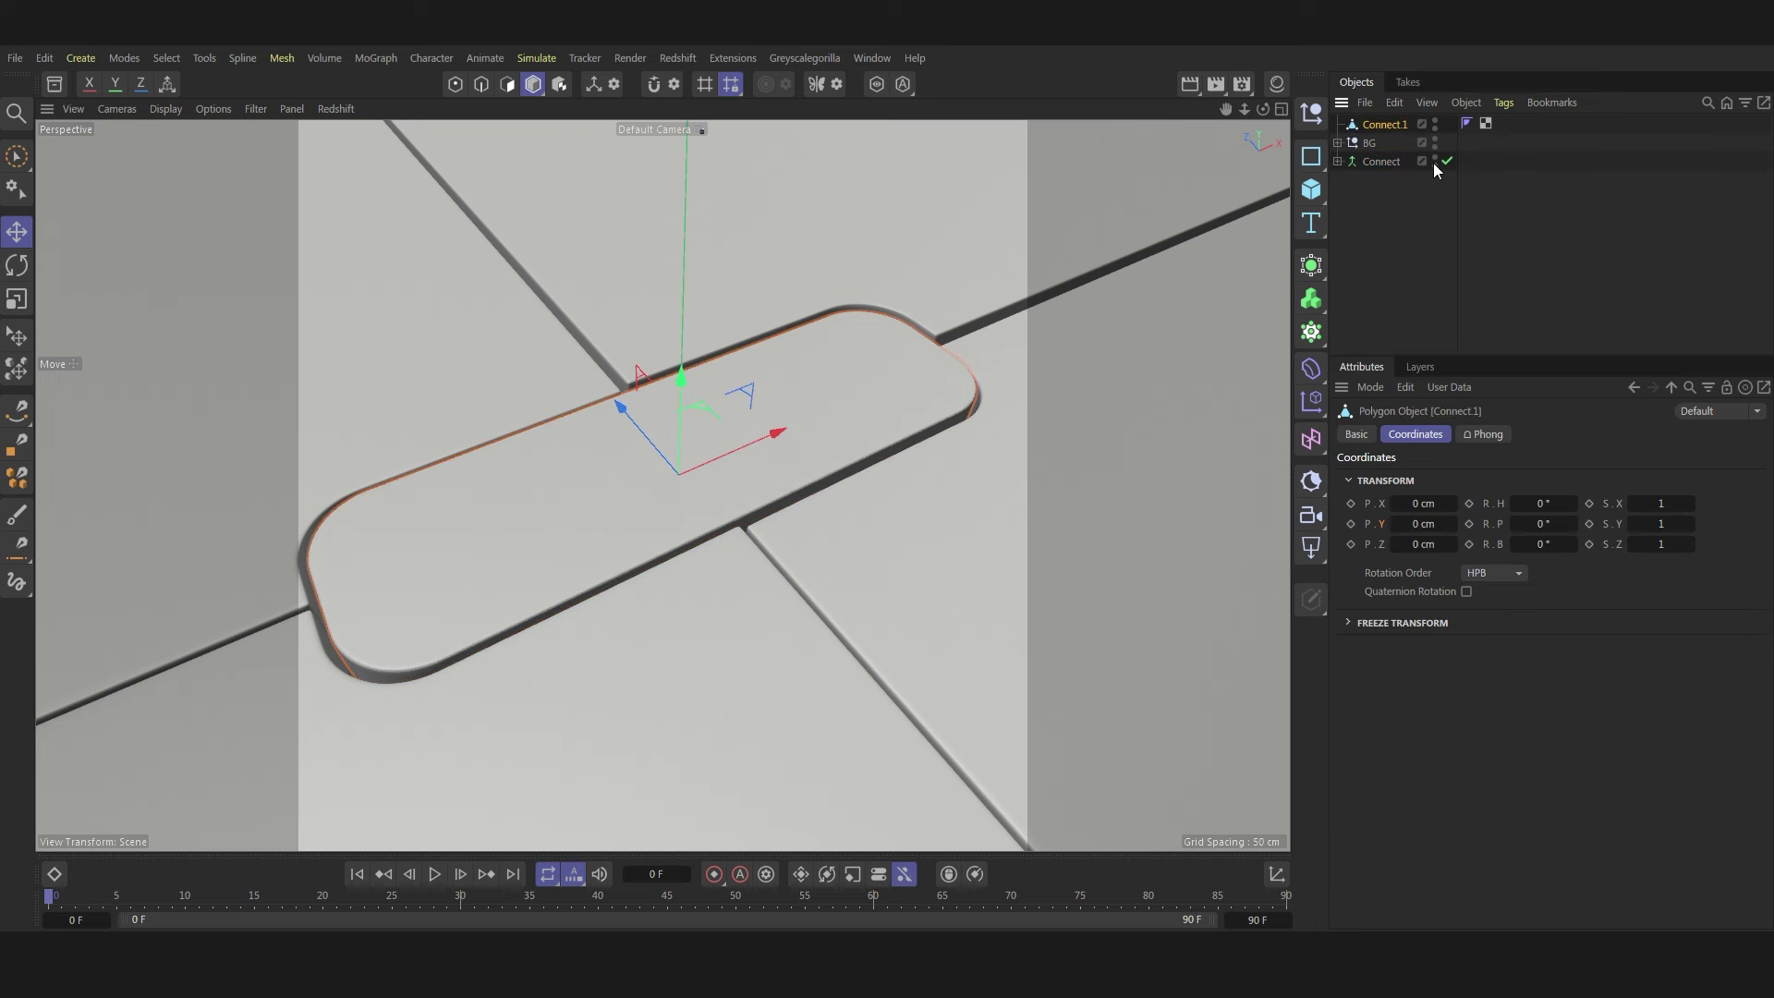
pyautogui.click(1434, 160)
pyautogui.doubleClick(1372, 127)
pyautogui.write('BG')
pyautogui.write('n')
pyautogui.press('Return')
pyautogui.keyDown('shift'); pyautogui.click(1310, 374); pyautogui.keyUp('shift')
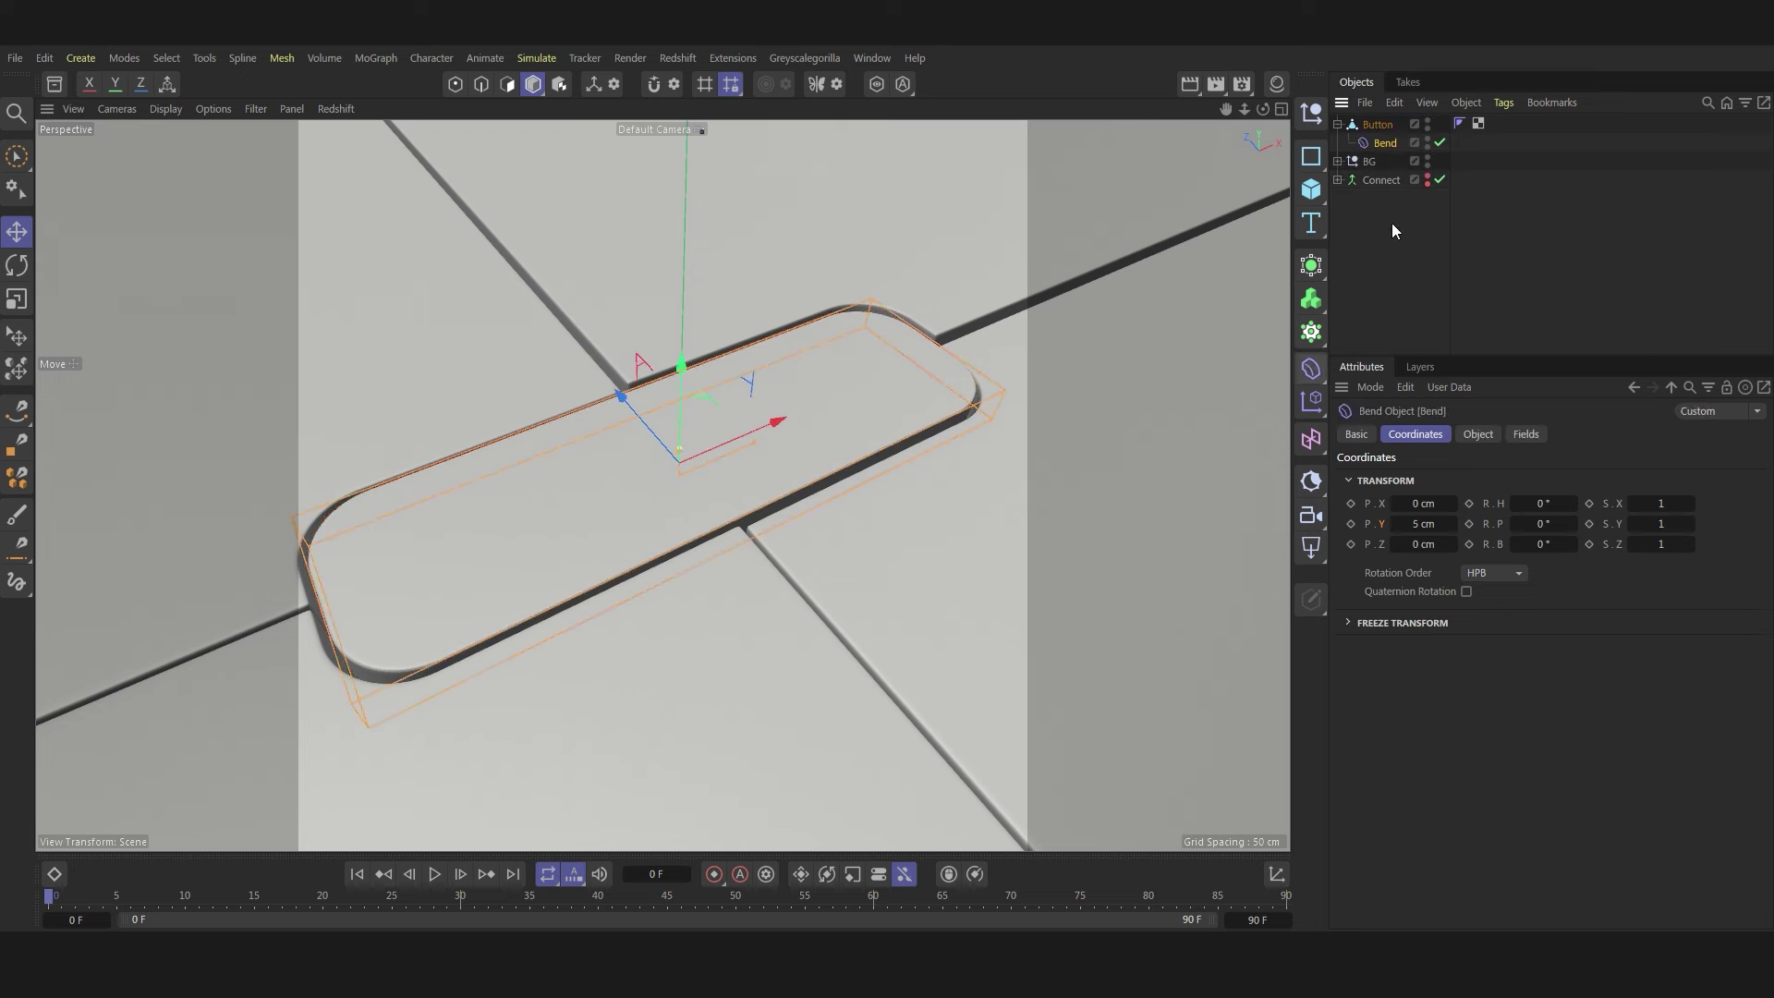
pyautogui.click(1483, 435)
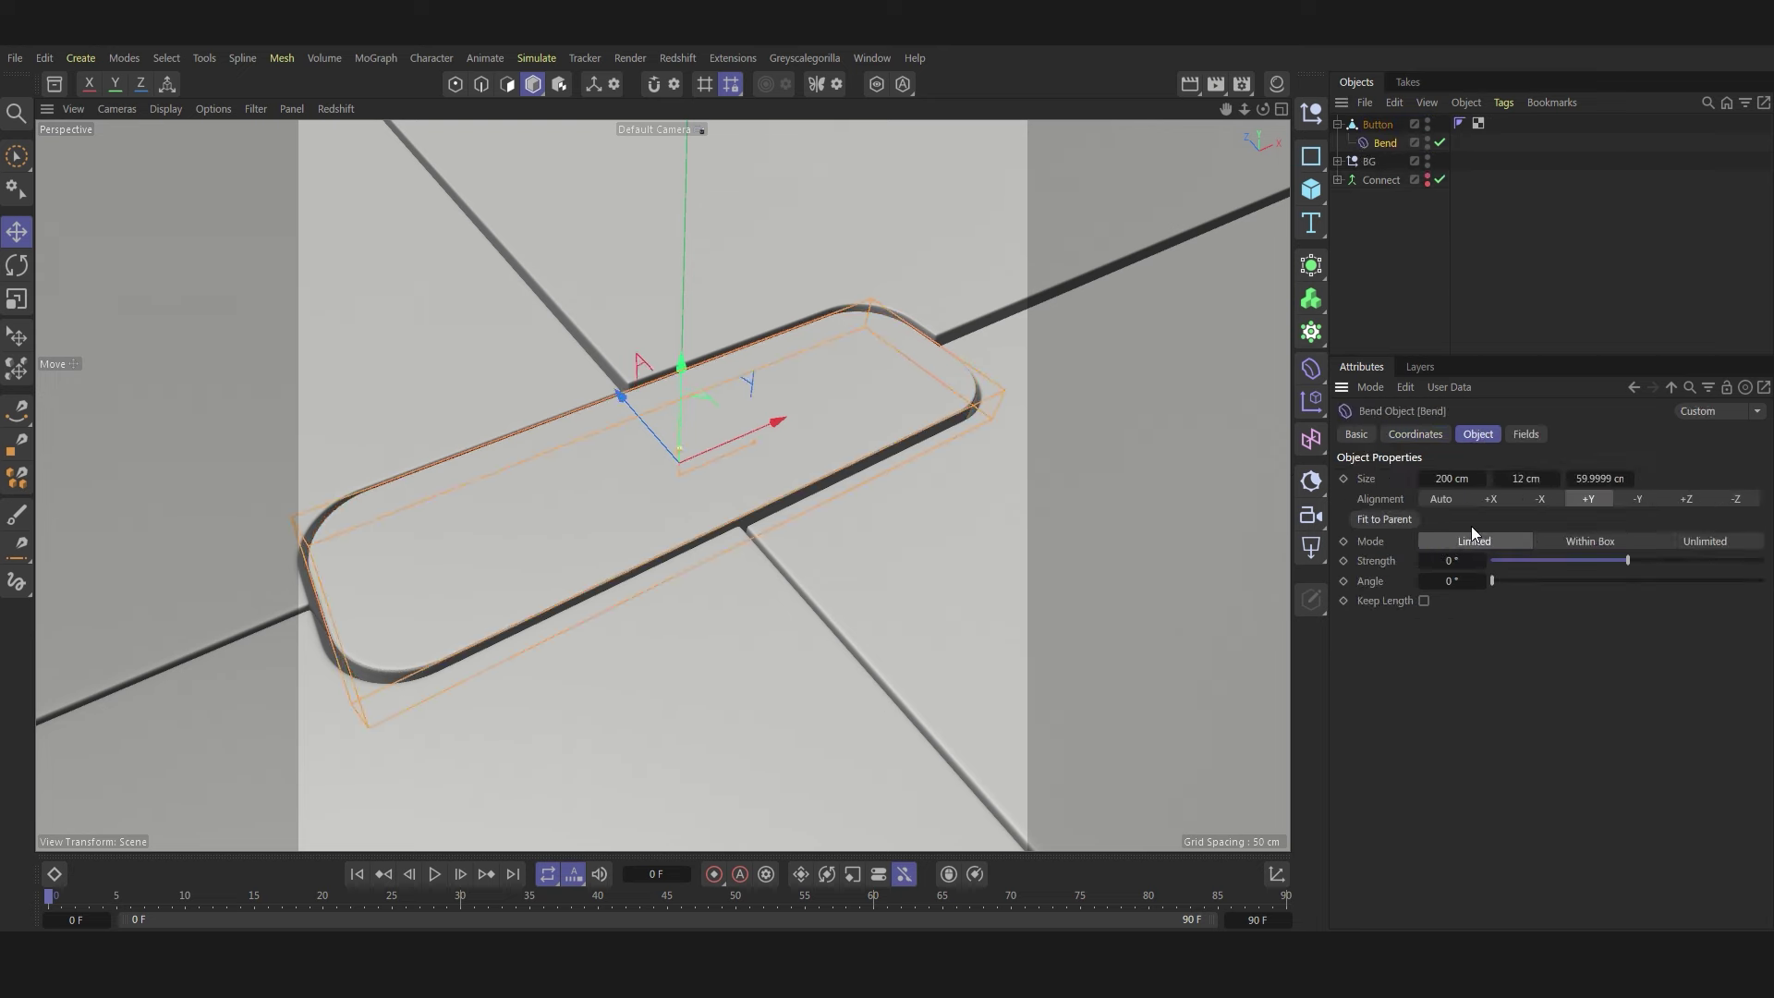
# - Set the Bend to Unlimited with Keep Length, rotated H 180° and B 90°
pyautogui.click(1423, 600)
pyautogui.click(1702, 542)
pyautogui.moveTo(1628, 560)
pyautogui.mouseDown()
pyautogui.moveTo(1677, 559)
pyautogui.moveTo(1652, 560)
pyautogui.mouseUp()
pyautogui.click(1417, 436)
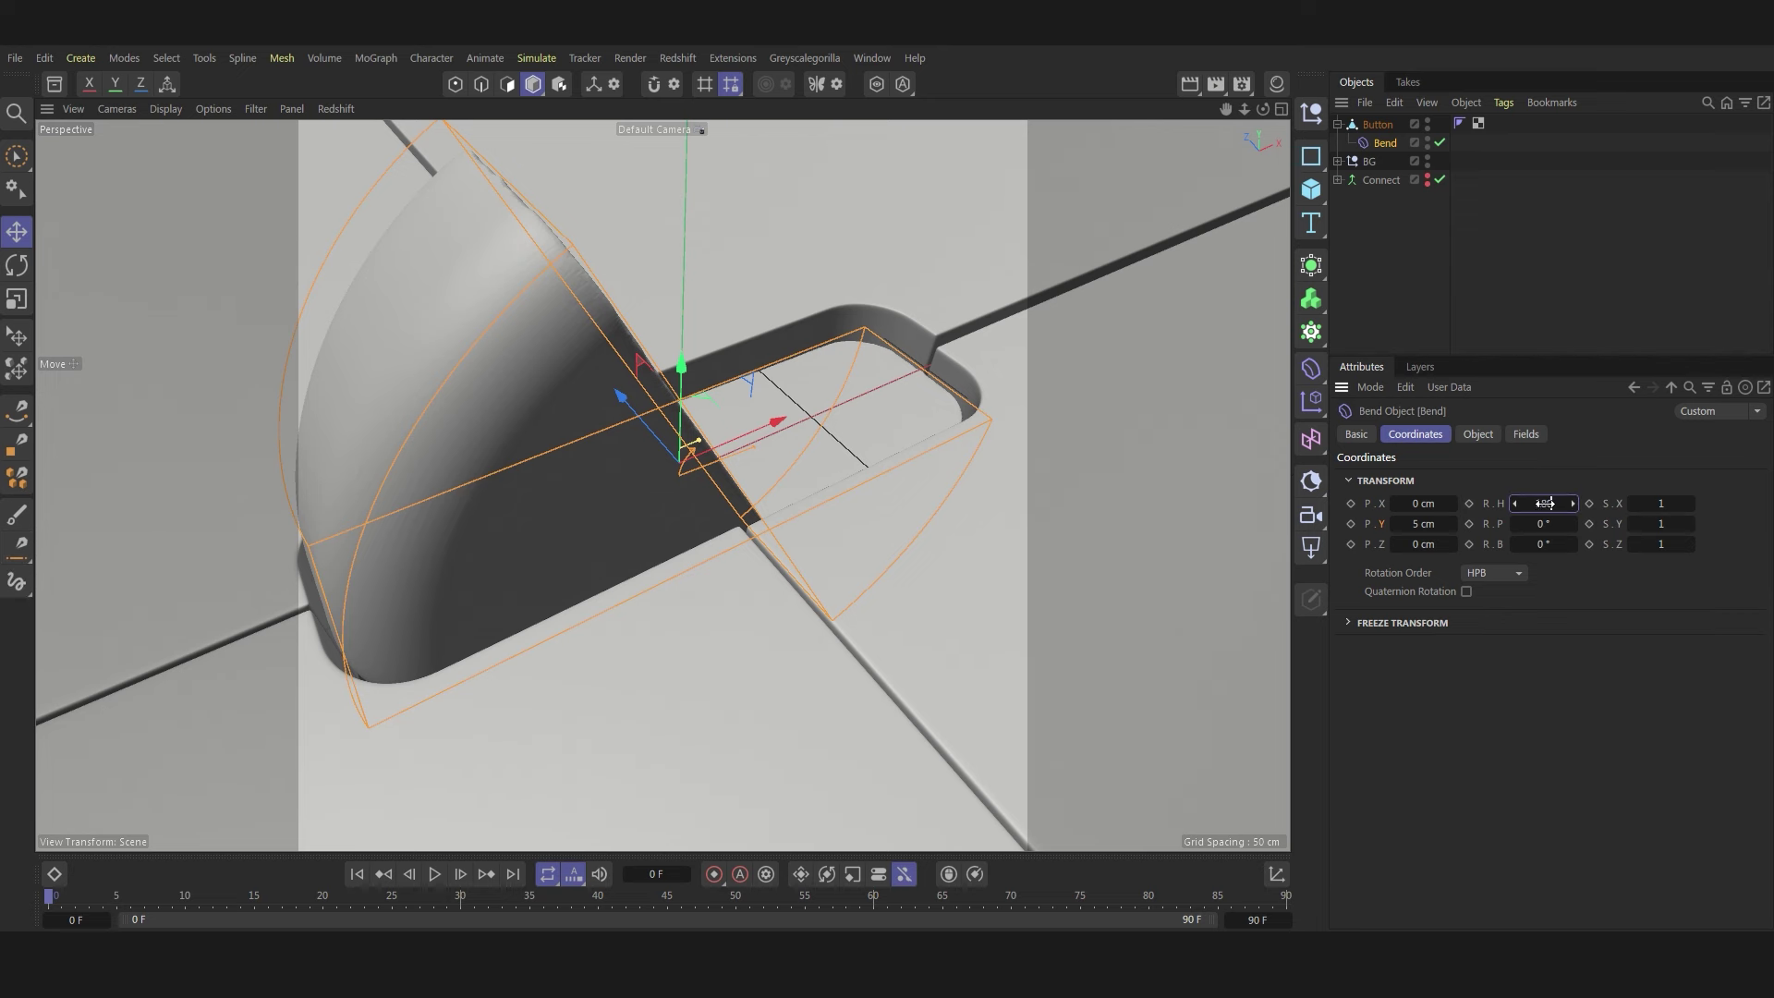
pyautogui.press('Return')
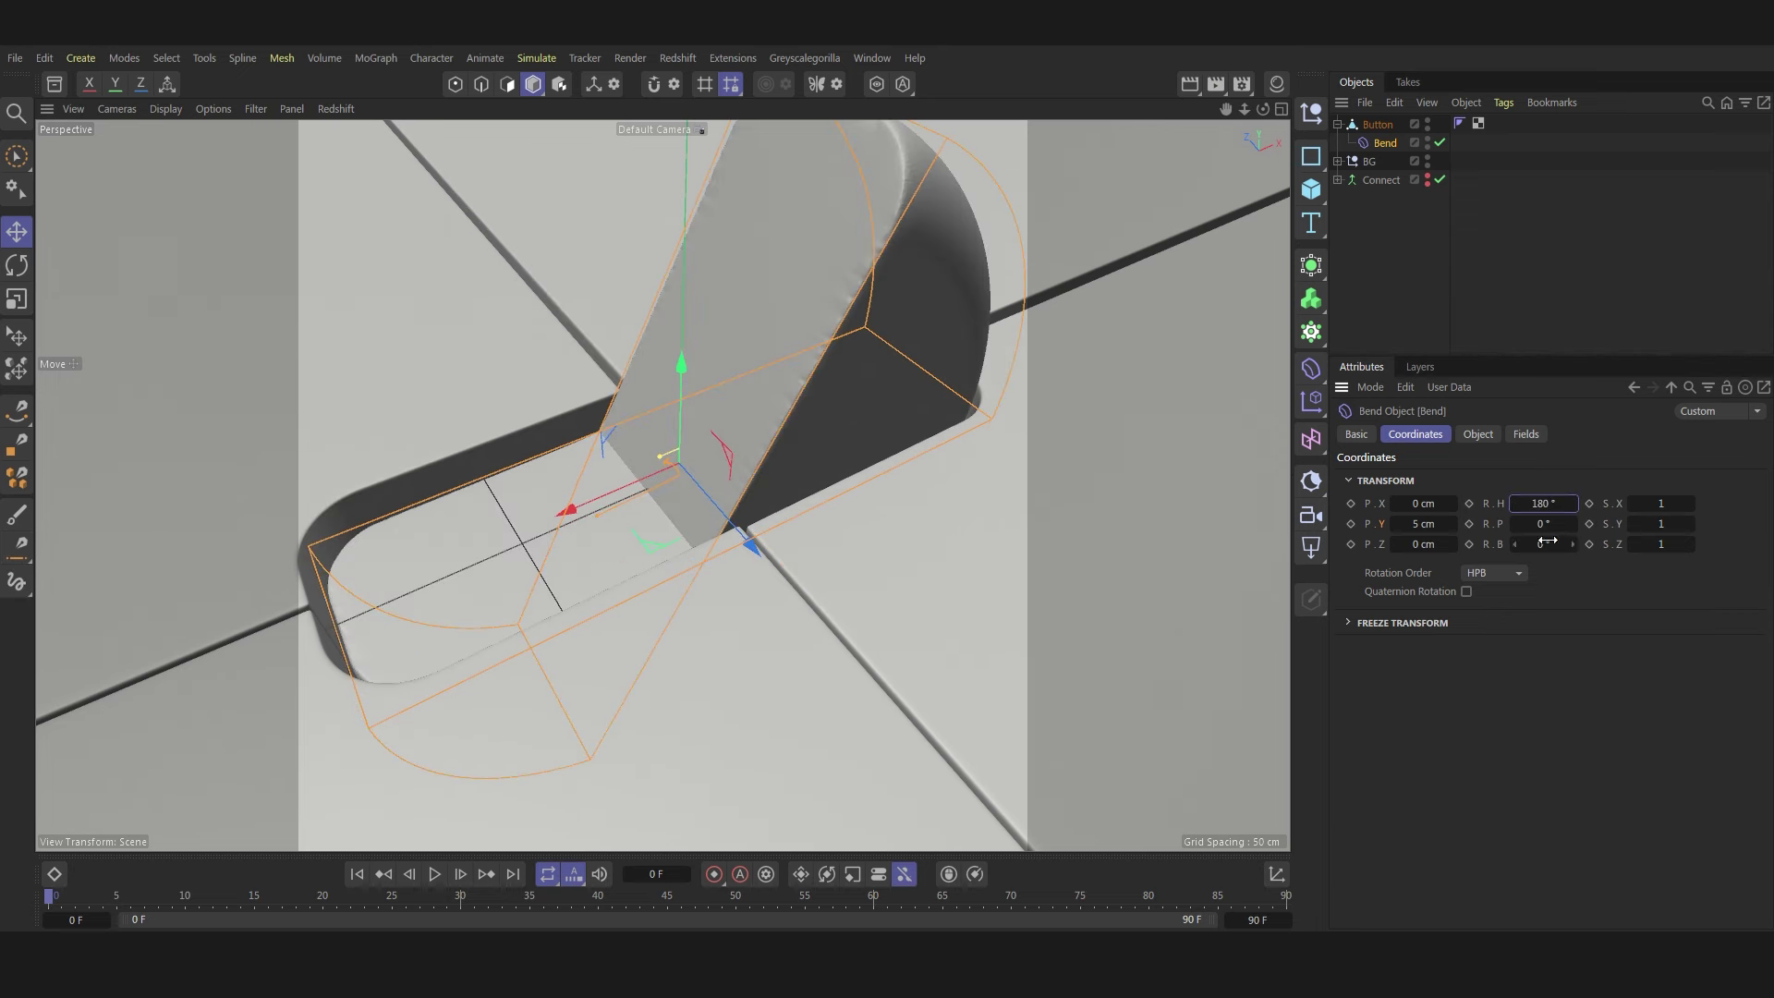
pyautogui.click(1547, 541)
pyautogui.write('90')
pyautogui.press('Return')
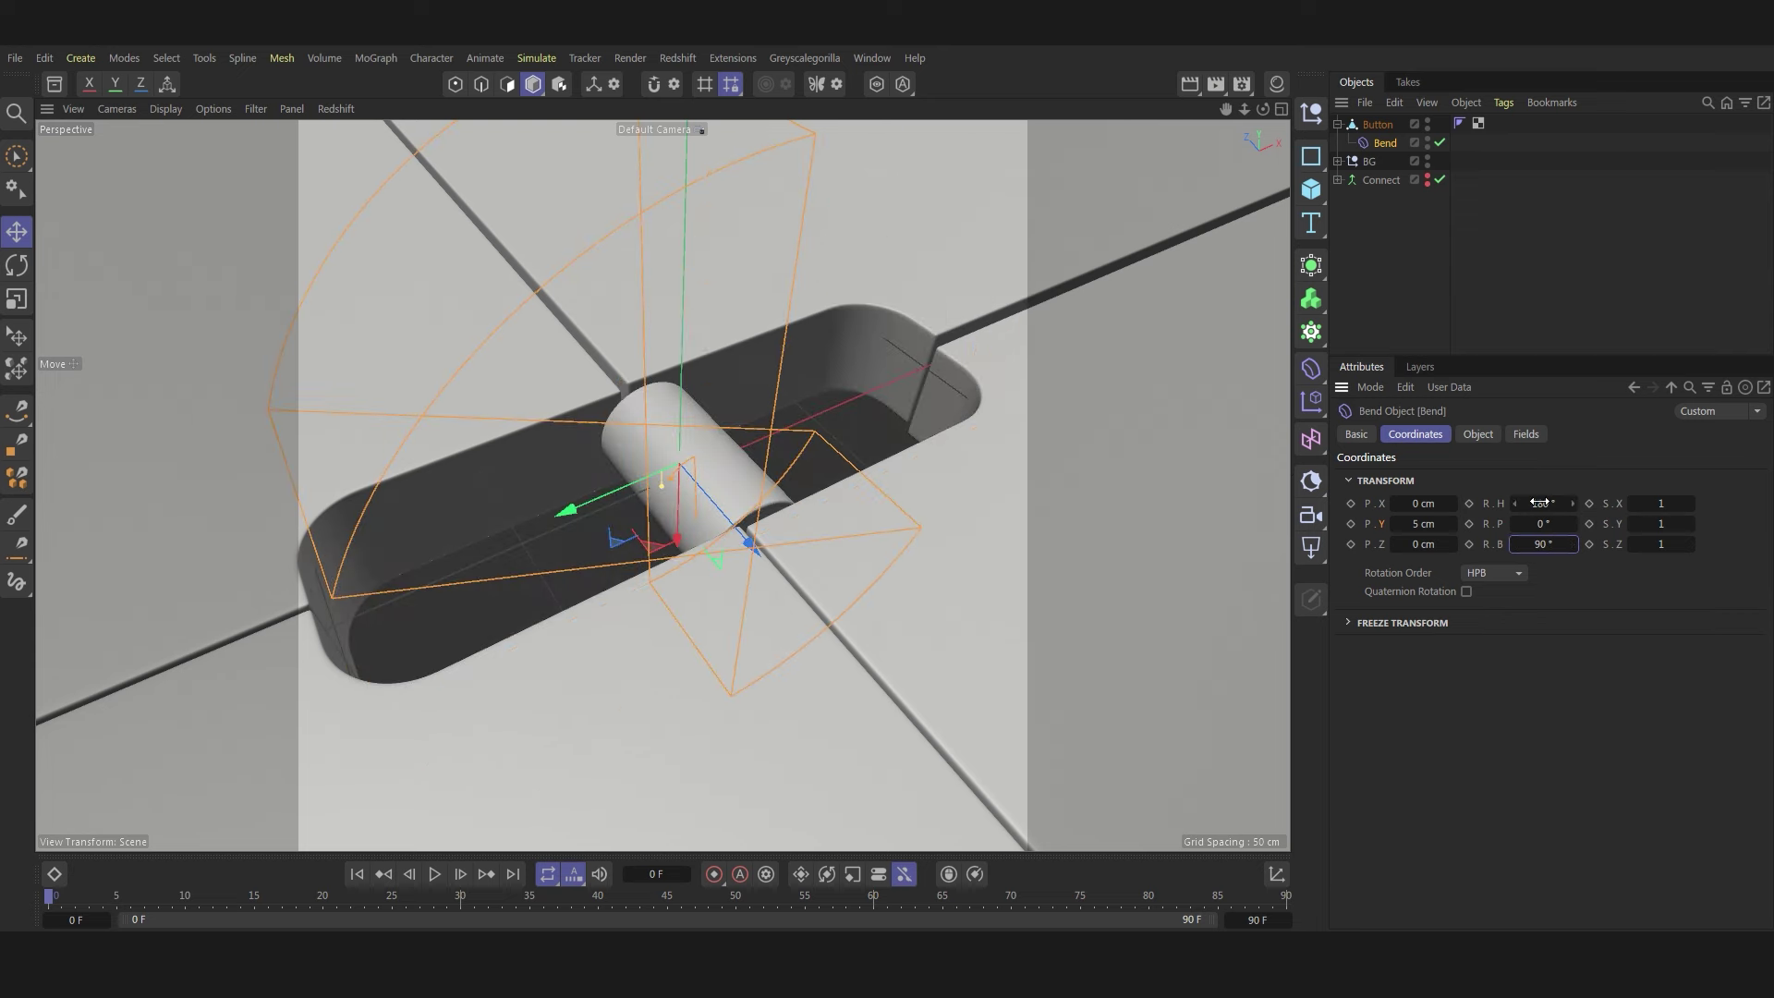
# - Give the Bend a Y size of 72 cm and a strength of −39°
pyautogui.click(1478, 433)
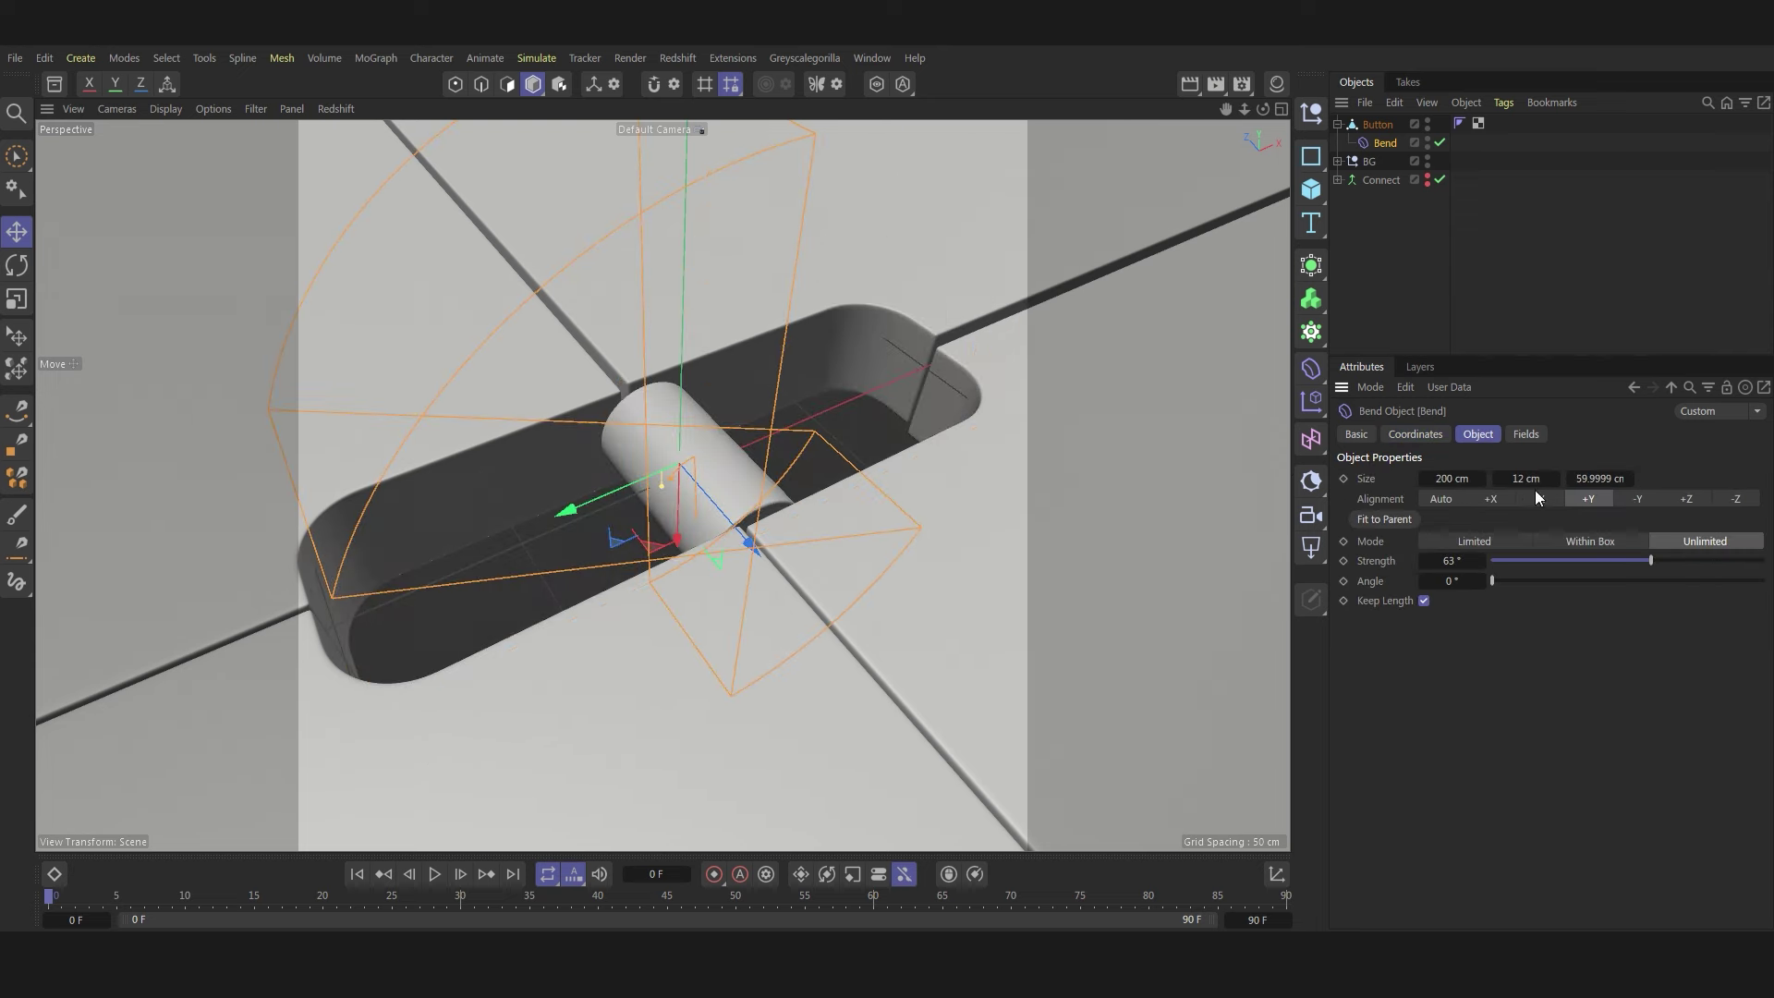
pyautogui.write('72')
pyautogui.press('Return')
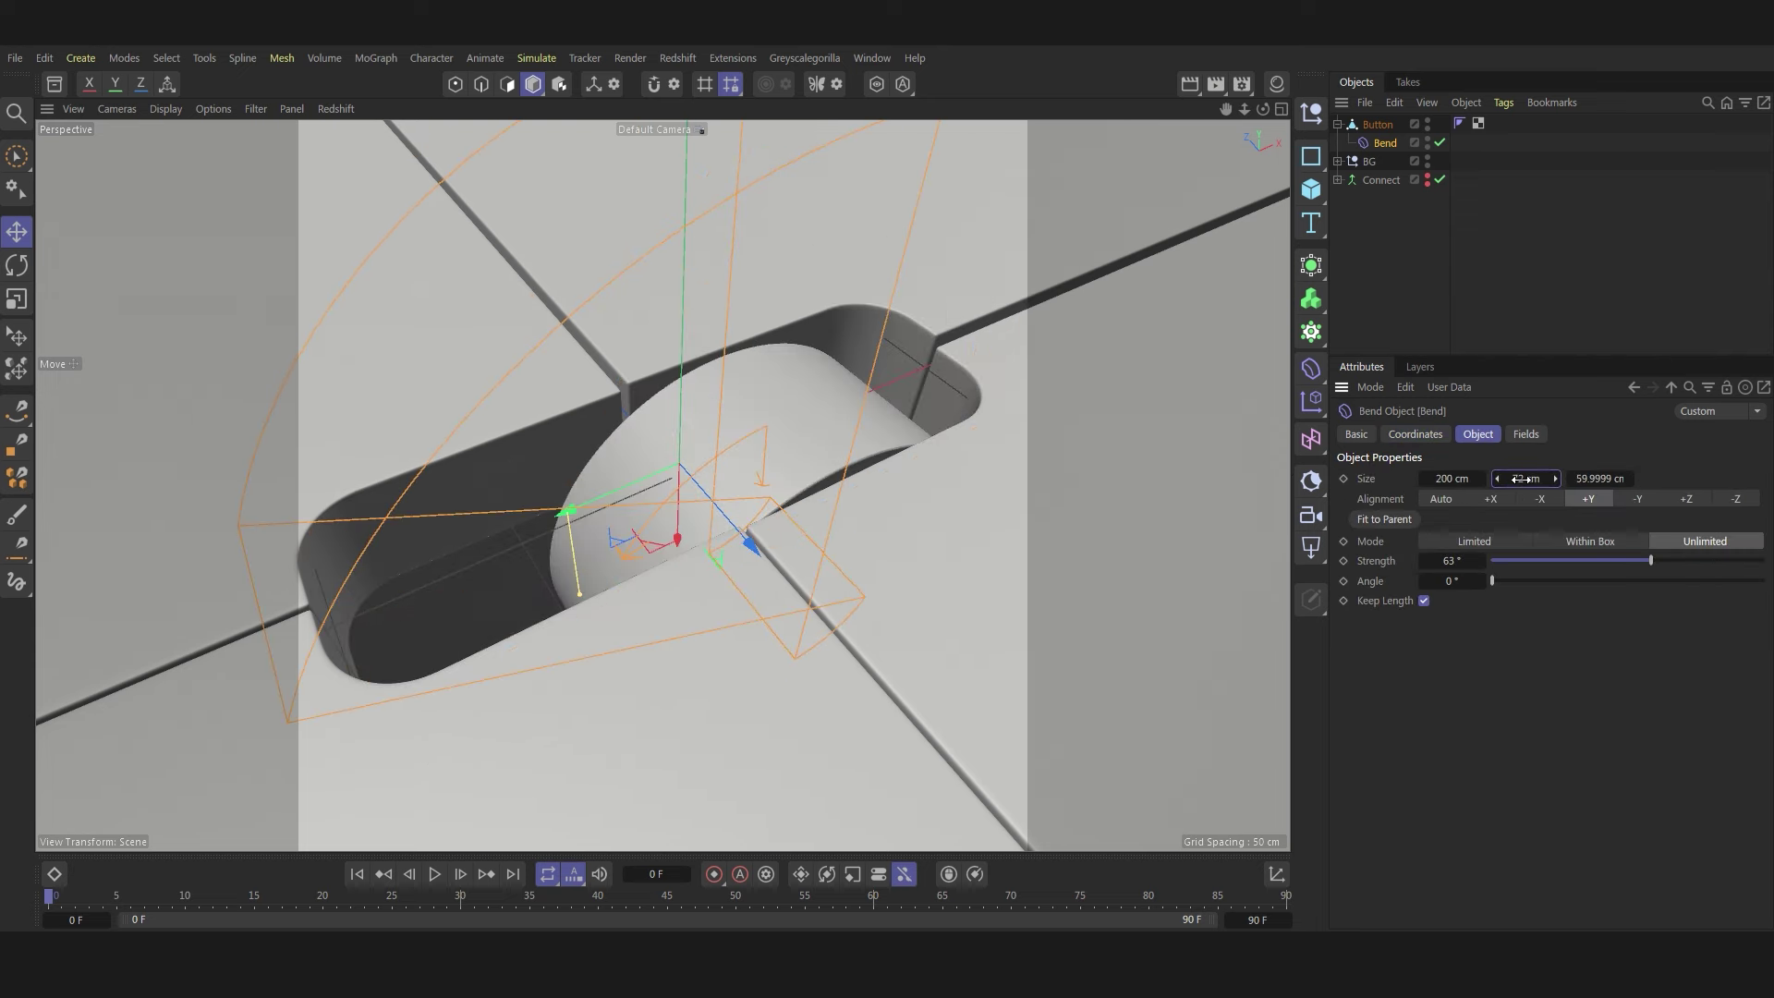
pyautogui.click(1443, 479)
pyautogui.moveTo(1650, 554); pyautogui.dragTo(1613, 556)
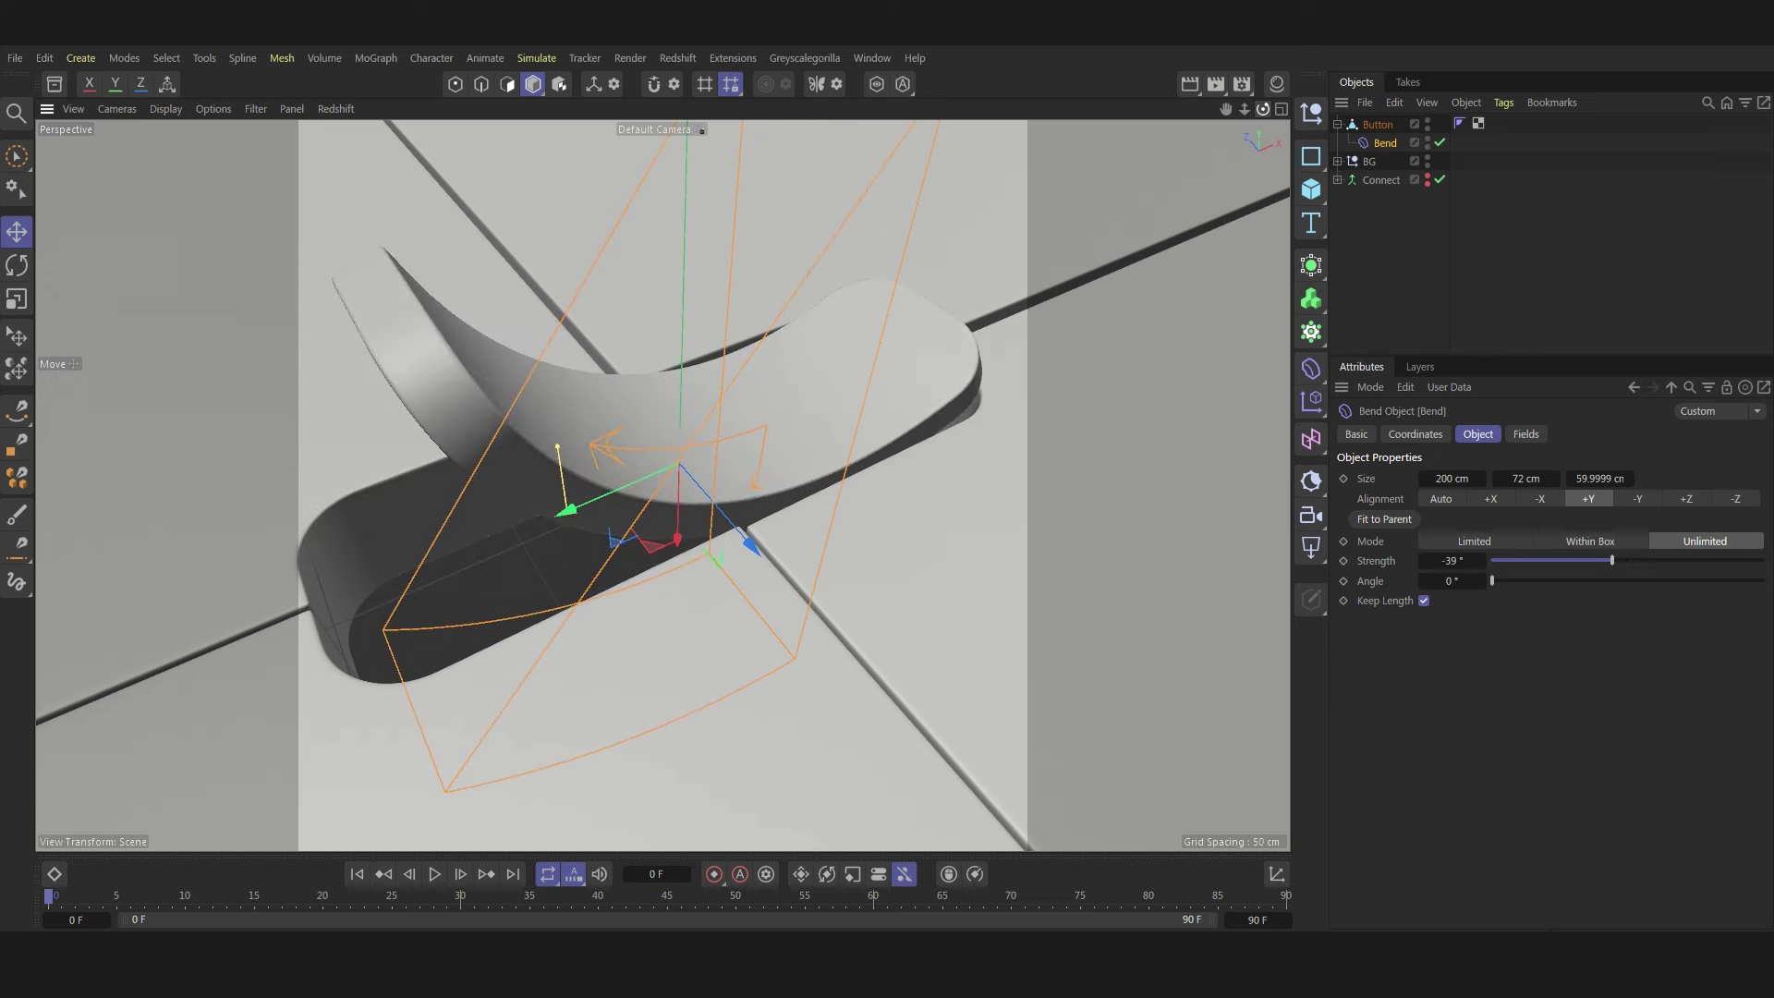
pyautogui.moveTo(1262, 108)
pyautogui.mouseDown()
pyautogui.moveTo(1229, 129)
pyautogui.moveTo(1319, 308)
pyautogui.mouseUp()
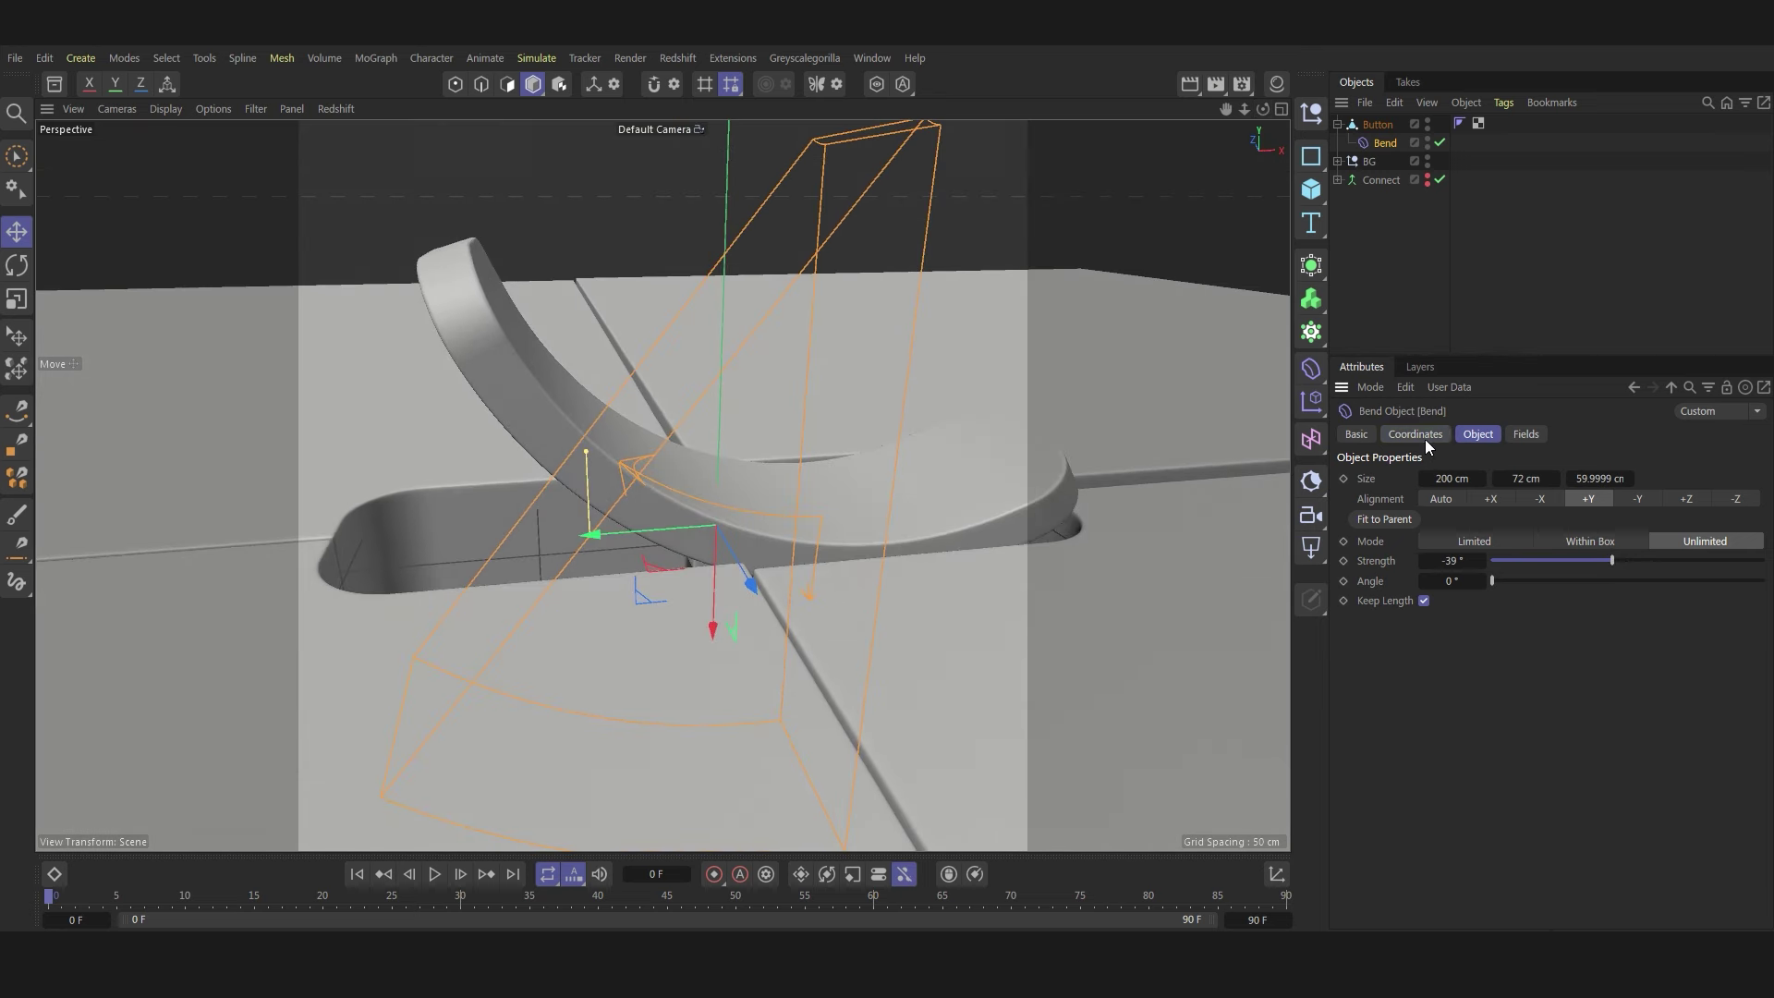
# - Move the Bend deformer to X −35 cm and Y −5 cm
pyautogui.click(1415, 434)
pyautogui.doubleClick(1424, 504)
pyautogui.press('BackSpace')
pyautogui.write('-35')
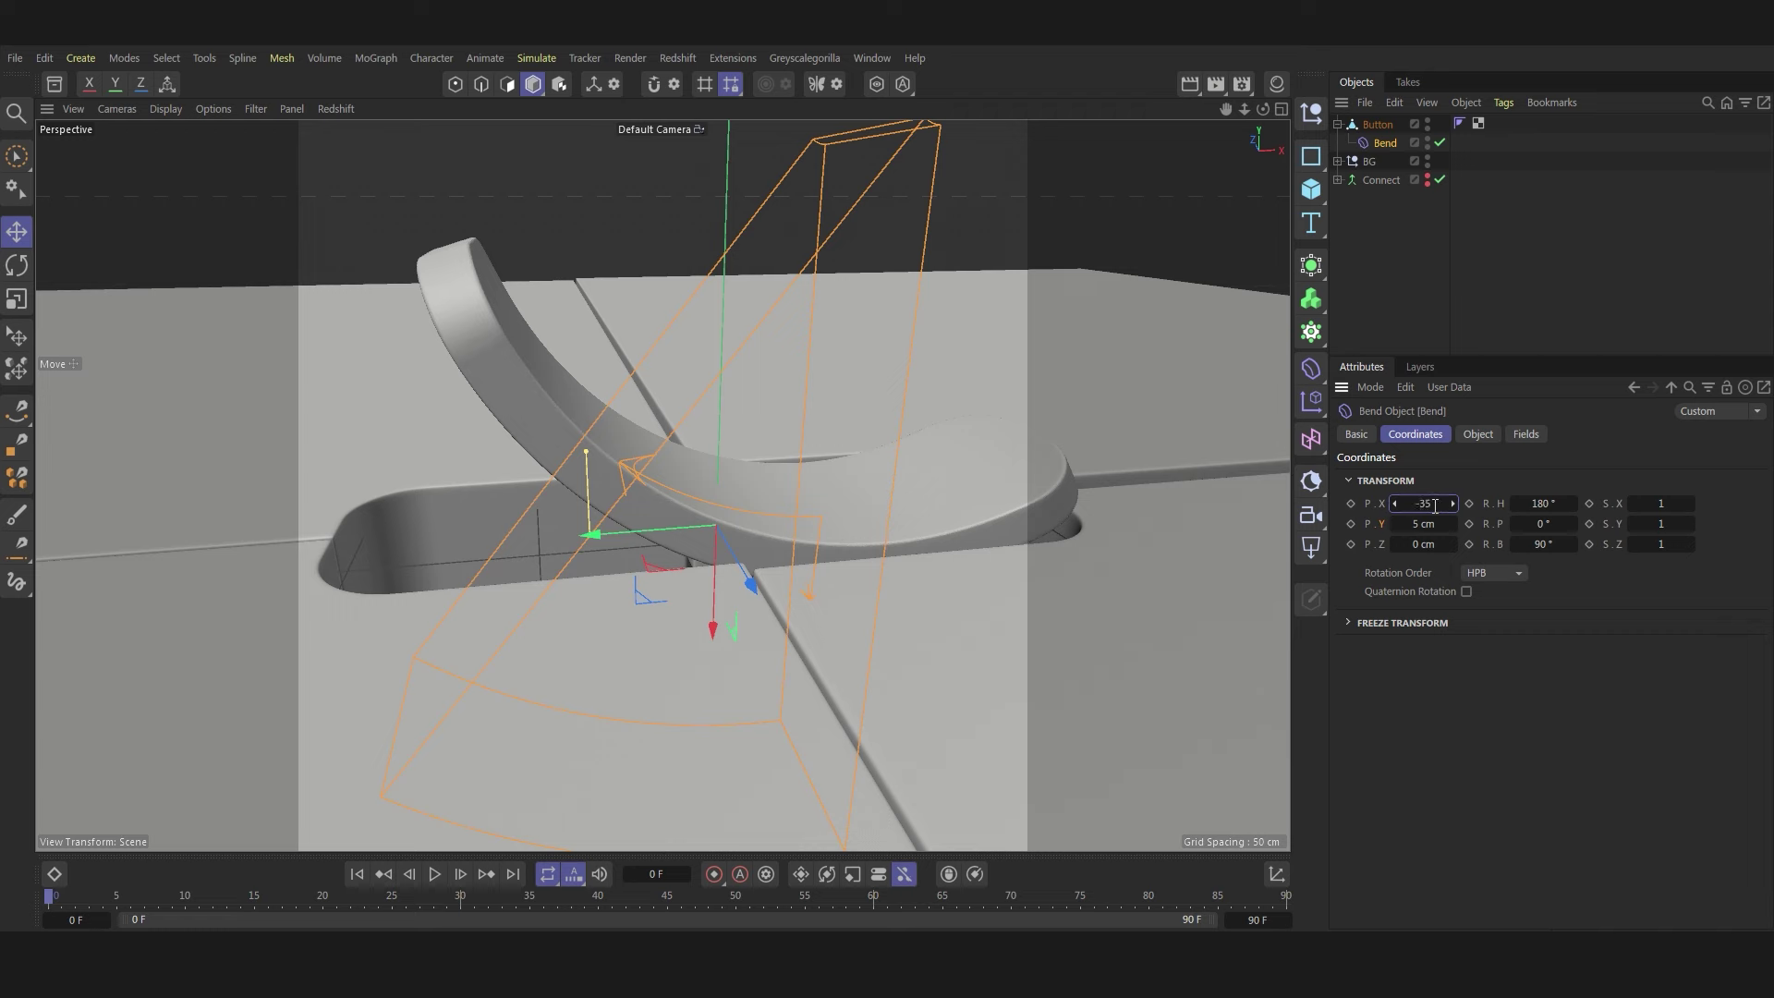
pyautogui.press('Return')
pyautogui.doubleClick(1420, 524)
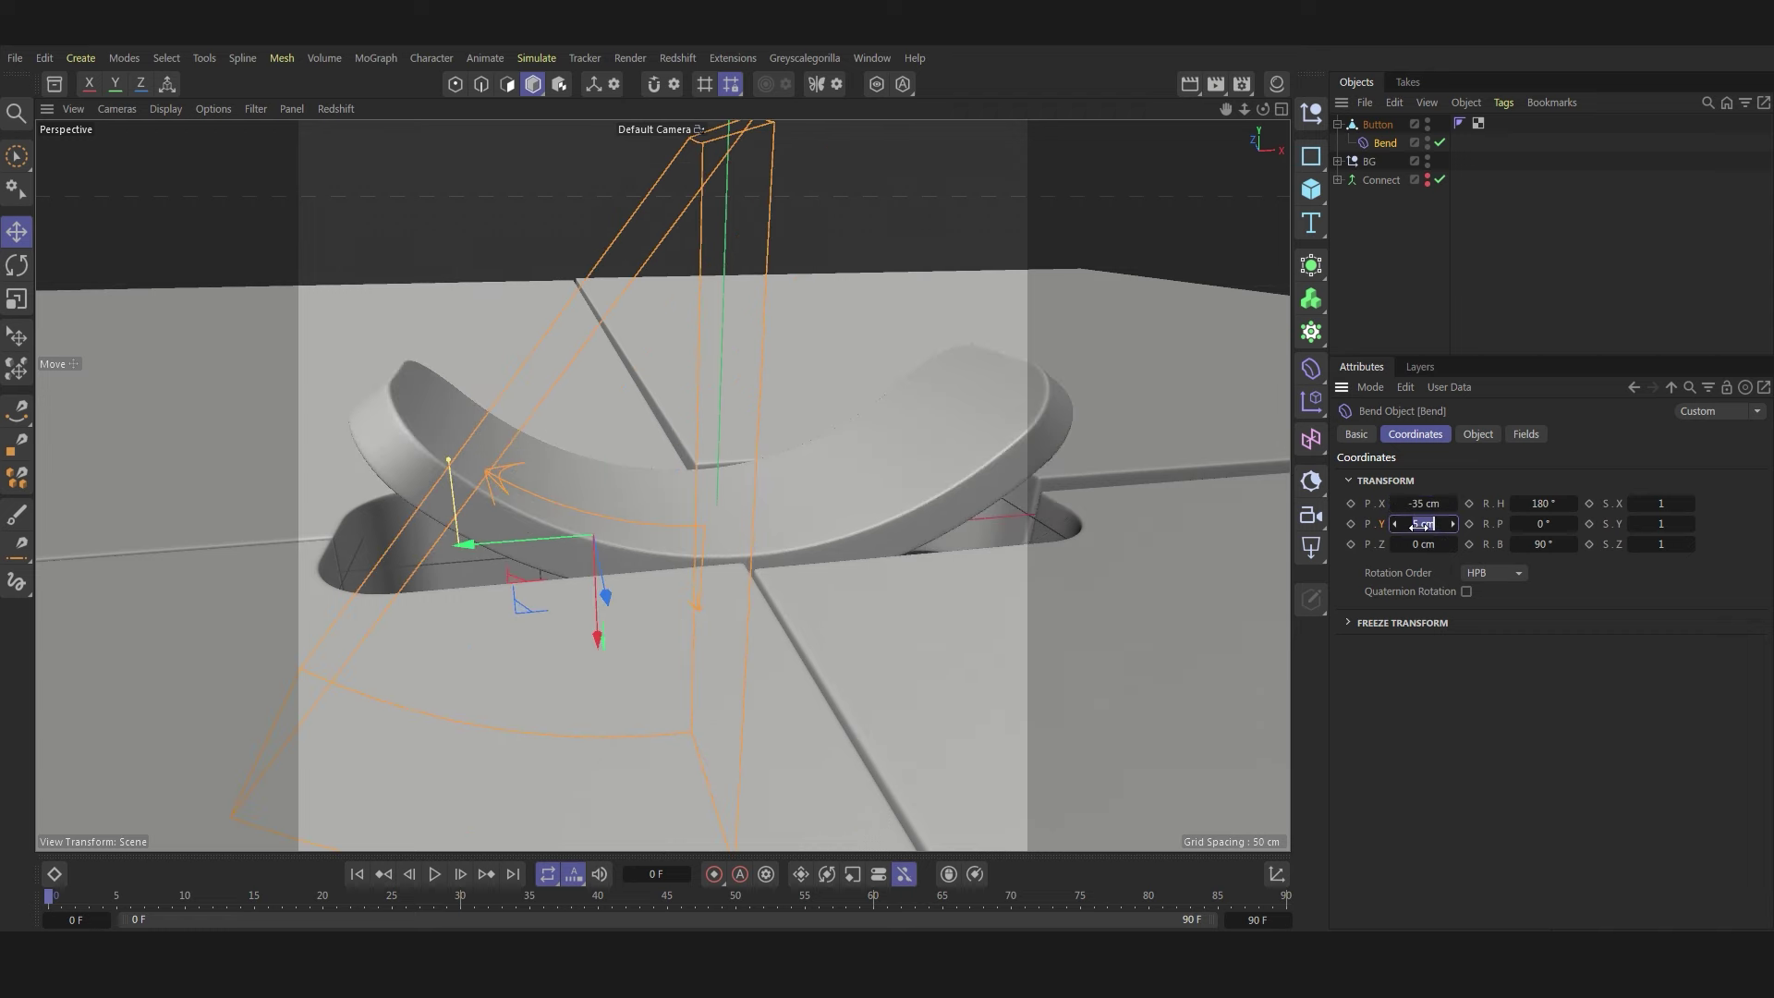
pyautogui.write('-5')
pyautogui.press('Return')
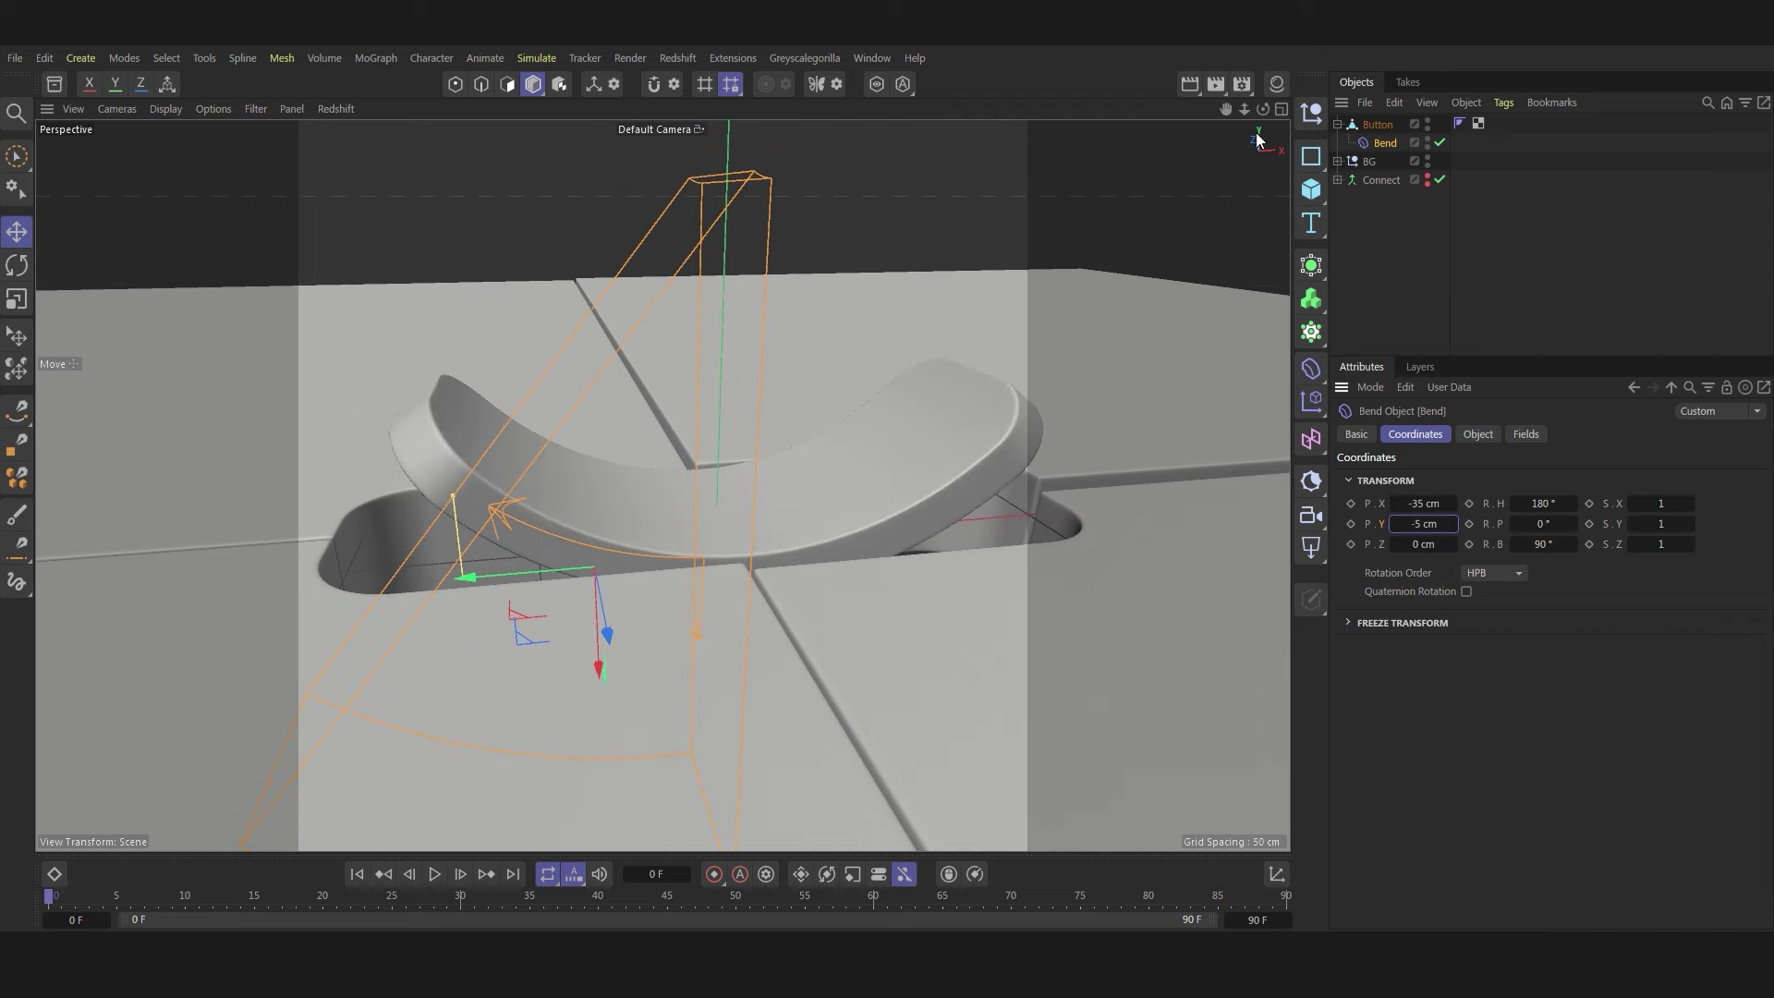
# - Ease the Bend strength to −15° and switch the deformer off
pyautogui.keyDown('alt'); pyautogui.moveTo(924, 481); pyautogui.dragTo(1063, 444); pyautogui.keyUp('alt')
pyautogui.click(1477, 433)
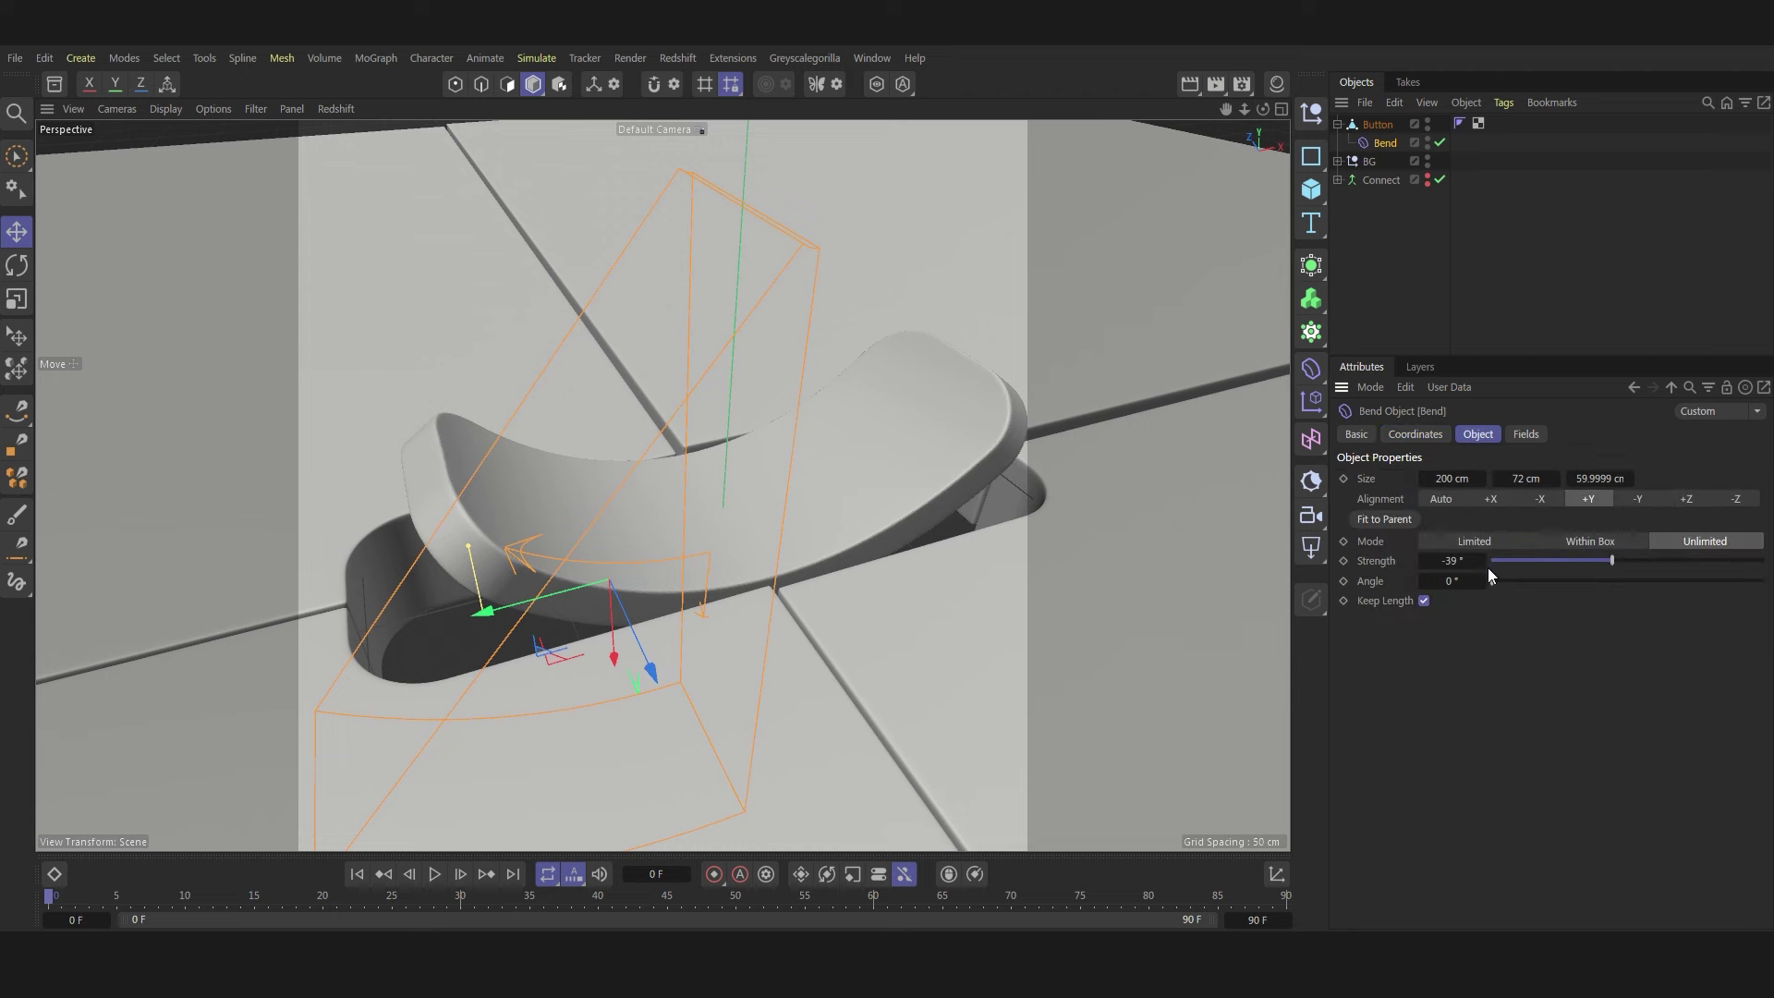
pyautogui.moveTo(1601, 558); pyautogui.dragTo(1623, 552)
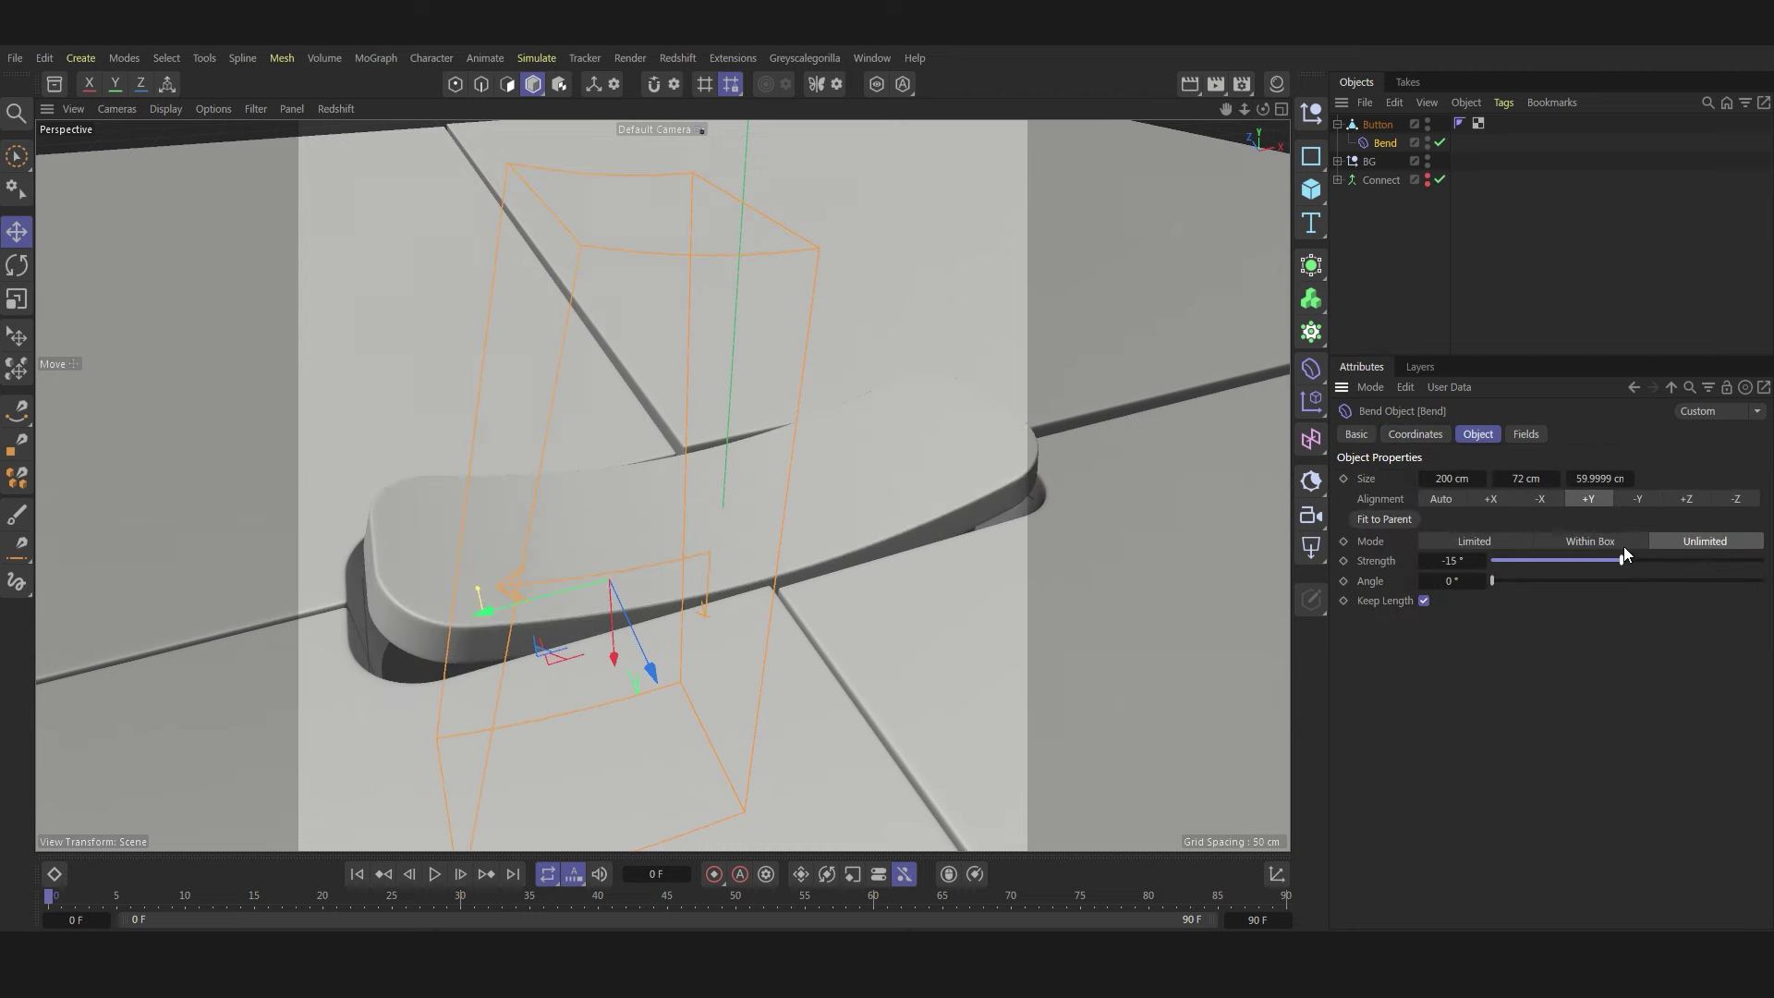
pyautogui.click(1439, 143)
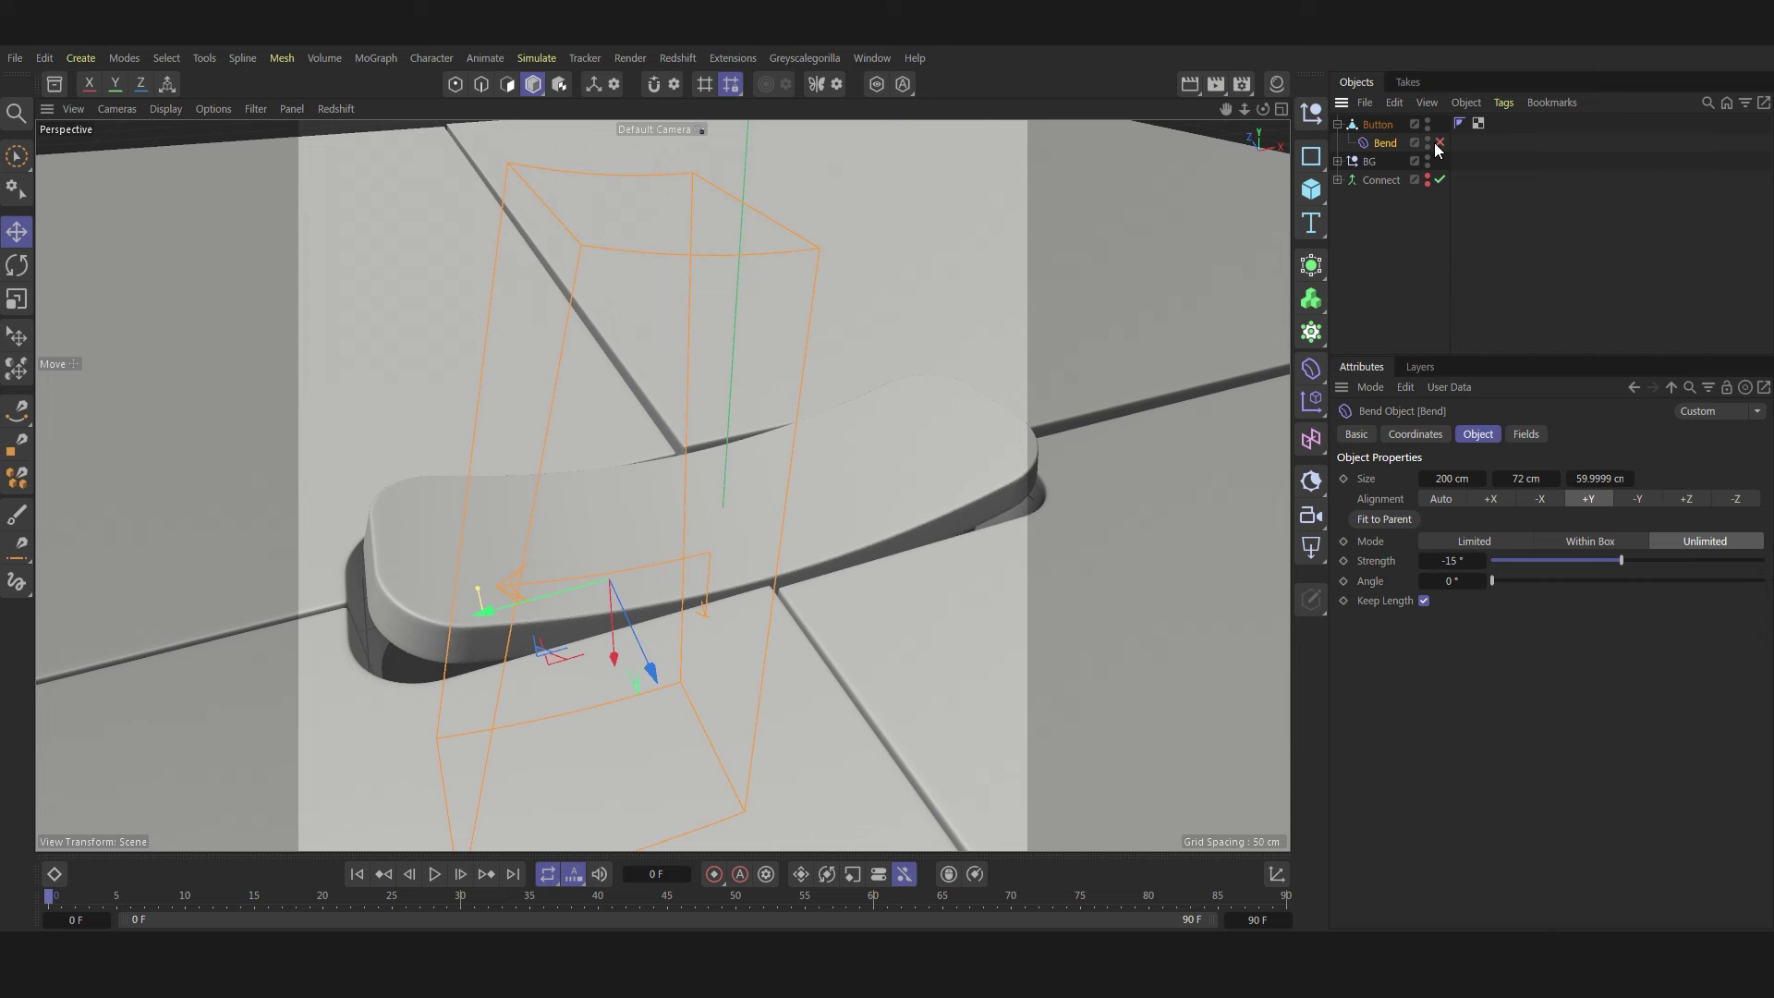
# - Add a Formula deformer below Bend under Button with a 0.9 wave amplitude
pyautogui.click(1378, 125)
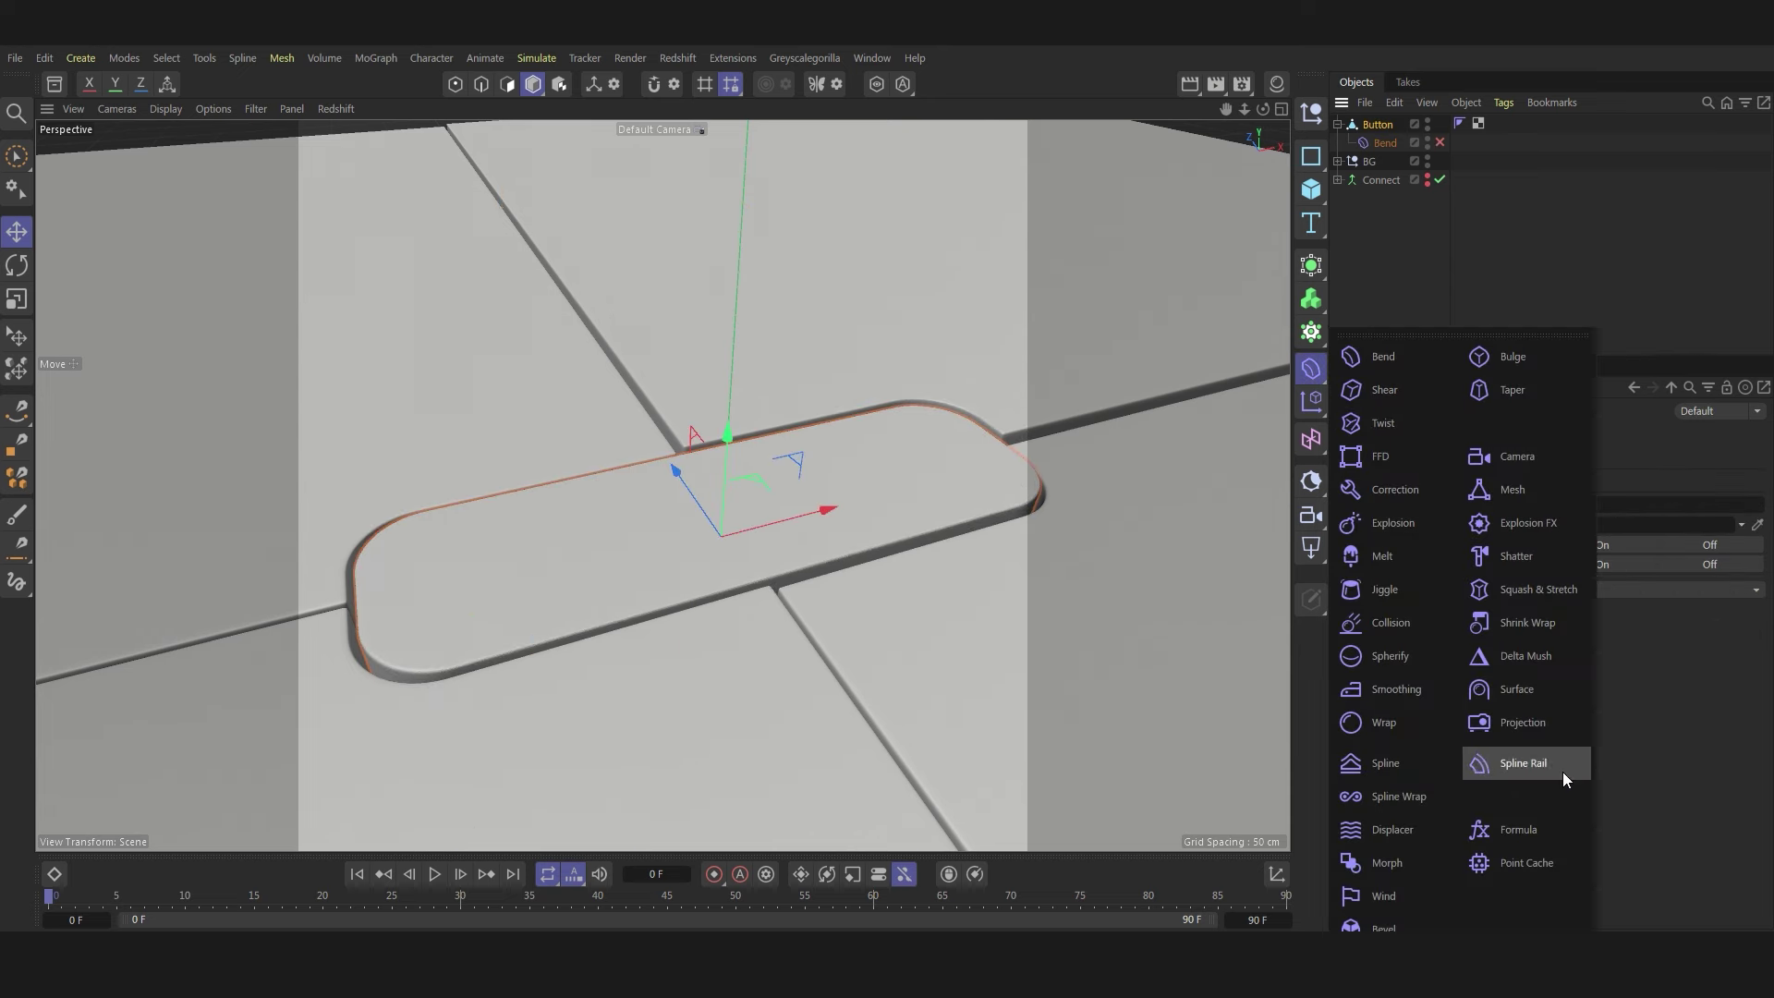
pyautogui.moveTo(1310, 379); pyautogui.dragTo(1532, 830)
pyautogui.moveTo(1390, 161); pyautogui.dragTo(1390, 169)
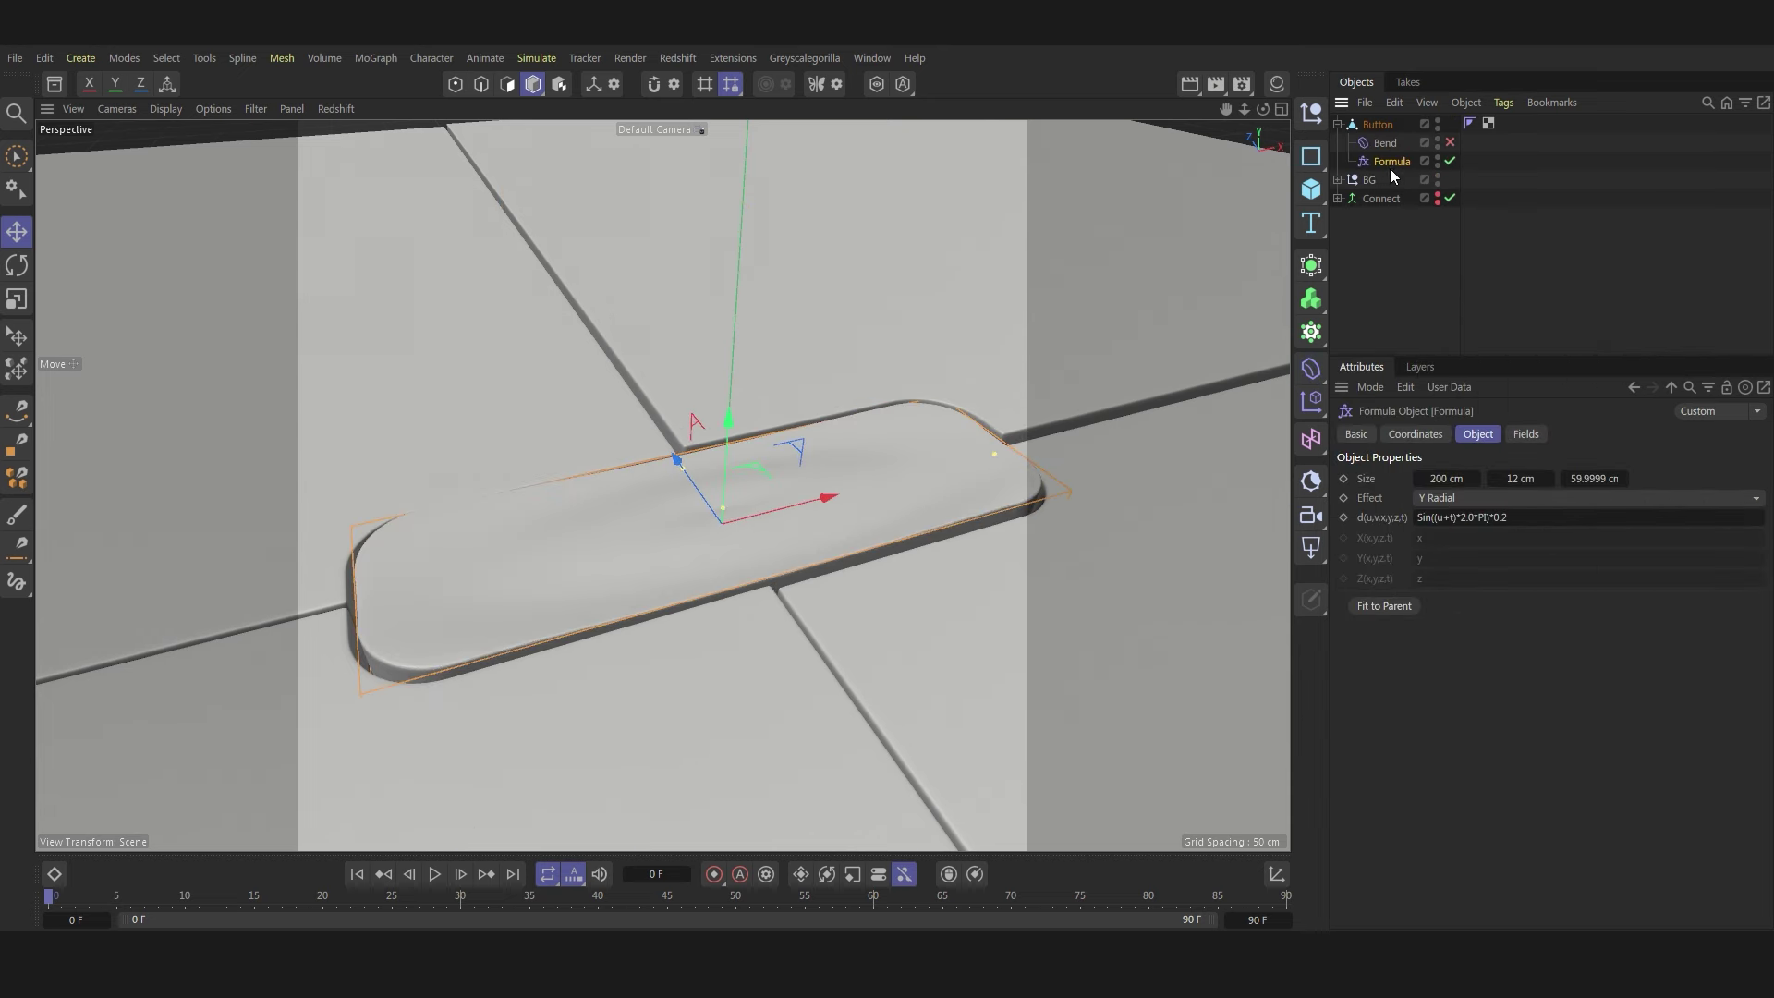
pyautogui.click(1531, 520)
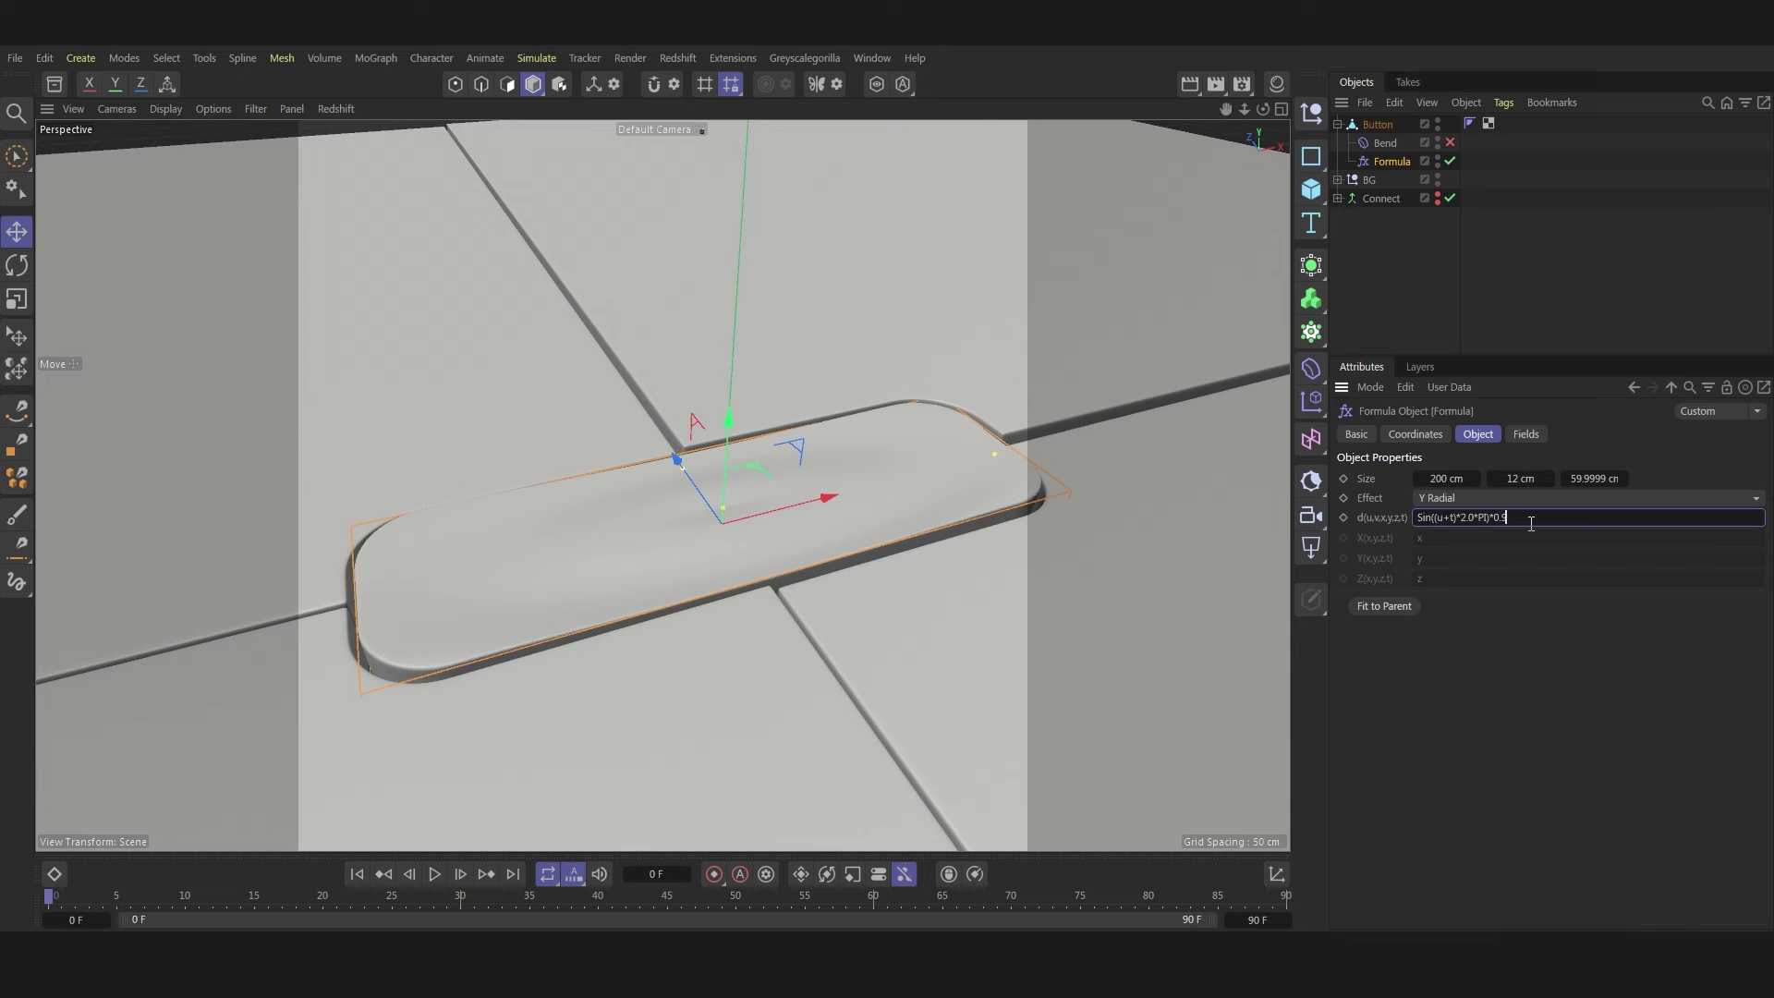
pyautogui.write('9')
pyautogui.press('Return')
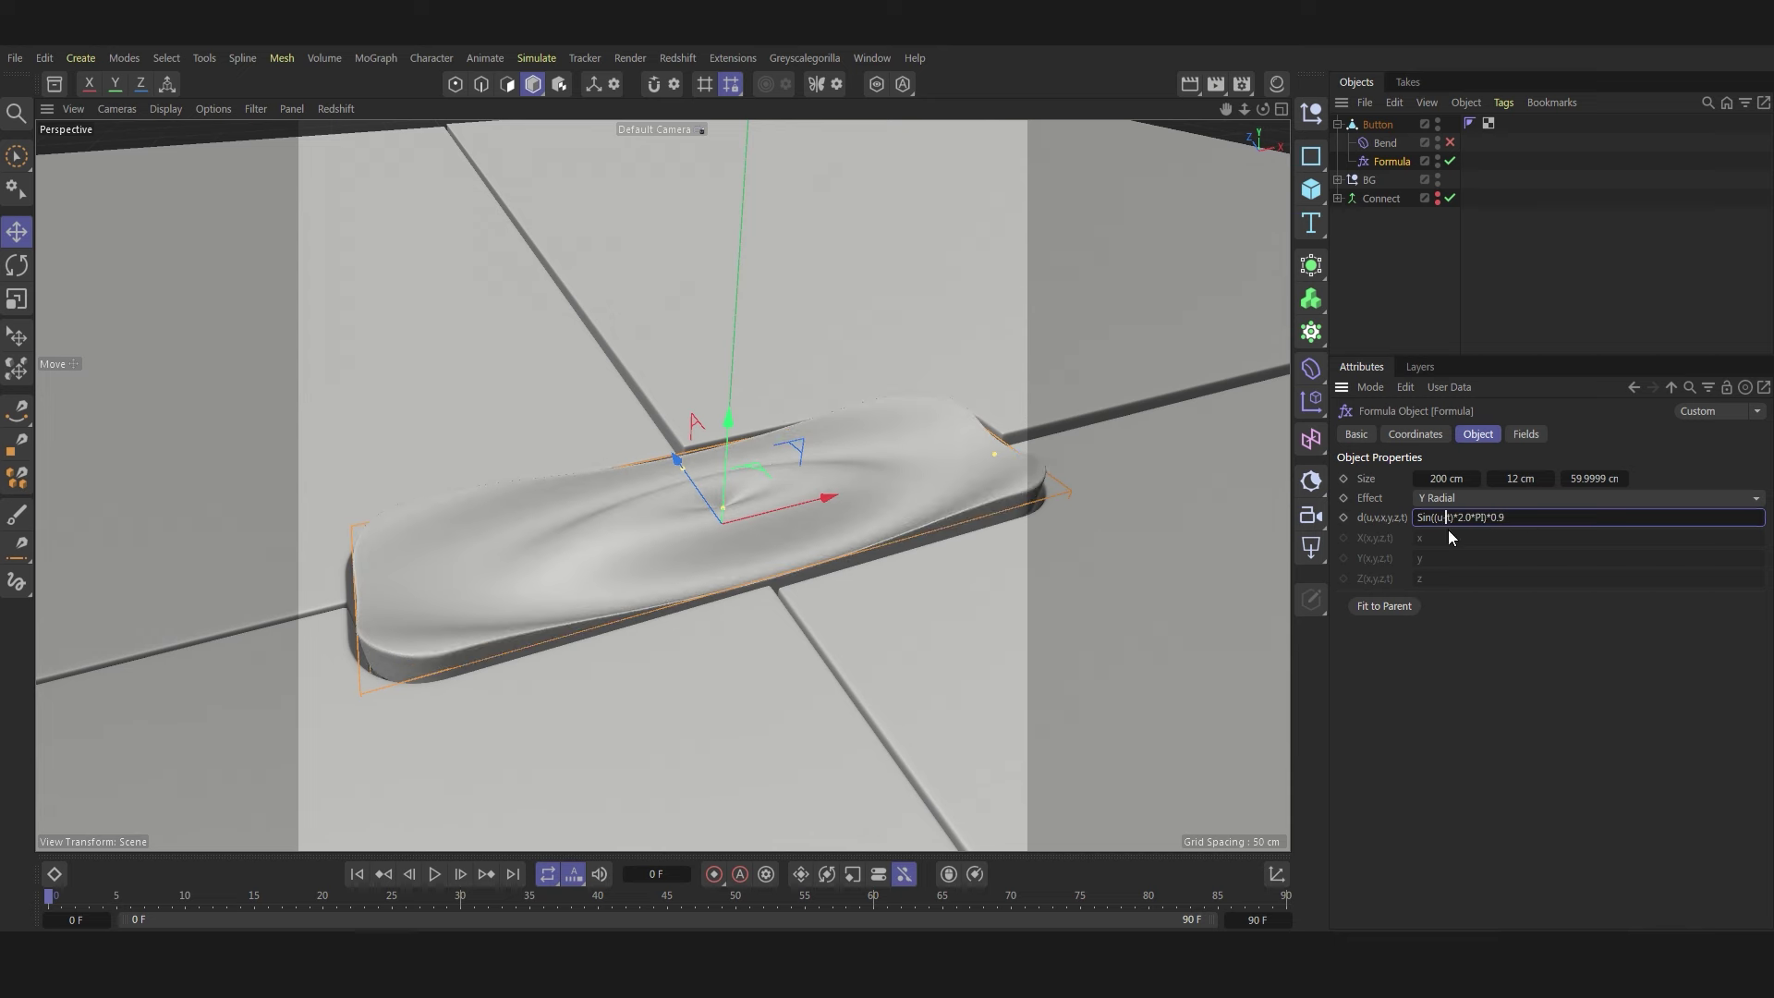
# - Preview the ripple animation on the button from above
pyautogui.keyDown('alt'); pyautogui.moveTo(1063, 369); pyautogui.dragTo(1157, 225); pyautogui.keyUp('alt')
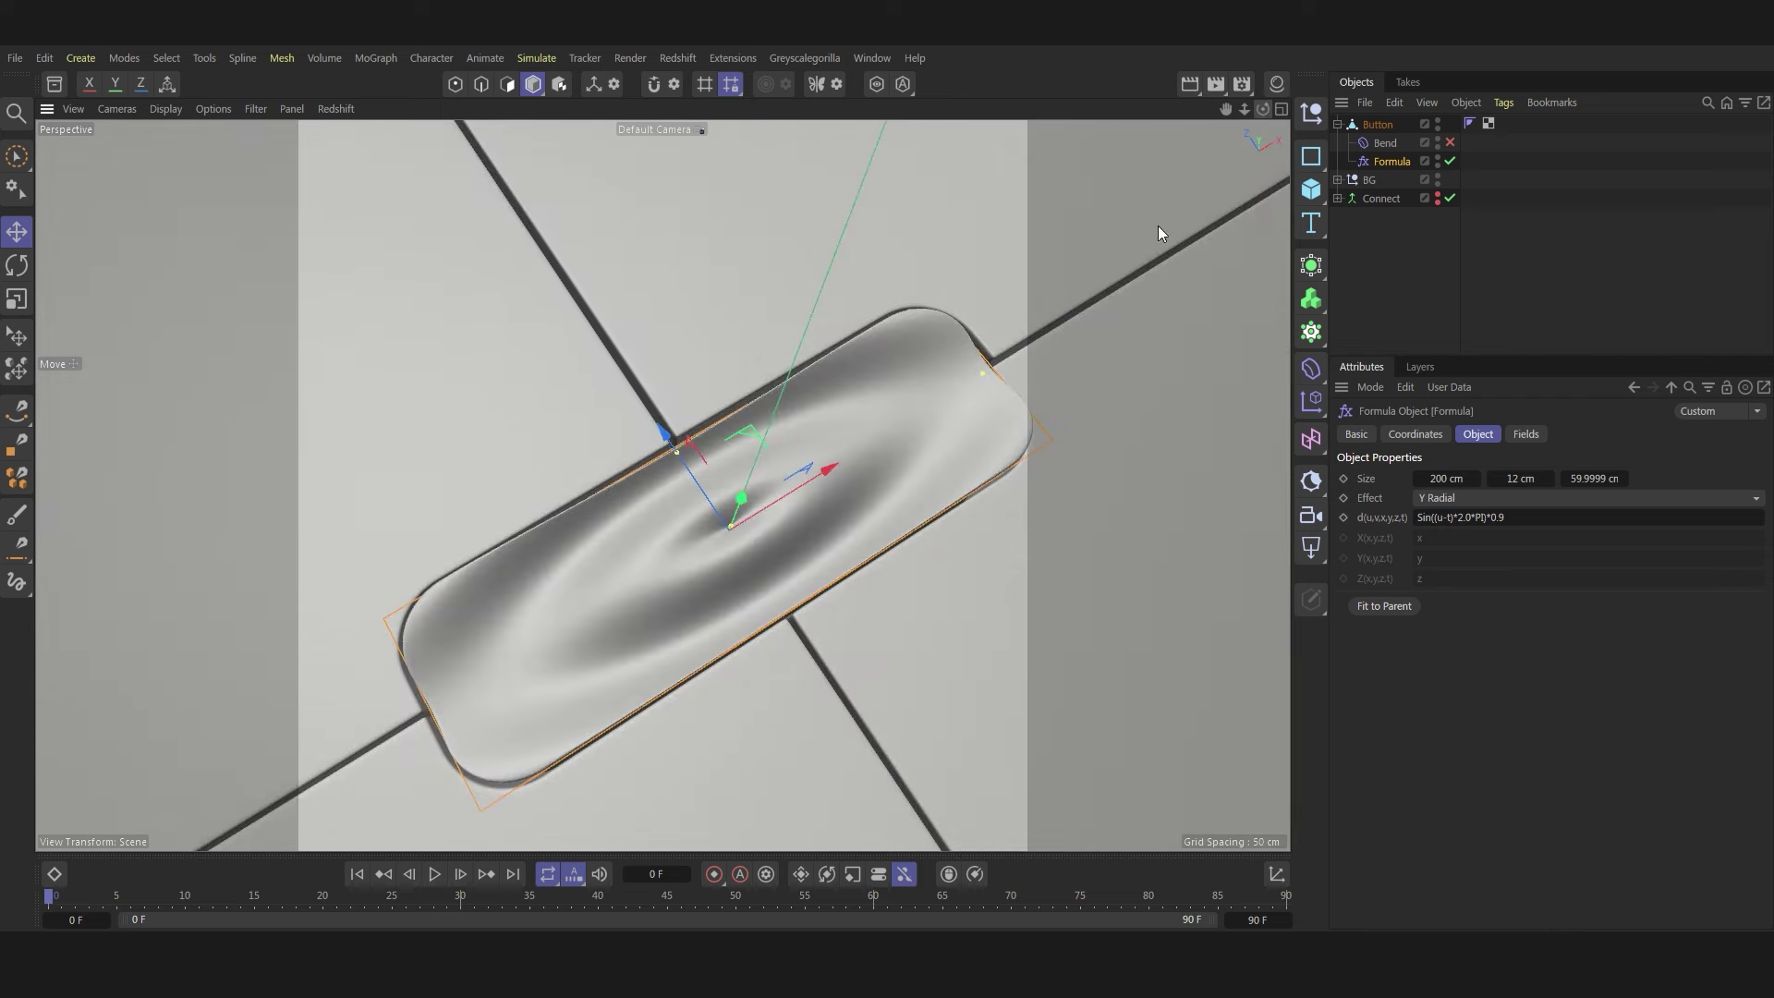
pyautogui.click(434, 875)
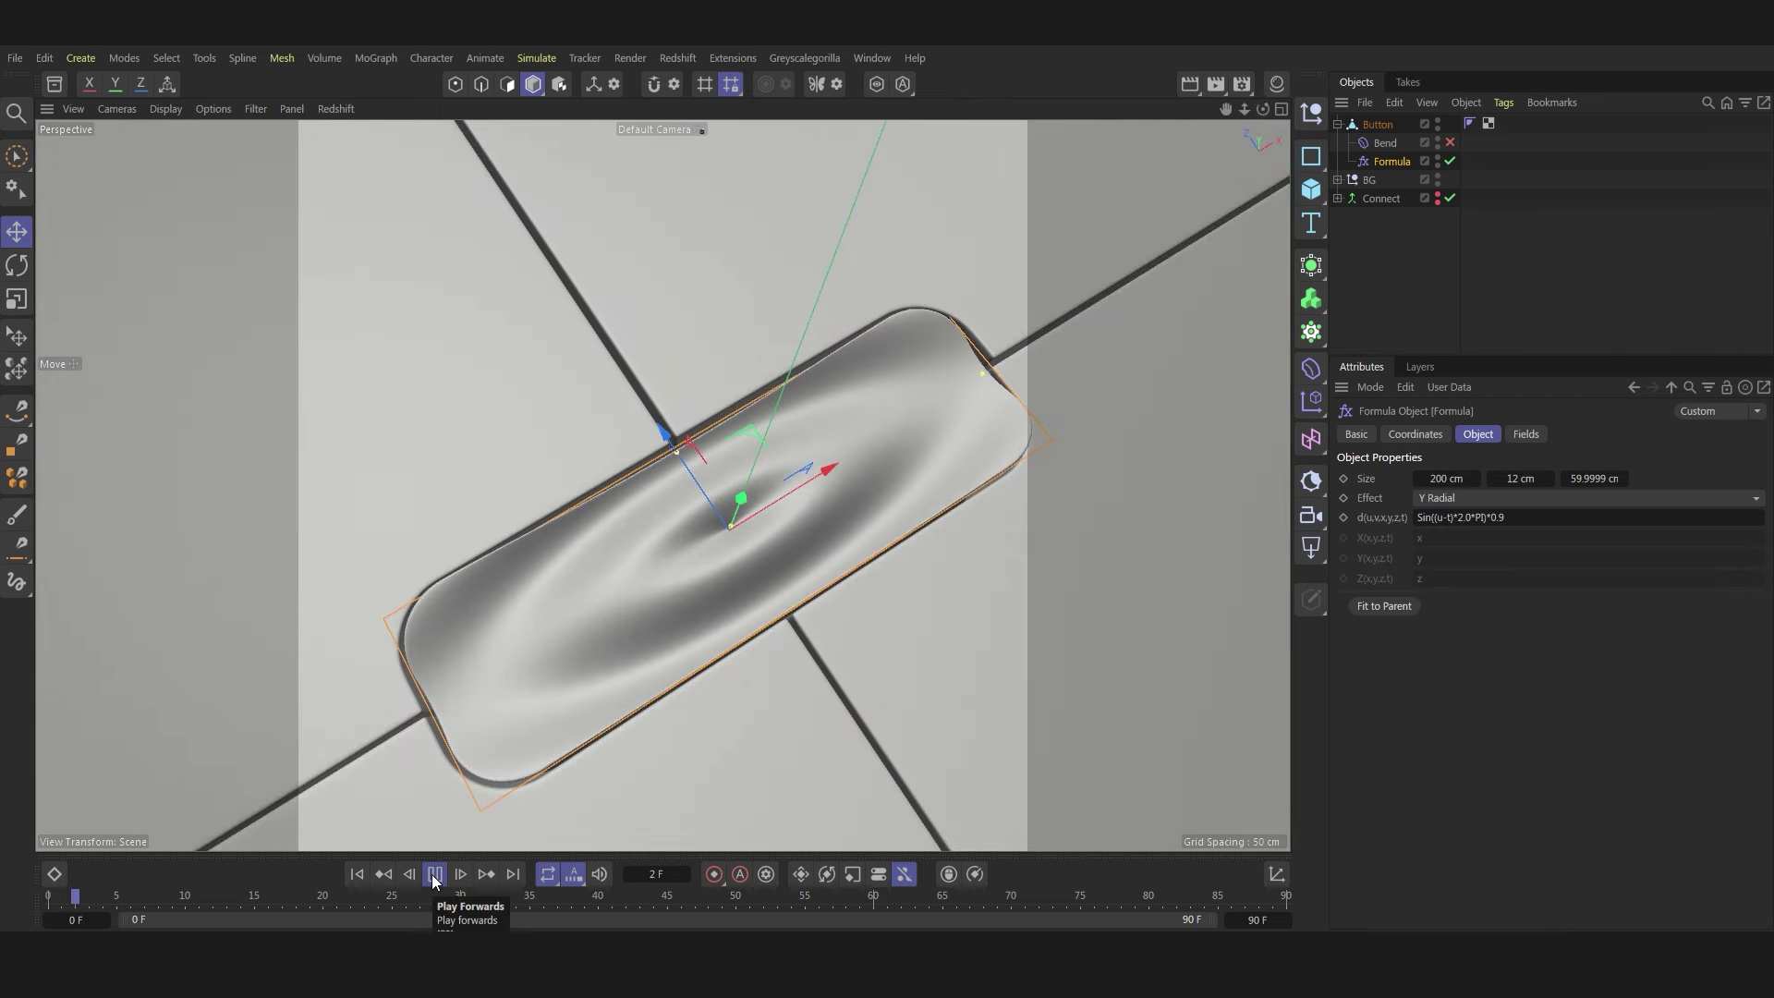
pyautogui.click(434, 875)
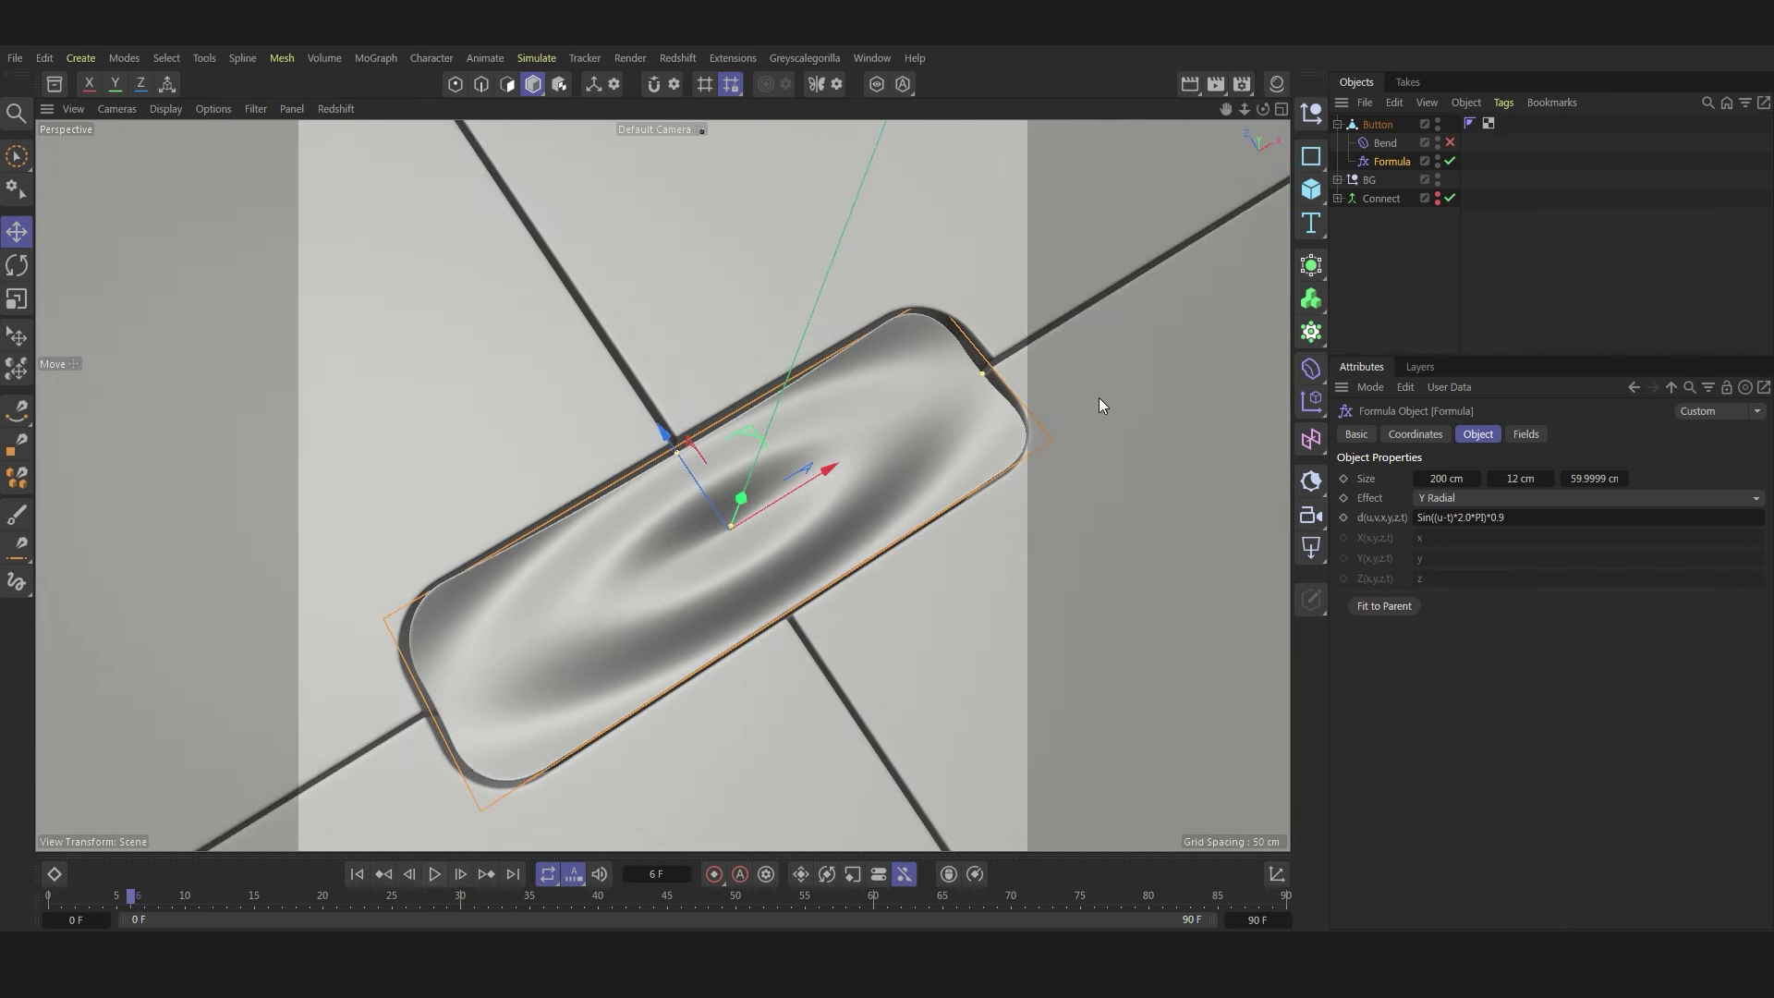
pyautogui.click(360, 874)
pyautogui.click(434, 875)
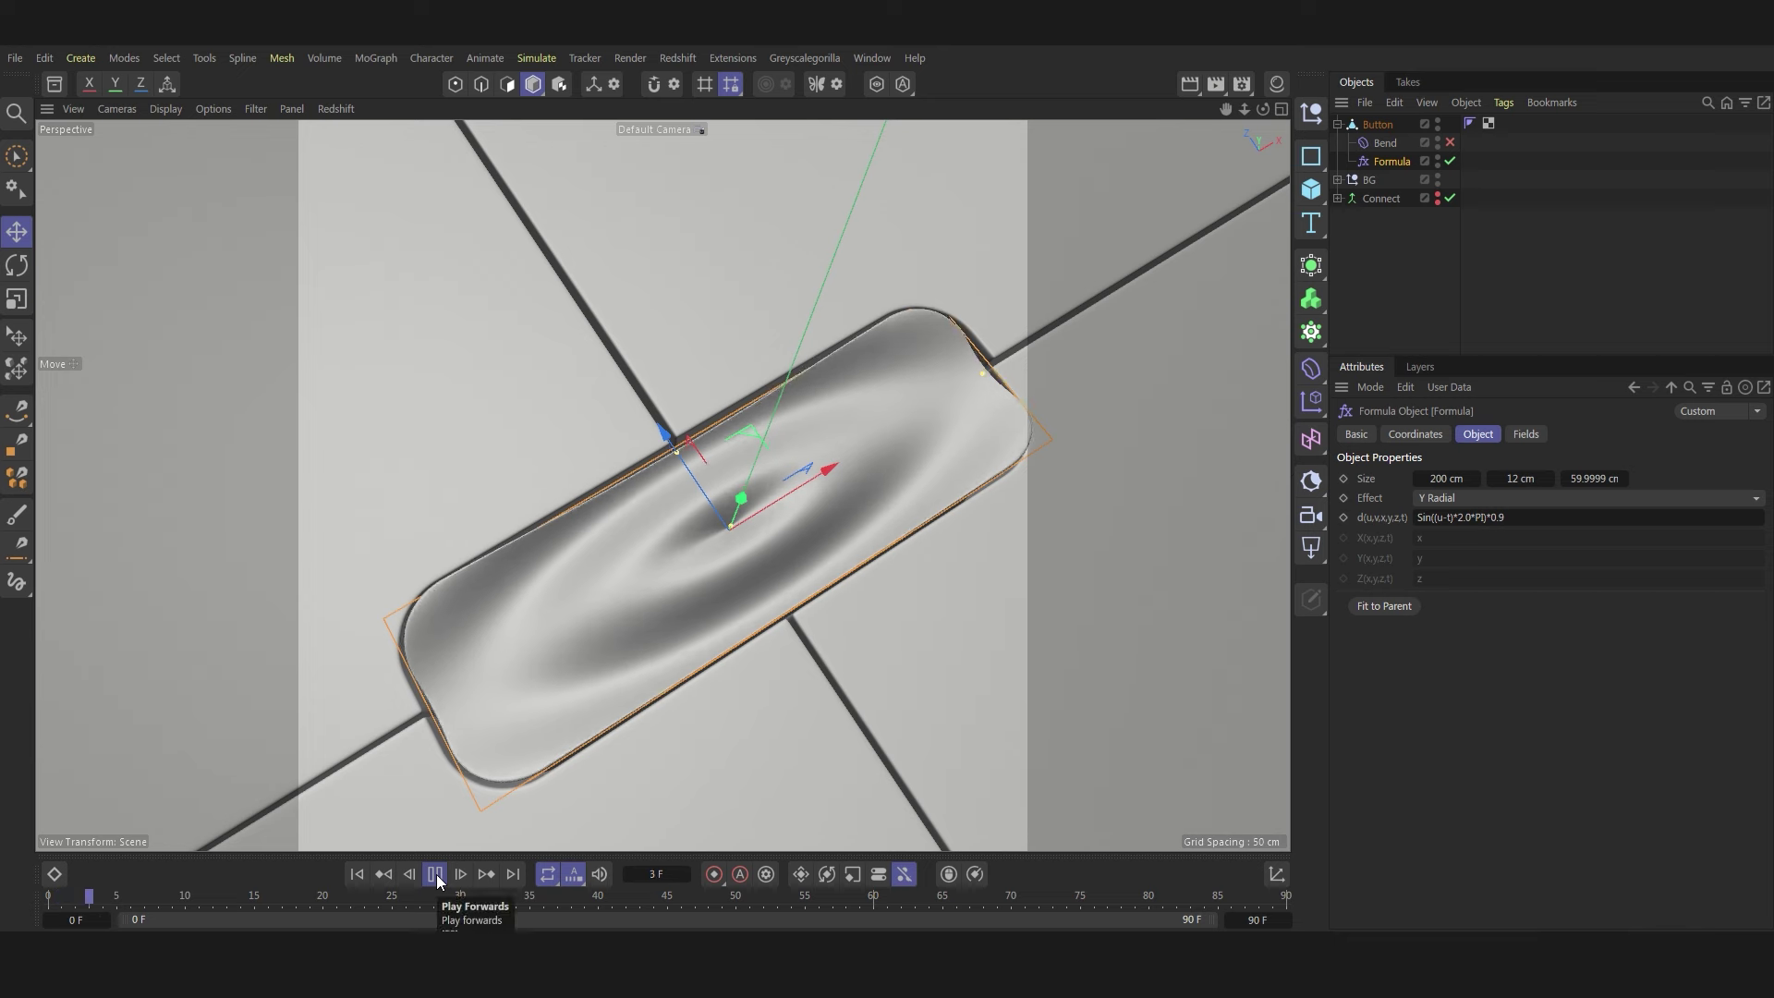
pyautogui.click(436, 876)
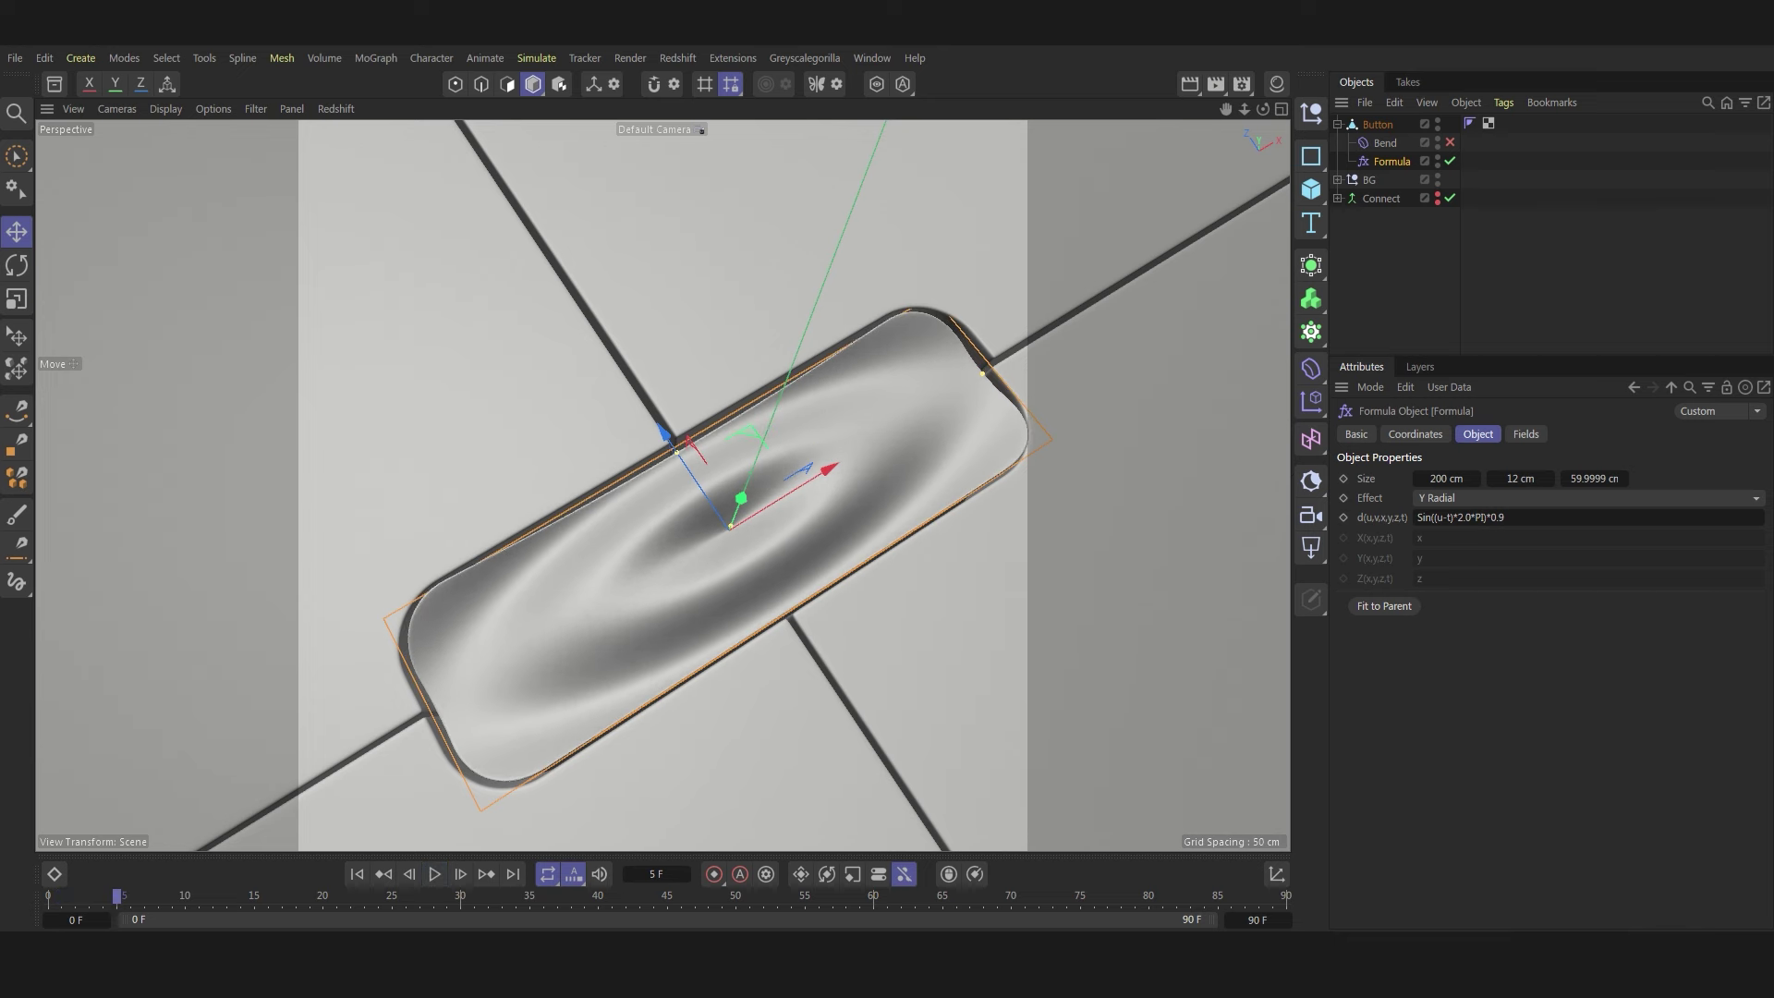
# - Size the Formula deformer to 58 × 5 × 55 cm
pyautogui.click(1446, 477)
pyautogui.write('58')
pyautogui.press('Return')
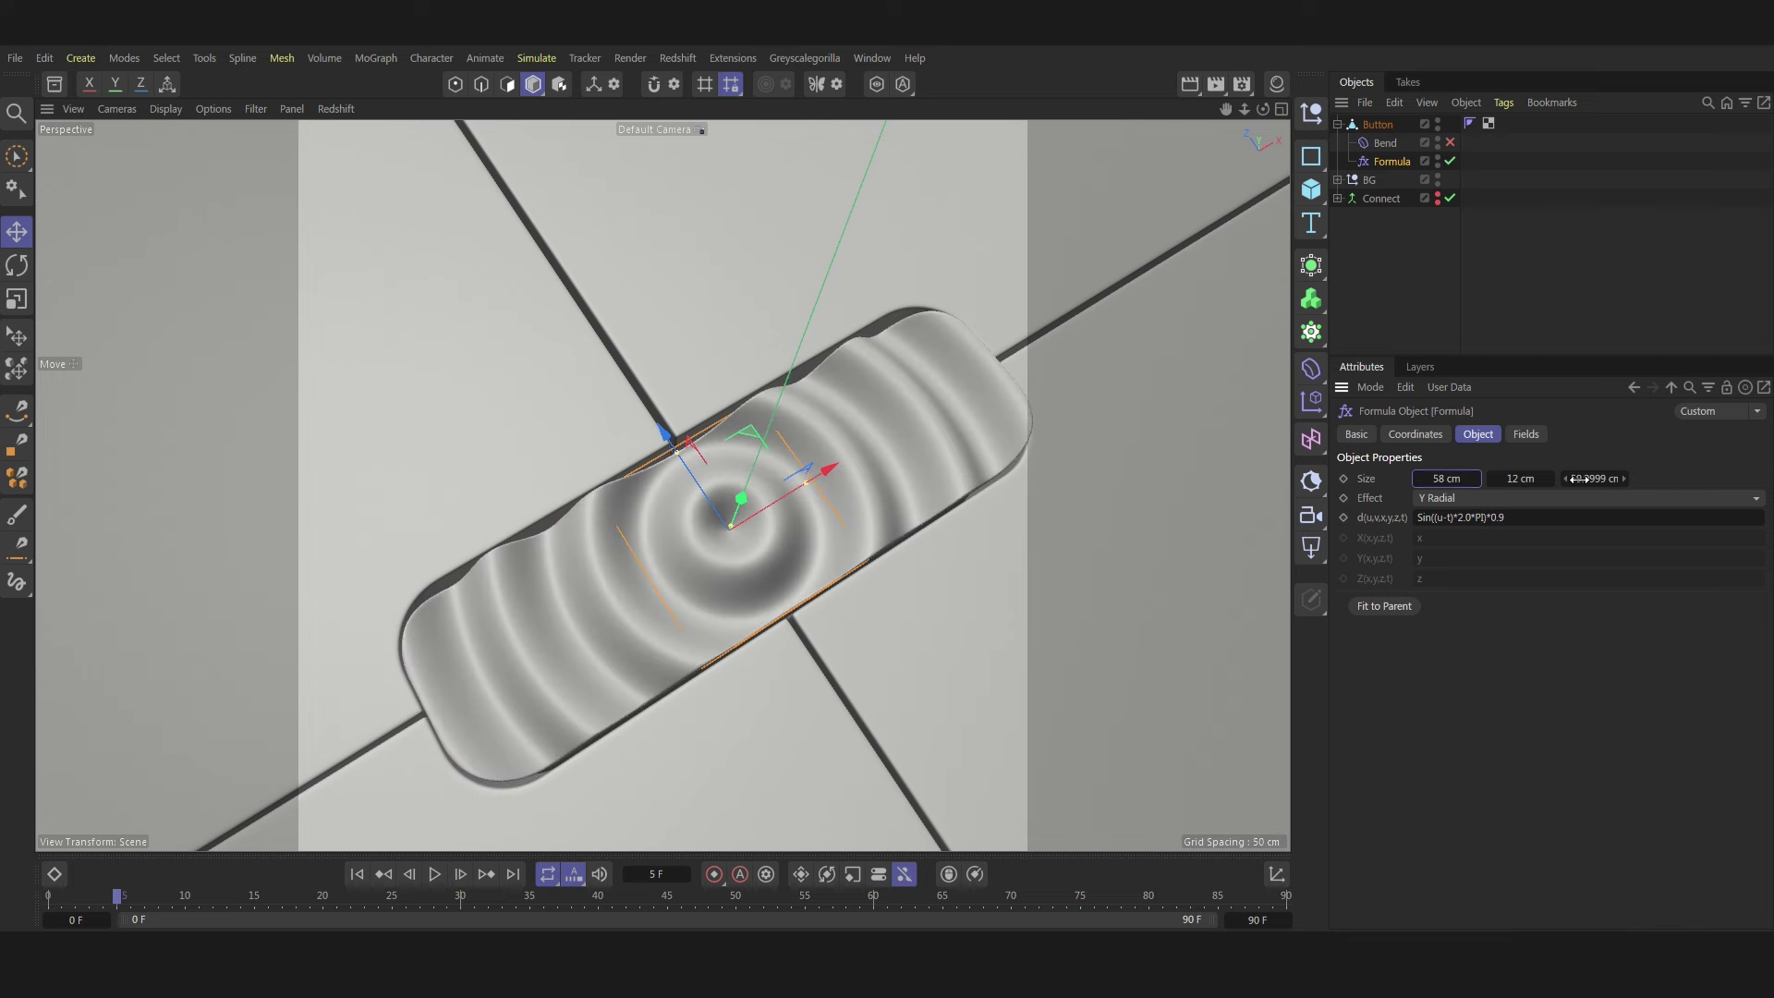
pyautogui.click(1581, 477)
pyautogui.write('15')
pyautogui.press('Return')
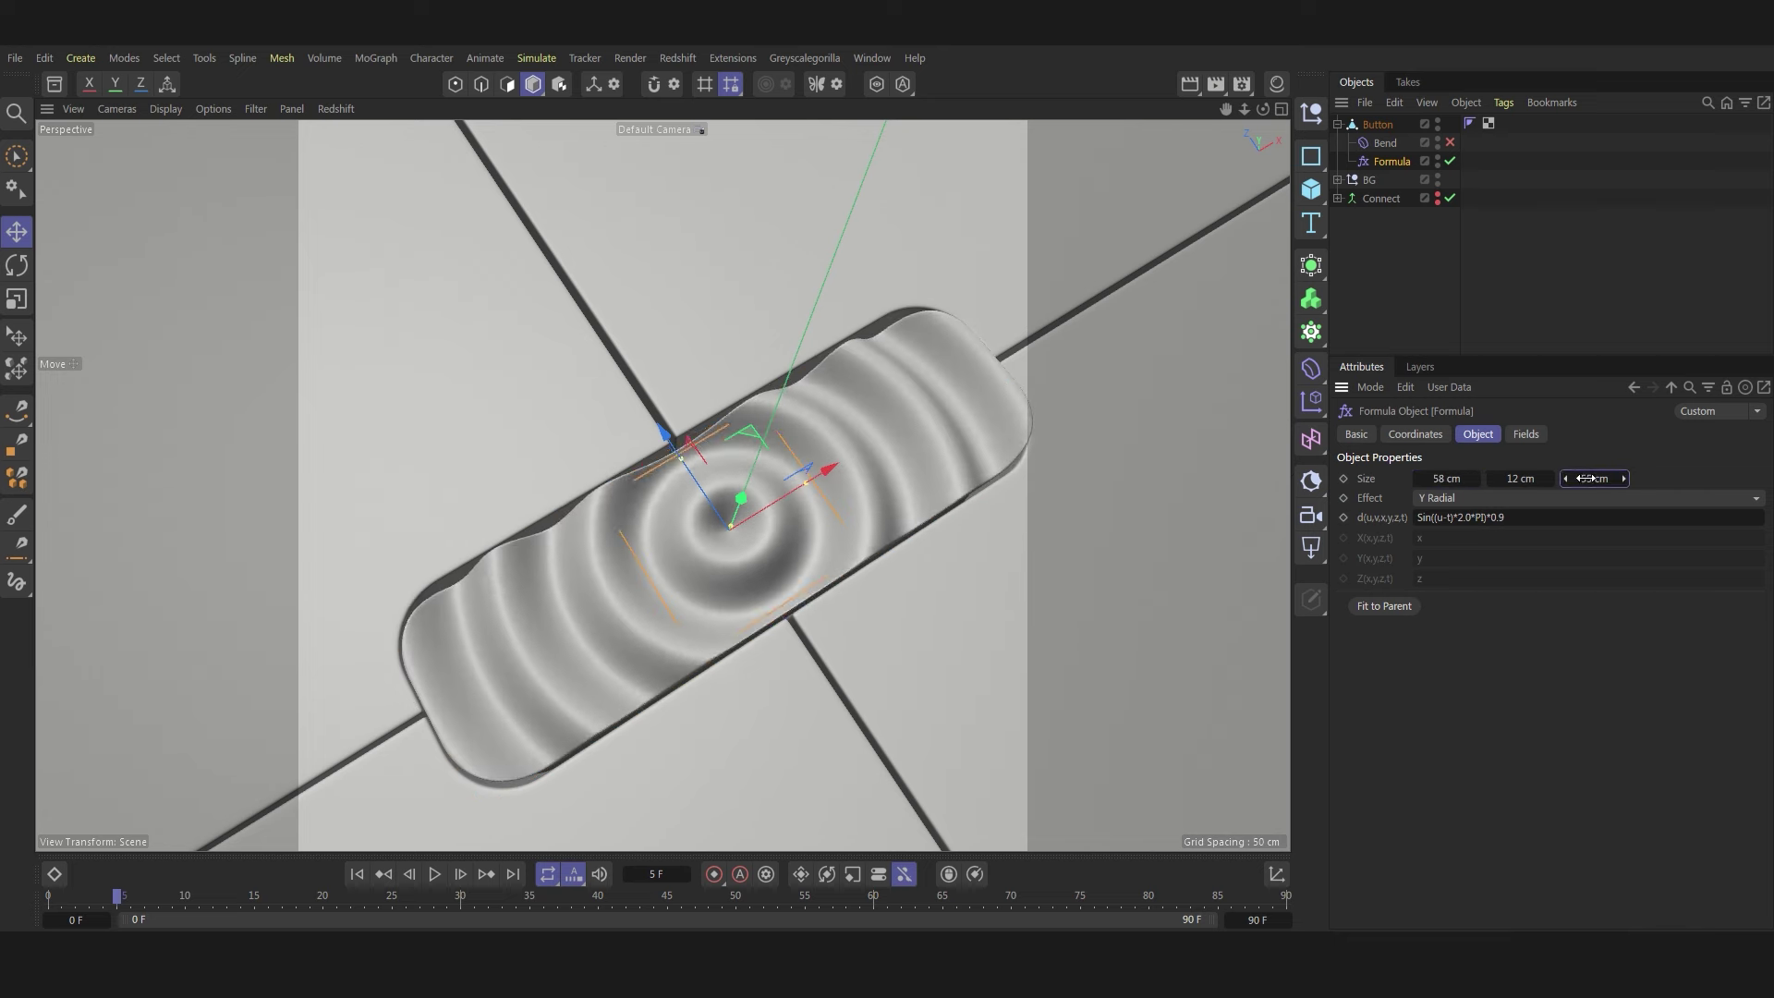
pyautogui.click(1520, 477)
pyautogui.write('5')
pyautogui.press('Return')
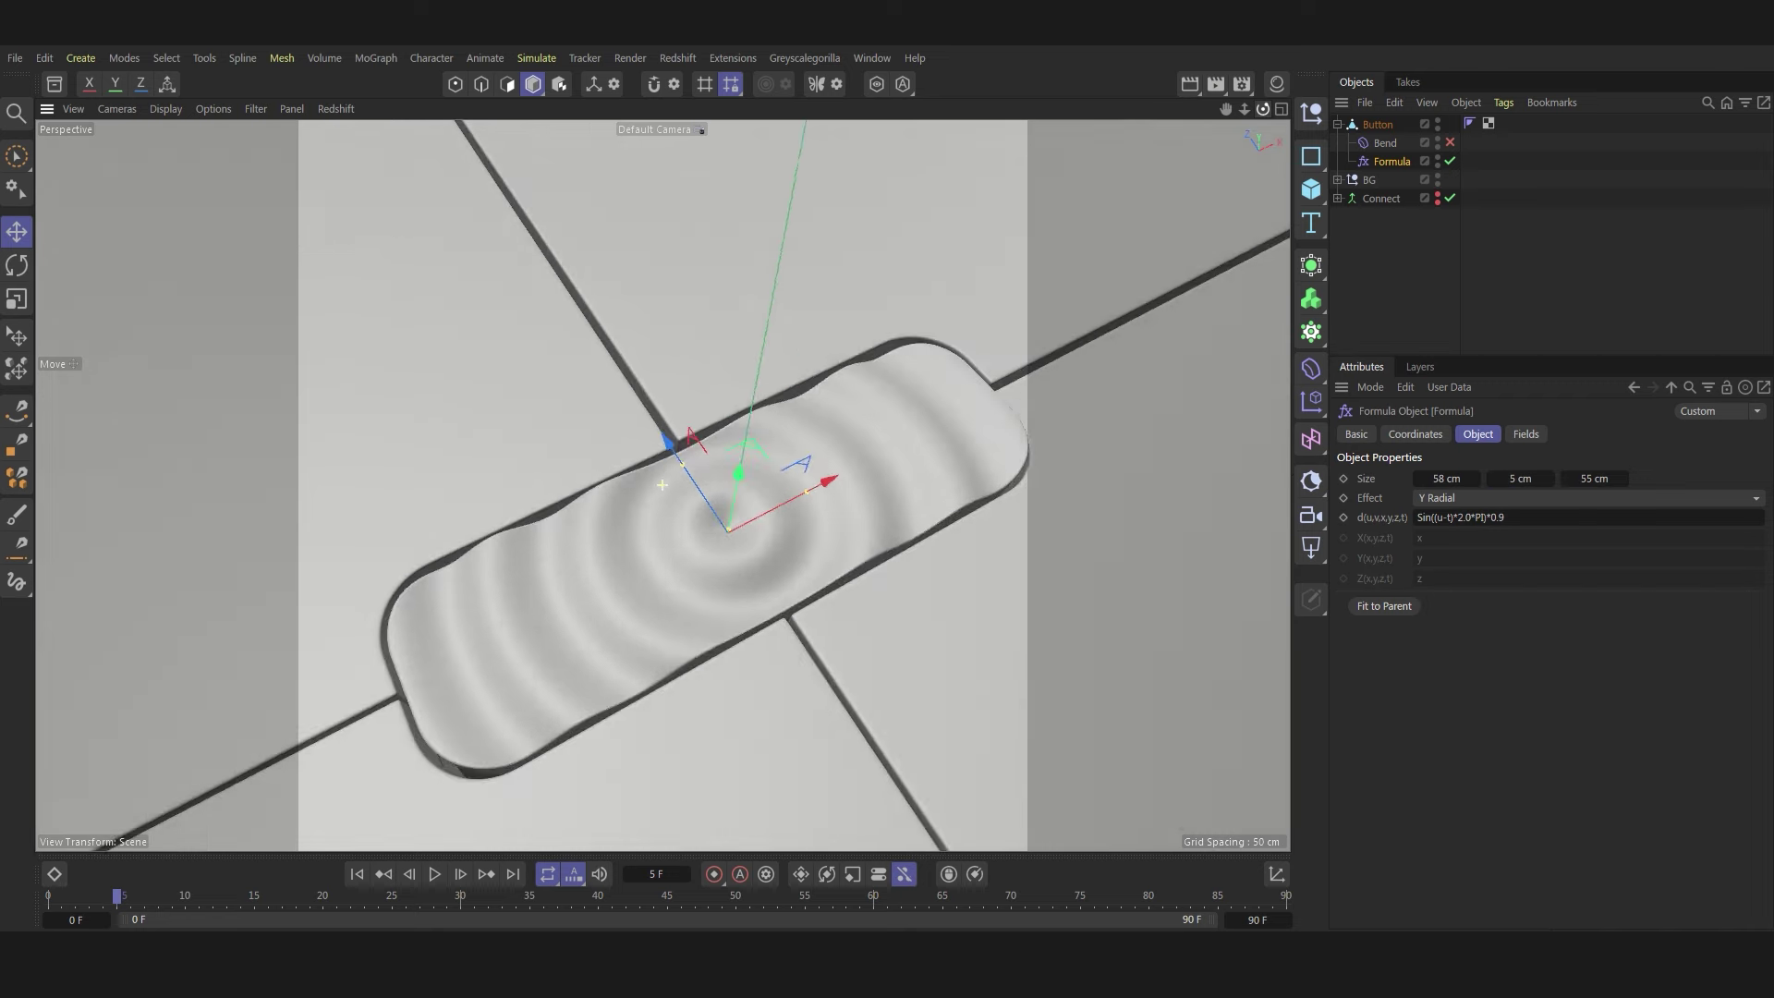
# - Replay the ripple from frame one, then disable the Formula deformer
pyautogui.keyDown('alt'); pyautogui.moveTo(554, 647); pyautogui.dragTo(550, 797); pyautogui.keyUp('alt')
pyautogui.click(358, 874)
pyautogui.click(435, 874)
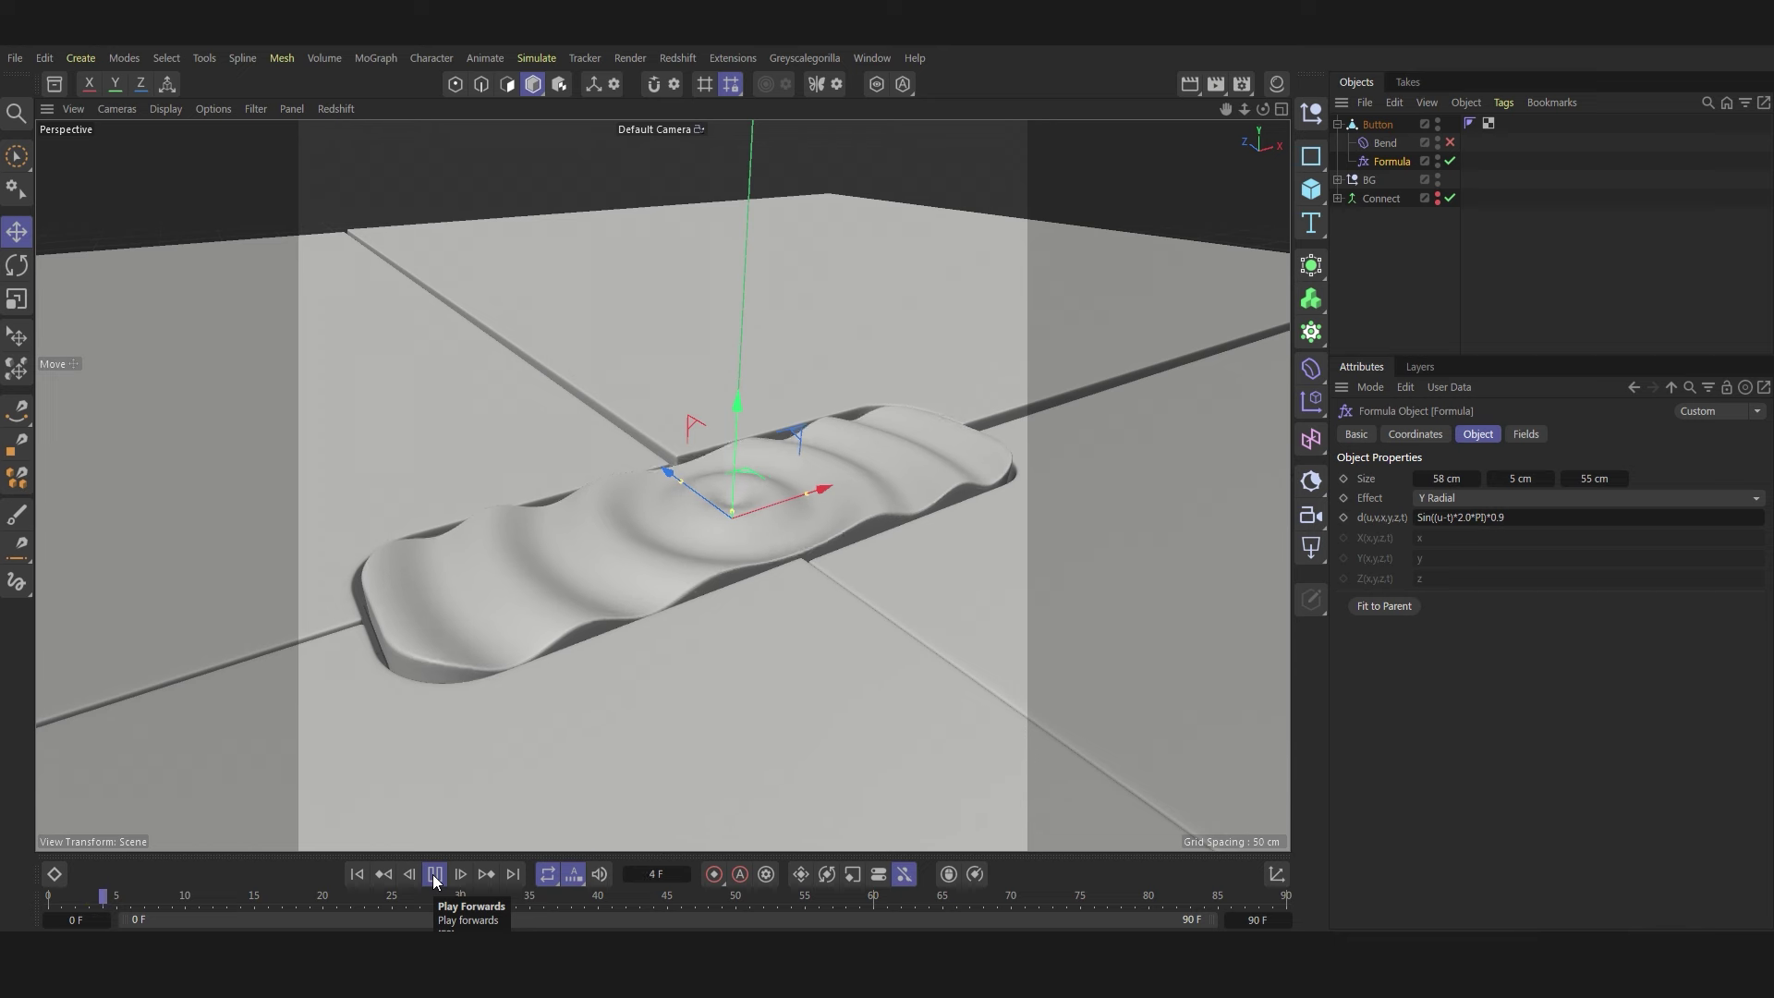
pyautogui.click(434, 874)
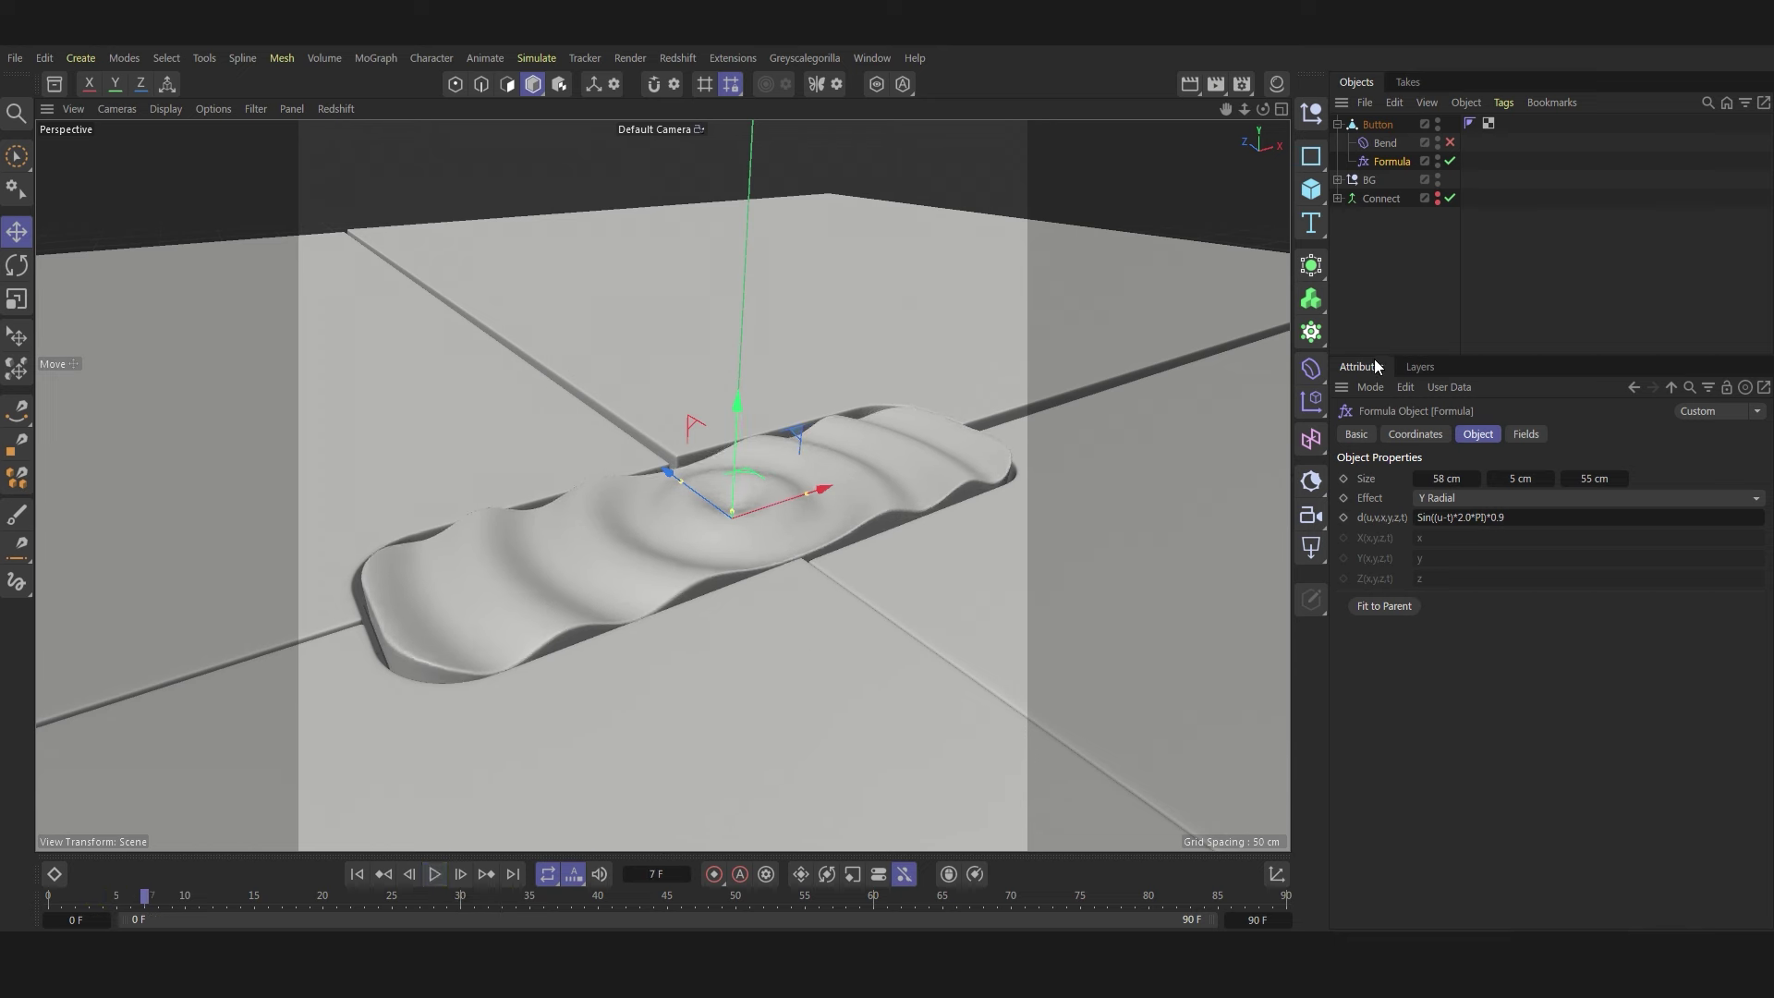
pyautogui.click(1449, 160)
pyautogui.click(1377, 126)
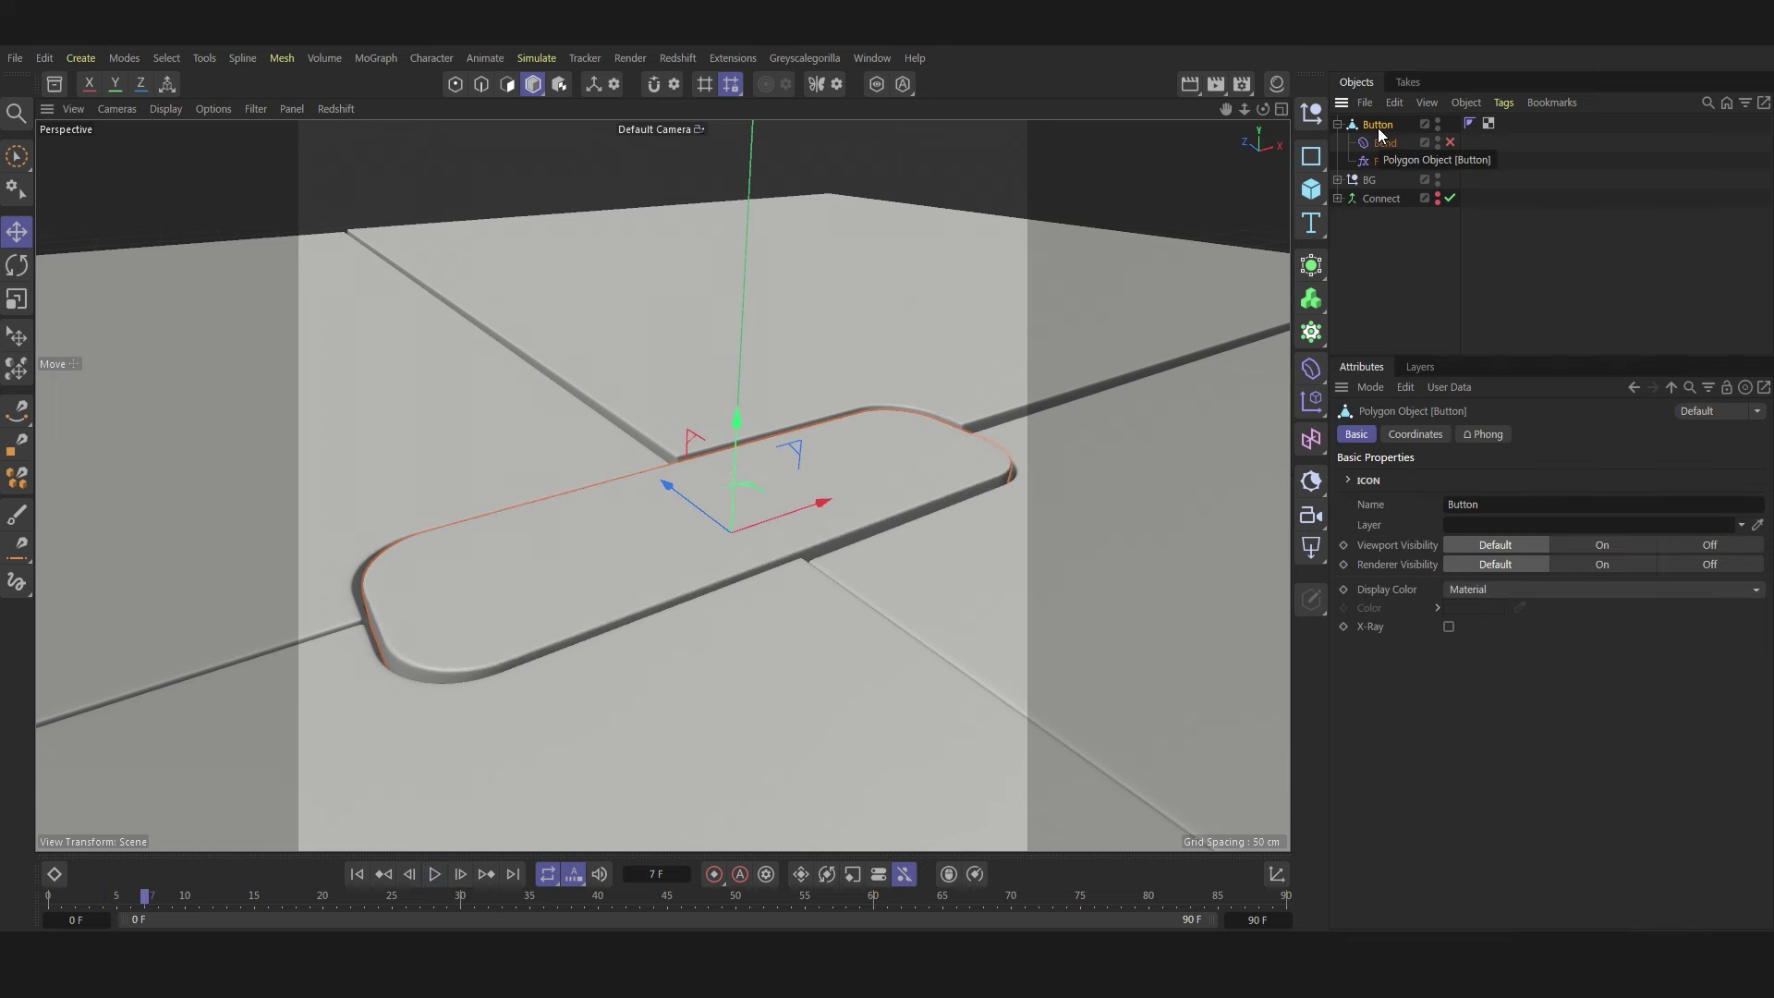
# - Add a Jiggle deformer to Button and put a Turbulence force in its Forces list
pyautogui.click(1310, 375)
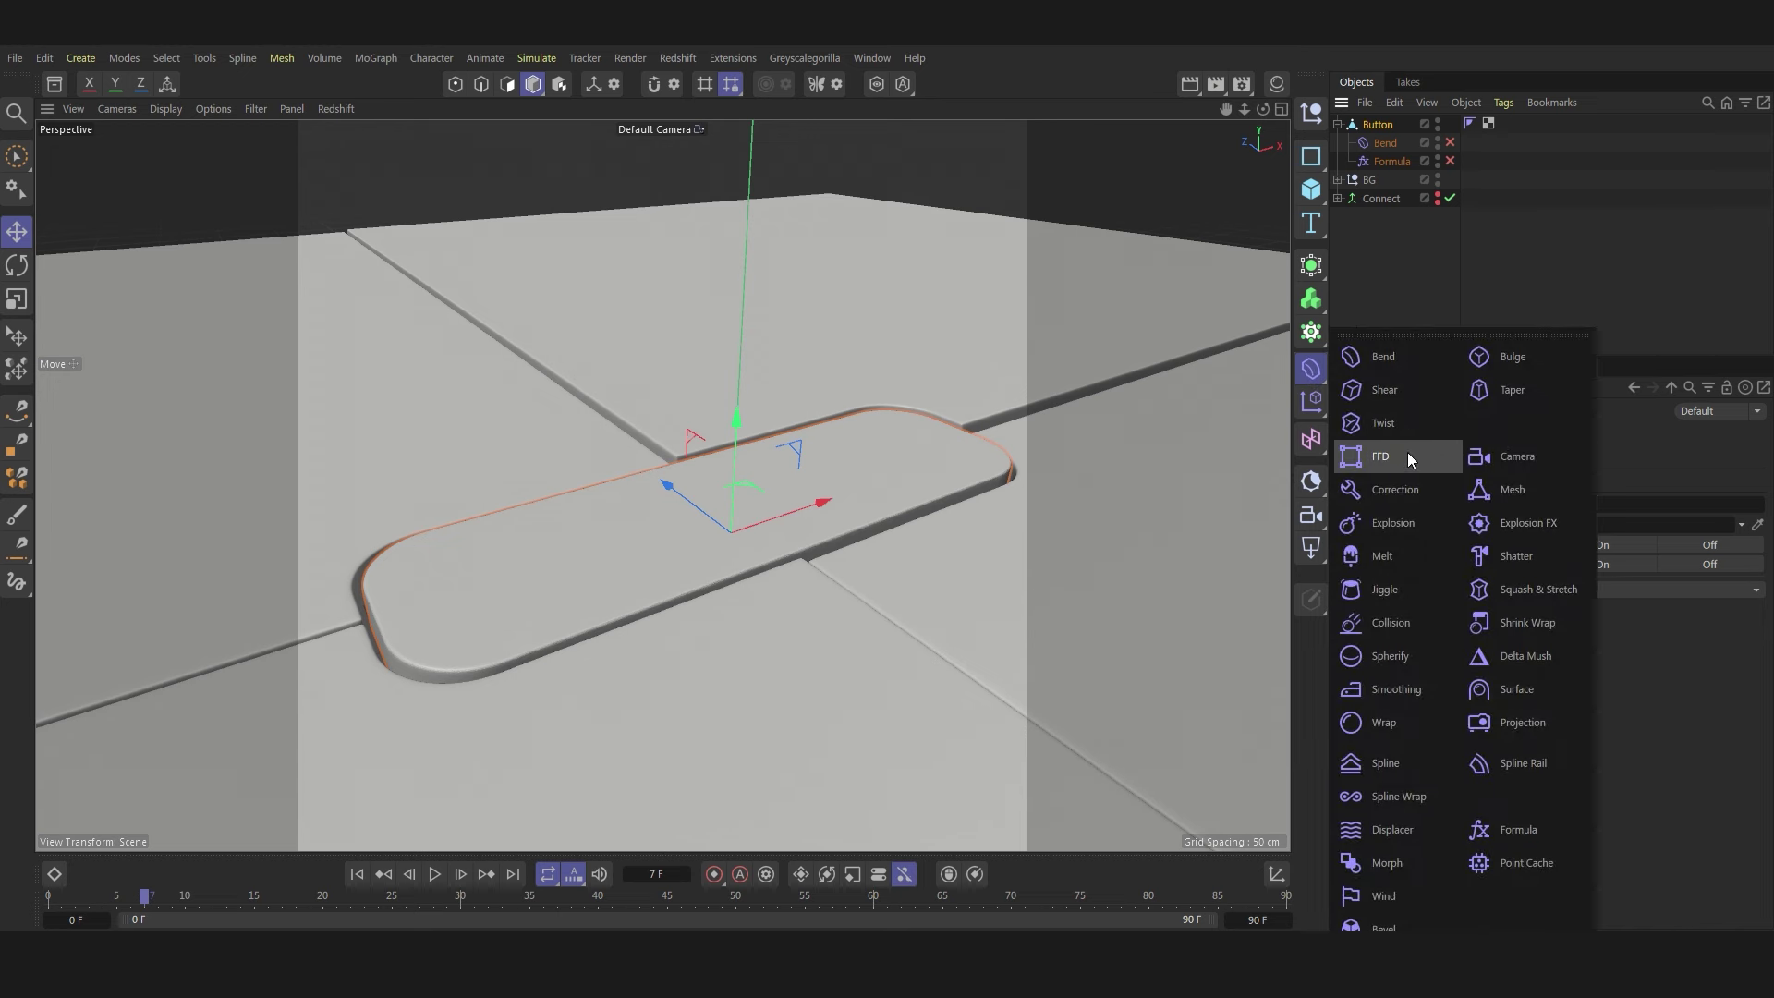
pyautogui.click(1388, 596)
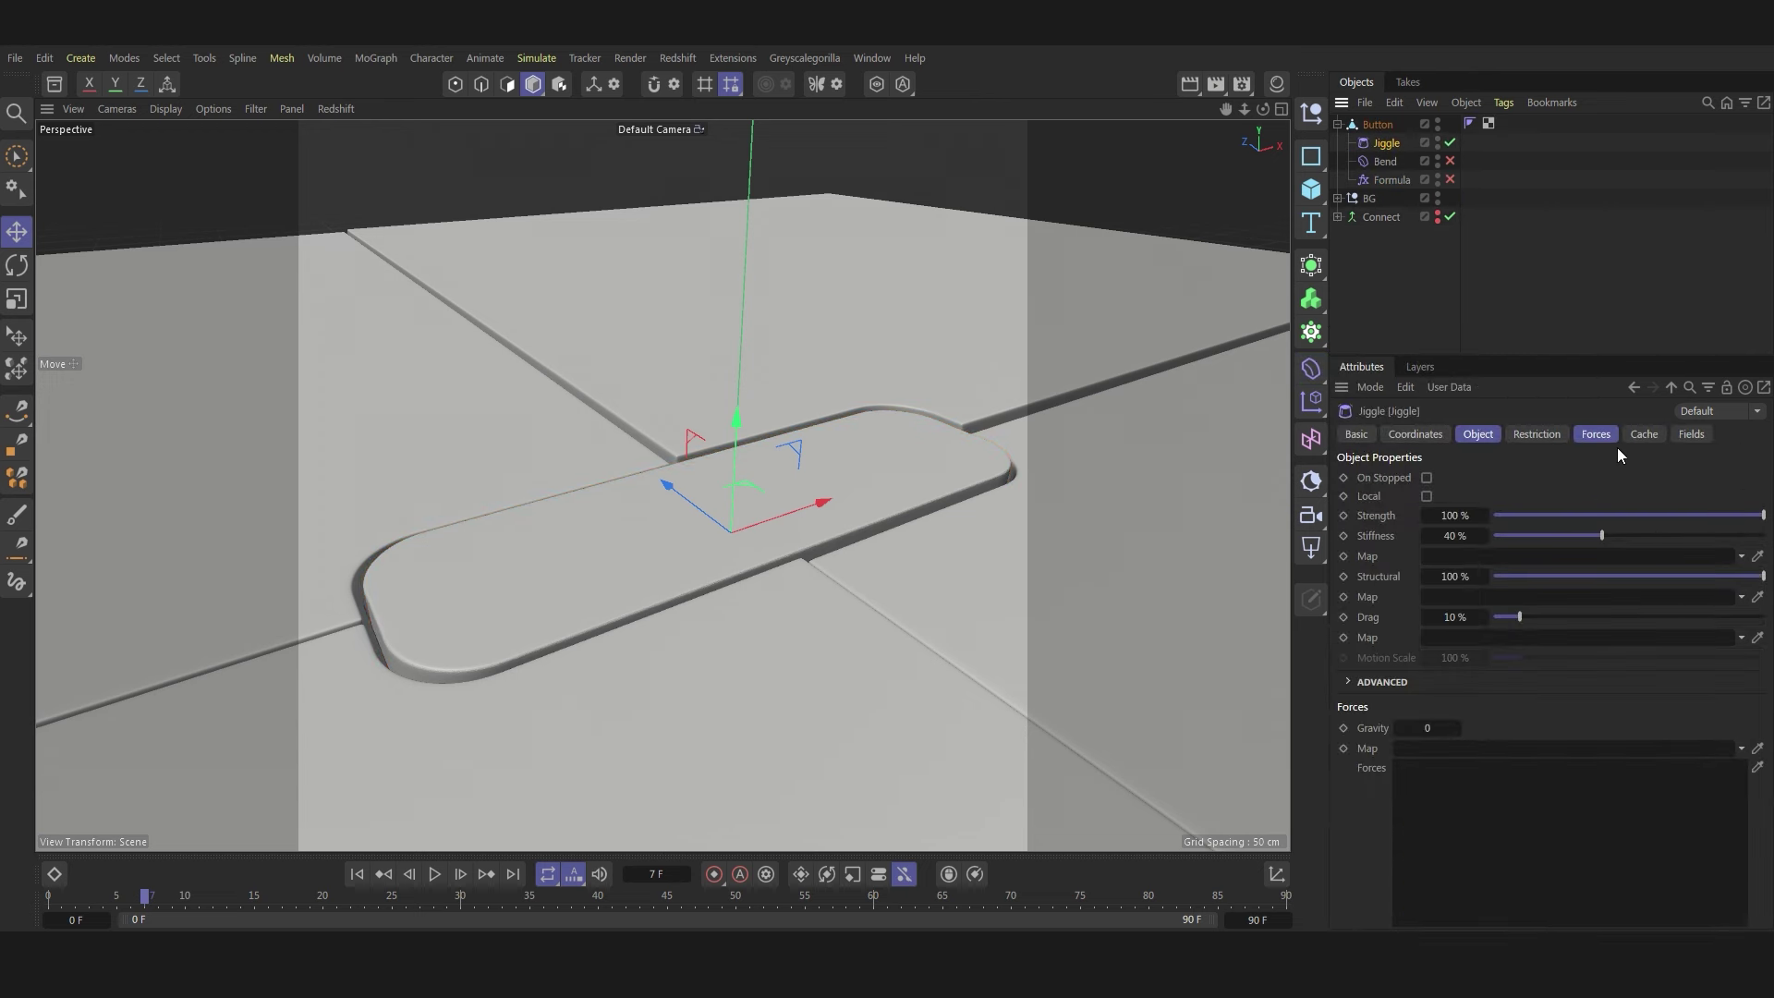
pyautogui.click(1596, 434)
pyautogui.click(534, 59)
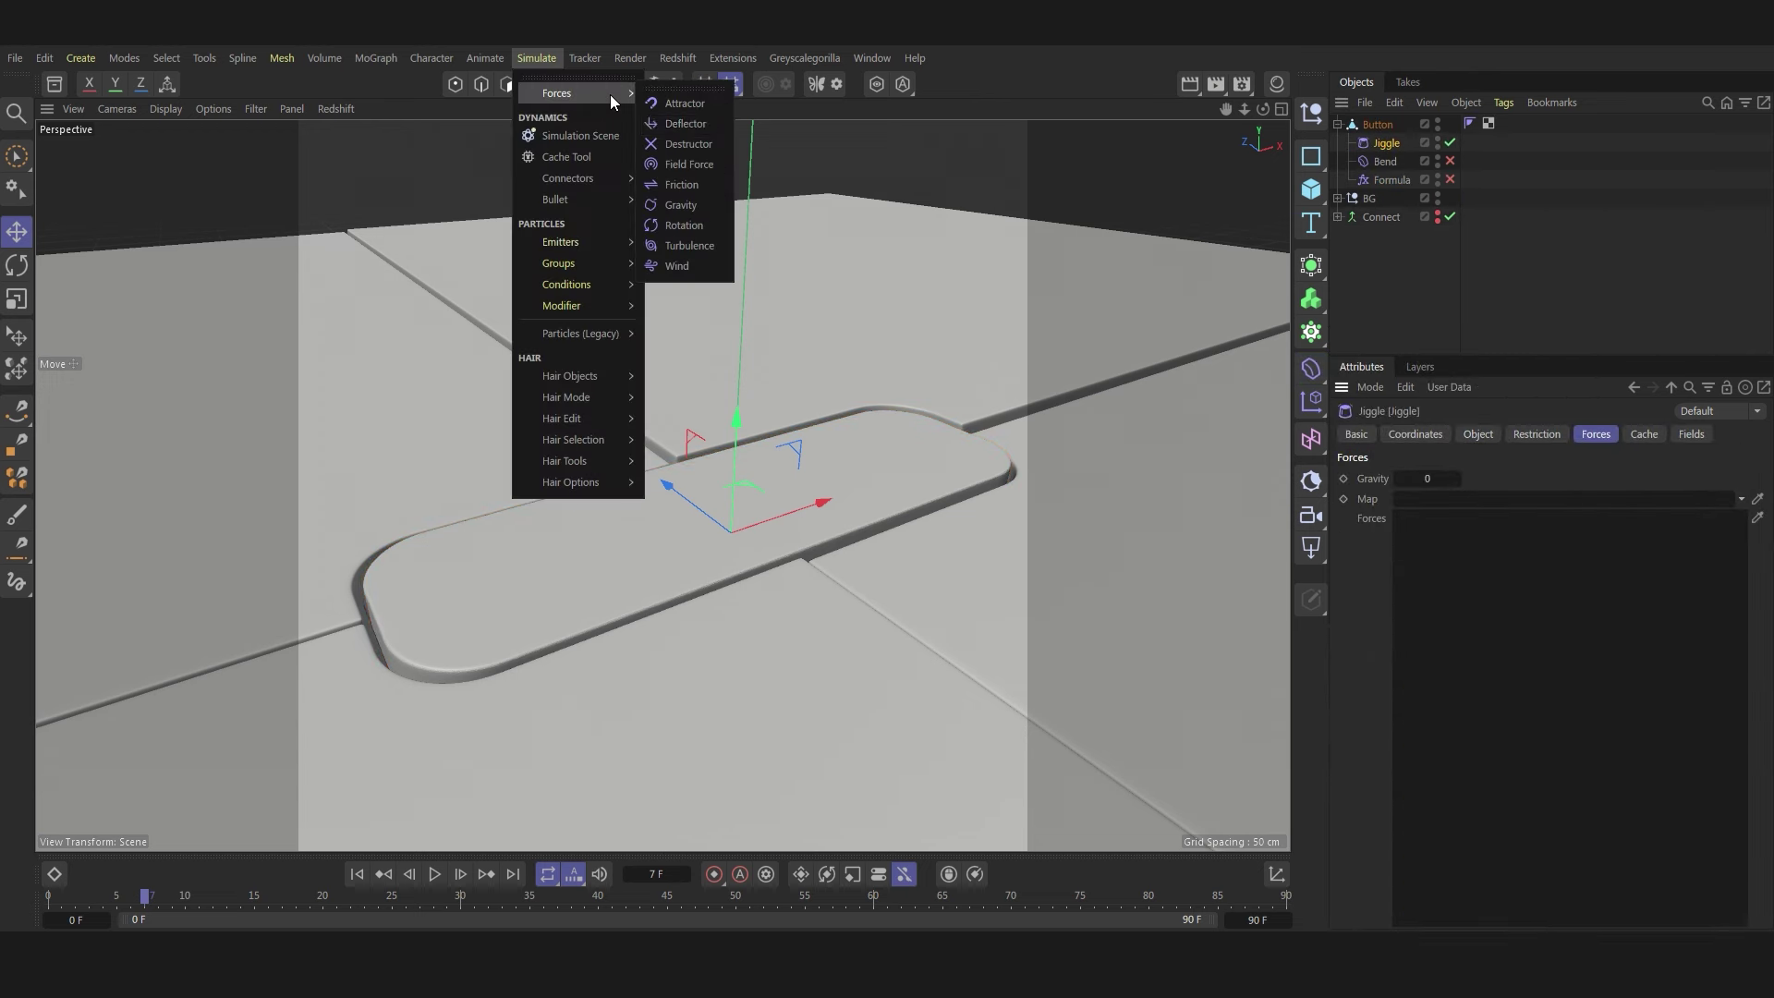
pyautogui.click(731, 245)
pyautogui.click(1386, 160)
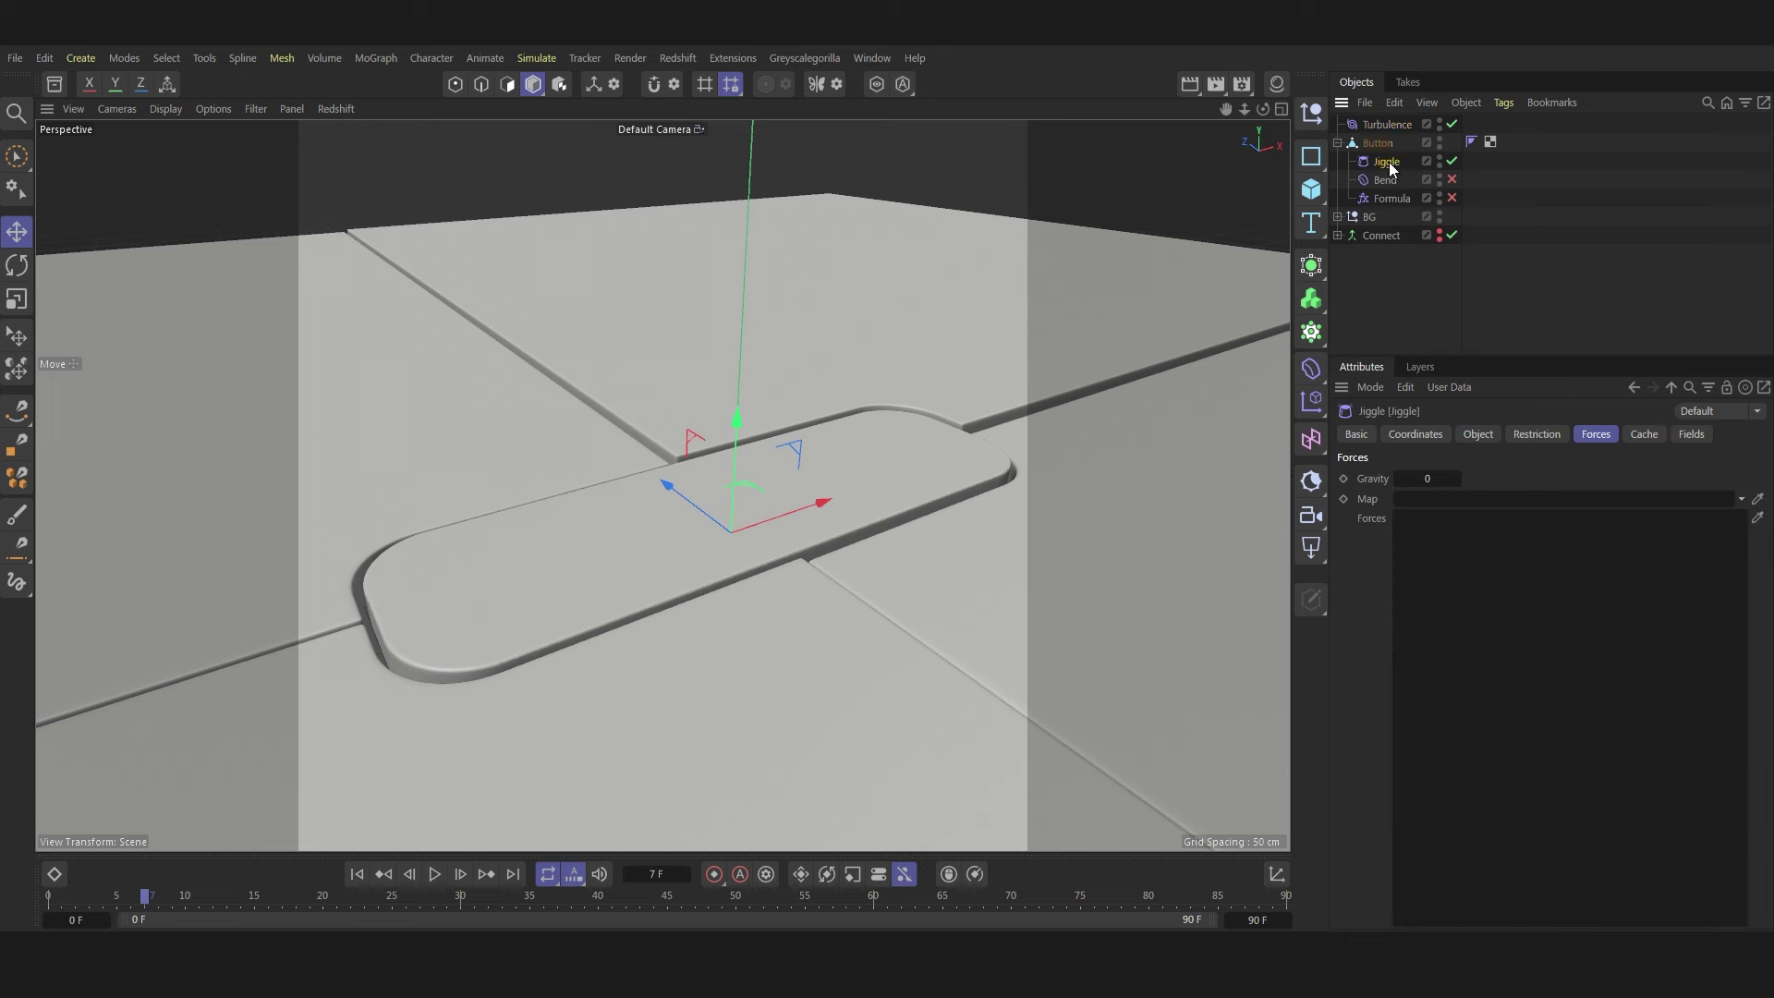
pyautogui.moveTo(1386, 124); pyautogui.dragTo(1478, 523)
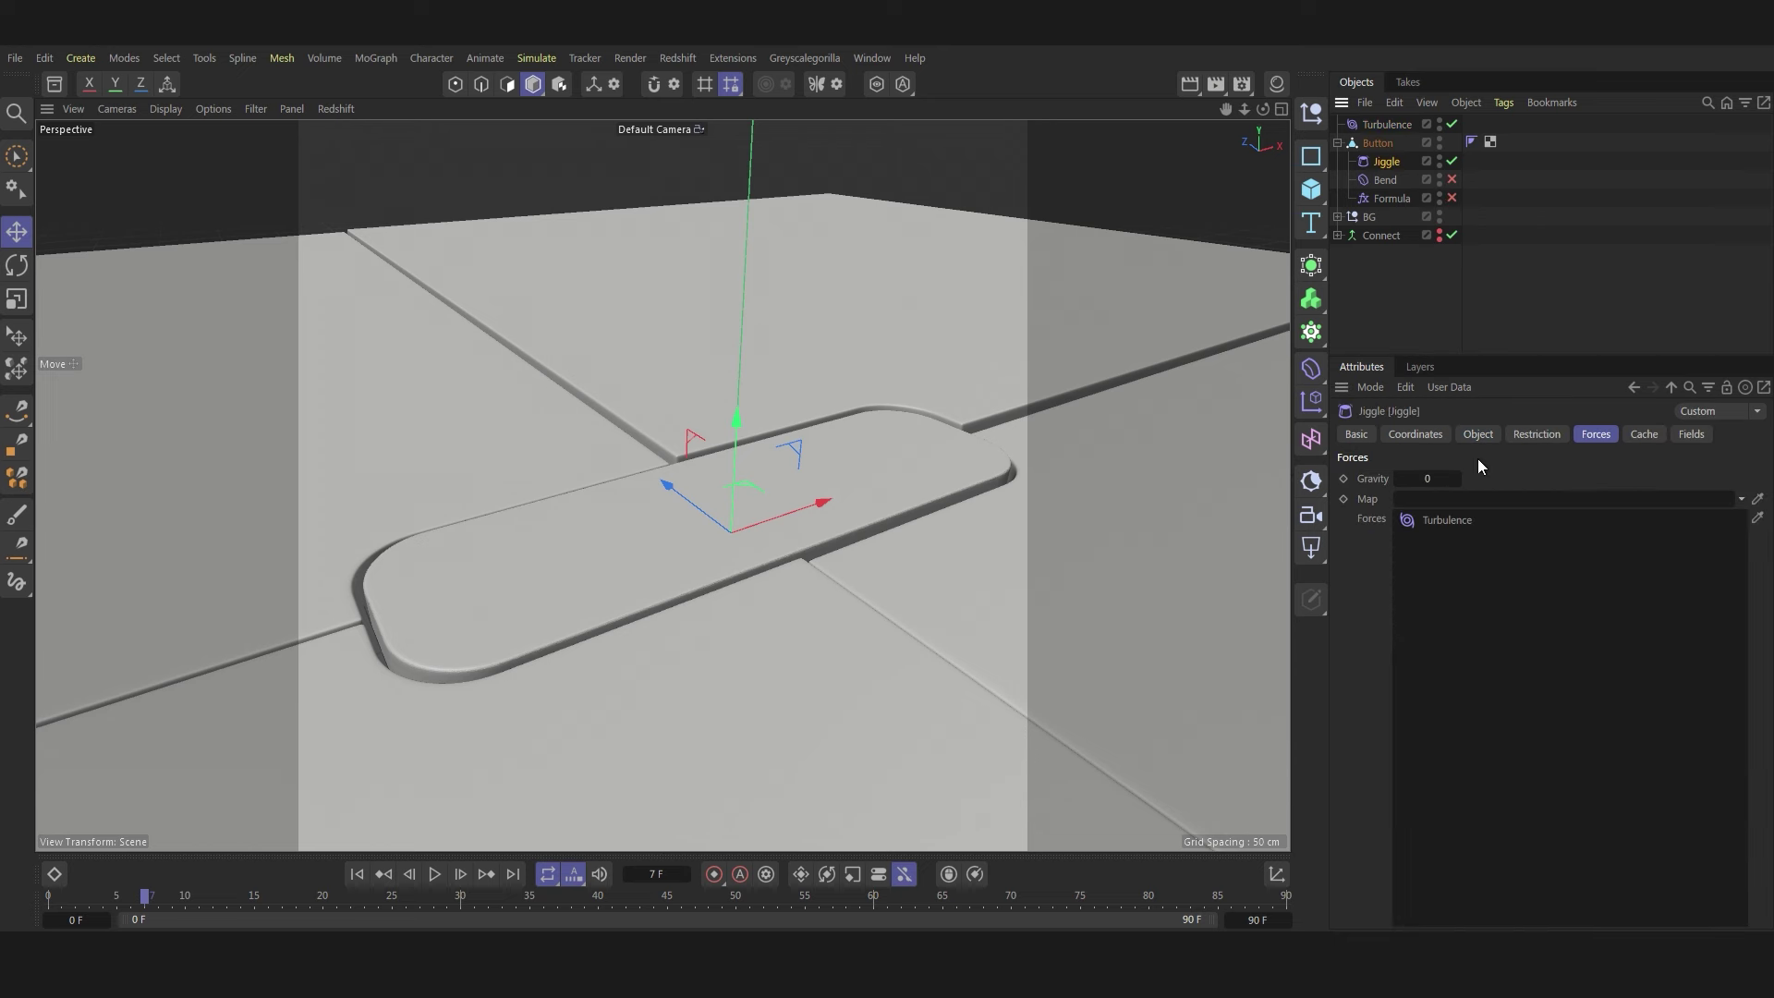
# - Give the Turbulence 40 cm strength and 81% scale, then play from the start
pyautogui.click(1384, 125)
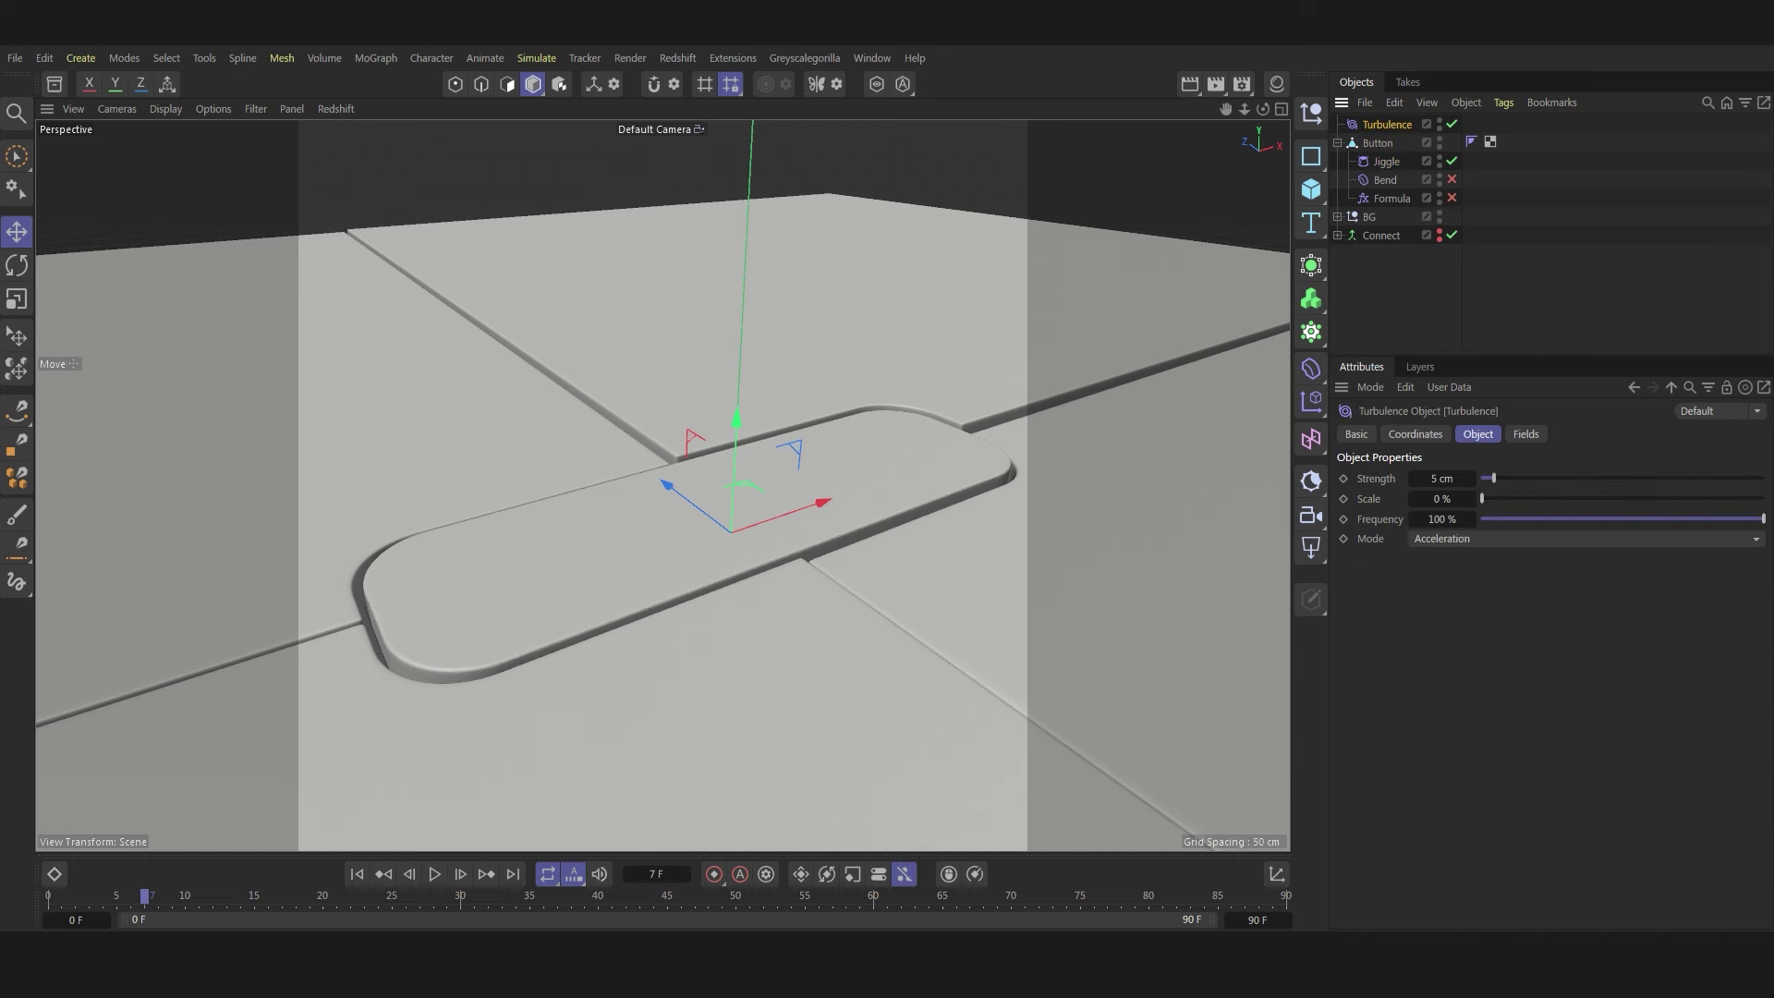
pyautogui.moveTo(1453, 478); pyautogui.dragTo(1469, 478)
pyautogui.click(1455, 501)
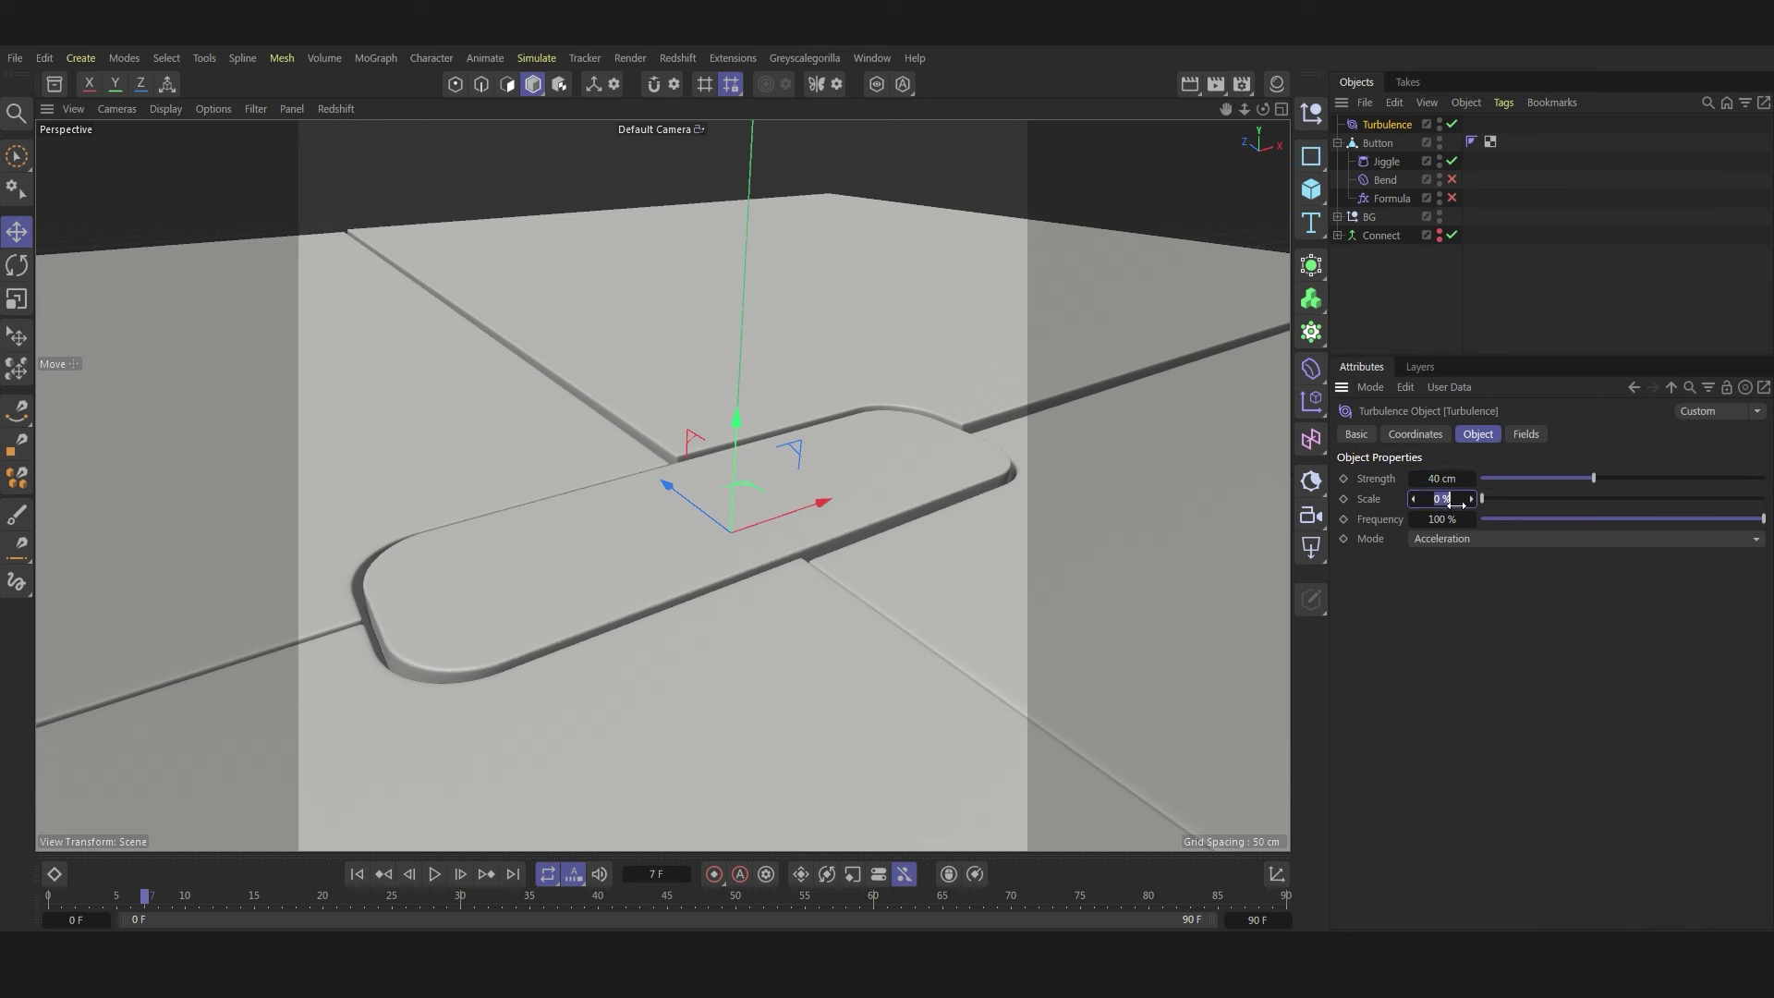
pyautogui.write('81')
pyautogui.press('Return')
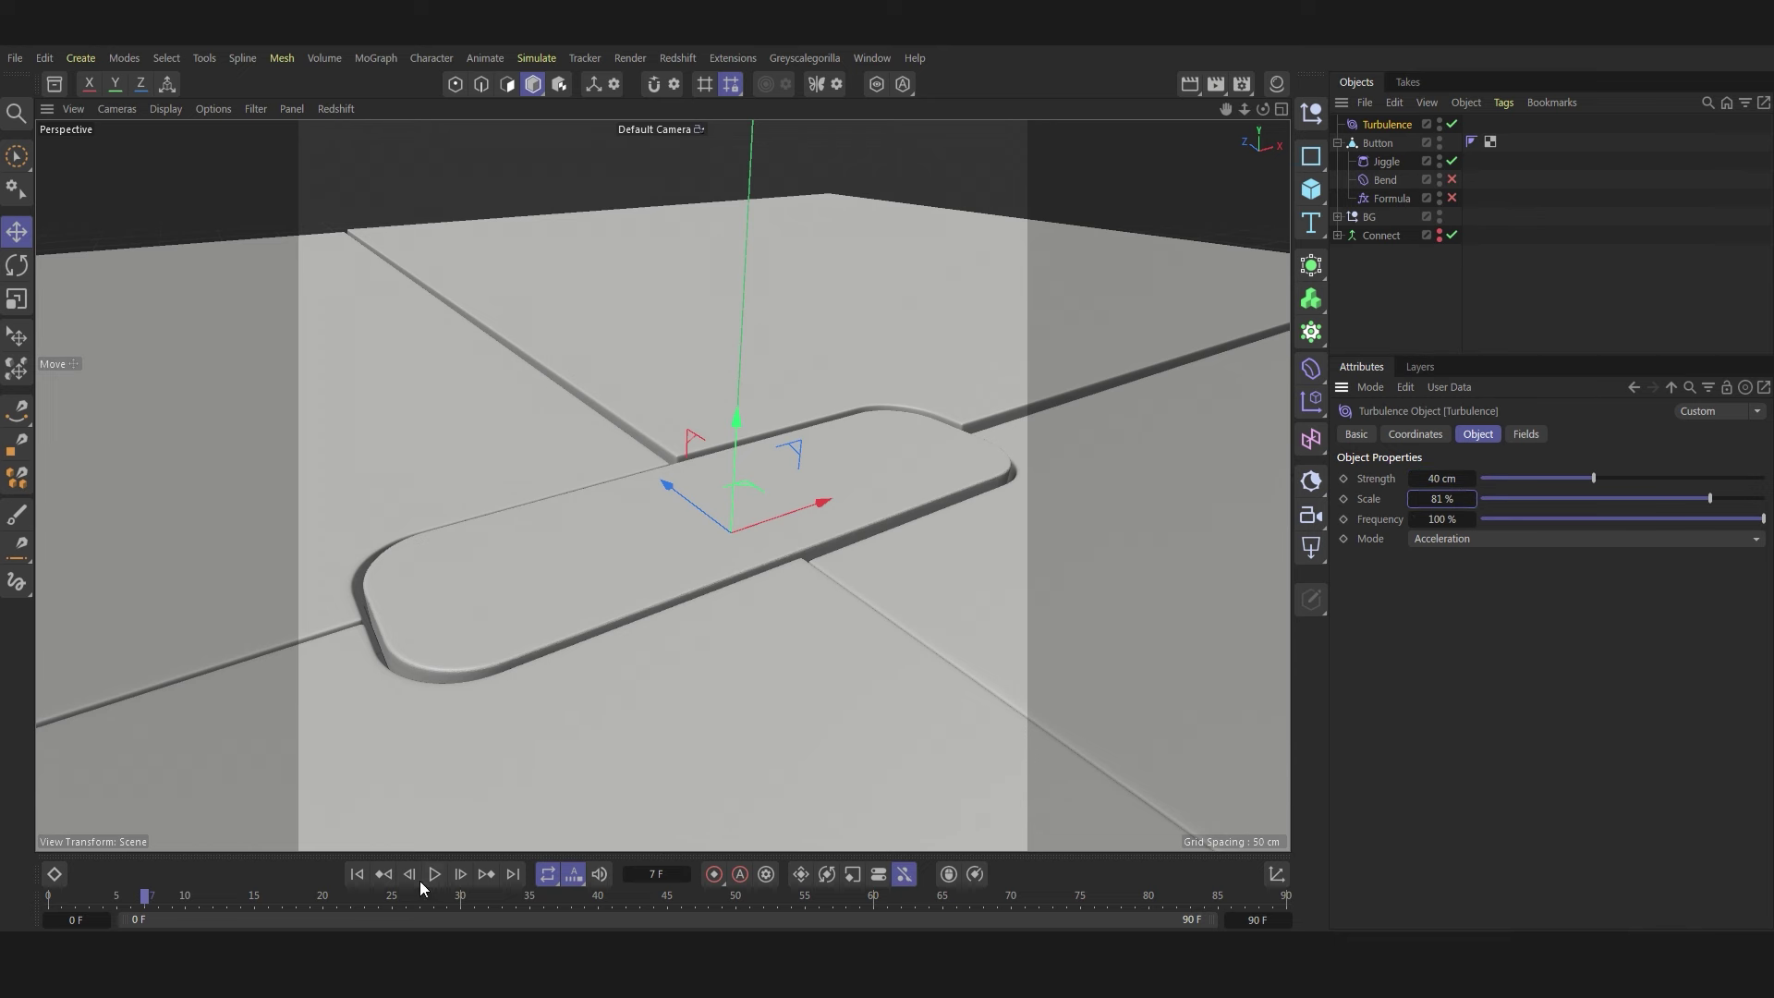
pyautogui.click(355, 874)
pyautogui.click(435, 875)
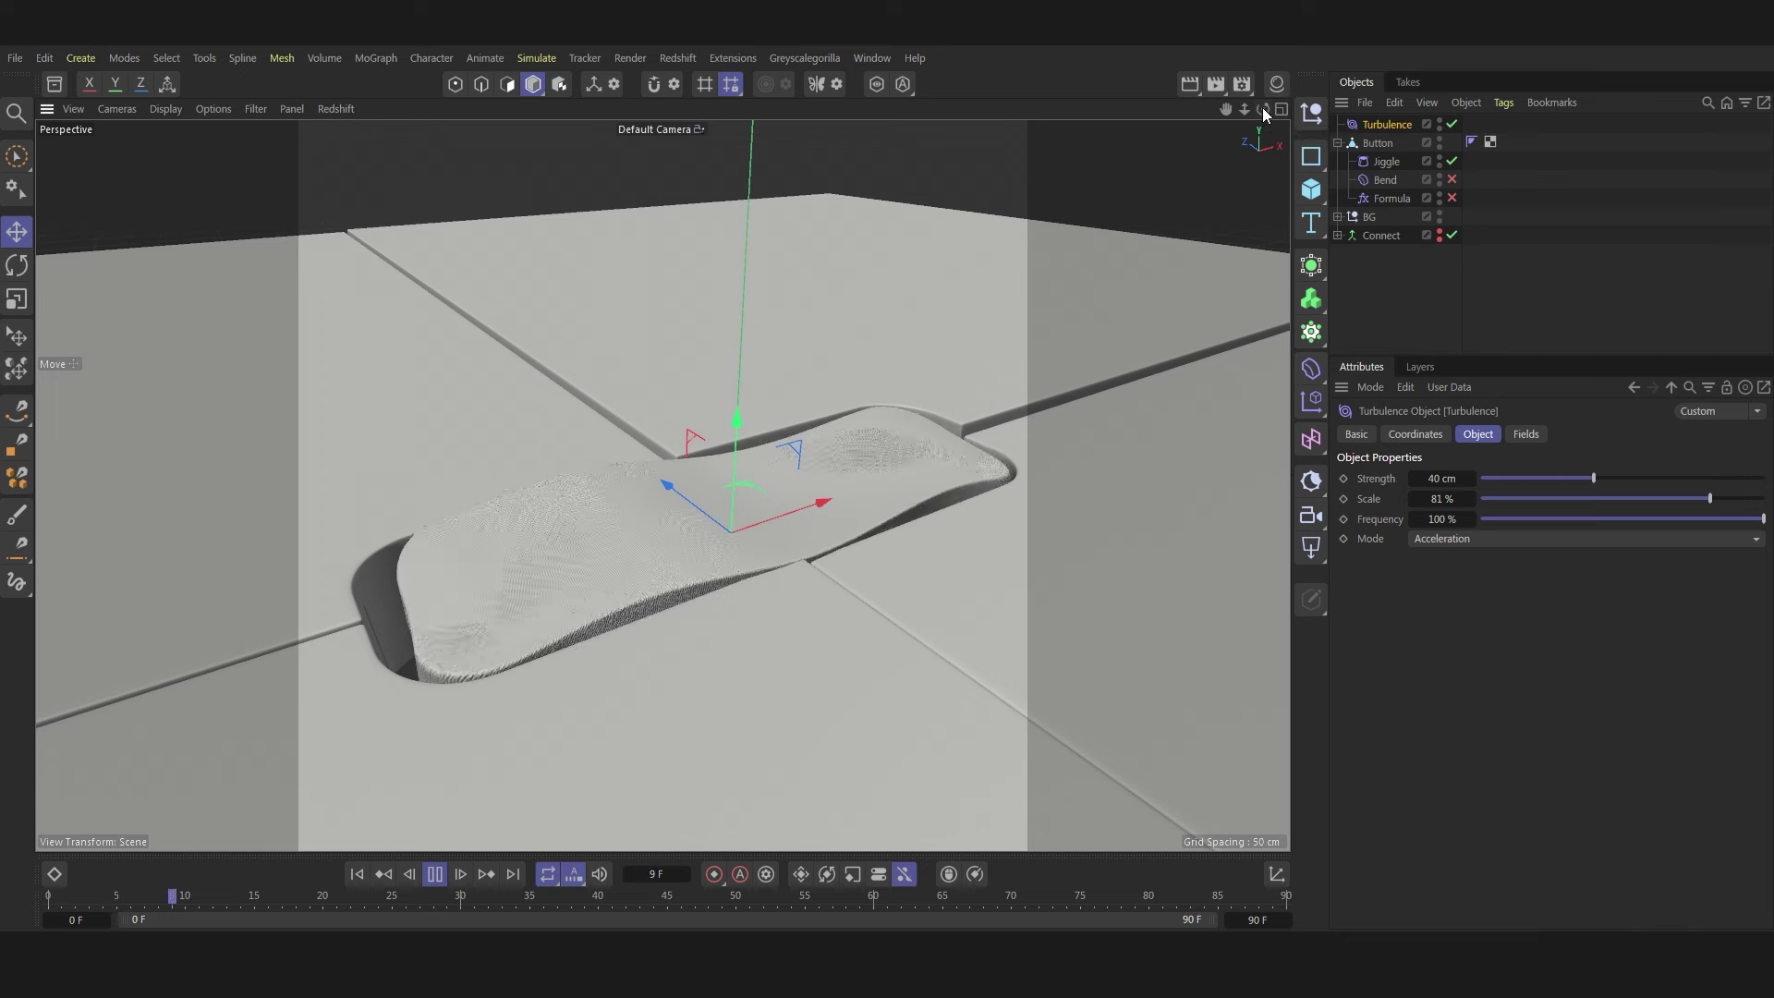
# - Stop playback and disable the Jiggle deformer so the button is flat
pyautogui.click(436, 876)
pyautogui.moveTo(1263, 109); pyautogui.dragTo(1263, 109)
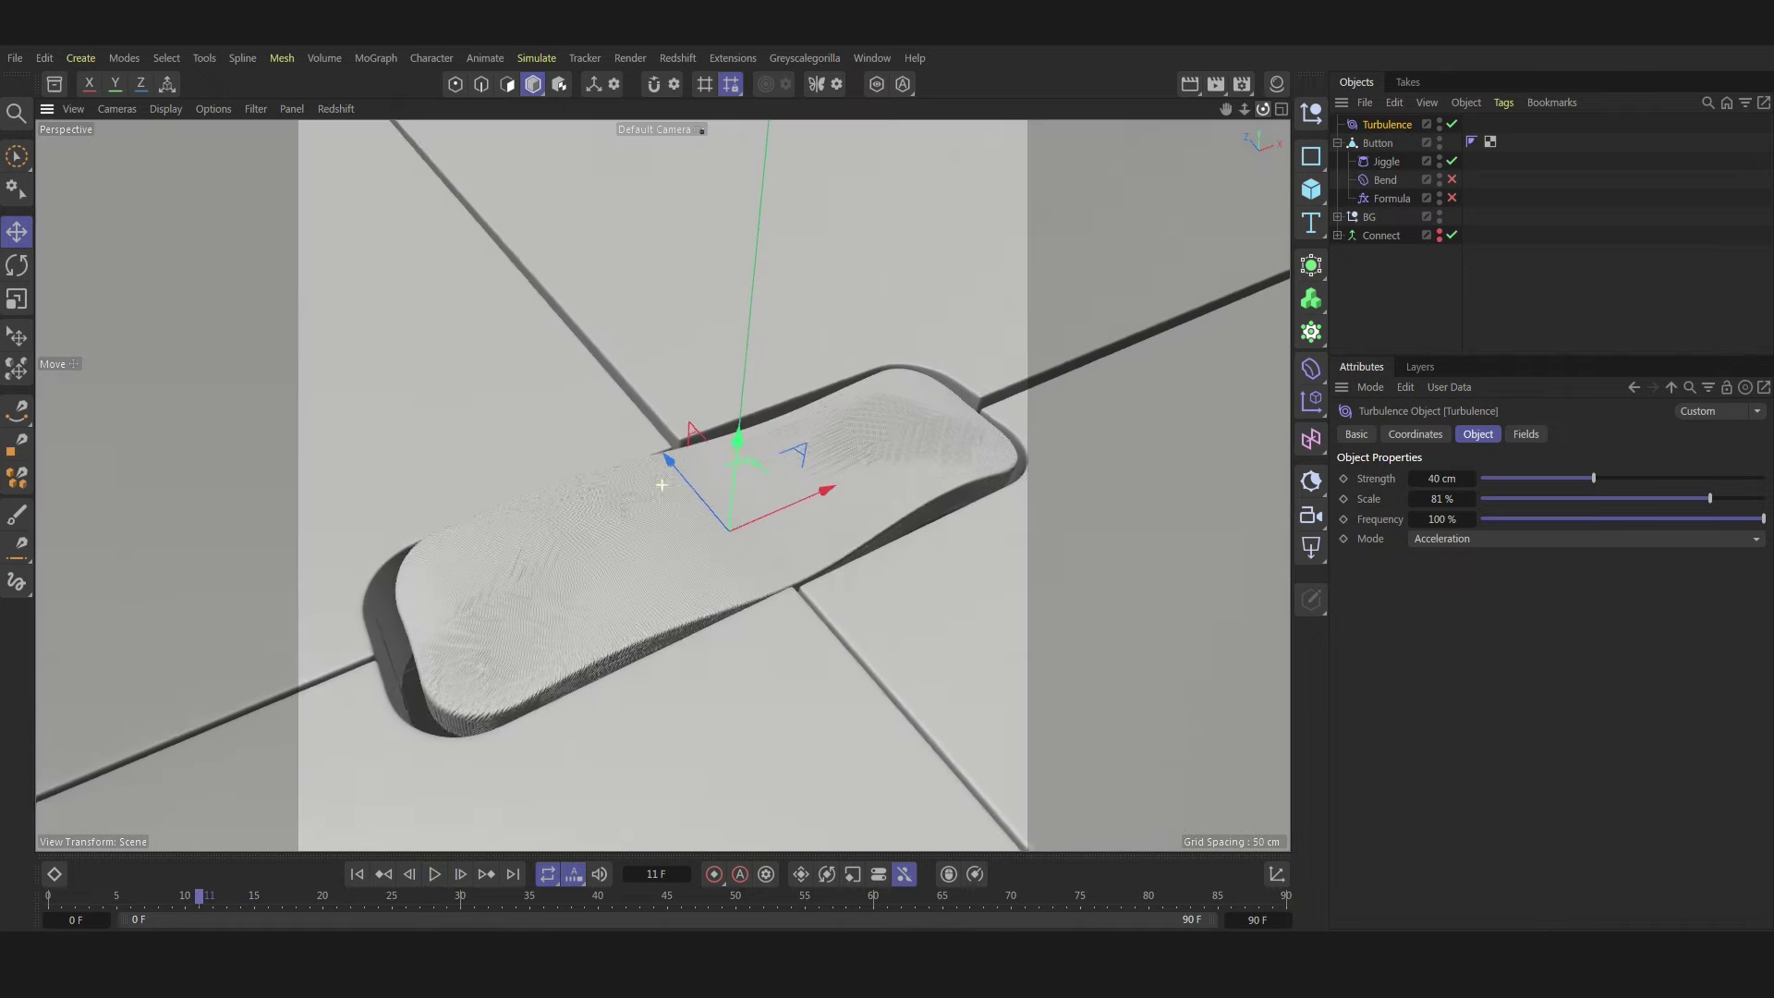
pyautogui.click(1452, 161)
pyautogui.click(1378, 143)
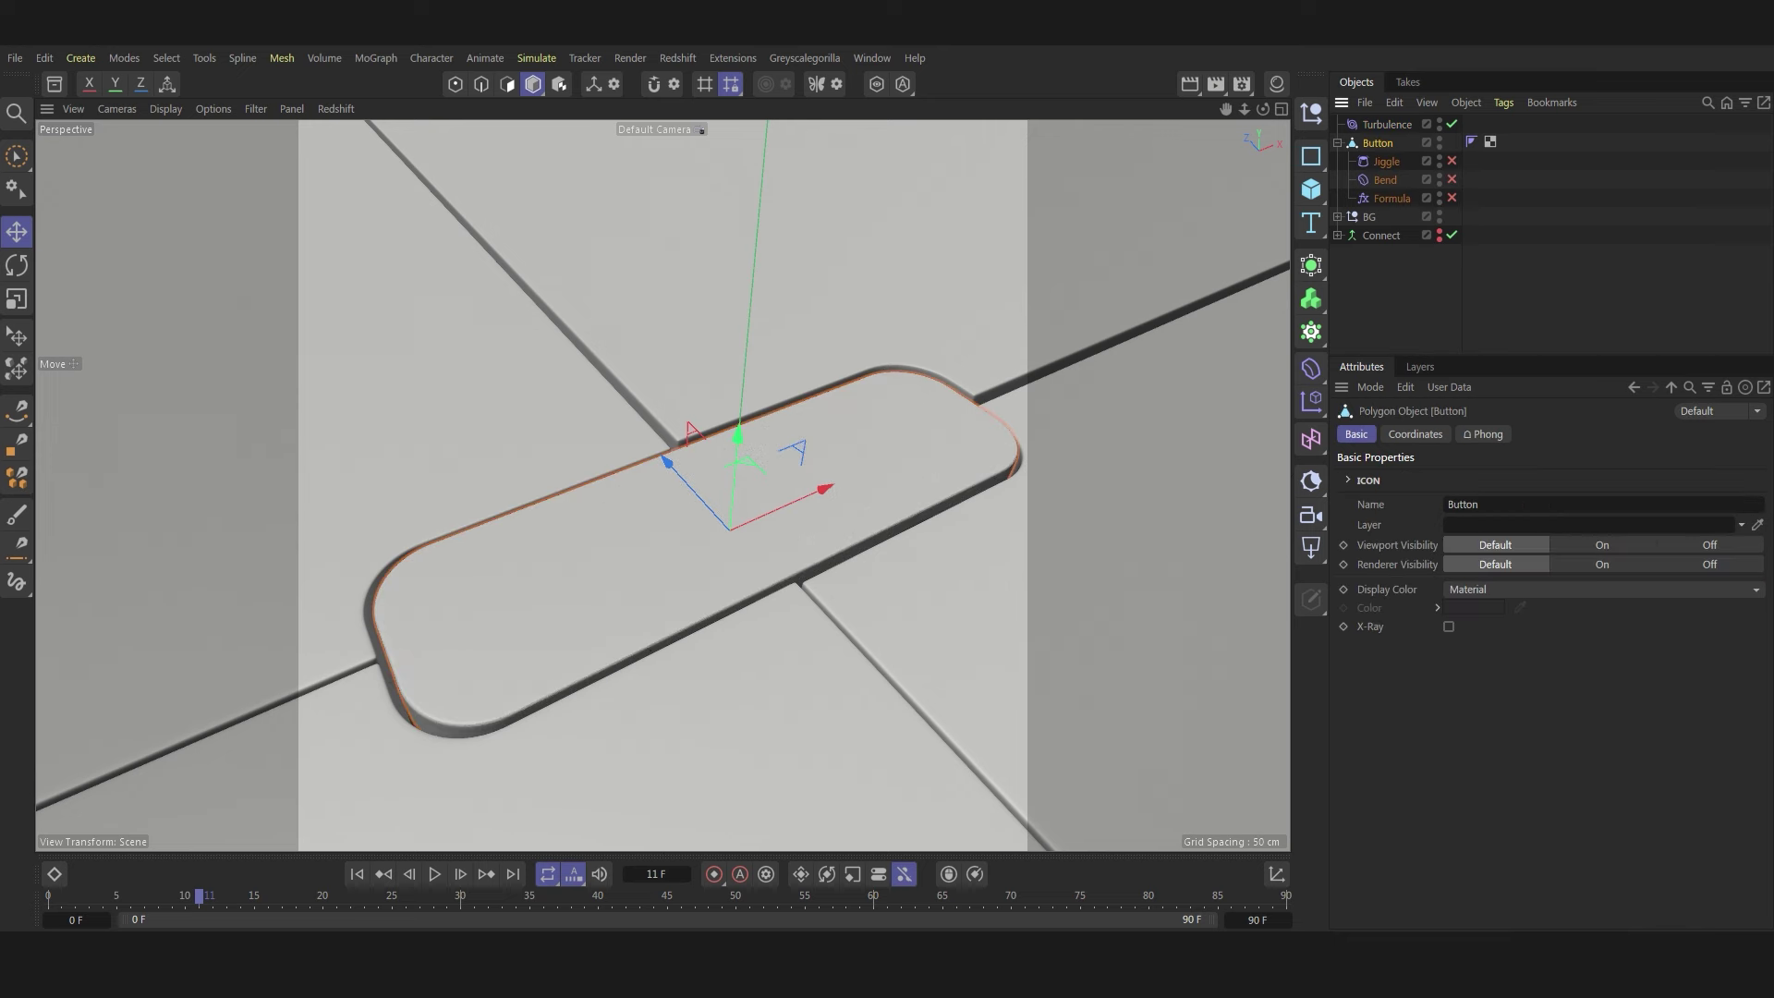
# - Inspect the Button's coordinates and Phong smoothing settings, then deselect it
pyautogui.click(1394, 178)
pyautogui.click(1415, 434)
pyautogui.click(1484, 434)
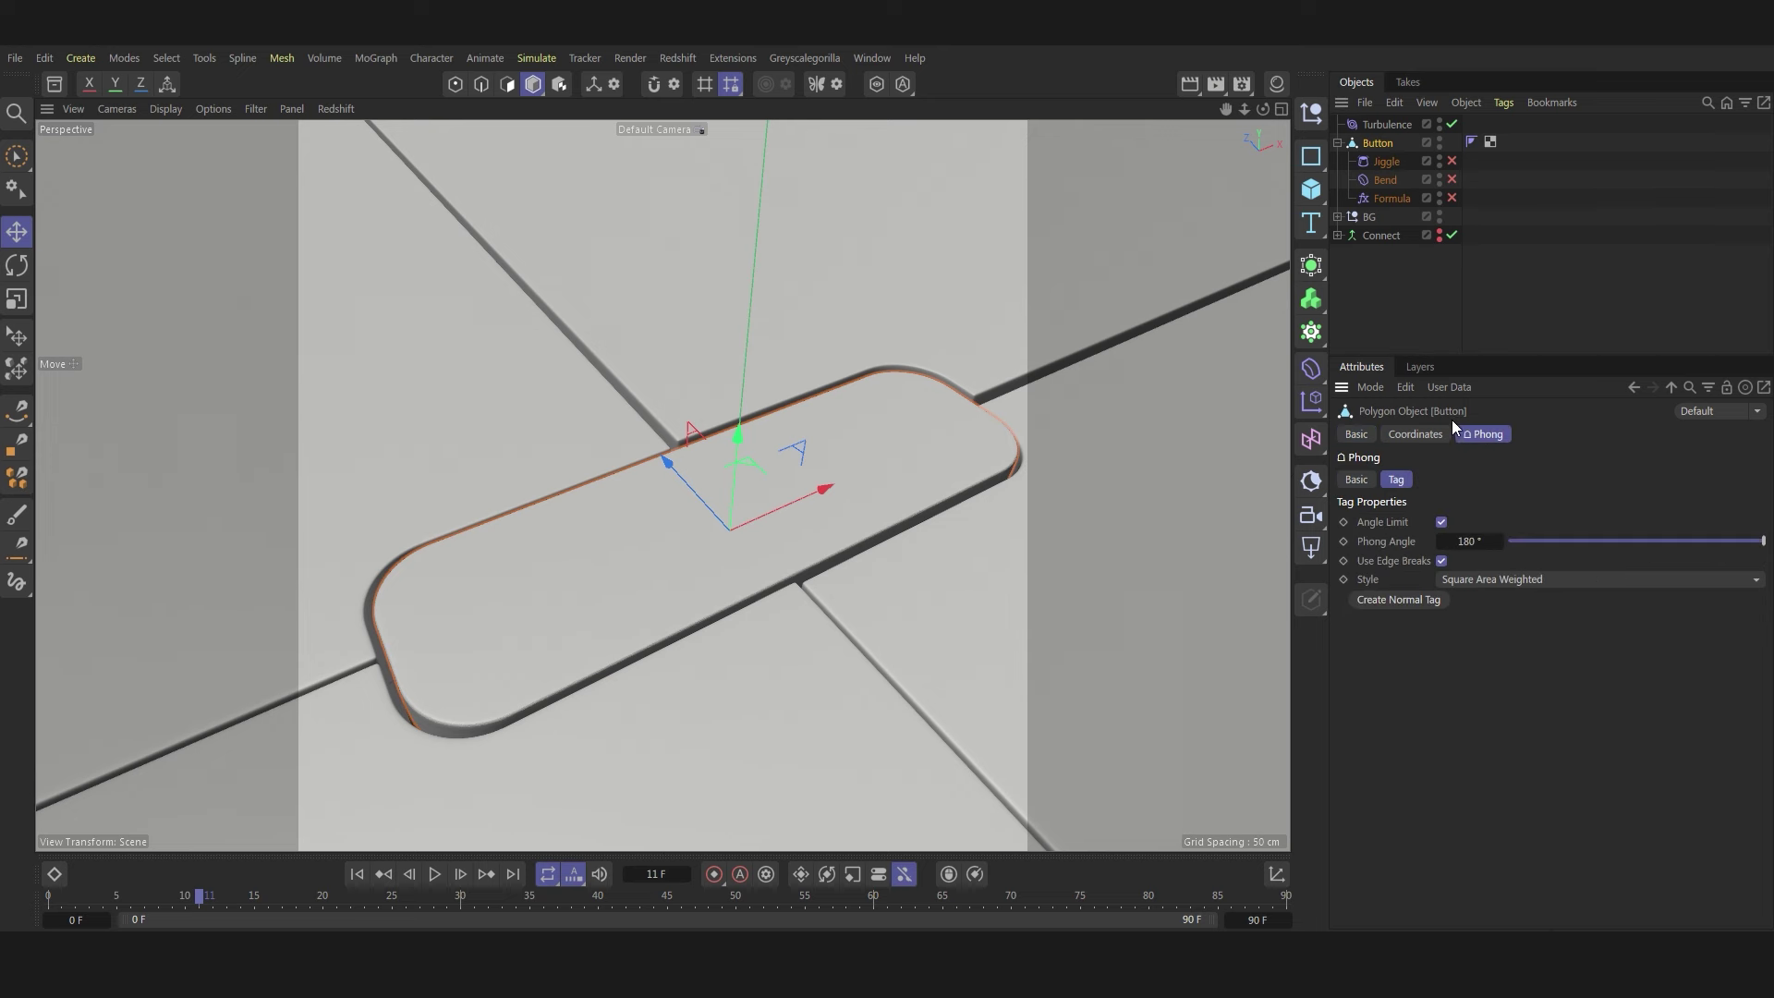
pyautogui.click(490, 319)
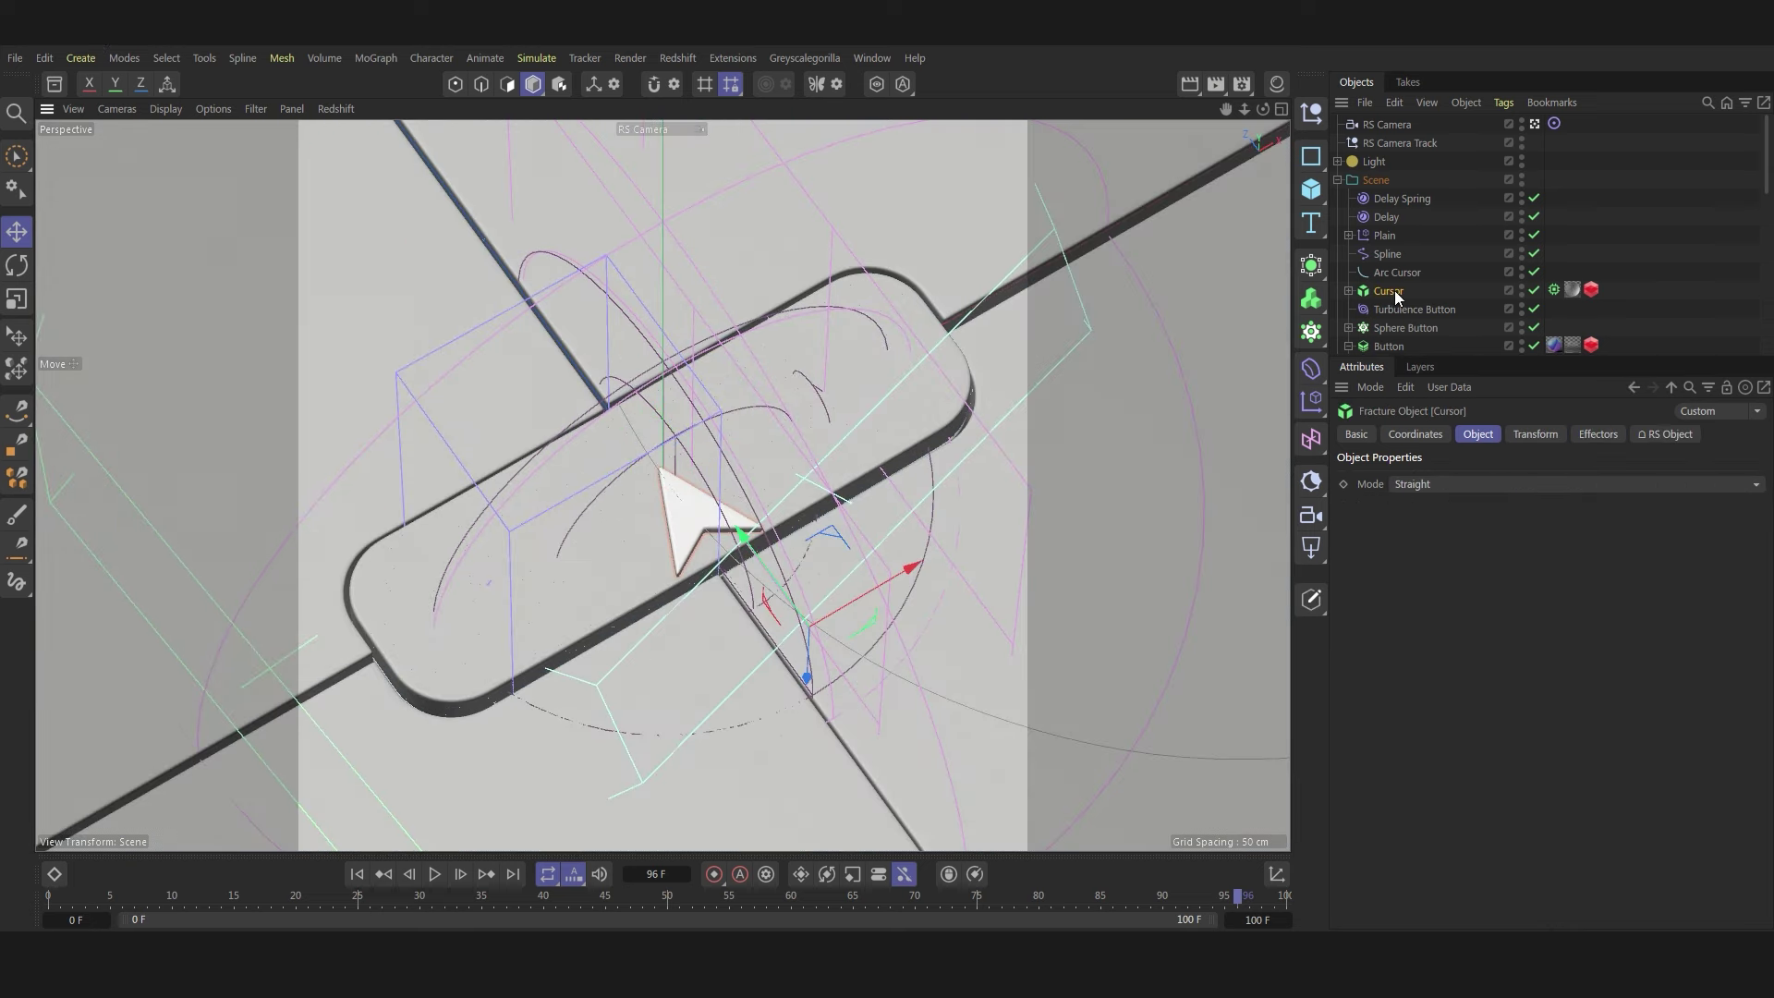
# - Paste the Cursor polygon object from the finished project into the button scene
pyautogui.click(1348, 291)
pyautogui.click(1395, 309)
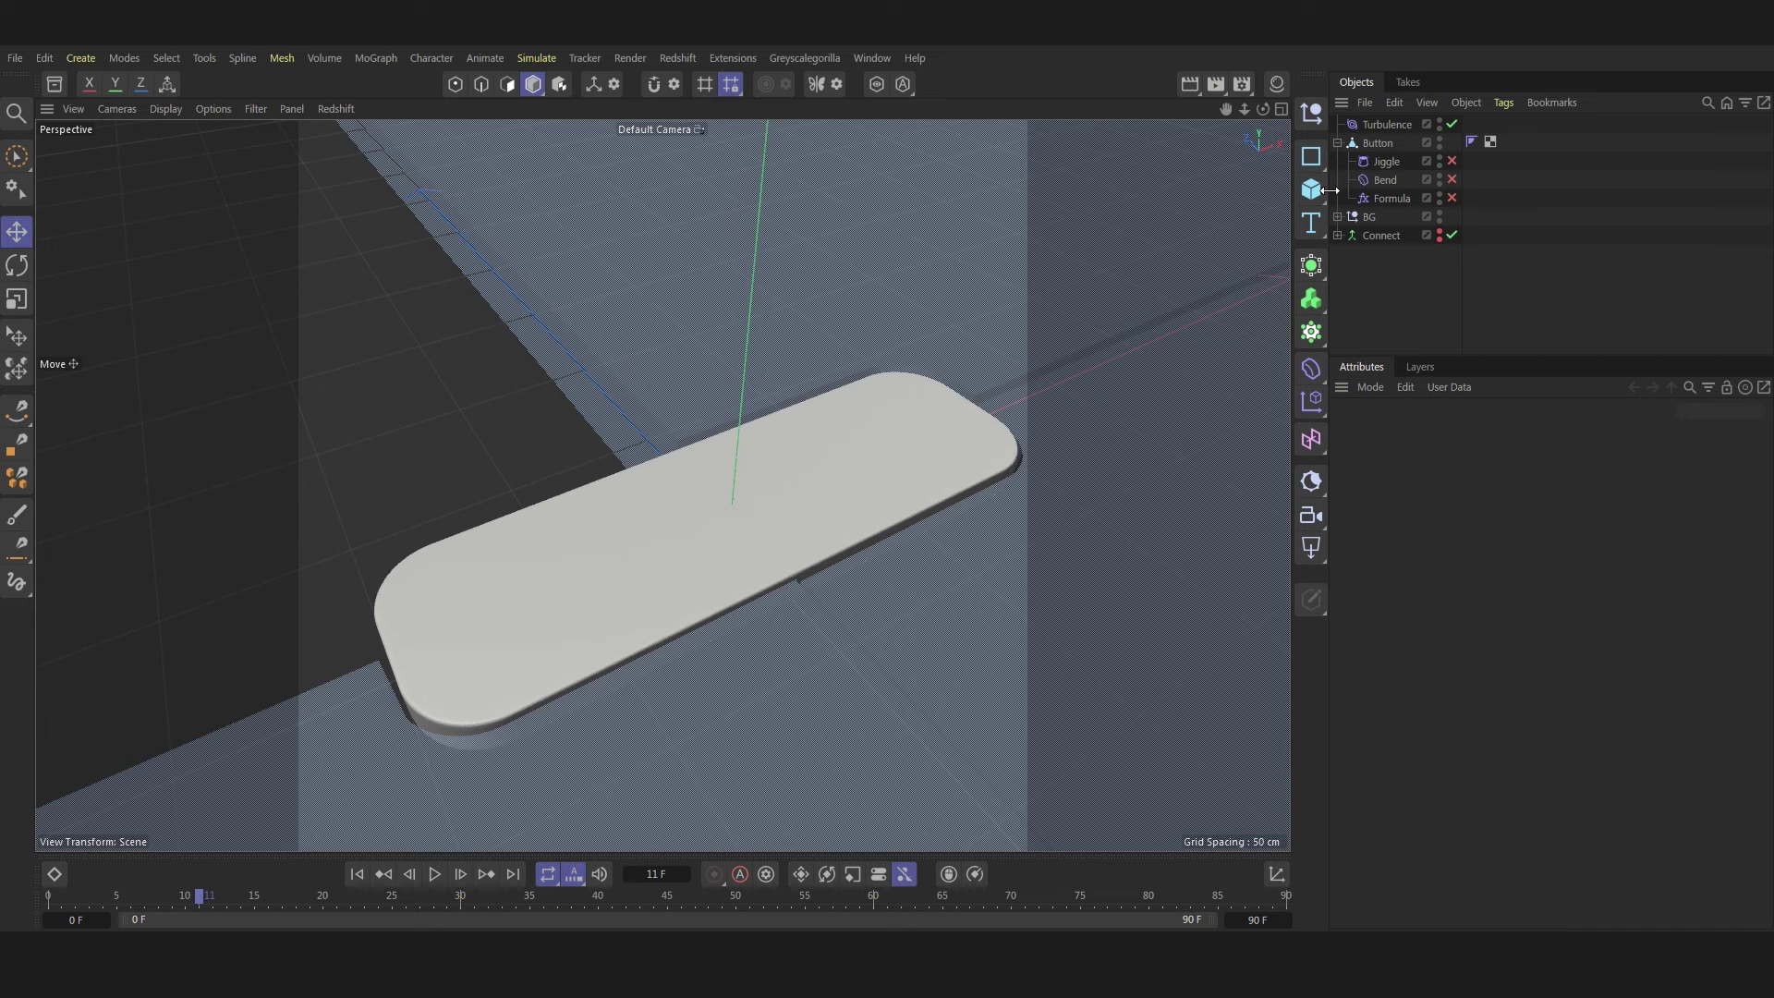
pyautogui.hotkey('ctrl', 'v')
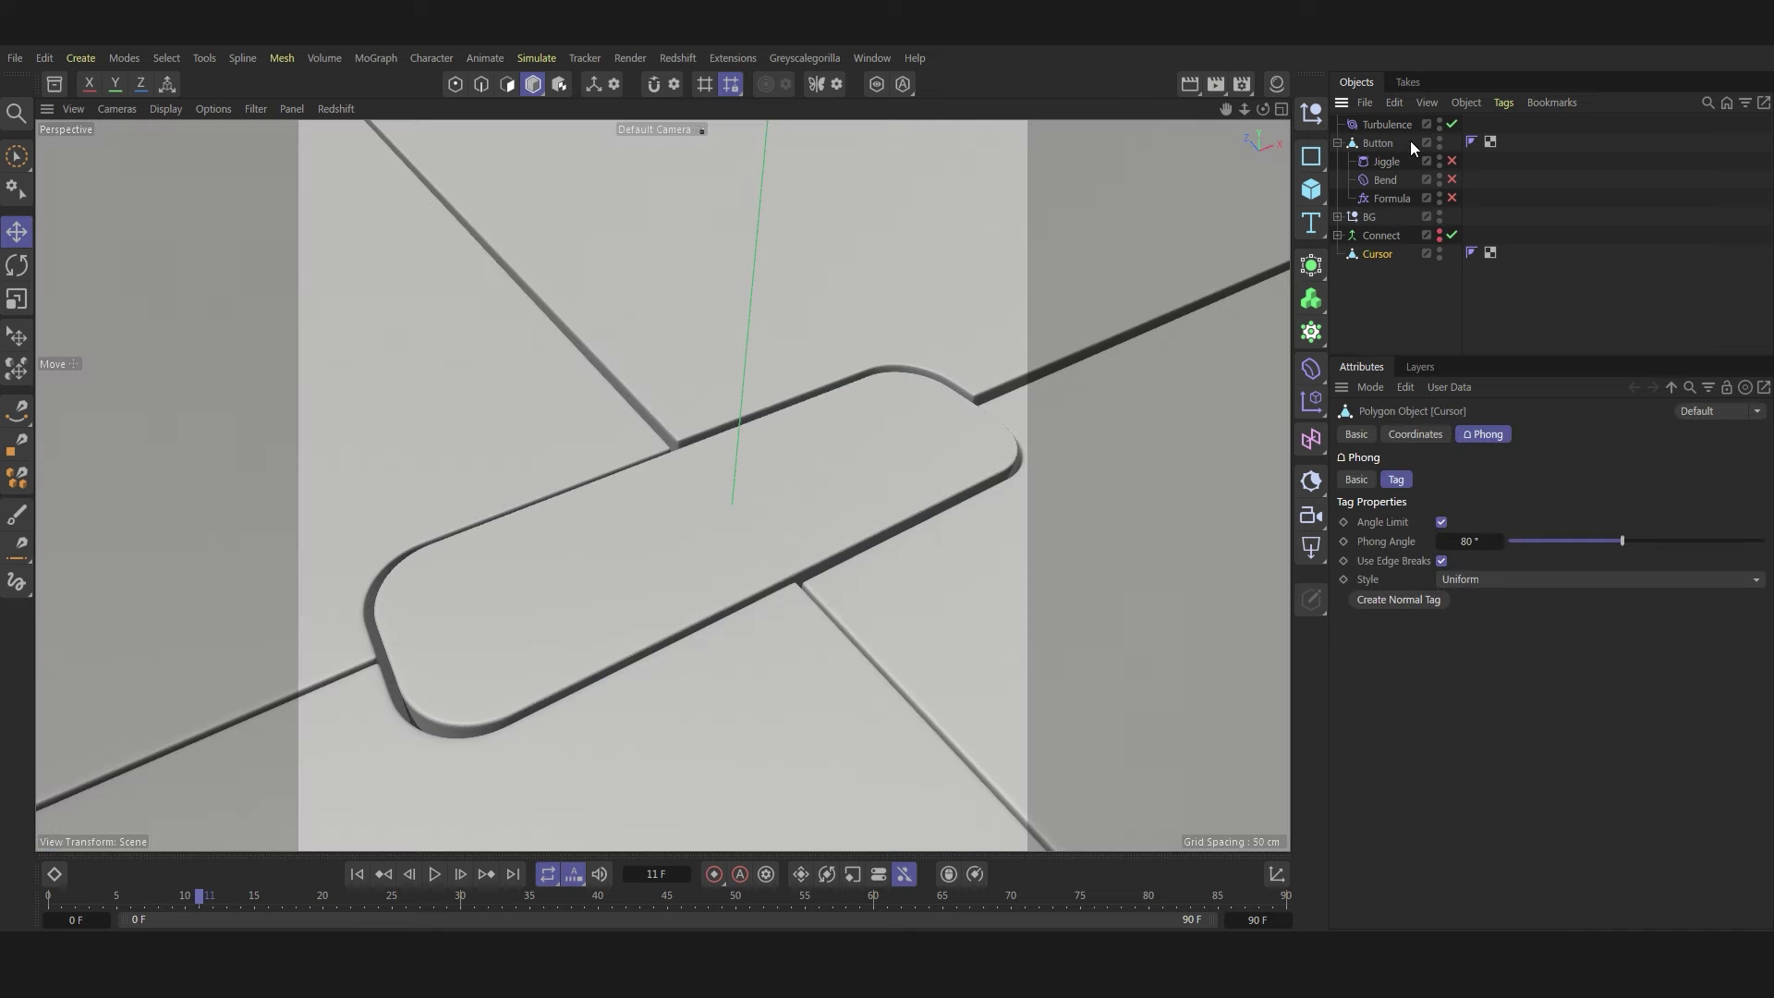
# - Reset the Cursor's Y and Z position and pitch rotation to 0
pyautogui.click(1419, 435)
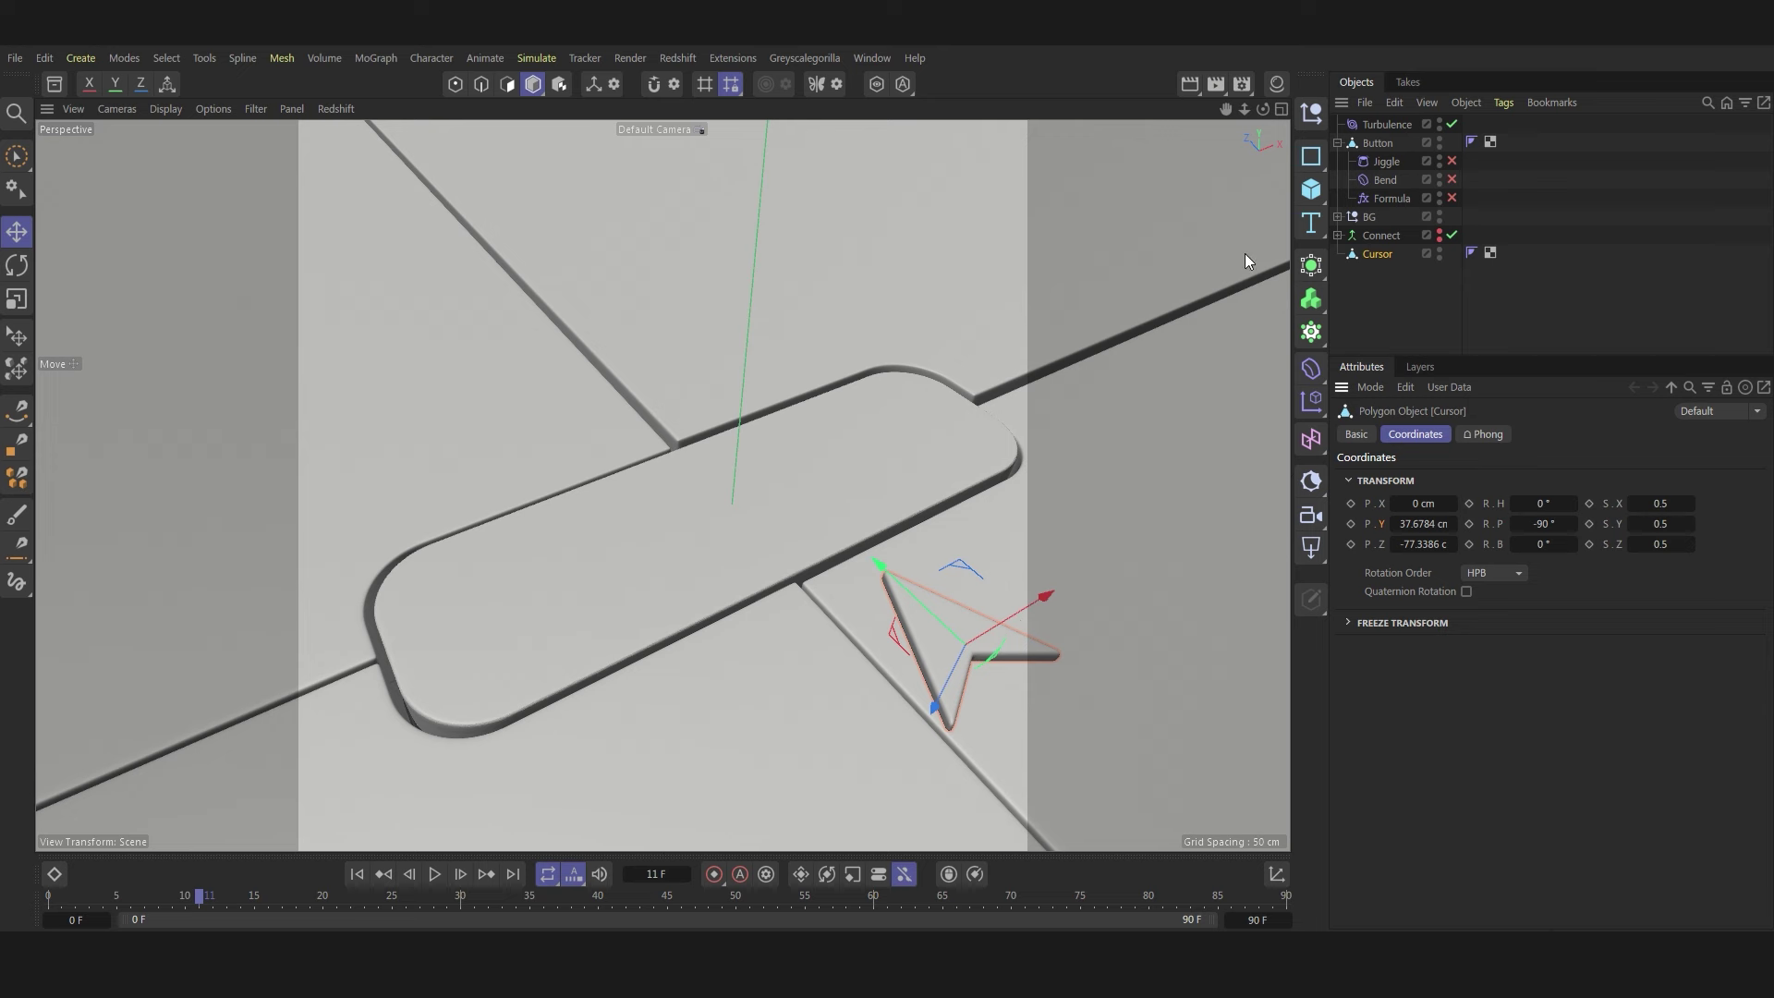
pyautogui.rightClick(1454, 523)
pyautogui.rightClick(1452, 543)
pyautogui.rightClick(1571, 524)
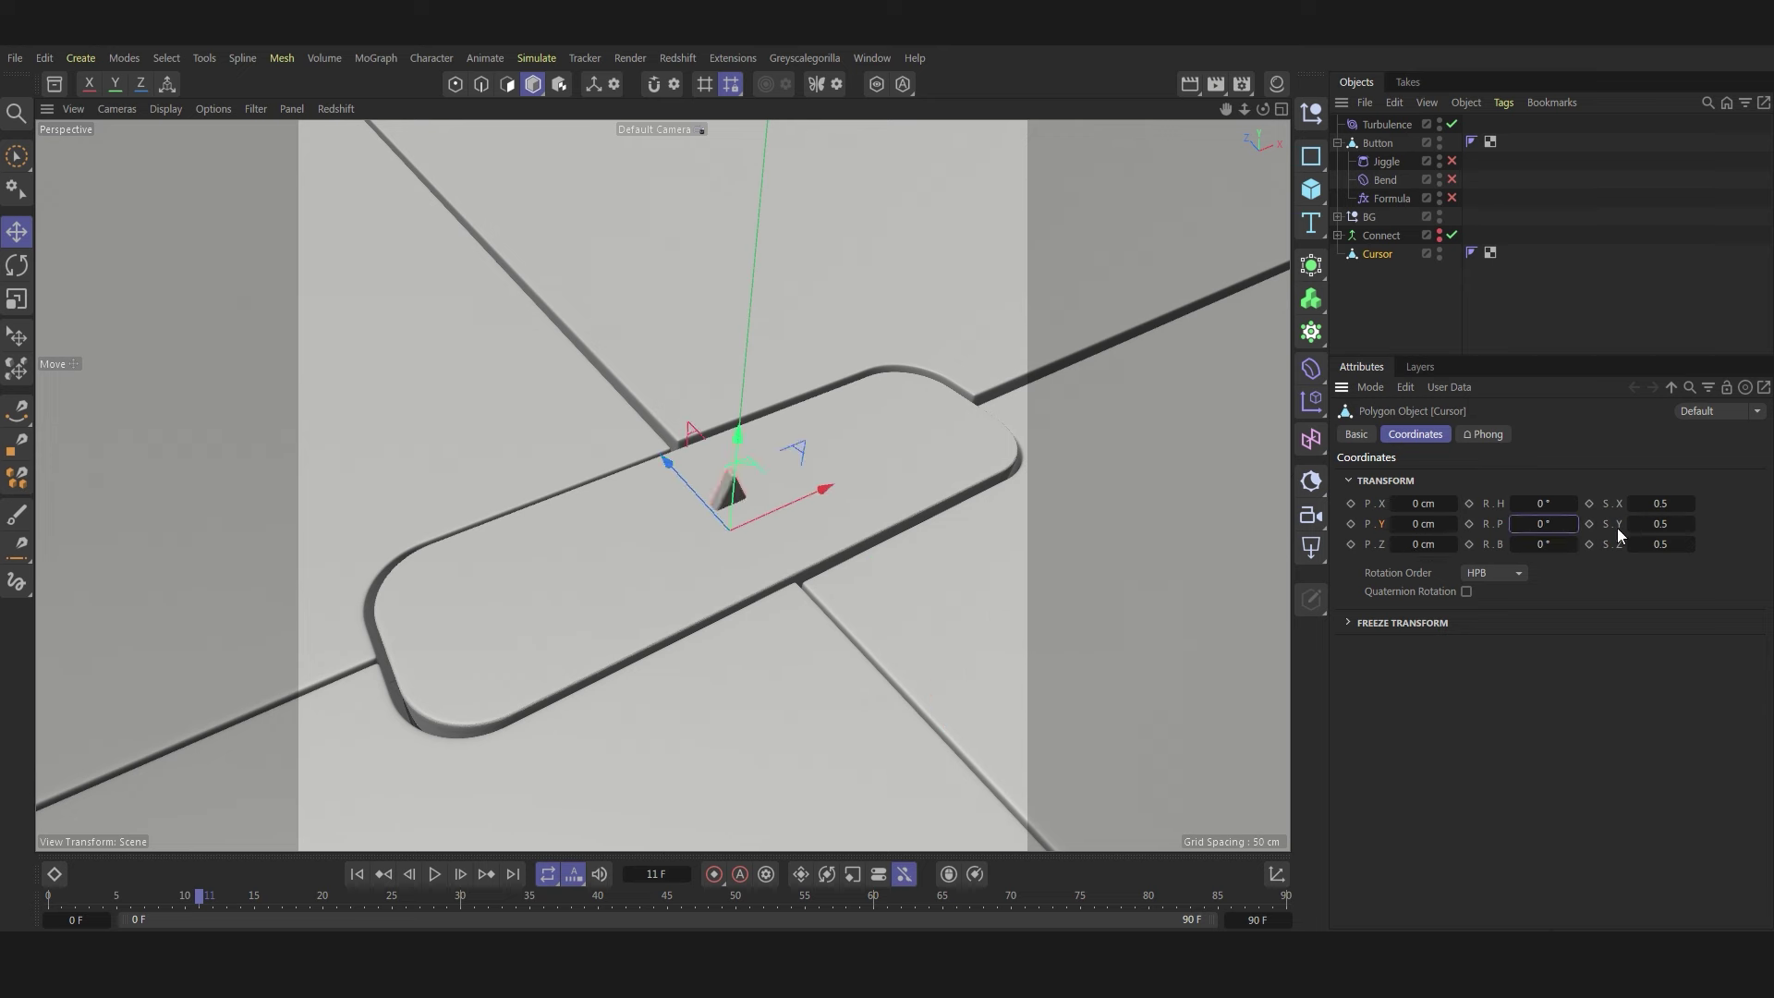
# - Raise the cursor, then add an Arc spline lying flat in the XZ plane
pyautogui.moveTo(733, 462); pyautogui.dragTo(832, 392)
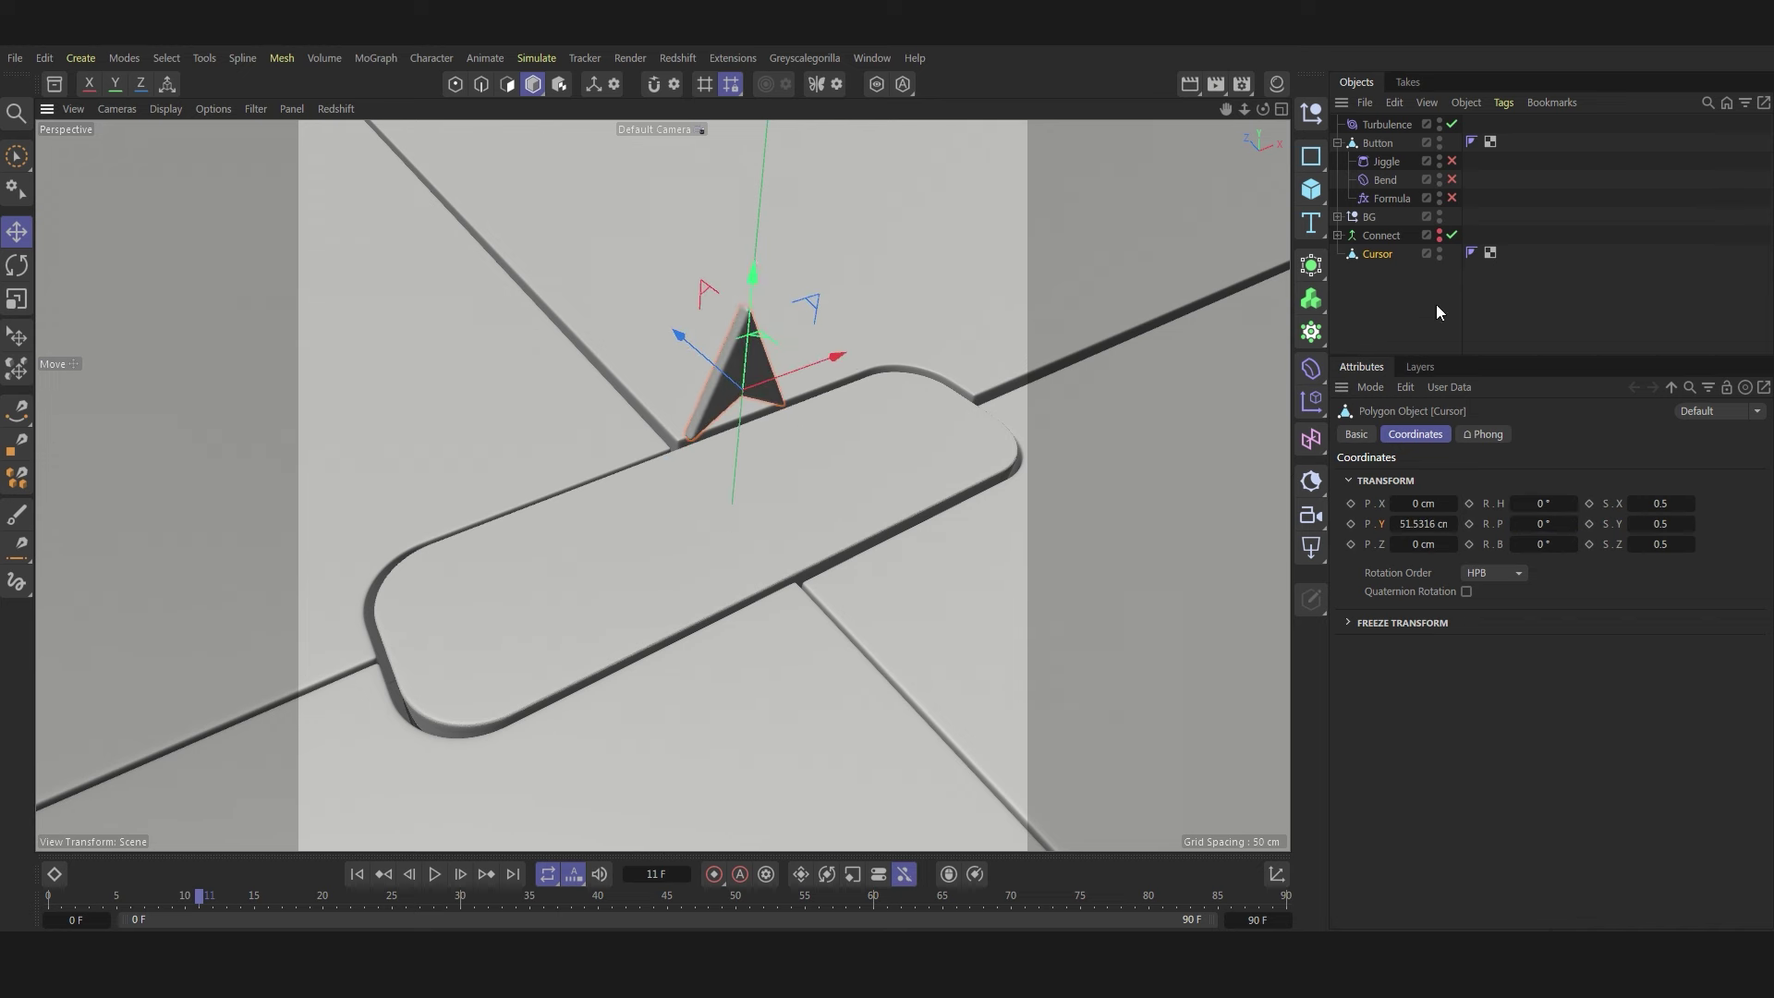
pyautogui.click(1312, 116)
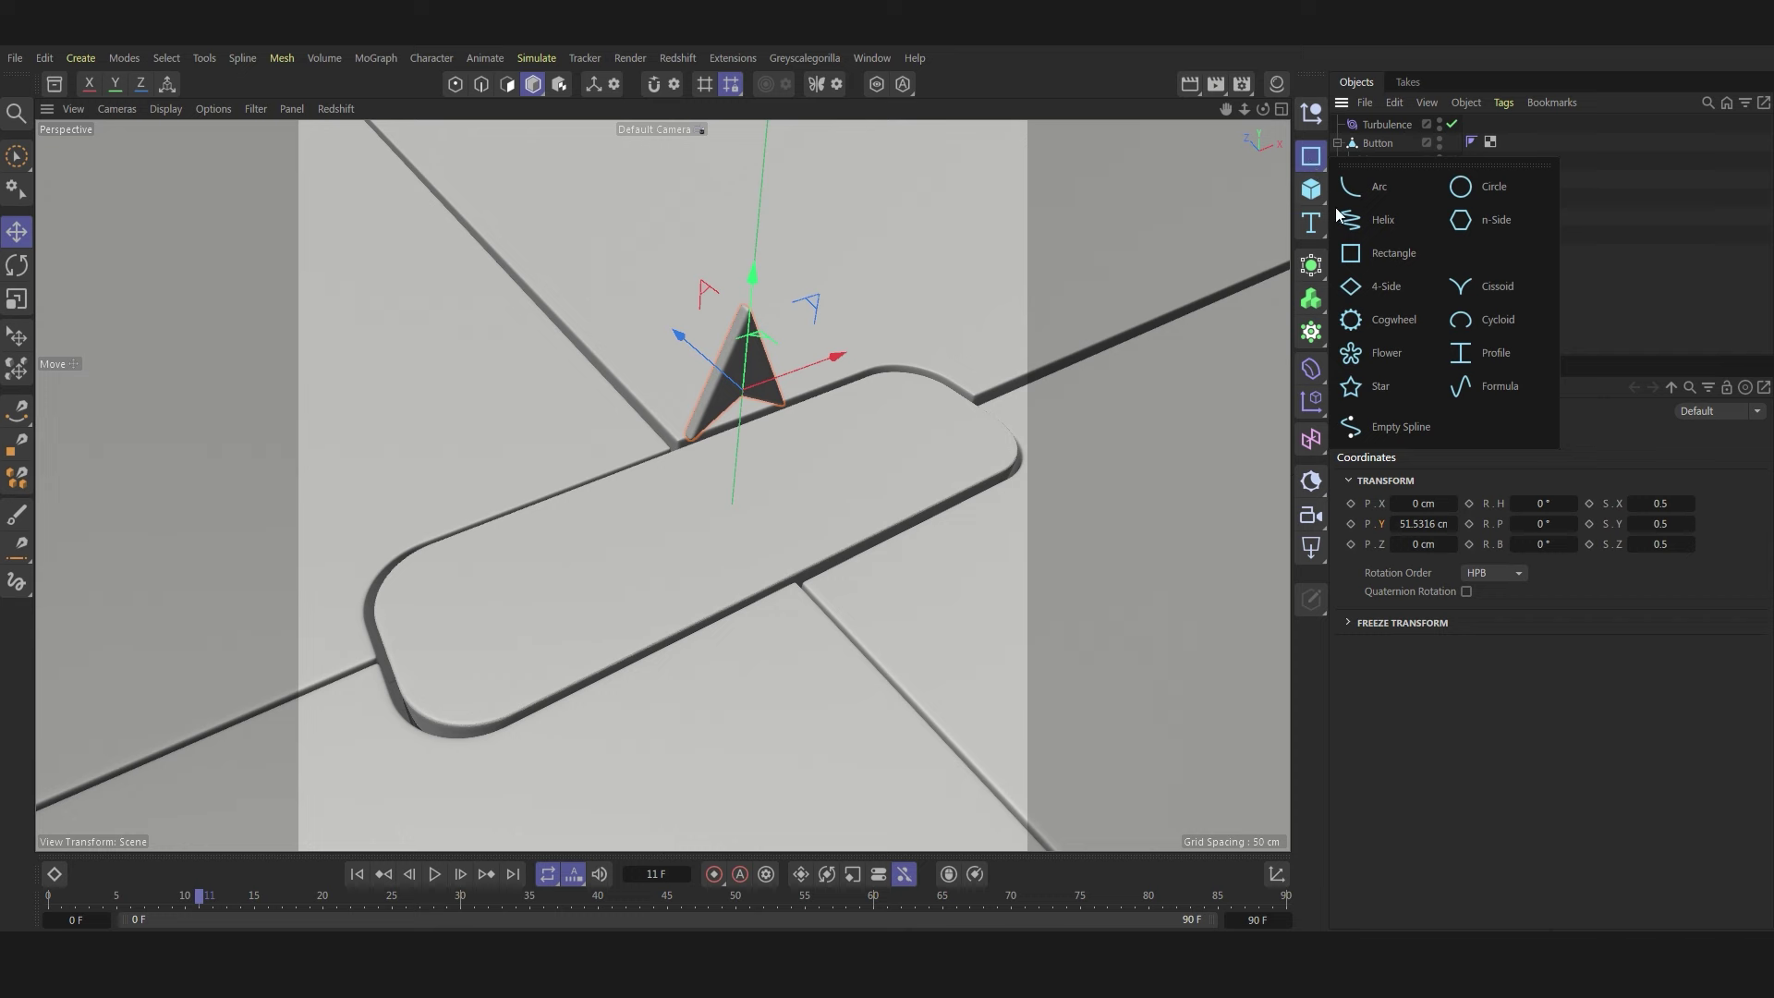
pyautogui.click(1388, 191)
pyautogui.moveTo(737, 476); pyautogui.dragTo(741, 416)
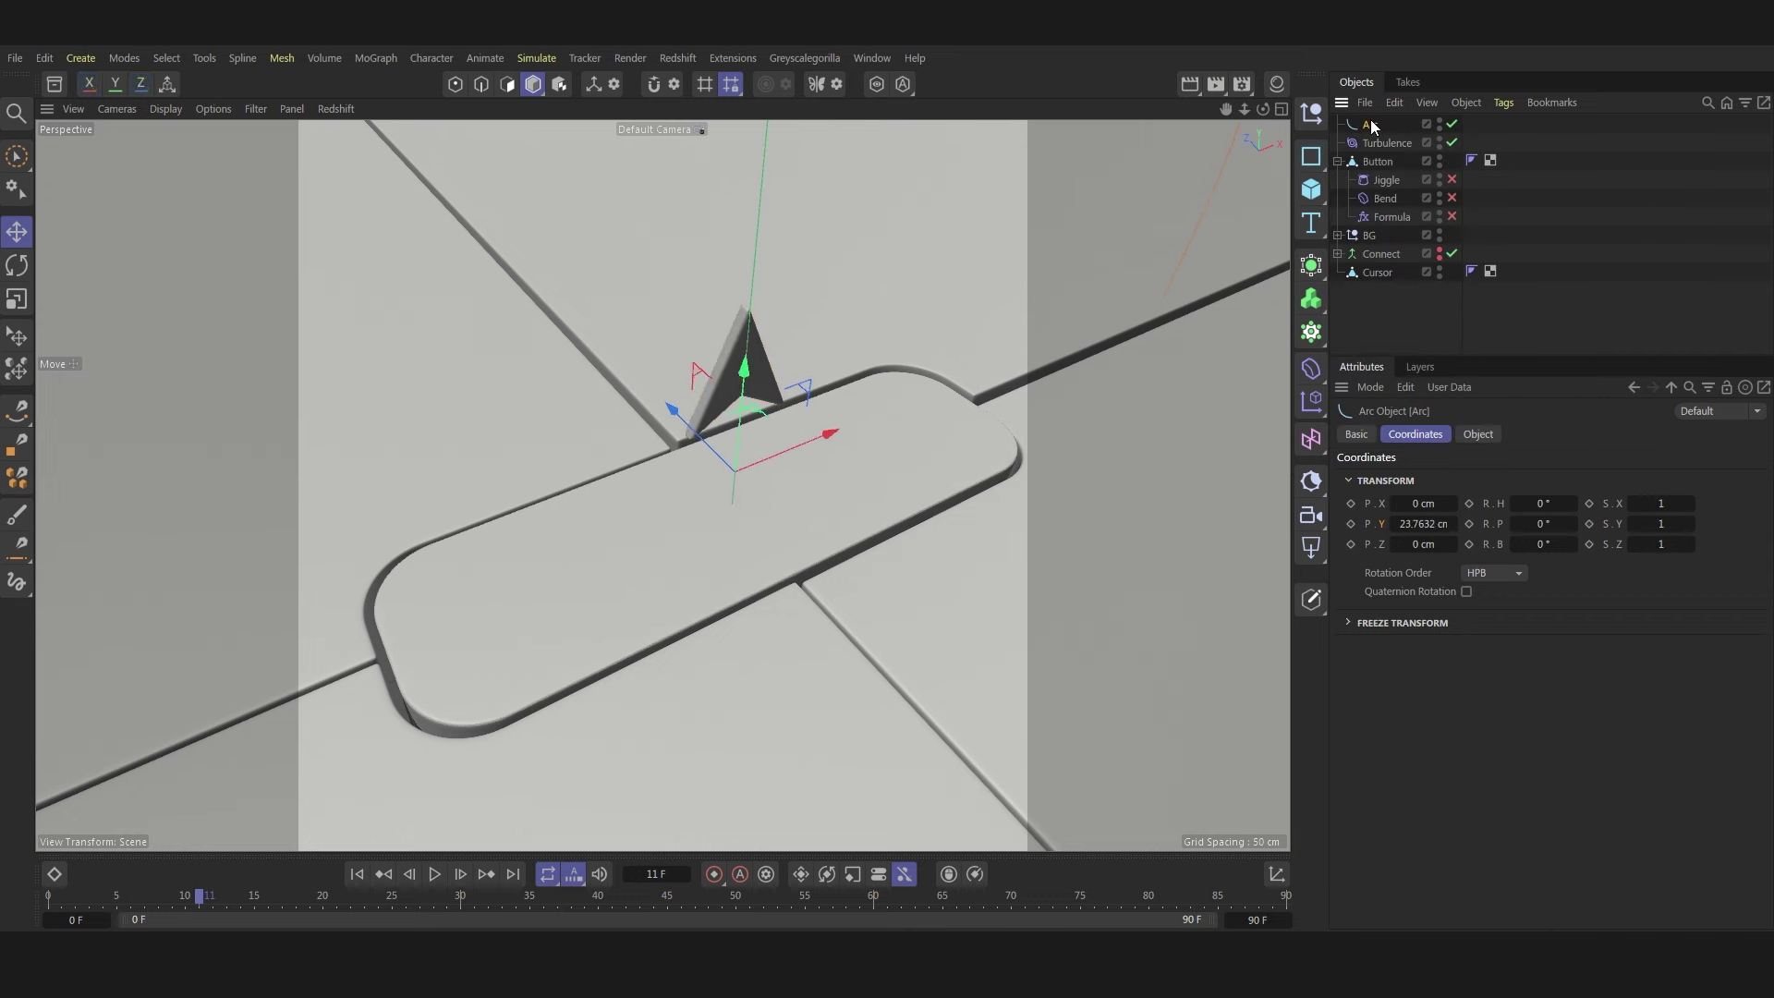
pyautogui.click(1478, 434)
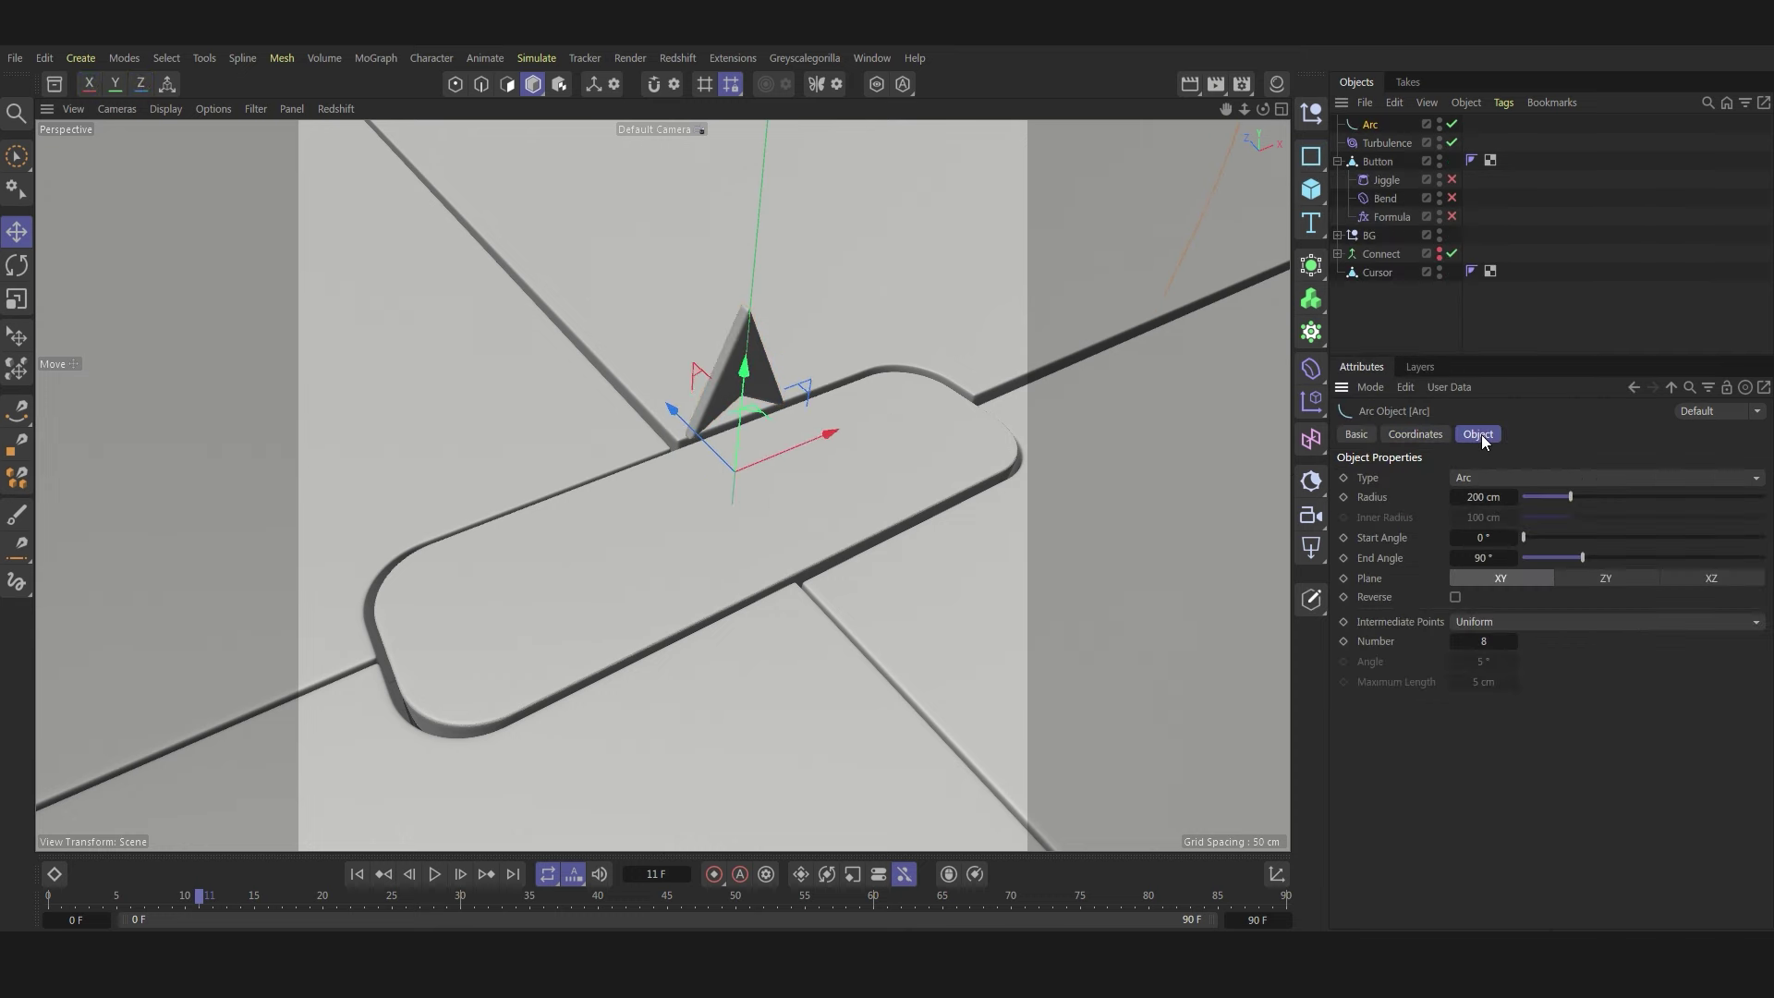
pyautogui.click(1724, 580)
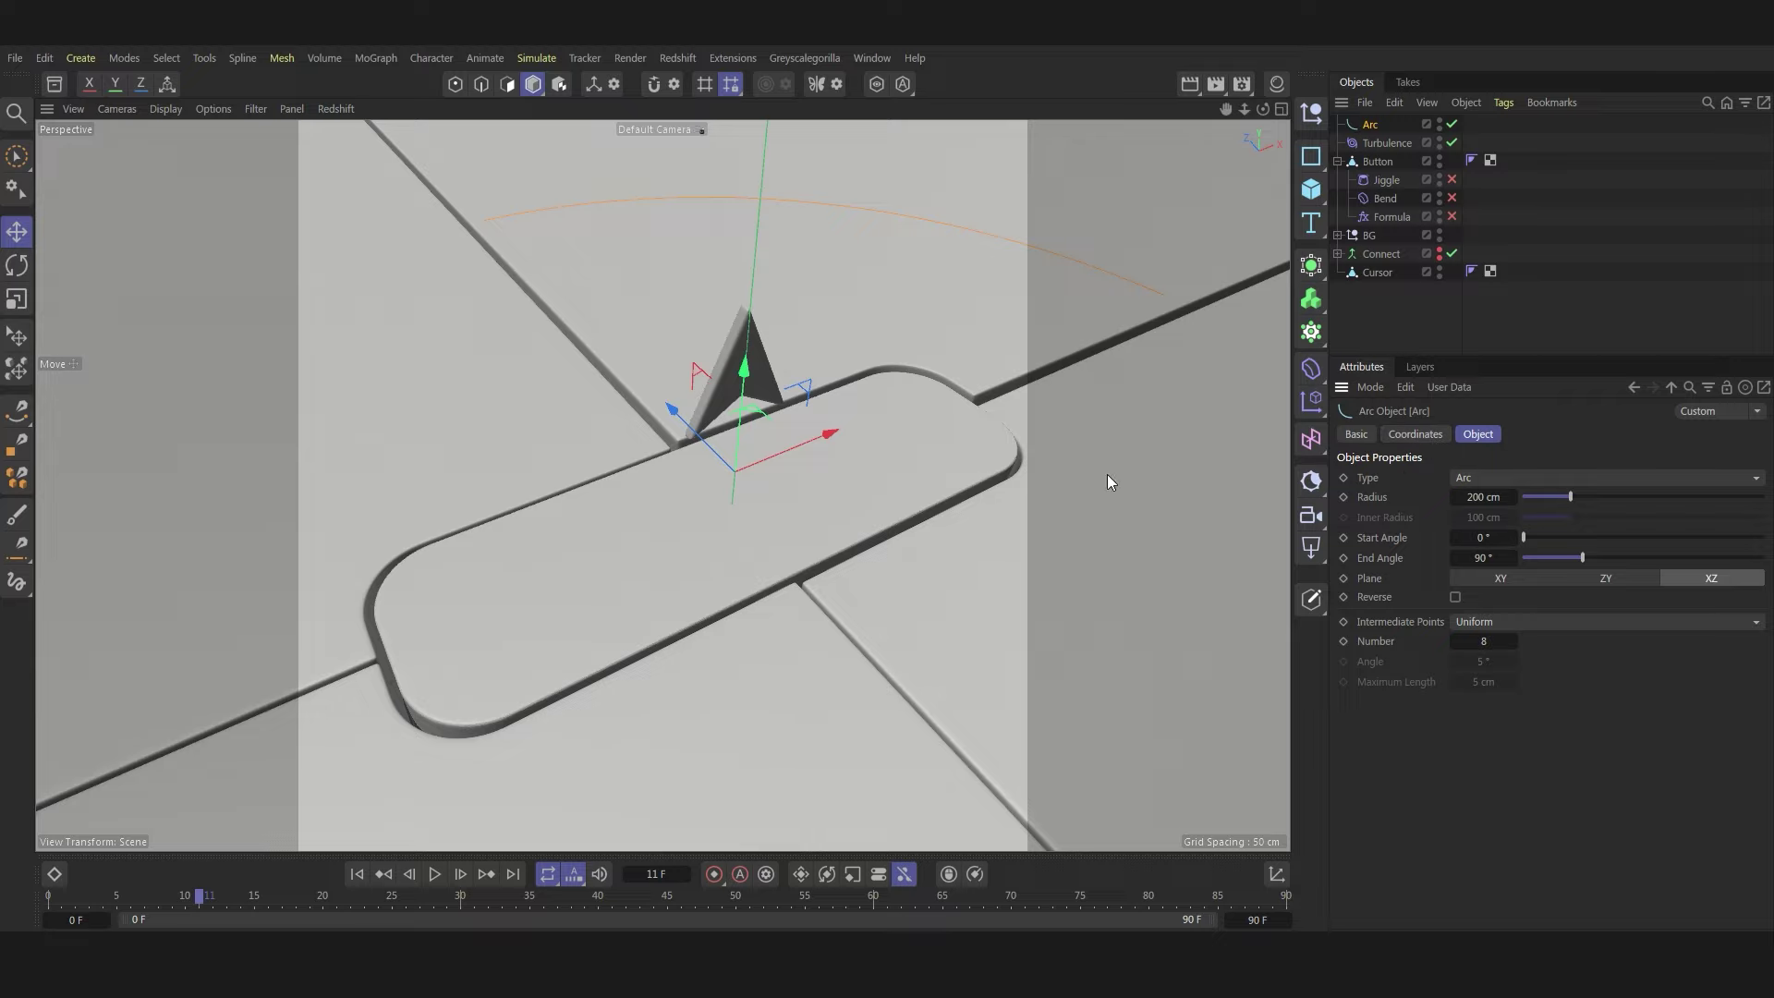
# - Frame the arc and button in the top view and hide the background in the editor
pyautogui.scroll(-6, 734, 497)
pyautogui.moveTo(737, 417); pyautogui.dragTo(747, 331)
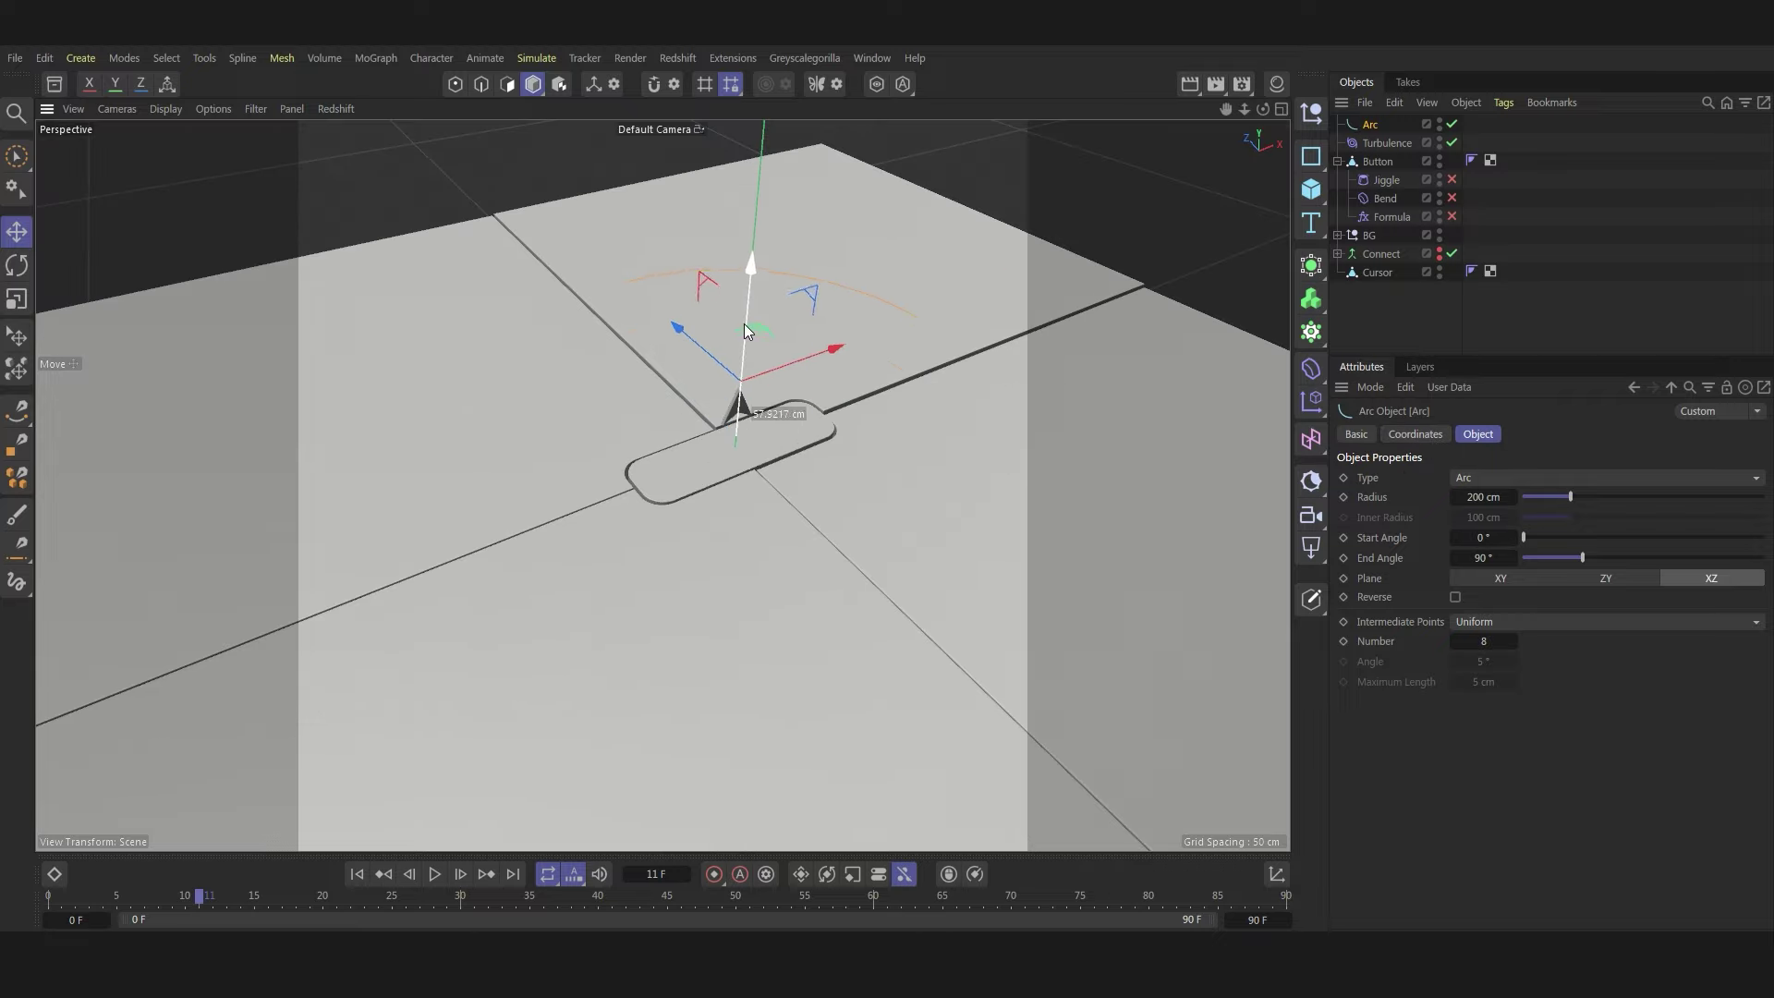
pyautogui.click(1281, 109)
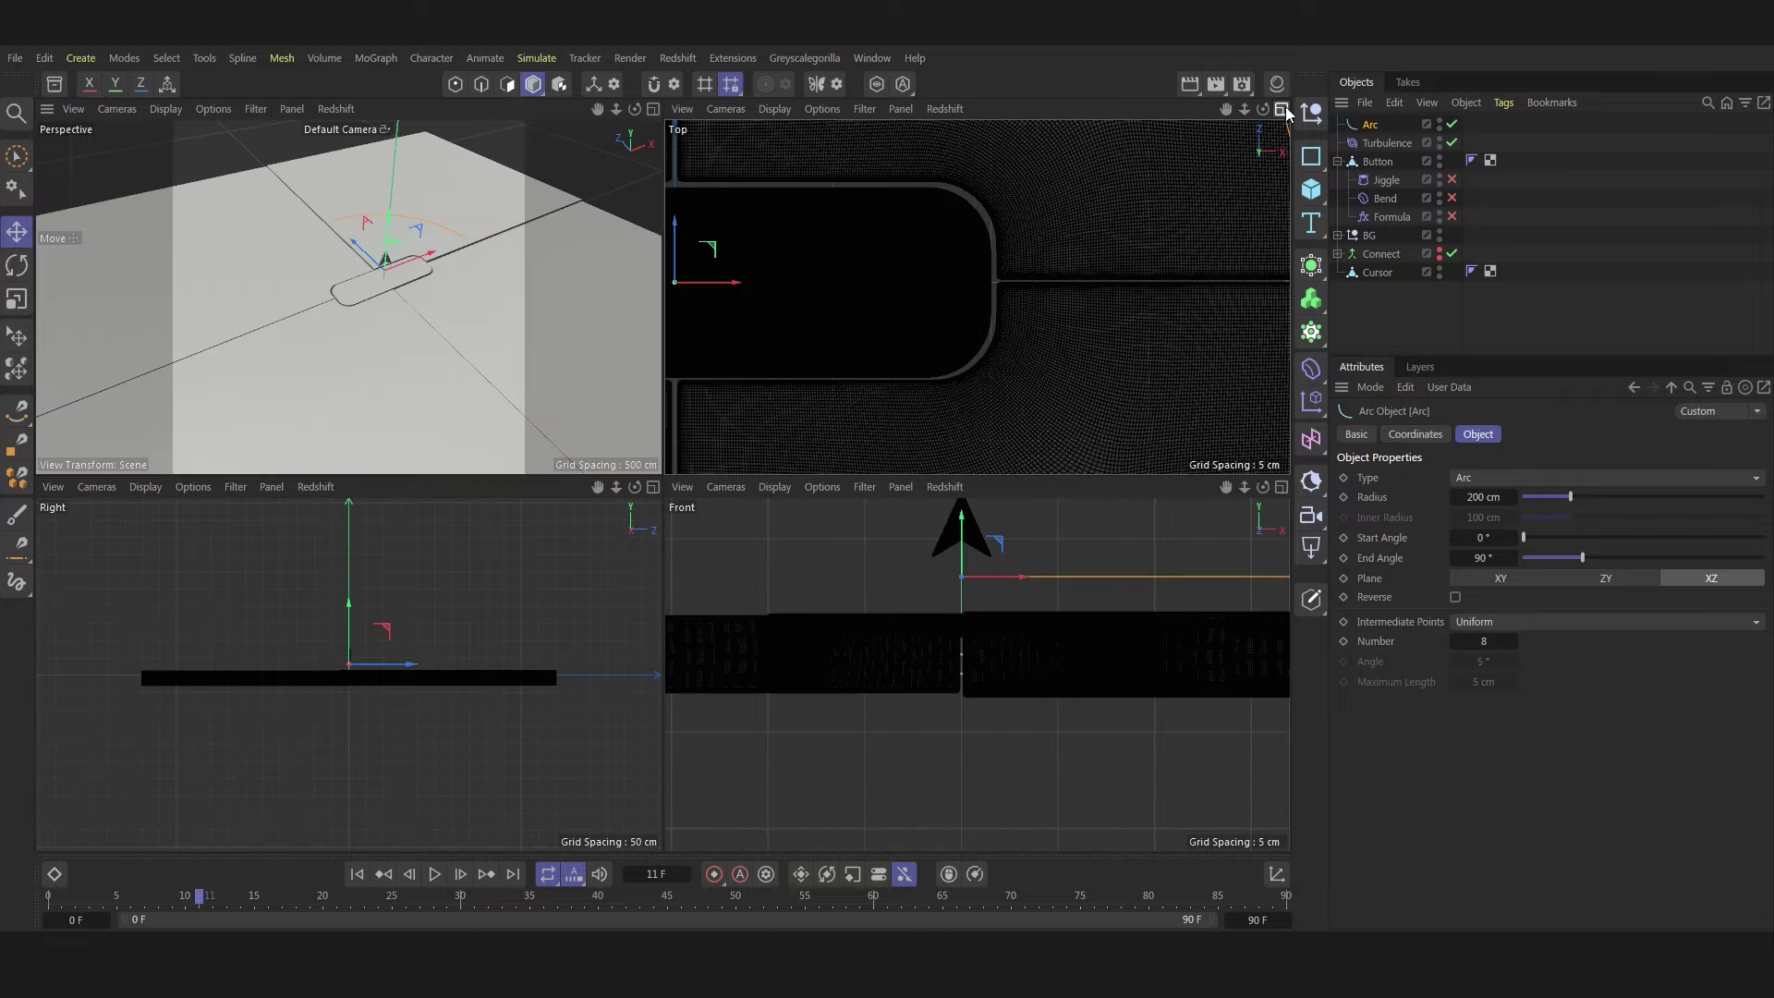
pyautogui.click(1281, 110)
pyautogui.scroll(-3, 901, 420)
pyautogui.moveTo(1218, 109); pyautogui.dragTo(1245, 297)
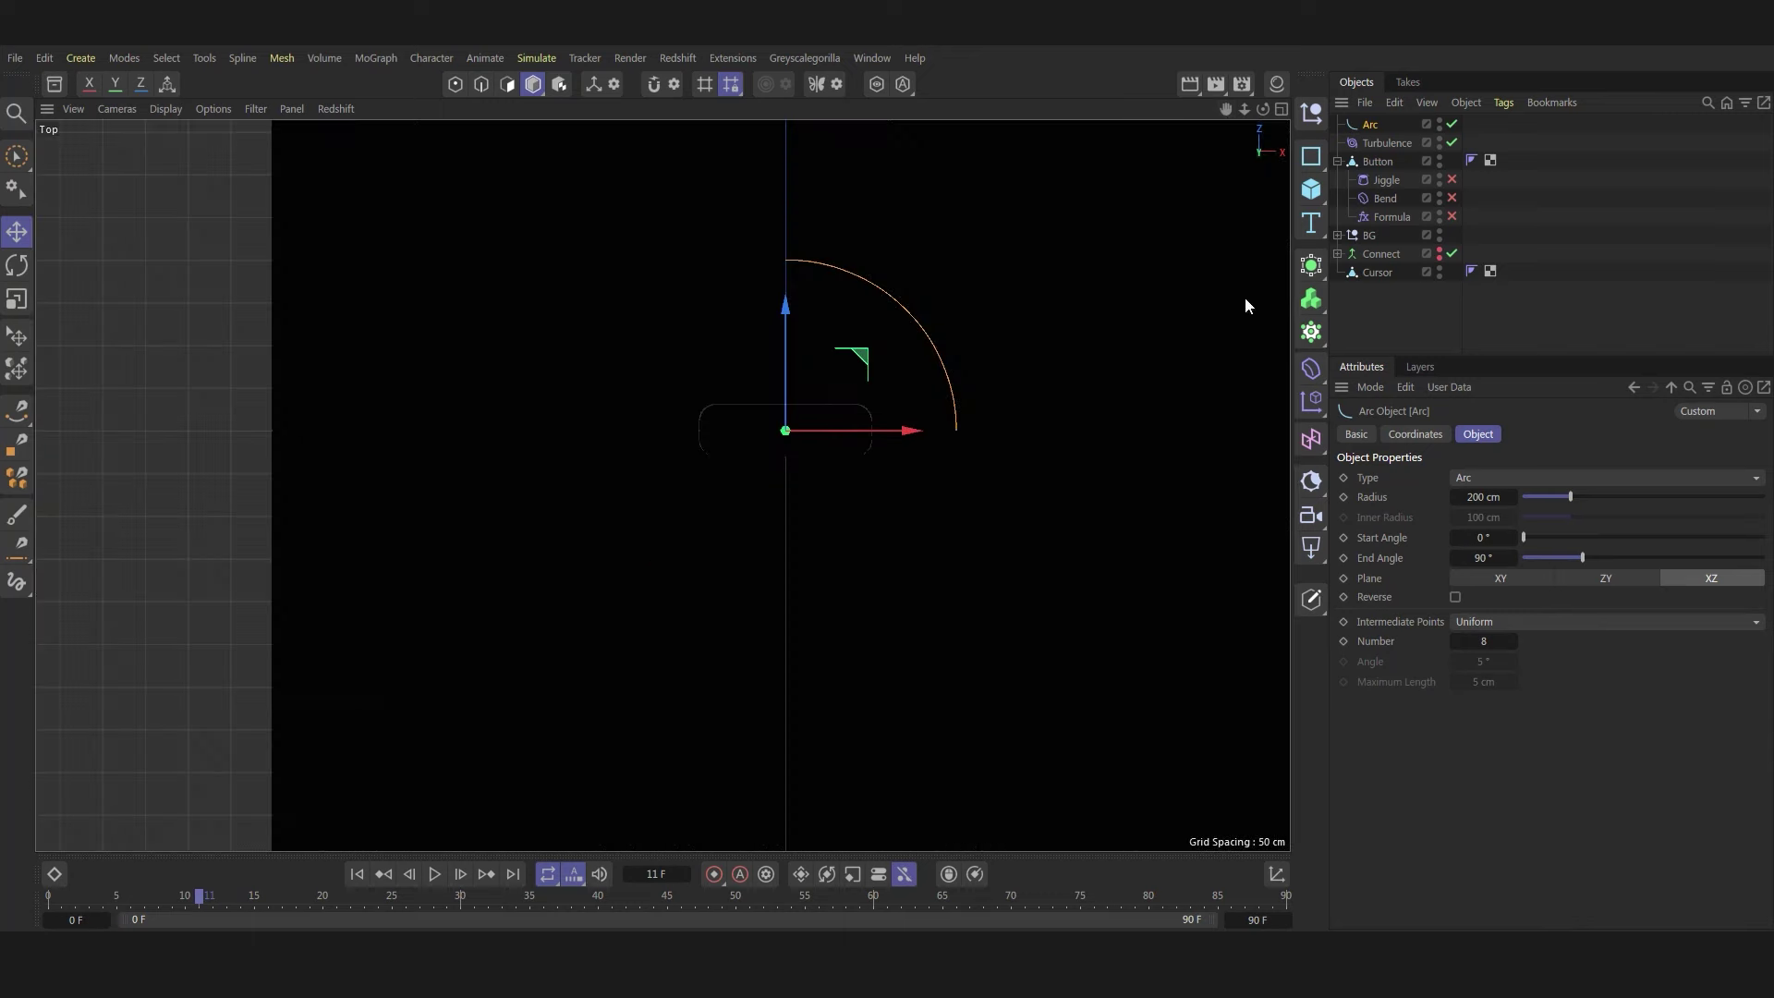
pyautogui.click(1439, 231)
pyautogui.scroll(4, 915, 334)
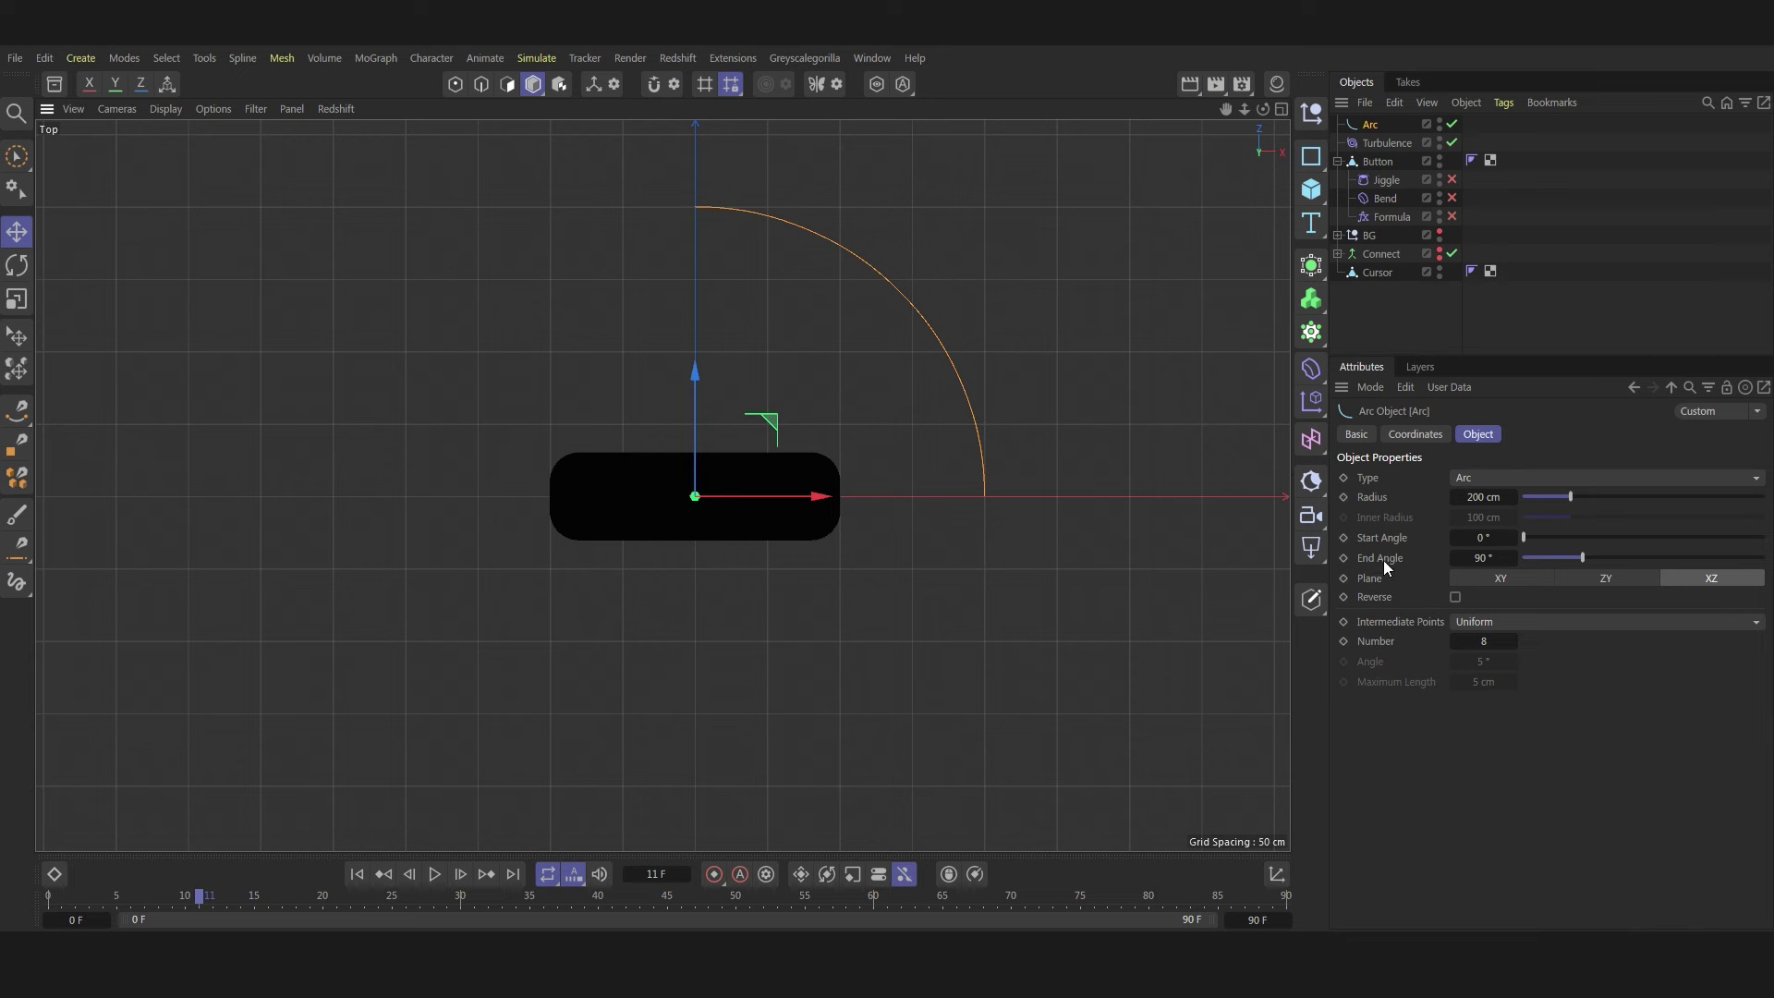
# - Set the Arc's heading to 172° and position to X 199, Y 8.9, Z −2 cm
pyautogui.click(1412, 434)
pyautogui.write('172')
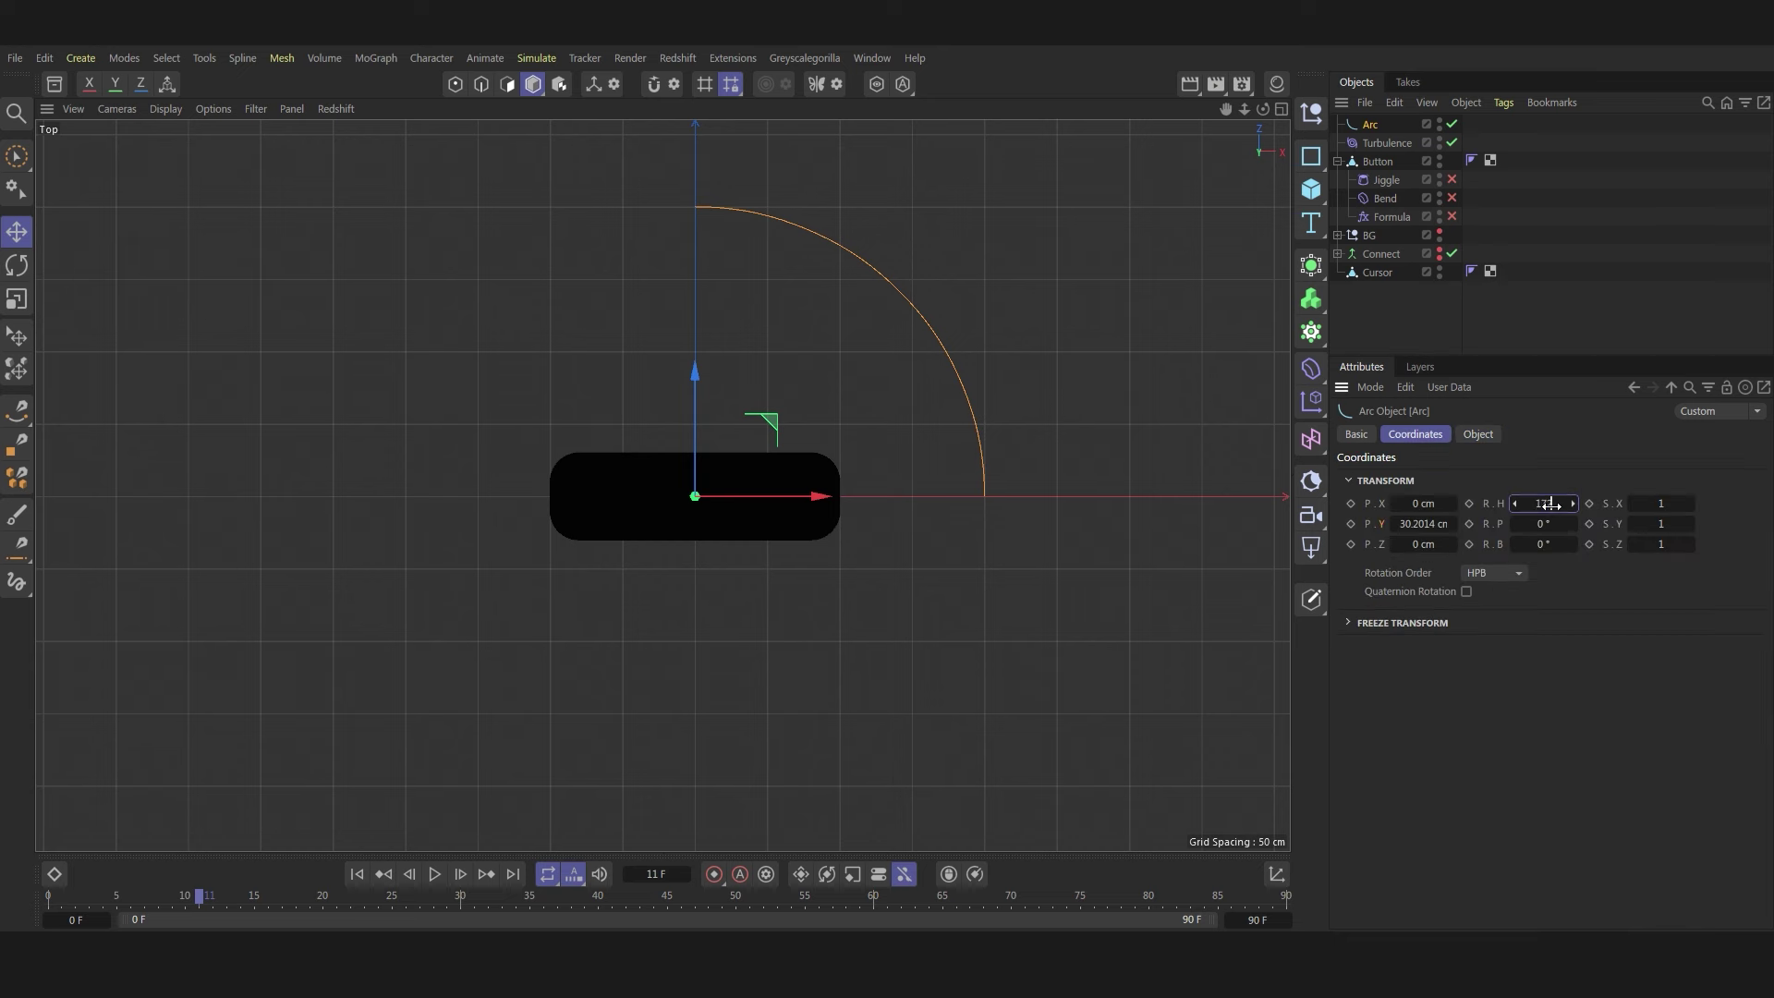
pyautogui.press('Return')
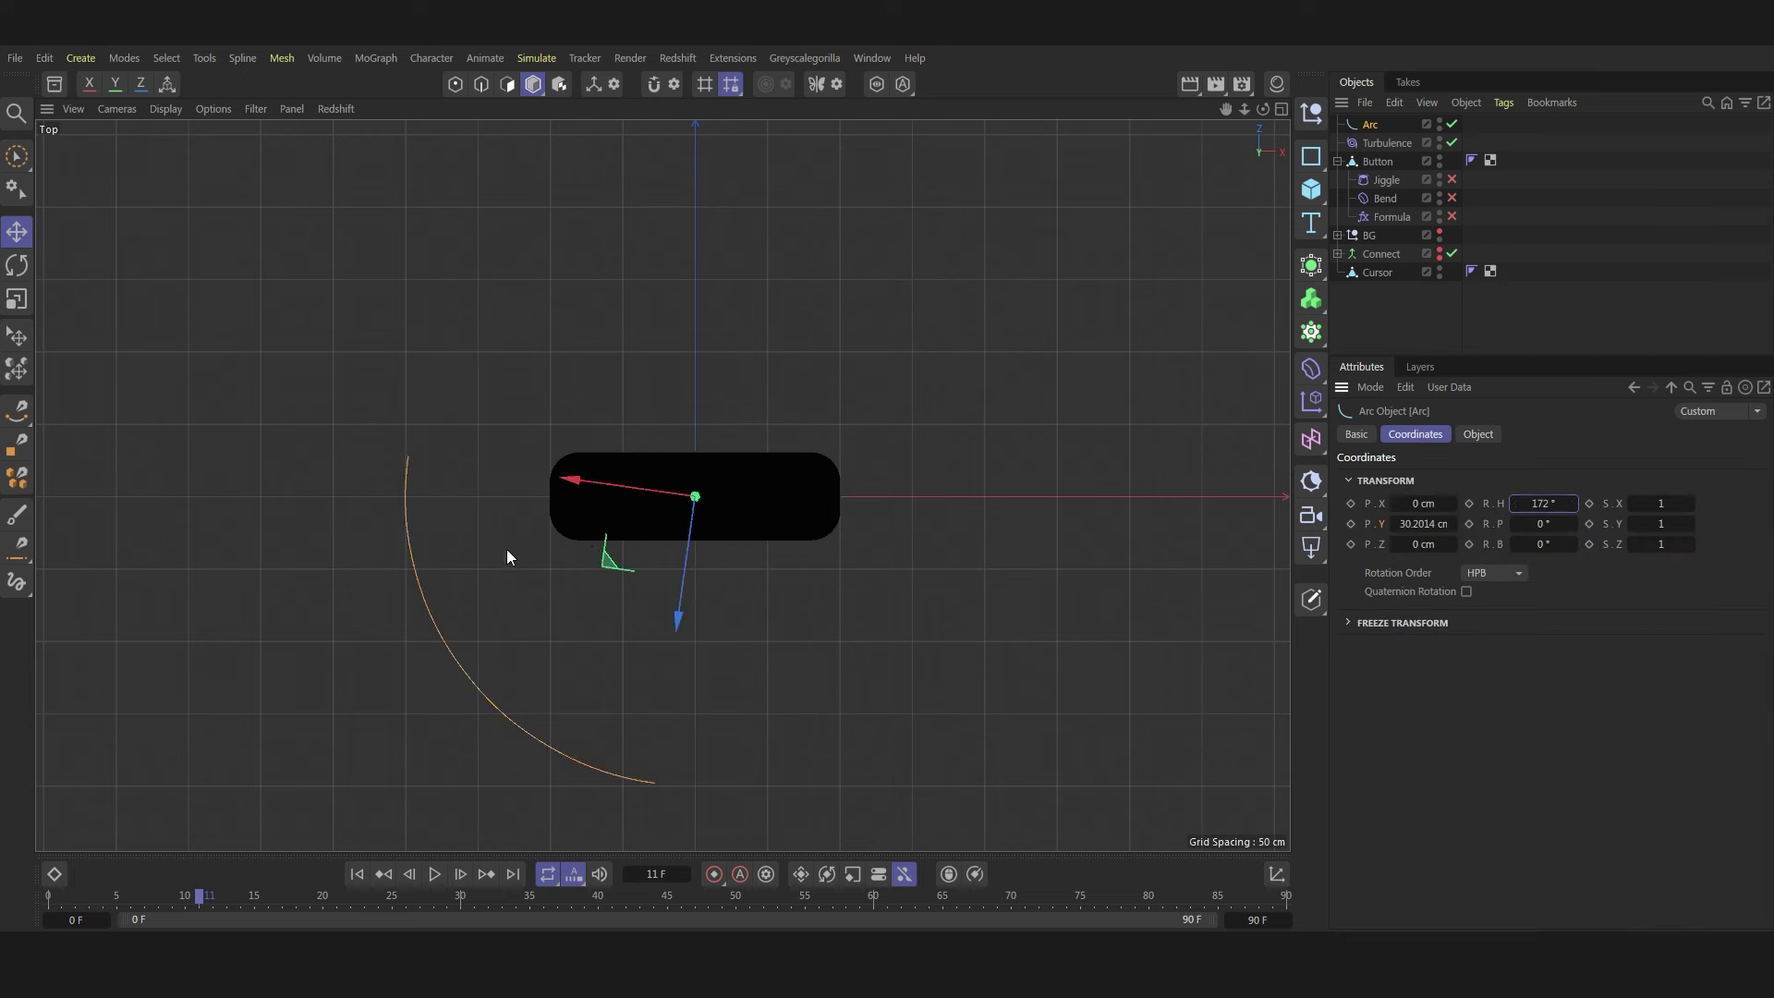
pyautogui.click(1412, 502)
pyautogui.write('199')
pyautogui.press('Return')
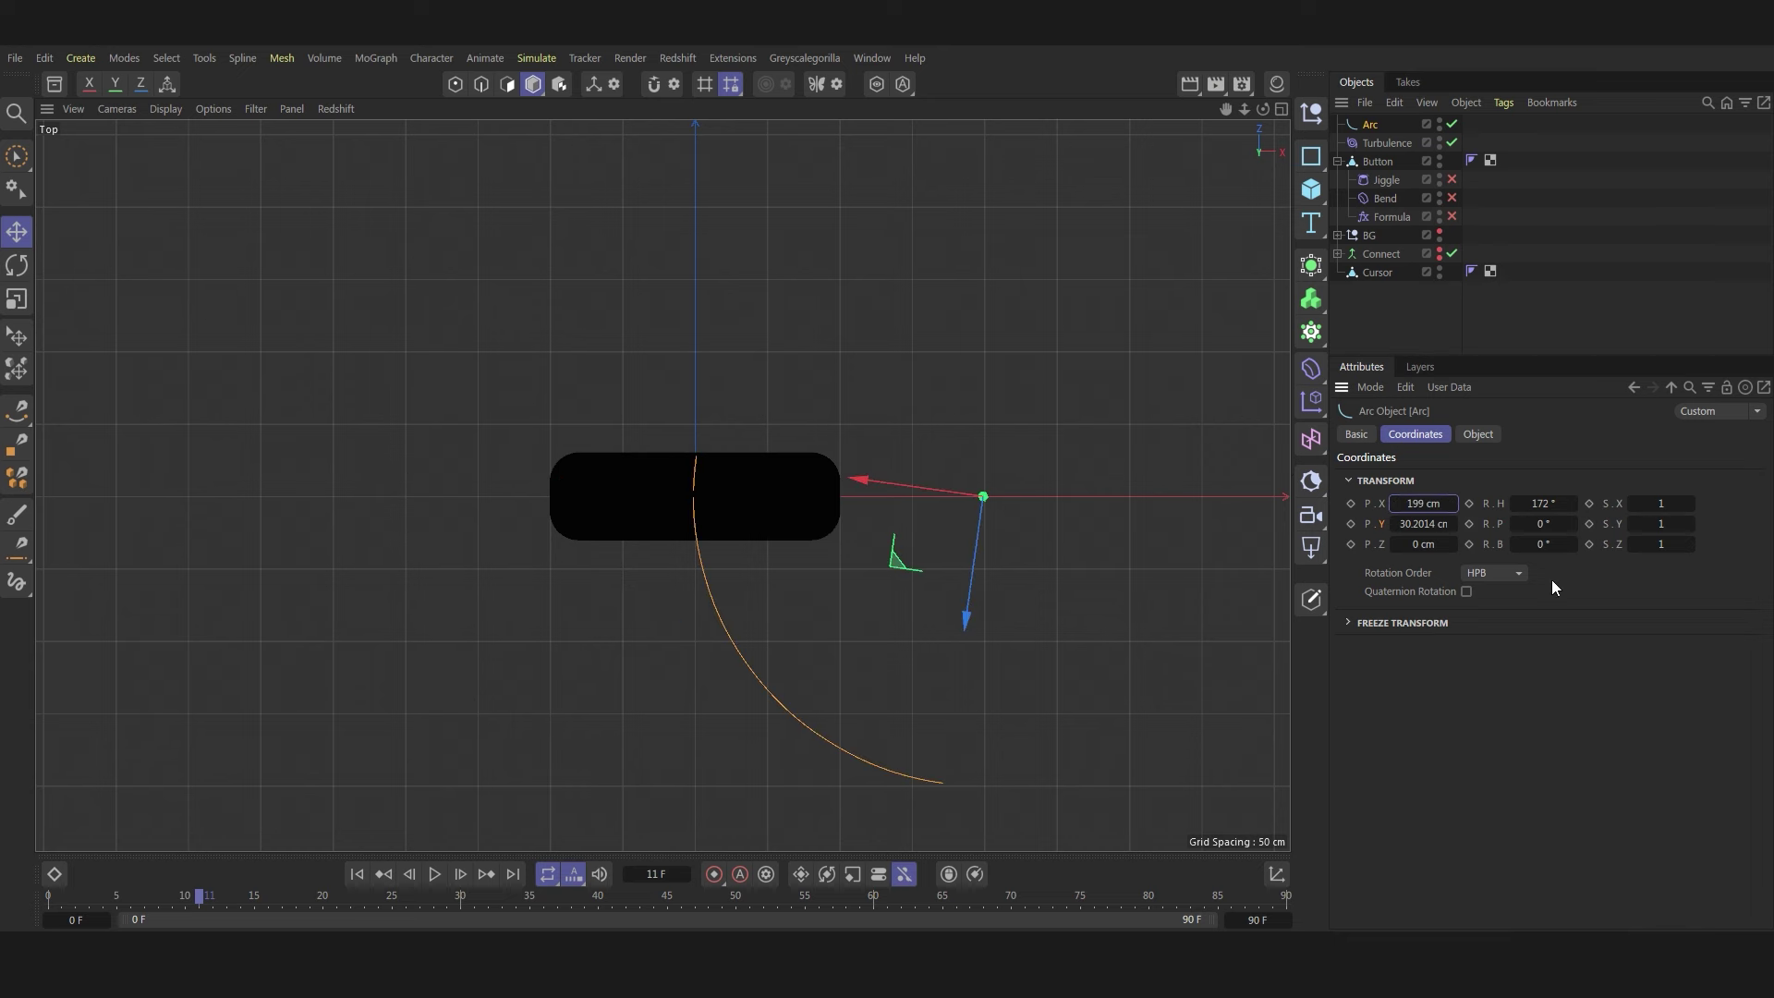
pyautogui.click(1423, 524)
pyautogui.press('BackSpace')
pyautogui.write('8.9')
pyautogui.press('Return')
pyautogui.click(1423, 544)
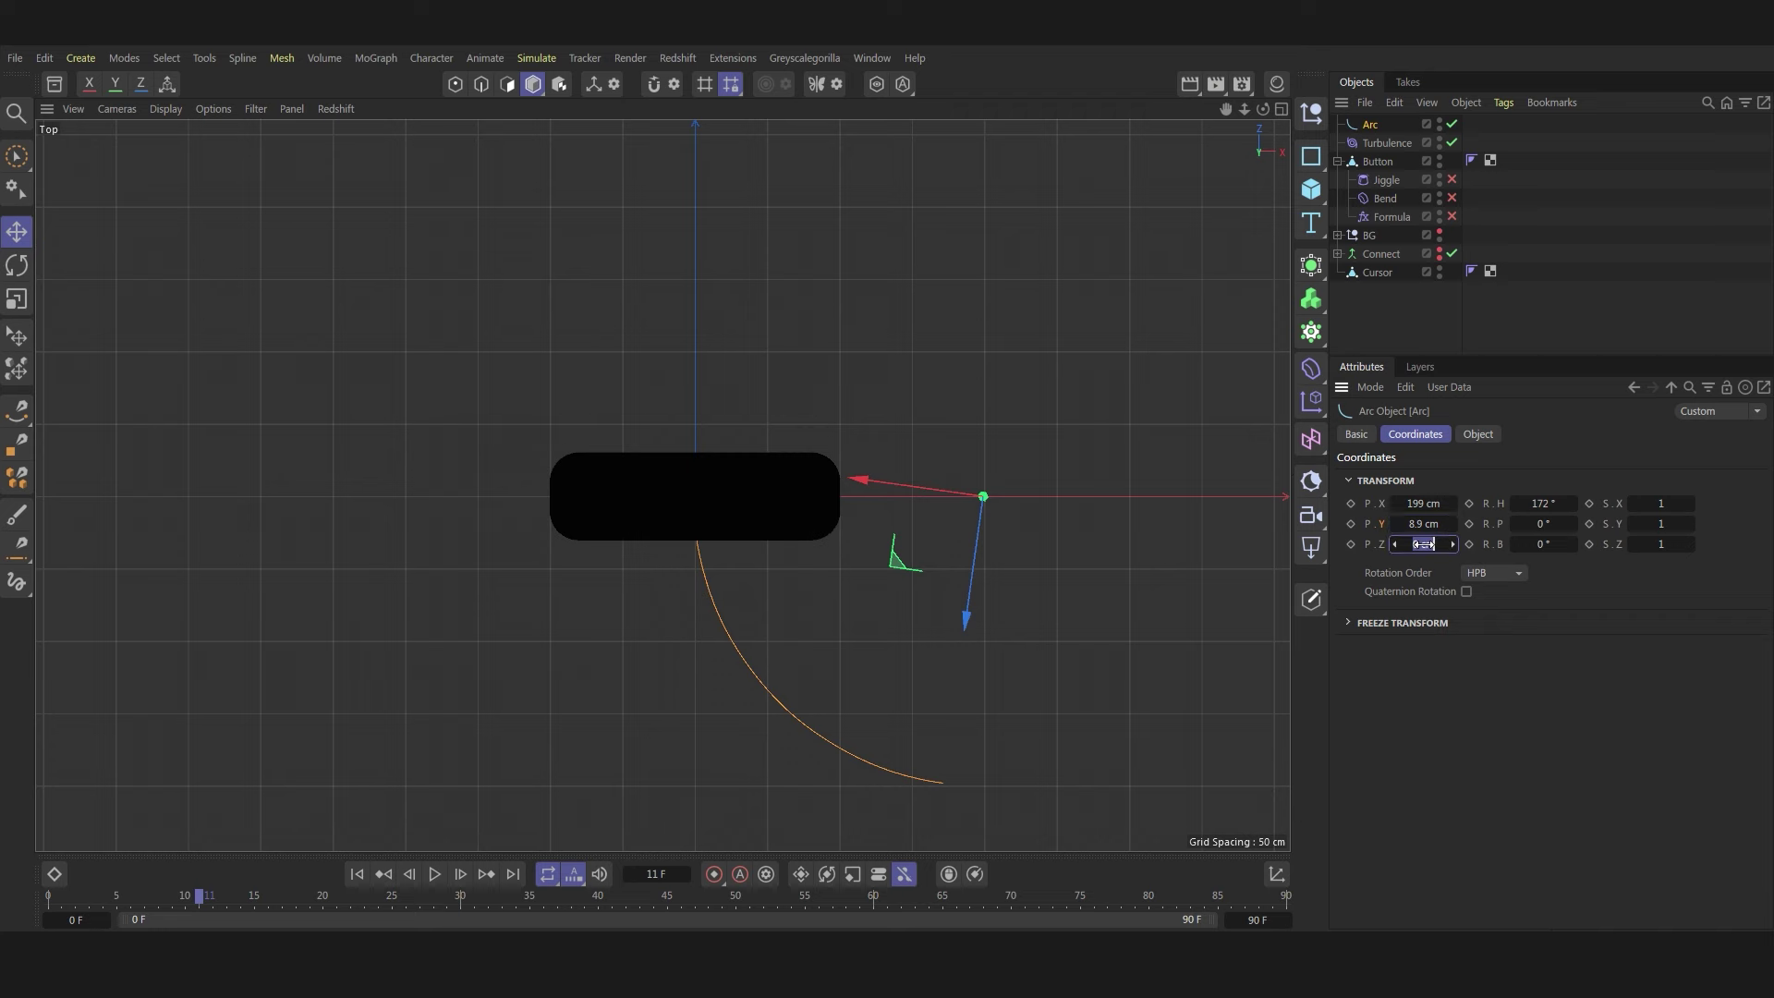
pyautogui.press('BackSpace')
pyautogui.write('-2')
pyautogui.press('Return')
# - Return to the full perspective view, orbit around the arc, and select the Cursor
pyautogui.middleClick(652, 147)
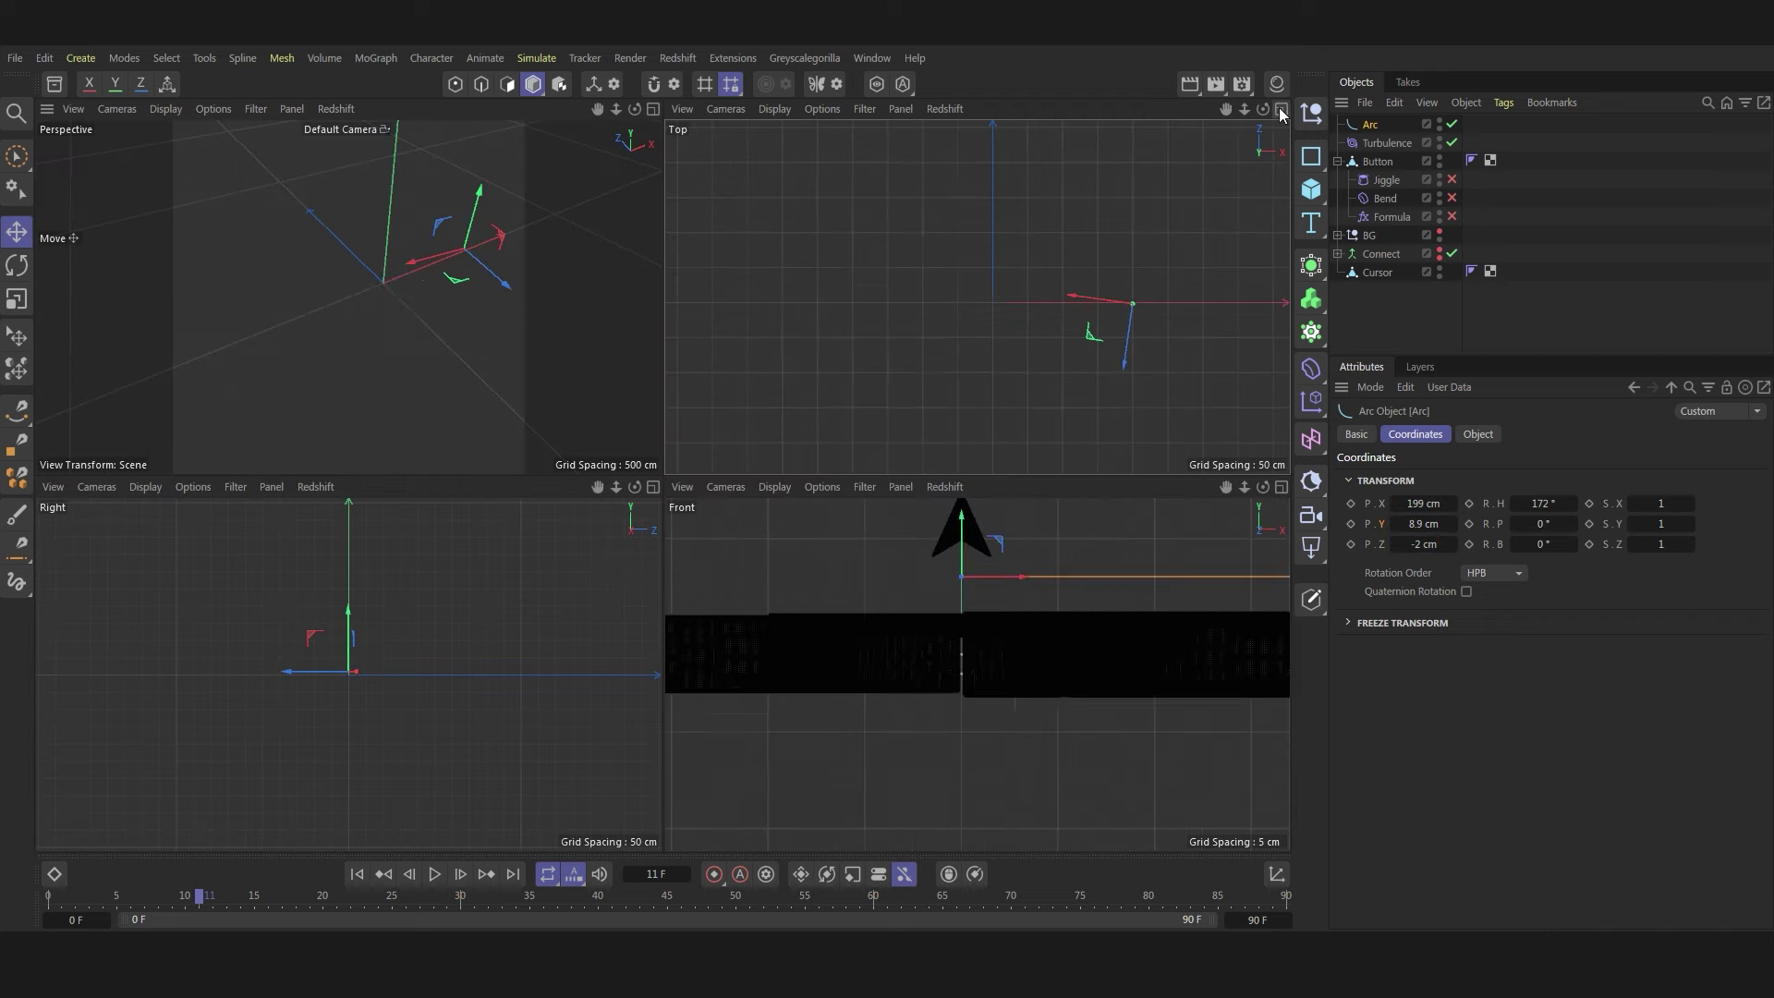
pyautogui.middleClick(651, 140)
pyautogui.moveTo(651, 141)
pyautogui.keyDown('alt'); pyautogui.mouseDown()
pyautogui.moveTo(906, 464)
pyautogui.moveTo(1017, 477)
pyautogui.mouseUp(); pyautogui.keyUp('alt')
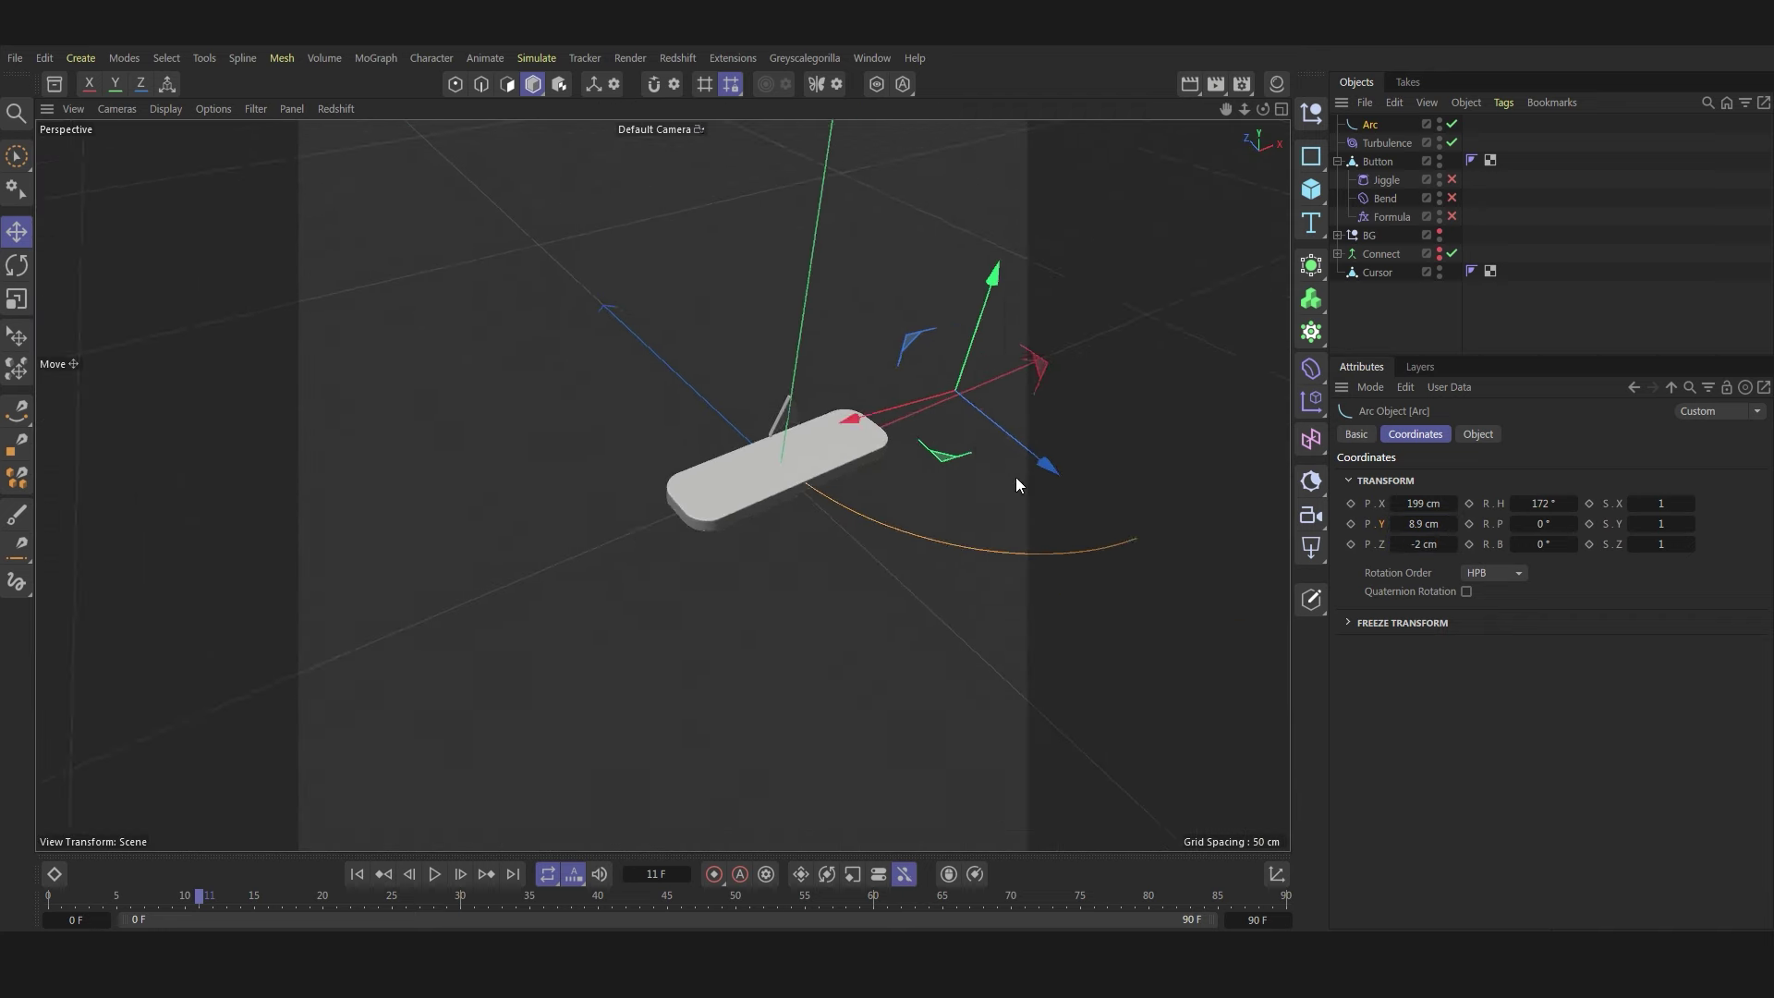
pyautogui.scroll(3, 1017, 477)
pyautogui.click(1377, 273)
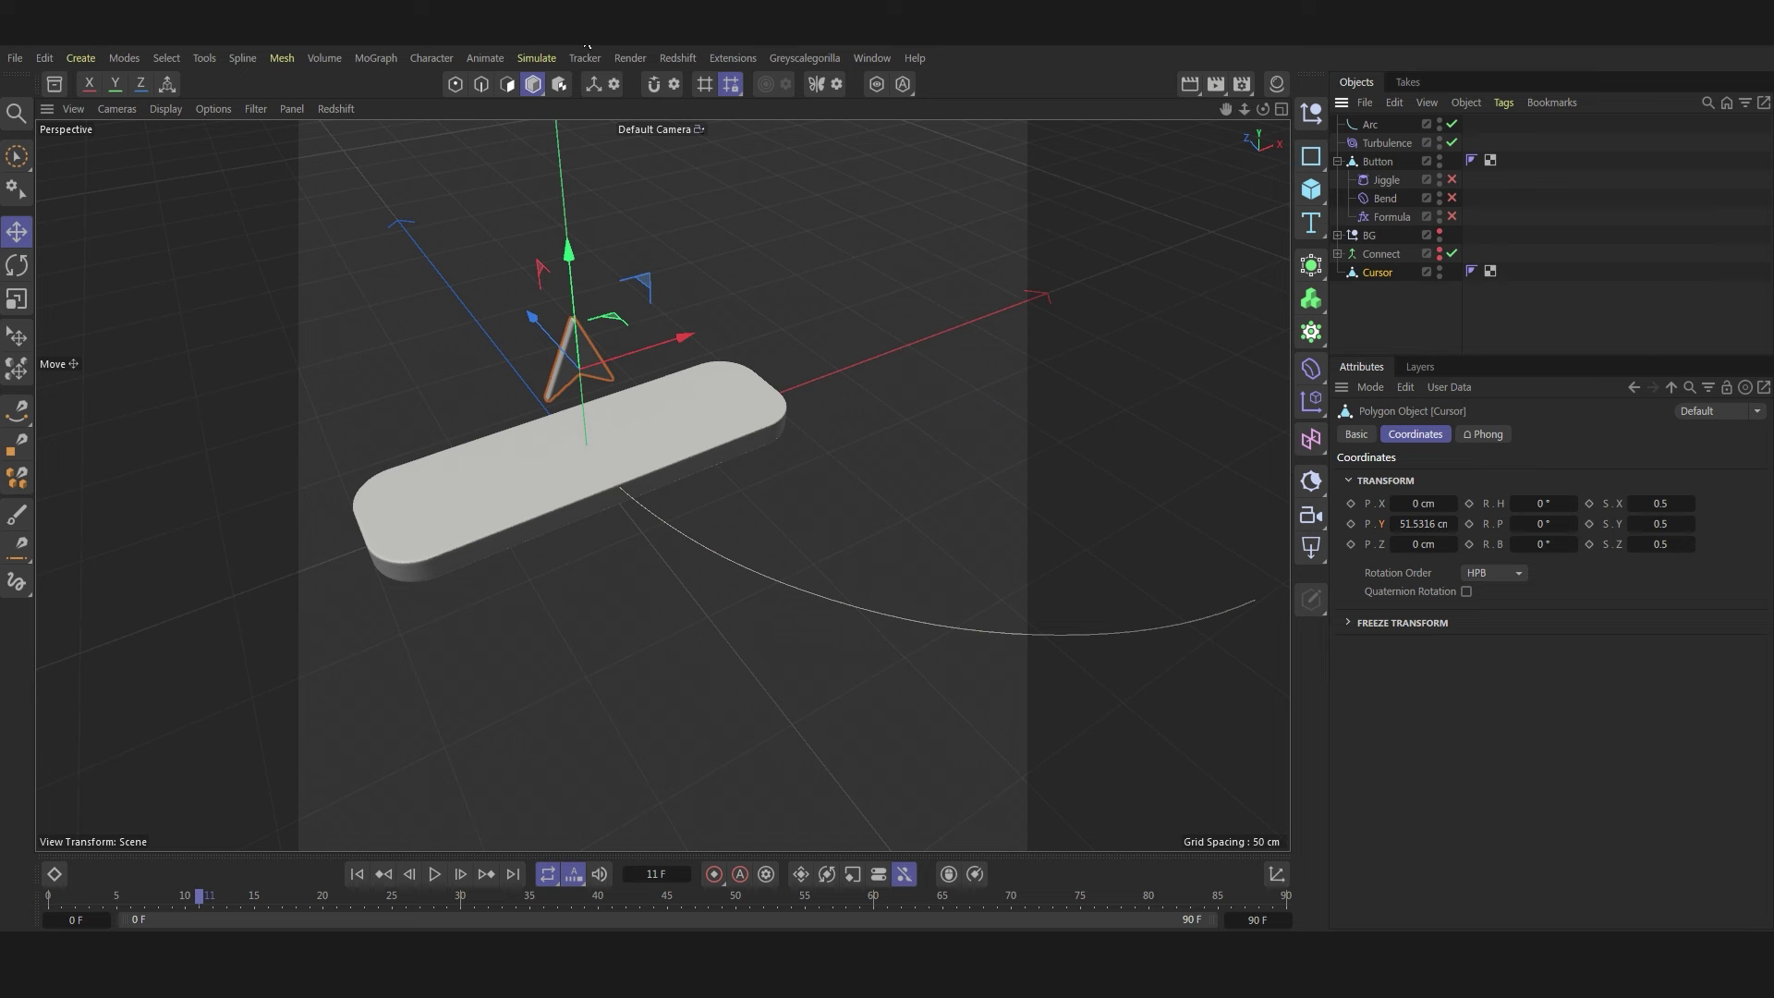
# - Wrap the Cursor in a Fracture and add a Spline effector that follows the Arc
pyautogui.click(527, 57)
pyautogui.moveTo(375, 57)
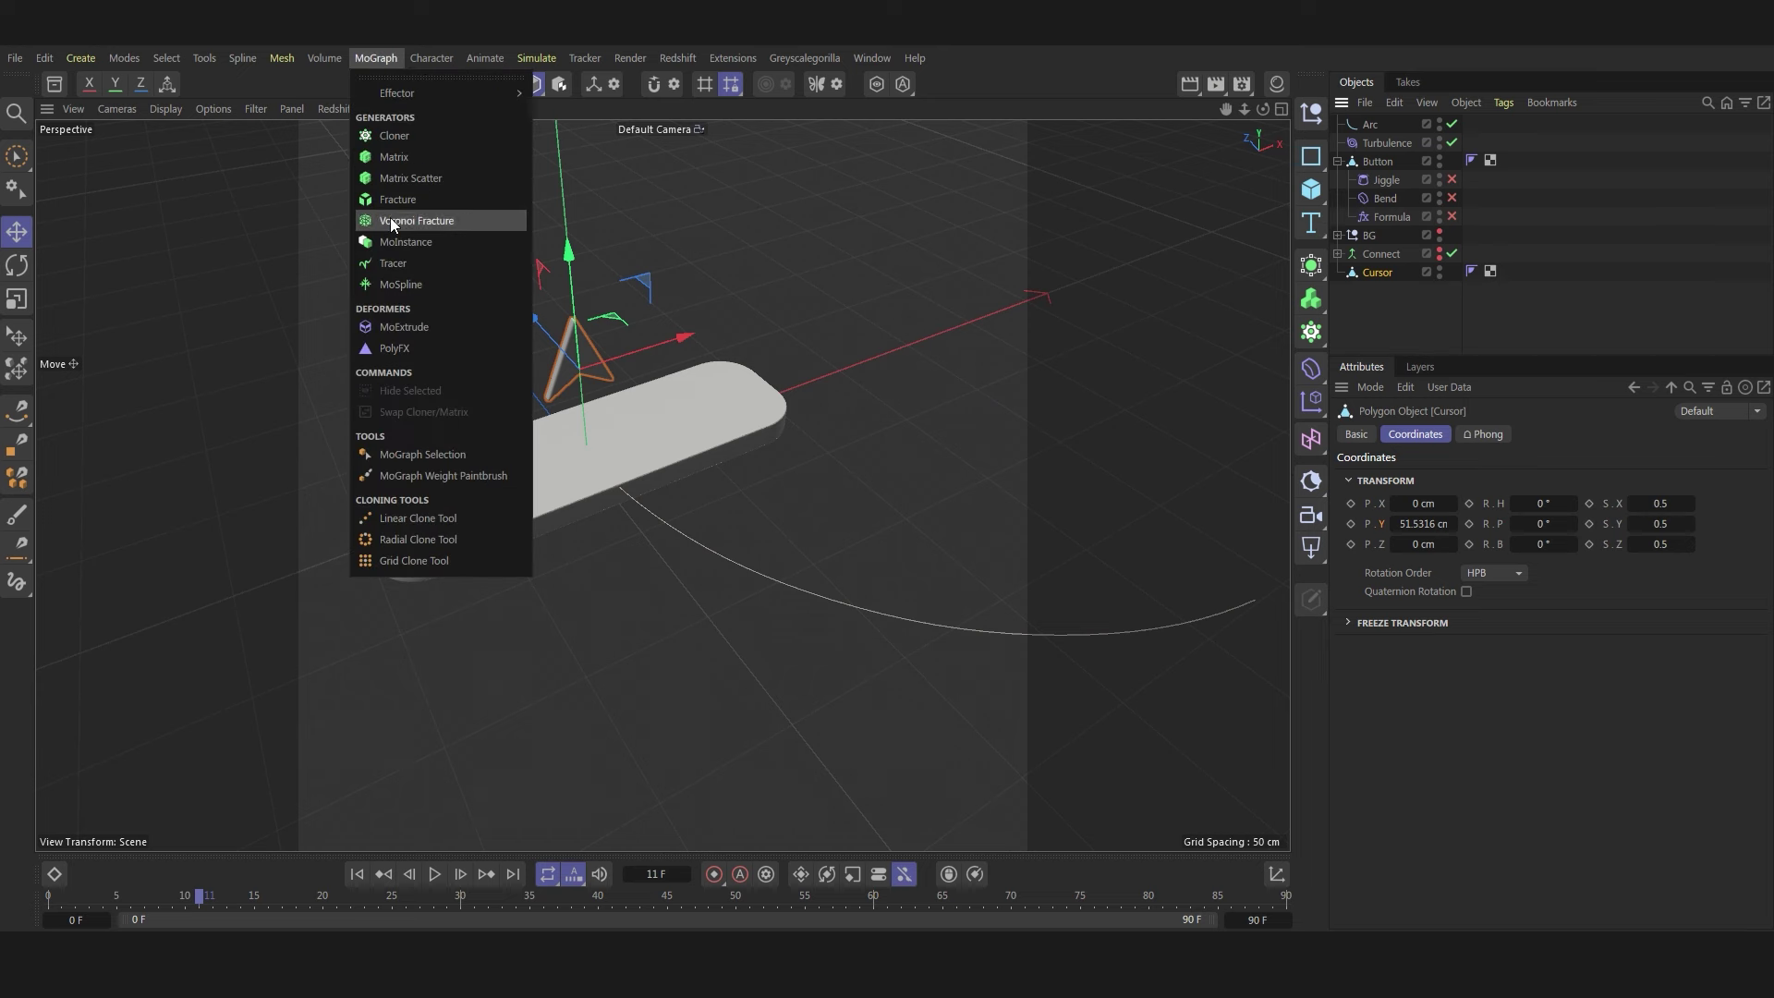
pyautogui.keyDown('alt'); pyautogui.click(408, 199); pyautogui.keyUp('alt')
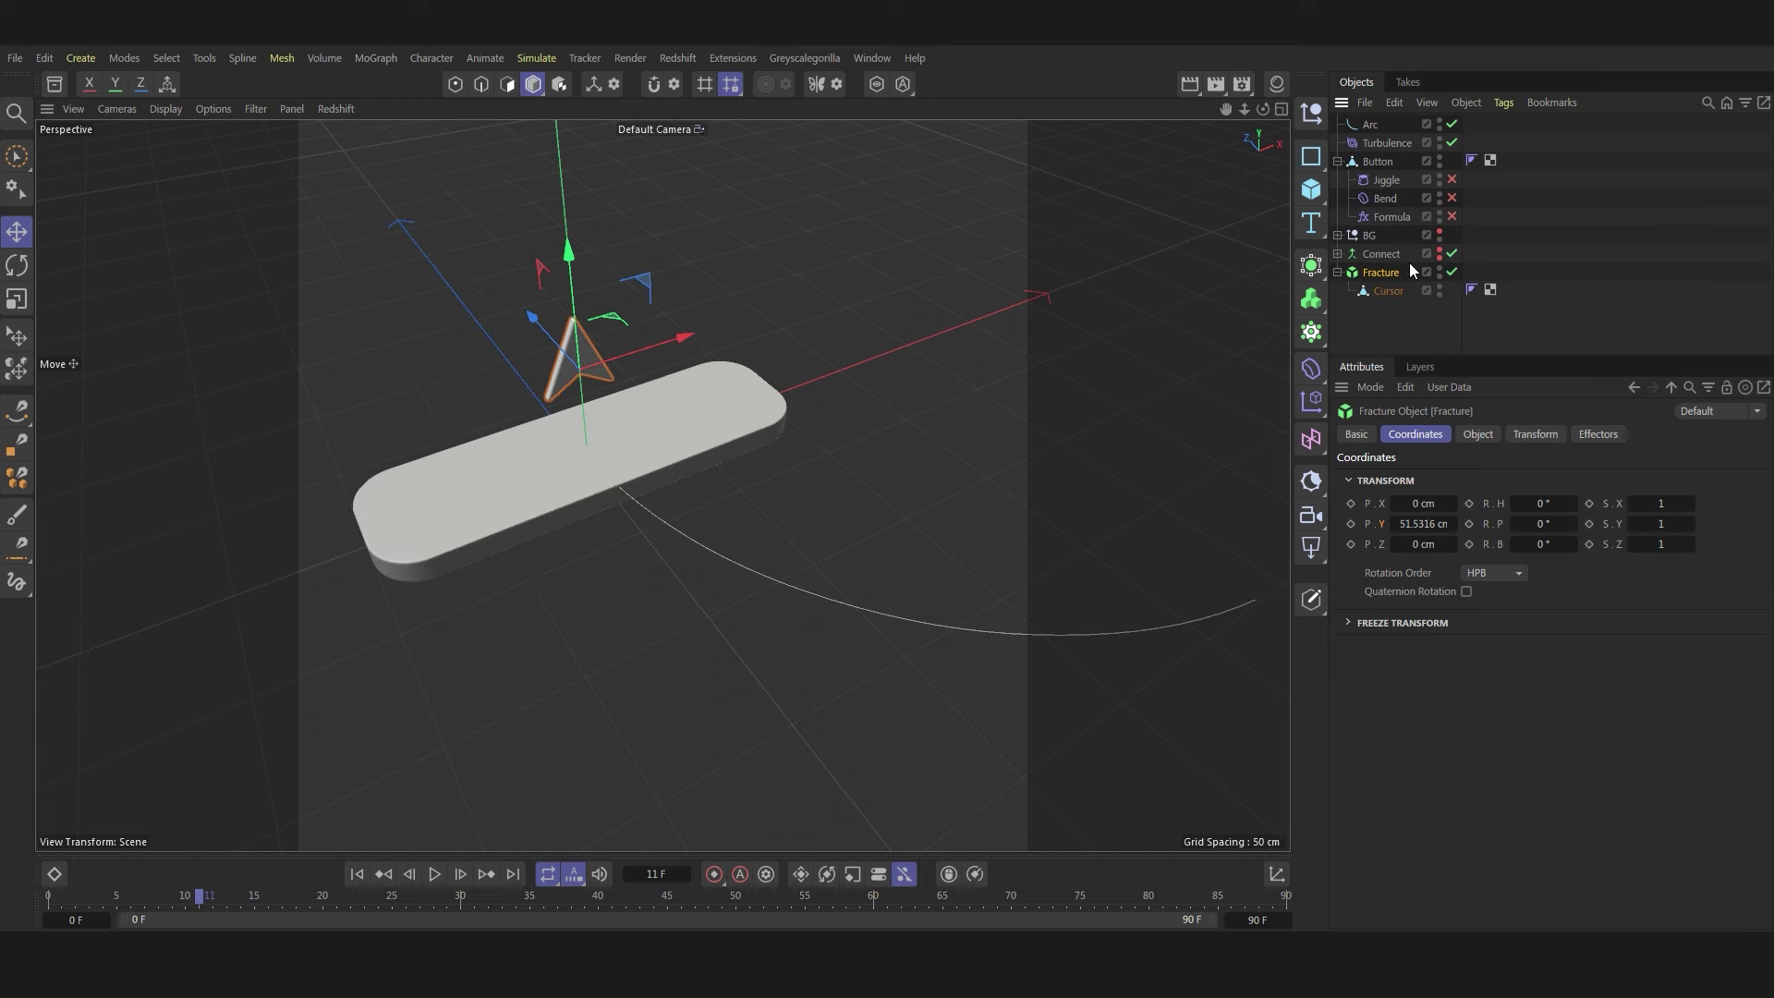
pyautogui.click(1599, 434)
pyautogui.click(375, 57)
pyautogui.moveTo(398, 92)
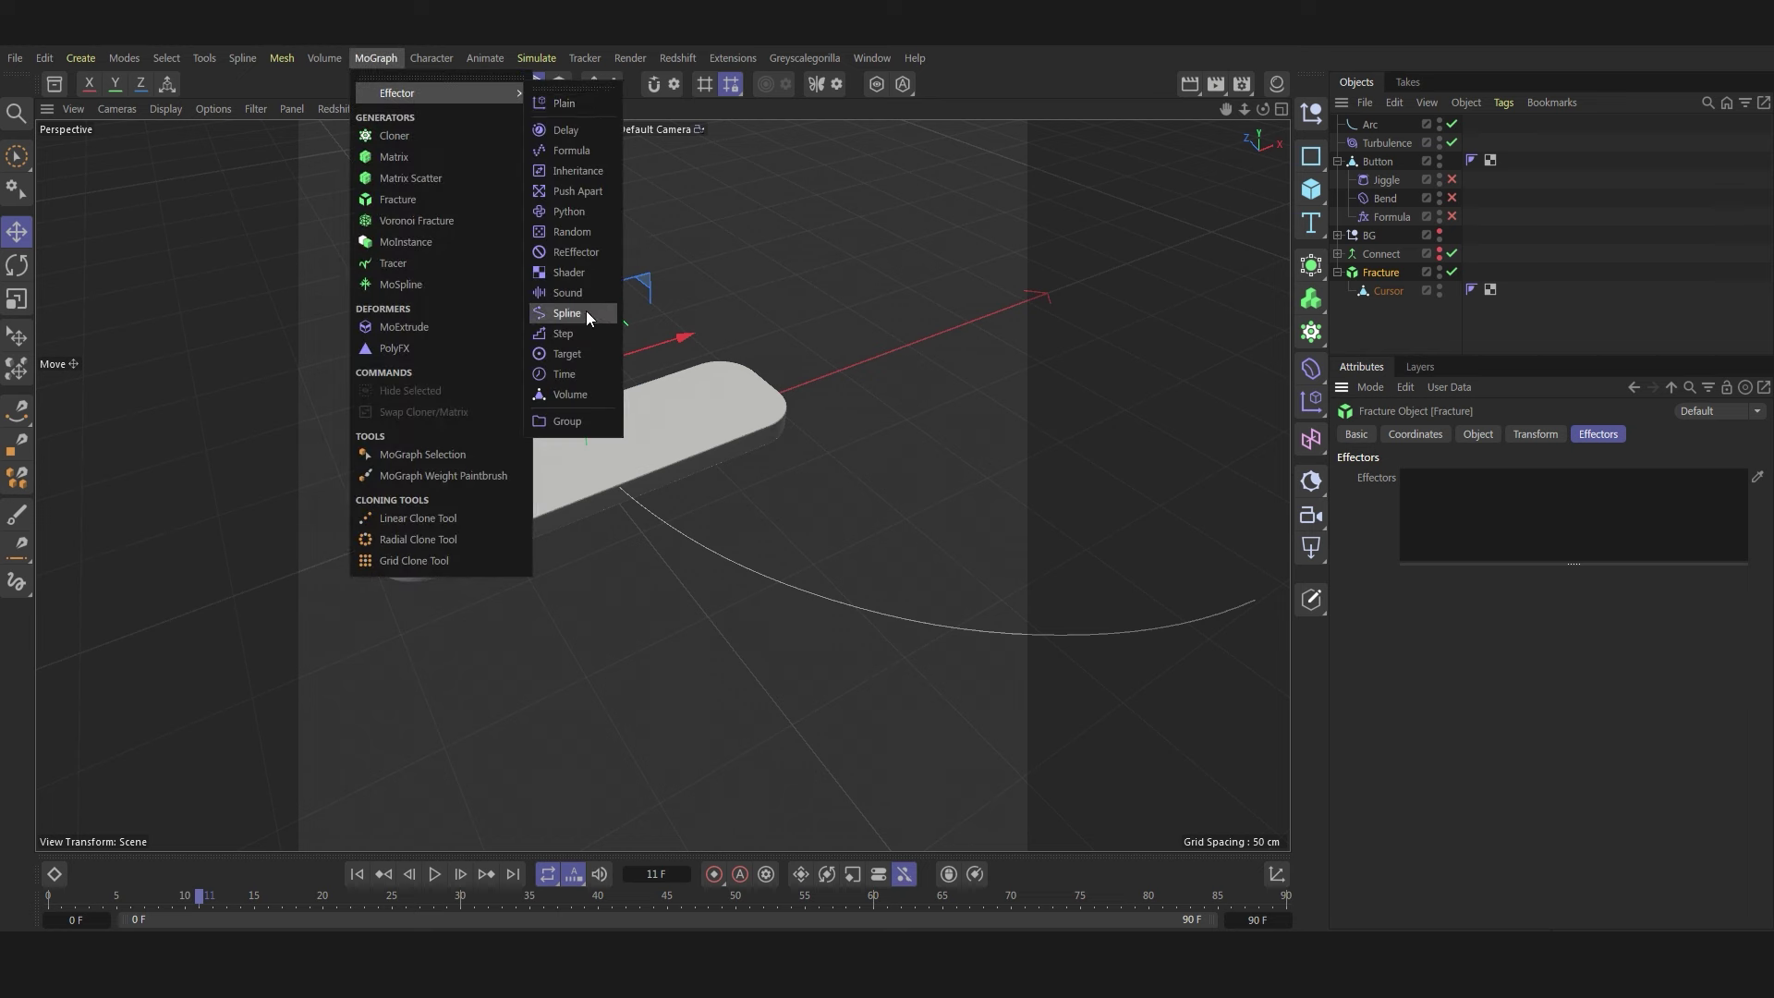
pyautogui.click(586, 313)
pyautogui.press('Down')
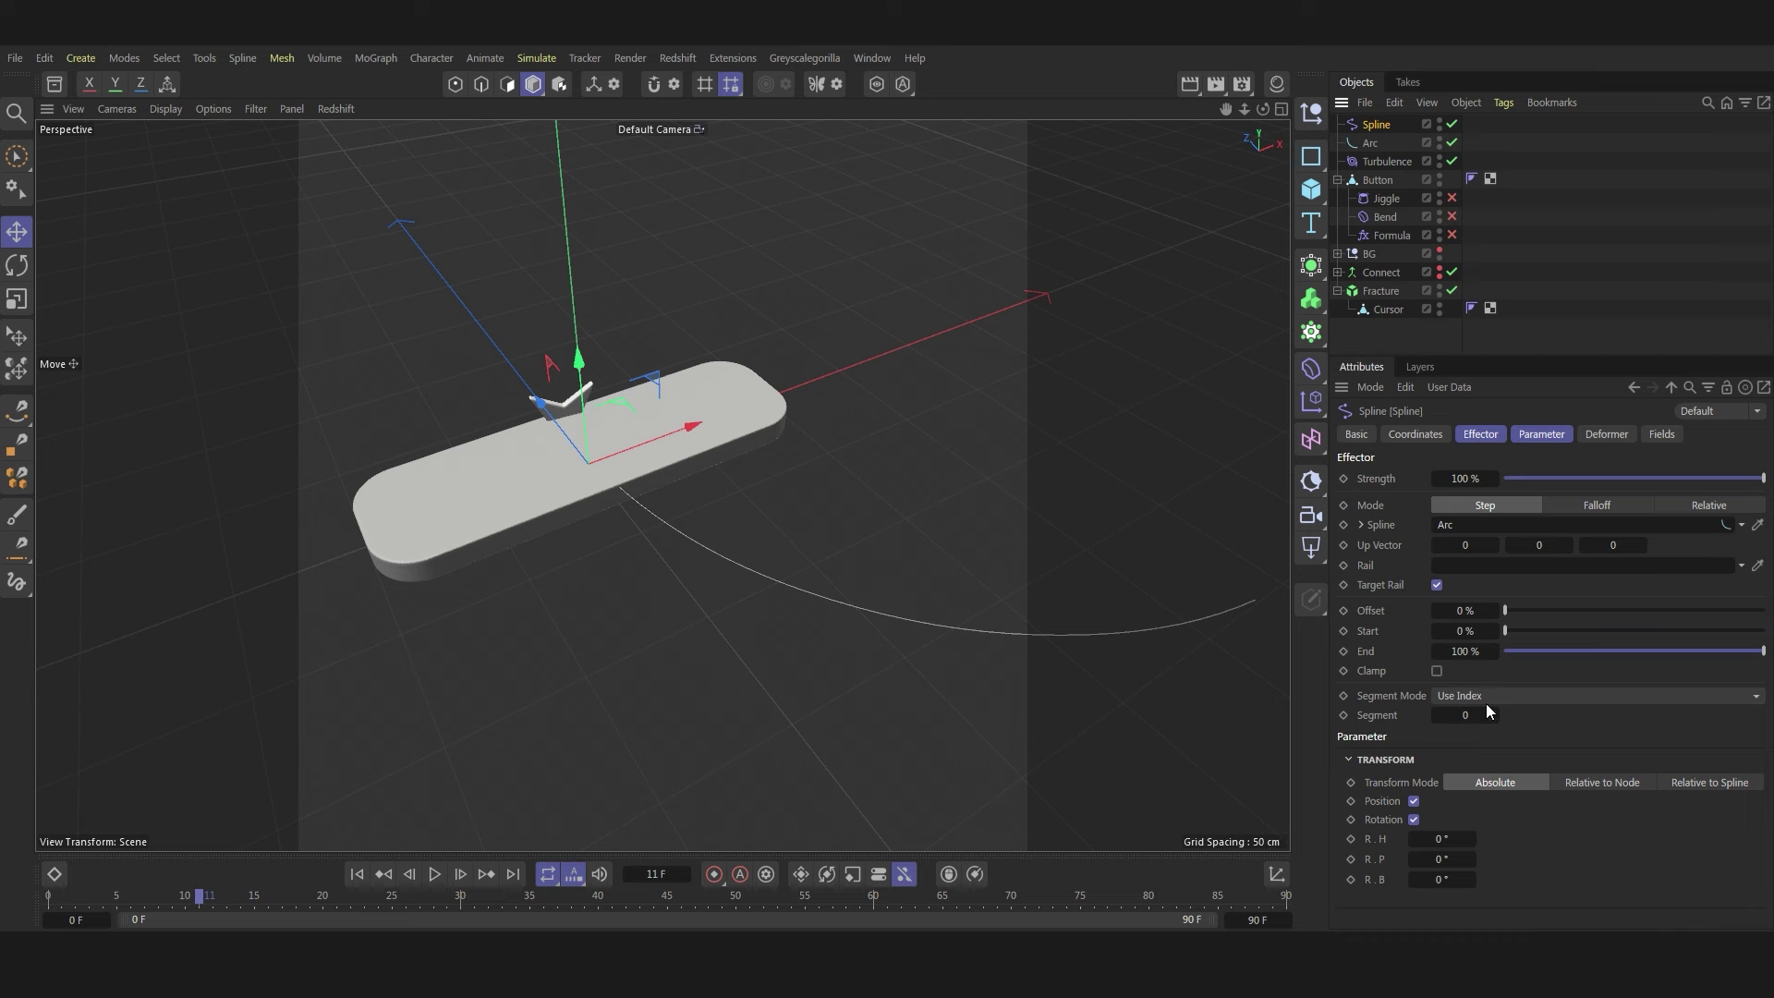
# - Set the Spline effector's Offset to 64%, leaving its End range unchanged
pyautogui.moveTo(1538, 651); pyautogui.dragTo(1592, 650)
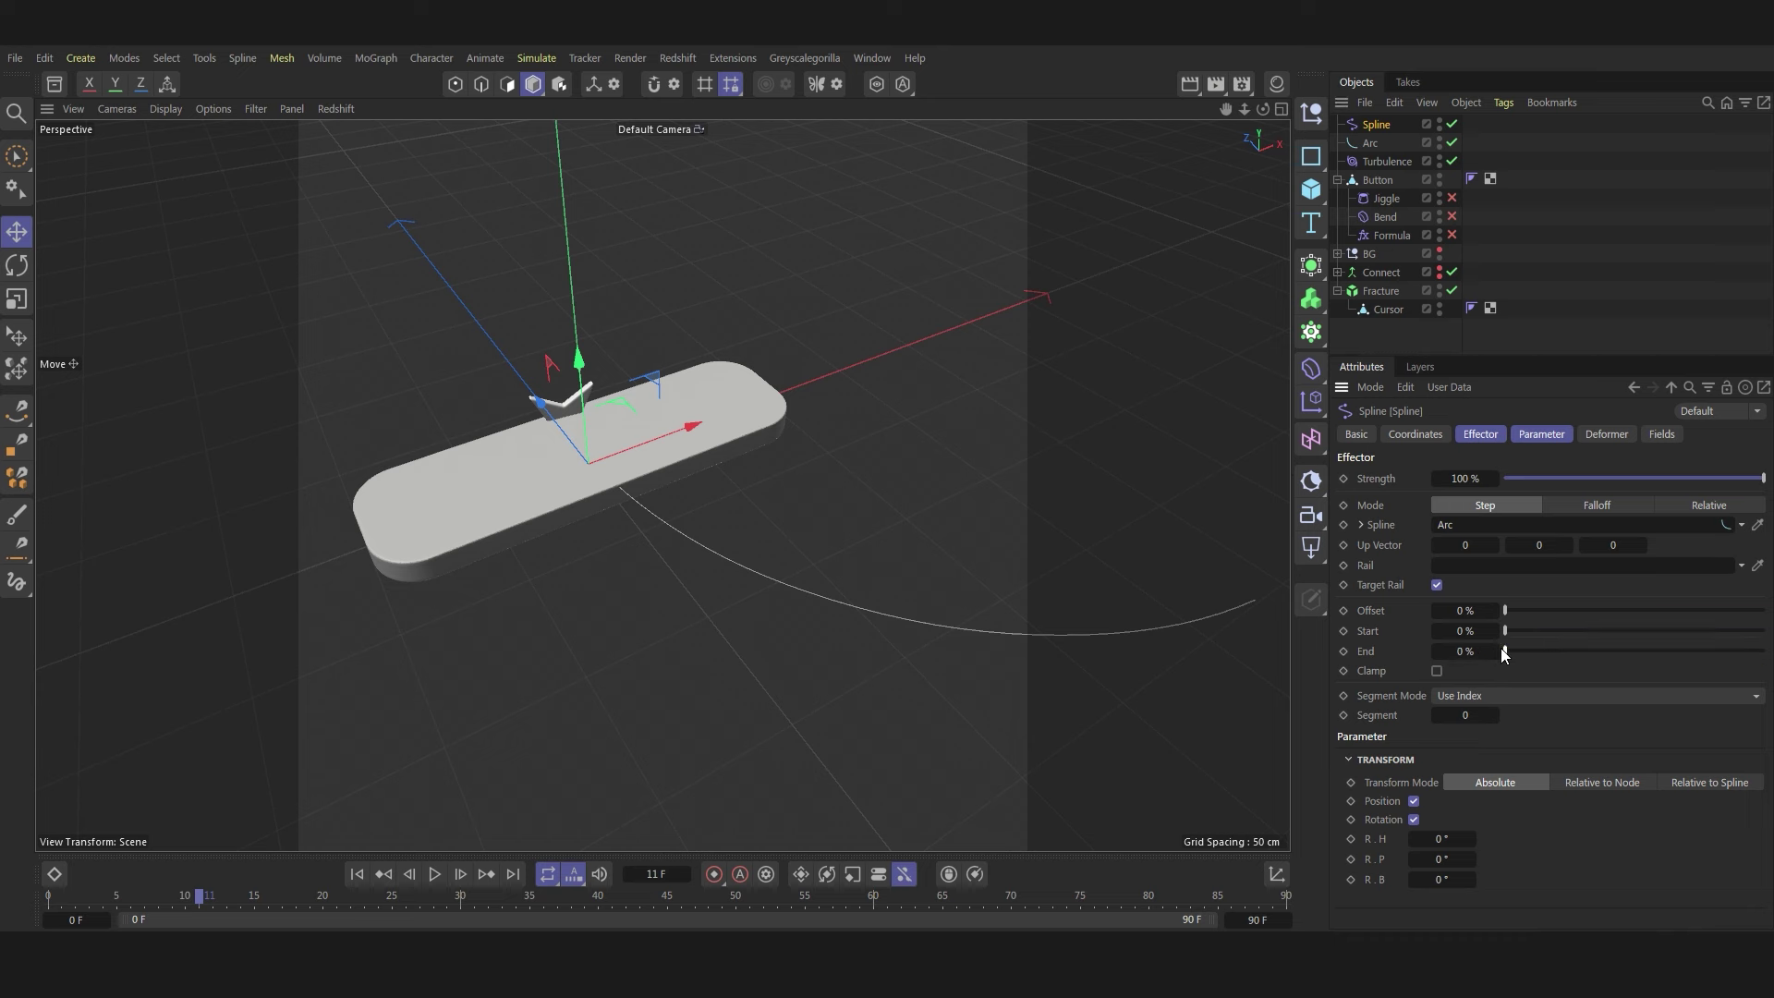
pyautogui.hotkey('ctrl', 'z')
pyautogui.moveTo(1507, 611); pyautogui.dragTo(1668, 614)
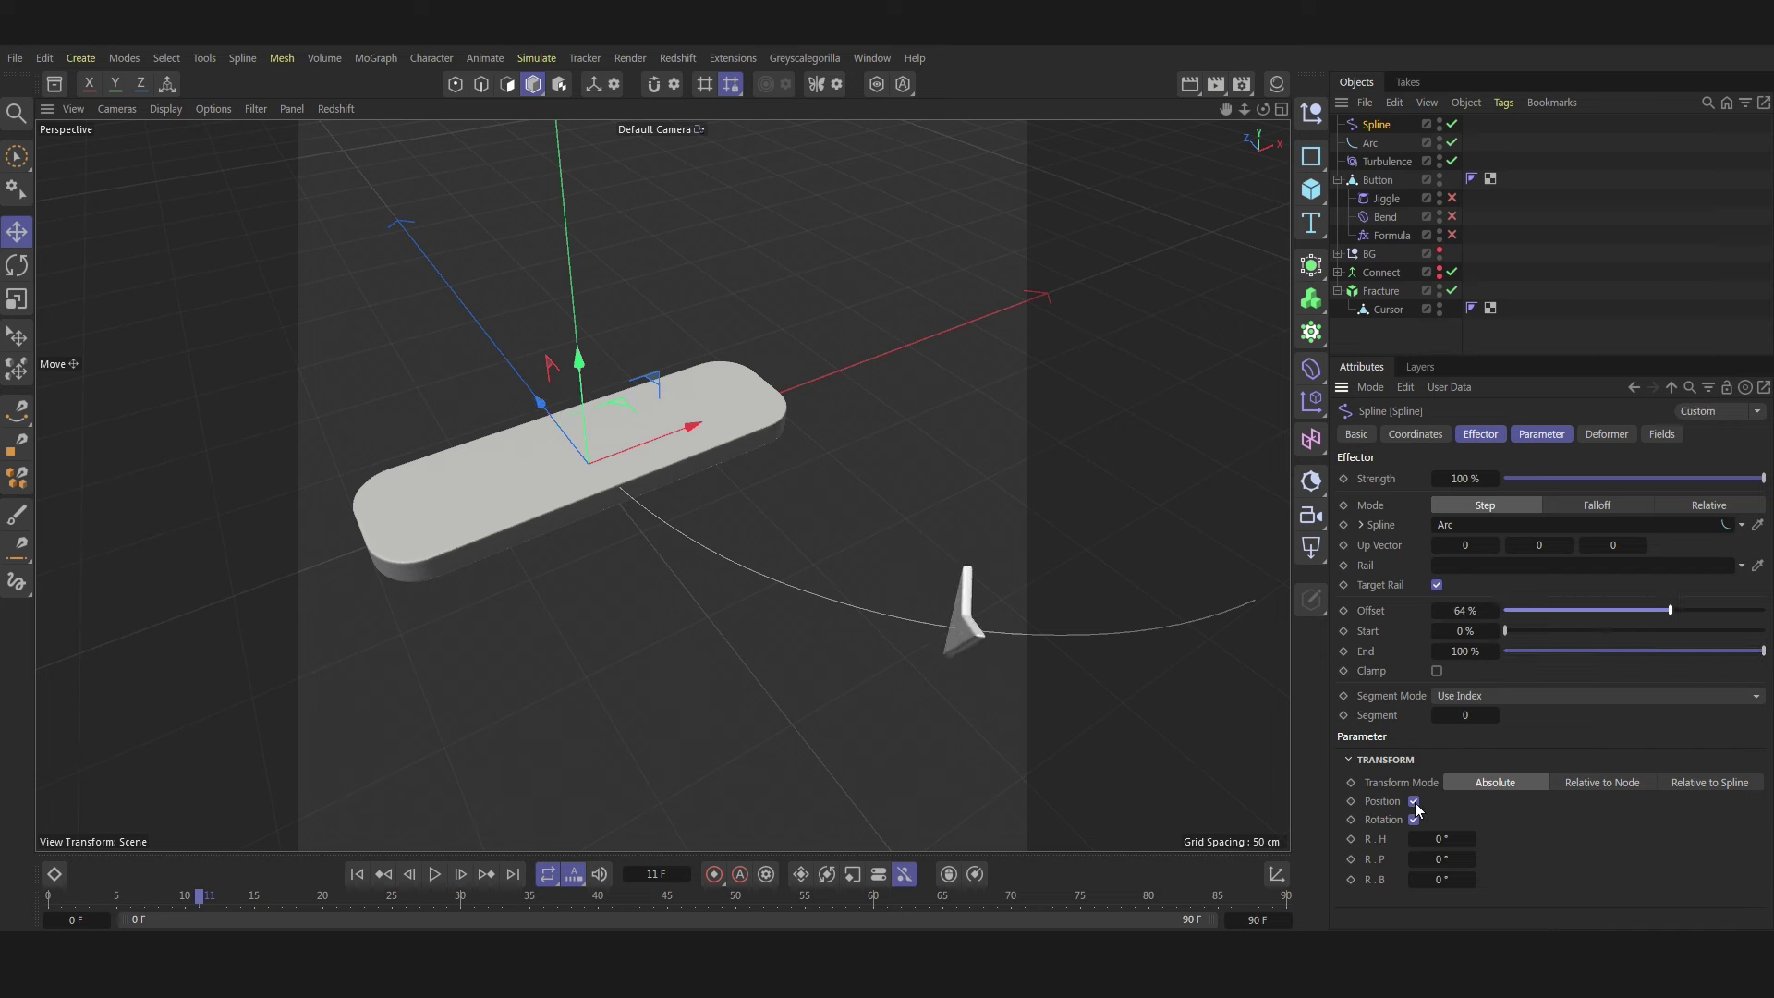
# - Tweak the Arc spline's coordinates and reselect the Cursor
pyautogui.click(1419, 435)
pyautogui.click(1370, 143)
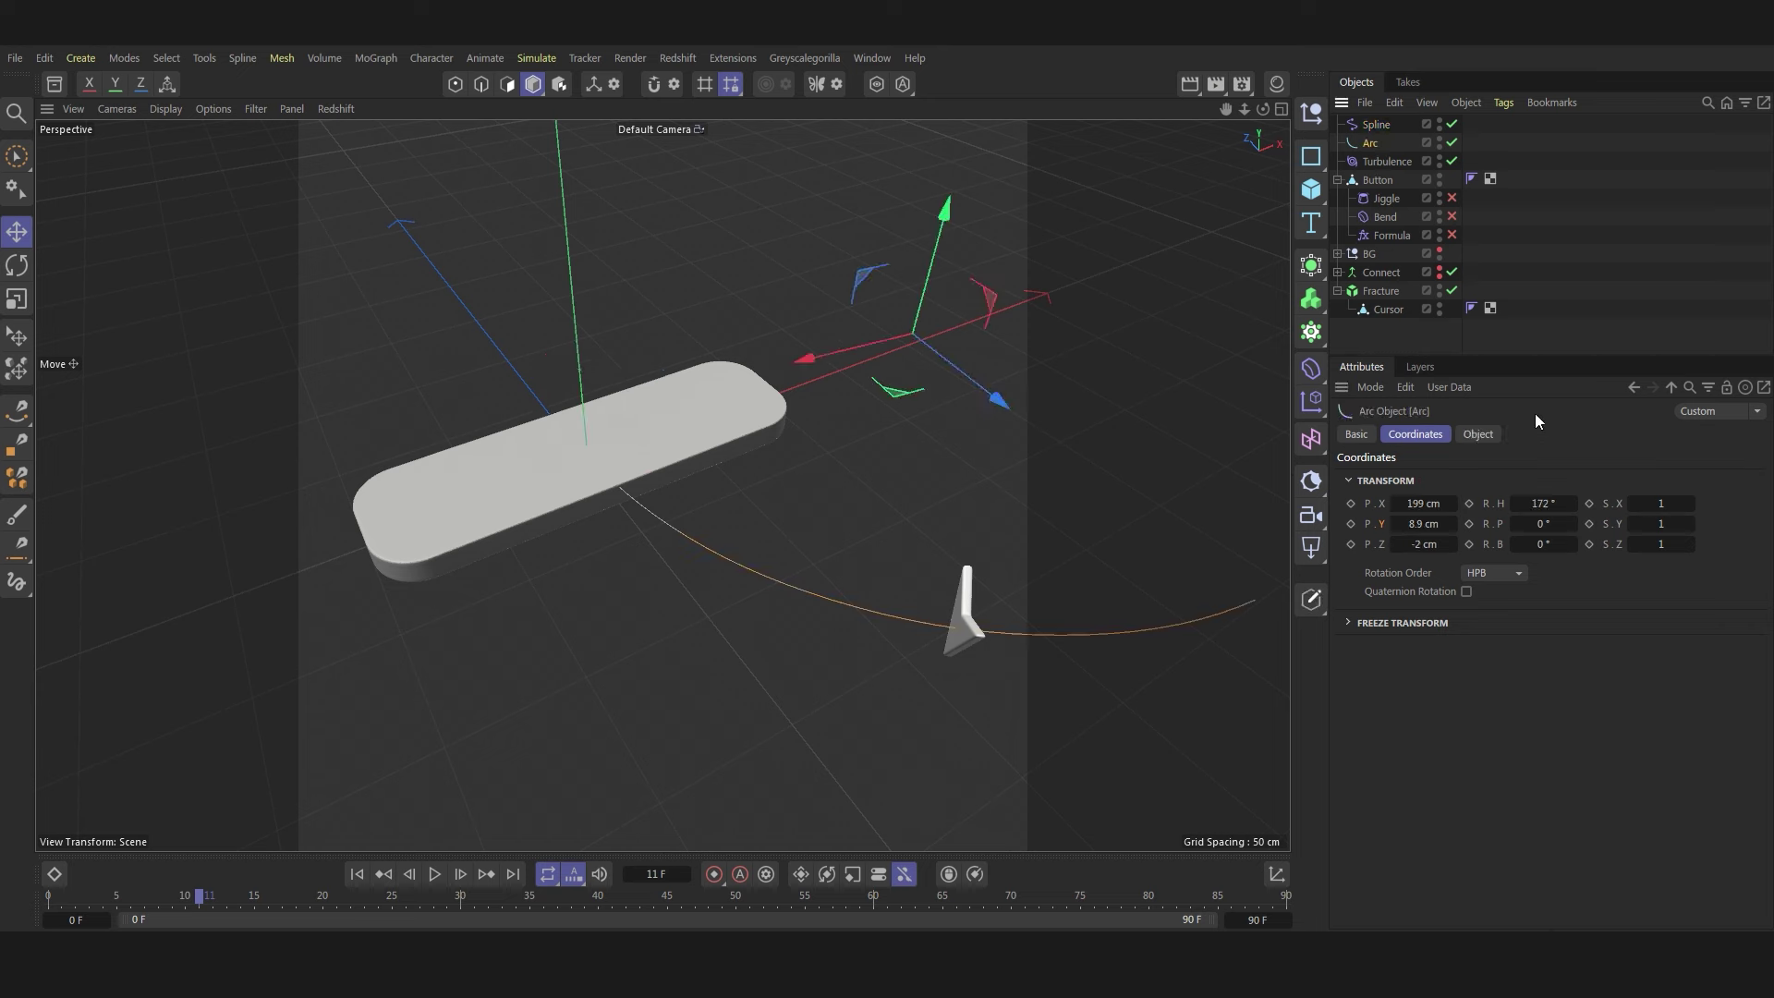
pyautogui.moveTo(1552, 523); pyautogui.dragTo(1570, 523)
pyautogui.click(1388, 309)
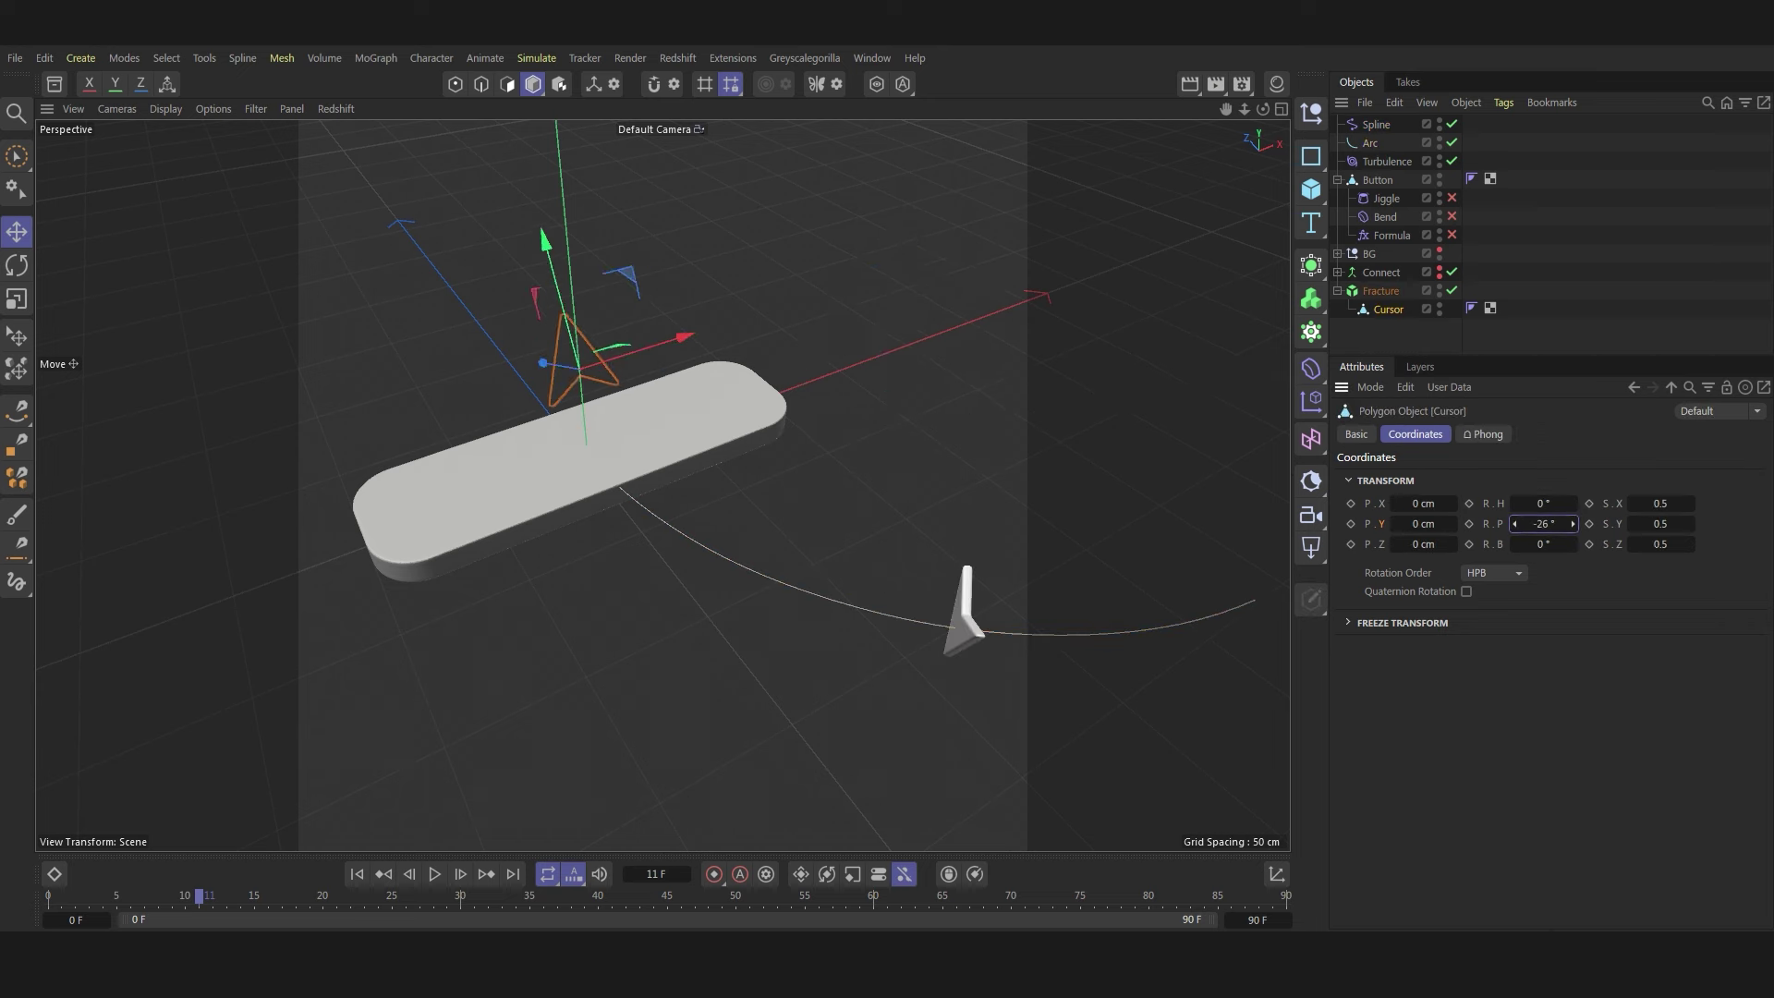
# - Set the Spline effector's pitch rotation to 90° to tilt the cursor
pyautogui.click(1377, 126)
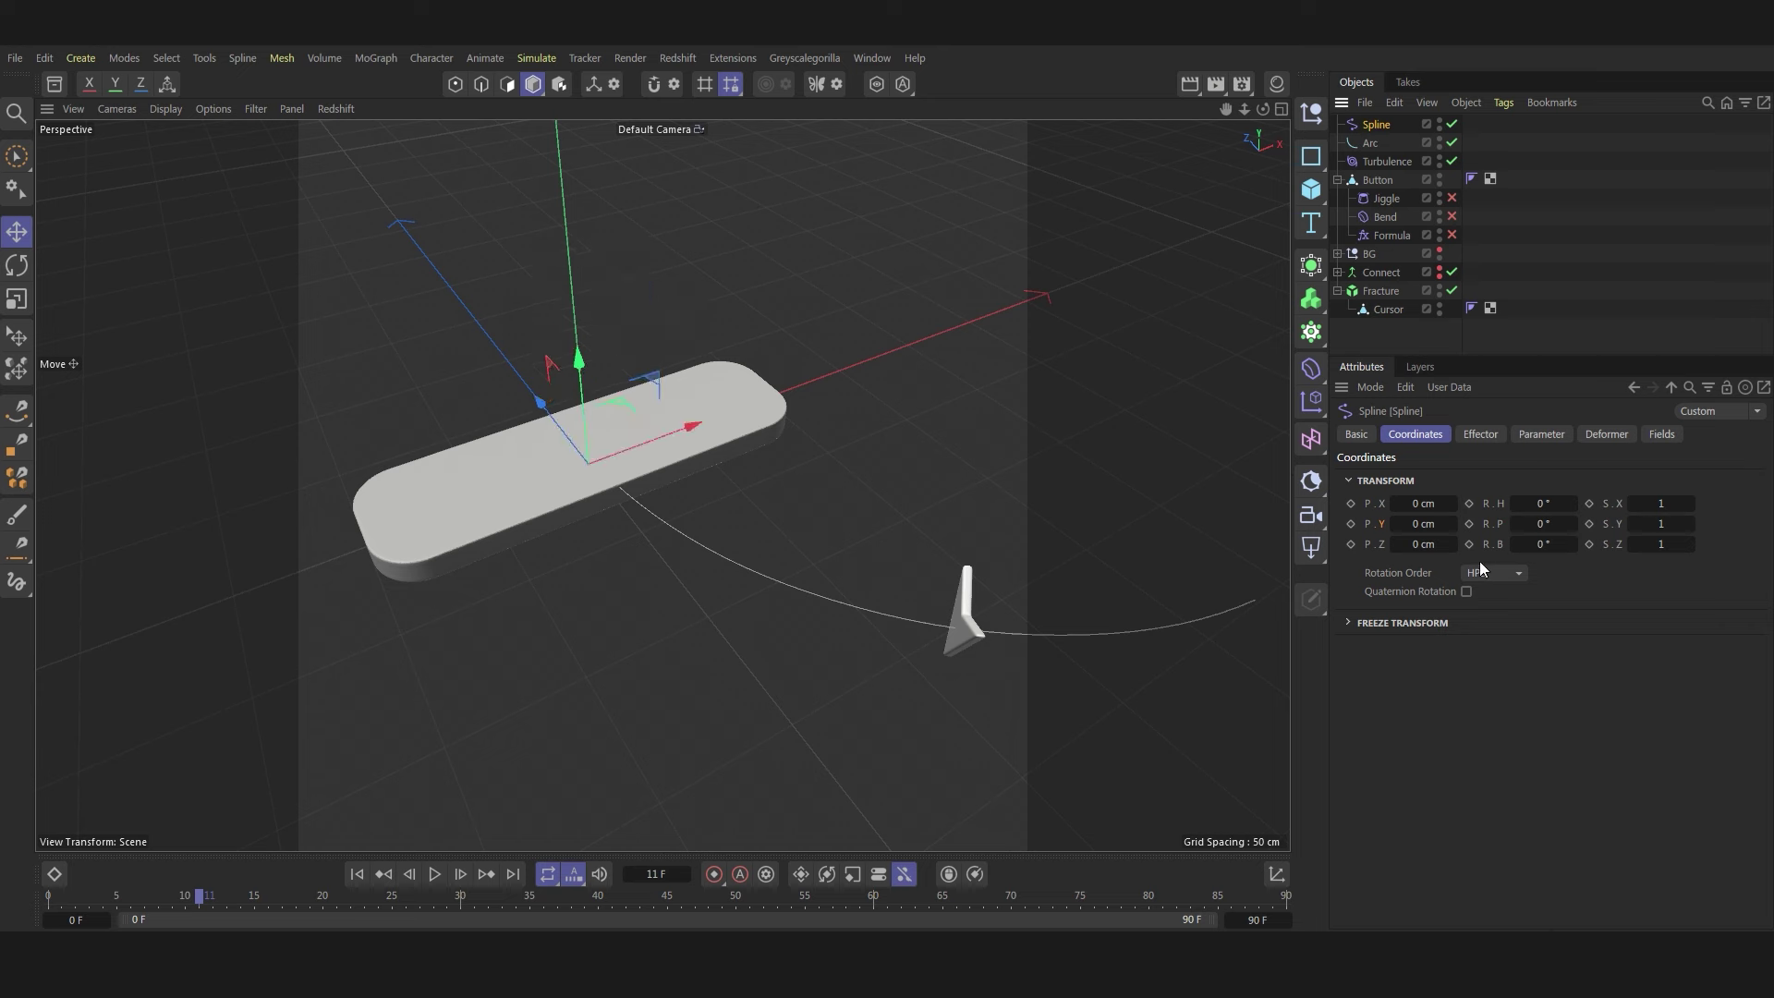
pyautogui.click(1482, 434)
pyautogui.click(1541, 434)
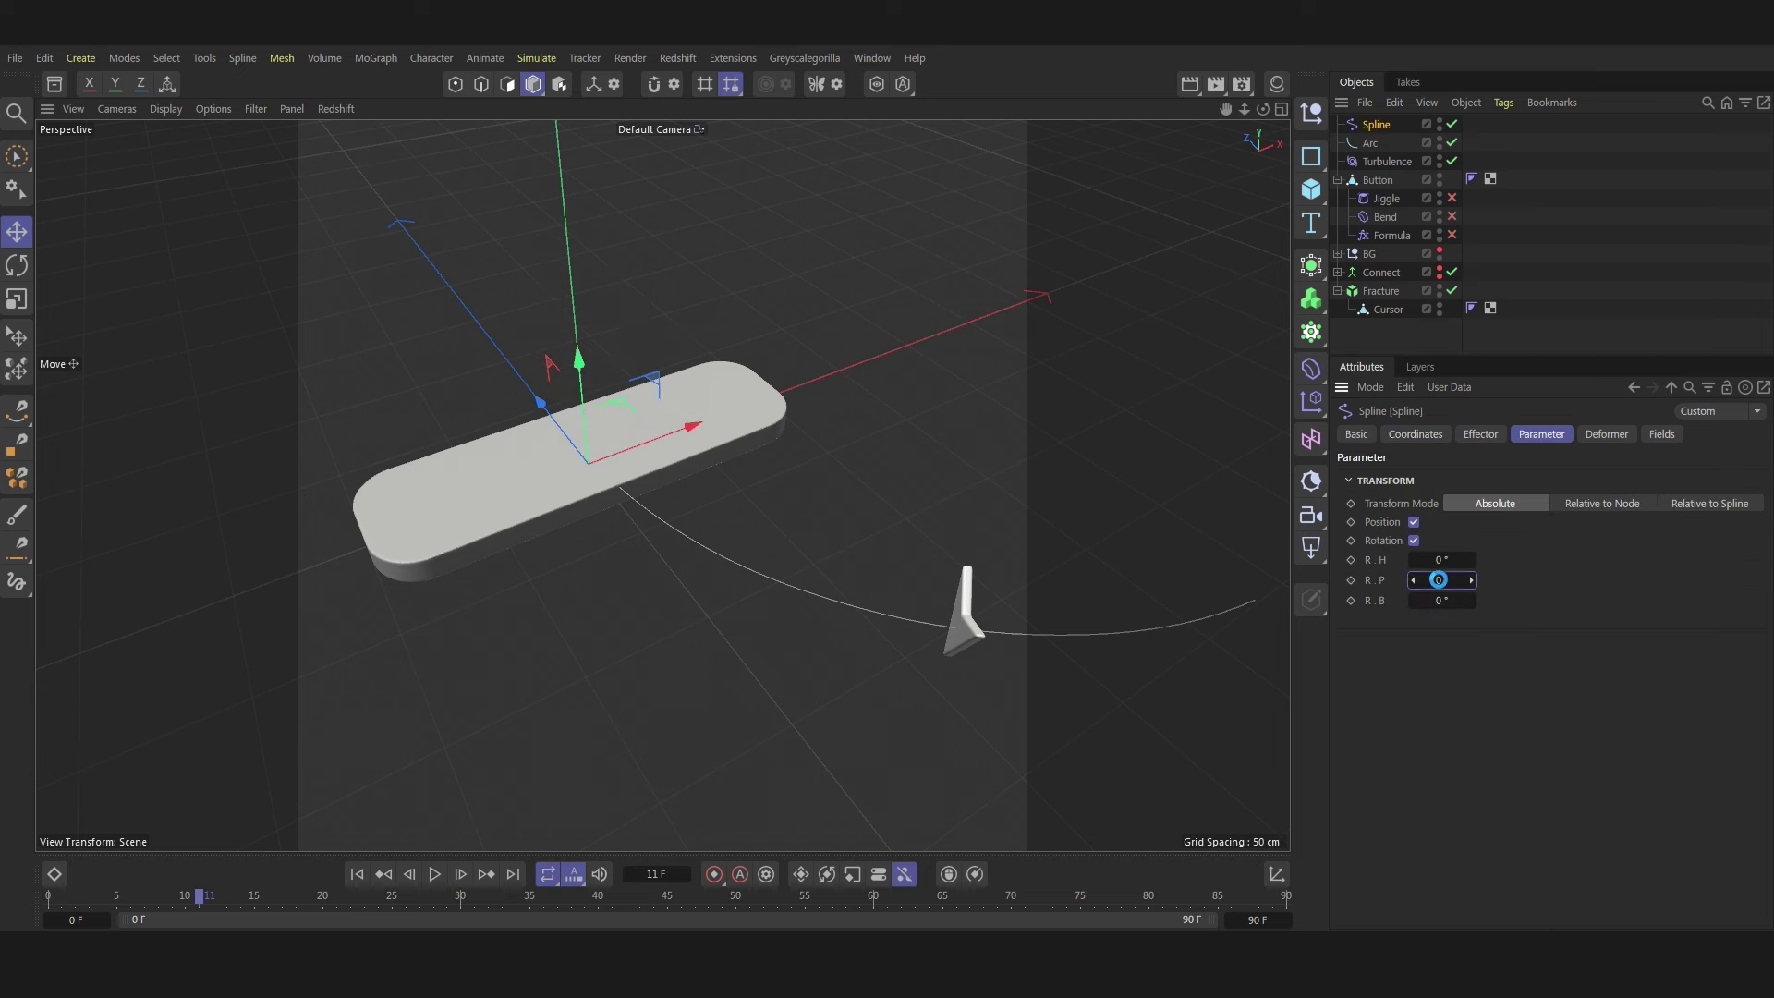
pyautogui.click(1438, 582)
pyautogui.moveTo(1437, 585); pyautogui.dragTo(1449, 580)
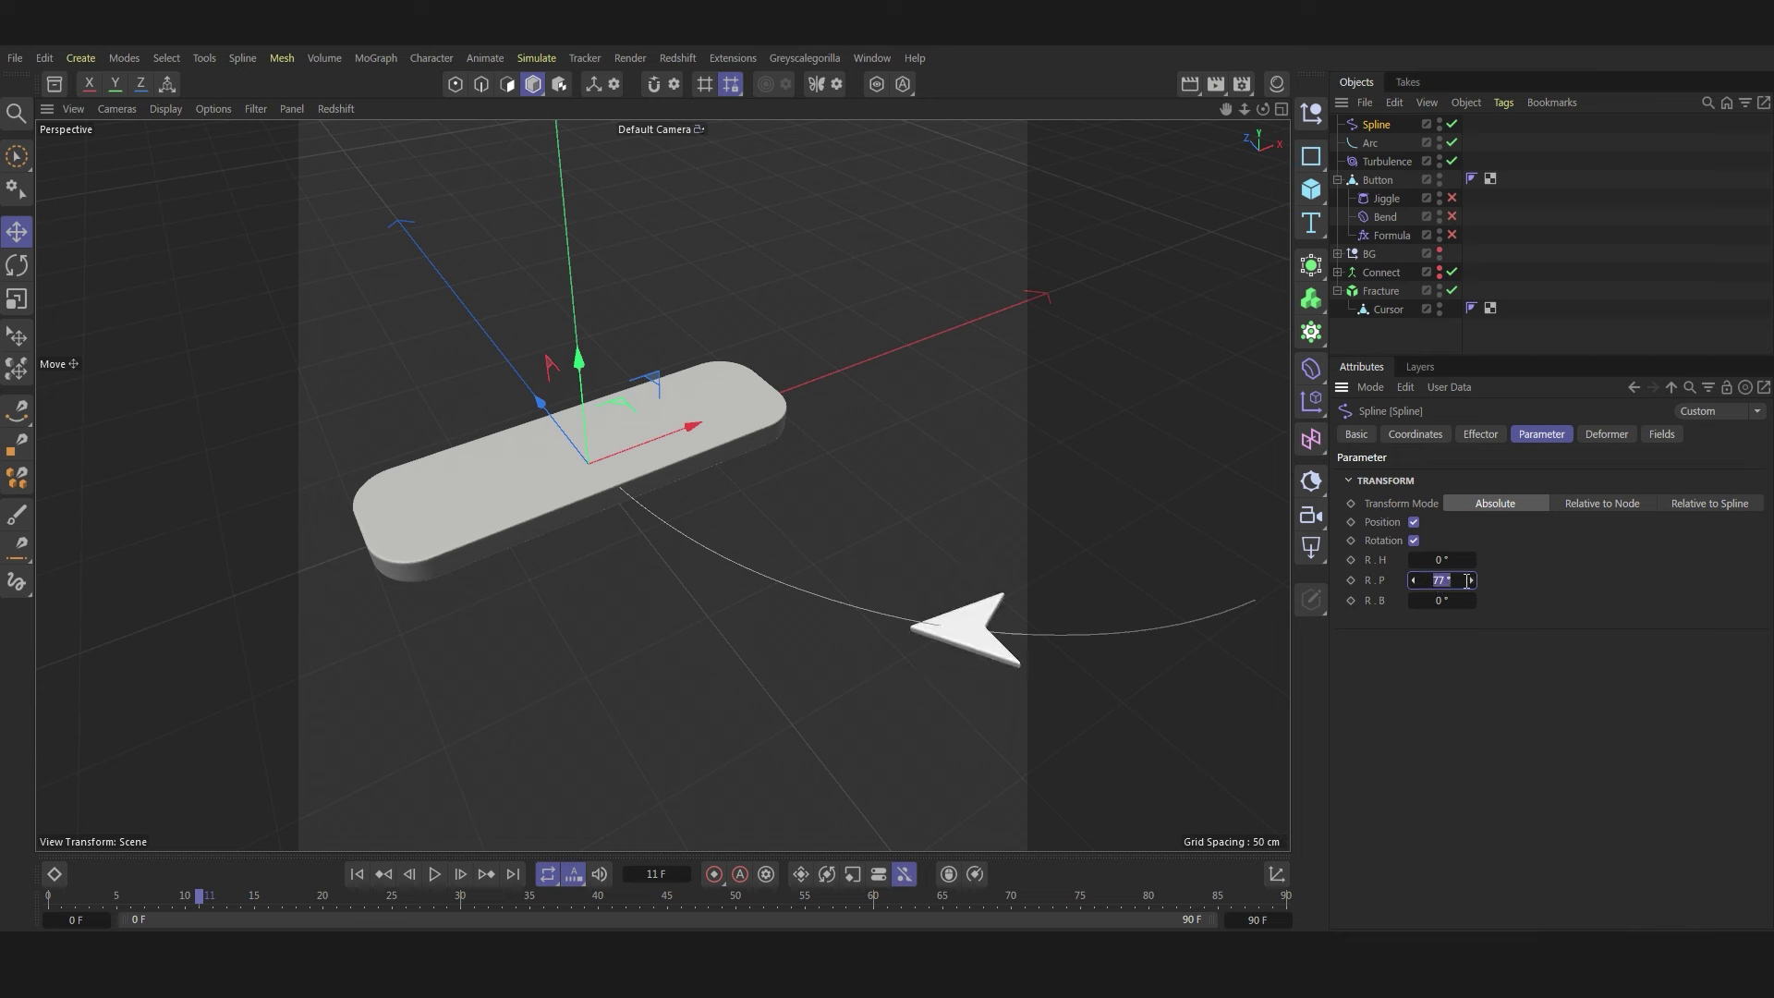
pyautogui.write('90')
pyautogui.press('Return')
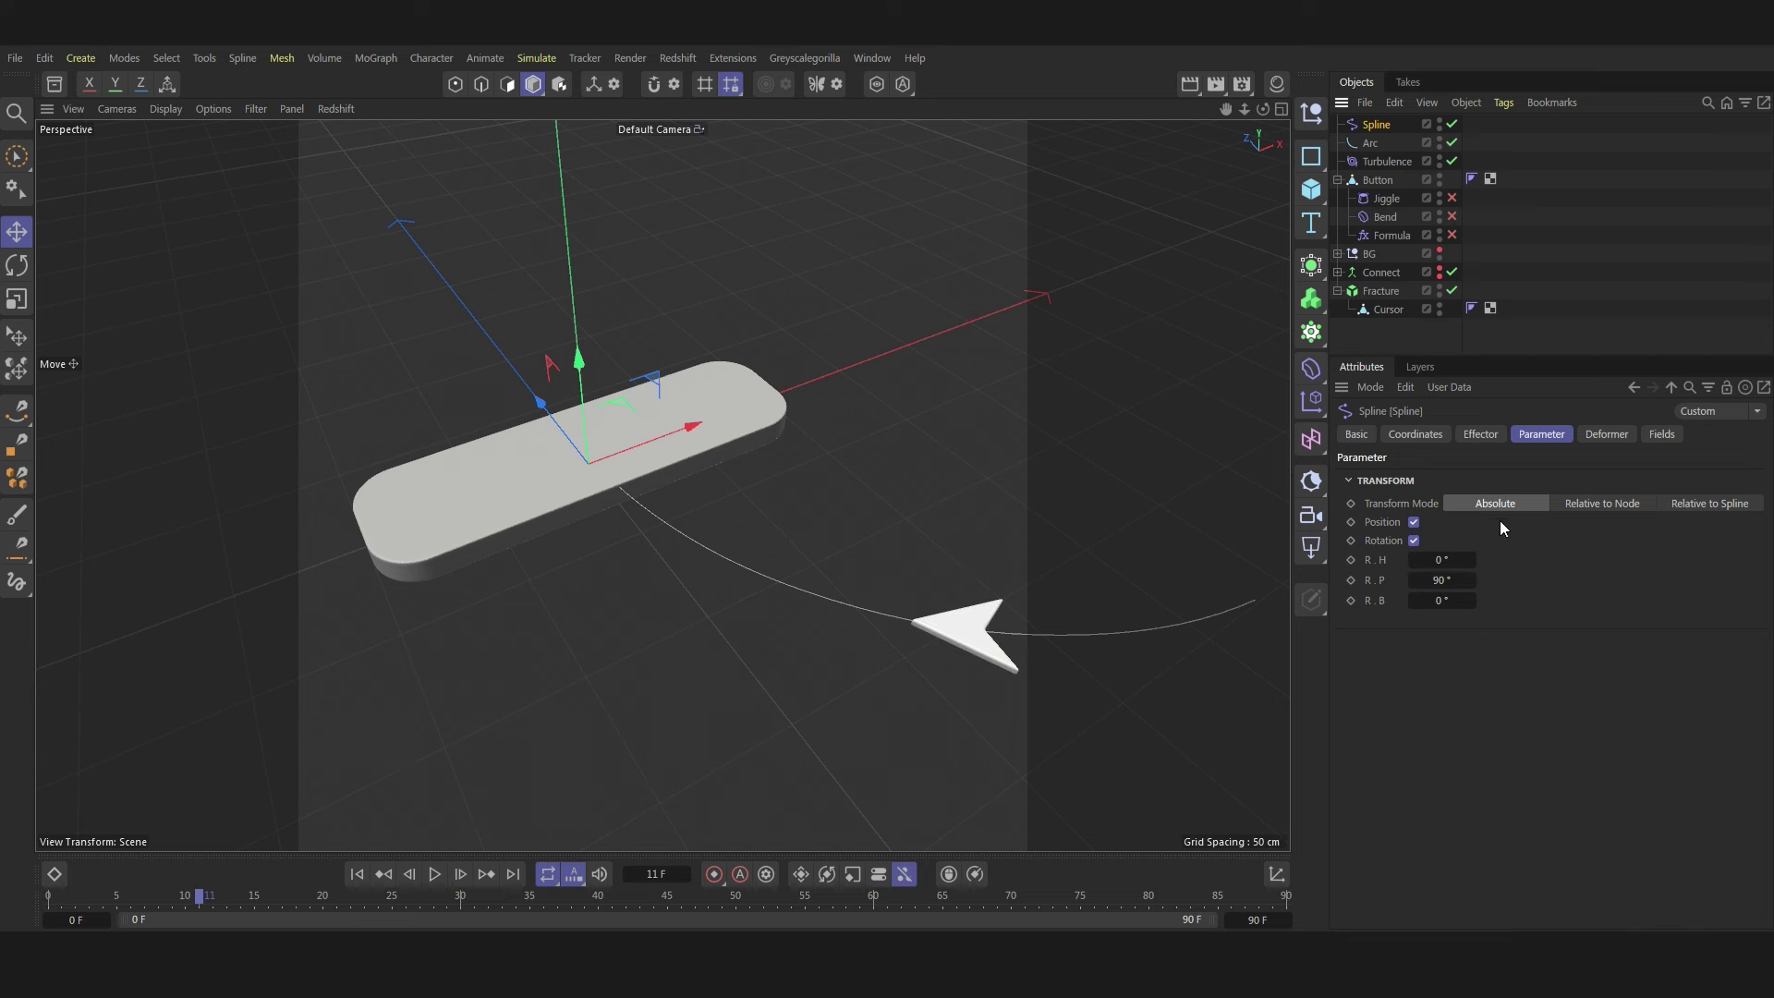
# - Raise the Arc slightly and slide the effector Offset to about 11% onto the button
pyautogui.click(1479, 435)
pyautogui.moveTo(1556, 608)
pyautogui.mouseDown()
pyautogui.moveTo(1668, 608)
pyautogui.moveTo(1532, 606)
pyautogui.mouseUp()
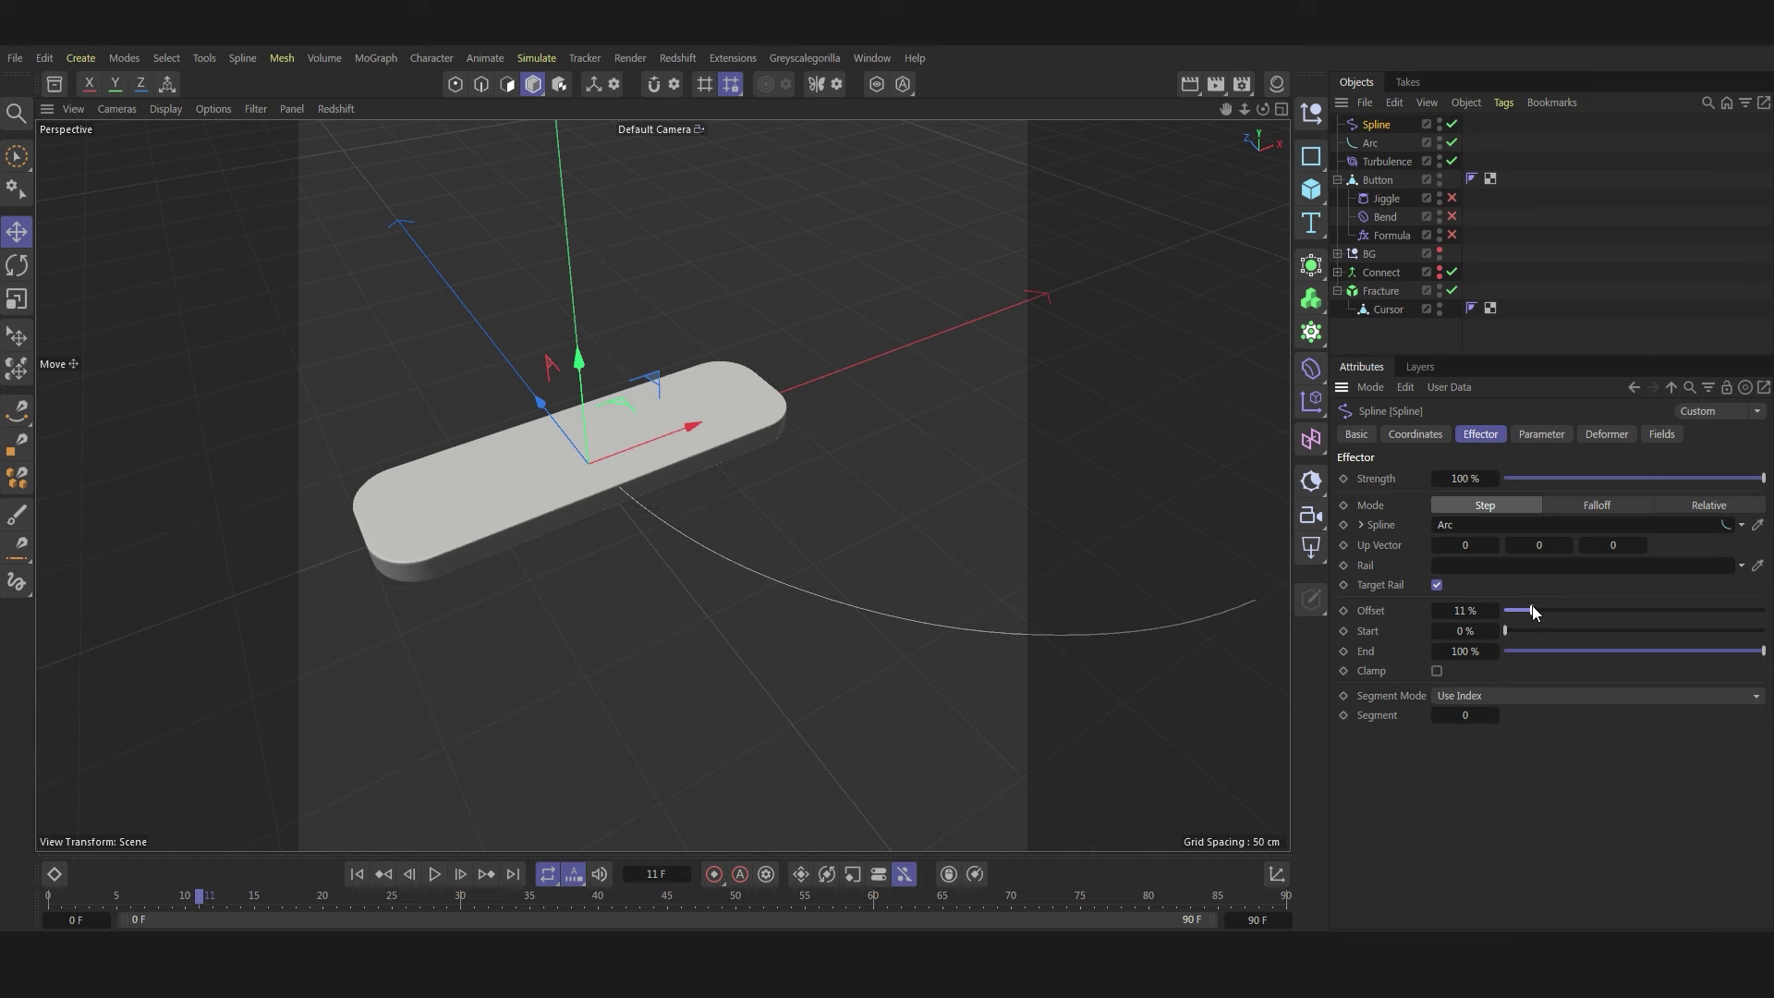
pyautogui.click(1369, 142)
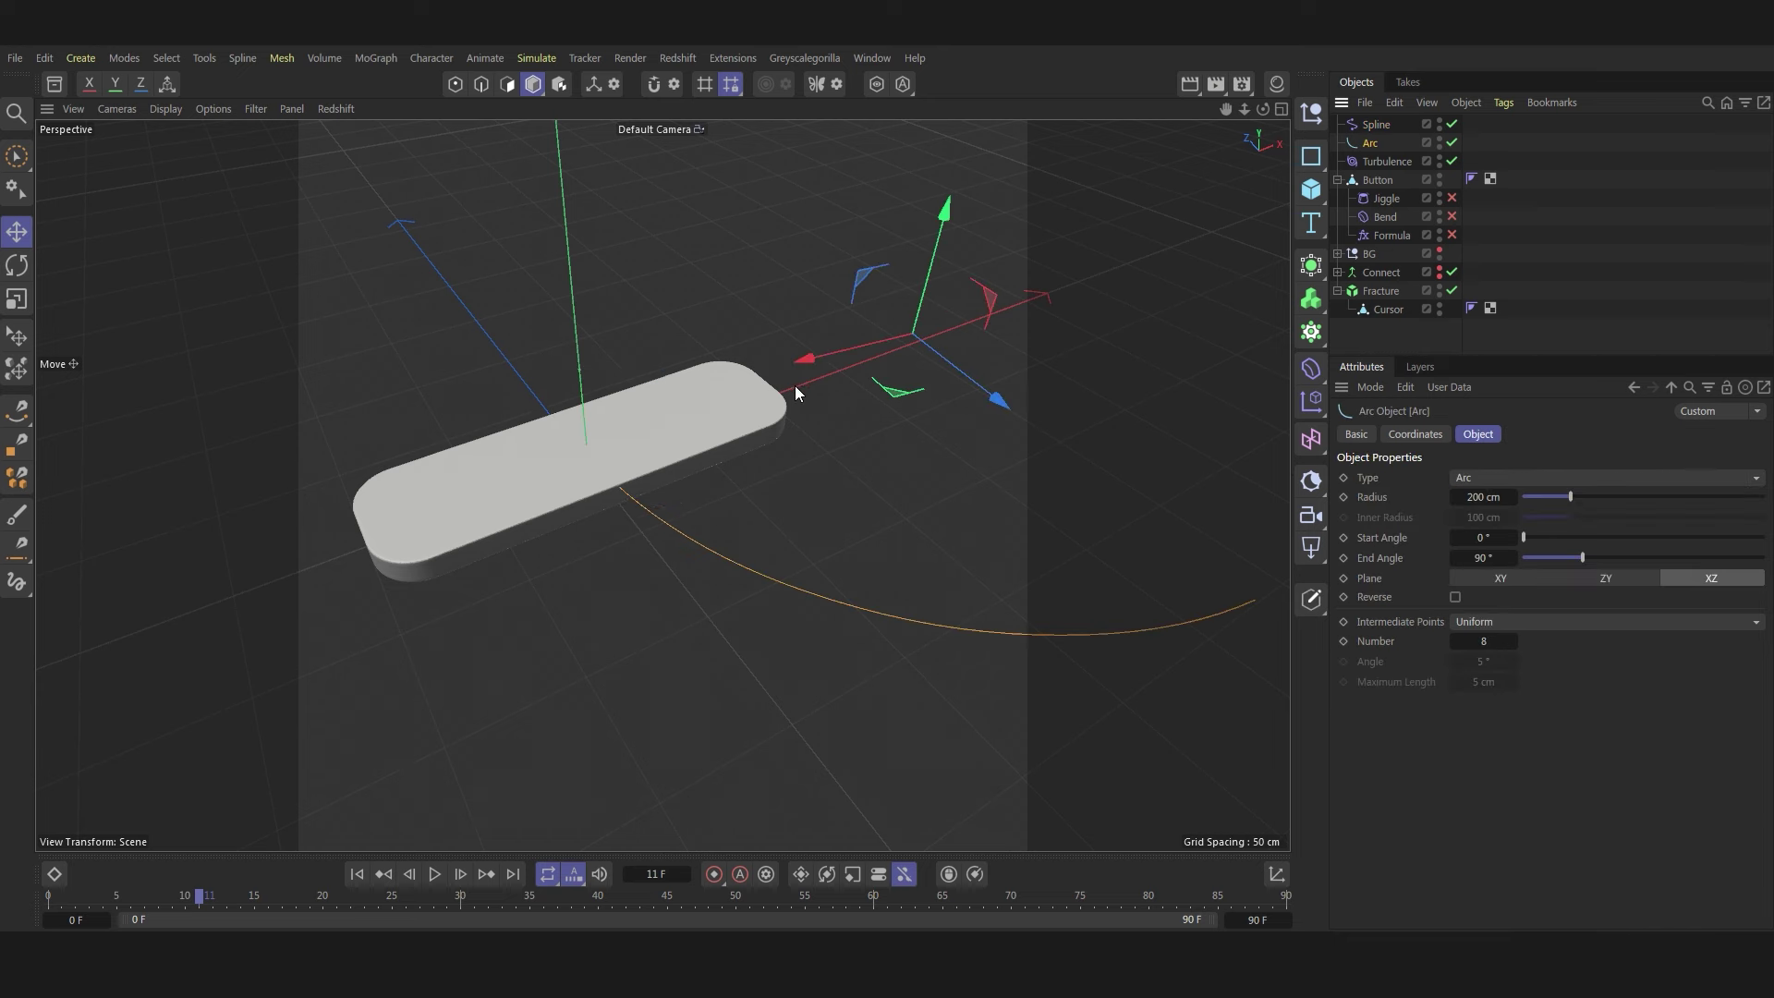
pyautogui.moveTo(933, 268); pyautogui.dragTo(930, 265)
pyautogui.click(1375, 124)
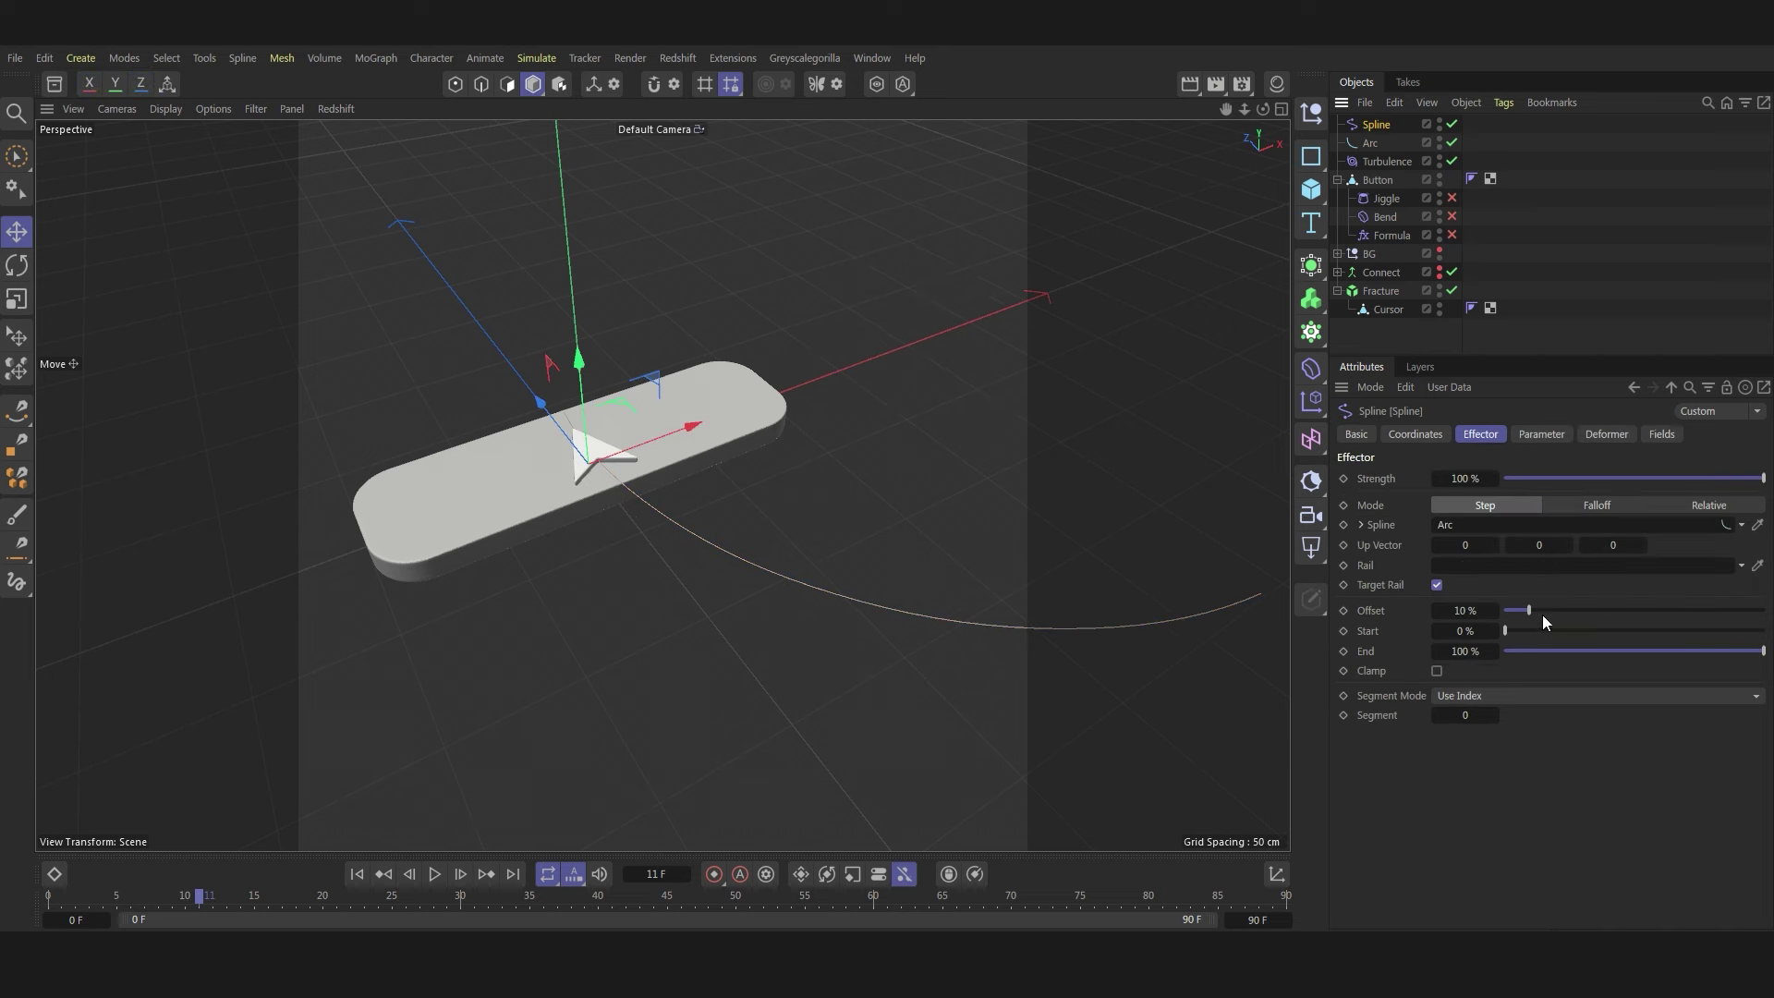
pyautogui.moveTo(1543, 613)
pyautogui.mouseDown()
pyautogui.moveTo(1511, 610)
pyautogui.moveTo(1667, 614)
pyautogui.moveTo(1533, 600)
pyautogui.mouseUp()
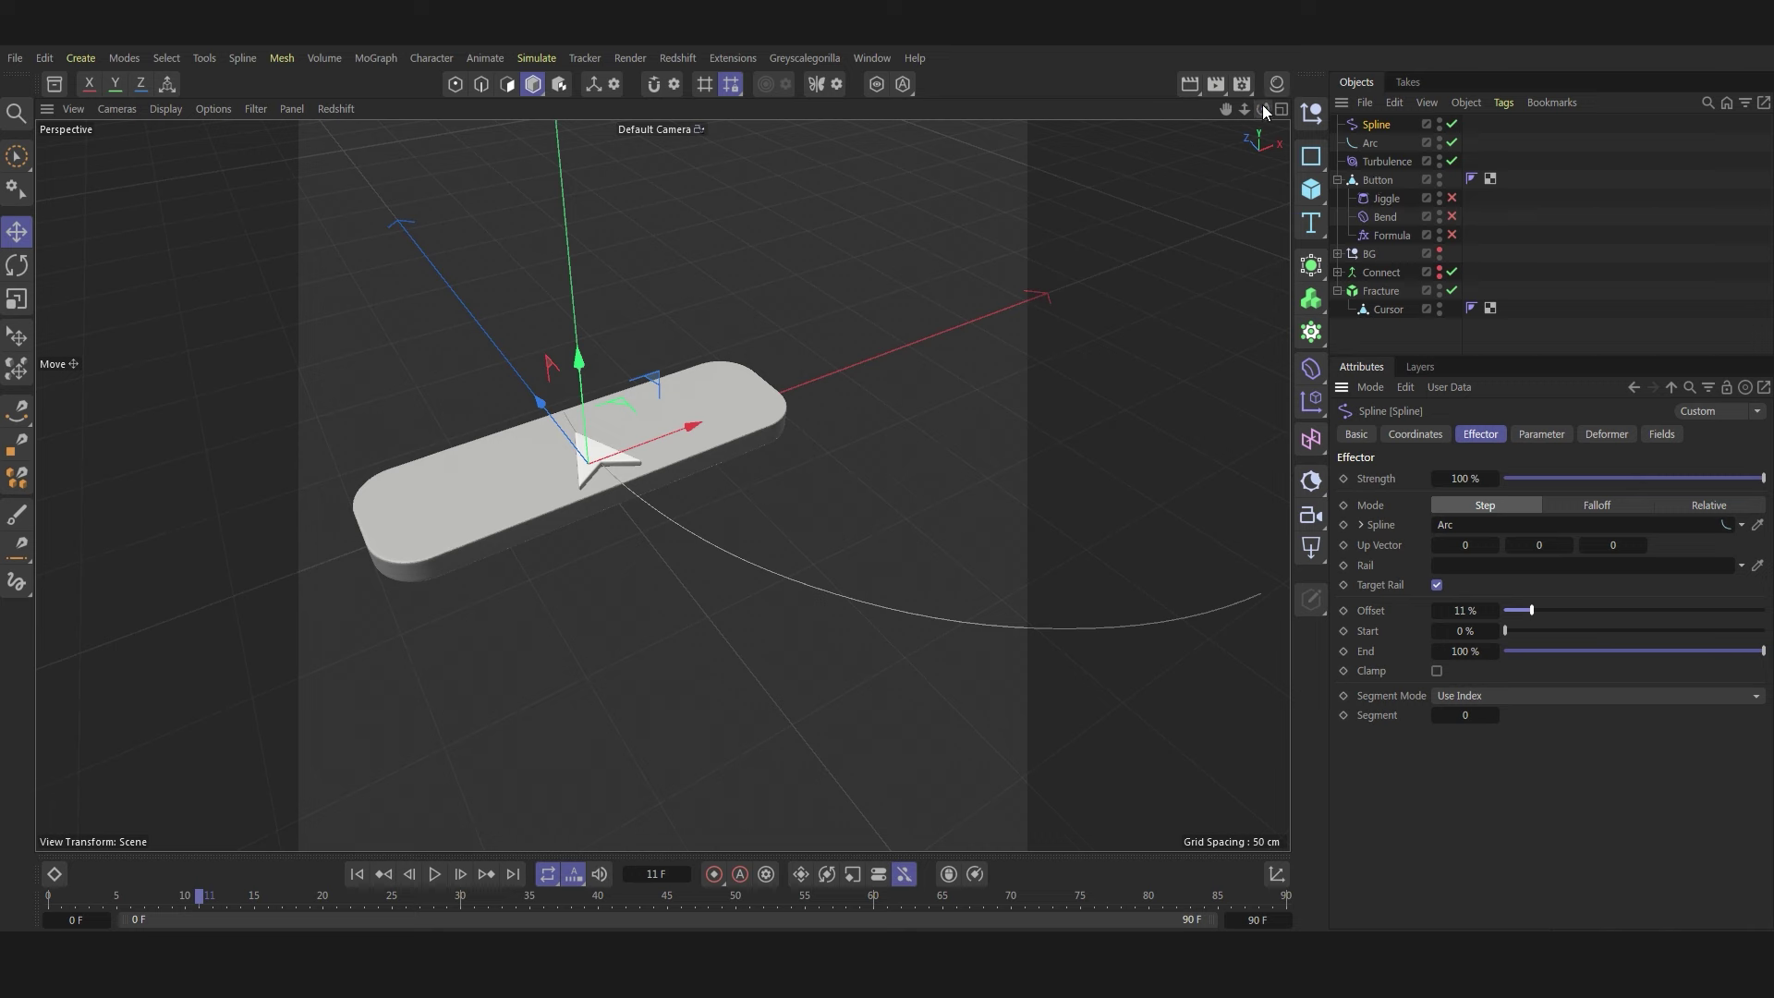
# - Zoom in on the button and set the Spline effector Offset to 13%
pyautogui.moveTo(1262, 109)
pyautogui.mouseDown()
pyautogui.moveTo(1227, 107)
pyautogui.moveTo(1096, 180)
pyautogui.mouseUp()
pyautogui.scroll(5, 762, 444)
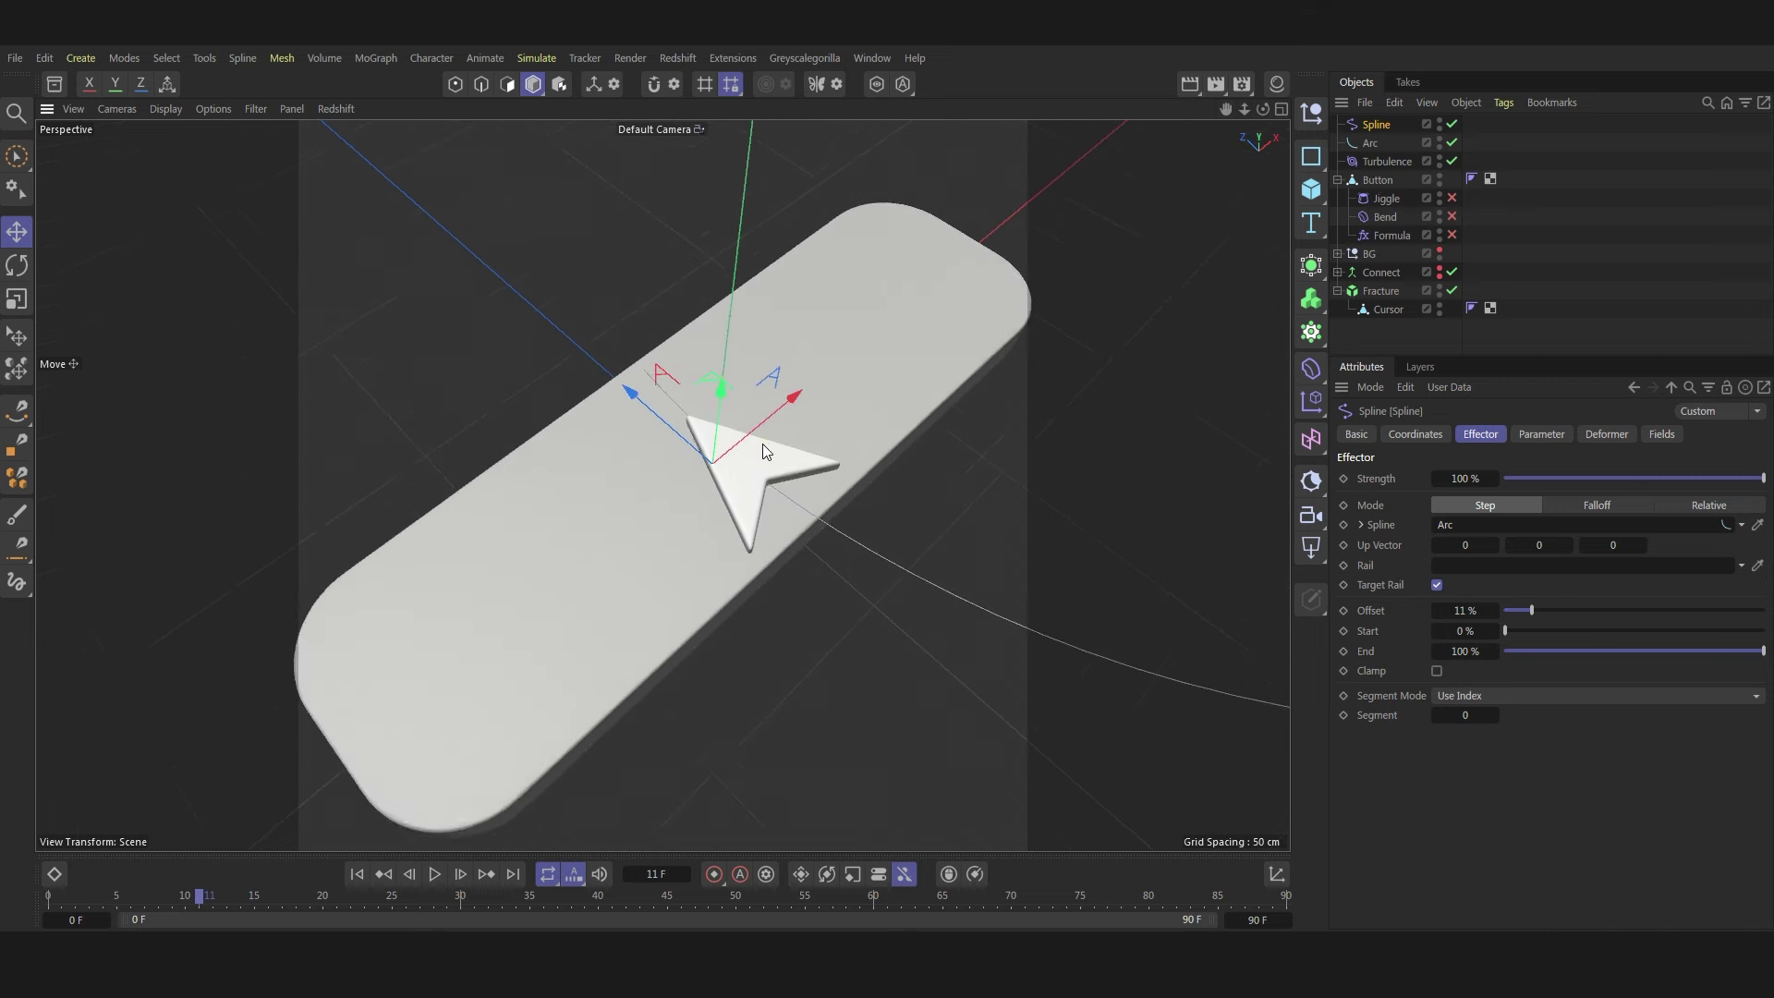
pyautogui.scroll(3, 762, 444)
pyautogui.moveTo(1523, 606)
pyautogui.mouseDown()
pyautogui.moveTo(1621, 612)
pyautogui.moveTo(1507, 608)
pyautogui.mouseUp()
pyautogui.scroll(-3, 791, 508)
pyautogui.scroll(-2, 792, 511)
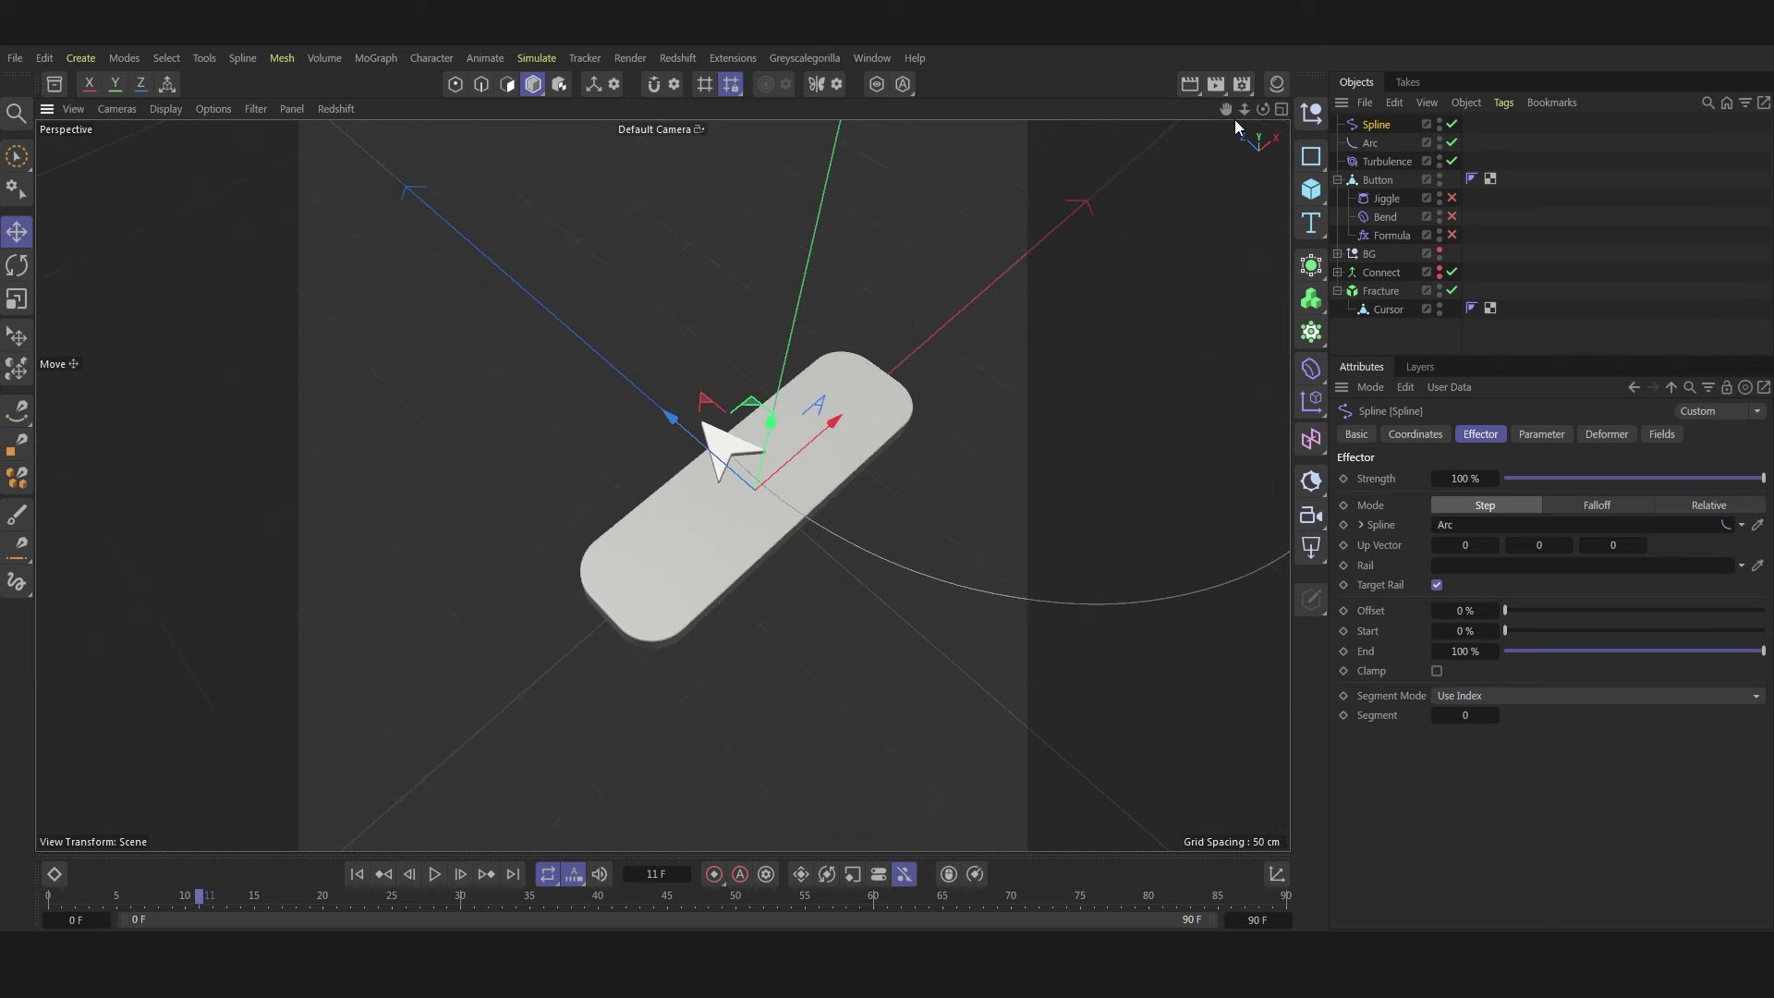
pyautogui.moveTo(1262, 109); pyautogui.dragTo(1220, 139)
pyautogui.scroll(2, 661, 484)
pyautogui.scroll(2, 661, 484)
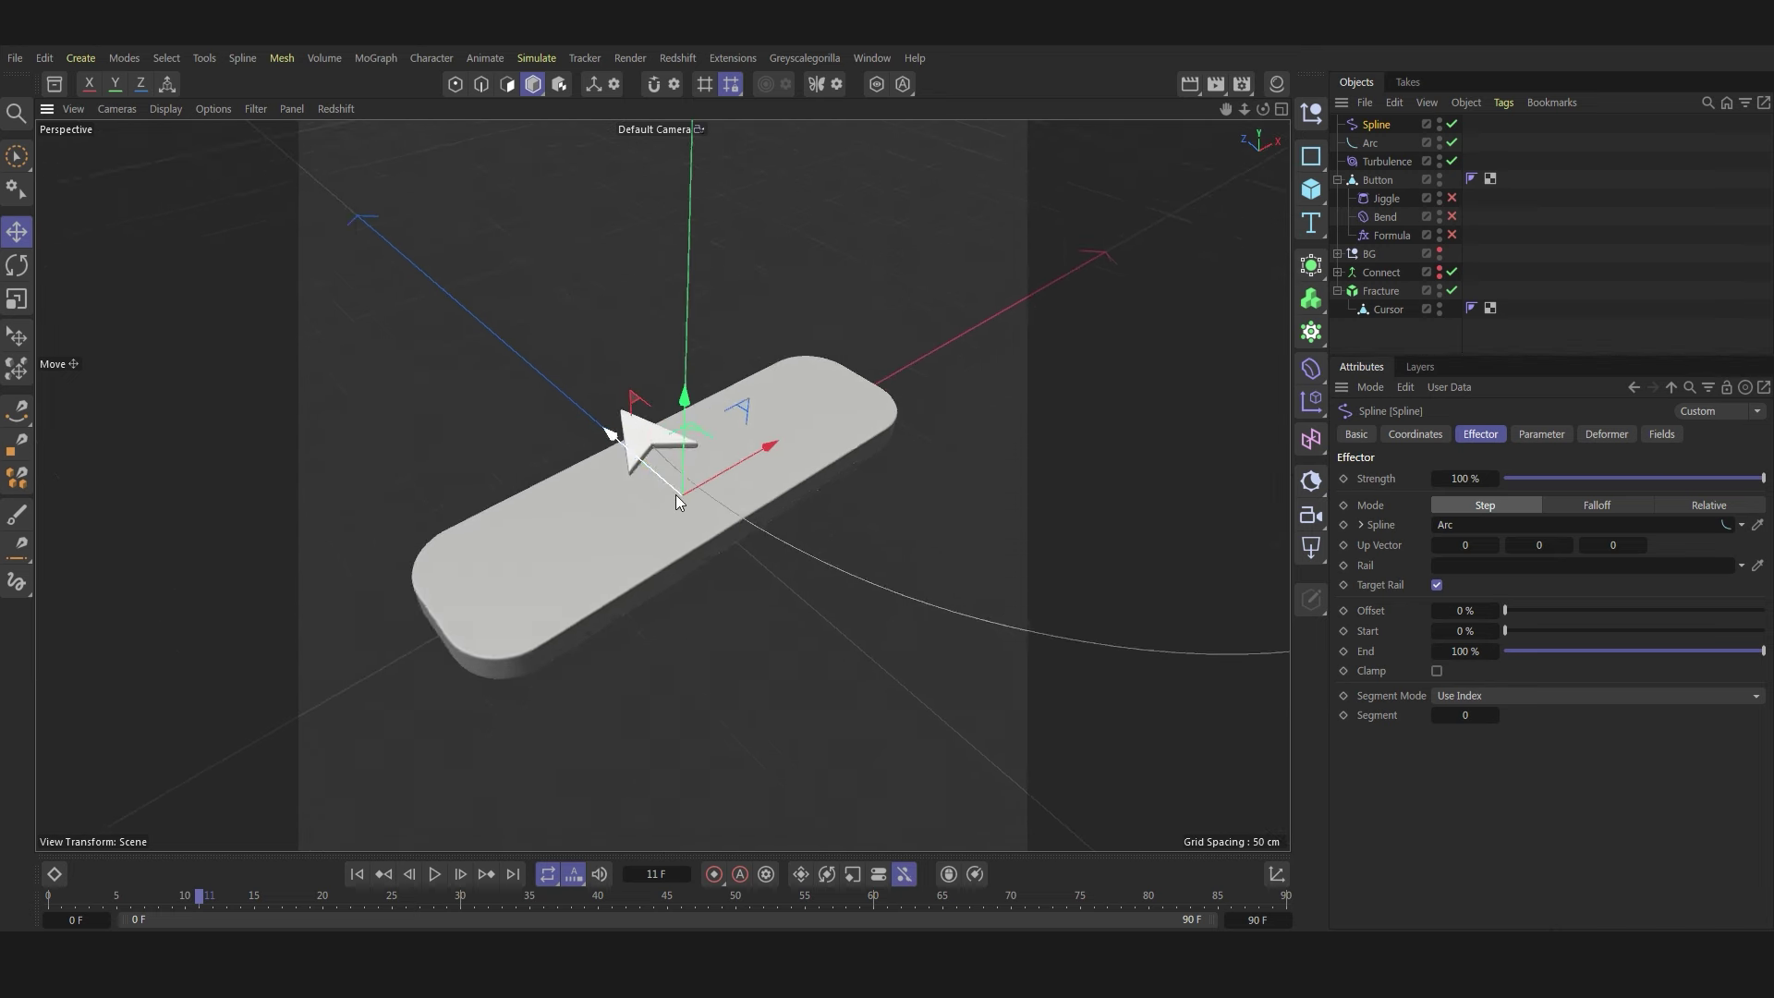
pyautogui.scroll(2, 662, 484)
pyautogui.moveTo(1506, 610)
pyautogui.mouseDown()
pyautogui.moveTo(1617, 622)
pyautogui.moveTo(1541, 628)
pyautogui.mouseUp()
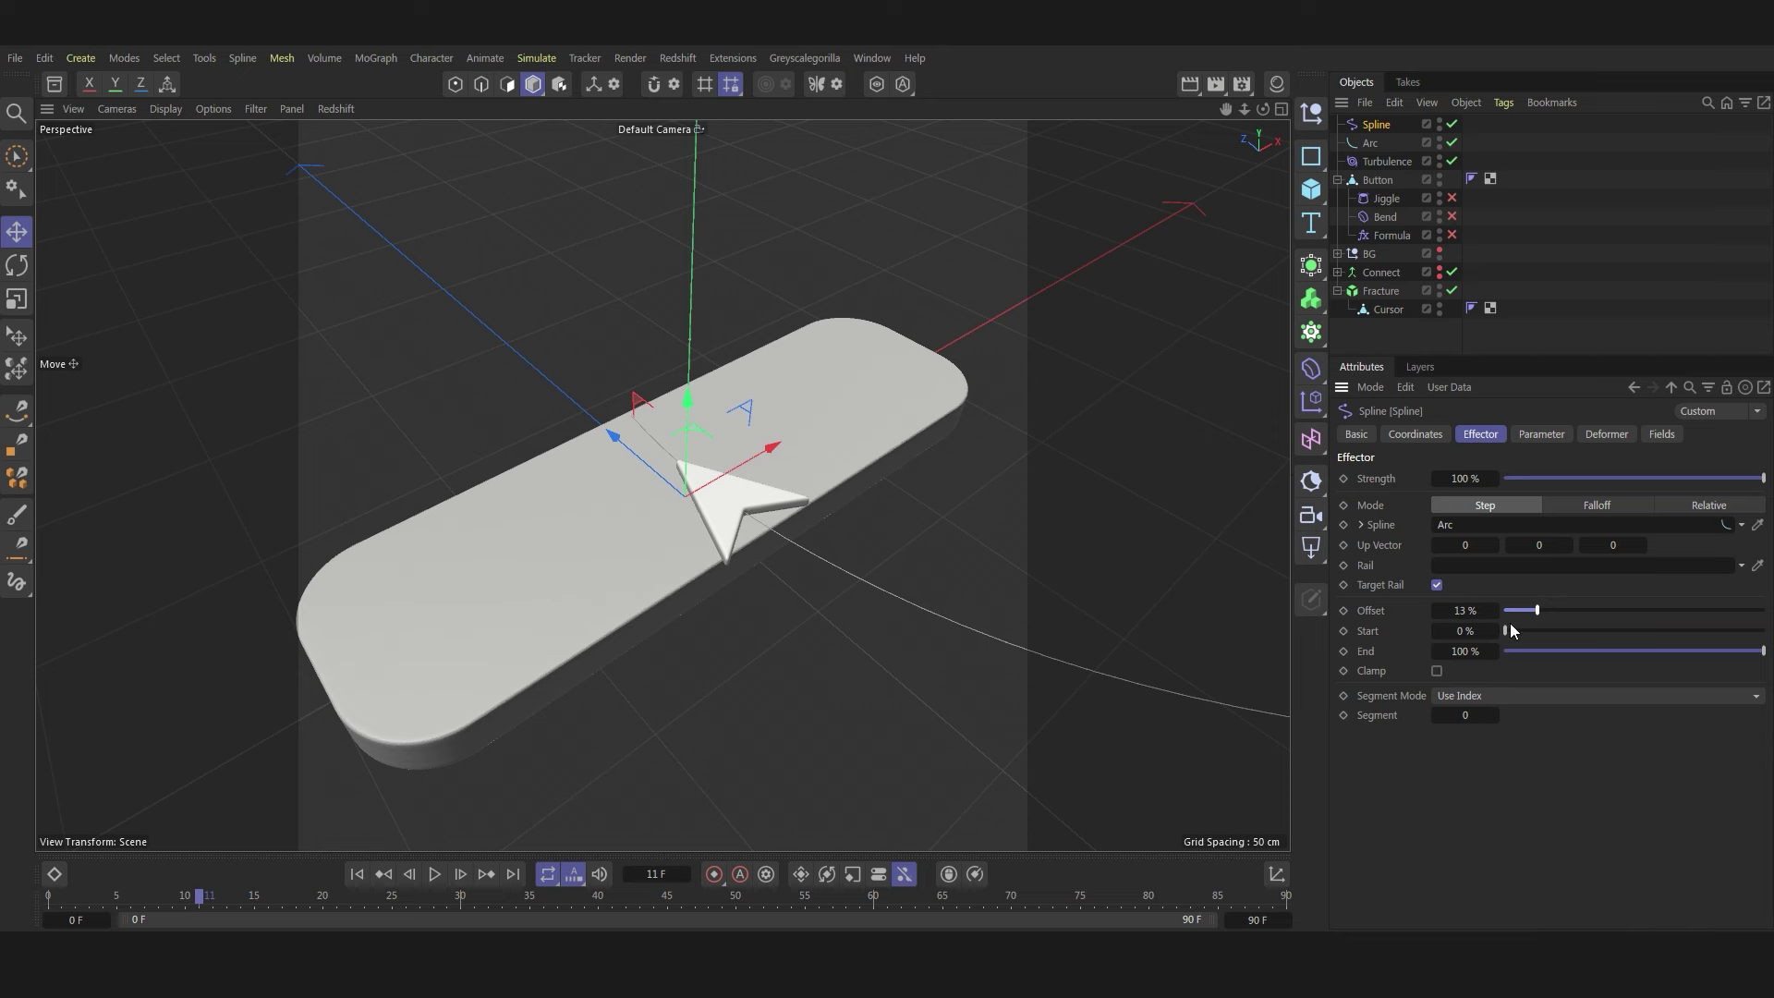
# - Set the project to 25 fps with a 100-frame timeline
pyautogui.hotkey('ctrl', 'd')
pyautogui.doubleClick(1458, 550)
pyautogui.write('25')
pyautogui.press('Return')
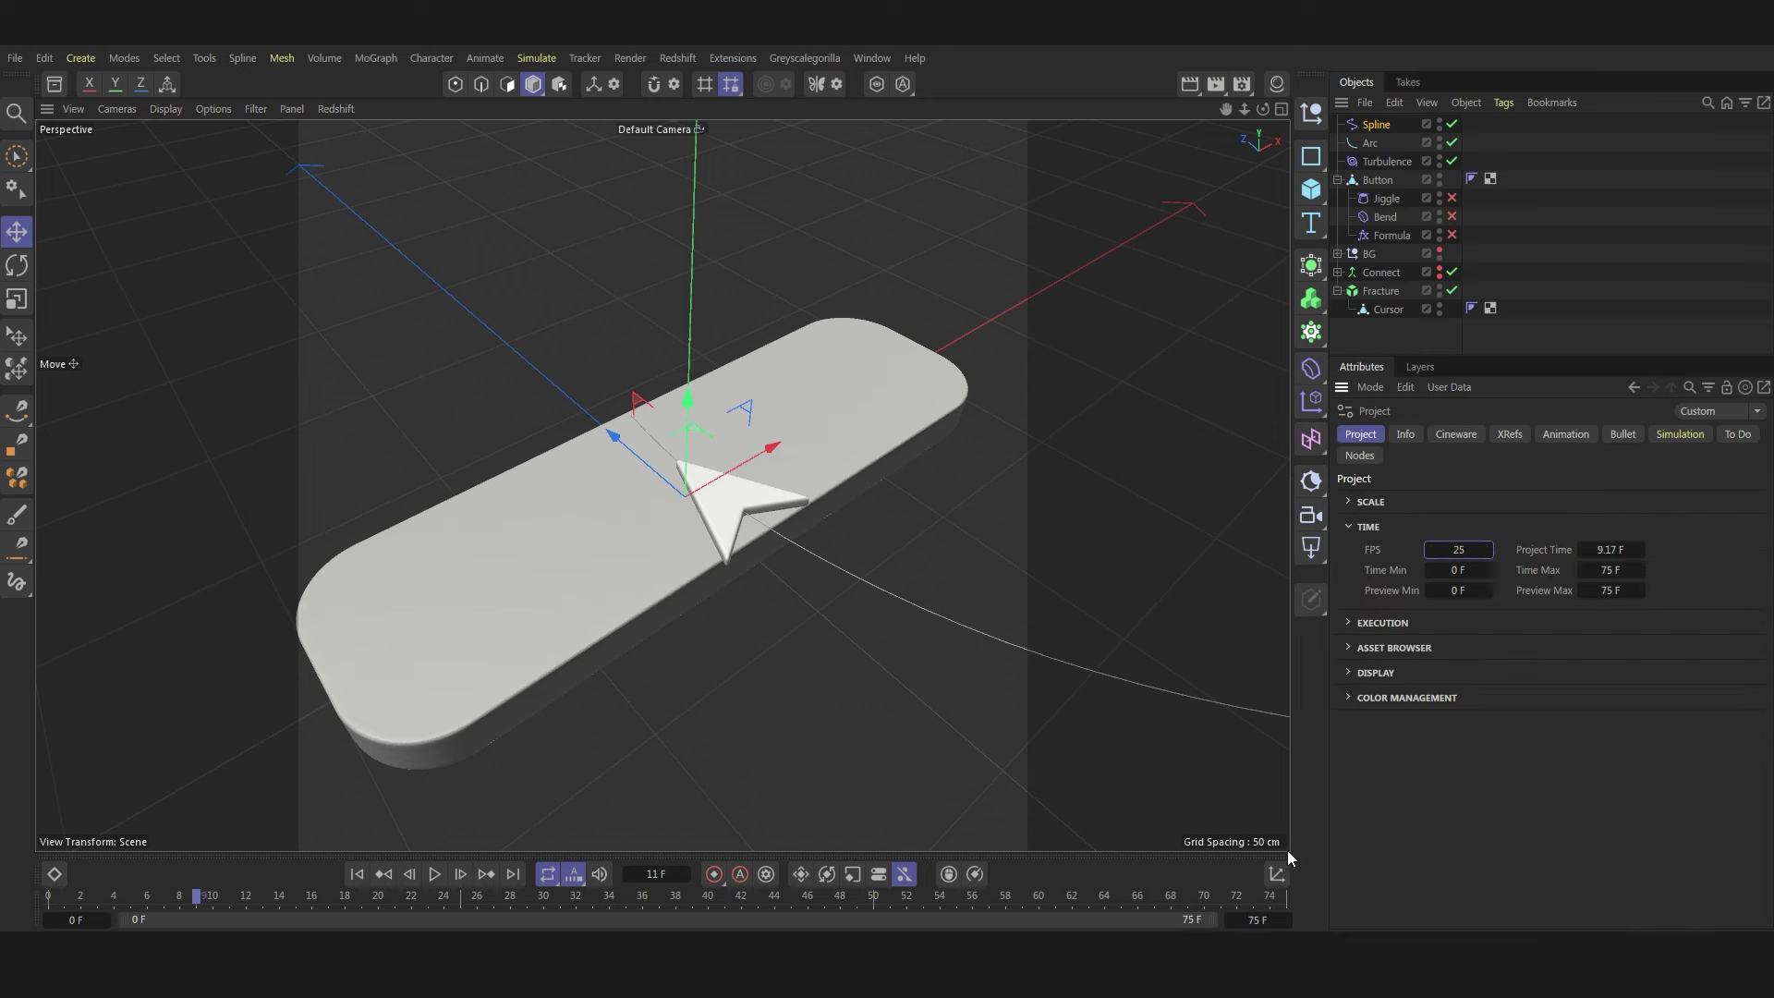
pyautogui.doubleClick(1258, 919)
pyautogui.write('100')
pyautogui.press('Return')
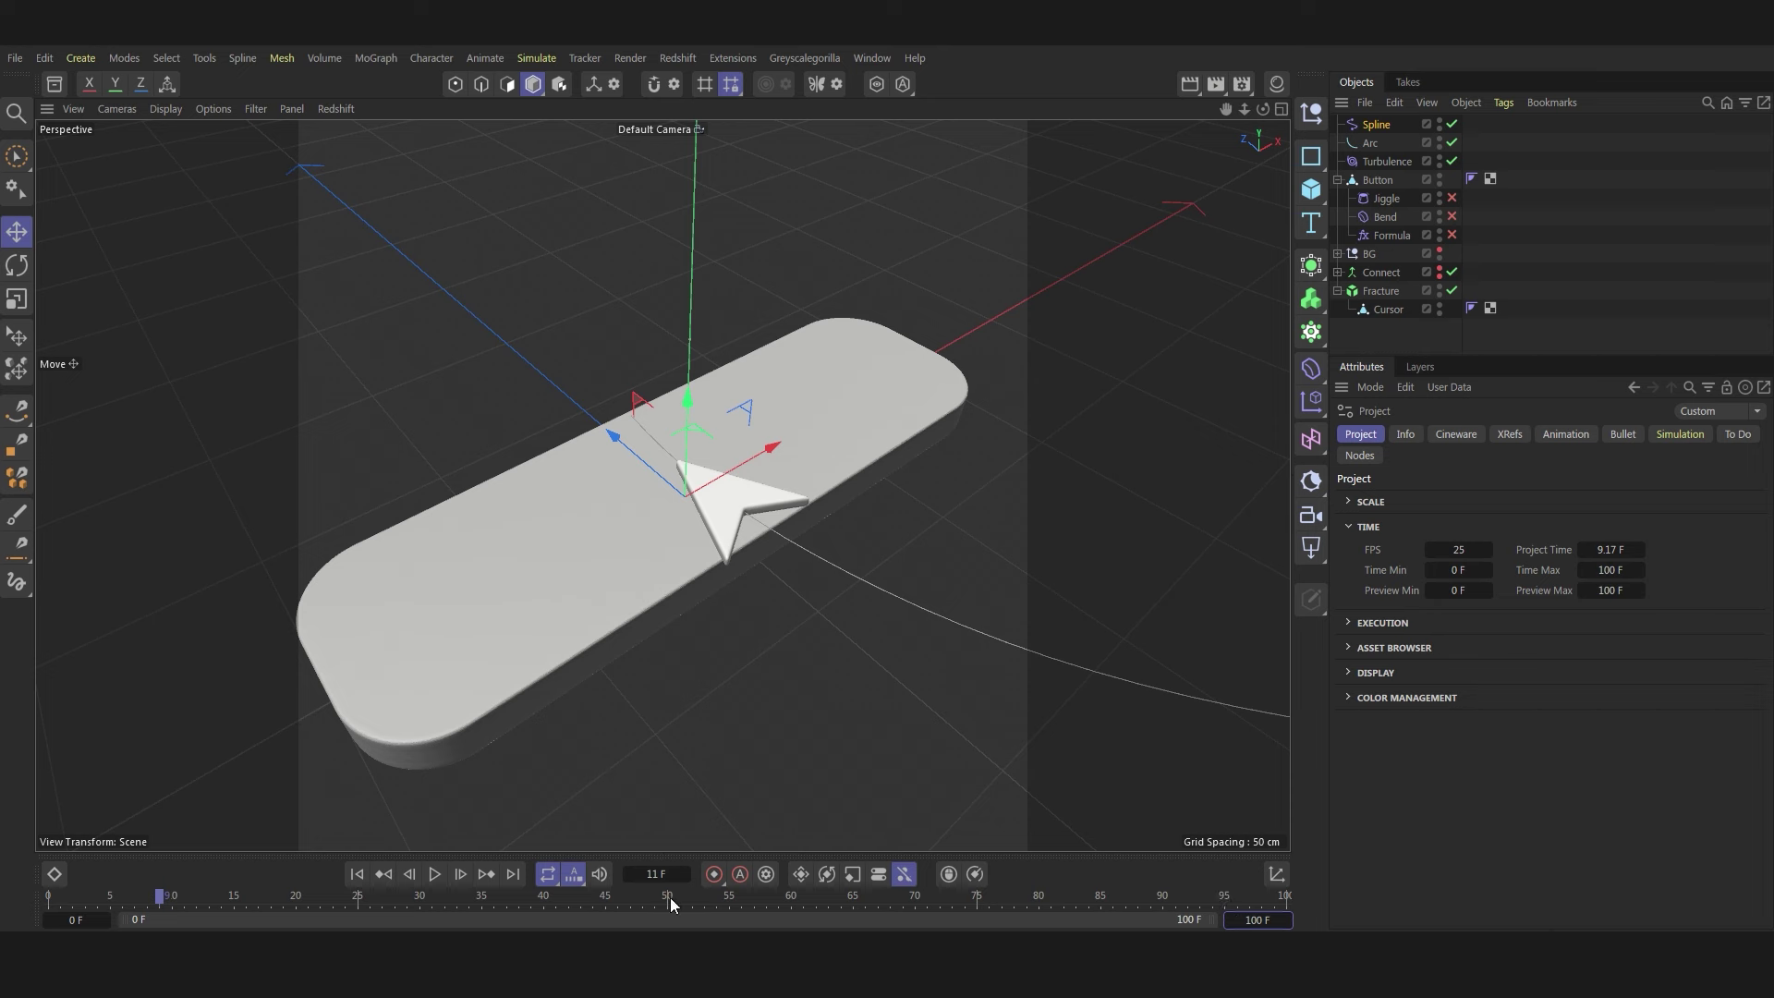
# - Keyframe the Spline effector Offset at 65%, moving the keyframe to frame 0
pyautogui.click(670, 898)
pyautogui.click(1382, 128)
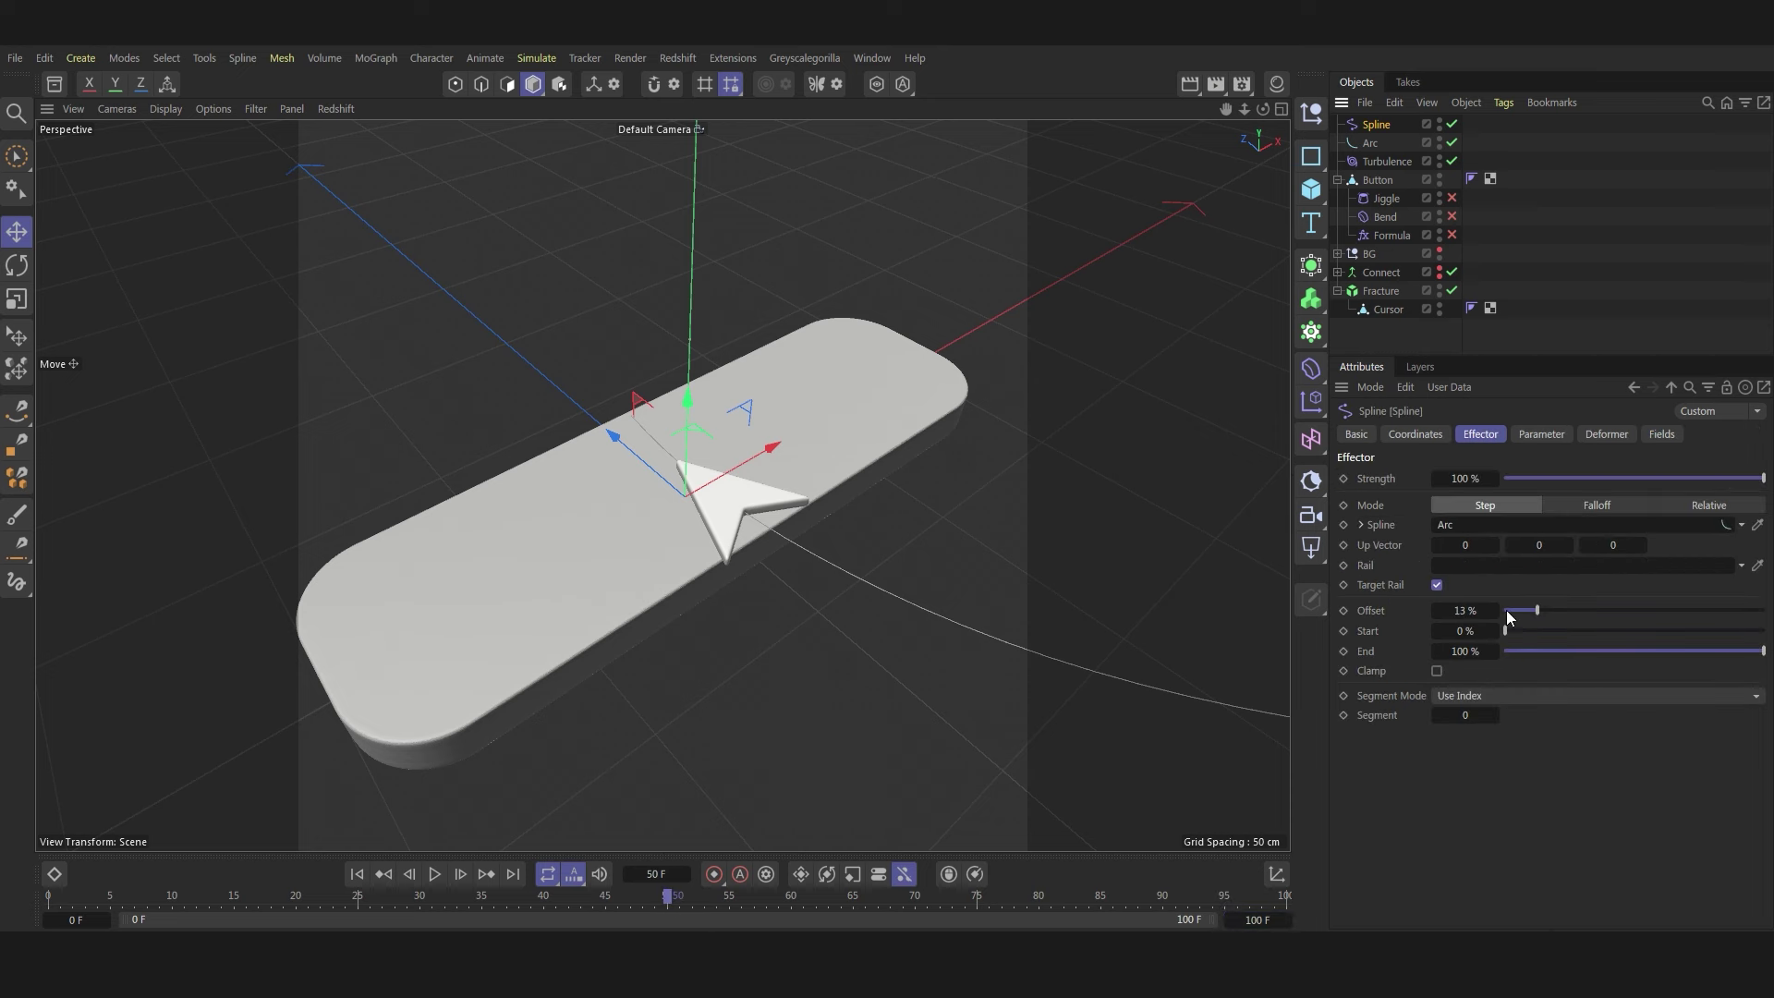
pyautogui.moveTo(1461, 611); pyautogui.dragTo(1465, 611)
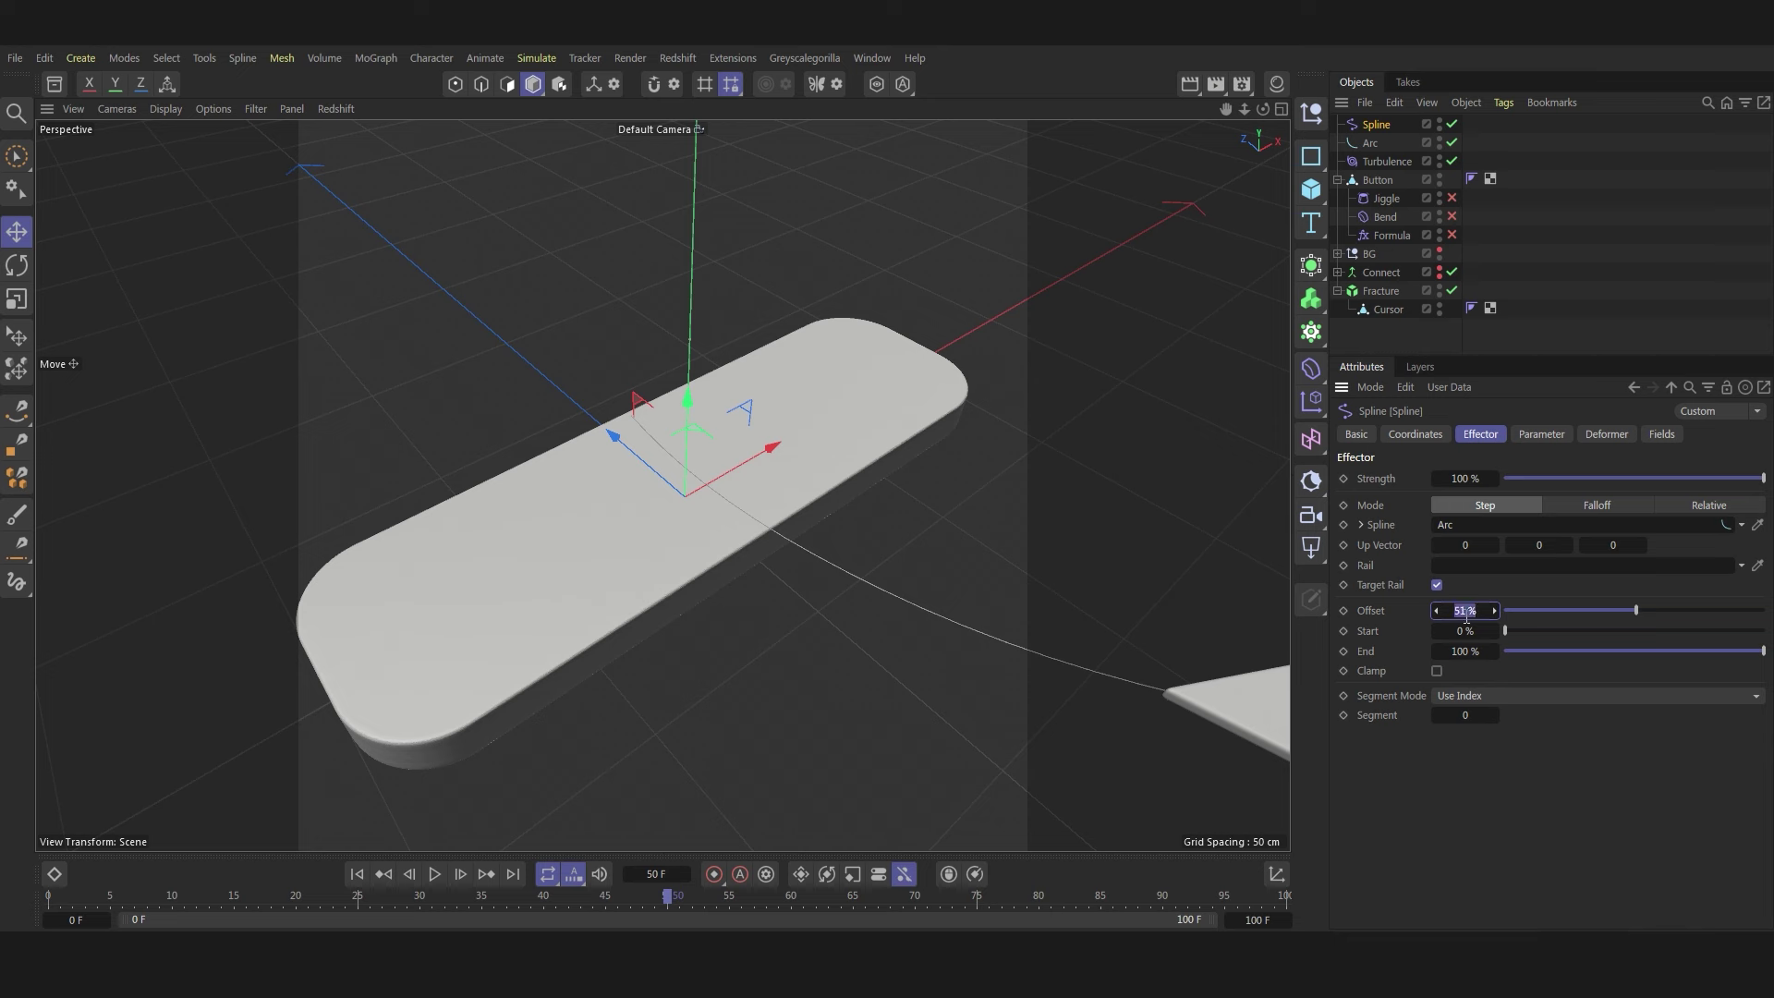
pyautogui.moveTo(1464, 611); pyautogui.dragTo(1479, 610)
pyautogui.click(1344, 610)
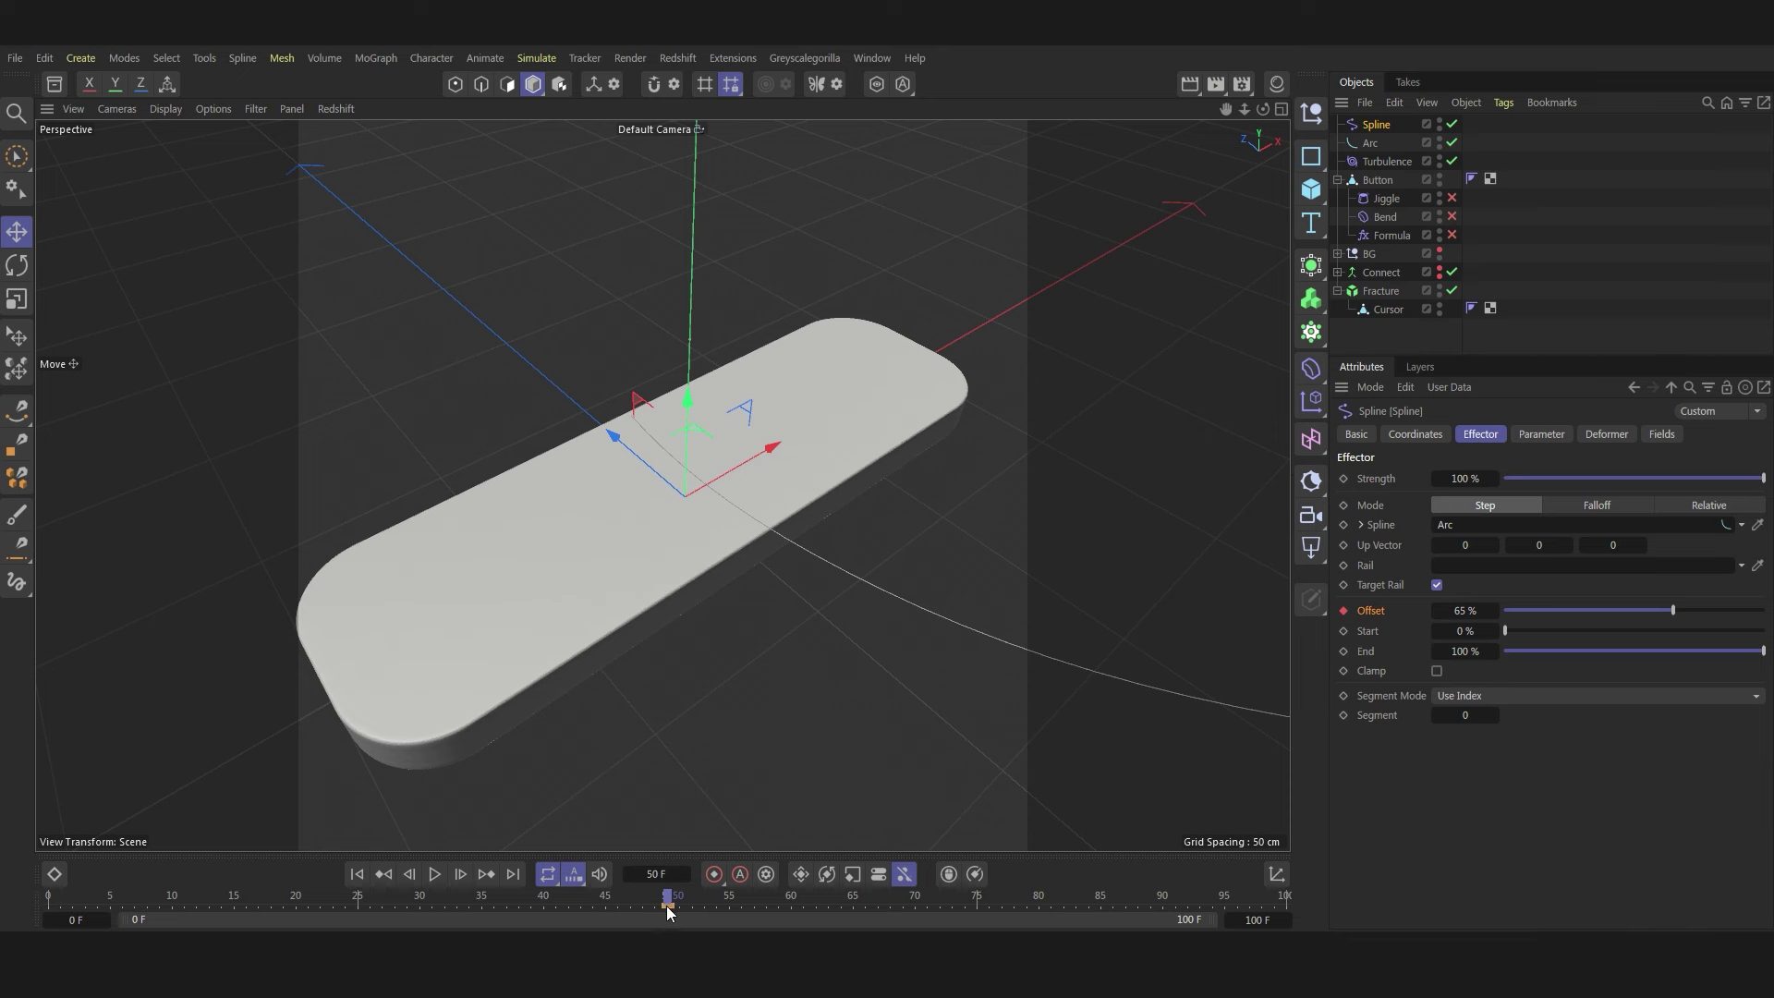
pyautogui.moveTo(667, 906); pyautogui.dragTo(48, 905)
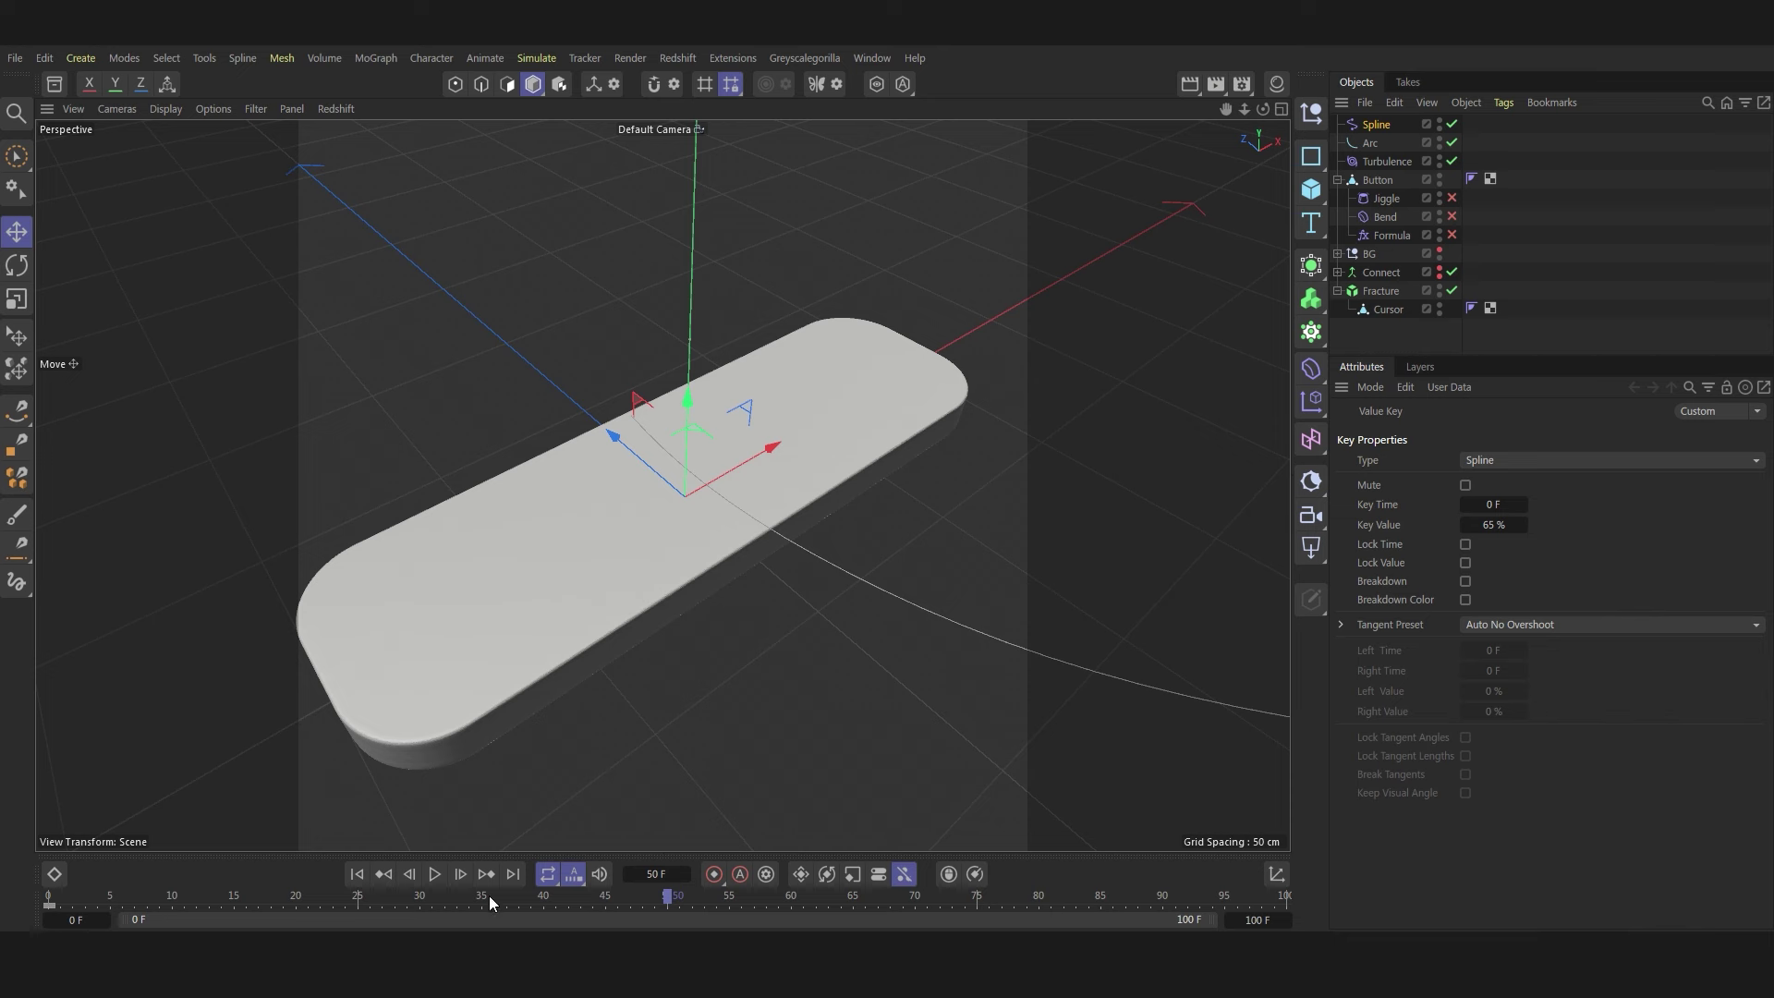
# - Keyframe the Offset at 13% at frame 50, placing the arrow on the button
pyautogui.click(1377, 125)
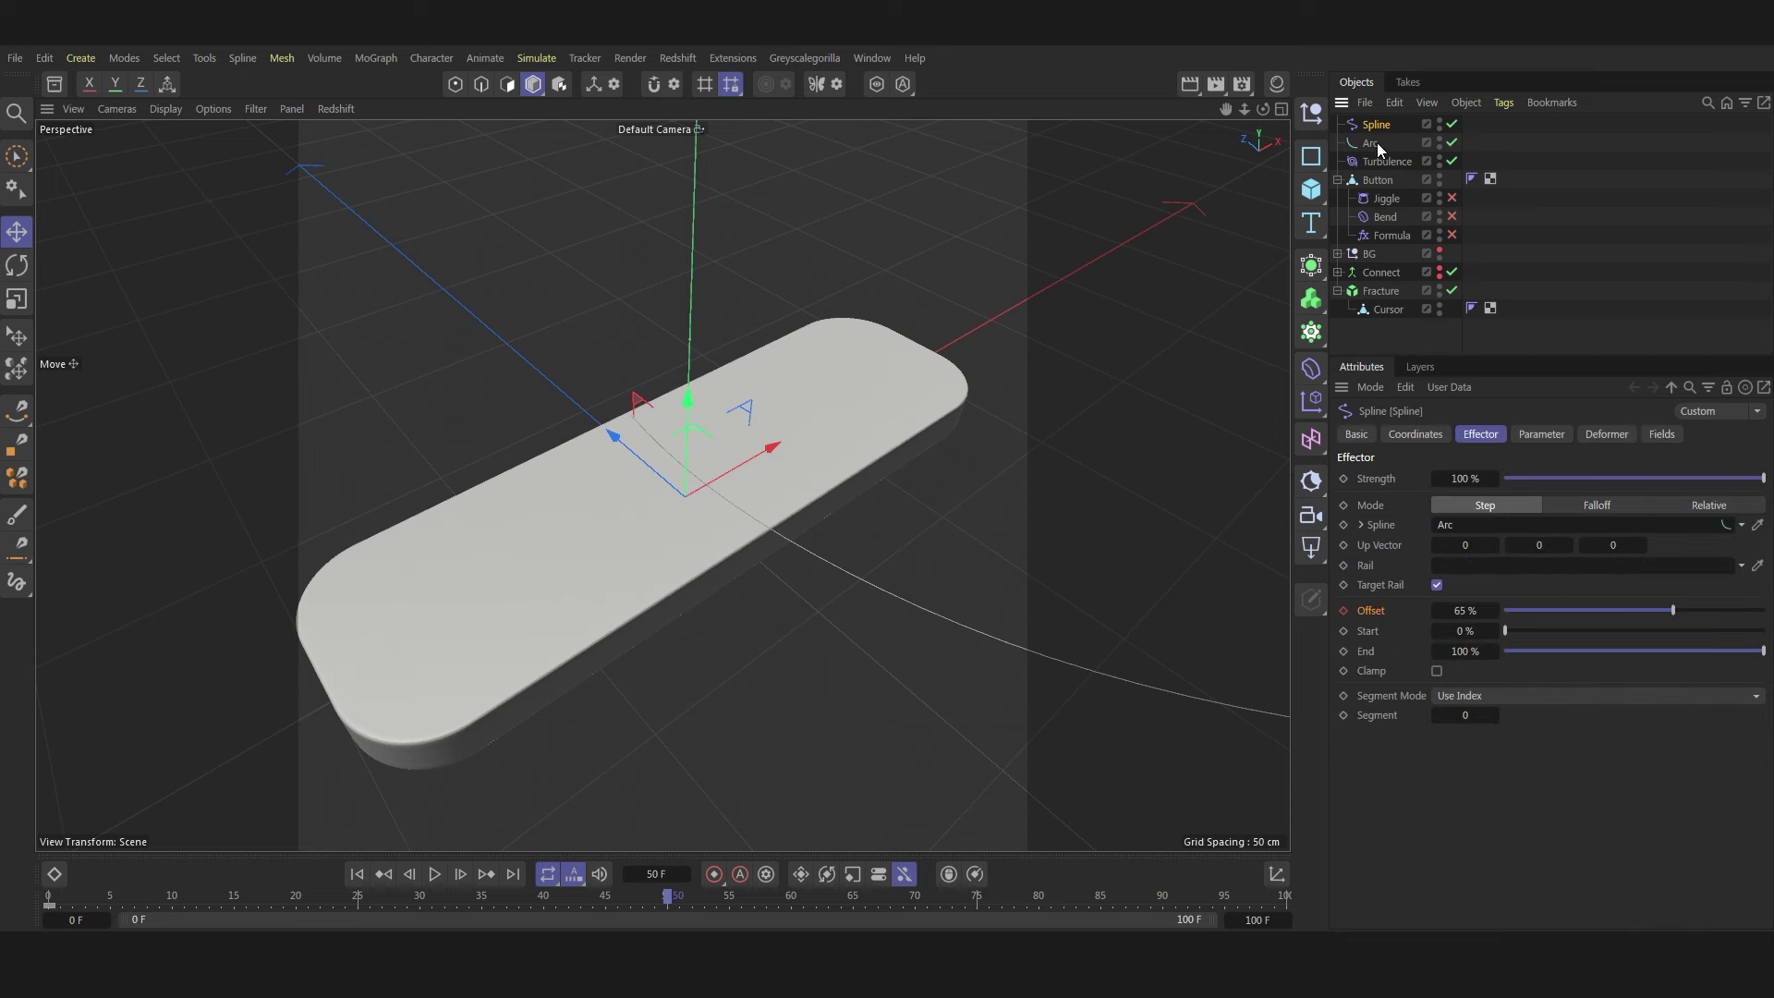
pyautogui.doubleClick(1464, 611)
pyautogui.write('12')
pyautogui.press('Return')
pyautogui.click(1361, 610)
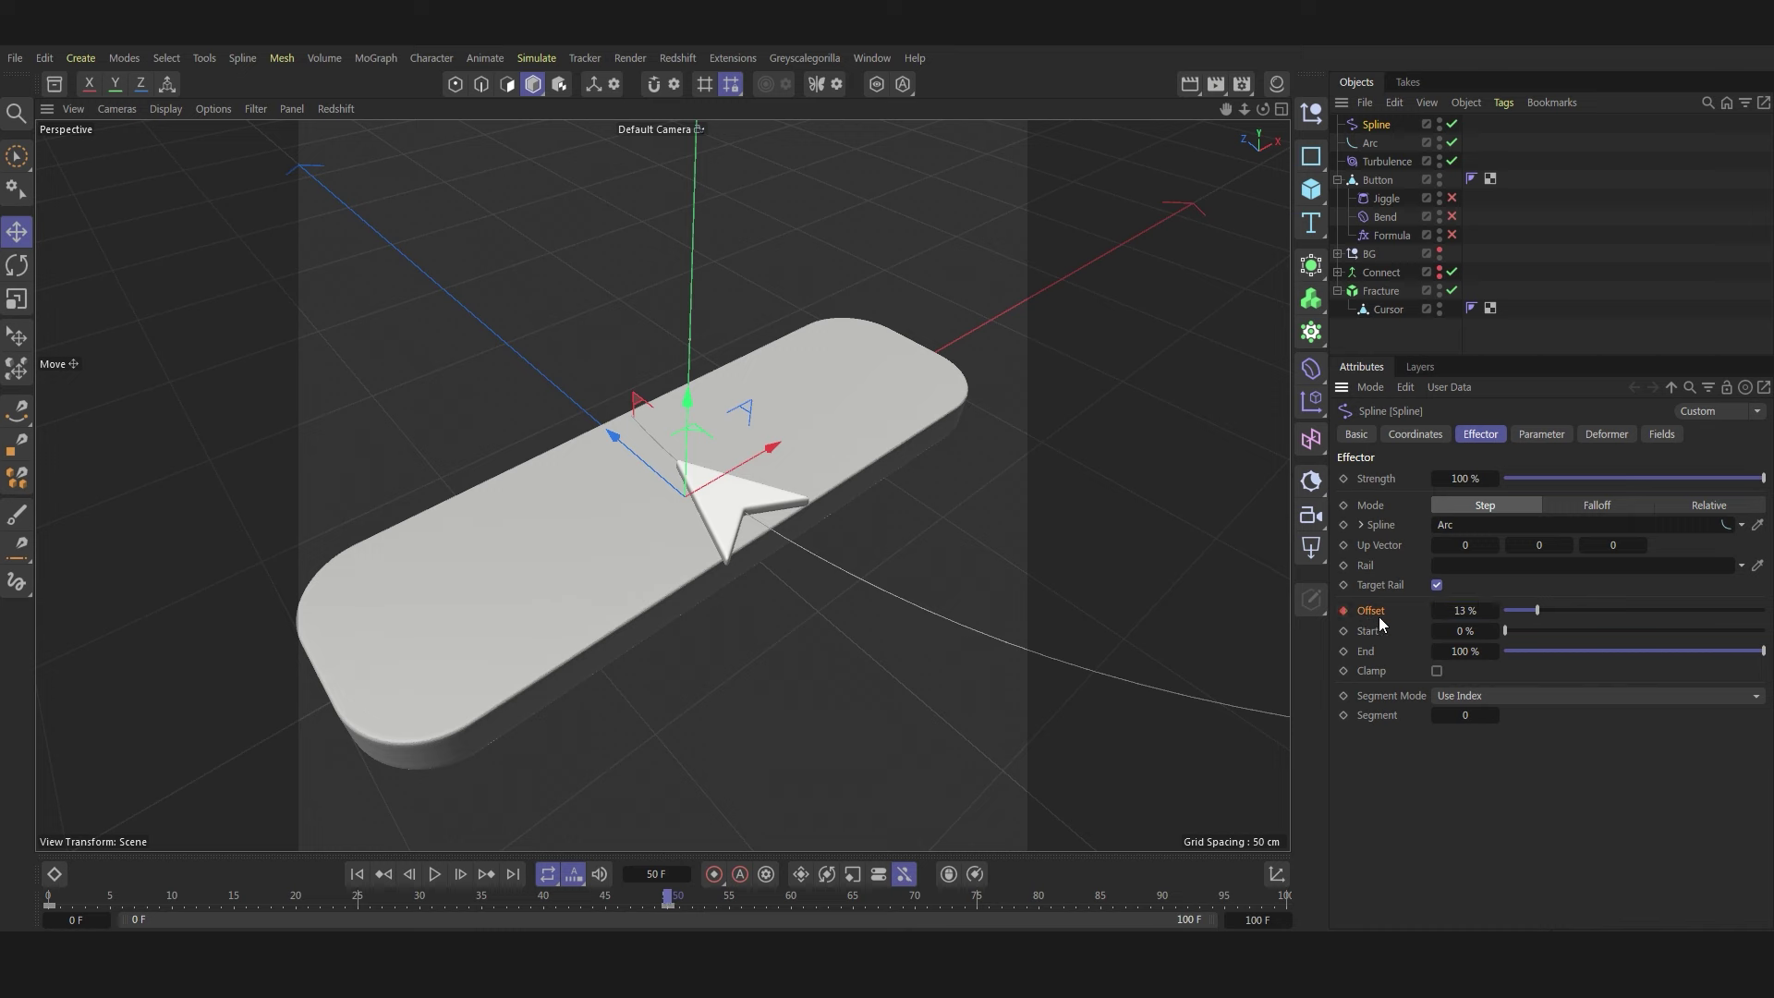
# - Preview the arrow animation, then select the Fracture object and browse simulation forces
pyautogui.click(357, 874)
pyautogui.click(435, 874)
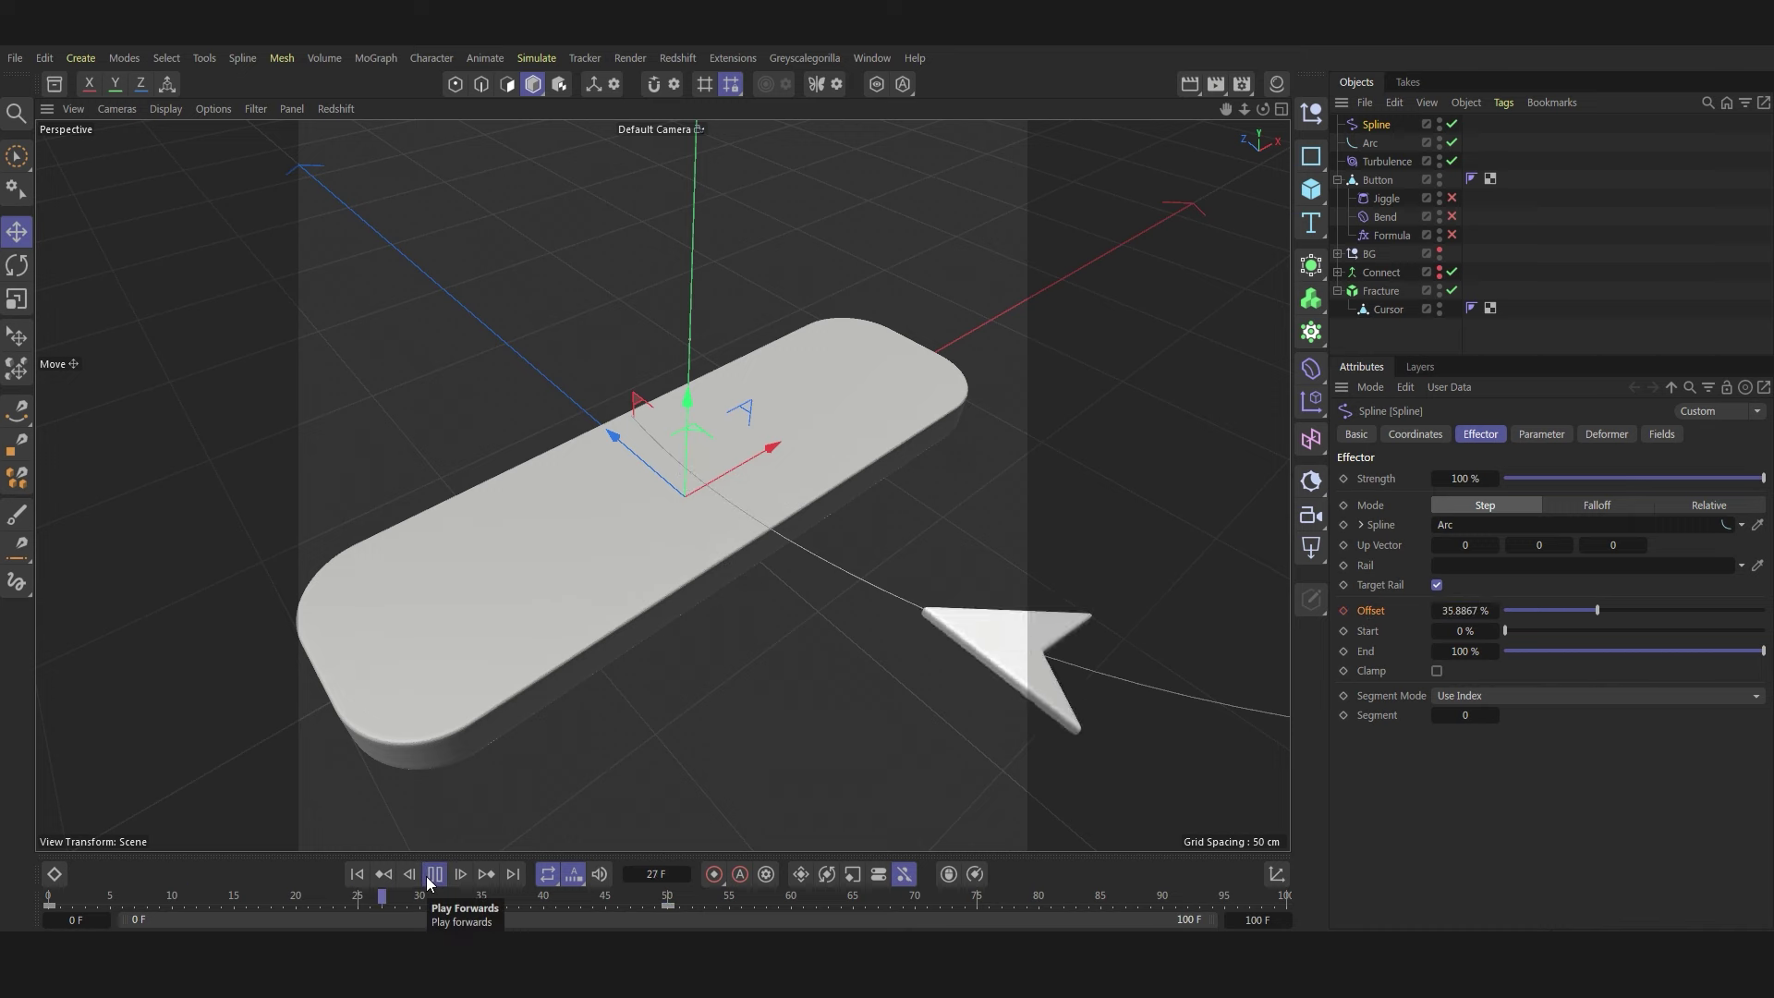
pyautogui.click(357, 874)
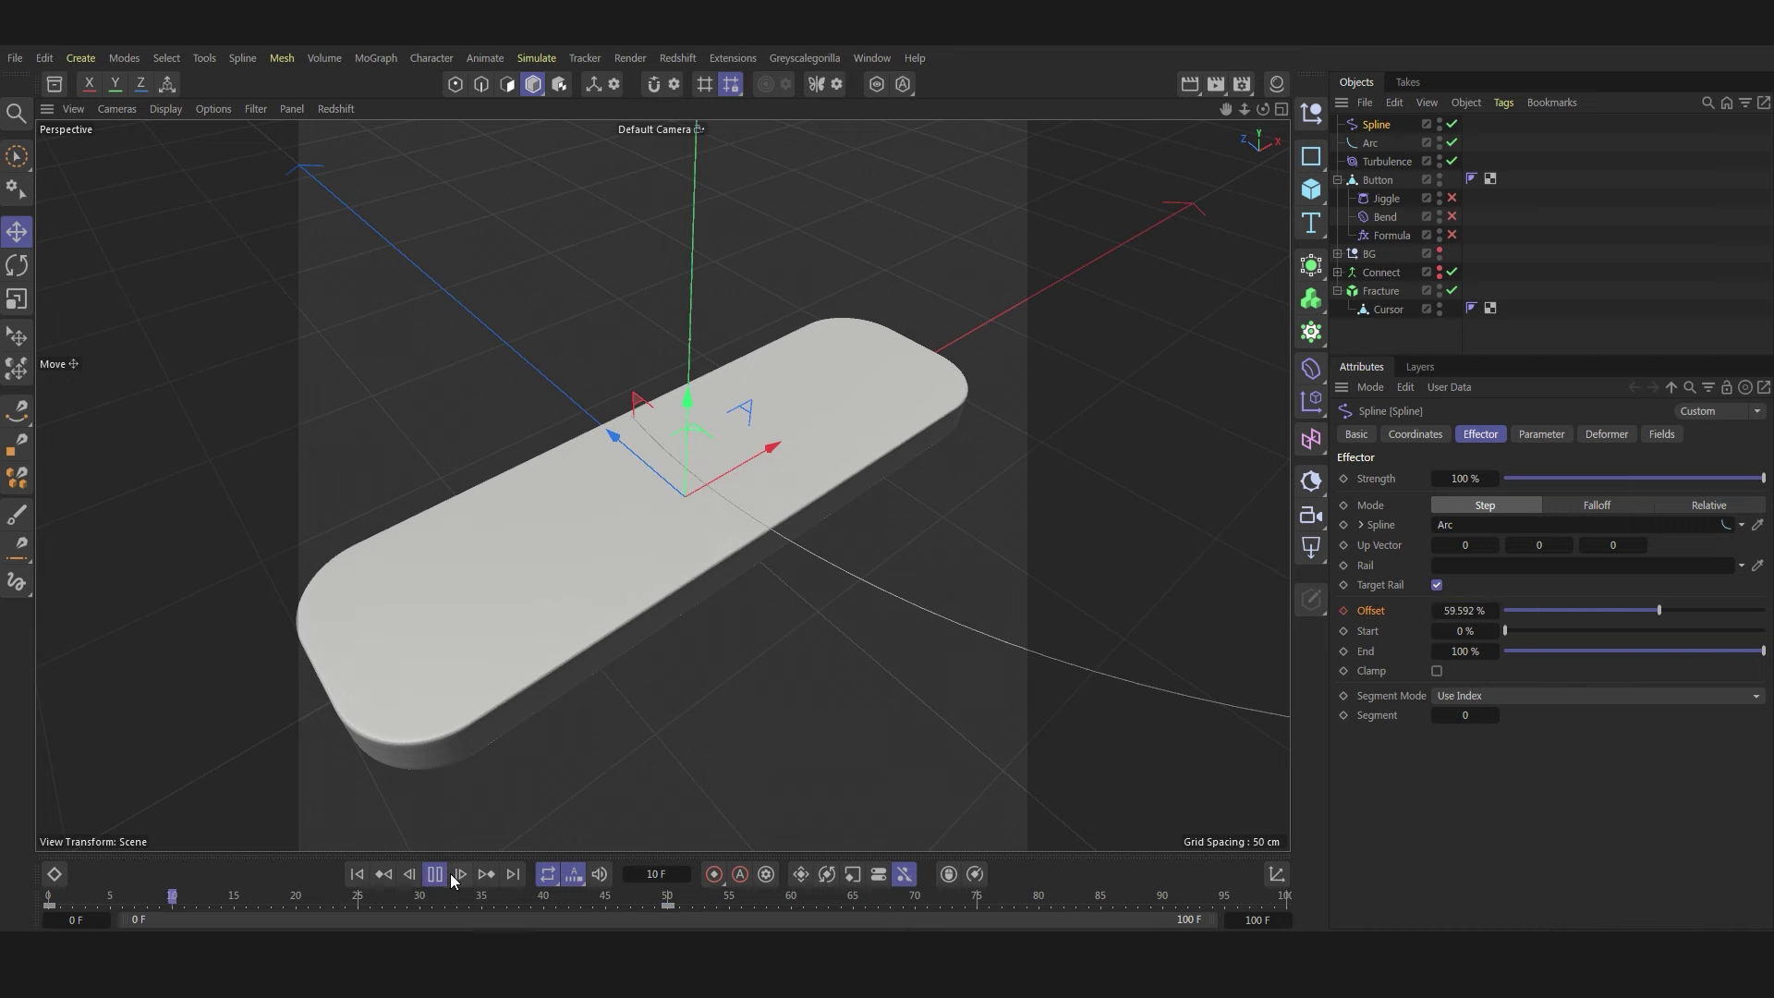
pyautogui.click(486, 874)
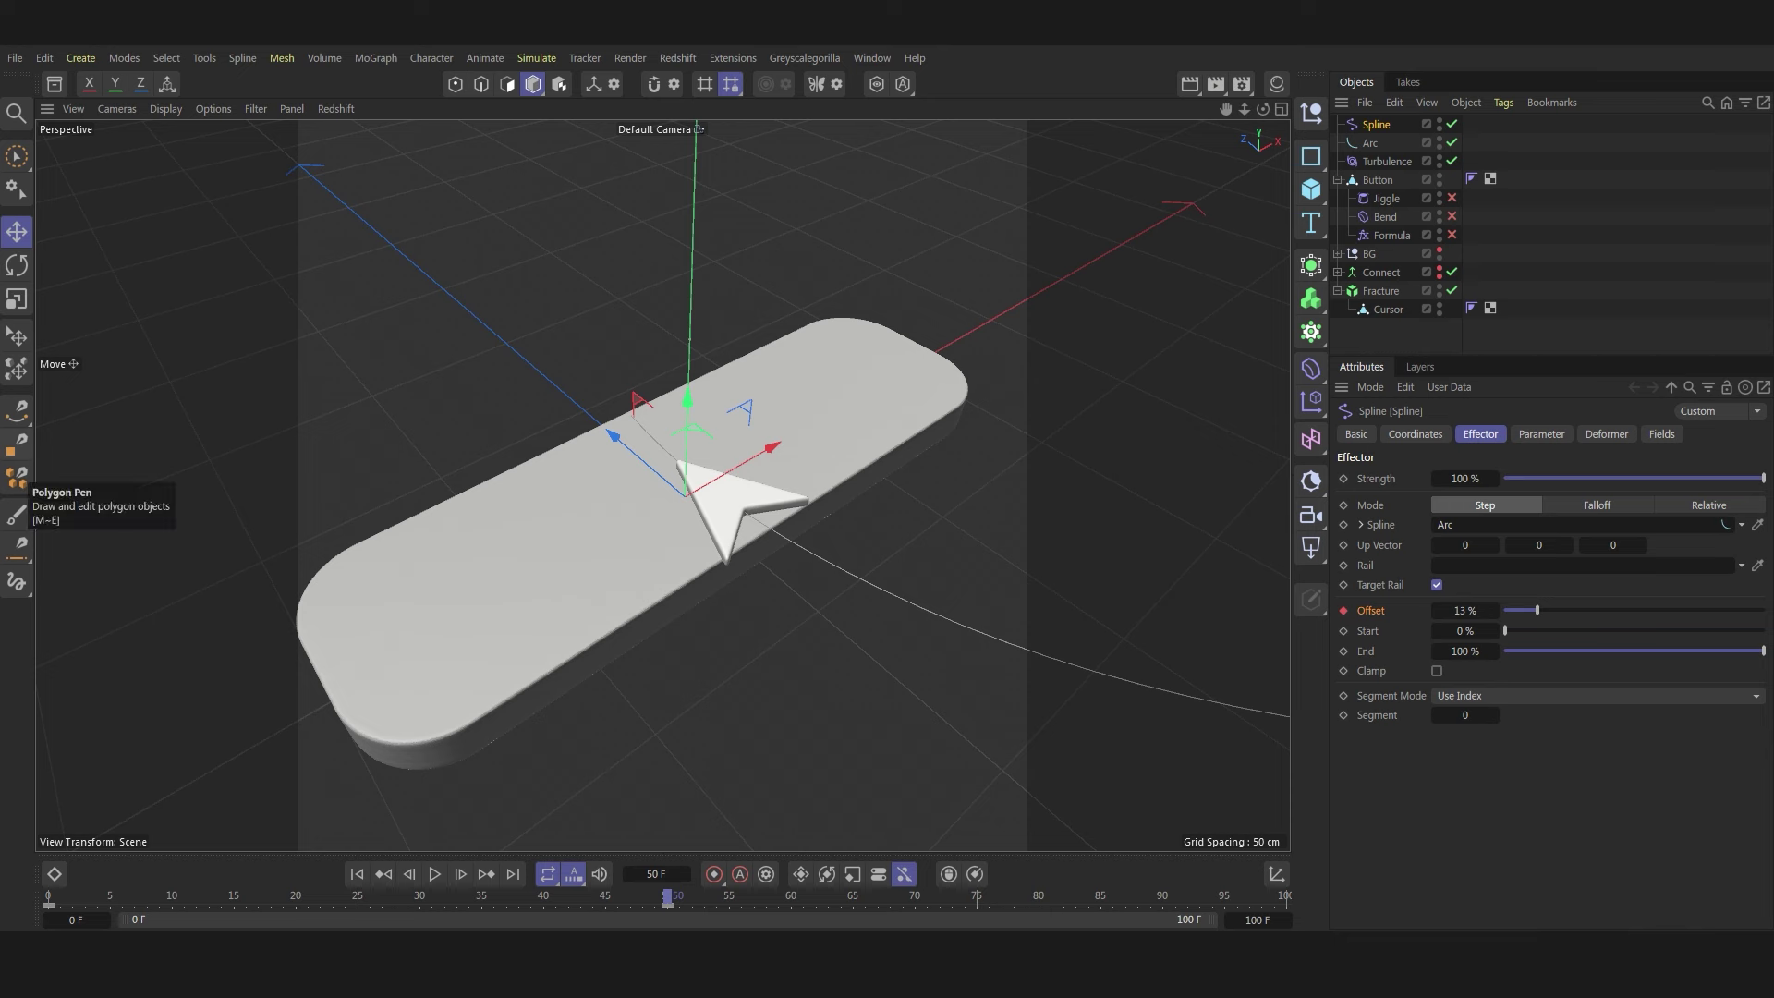
pyautogui.doubleClick(1381, 291)
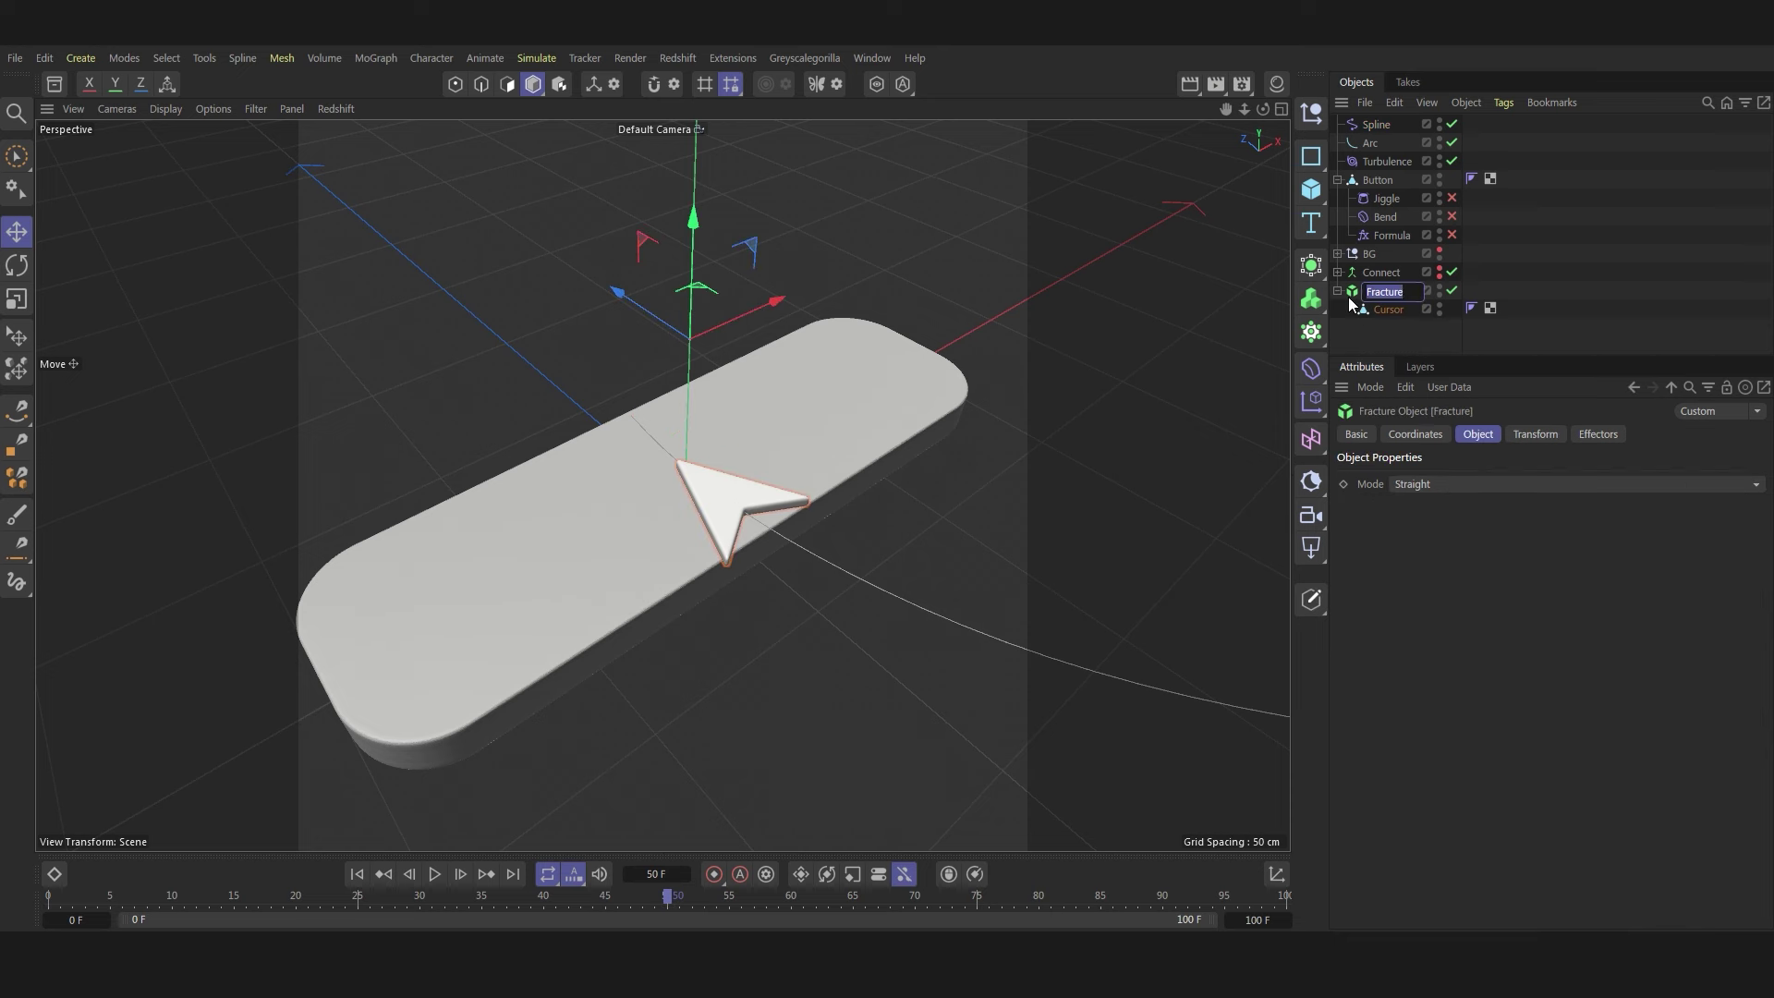
pyautogui.press('Return')
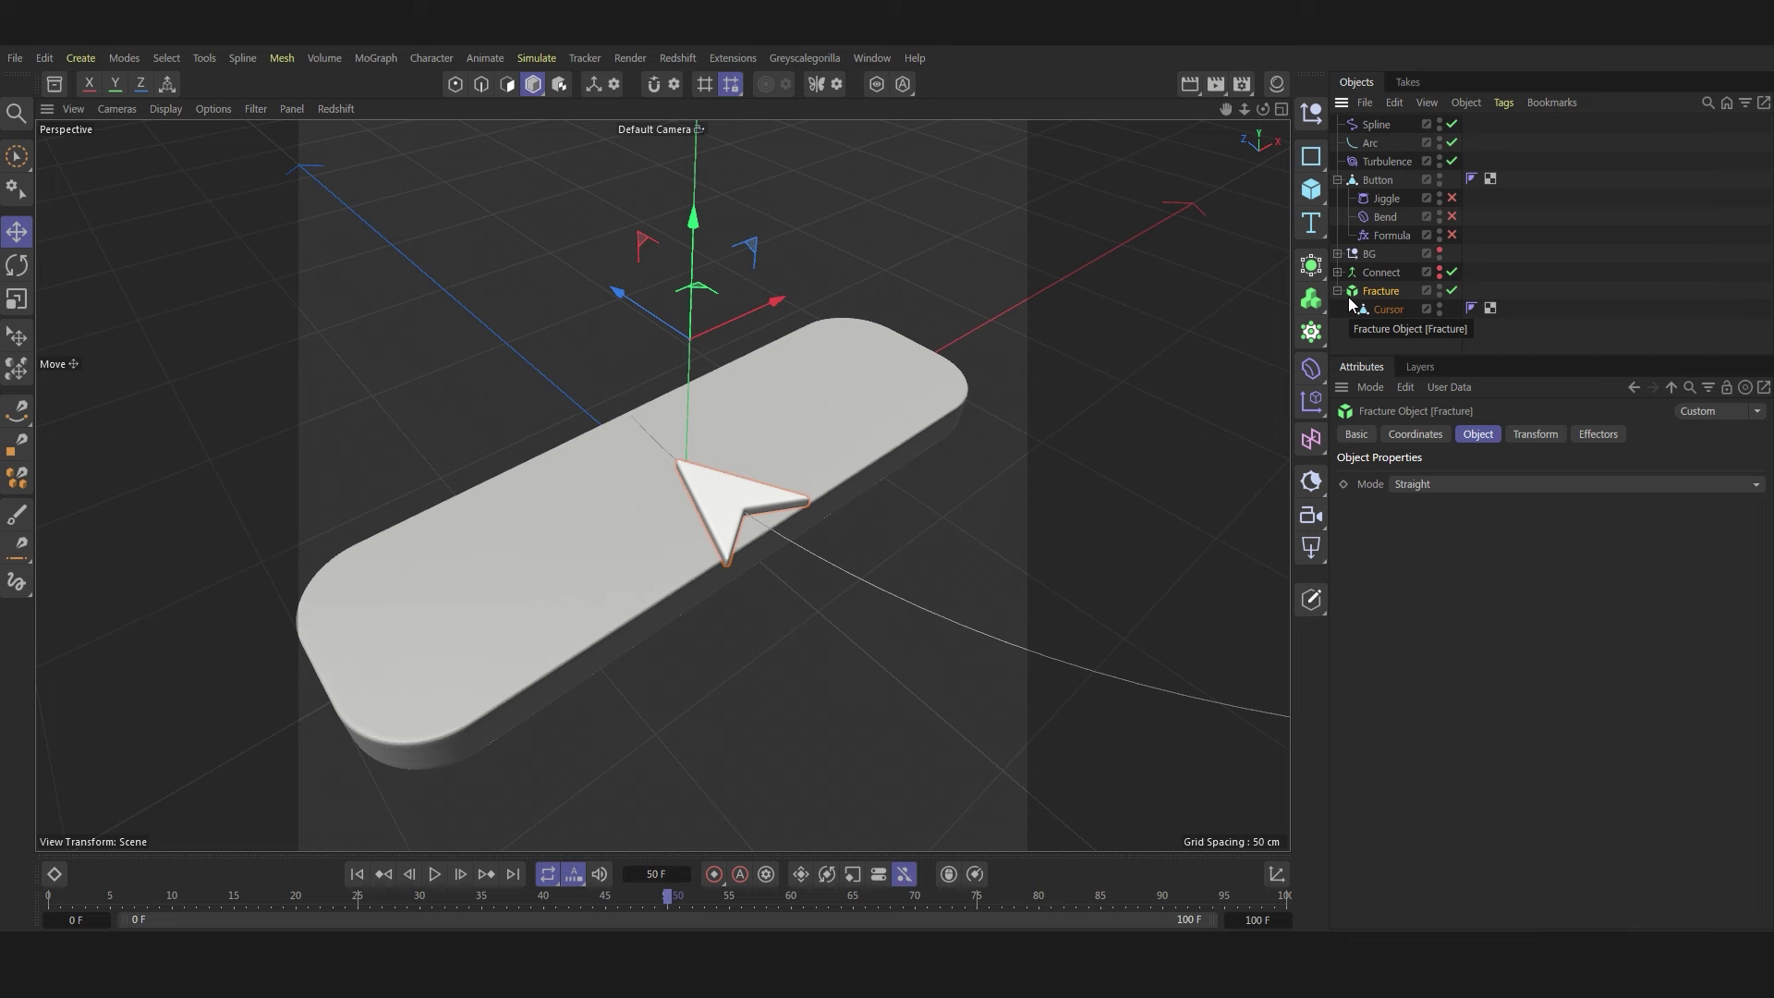
pyautogui.click(528, 58)
pyautogui.moveTo(568, 92)
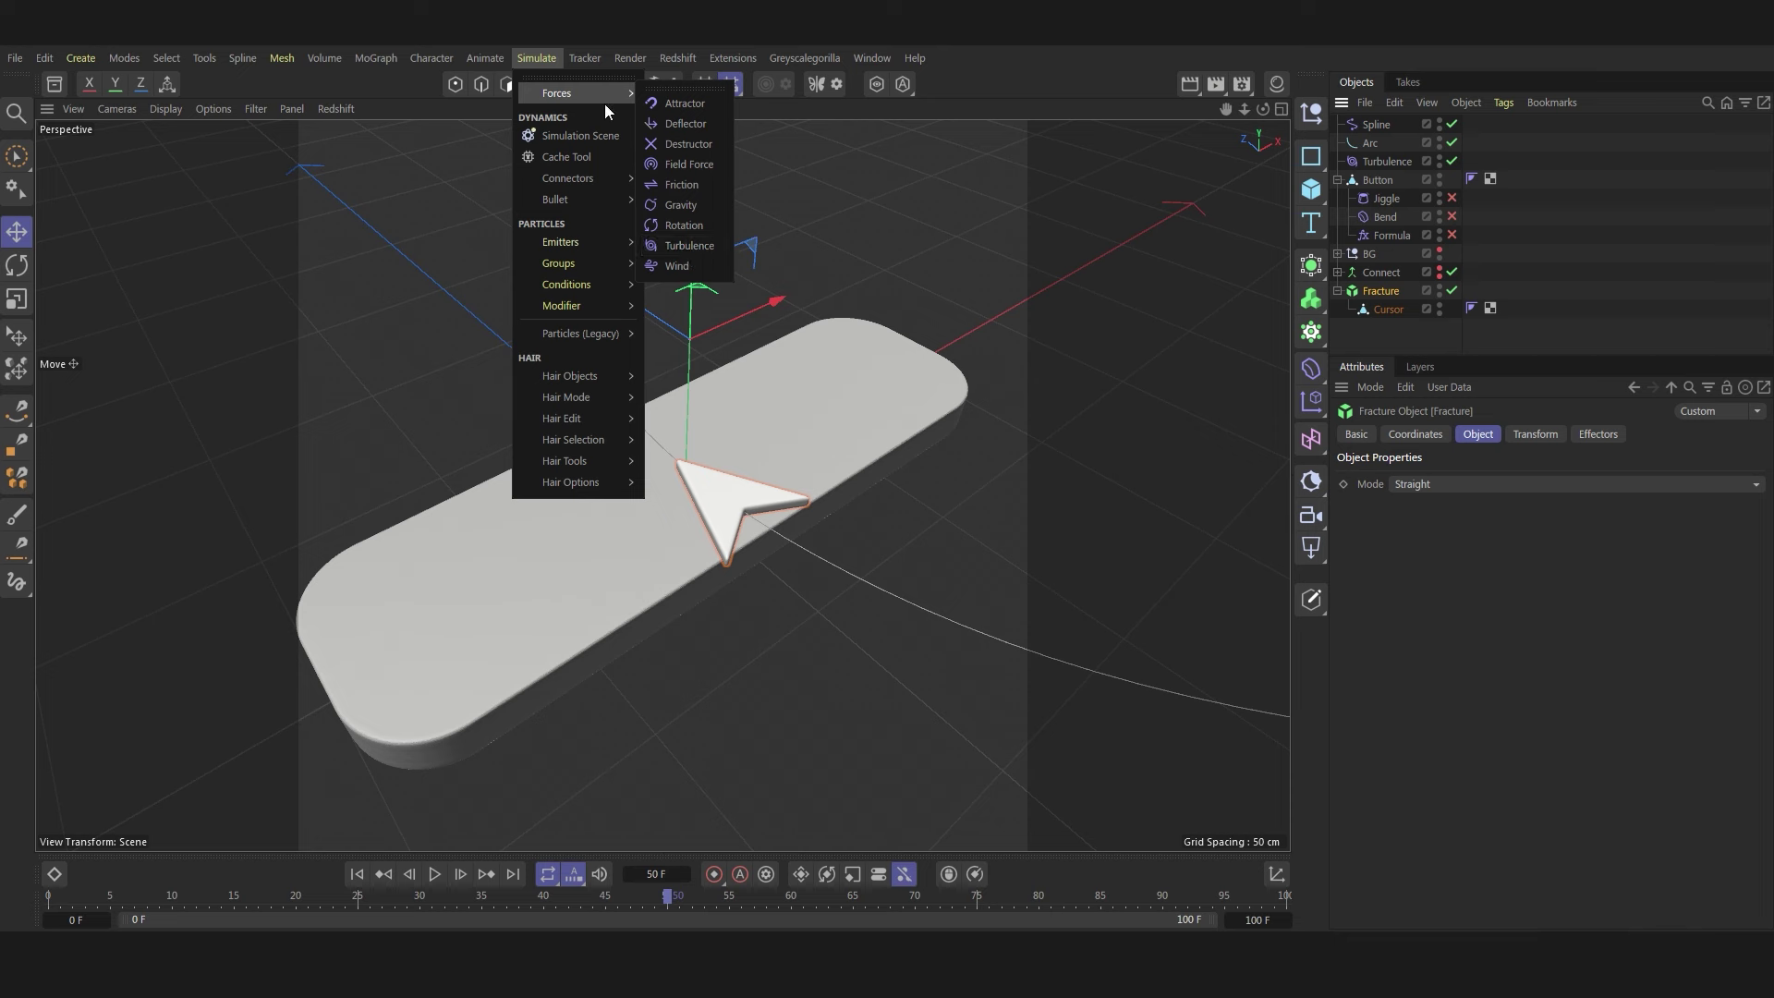
# - Add a Plain effector and set its Y position offset to 0
pyautogui.click(363, 57)
pyautogui.click(577, 95)
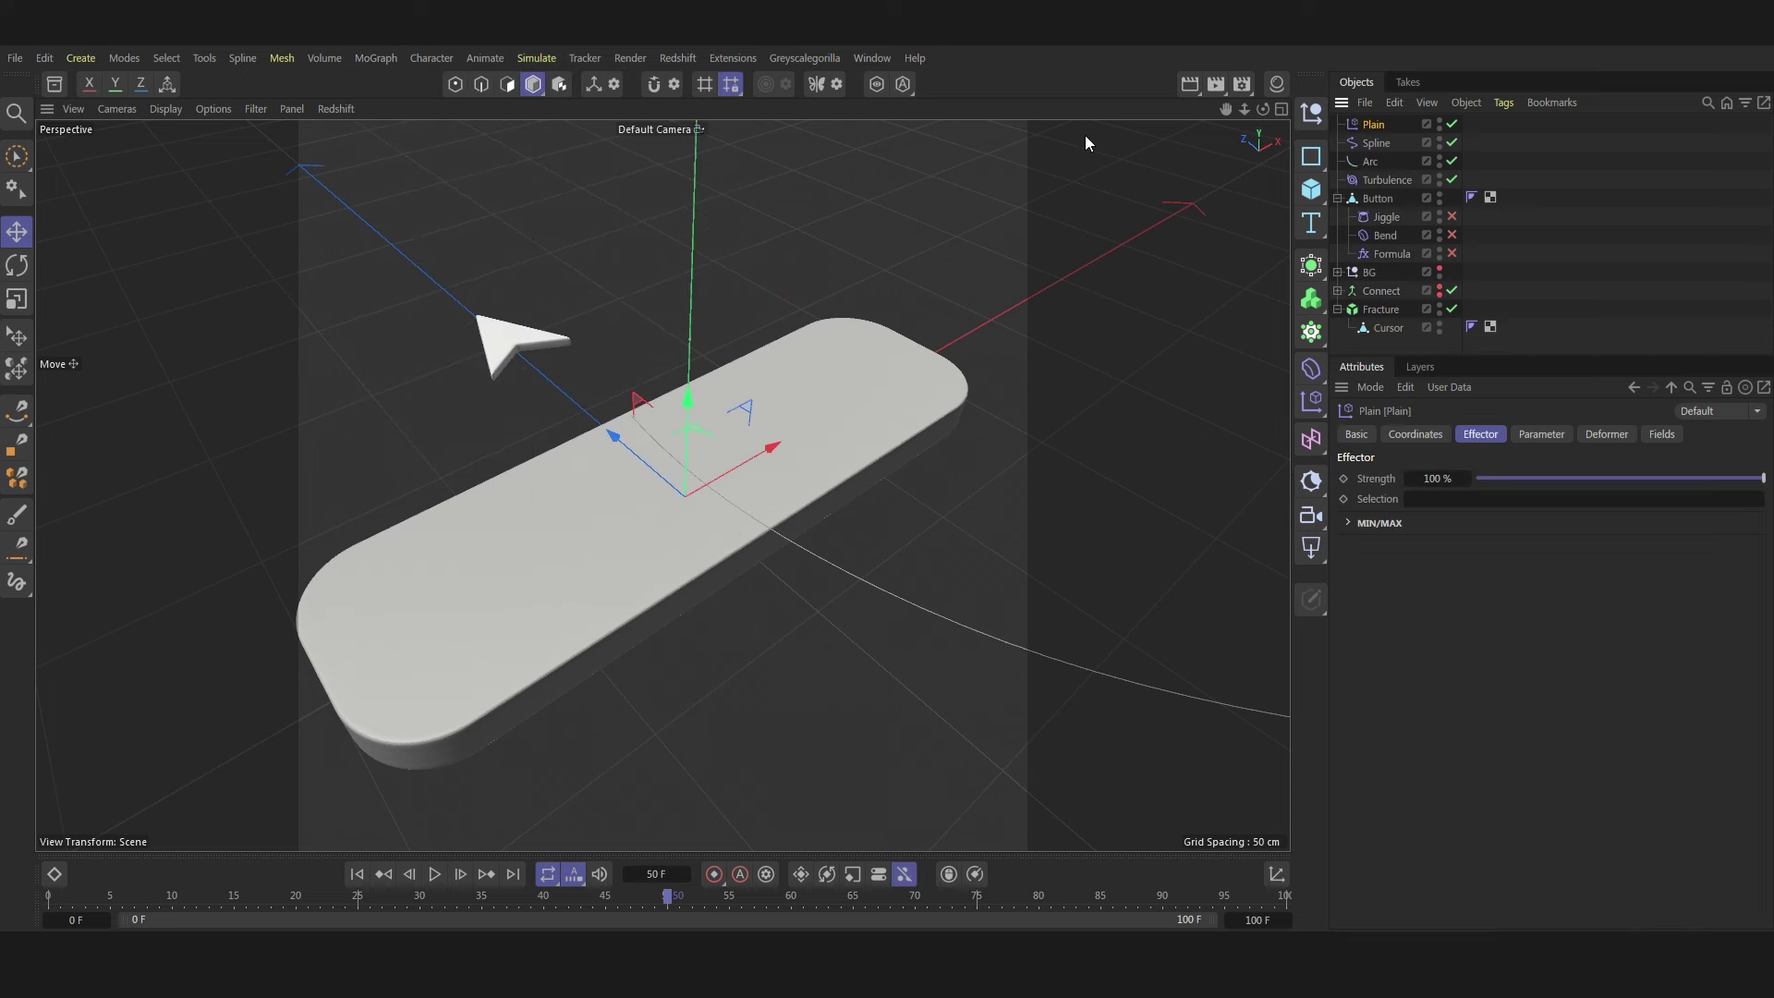
pyautogui.click(1530, 433)
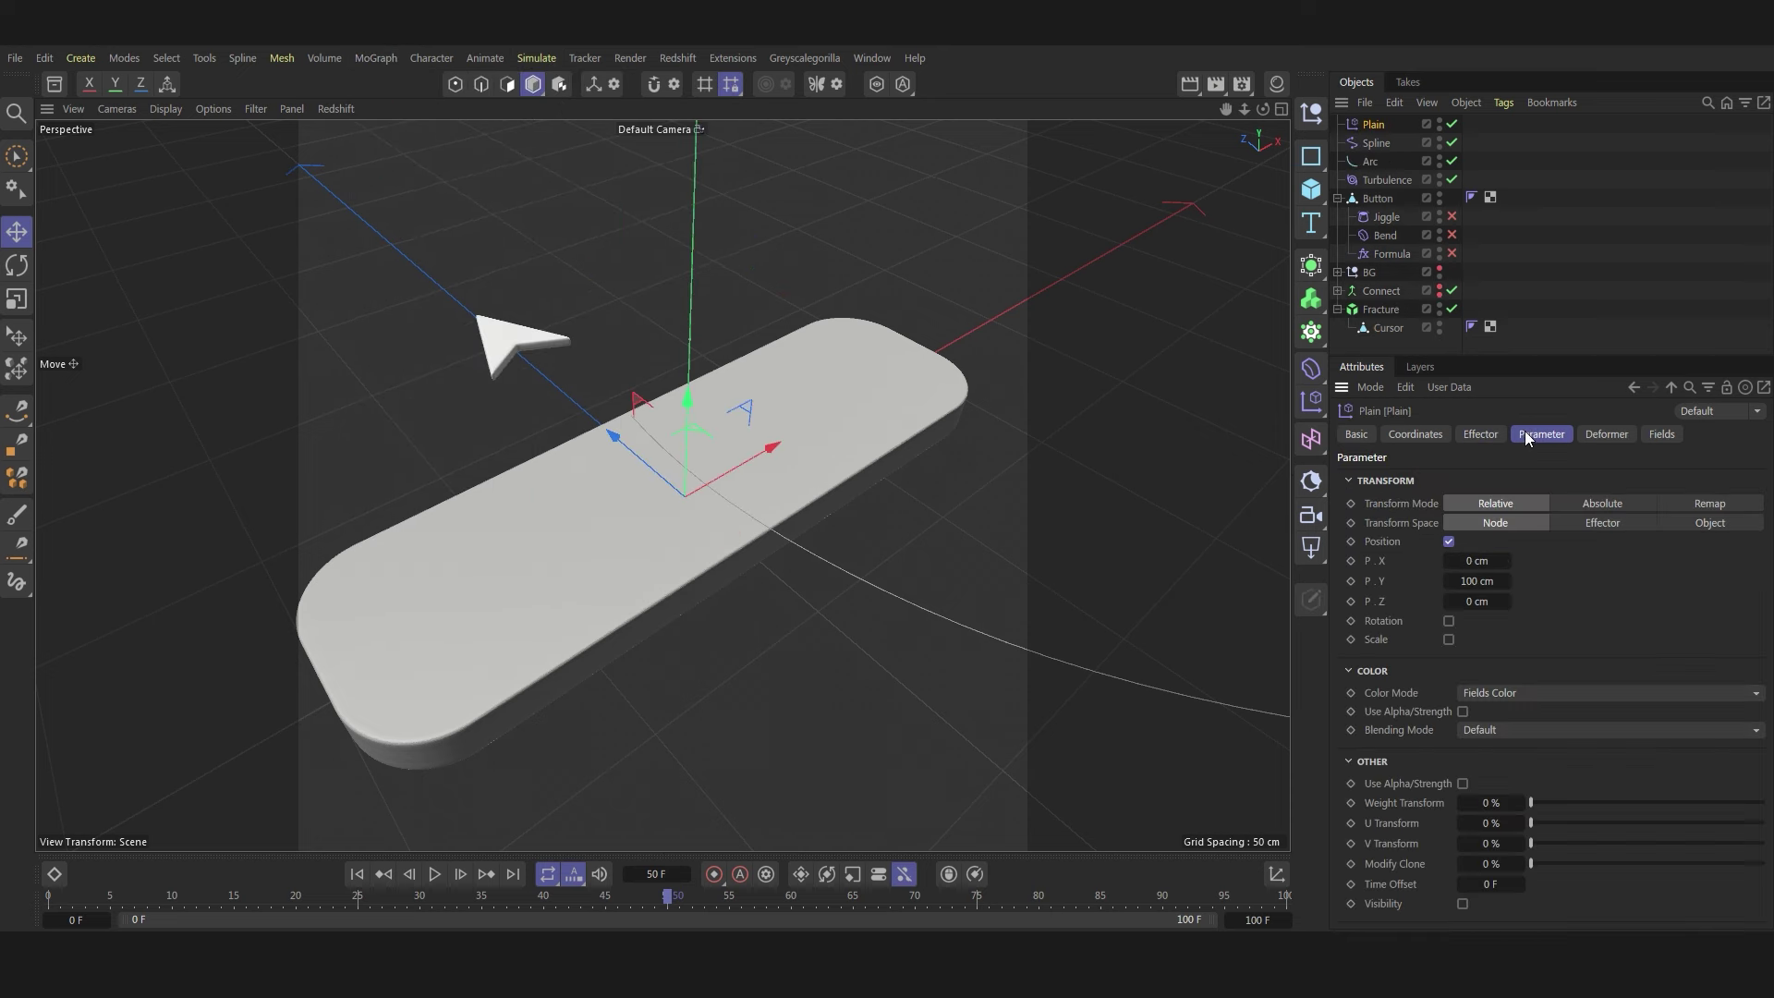
pyautogui.doubleClick(1476, 581)
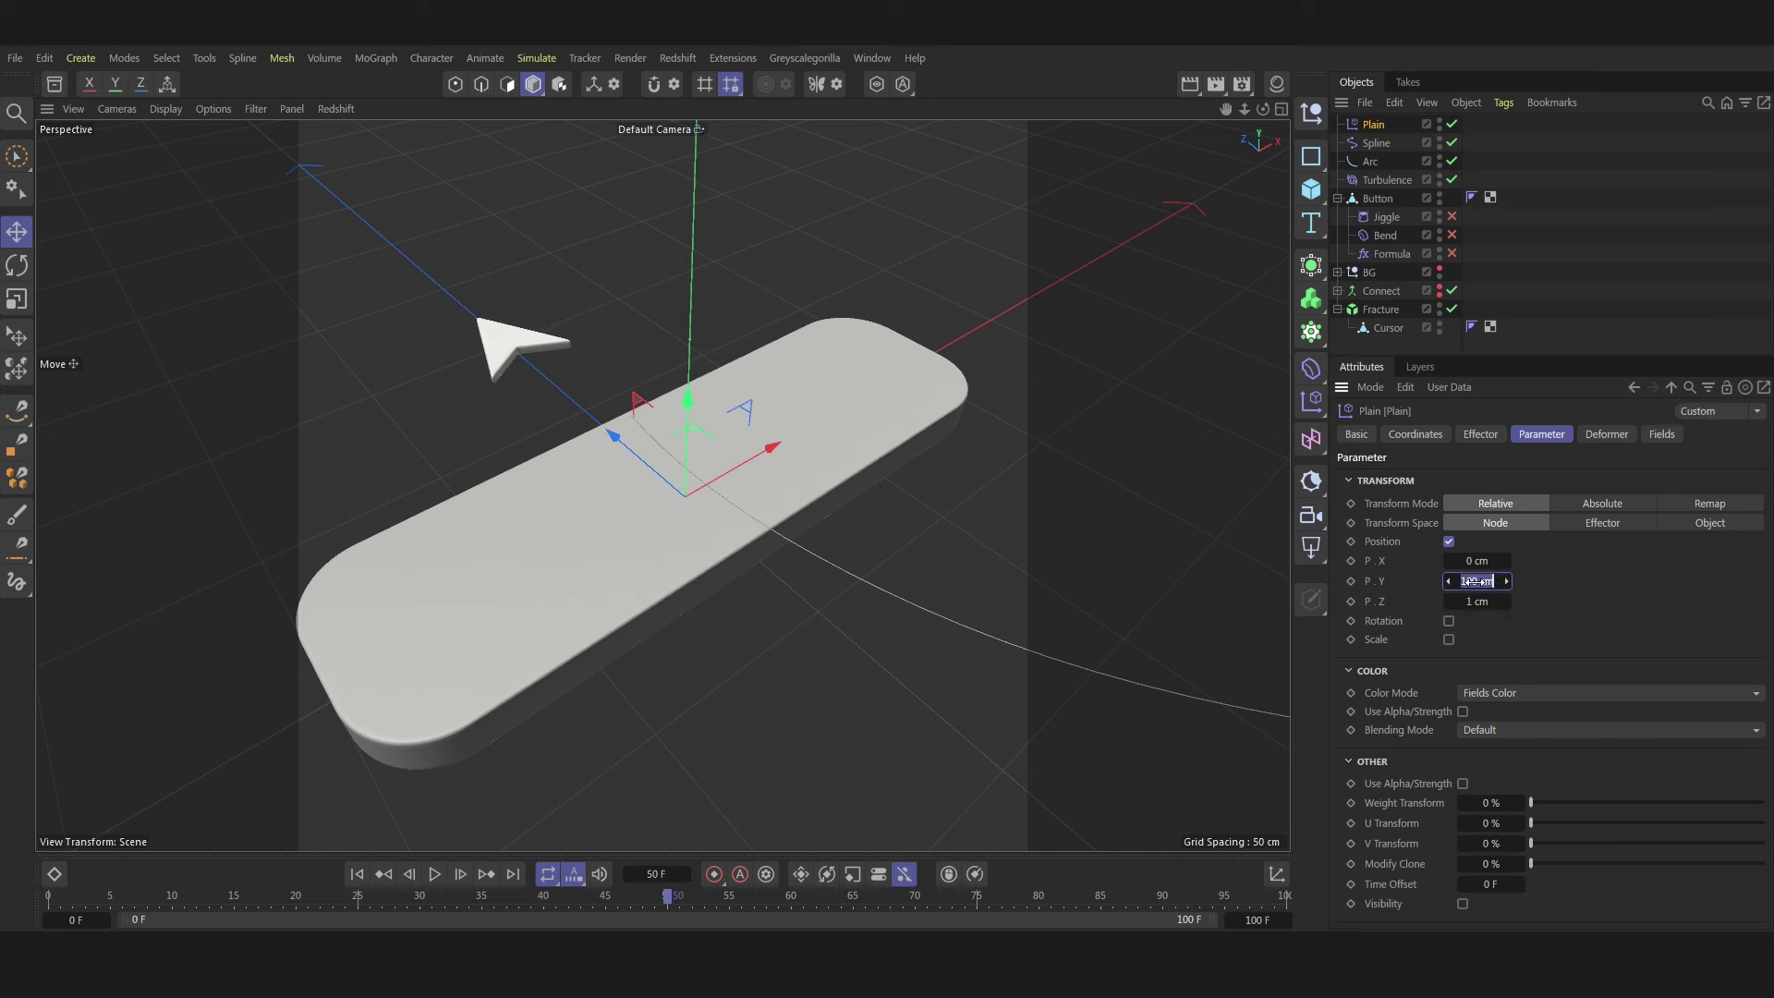
pyautogui.write('0')
pyautogui.press('Return')
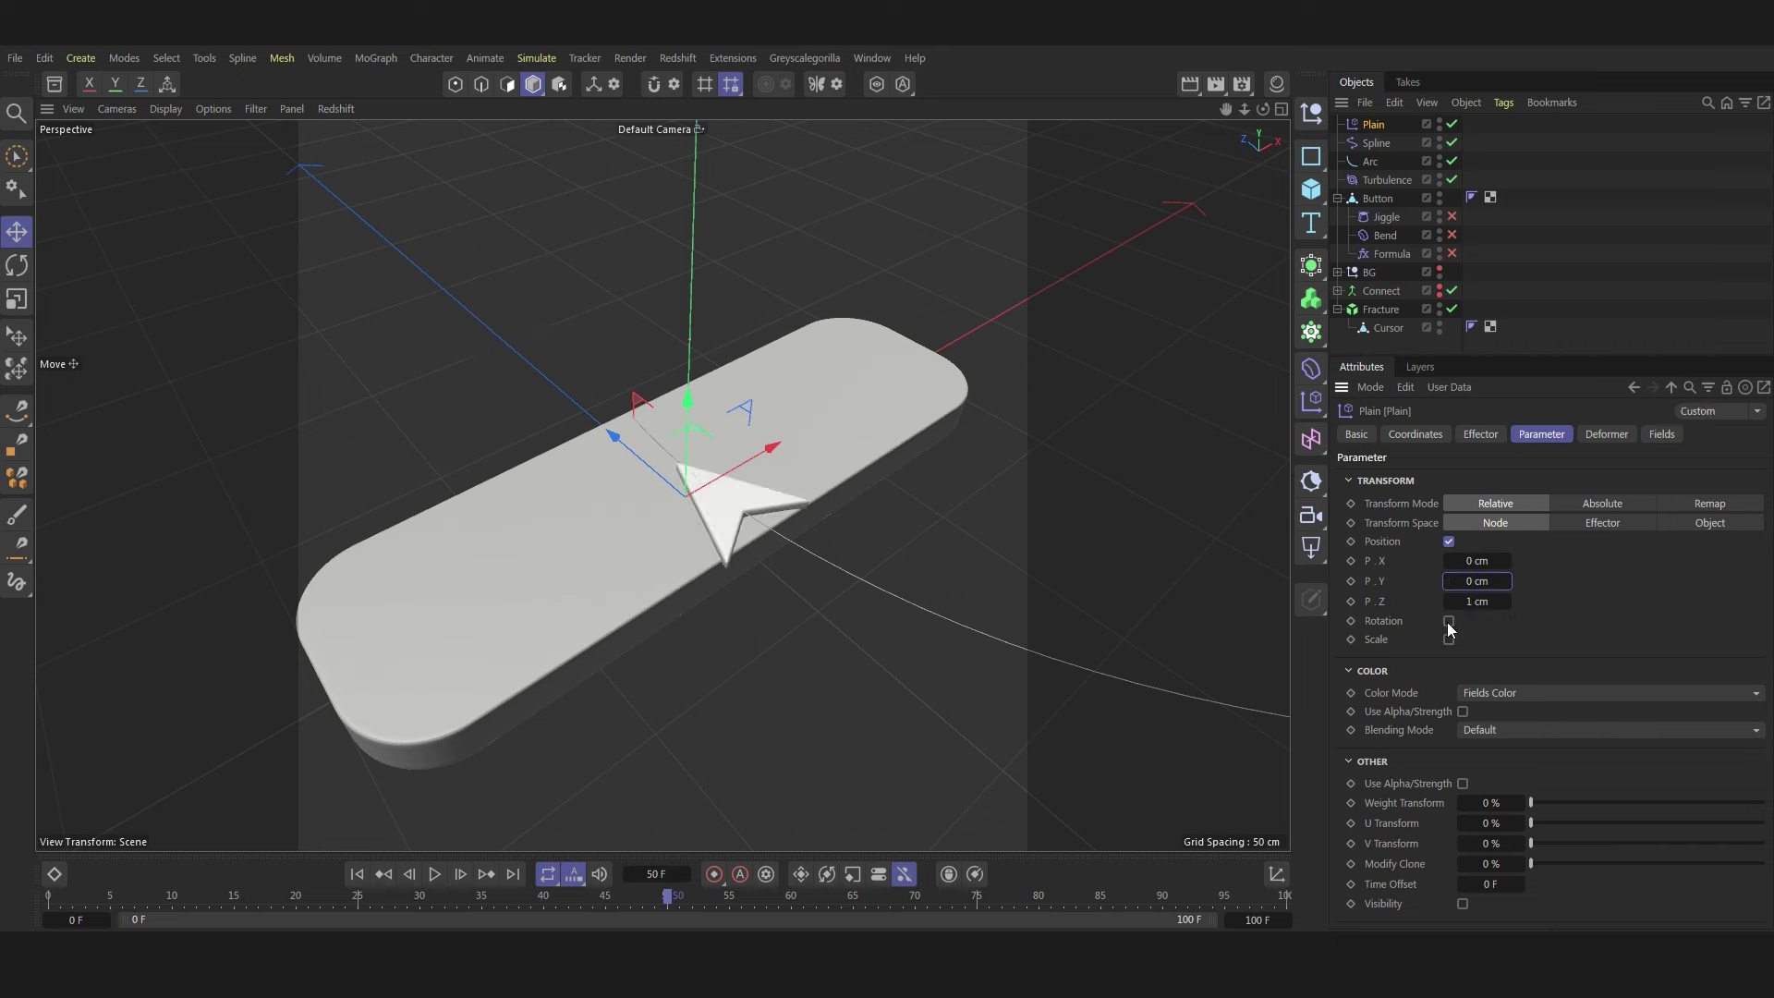
# - Enable rotation on the Plain effector and tilt the arrow -20° in pitch
pyautogui.click(1449, 621)
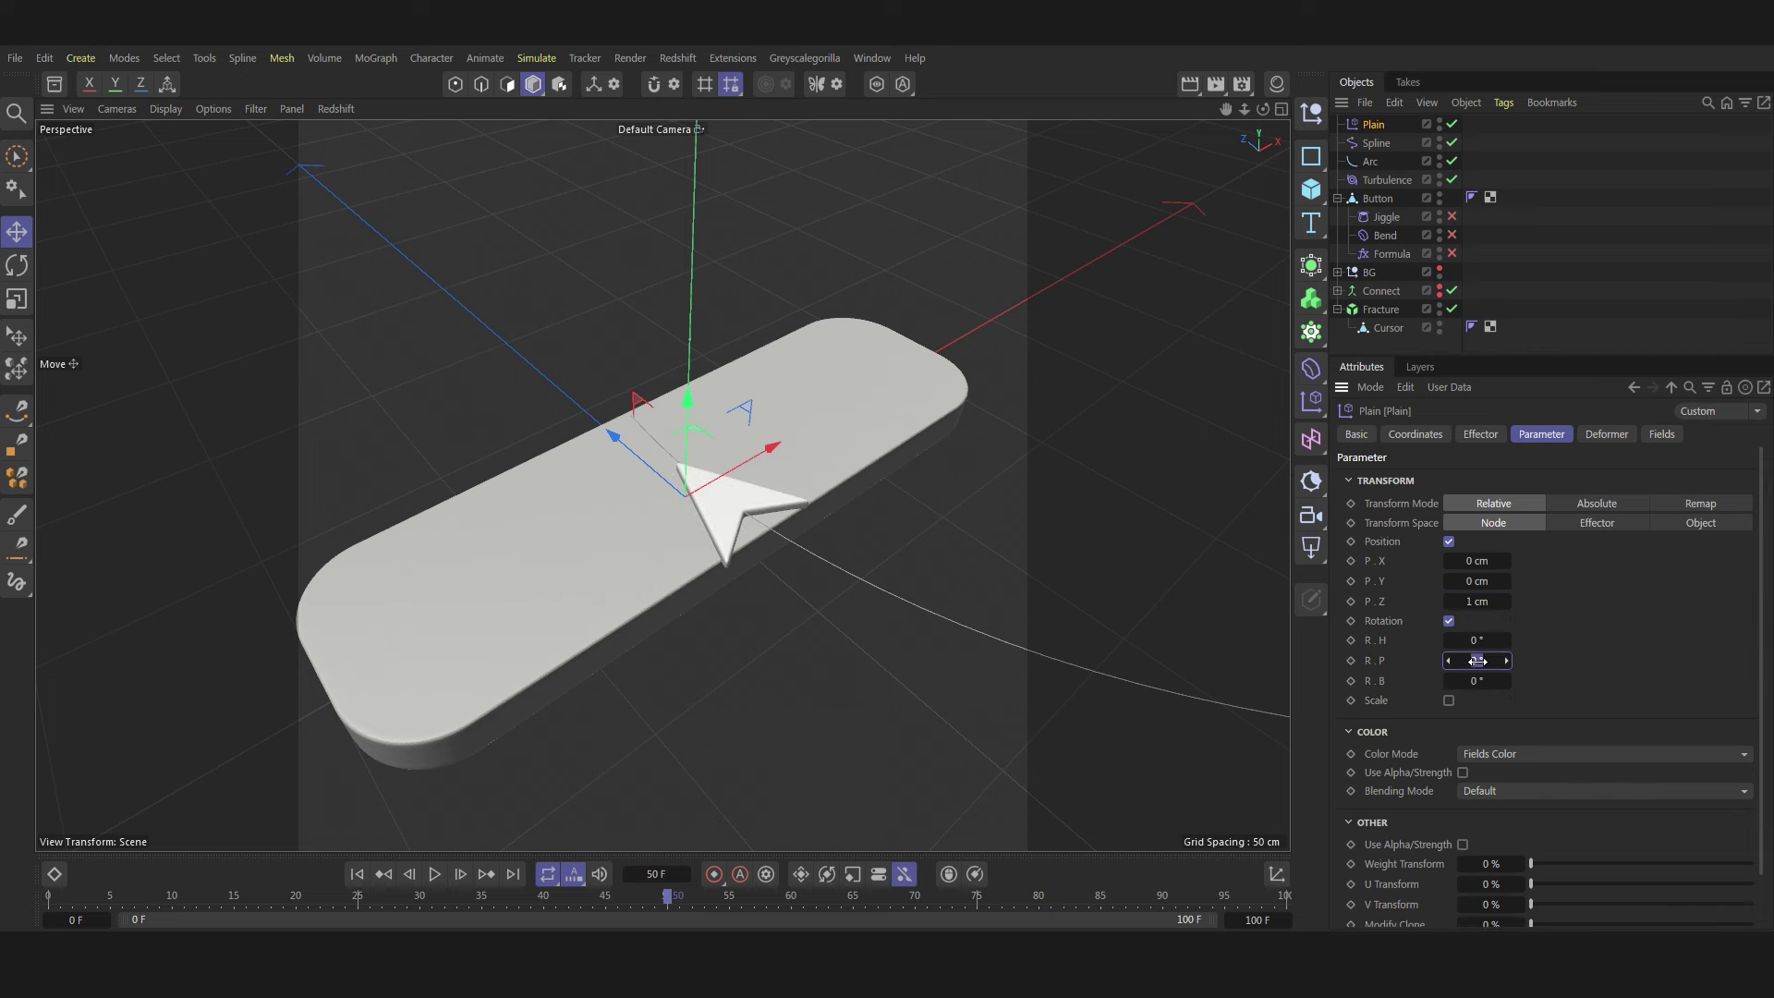
pyautogui.doubleClick(1477, 661)
pyautogui.write('-20')
pyautogui.press('Return')
pyautogui.moveTo(1262, 109)
pyautogui.mouseDown()
pyautogui.moveTo(662, 485)
pyautogui.moveTo(554, 490)
pyautogui.mouseUp()
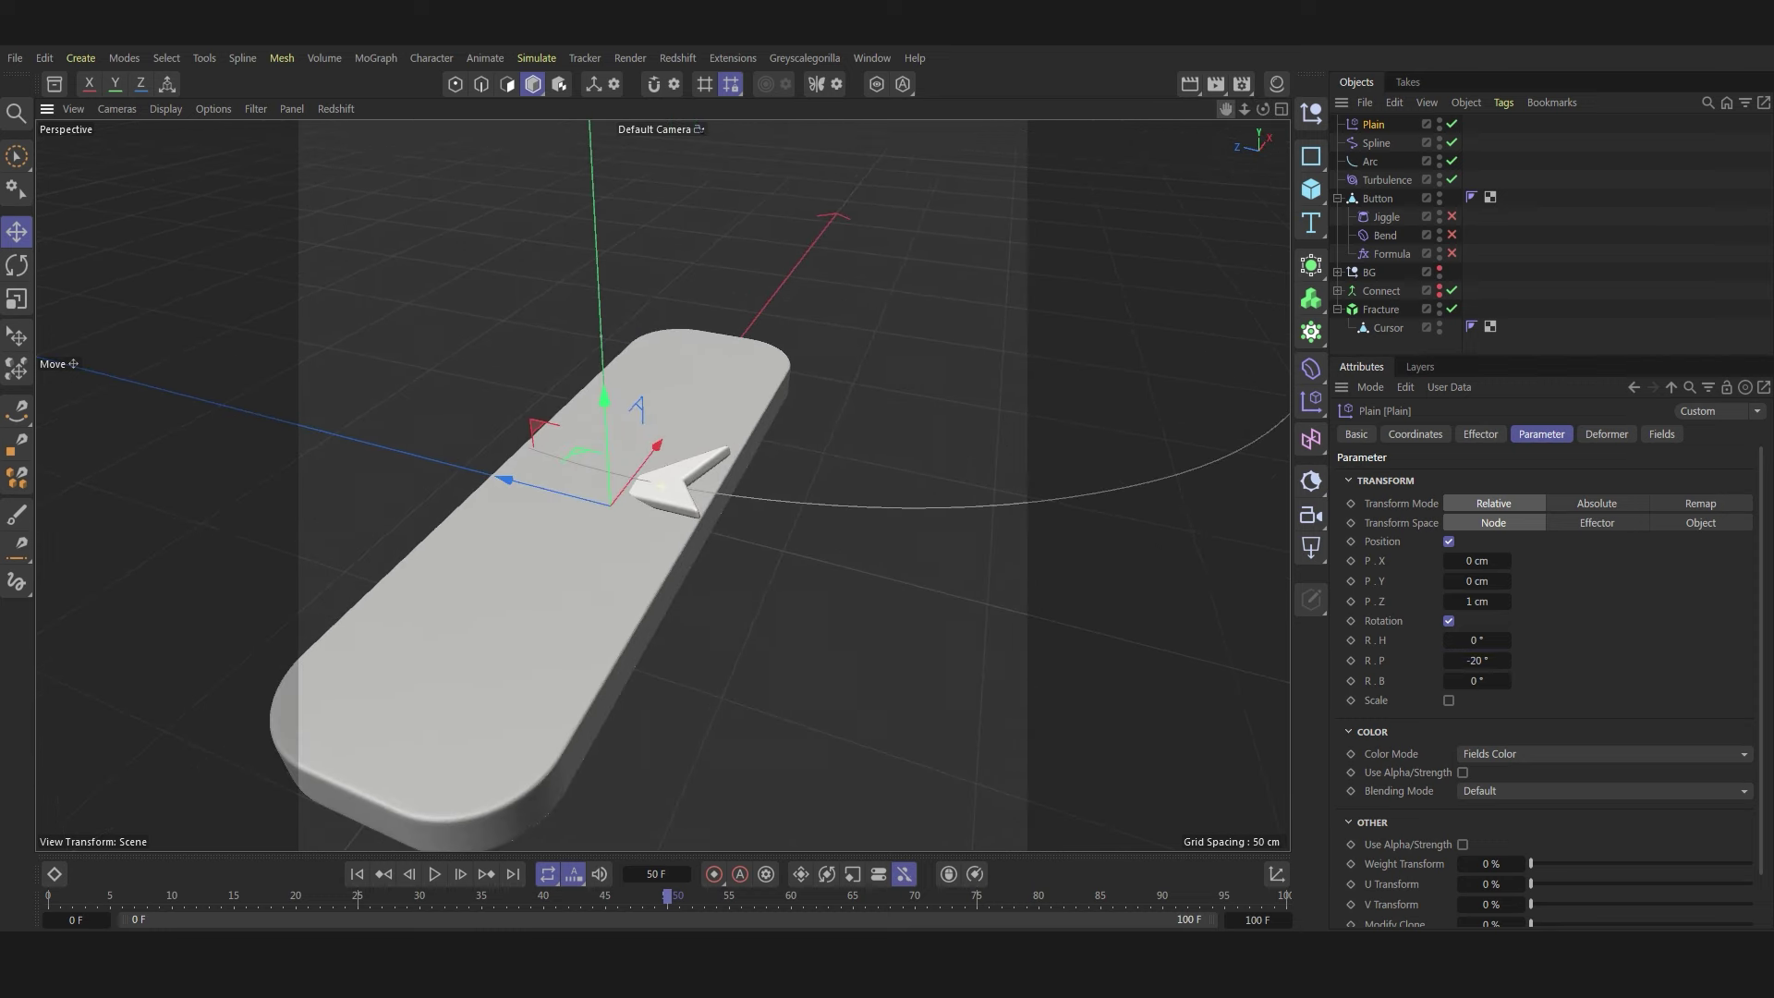
# - Raise the Arc spline along Y and preview the tilted arrow animation
pyautogui.click(1359, 164)
pyautogui.moveTo(809, 194); pyautogui.dragTo(802, 176)
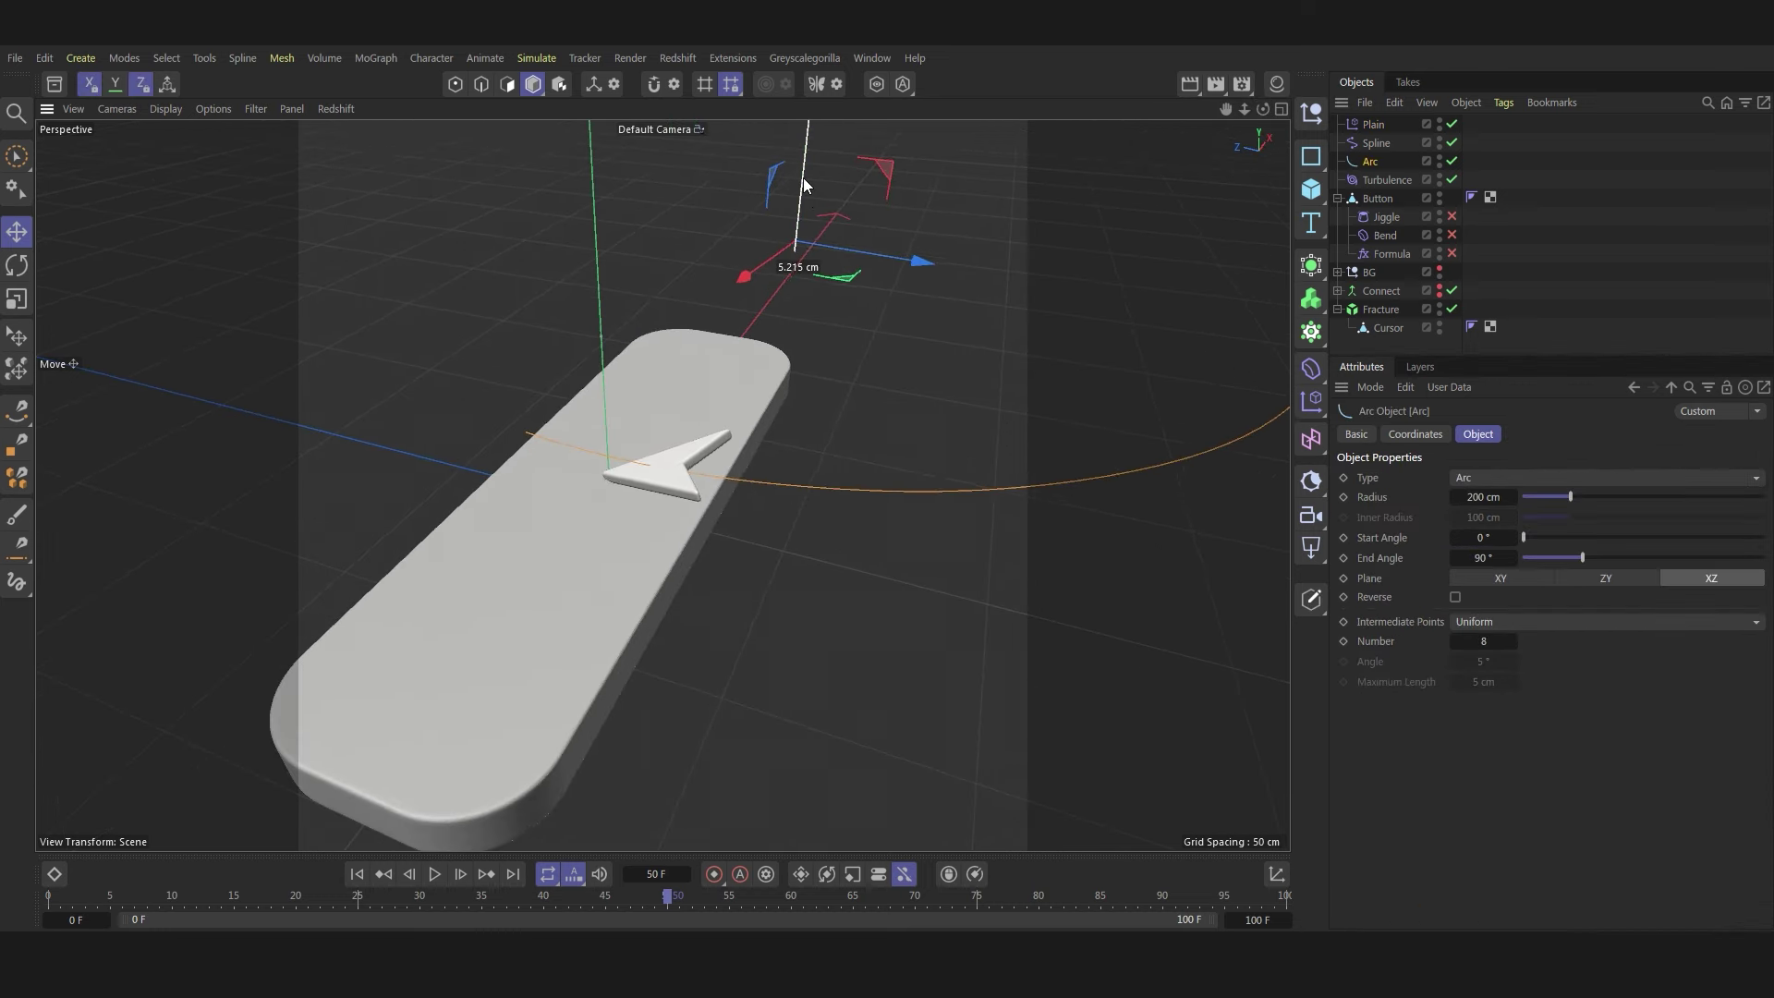
pyautogui.click(357, 874)
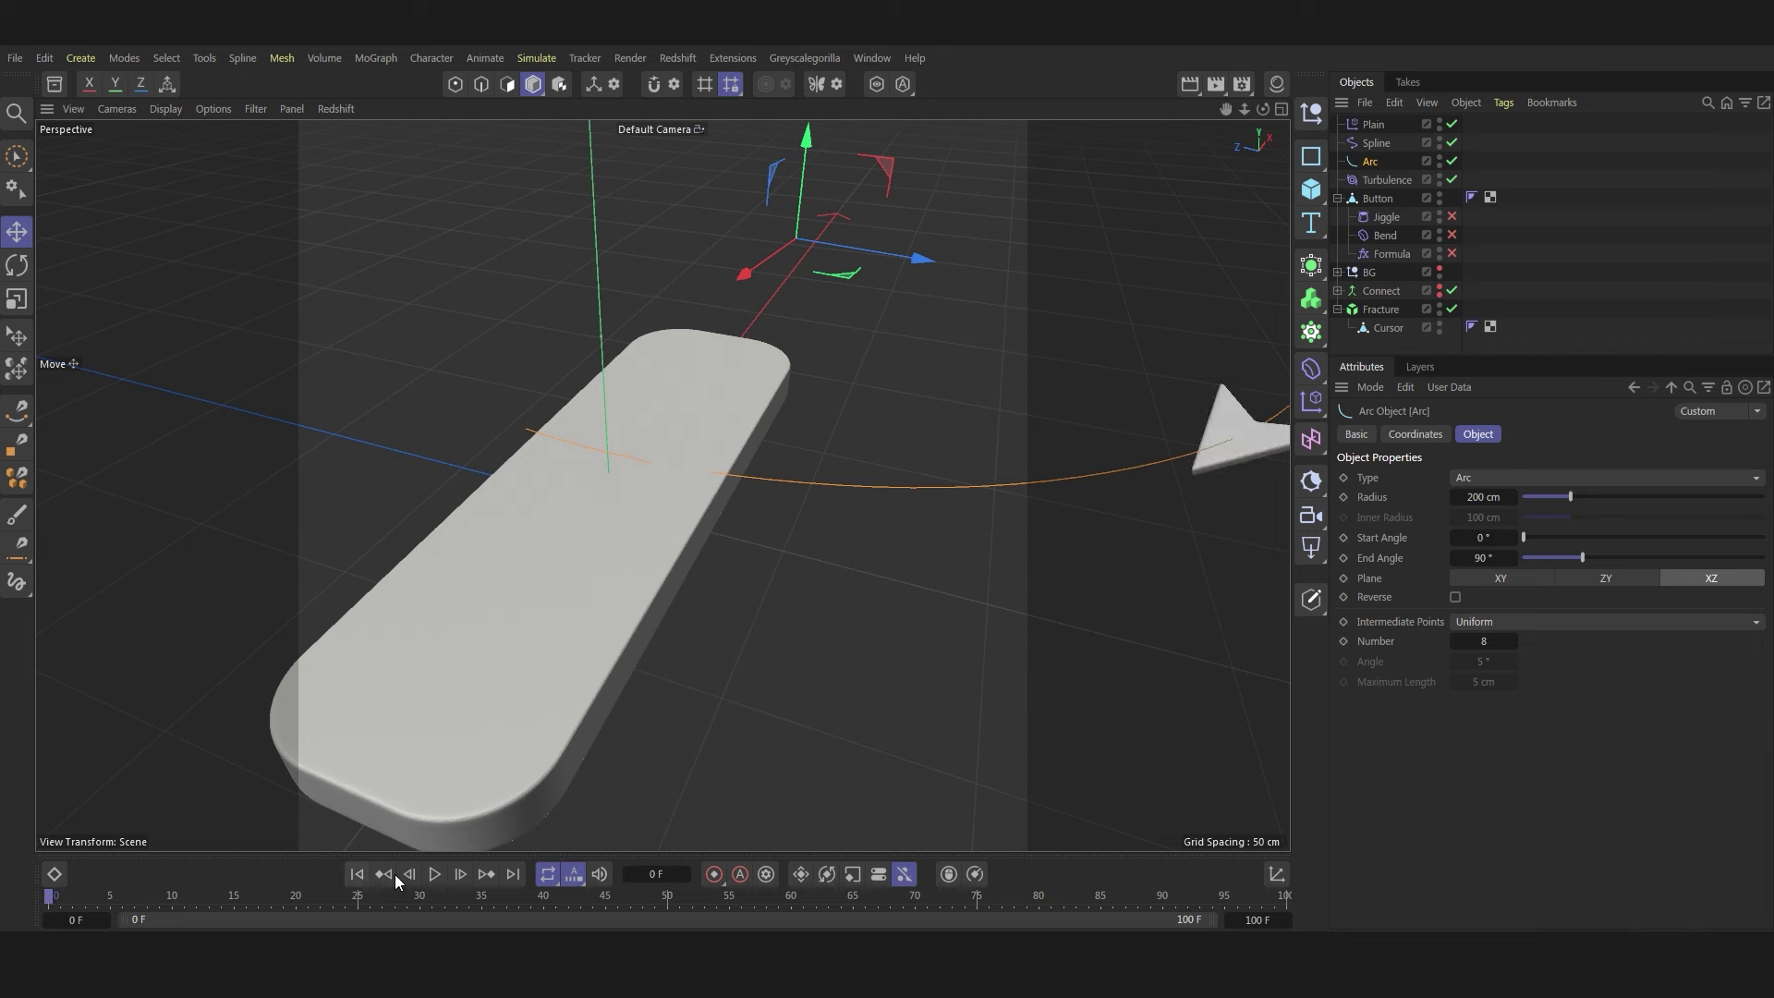
pyautogui.click(435, 874)
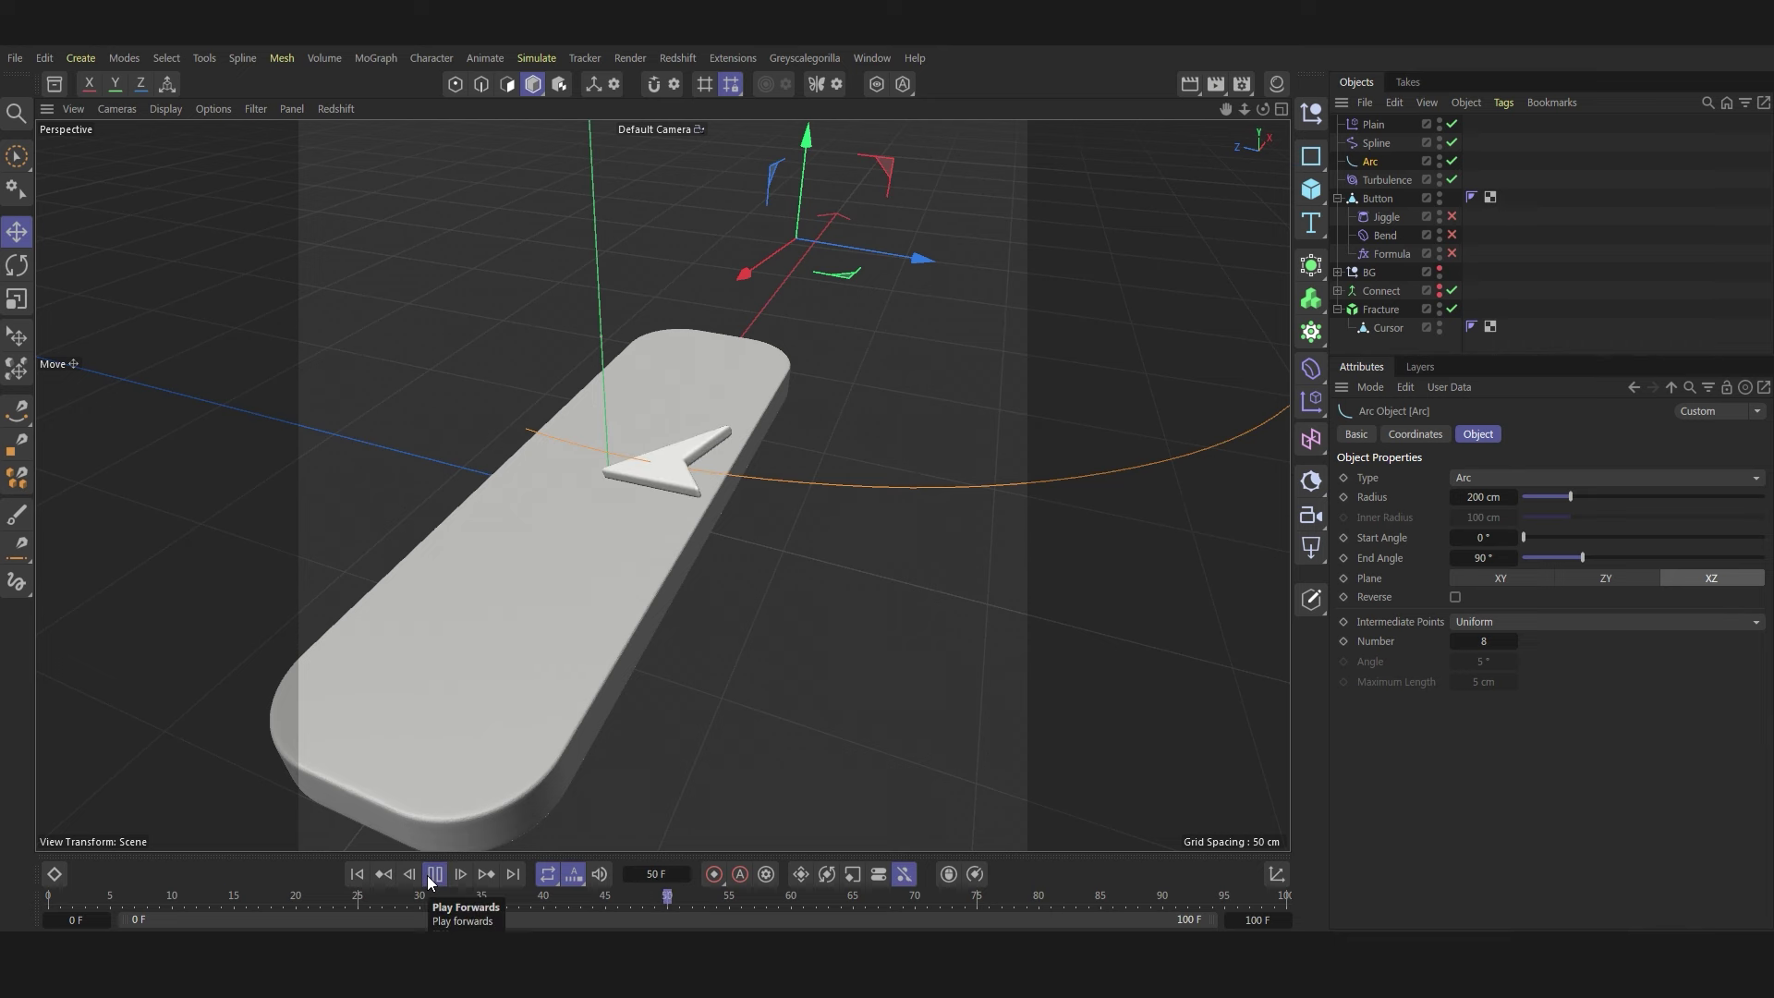
pyautogui.click(432, 875)
pyautogui.click(1366, 130)
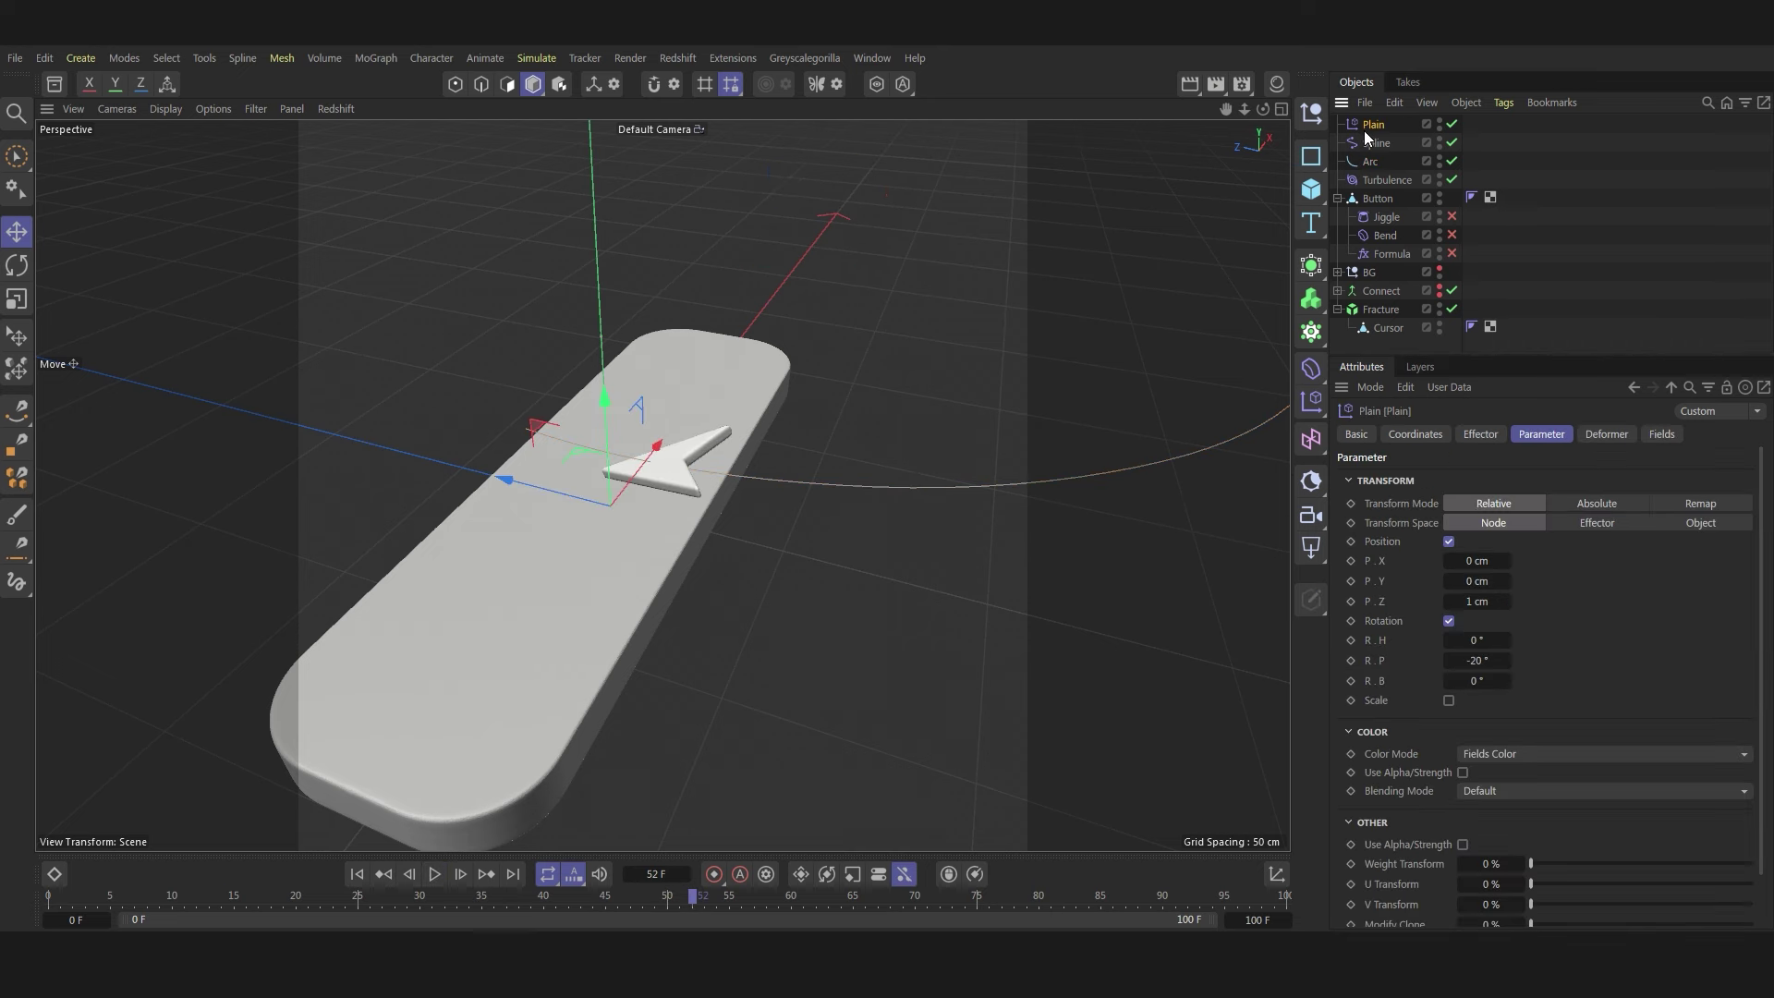
# - Swap the Plain effector's spherical falloff for a Linear Field 23 cm long
pyautogui.click(1662, 434)
pyautogui.click(1390, 618)
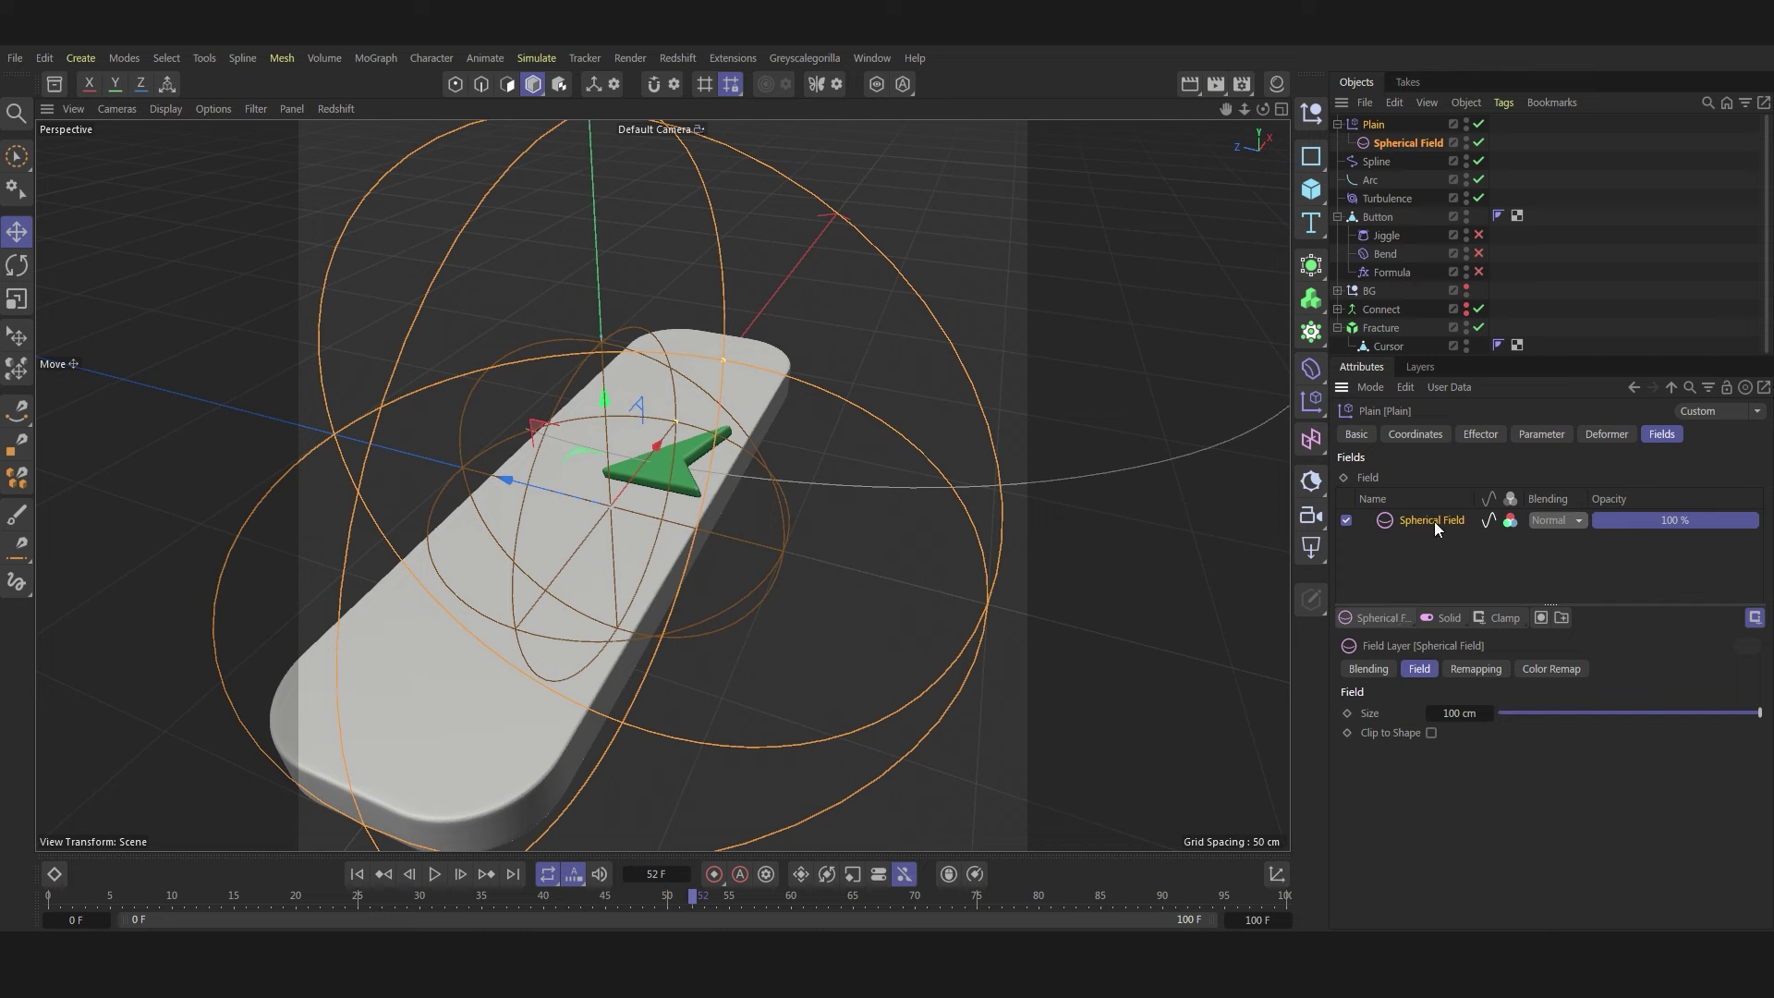
pyautogui.click(1370, 620)
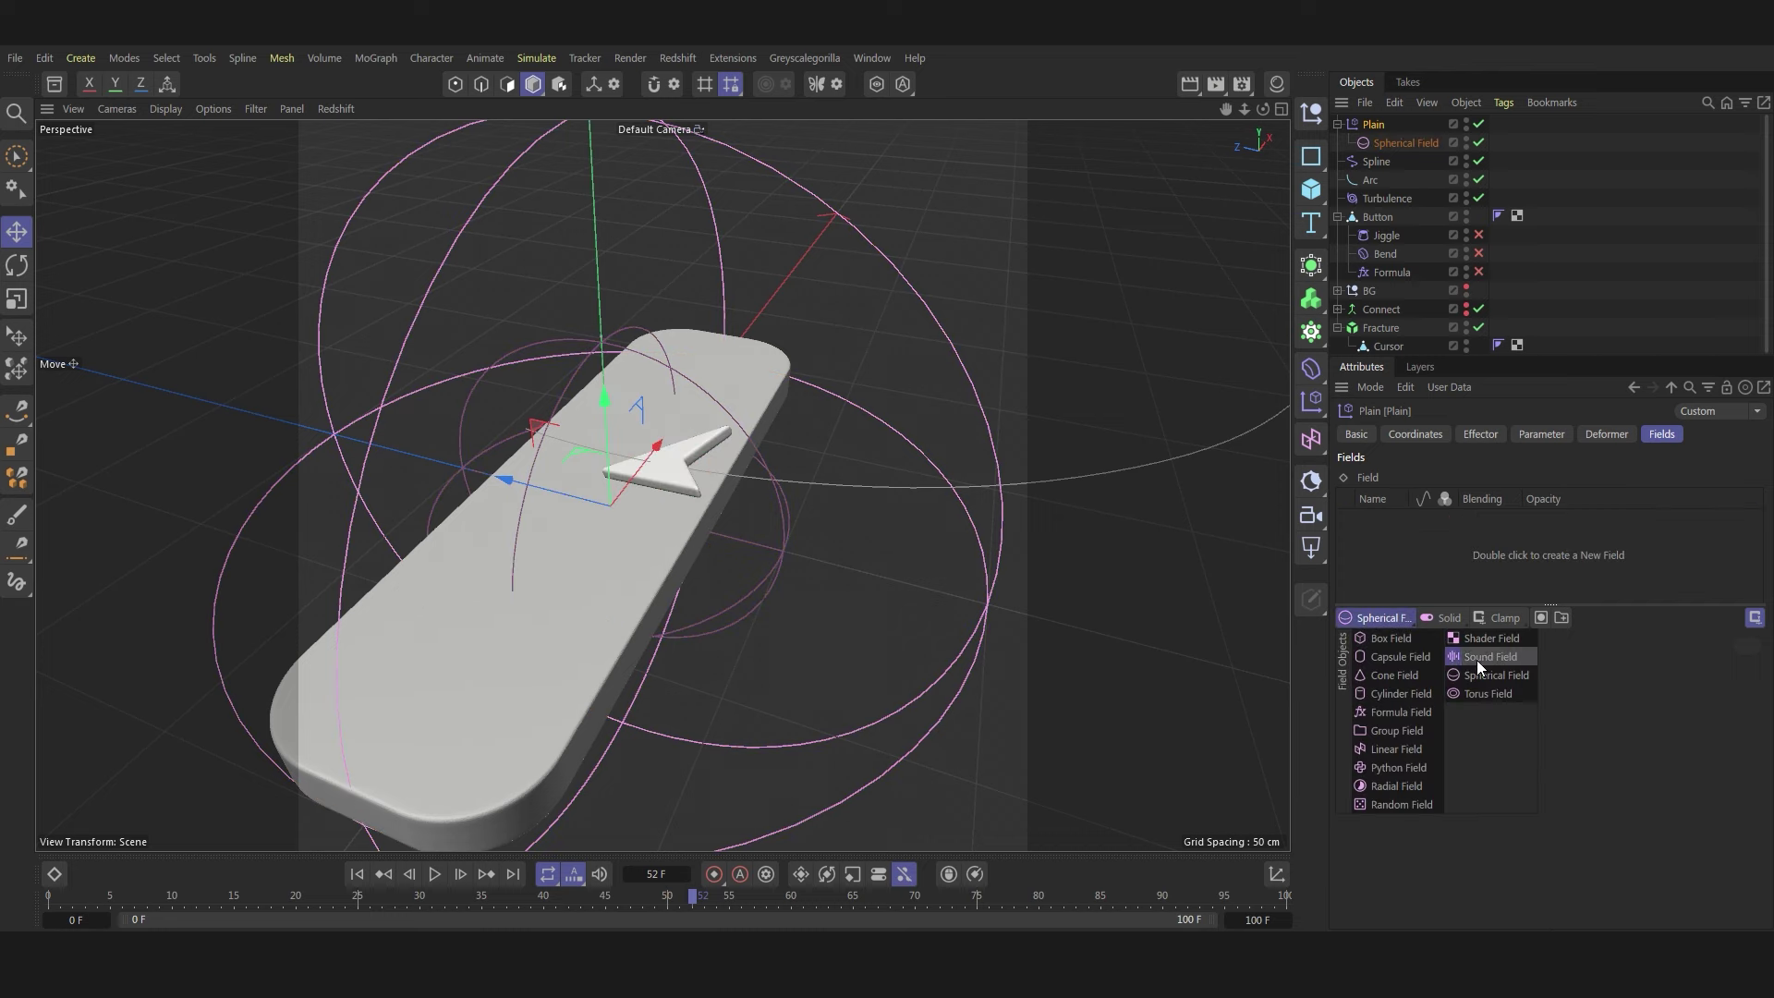
pyautogui.click(1395, 750)
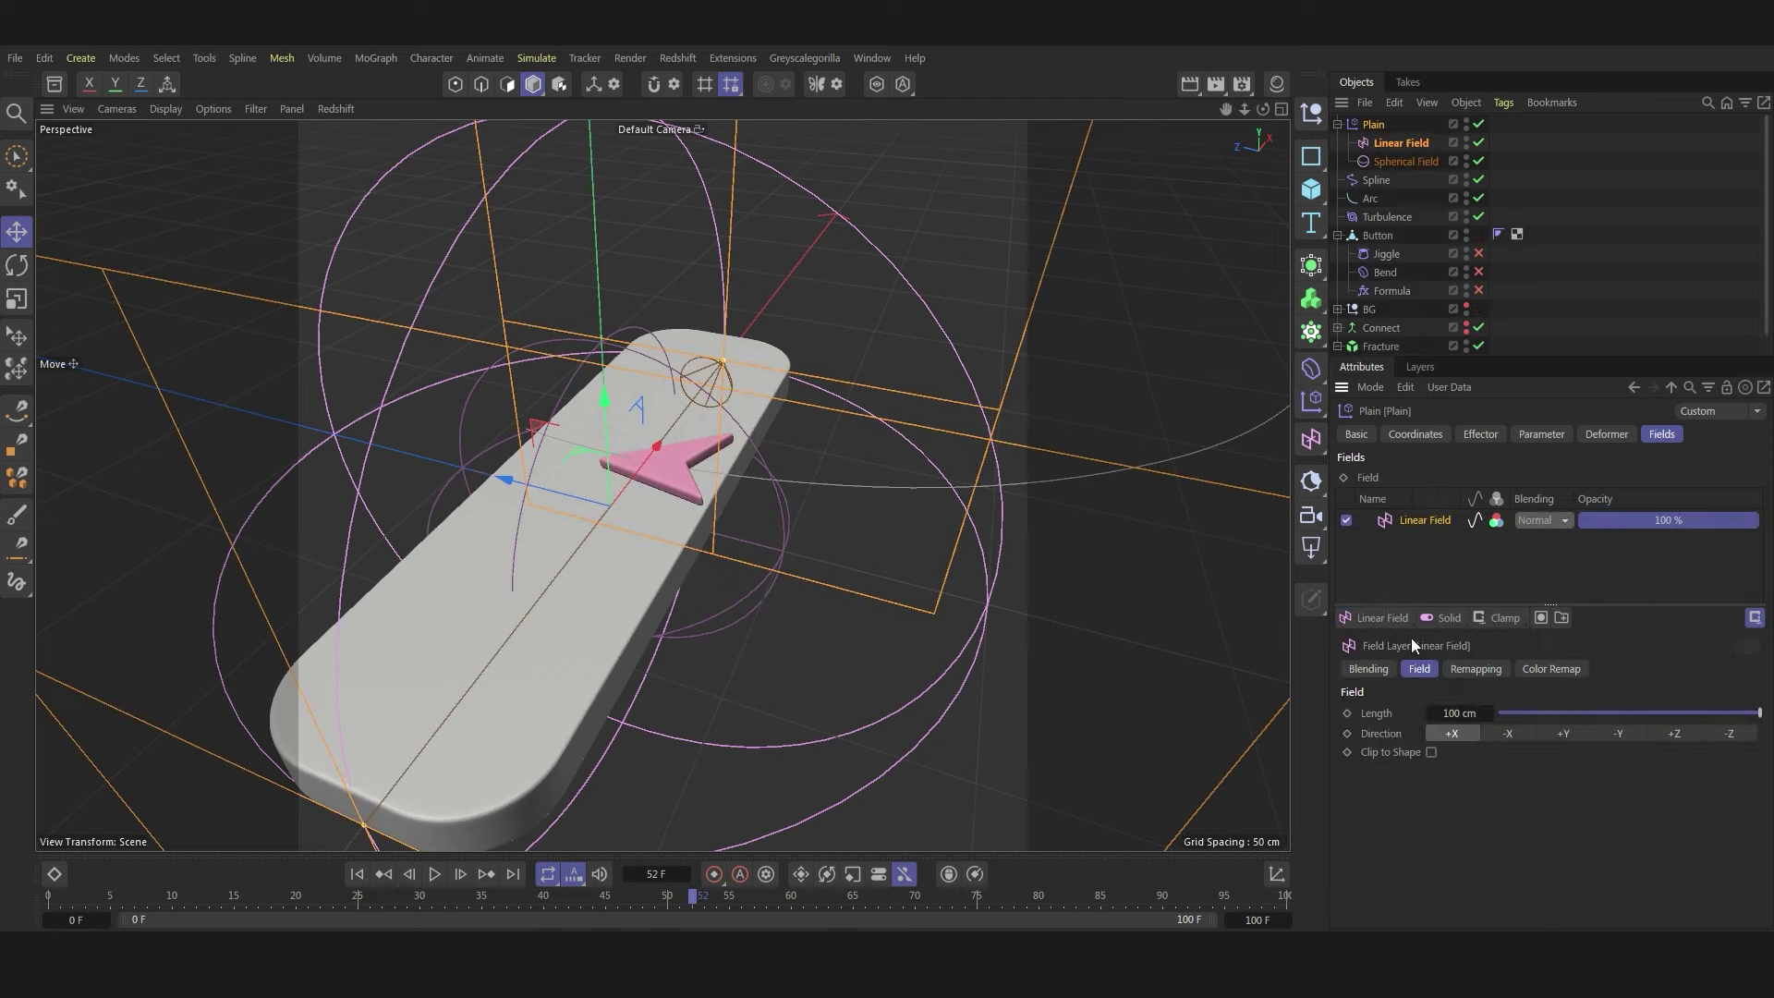
pyautogui.click(1455, 714)
pyautogui.write('23')
pyautogui.press('Return')
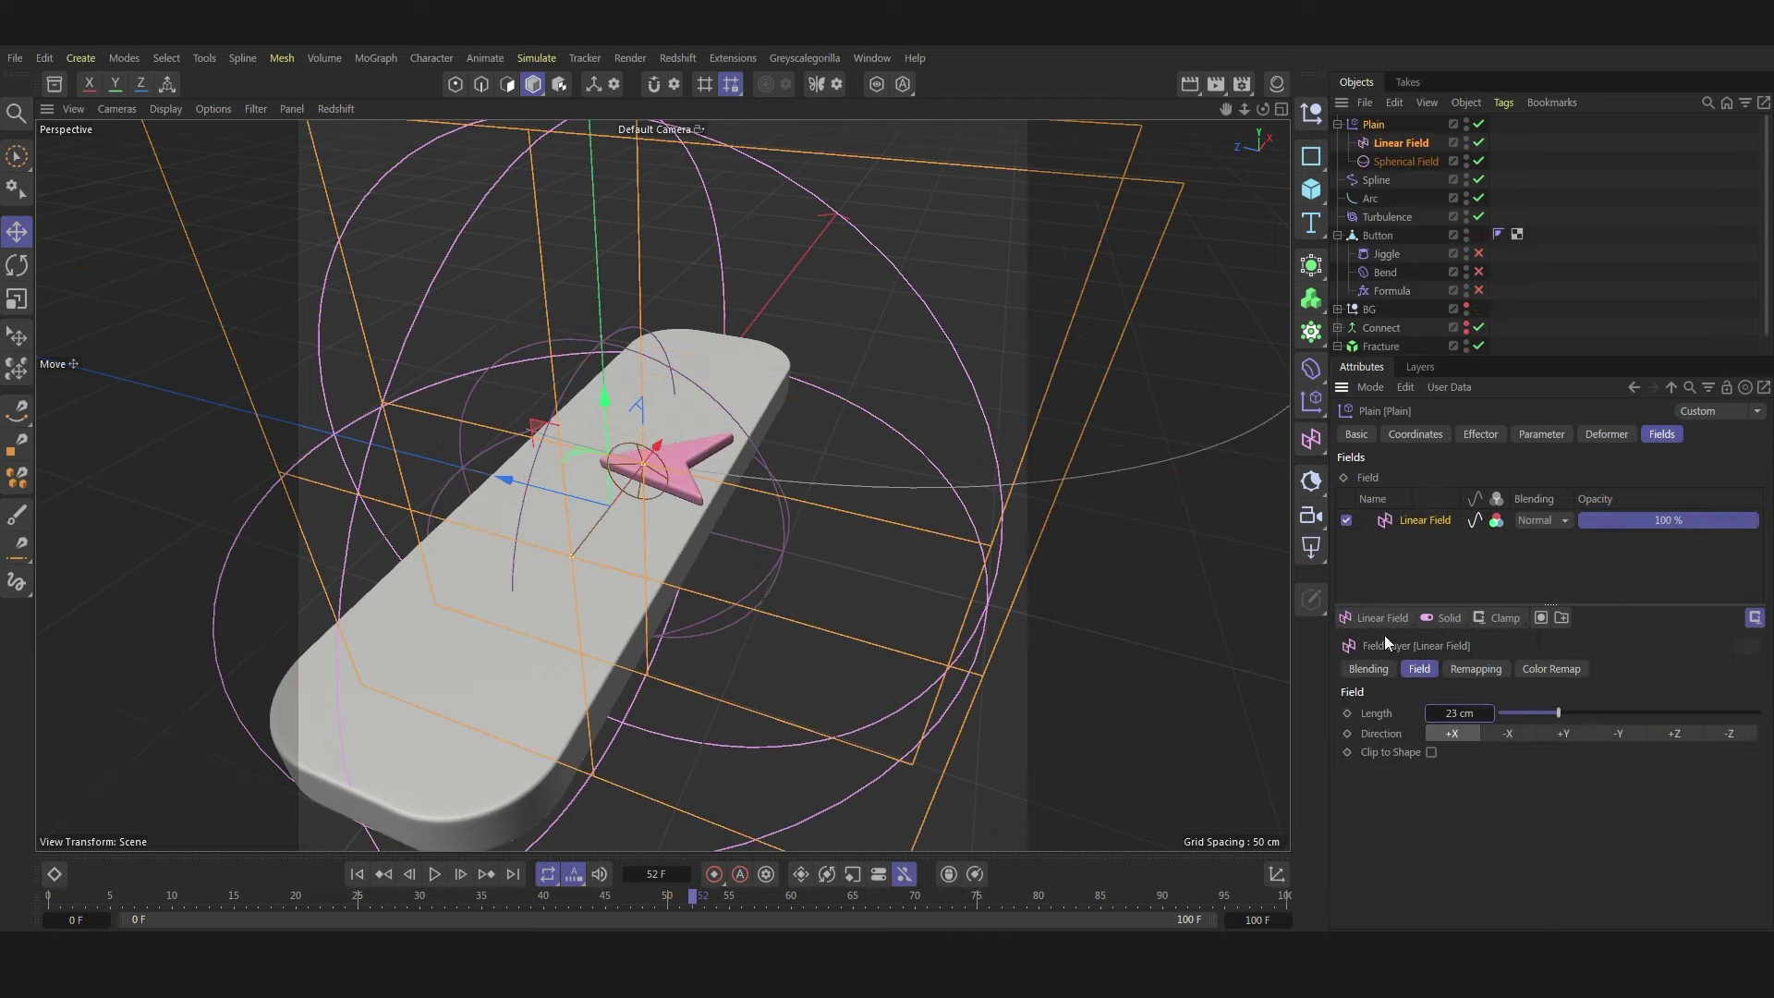
# - Slide the Linear Field along X across the arrow and scrub to frame 47
pyautogui.moveTo(1263, 109); pyautogui.dragTo(1155, 120)
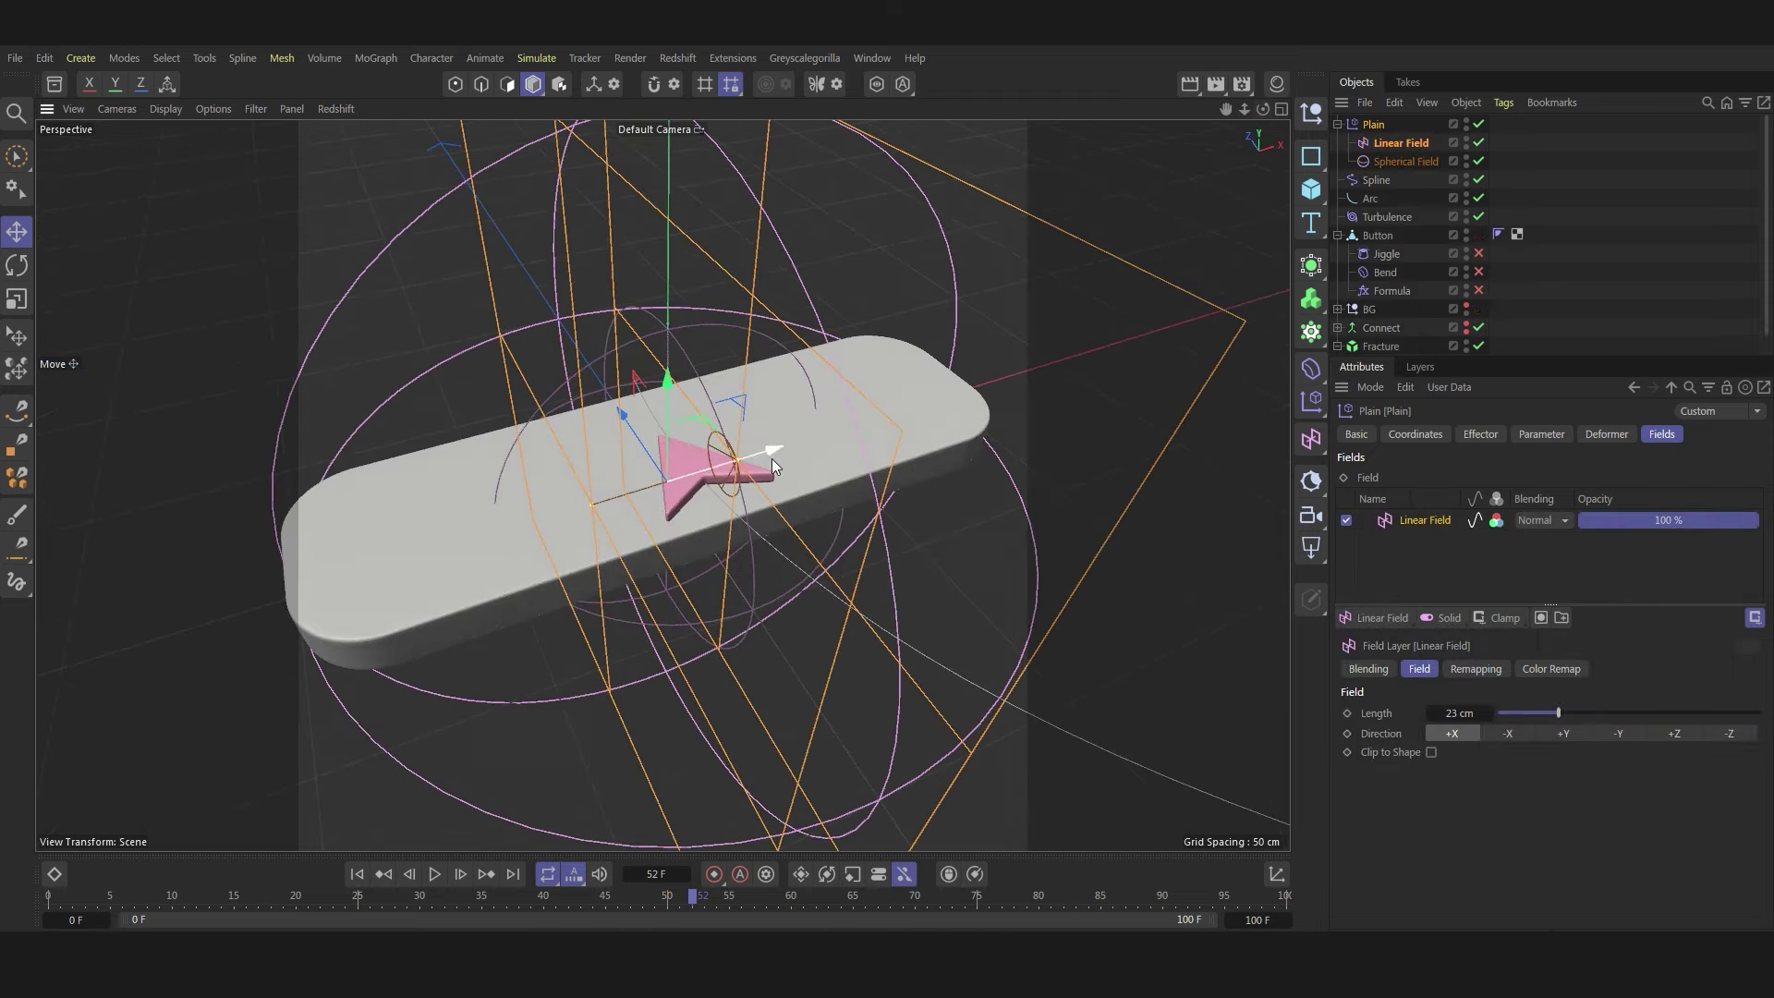
pyautogui.moveTo(766, 455); pyautogui.dragTo(852, 430)
pyautogui.moveTo(678, 896)
pyautogui.mouseDown()
pyautogui.moveTo(567, 896)
pyautogui.moveTo(624, 902)
pyautogui.moveTo(605, 897)
pyautogui.mouseUp()
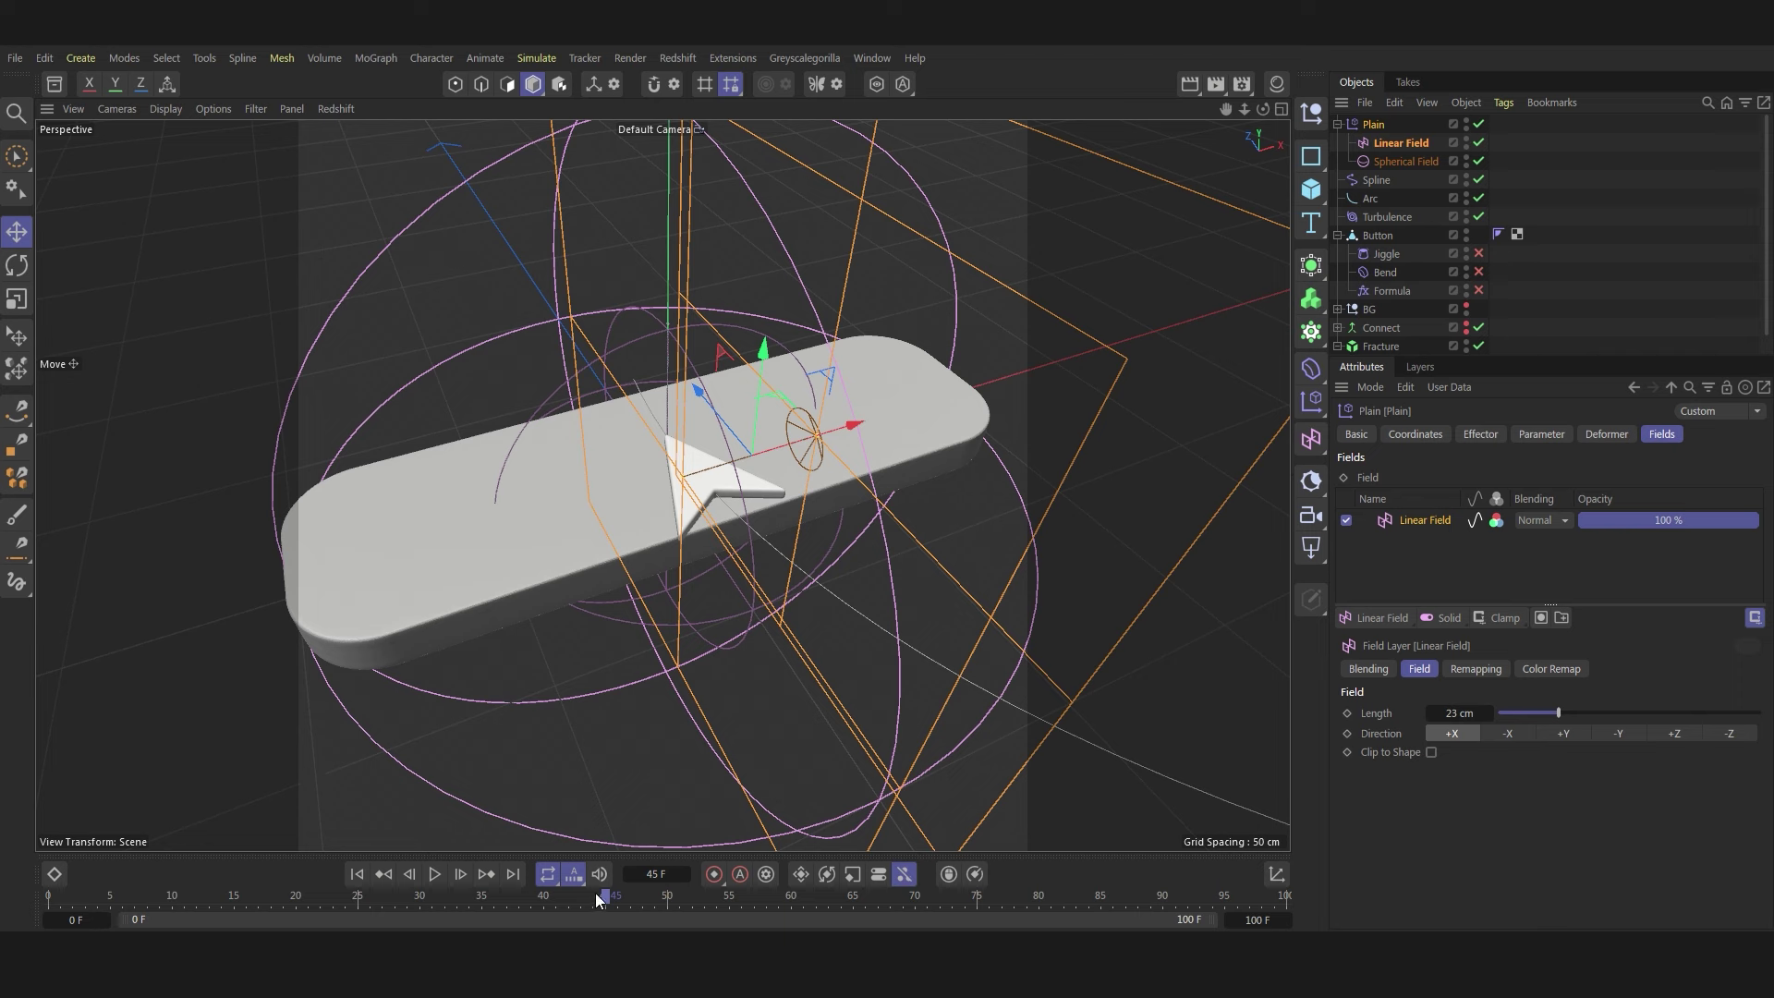
pyautogui.moveTo(600, 896); pyautogui.dragTo(635, 901)
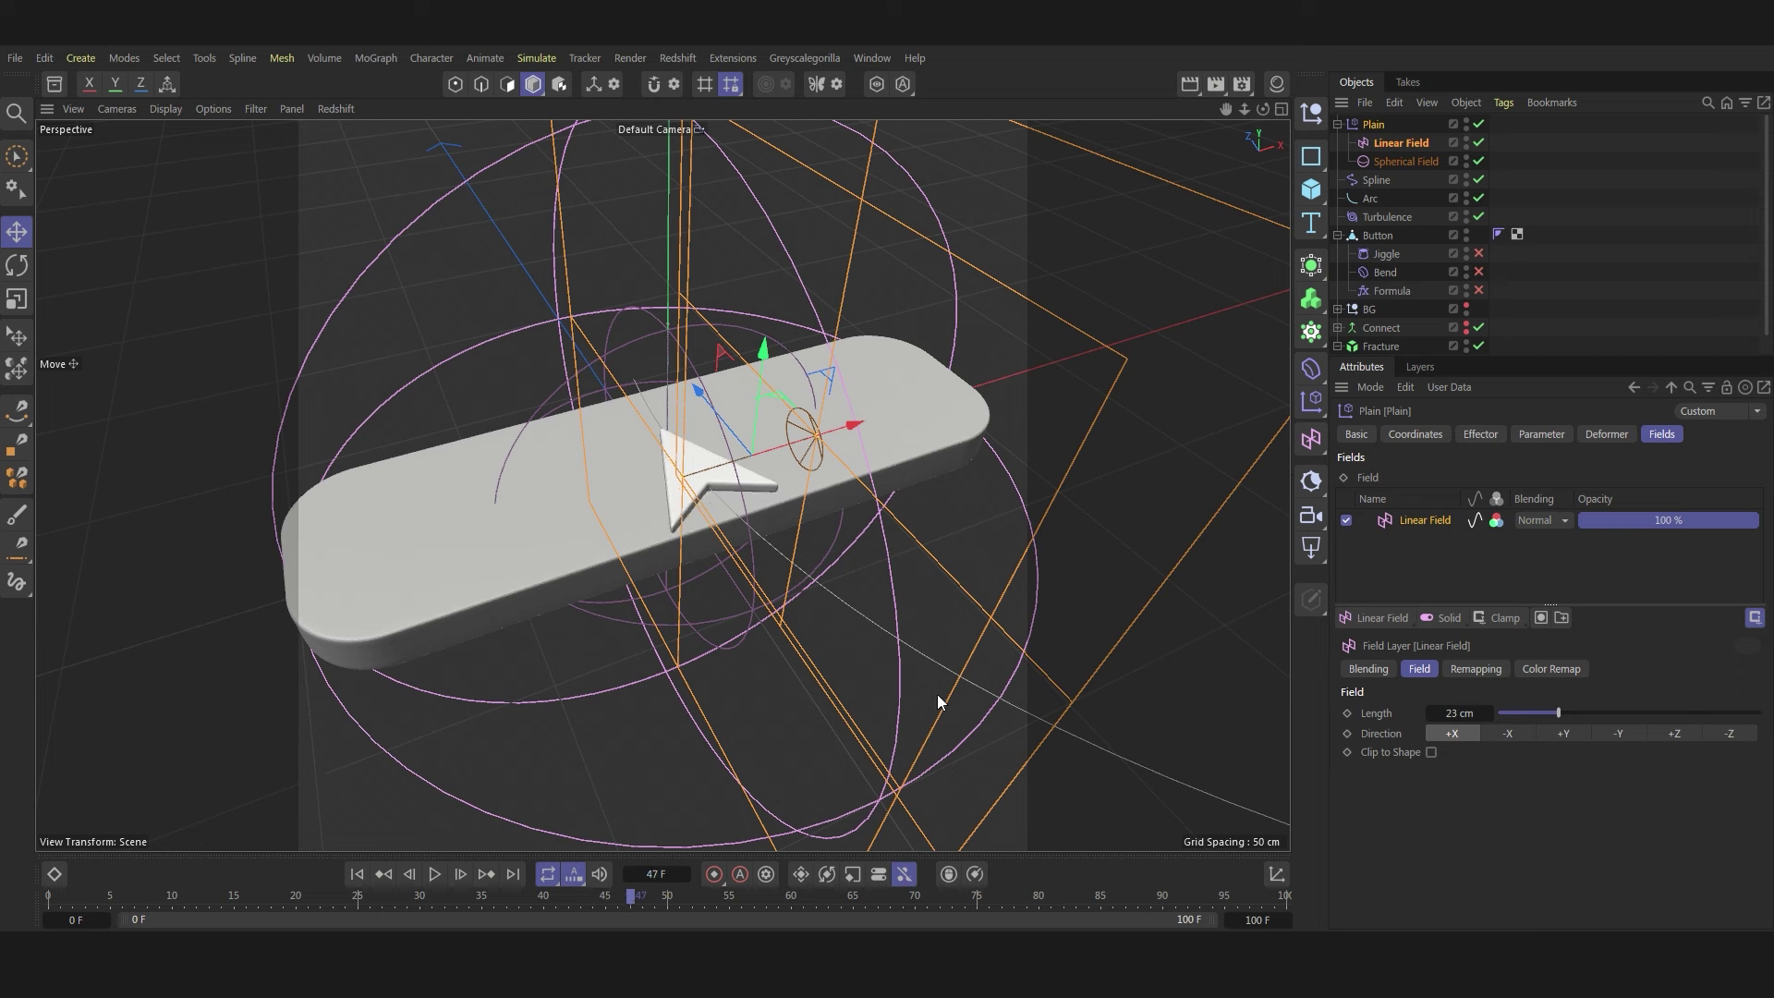
pyautogui.click(1441, 434)
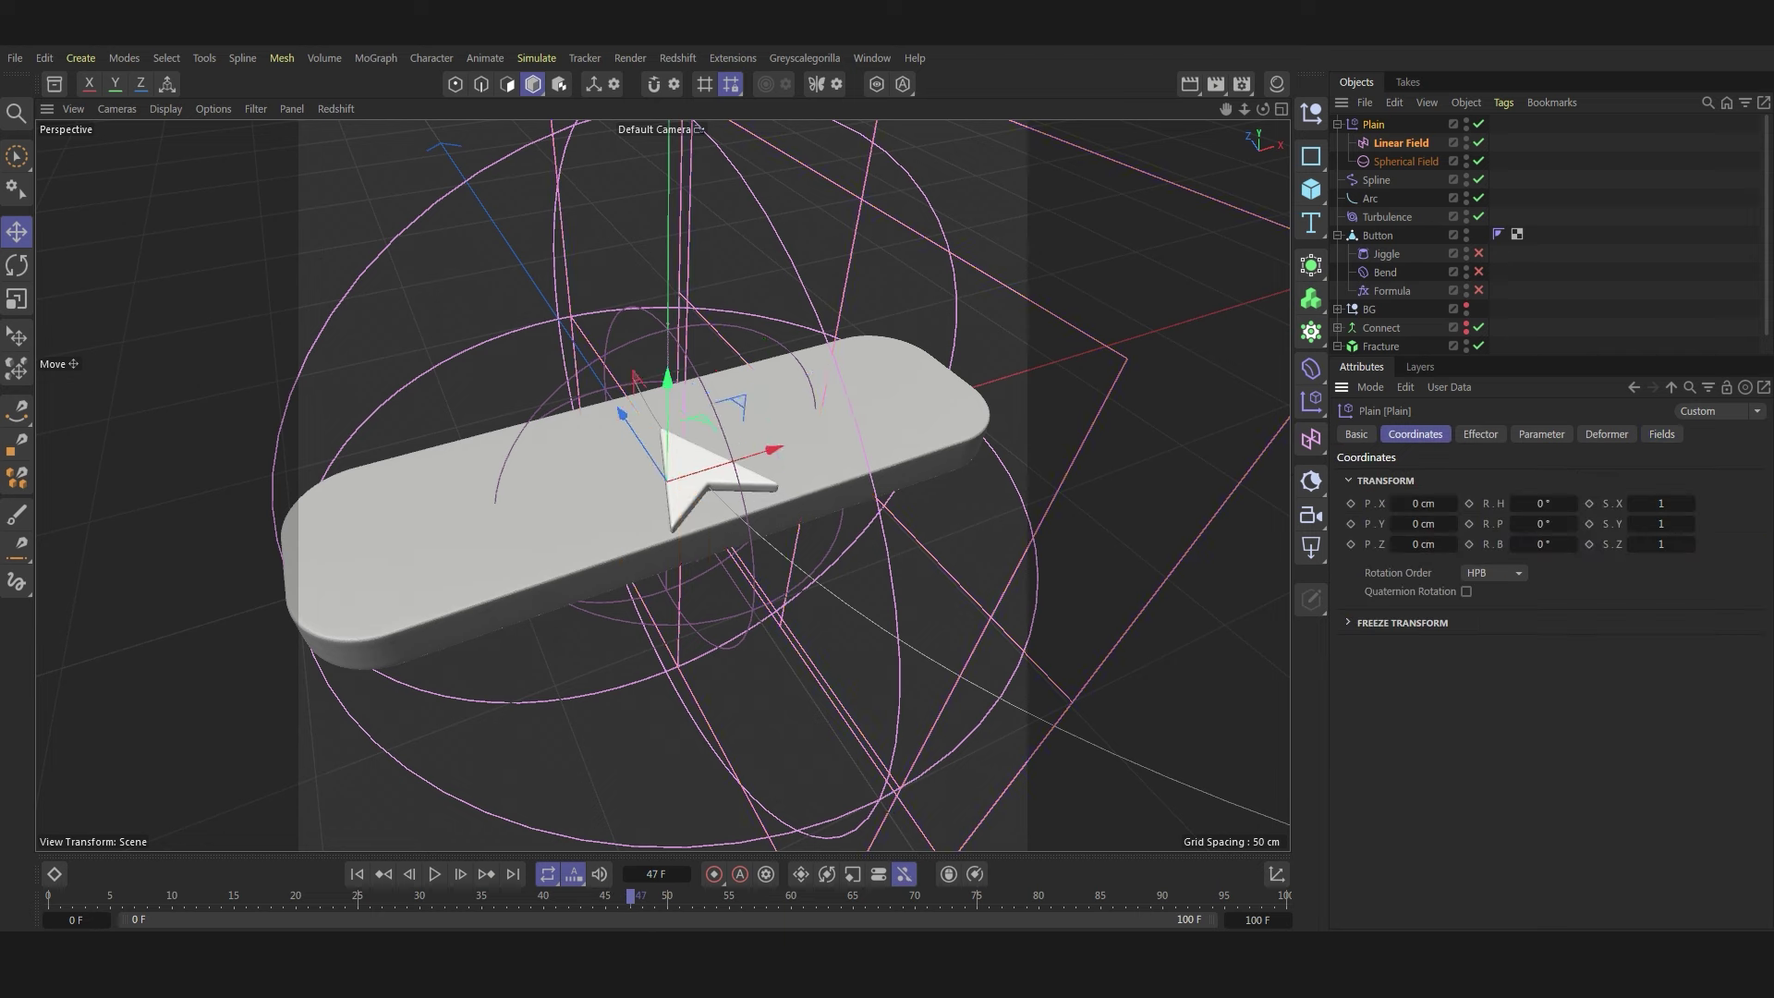
# - Delete the Spherical Field and keyframe the Linear Field's X position at frame 47
pyautogui.click(1423, 504)
pyautogui.click(1395, 157)
pyautogui.press('Delete')
pyautogui.click(1395, 145)
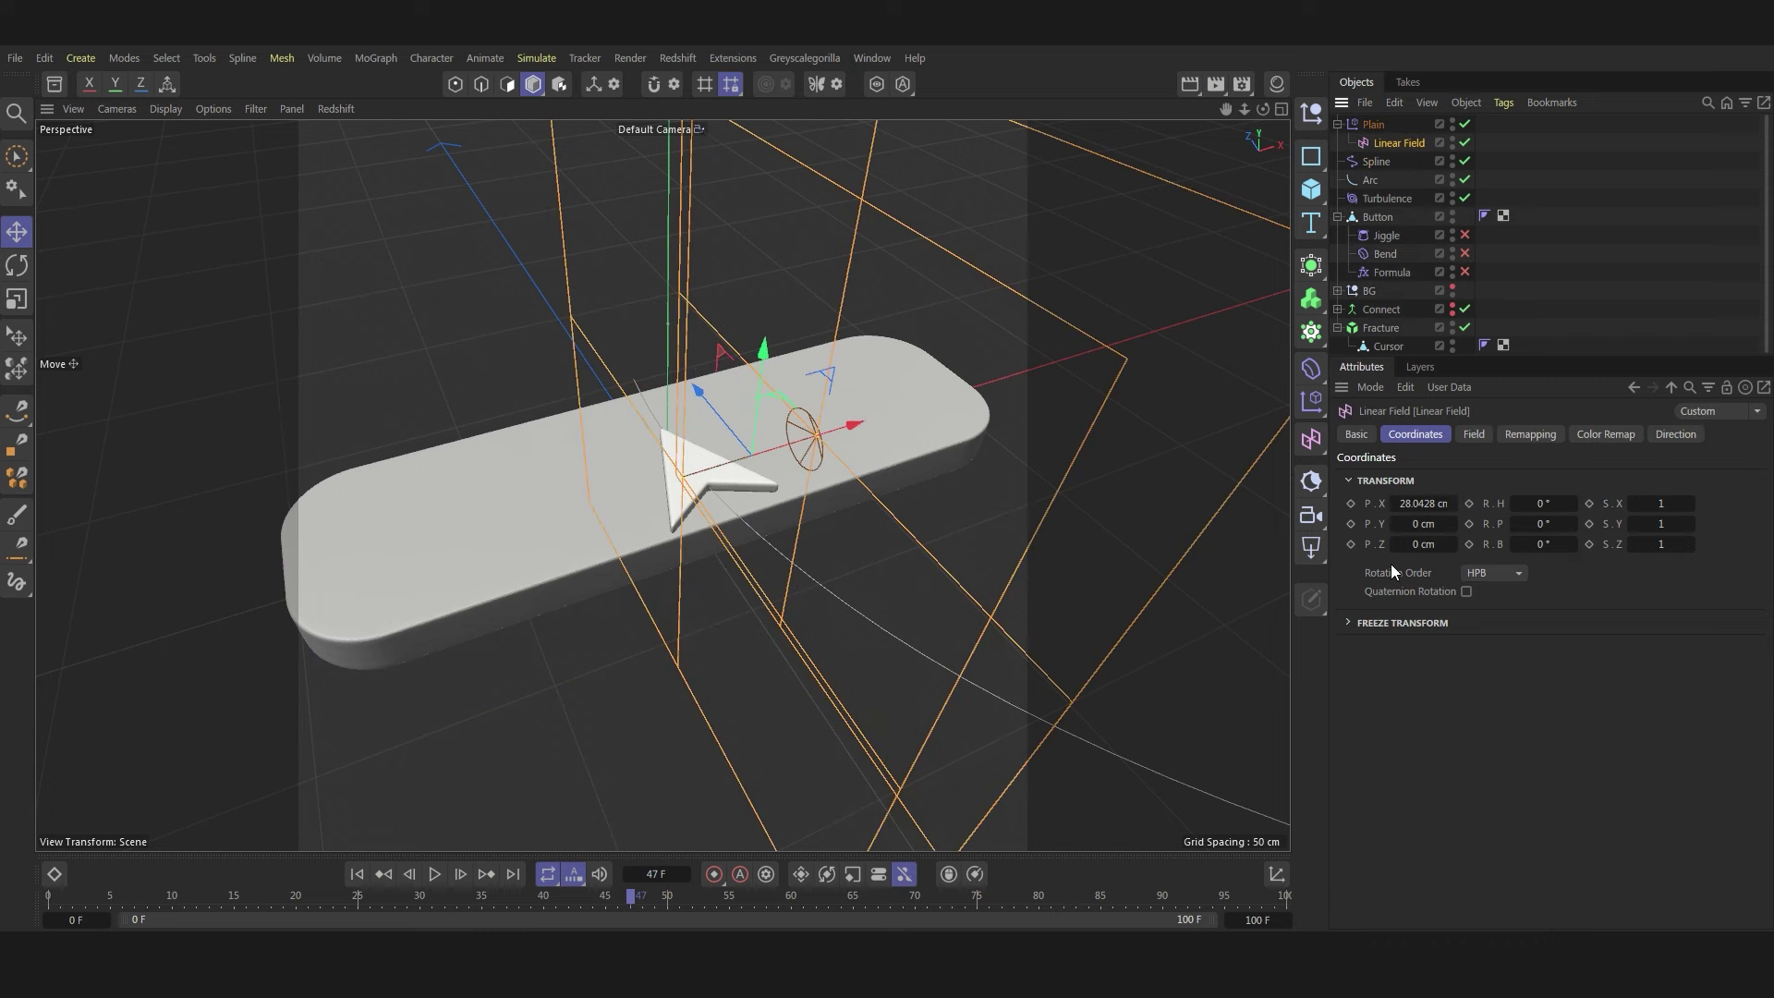
pyautogui.click(1420, 503)
pyautogui.write('0')
pyautogui.press('Return')
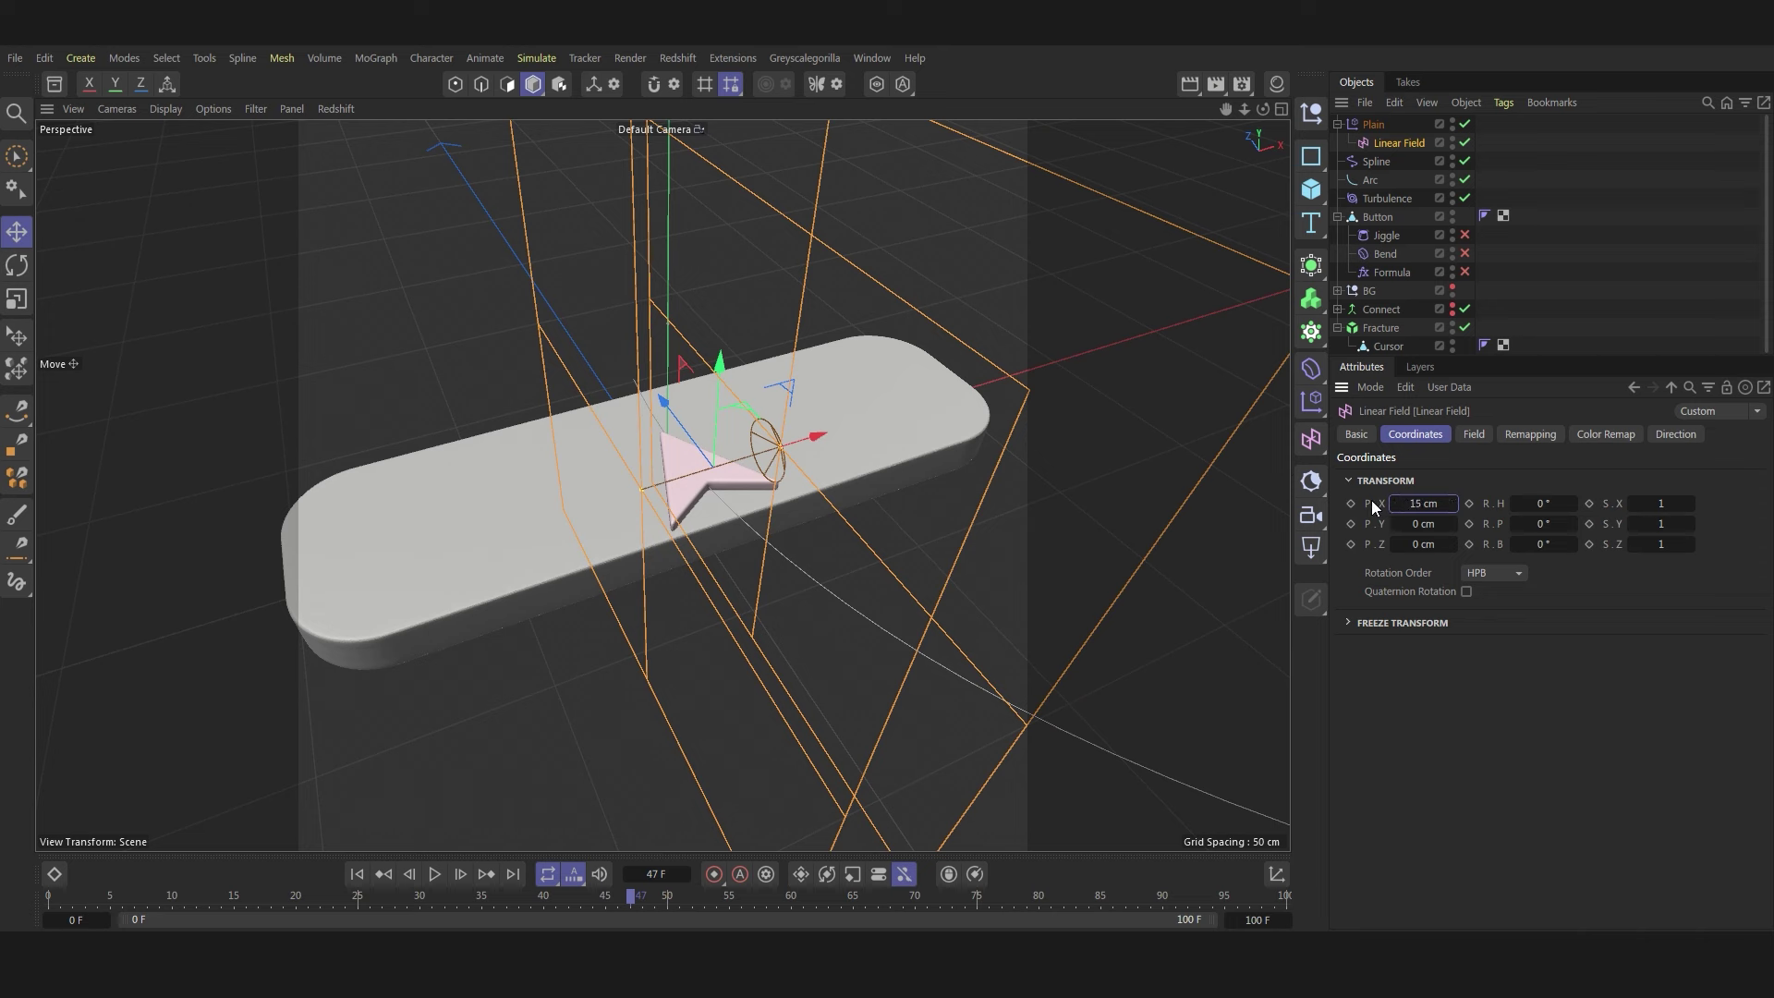
pyautogui.click(1351, 504)
# - Set the Linear Field's X position to -37 cm at frame 55
pyautogui.moveTo(677, 907); pyautogui.dragTo(729, 907)
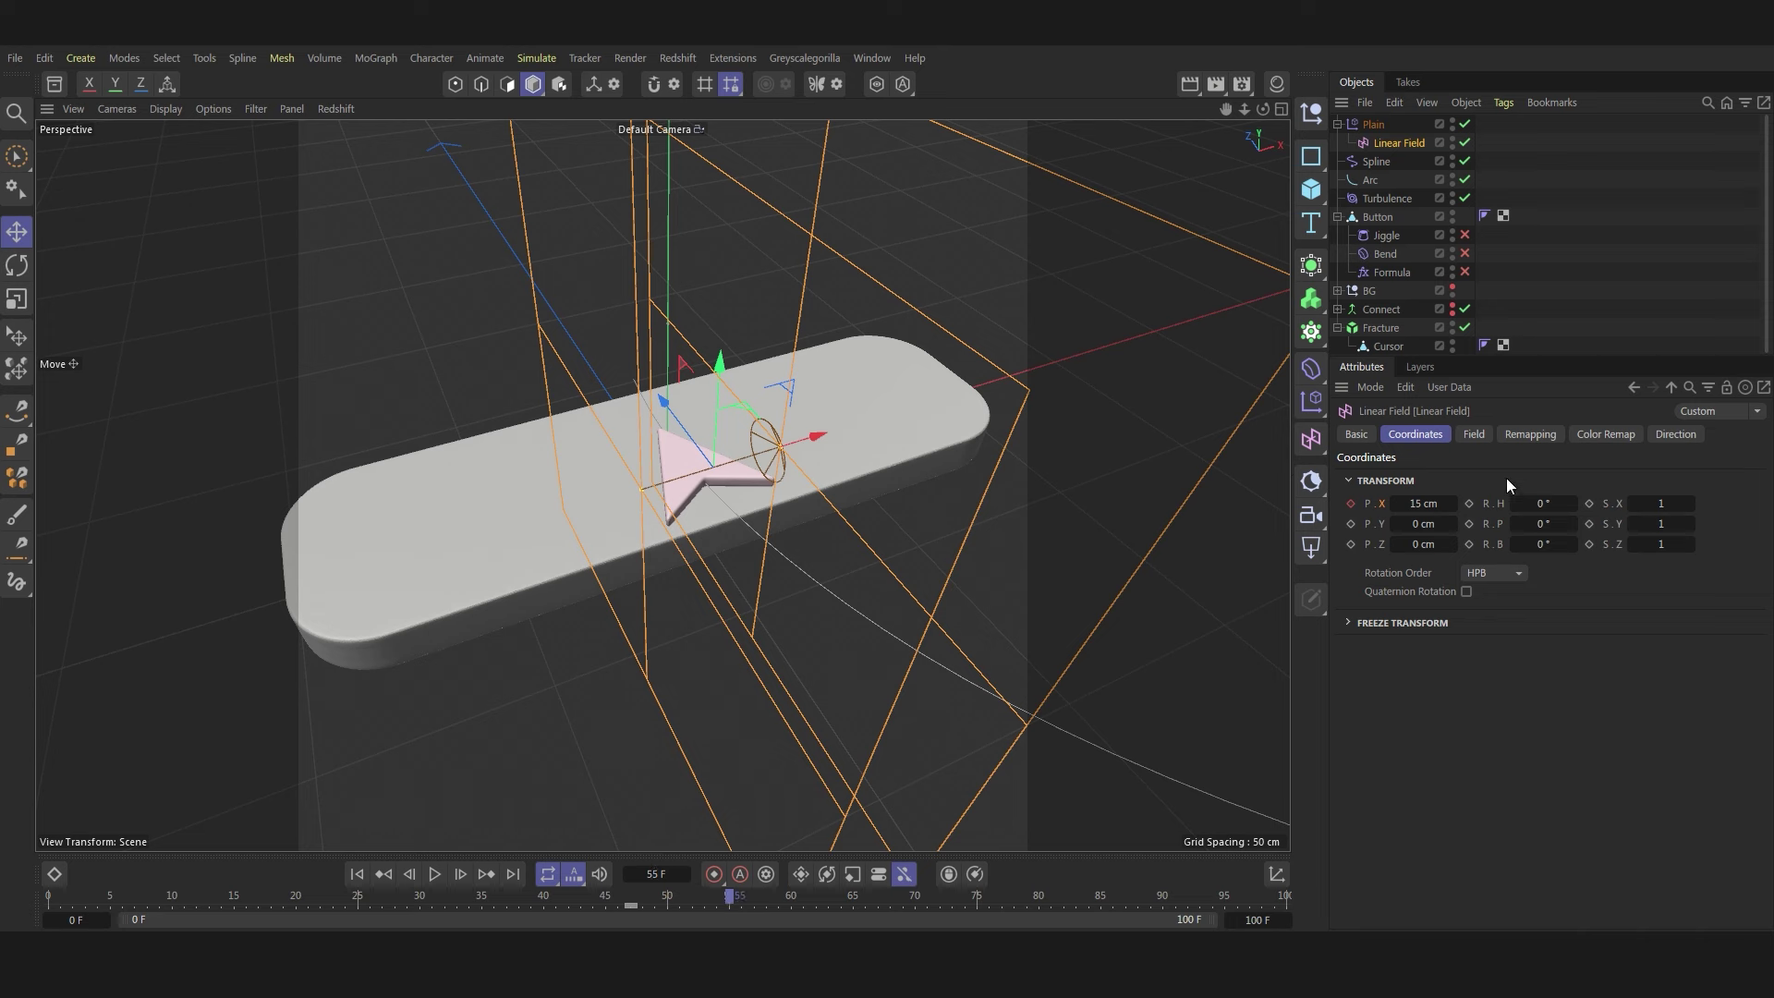
pyautogui.click(1414, 503)
pyautogui.write('-37')
pyautogui.press('Return')
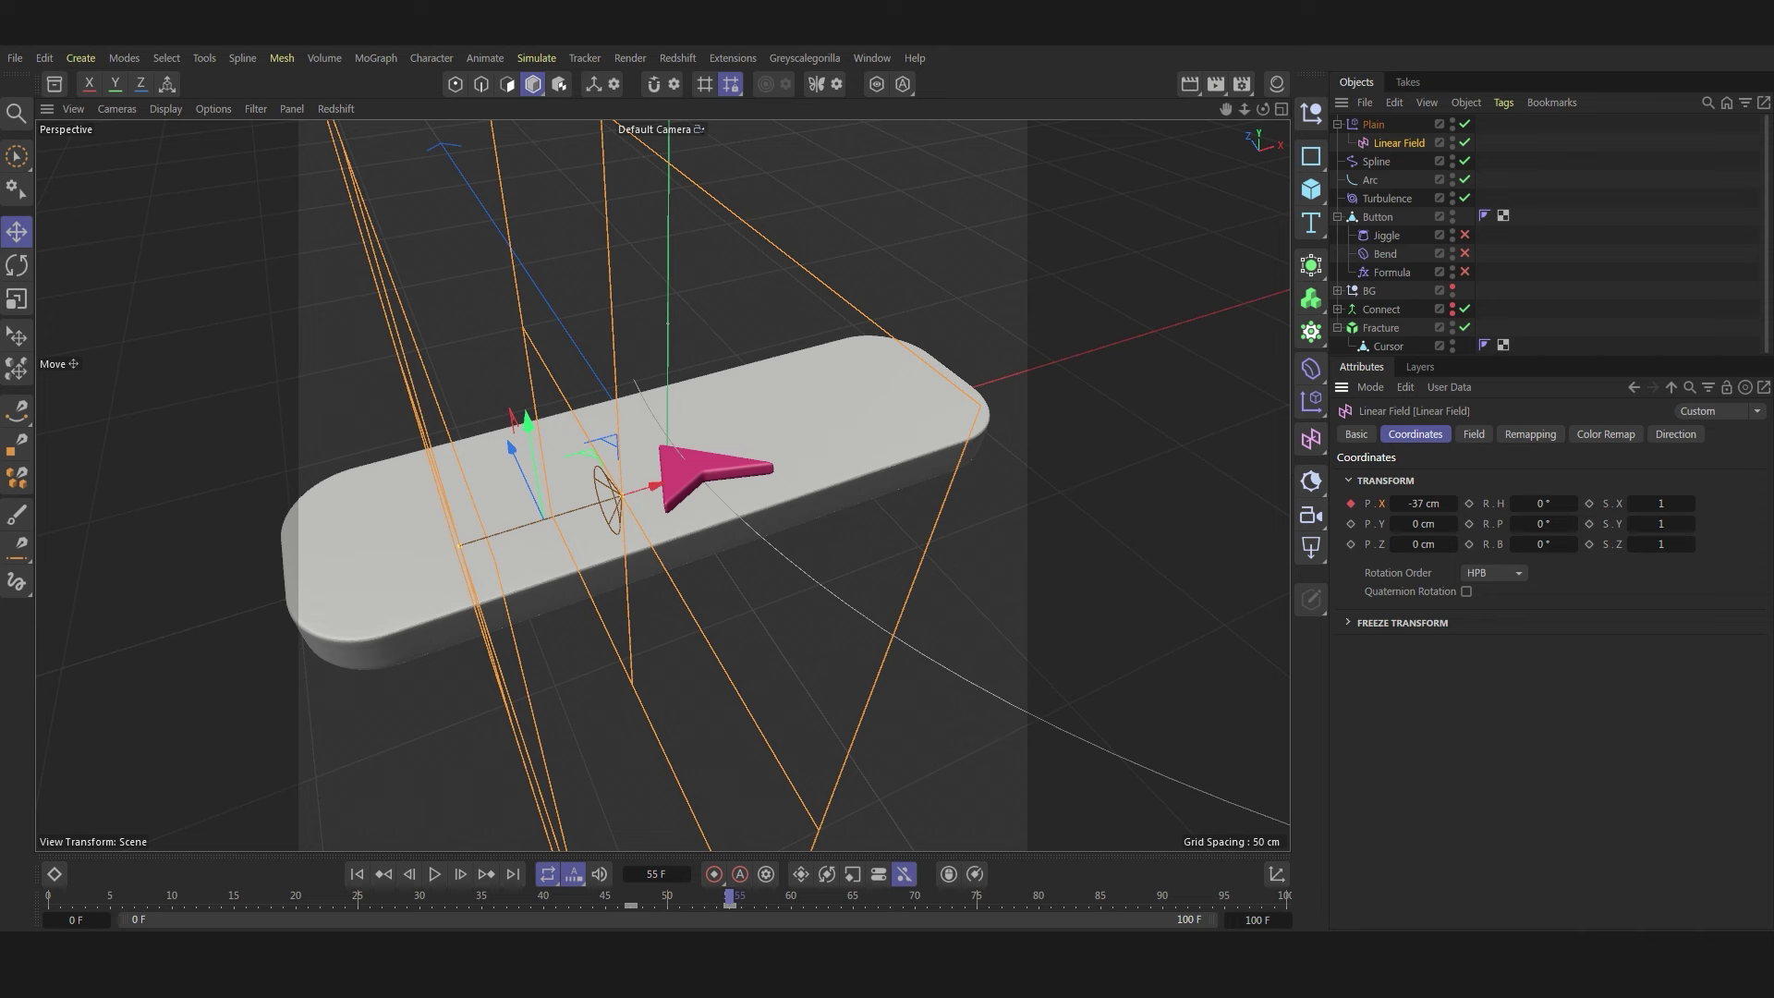
# - Keyframe the Linear Field's X position at 34 cm on frame 60 and play back
pyautogui.click(795, 898)
pyautogui.click(1425, 504)
pyautogui.write('30')
pyautogui.write('4')
pyautogui.press('Return')
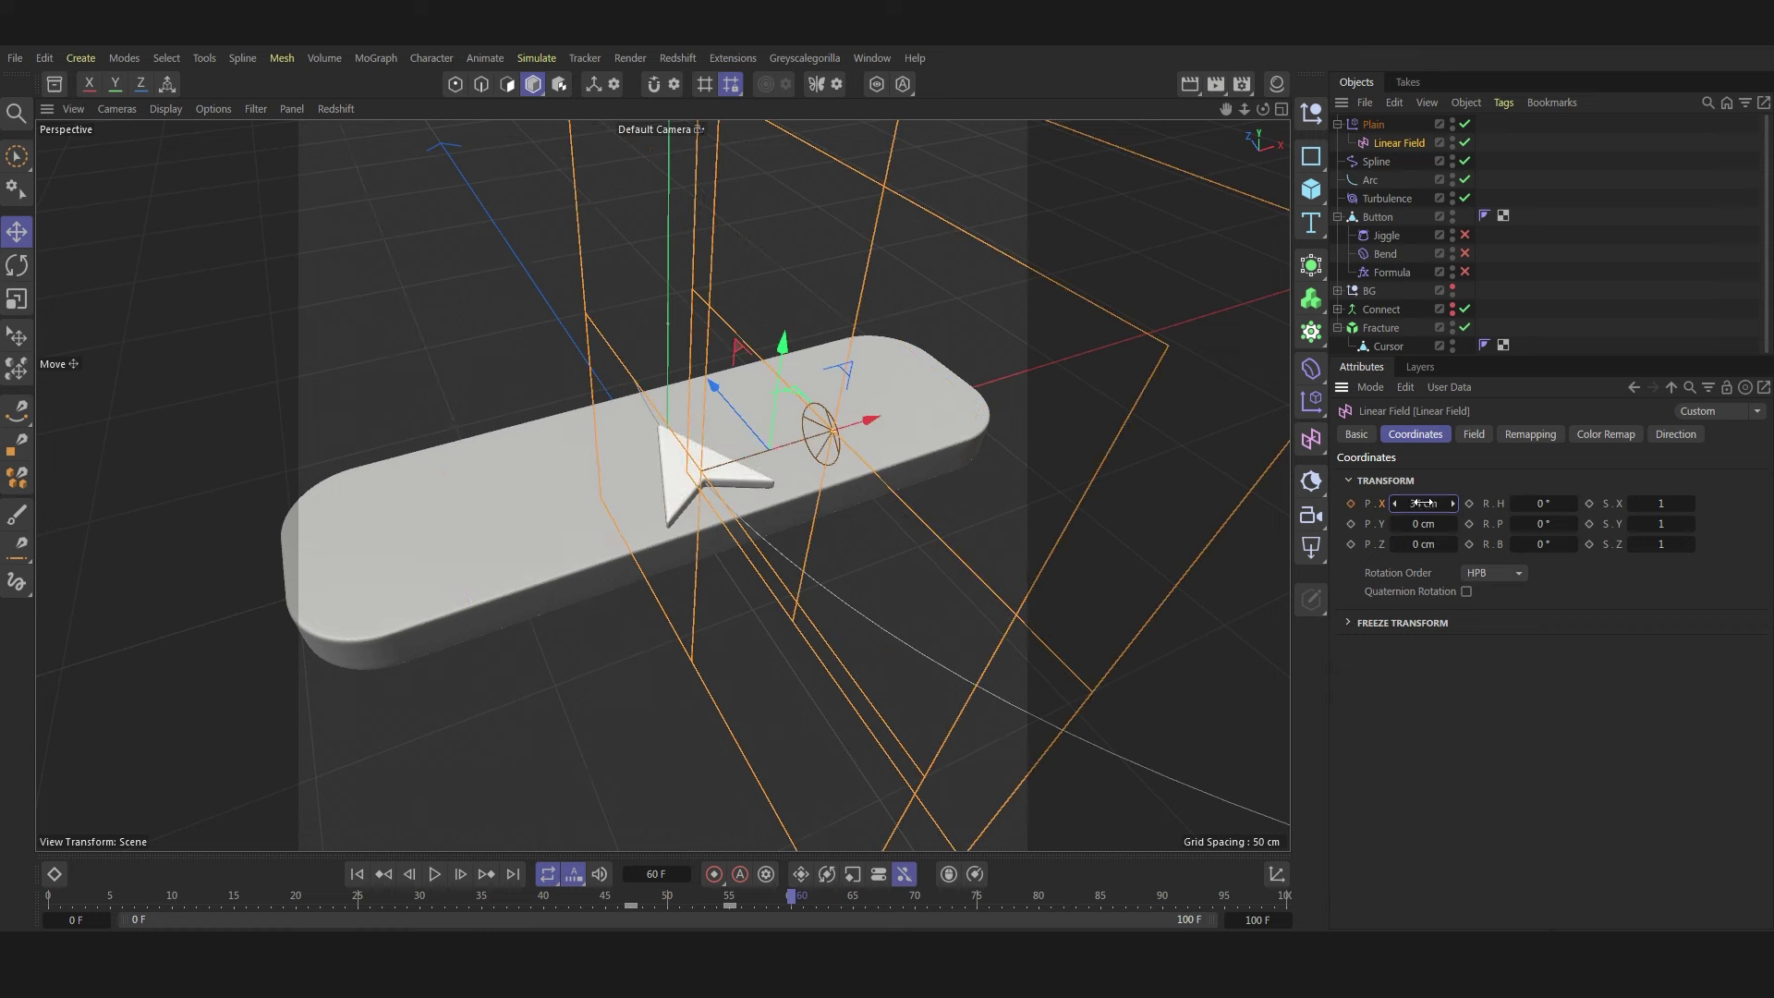
pyautogui.click(1351, 504)
pyautogui.click(357, 875)
pyautogui.click(435, 875)
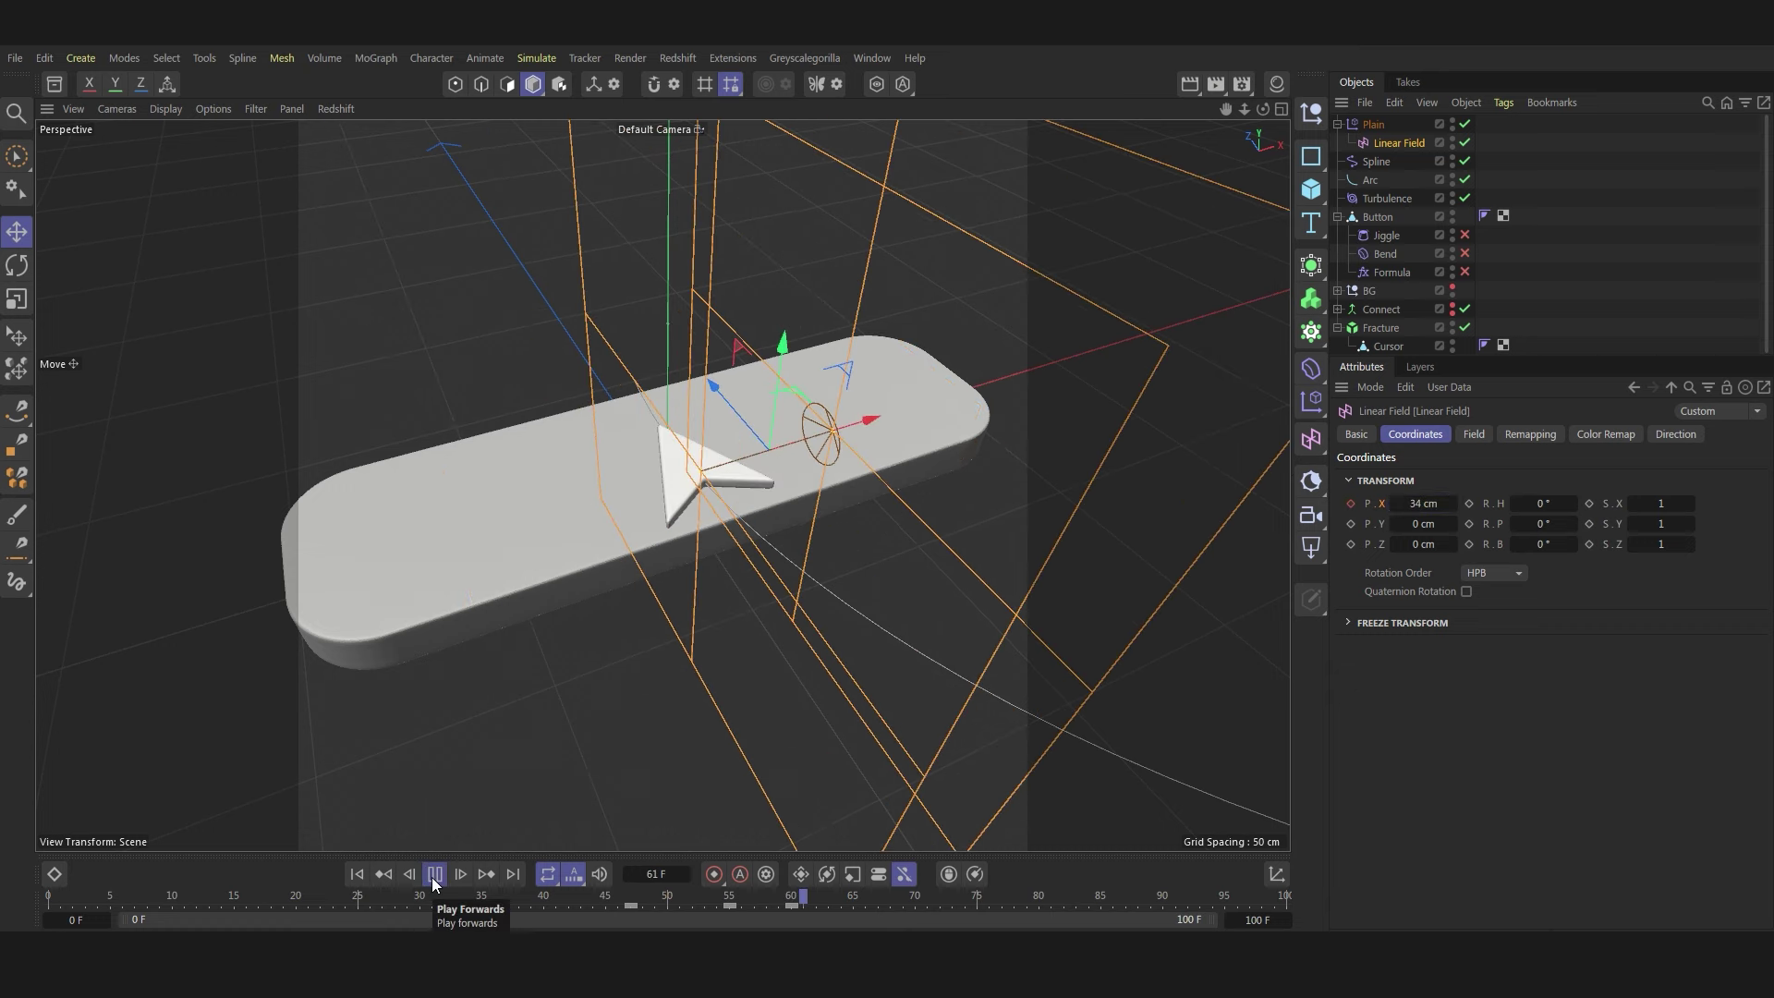
# - Add a Delay effector to the Fracture in Spring mode with 79% strength
pyautogui.click(1381, 328)
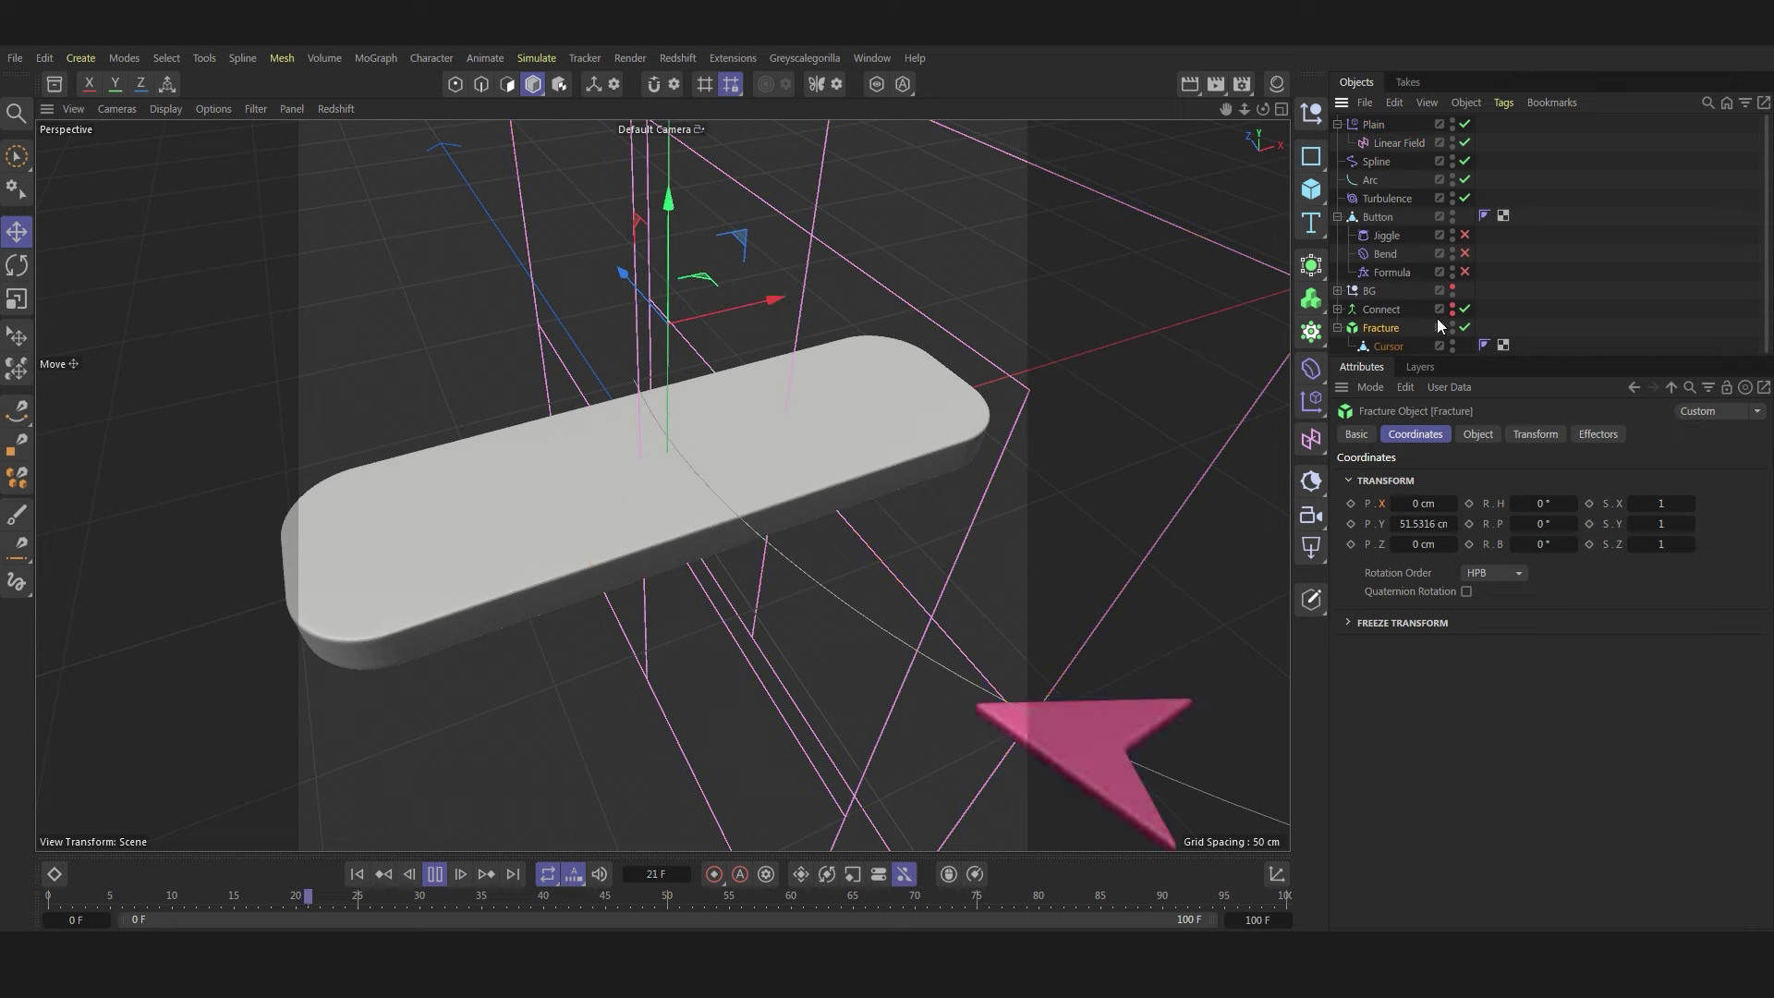
pyautogui.click(541, 58)
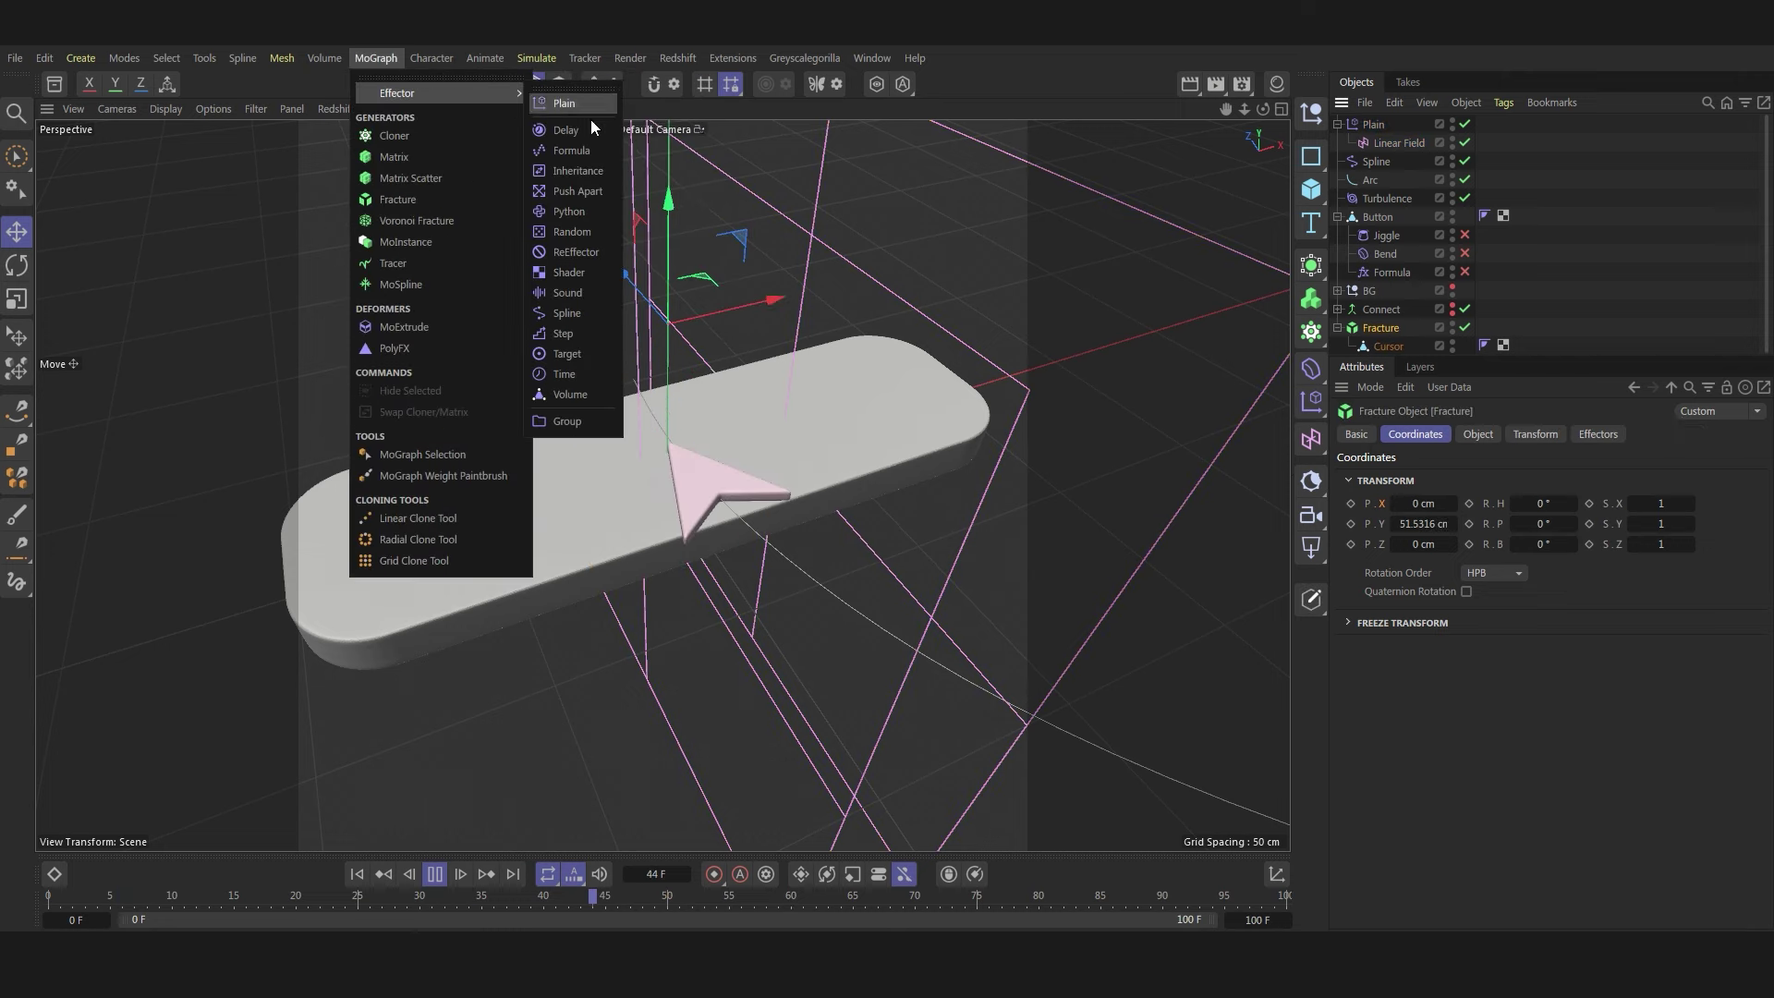
pyautogui.click(590, 116)
pyautogui.click(1480, 434)
pyautogui.click(1701, 525)
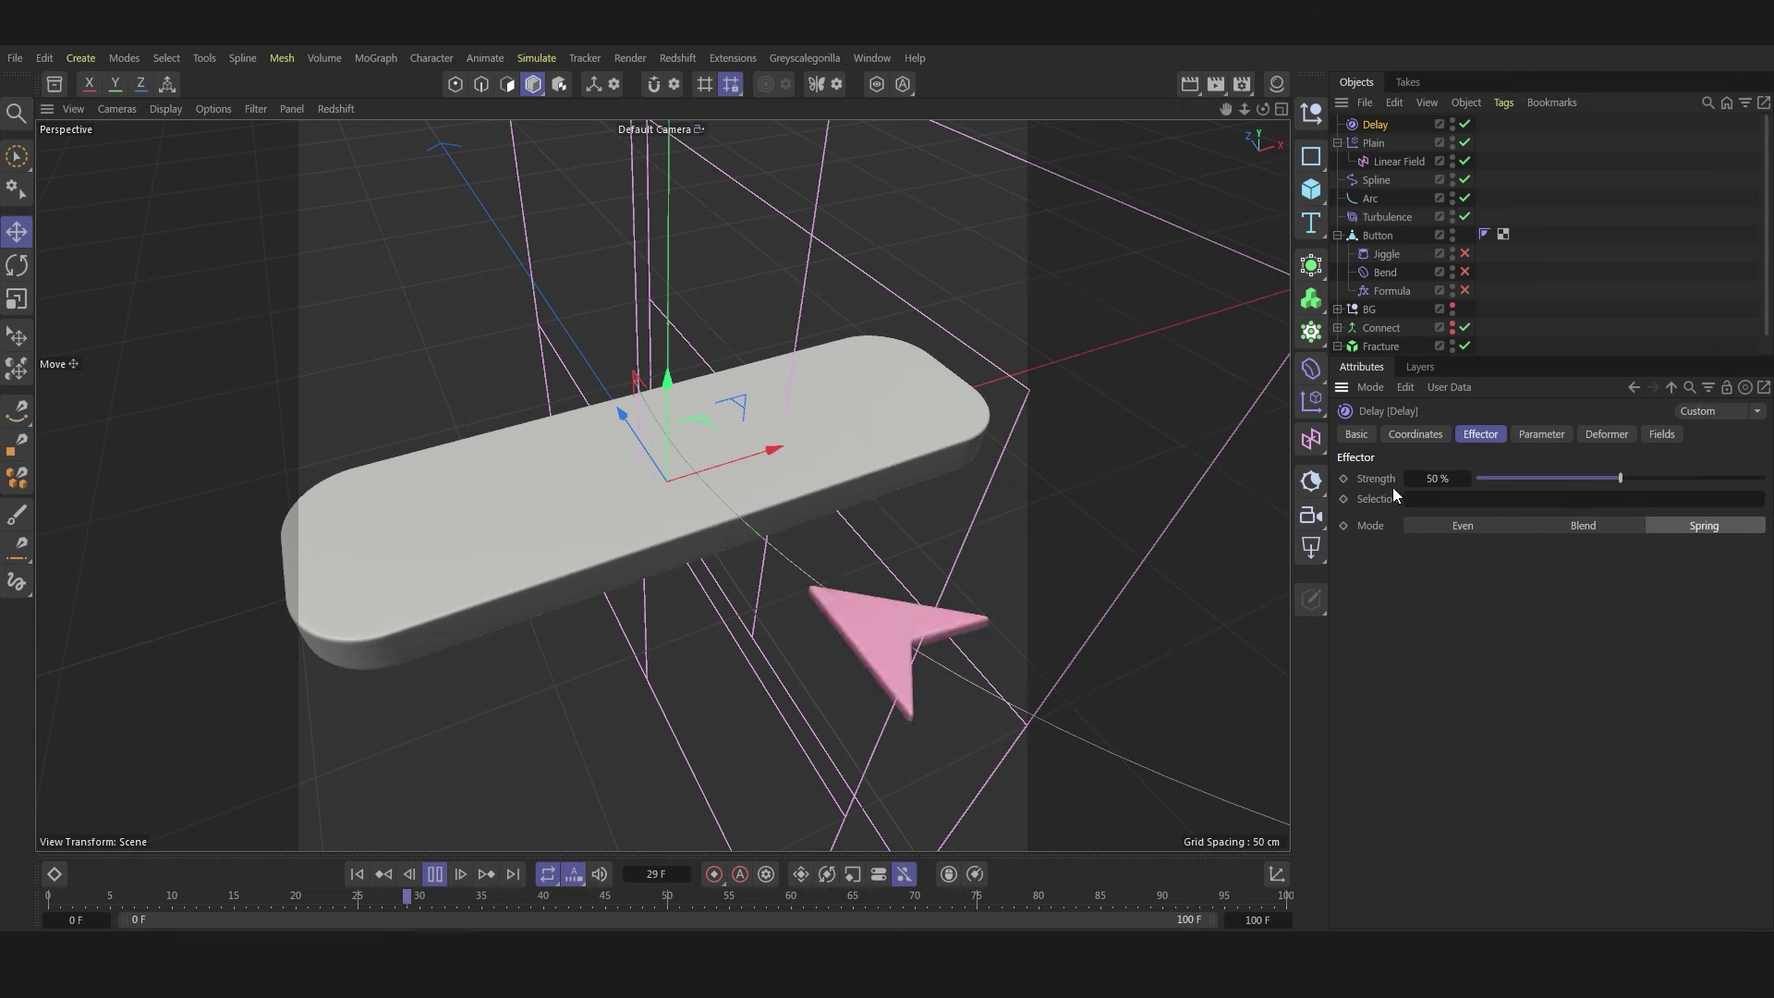
pyautogui.click(1420, 480)
pyautogui.moveTo(1420, 479); pyautogui.dragTo(1460, 480)
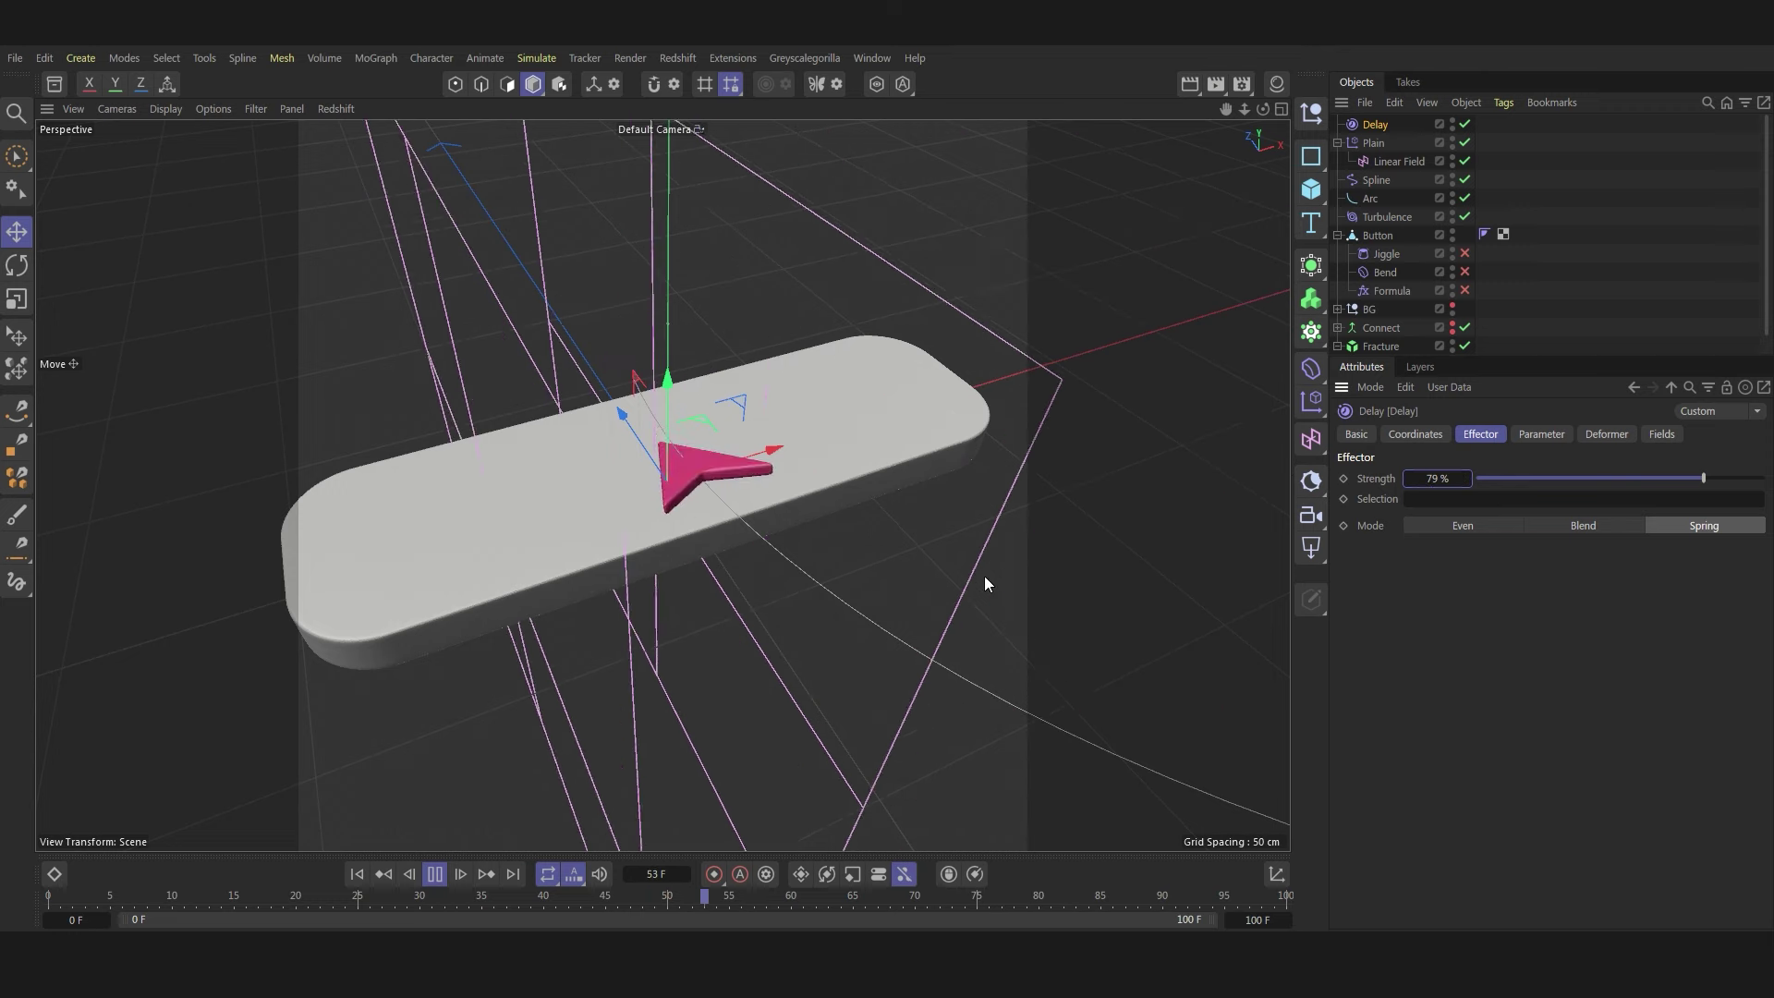
pyautogui.click(1381, 346)
pyautogui.click(383, 58)
pyautogui.moveTo(416, 92)
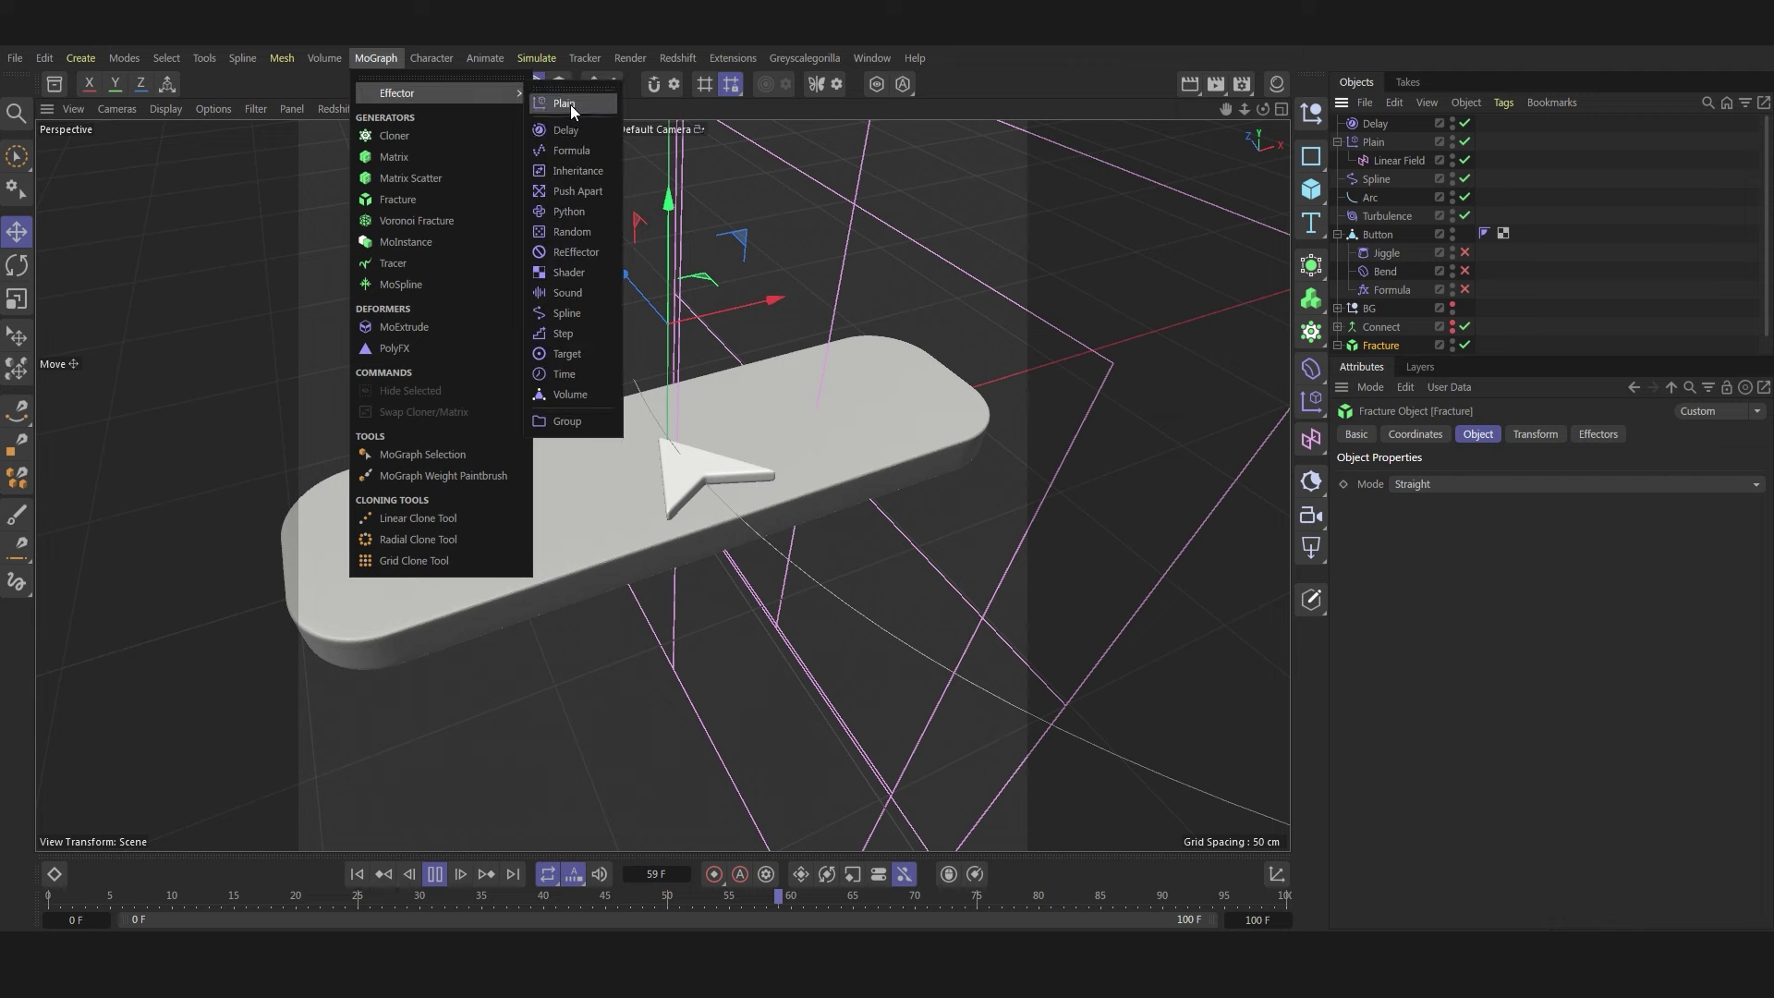
# - Add a second Delay effector at 80% strength and re-enable the button's Bend deformer
pyautogui.click(571, 134)
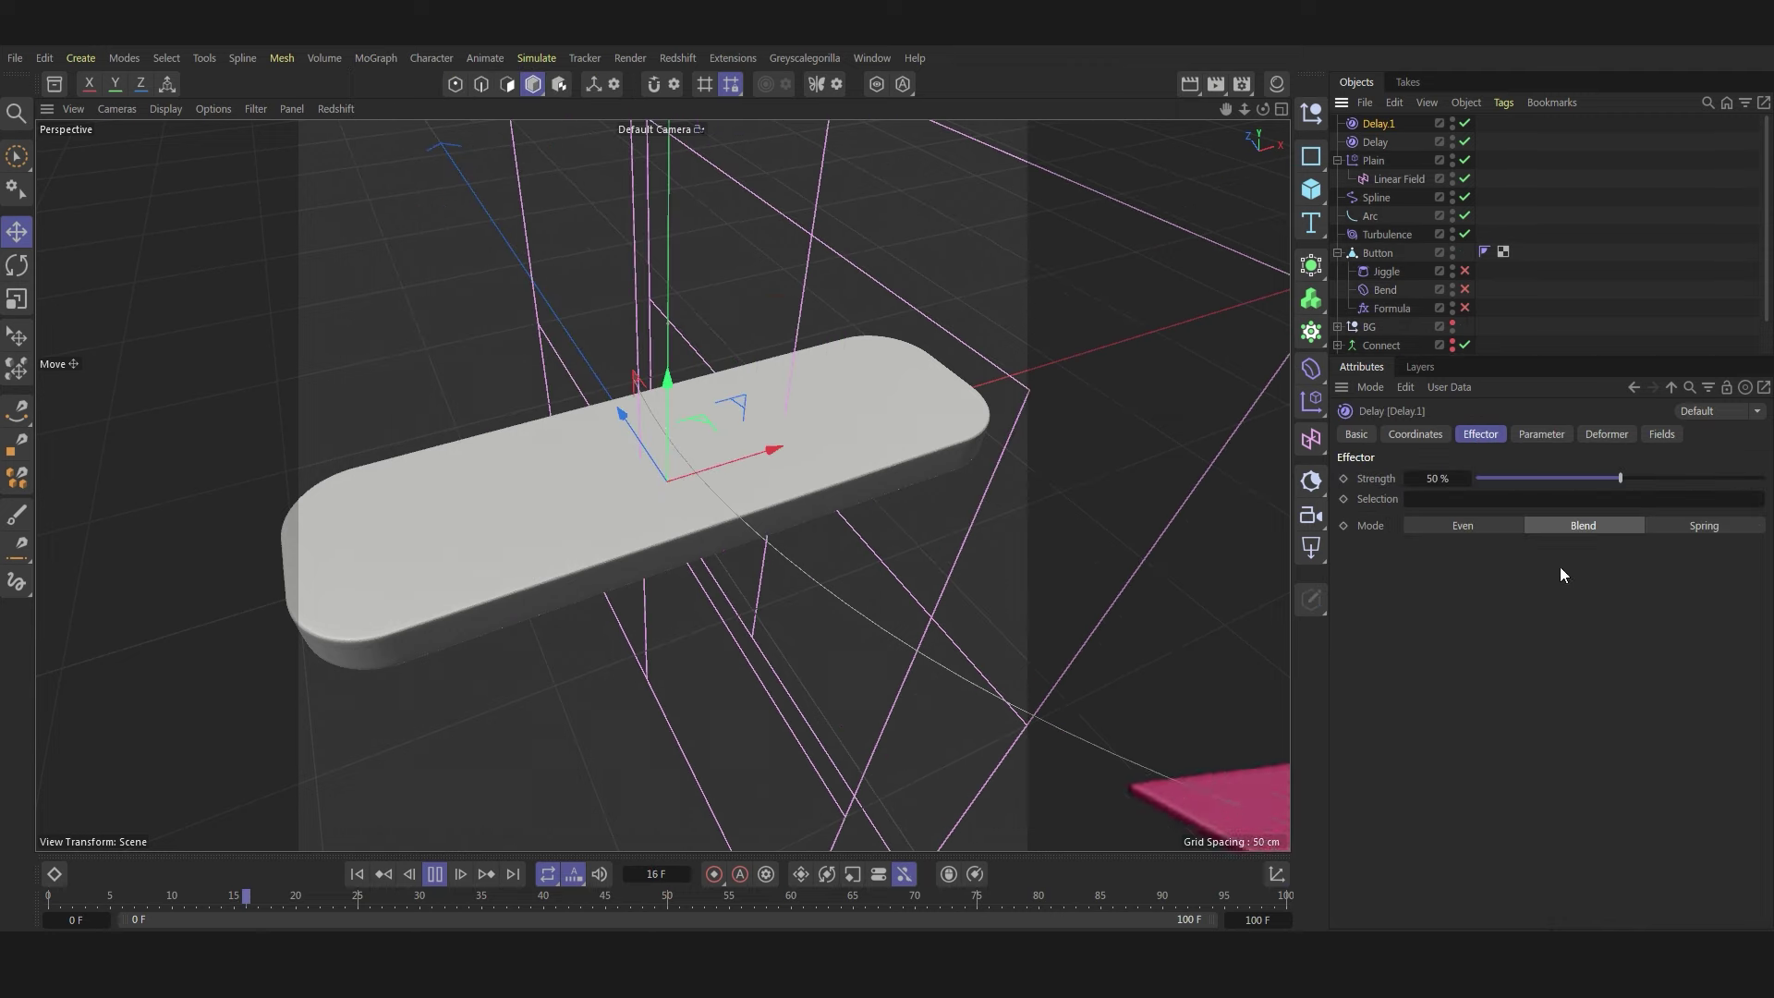
pyautogui.moveTo(1429, 479); pyautogui.dragTo(1505, 481)
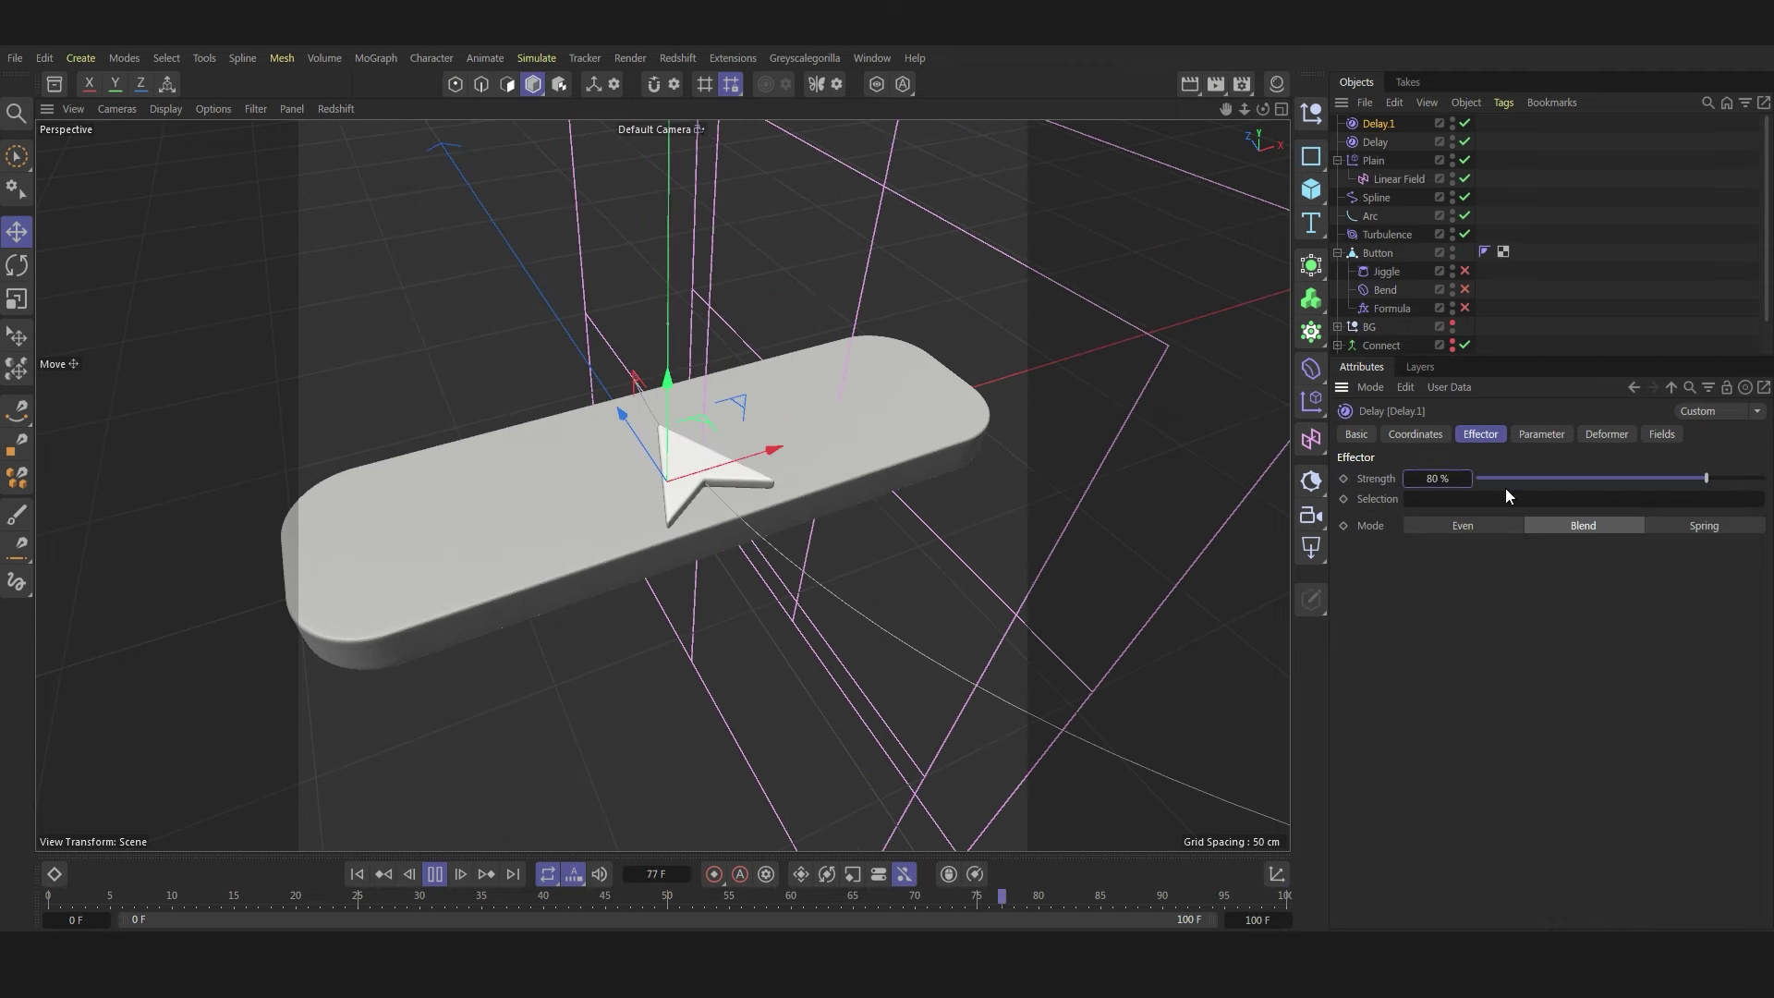
pyautogui.keyDown('alt'); pyautogui.moveTo(1190, 146); pyautogui.dragTo(985, 240); pyautogui.keyUp('alt')
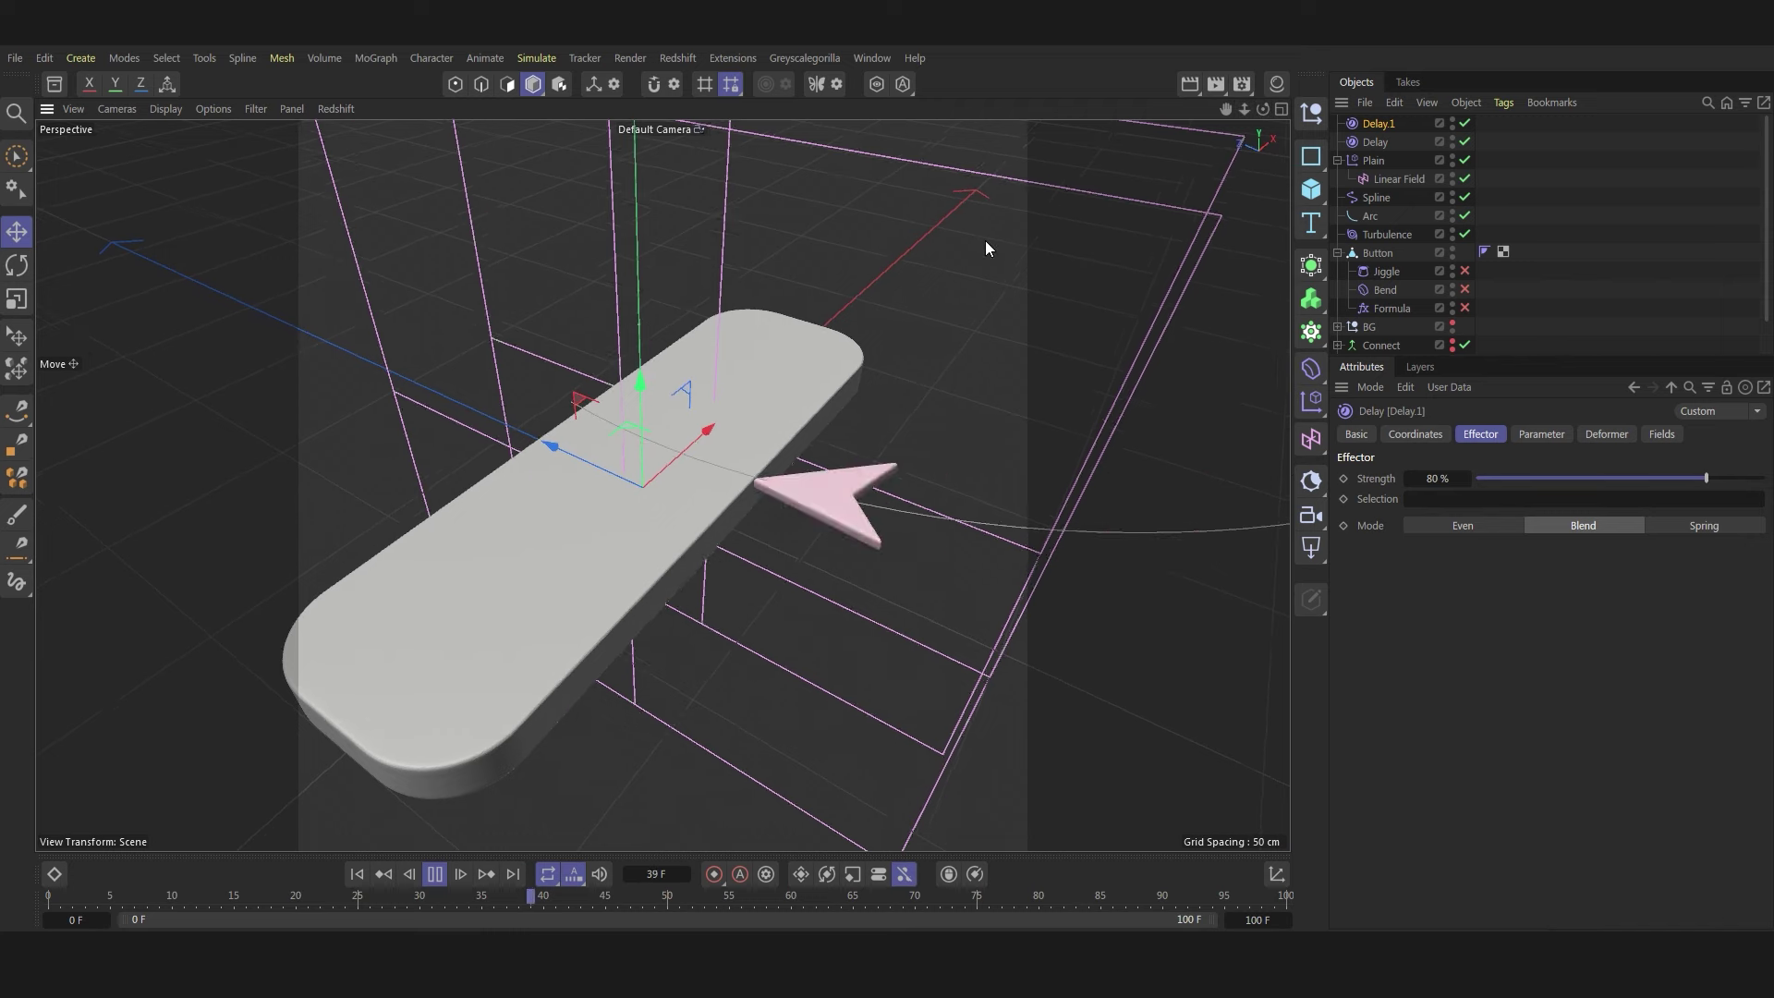
pyautogui.scroll(-3, 523, 556)
pyautogui.keyDown('alt'); pyautogui.moveTo(523, 557); pyautogui.dragTo(530, 523); pyautogui.keyUp('alt')
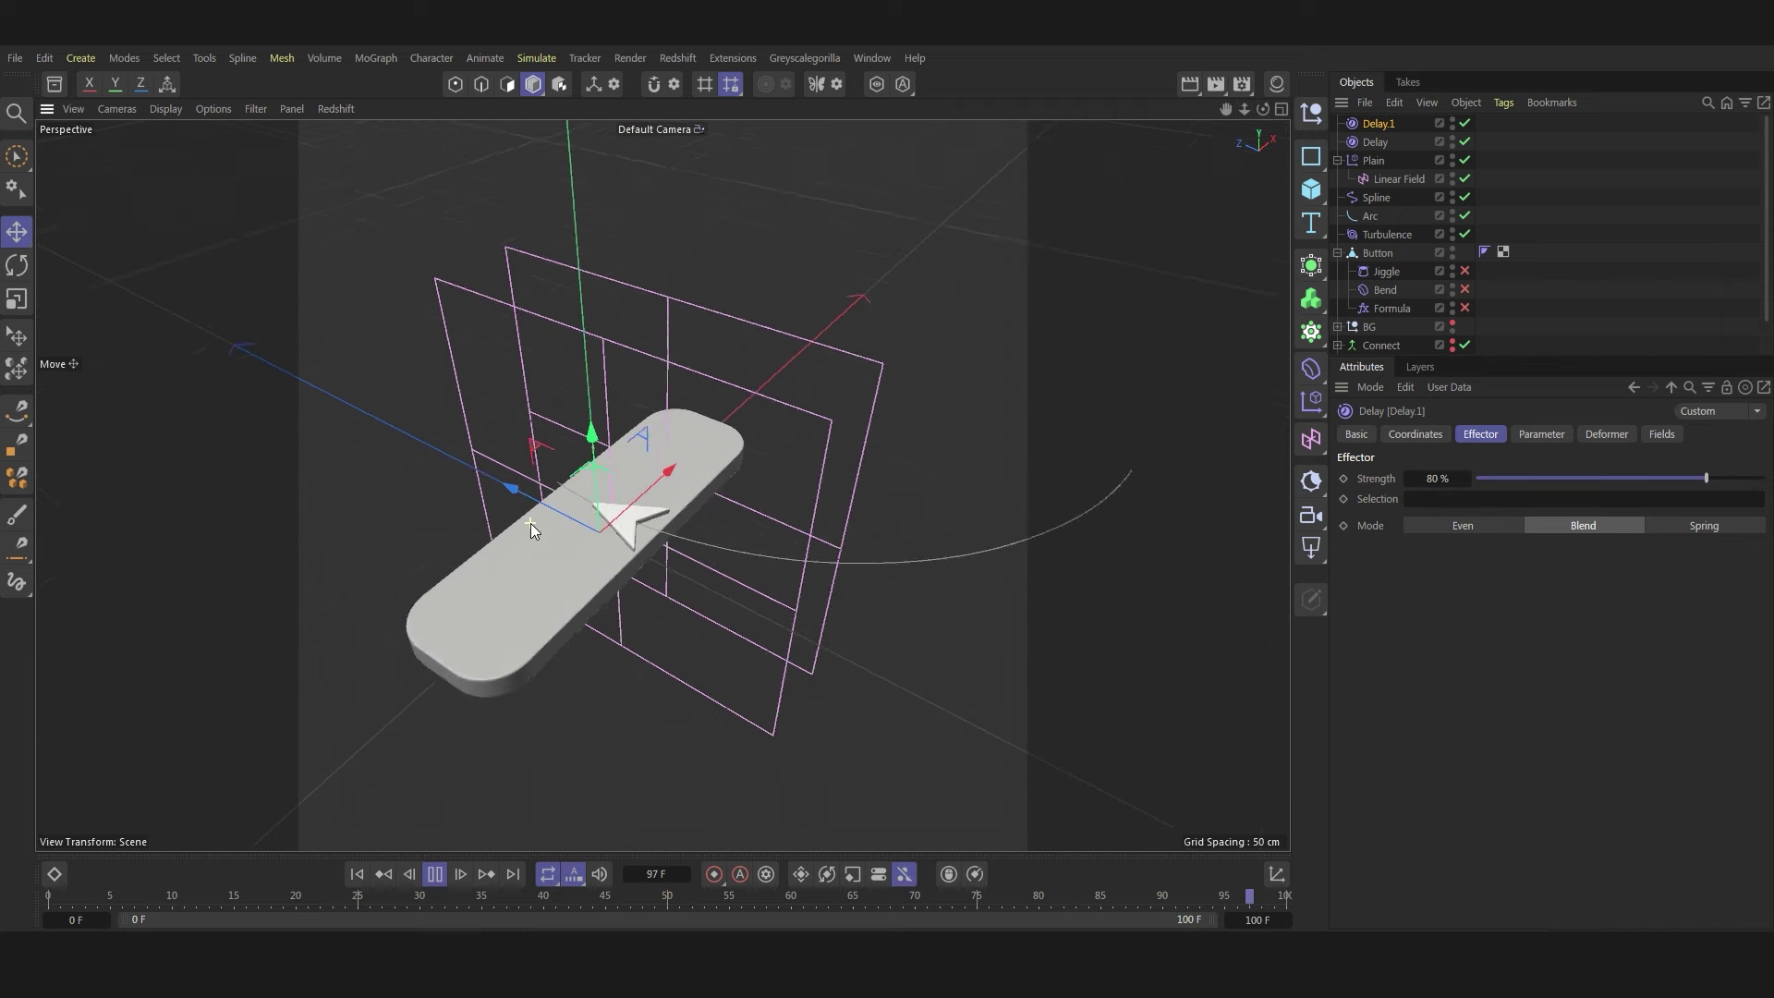
pyautogui.scroll(2, 530, 523)
pyautogui.click(1464, 290)
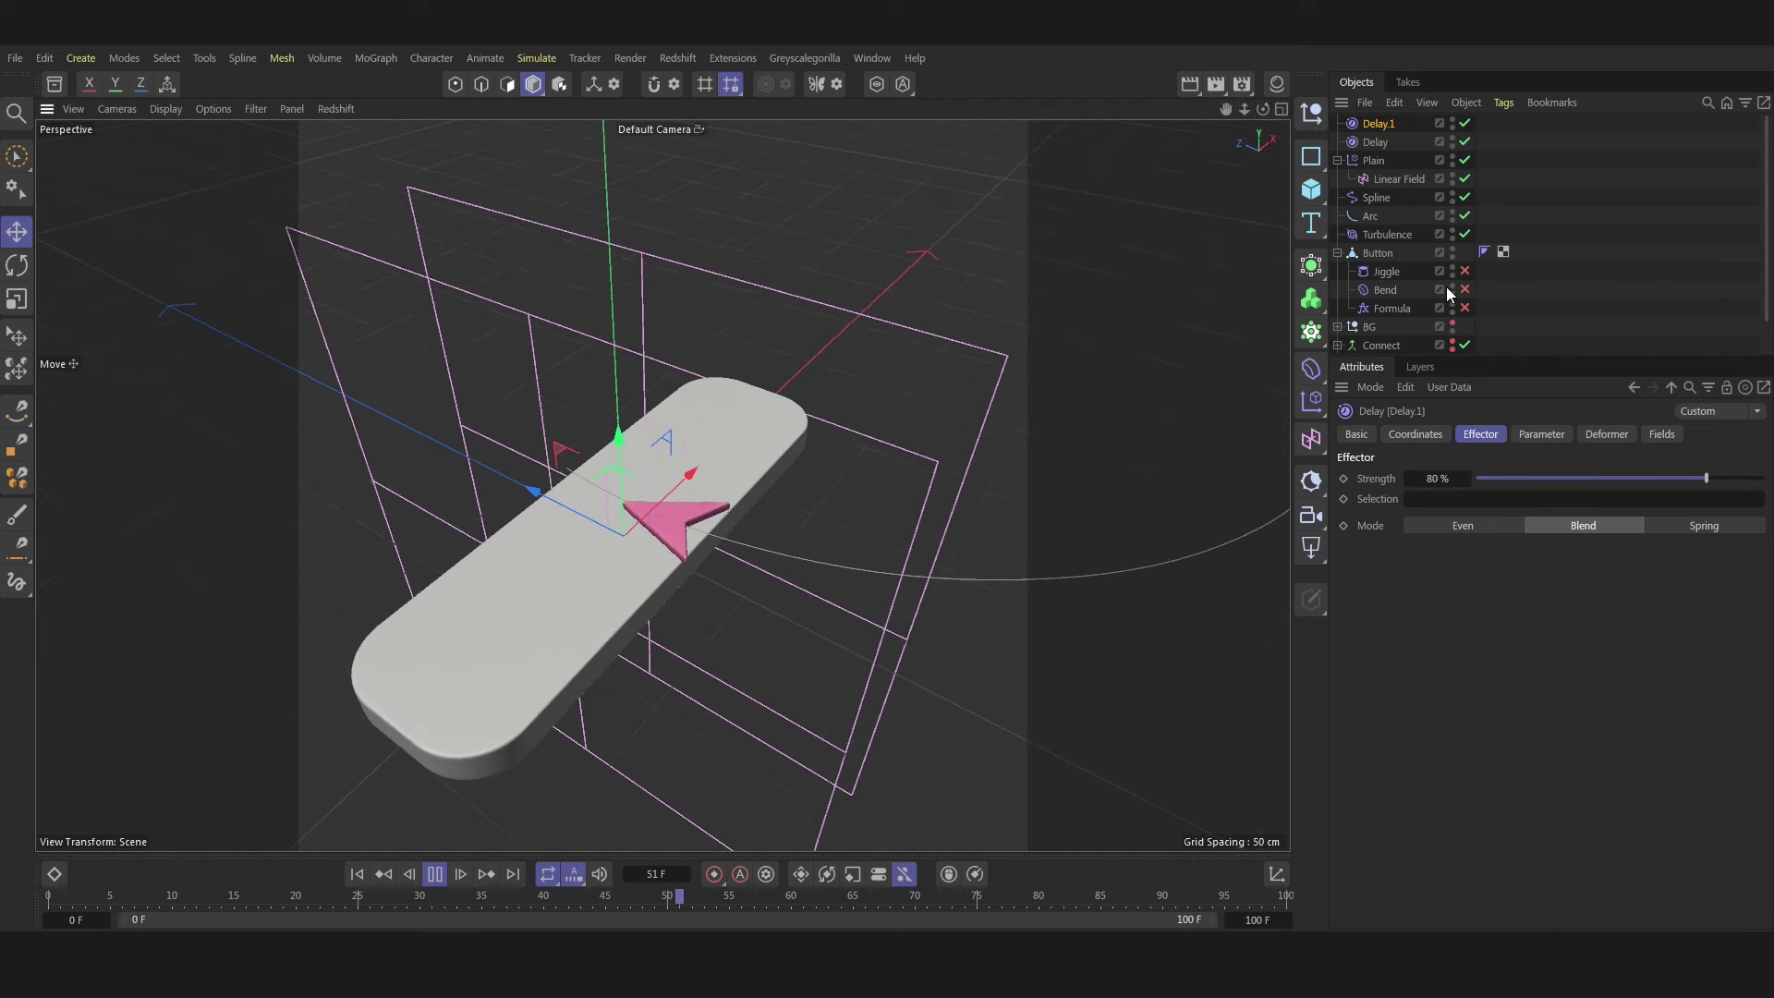
pyautogui.click(1404, 288)
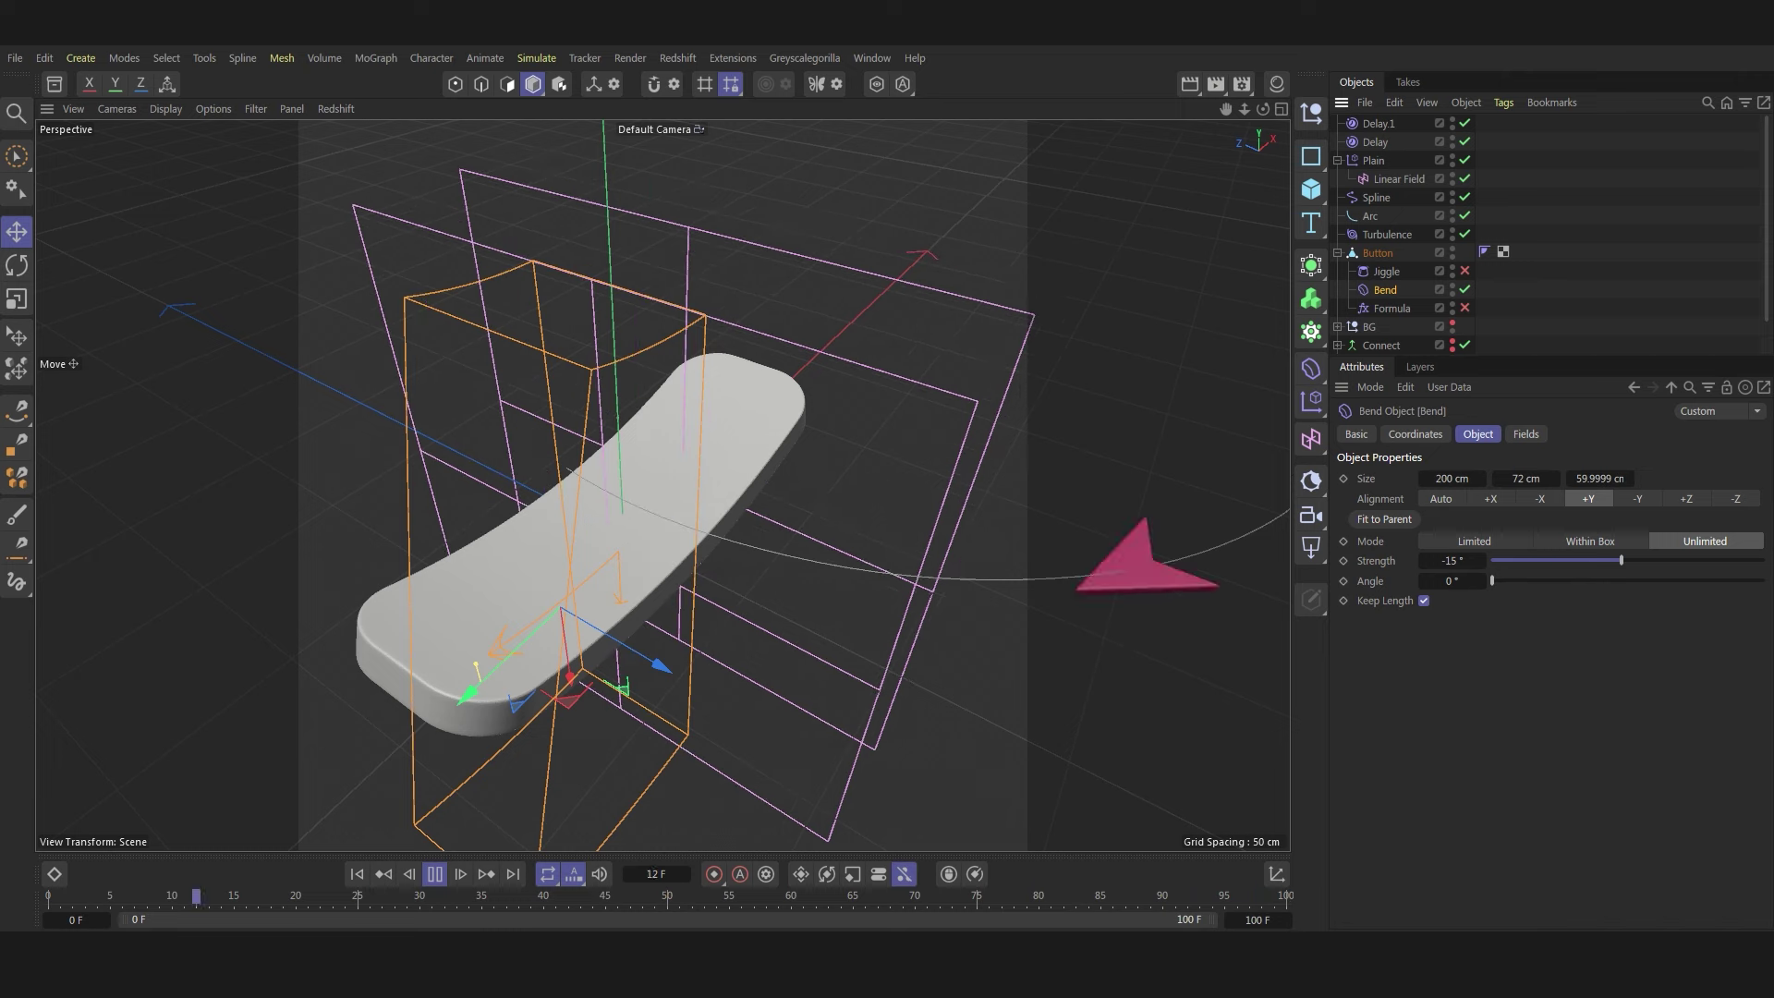
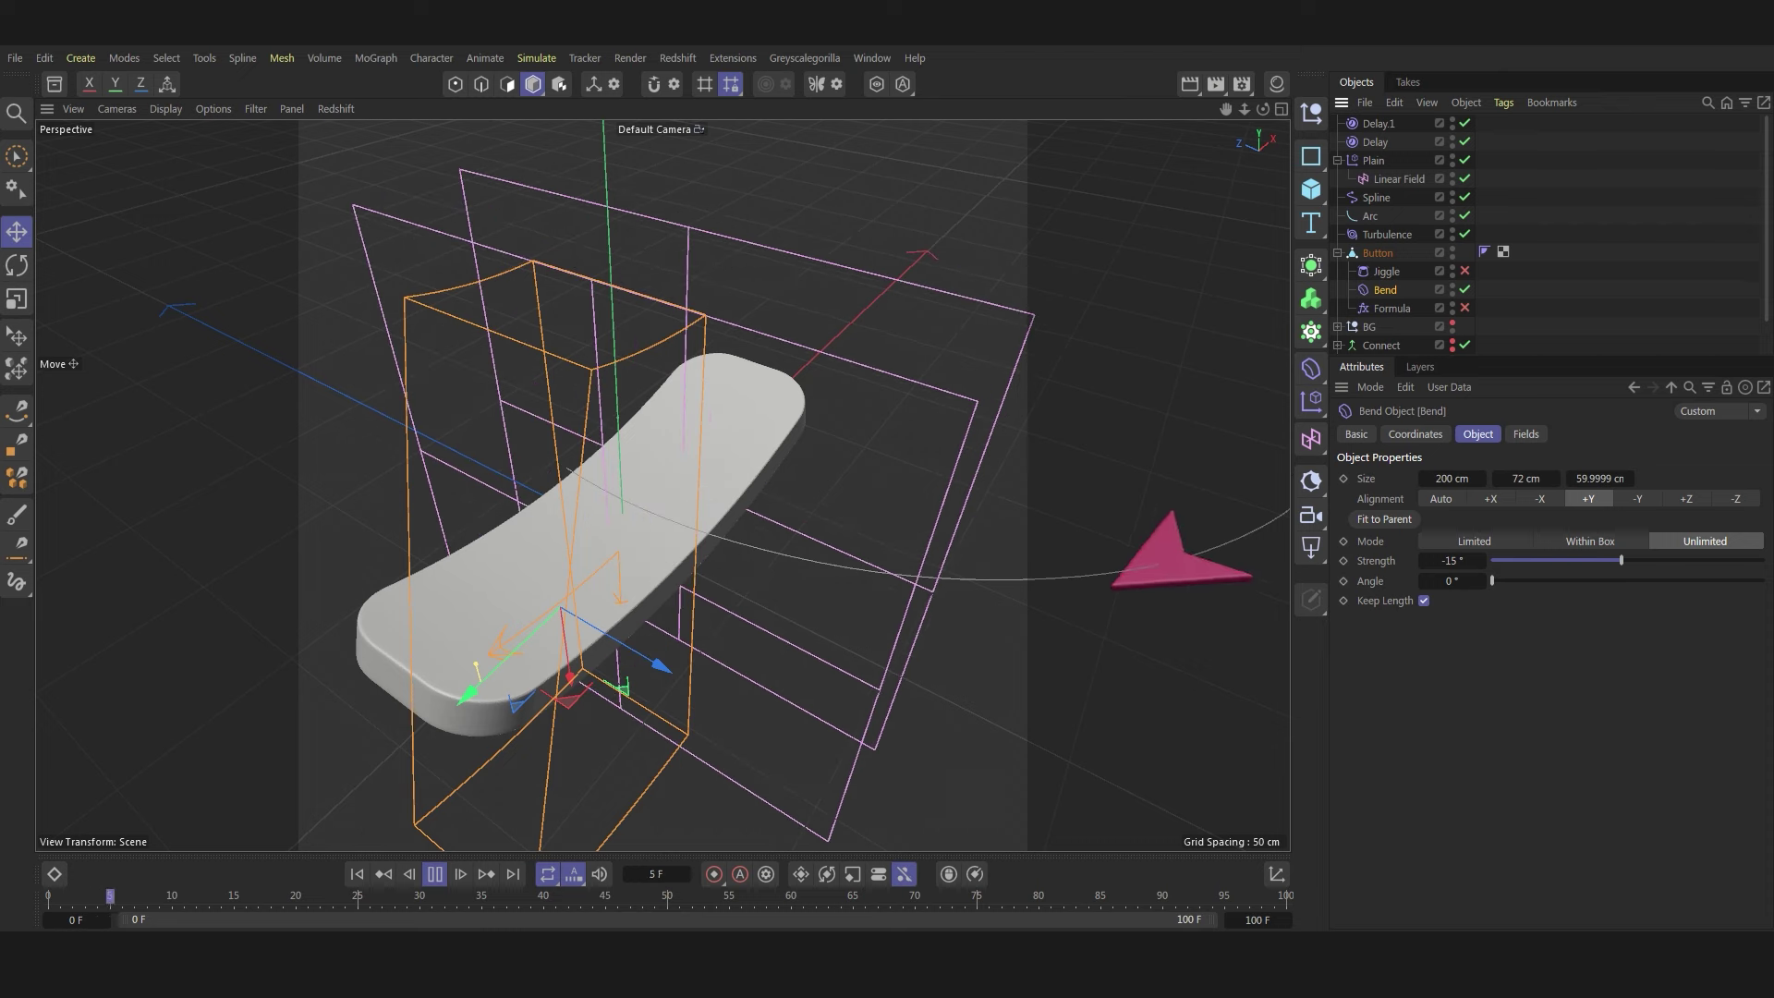
# - Add a MoGraph Cache tag to the Fracture object, bake it, and scrub to frame 57
pyautogui.click(439, 870)
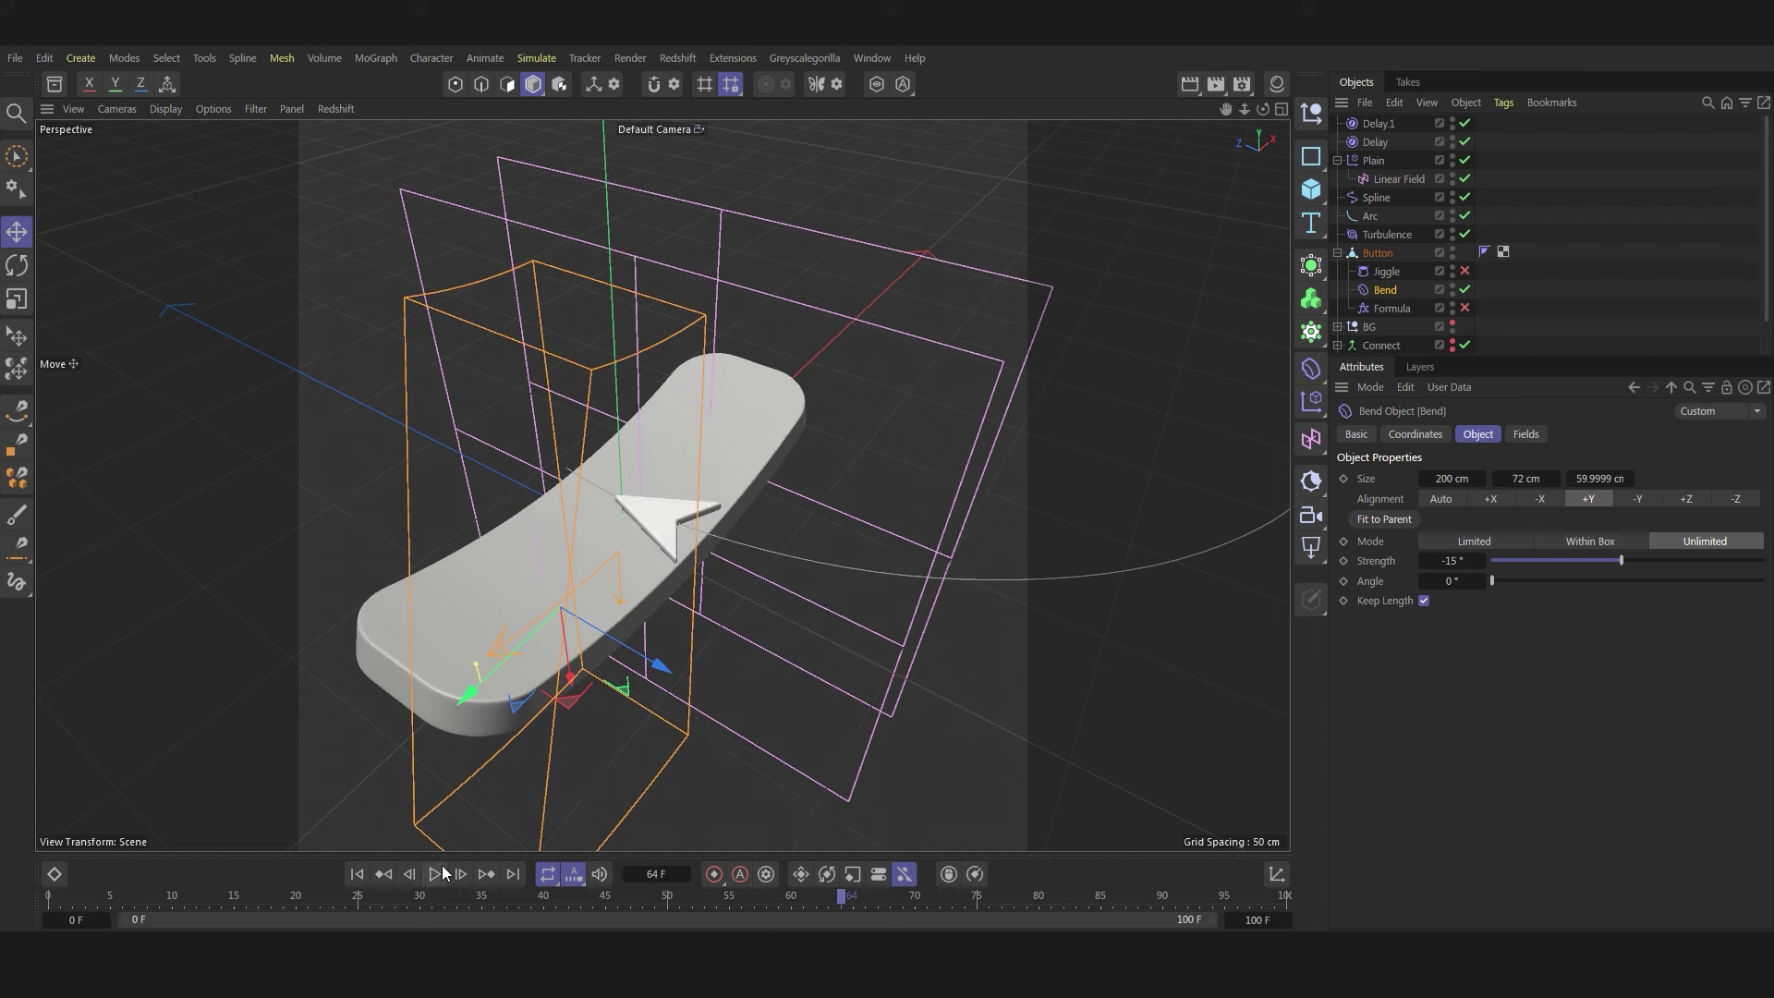
pyautogui.moveTo(713, 908)
pyautogui.mouseDown()
pyautogui.moveTo(827, 907)
pyautogui.moveTo(653, 908)
pyautogui.mouseUp()
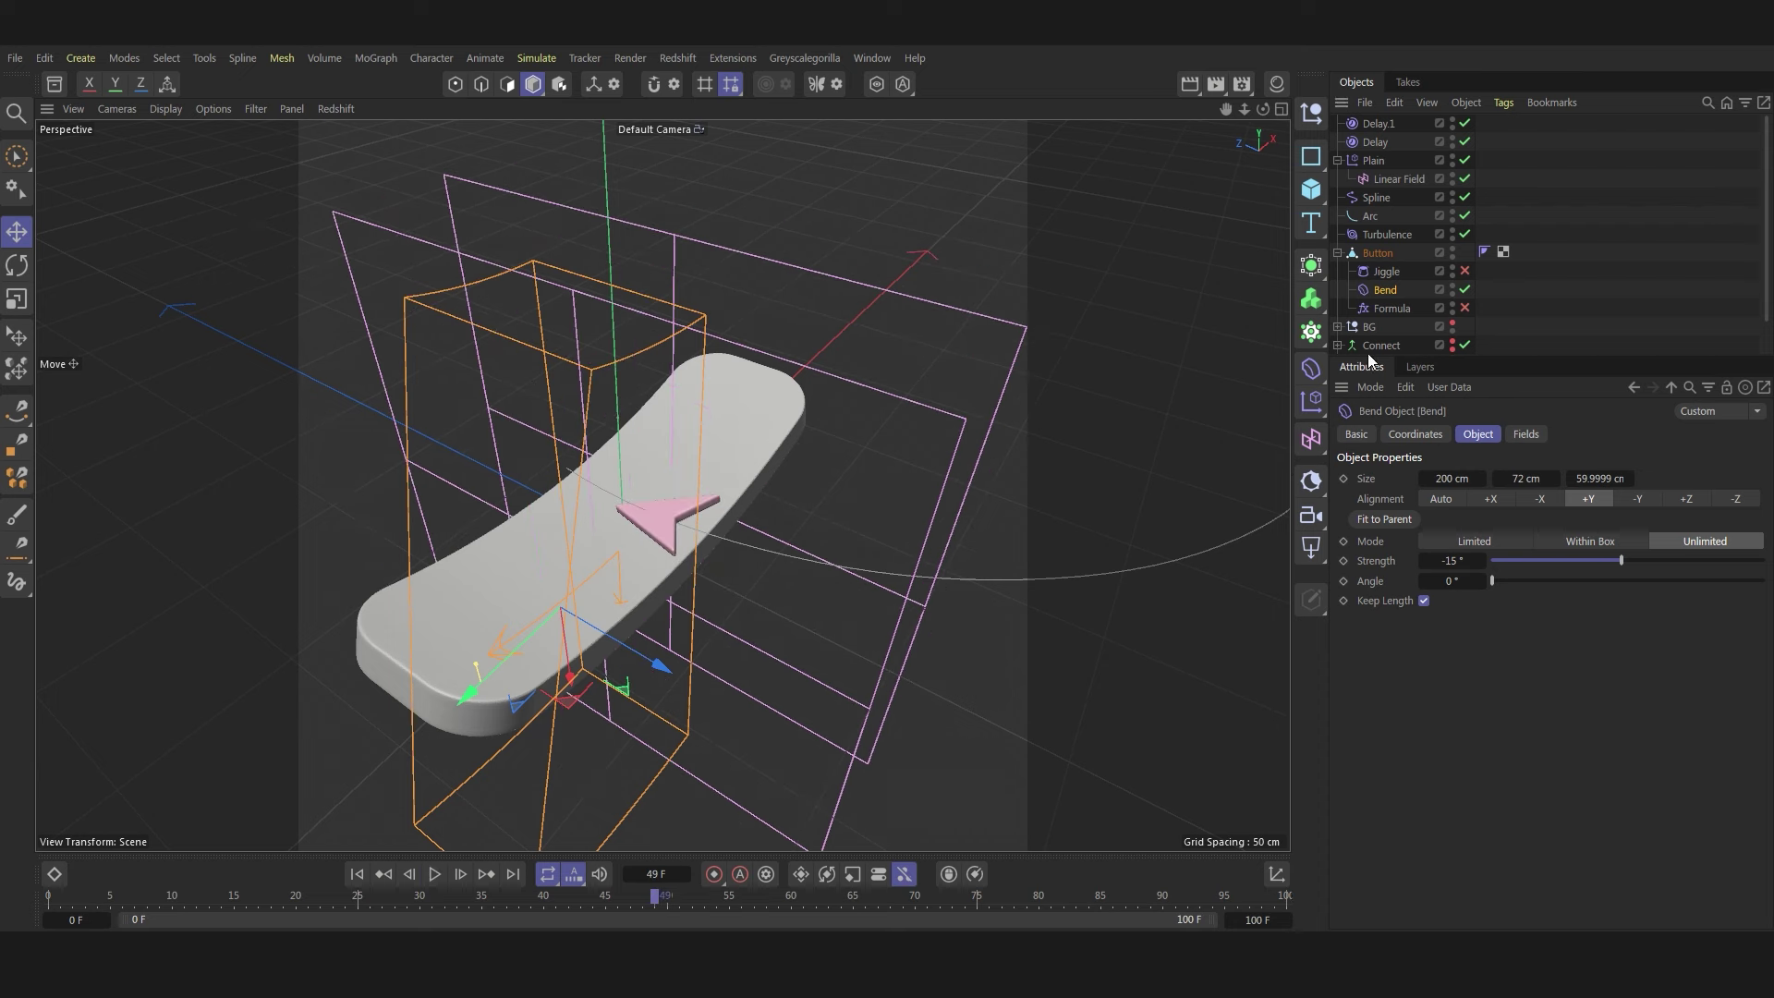
pyautogui.scroll(-2, 1388, 314)
pyautogui.rightClick(1372, 330)
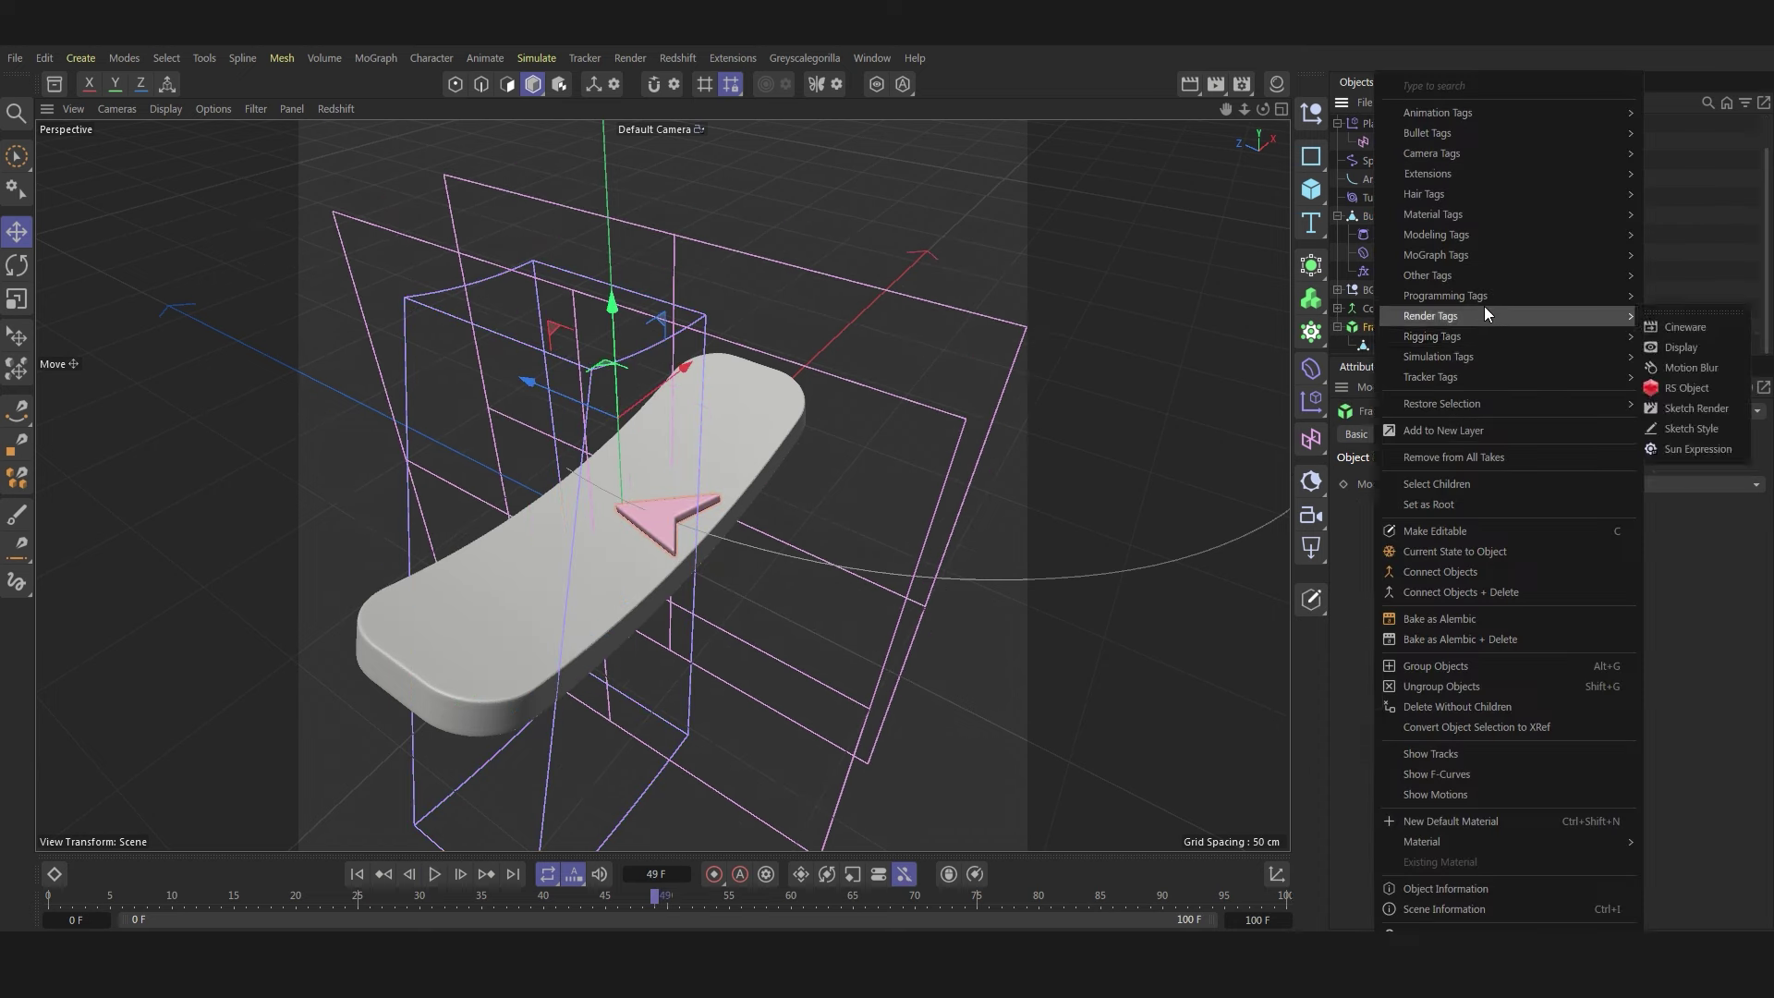
pyautogui.click(1294, 265)
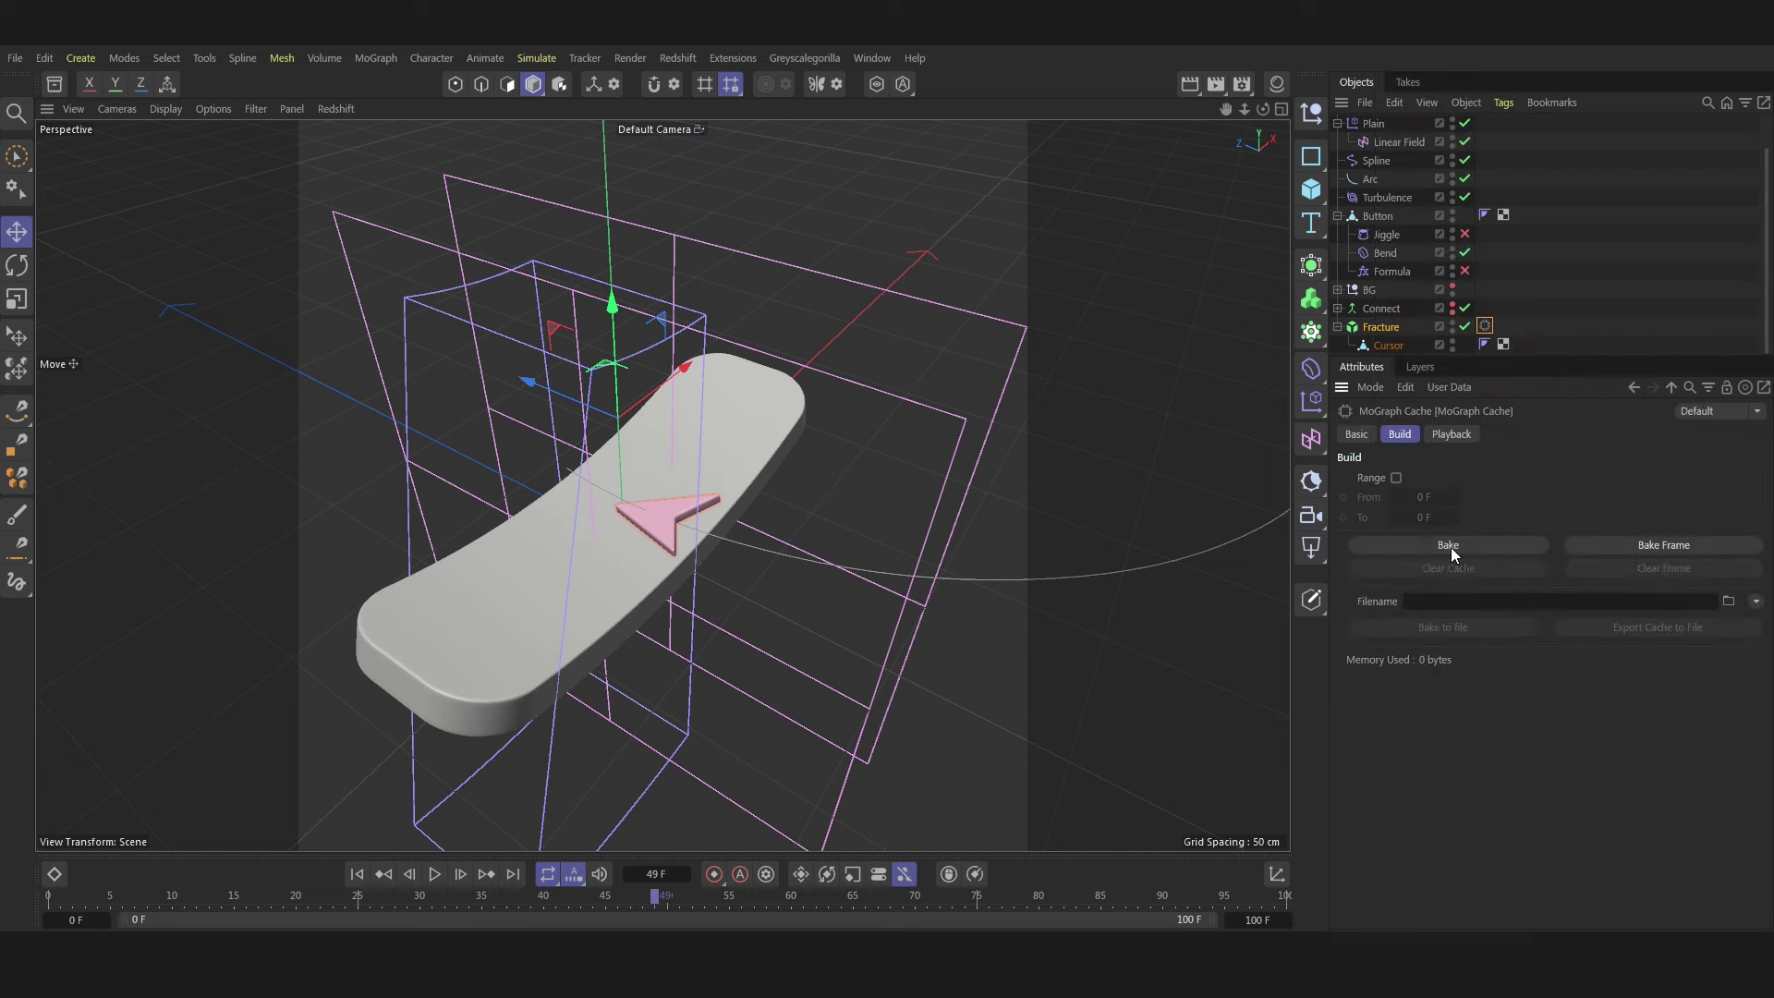
pyautogui.moveTo(684, 913)
pyautogui.mouseDown()
pyautogui.moveTo(702, 896)
pyautogui.moveTo(808, 908)
pyautogui.moveTo(768, 905)
pyautogui.mouseUp()
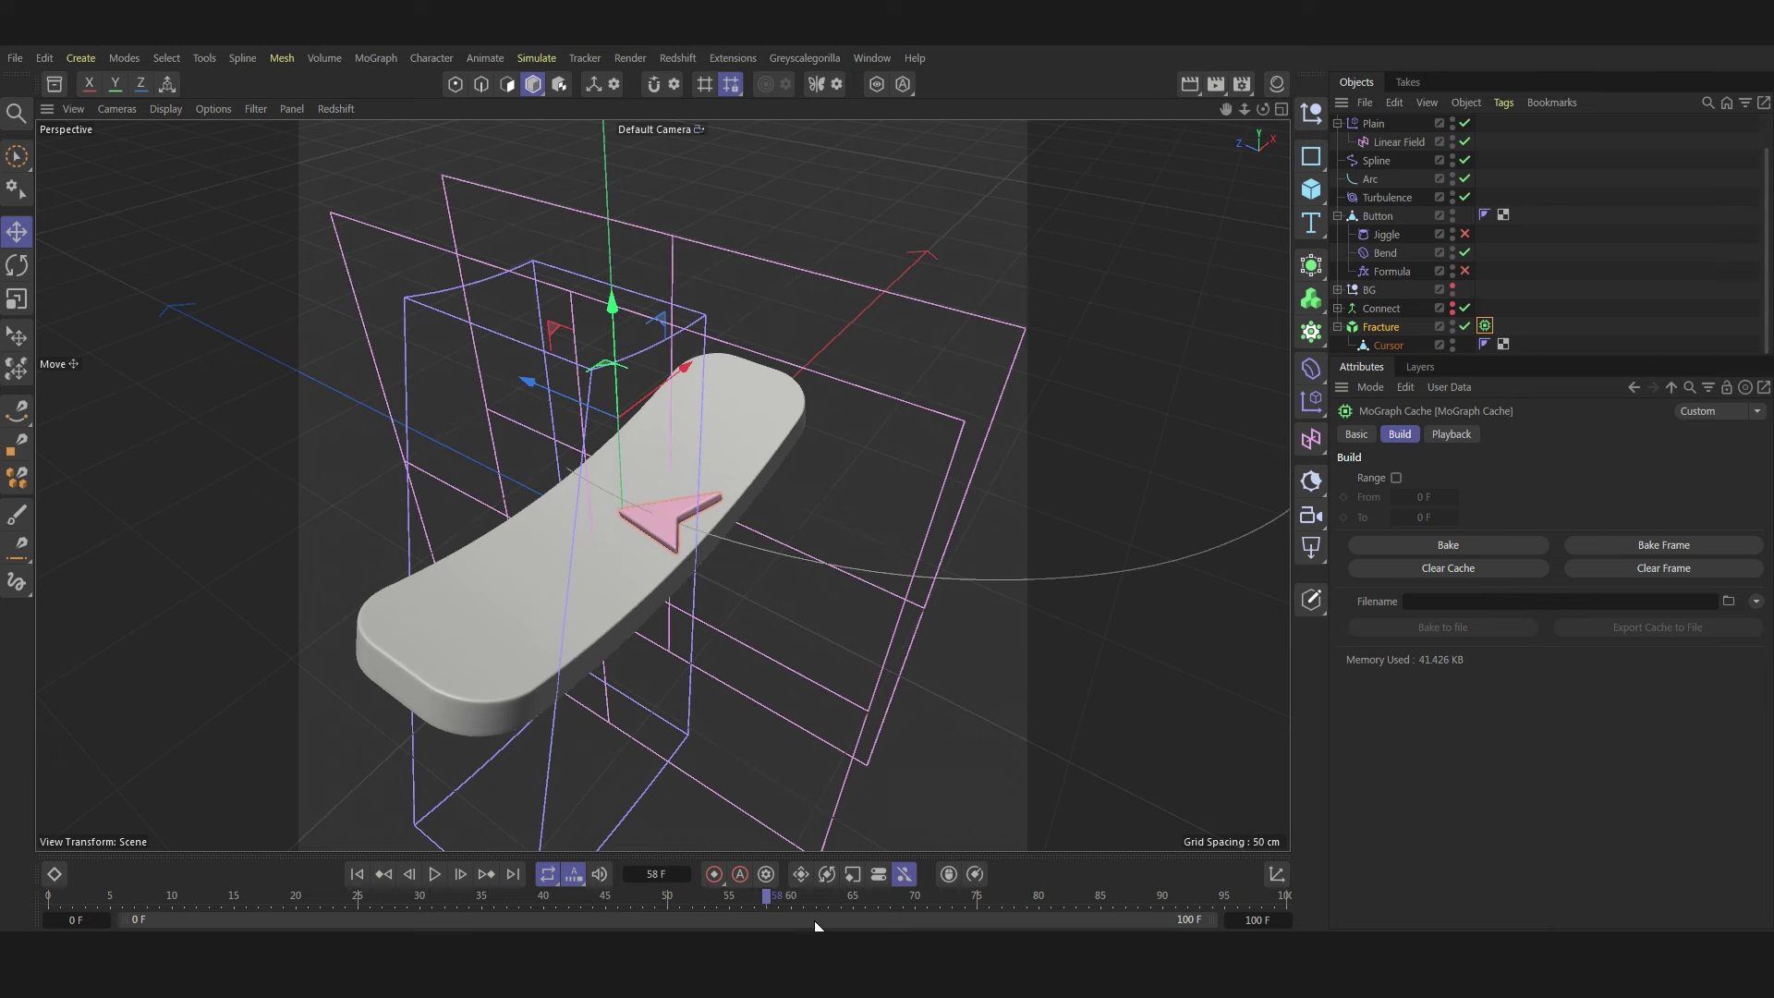
pyautogui.moveTo(768, 895); pyautogui.dragTo(758, 897)
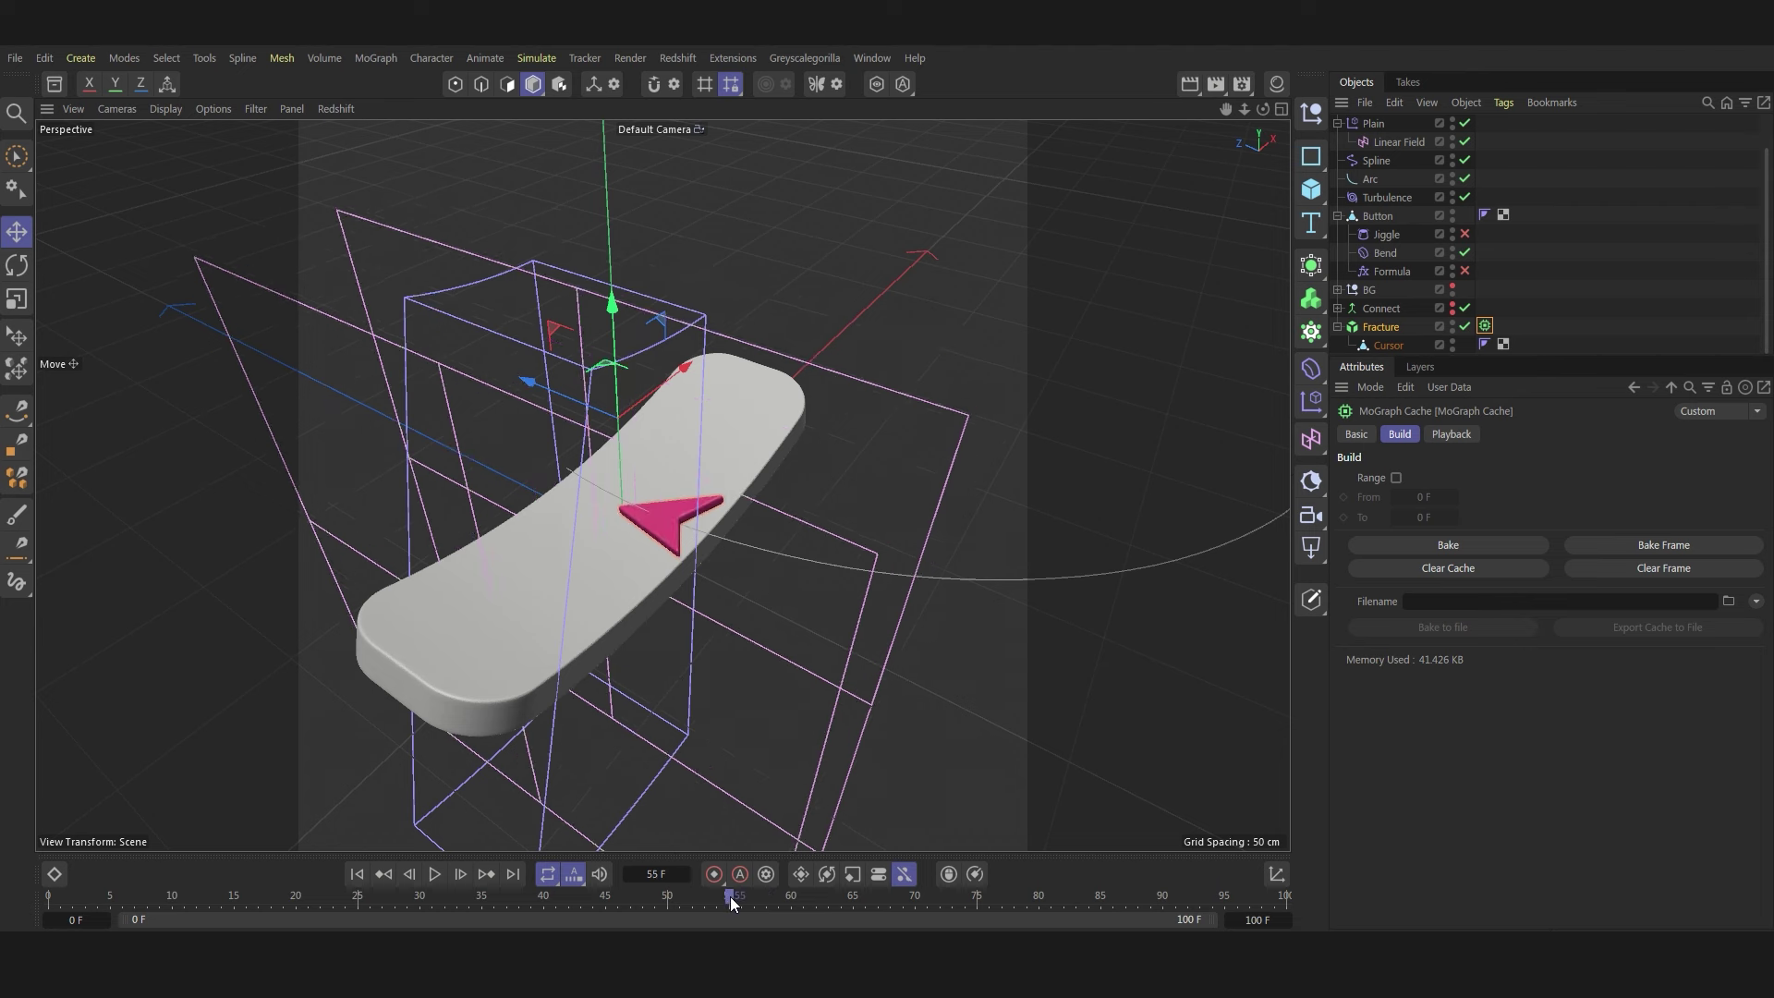
# - Keyframe the Bend deformer's Strength at -24° and preview the bend
pyautogui.click(1386, 253)
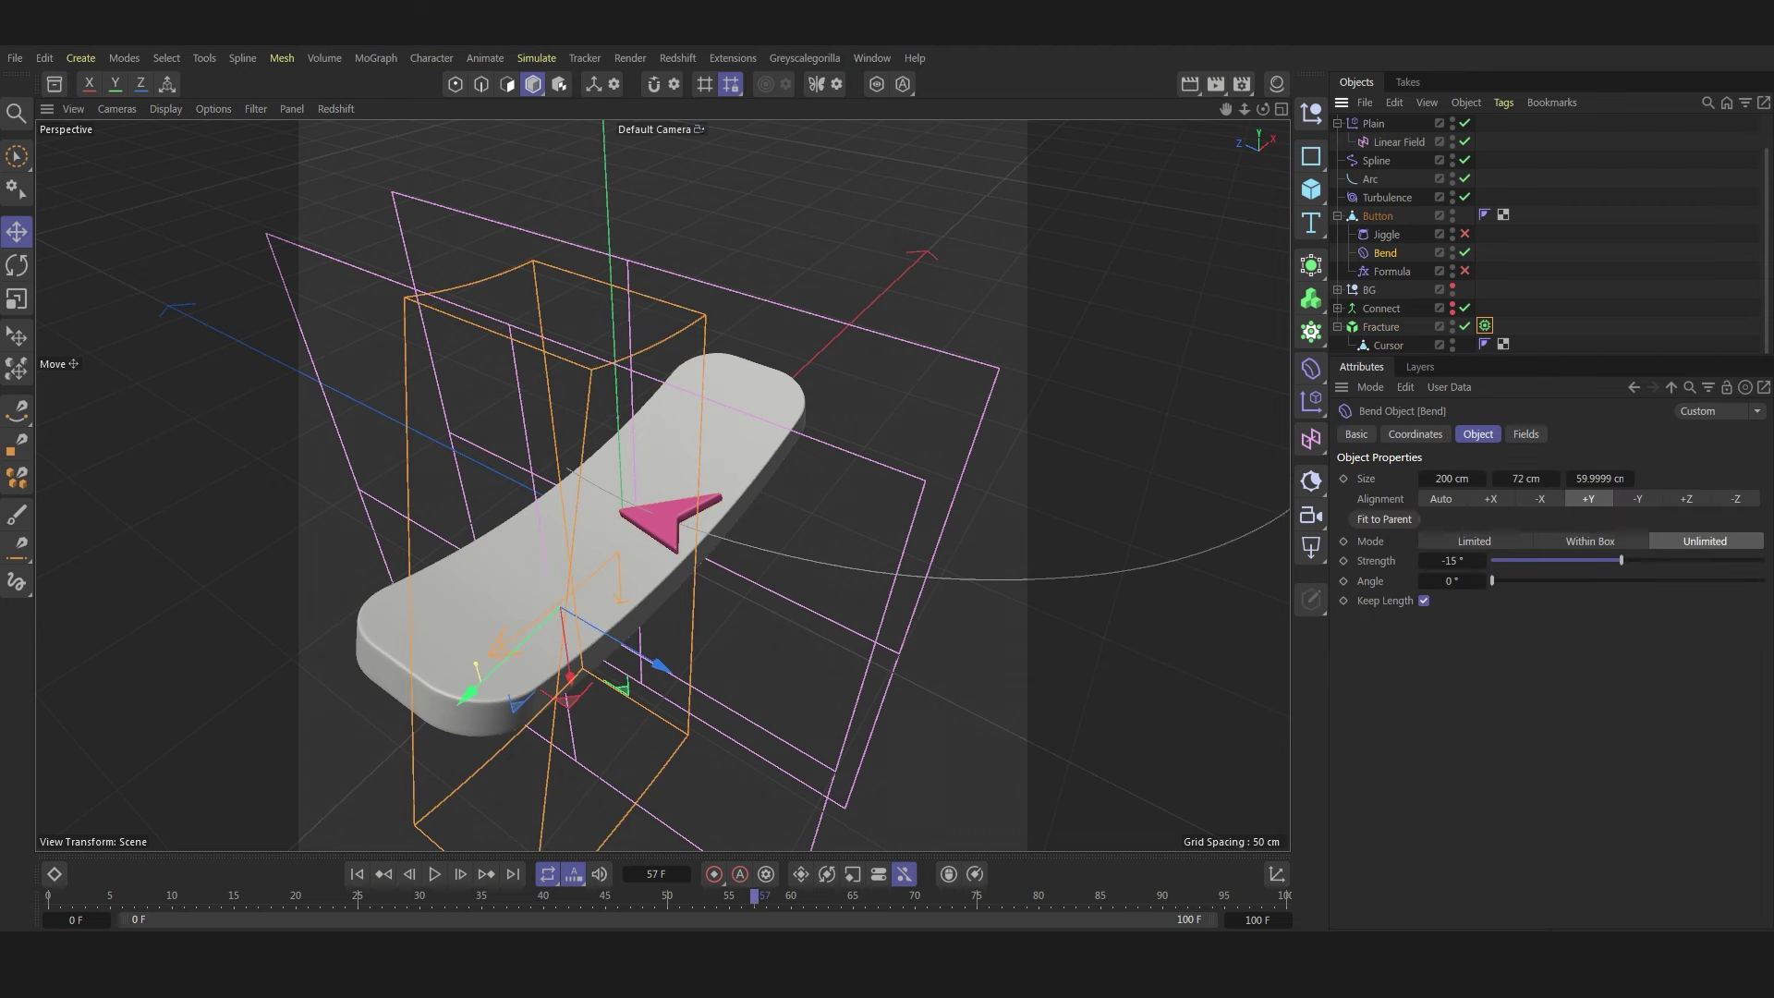
pyautogui.click(1453, 560)
pyautogui.write('-24')
pyautogui.press('Return')
pyautogui.click(1344, 560)
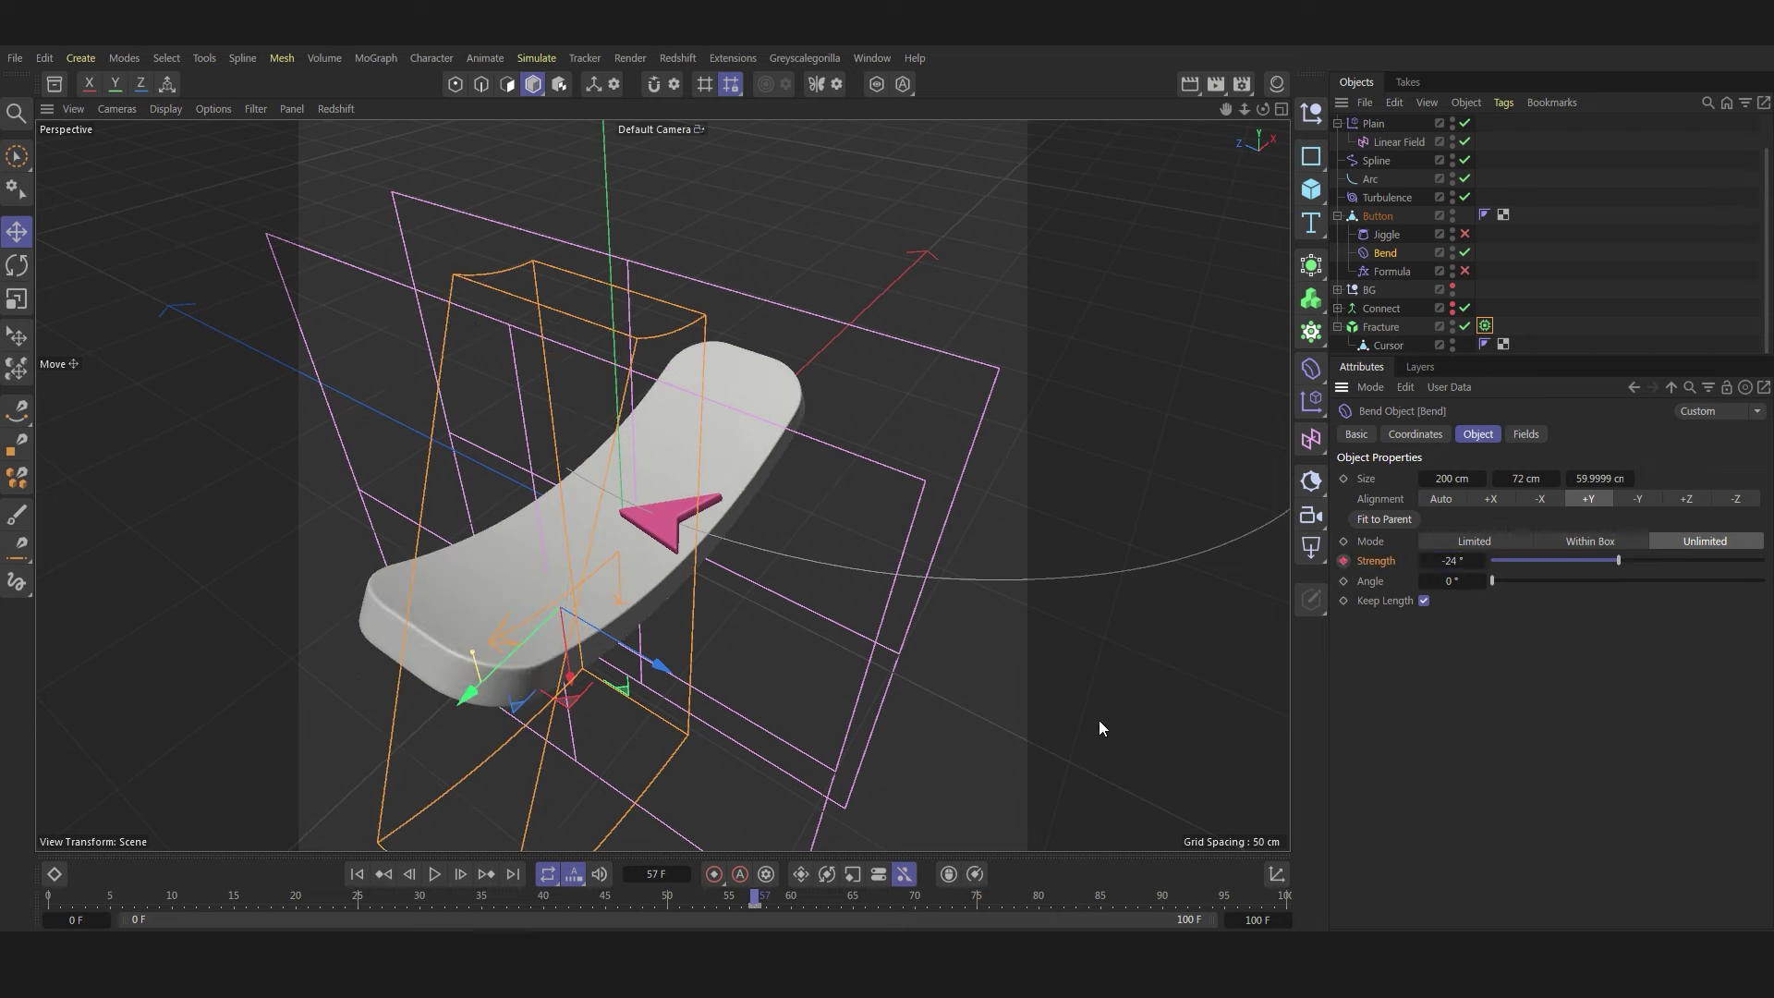
pyautogui.moveTo(766, 892); pyautogui.dragTo(556, 895)
pyautogui.click(434, 874)
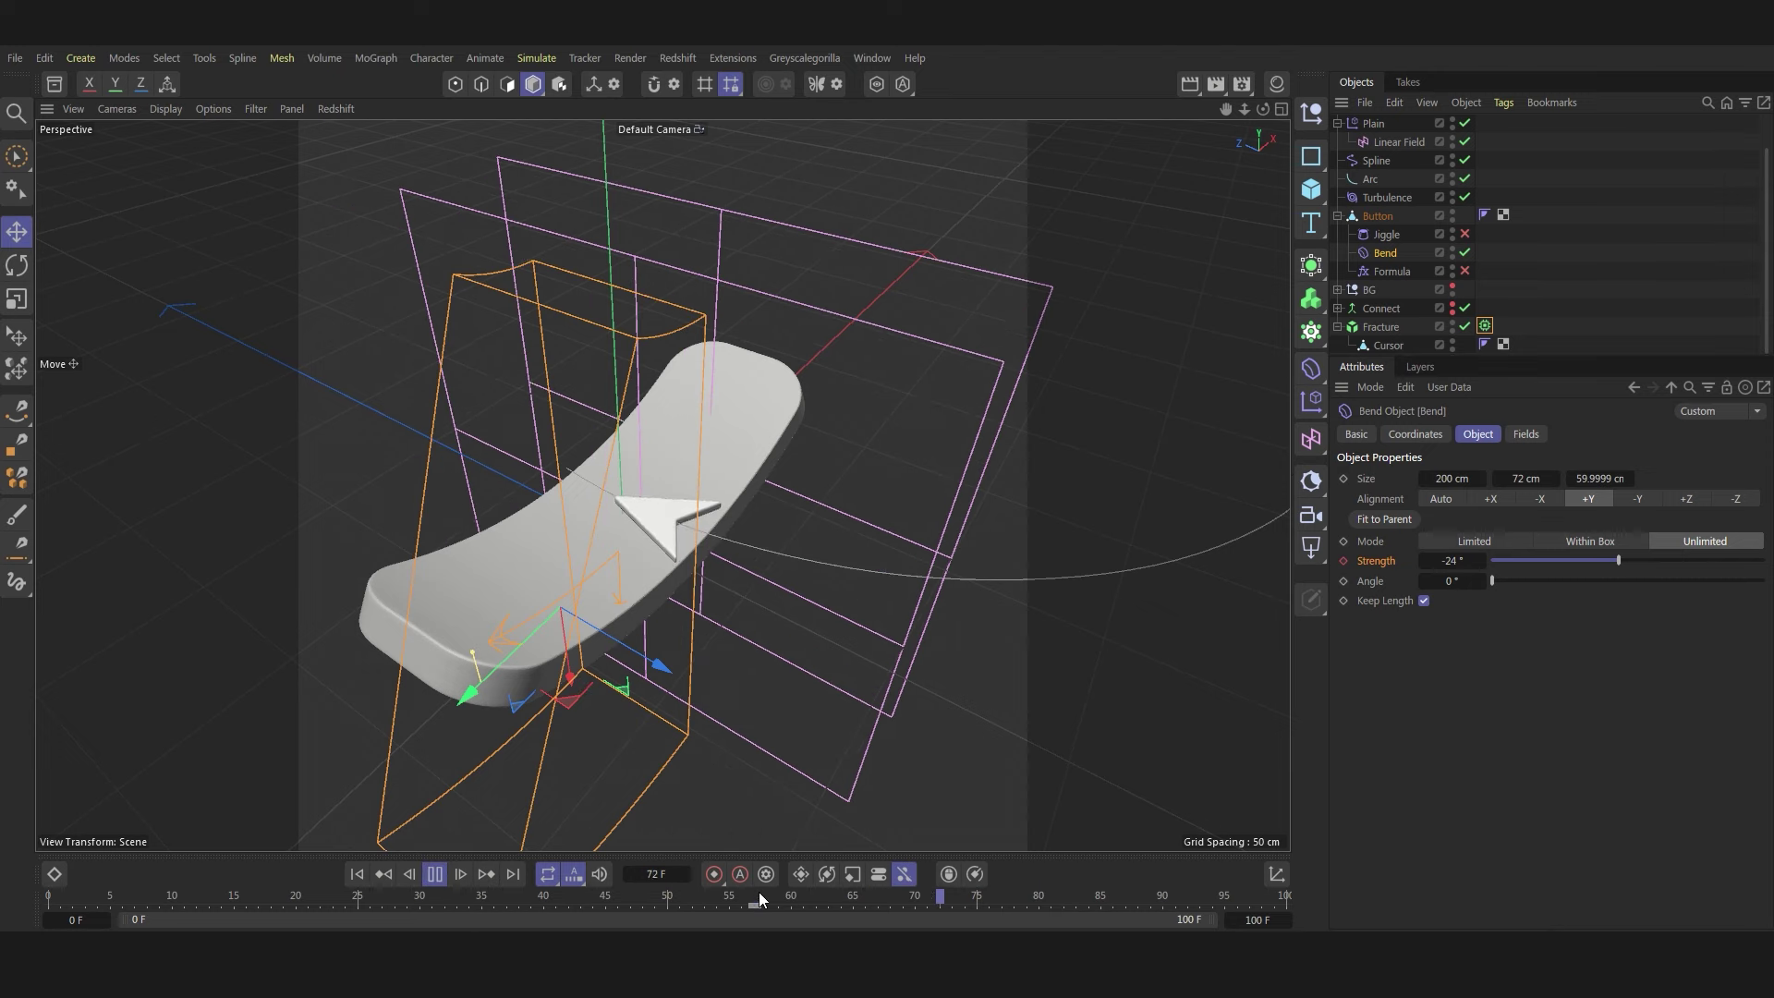
pyautogui.click(434, 874)
pyautogui.click(759, 898)
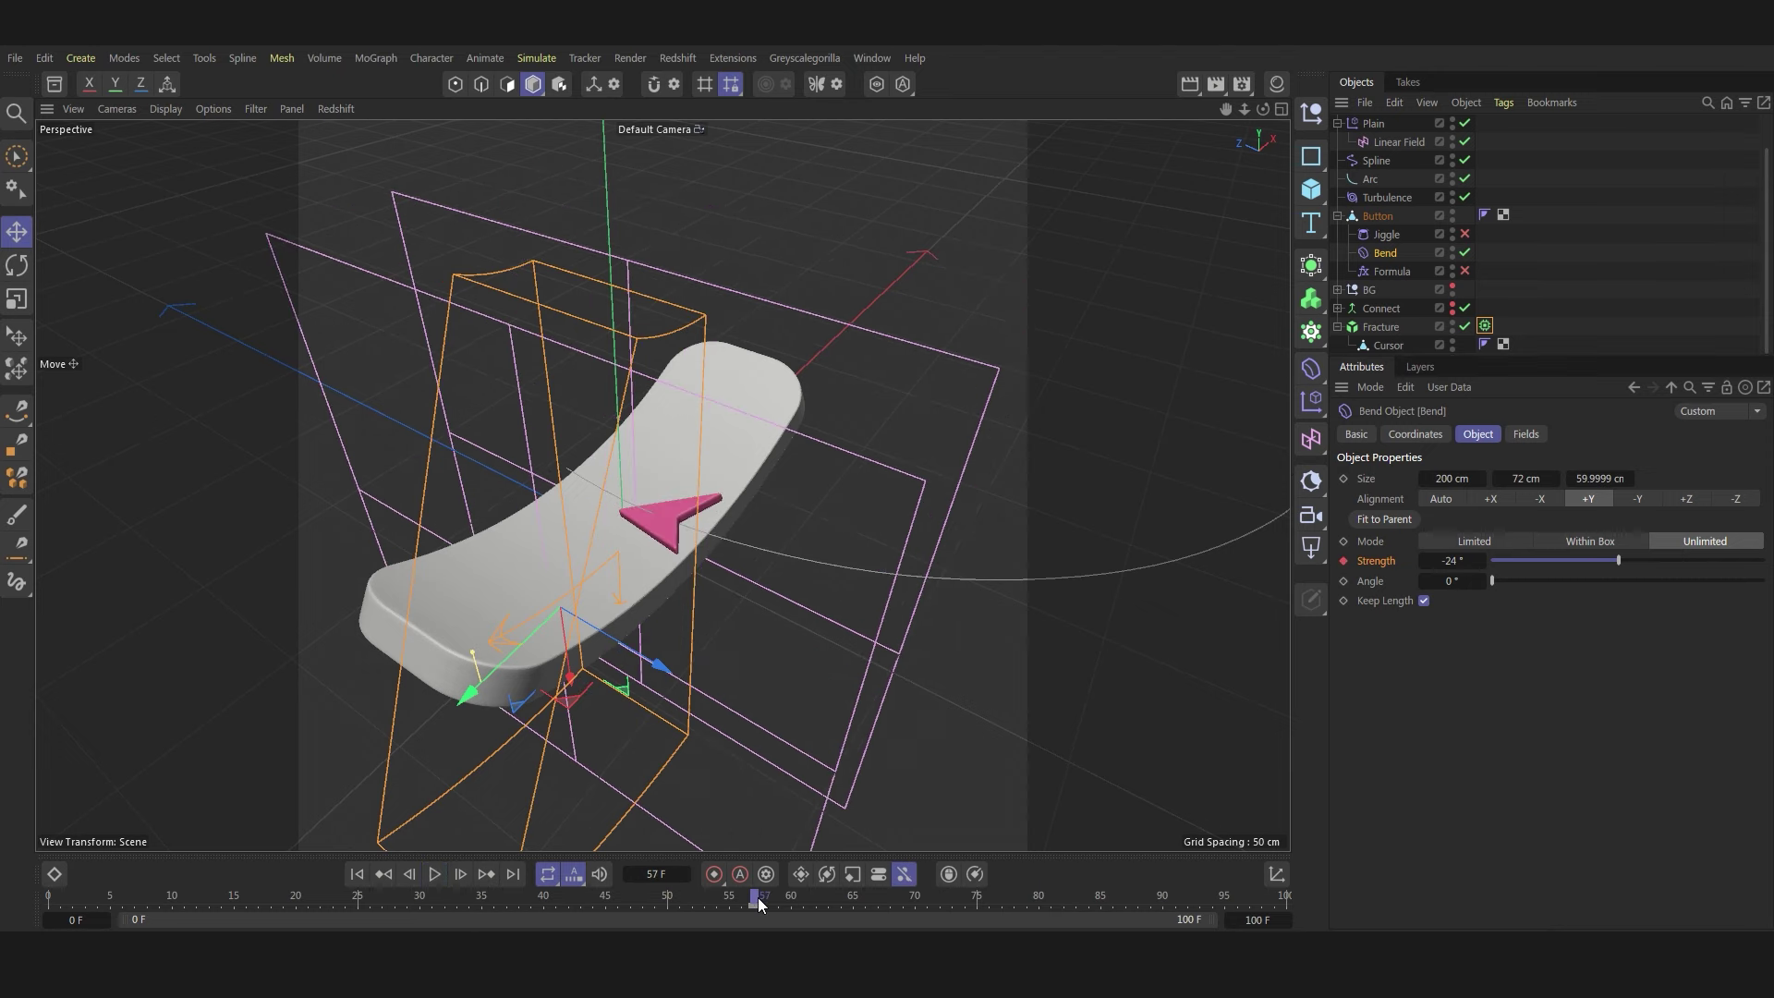
# - Key Bend Strength at 0° on frame 57 and -20° on frame 63
pyautogui.doubleClick(1450, 560)
pyautogui.write('0')
pyautogui.press('Return')
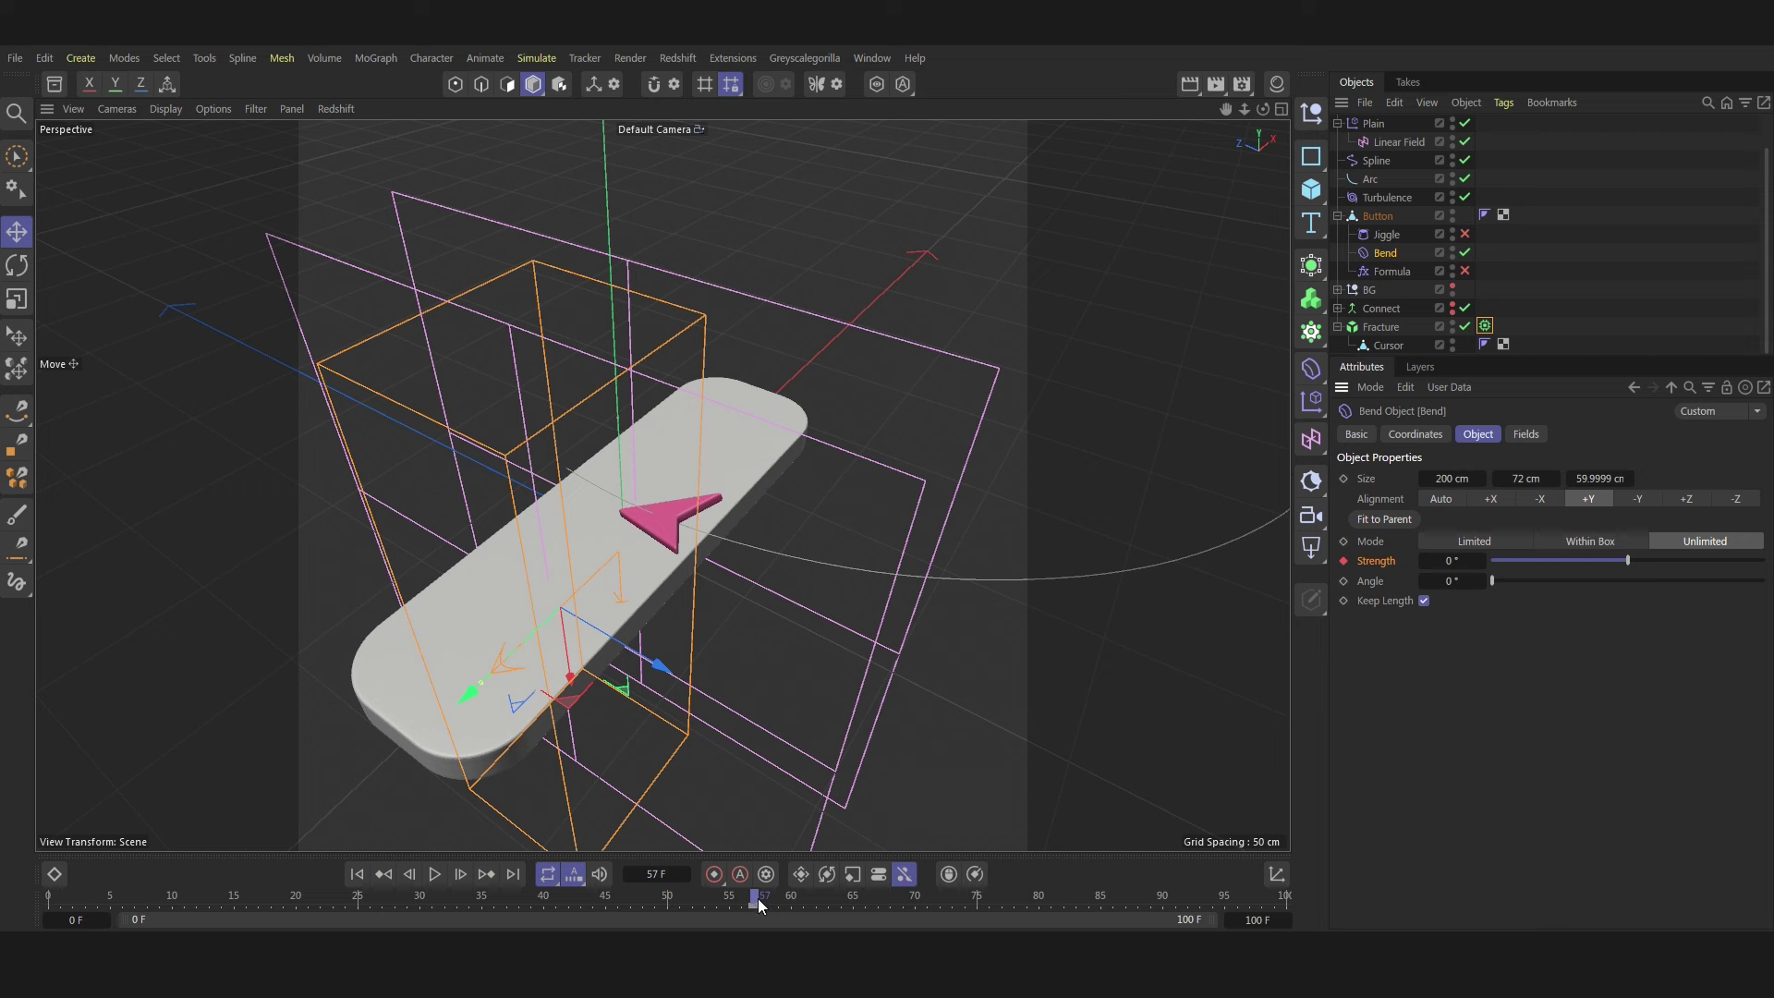
pyautogui.moveTo(756, 899); pyautogui.dragTo(849, 908)
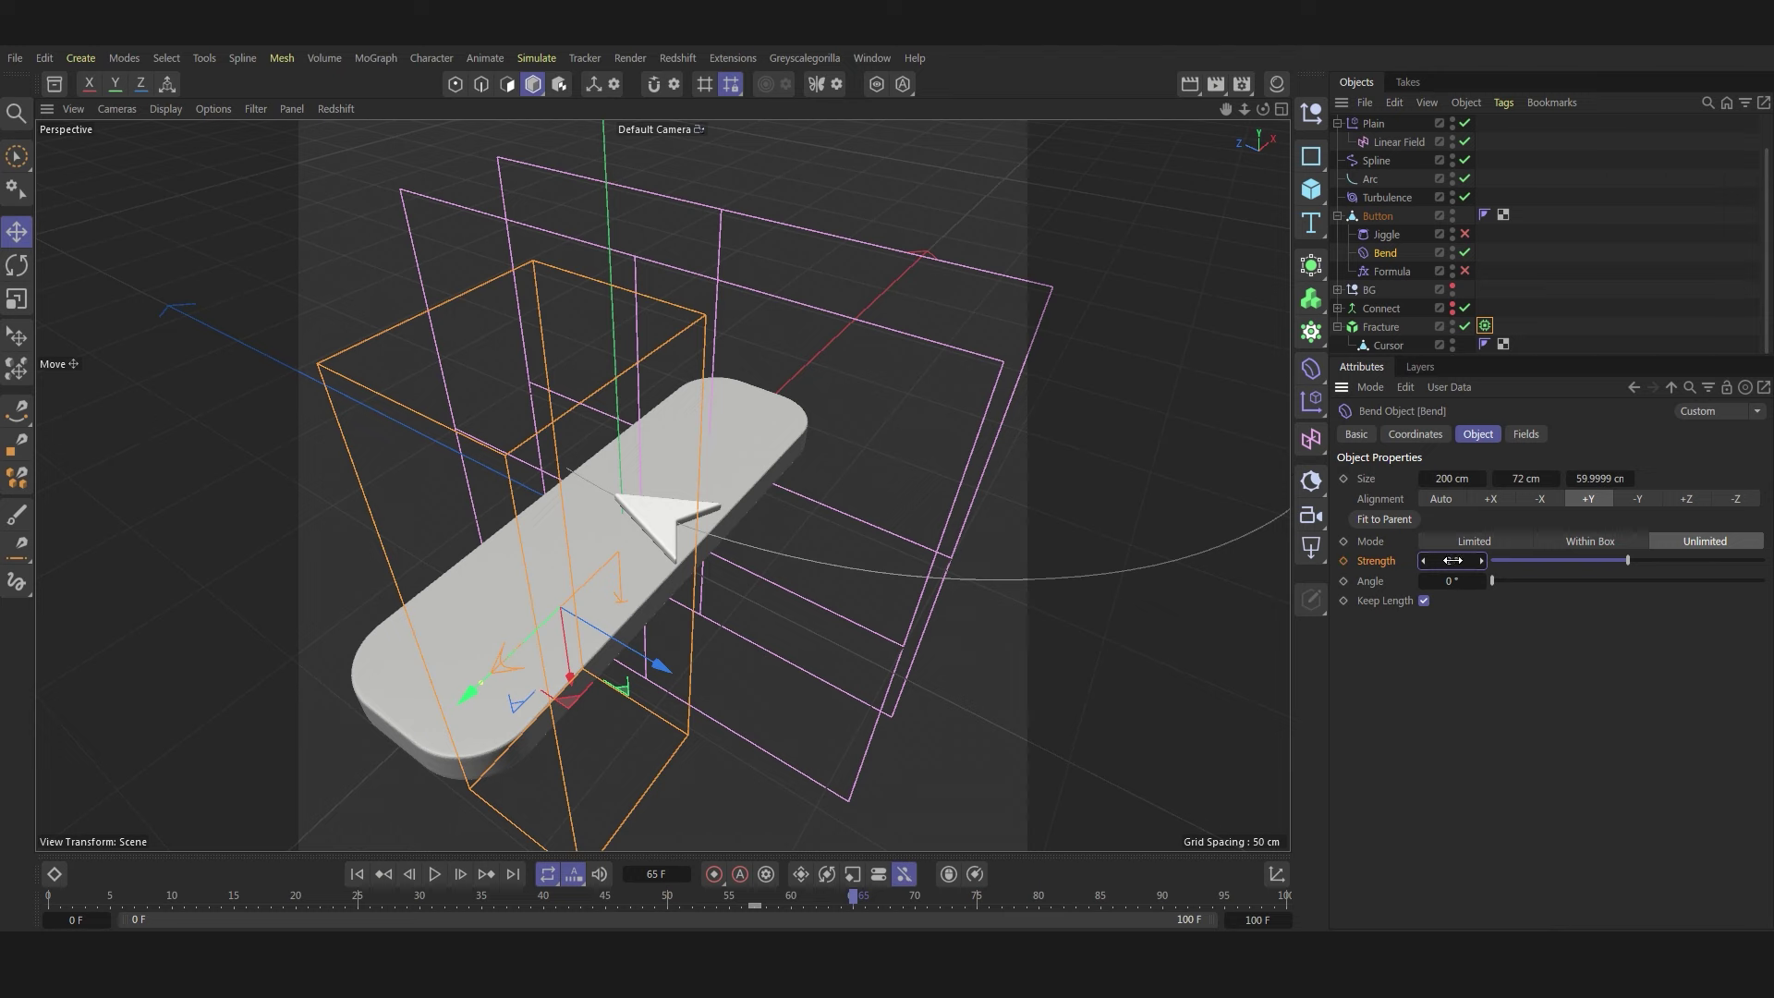
pyautogui.moveTo(1448, 560); pyautogui.dragTo(1436, 560)
pyautogui.click(1345, 560)
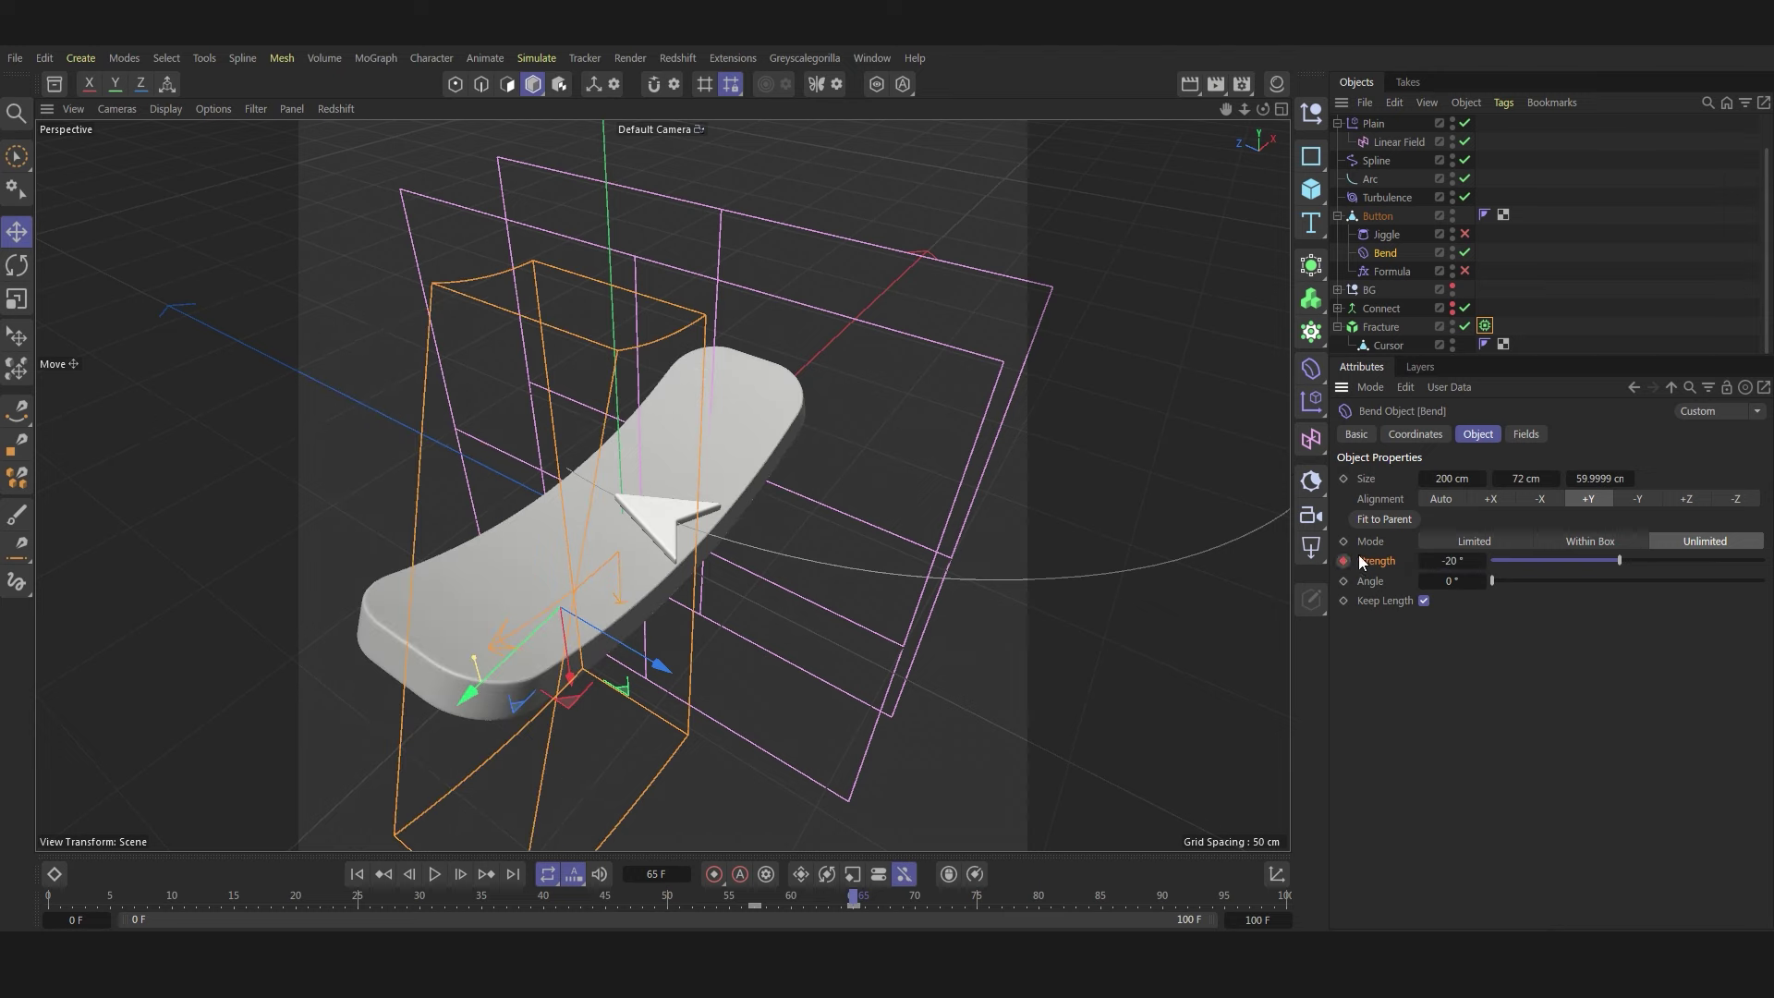
# - Preview the bend, then return Strength to 0° at frame 100 and replay
pyautogui.click(438, 876)
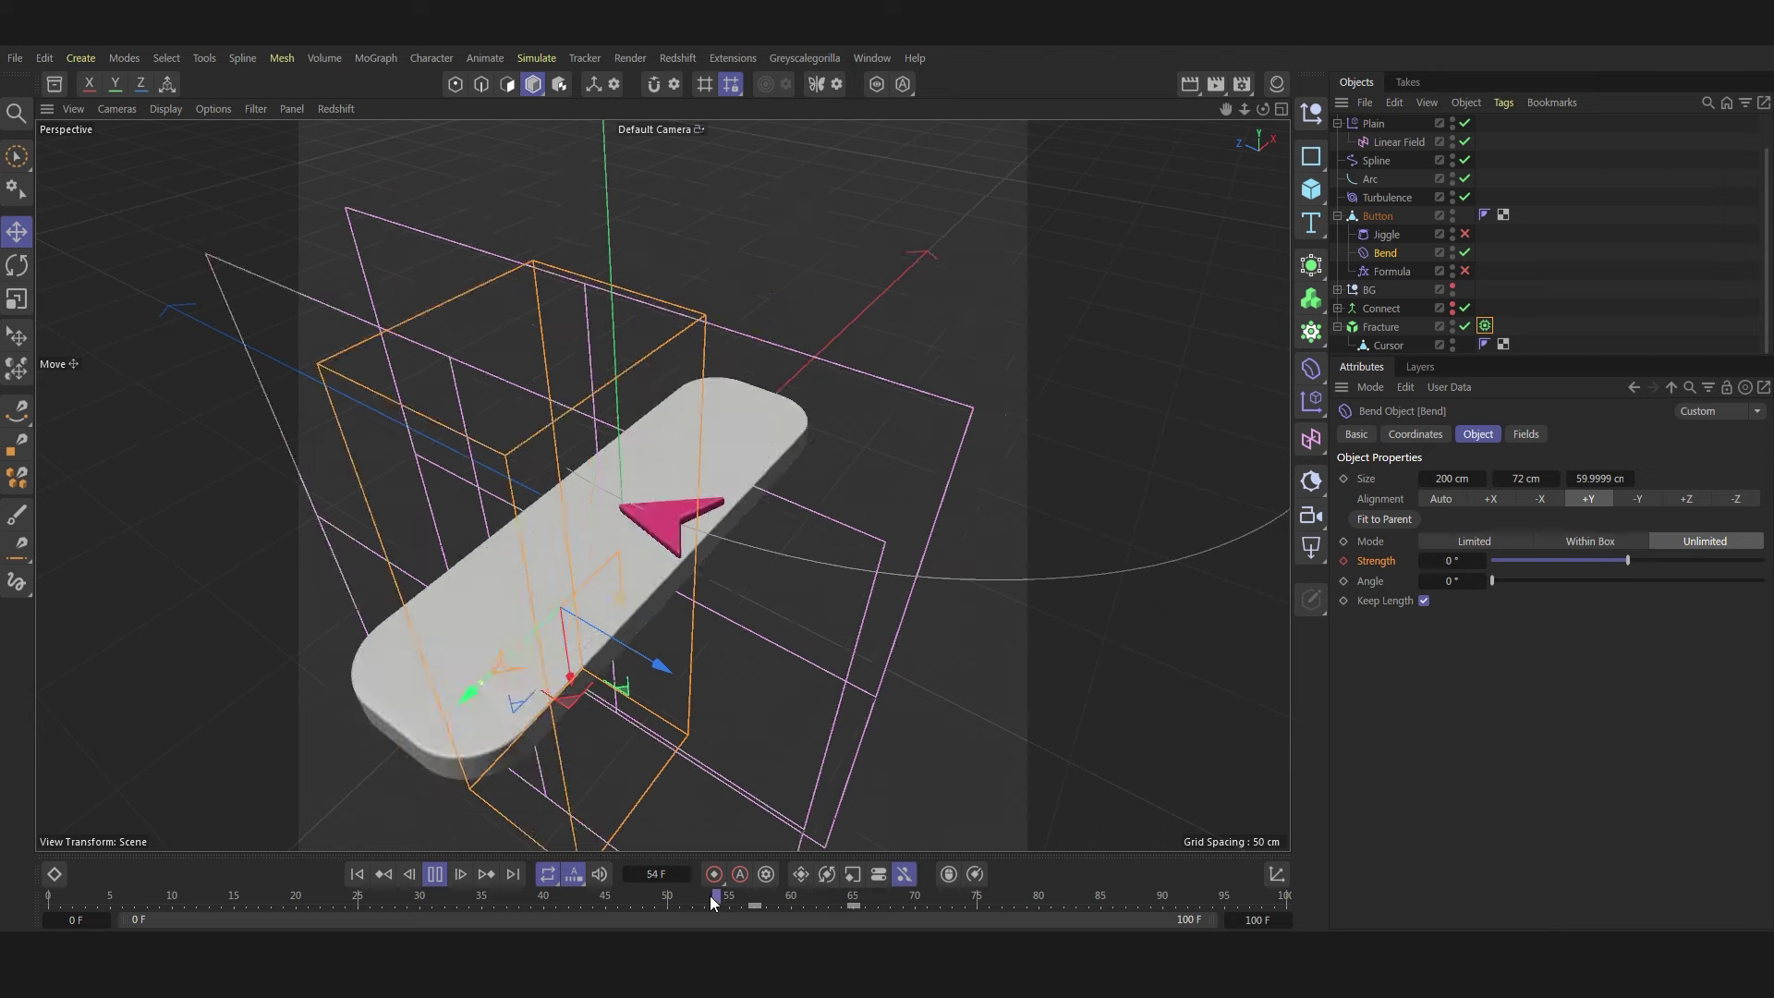
pyautogui.click(652, 900)
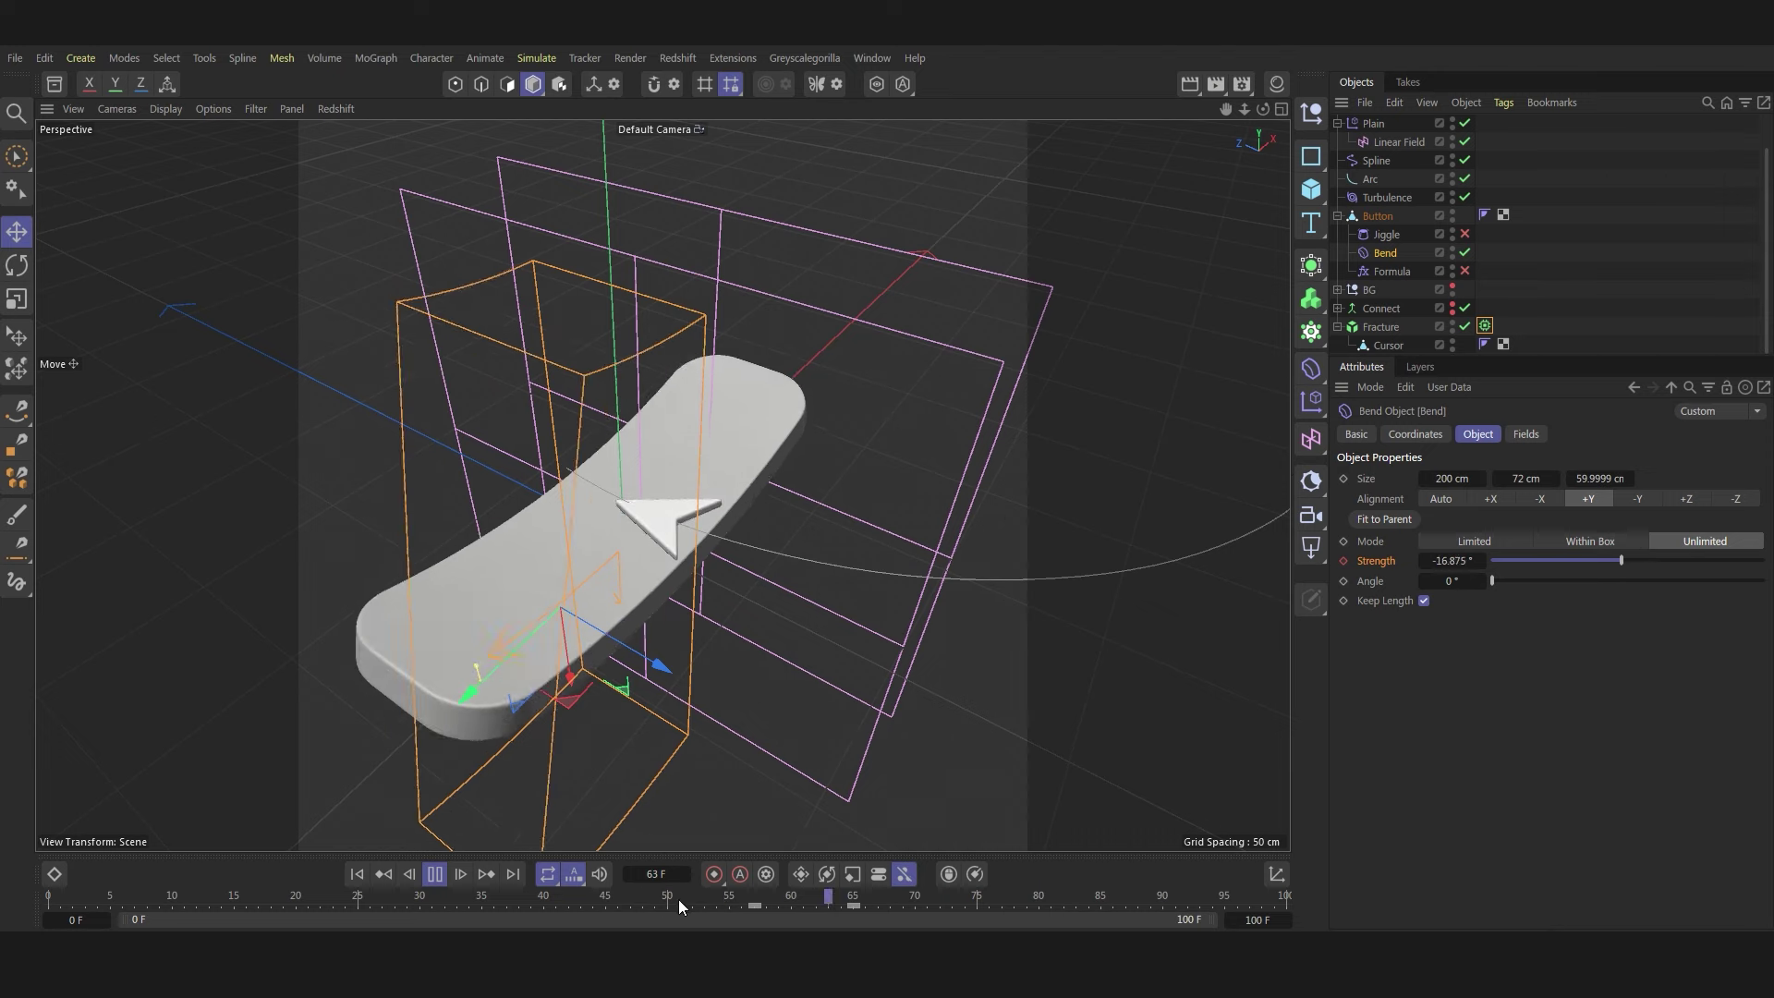
pyautogui.moveTo(652, 896); pyautogui.dragTo(680, 899)
pyautogui.click(446, 875)
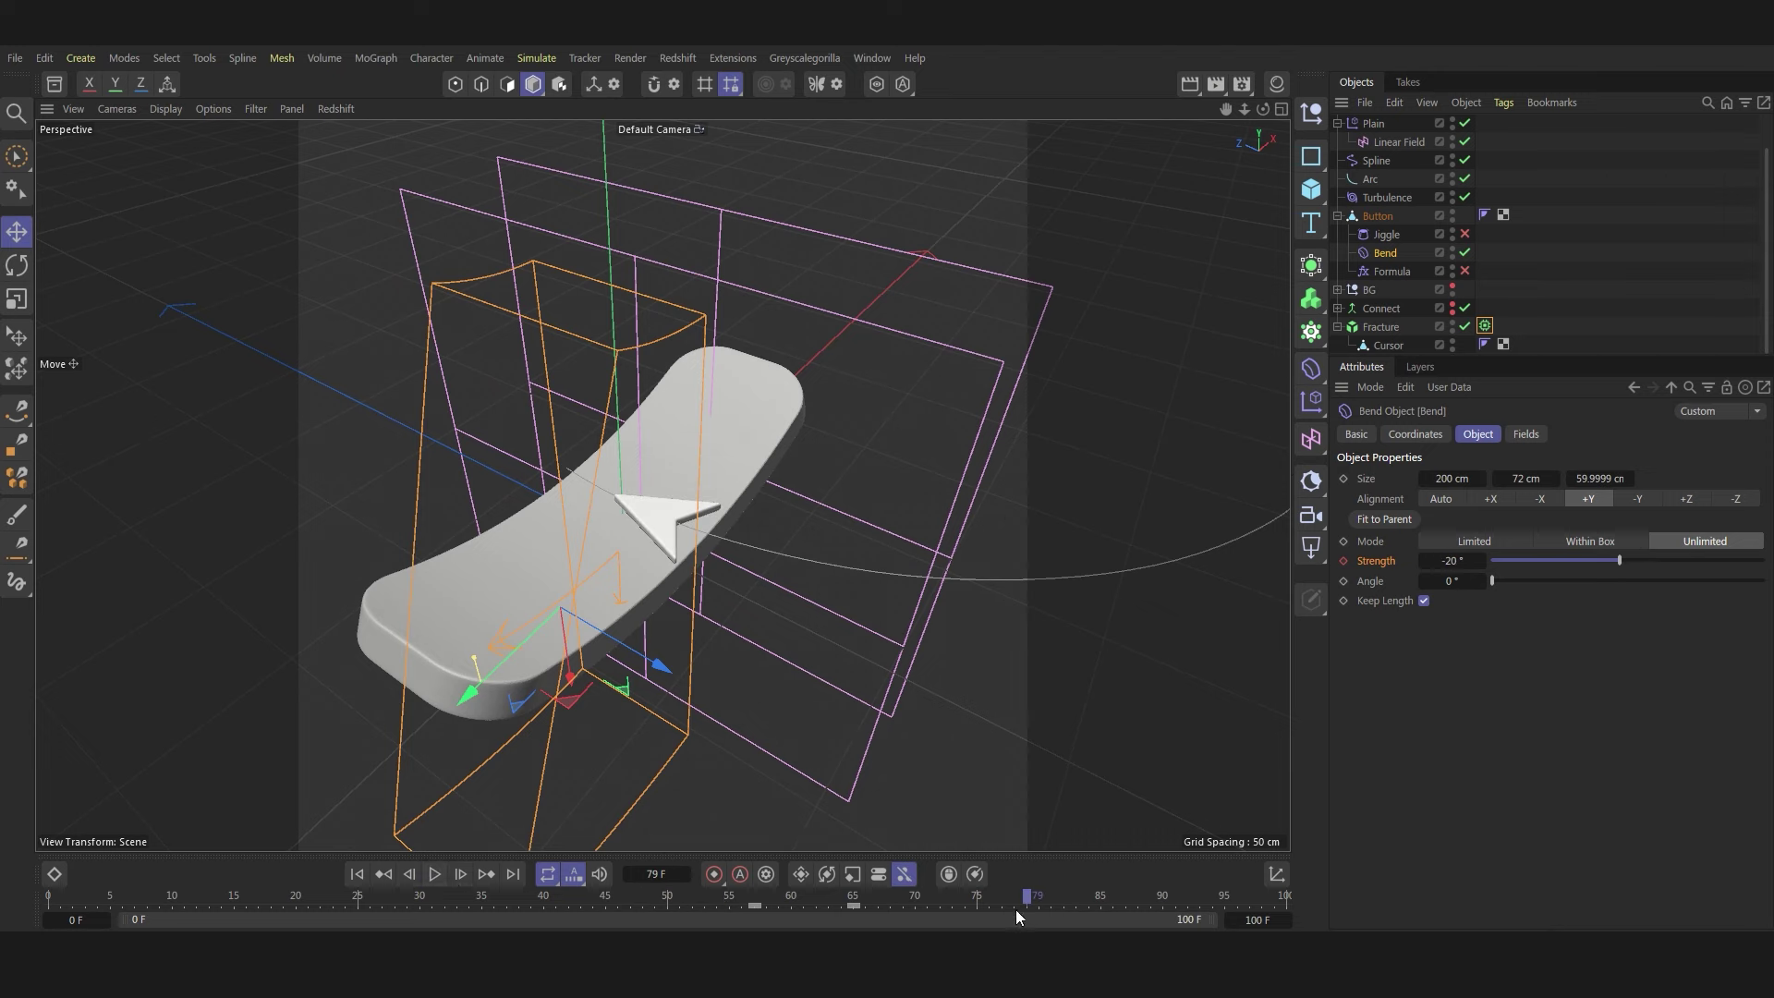
pyautogui.moveTo(1017, 909); pyautogui.dragTo(1289, 901)
pyautogui.click(1451, 560)
pyautogui.write('0')
pyautogui.press('Return')
pyautogui.click(664, 902)
pyautogui.click(441, 874)
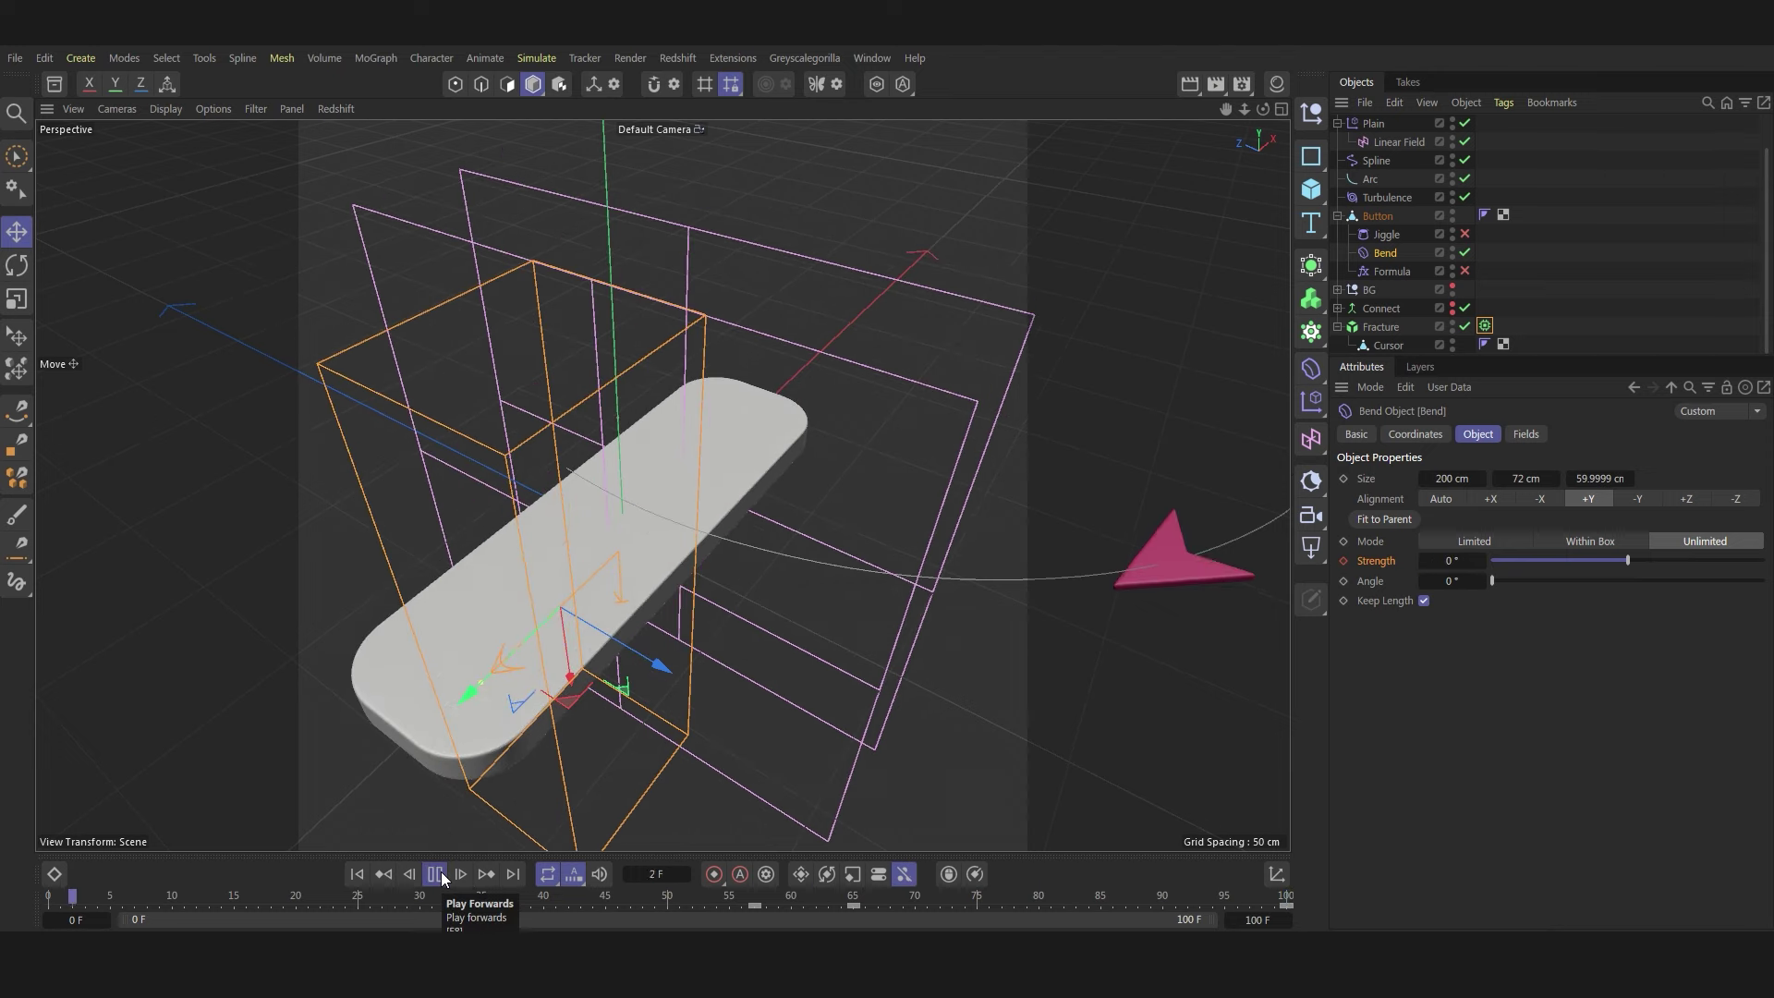
# - Re-enable the Formula deformer and add a Spherical Field to its Fields list
pyautogui.click(1465, 271)
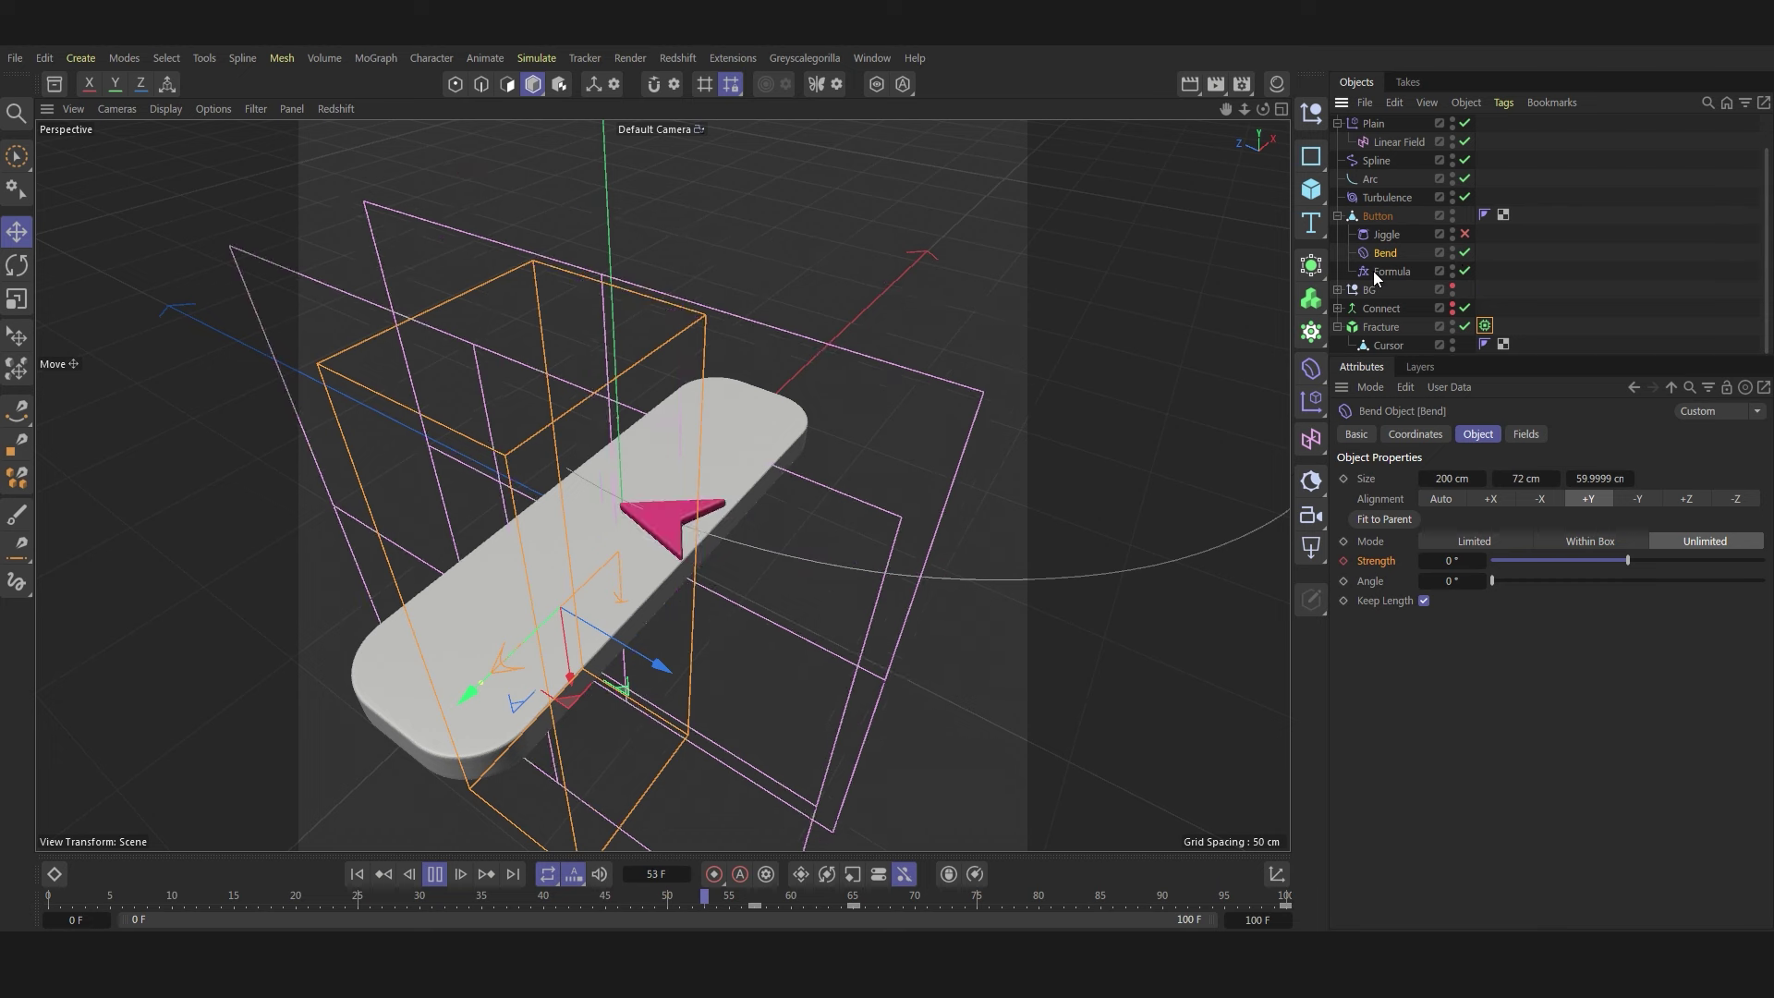
pyautogui.click(1377, 272)
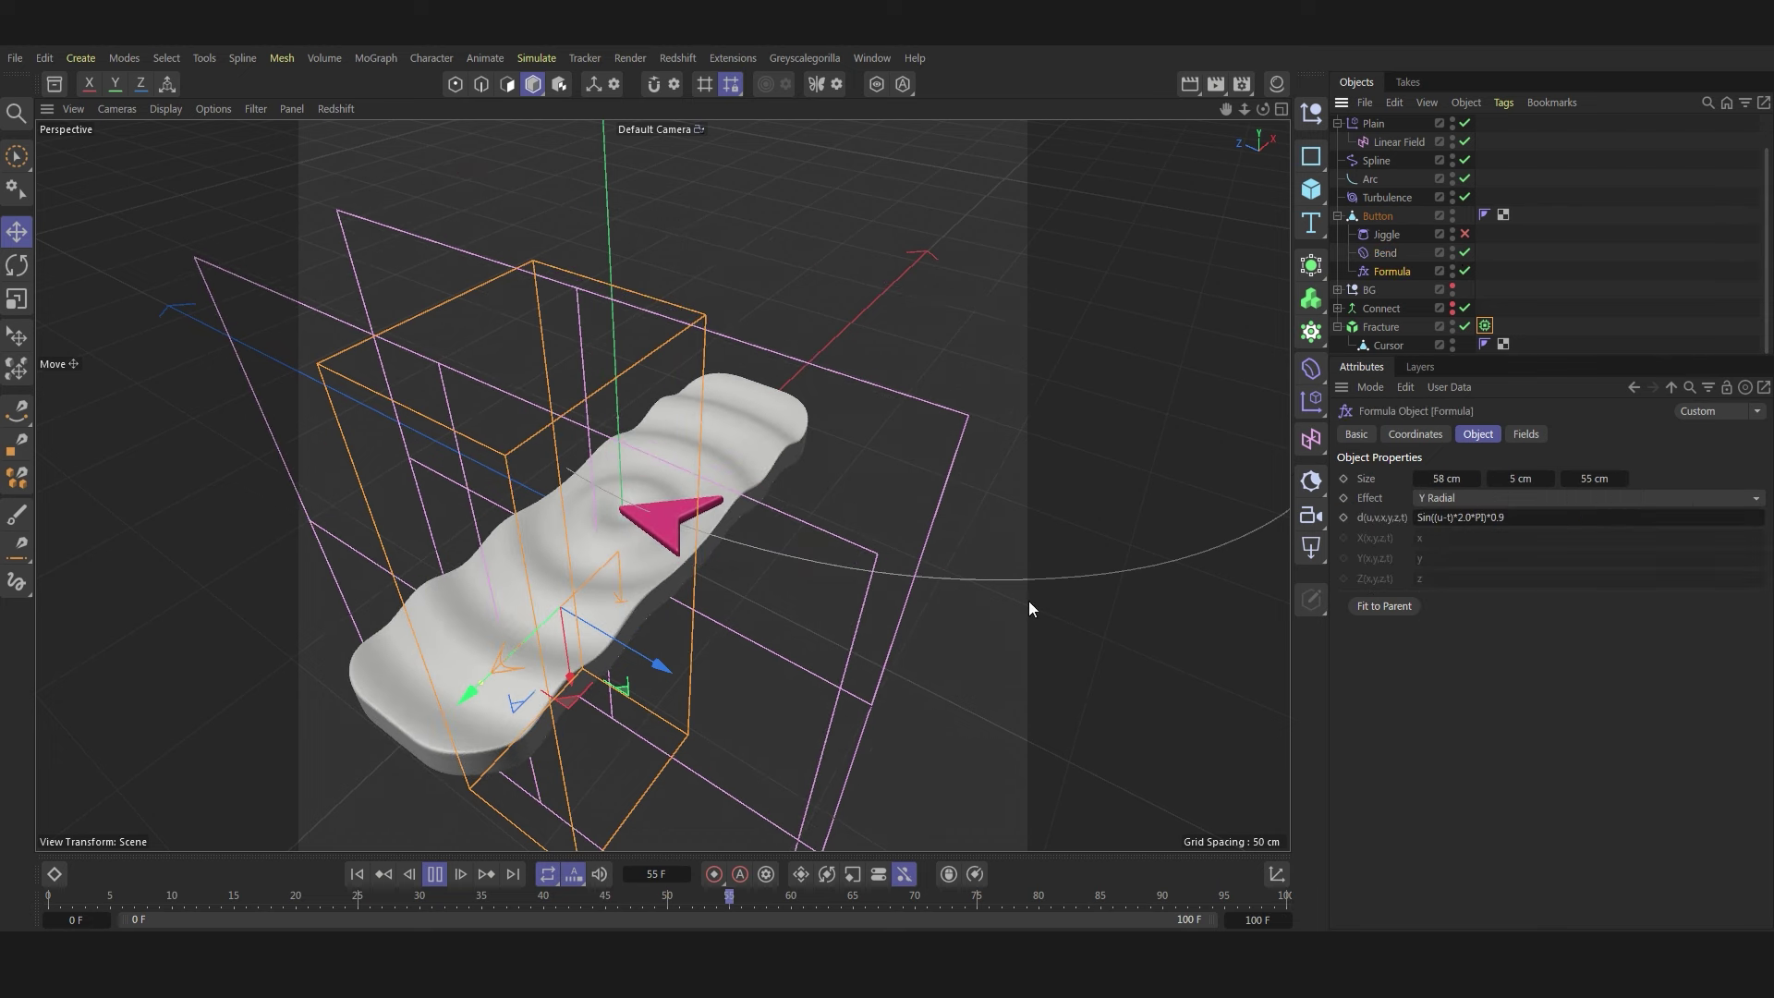
pyautogui.click(436, 876)
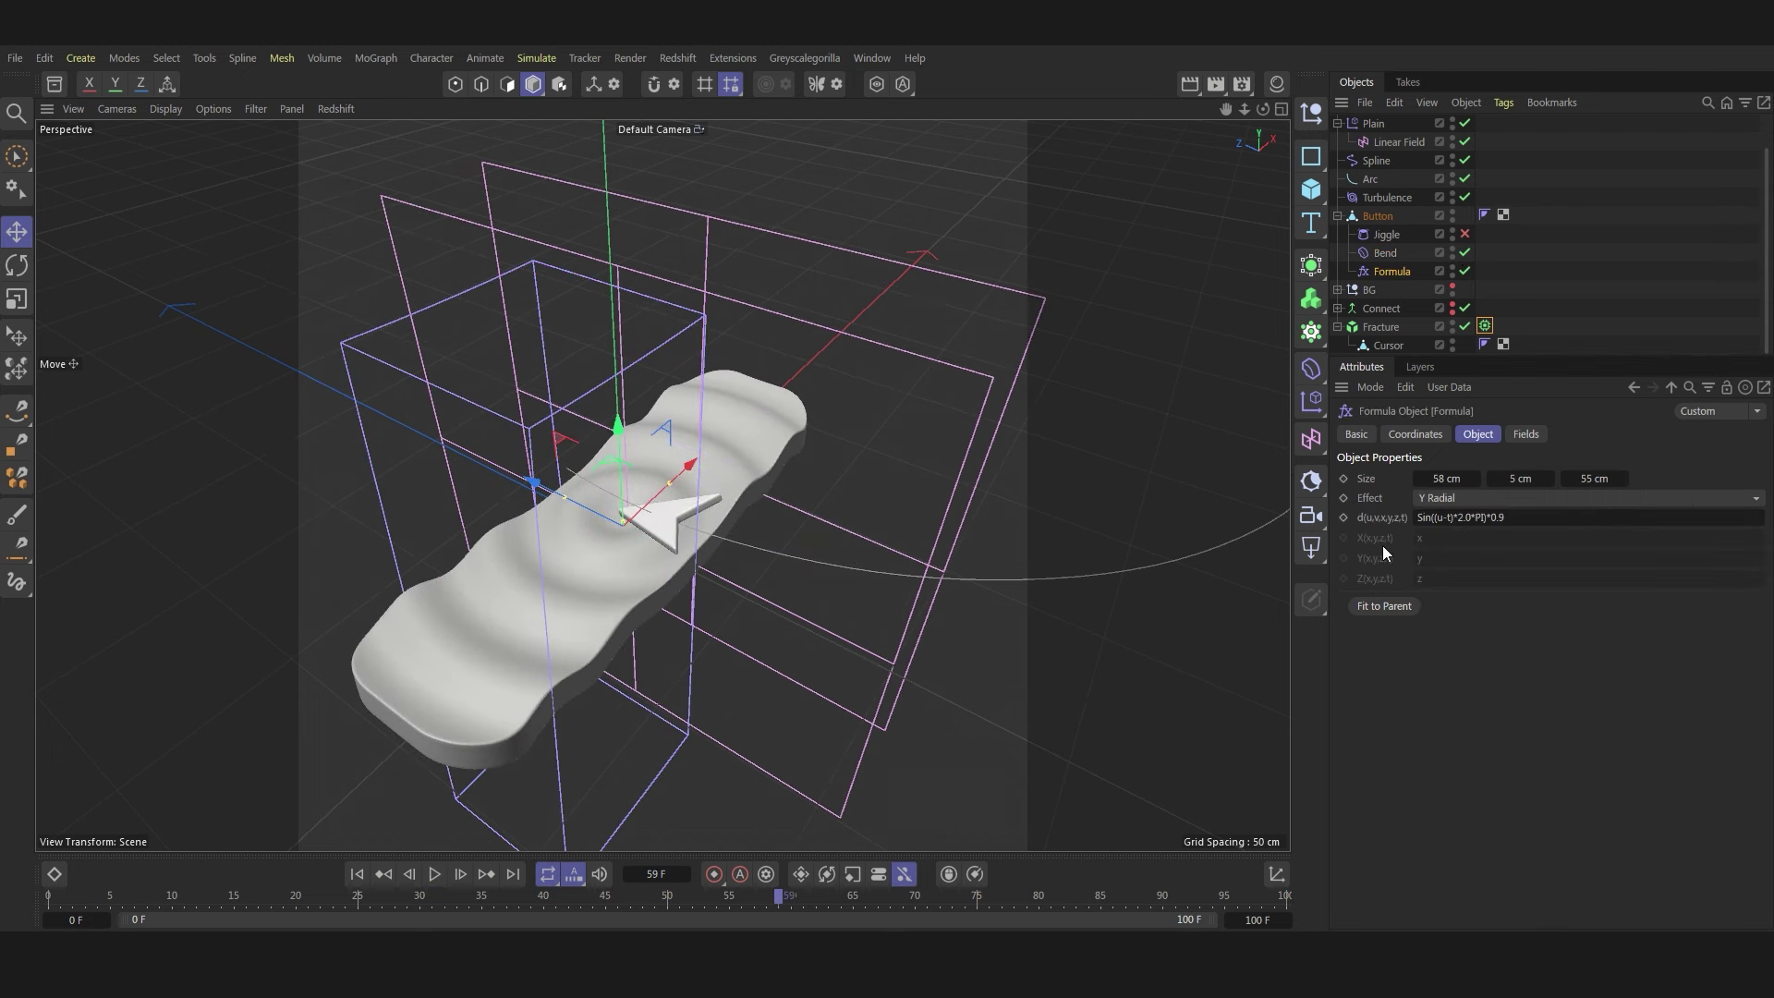
pyautogui.click(1529, 433)
pyautogui.click(1376, 619)
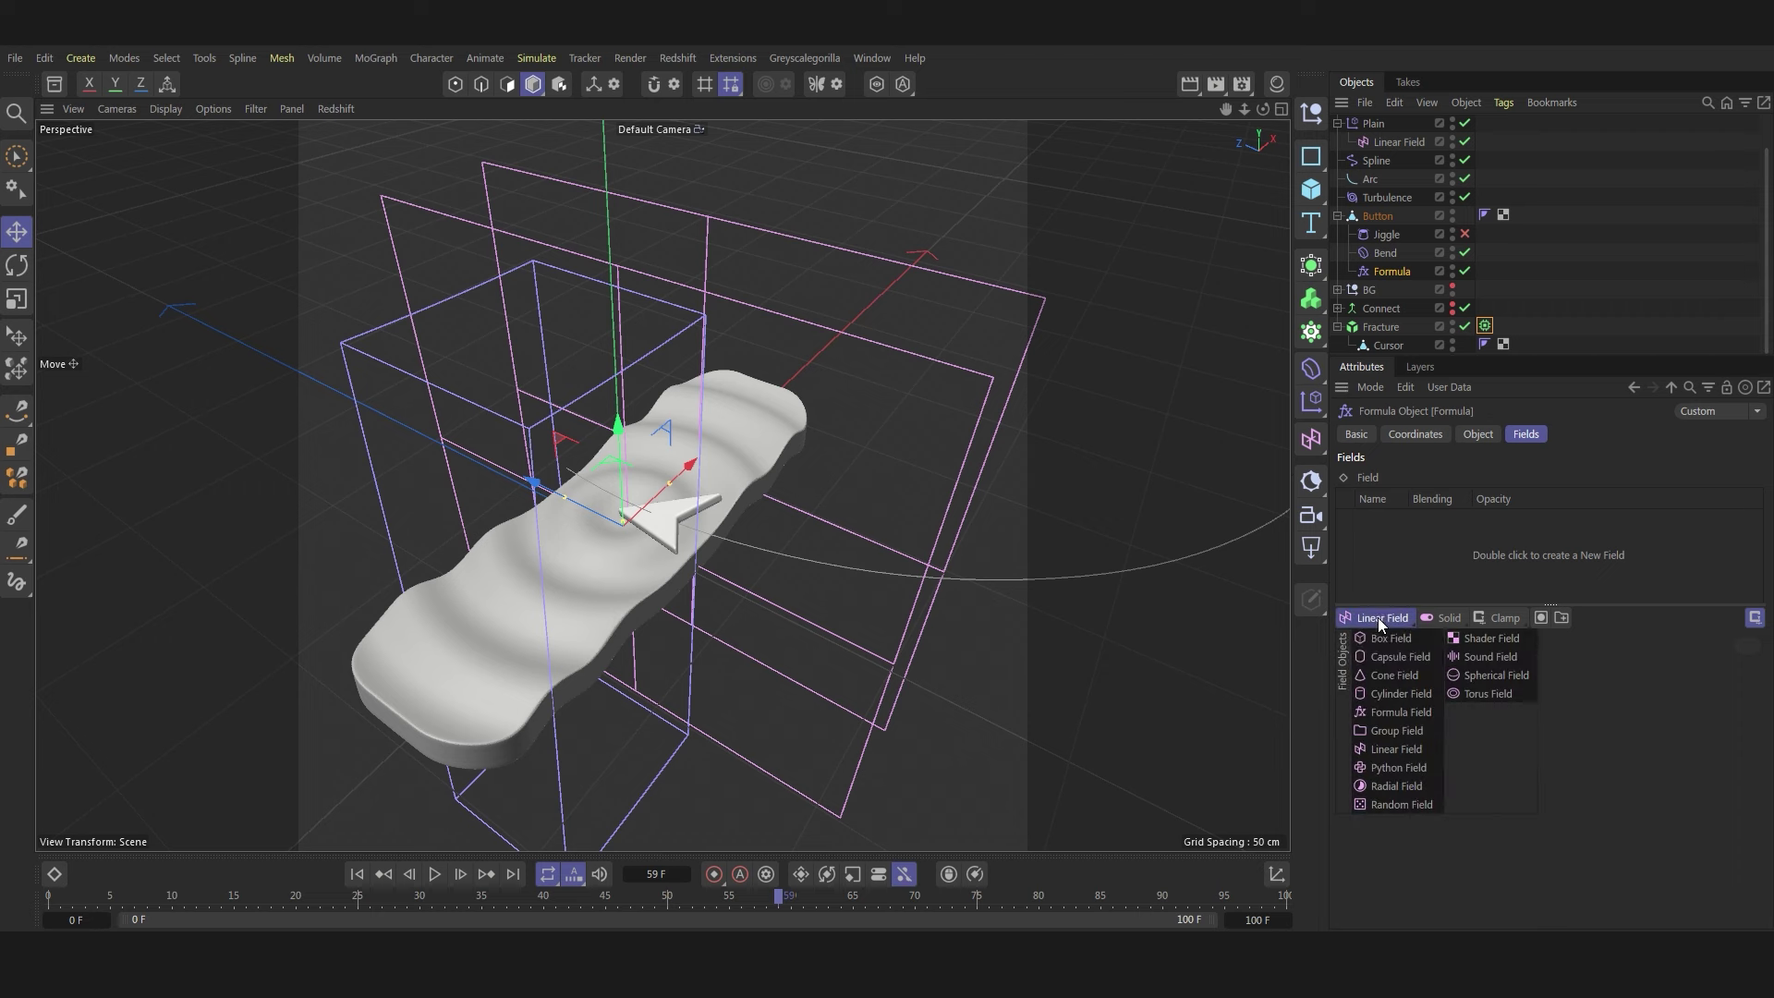
pyautogui.click(1478, 675)
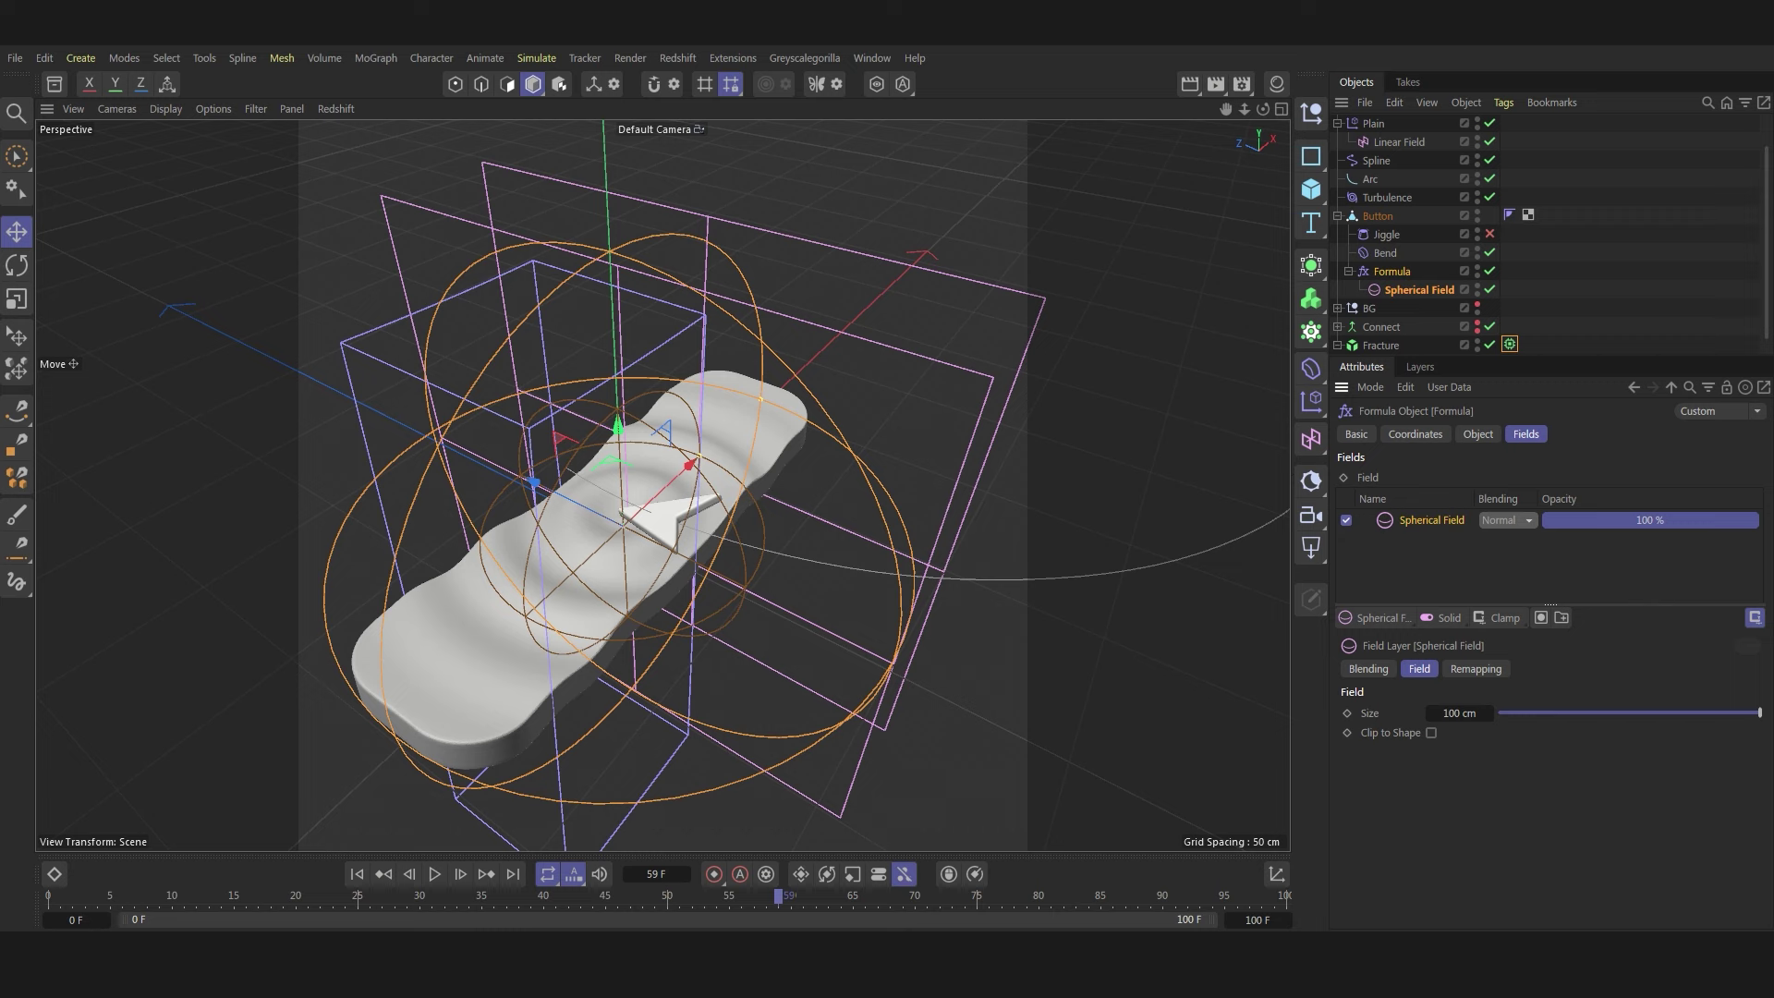
pyautogui.click(1391, 271)
pyautogui.click(1478, 434)
pyautogui.click(1523, 434)
# - Switch off Formula and set the Spherical Field's Size to 0 cm at frame 57
pyautogui.moveTo(772, 894); pyautogui.dragTo(768, 900)
pyautogui.click(1489, 270)
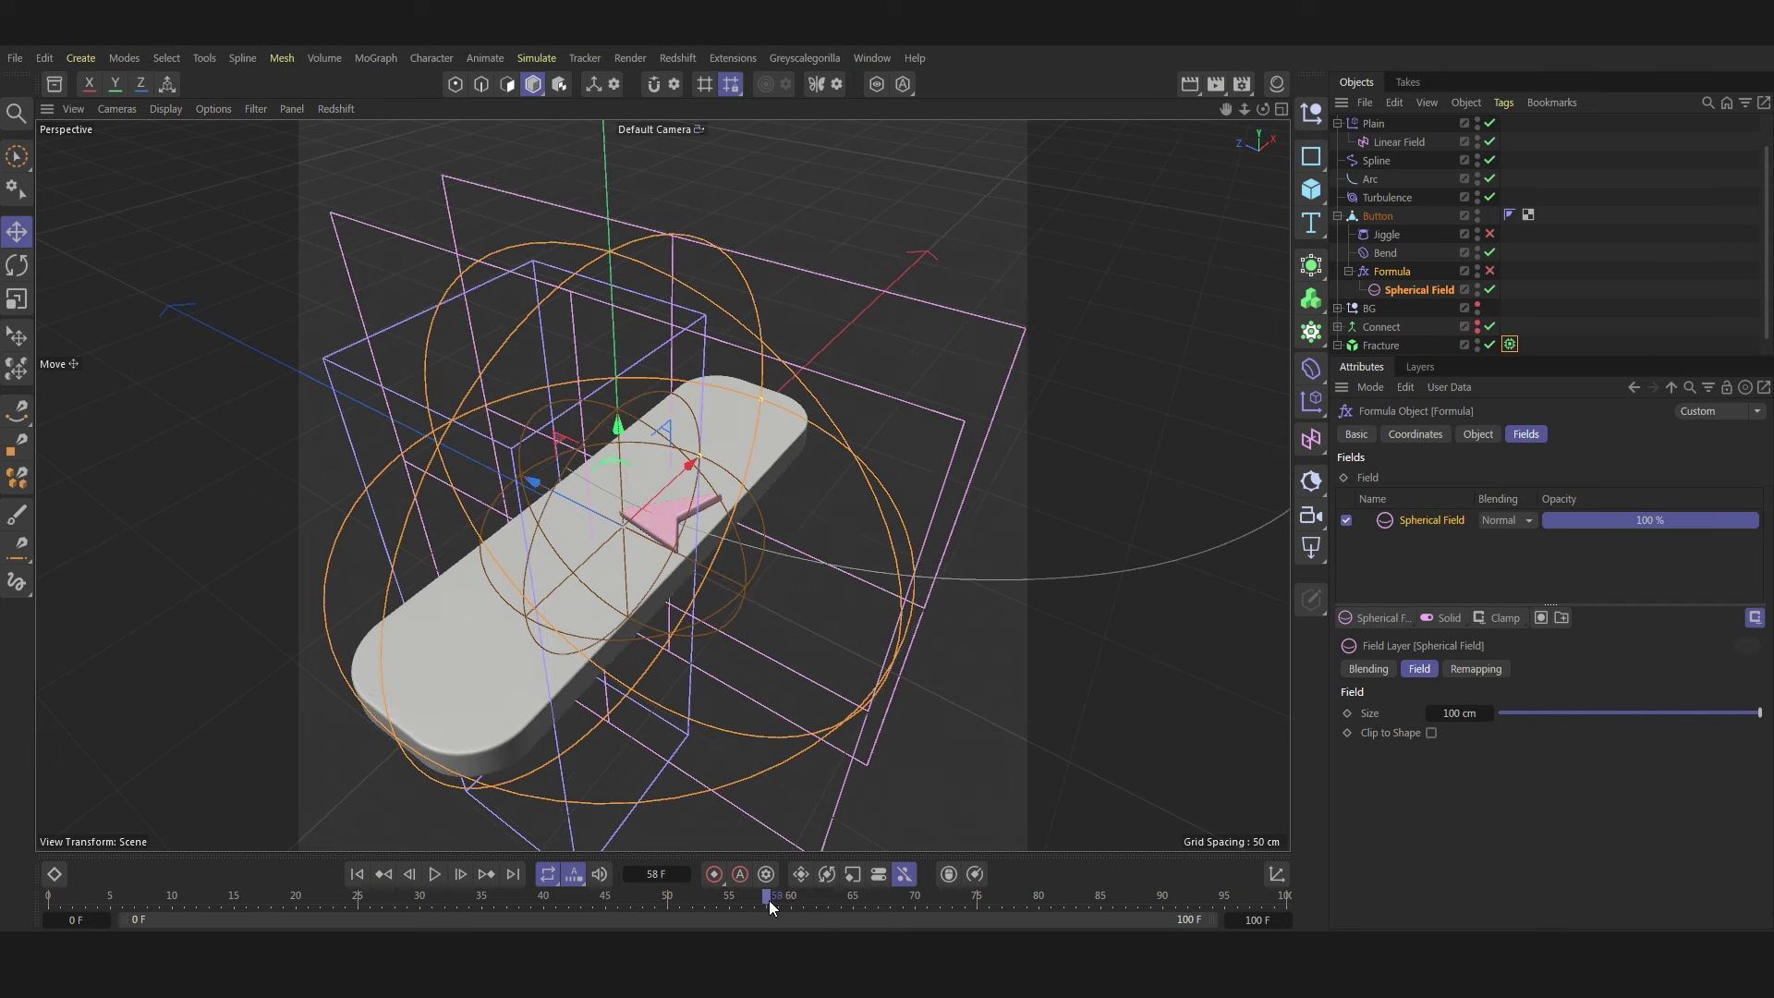
pyautogui.click(1399, 295)
pyautogui.click(1449, 504)
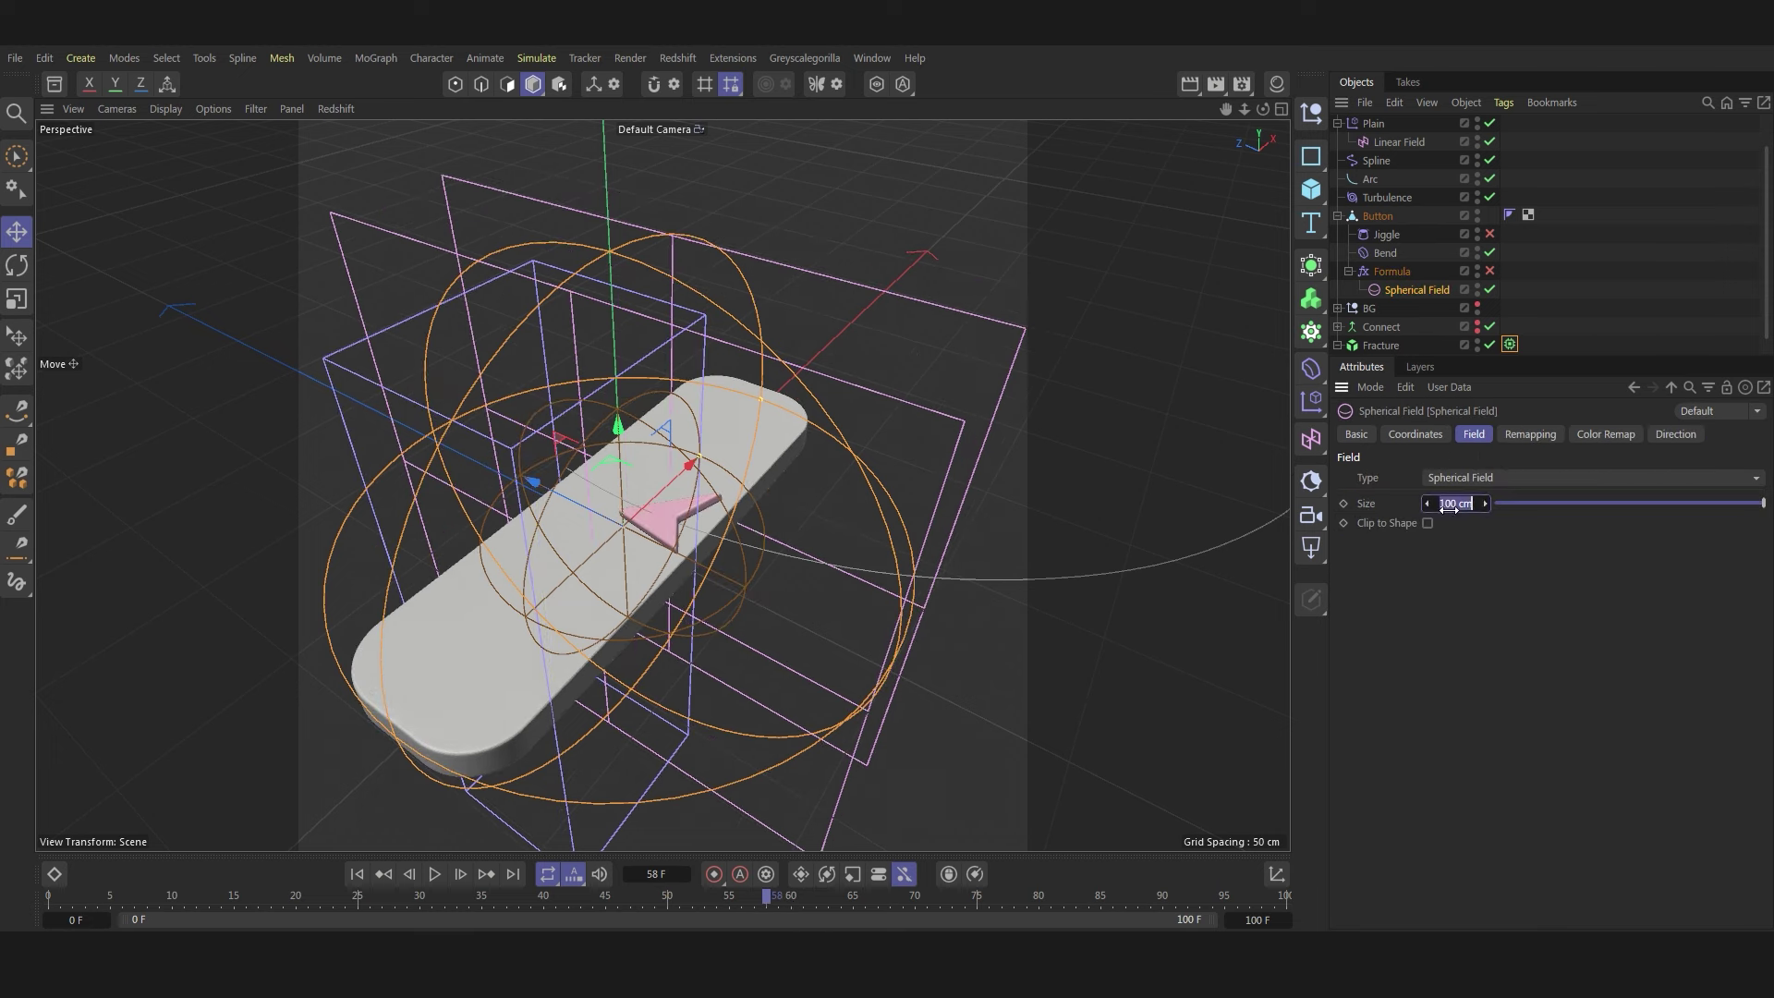
pyautogui.write('0')
pyautogui.press('Return')
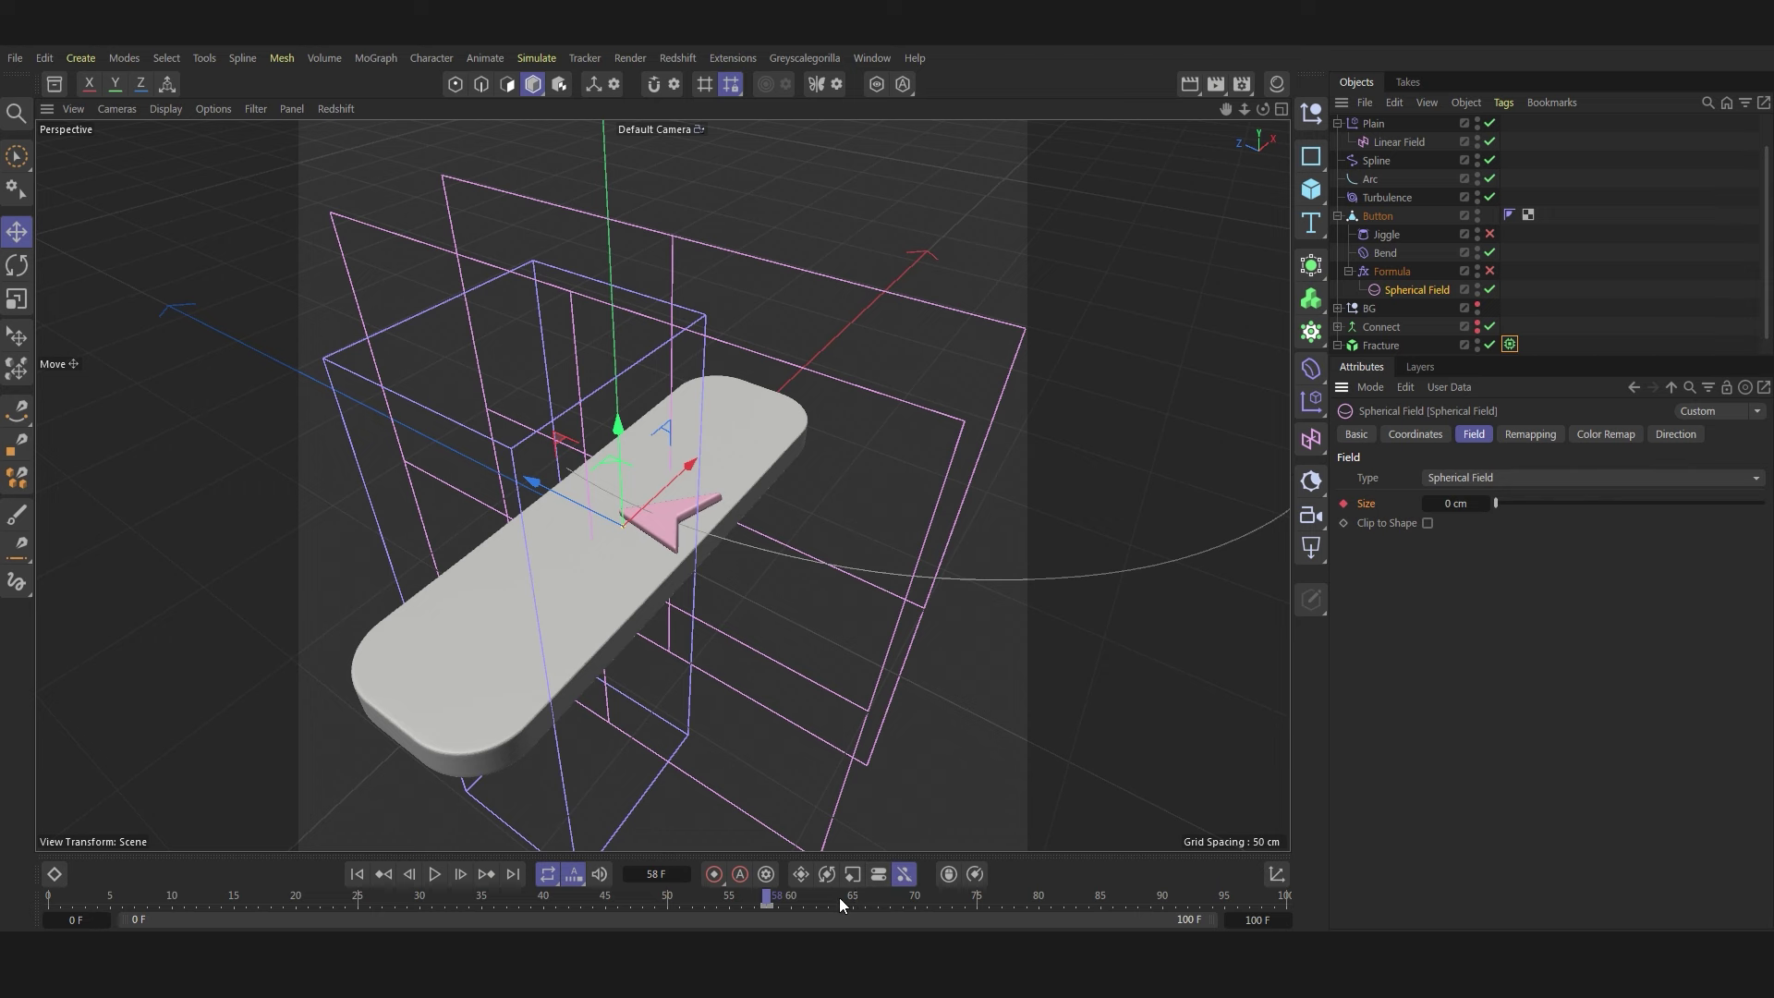
# - Keyframe the field Size at 85 cm on frame 66, re-enable Formula, and check frame 67
pyautogui.moveTo(840, 897); pyautogui.dragTo(852, 898)
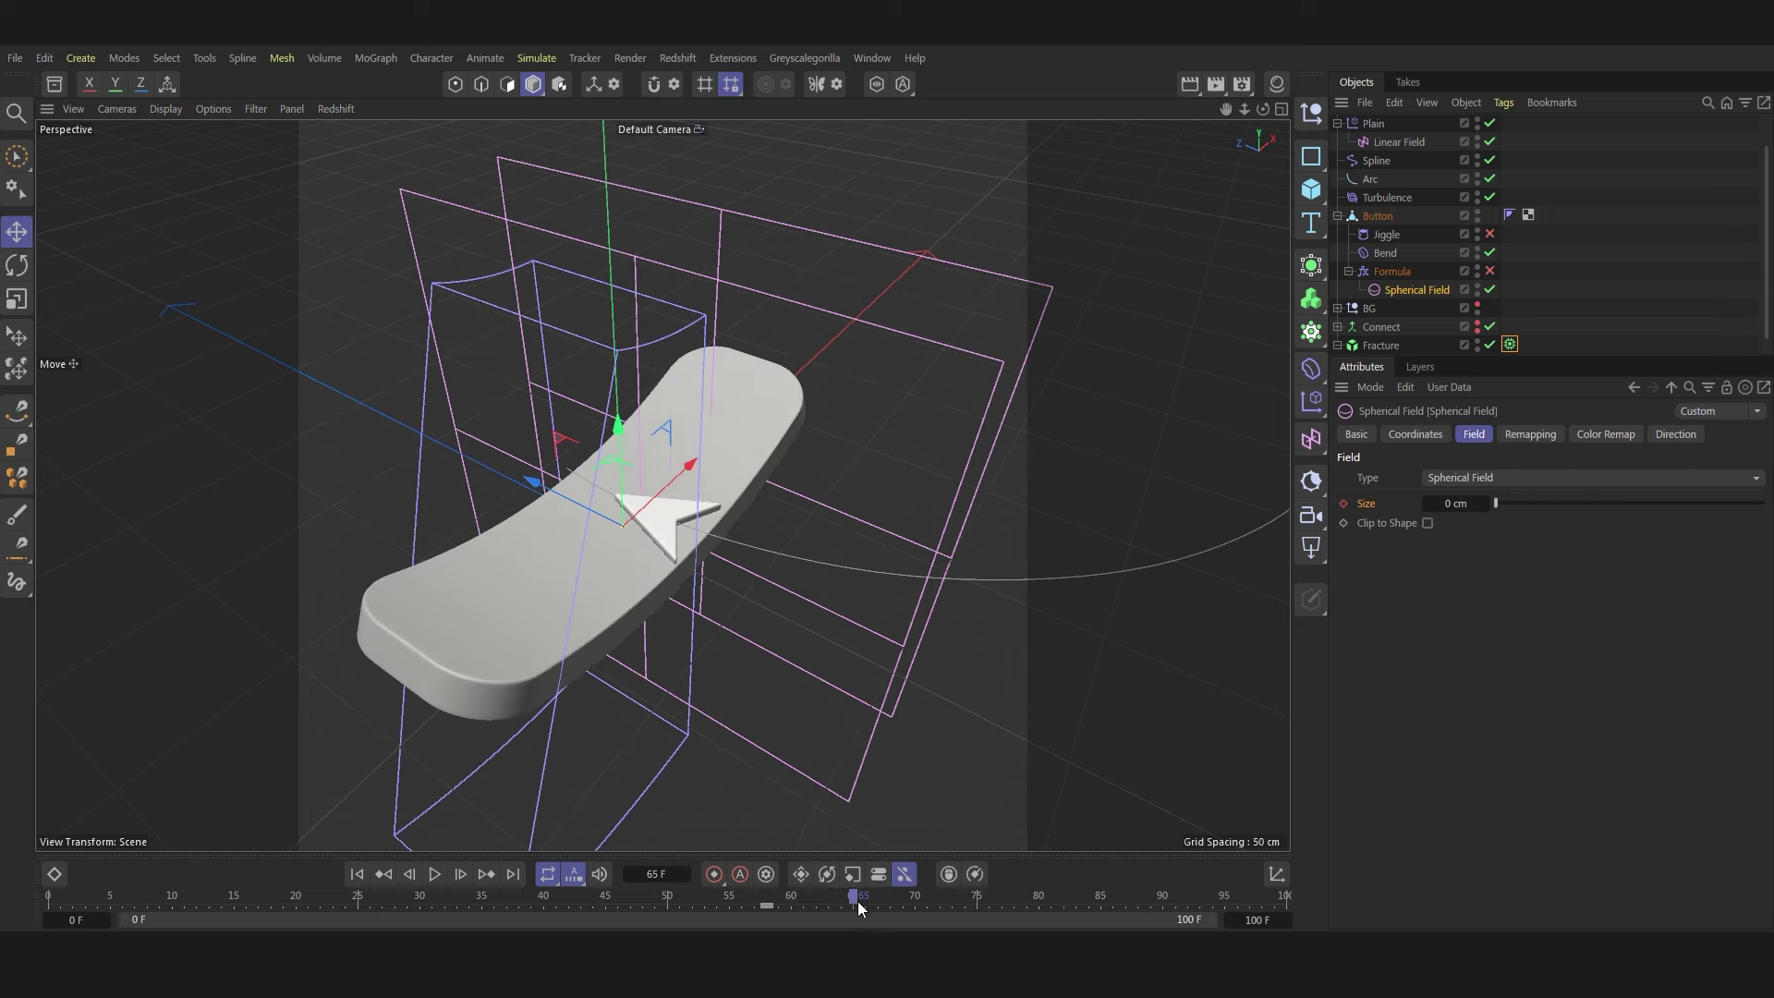
pyautogui.click(764, 898)
pyautogui.moveTo(764, 899); pyautogui.dragTo(869, 901)
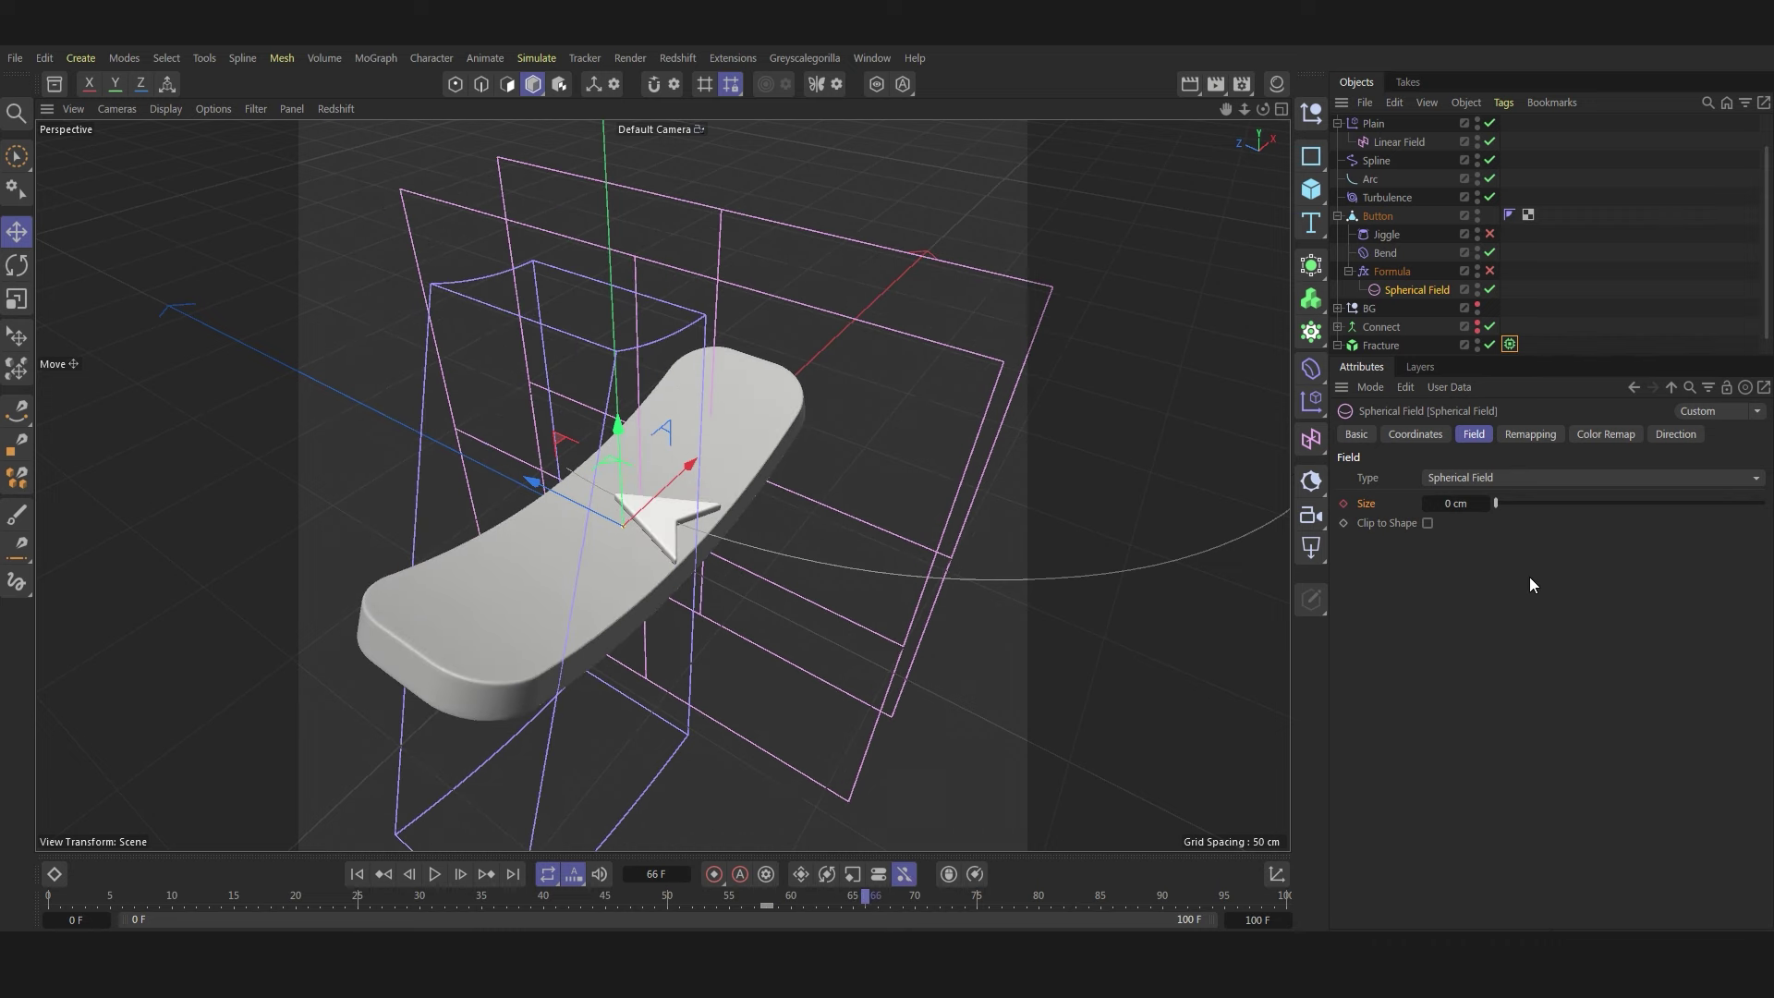
pyautogui.click(1456, 502)
pyautogui.write('85')
pyautogui.press('Return')
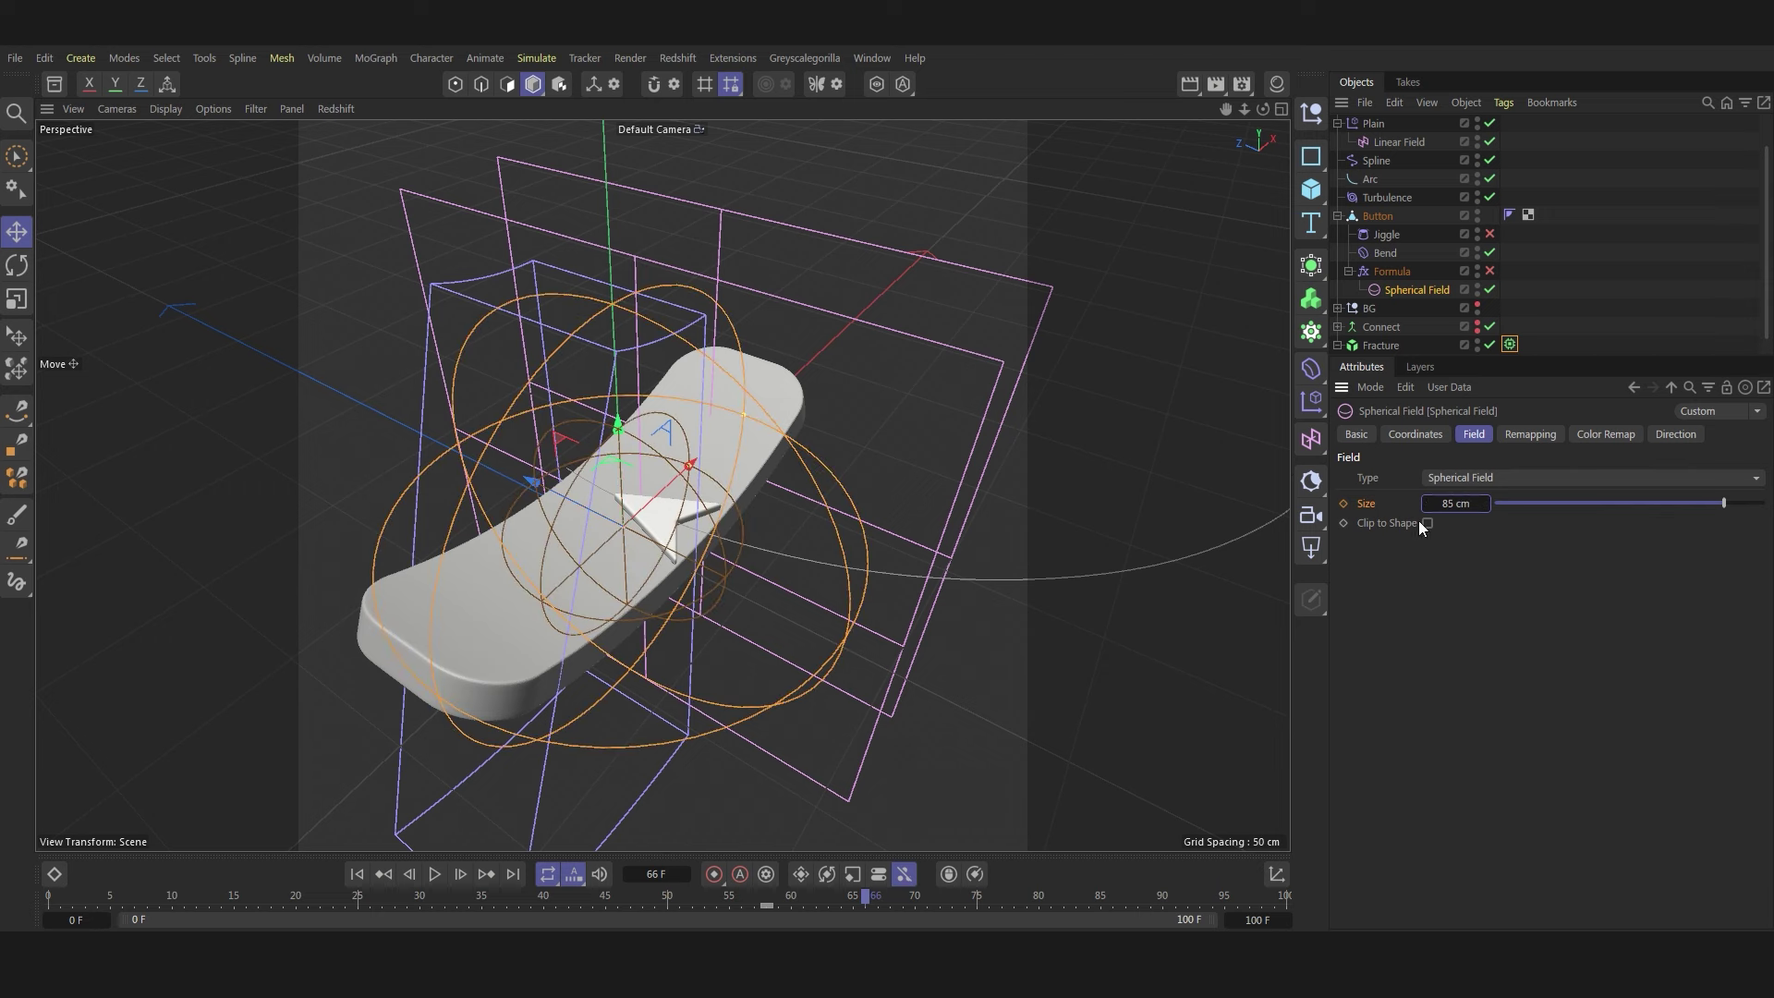
pyautogui.click(1343, 503)
pyautogui.click(1489, 270)
pyautogui.click(741, 895)
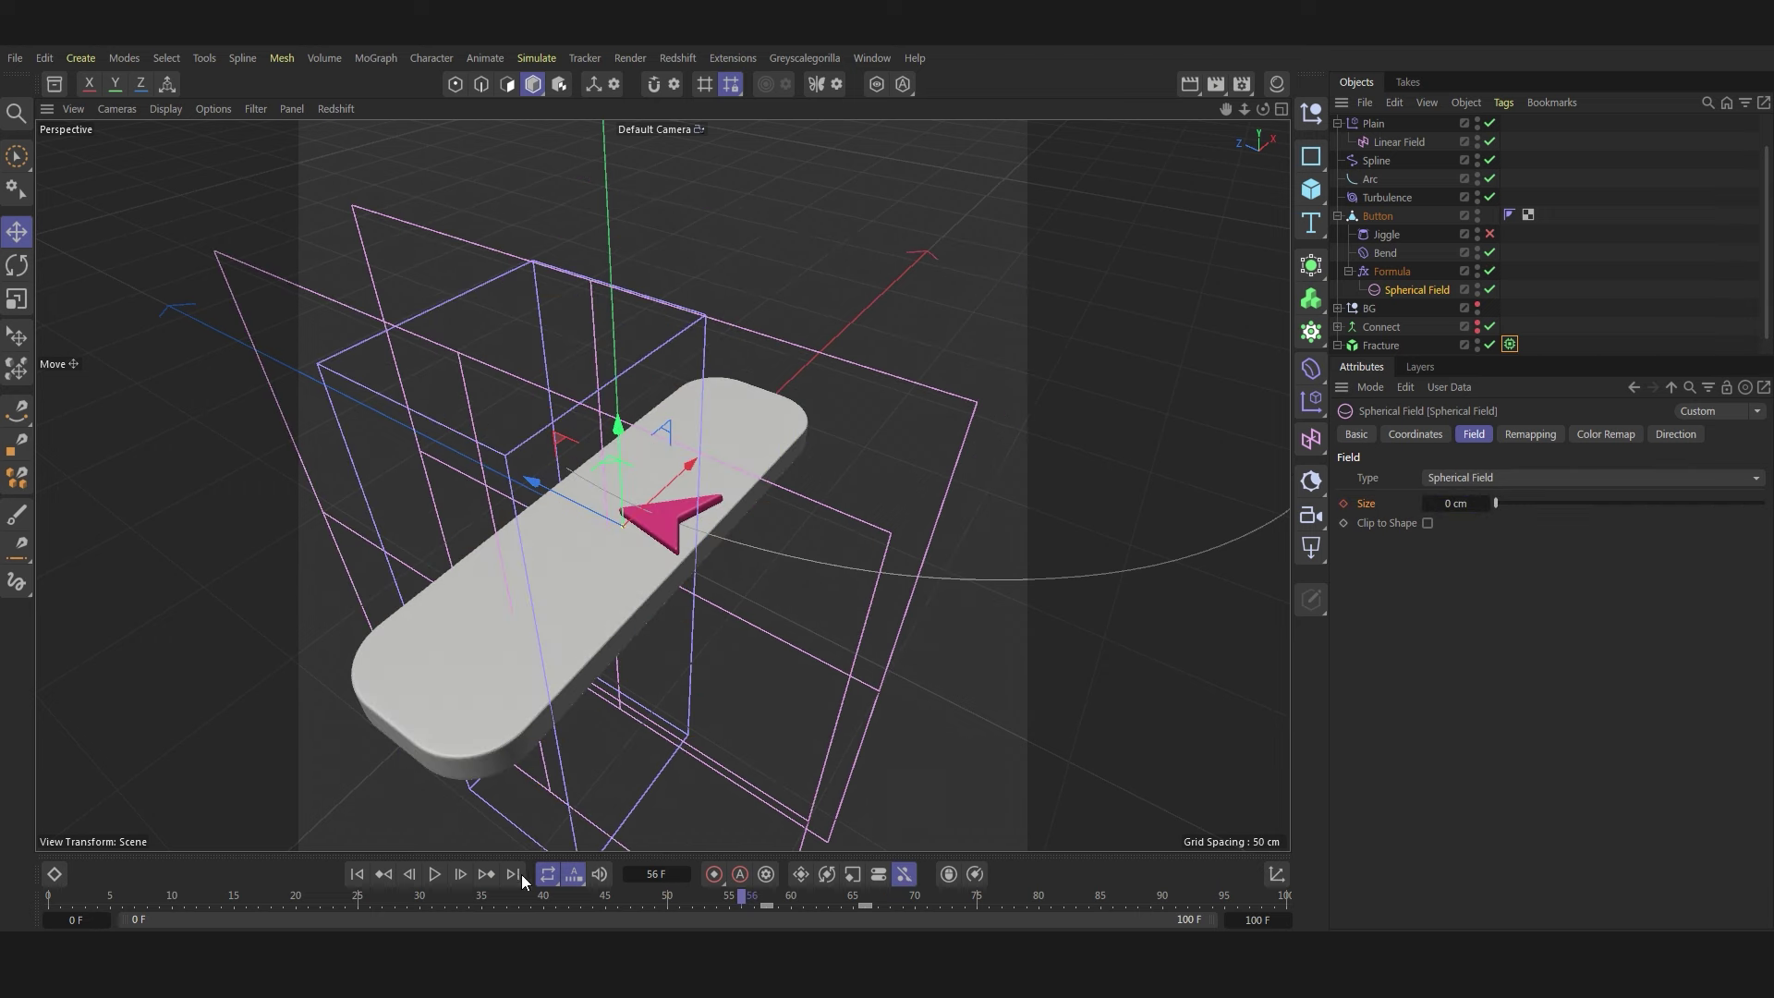
pyautogui.click(436, 874)
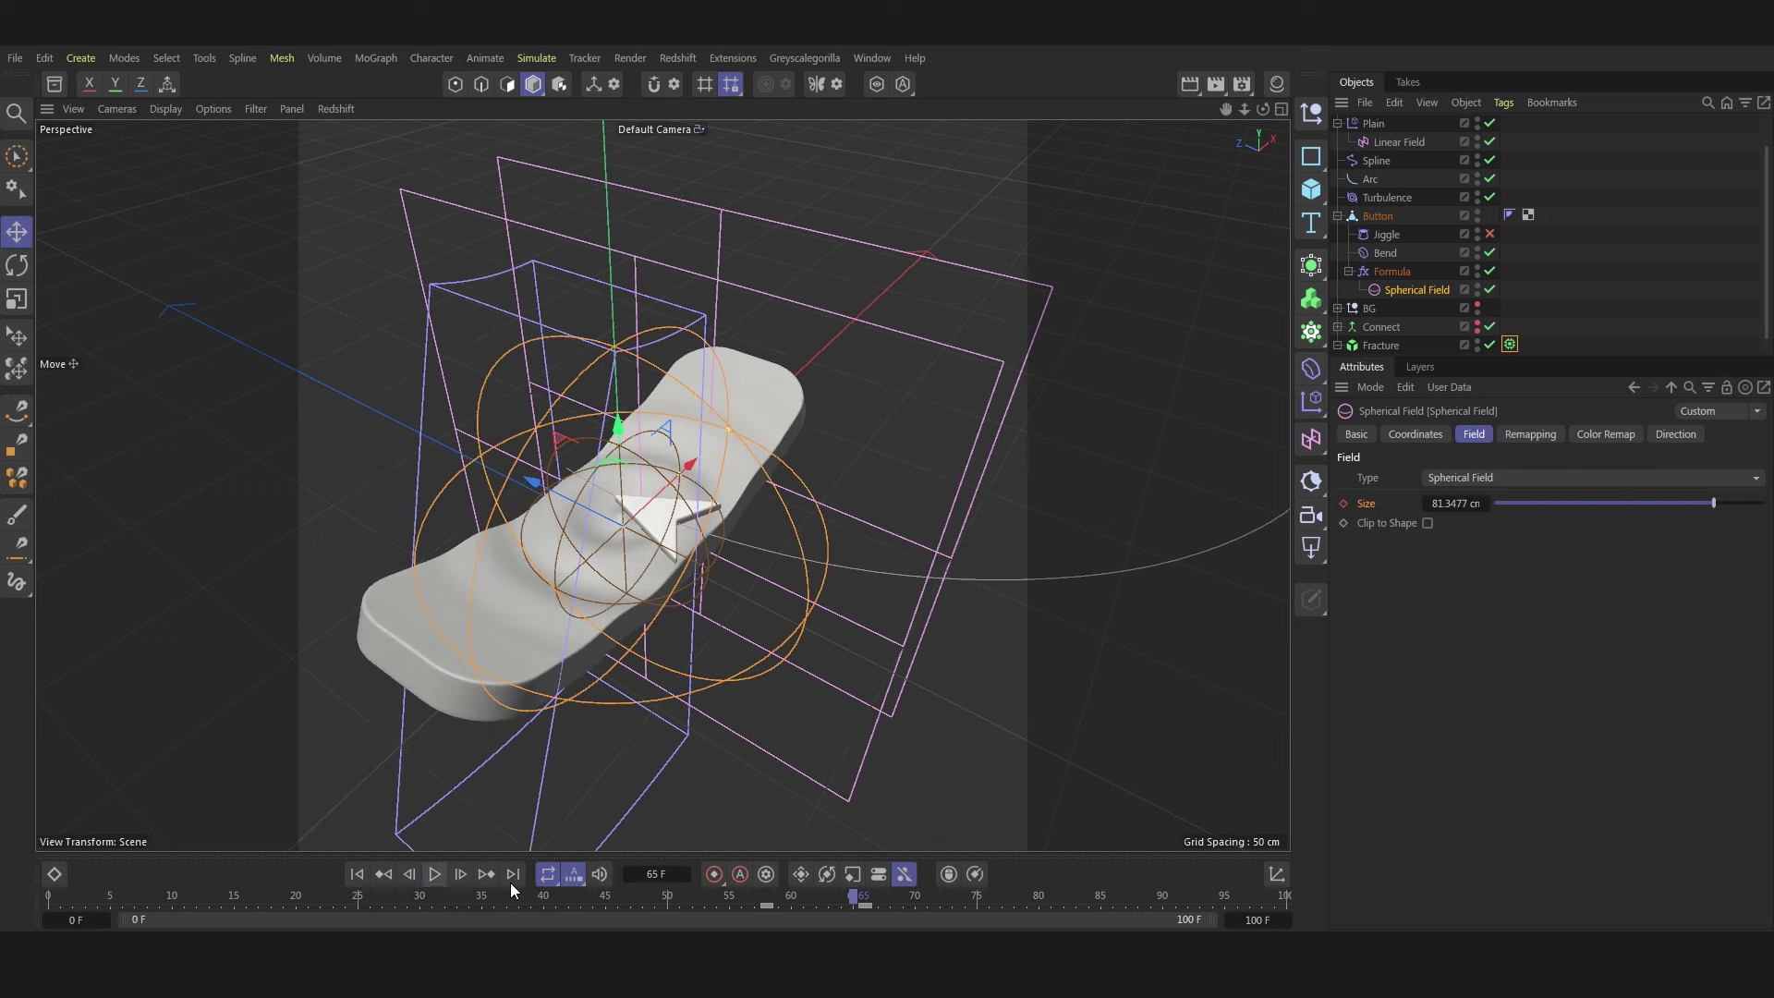
pyautogui.click(874, 899)
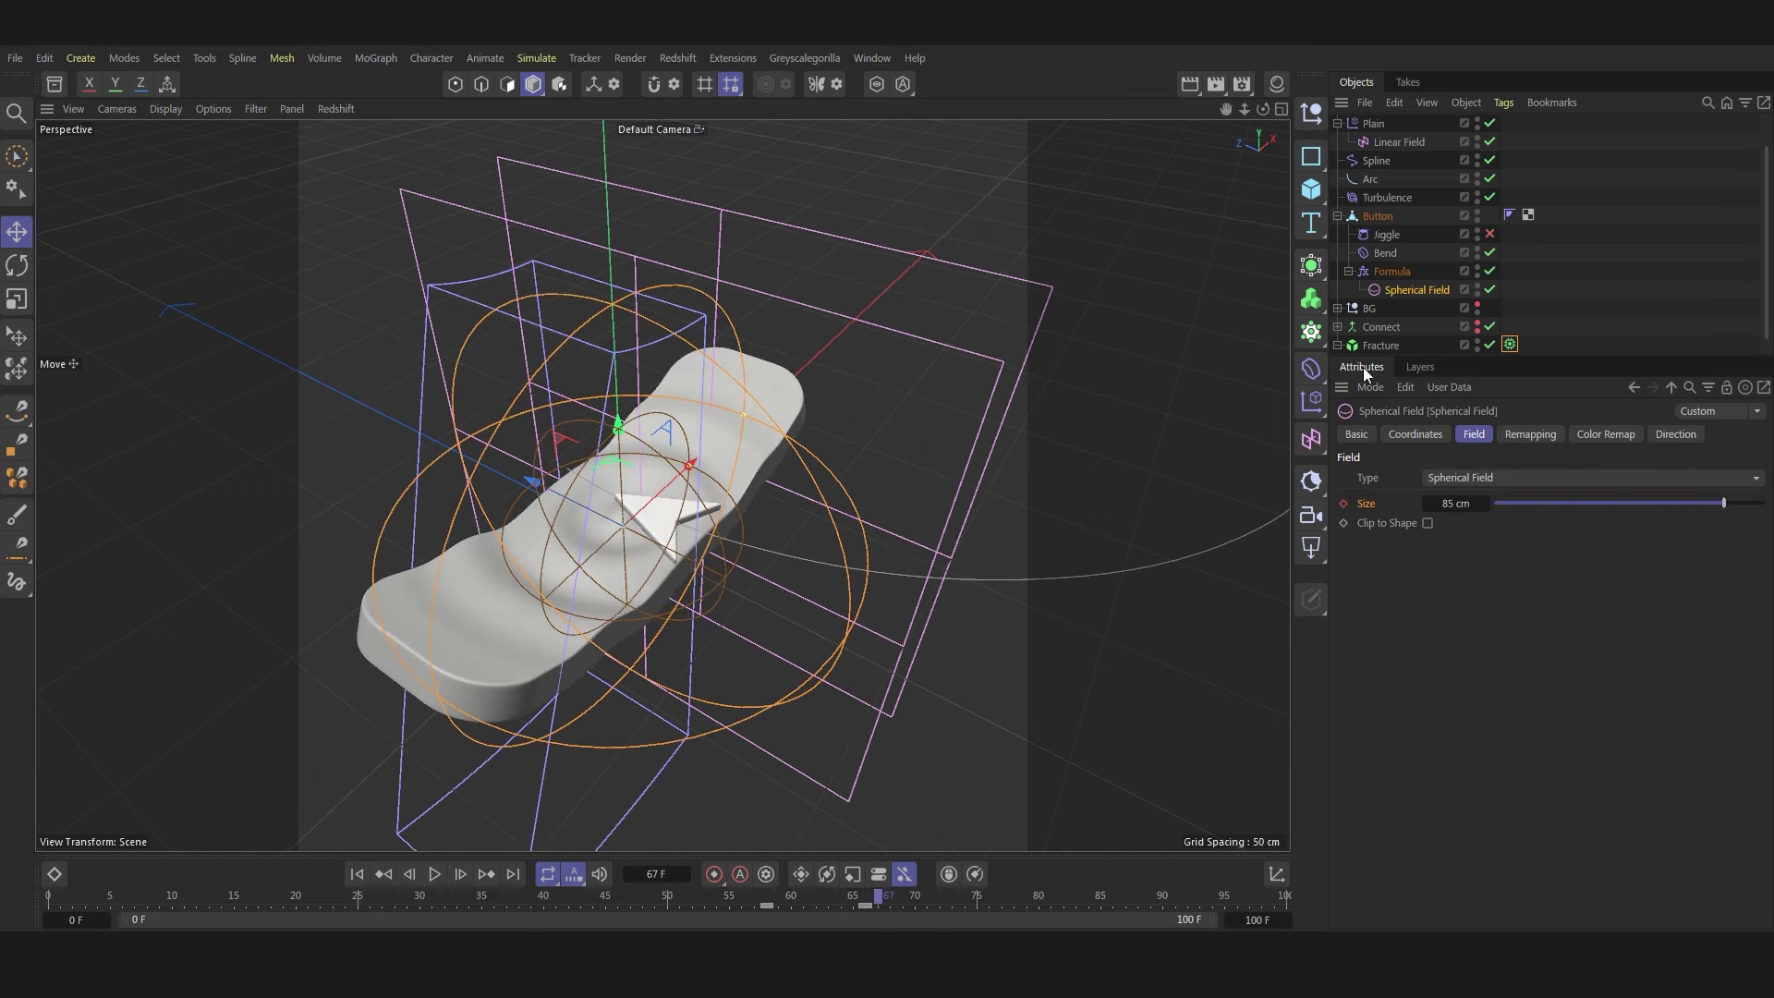
# - Add a second Spherical Field to the Formula with Subtract blending
pyautogui.click(1393, 275)
pyautogui.click(1378, 617)
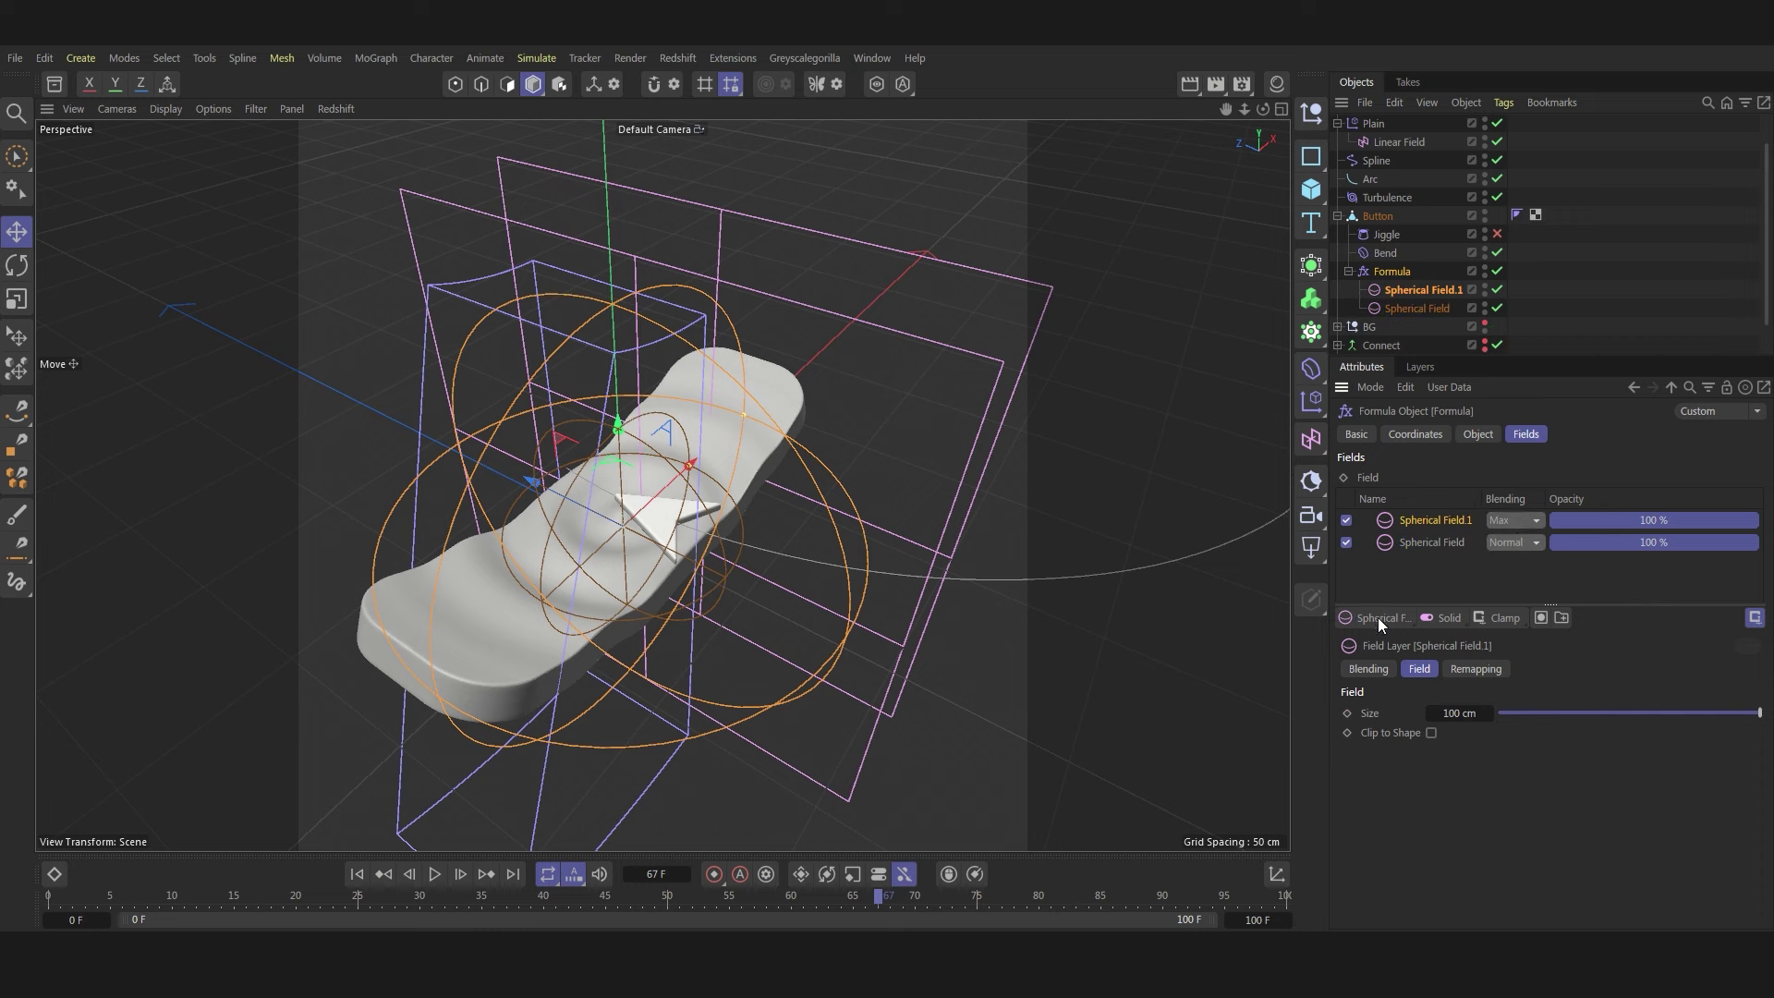
pyautogui.click(1510, 520)
pyautogui.click(1528, 623)
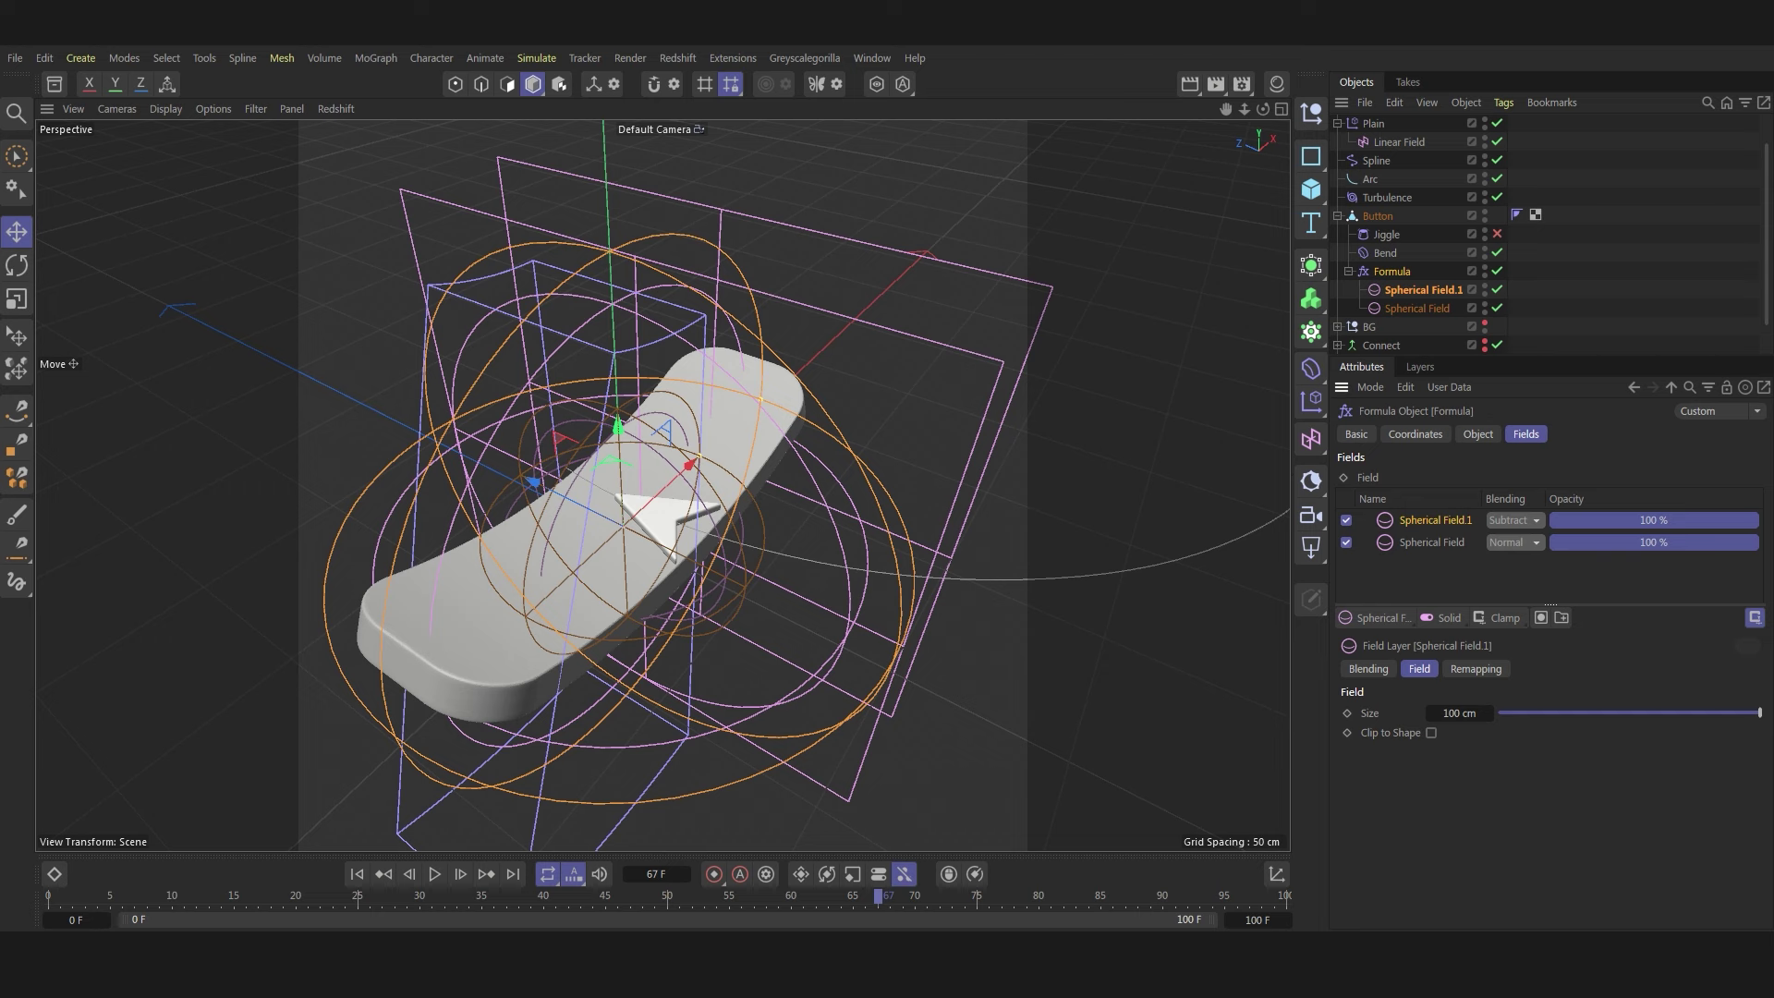
# - Key Spherical Field.1 Size at 0 cm on frame 57 and 165 cm on frame 100, preview, and enable Jiggle
pyautogui.click(779, 896)
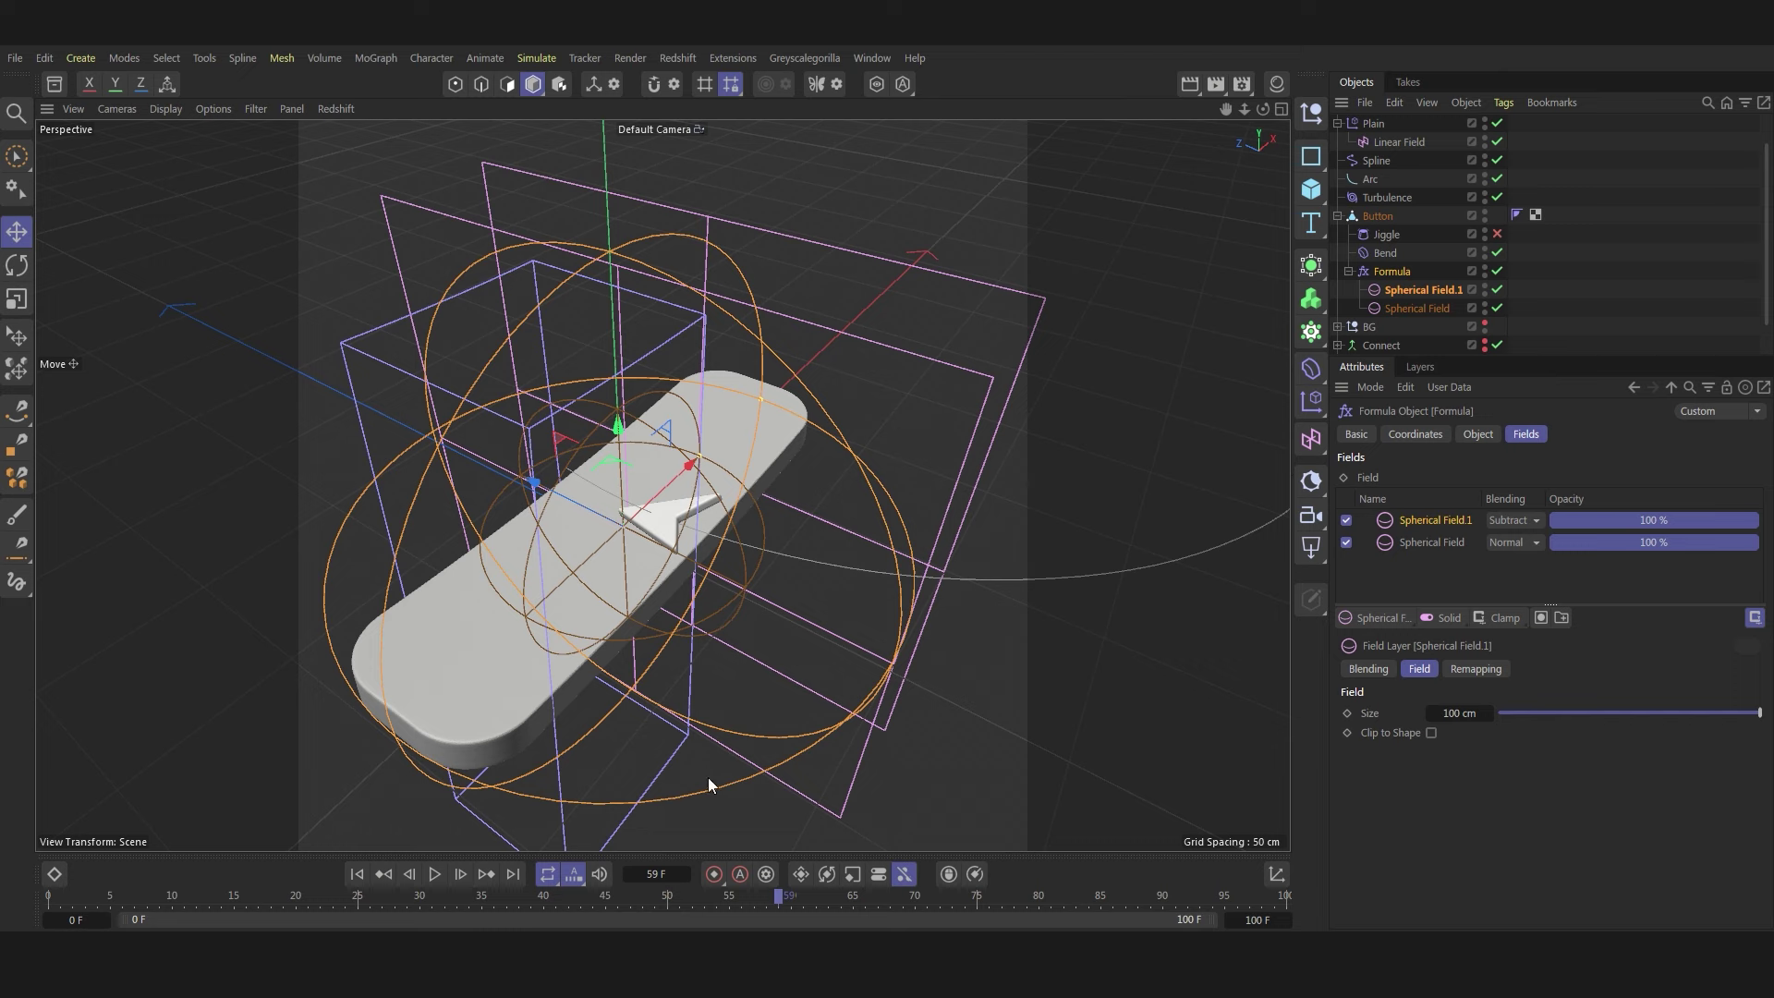
pyautogui.click(753, 899)
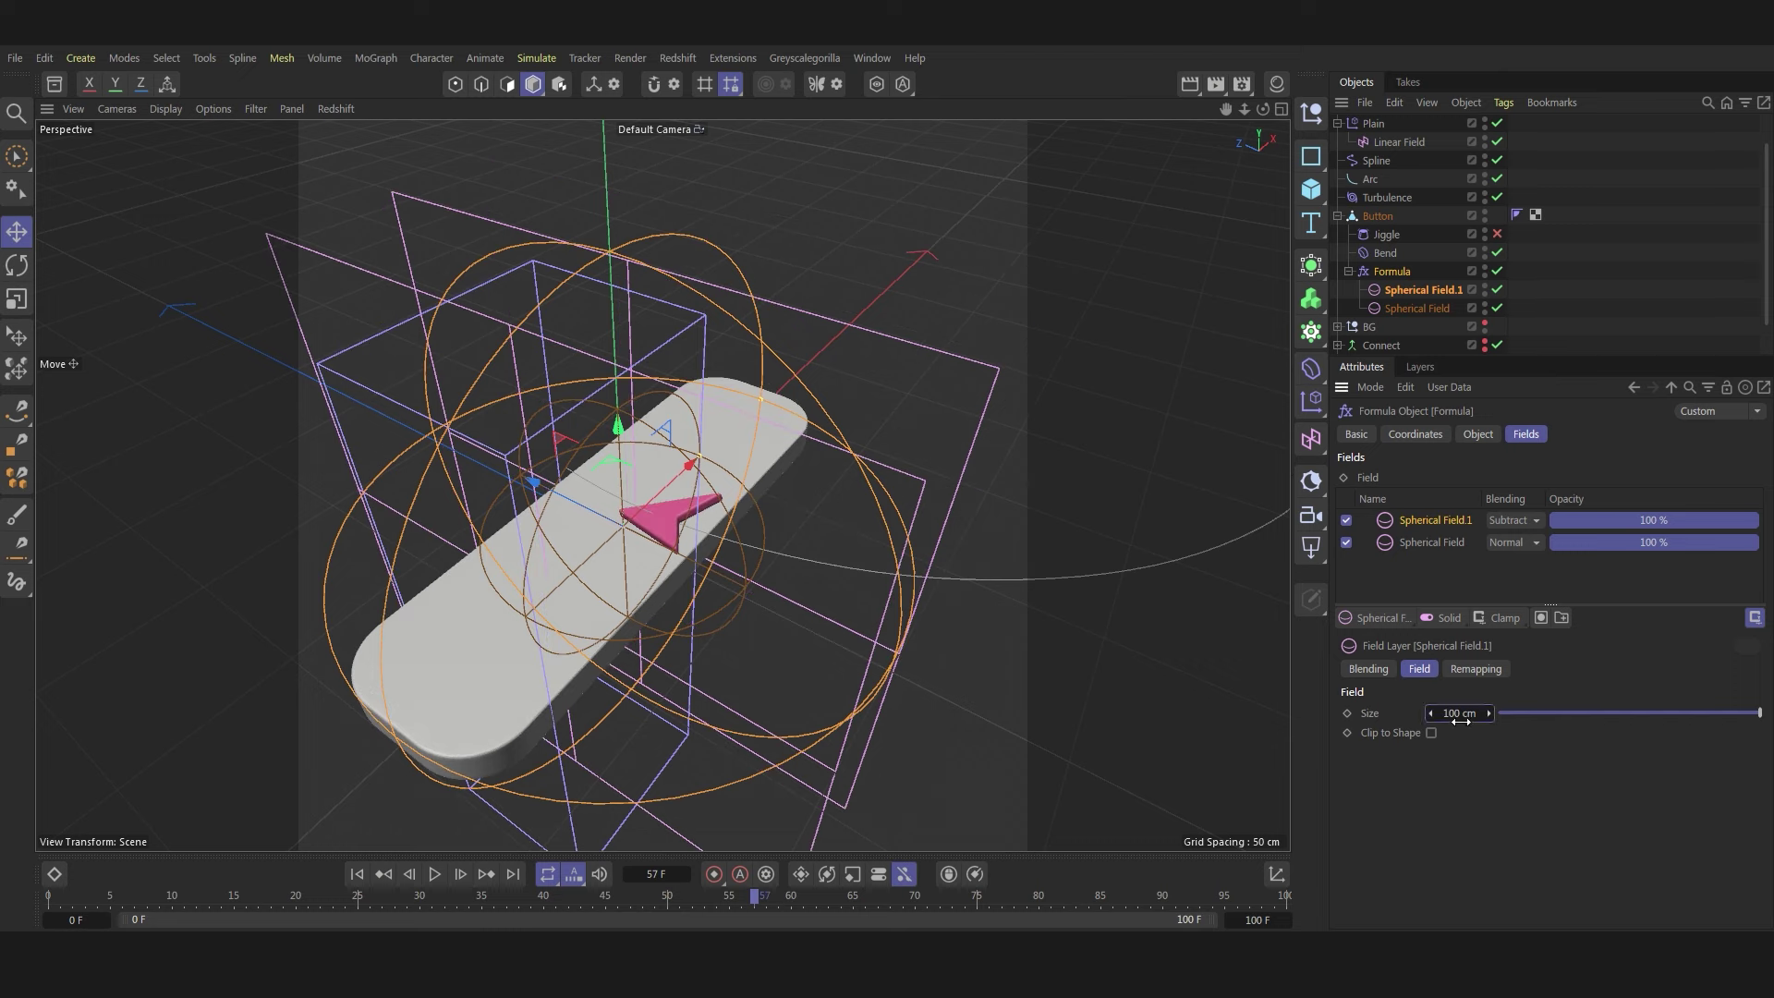
pyautogui.moveTo(1479, 716); pyautogui.dragTo(1446, 713)
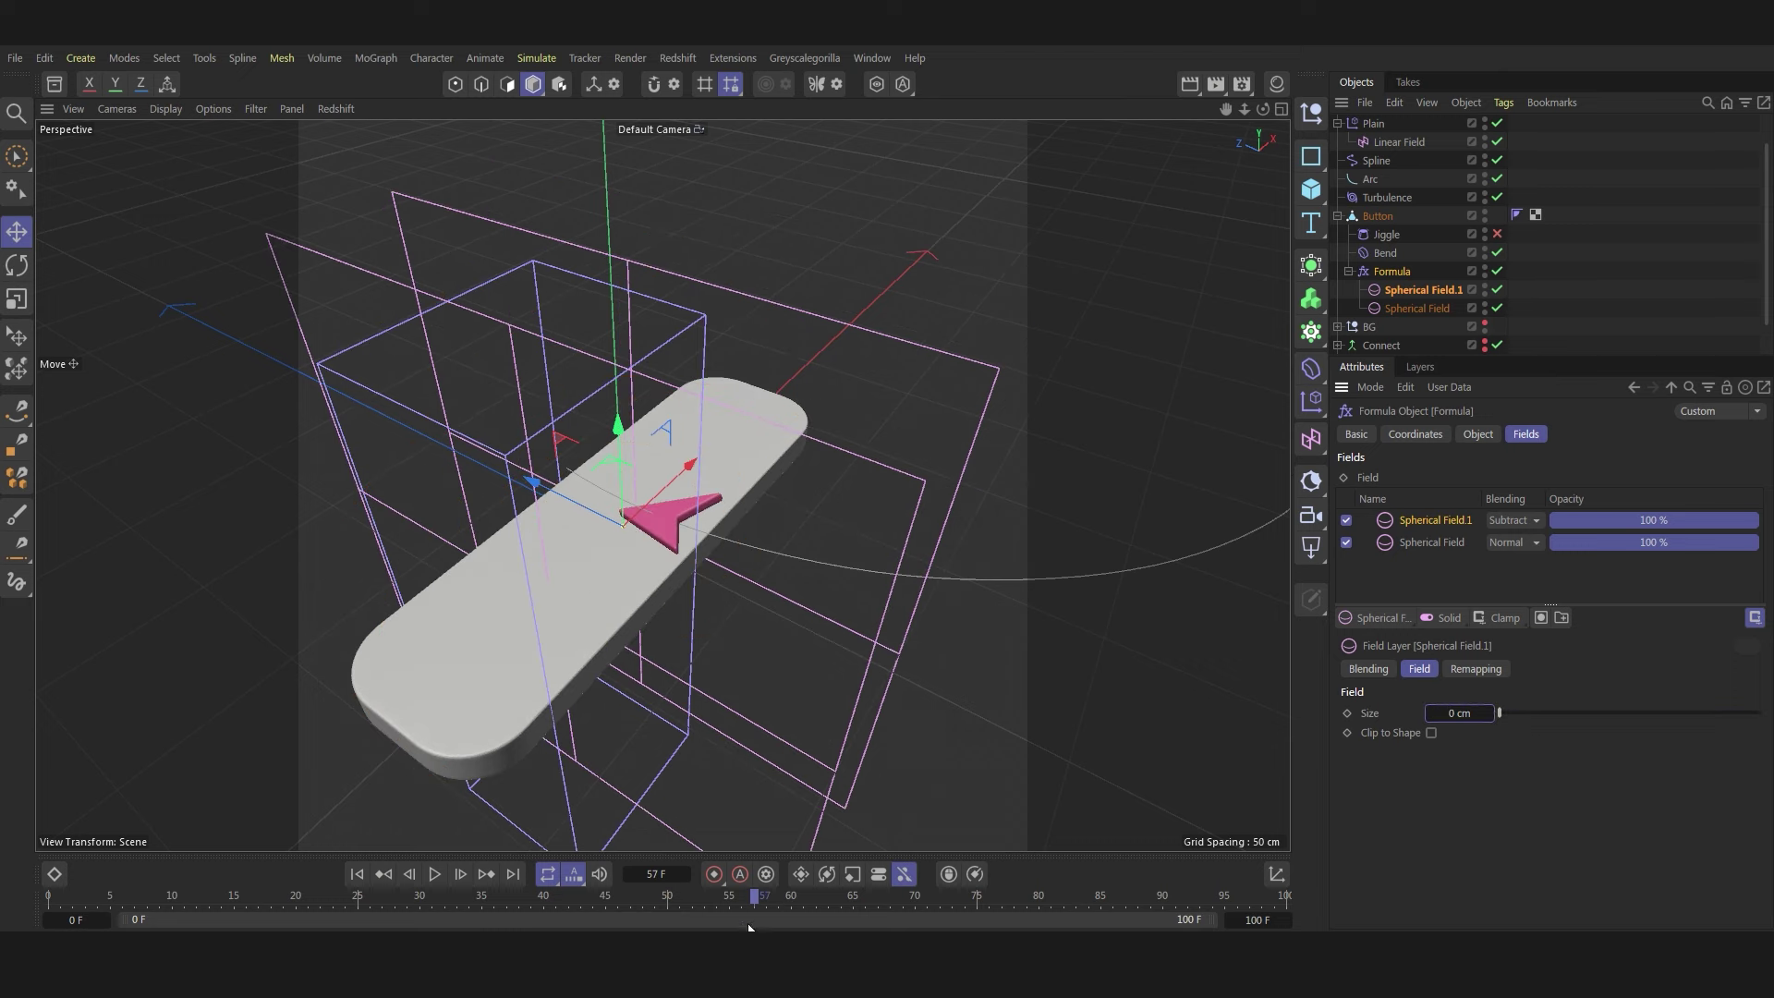
pyautogui.click(1346, 713)
pyautogui.click(1286, 898)
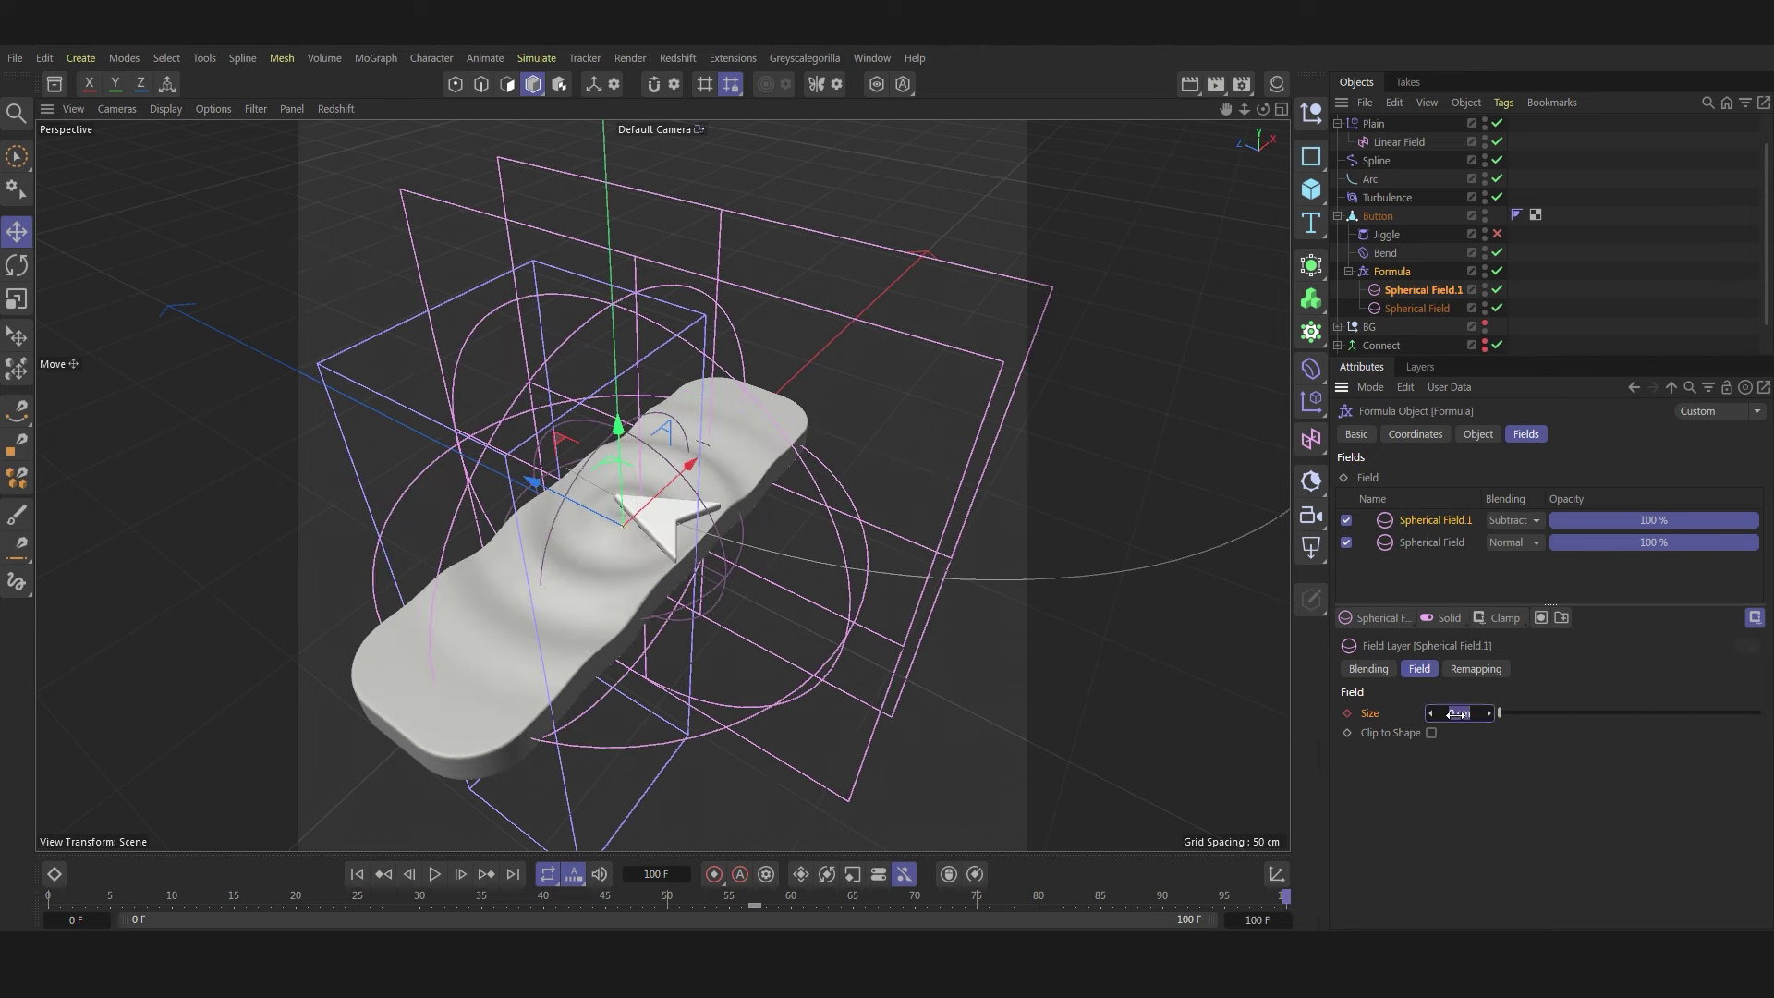
pyautogui.write('165')
pyautogui.press('Return')
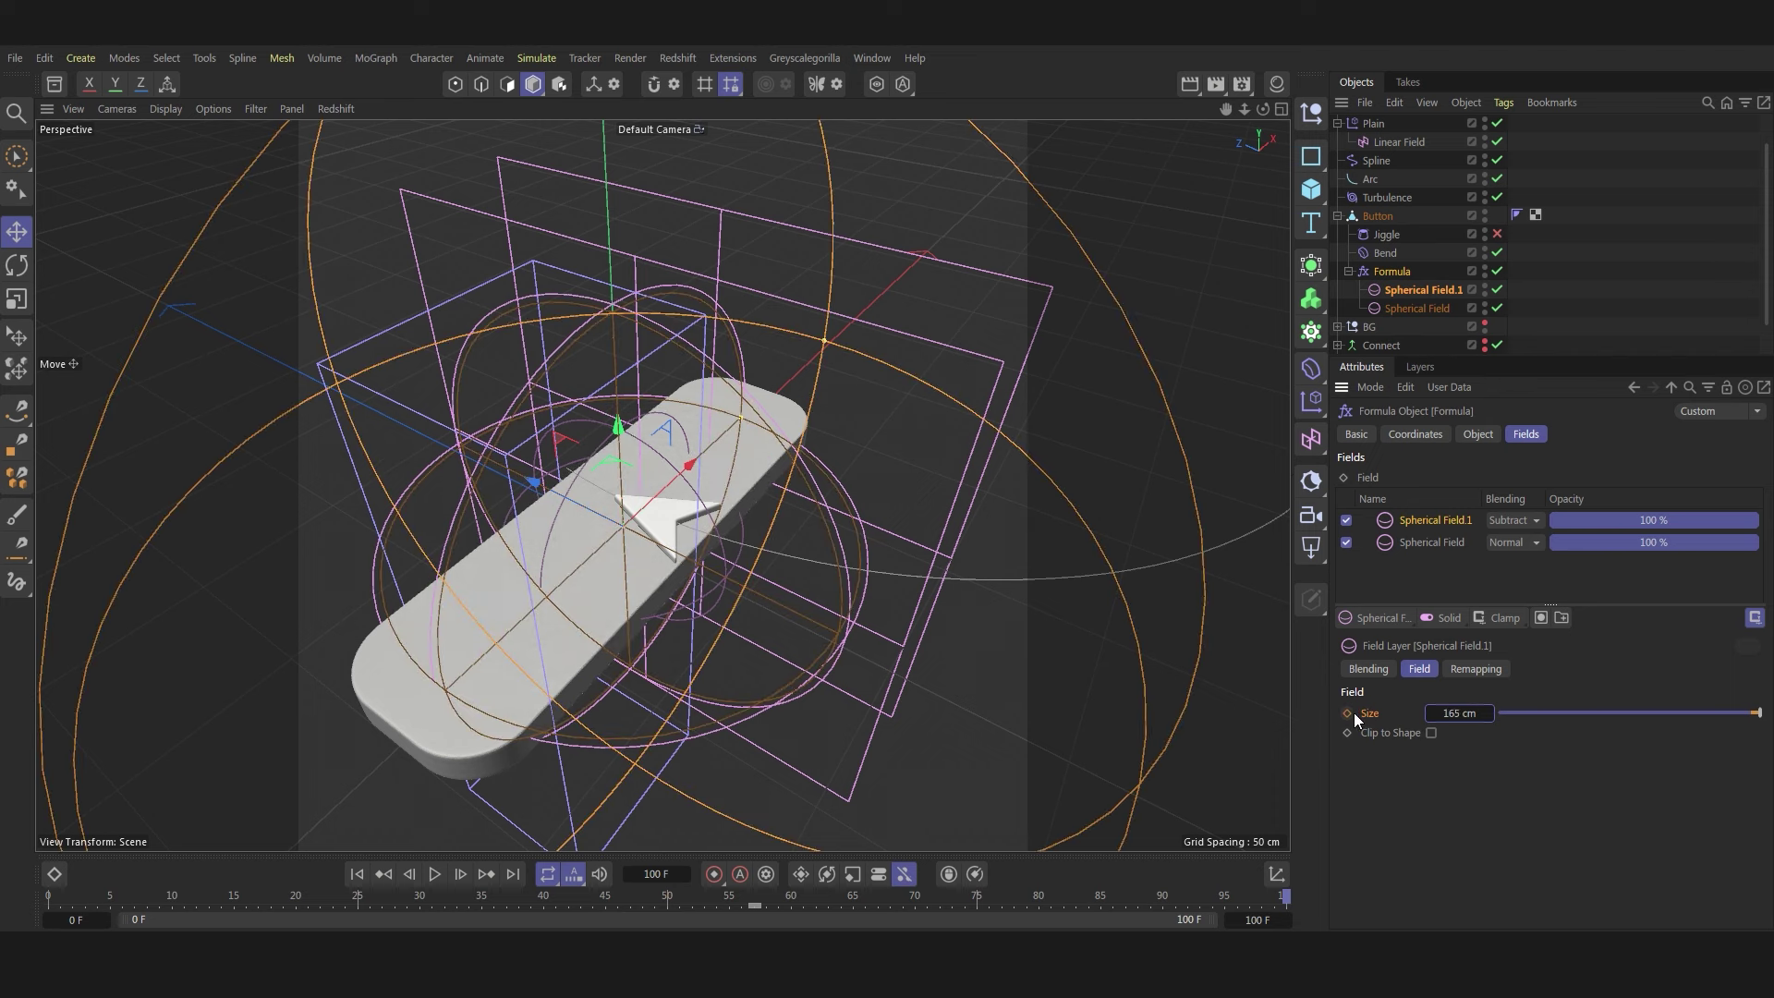
pyautogui.click(1347, 713)
pyautogui.click(748, 901)
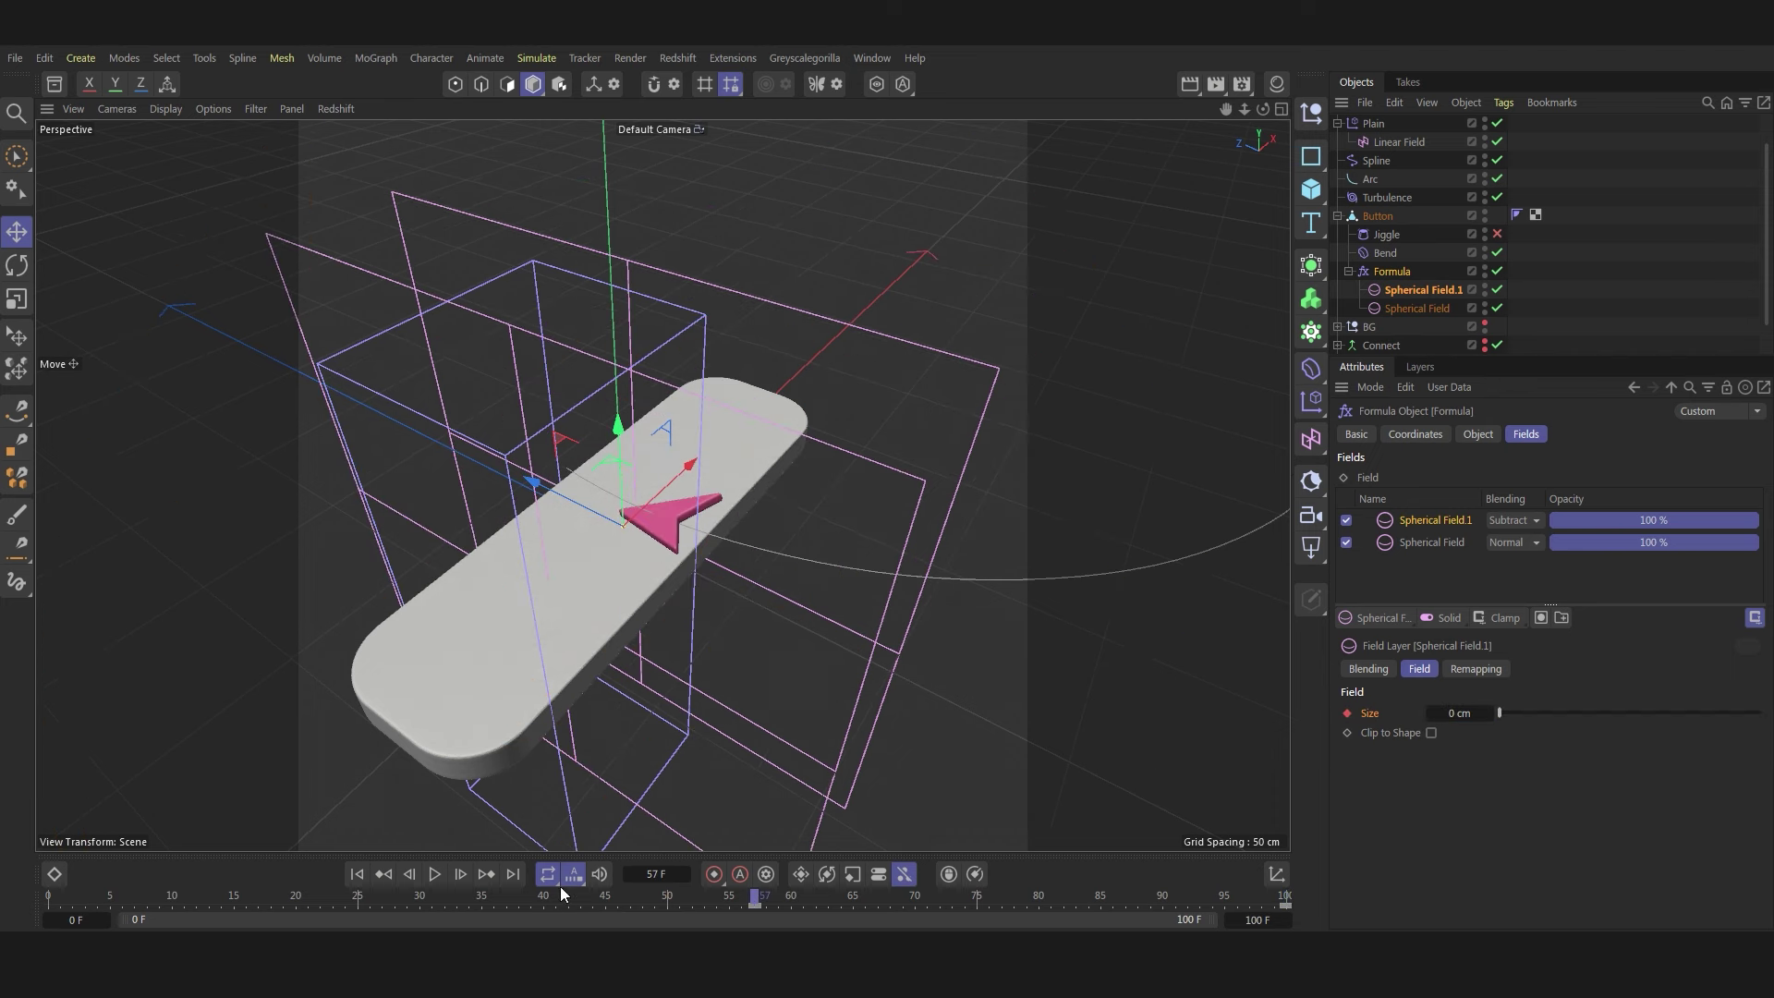
pyautogui.click(434, 874)
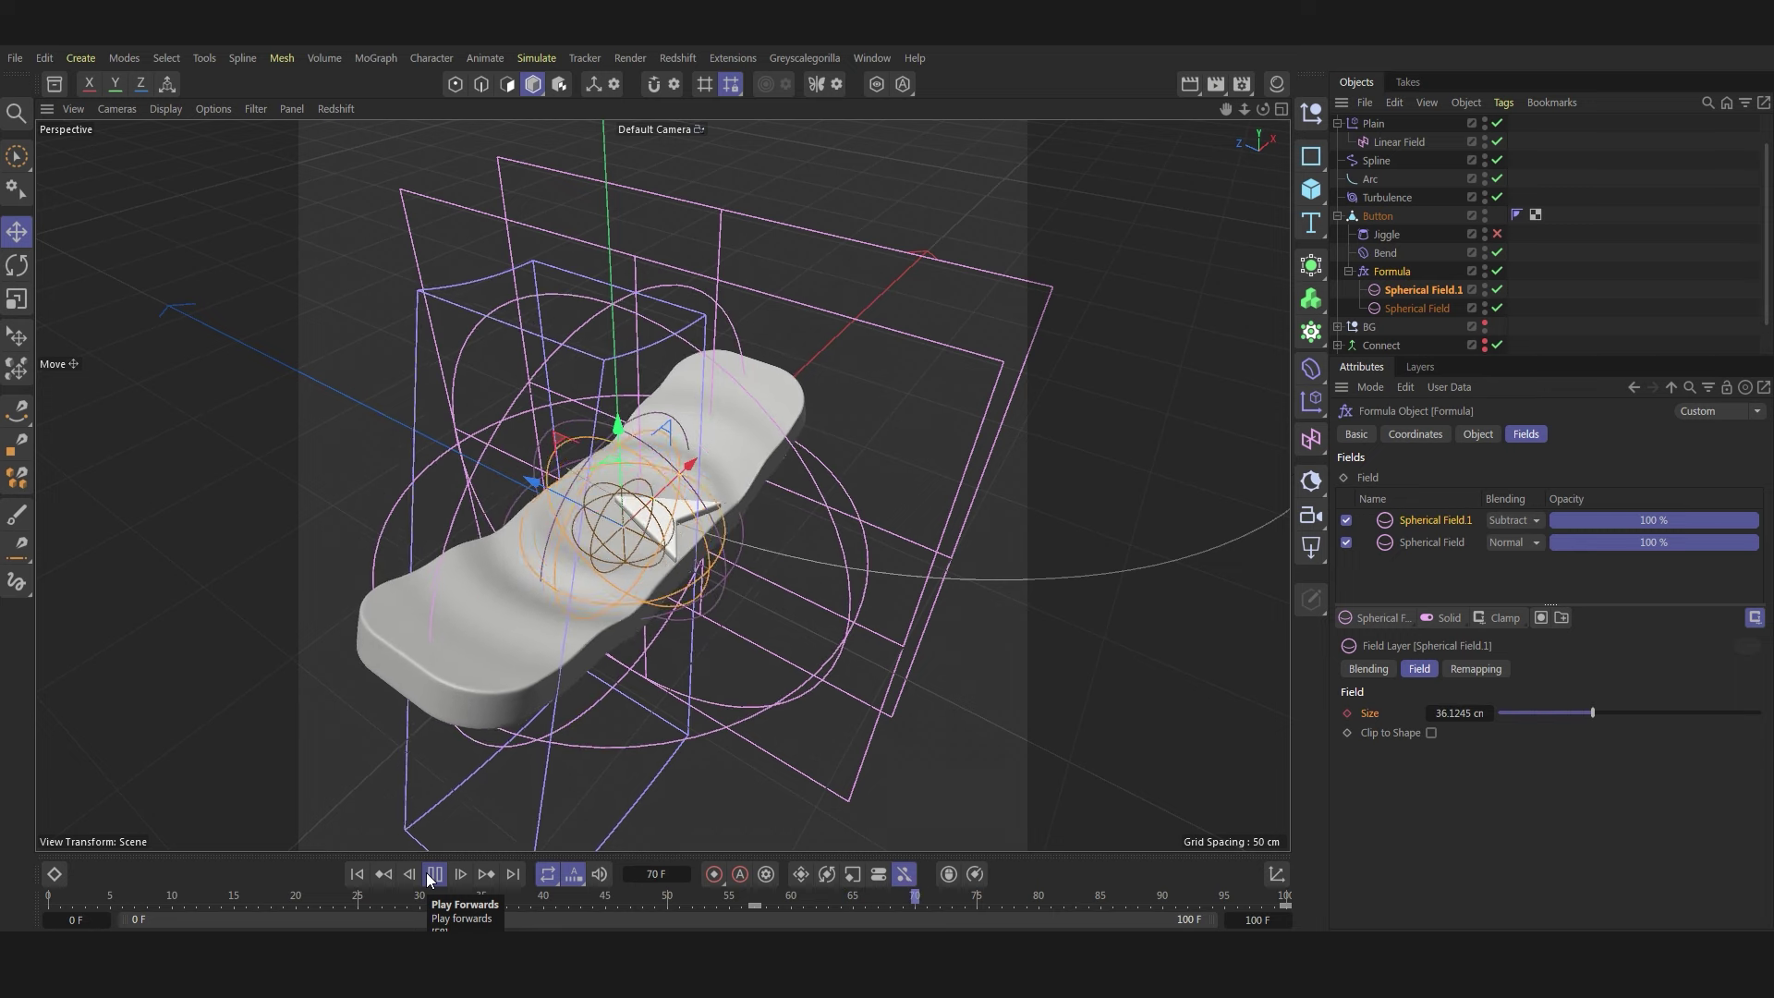
pyautogui.click(431, 876)
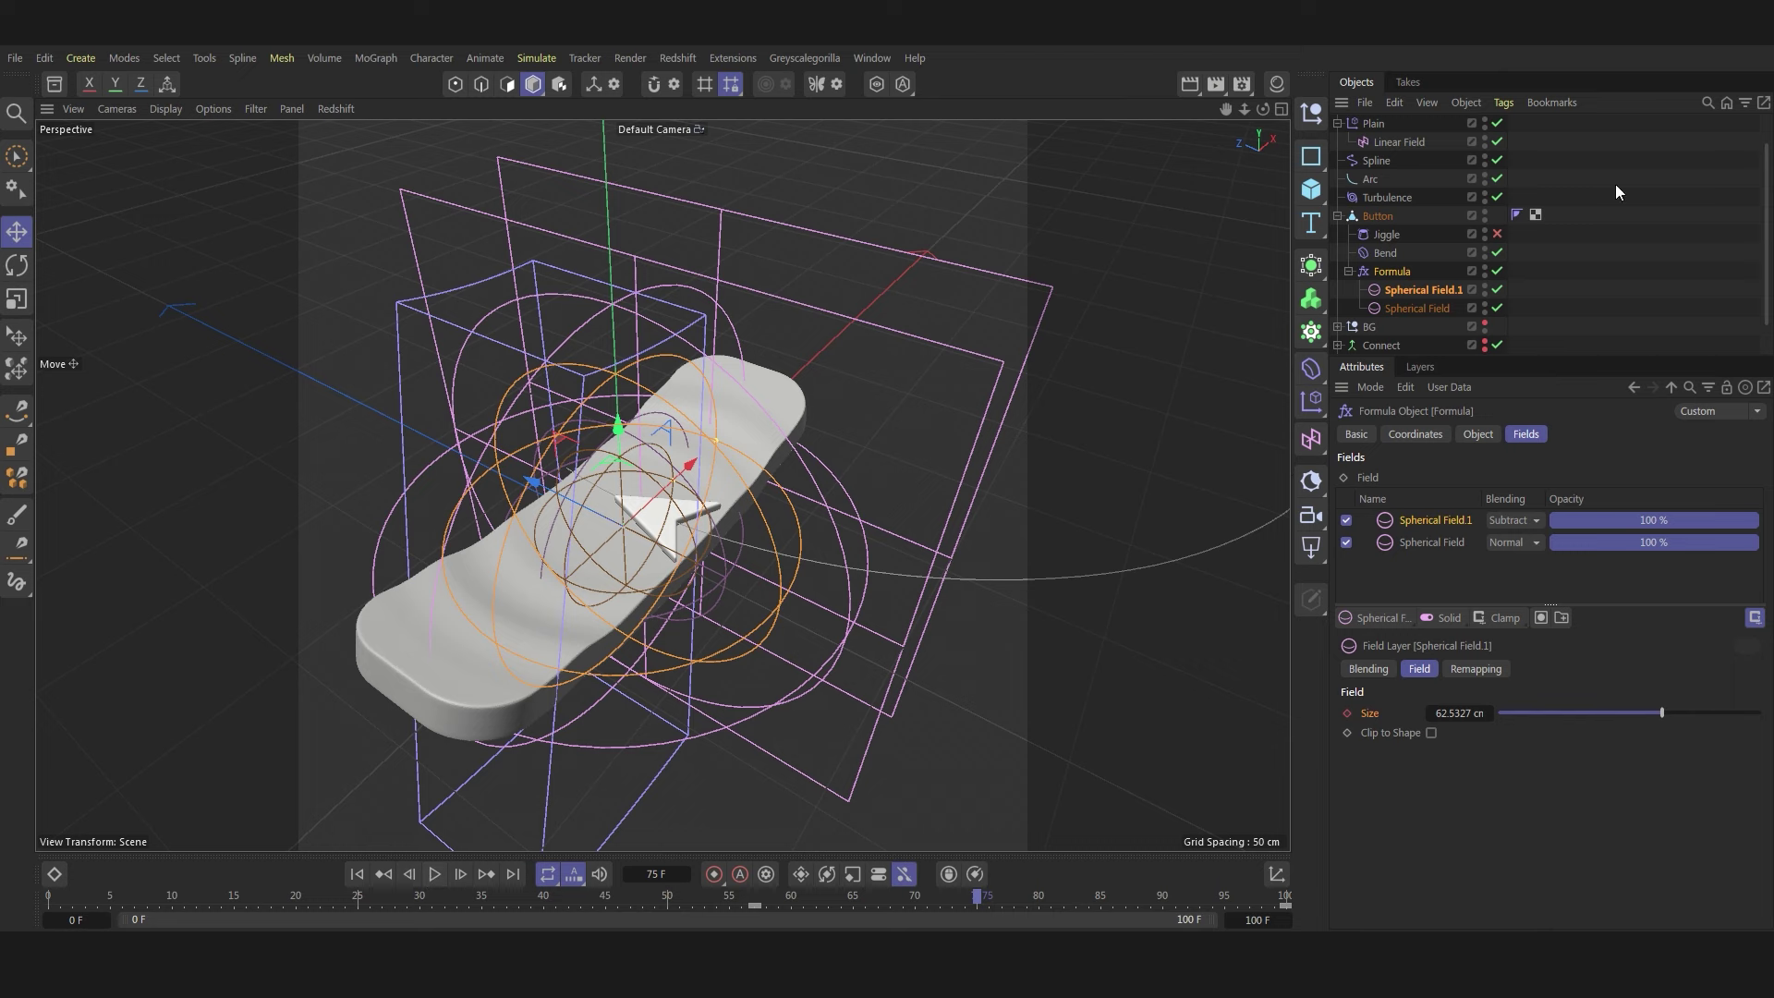
pyautogui.click(1497, 234)
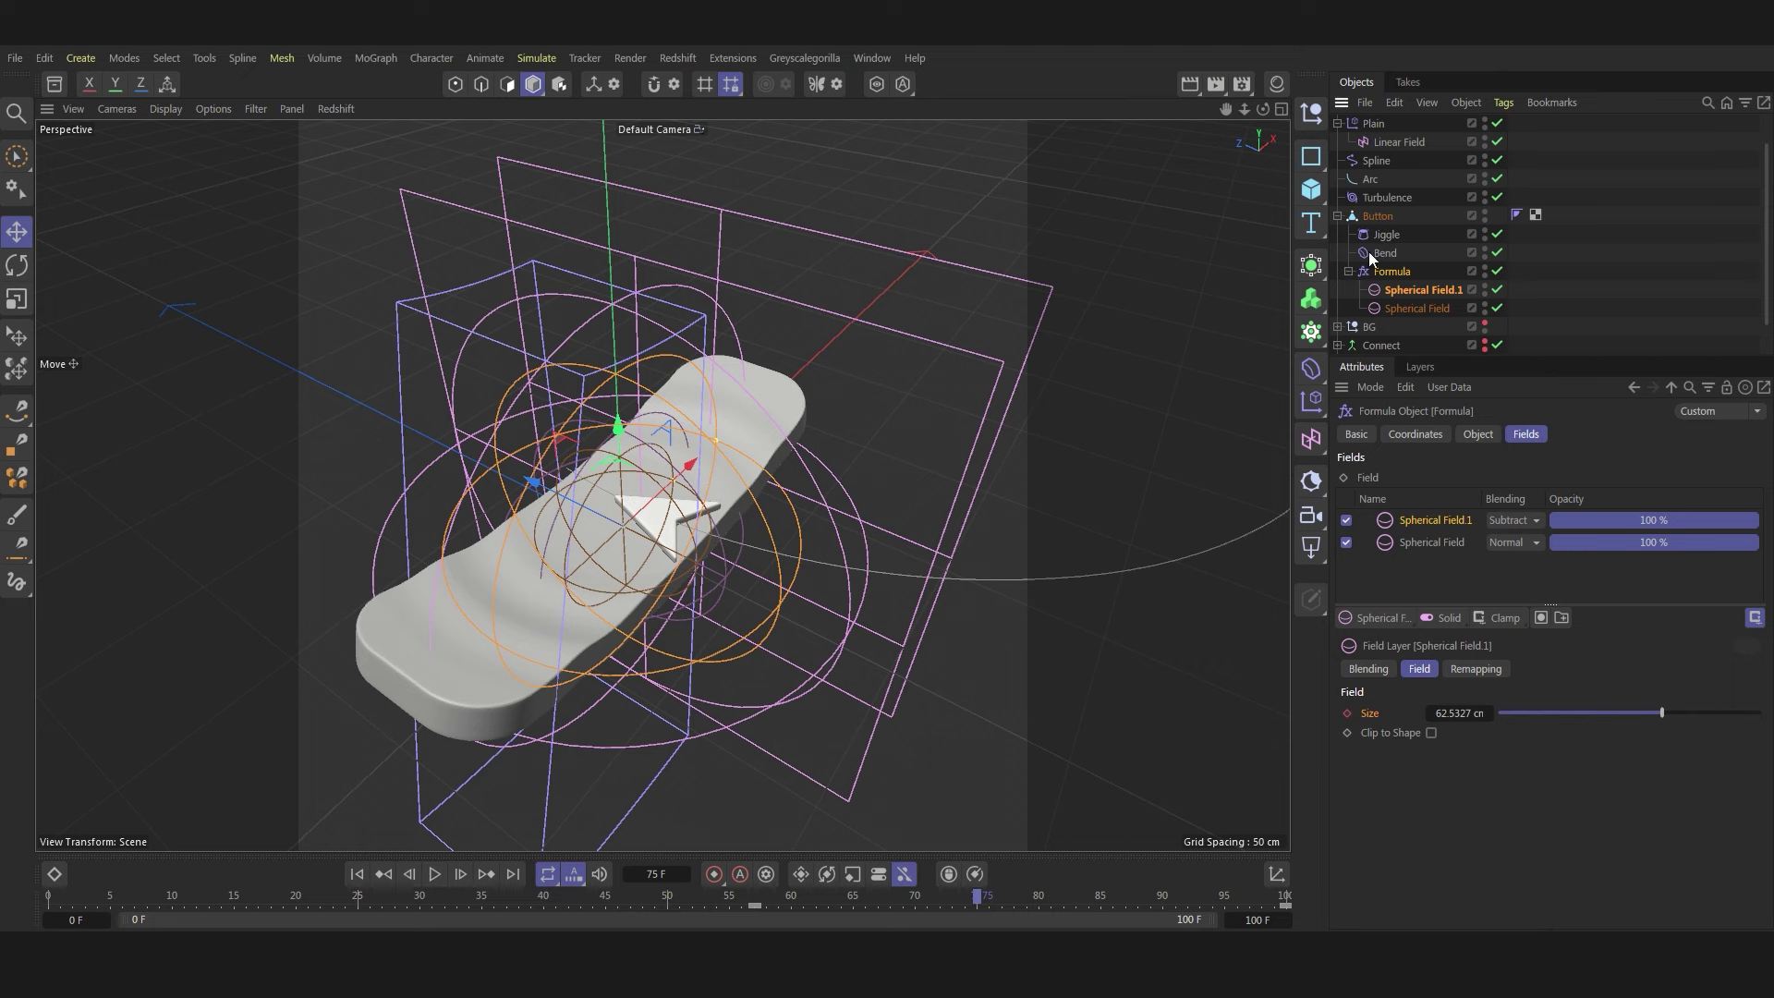
# - Create an RS Camera, look through it, and set a 300 mm focal length
pyautogui.click(358, 875)
pyautogui.click(1245, 83)
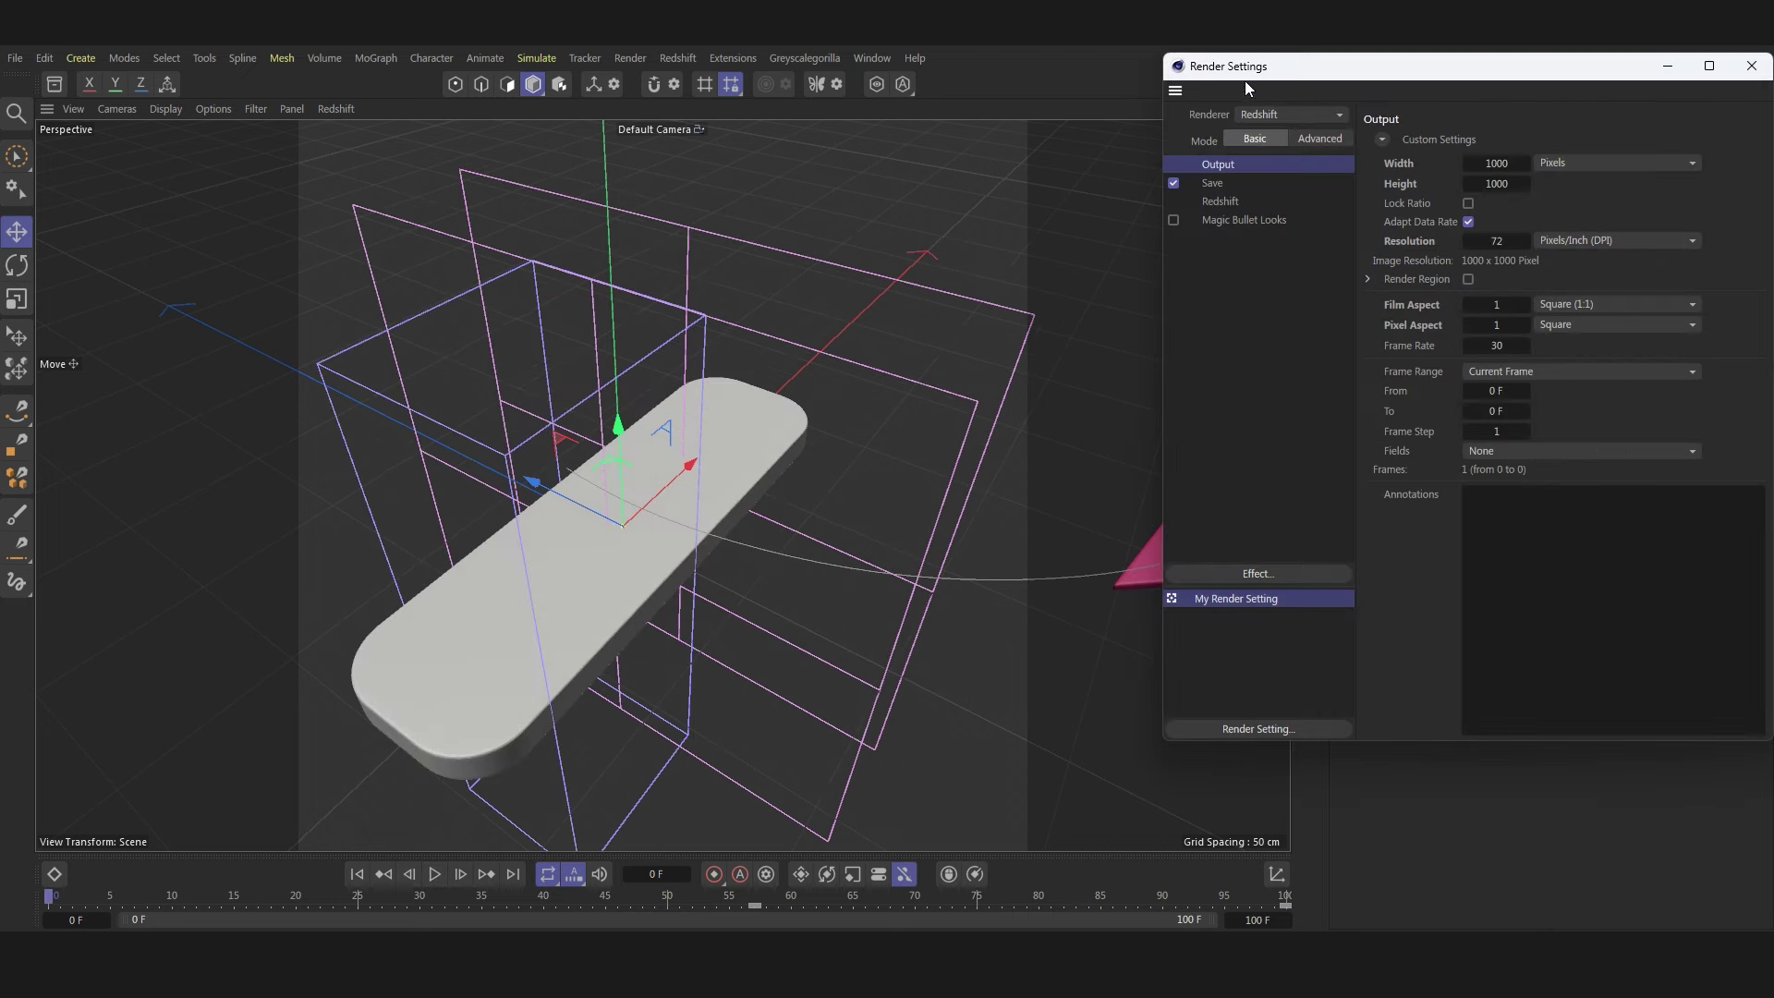
pyautogui.click(1765, 64)
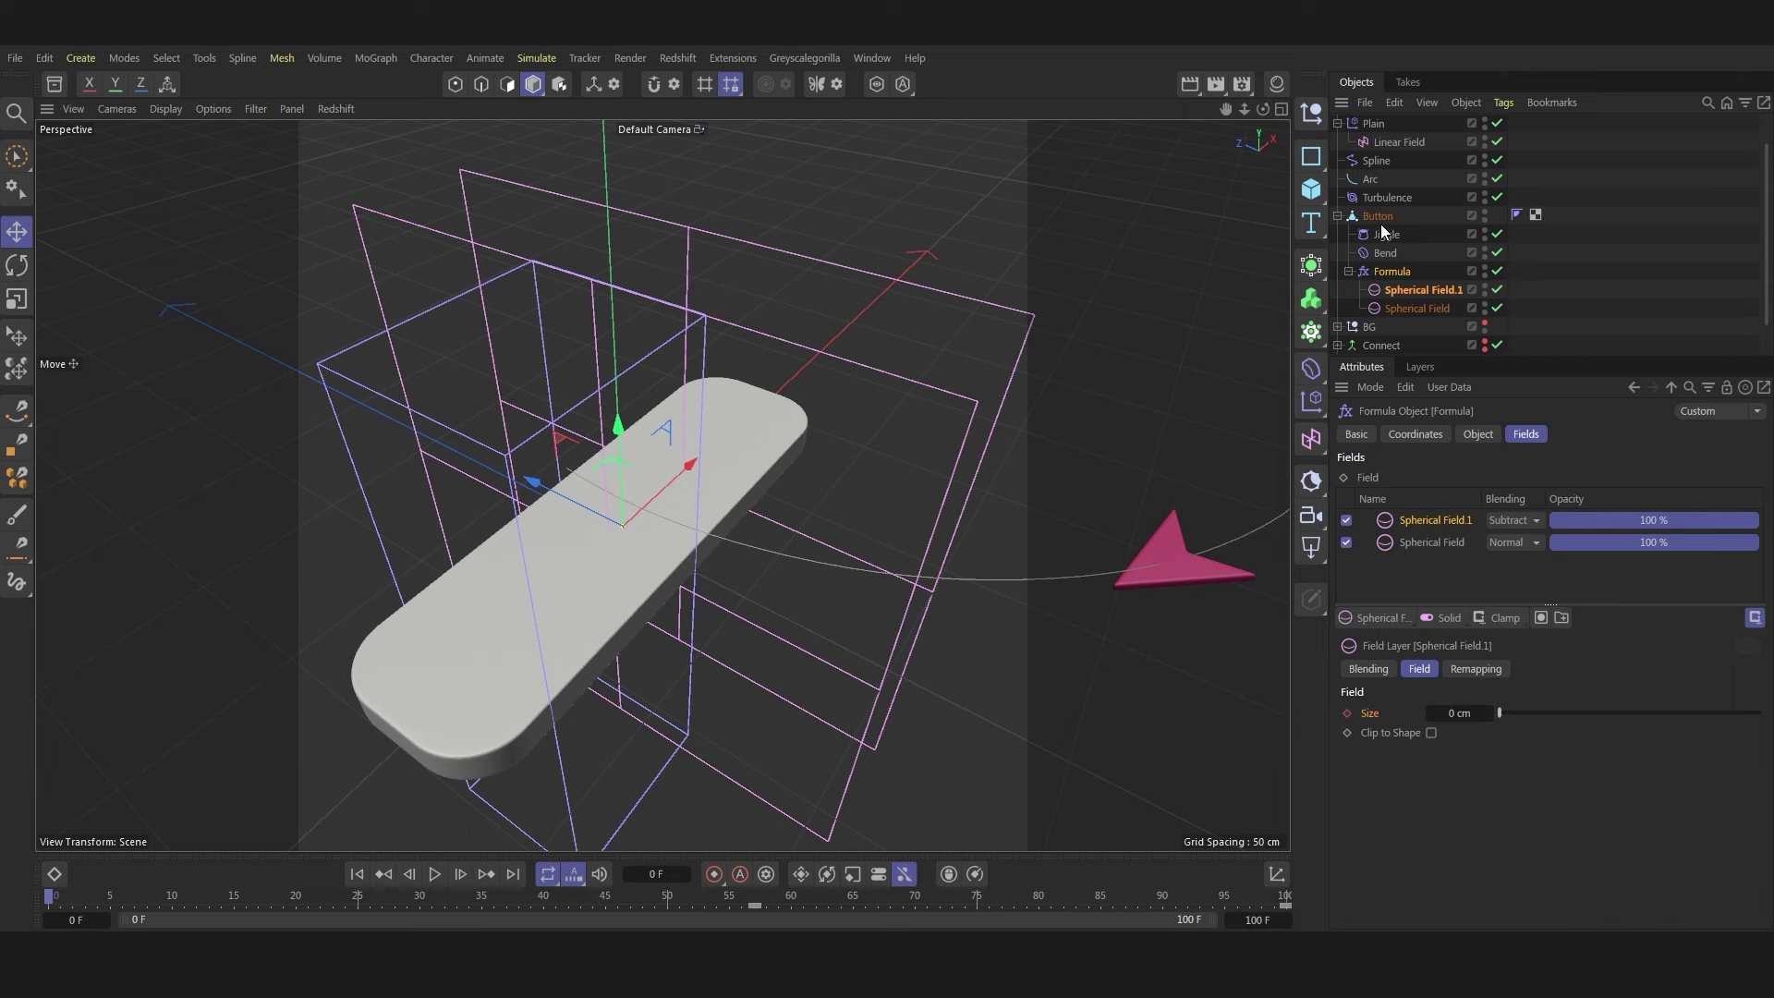
pyautogui.click(1311, 515)
pyautogui.scroll(2, 1419, 169)
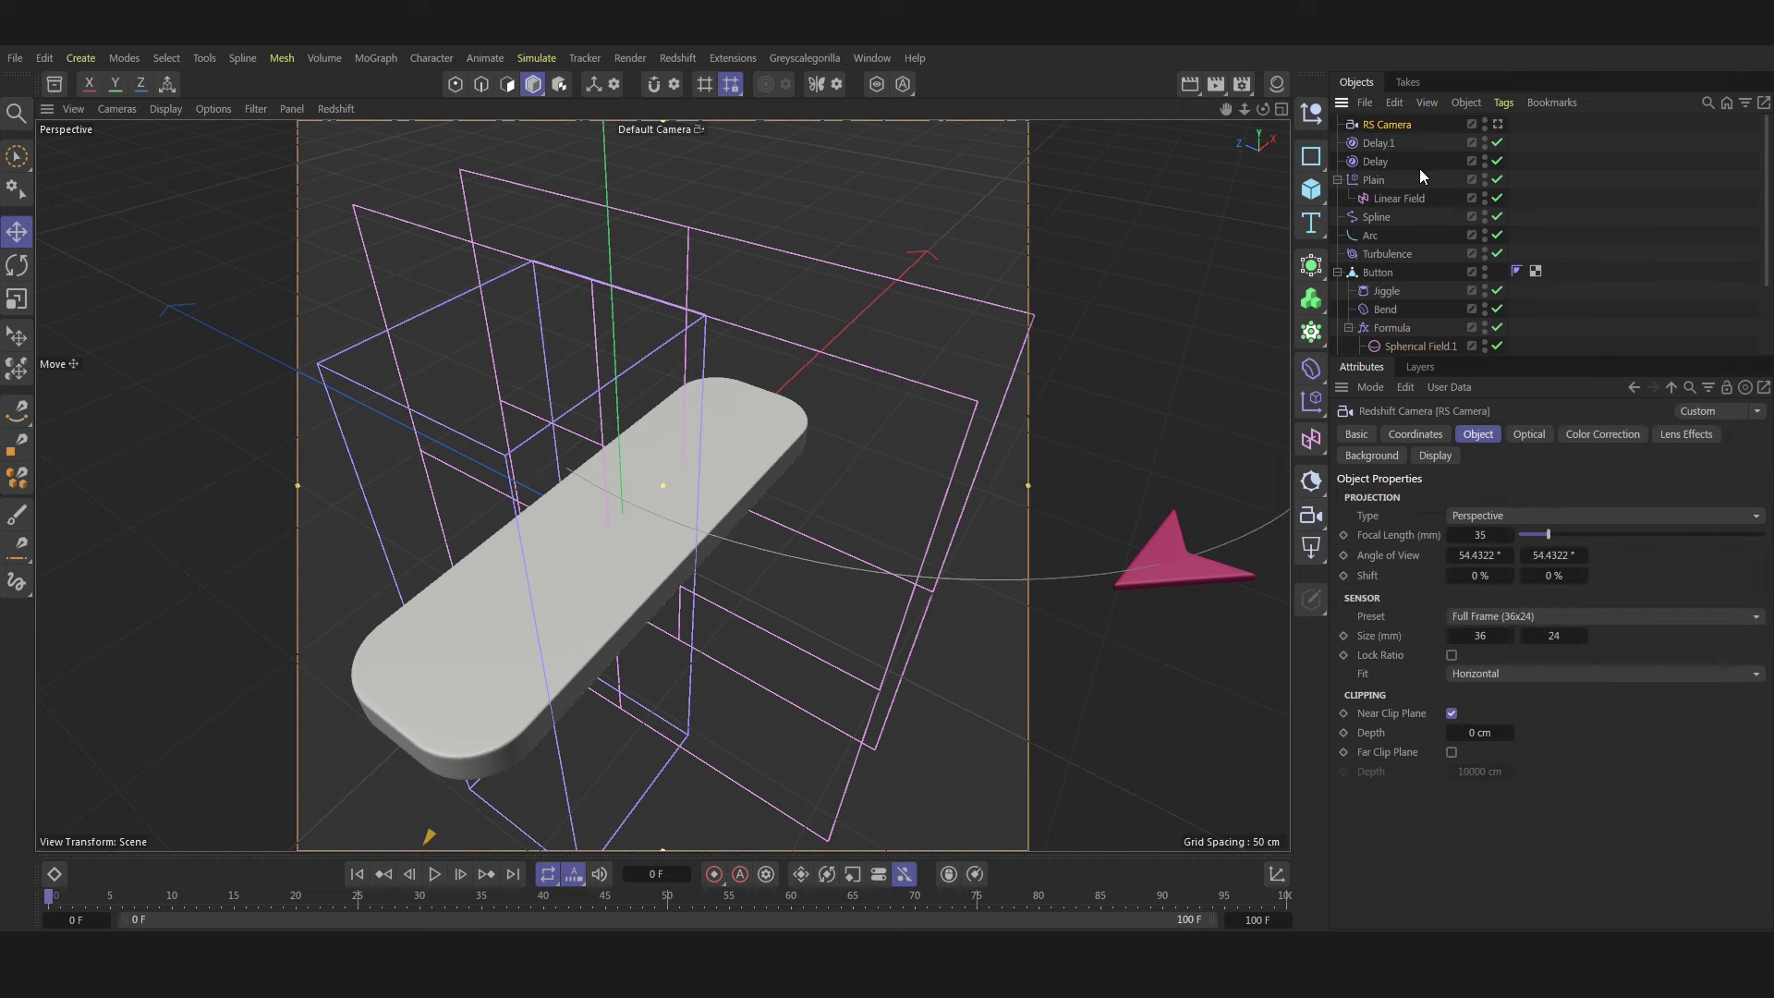
pyautogui.click(1499, 125)
pyautogui.click(1416, 434)
pyautogui.click(1478, 434)
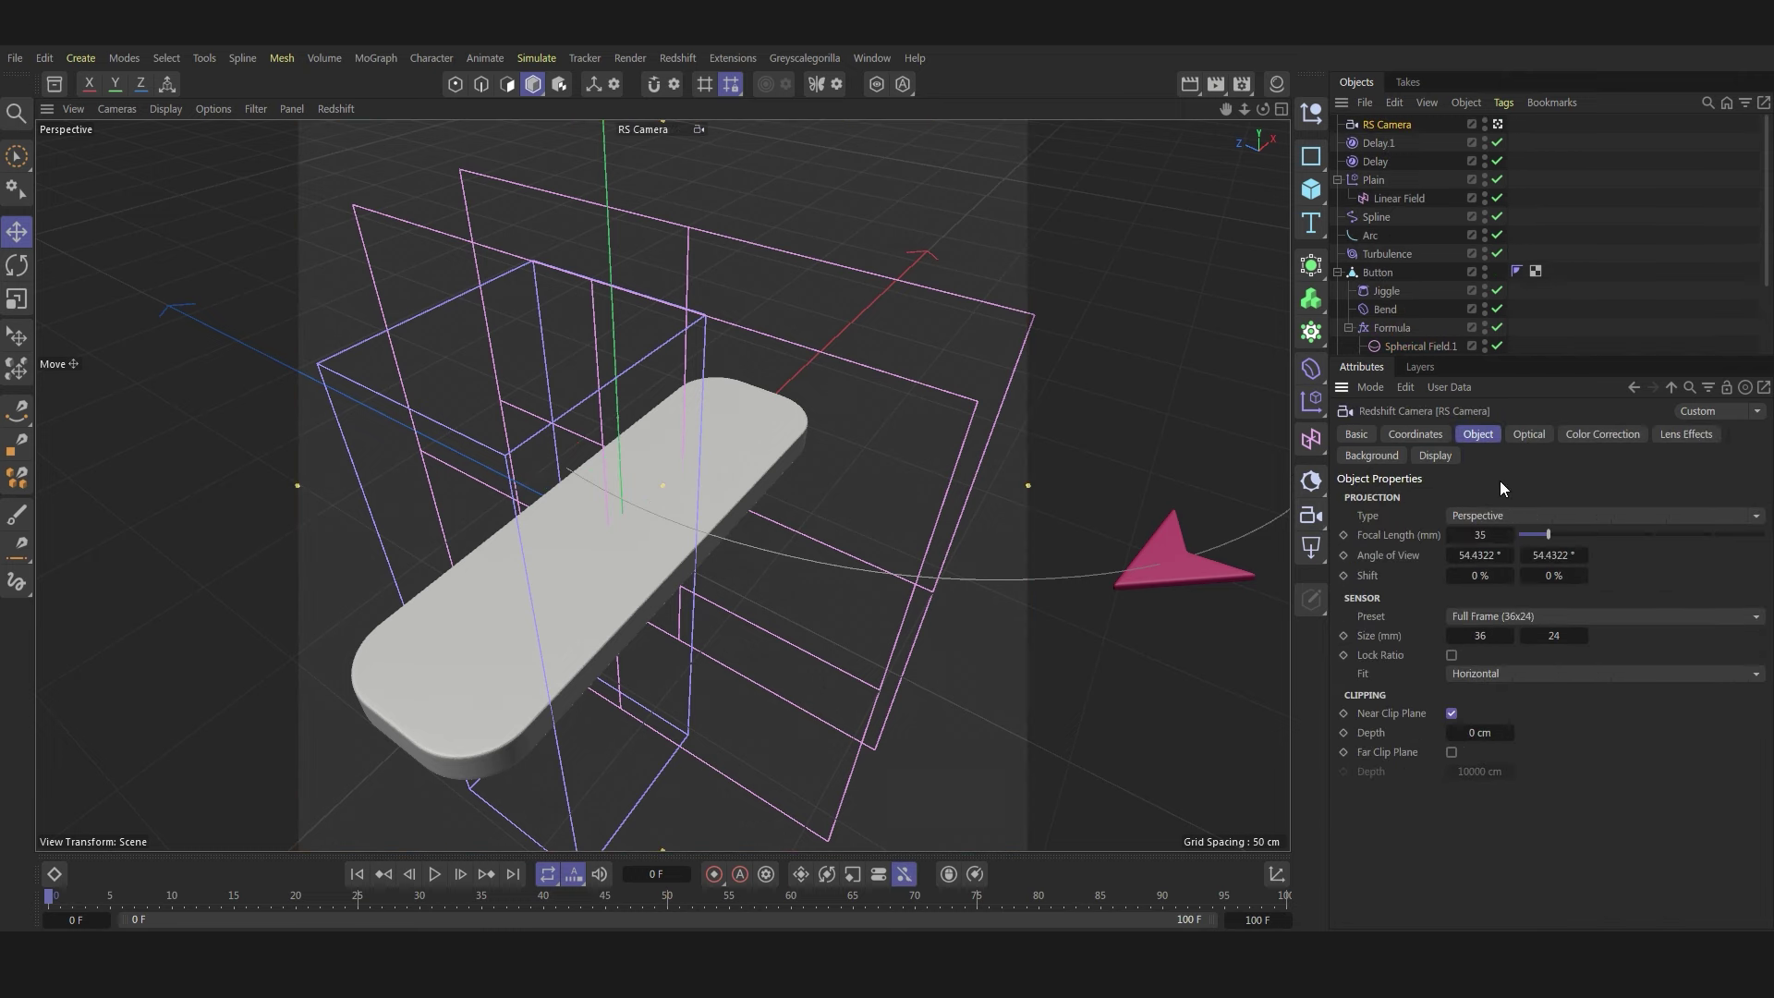
pyautogui.doubleClick(1479, 535)
pyautogui.write('300')
pyautogui.press('Return')
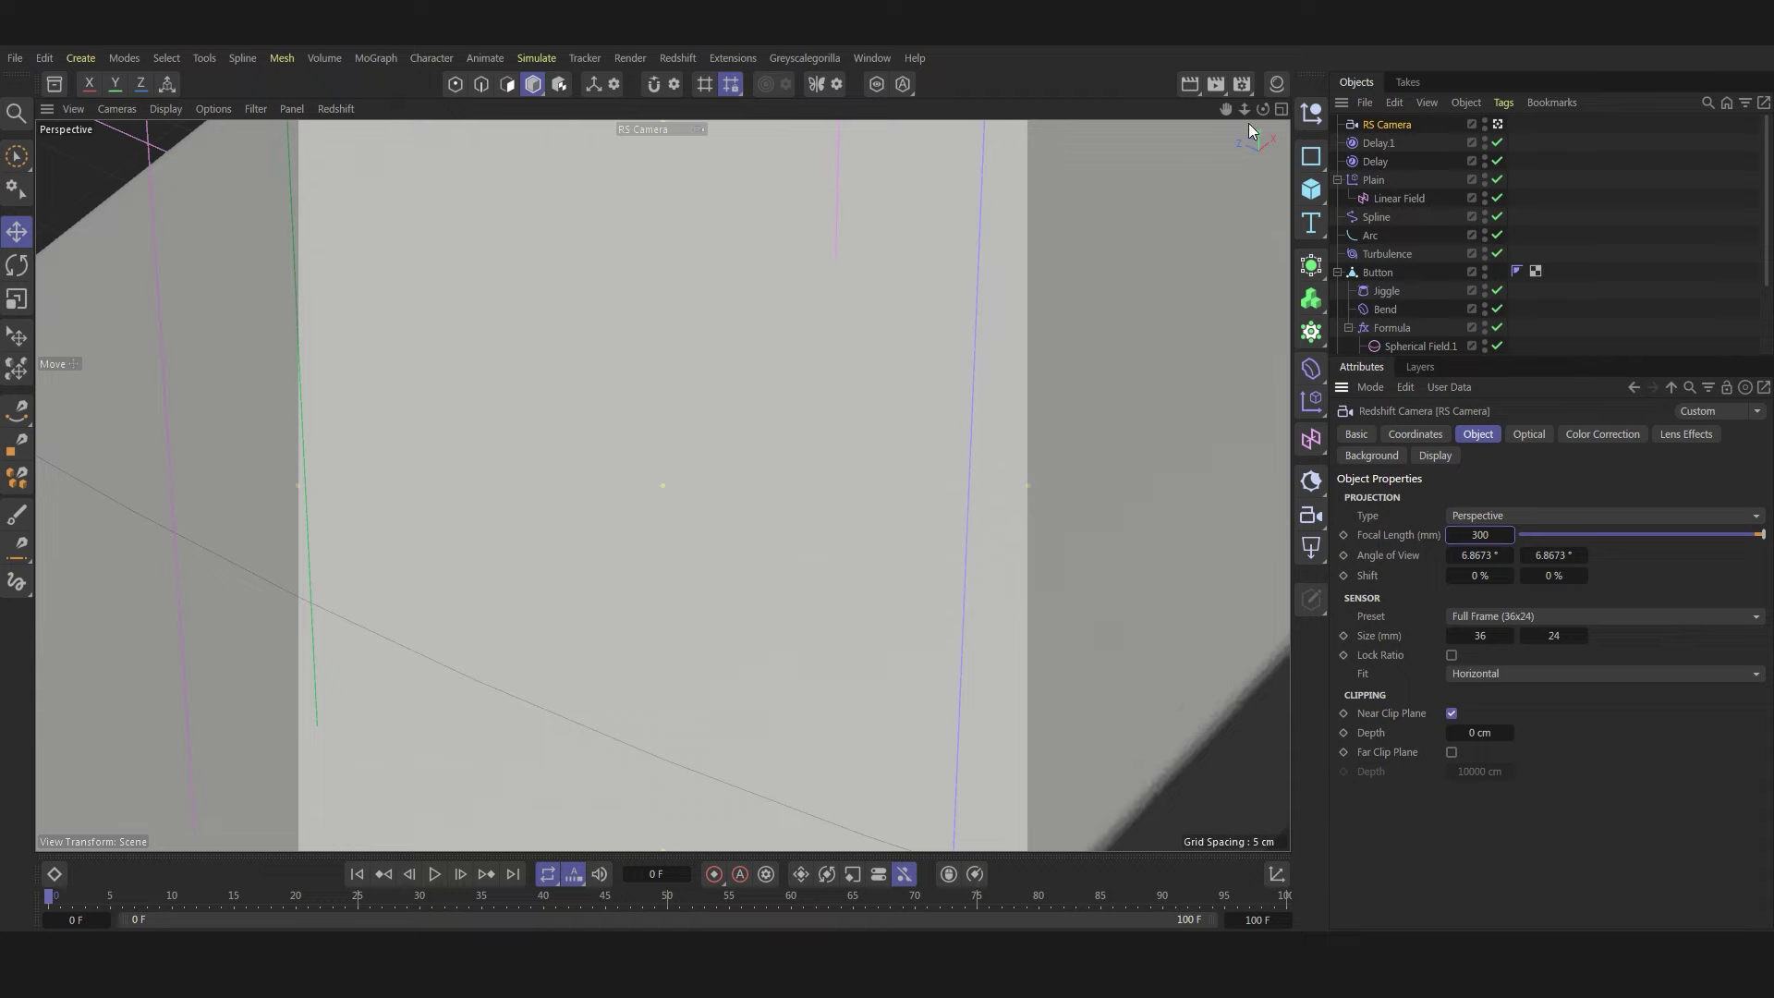
pyautogui.moveTo(1245, 109)
pyautogui.mouseDown()
pyautogui.moveTo(1201, 109)
pyautogui.moveTo(1226, 109)
pyautogui.mouseUp()
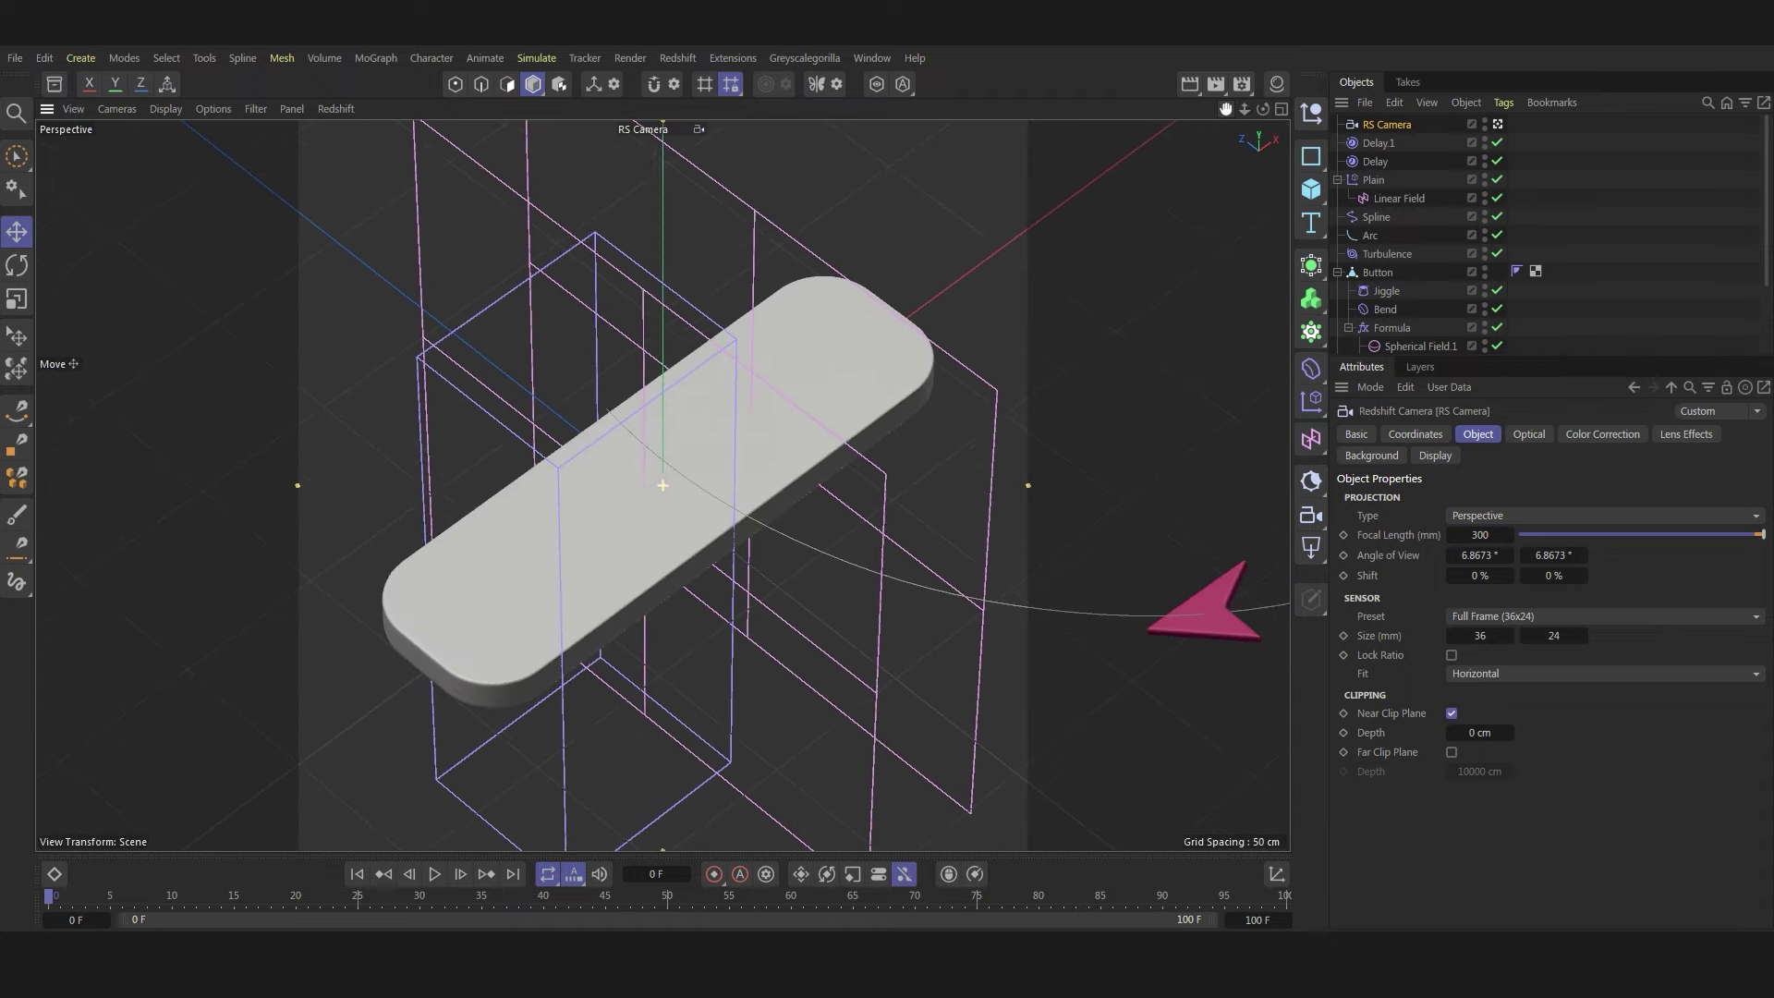
# - Set the output to Viewport Renderer, 25 fps, All Frames, and start the render
pyautogui.click(1238, 84)
pyautogui.click(1297, 118)
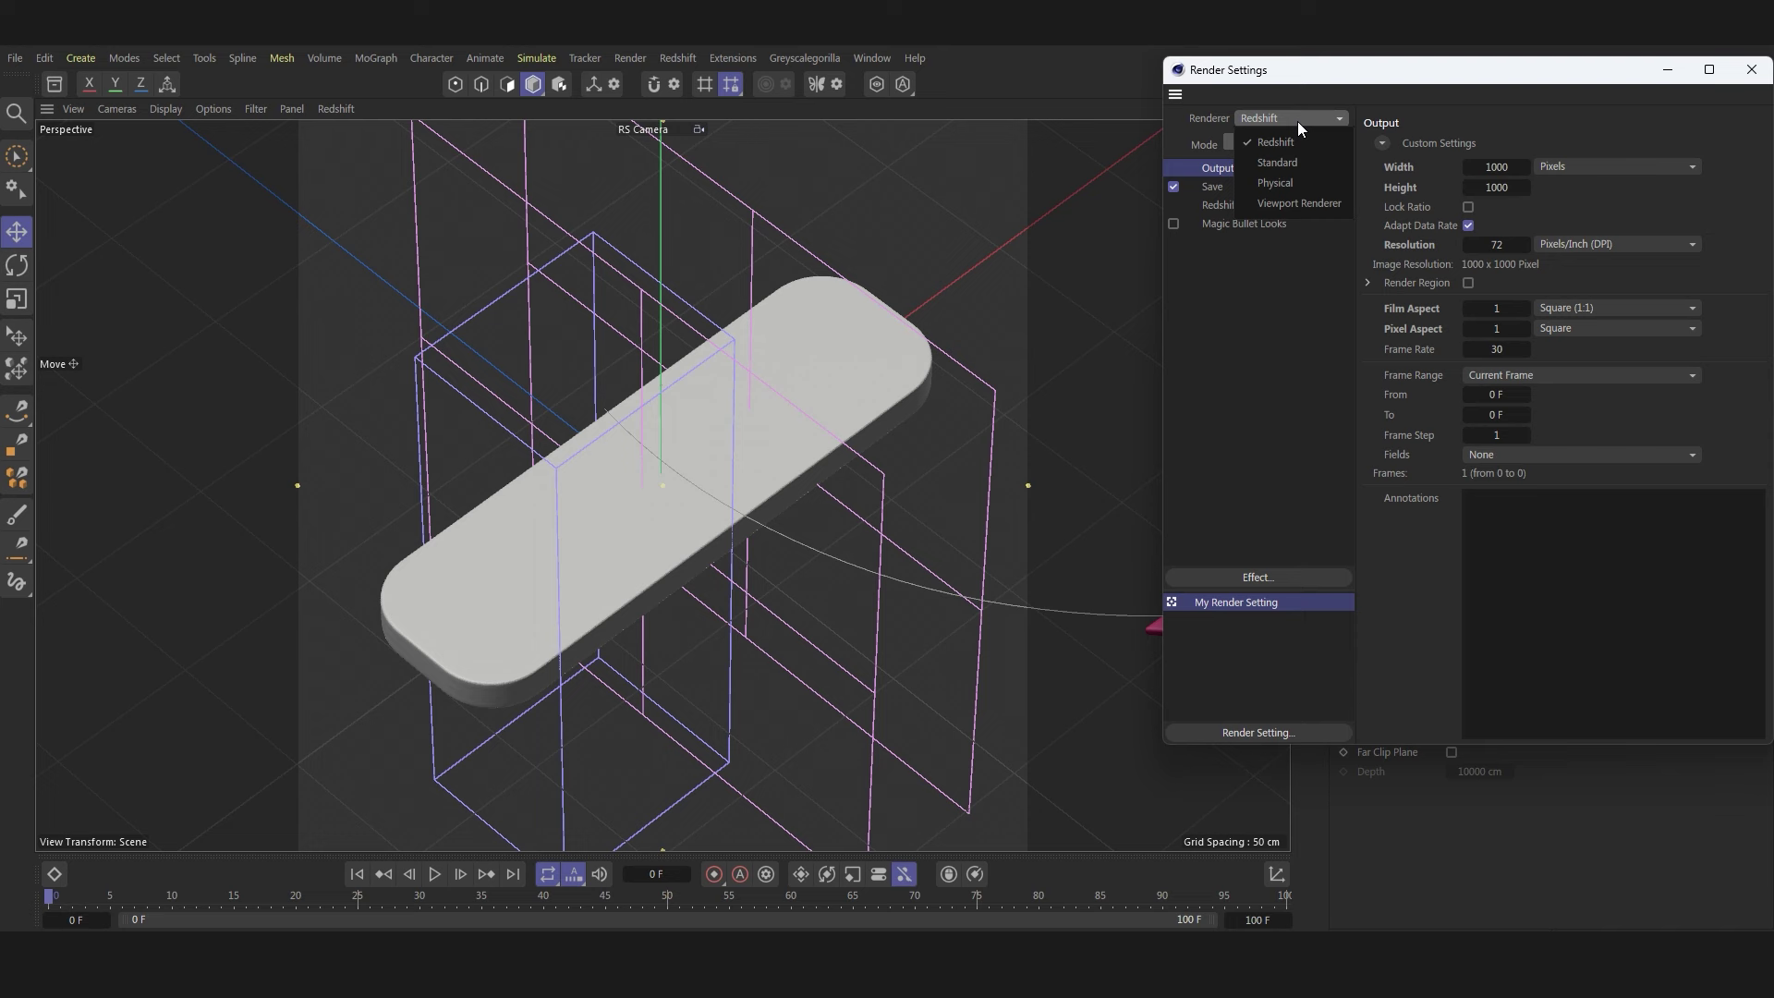
pyautogui.click(1297, 203)
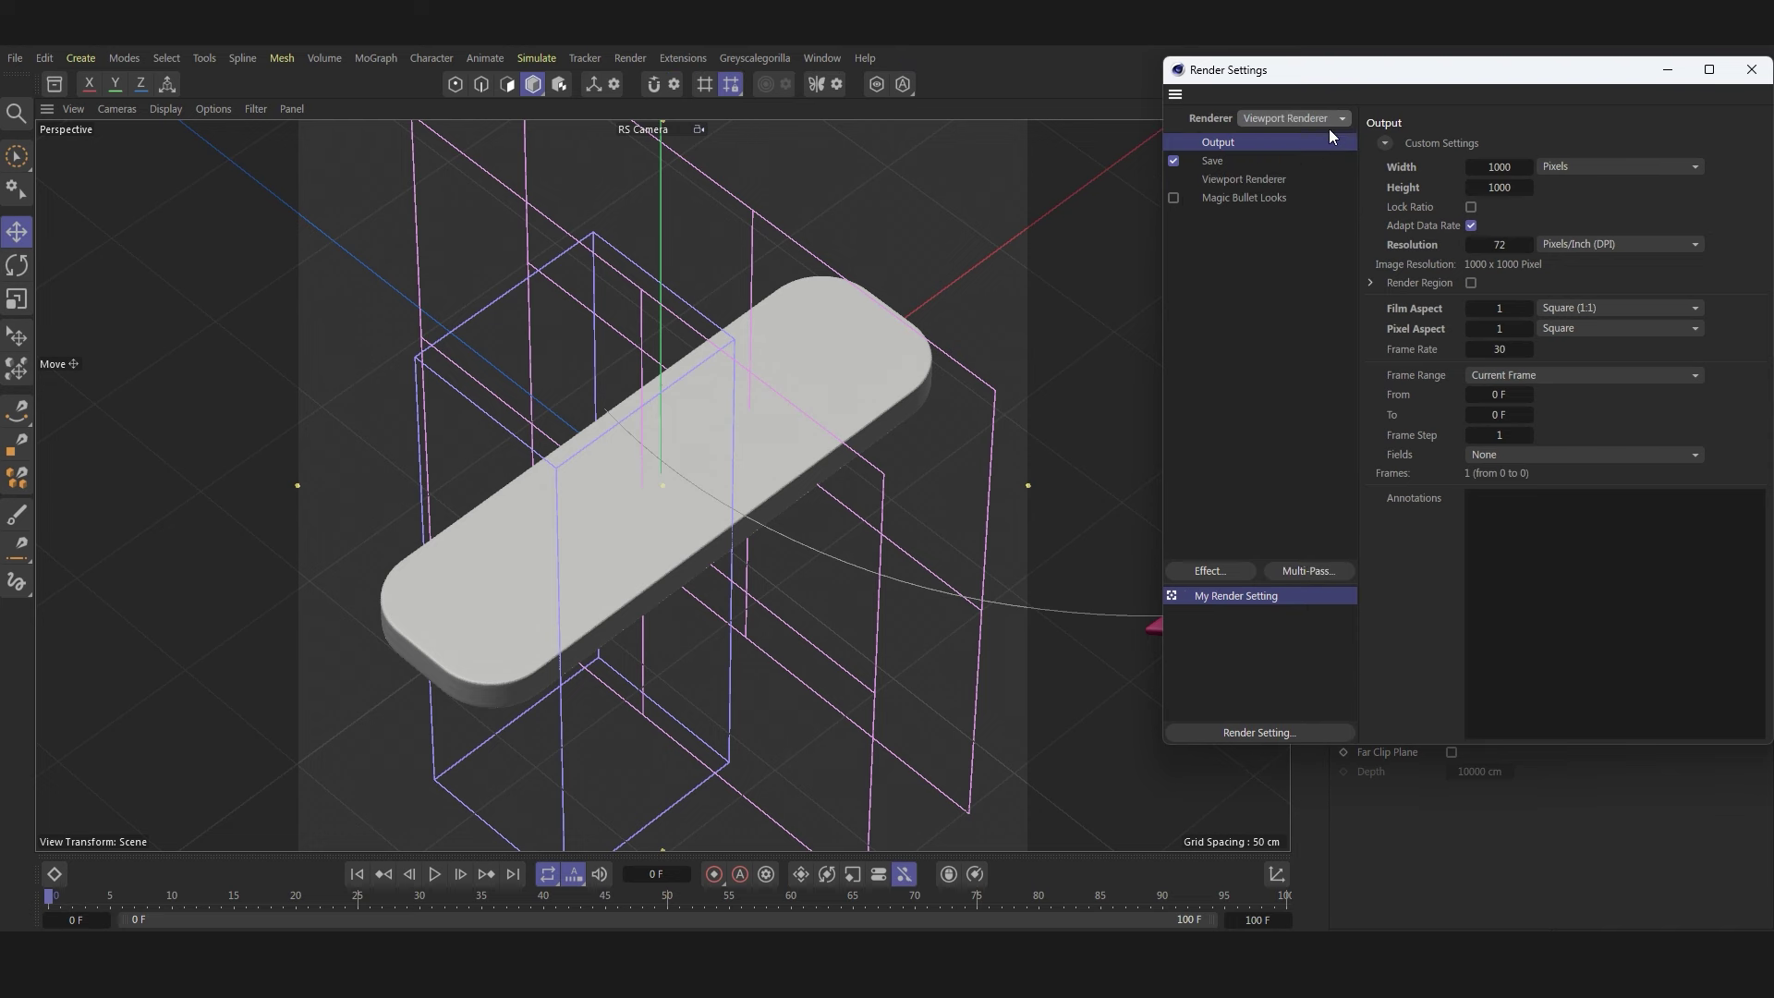
pyautogui.click(1244, 177)
pyautogui.click(1428, 145)
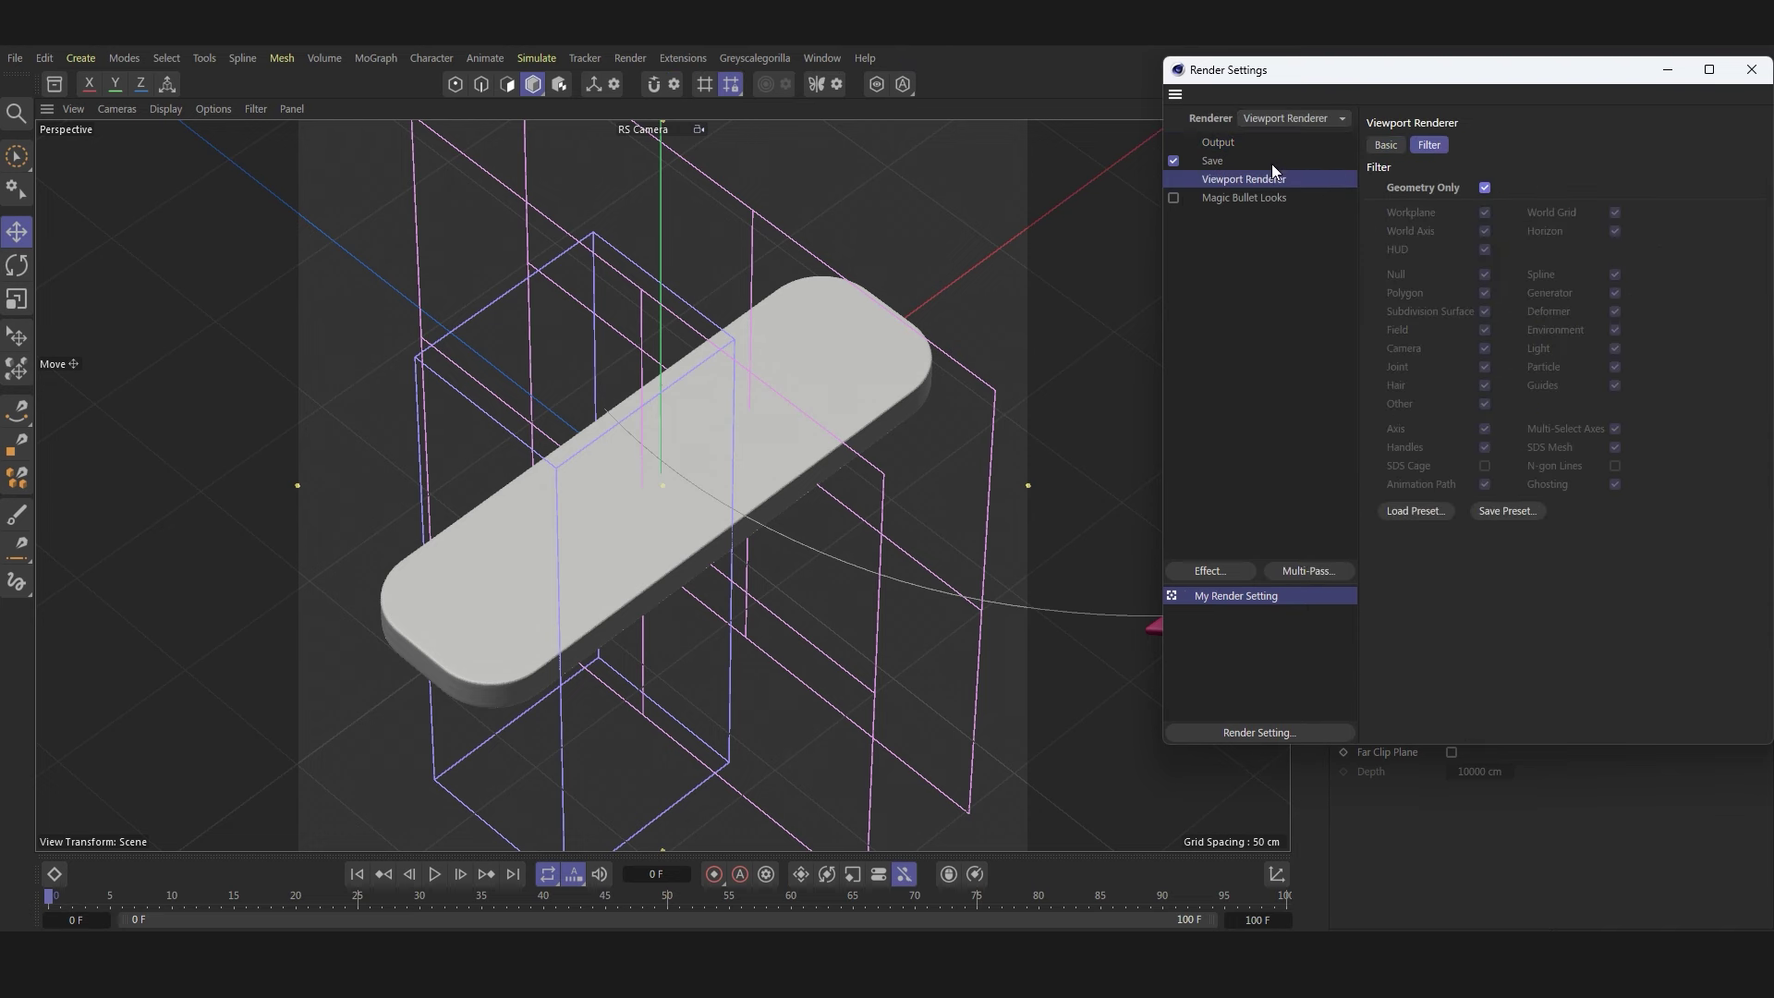
pyautogui.click(1238, 142)
pyautogui.write('5')
pyautogui.press('Return')
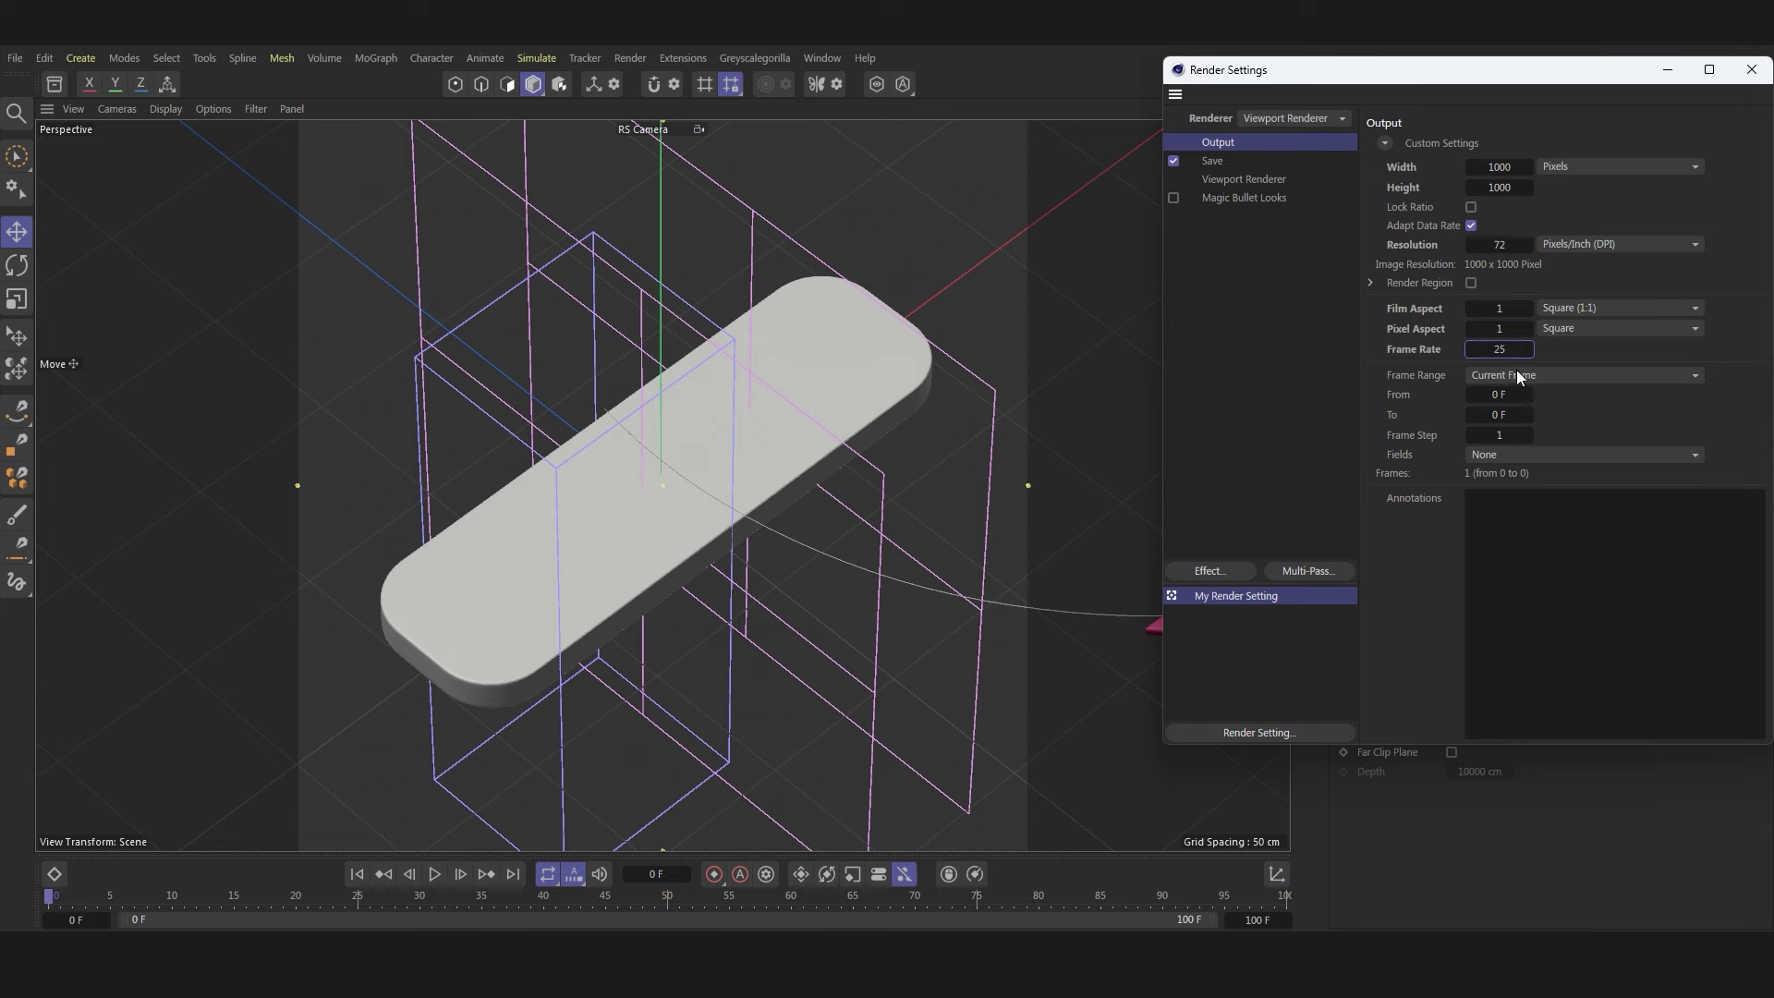
pyautogui.click(1517, 370)
pyautogui.click(1520, 447)
pyautogui.click(1737, 81)
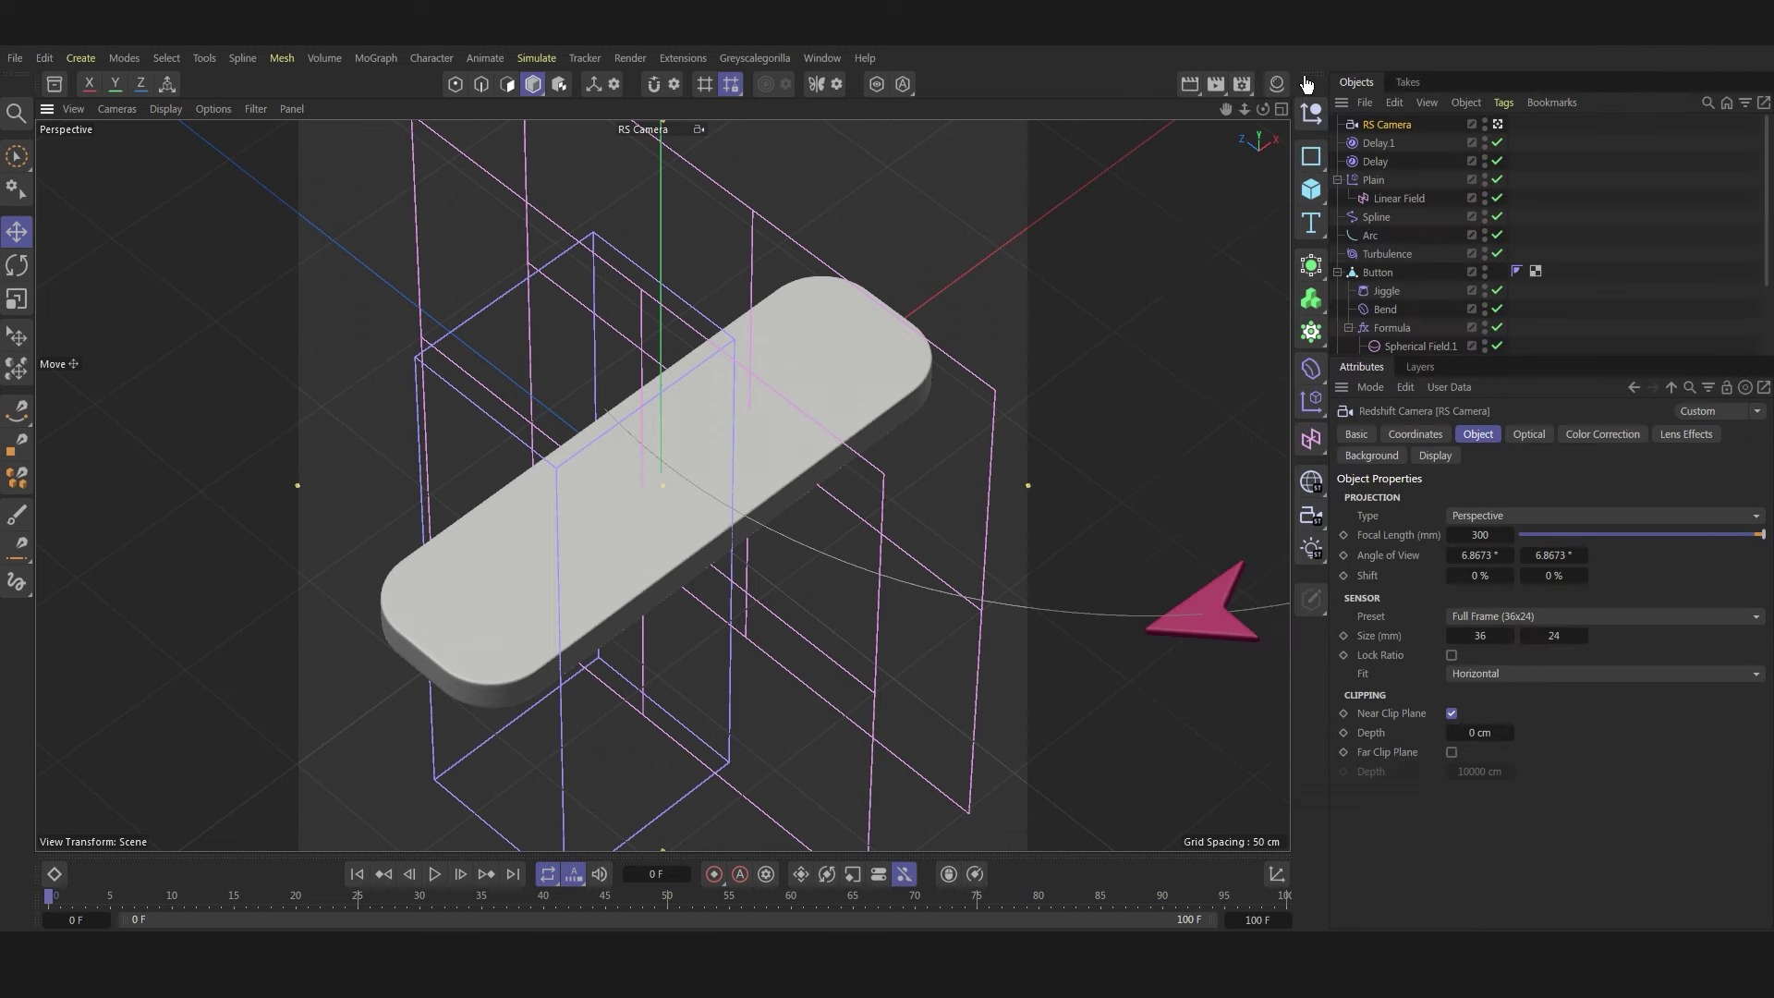
pyautogui.click(1216, 84)
# - Render without a save file name, play back the 101 frames, and close Picture Viewer
pyautogui.click(937, 553)
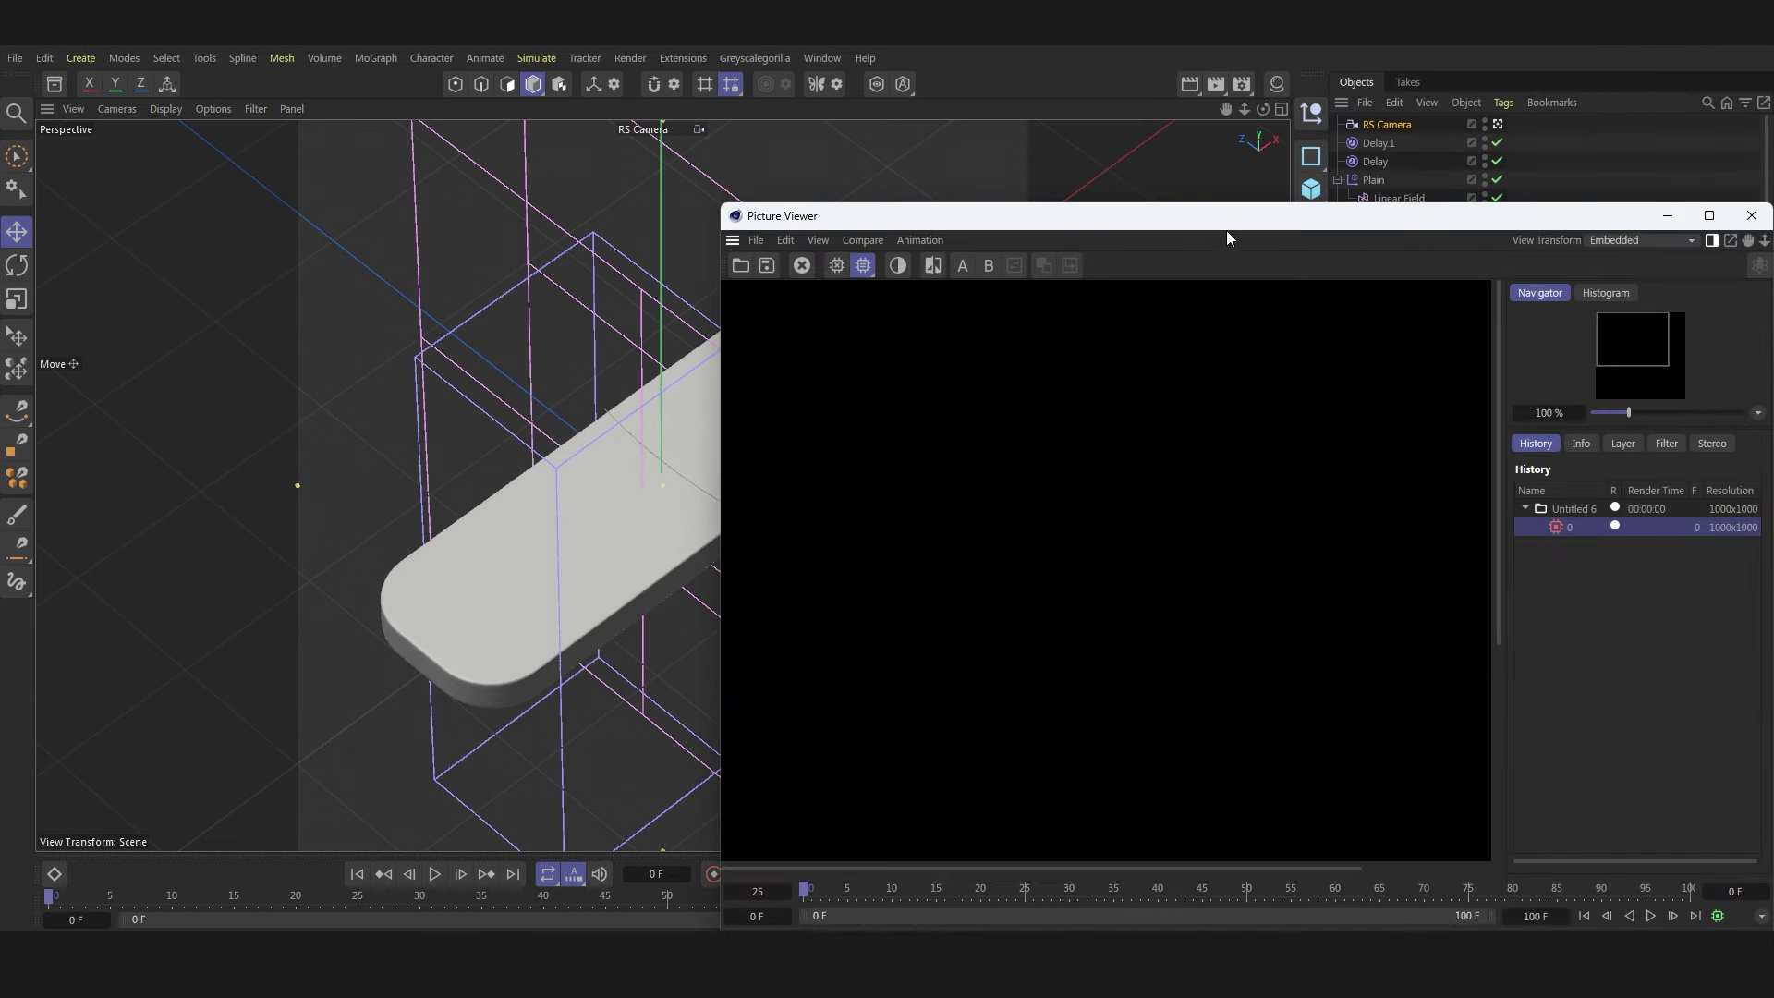
pyautogui.moveTo(1227, 222); pyautogui.dragTo(884, 140)
pyautogui.scroll(-1, 767, 504)
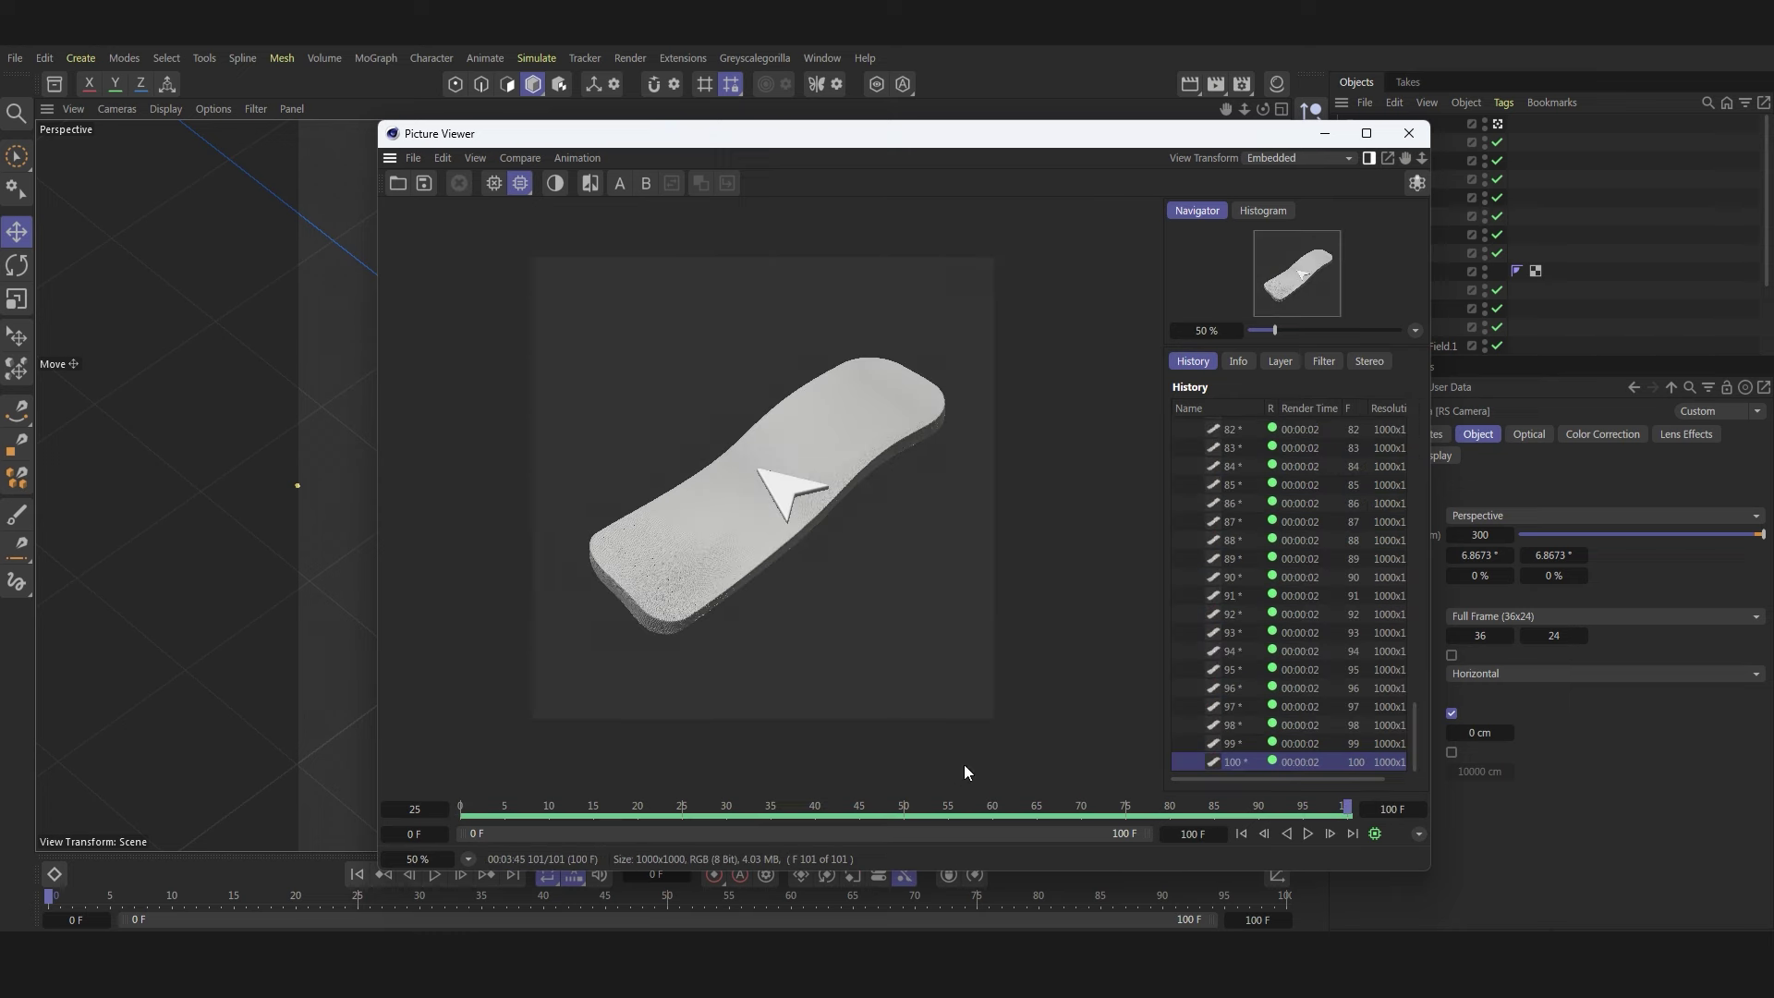
pyautogui.click(1240, 835)
pyautogui.click(1307, 834)
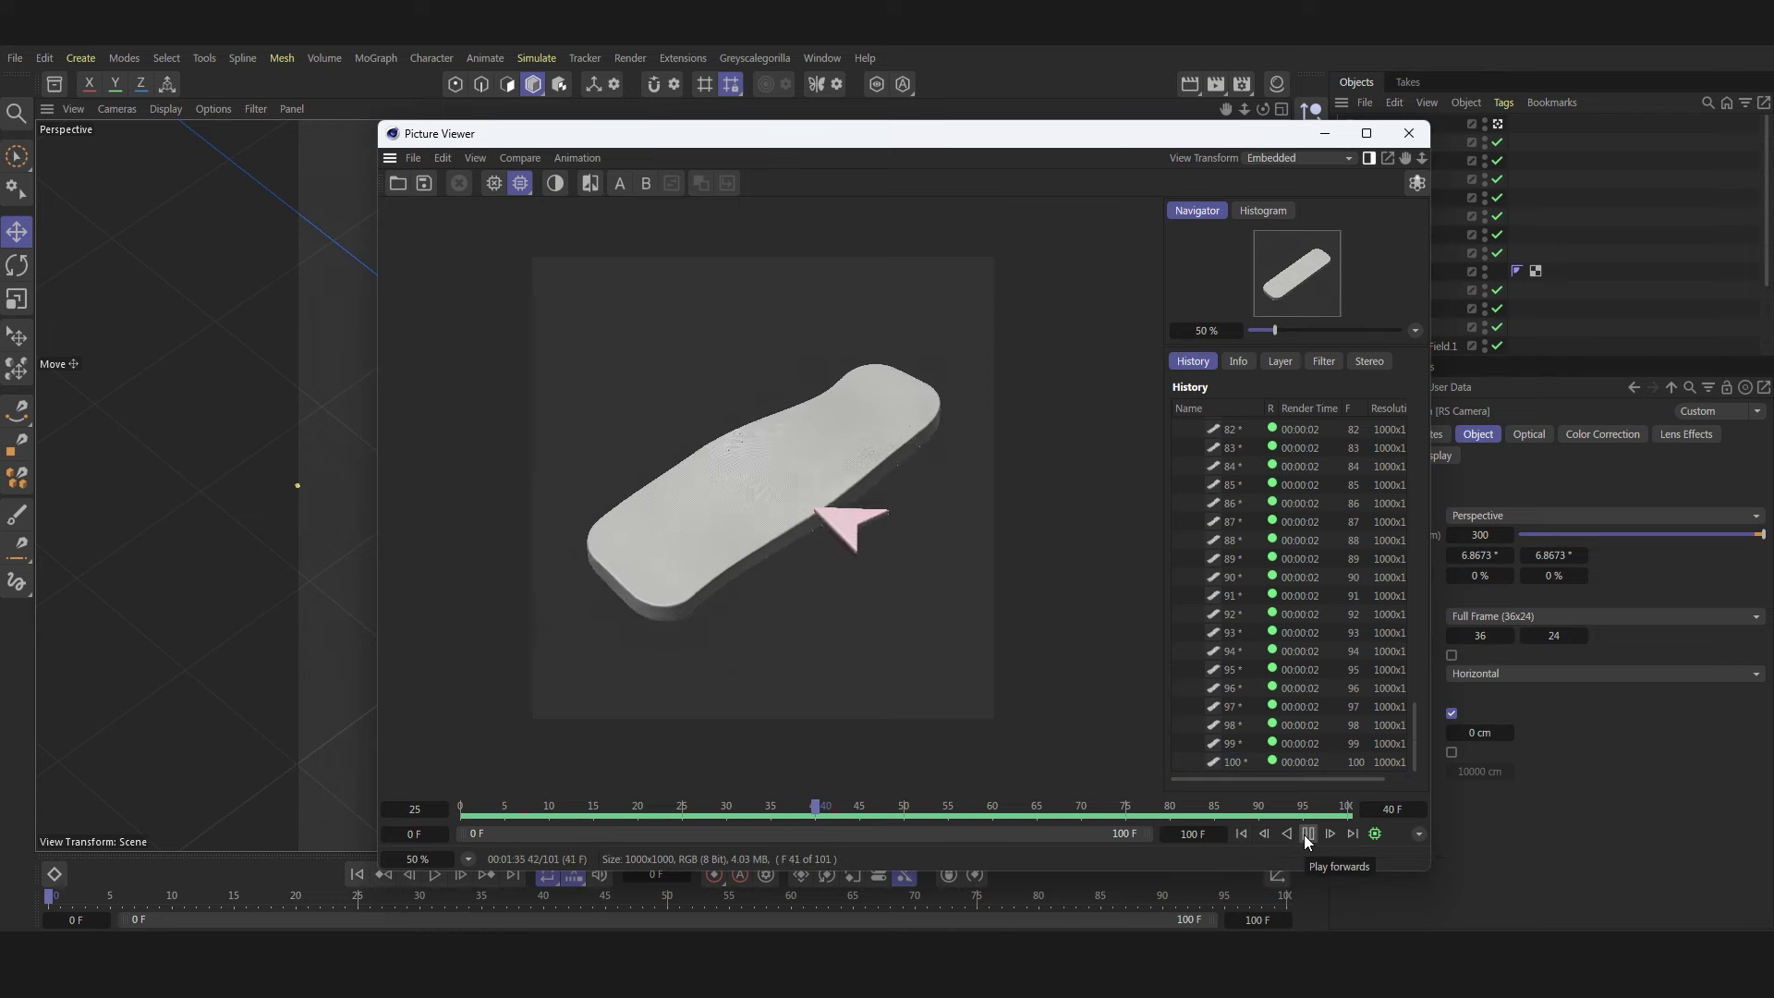
pyautogui.click(1308, 834)
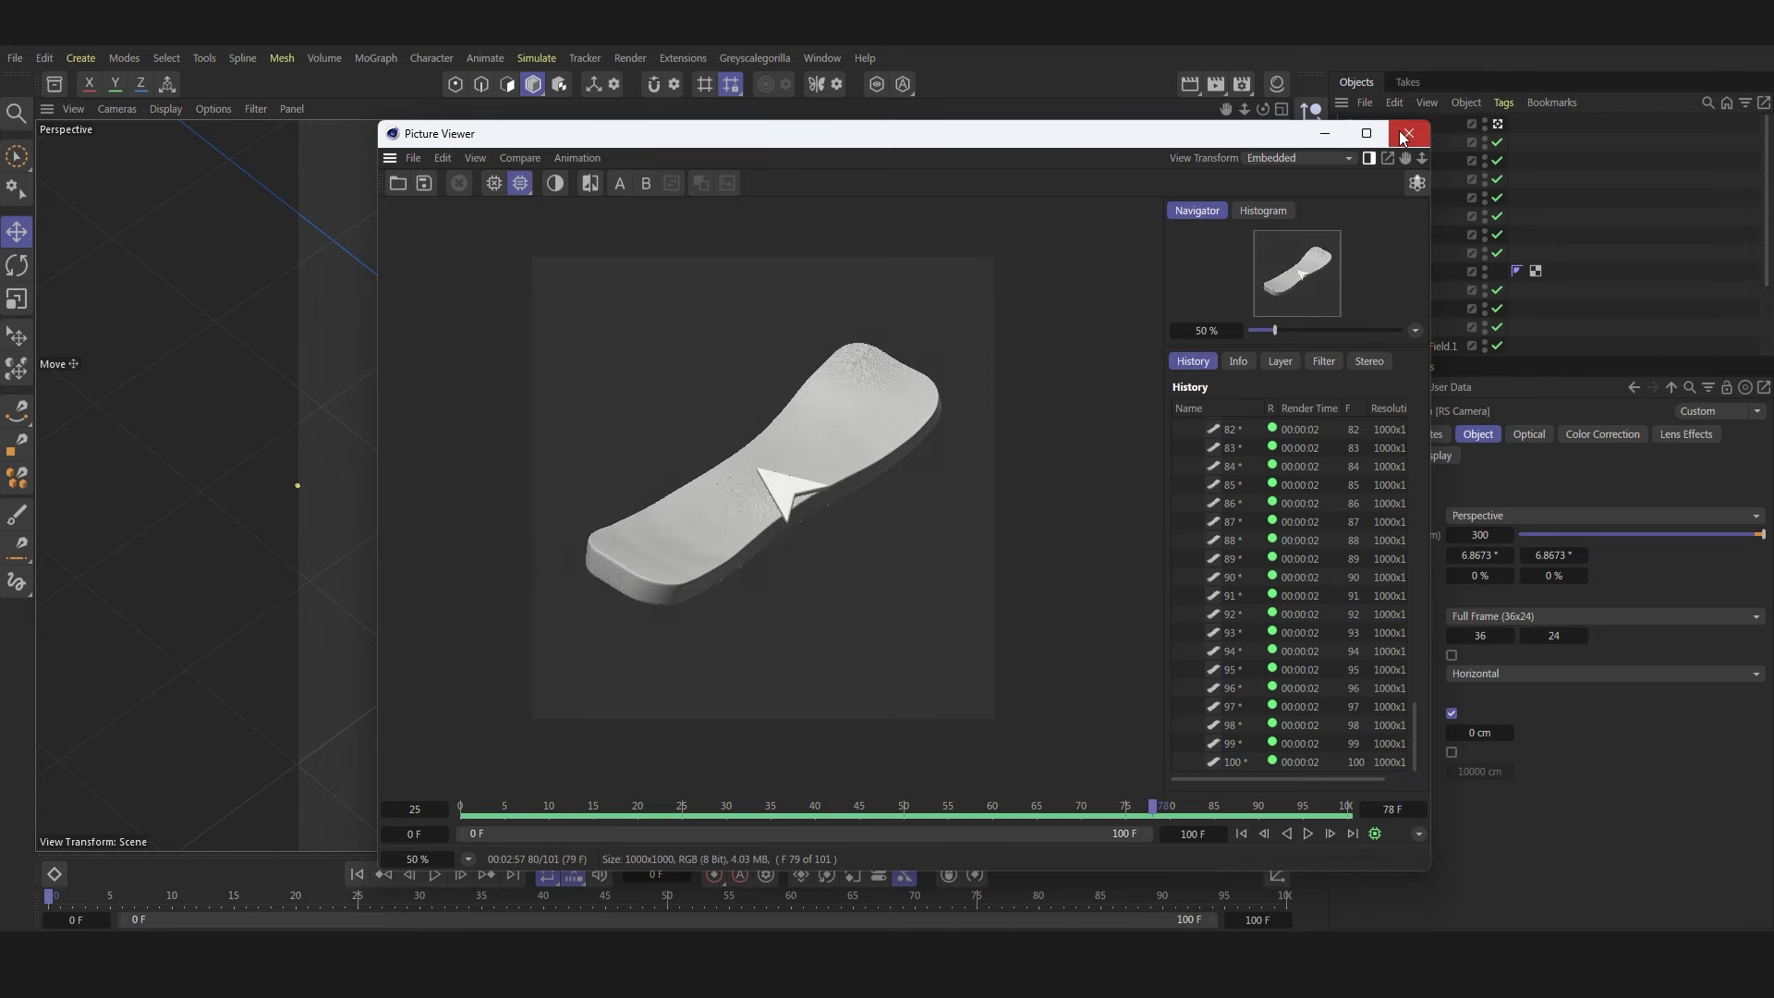
pyautogui.click(1408, 133)
# - Add Spherical Field.1 to the Turbulence object's field list and check its blending options
pyautogui.click(1386, 290)
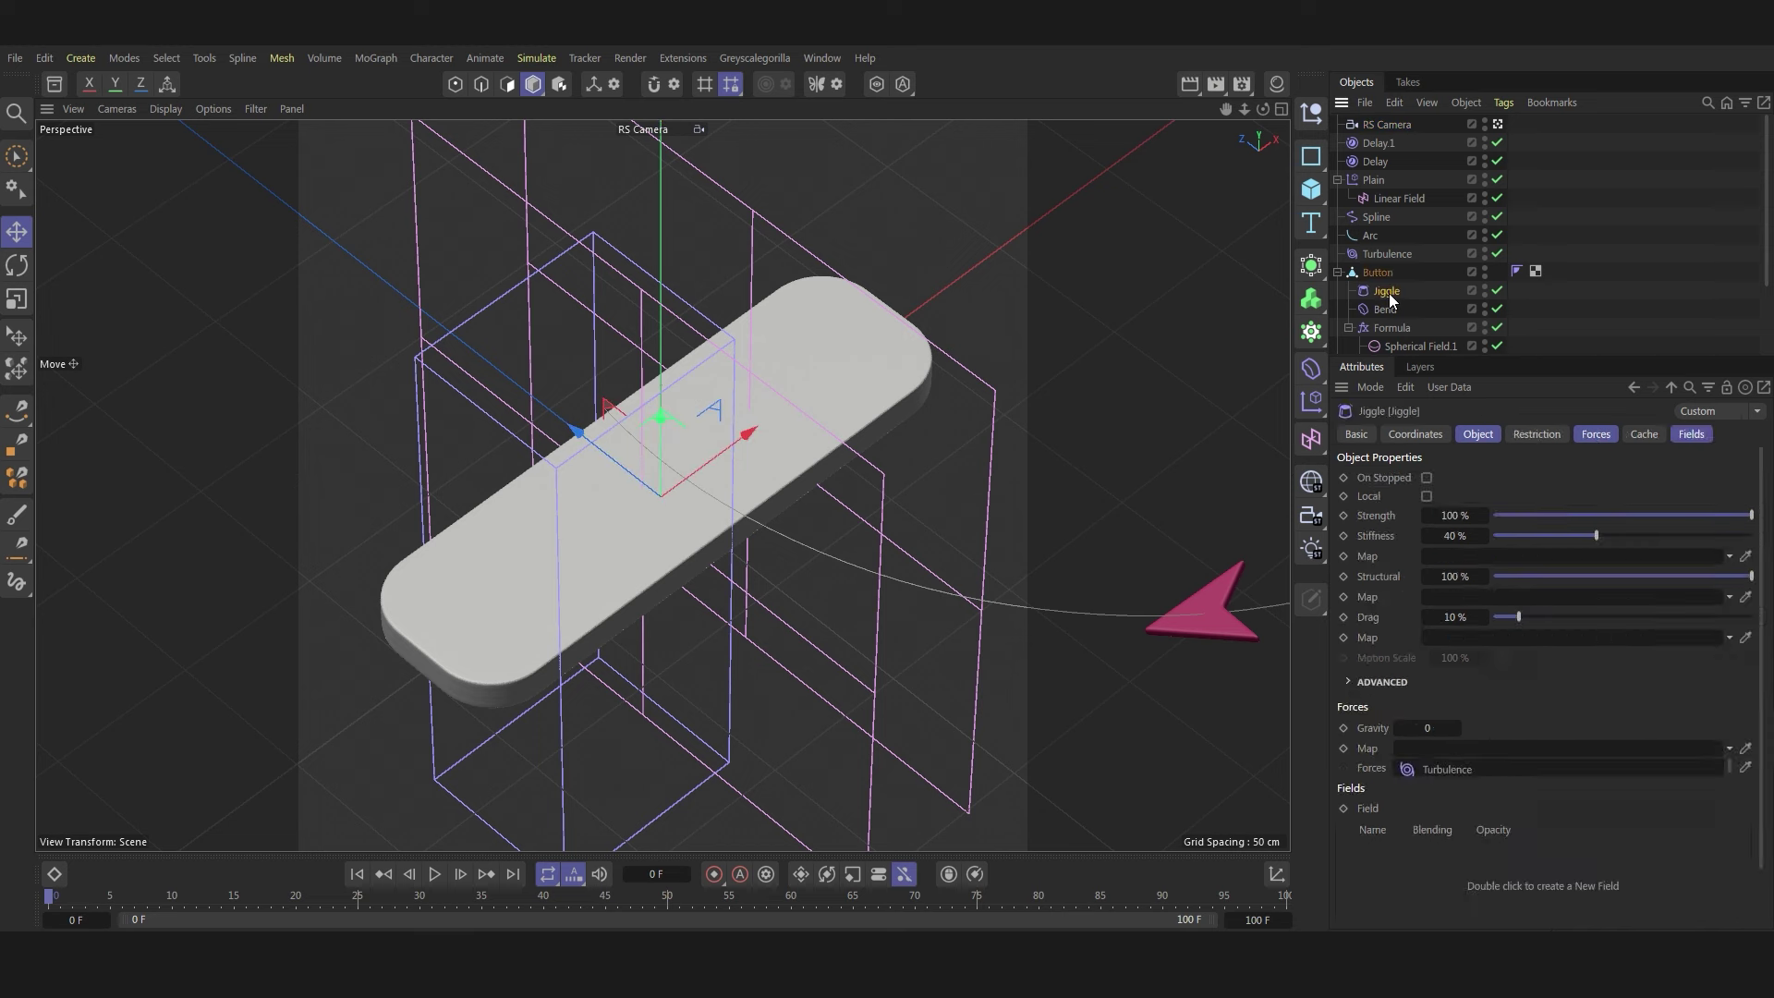
pyautogui.click(1386, 253)
pyautogui.click(1539, 431)
pyautogui.scroll(-2, 1443, 309)
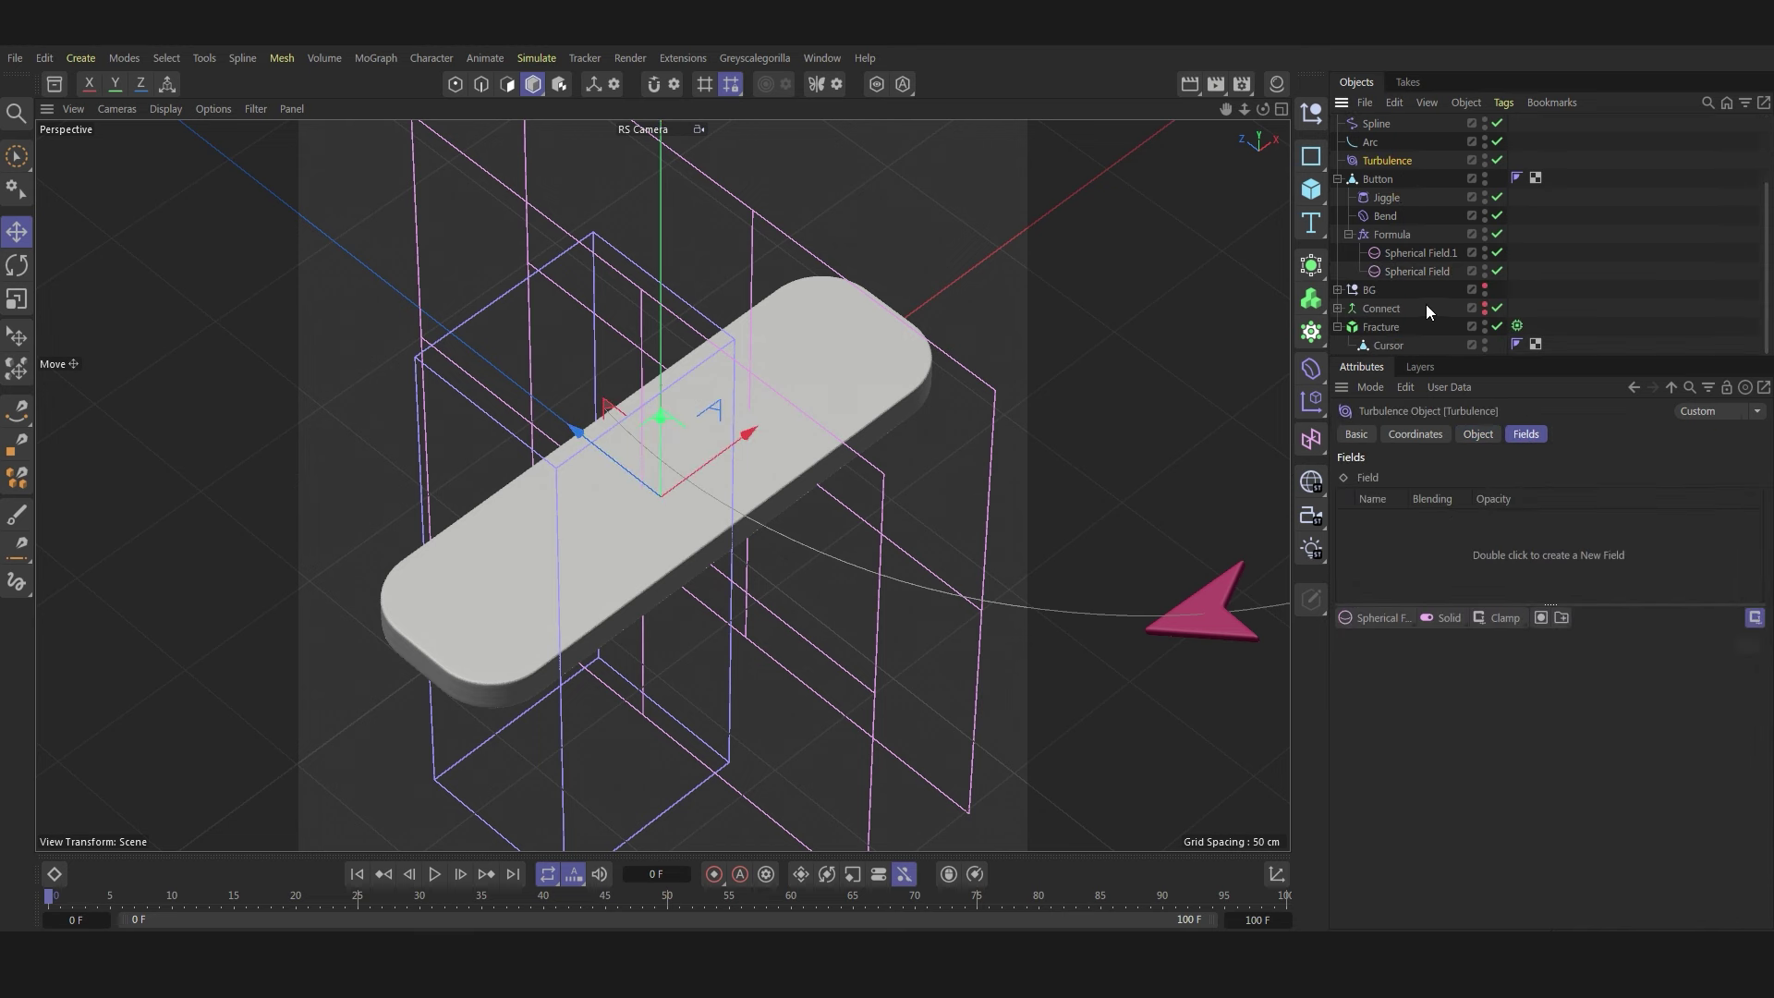
pyautogui.moveTo(1406, 273); pyautogui.dragTo(1423, 529)
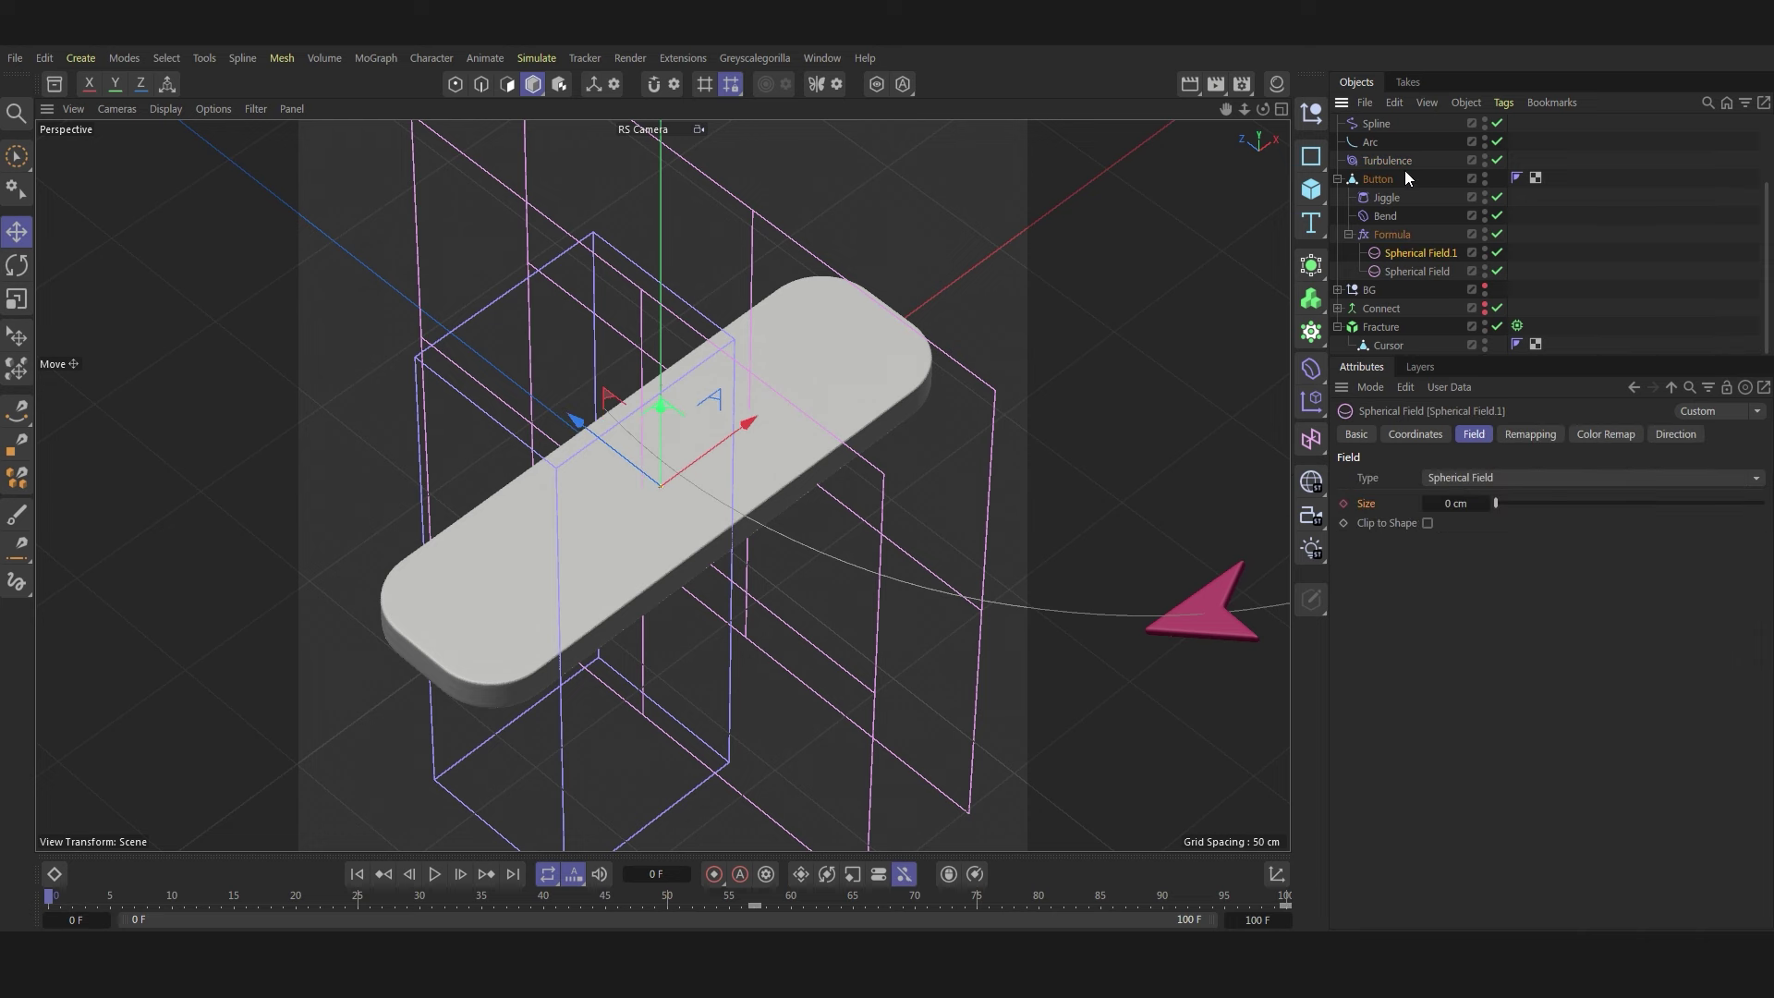
pyautogui.moveTo(1423, 253); pyautogui.dragTo(1441, 522)
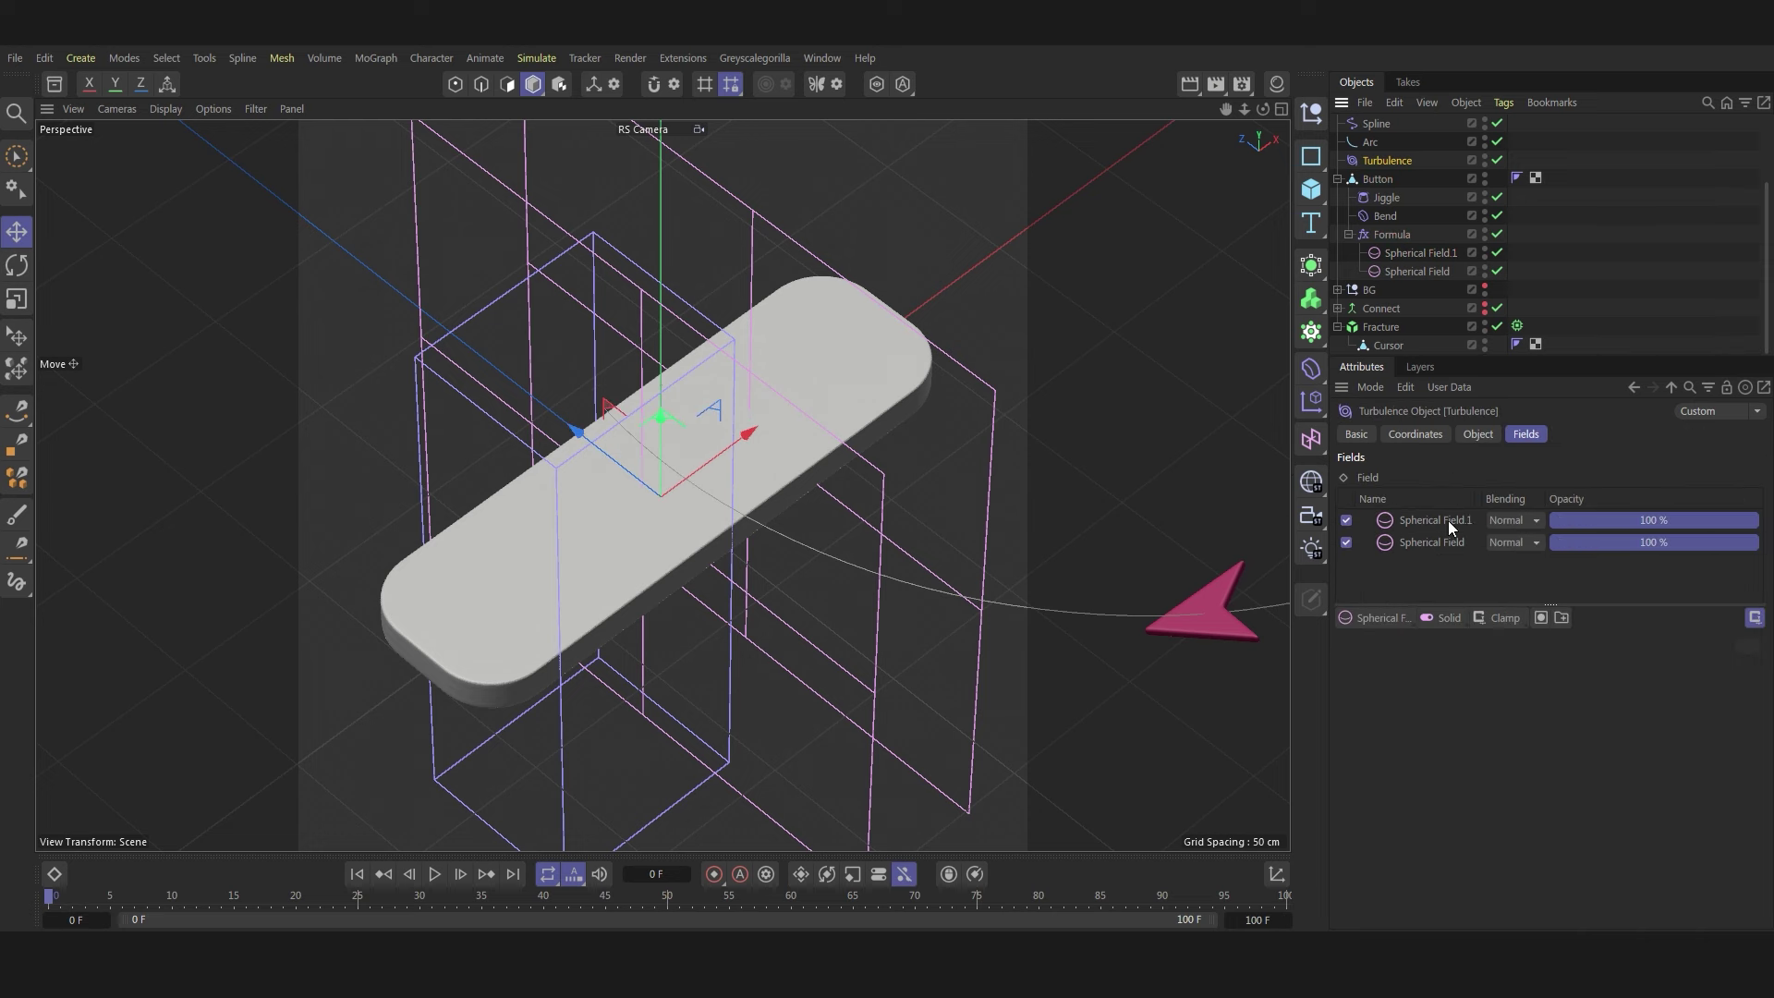
pyautogui.click(1514, 521)
pyautogui.press('Escape')
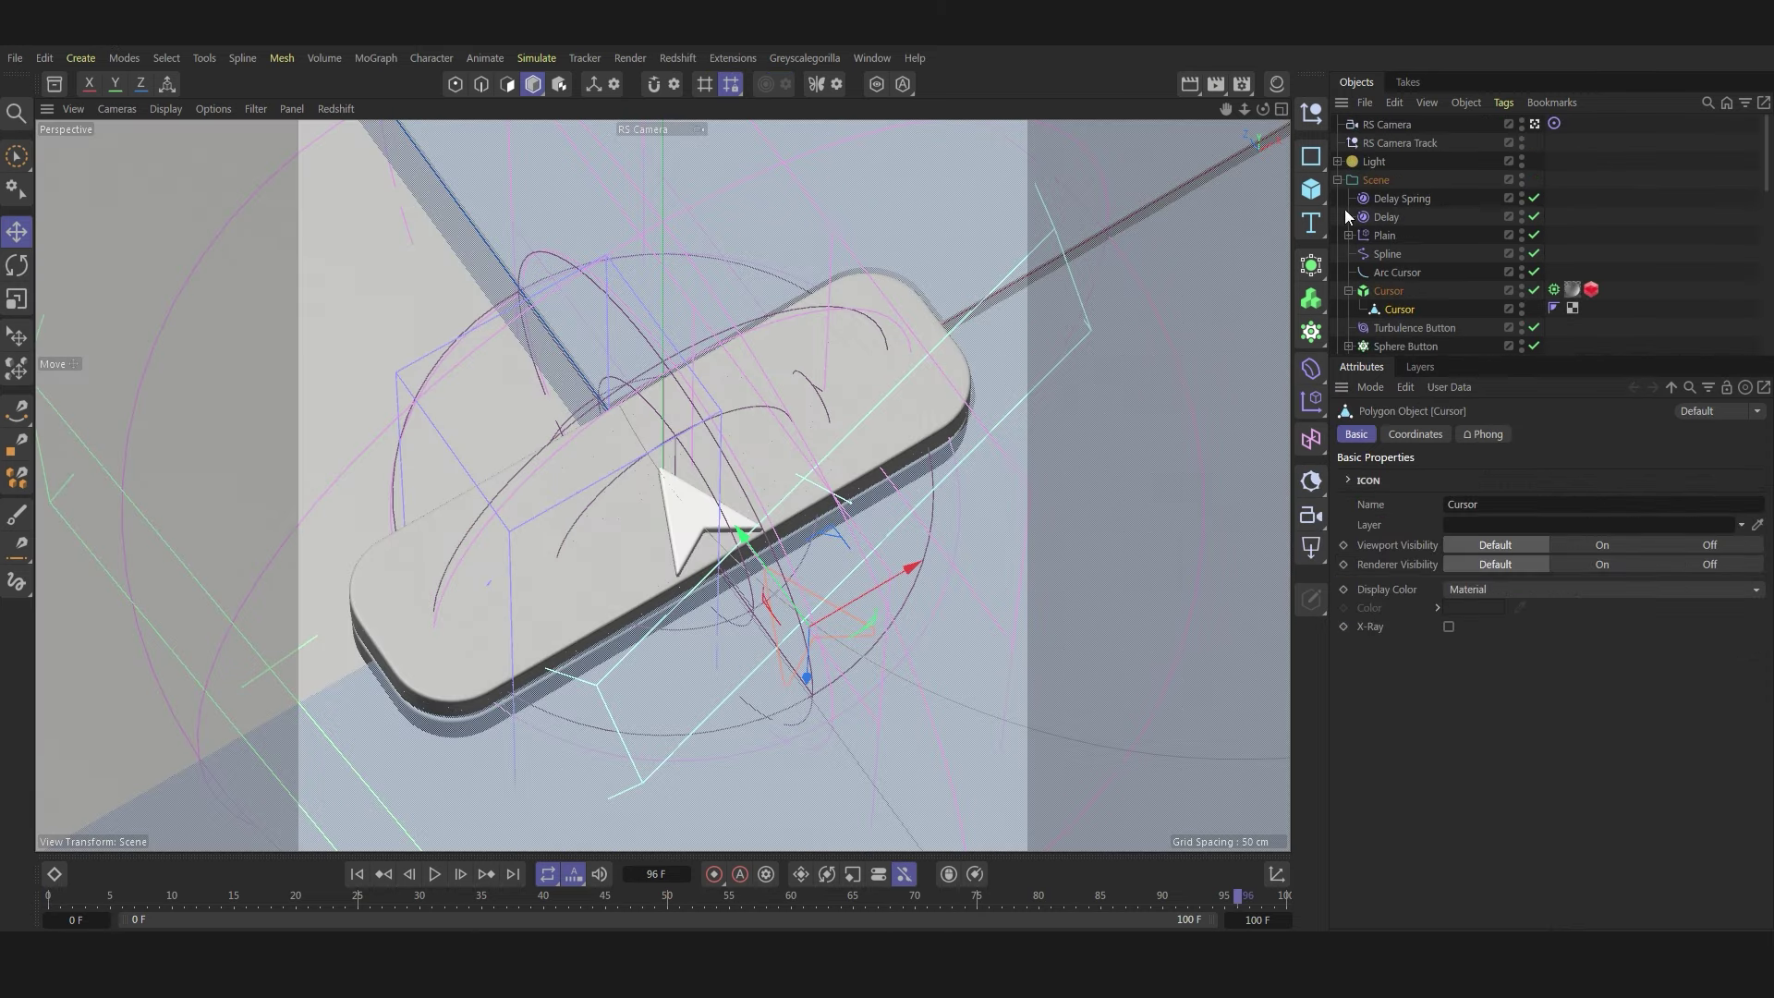
# - Compare Turbulence Button's field settings and render all frames to Picture Viewer
pyautogui.click(1397, 330)
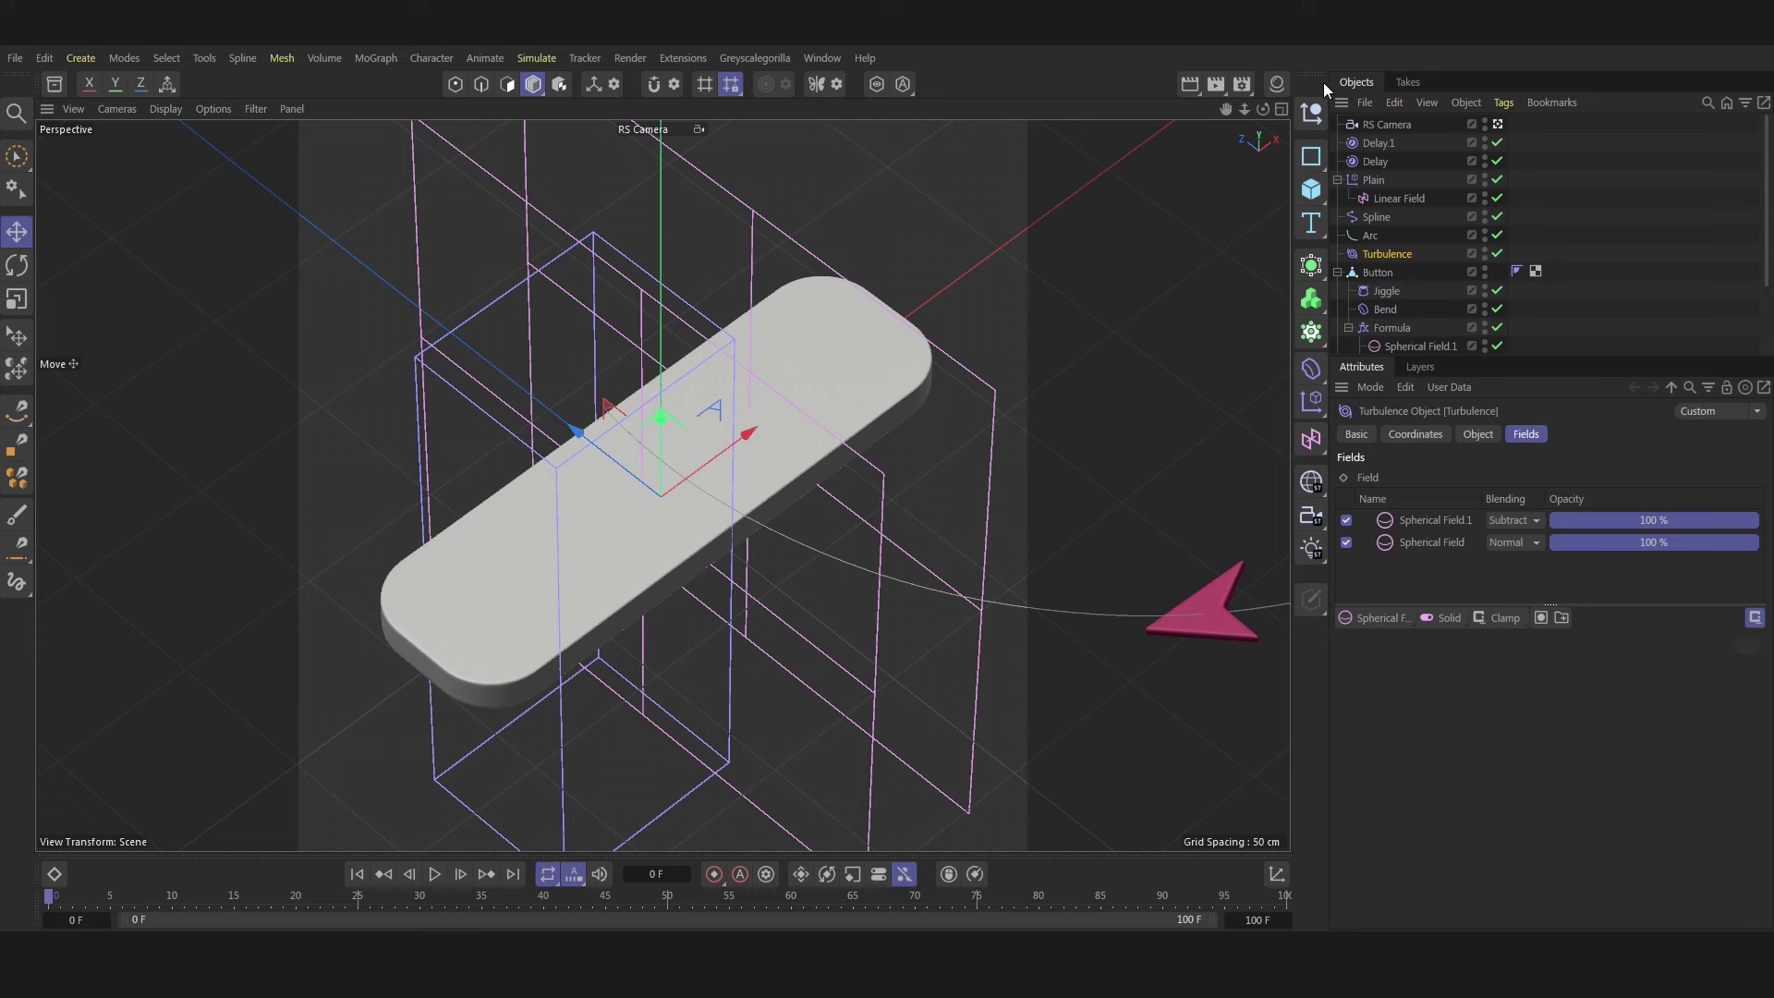
pyautogui.click(1216, 84)
pyautogui.click(937, 549)
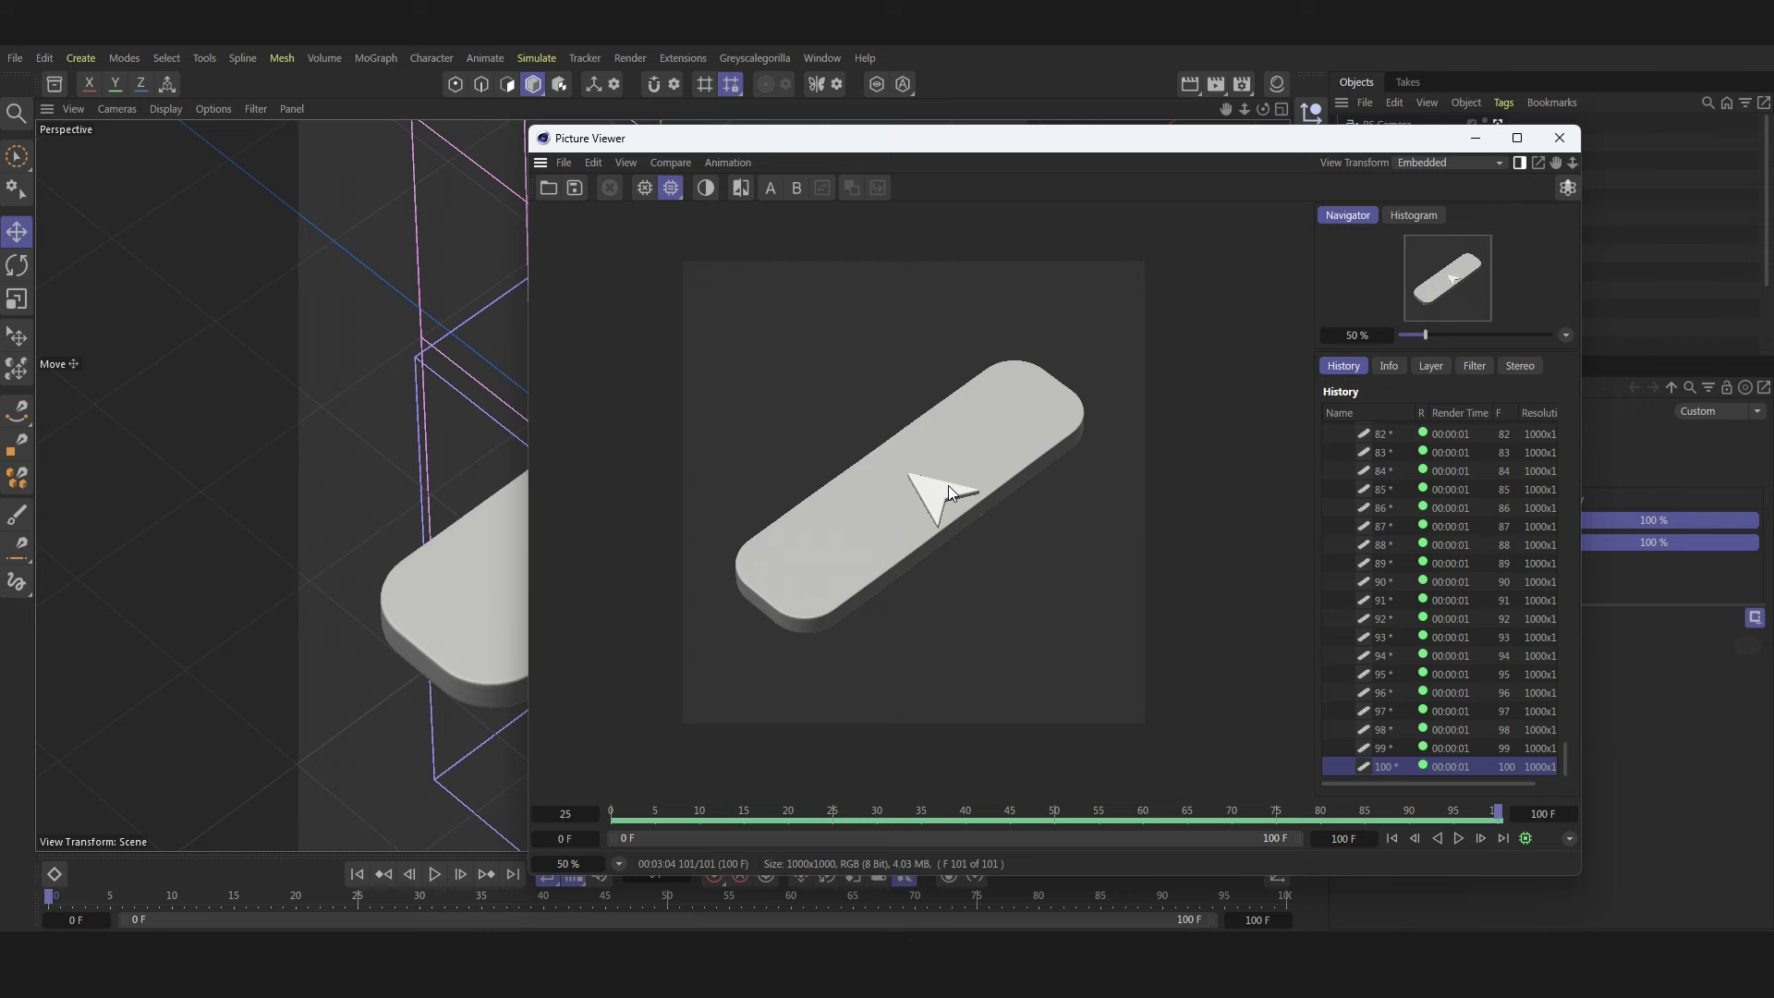
# - Play the rendered frames to check the cursor passing the button, then close the preview
pyautogui.click(1457, 838)
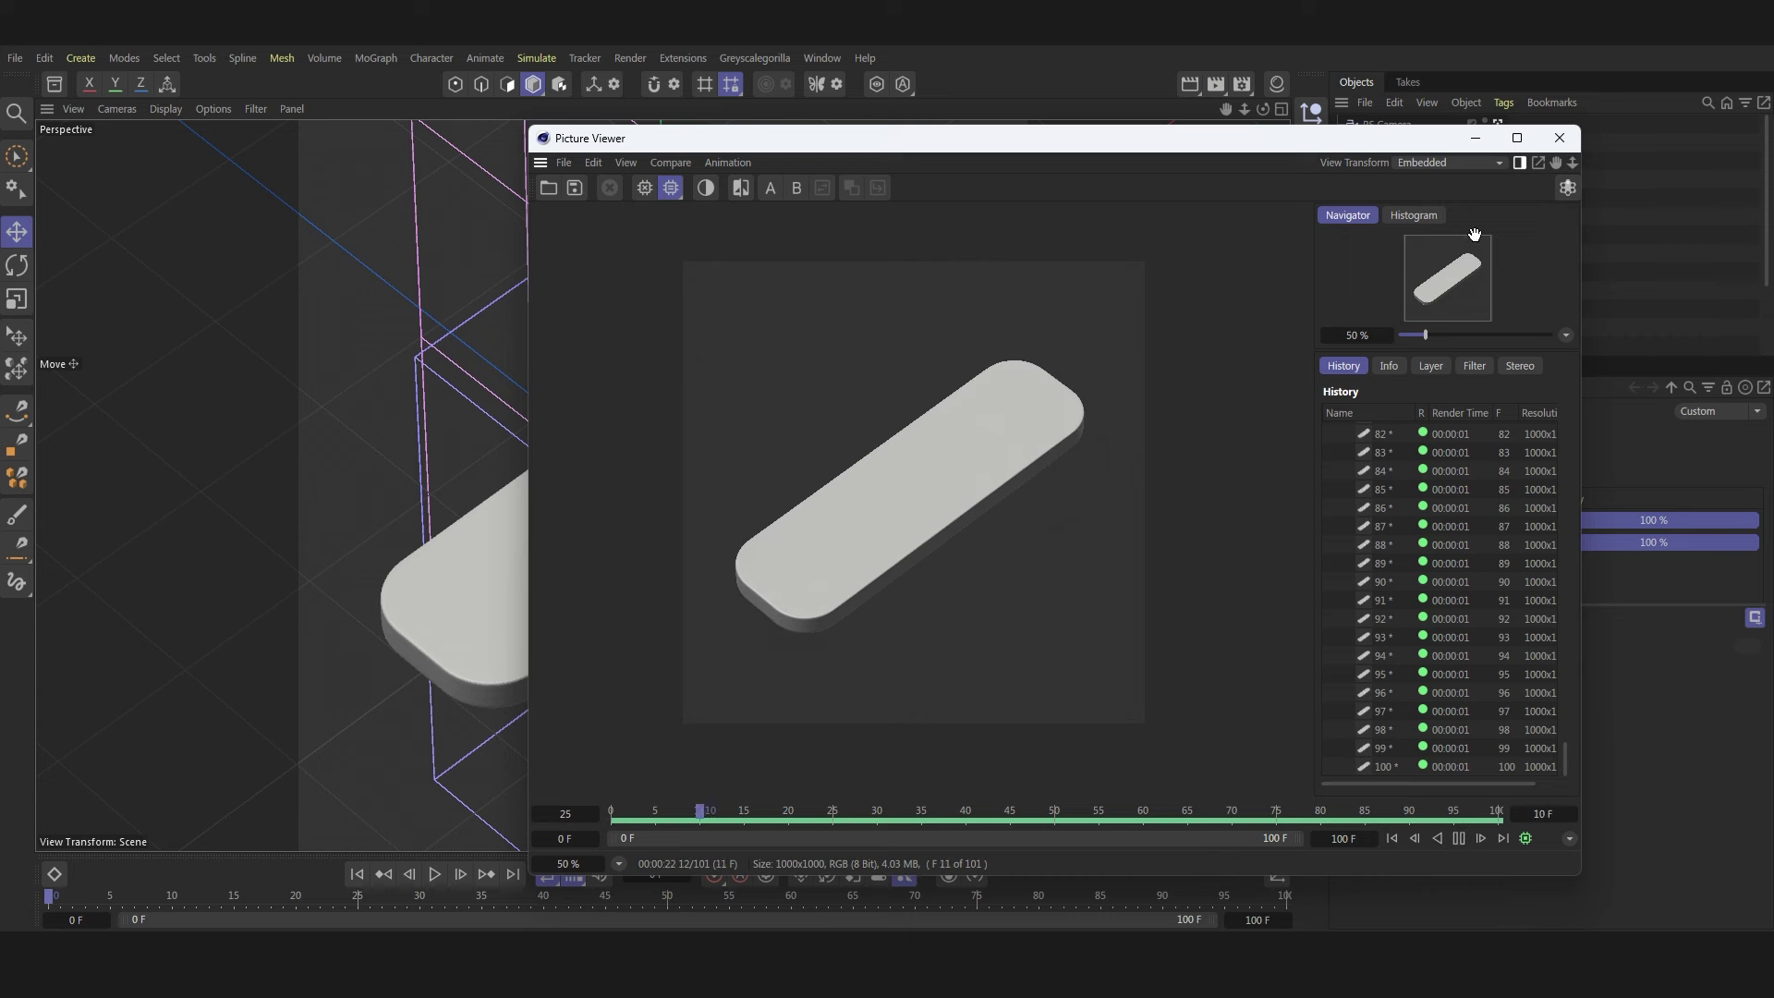
pyautogui.click(1459, 838)
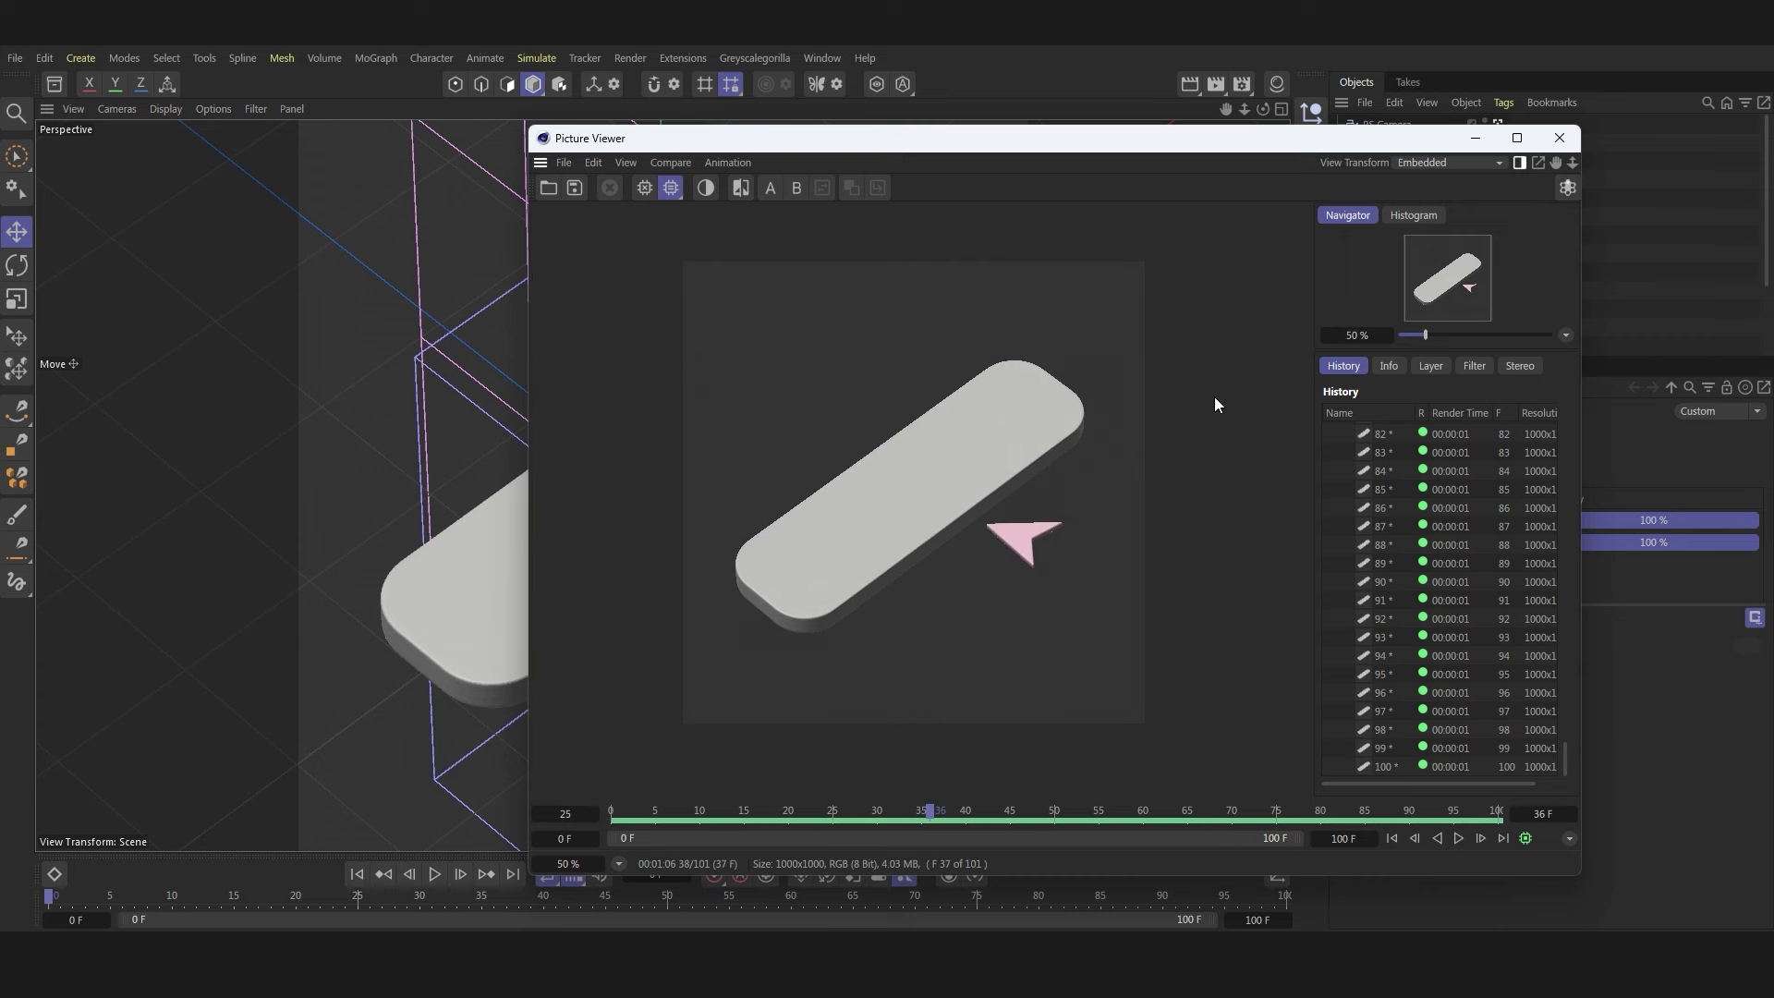
pyautogui.click(1562, 139)
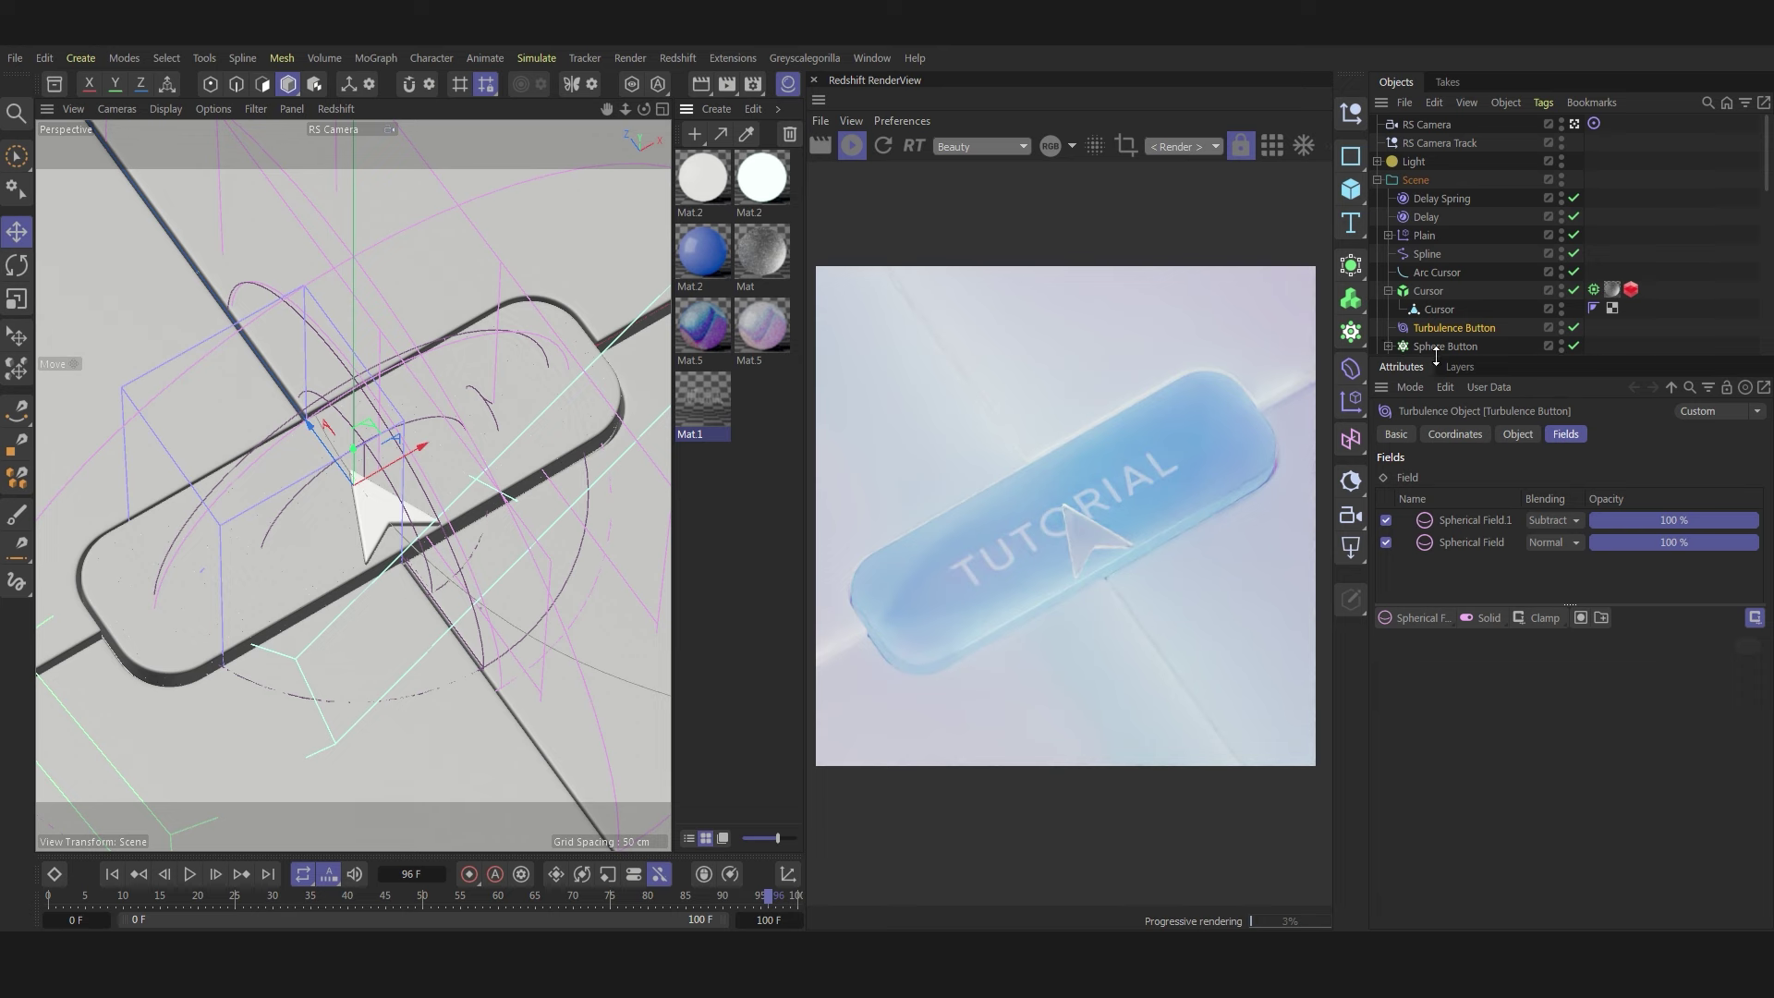
# - Collapse the object groups, disable BG and BG Light for rendering, and hide Cursor
pyautogui.moveTo(1434, 356); pyautogui.dragTo(1422, 618)
pyautogui.click(1388, 365)
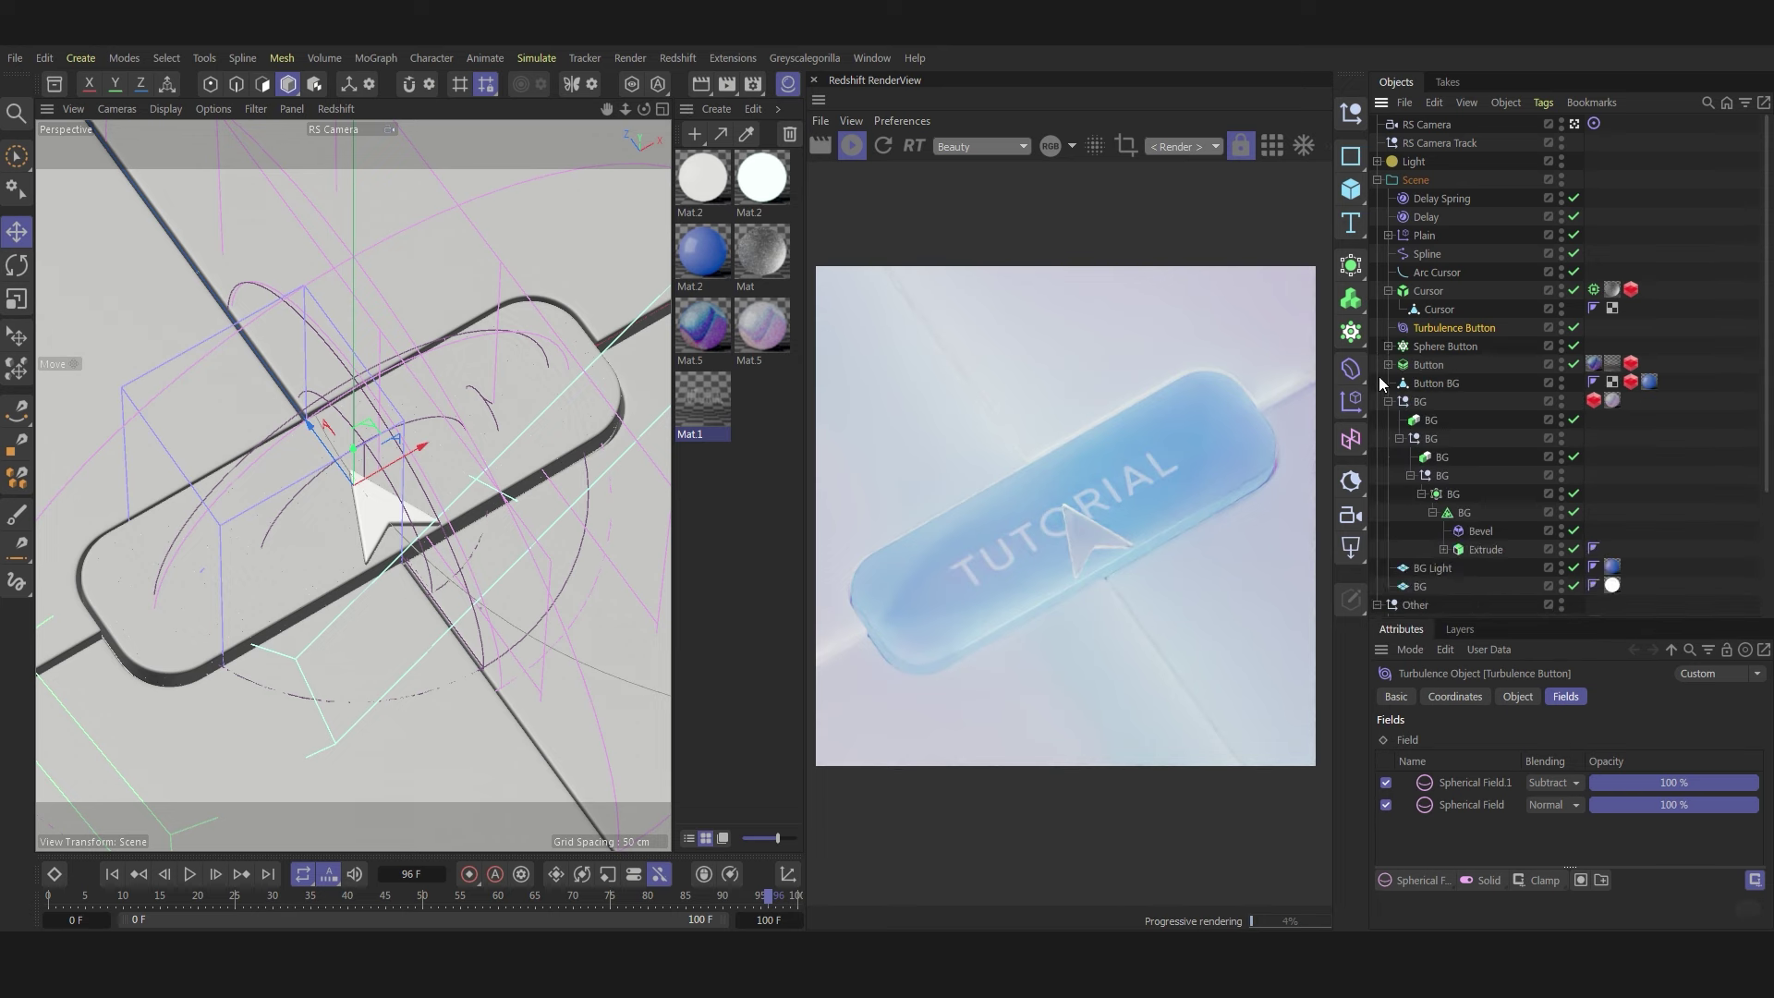
pyautogui.click(1388, 402)
pyautogui.click(1390, 457)
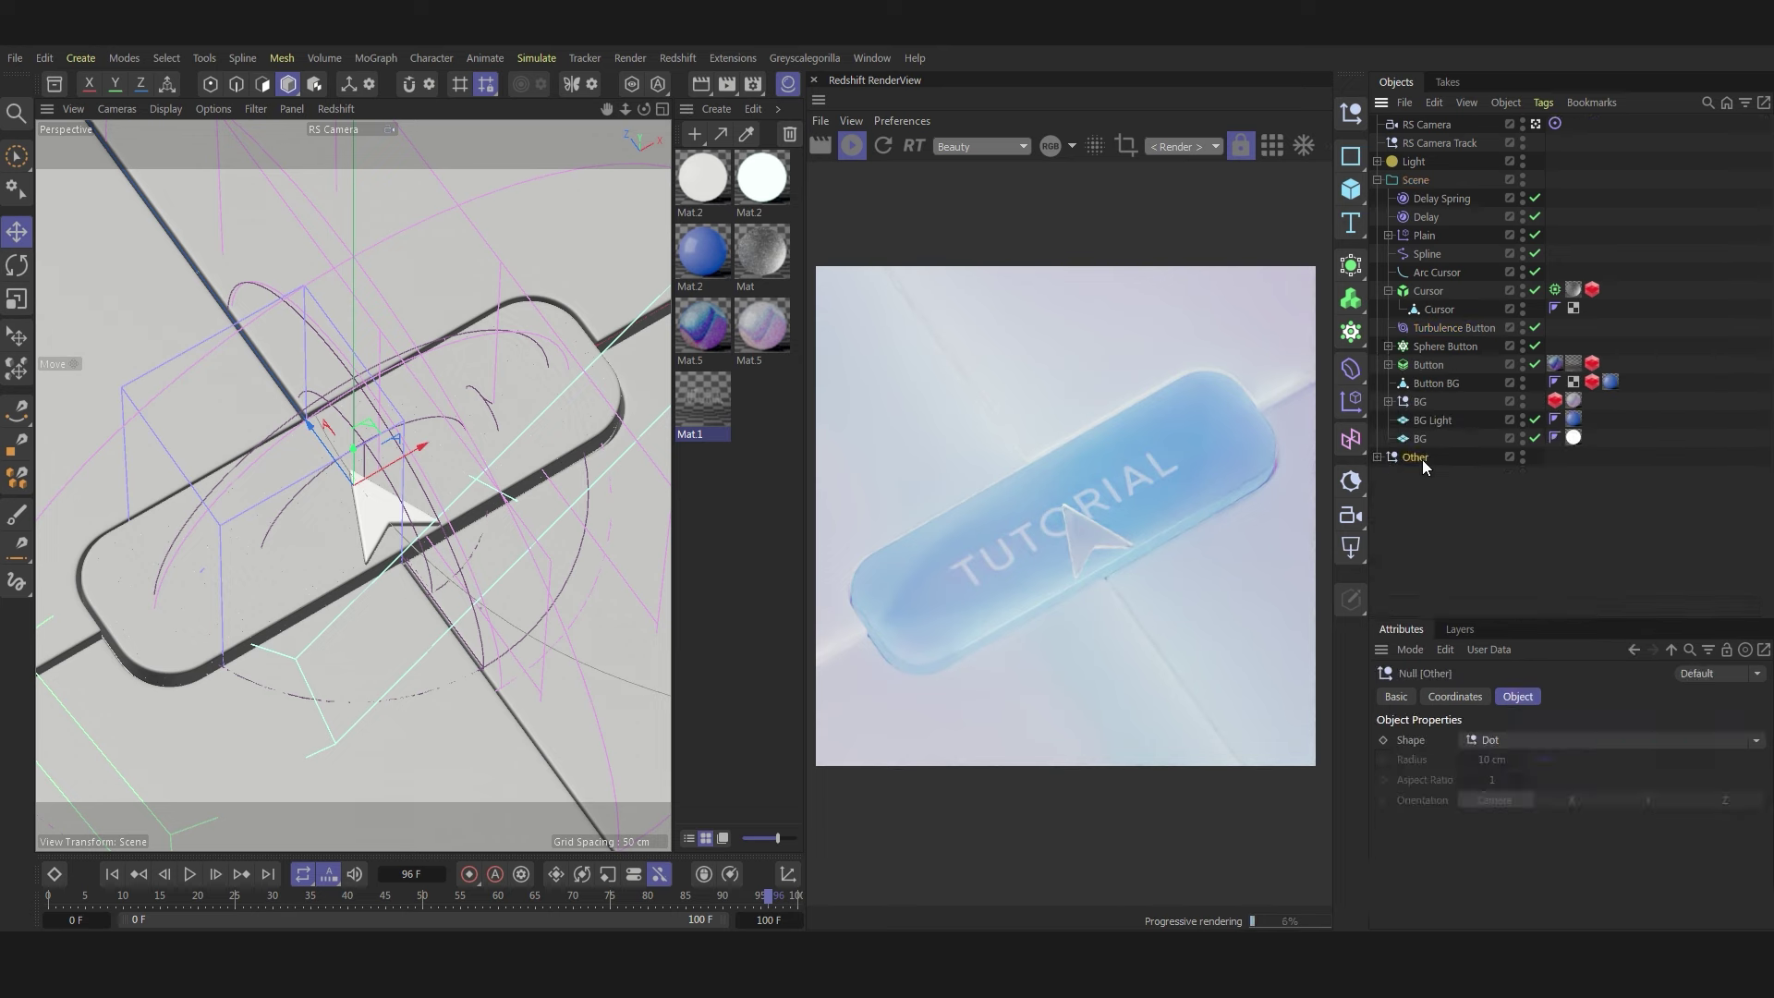
pyautogui.click(1420, 402)
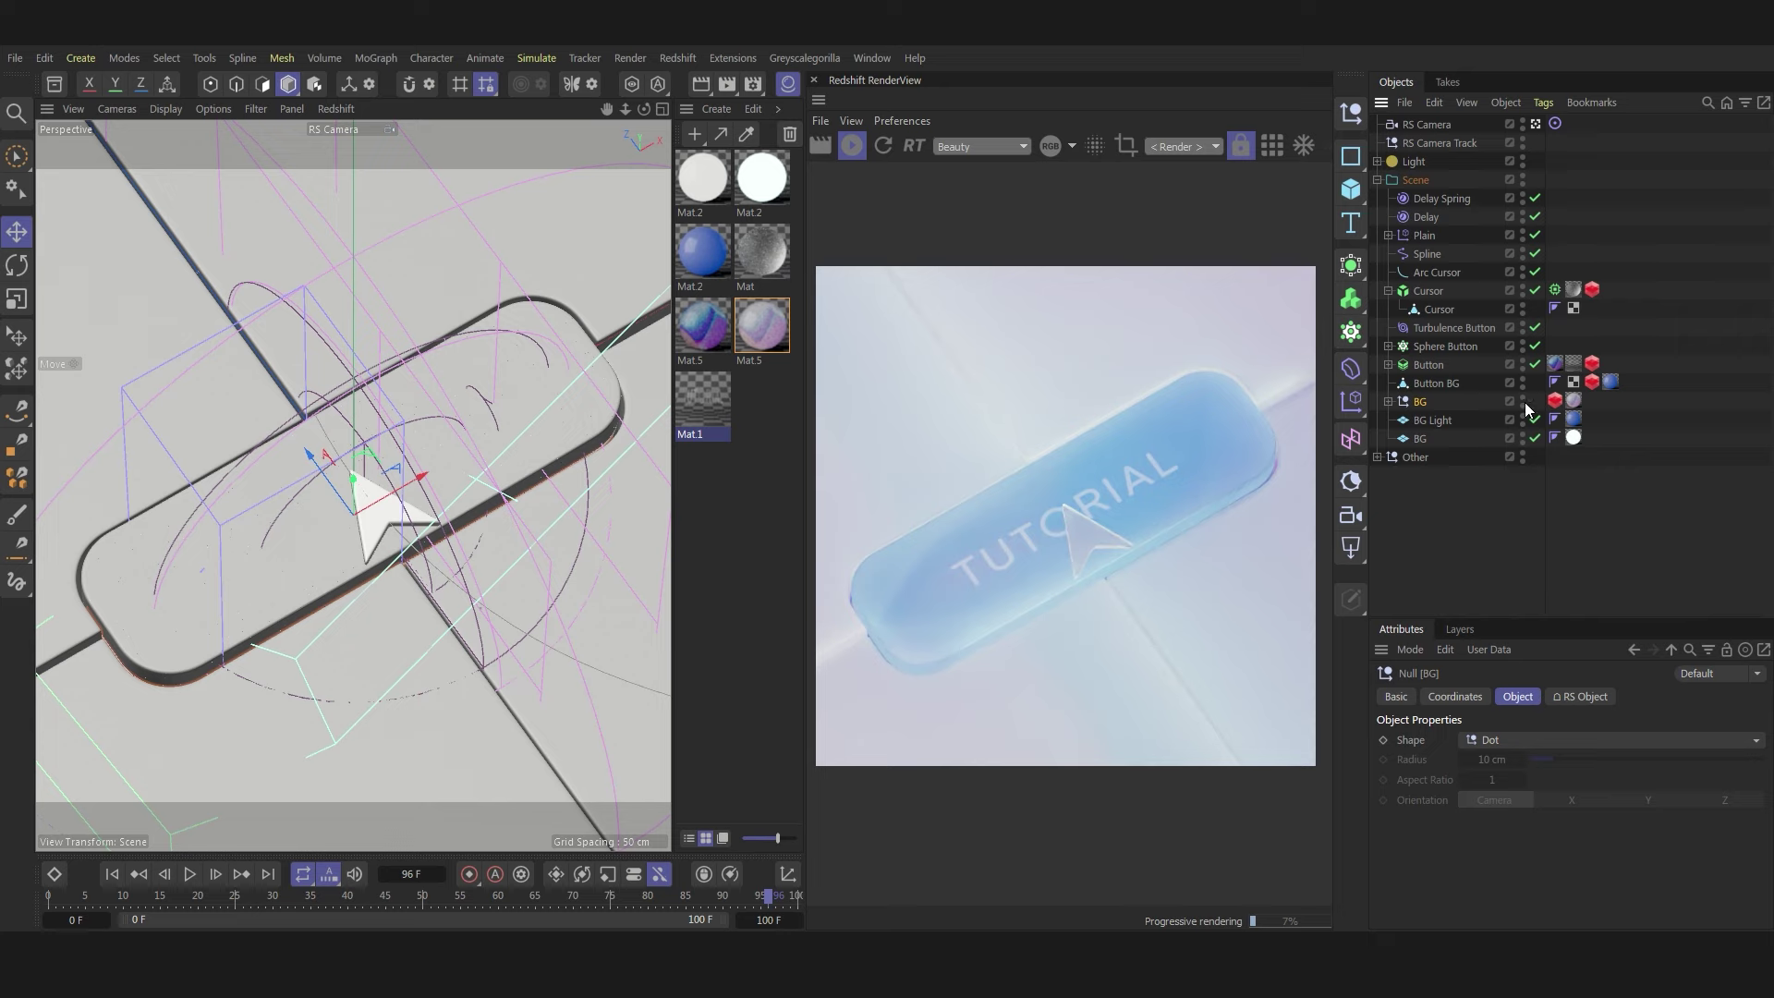
pyautogui.click(1522, 401)
pyautogui.click(1523, 401)
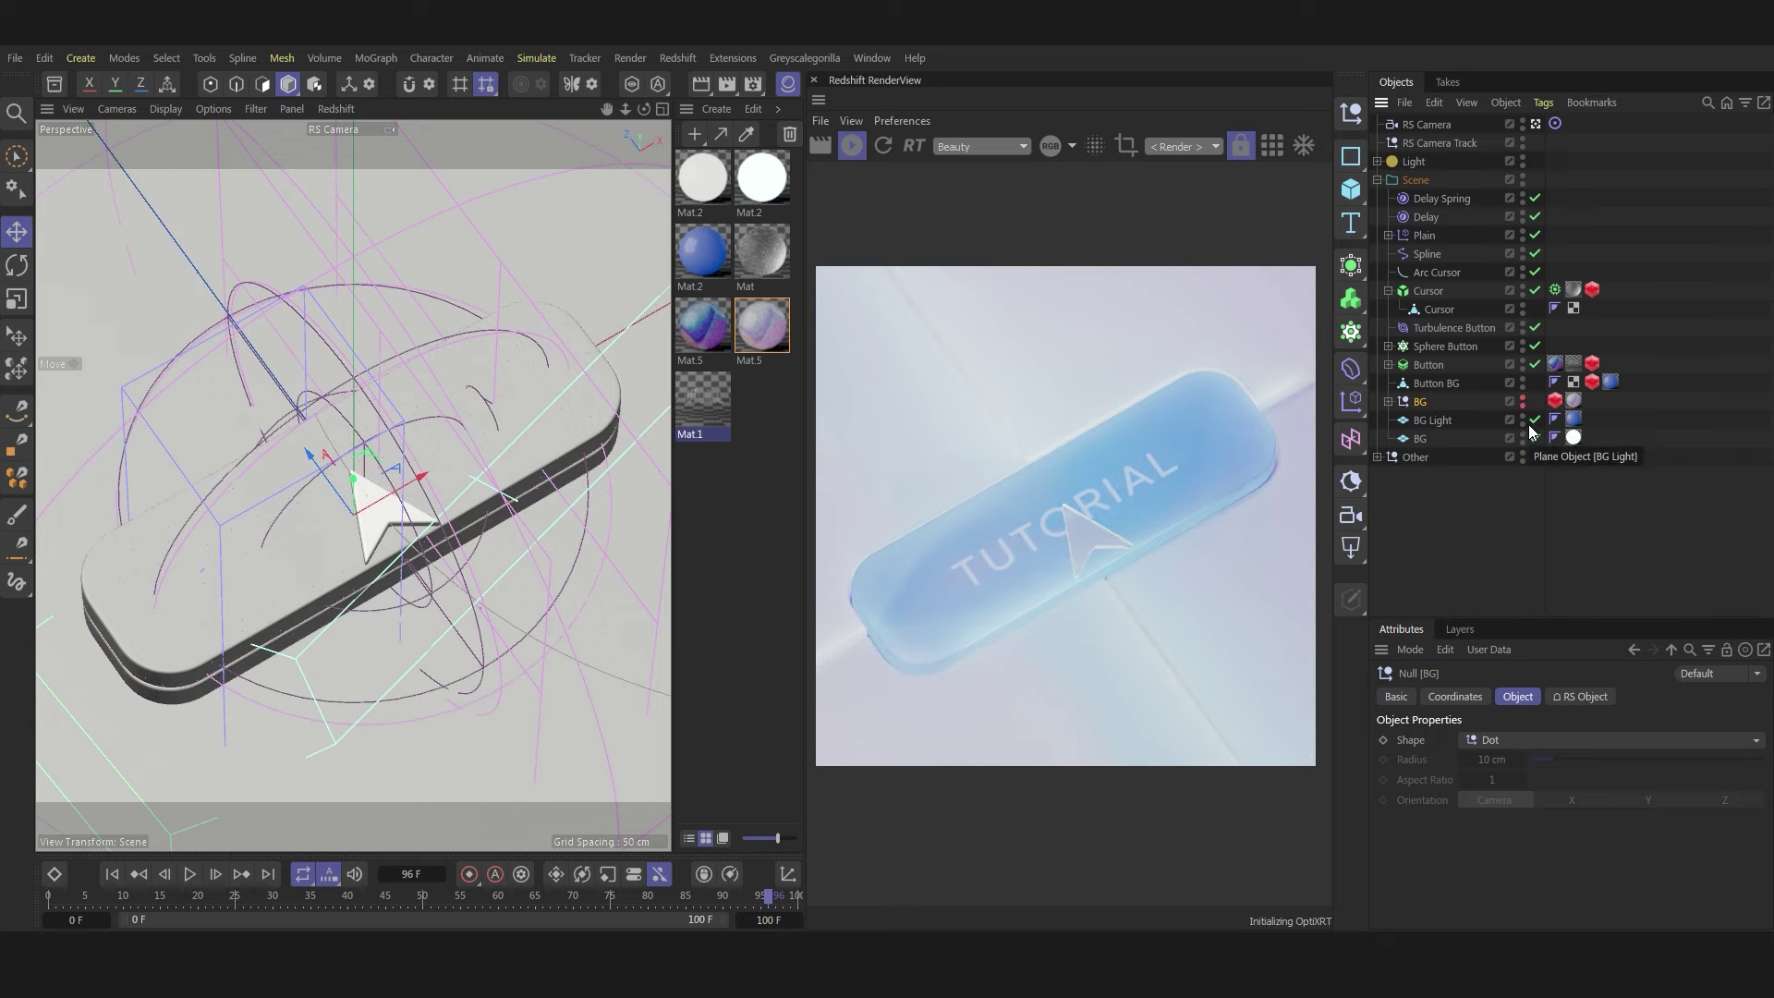
pyautogui.moveTo(1535, 419); pyautogui.dragTo(1535, 438)
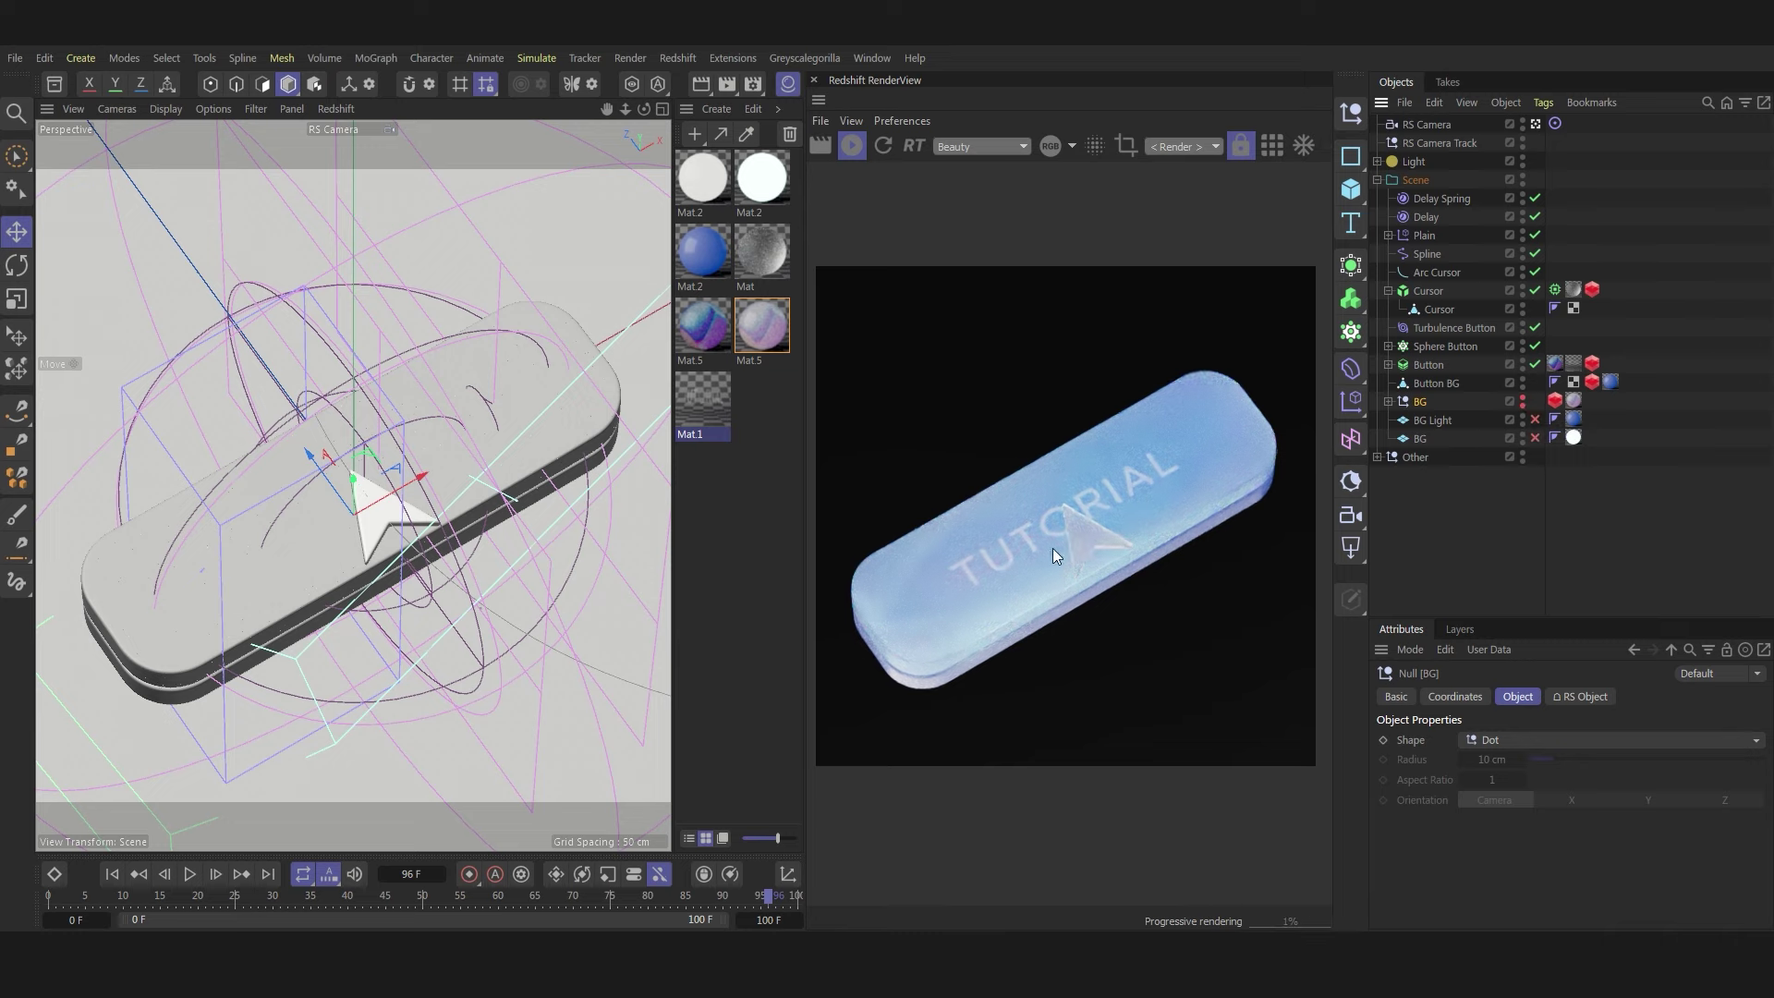
pyautogui.click(1522, 288)
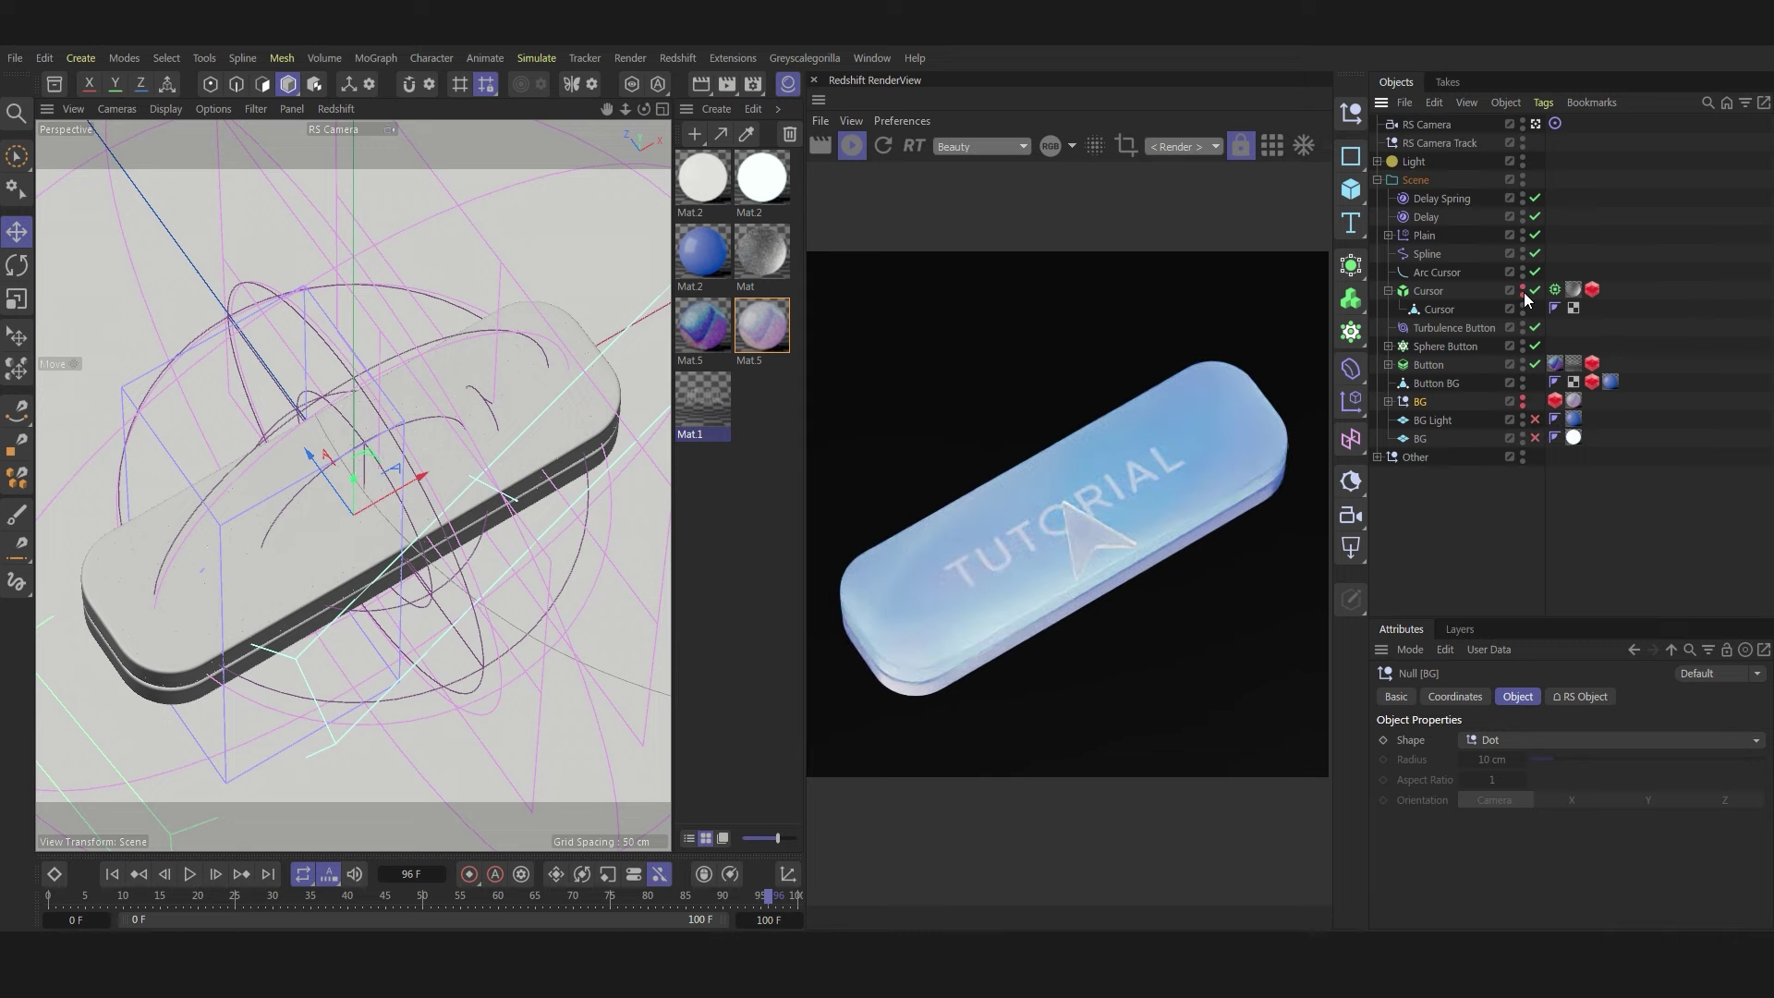
# - Open Mat.5's node graph beside the render and delete the unused Fresnel node
pyautogui.doubleClick(699, 335)
pyautogui.moveTo(951, 255); pyautogui.dragTo(454, 136)
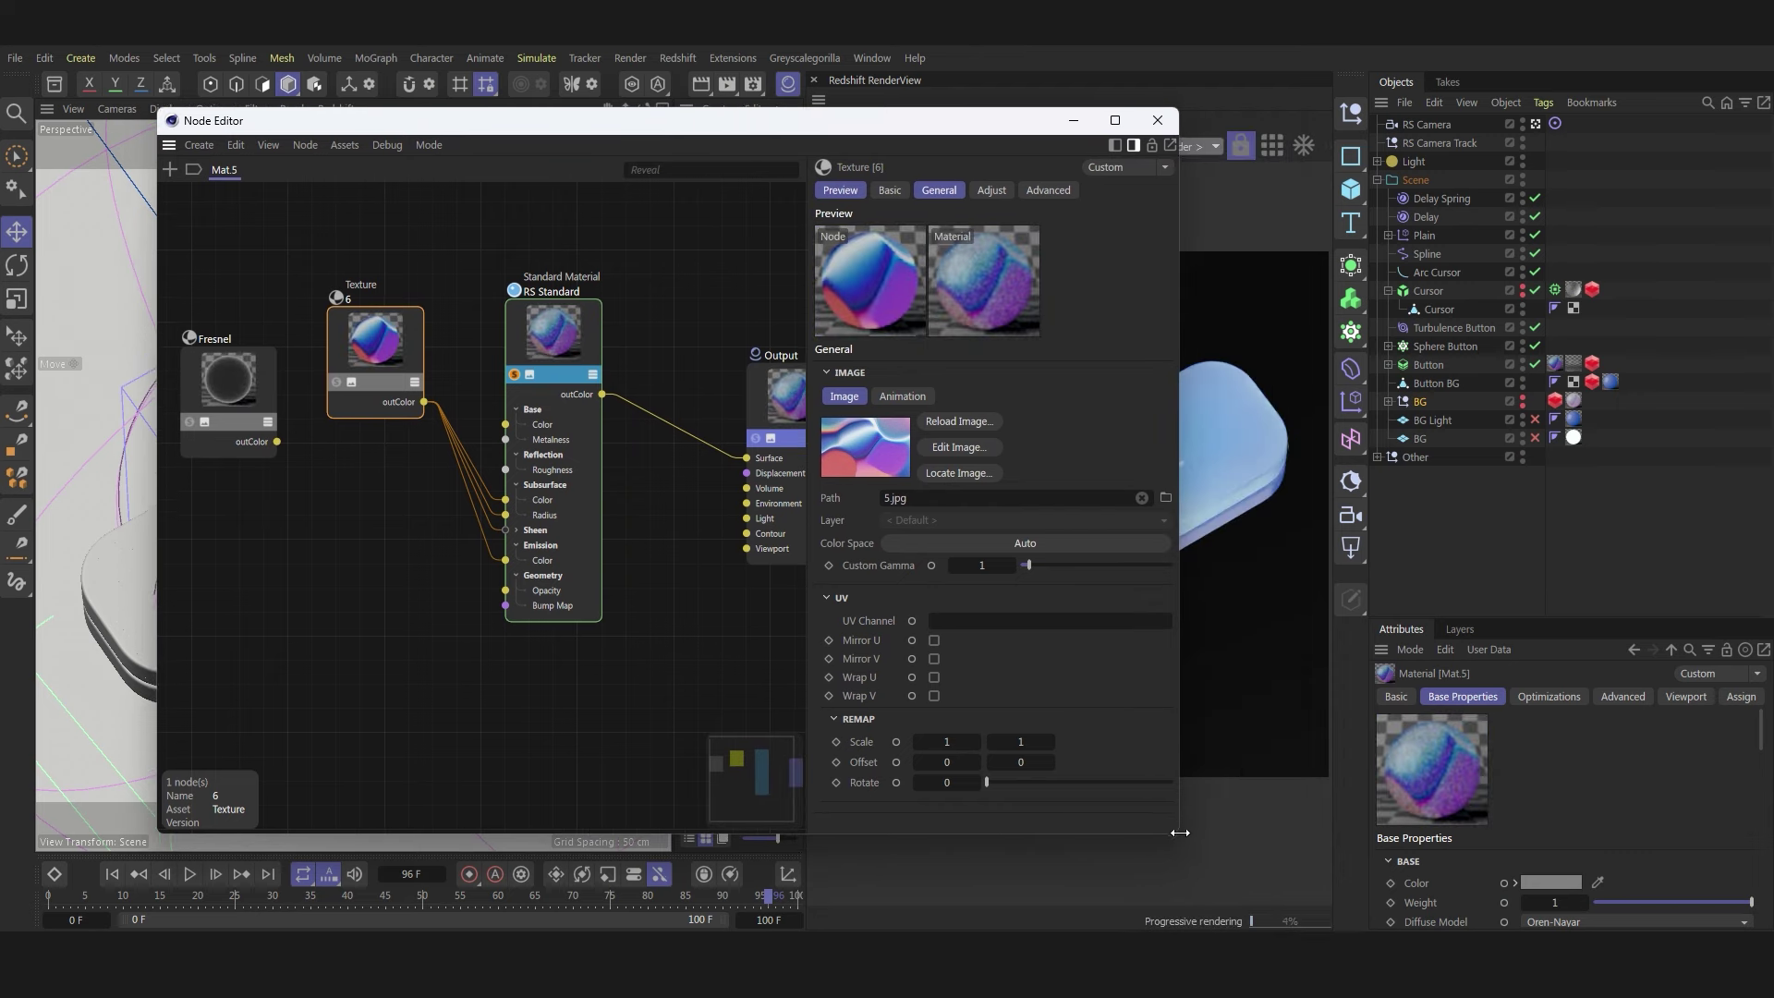
pyautogui.moveTo(1179, 831); pyautogui.dragTo(862, 855)
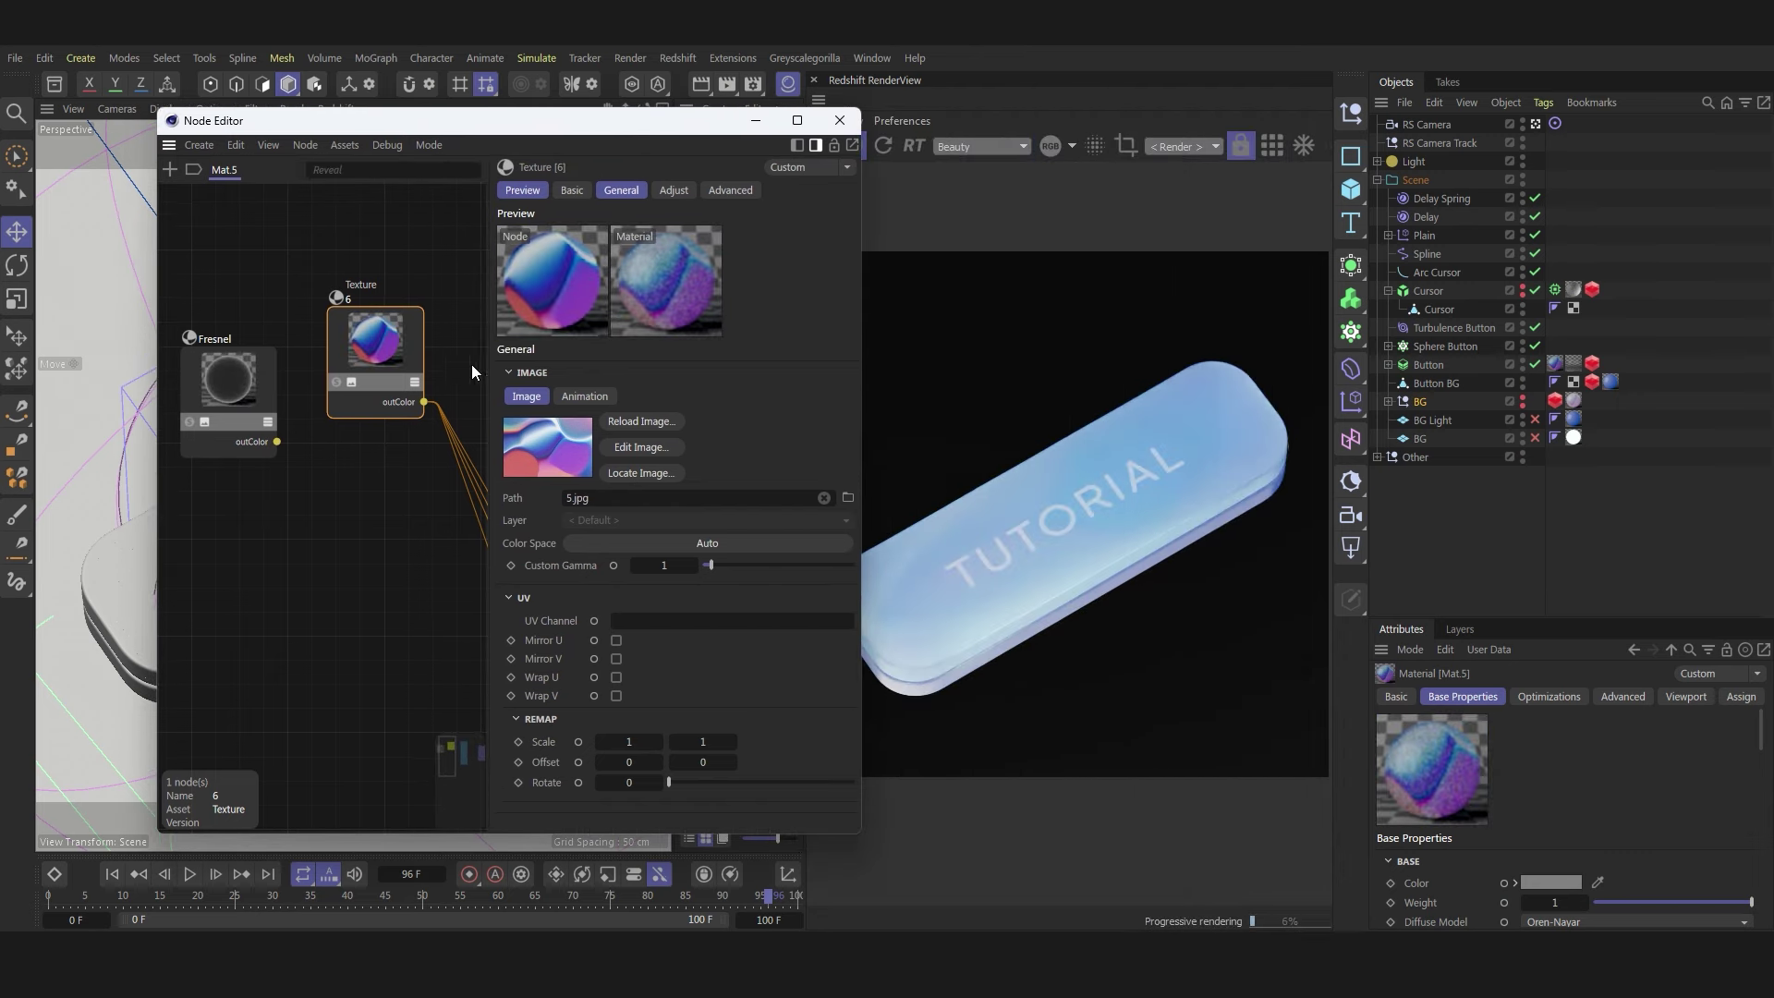
pyautogui.scroll(-2, 282, 552)
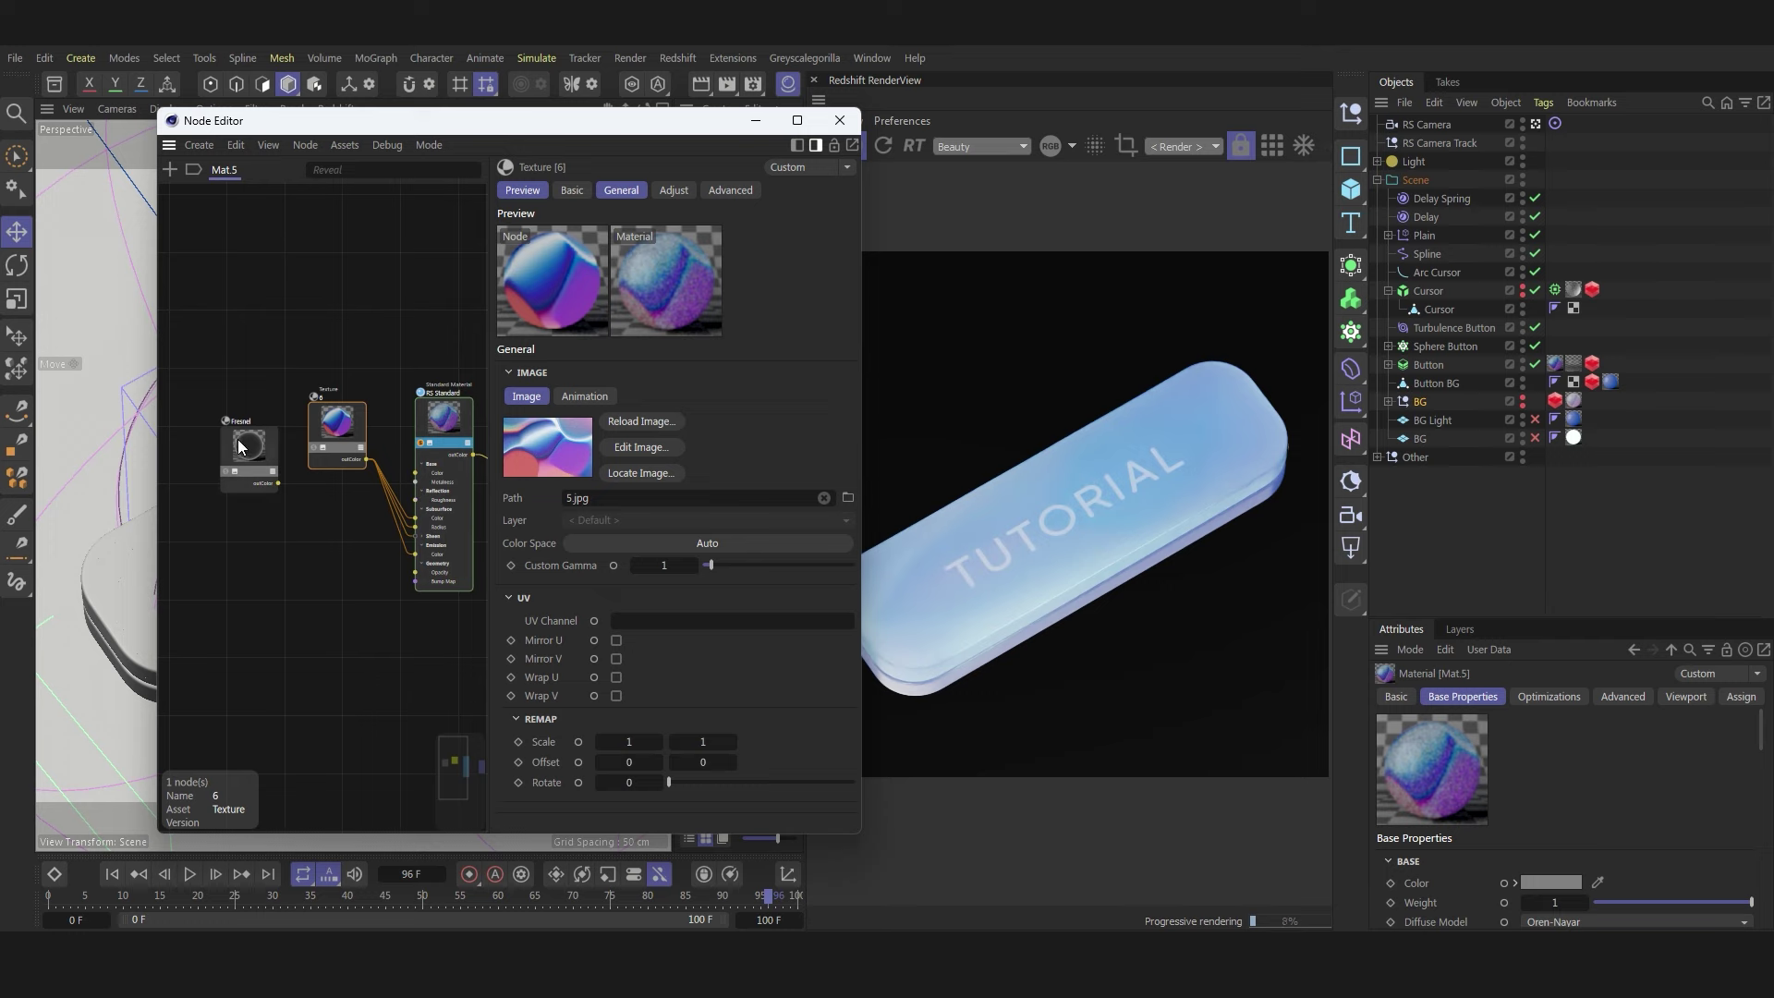
pyautogui.click(239, 447)
pyautogui.press('Delete')
pyautogui.scroll(-3, 305, 439)
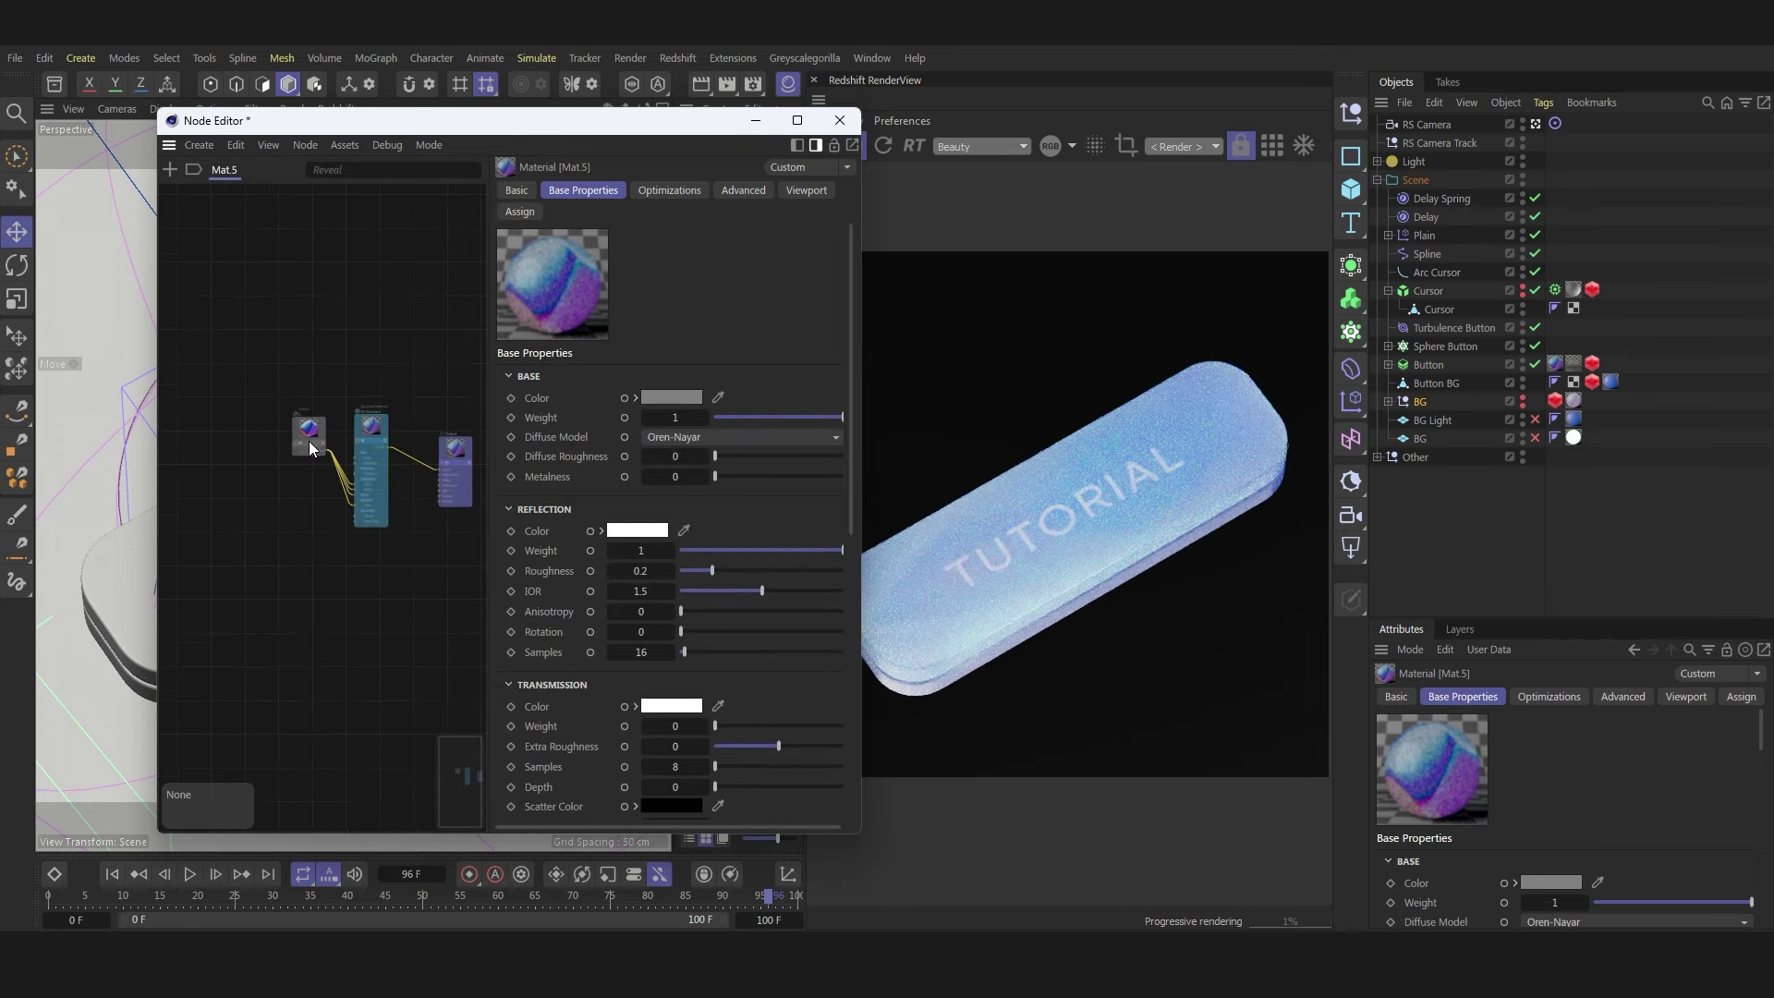
# - Select the three material nodes, then the Texture node to view its 5.jpg image
pyautogui.moveTo(440, 366); pyautogui.dragTo(310, 484)
pyautogui.moveTo(450, 373); pyautogui.dragTo(307, 478)
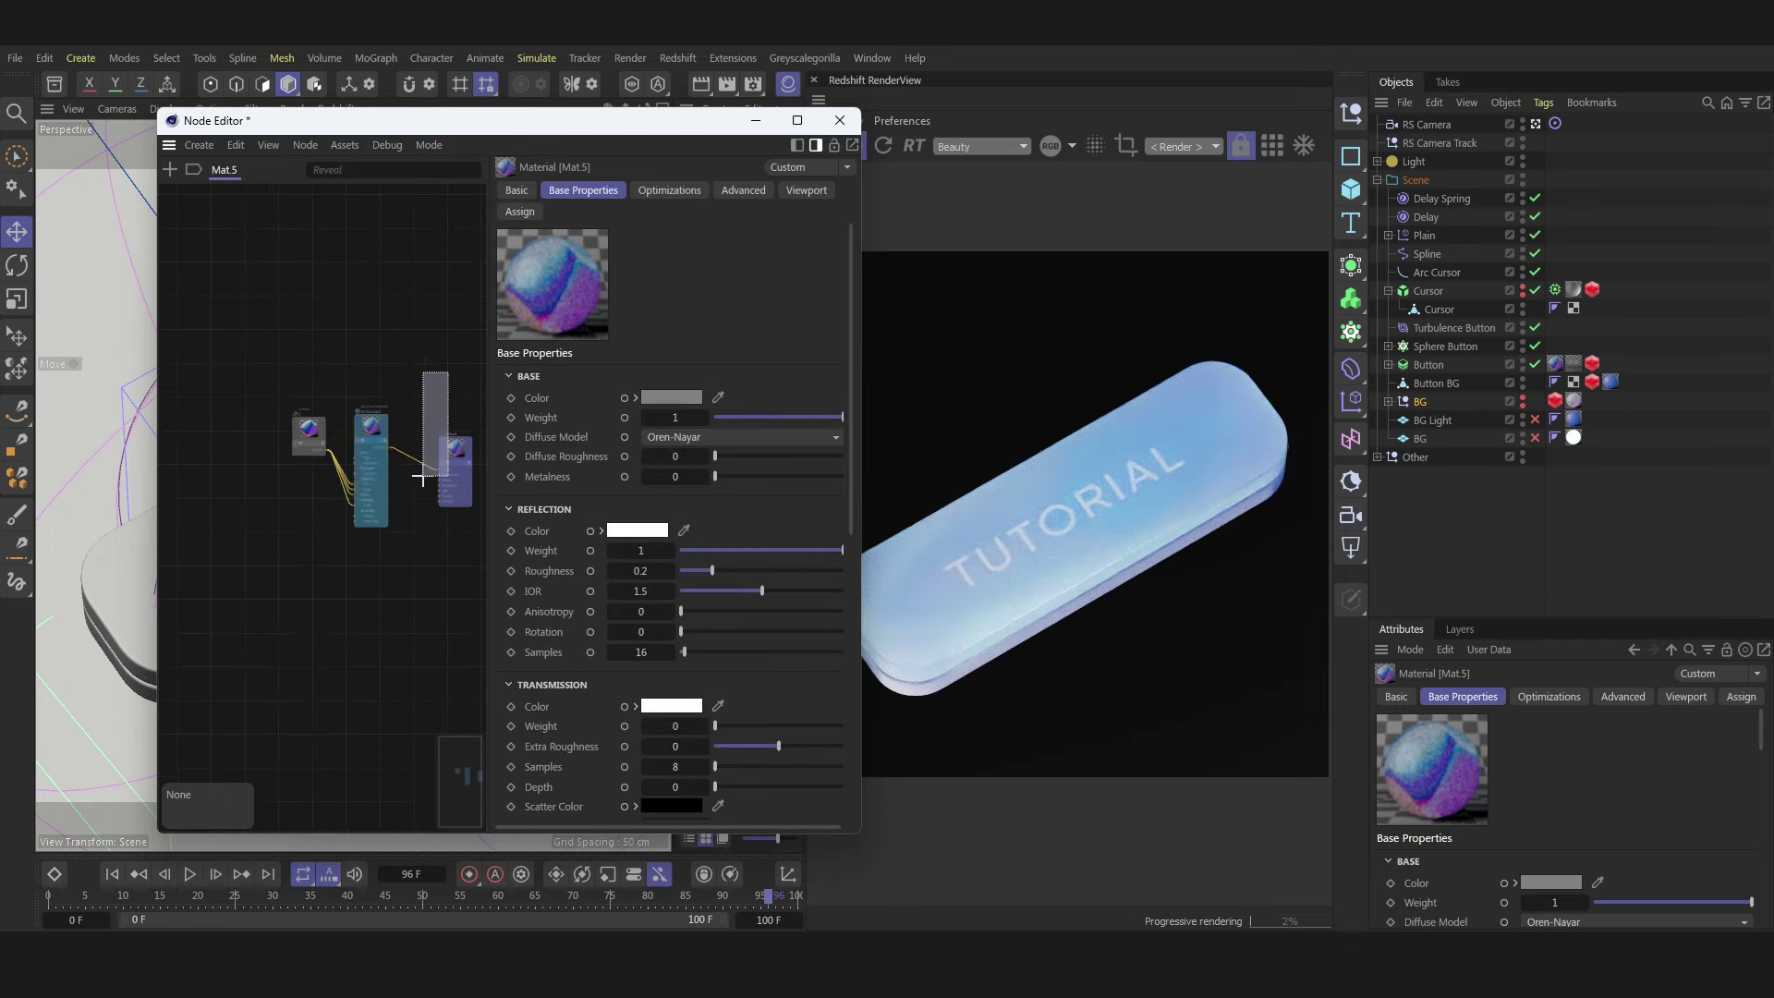
pyautogui.click(307, 478)
pyautogui.moveTo(459, 427); pyautogui.dragTo(283, 466)
pyautogui.scroll(1, 314, 444)
pyautogui.scroll(2, 326, 434)
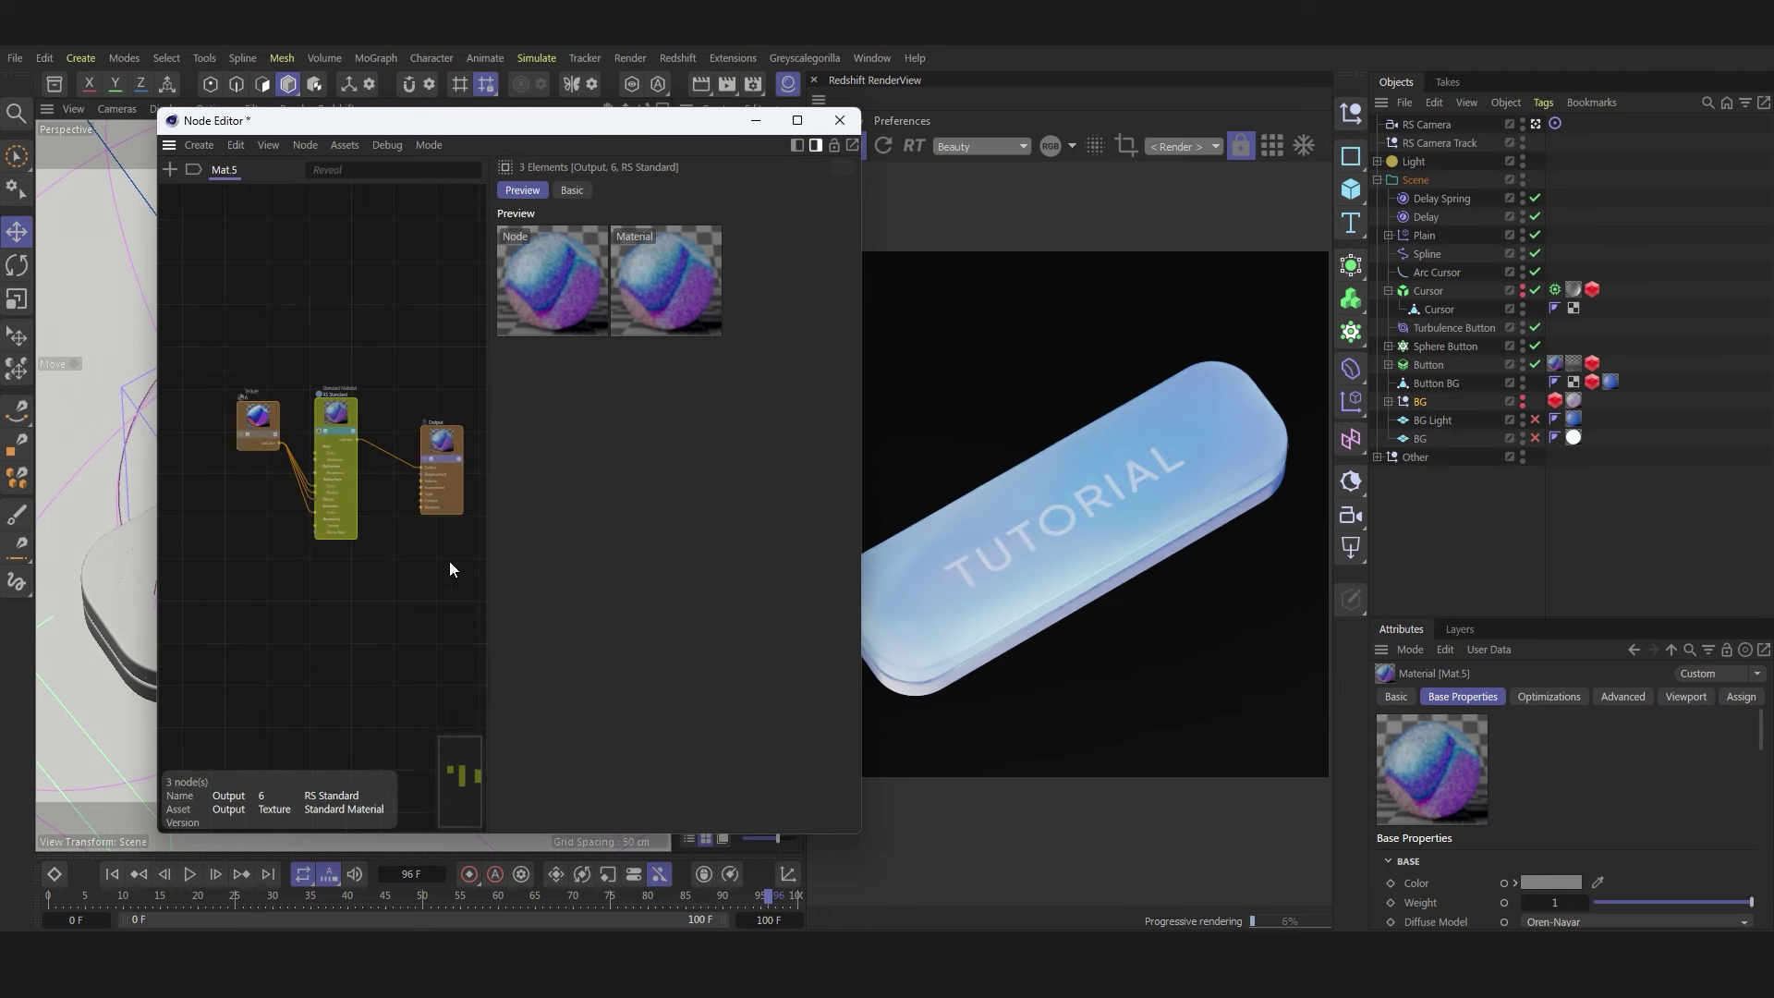
pyautogui.moveTo(671, 128); pyautogui.dragTo(622, 123)
pyautogui.click(250, 567)
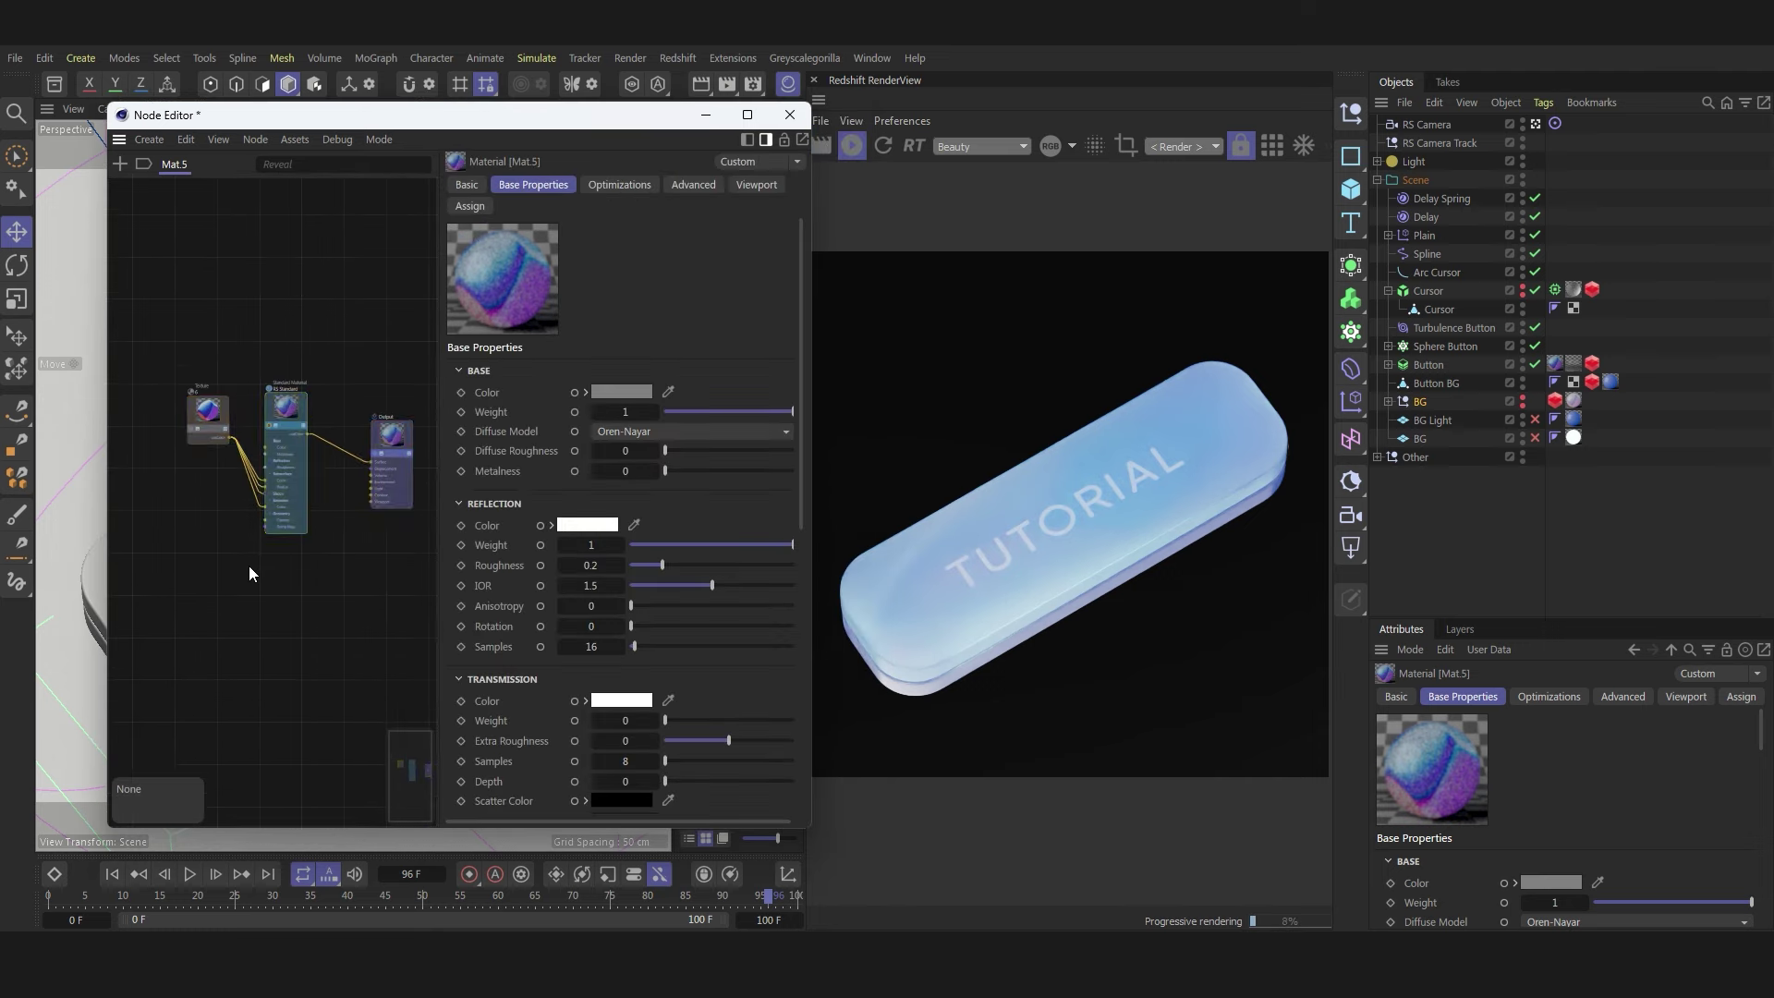
pyautogui.scroll(2, 224, 428)
pyautogui.click(198, 448)
pyautogui.scroll(-2, 231, 453)
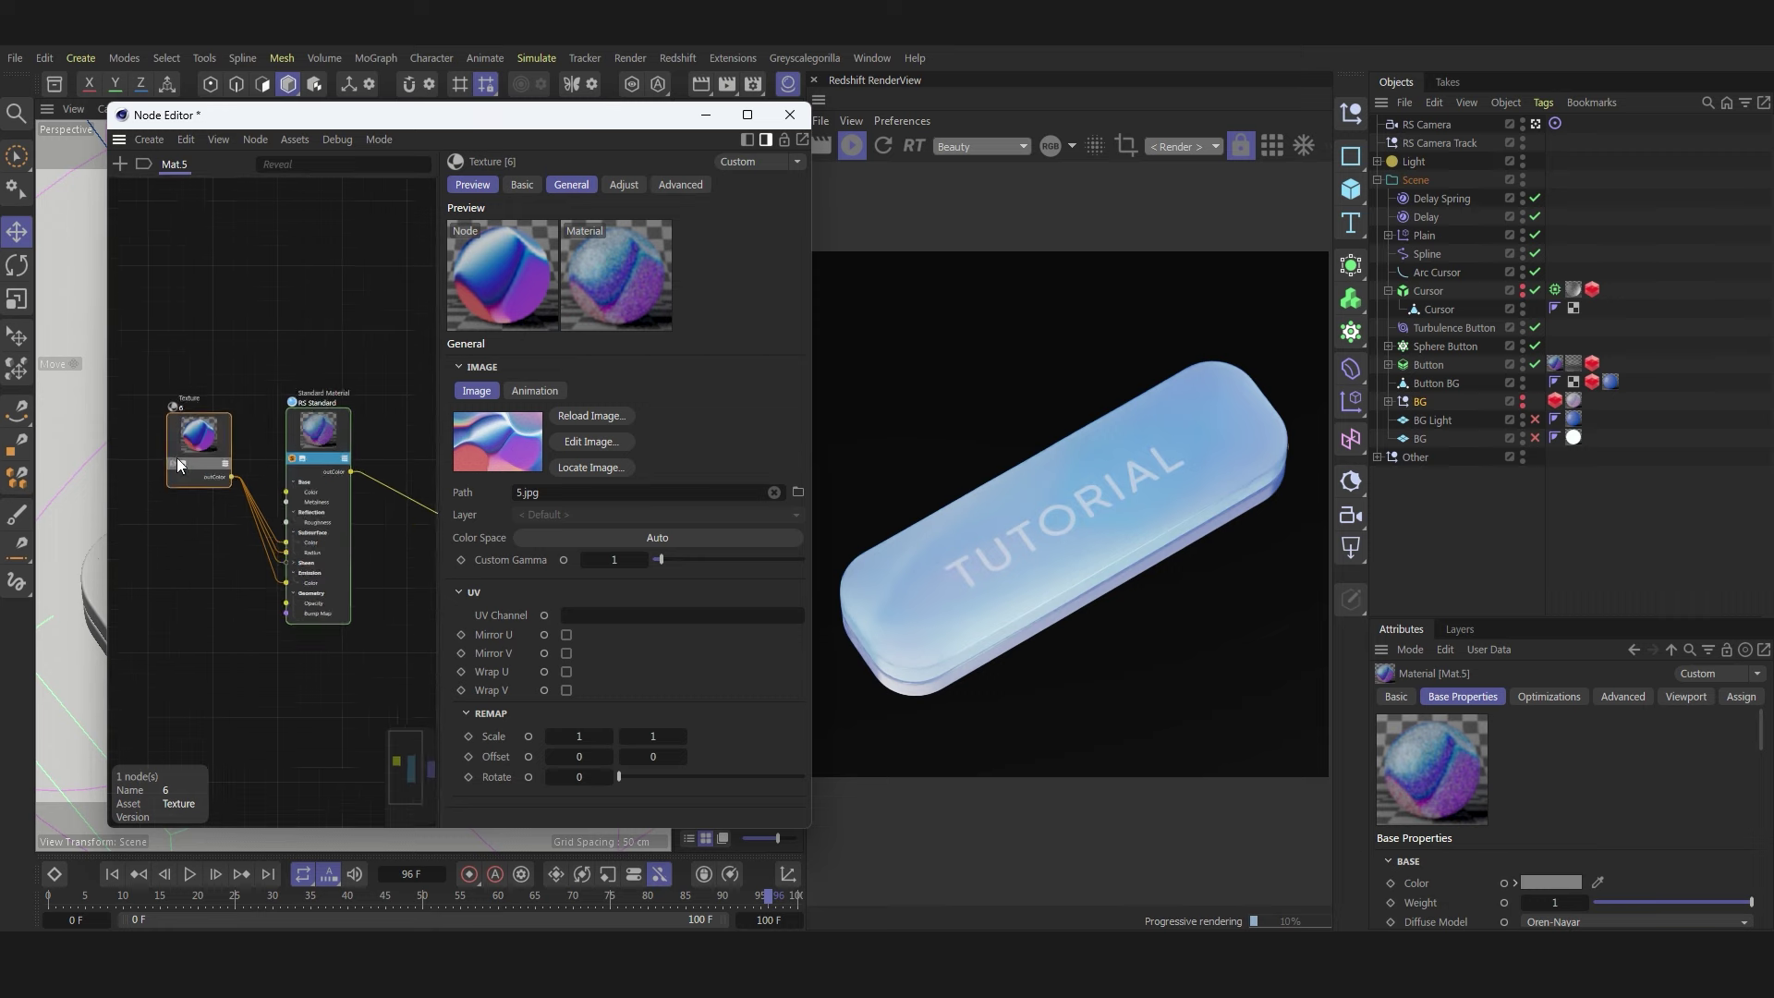
pyautogui.scroll(-1, 231, 452)
# - Connect the Standard Material output to Surface and review its Base, Reflection and Subsurface sections
pyautogui.click(298, 433)
pyautogui.moveTo(376, 500); pyautogui.dragTo(384, 500)
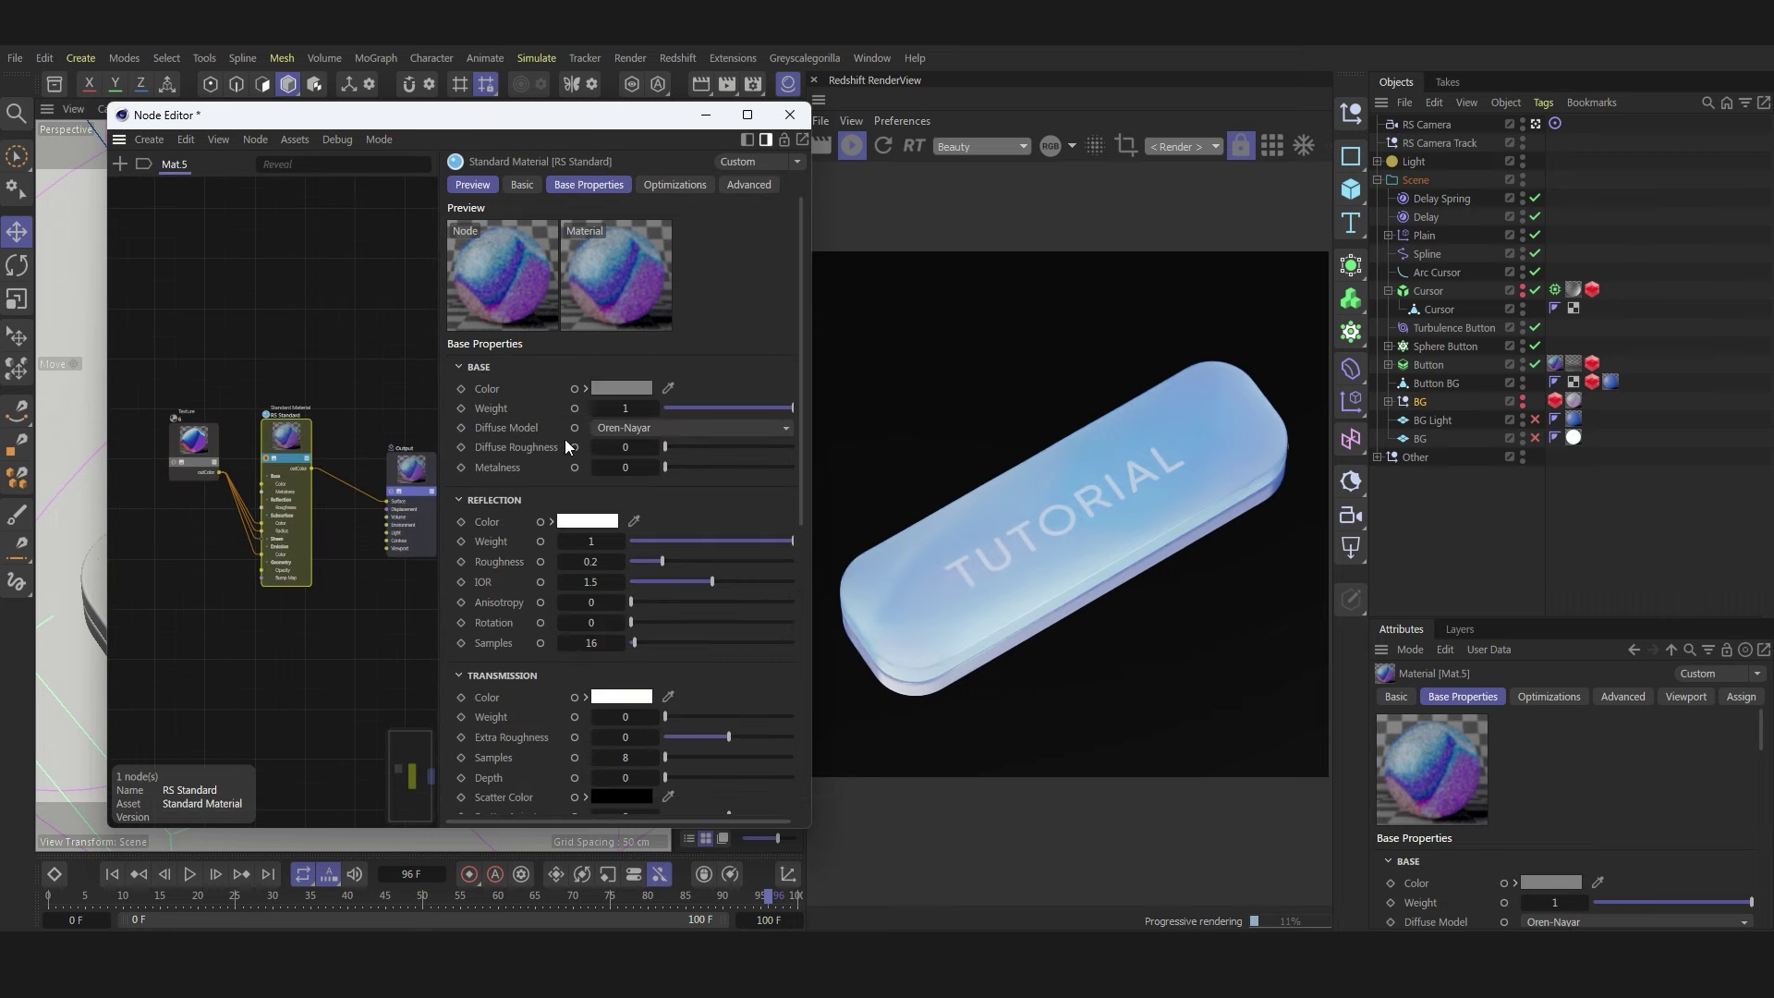
pyautogui.click(472, 370)
pyautogui.click(472, 394)
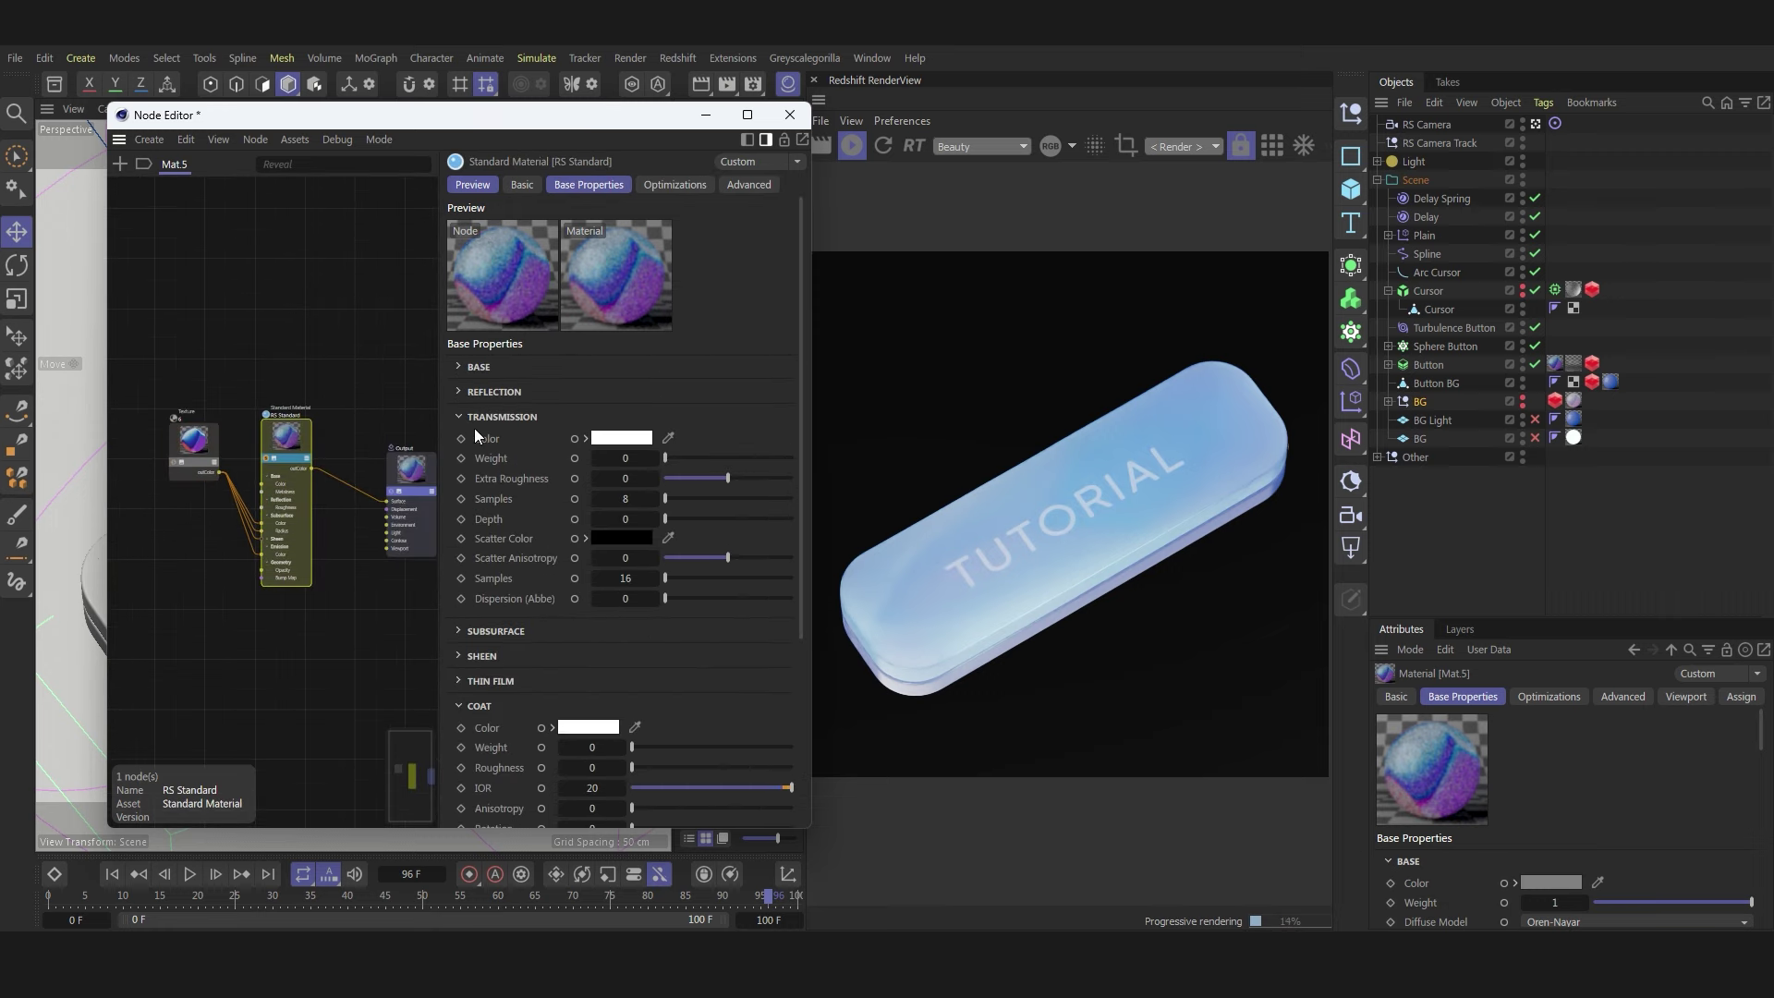
pyautogui.click(462, 417)
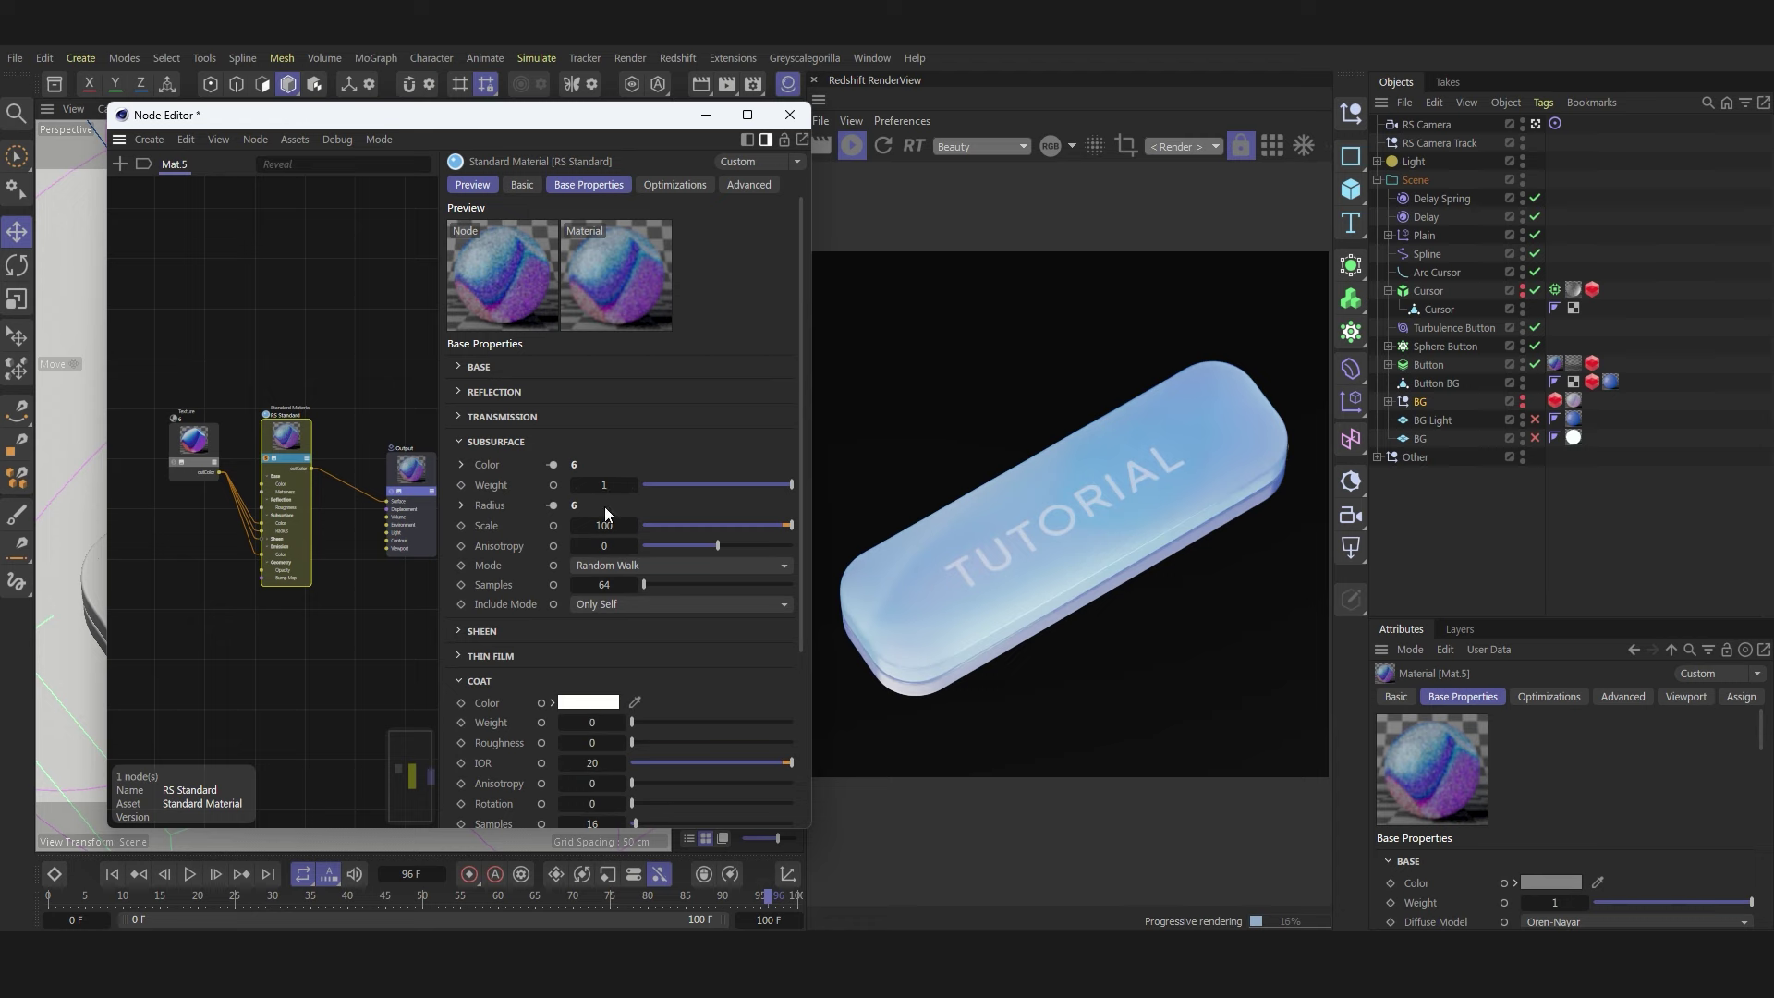
pyautogui.scroll(3, 272, 510)
pyautogui.scroll(3, 272, 510)
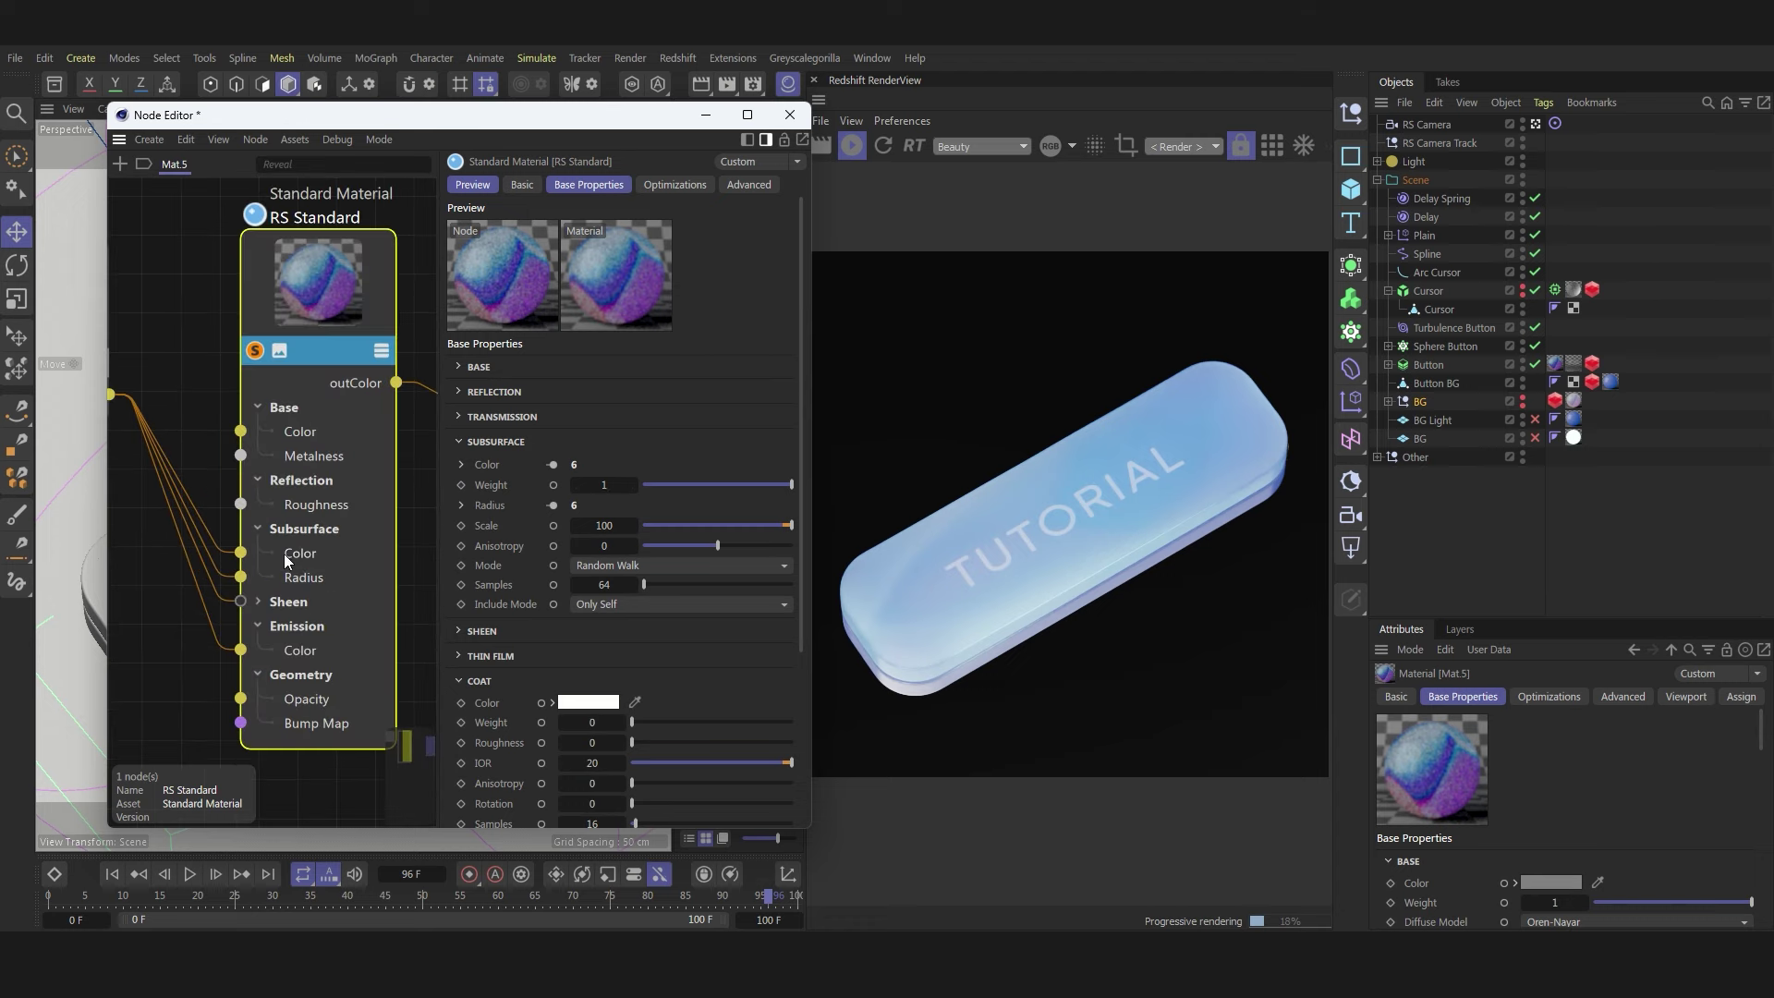
pyautogui.scroll(-2, 285, 559)
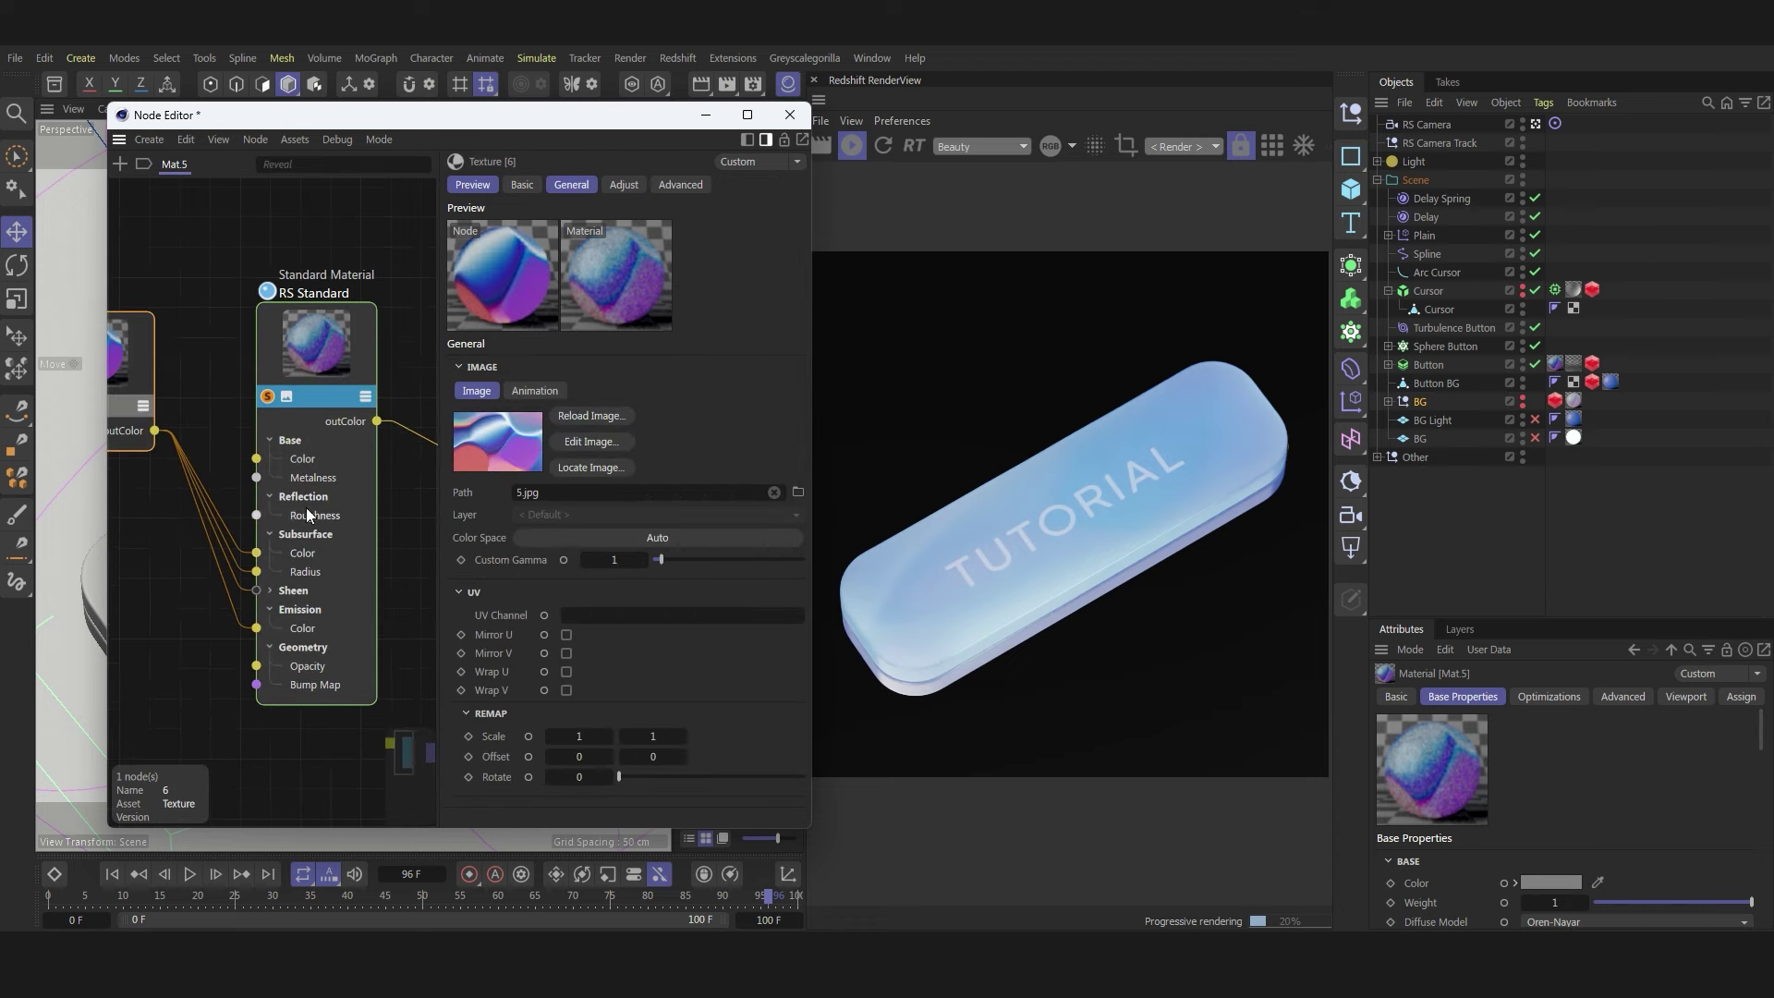
pyautogui.scroll(-3, 548, 607)
pyautogui.scroll(2, 596, 406)
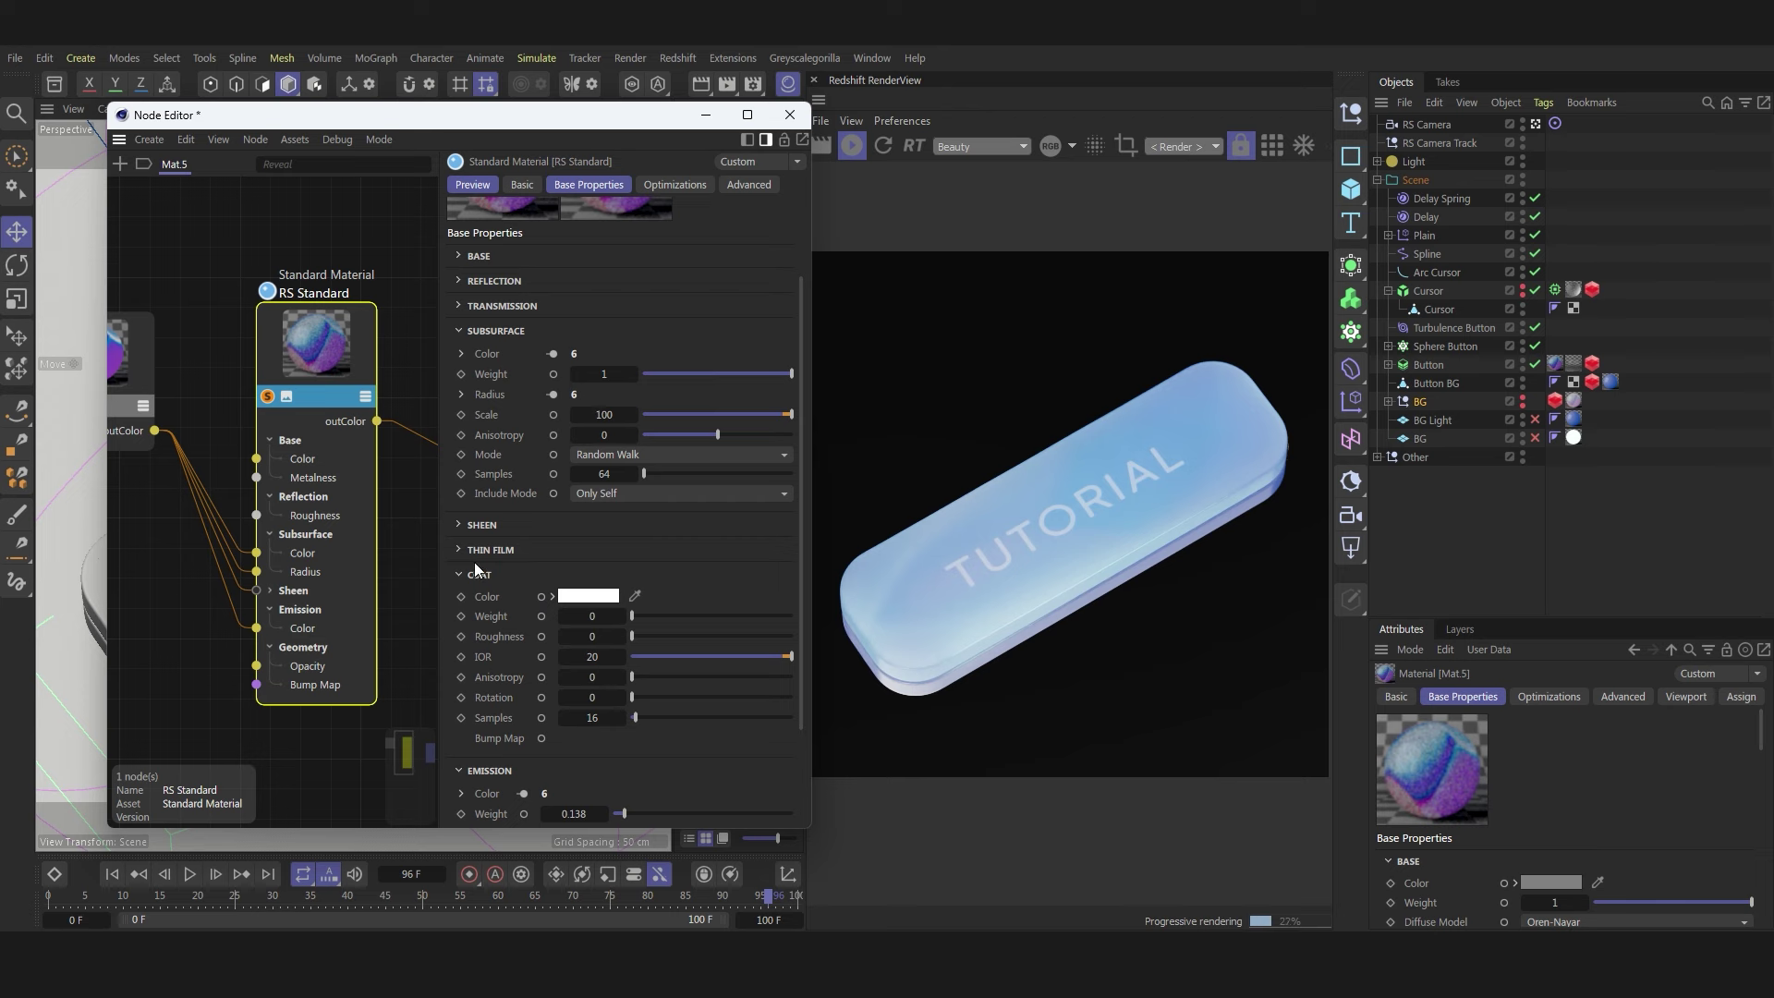
# - Remove the material's Sheen input and inspect its Transmission and Sheen sections
pyautogui.click(459, 524)
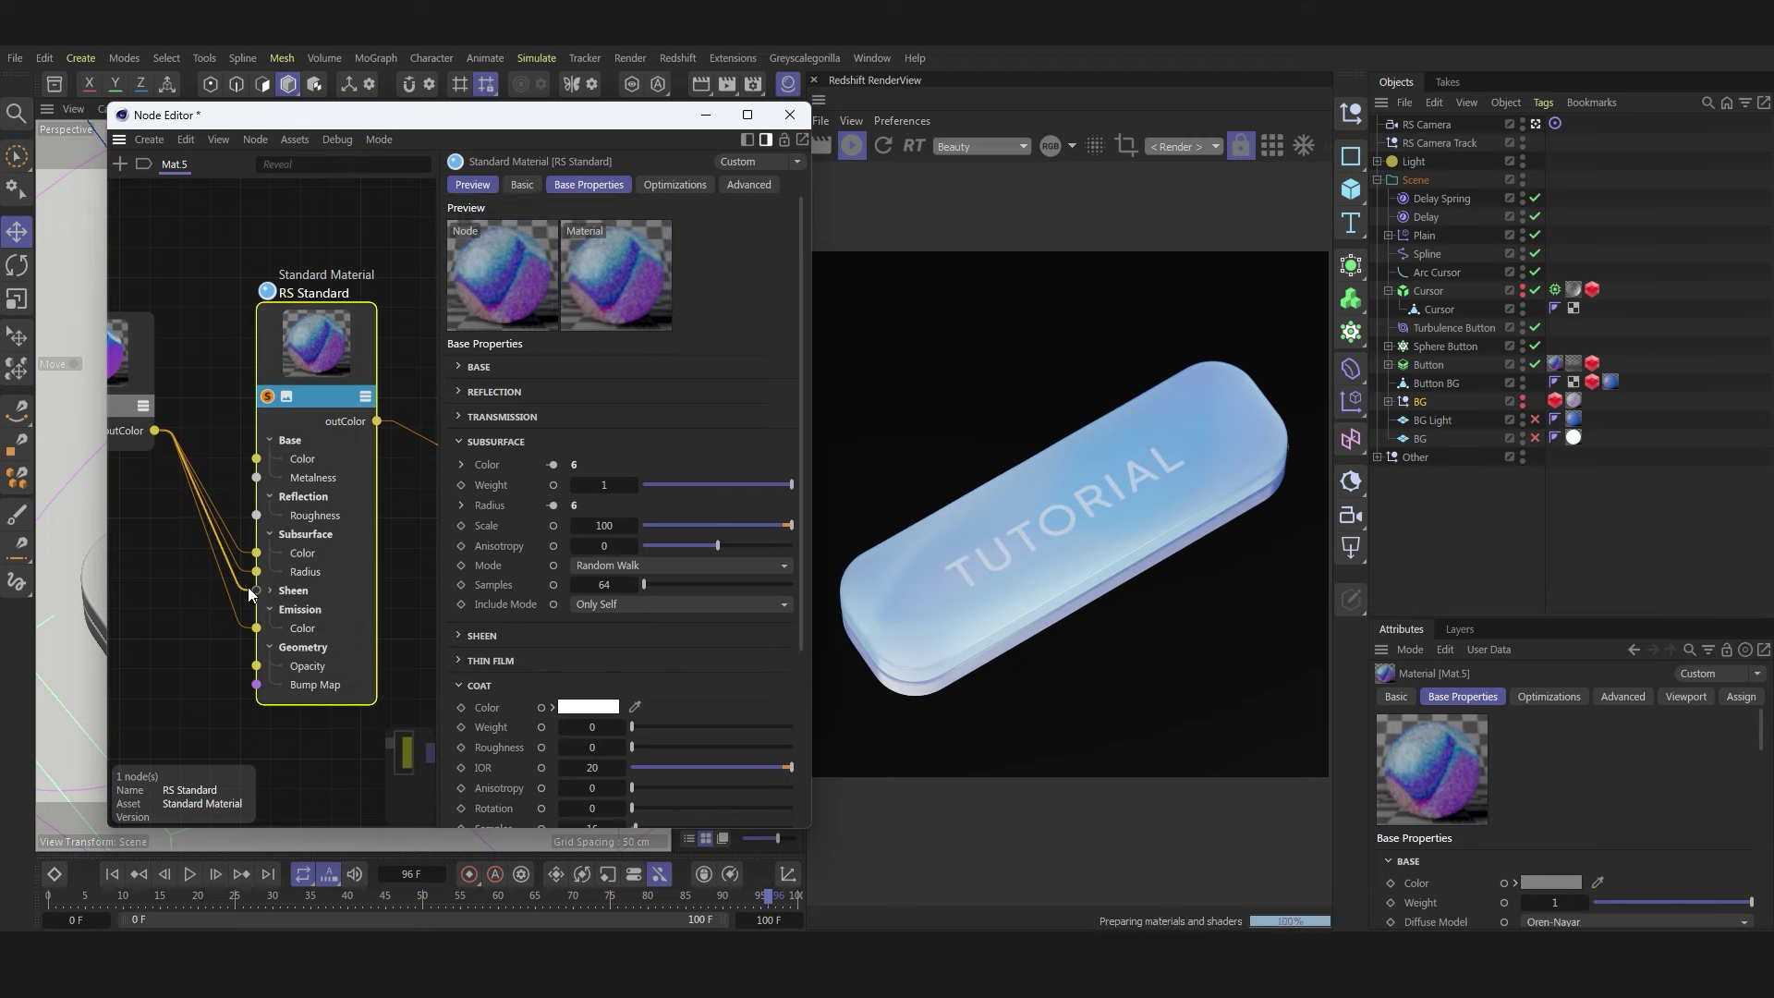
pyautogui.moveTo(245, 588); pyautogui.dragTo(194, 637)
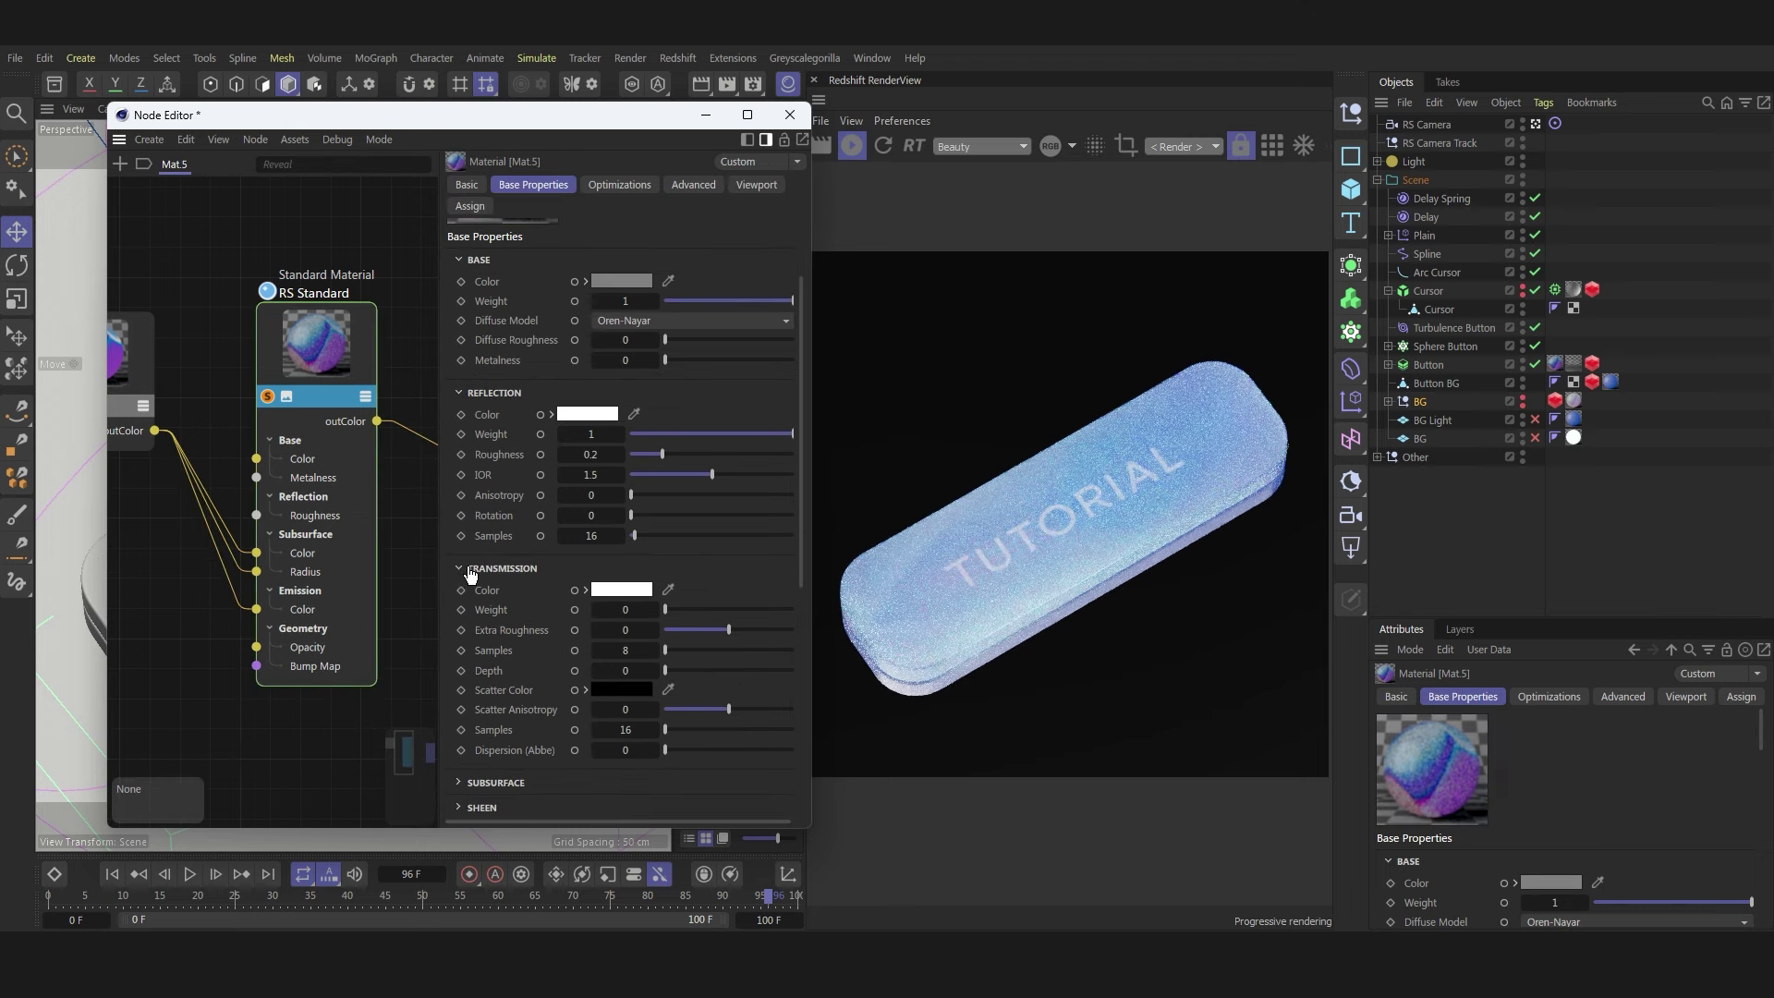
pyautogui.click(459, 568)
pyautogui.click(462, 619)
pyautogui.scroll(-5, 471, 637)
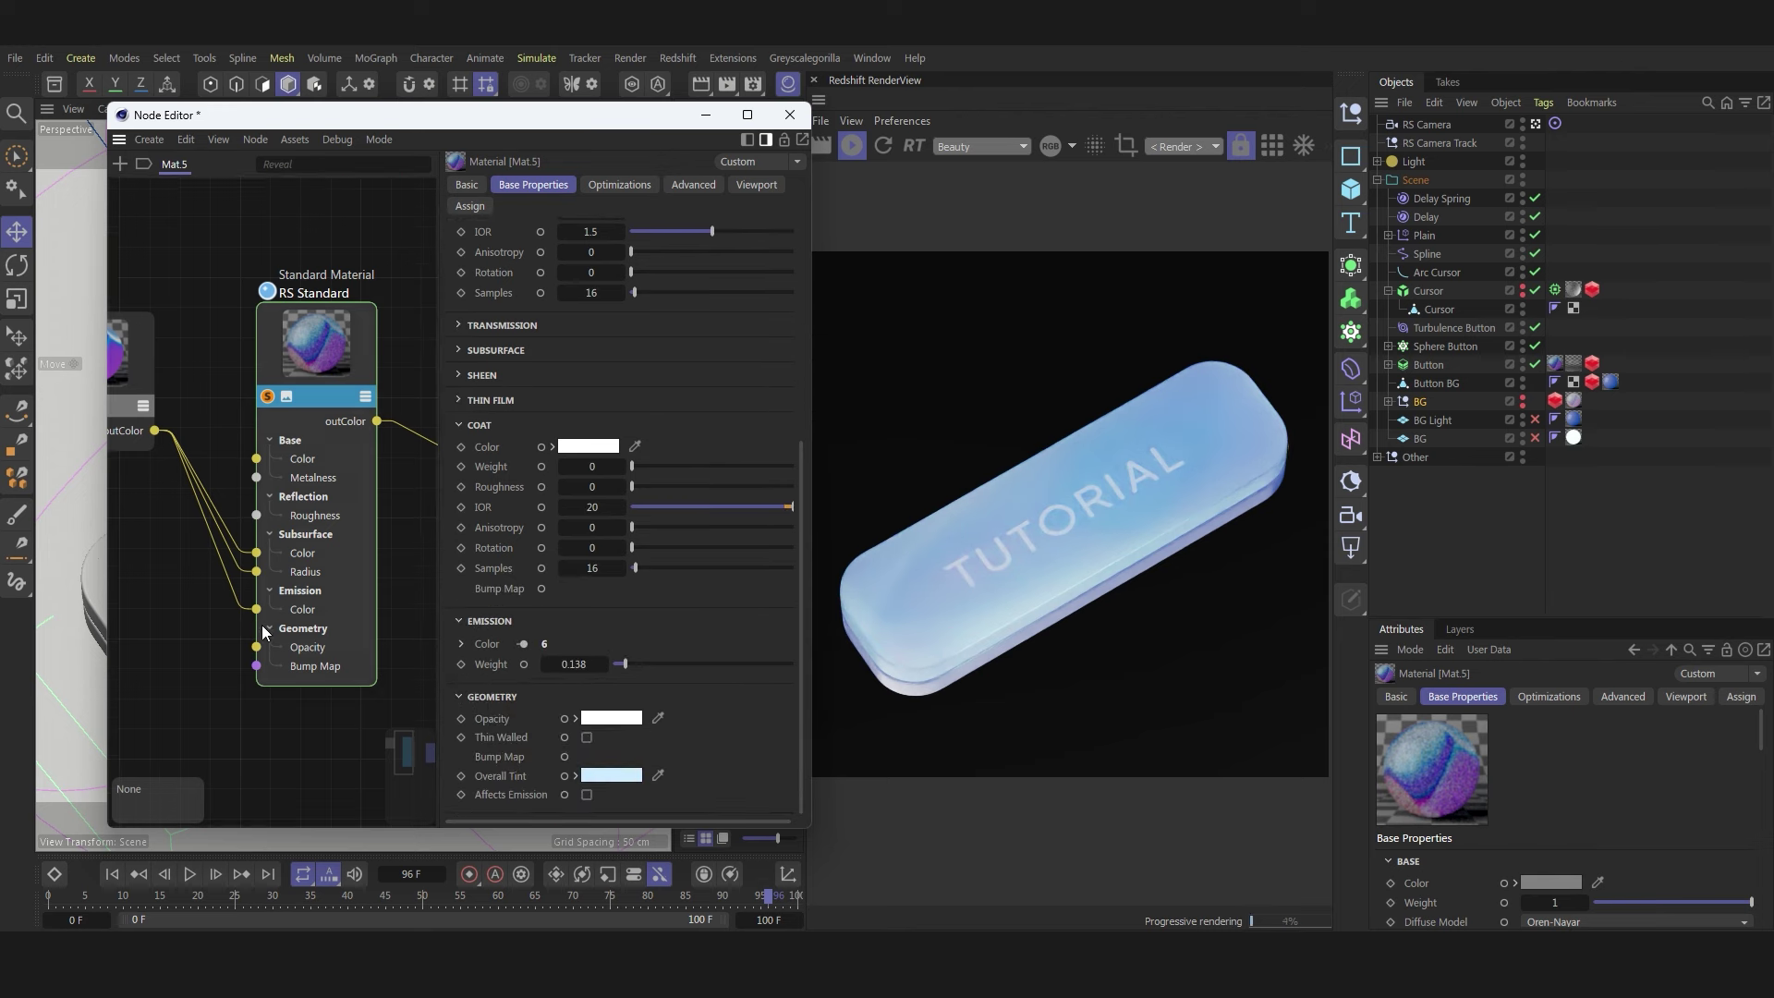
pyautogui.scroll(2, 310, 606)
pyautogui.scroll(-3, 266, 595)
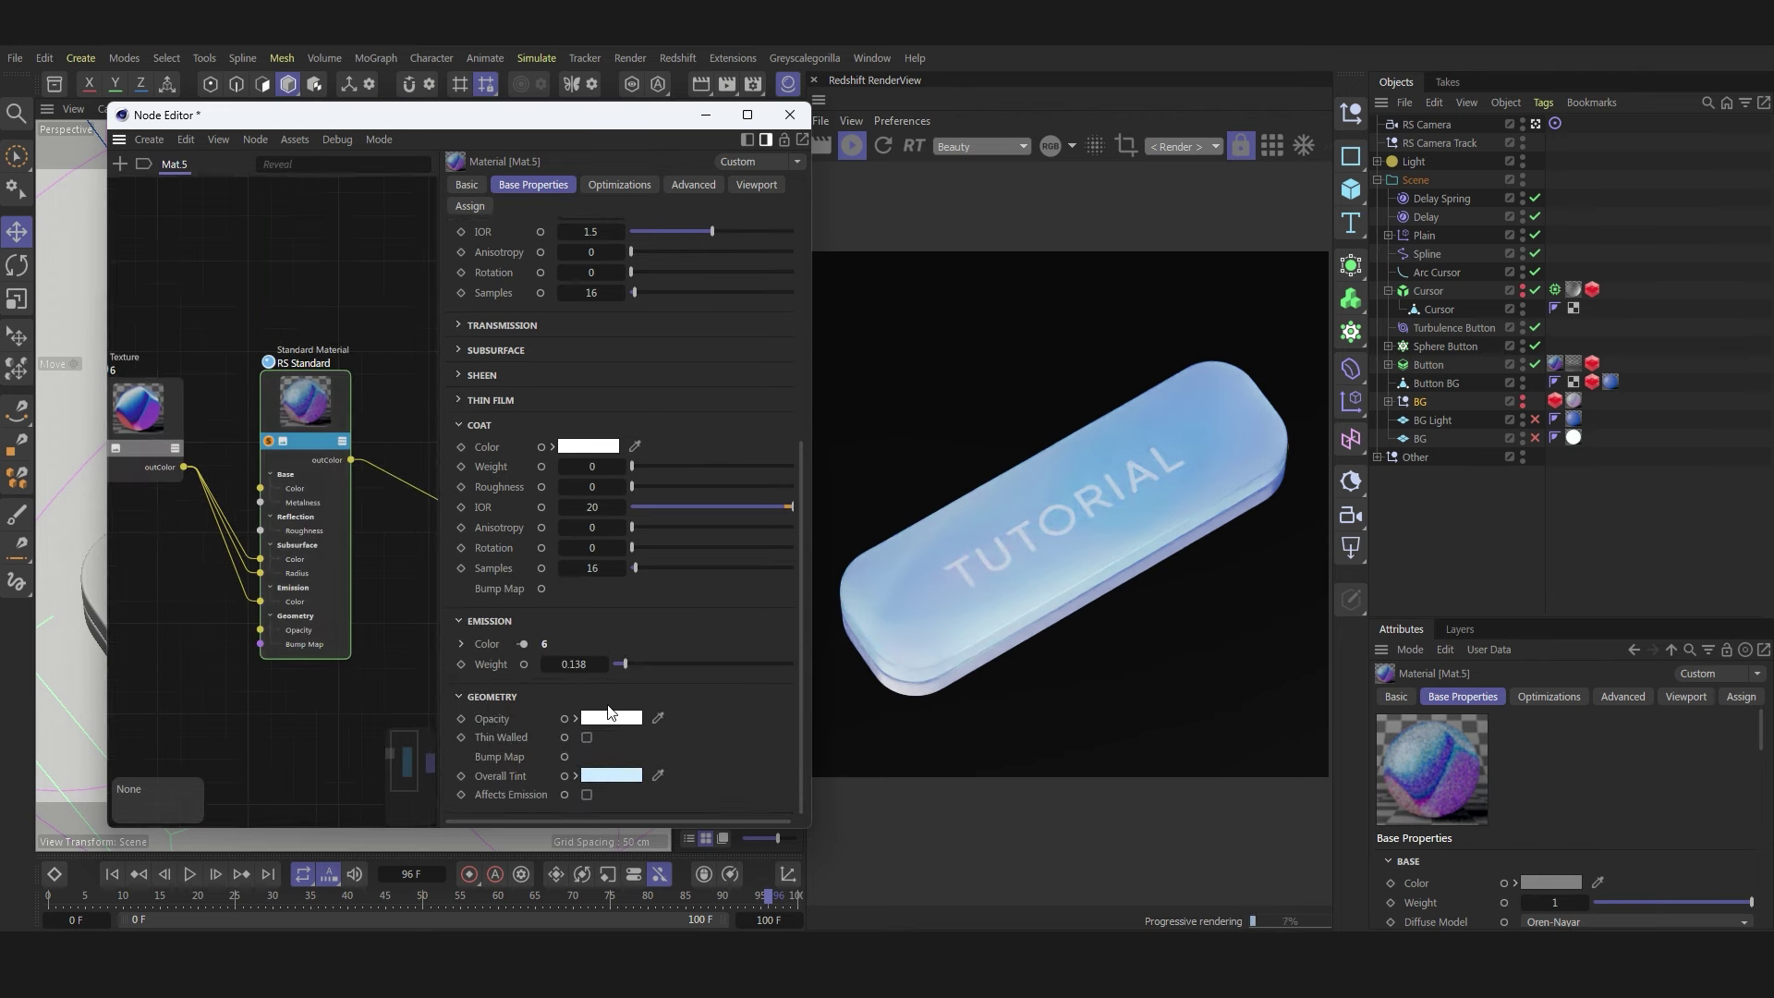
pyautogui.scroll(-3, 562, 684)
pyautogui.scroll(3, 546, 638)
pyautogui.scroll(2, 261, 503)
# - Solo the Texture node to preview 5.jpg, unsolo it, show BG again, and close the Node Editor
pyautogui.click(191, 469)
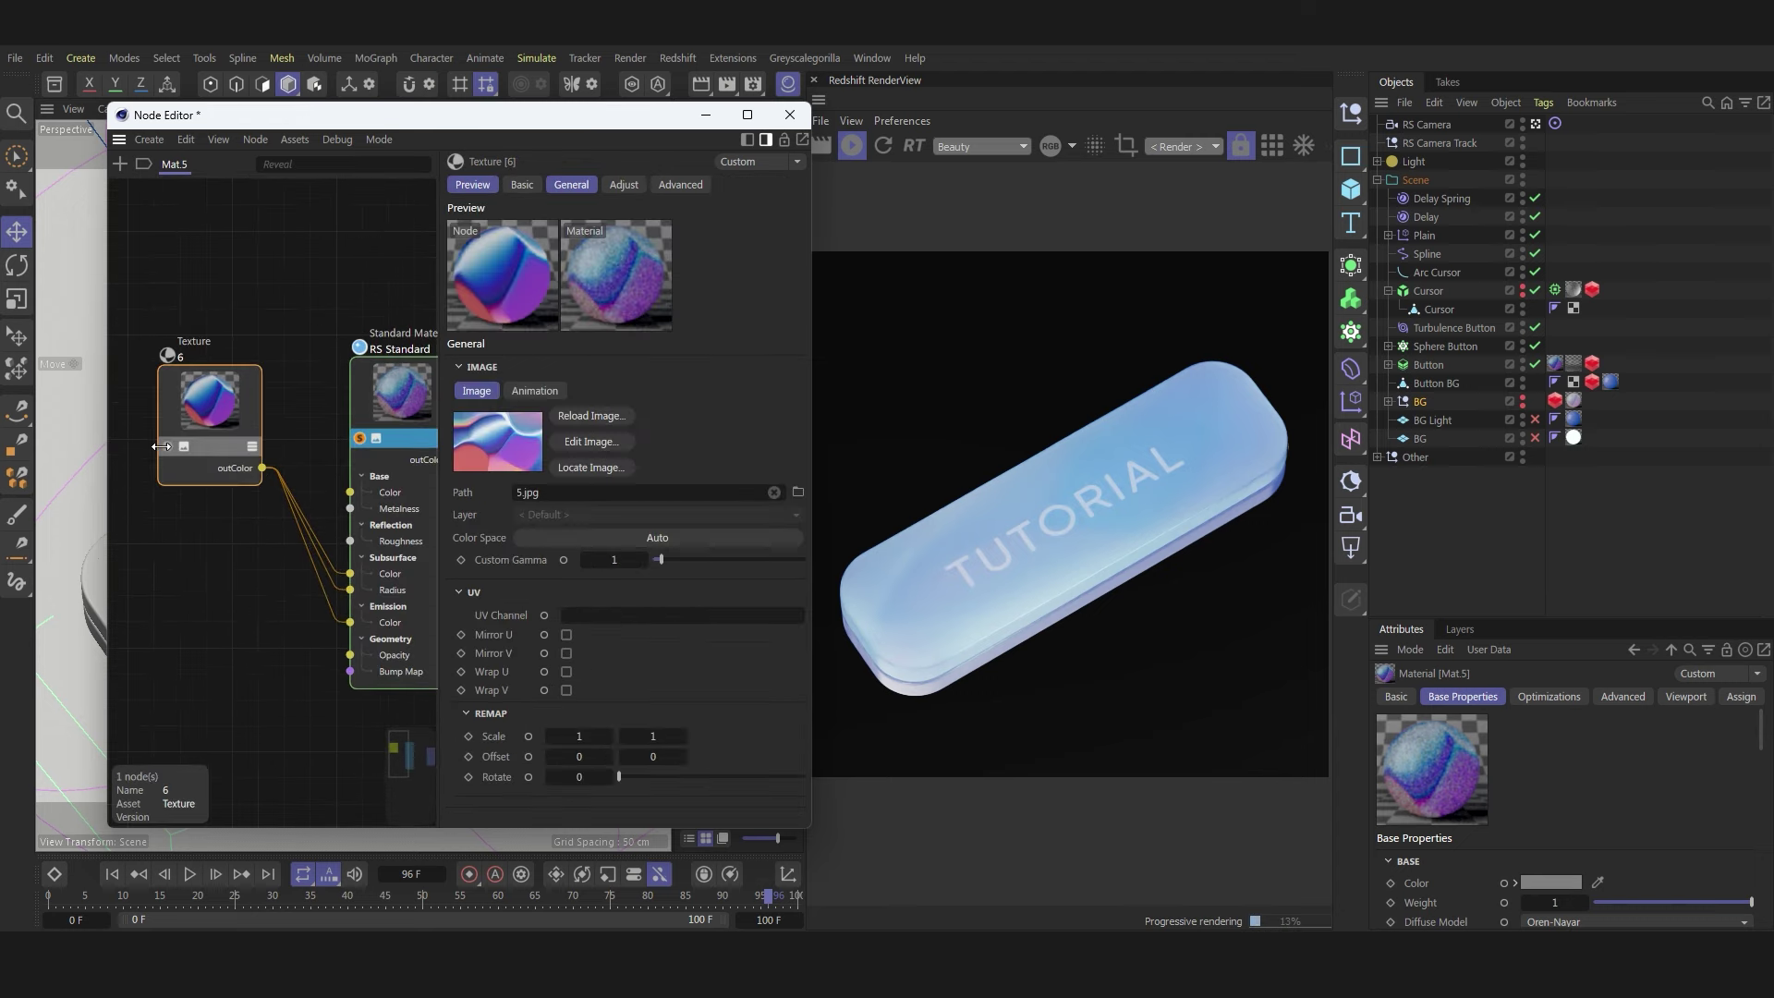
pyautogui.click(165, 447)
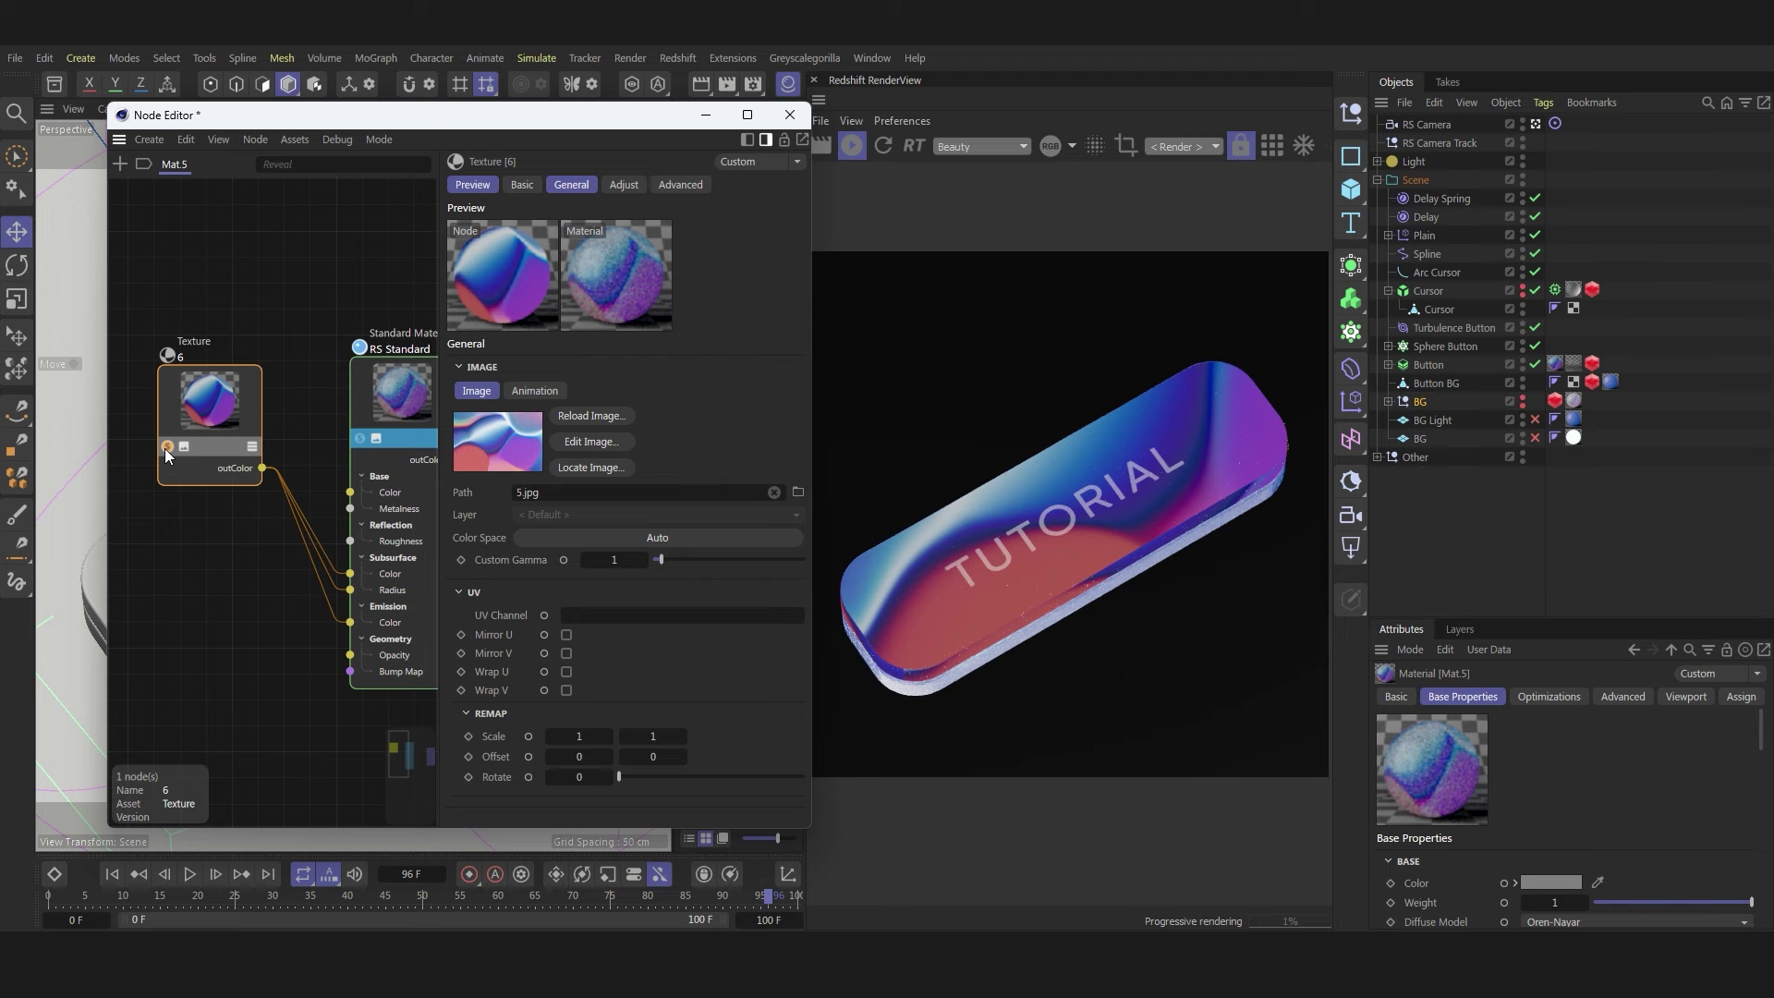
pyautogui.click(164, 447)
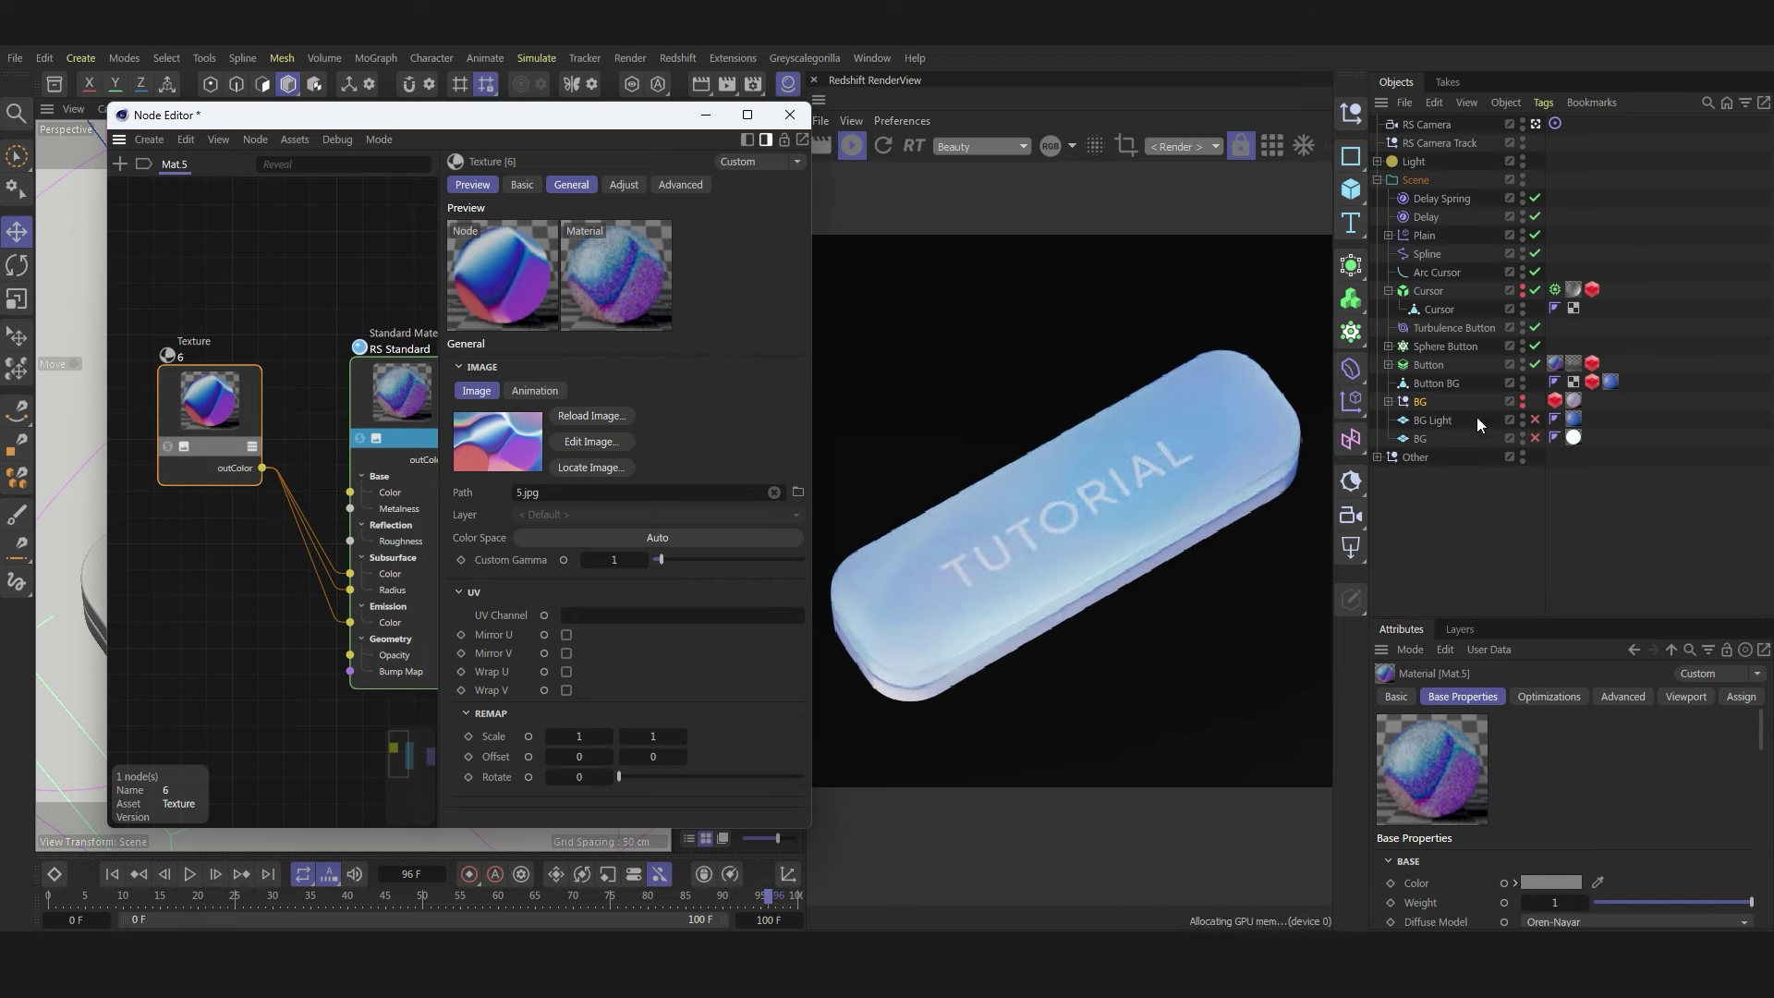
pyautogui.click(1523, 401)
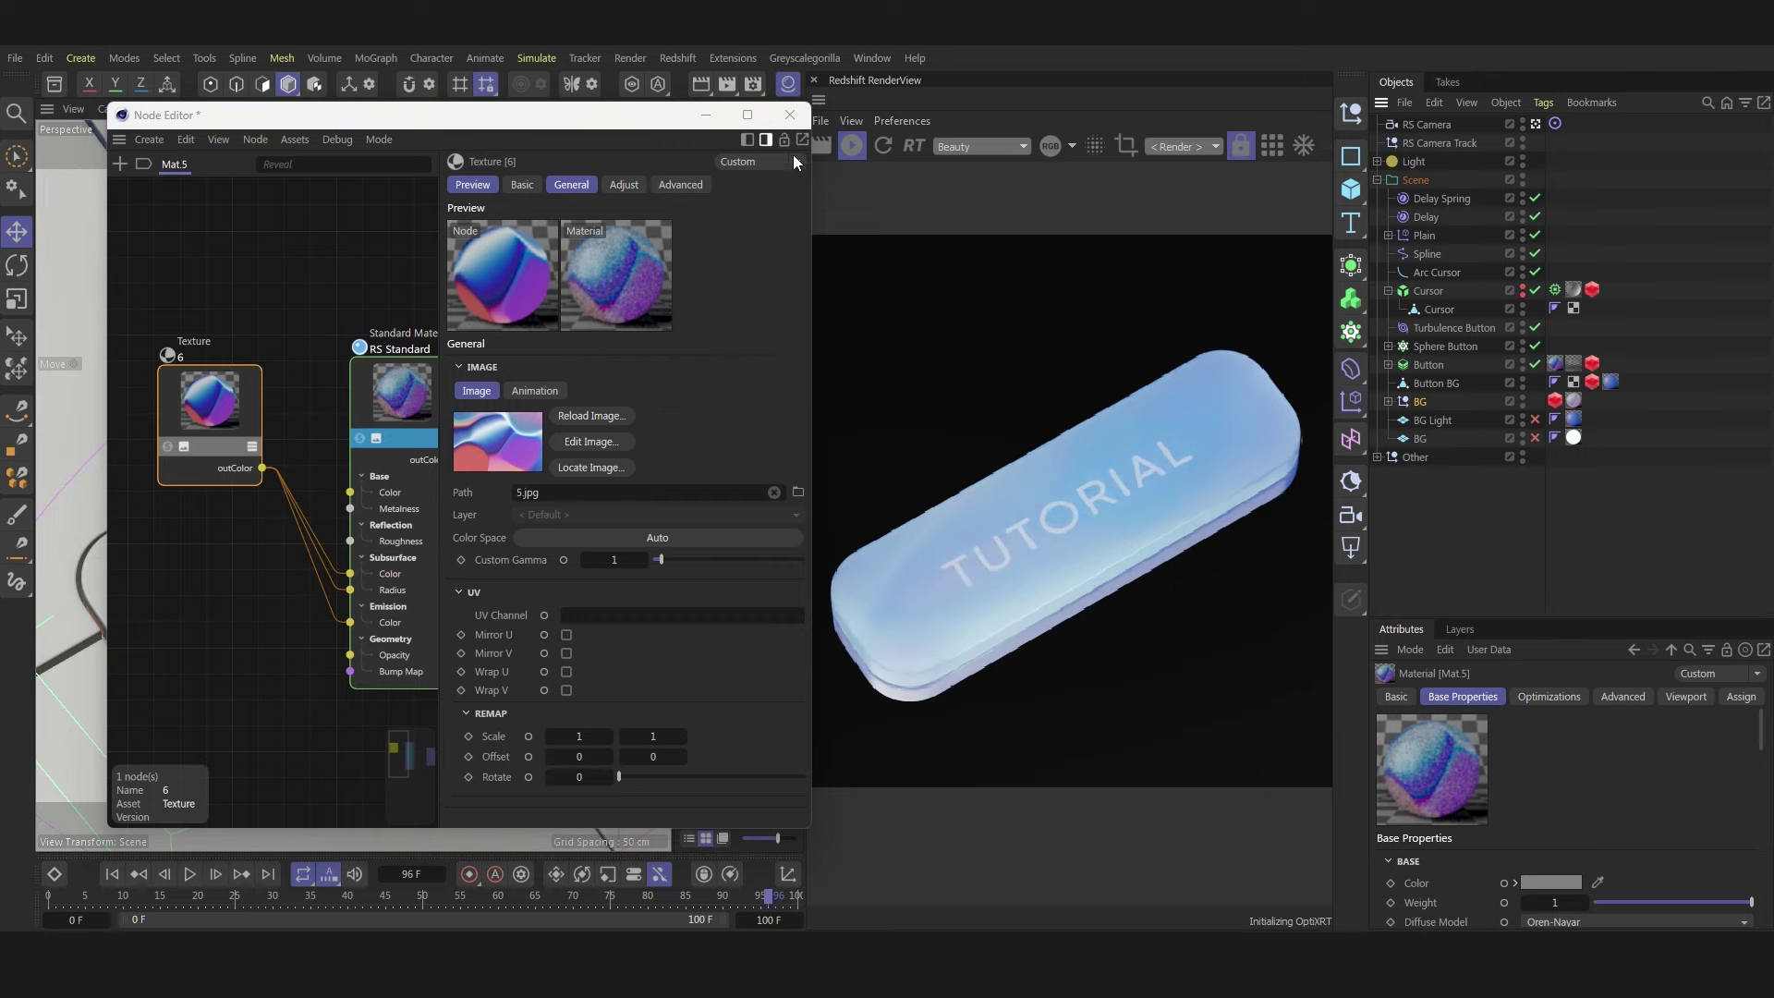
pyautogui.click(789, 117)
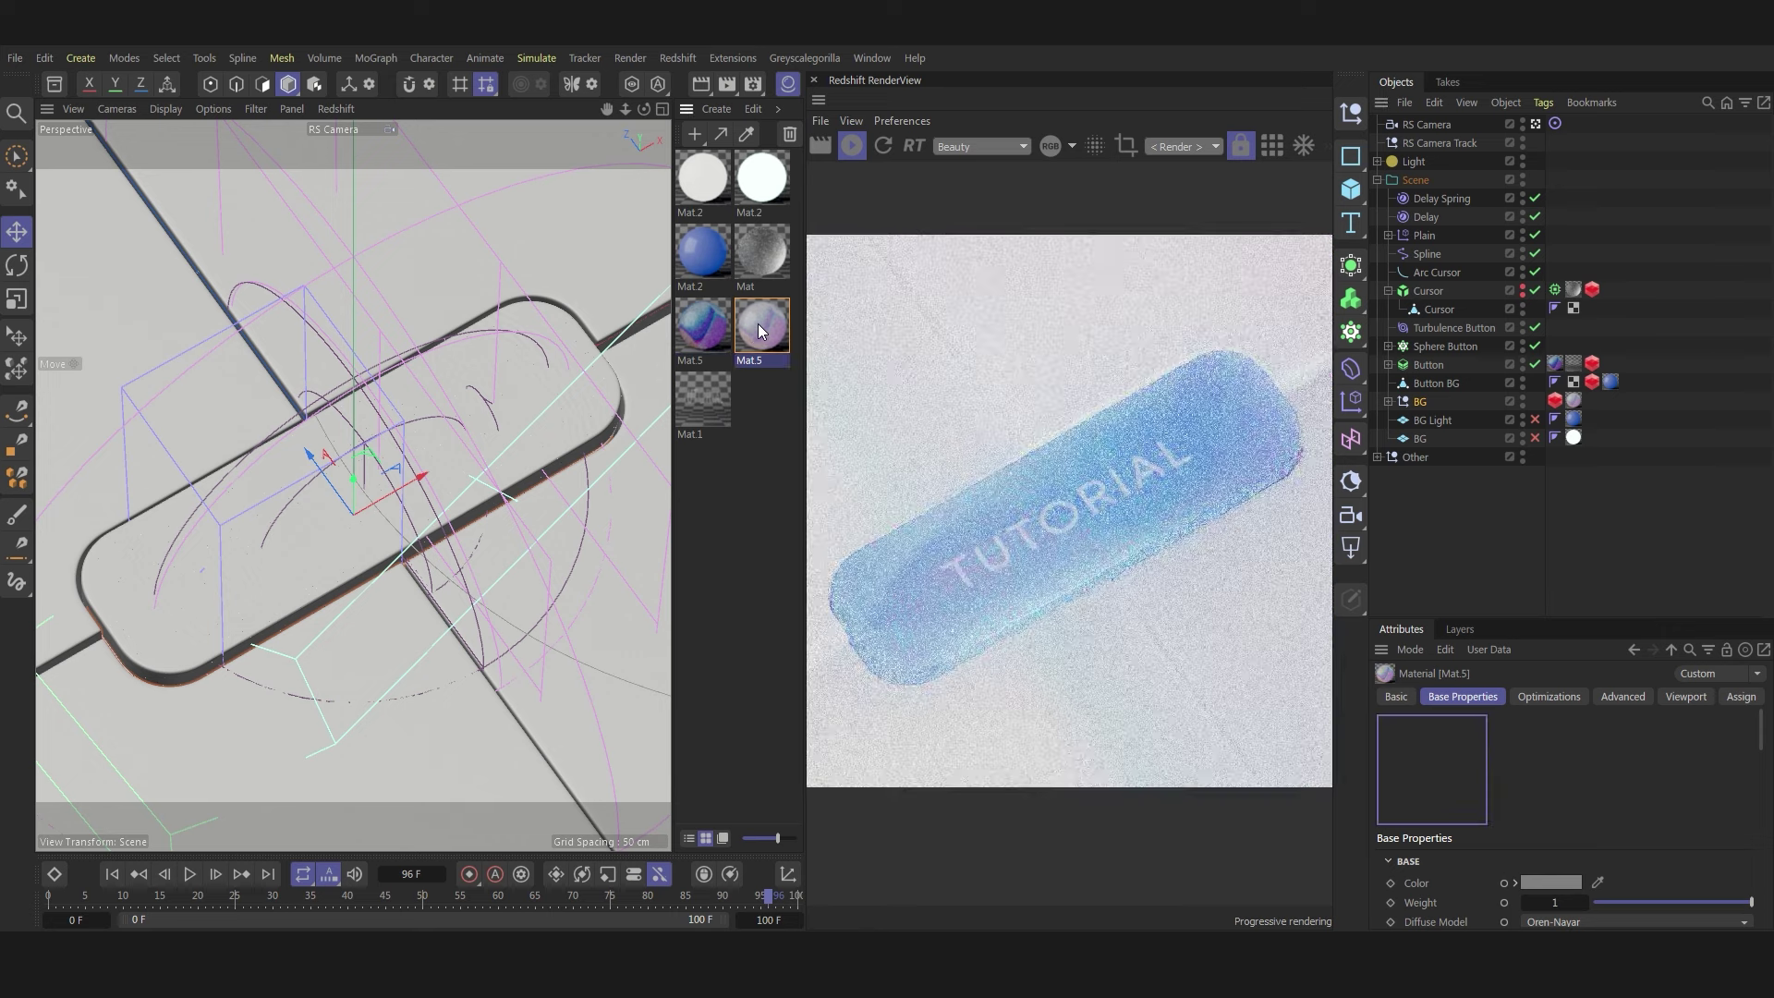
# - Reopen Mat.5 and inspect the RS Standard node's Base, Reflection, Subsurface and Emission sections
pyautogui.doubleClick(758, 324)
pyautogui.moveTo(950, 250); pyautogui.dragTo(379, 244)
pyautogui.scroll(-3, 276, 490)
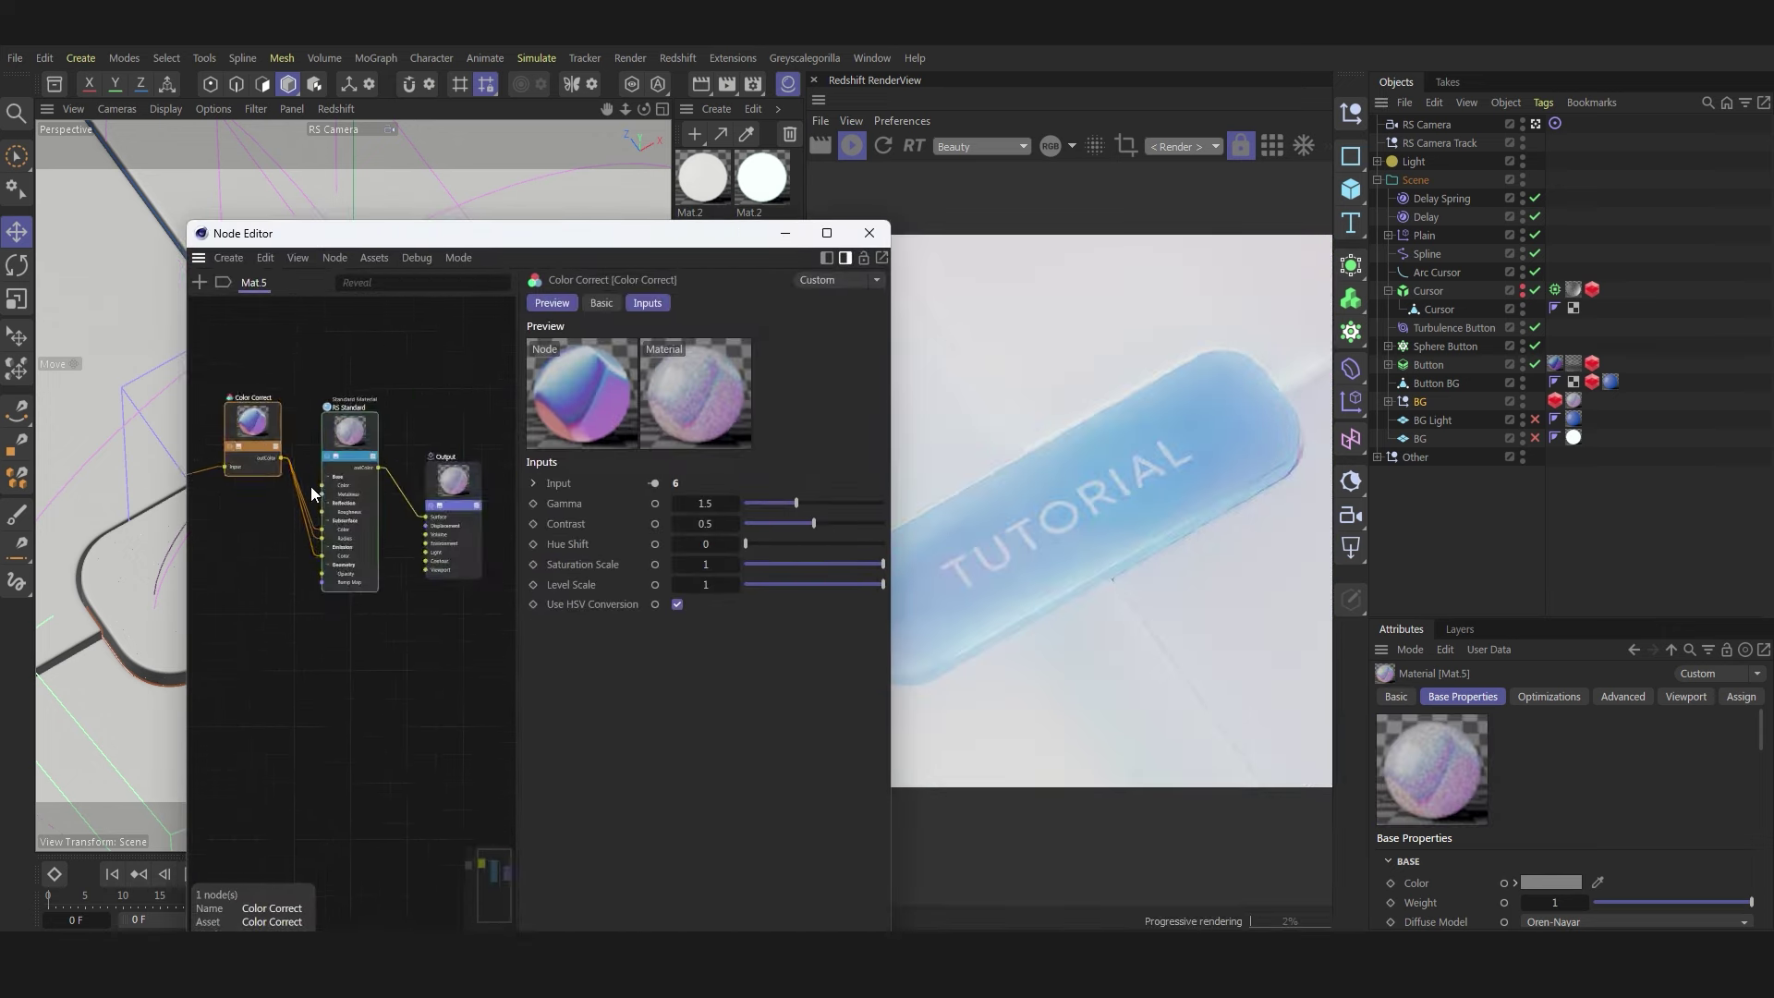
pyautogui.scroll(3, 370, 386)
pyautogui.click(370, 392)
pyautogui.click(537, 484)
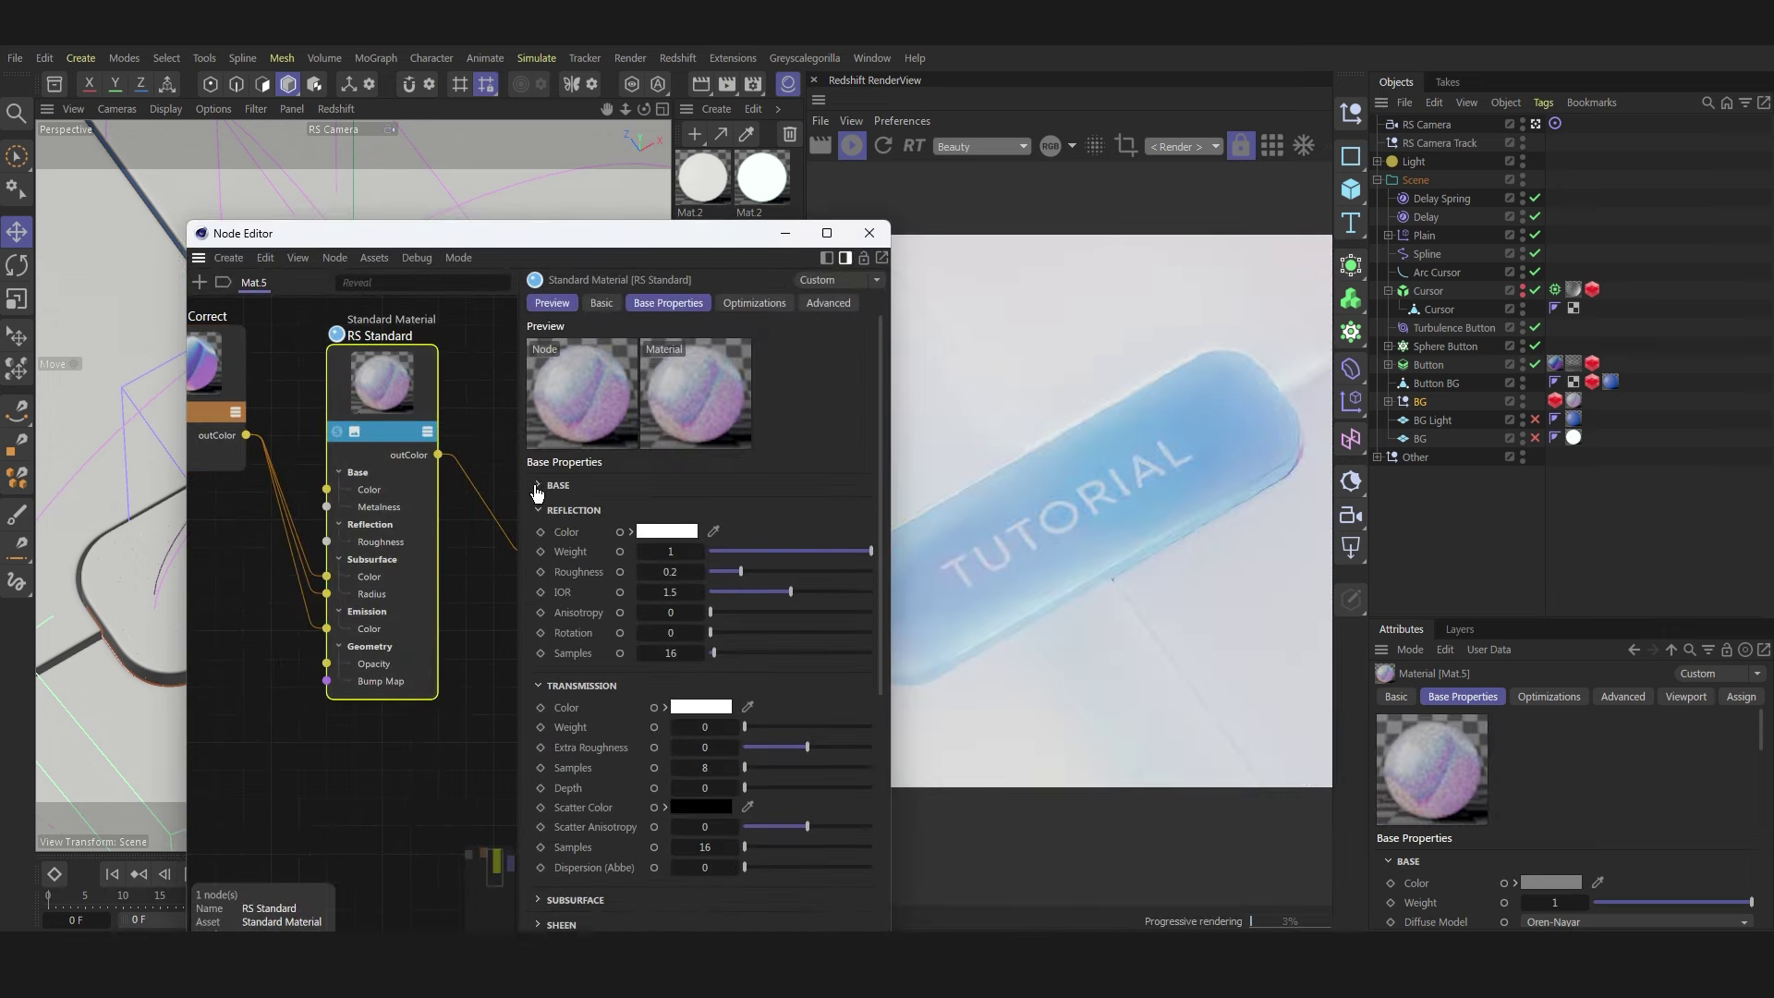
pyautogui.click(538, 511)
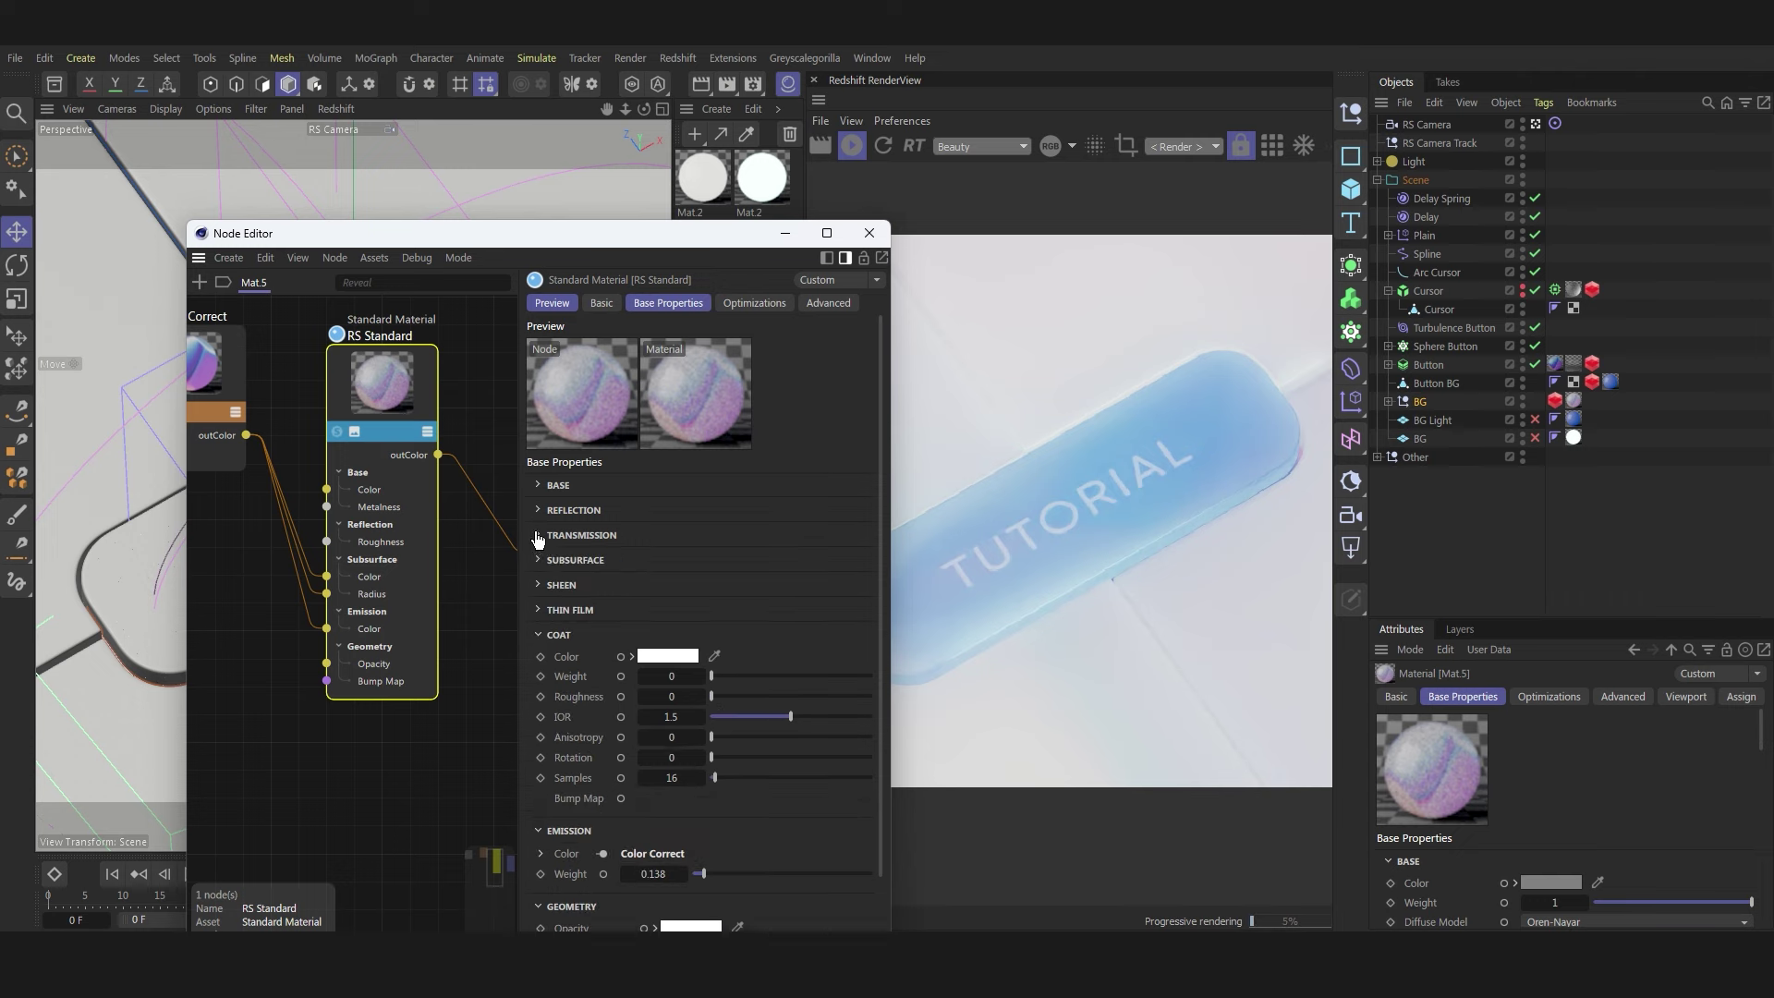
pyautogui.click(541, 560)
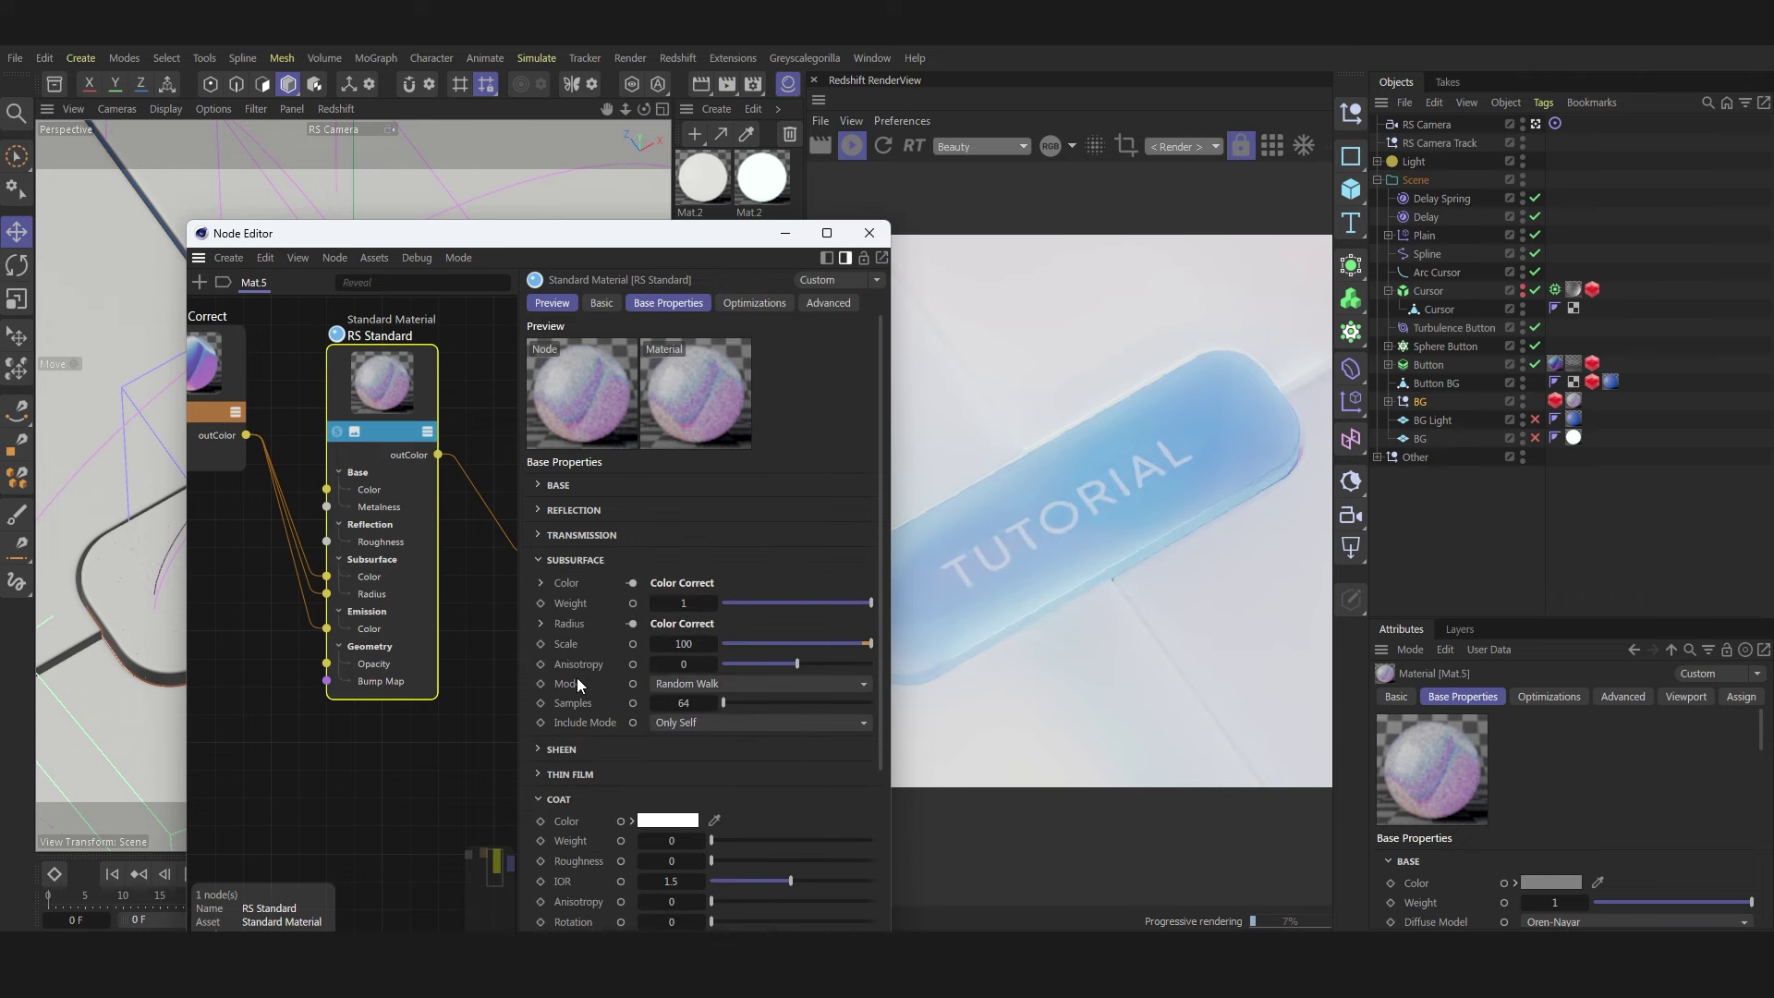
pyautogui.scroll(-2, 577, 678)
pyautogui.click(562, 699)
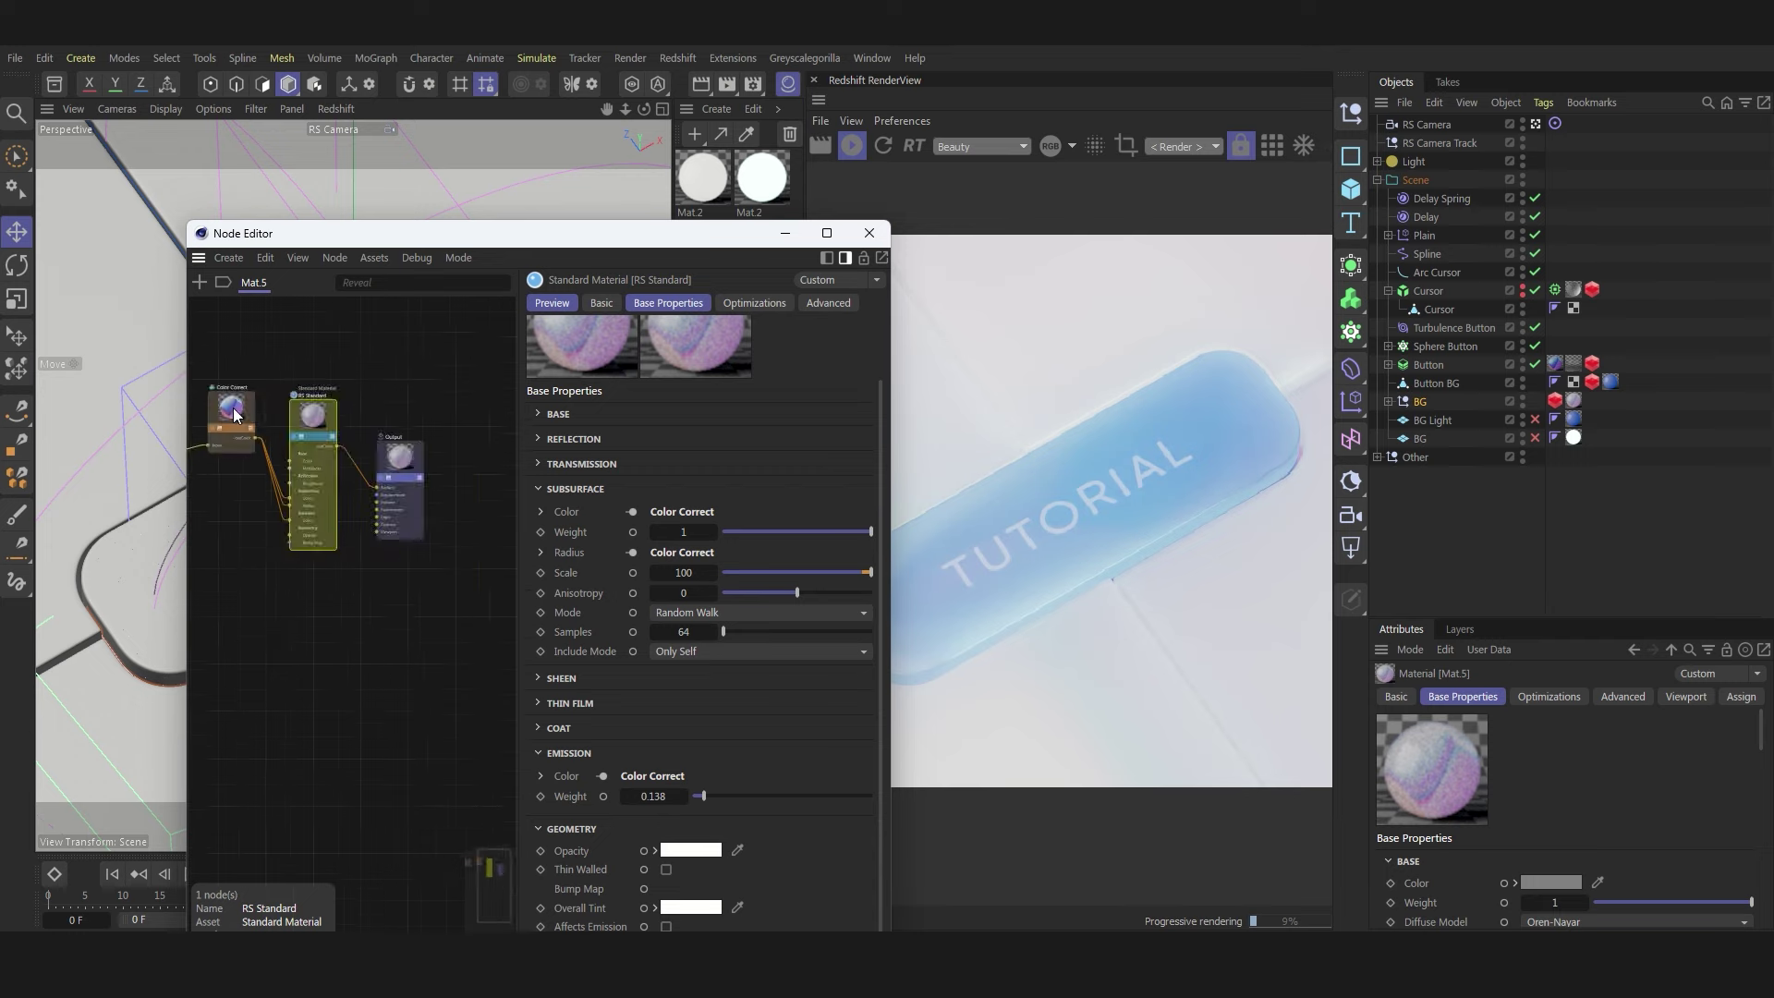
# - Try a Color Correct gamma of 1, then undo it back to 1.5
pyautogui.click(226, 416)
pyautogui.scroll(2, 226, 416)
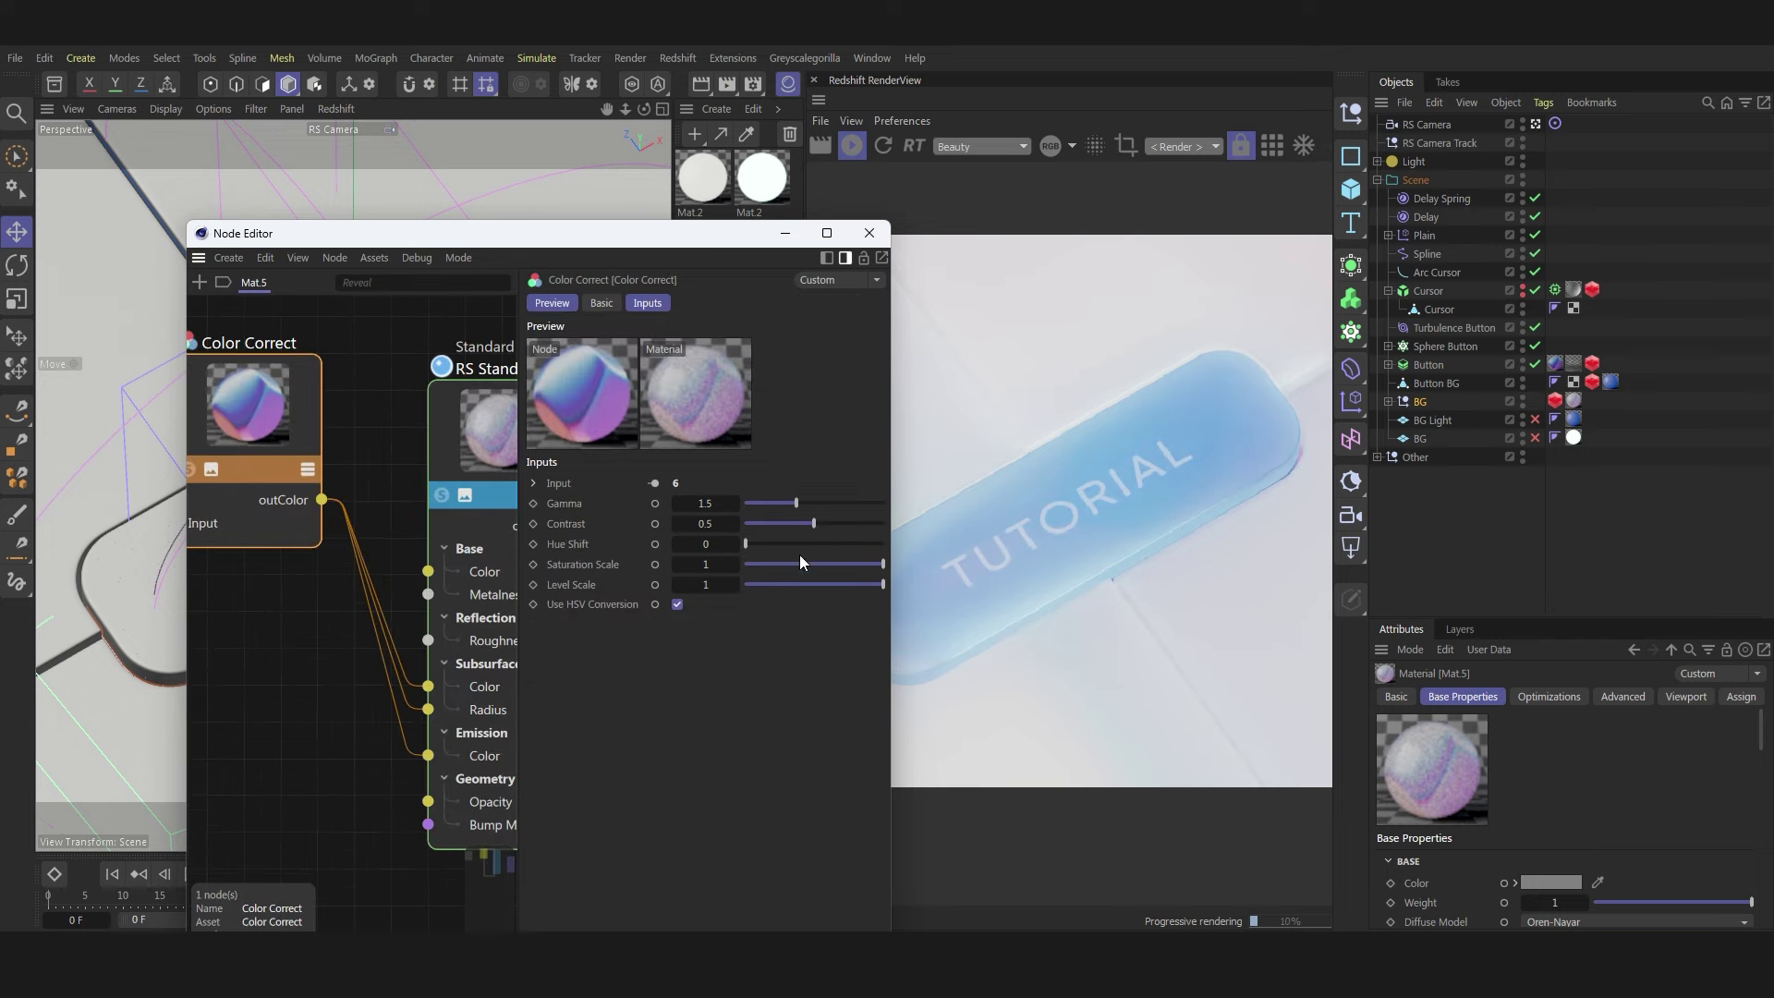
pyautogui.doubleClick(711, 504)
pyautogui.write('1')
pyautogui.press('Return')
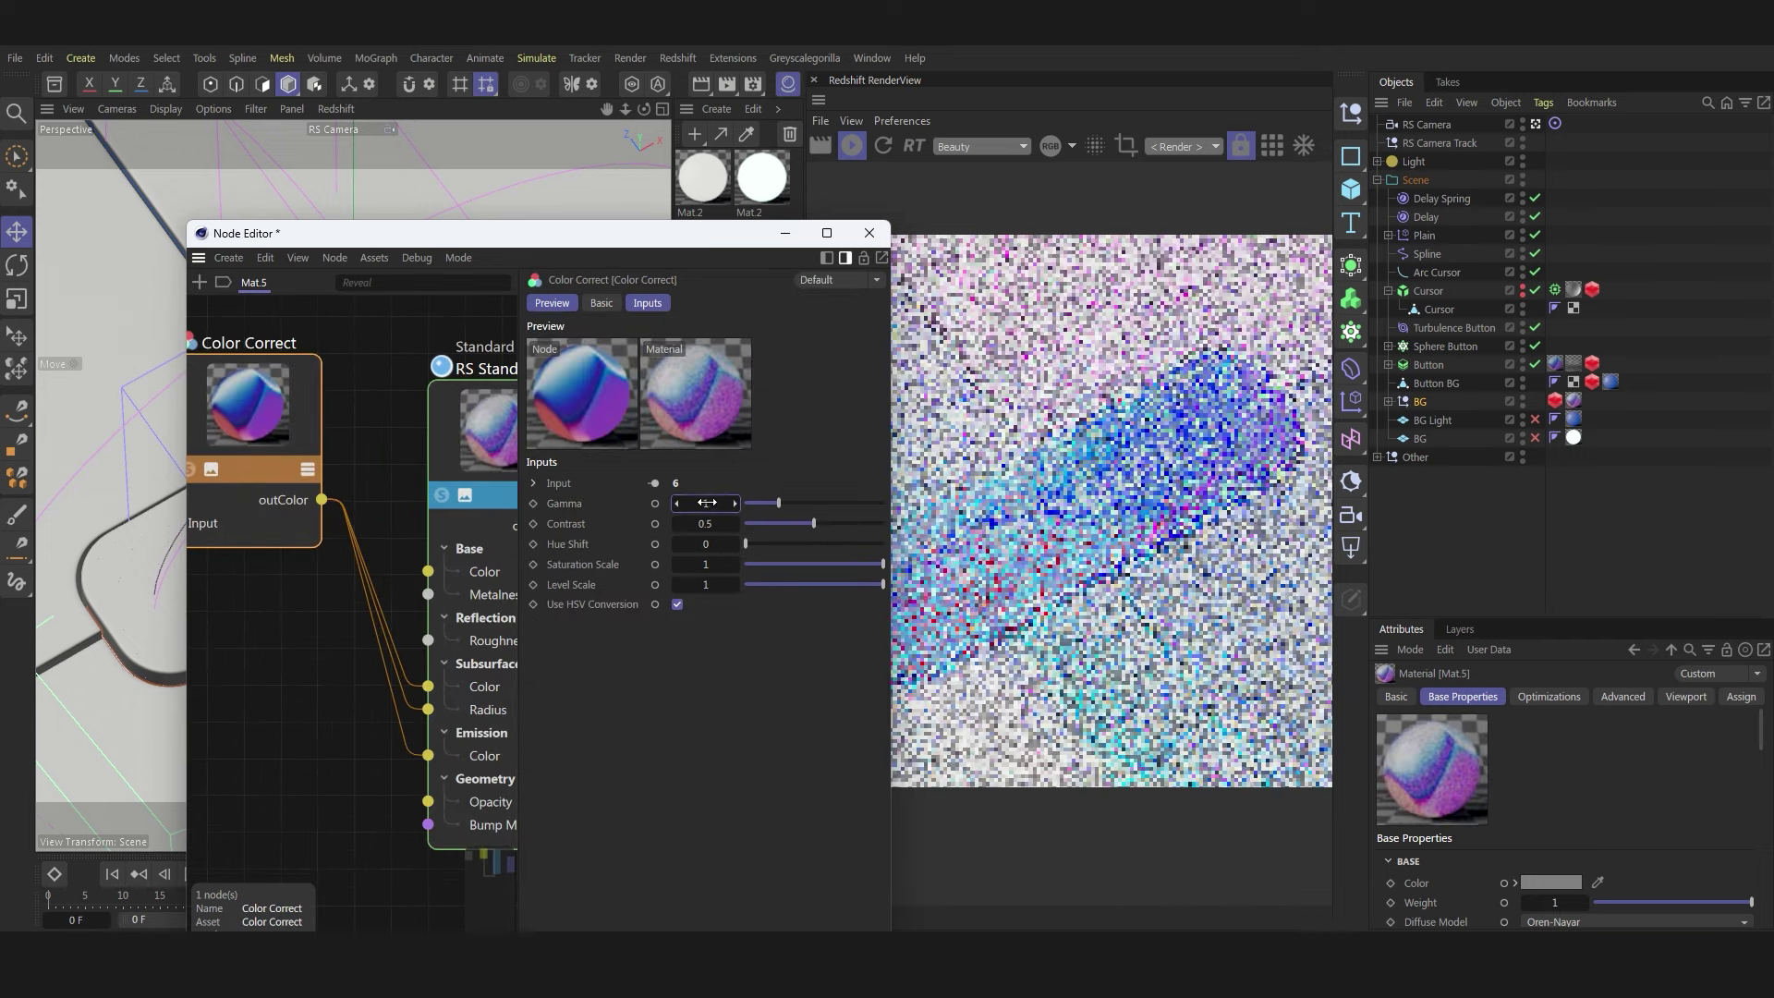
pyautogui.hotkey('ctrl', 'z')
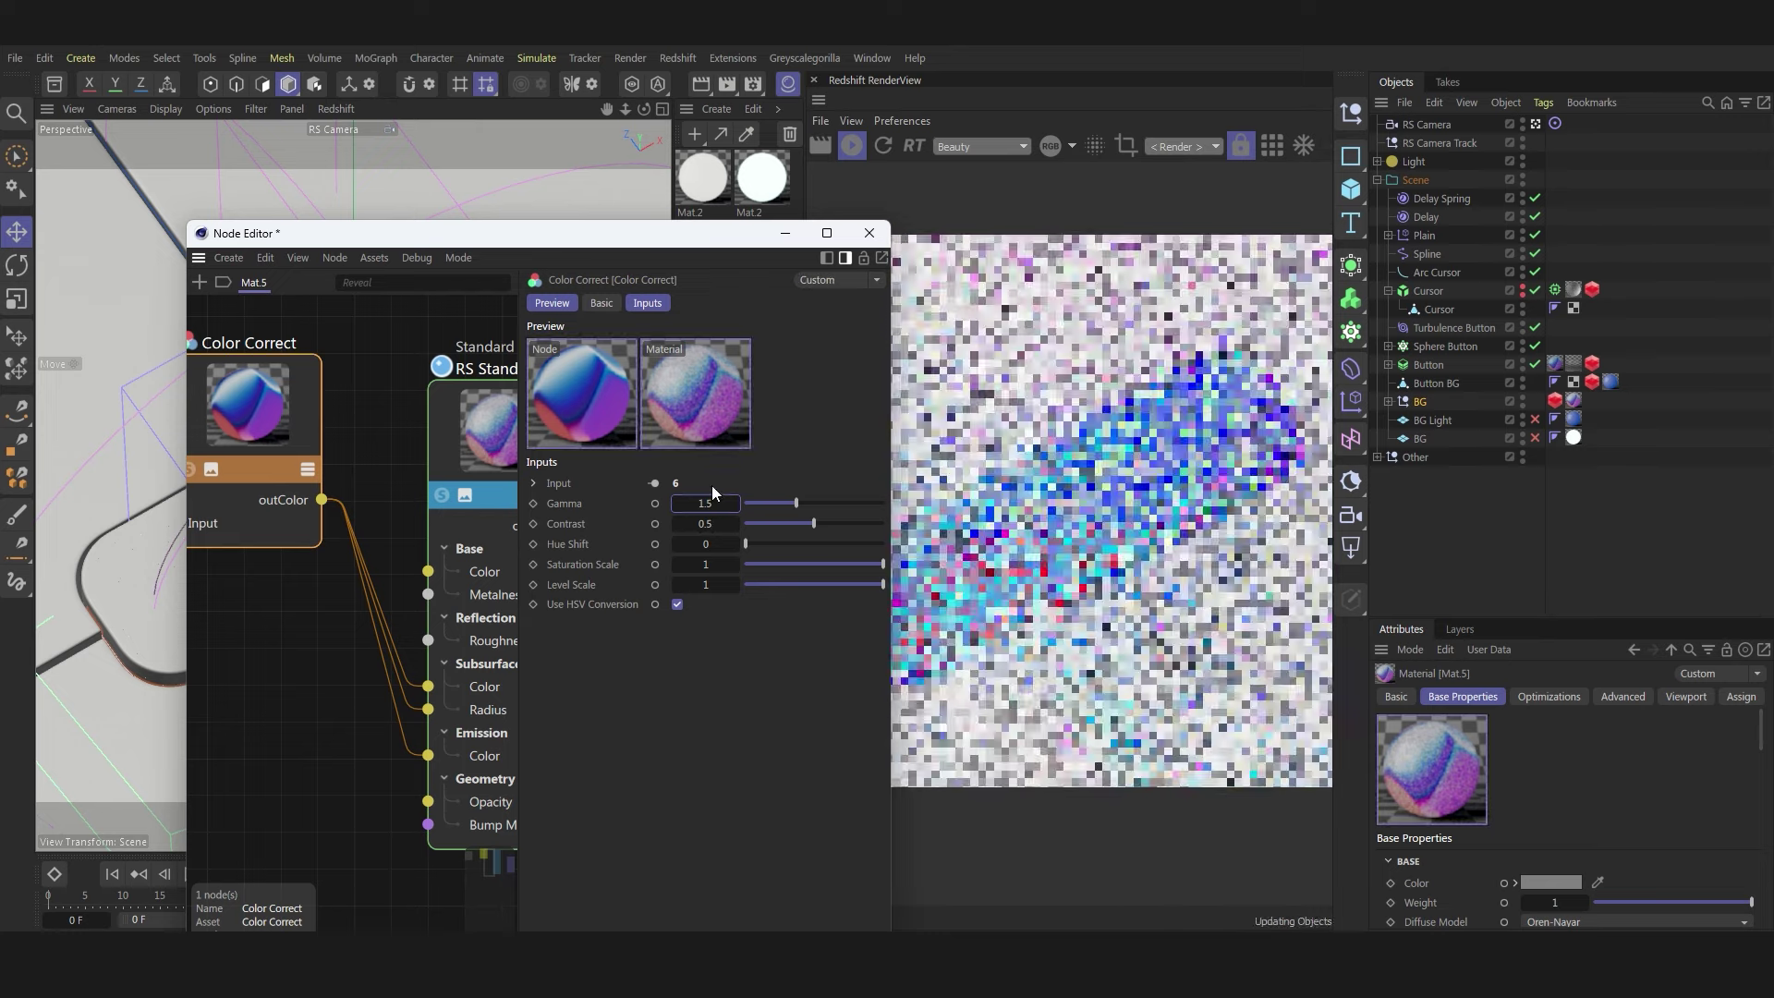
pyautogui.scroll(-5, 403, 484)
pyautogui.scroll(2, 278, 481)
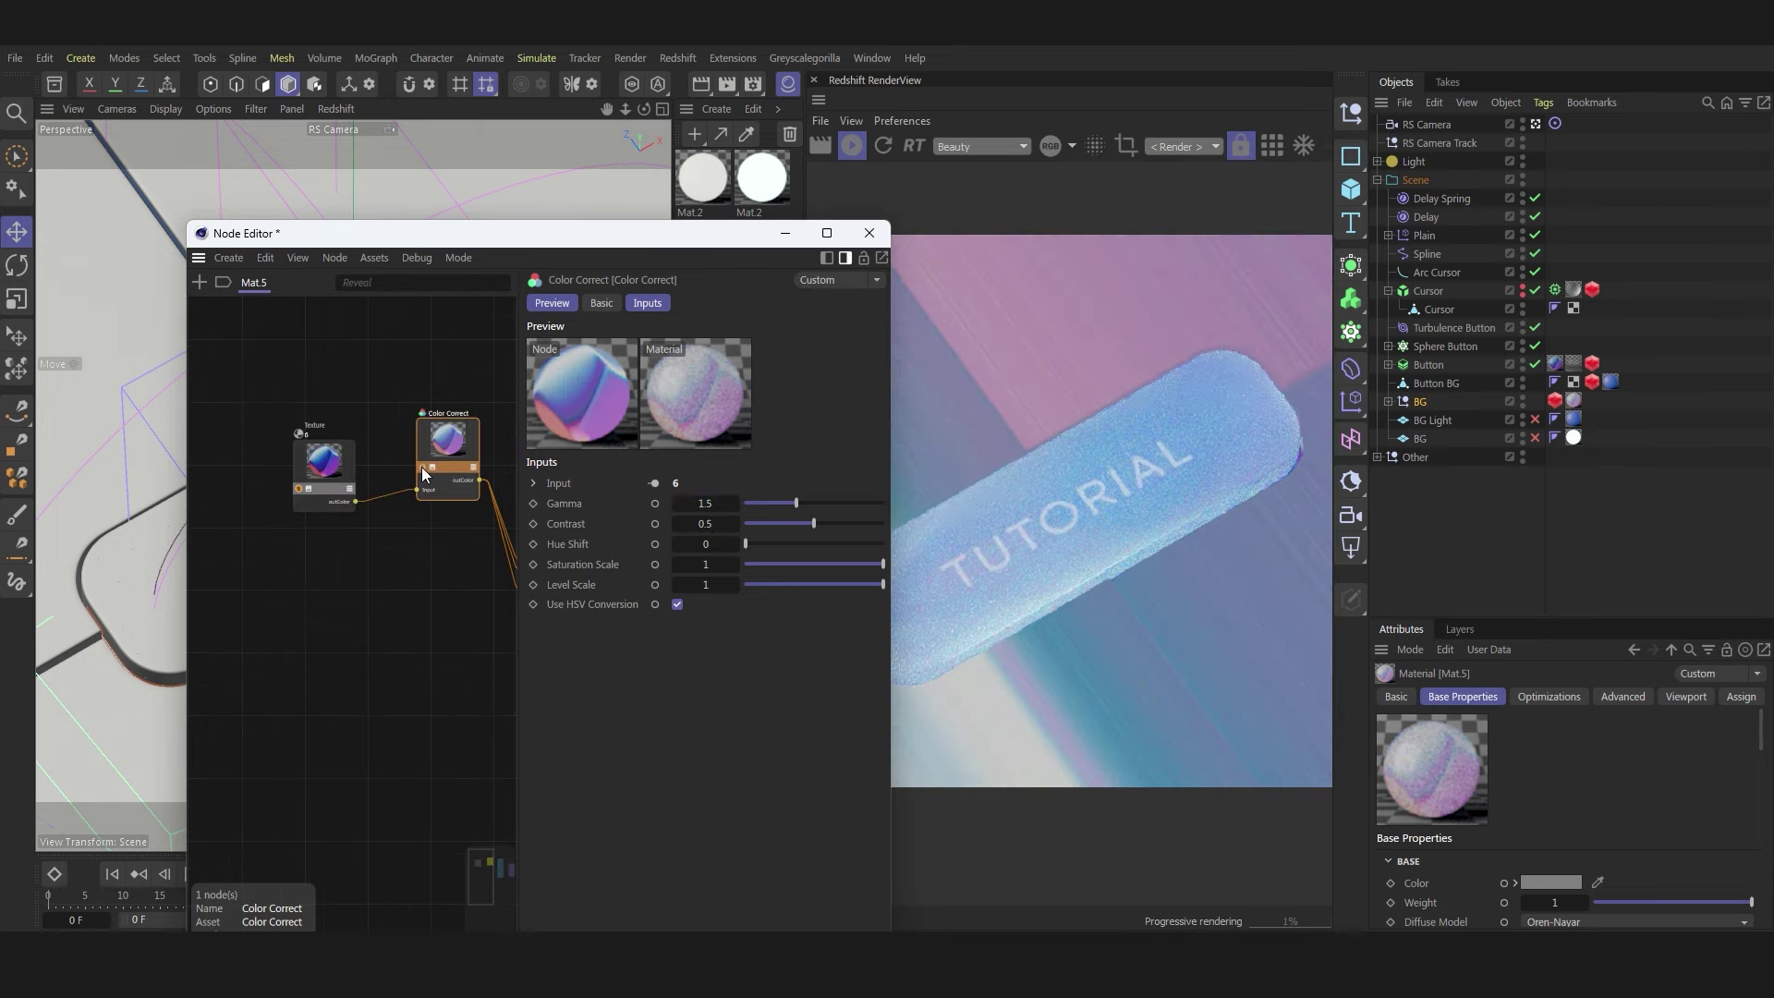
pyautogui.scroll(-3, 996, 485)
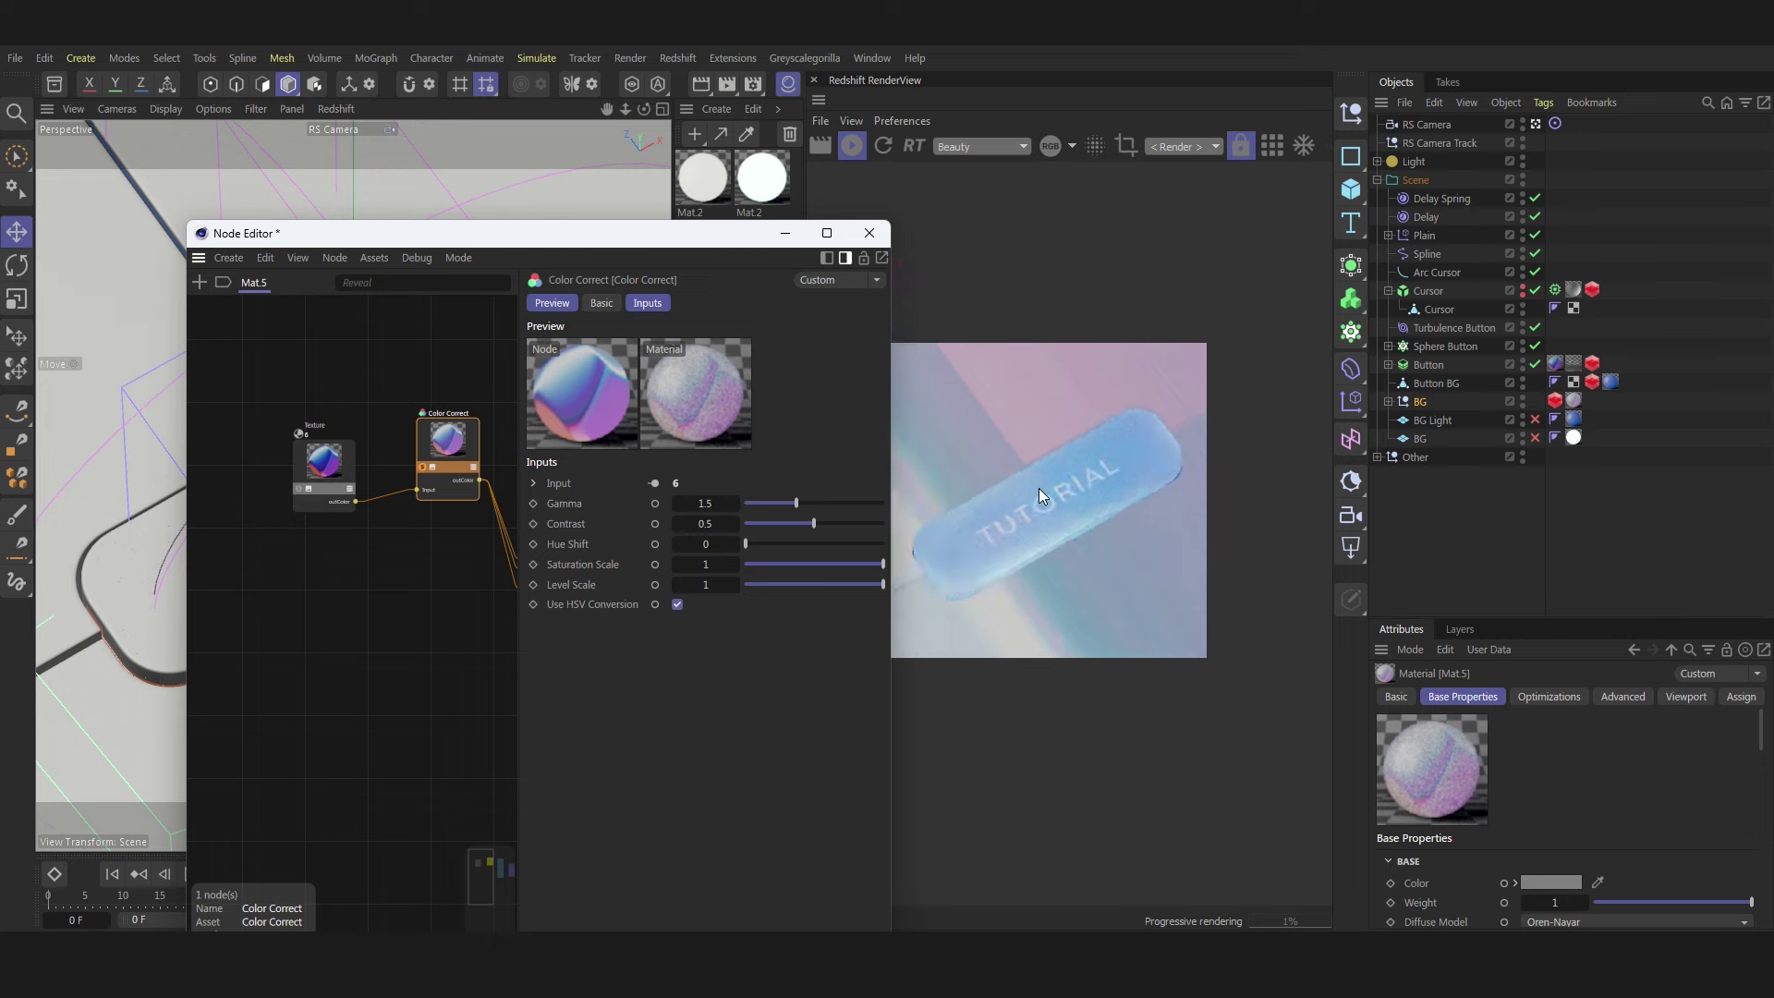
pyautogui.scroll(3, 1023, 482)
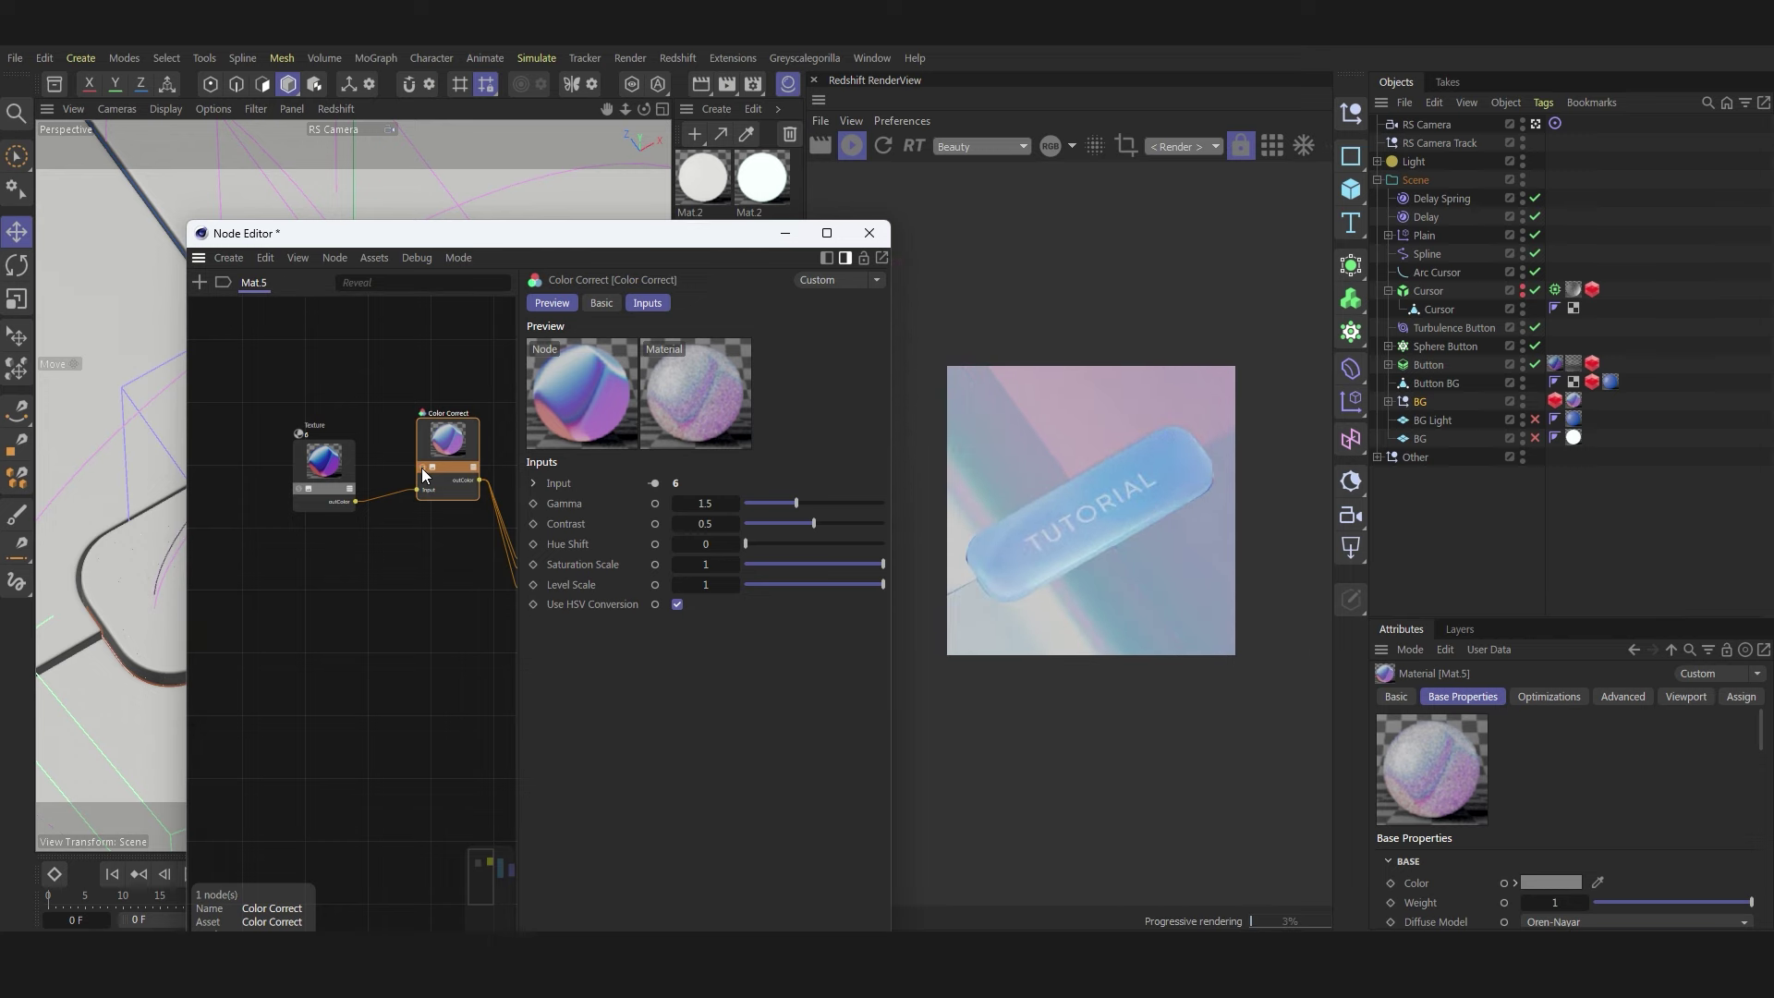
pyautogui.scroll(2, 1053, 493)
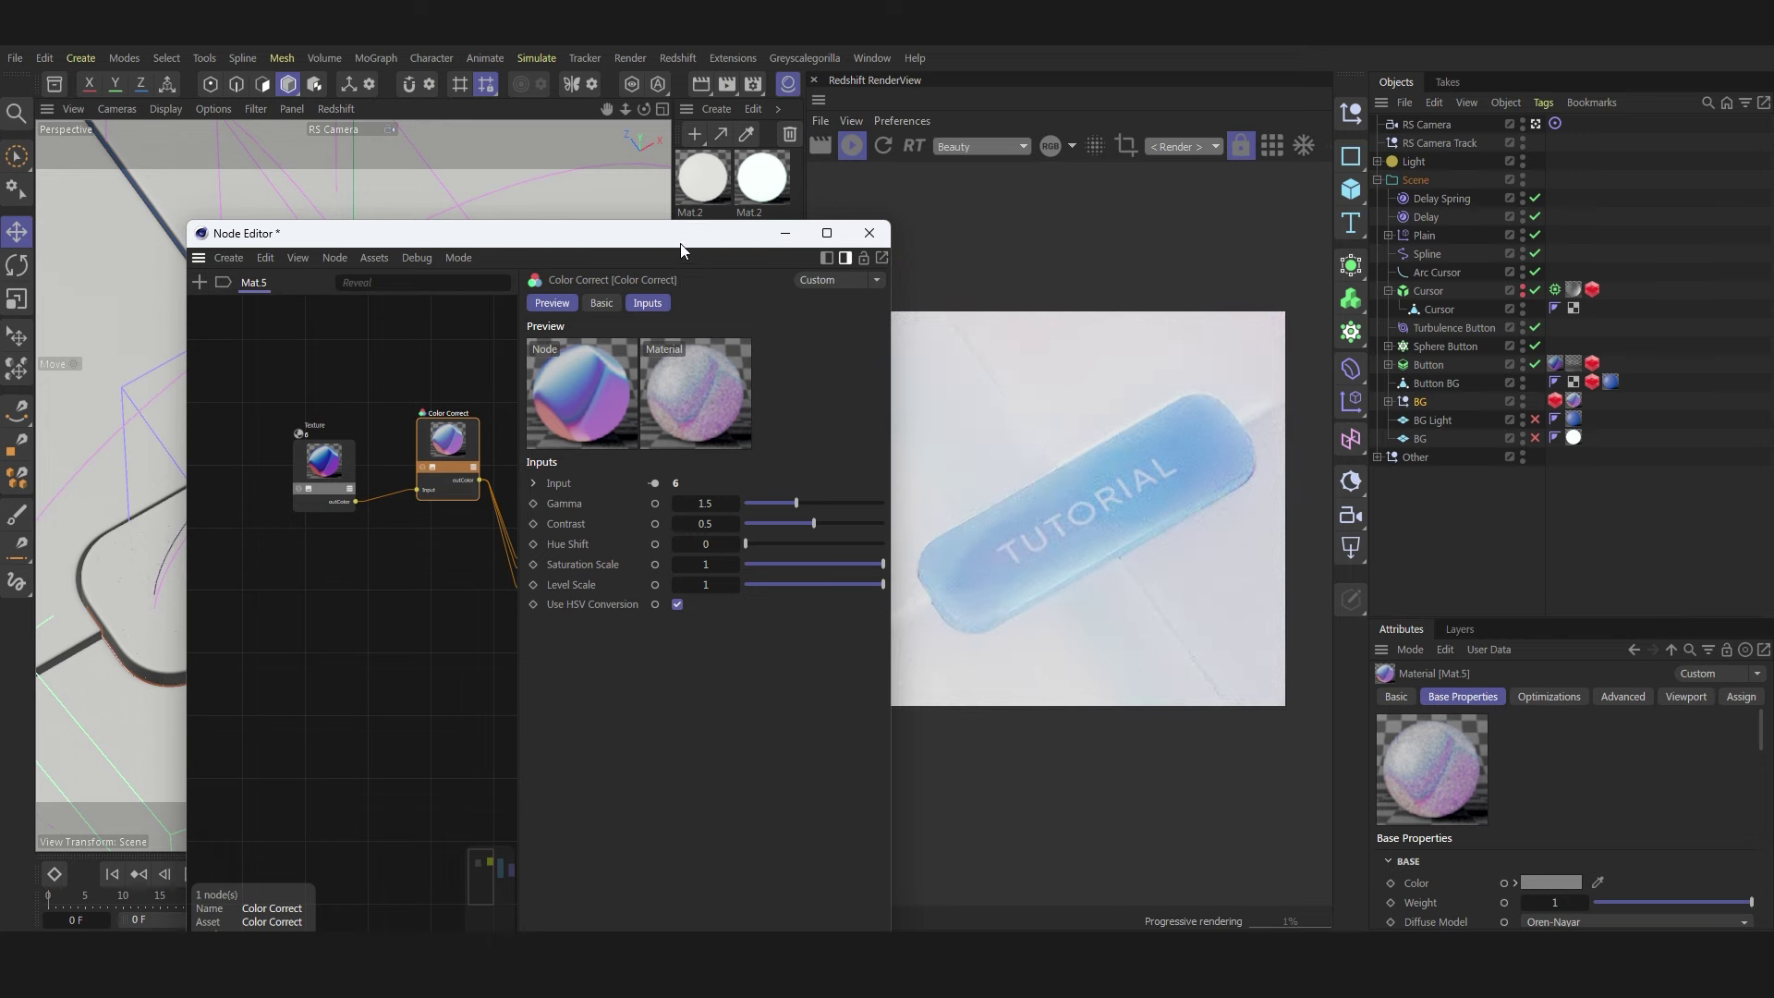
# - Select BG Light and hide the BG object in the viewport
pyautogui.moveTo(681, 242); pyautogui.dragTo(519, 238)
pyautogui.click(1435, 420)
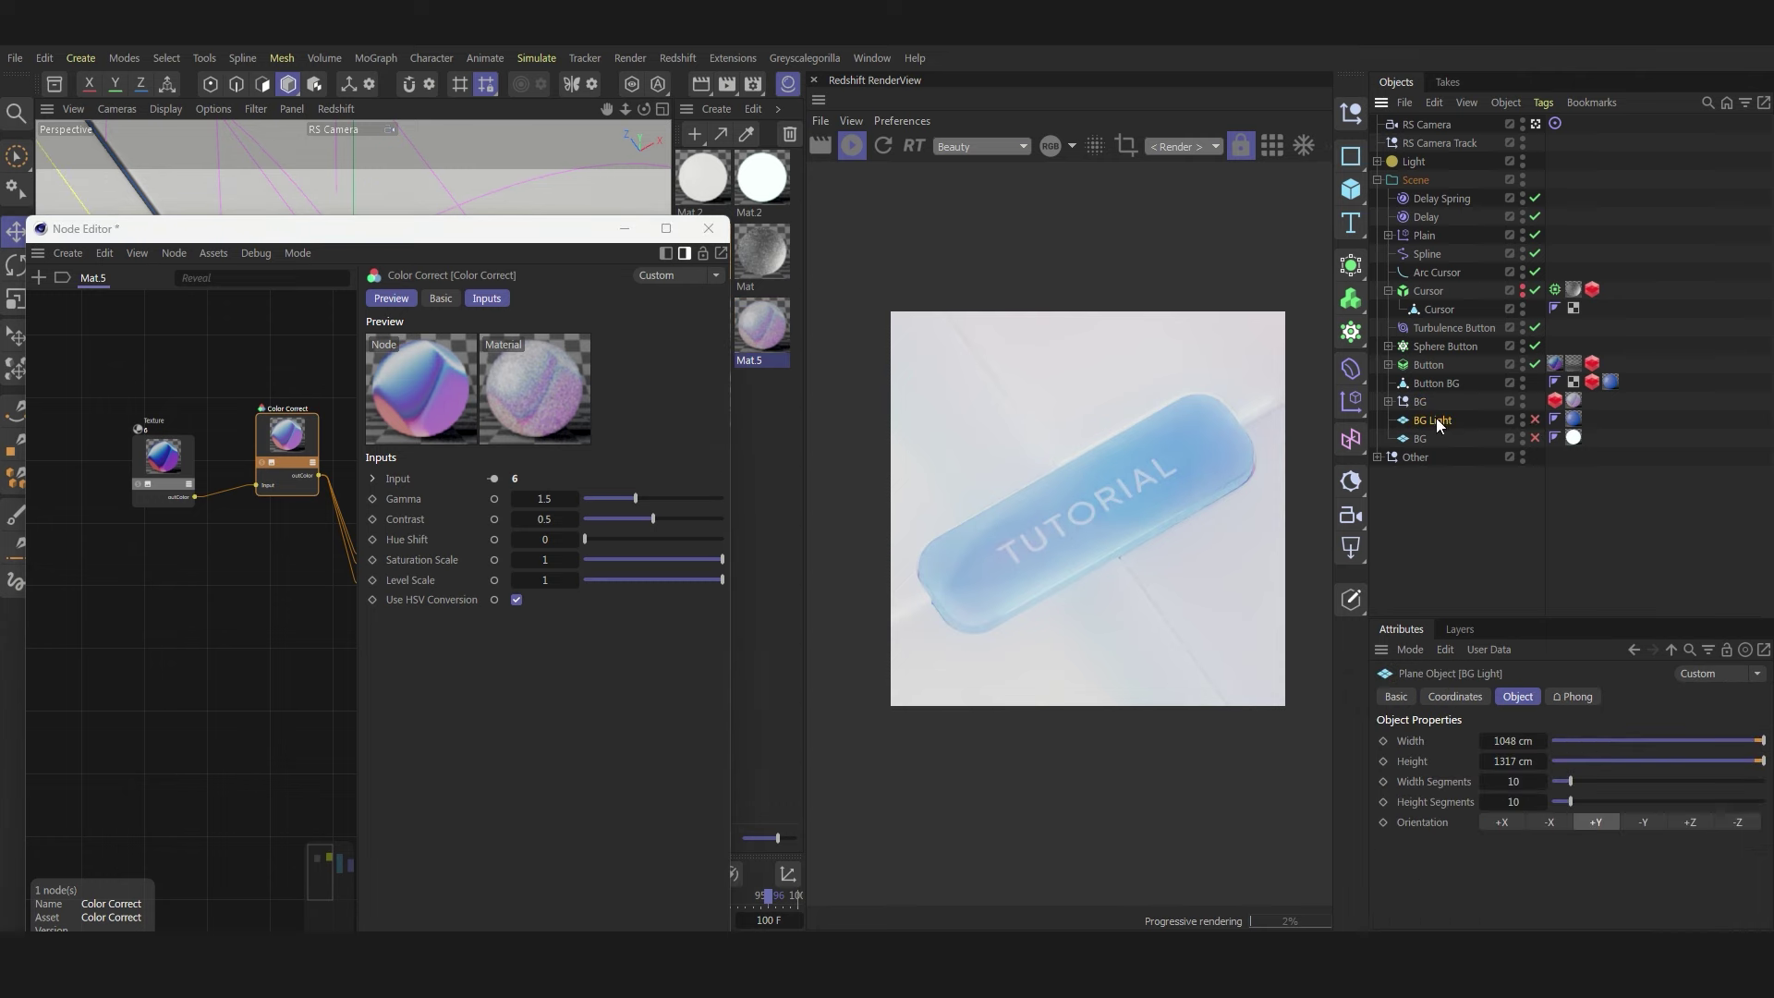
pyautogui.click(1522, 401)
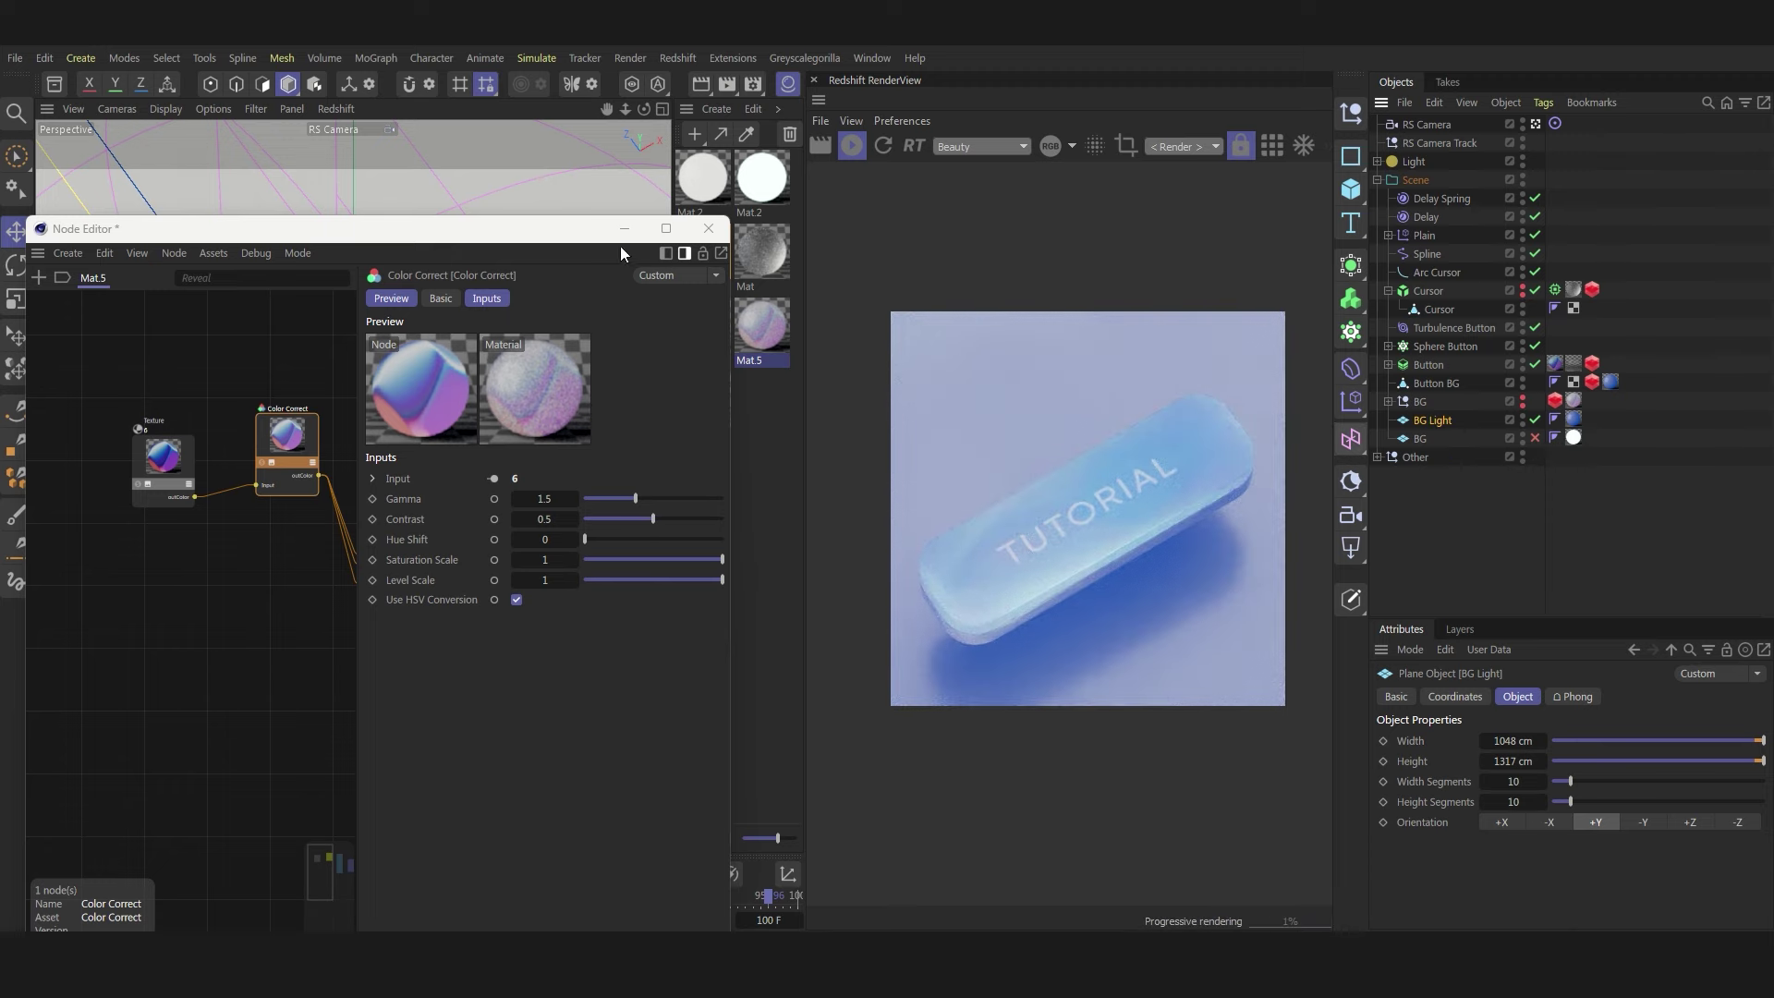
pyautogui.moveTo(619, 229); pyautogui.dragTo(533, 252)
# - Check the blue Mat.2's Emission, then open the BG plane's white Mat.2 emitting cyan
pyautogui.click(703, 251)
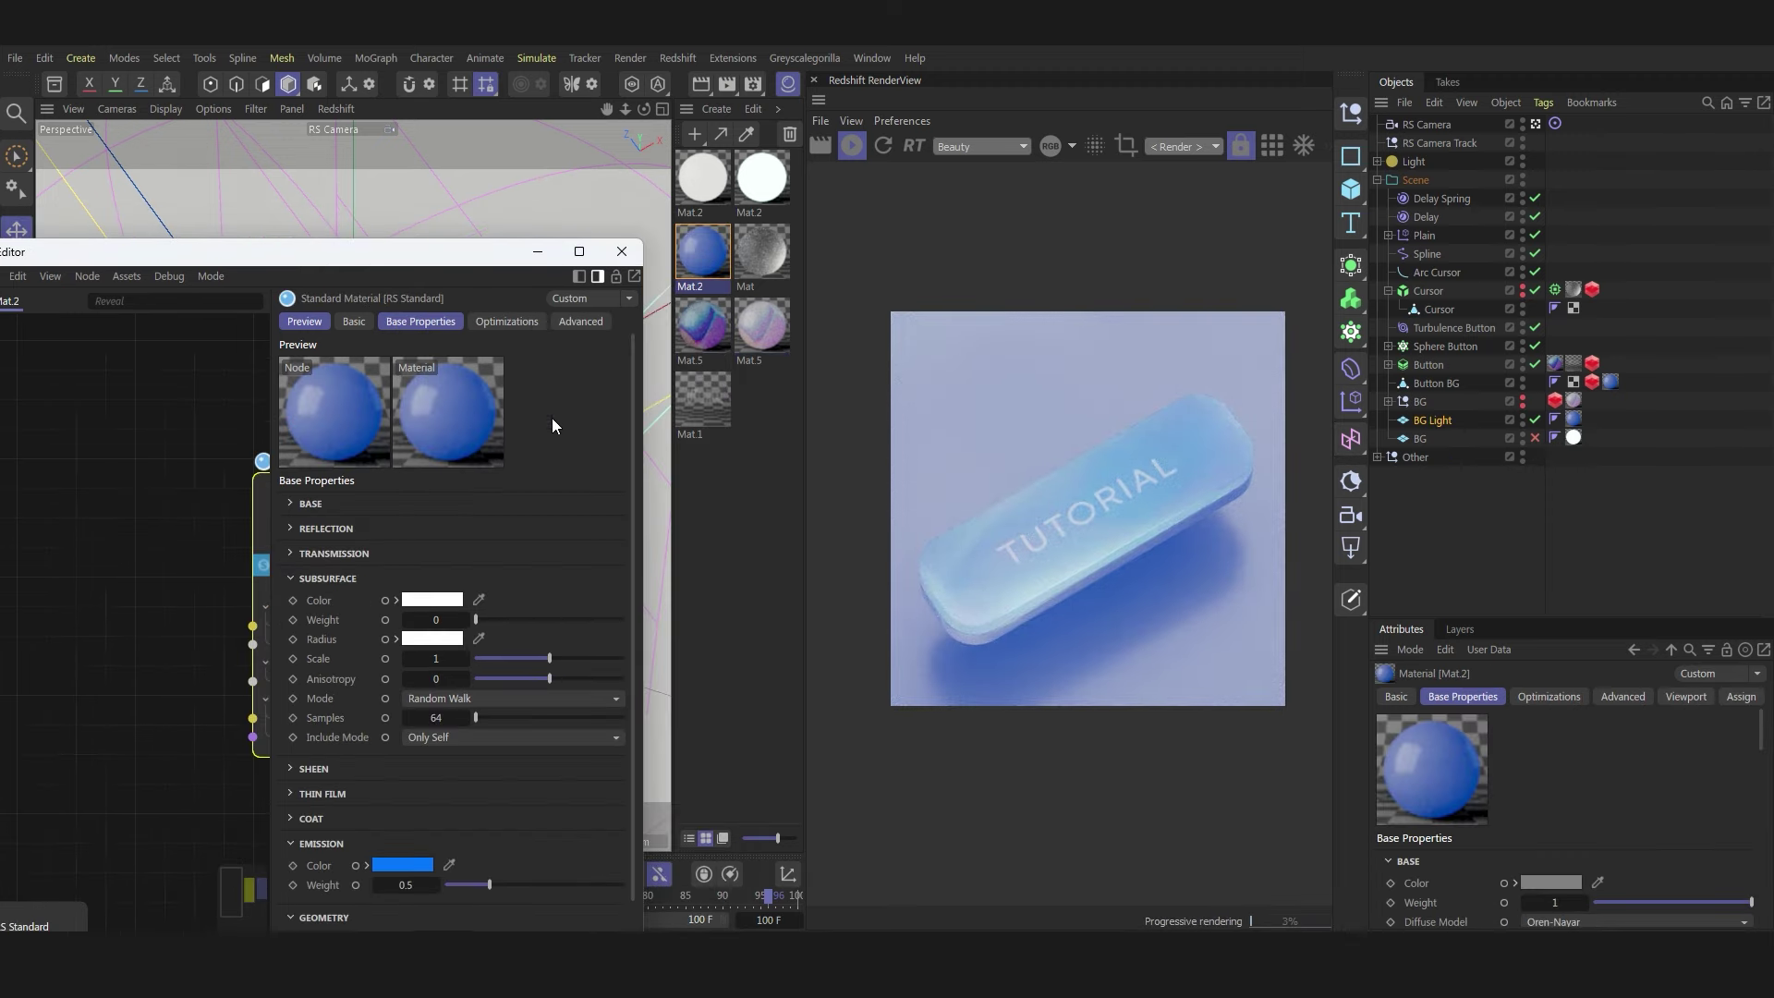
pyautogui.scroll(-1, 420, 531)
pyautogui.click(298, 514)
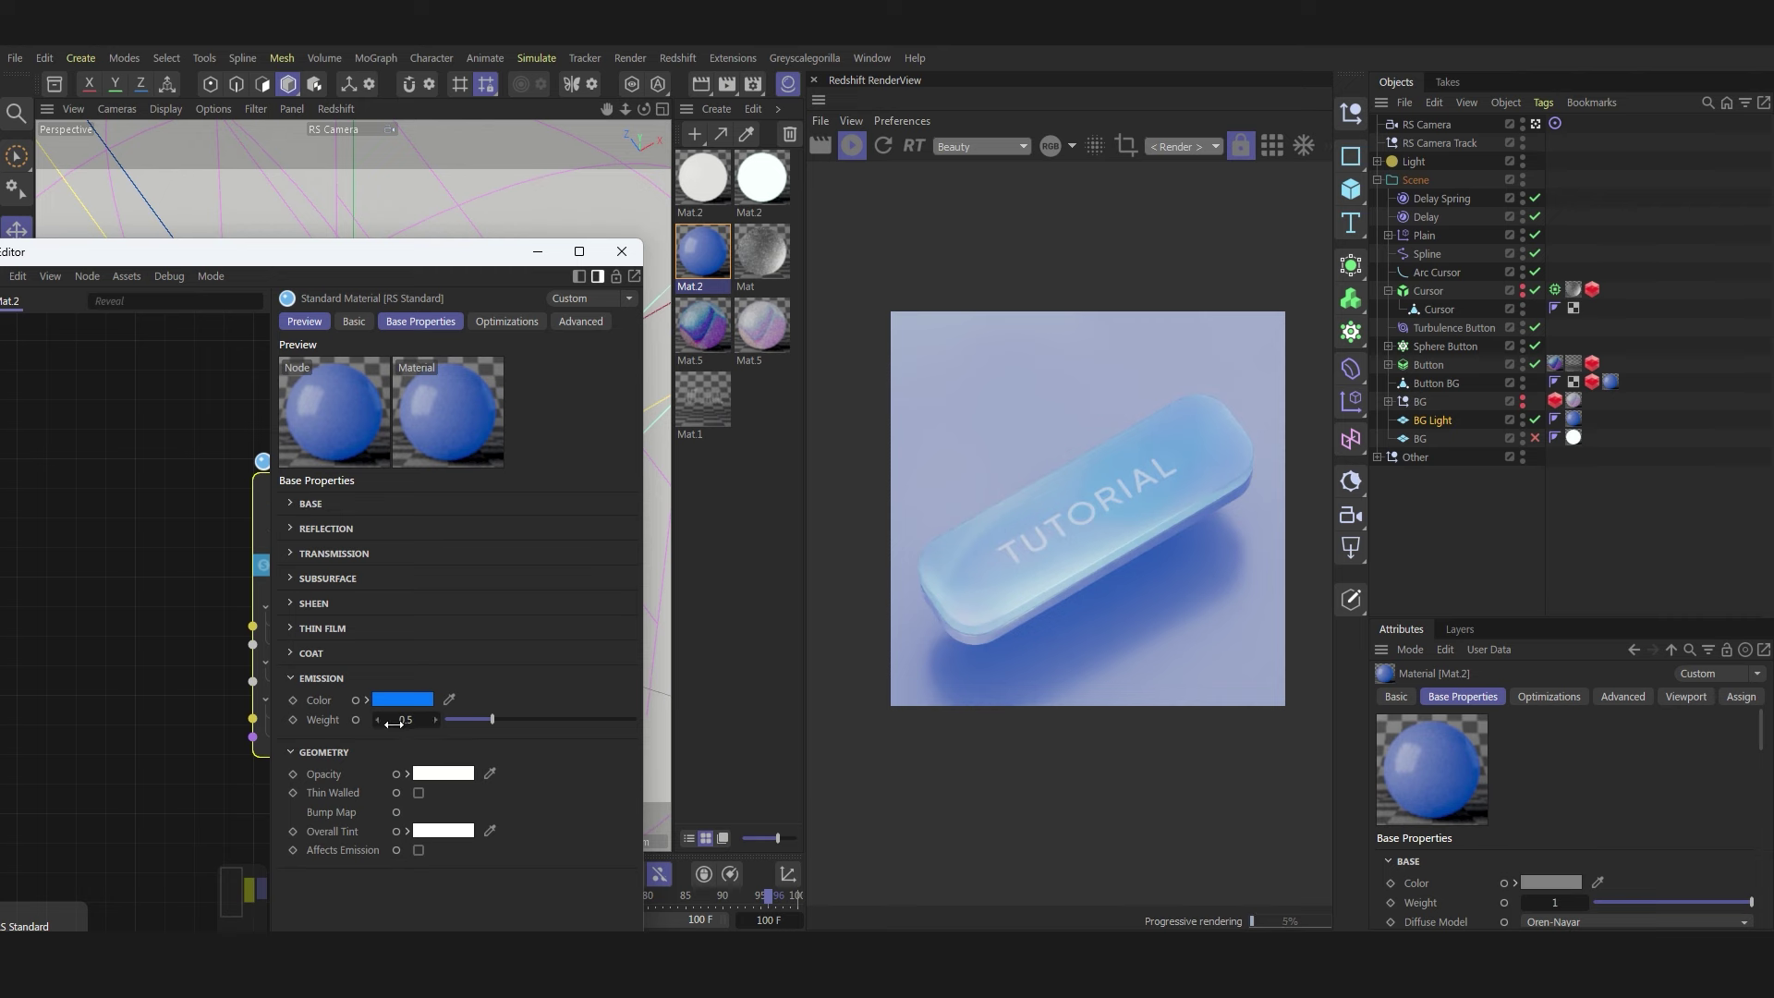
pyautogui.click(302, 603)
pyautogui.click(1418, 440)
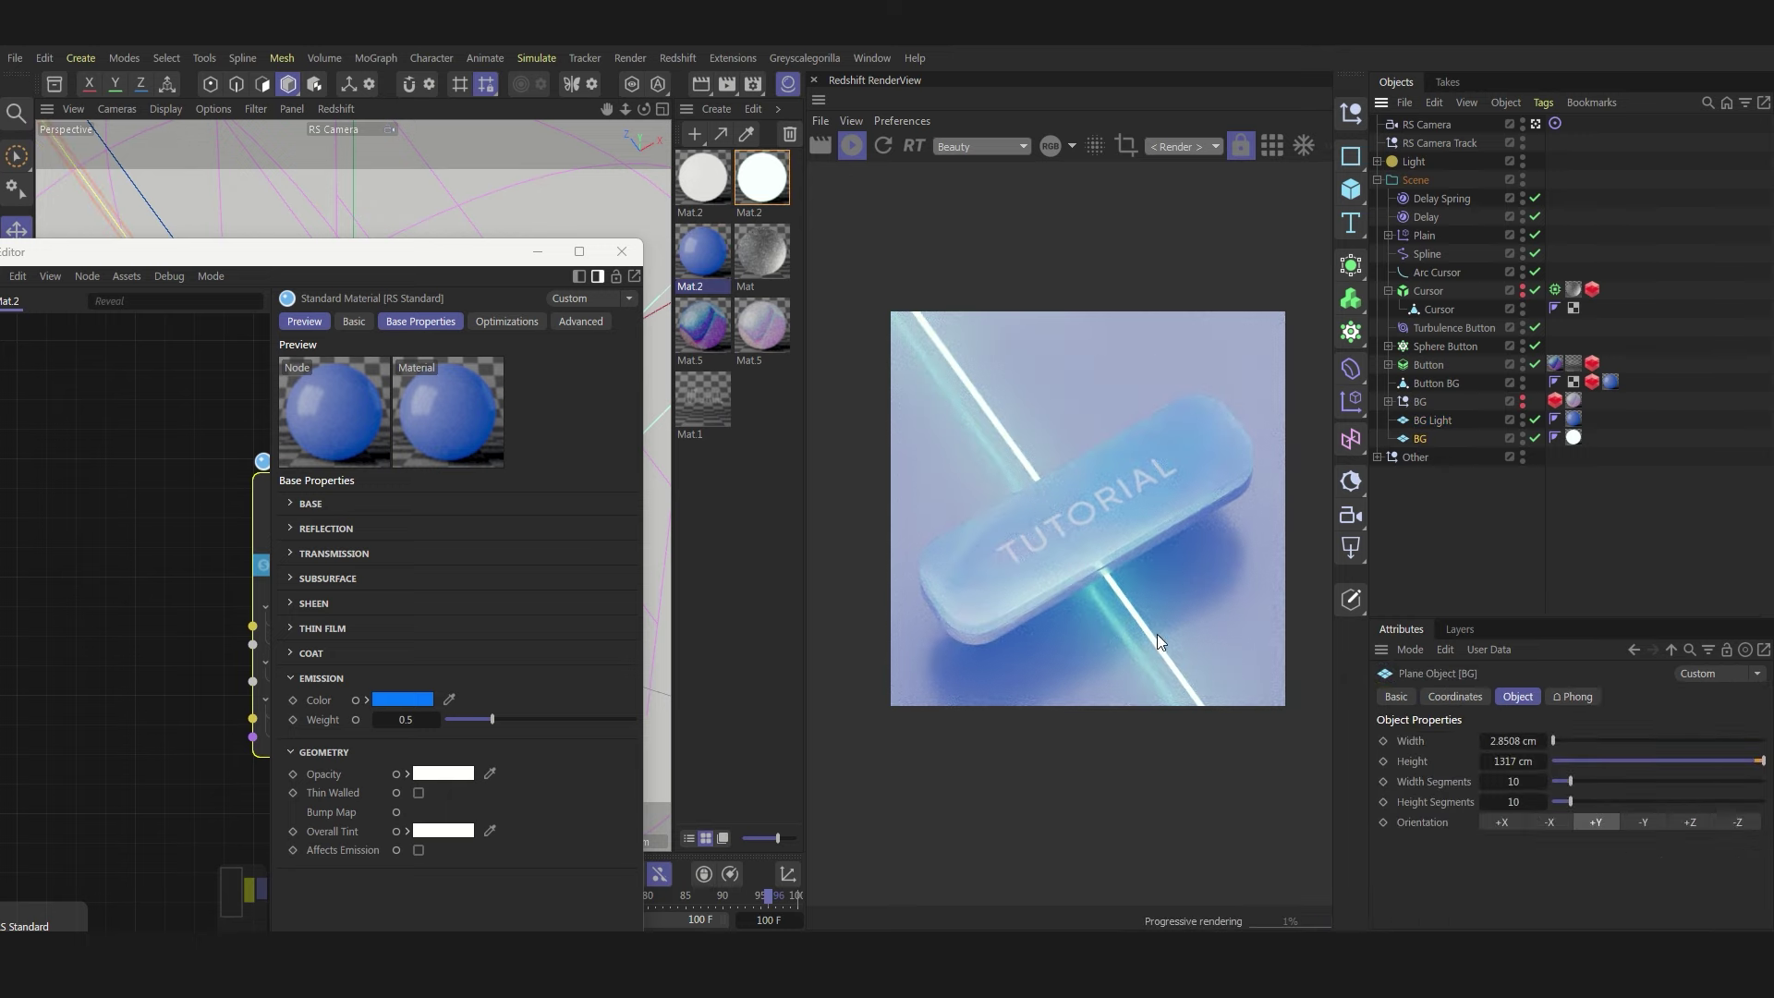
pyautogui.click(752, 187)
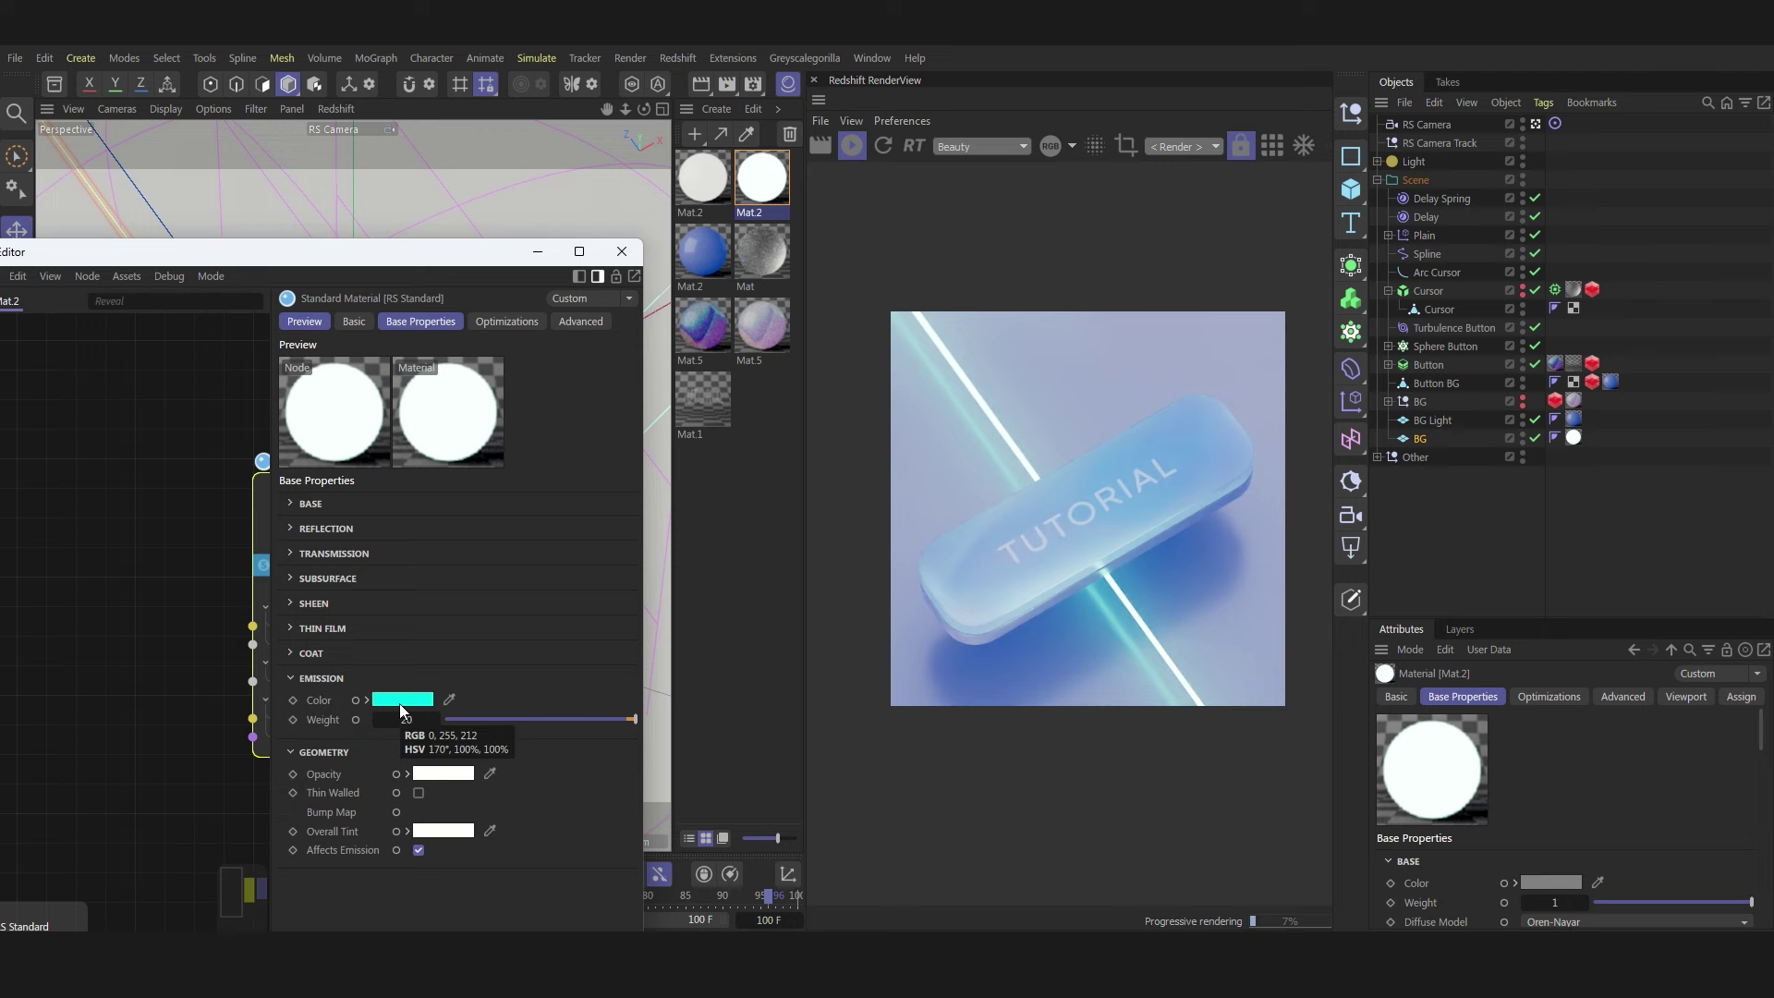
# - Close the node editor, show the BG group, and toggle BG Light and BG rendering off and on
pyautogui.click(622, 251)
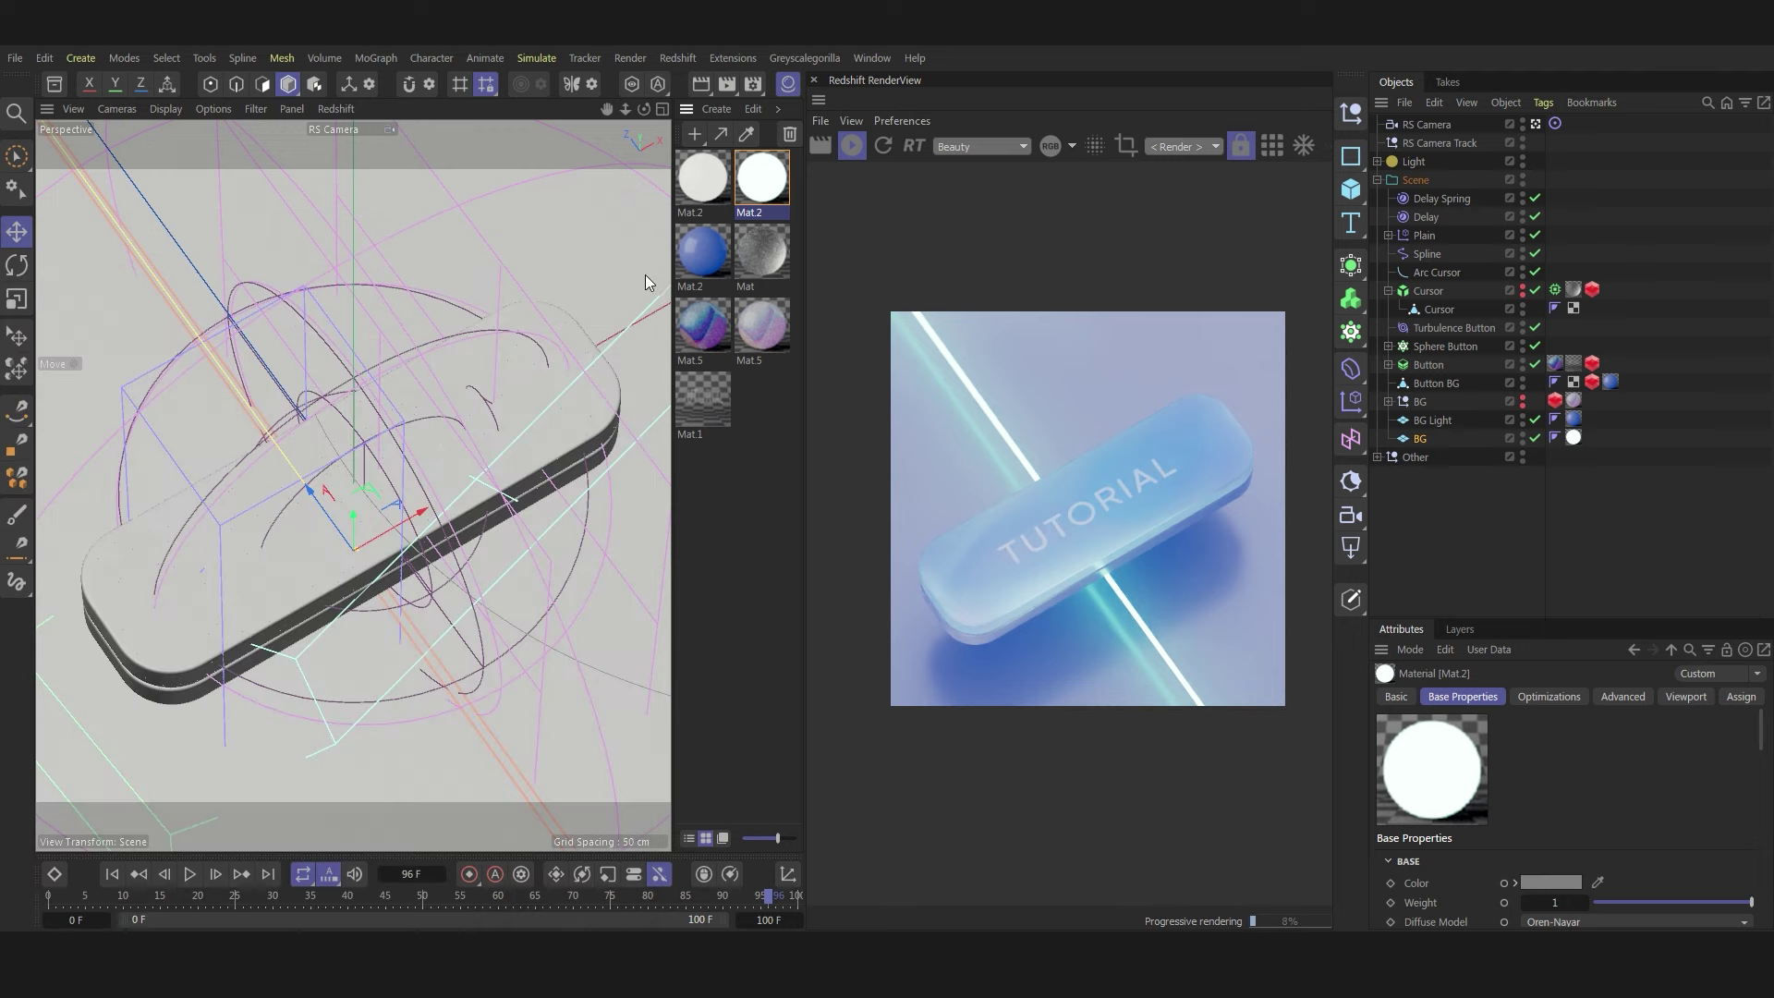
pyautogui.click(1512, 396)
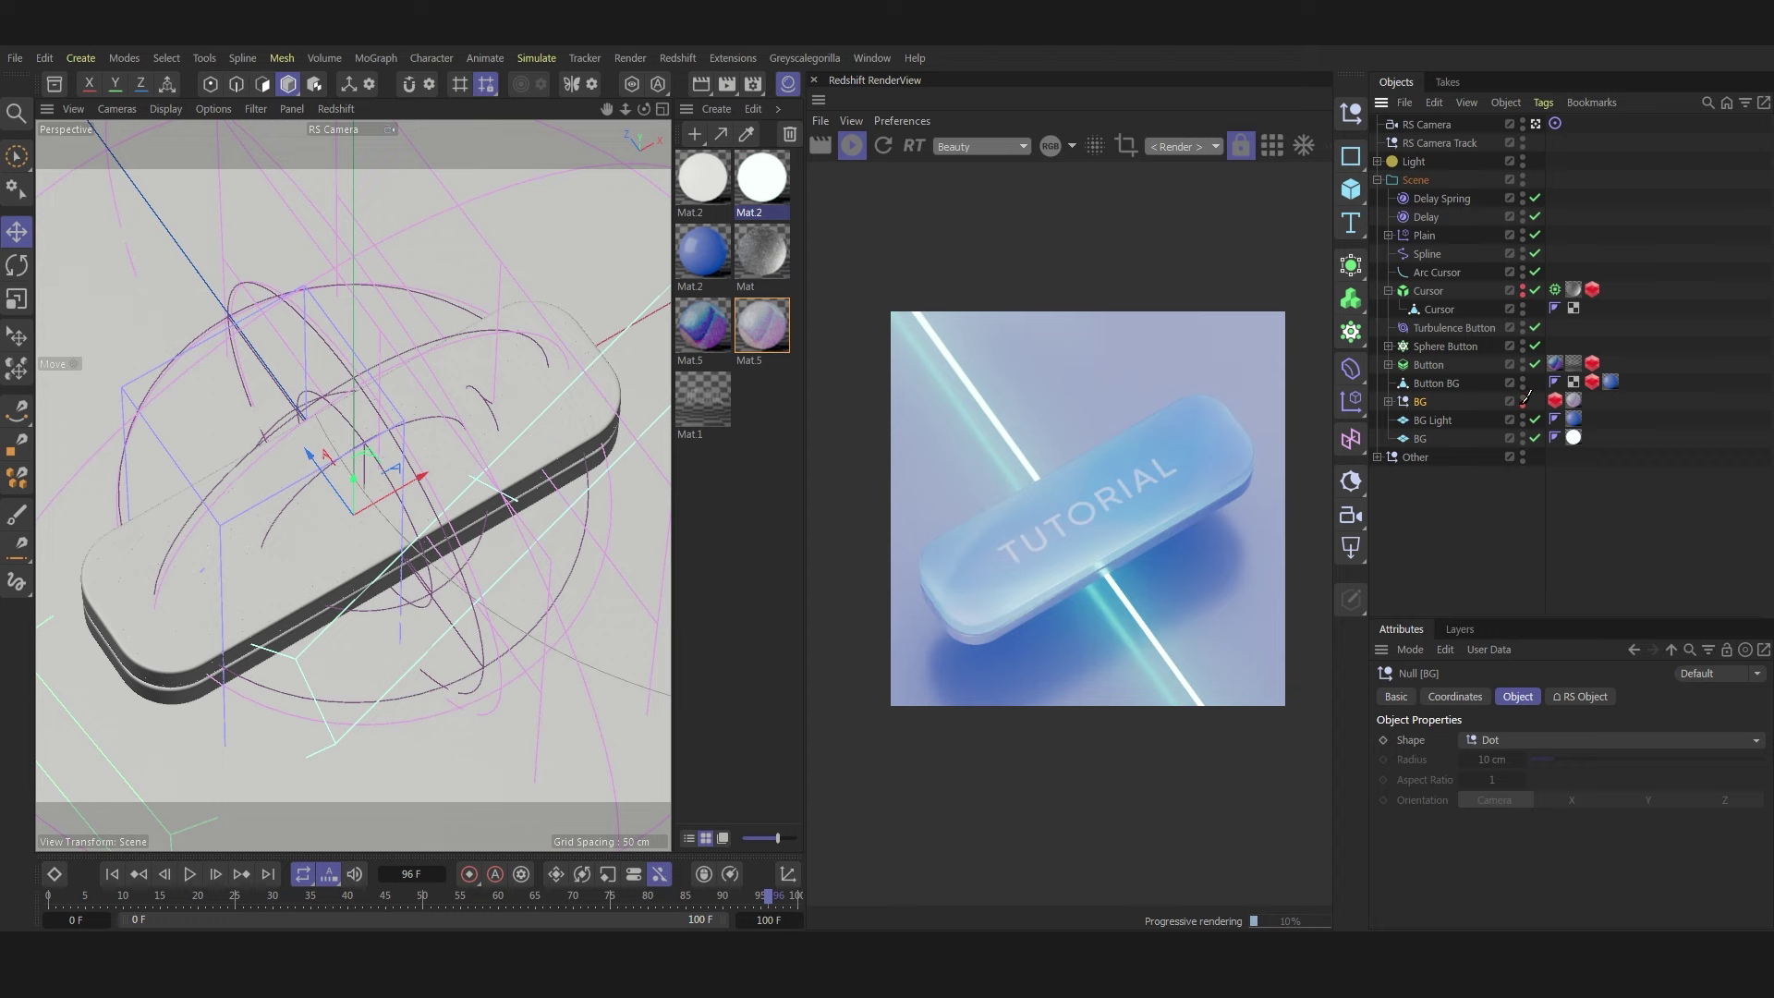
pyautogui.click(1523, 398)
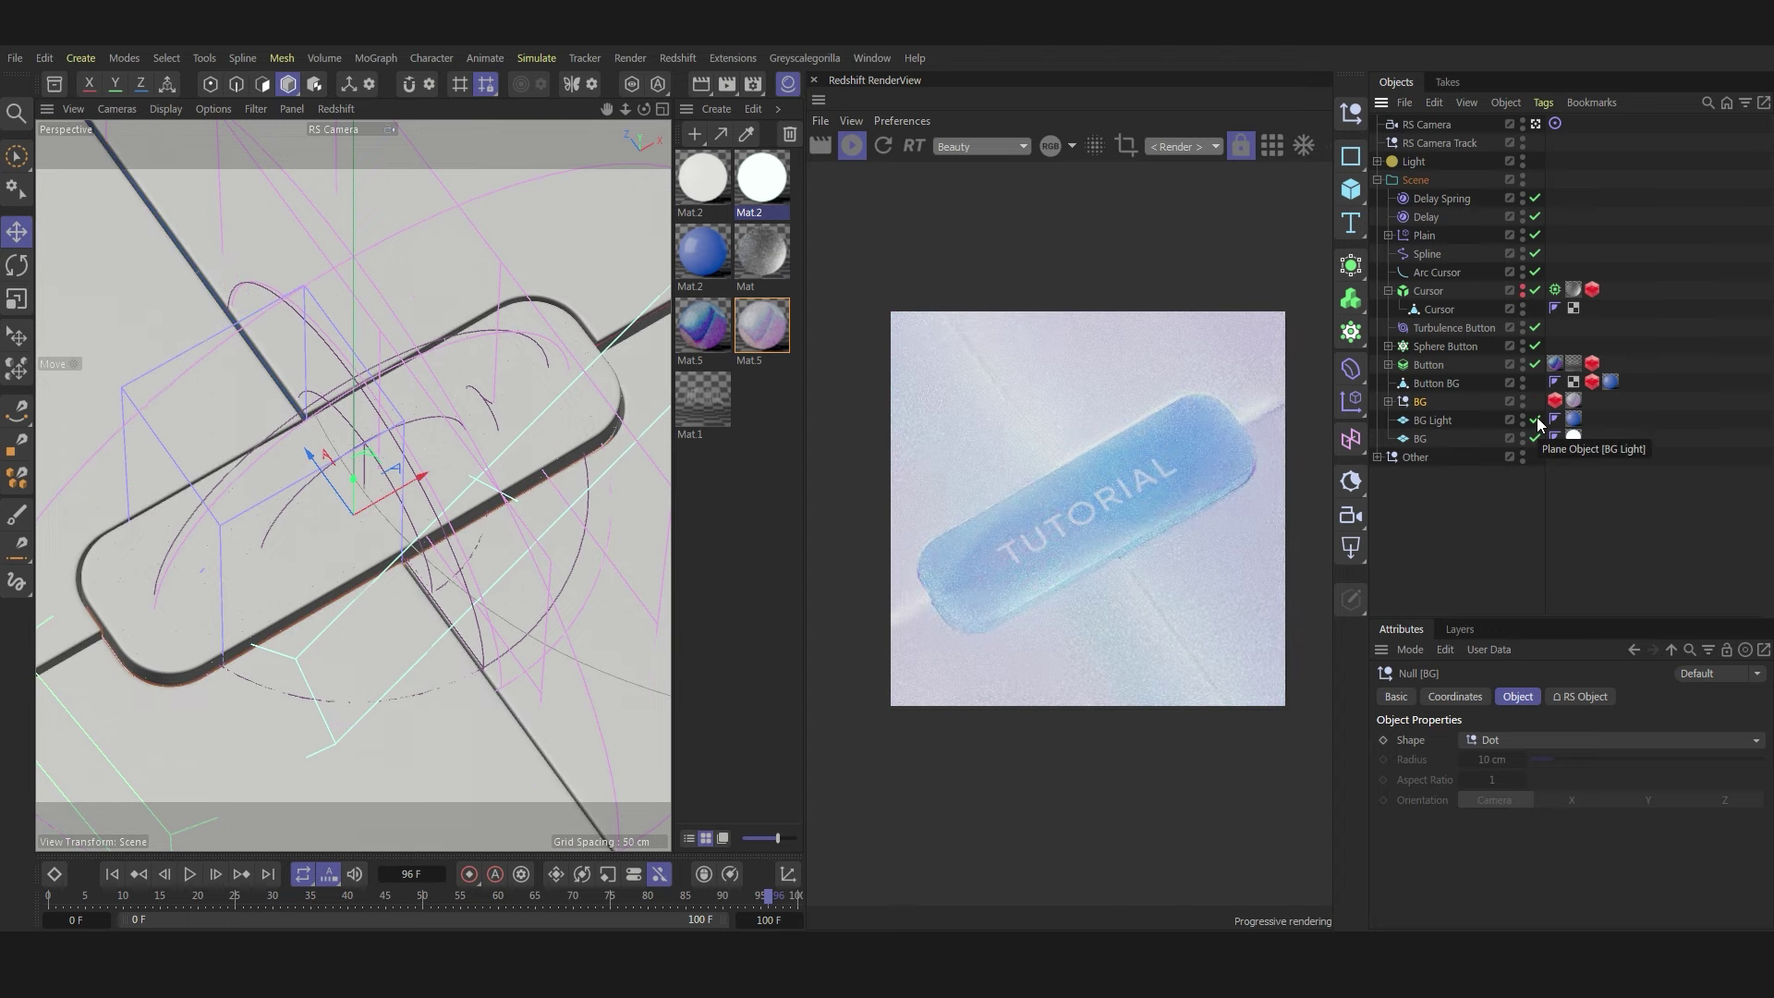
pyautogui.click(1535, 424)
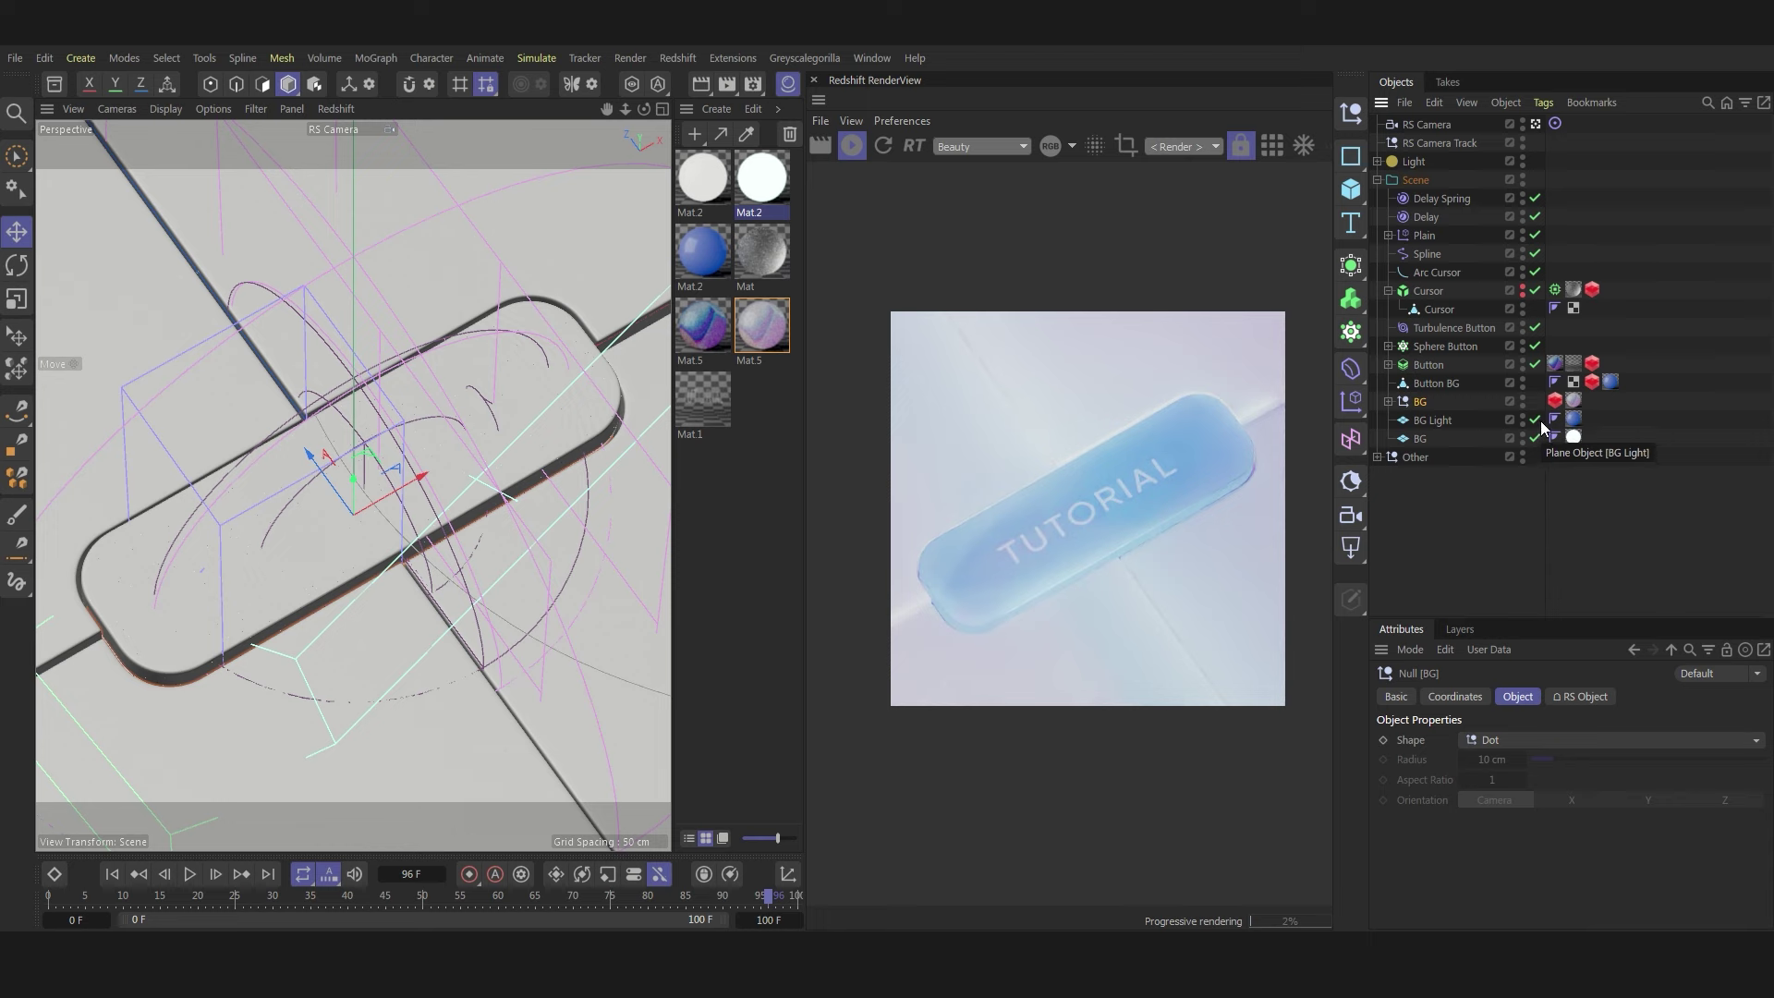
pyautogui.click(1537, 440)
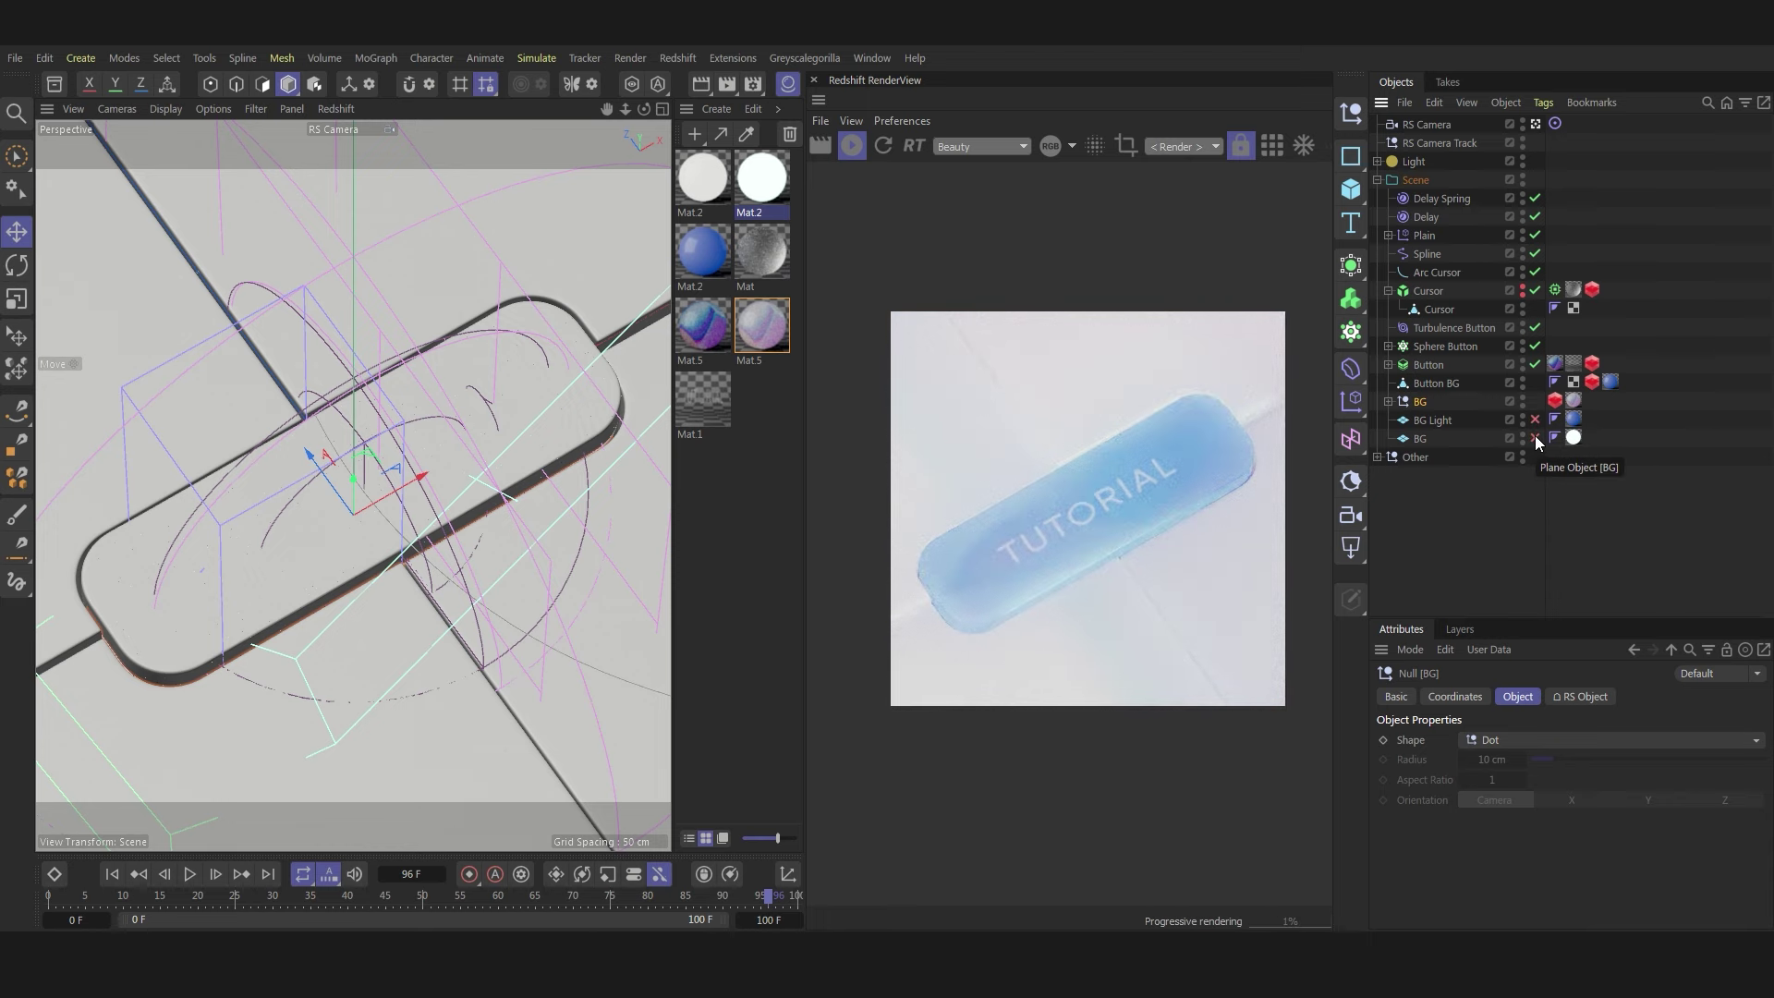
pyautogui.click(1536, 439)
pyautogui.click(1536, 420)
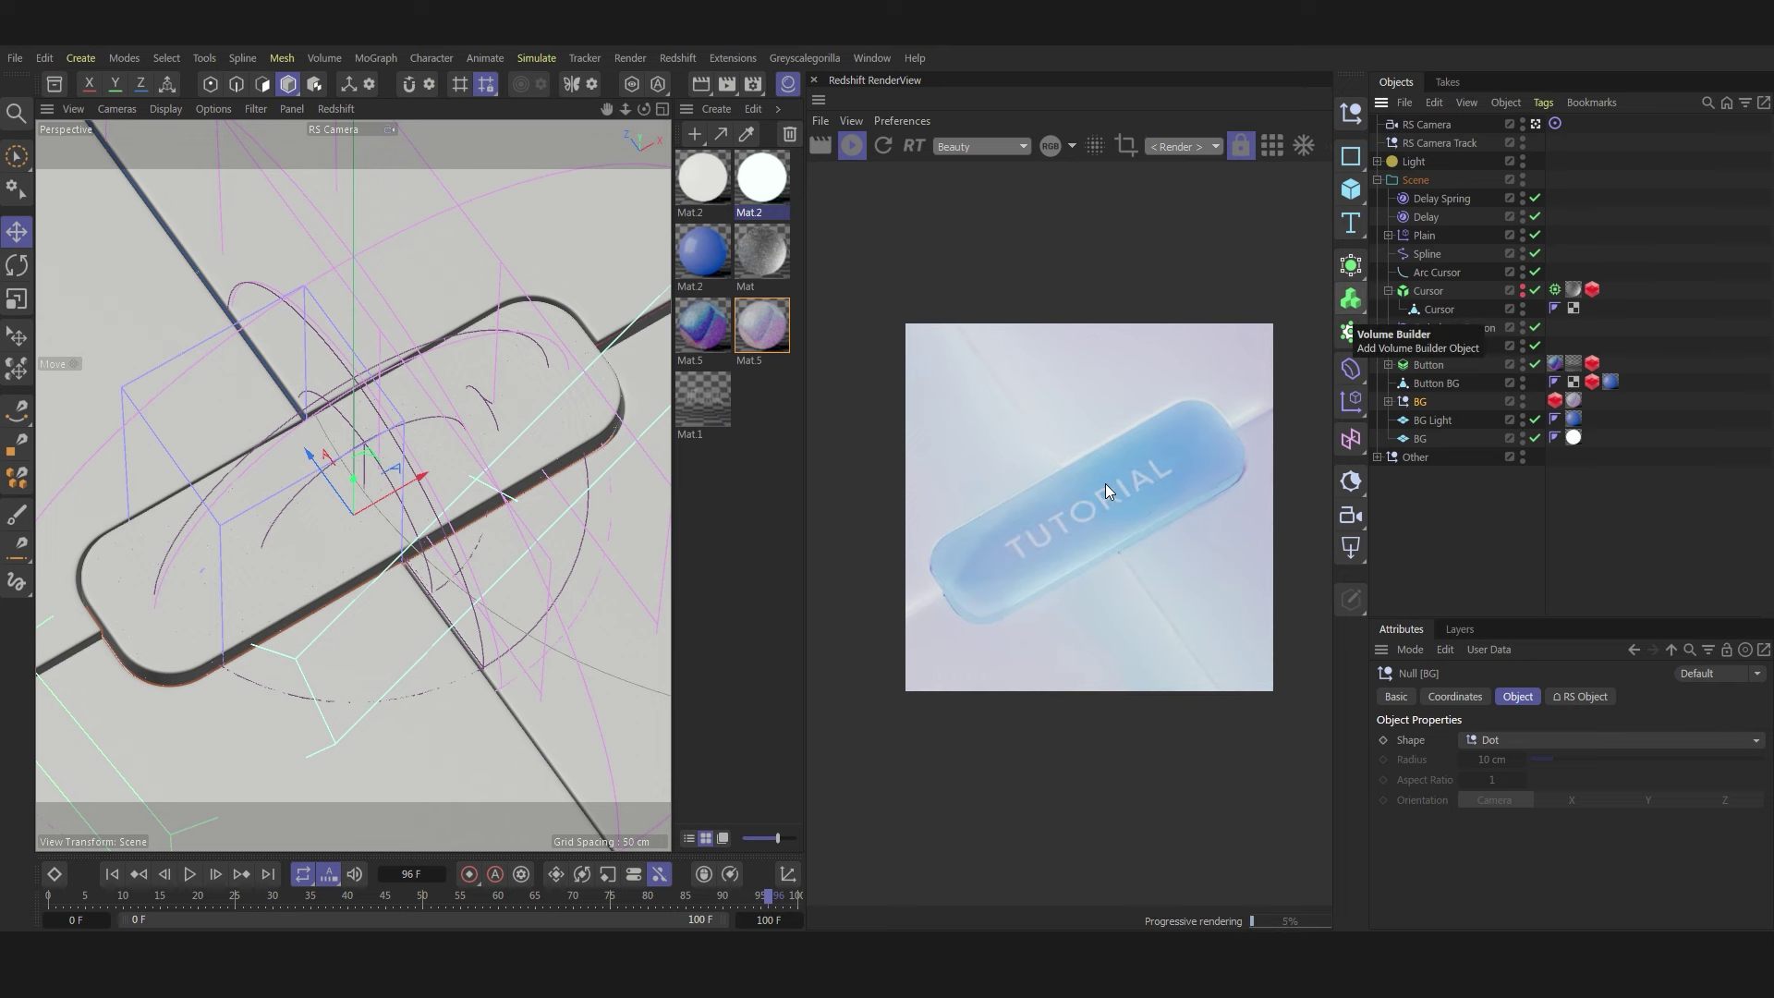
# - Show the RS Camera's exposure and depth-of-field settings on the Optical tab
pyautogui.scroll(1, 1107, 490)
pyautogui.scroll(1, 1107, 490)
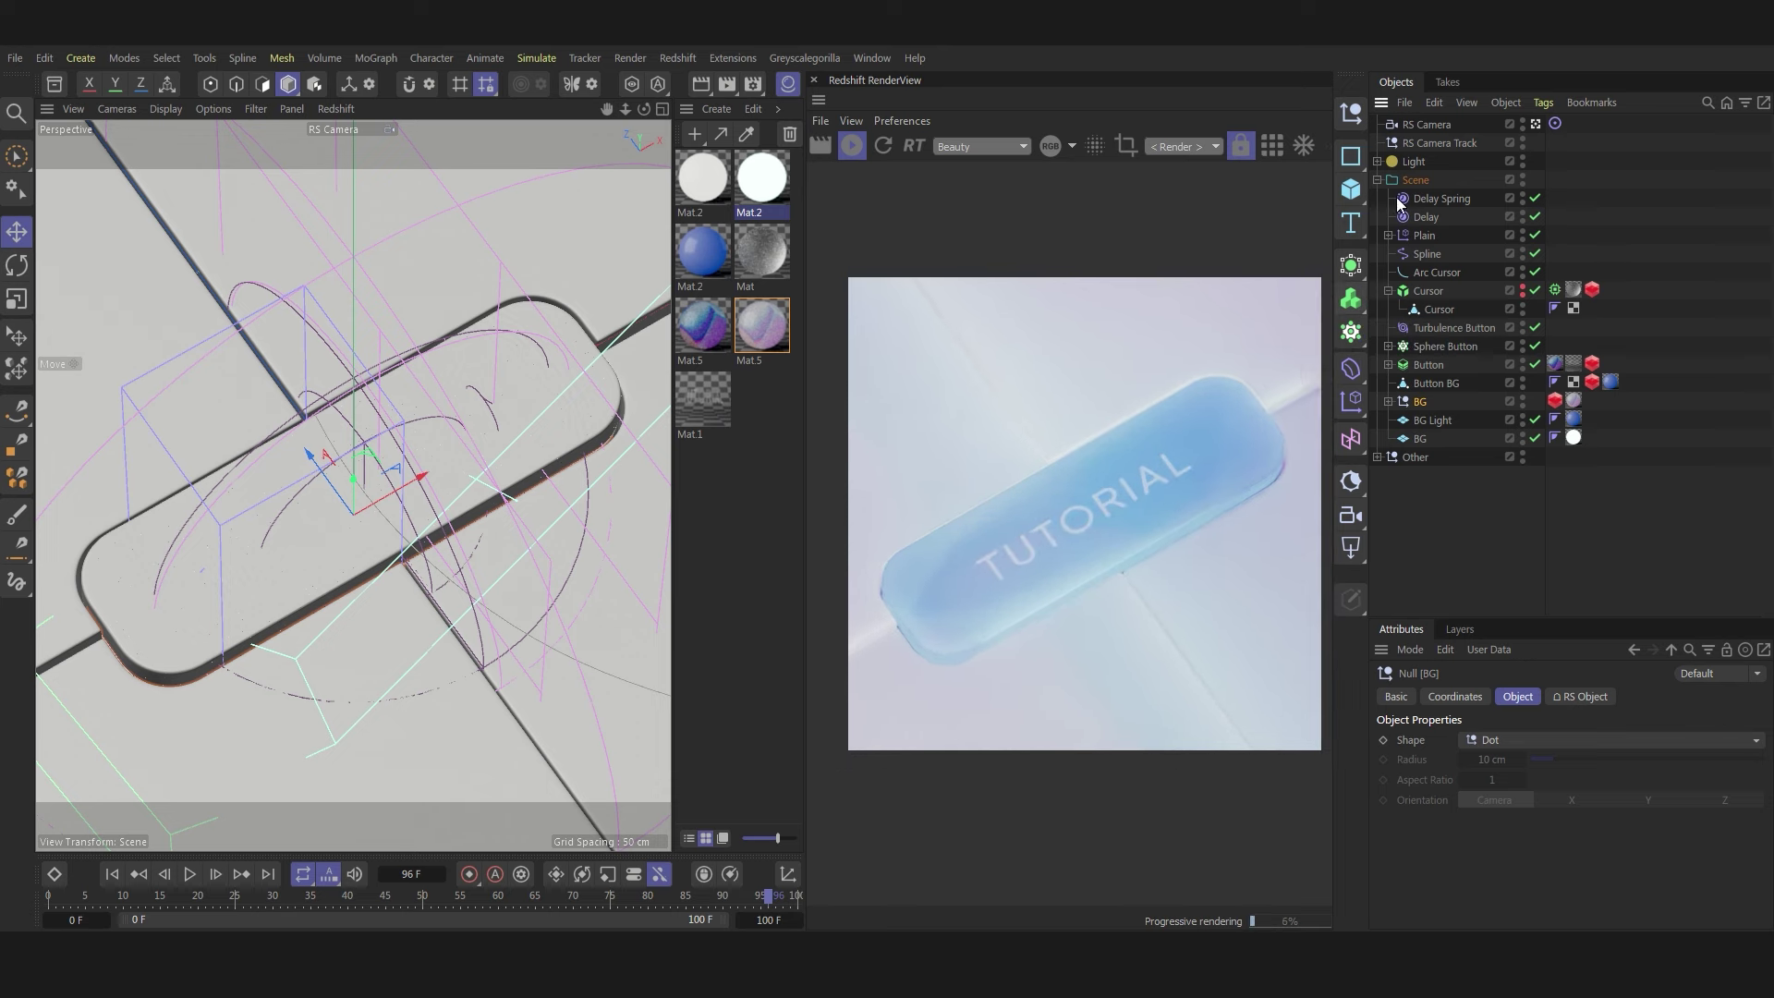
pyautogui.click(1433, 129)
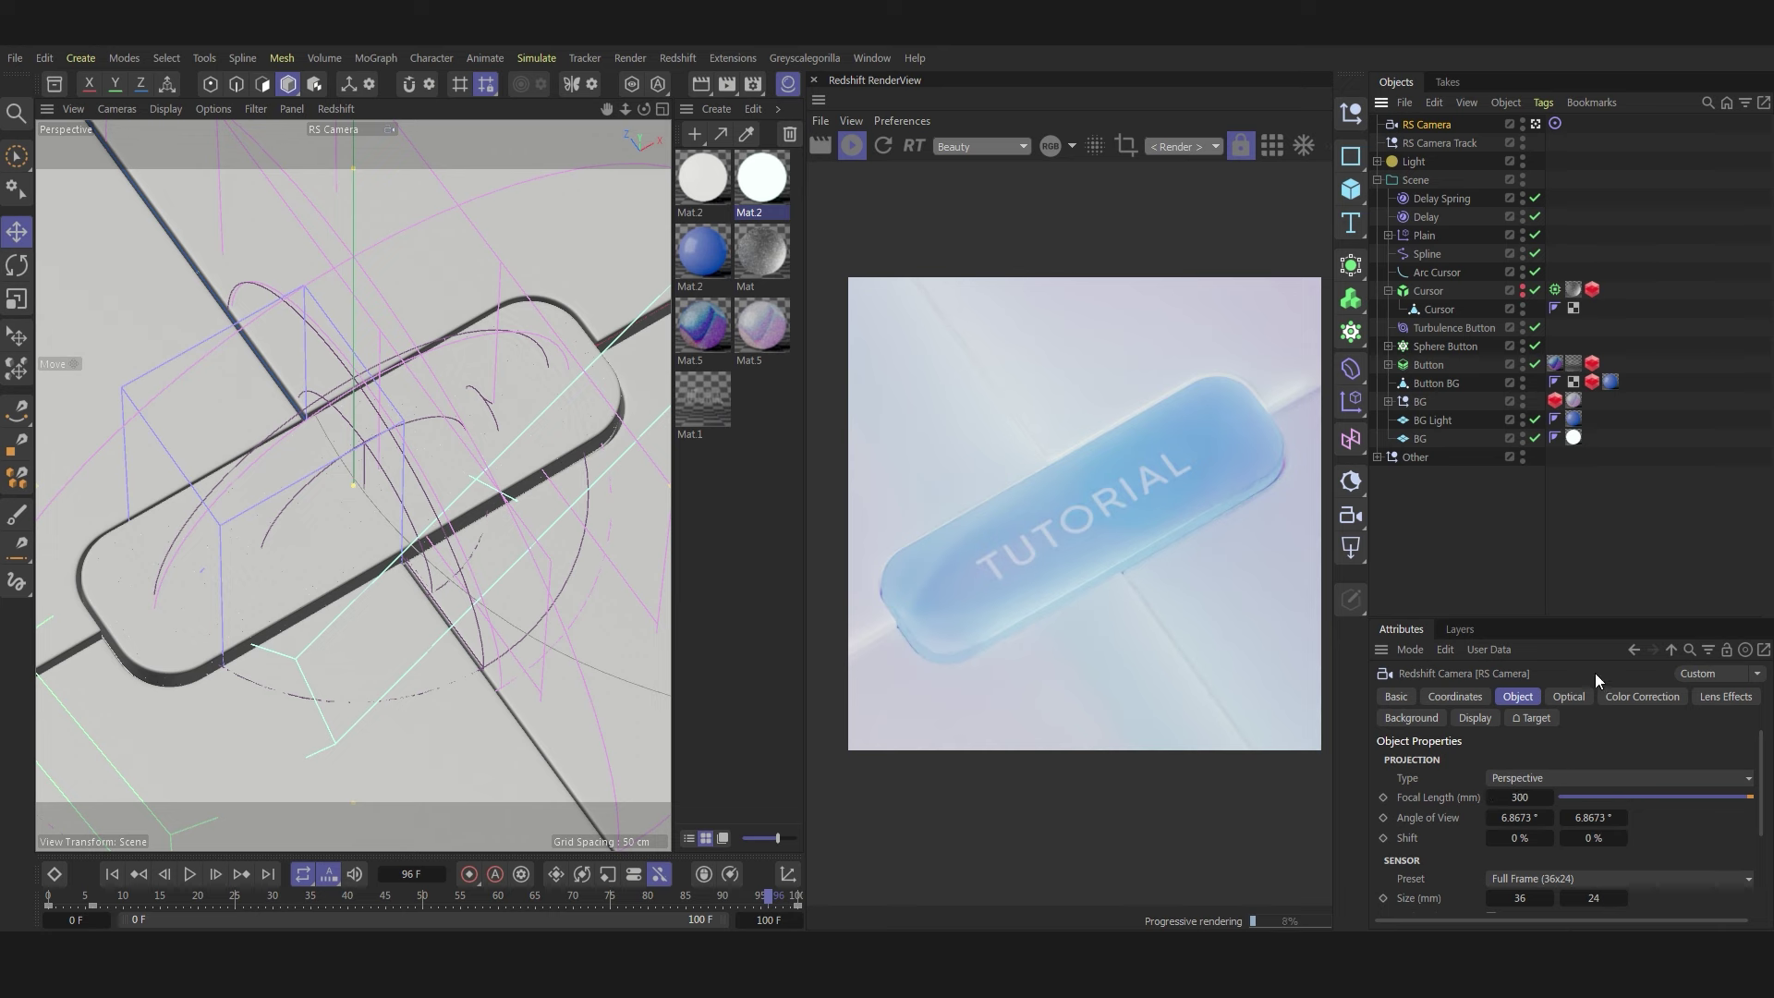
pyautogui.moveTo(1581, 618); pyautogui.dragTo(1576, 455)
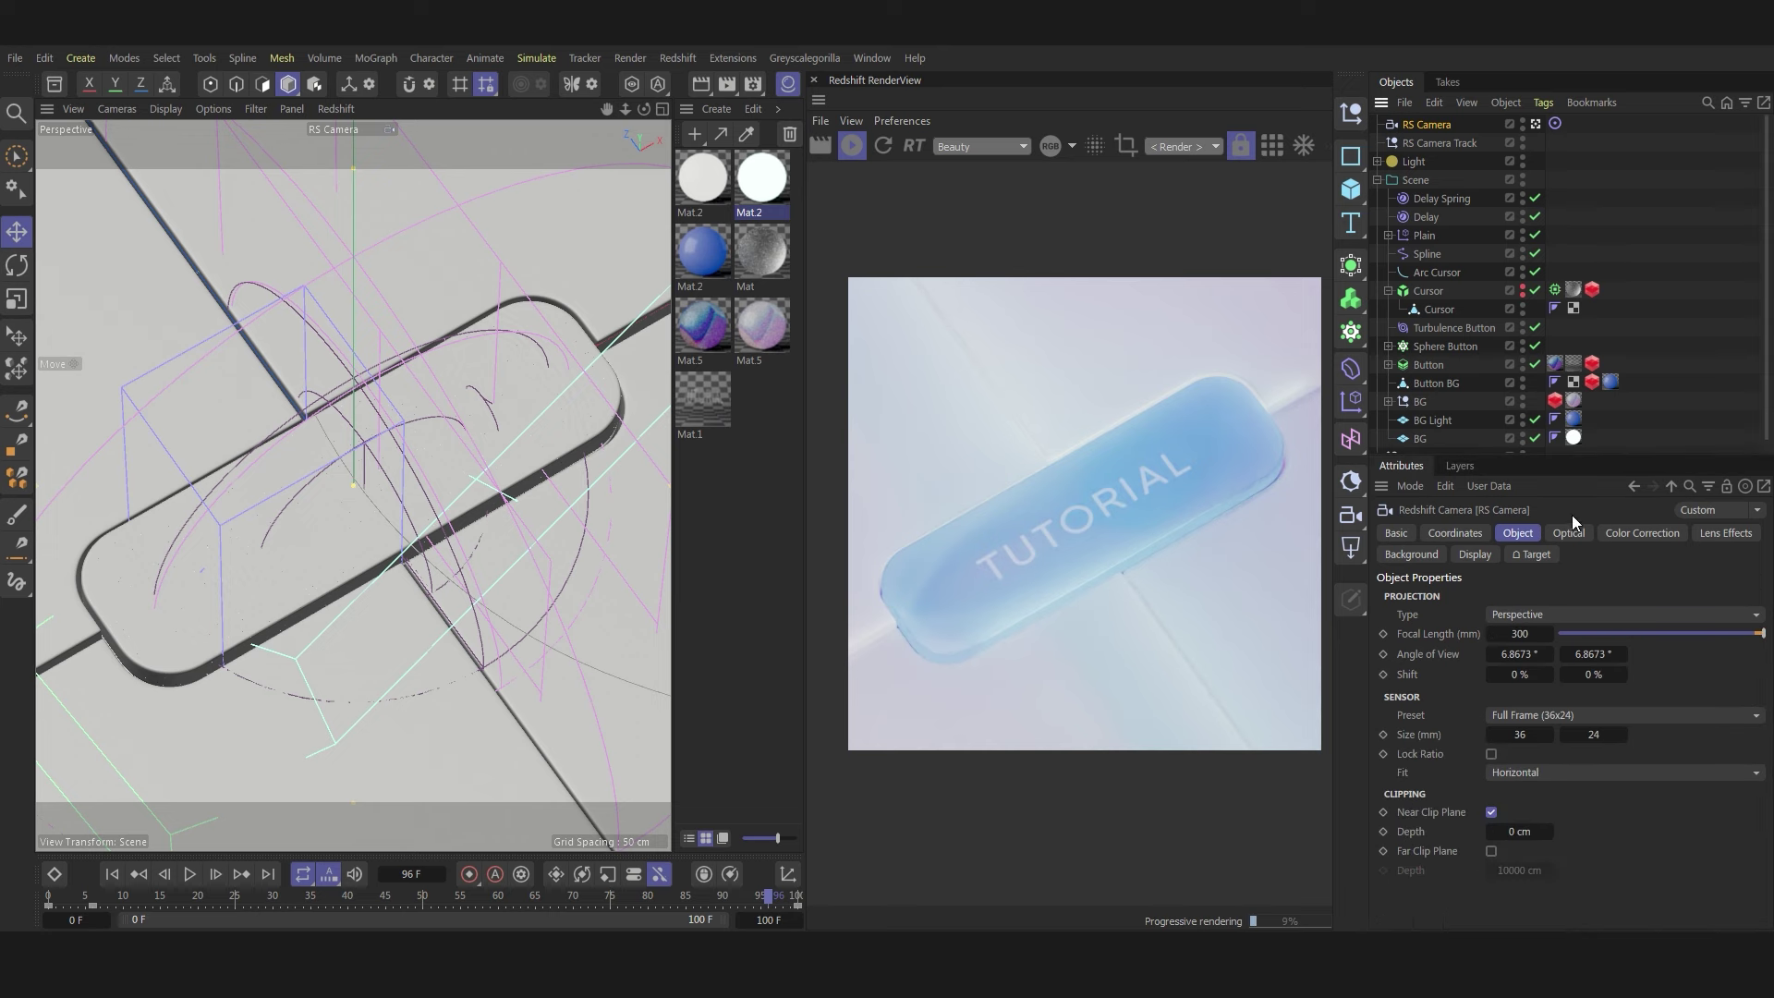
pyautogui.click(1566, 534)
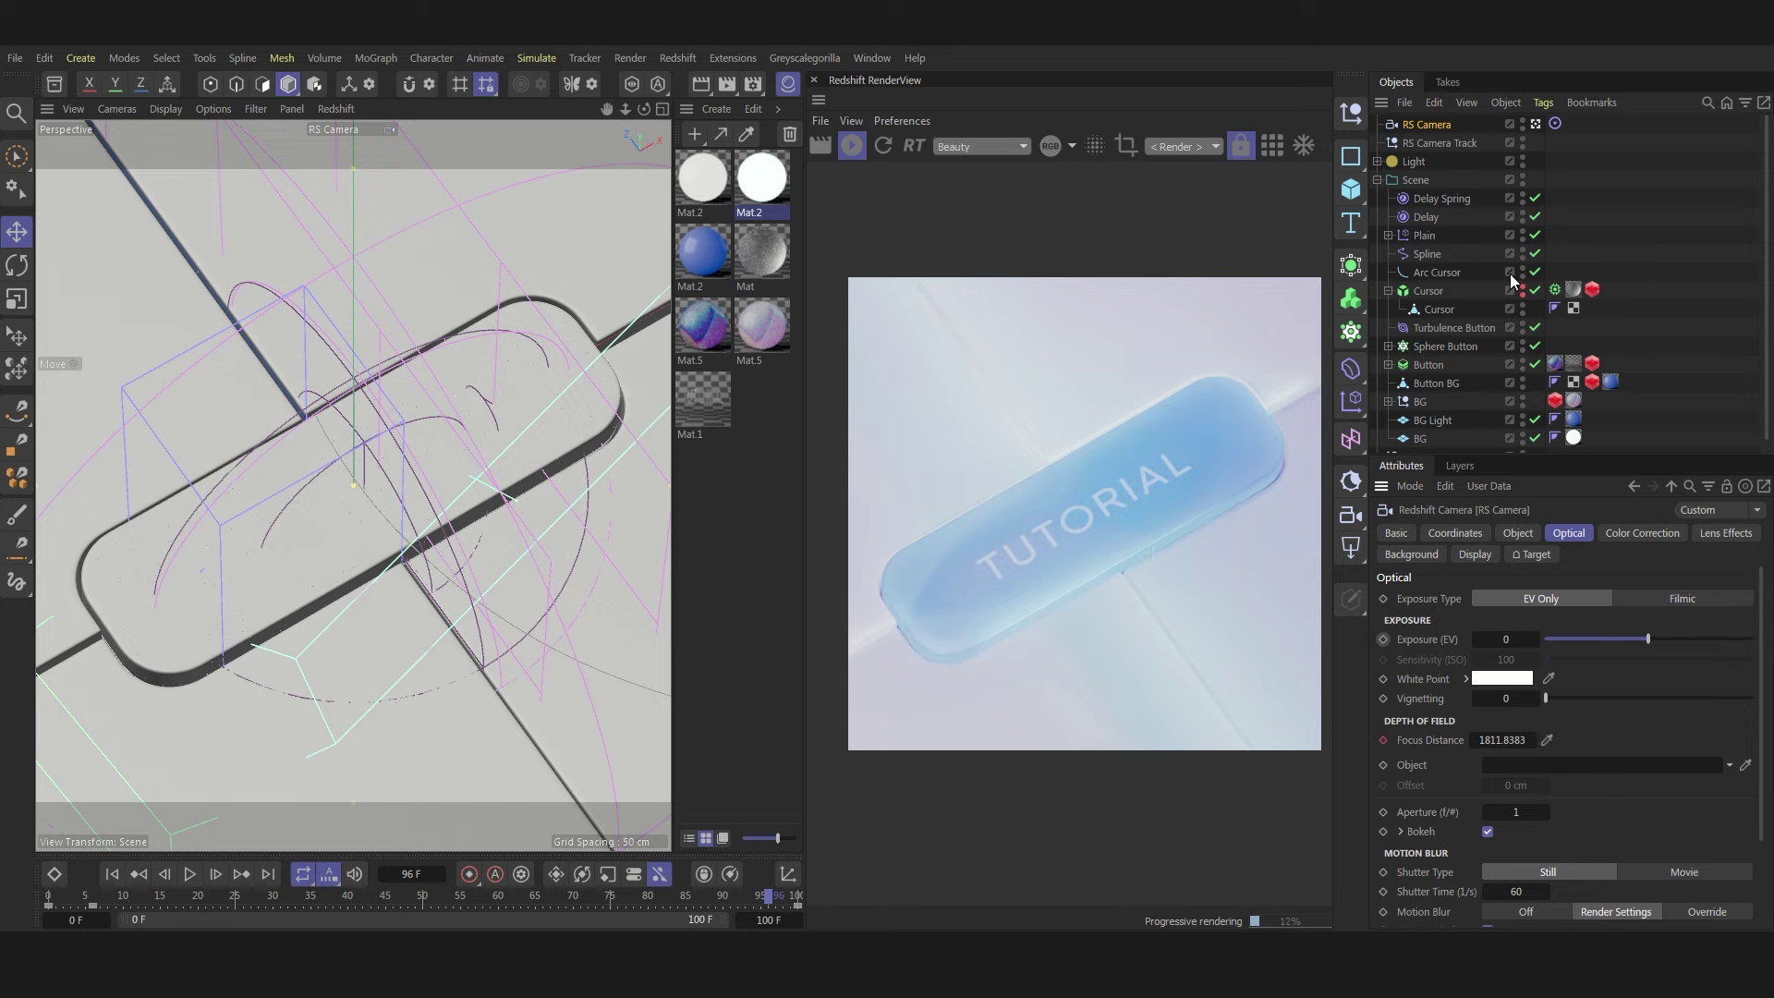
# - At frame 57, make the Cursor visible and draw a render region around it
pyautogui.click(474, 895)
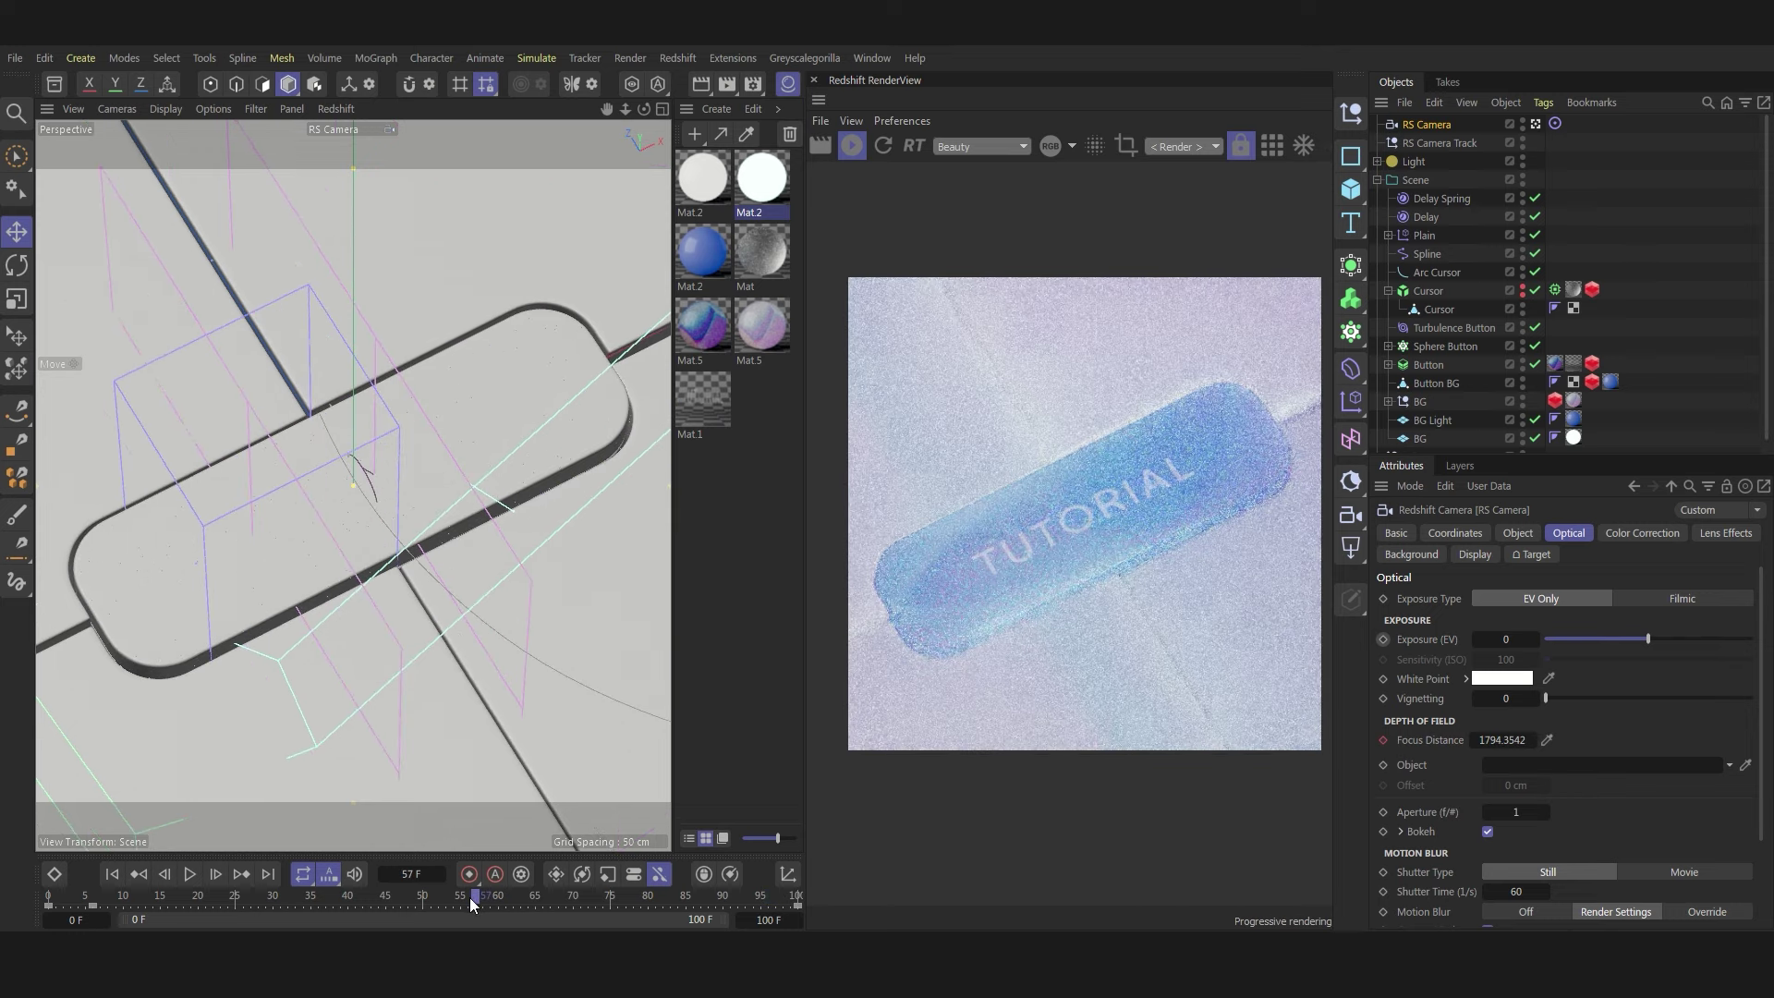
pyautogui.click(1522, 292)
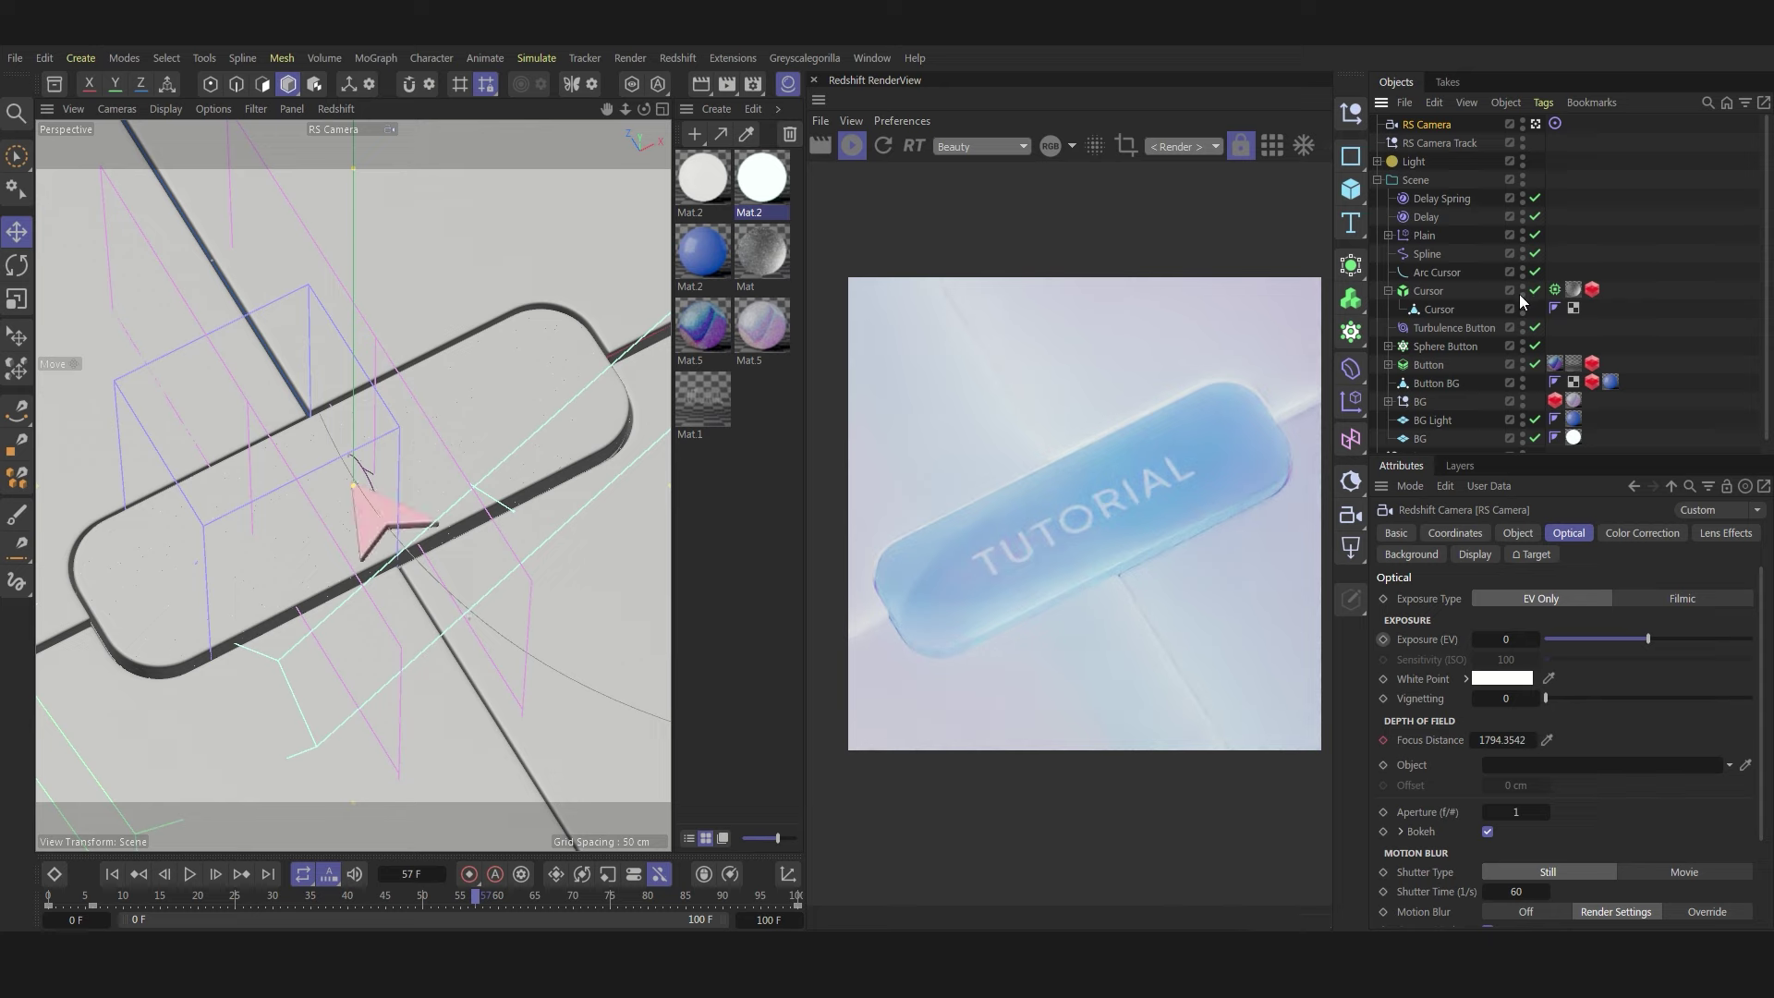
pyautogui.click(1429, 292)
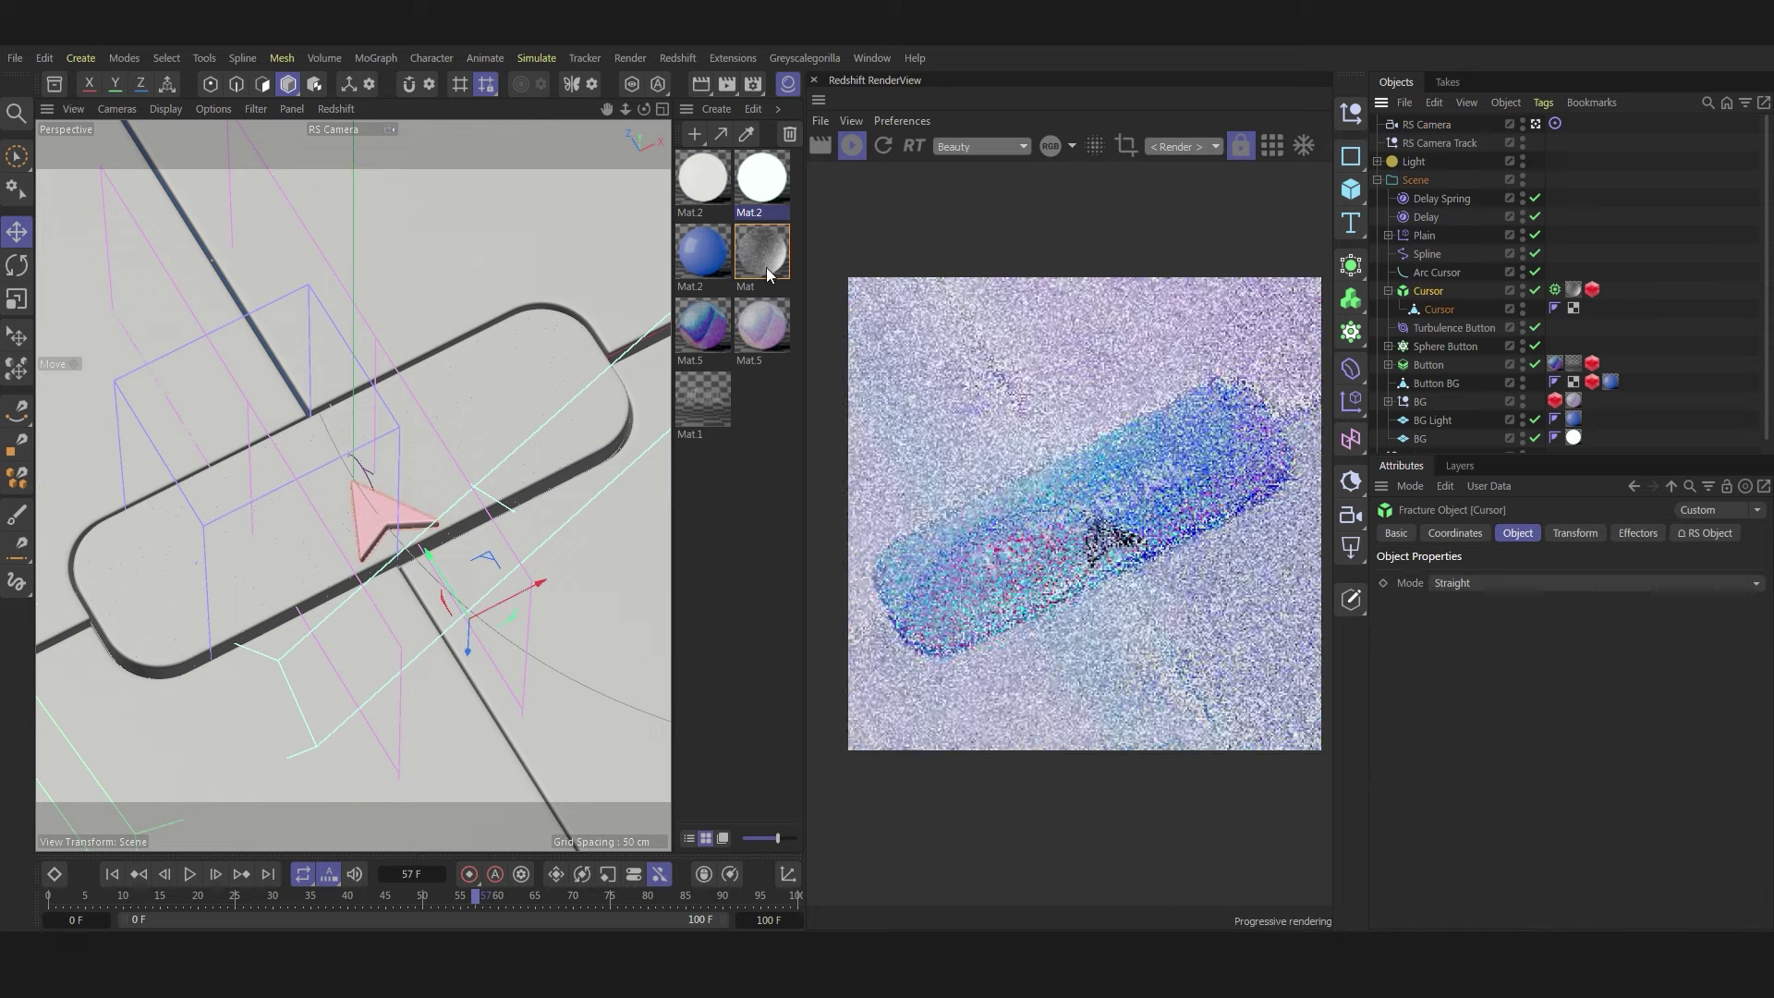
pyautogui.scroll(1, 1105, 556)
pyautogui.click(1129, 146)
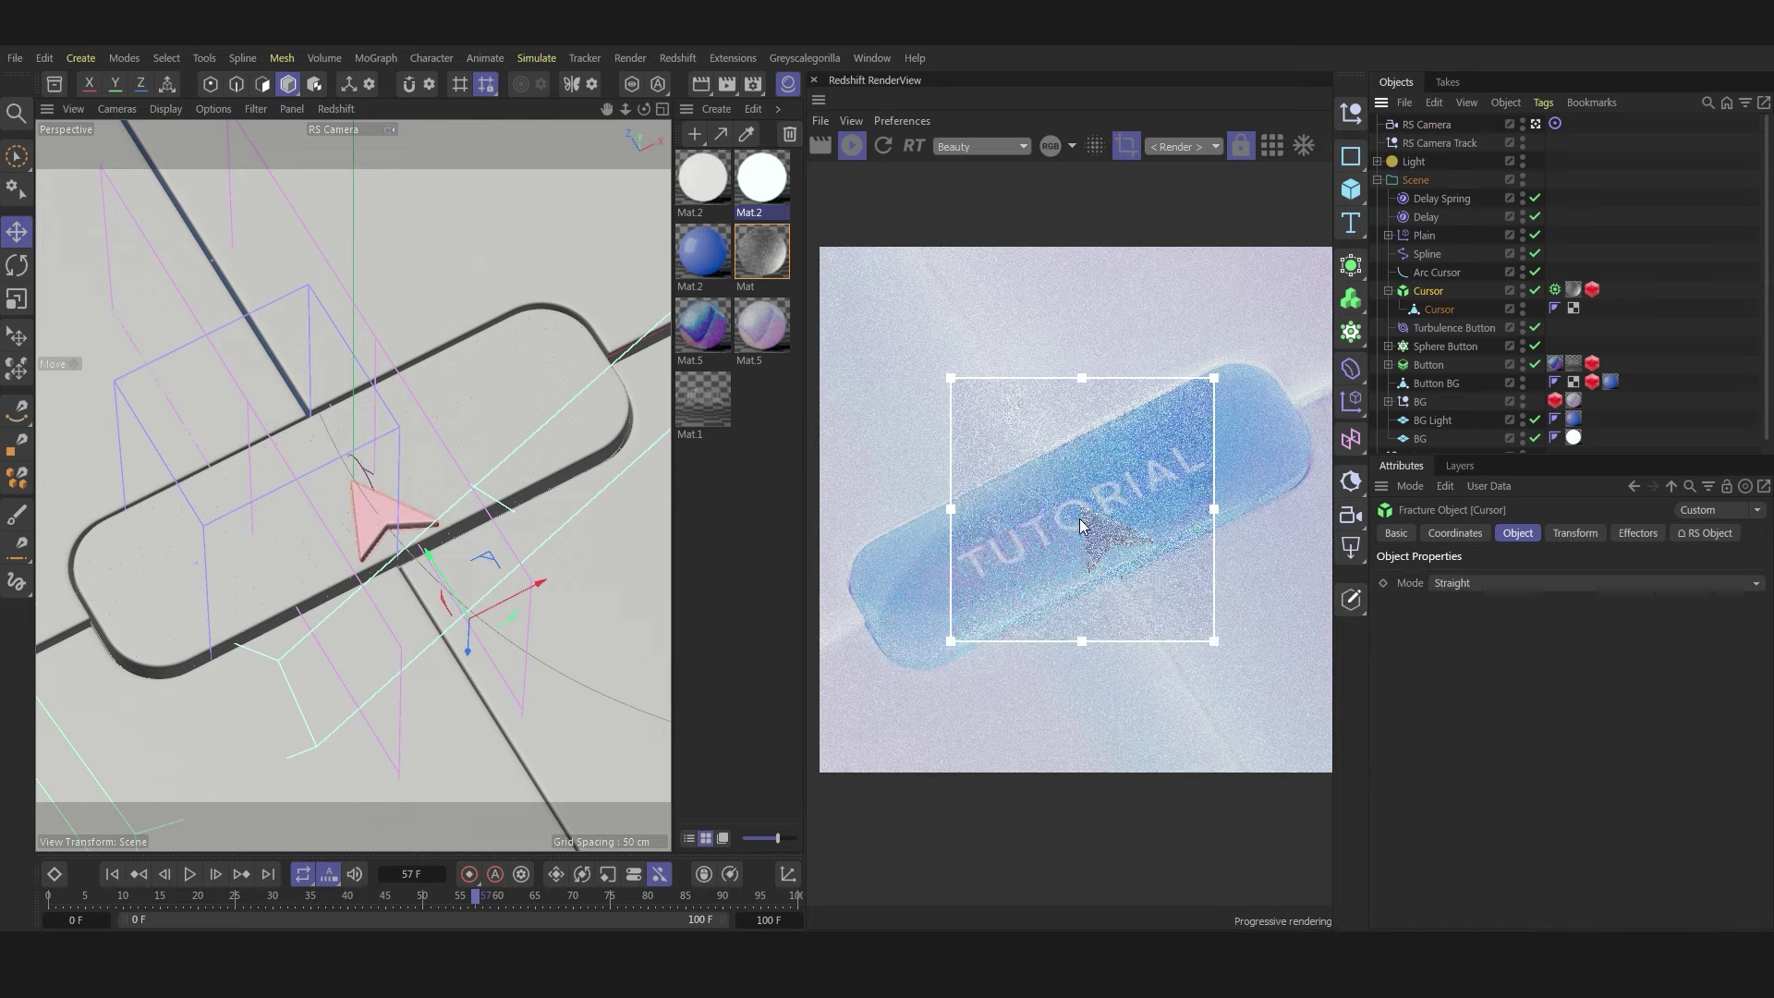
pyautogui.moveTo(948, 377); pyautogui.dragTo(1026, 472)
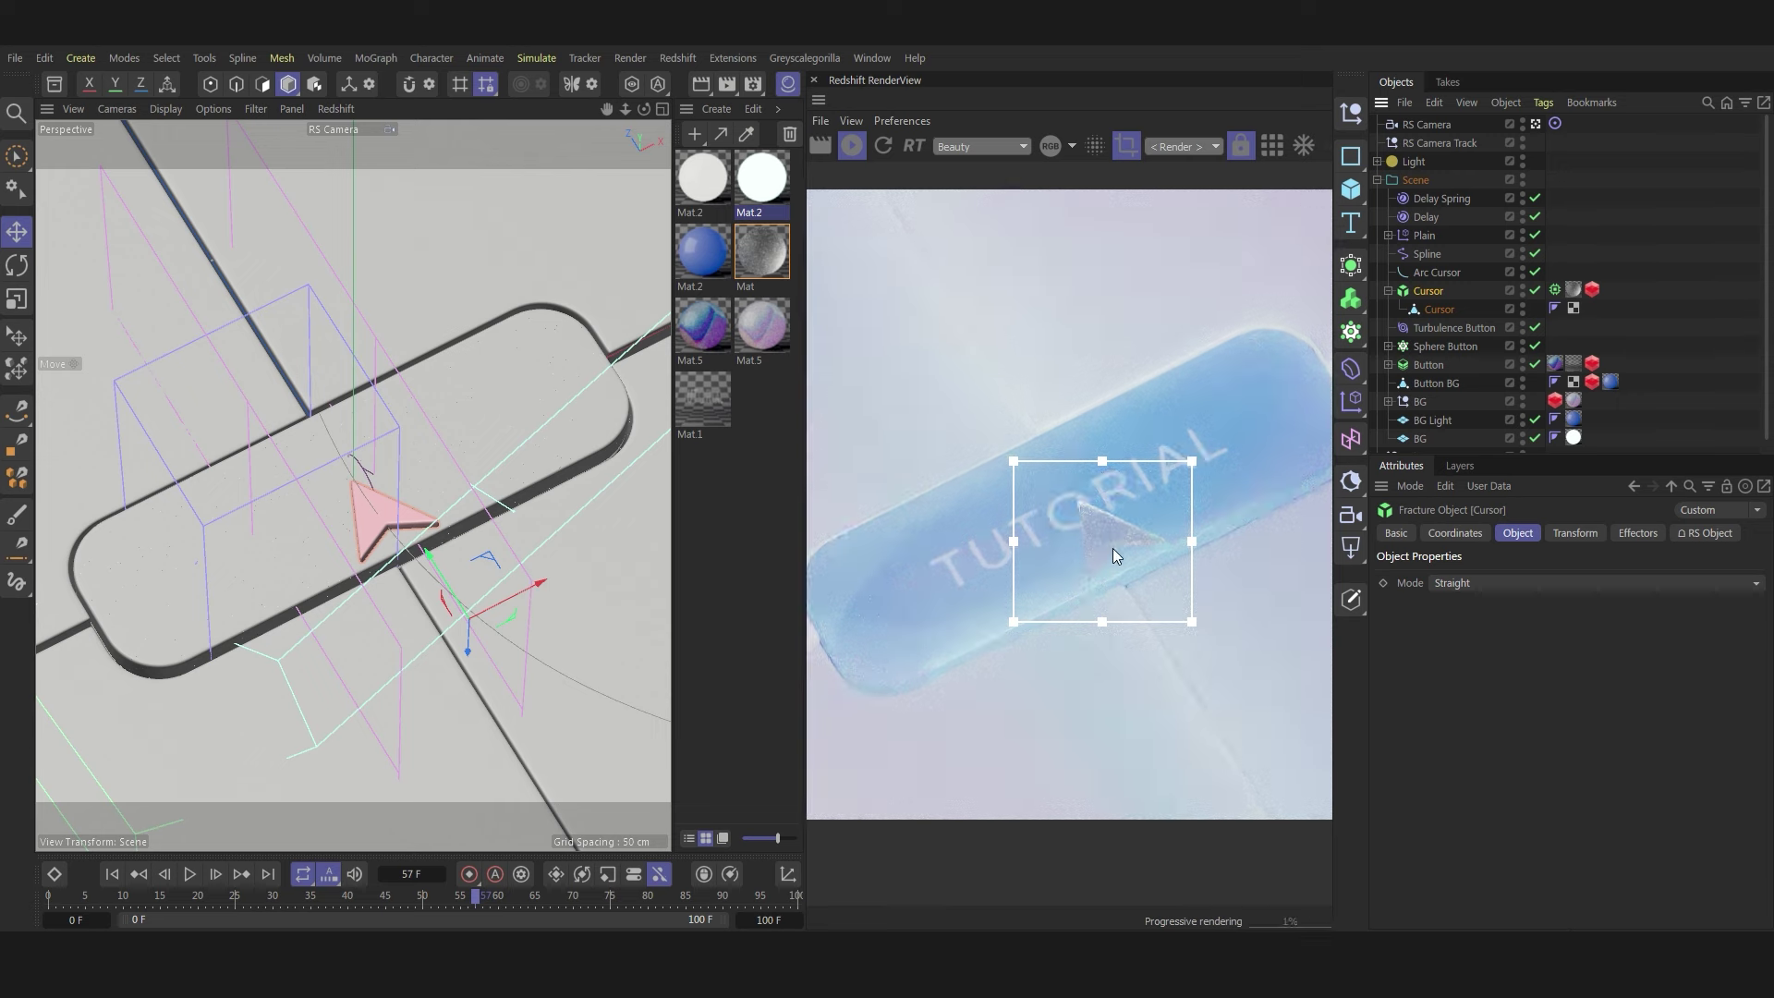
pyautogui.scroll(3, 1112, 547)
# - Inspect Mat's Base, Coat, Geometry and Subsurface sections, then select the Button's Mat.1 tag (Flat, Length V 122%)
pyautogui.doubleClick(767, 248)
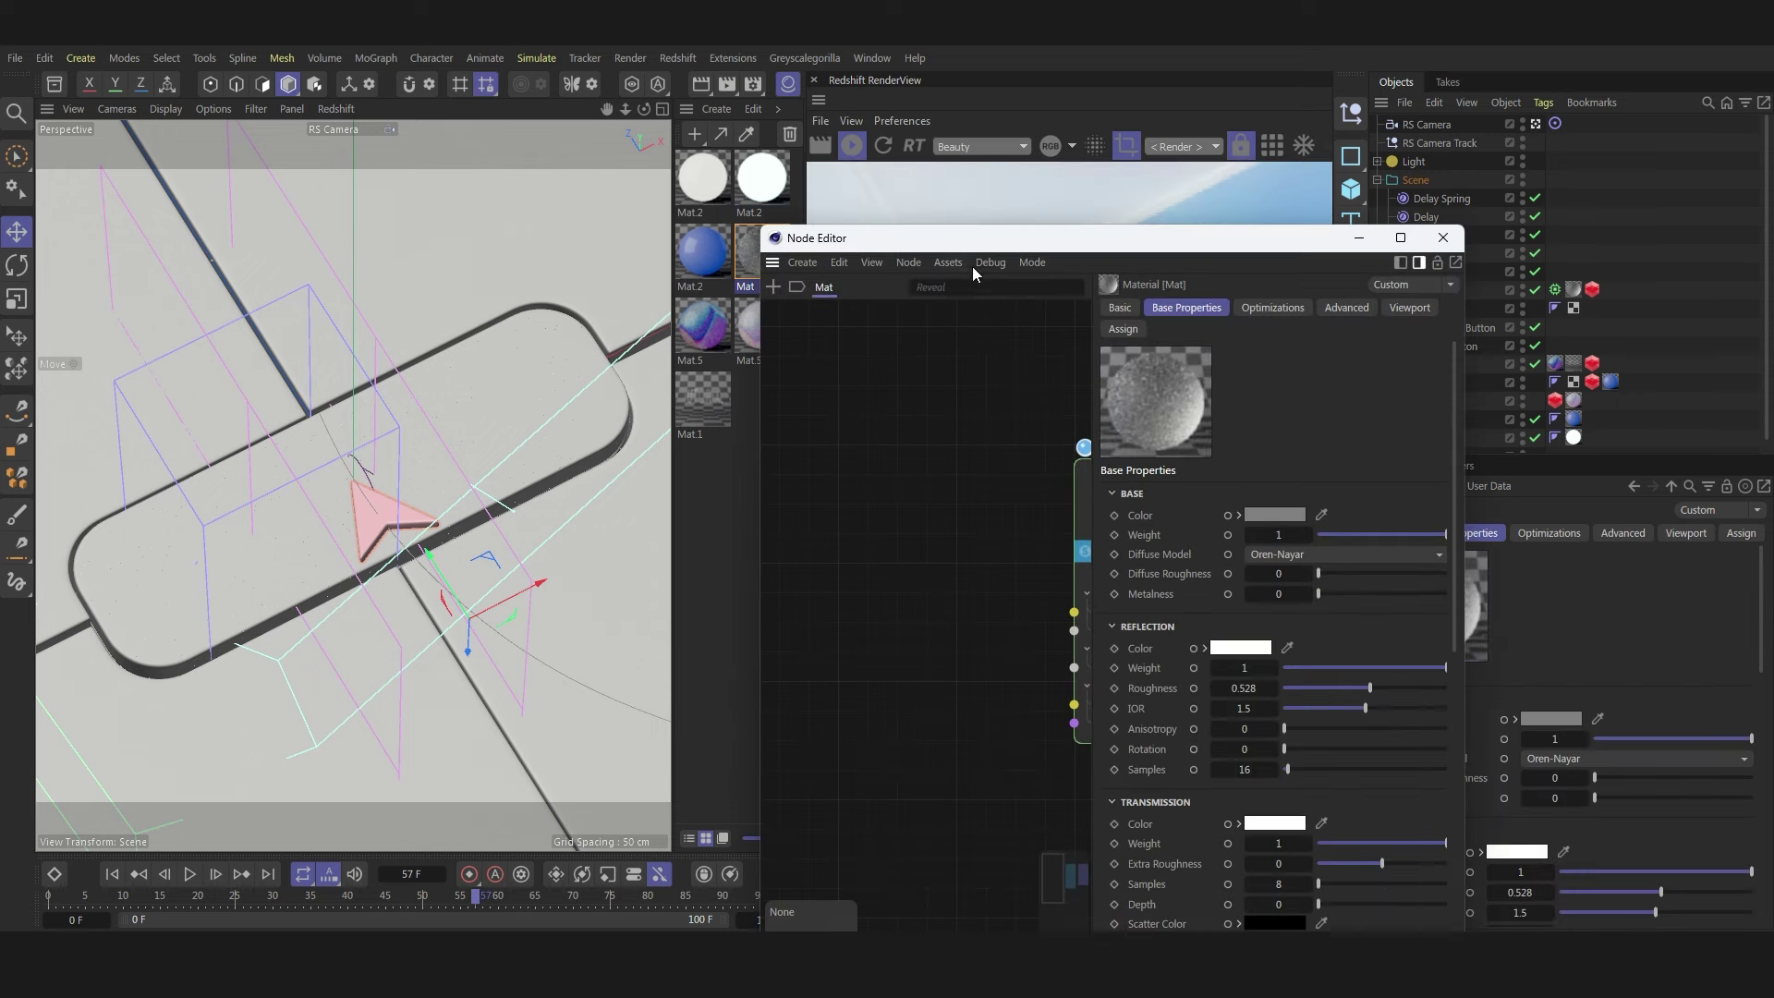
pyautogui.moveTo(998, 245); pyautogui.dragTo(460, 199)
pyautogui.scroll(-3, 352, 546)
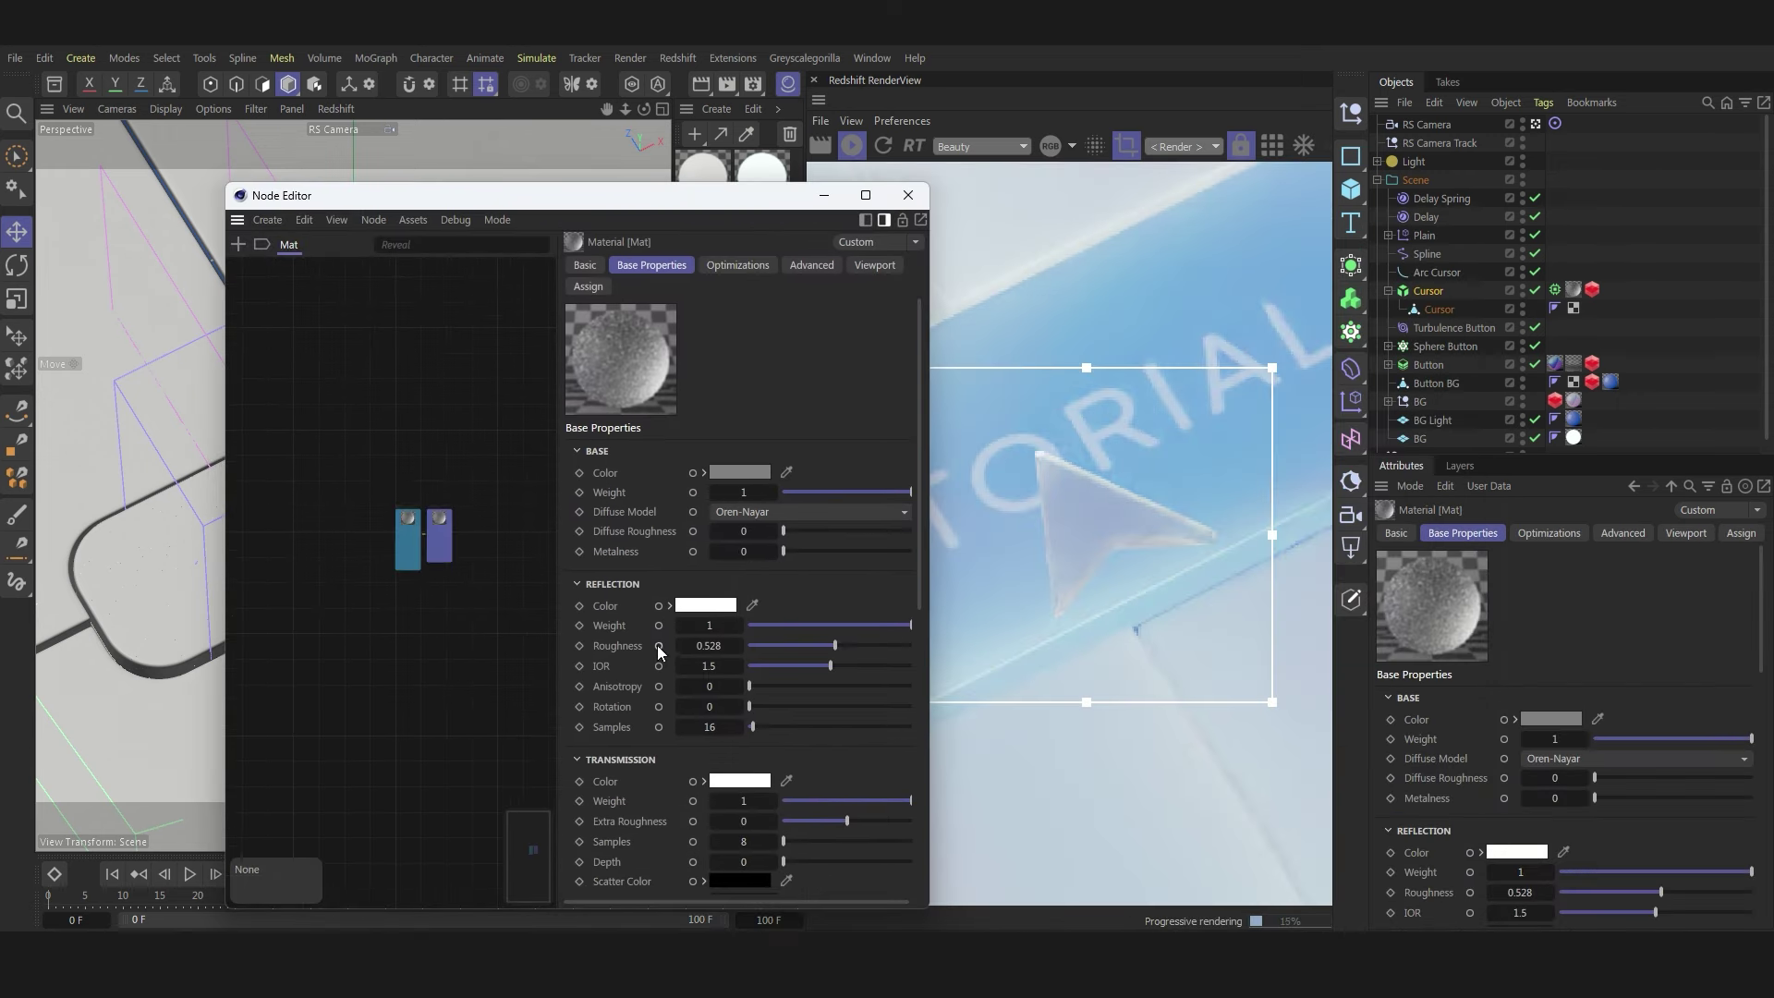
pyautogui.click(577, 452)
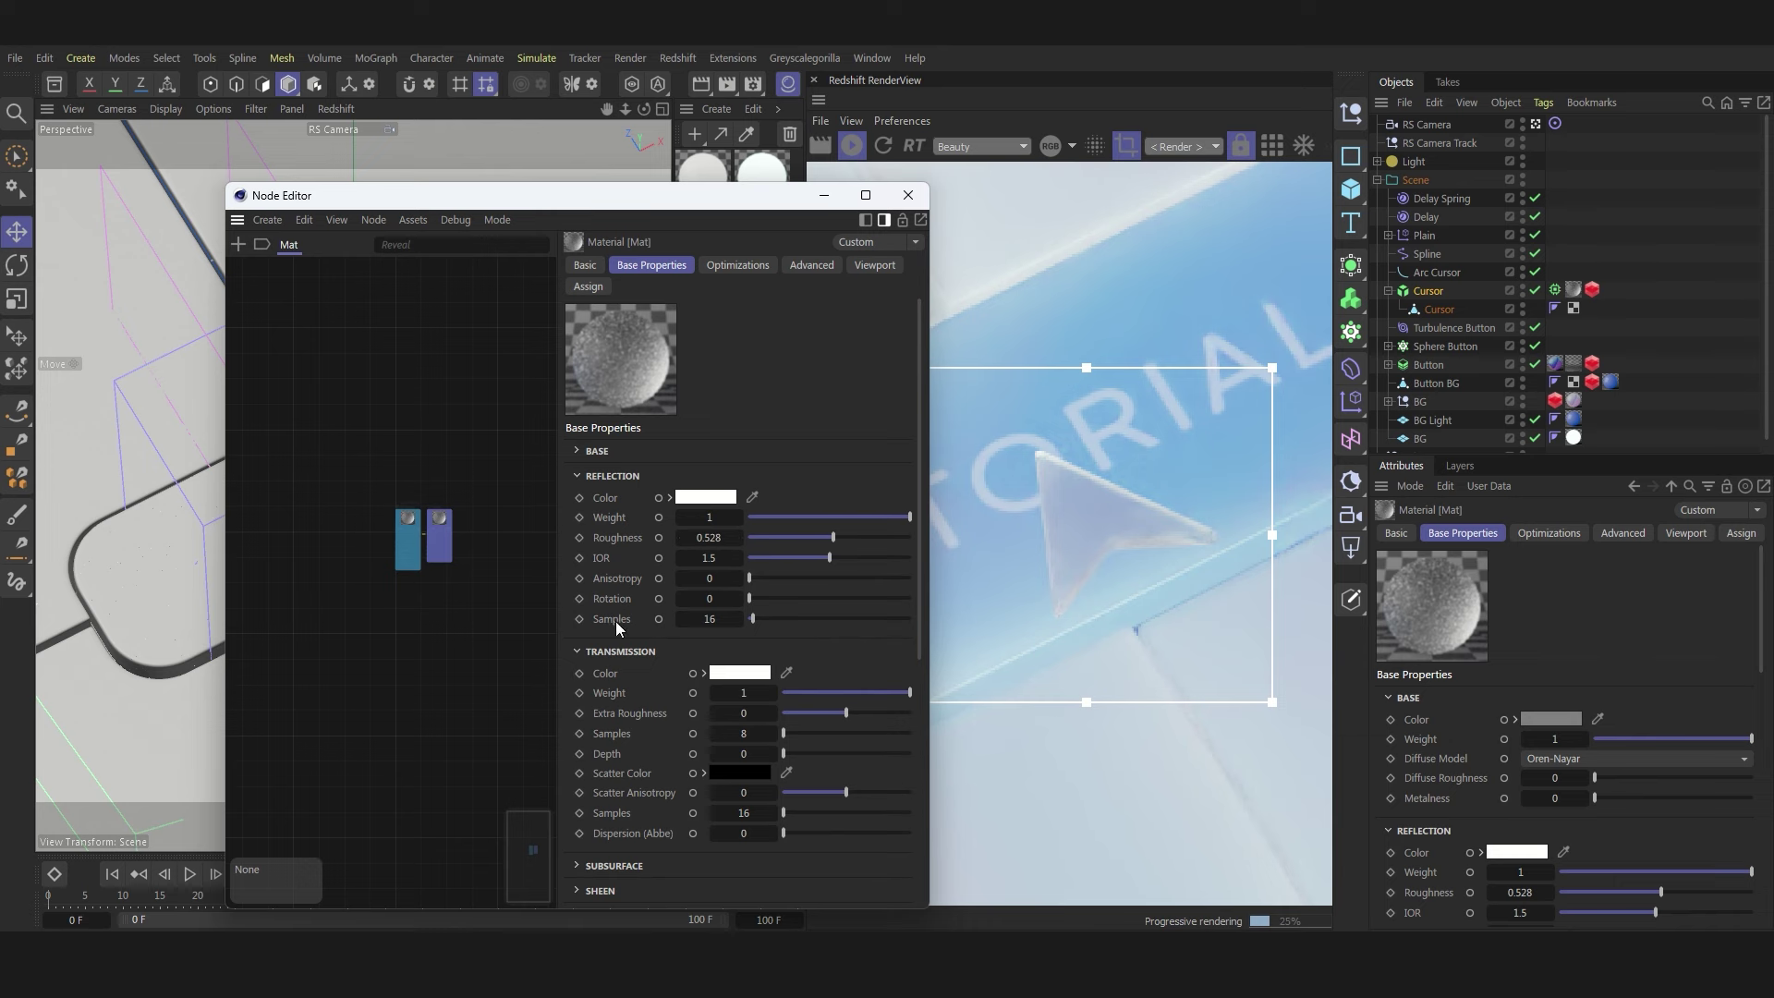
pyautogui.scroll(-3, 616, 629)
pyautogui.scroll(-3, 666, 739)
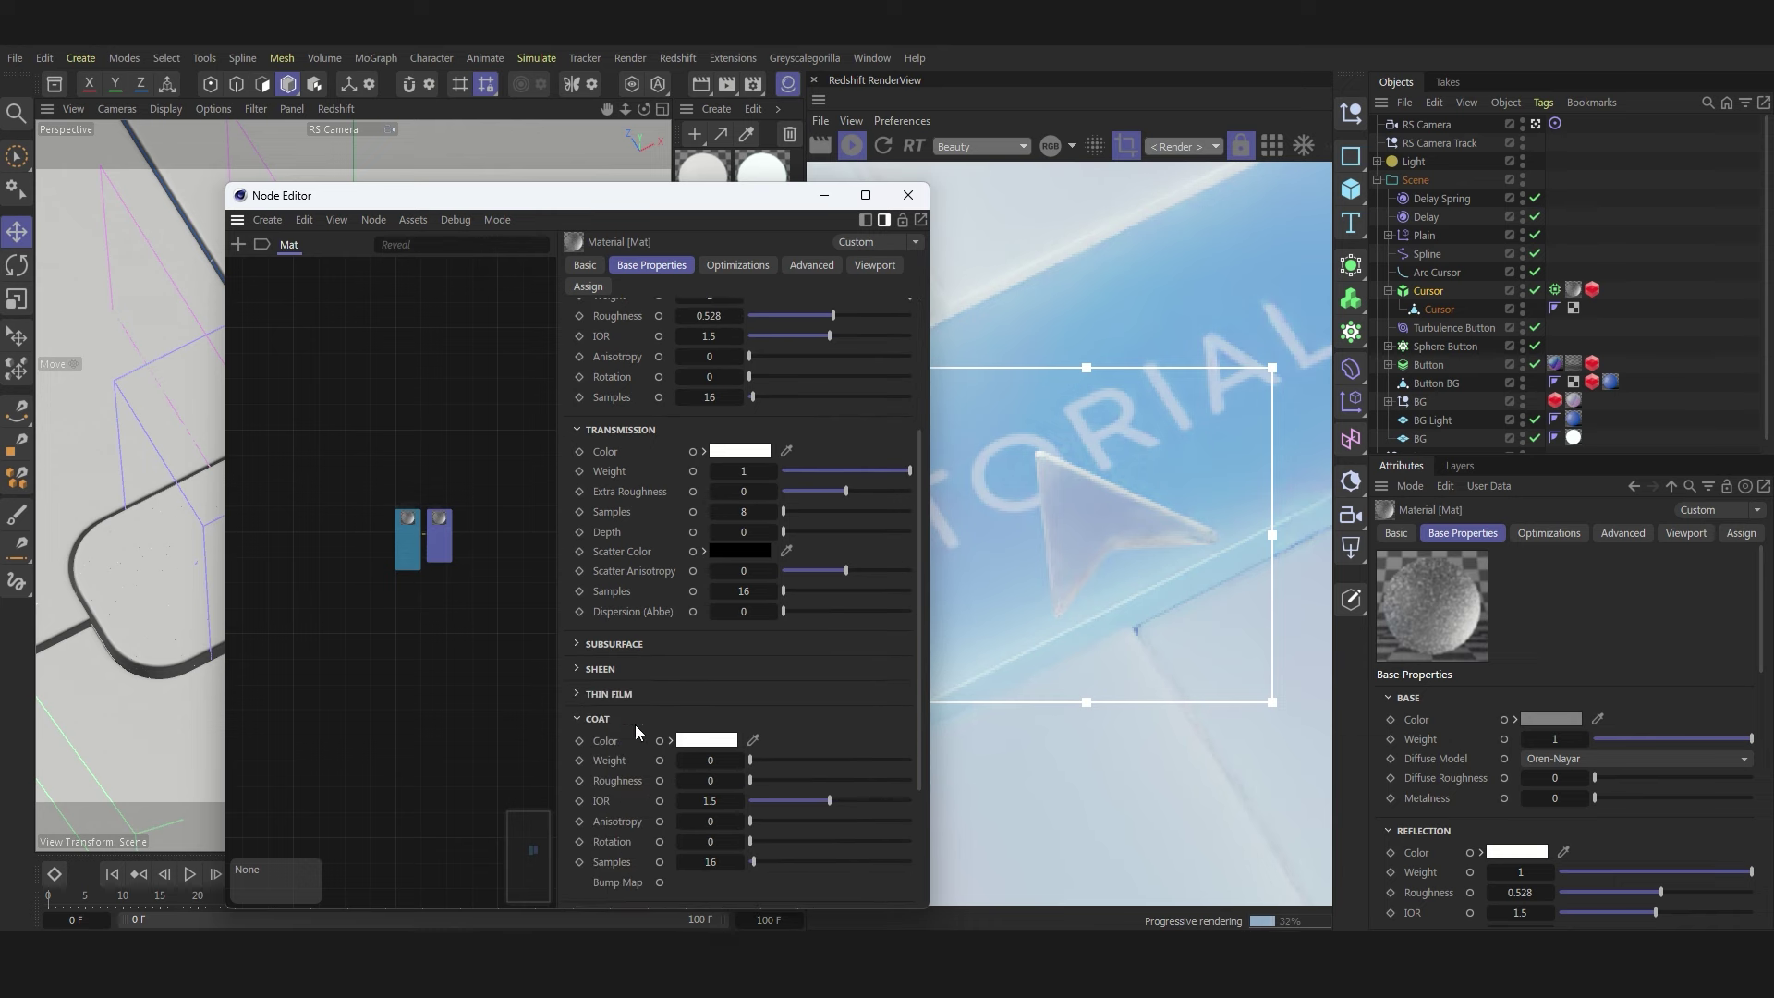
pyautogui.click(577, 719)
pyautogui.click(576, 791)
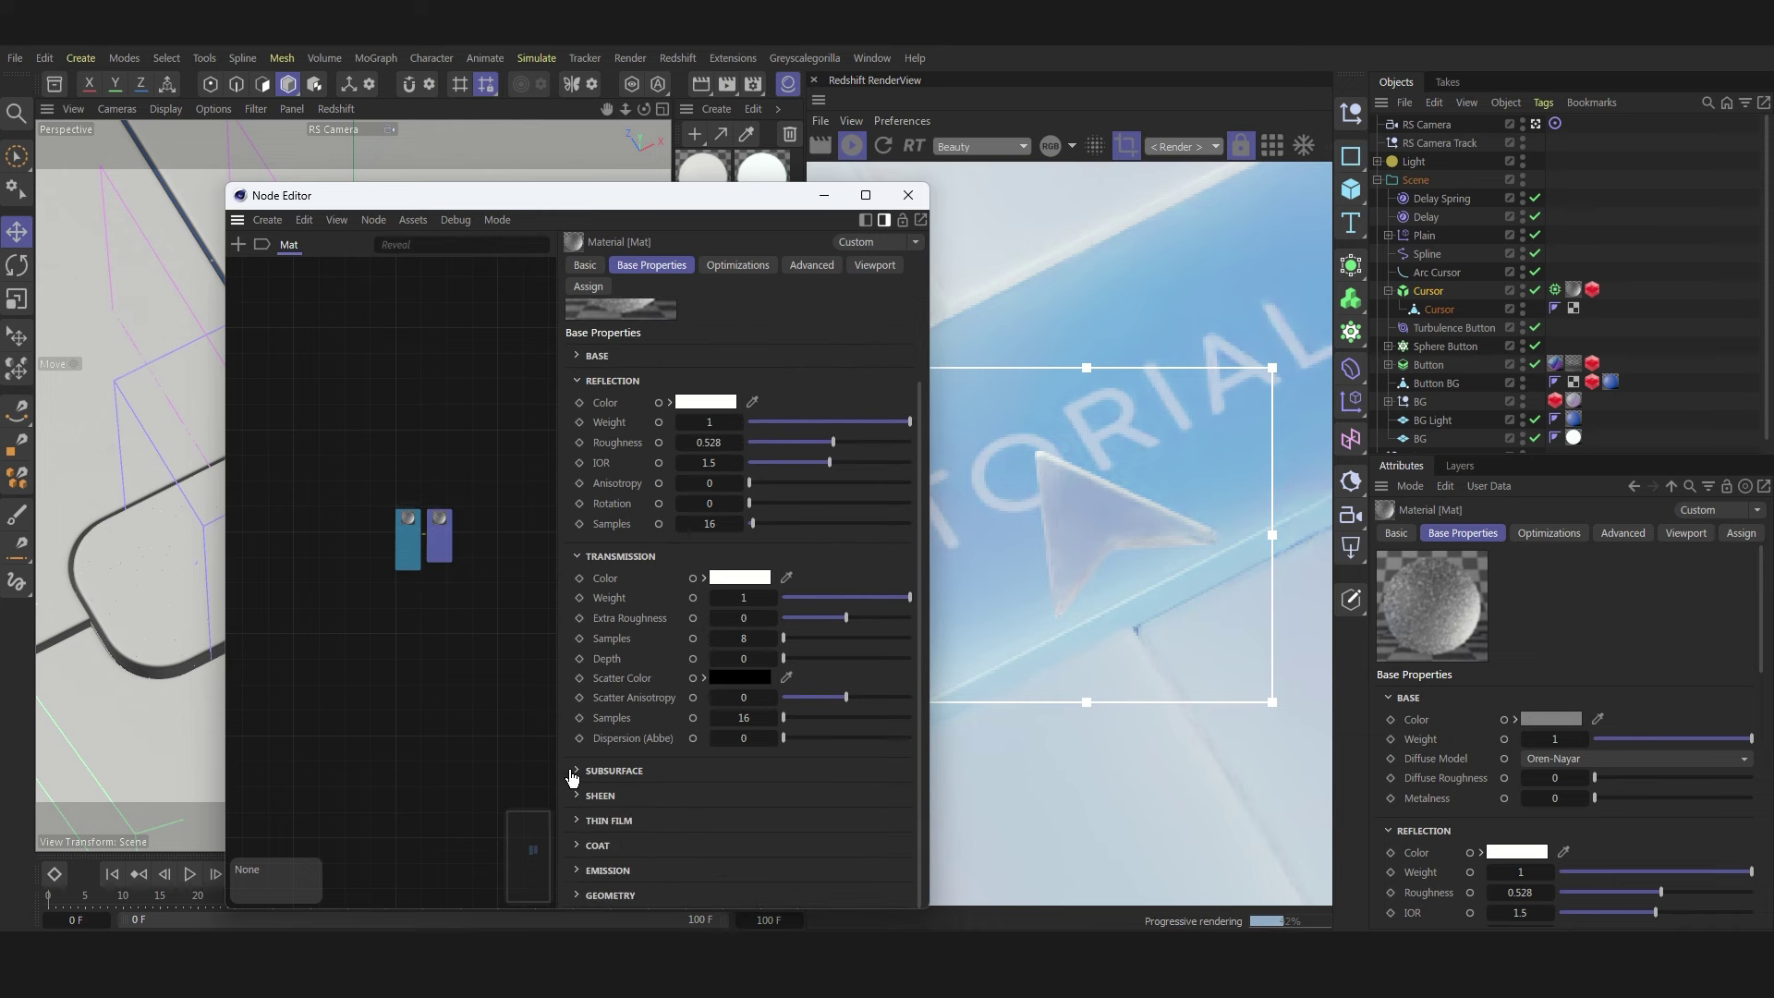
pyautogui.click(575, 770)
pyautogui.scroll(-3, 684, 711)
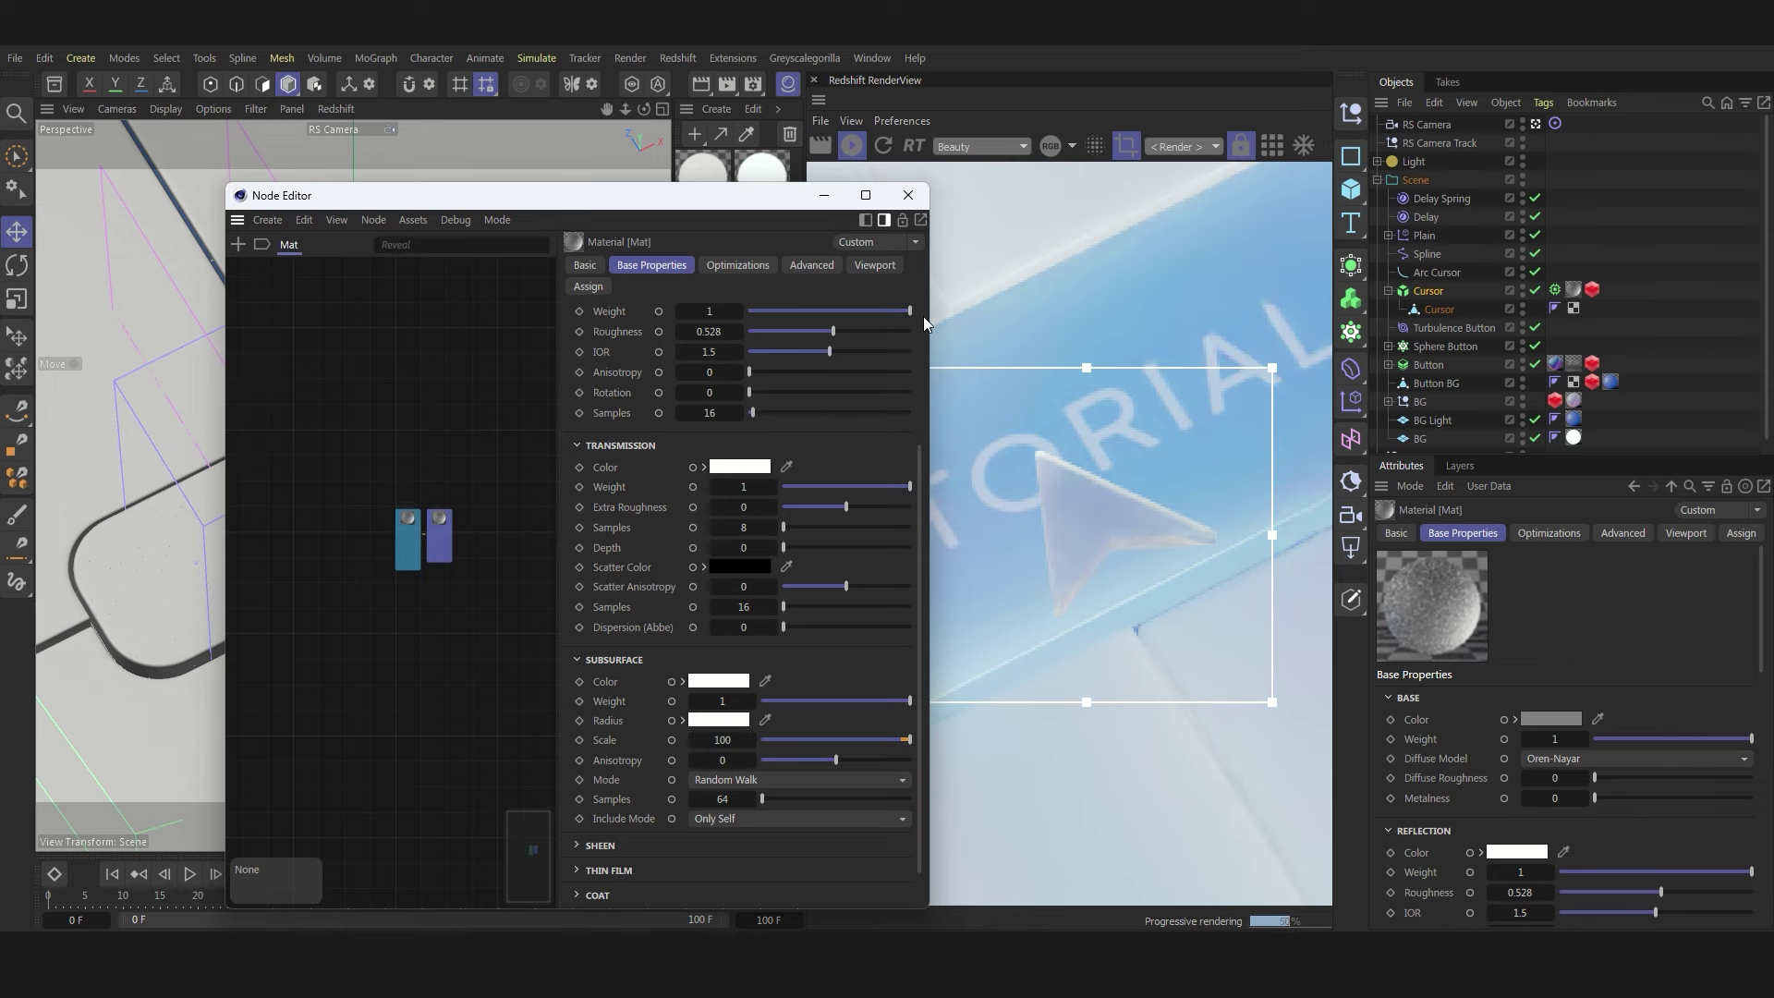
pyautogui.click(909, 195)
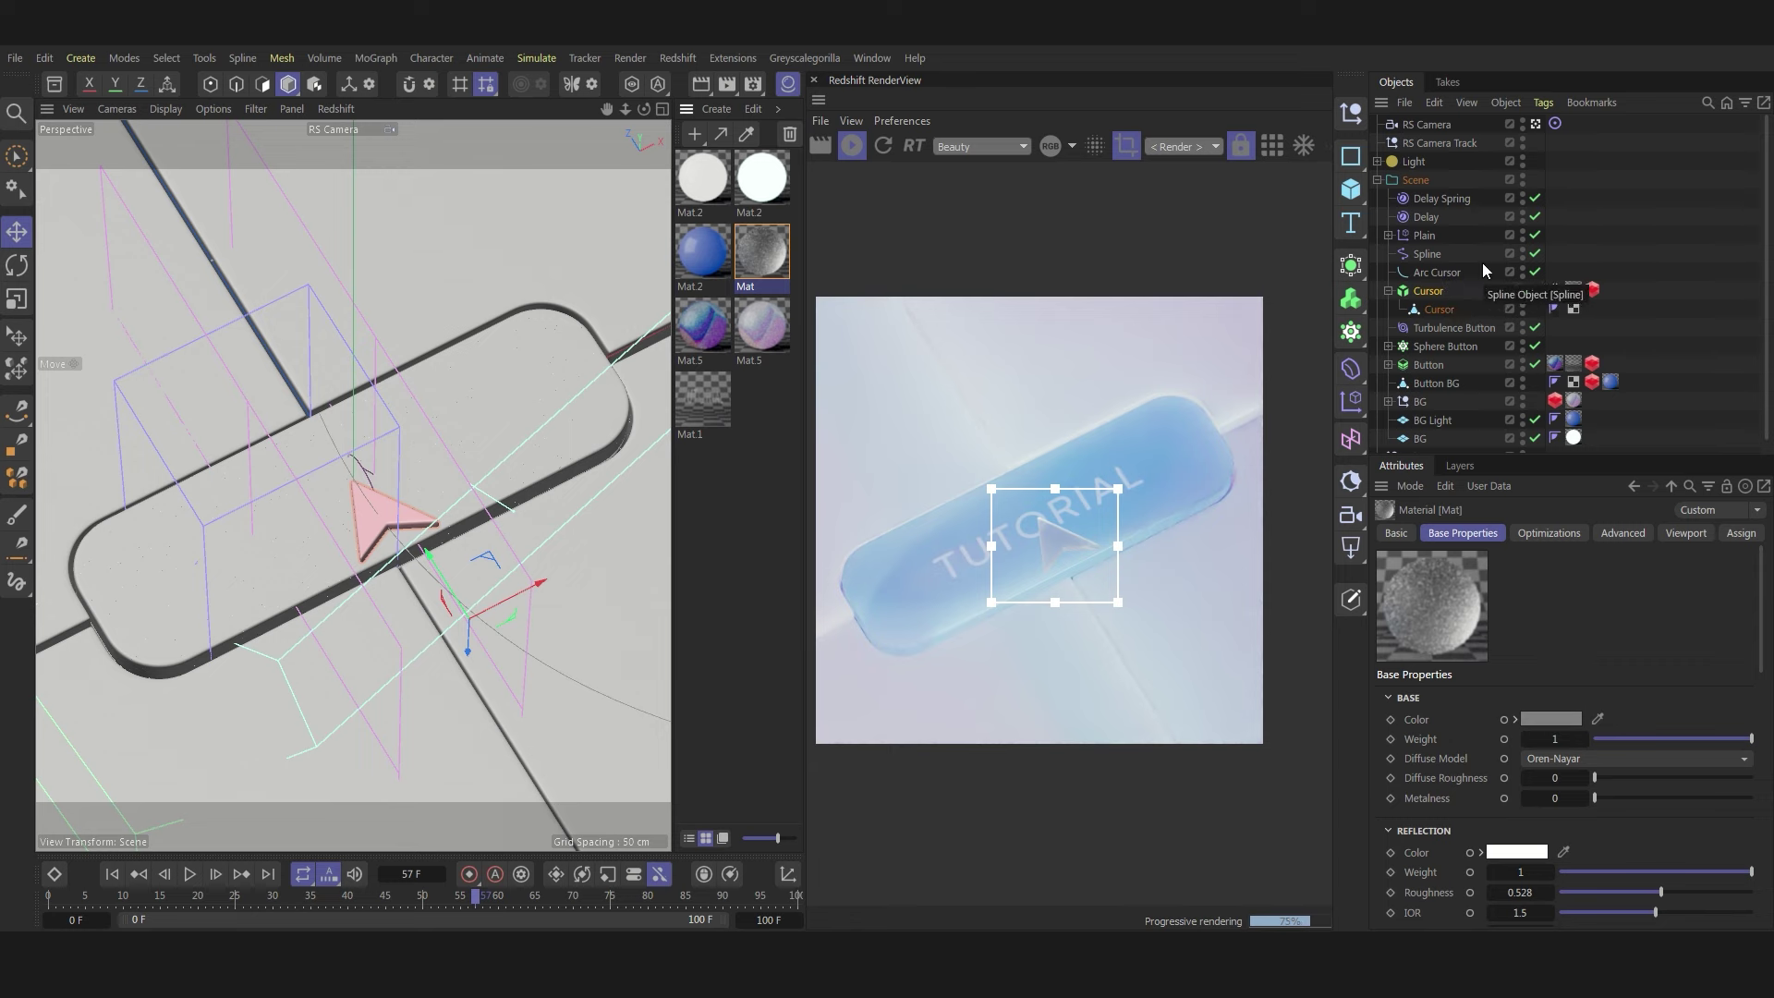
pyautogui.click(1575, 365)
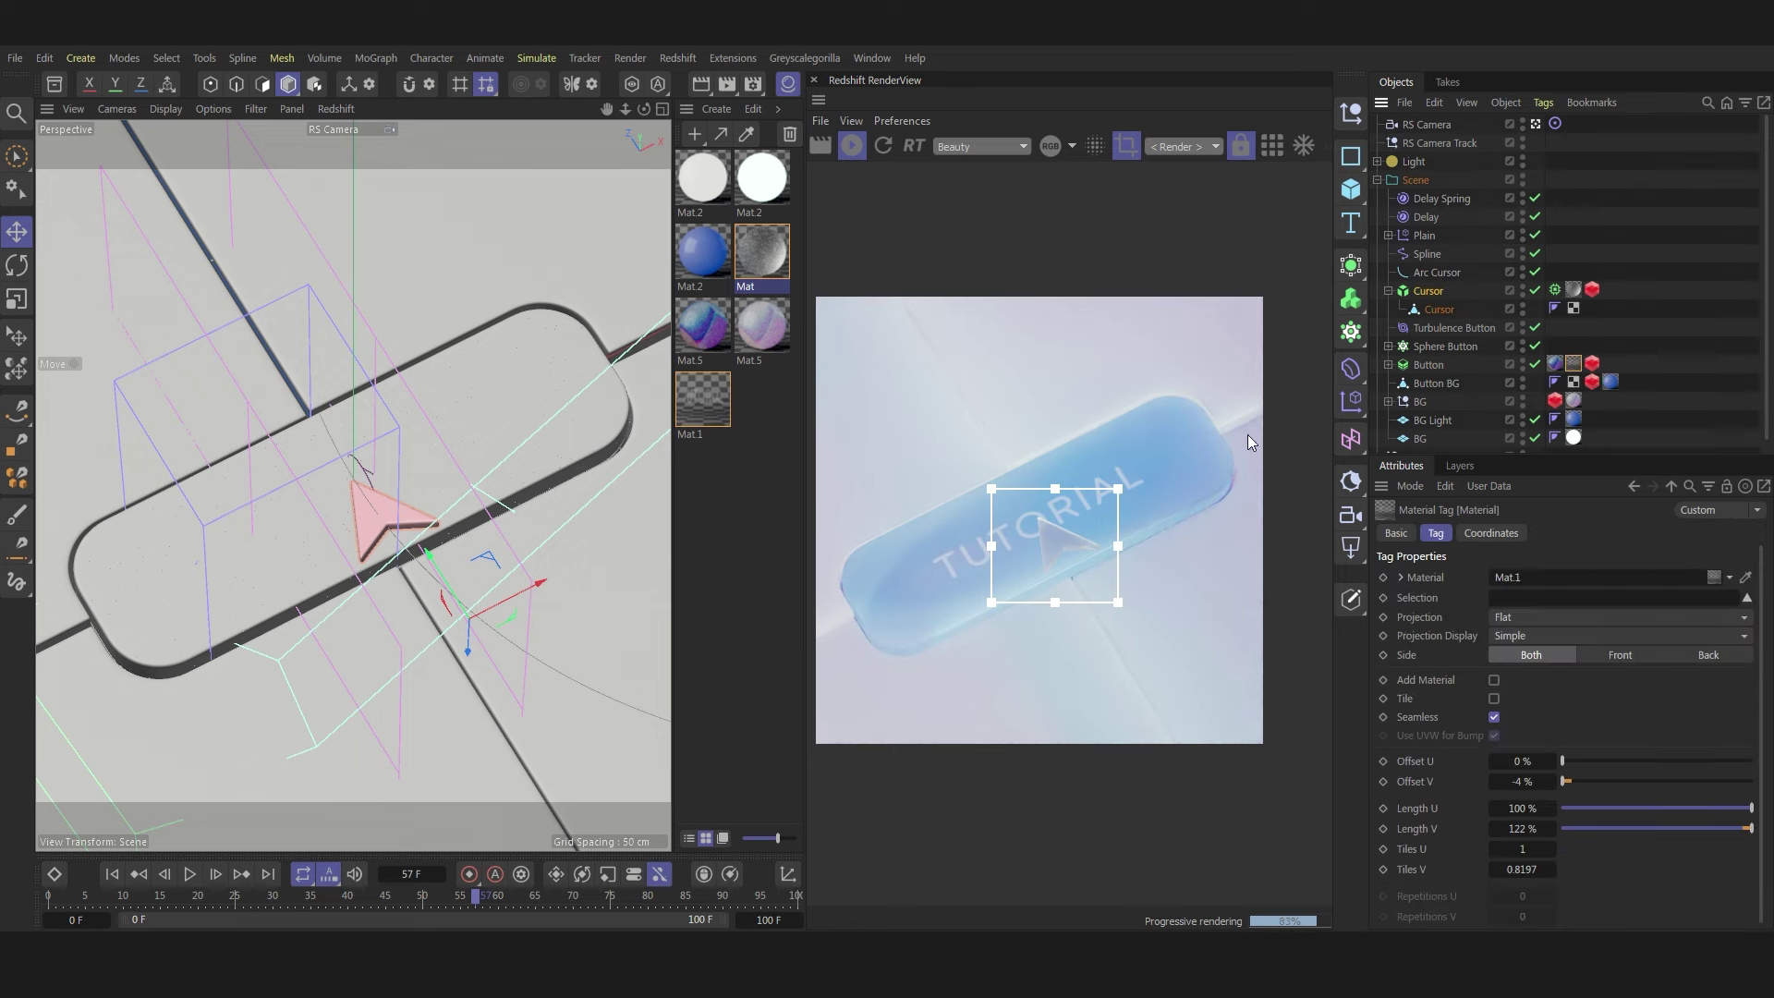
pyautogui.doubleClick(702, 398)
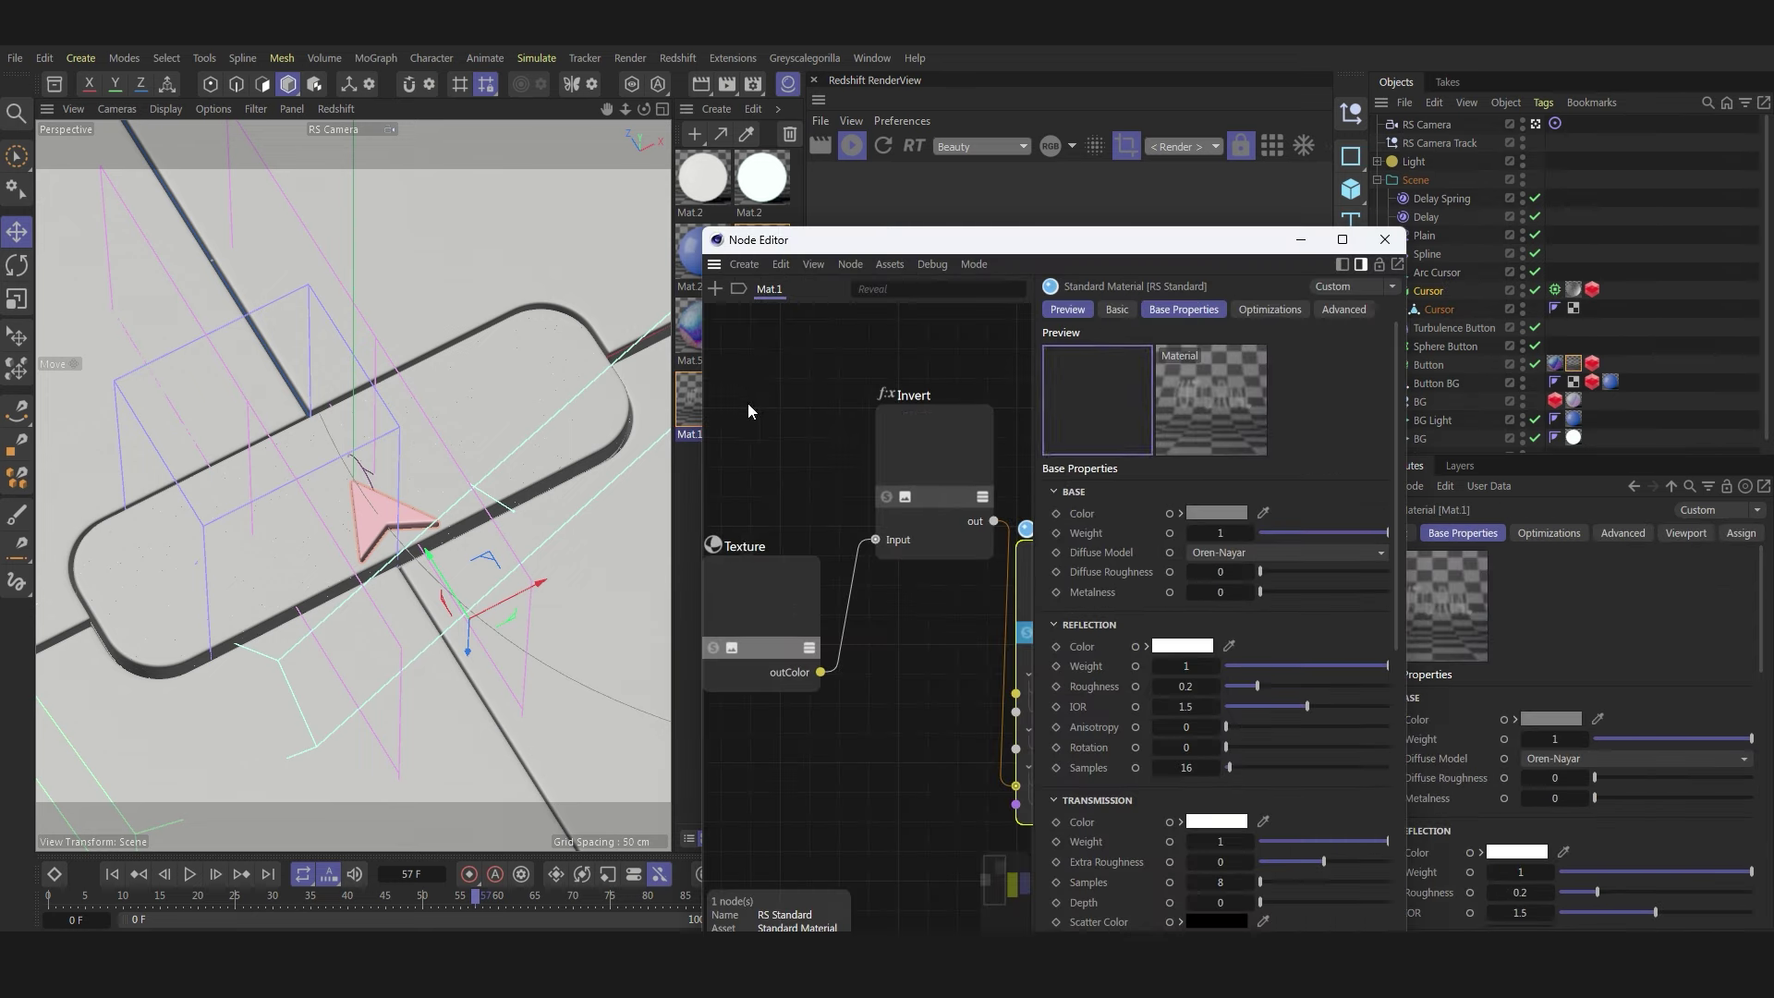
pyautogui.click(765, 580)
pyautogui.scroll(2, 768, 577)
pyautogui.click(936, 413)
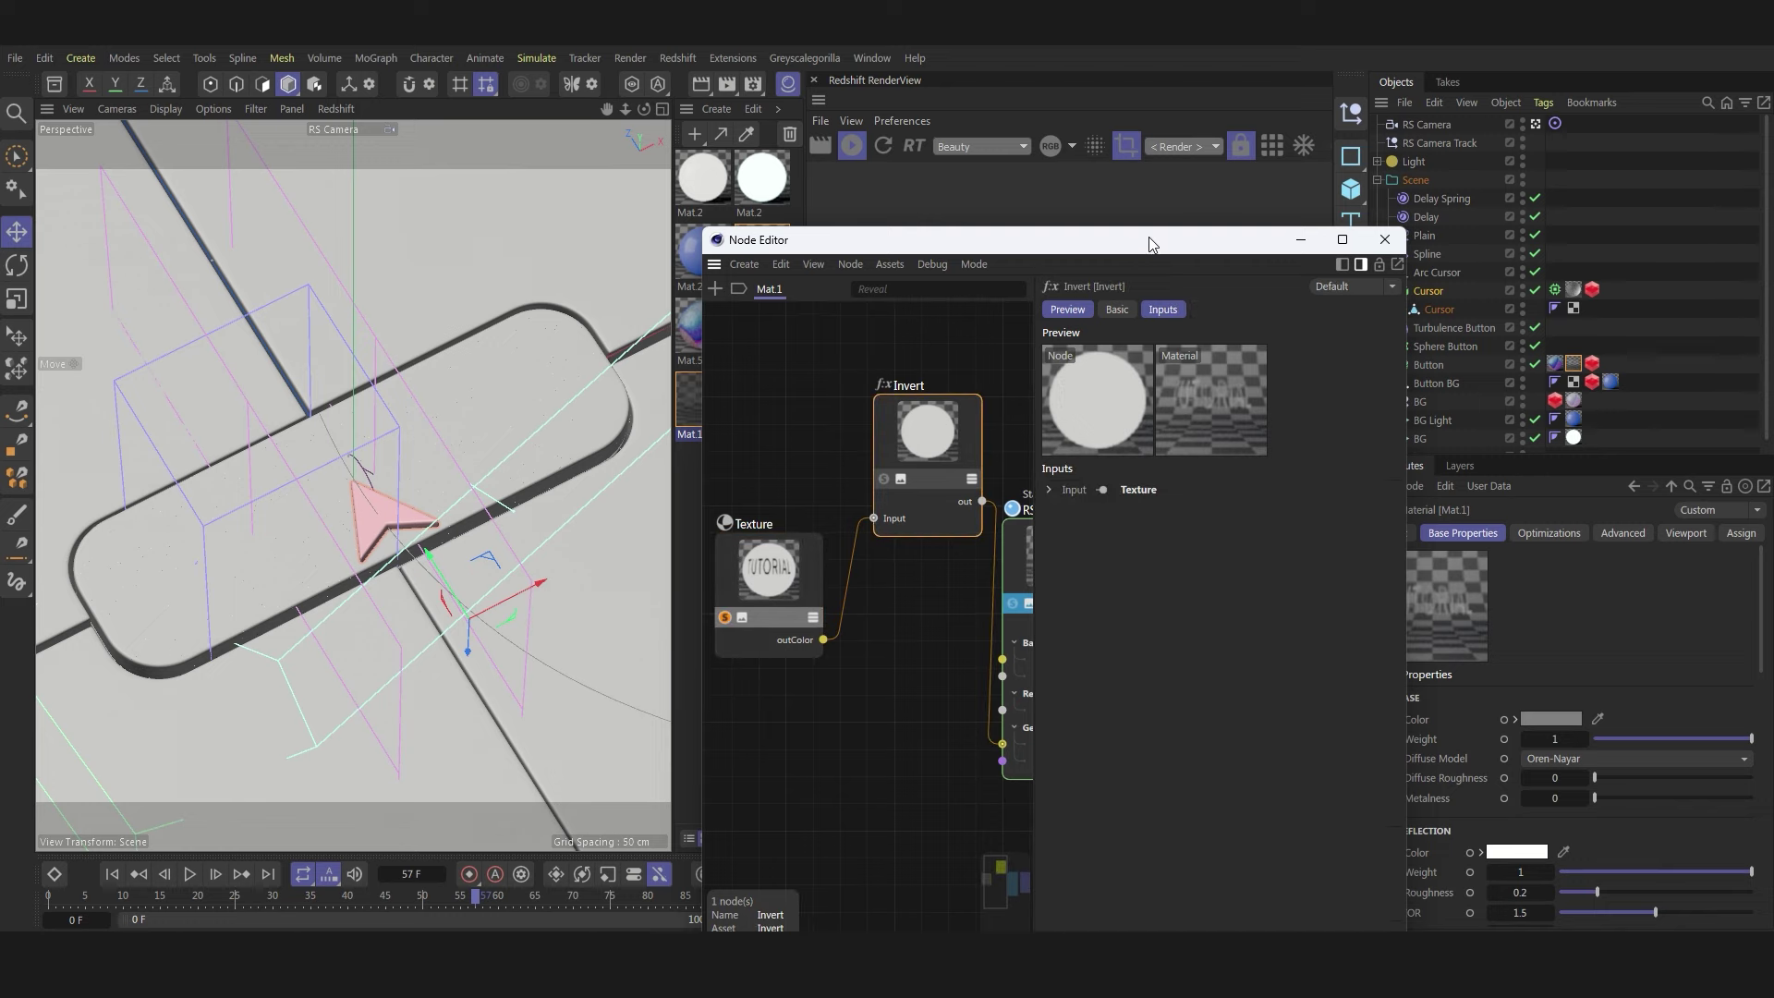
pyautogui.moveTo(1146, 242); pyautogui.dragTo(576, 153)
pyautogui.moveTo(720, 151); pyautogui.dragTo(638, 163)
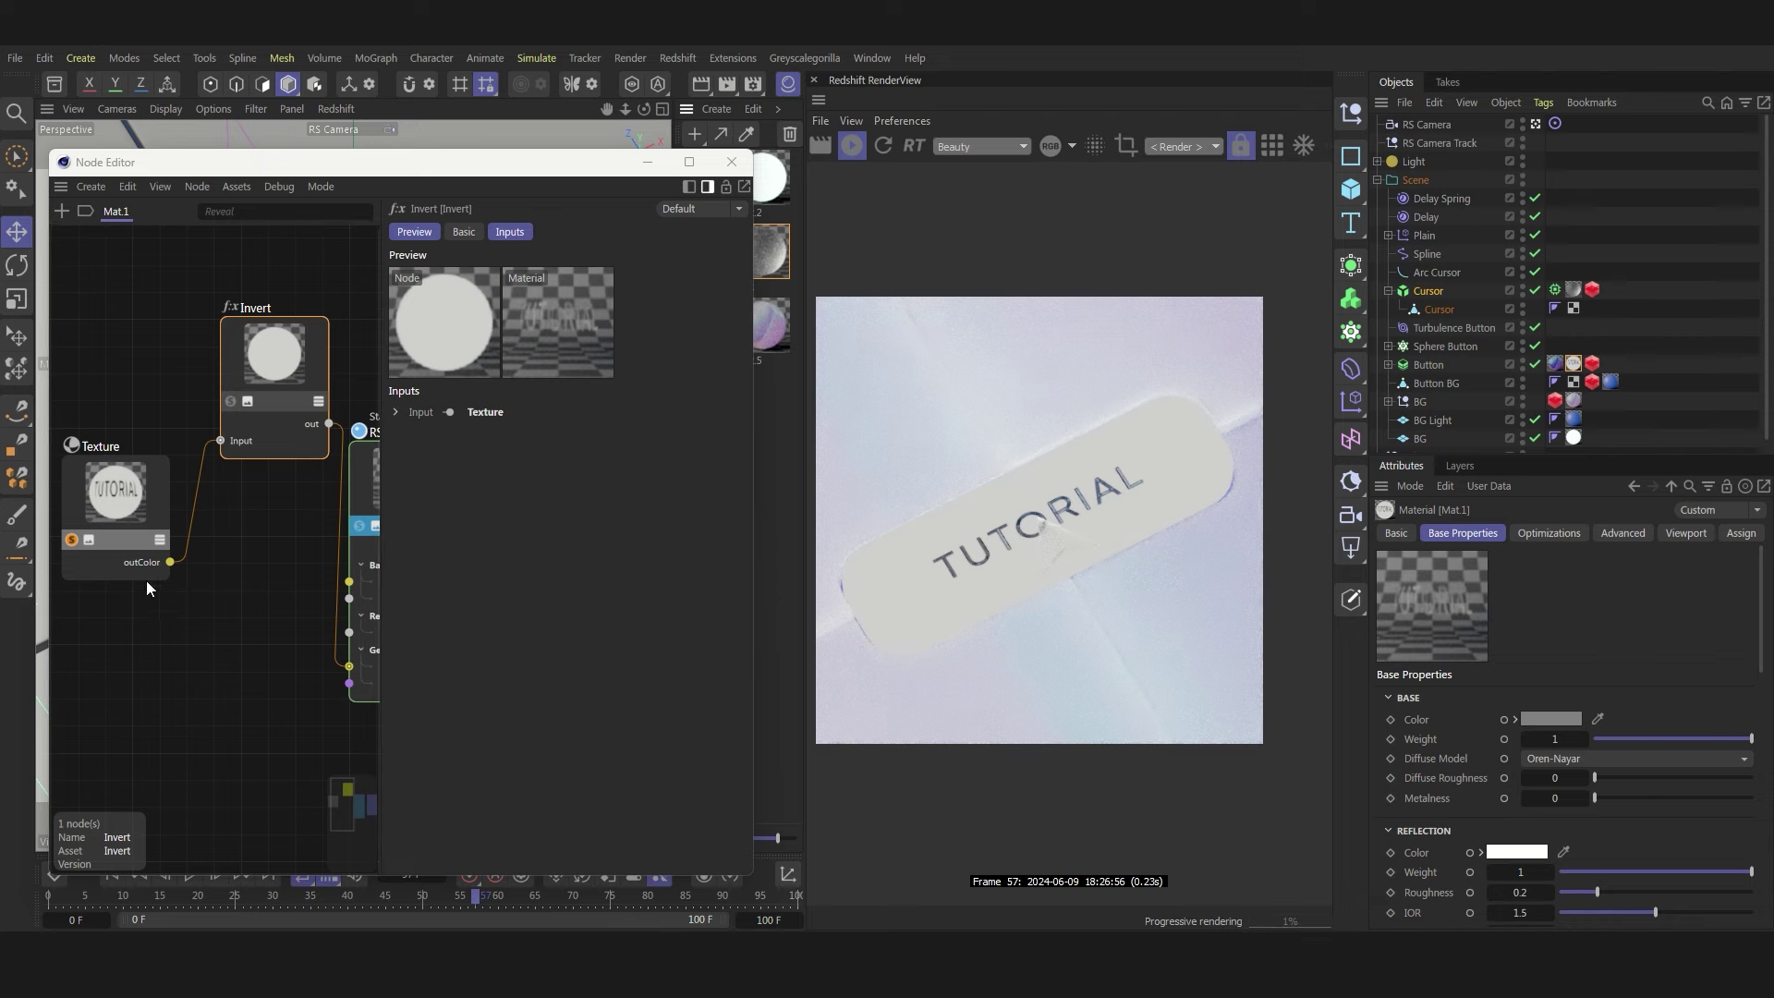
pyautogui.click(231, 403)
pyautogui.scroll(-2, 224, 549)
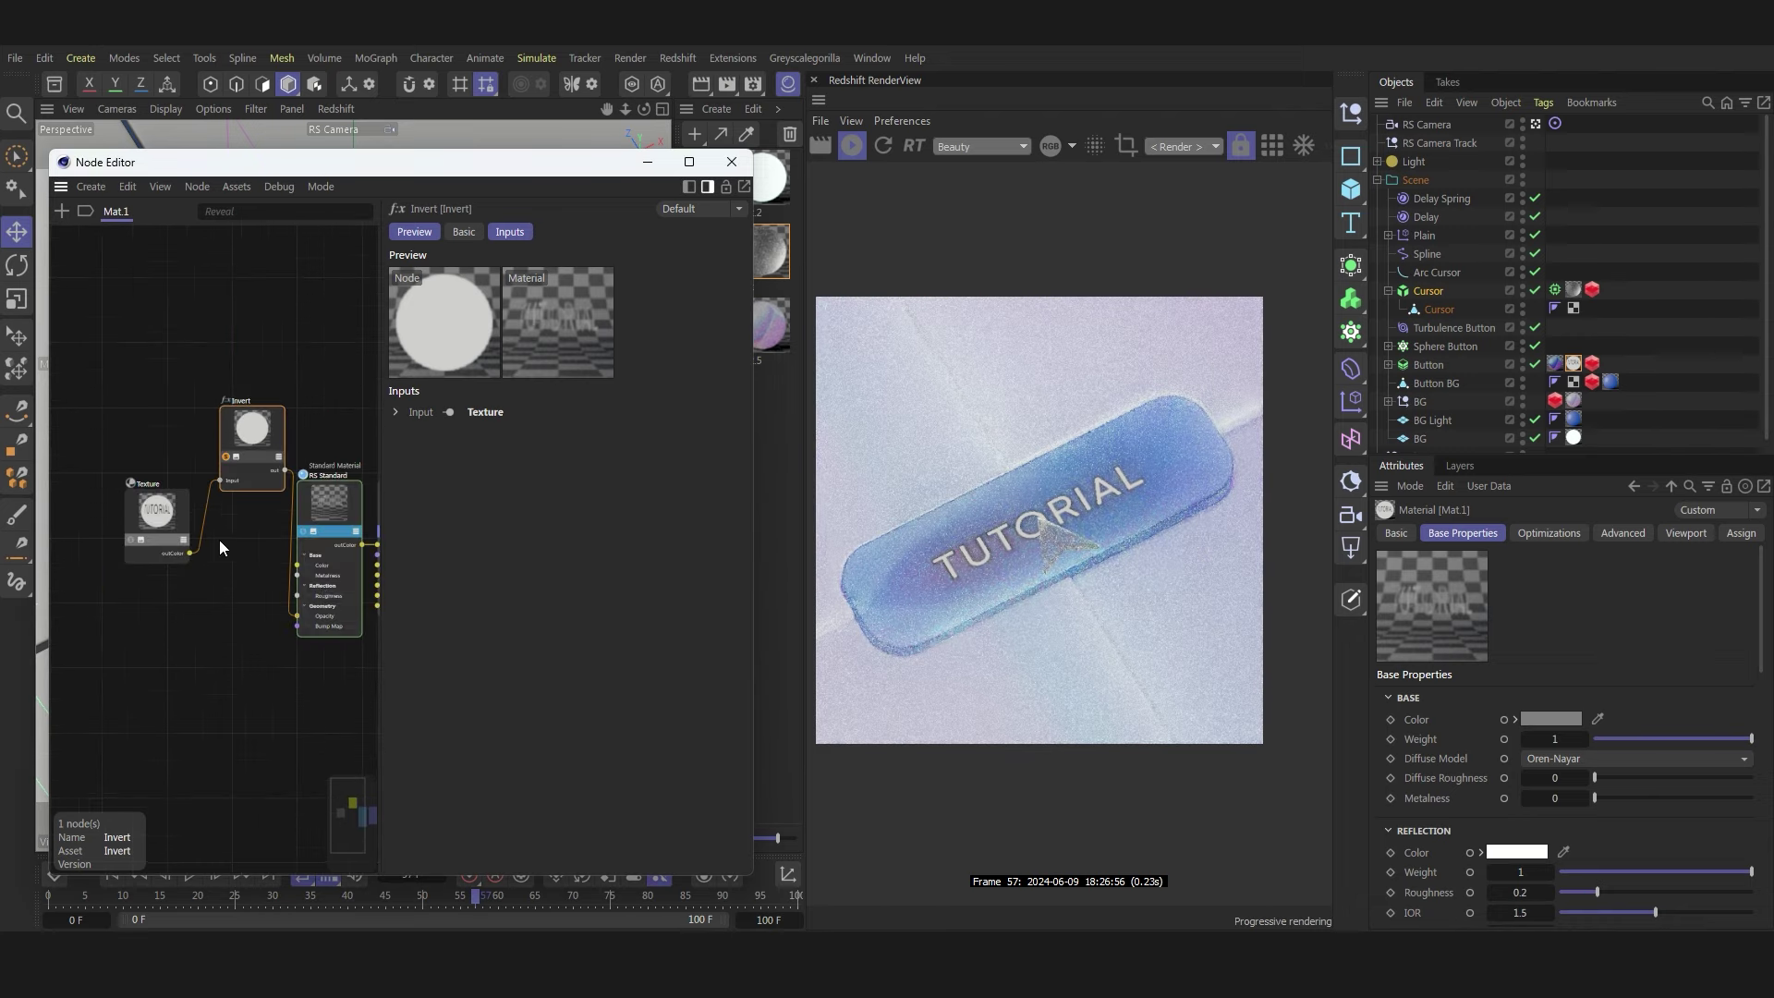
pyautogui.scroll(-1, 314, 587)
pyautogui.scroll(2, 310, 555)
pyautogui.scroll(2, 311, 555)
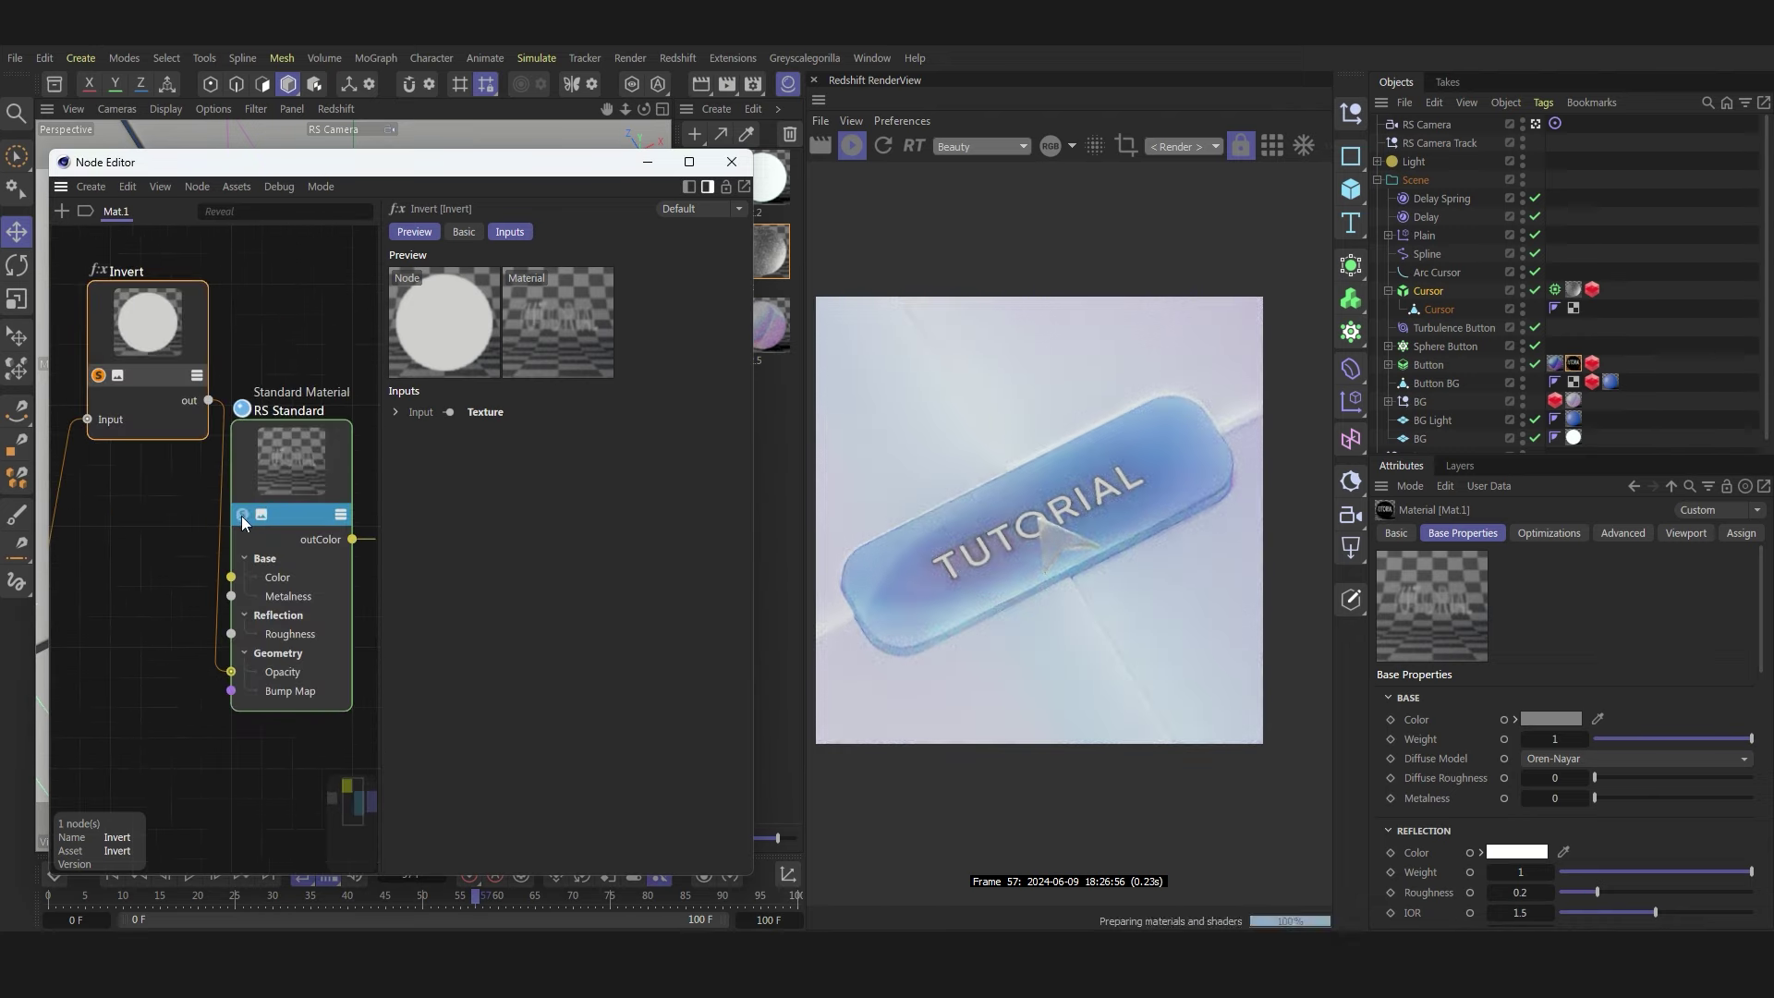
pyautogui.click(243, 513)
pyautogui.click(248, 456)
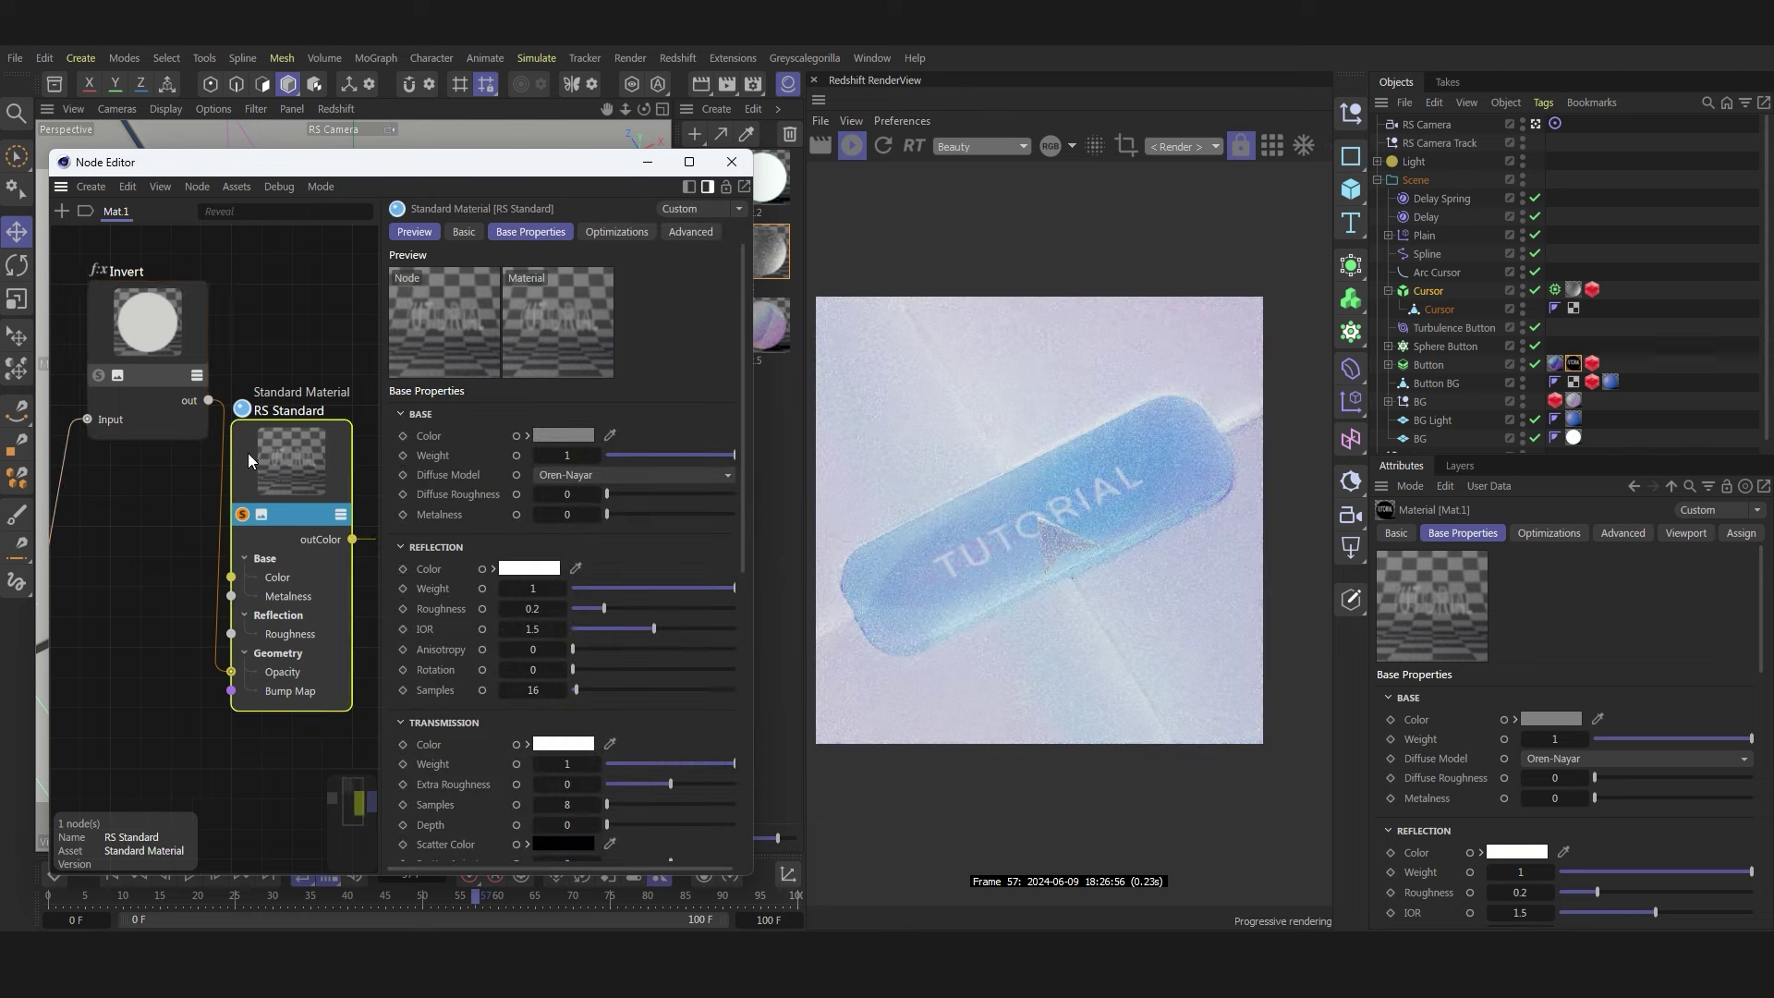
pyautogui.scroll(-3, 248, 456)
pyautogui.click(401, 413)
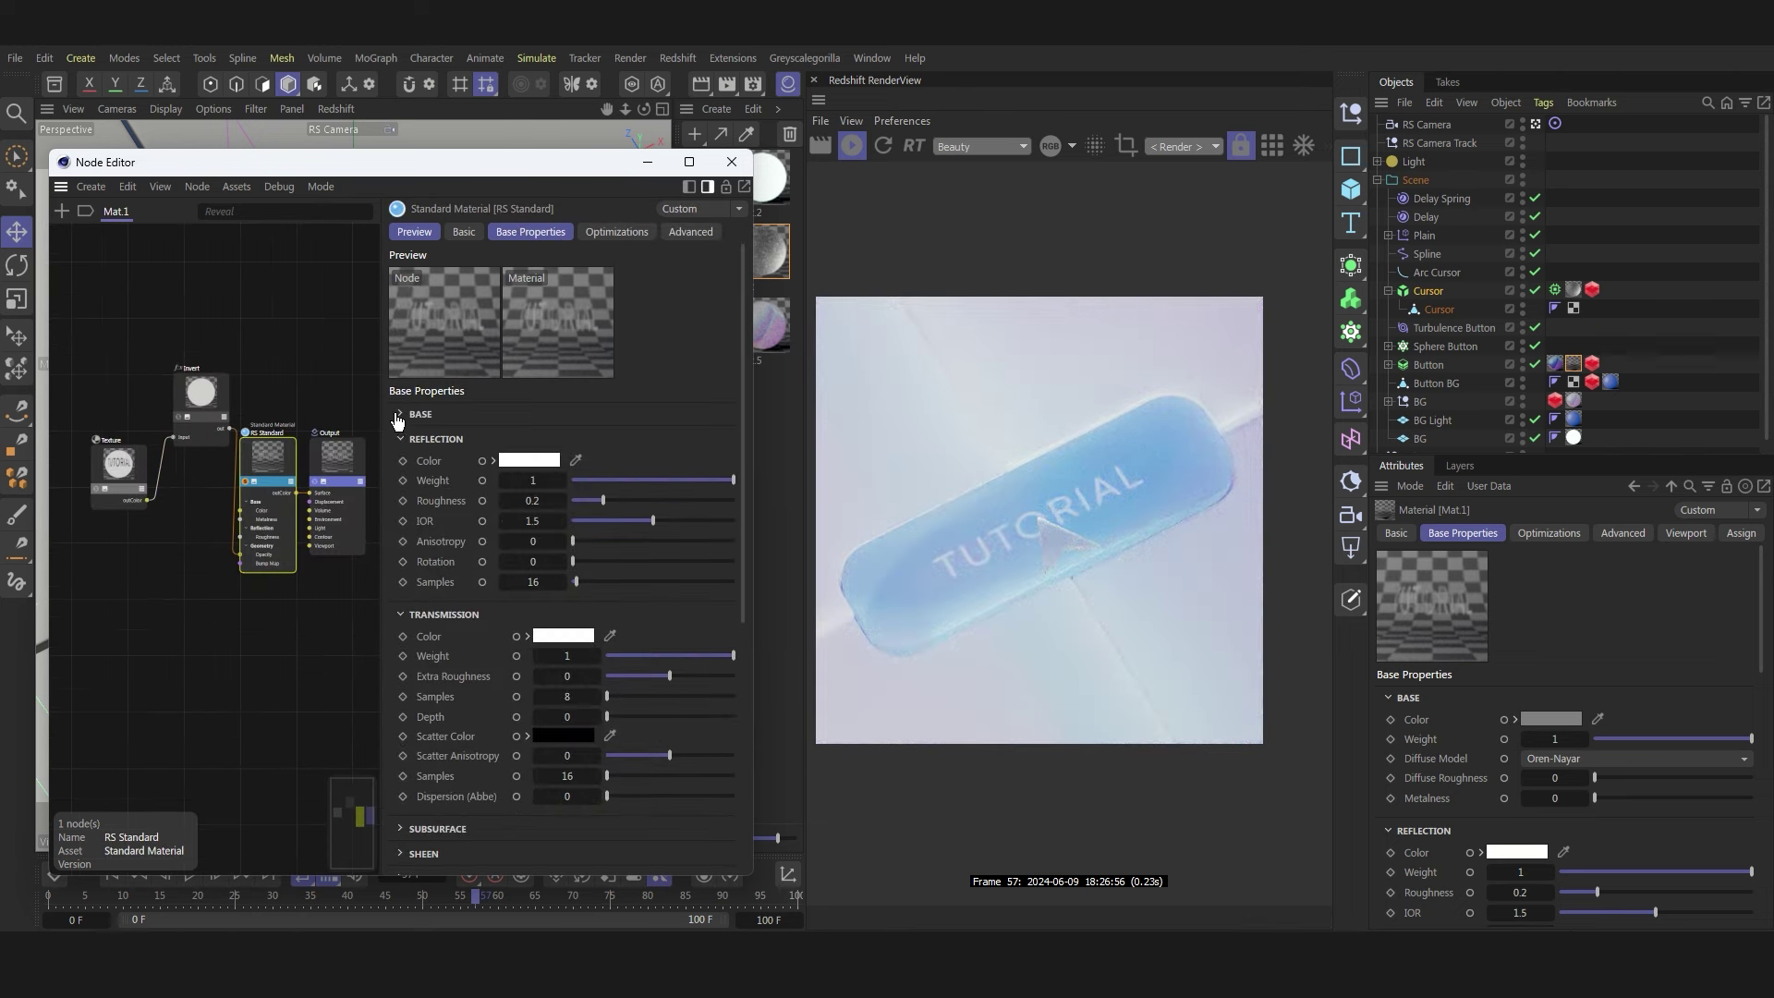
pyautogui.click(401, 438)
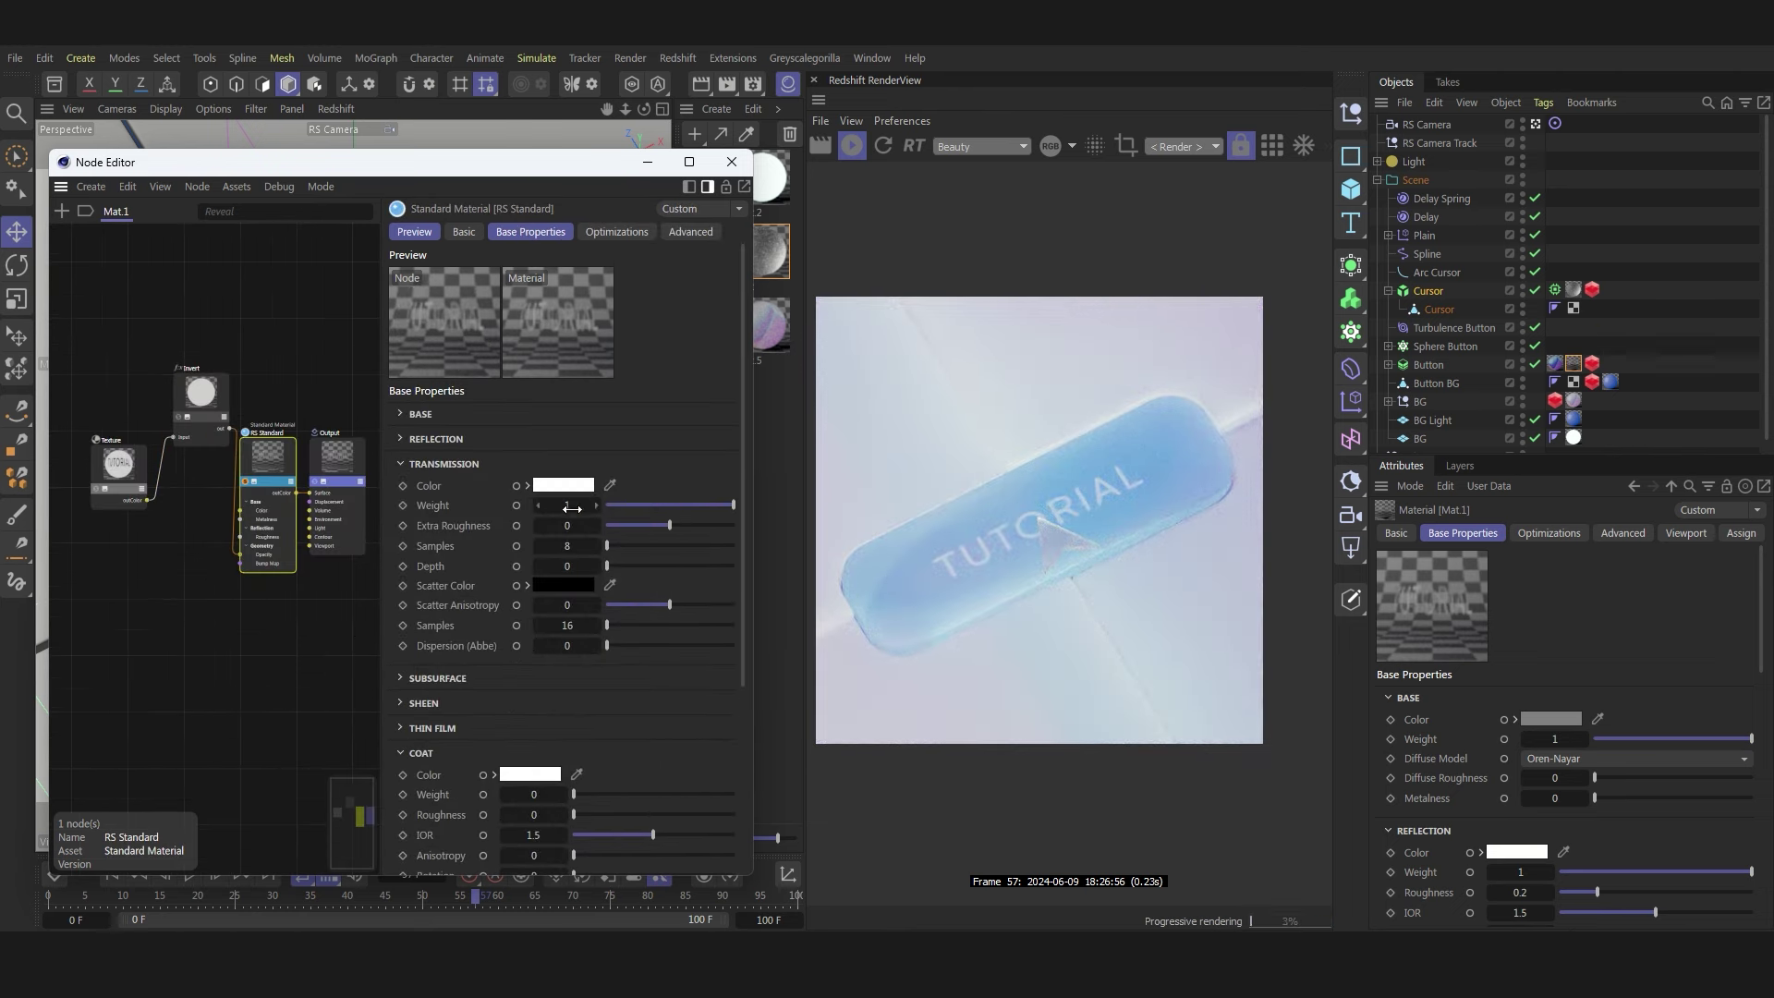
pyautogui.click(403, 679)
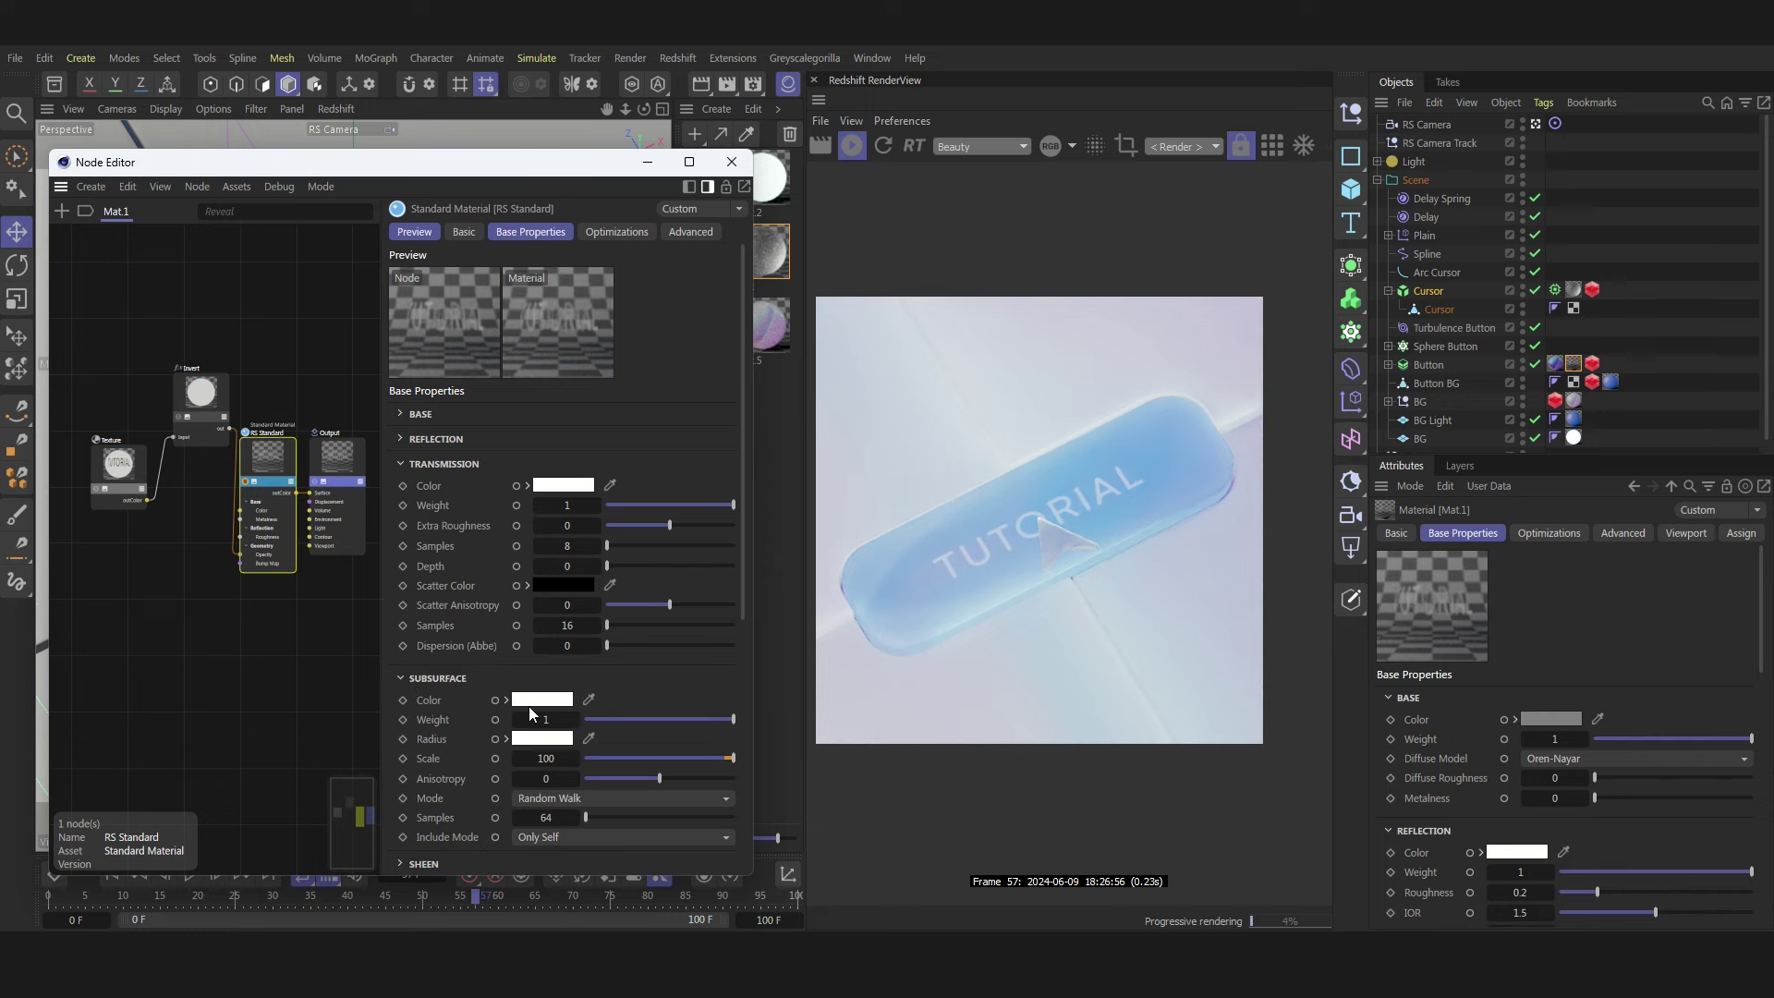
pyautogui.scroll(-3, 517, 717)
pyautogui.click(404, 711)
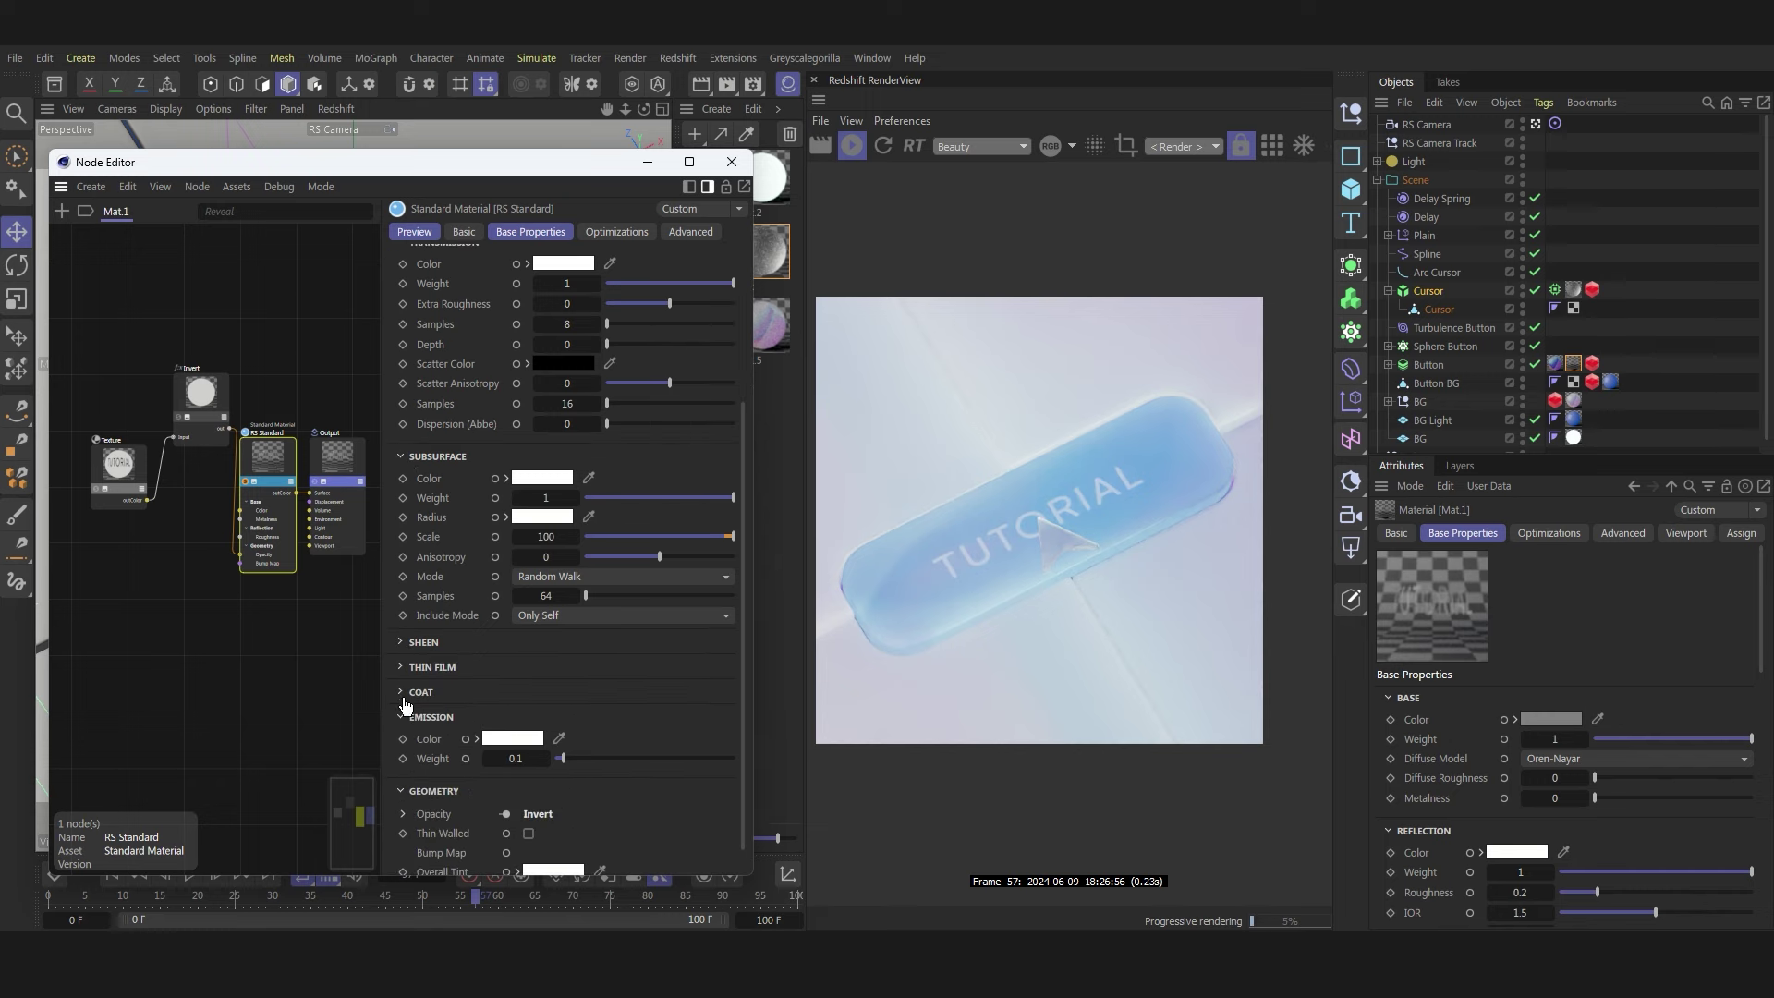
pyautogui.click(732, 162)
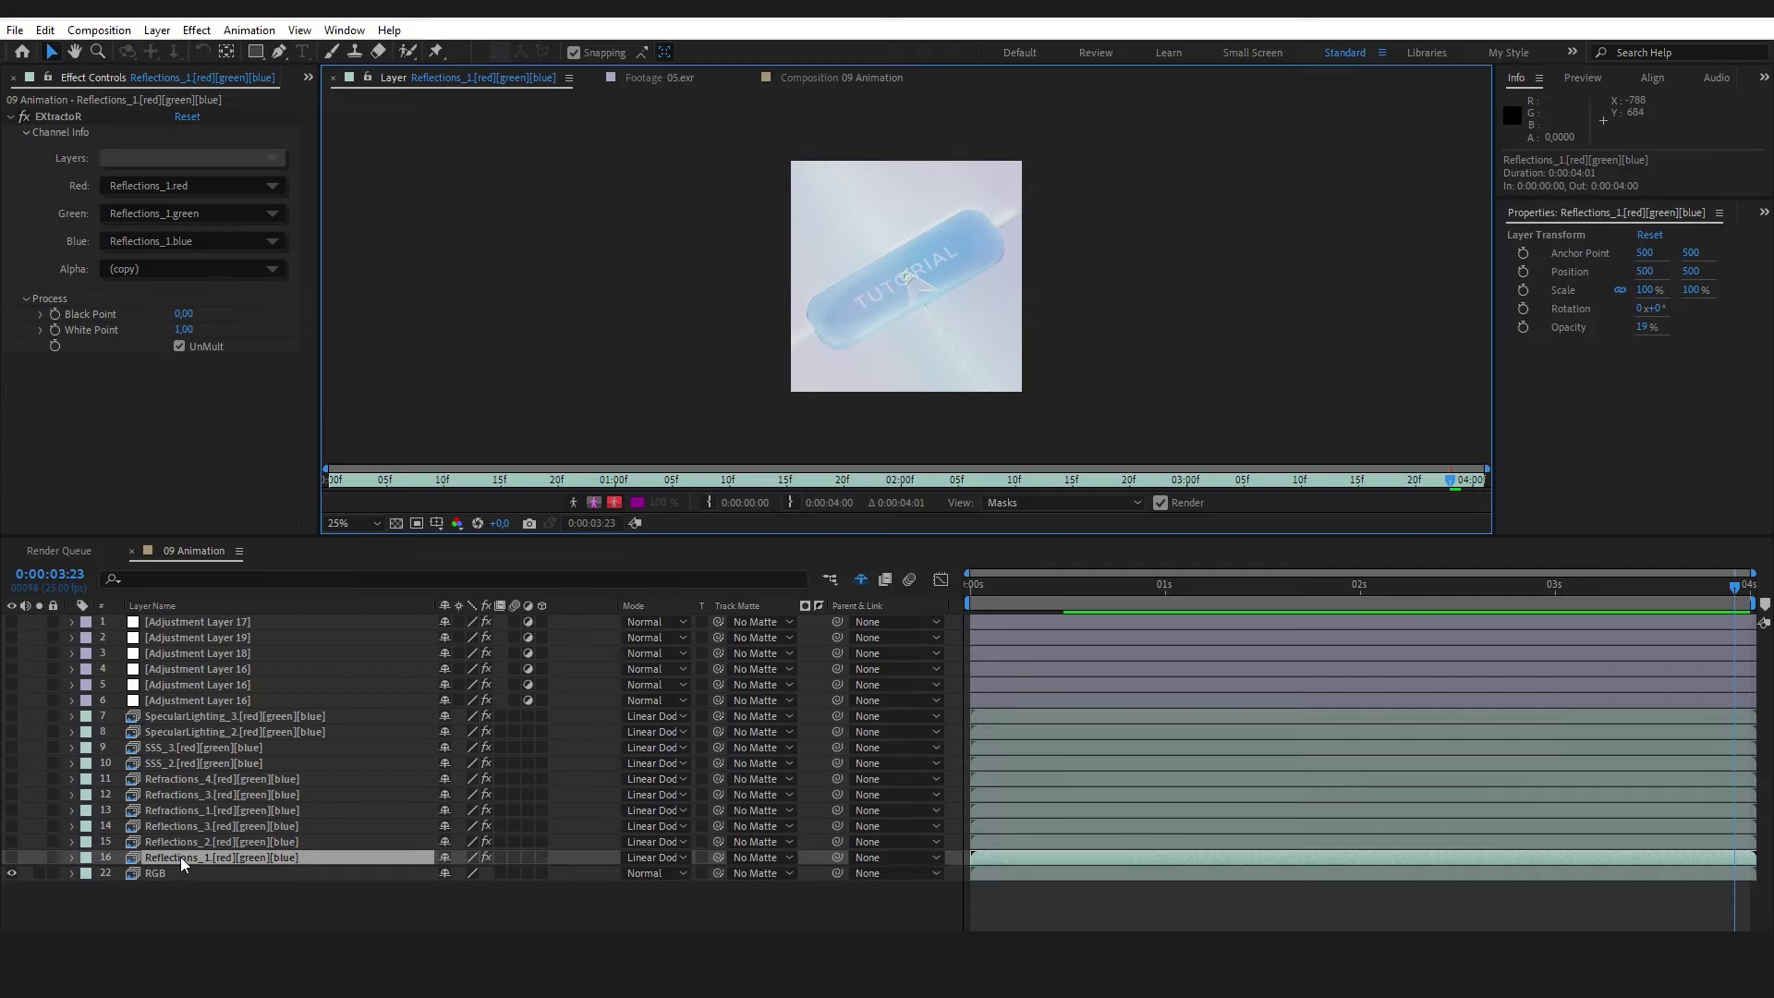
# - In the 09 Animation comp, enable Reflections_1 and solo it briefly to inspect it
pyautogui.press('.')
pyautogui.press('.')
pyautogui.press('.')
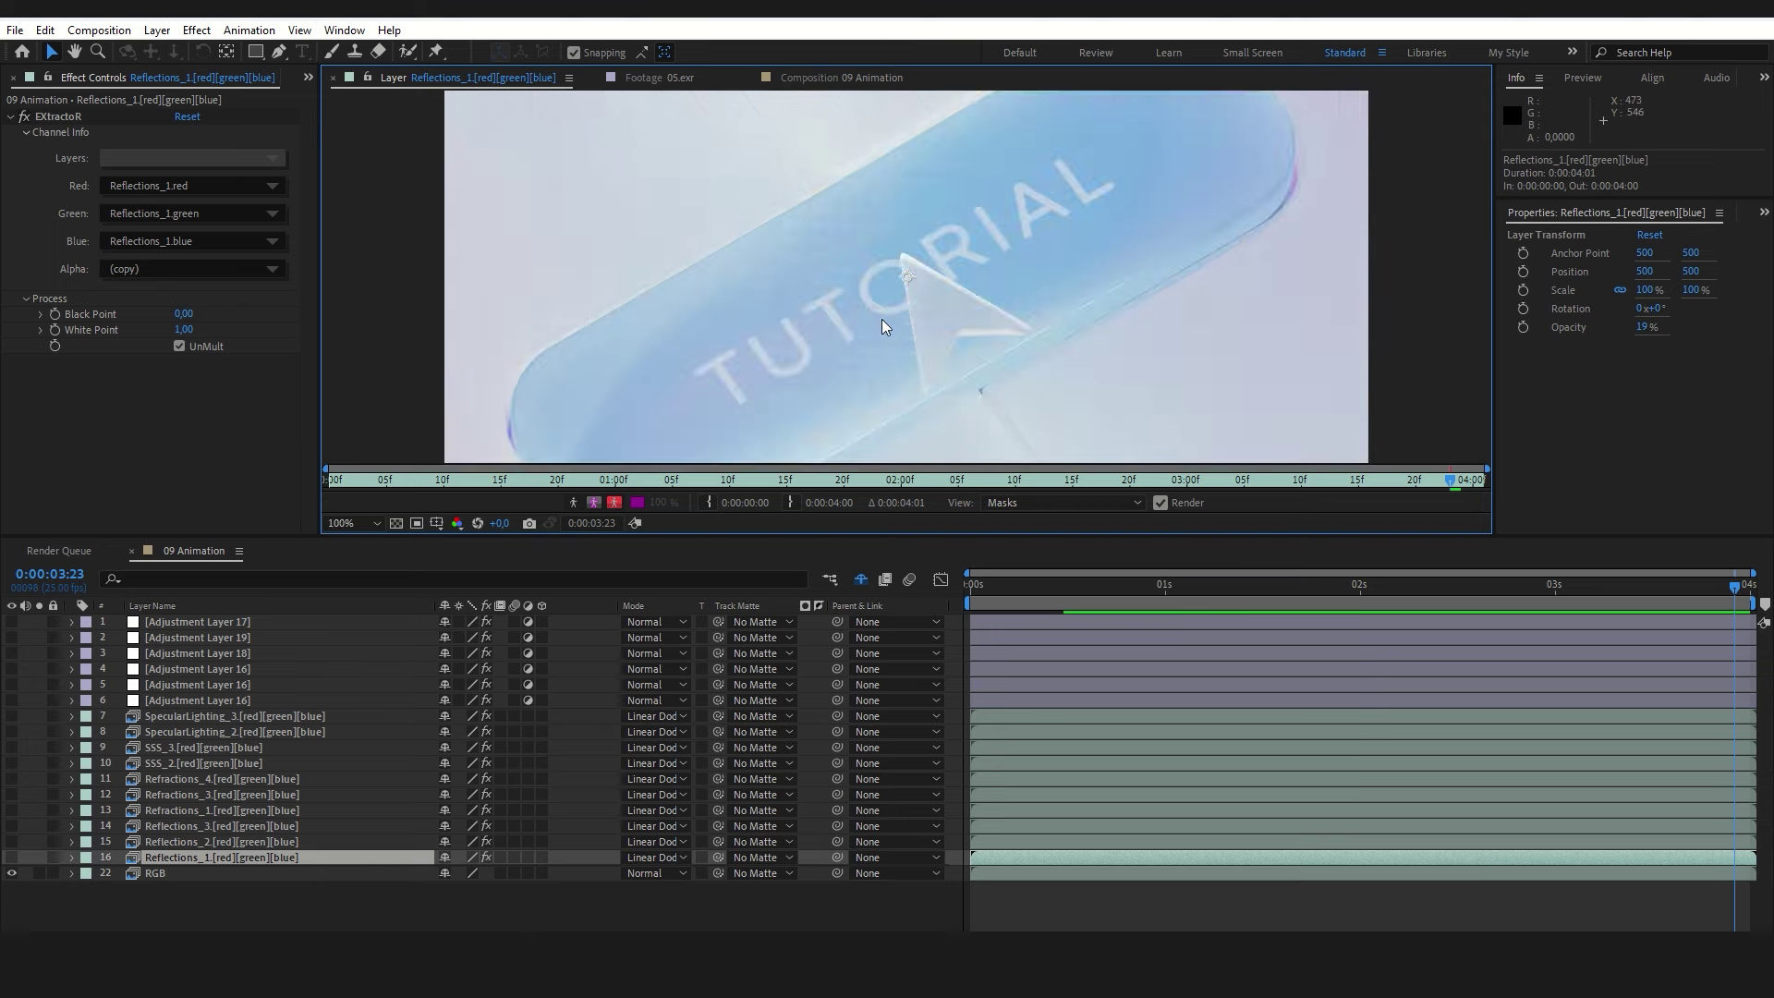
pyautogui.press(',')
pyautogui.press(',')
pyautogui.click(815, 79)
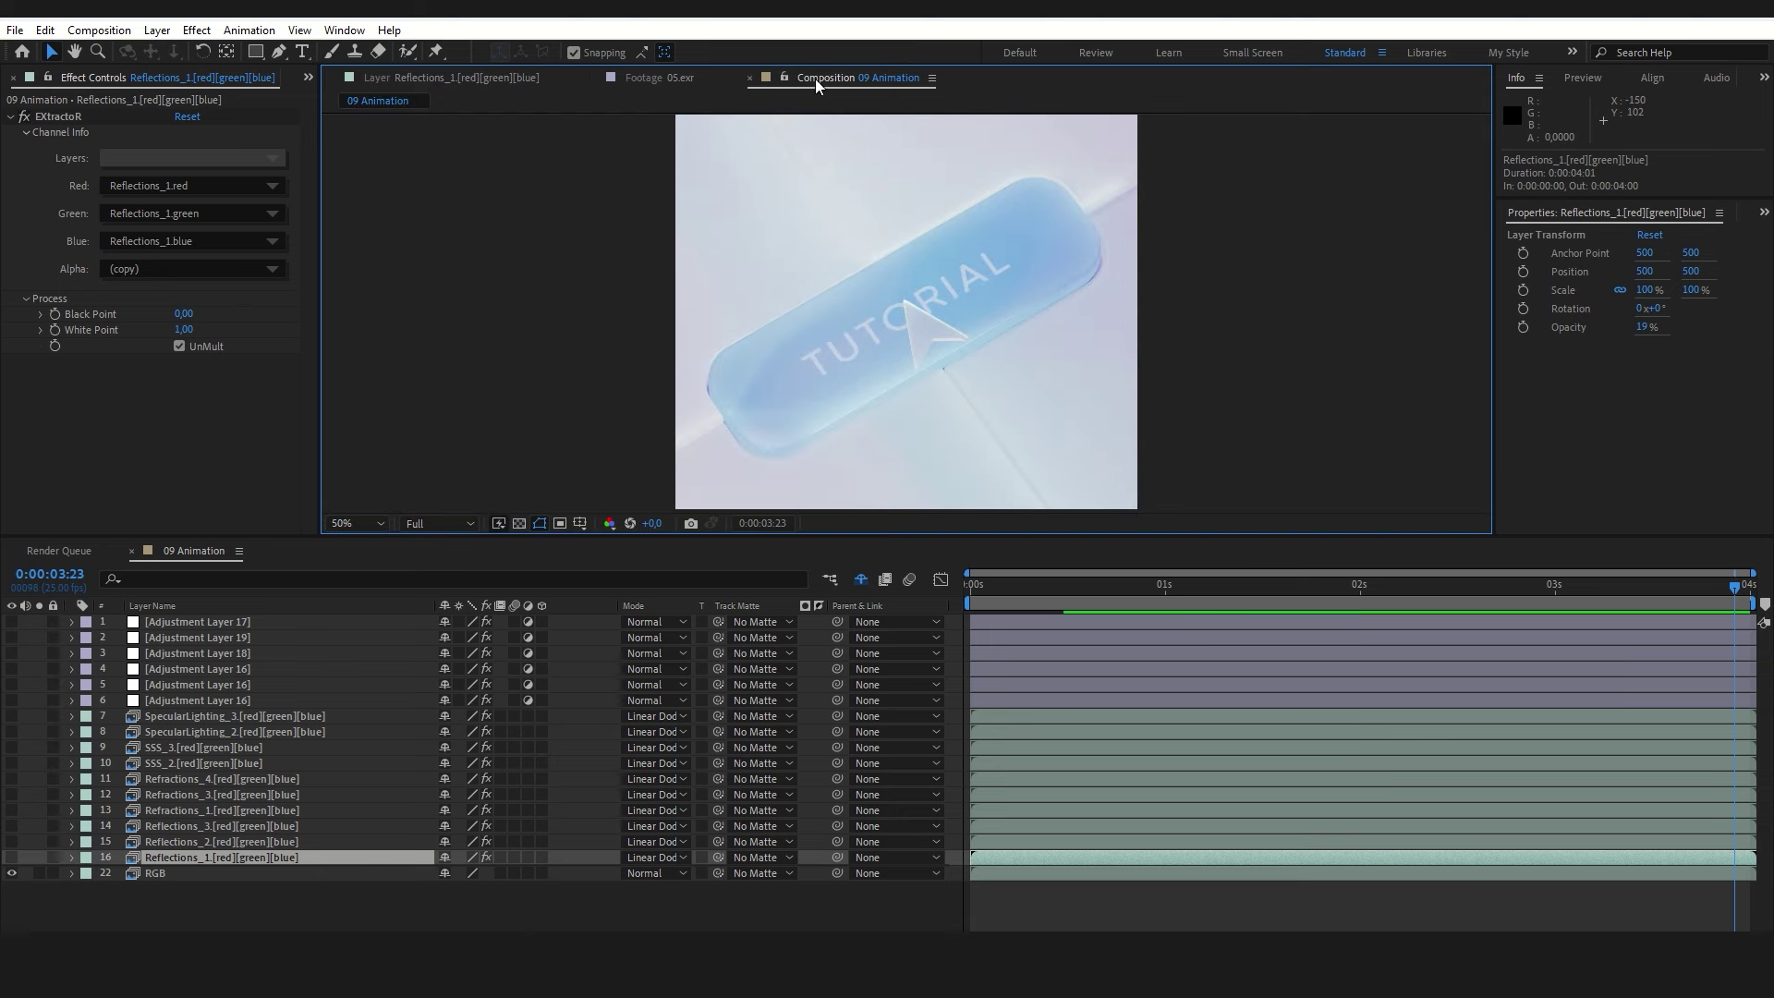
pyautogui.click(12, 857)
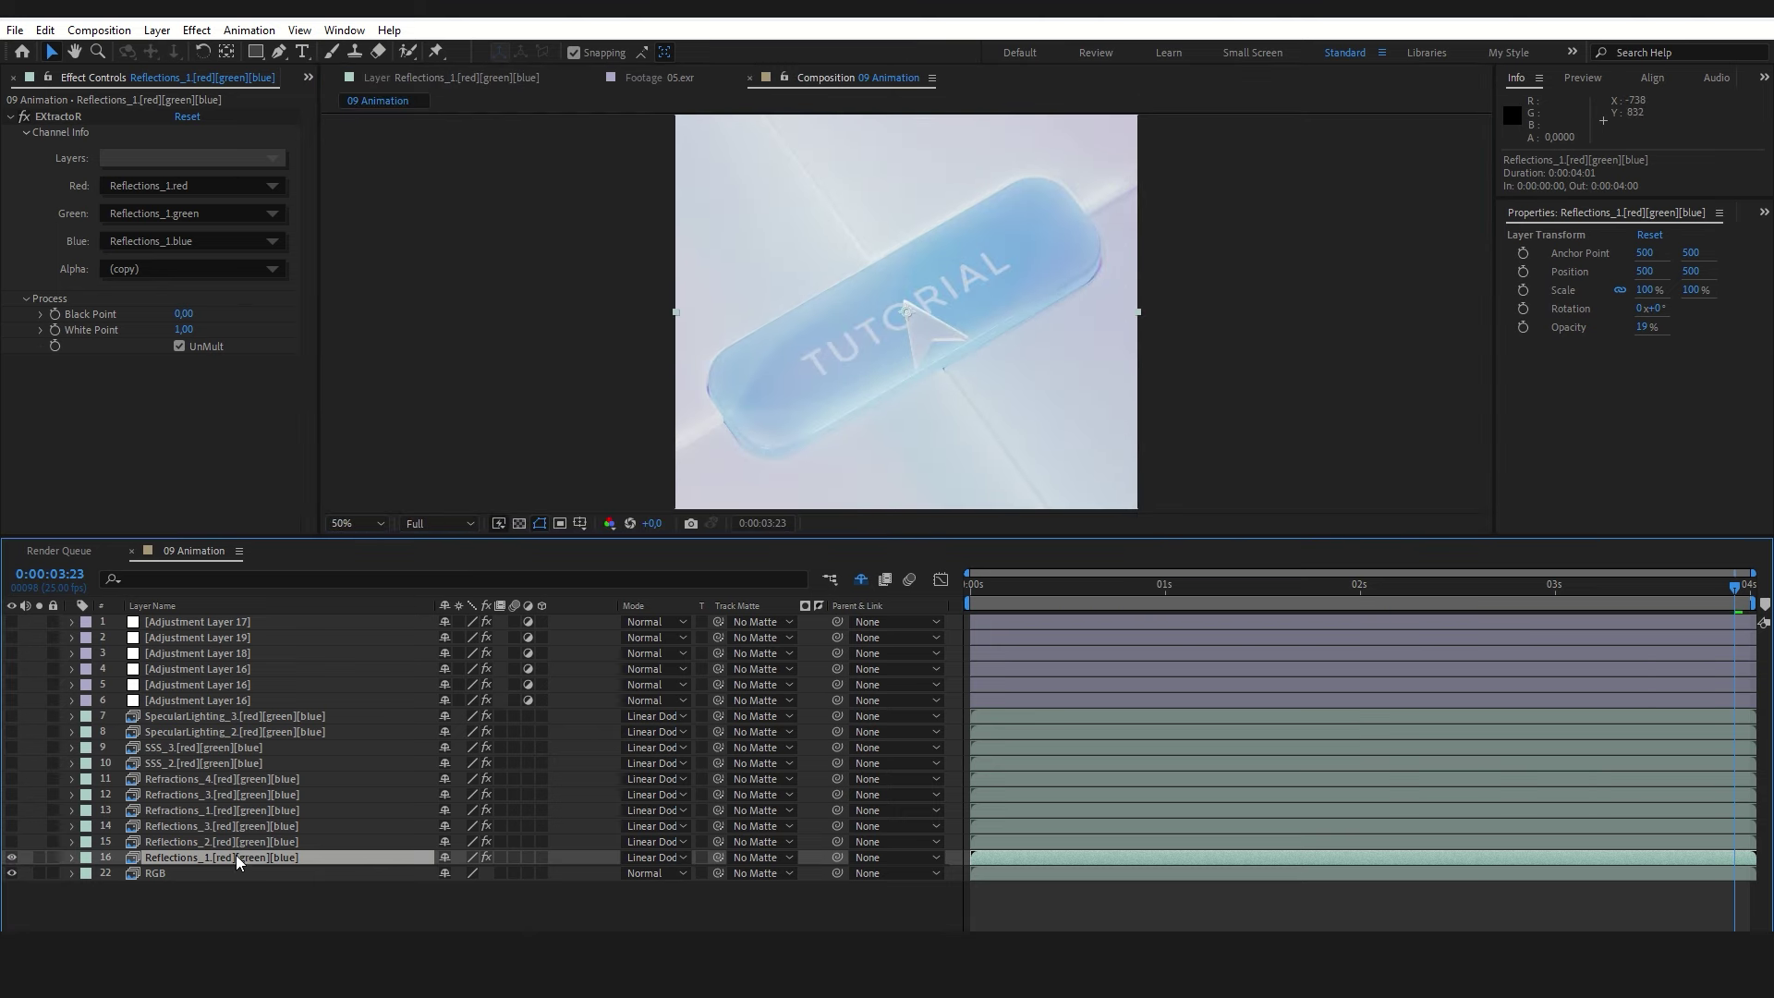
pyautogui.click(39, 857)
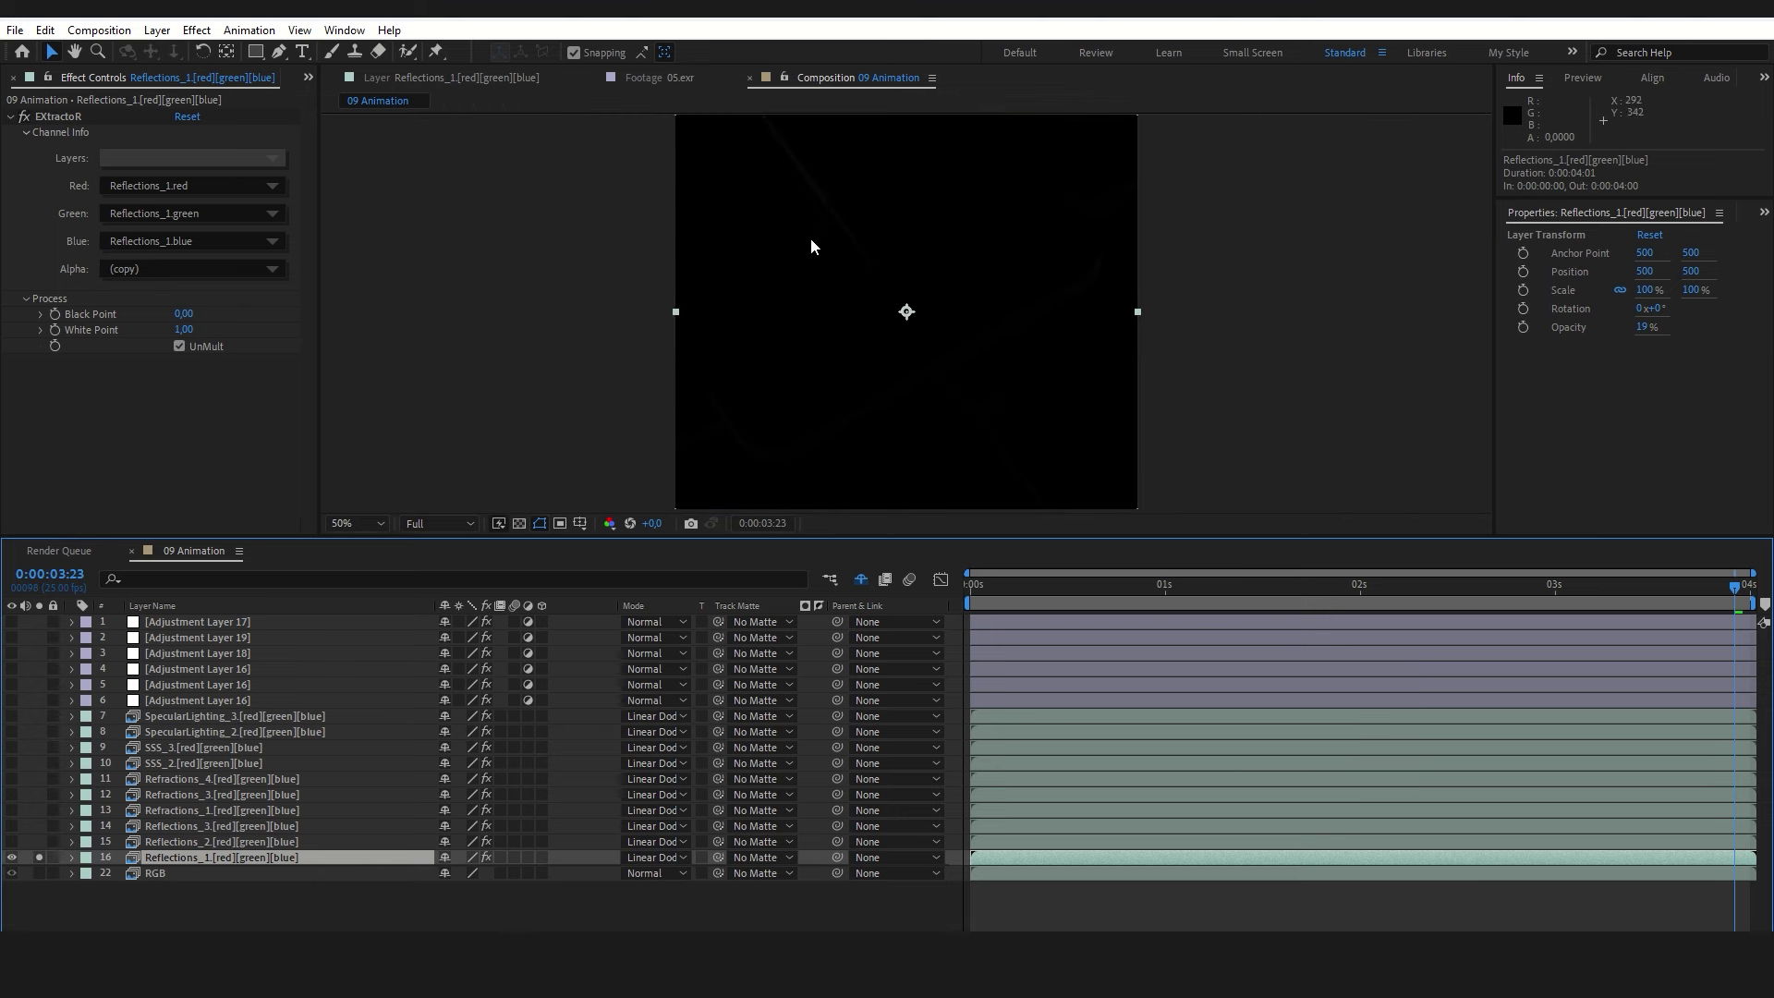
pyautogui.click(39, 858)
# - Solo-check Reflections_2, then enable Reflections_3 and inspect it solo at 100% zoom
pyautogui.click(139, 843)
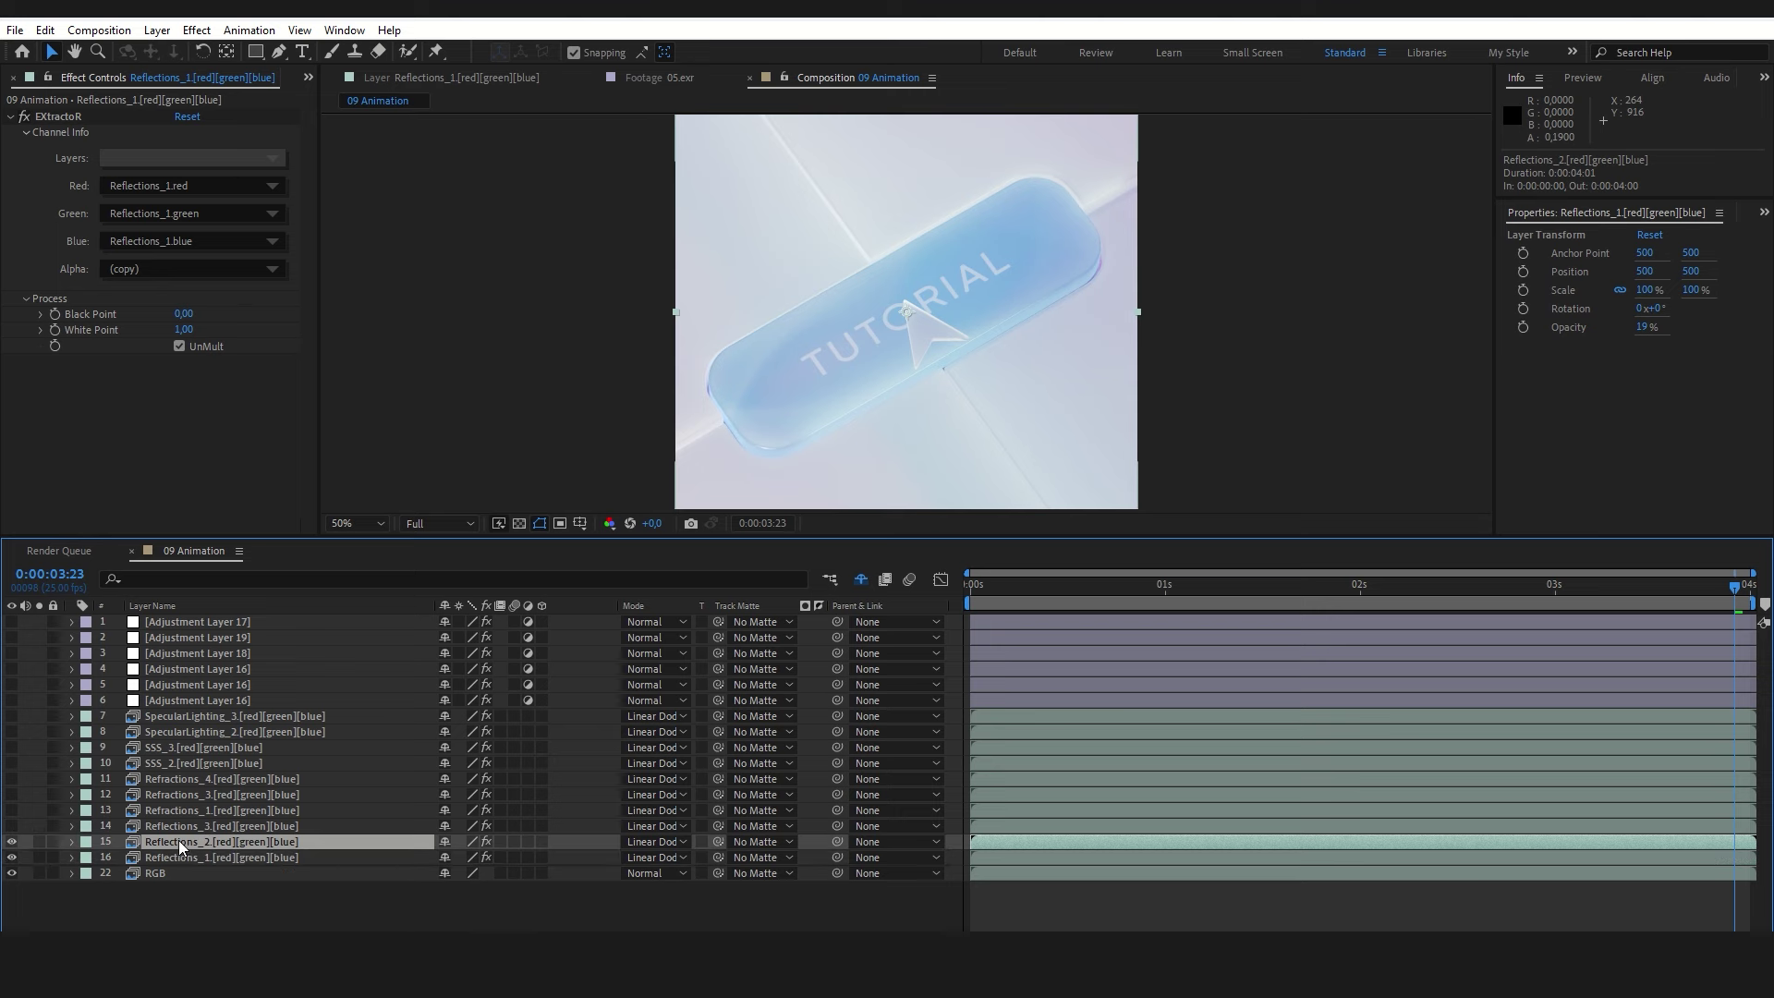
pyautogui.click(39, 842)
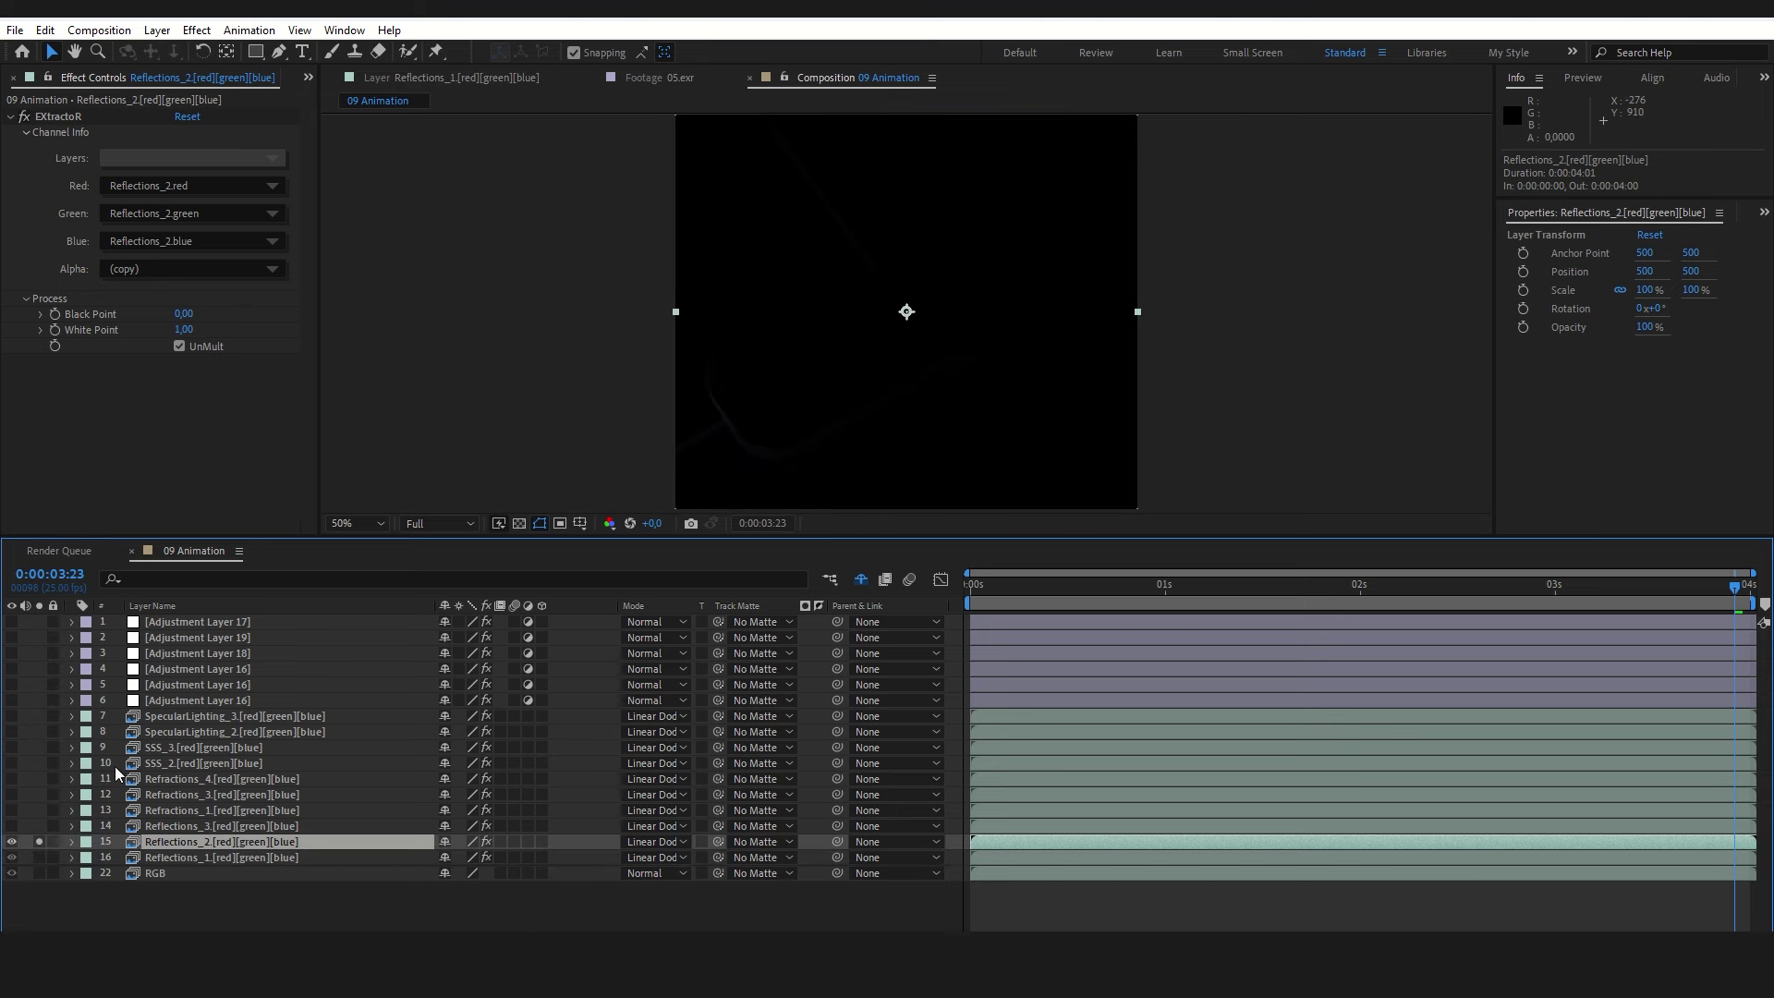
pyautogui.click(39, 842)
pyautogui.click(187, 825)
pyautogui.click(12, 826)
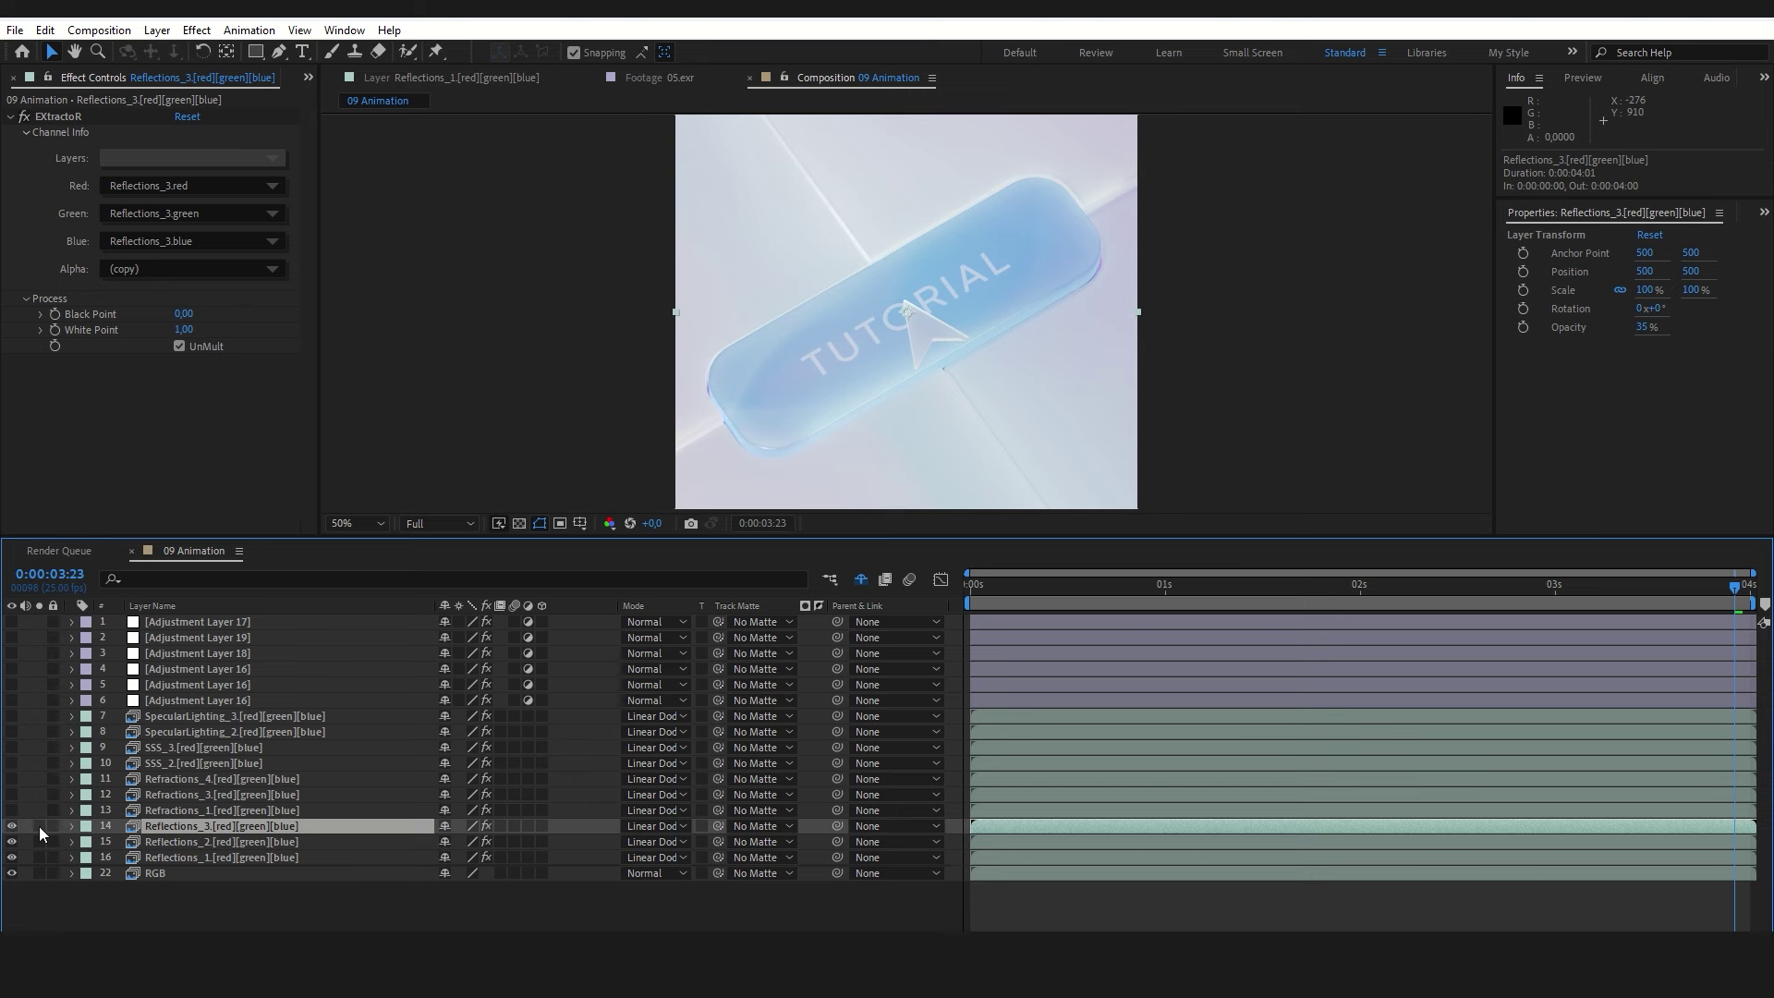
pyautogui.click(39, 826)
pyautogui.press('.')
pyautogui.press('.')
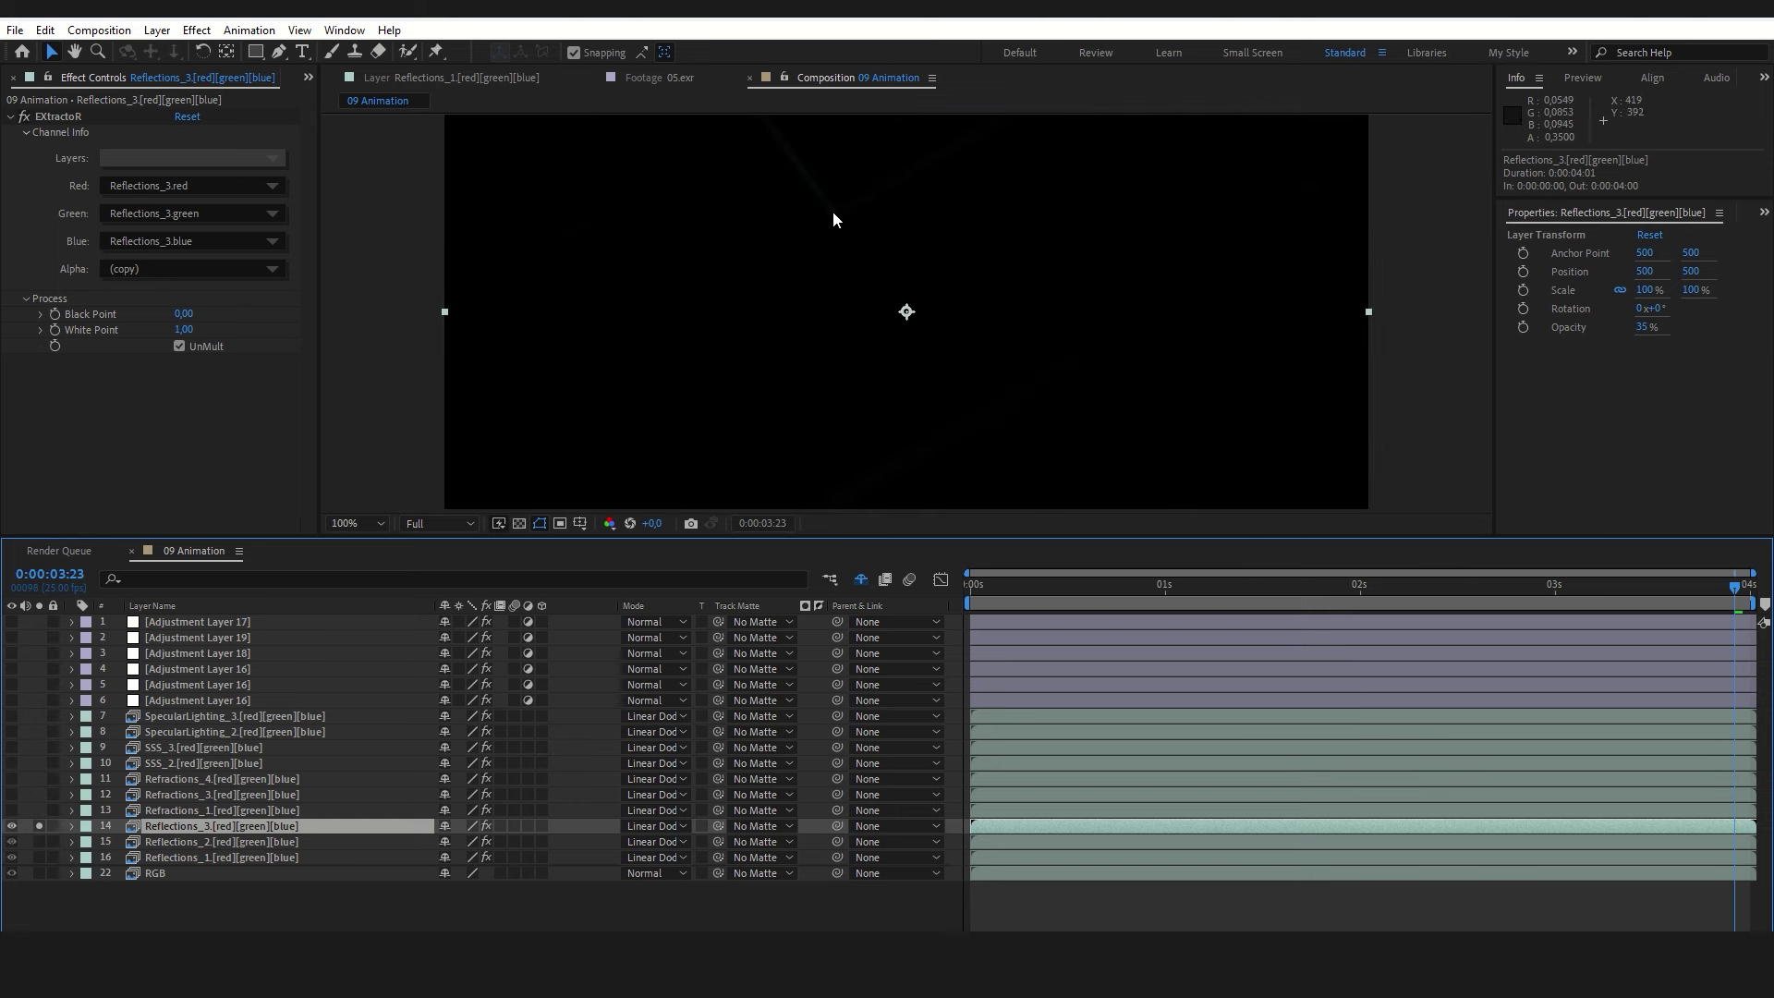
pyautogui.press(',')
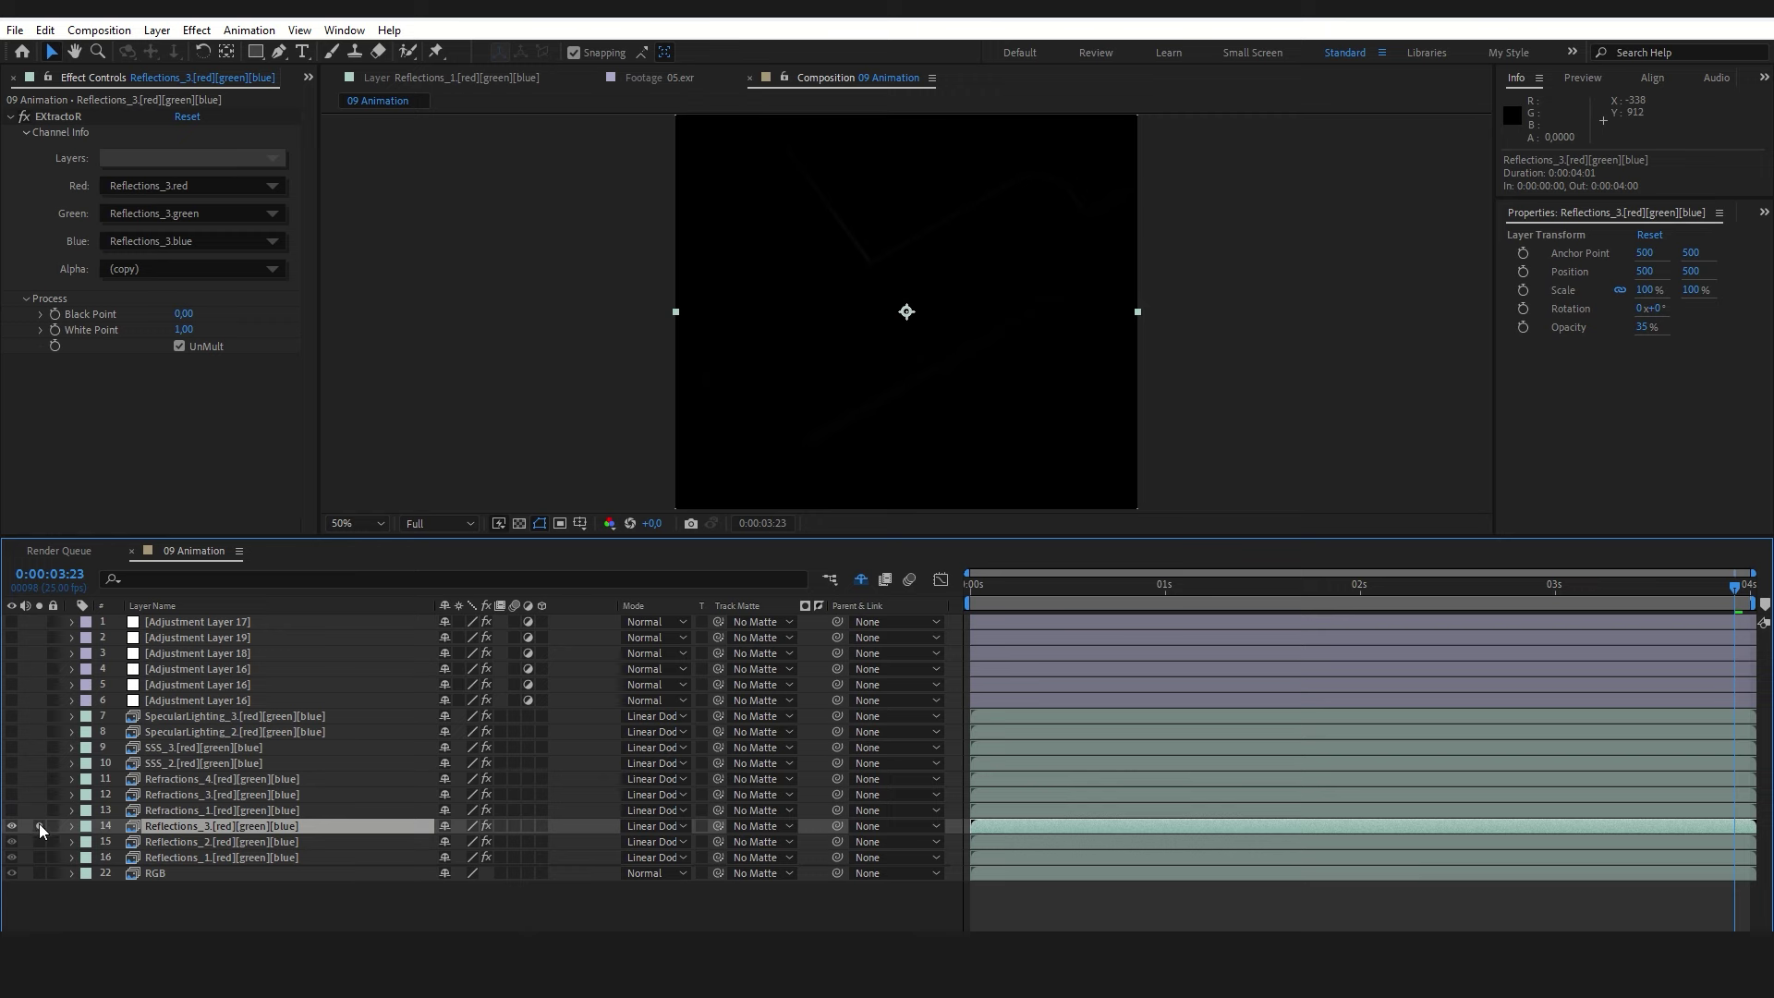
pyautogui.click(39, 826)
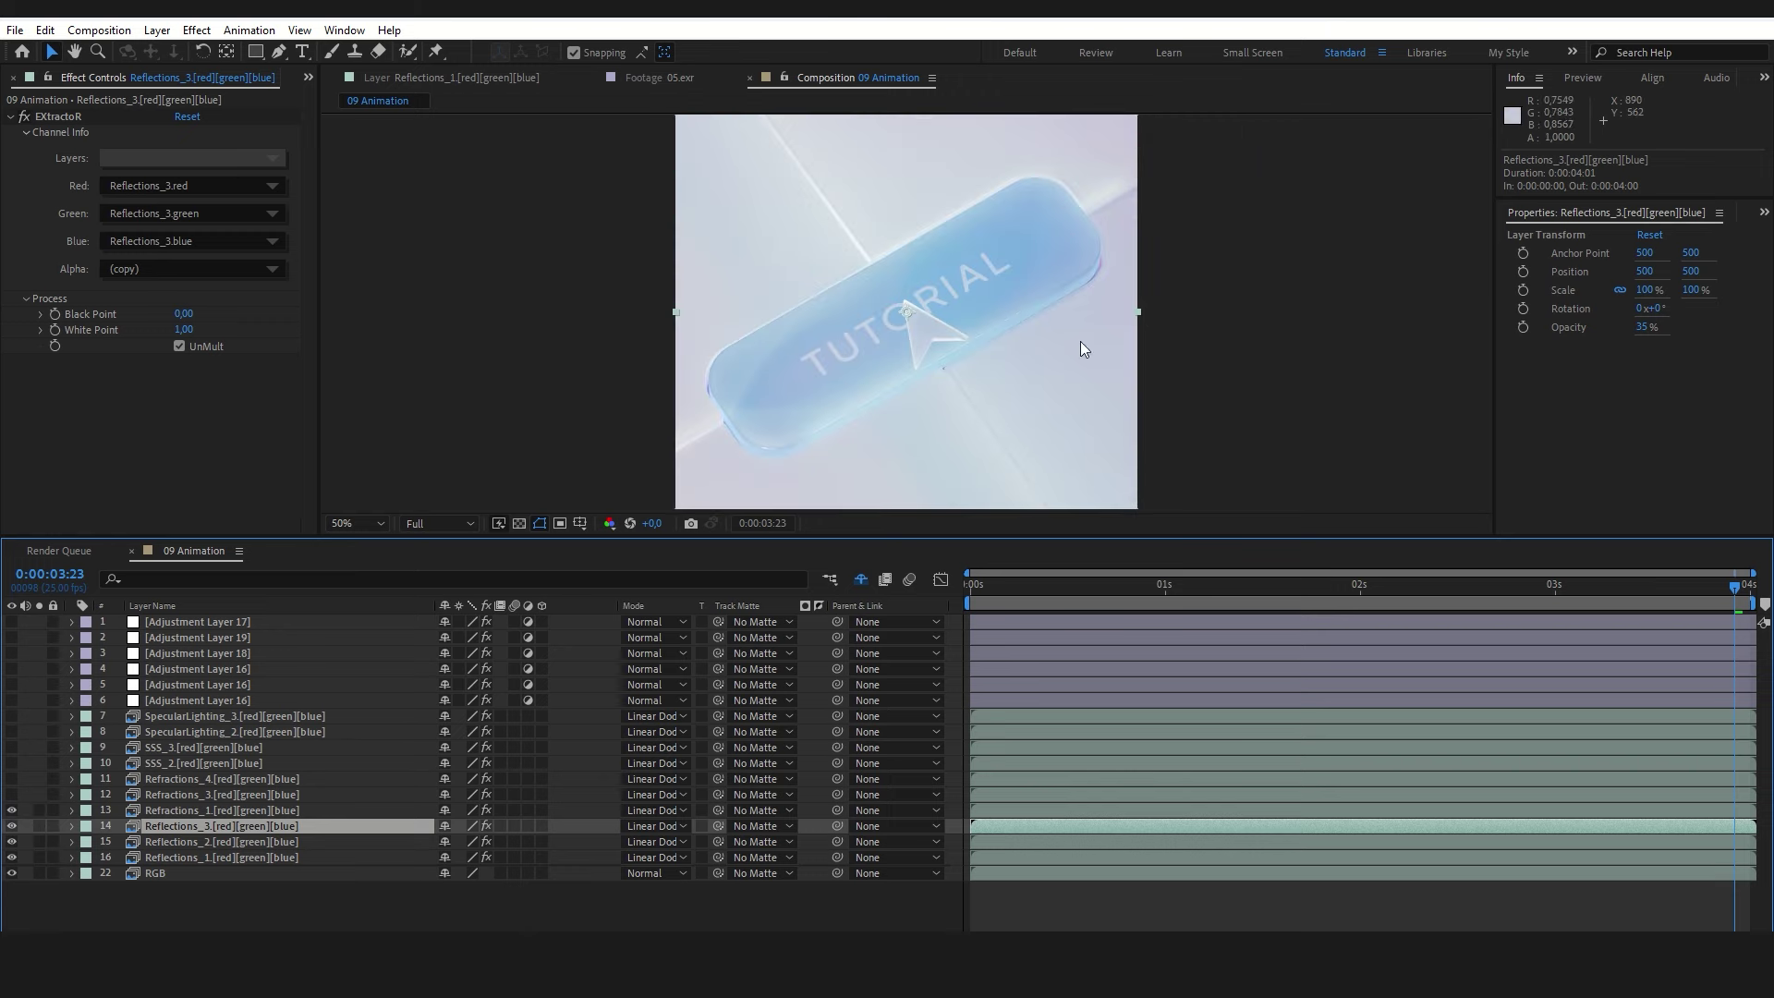
# - Check detail at 200%, solo-inspect Refractions_1, and enable the Refractions_3 pass
pyautogui.press('.')
pyautogui.press('.')
pyautogui.press(',')
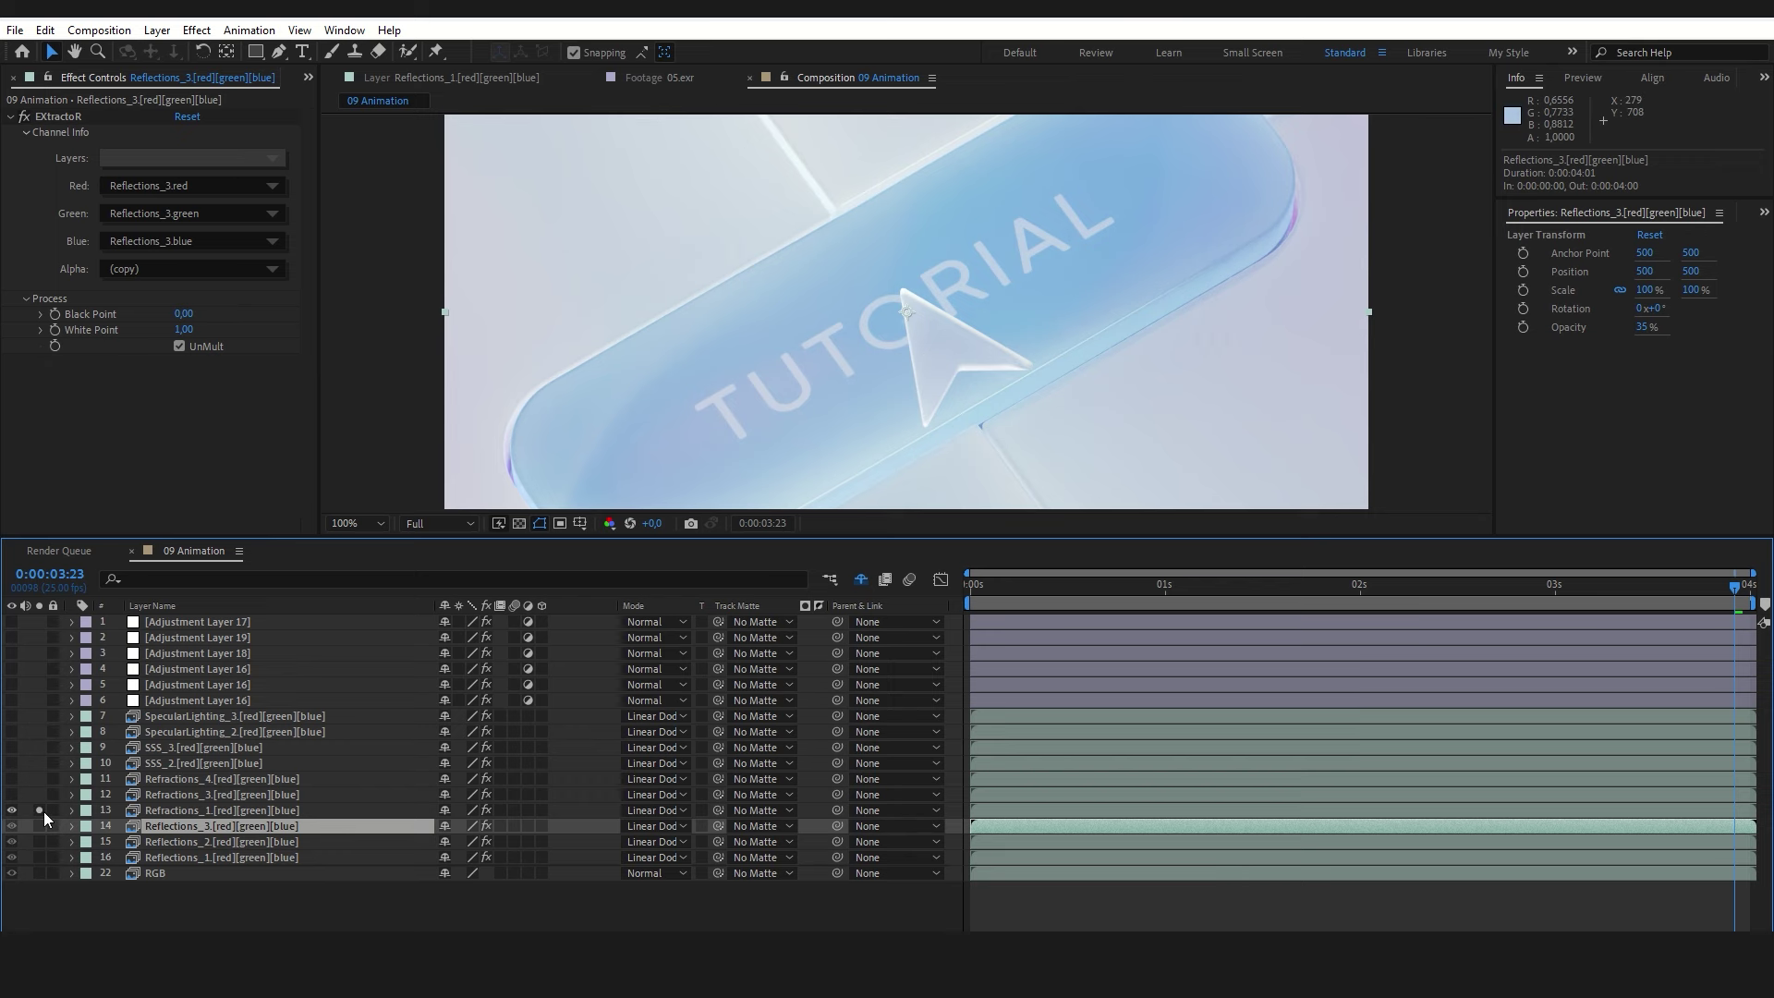
pyautogui.click(39, 810)
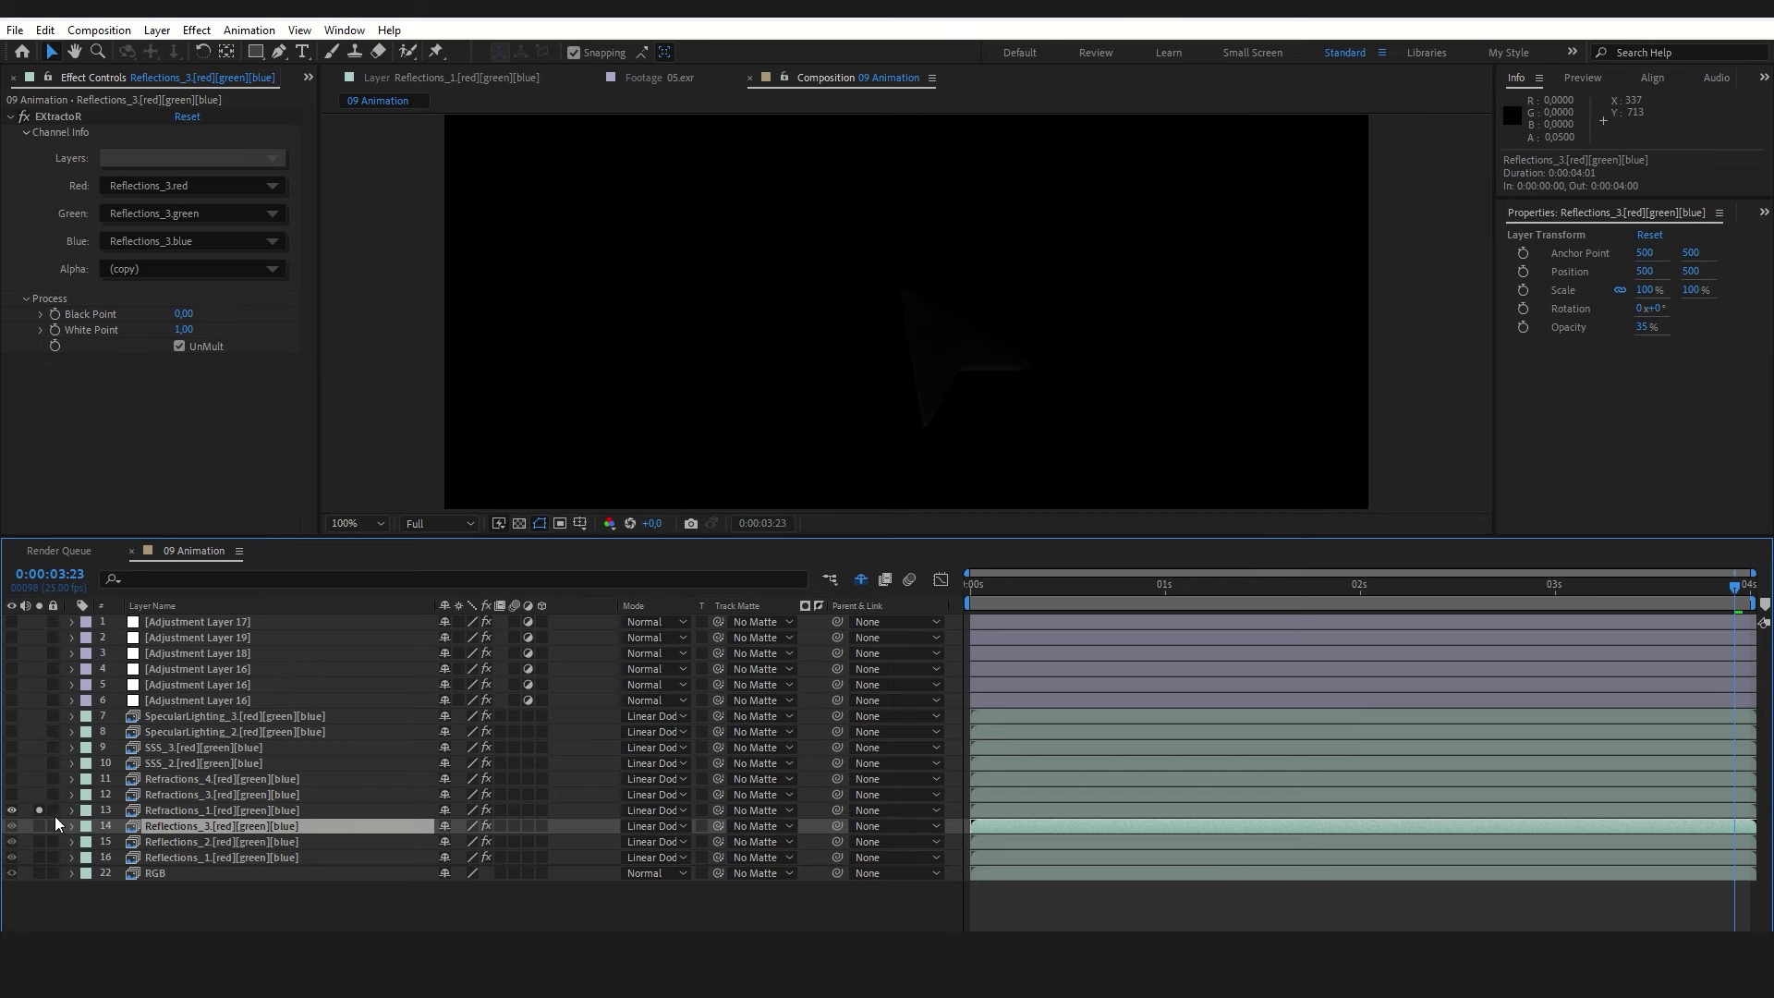
pyautogui.click(39, 810)
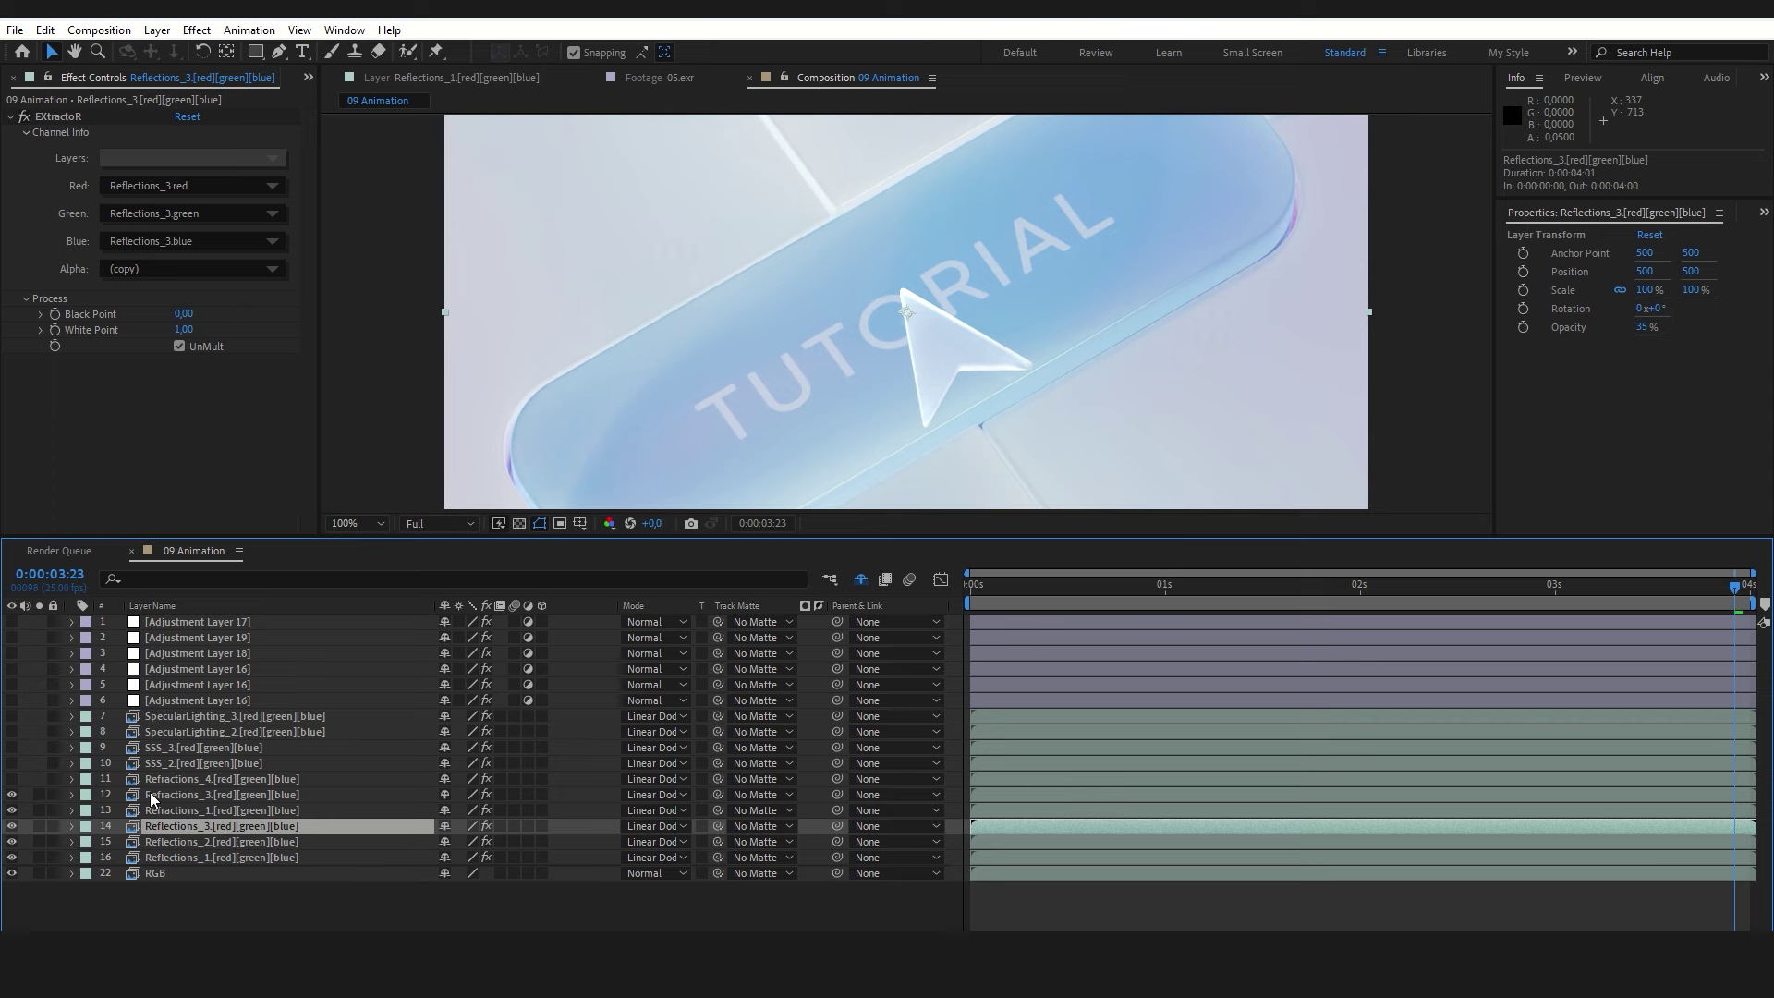
pyautogui.click(163, 795)
# - Solo-check Refractions_3 at 200% zoom, then enable and solo-check Refractions_4
pyautogui.click(39, 794)
pyautogui.press('.')
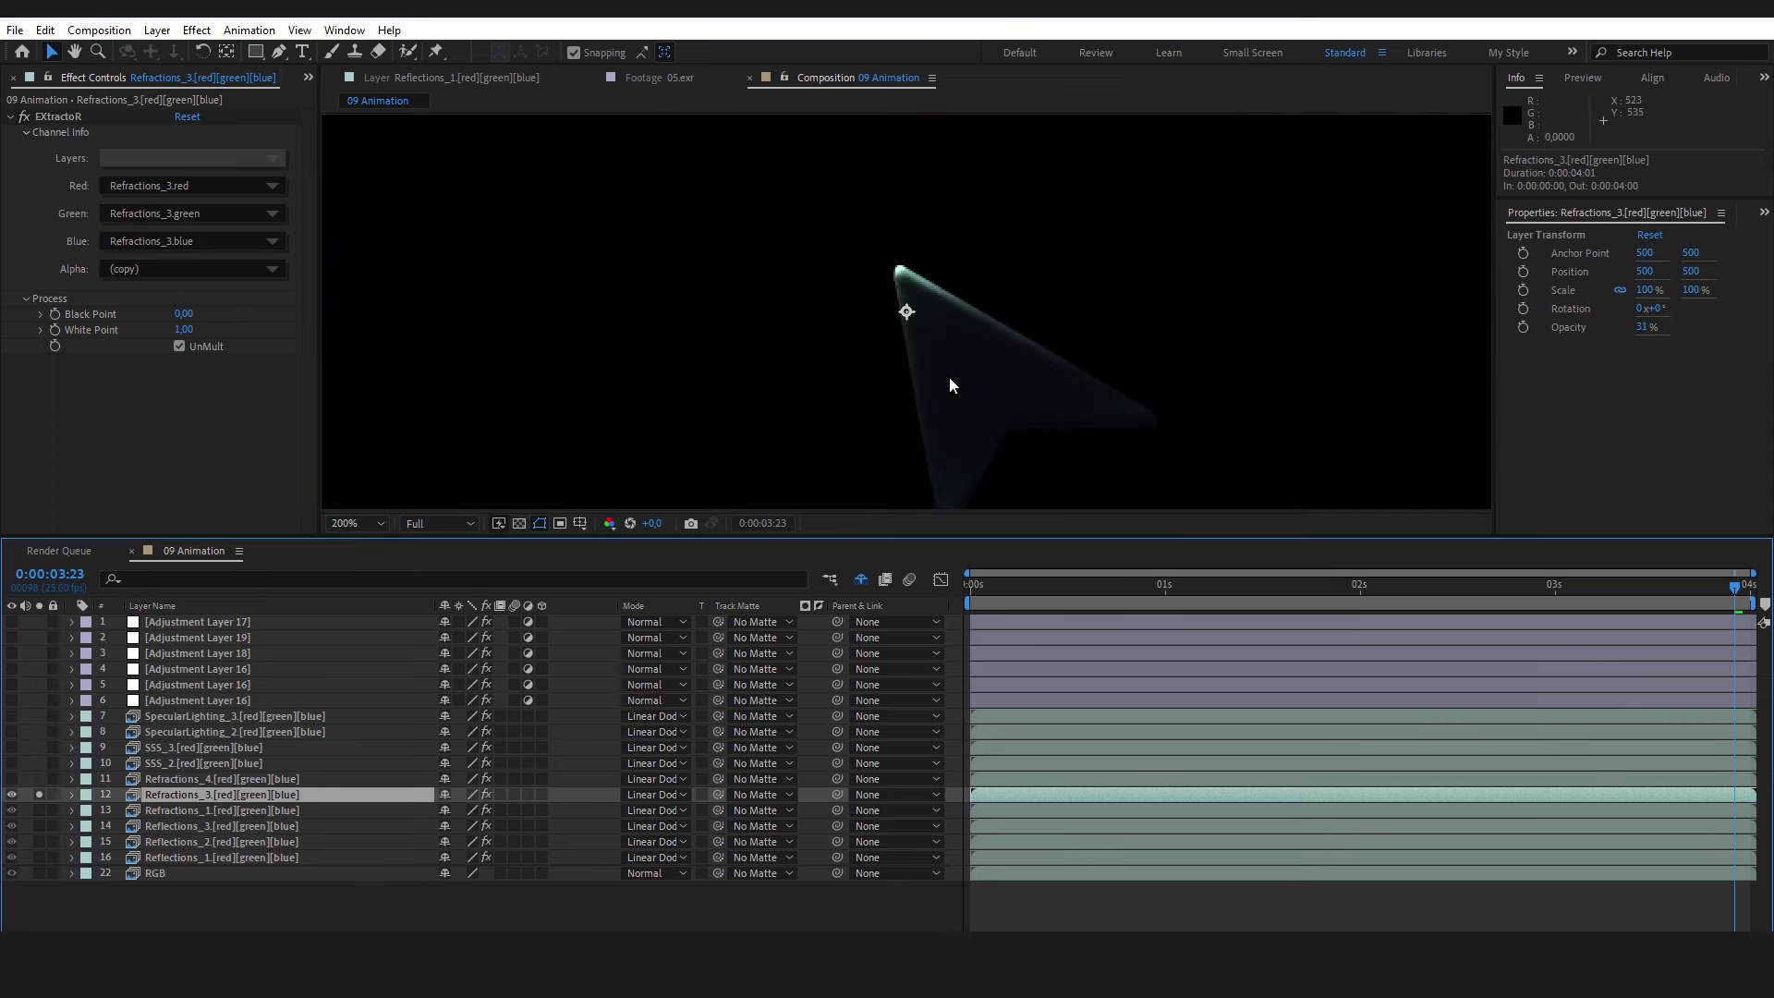
pyautogui.click(39, 794)
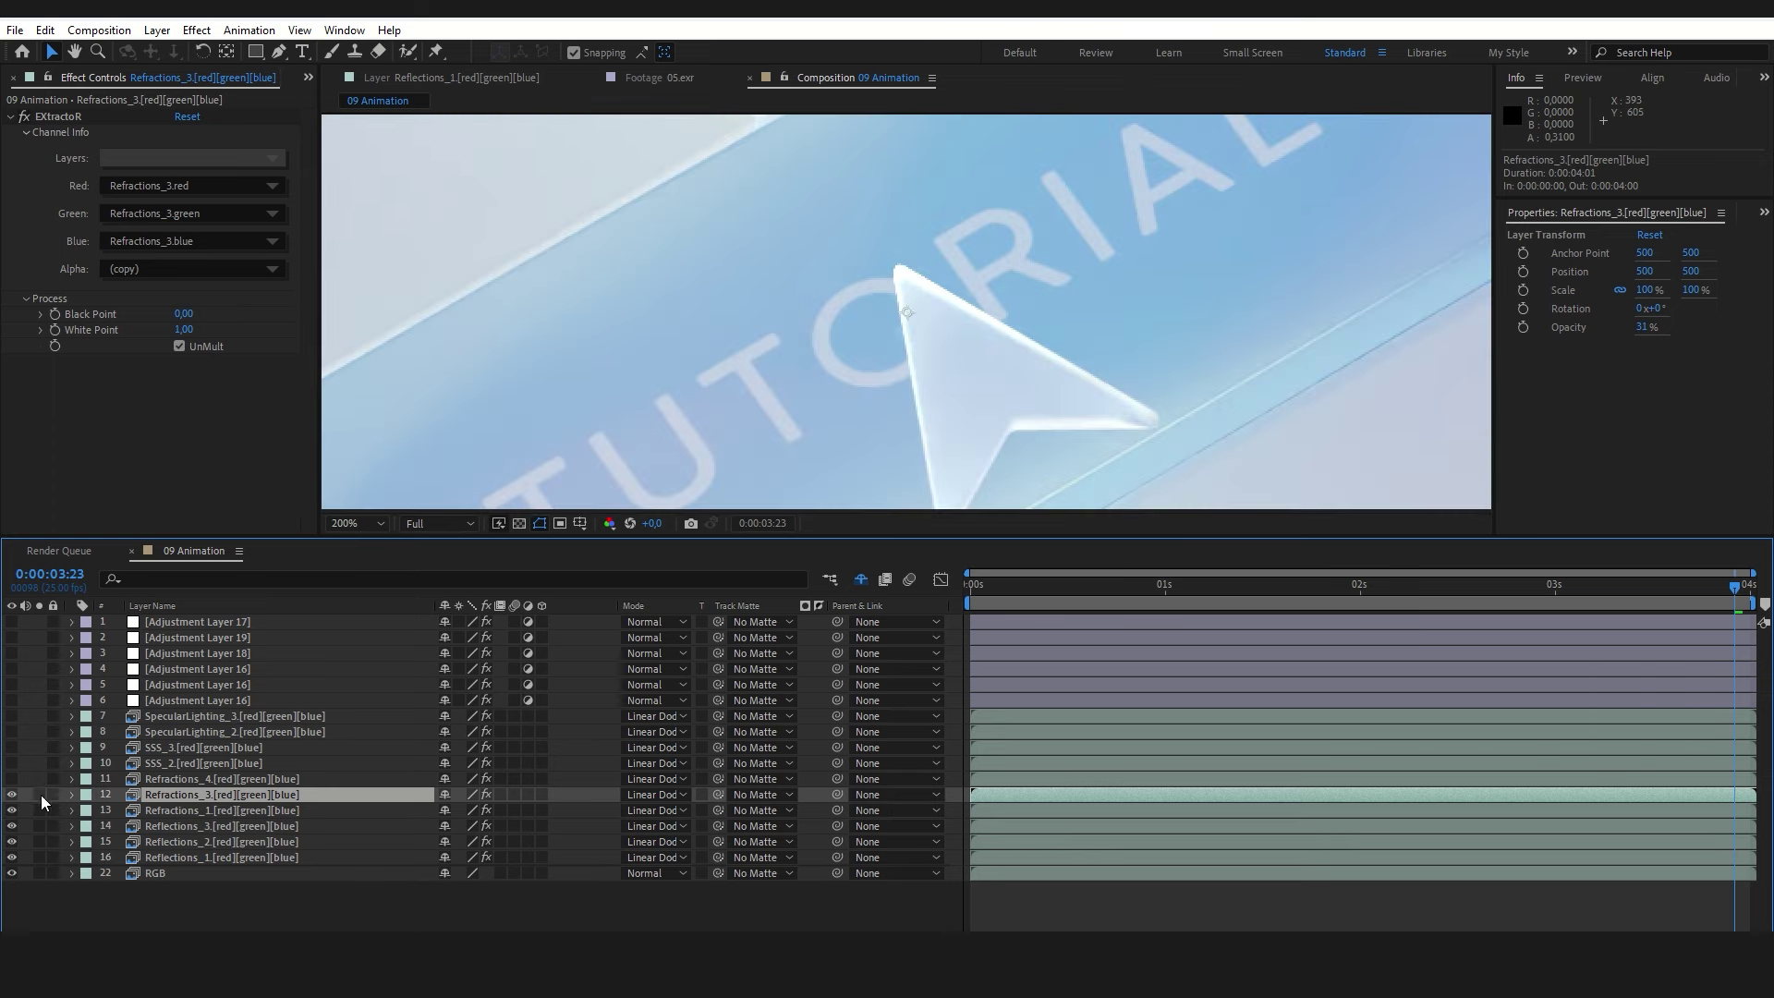
pyautogui.press(',')
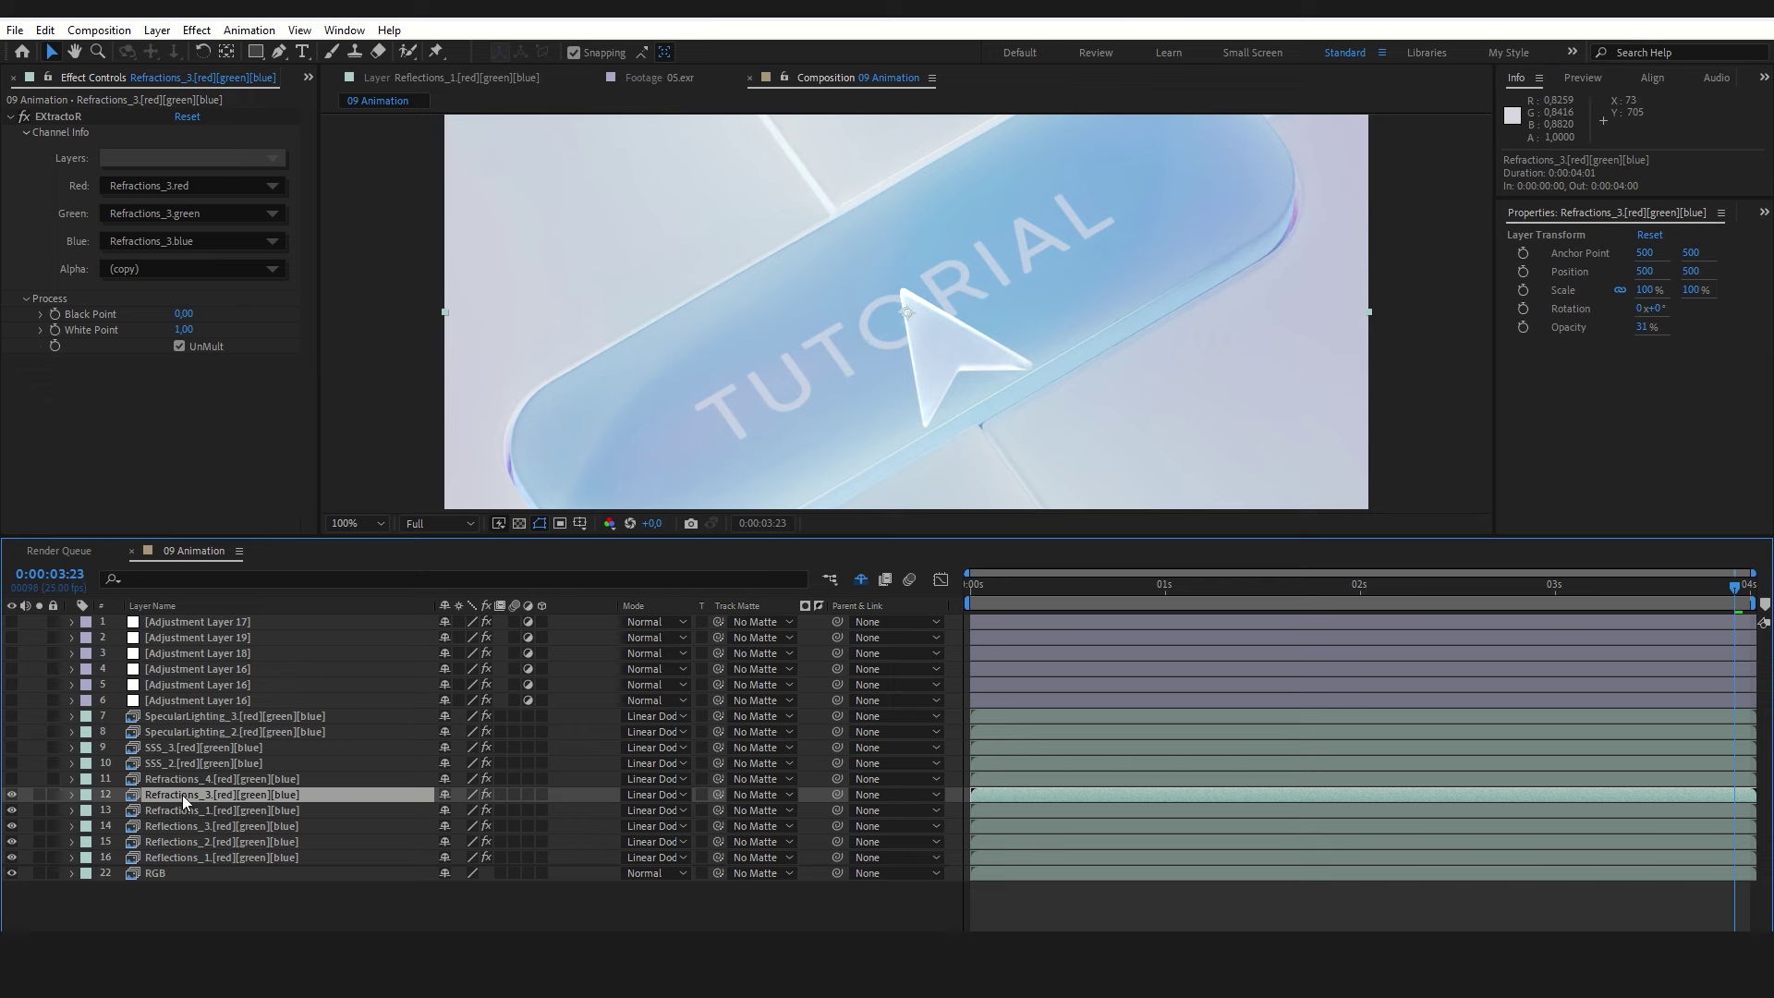
pyautogui.click(168, 779)
pyautogui.click(12, 779)
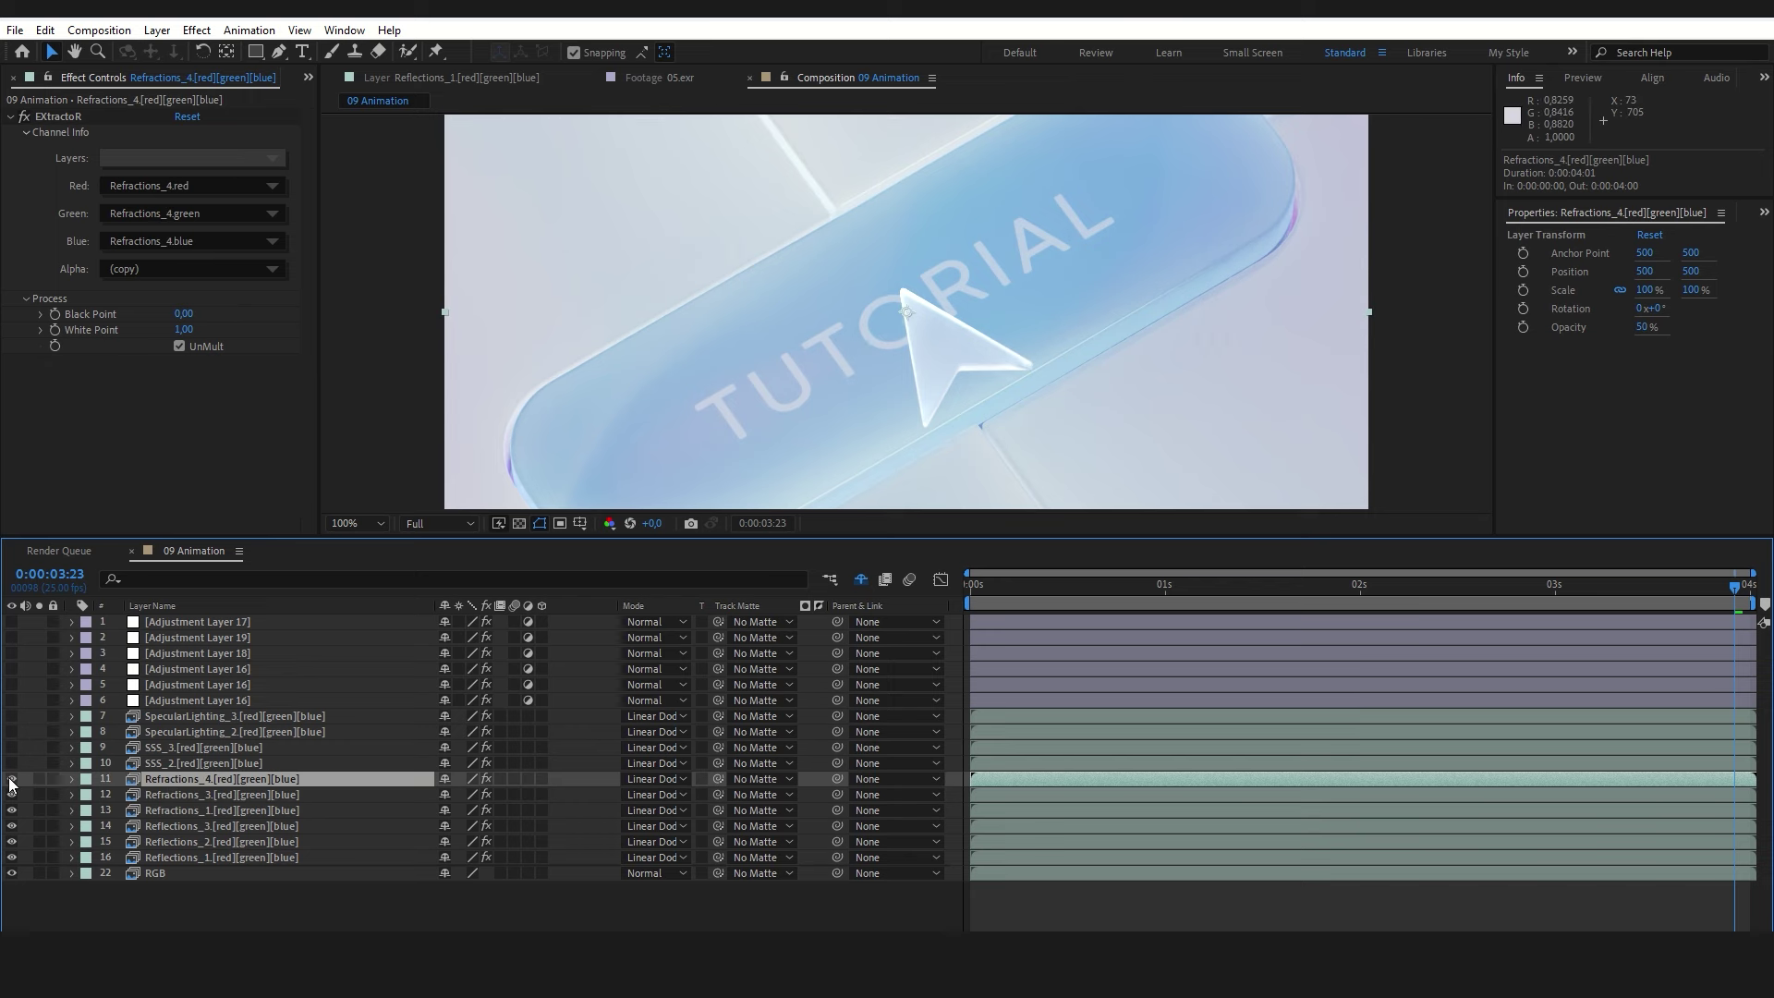
pyautogui.click(39, 779)
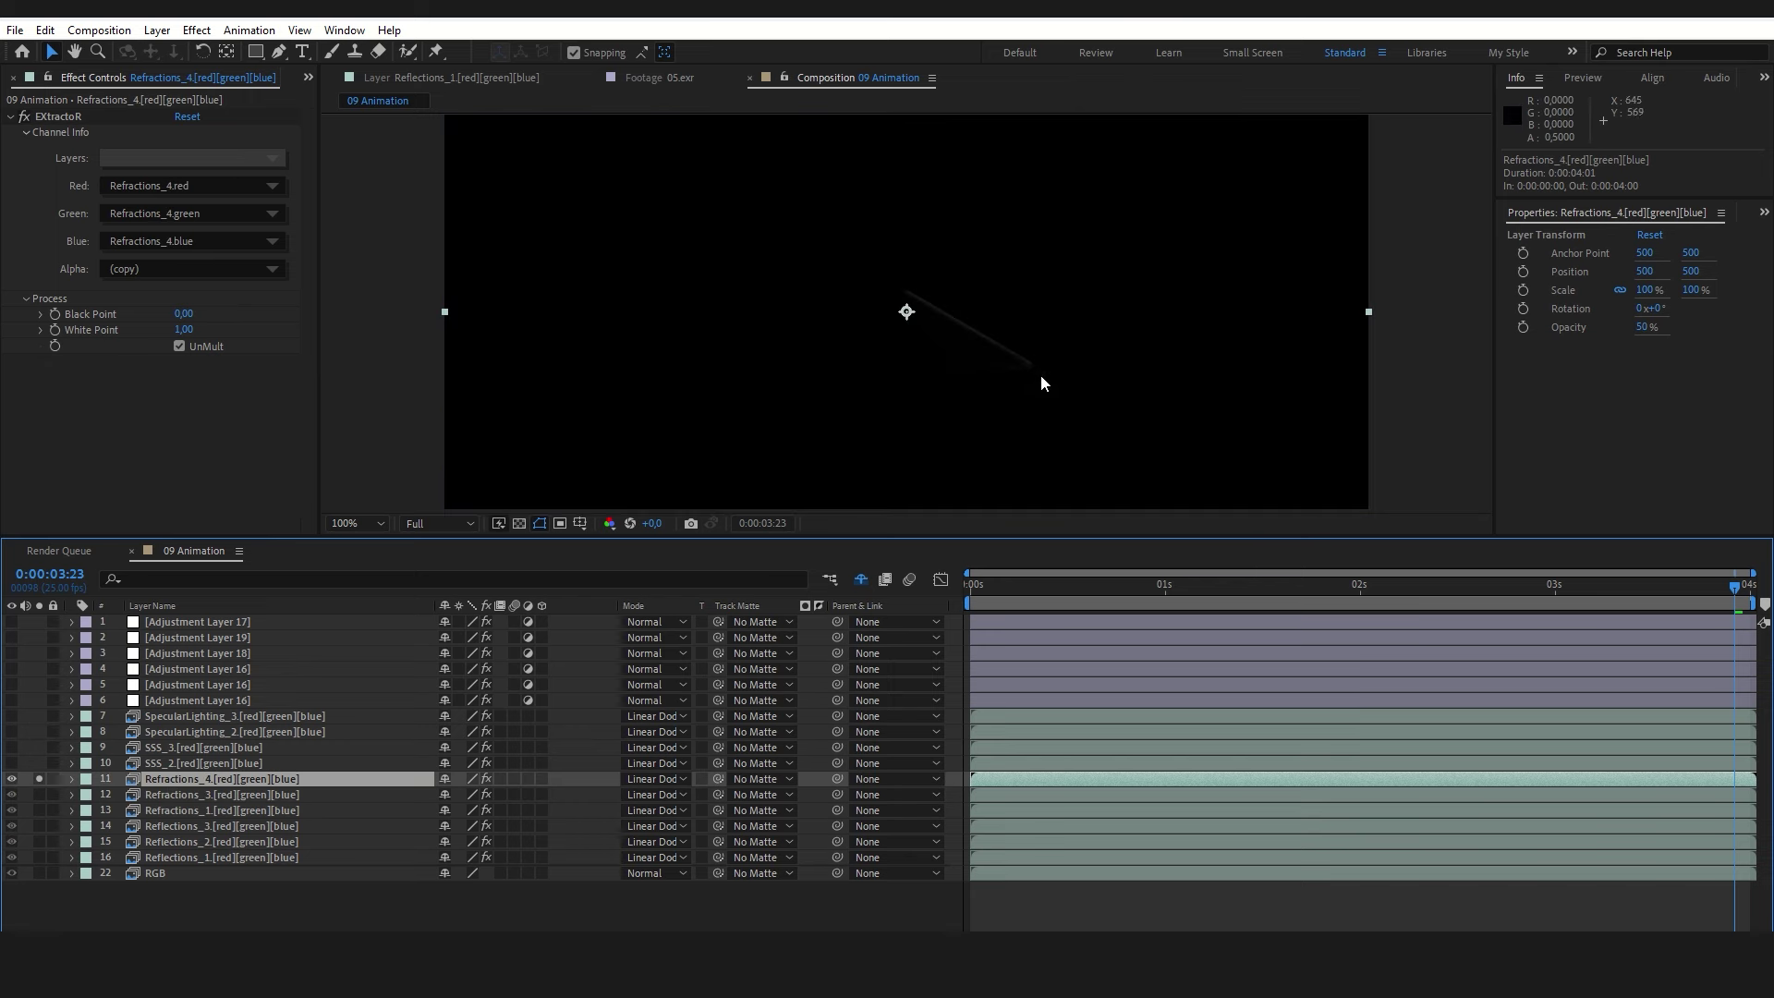
pyautogui.click(39, 779)
# - Enable the SSS_2 and SSS_3 passes and solo-check each at 50% preview
pyautogui.click(189, 763)
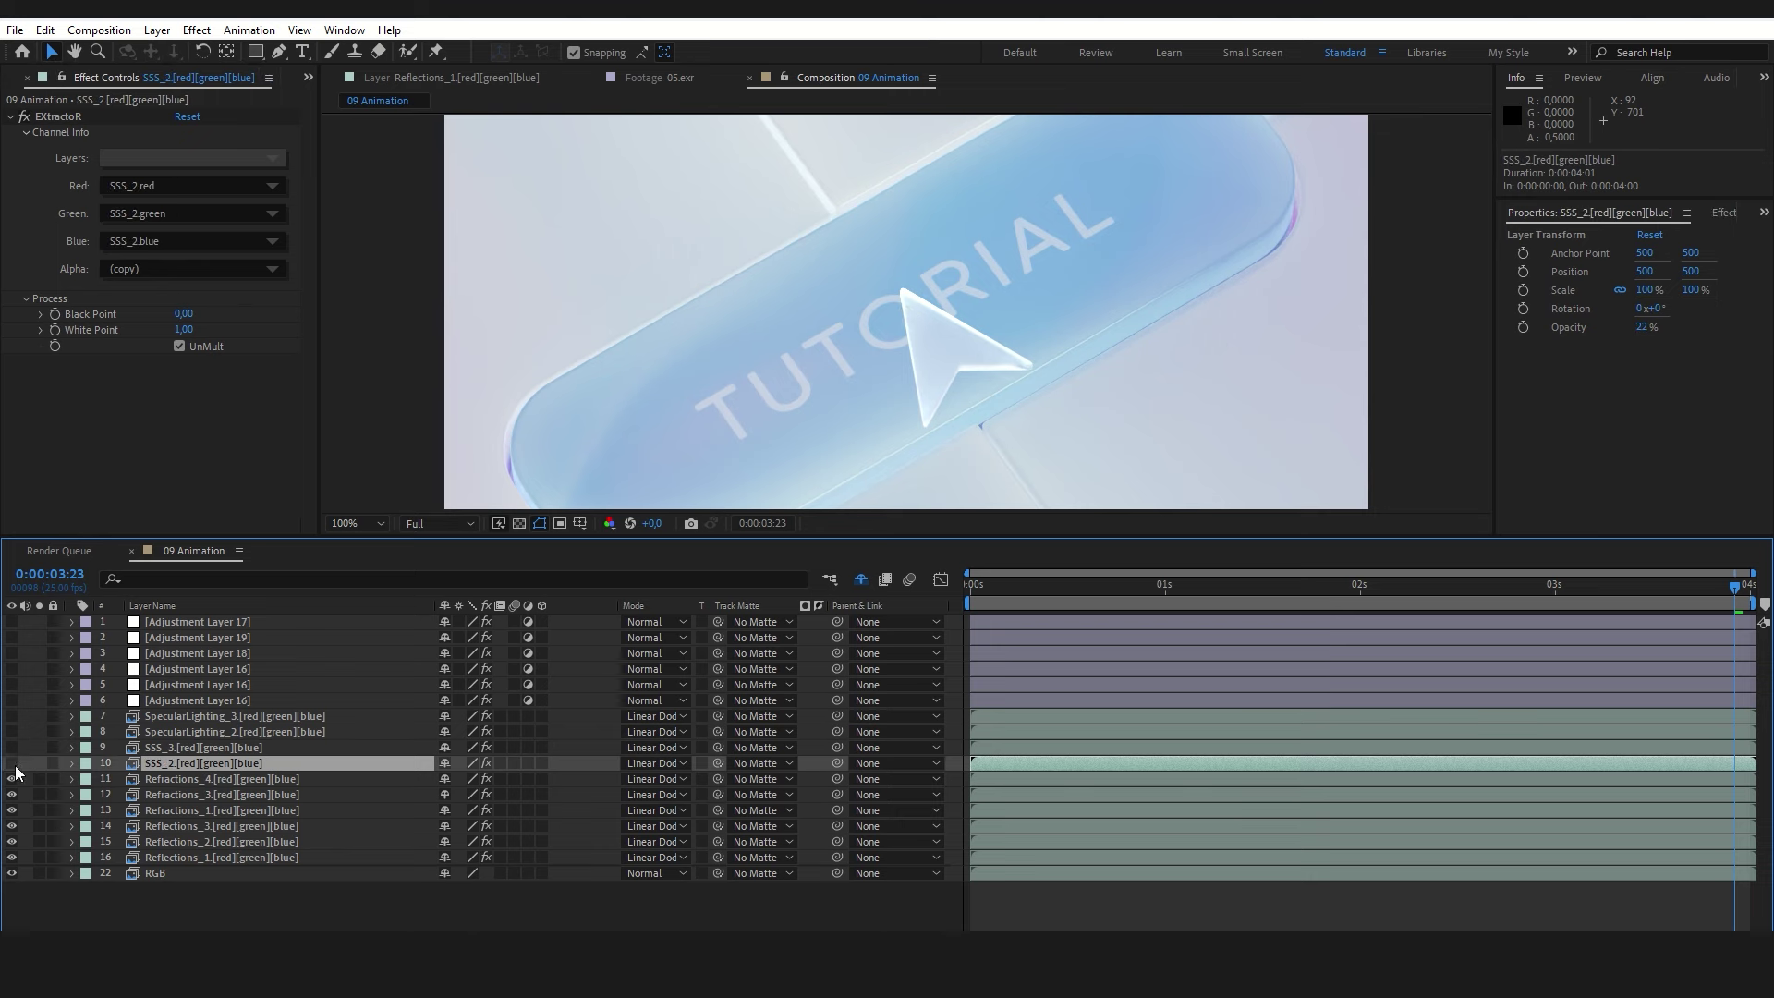
pyautogui.click(12, 763)
pyautogui.press(',')
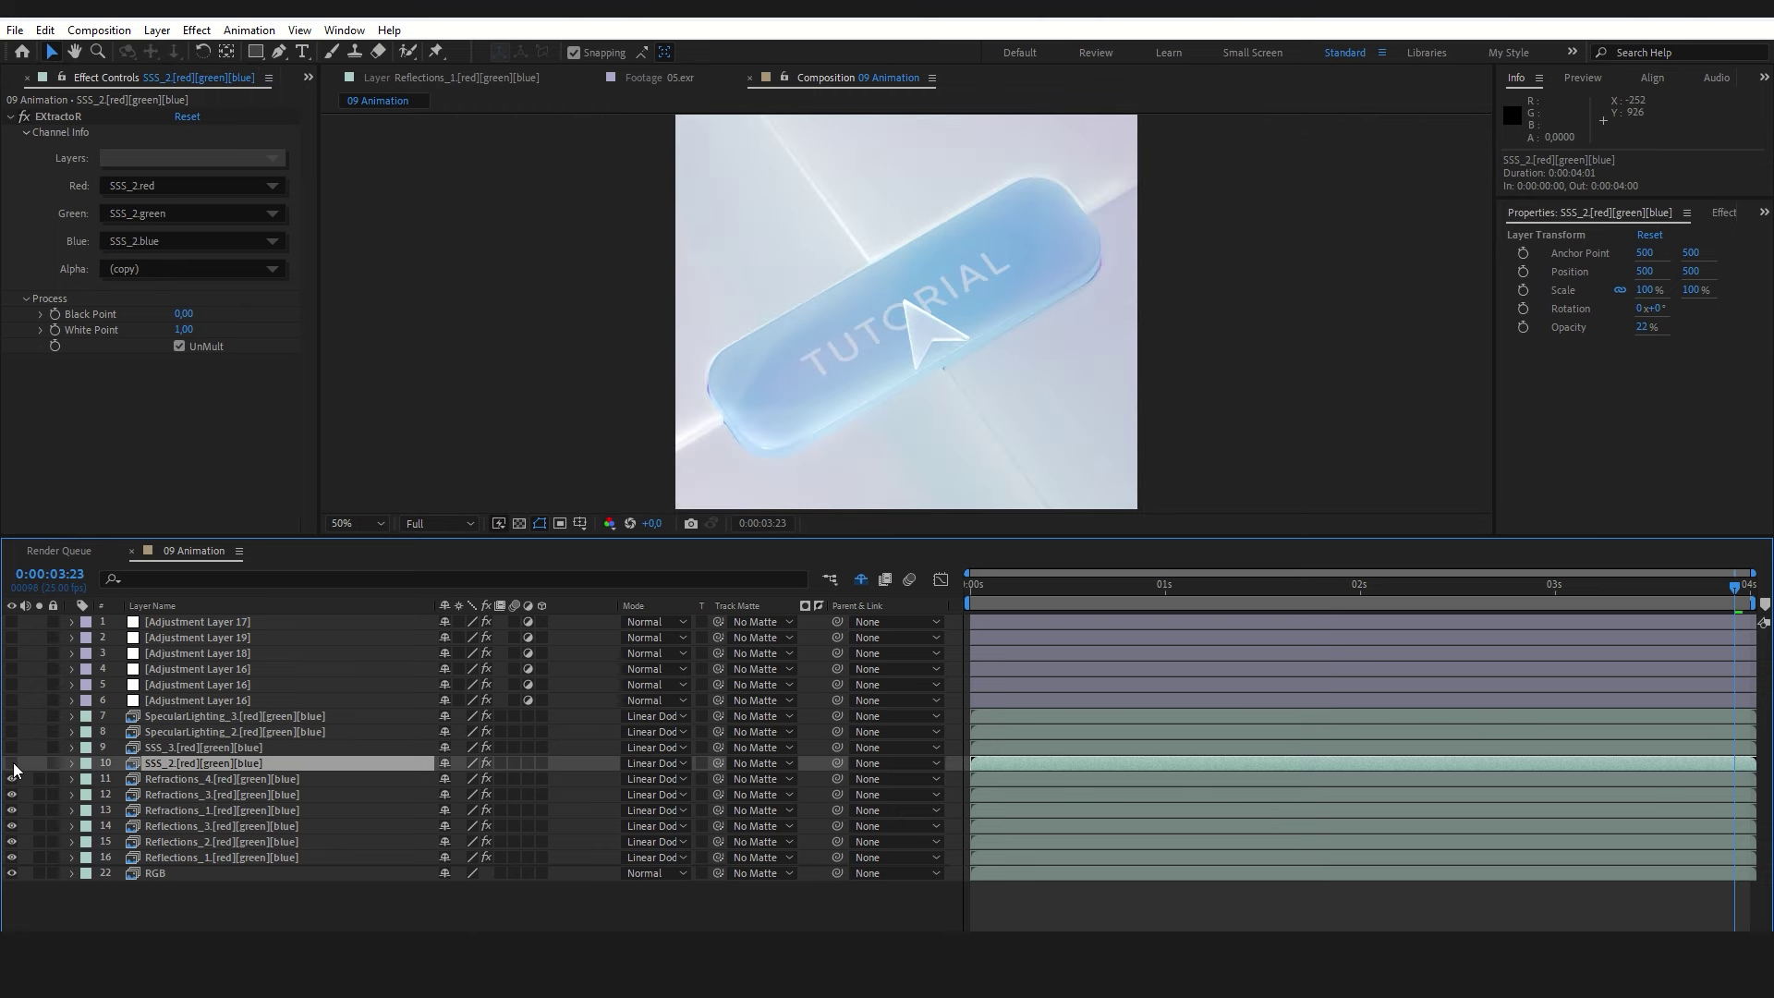
pyautogui.click(39, 763)
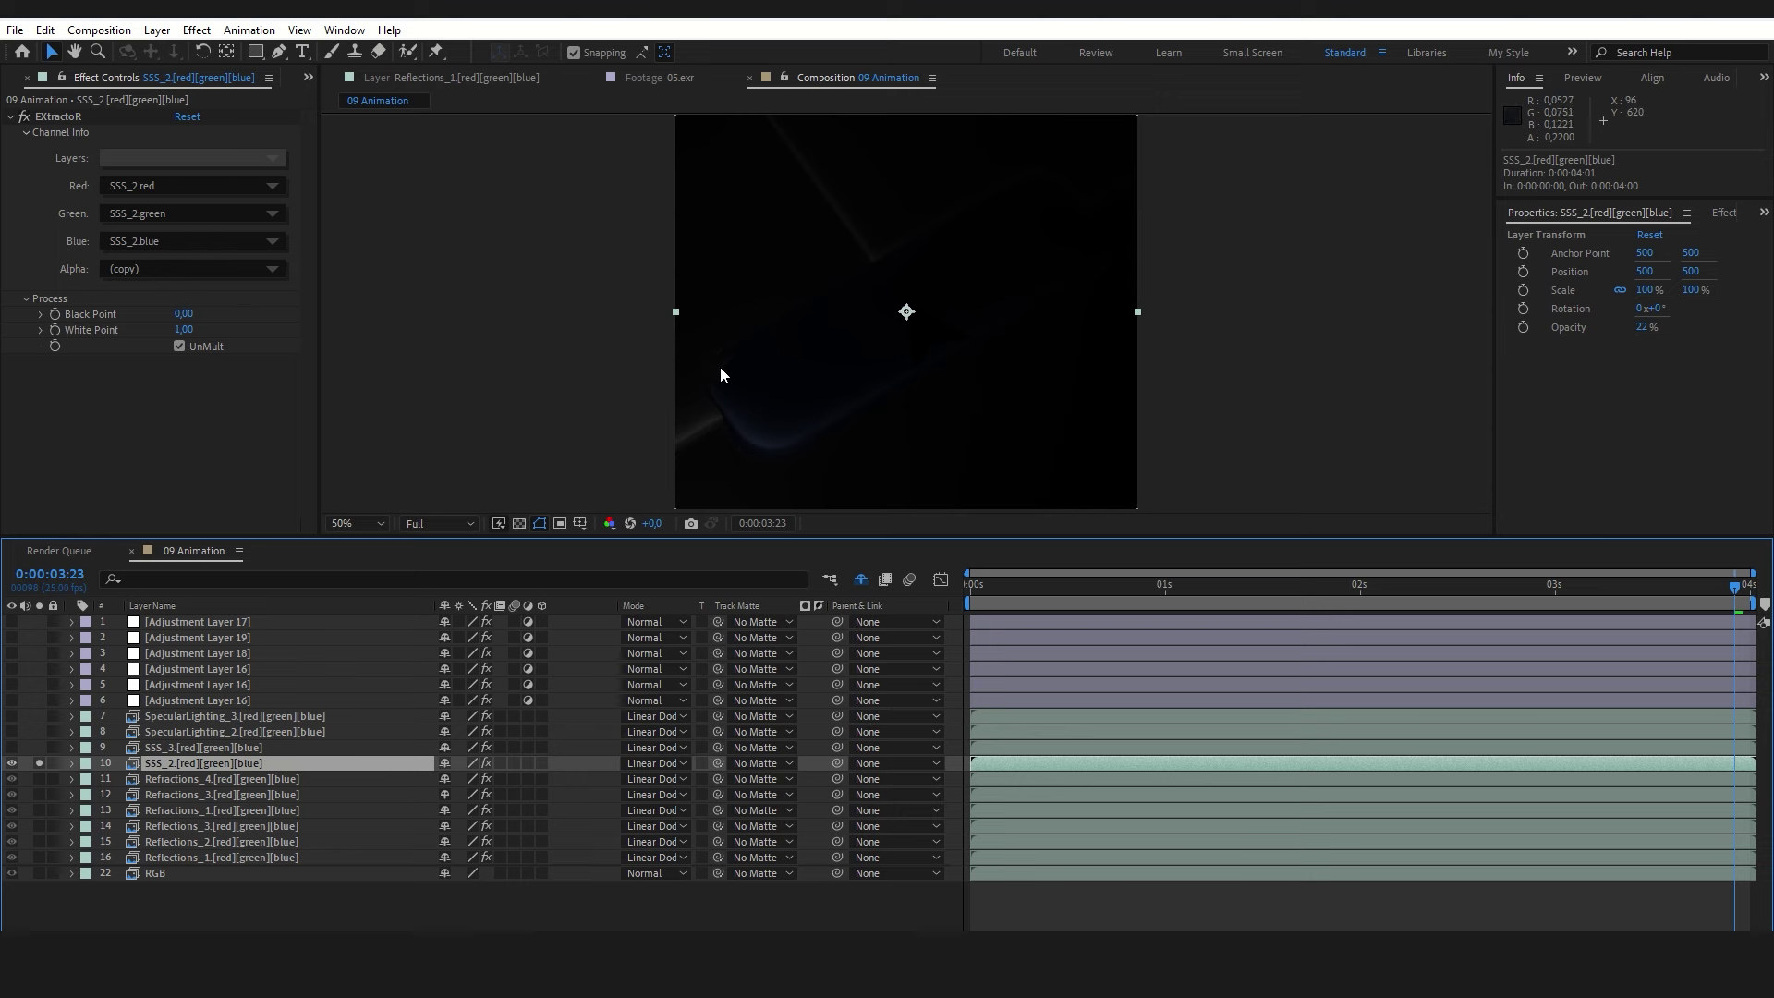
pyautogui.click(39, 763)
pyautogui.click(131, 748)
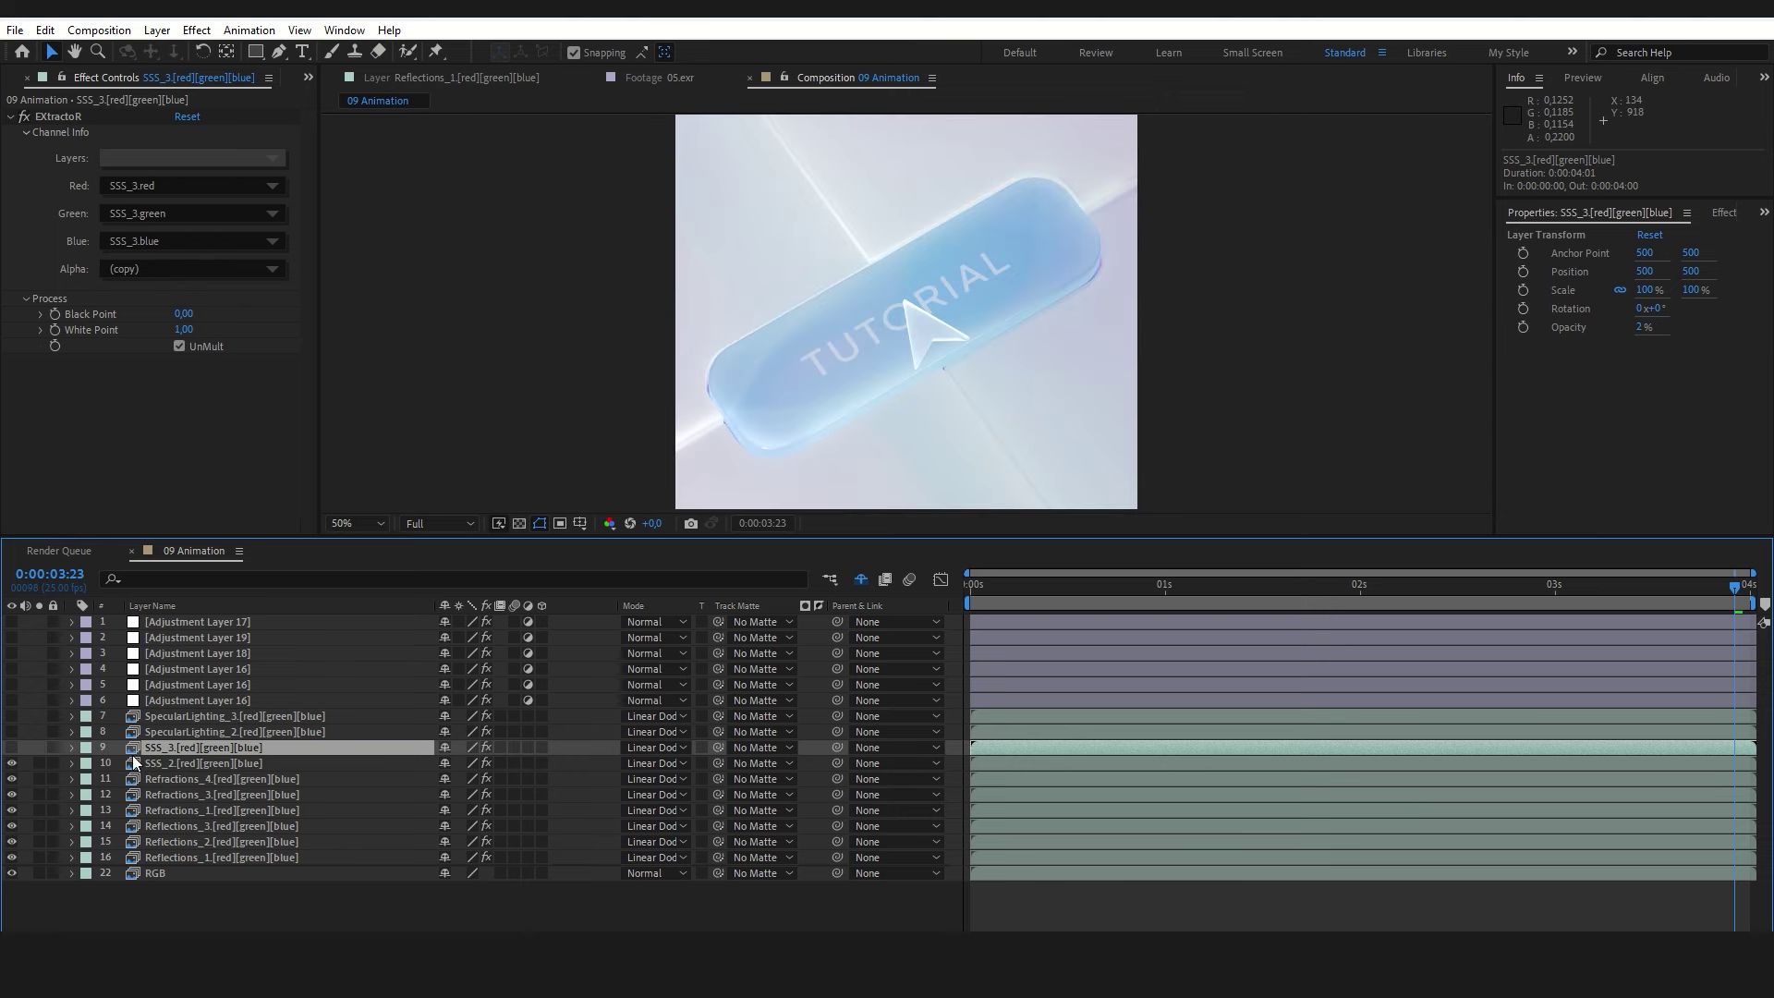
pyautogui.click(38, 748)
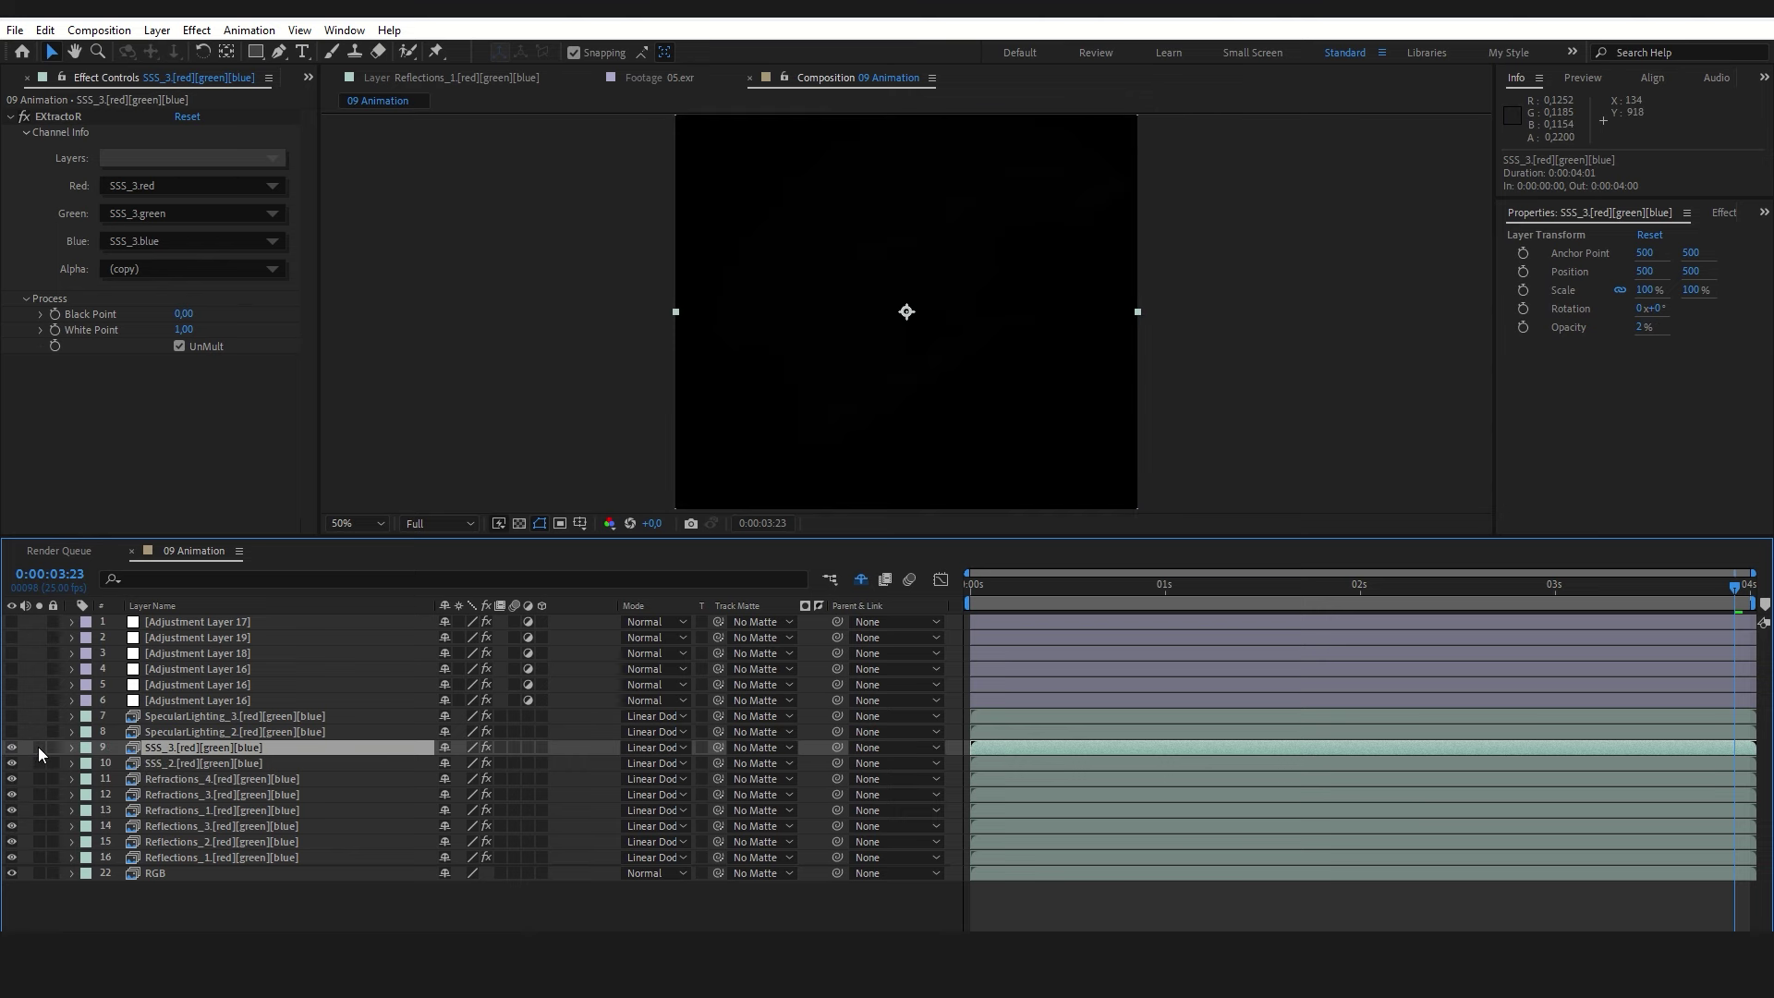
pyautogui.click(38, 748)
# - Enable and solo-check SpecularLighting_2, then enable and isolate SpecularLighting_3
pyautogui.click(176, 731)
pyautogui.click(11, 732)
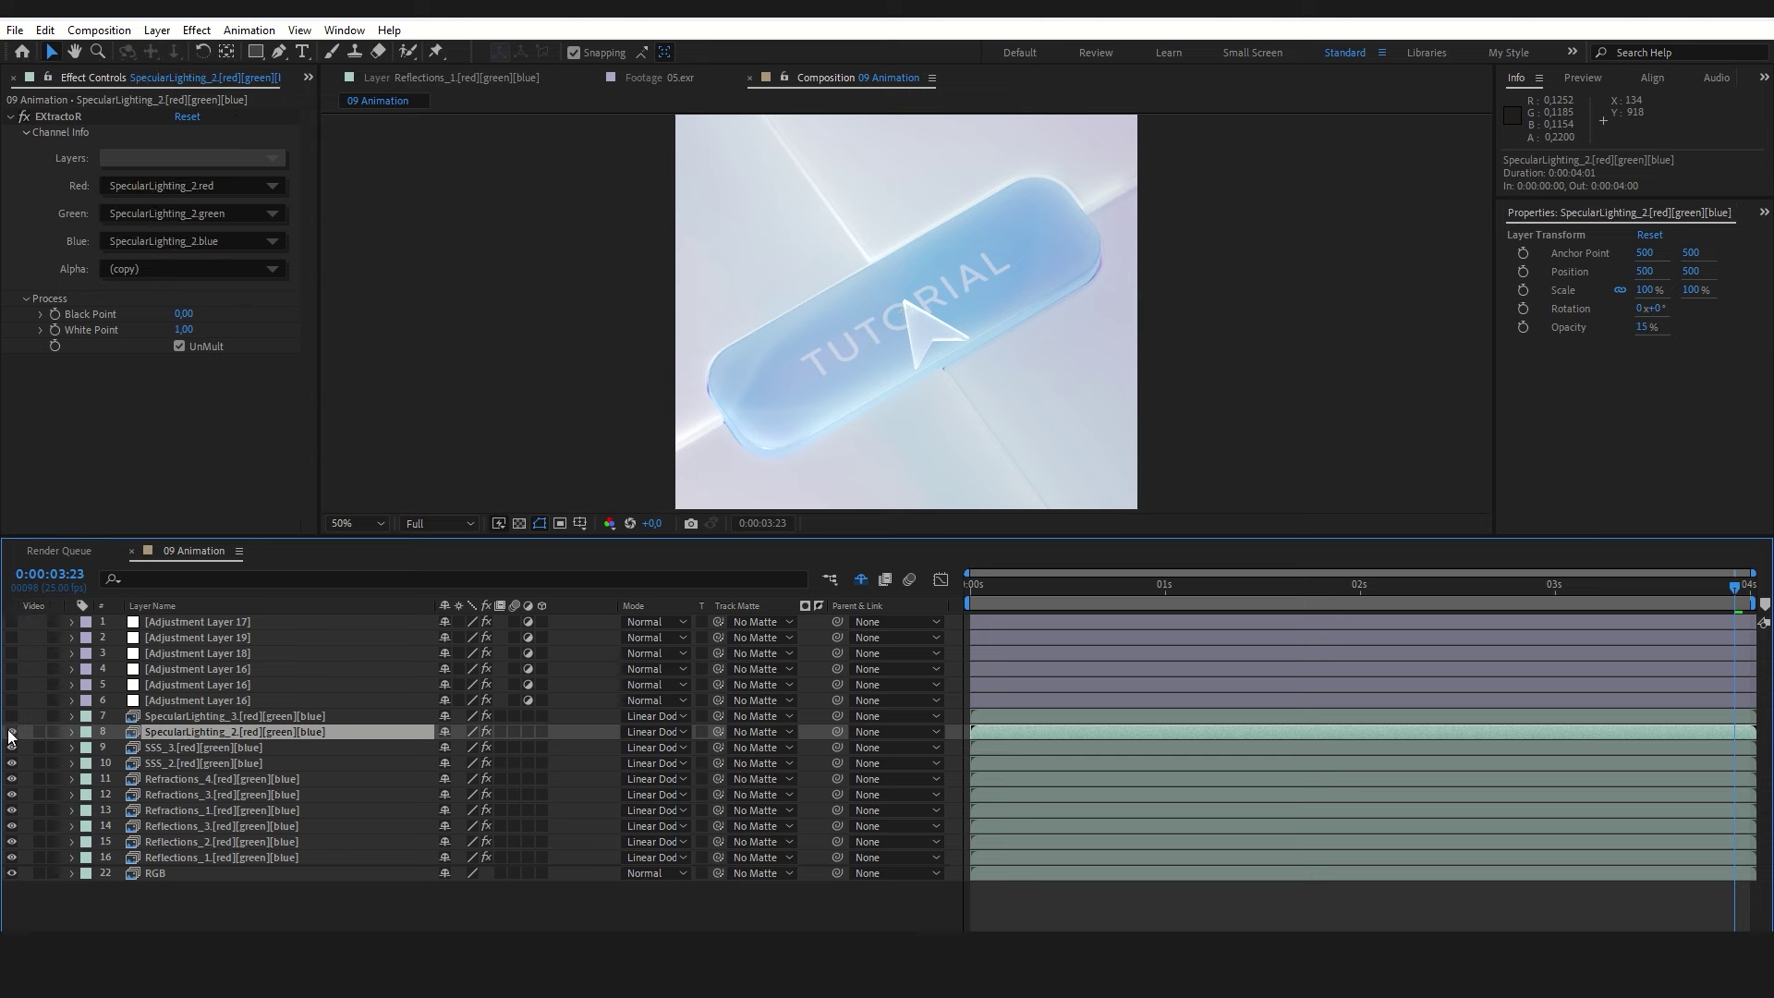
pyautogui.click(38, 731)
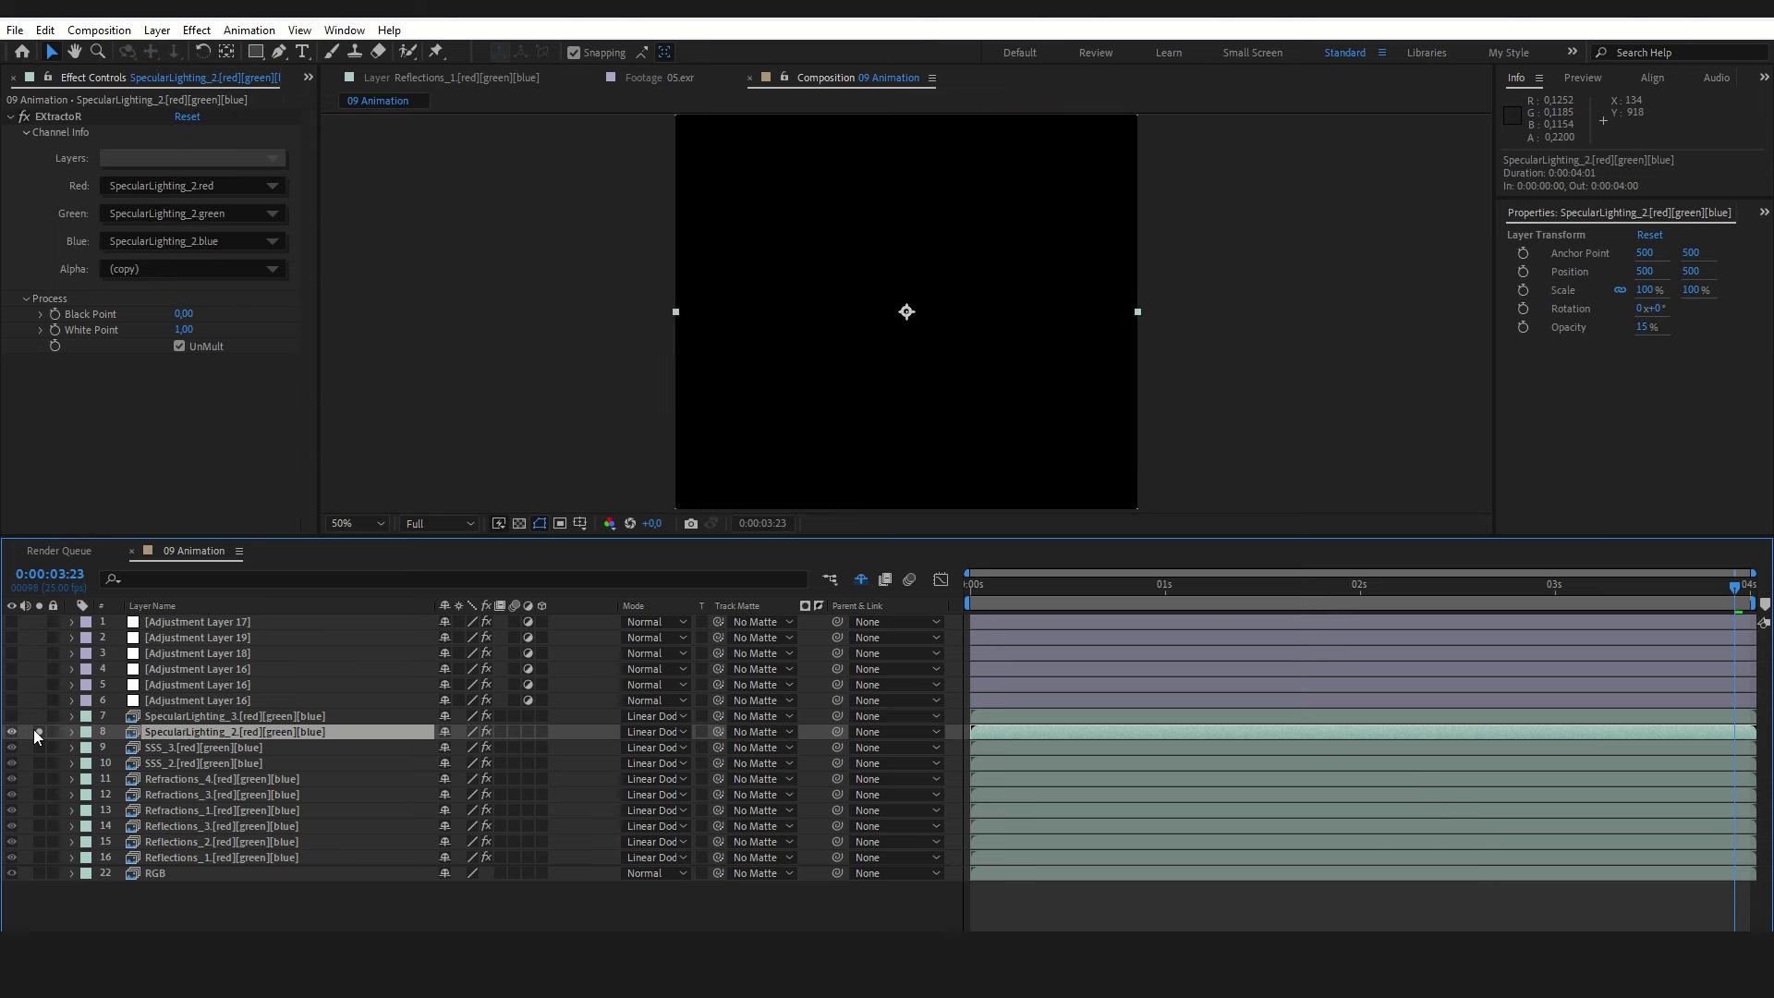
pyautogui.click(38, 732)
pyautogui.click(169, 717)
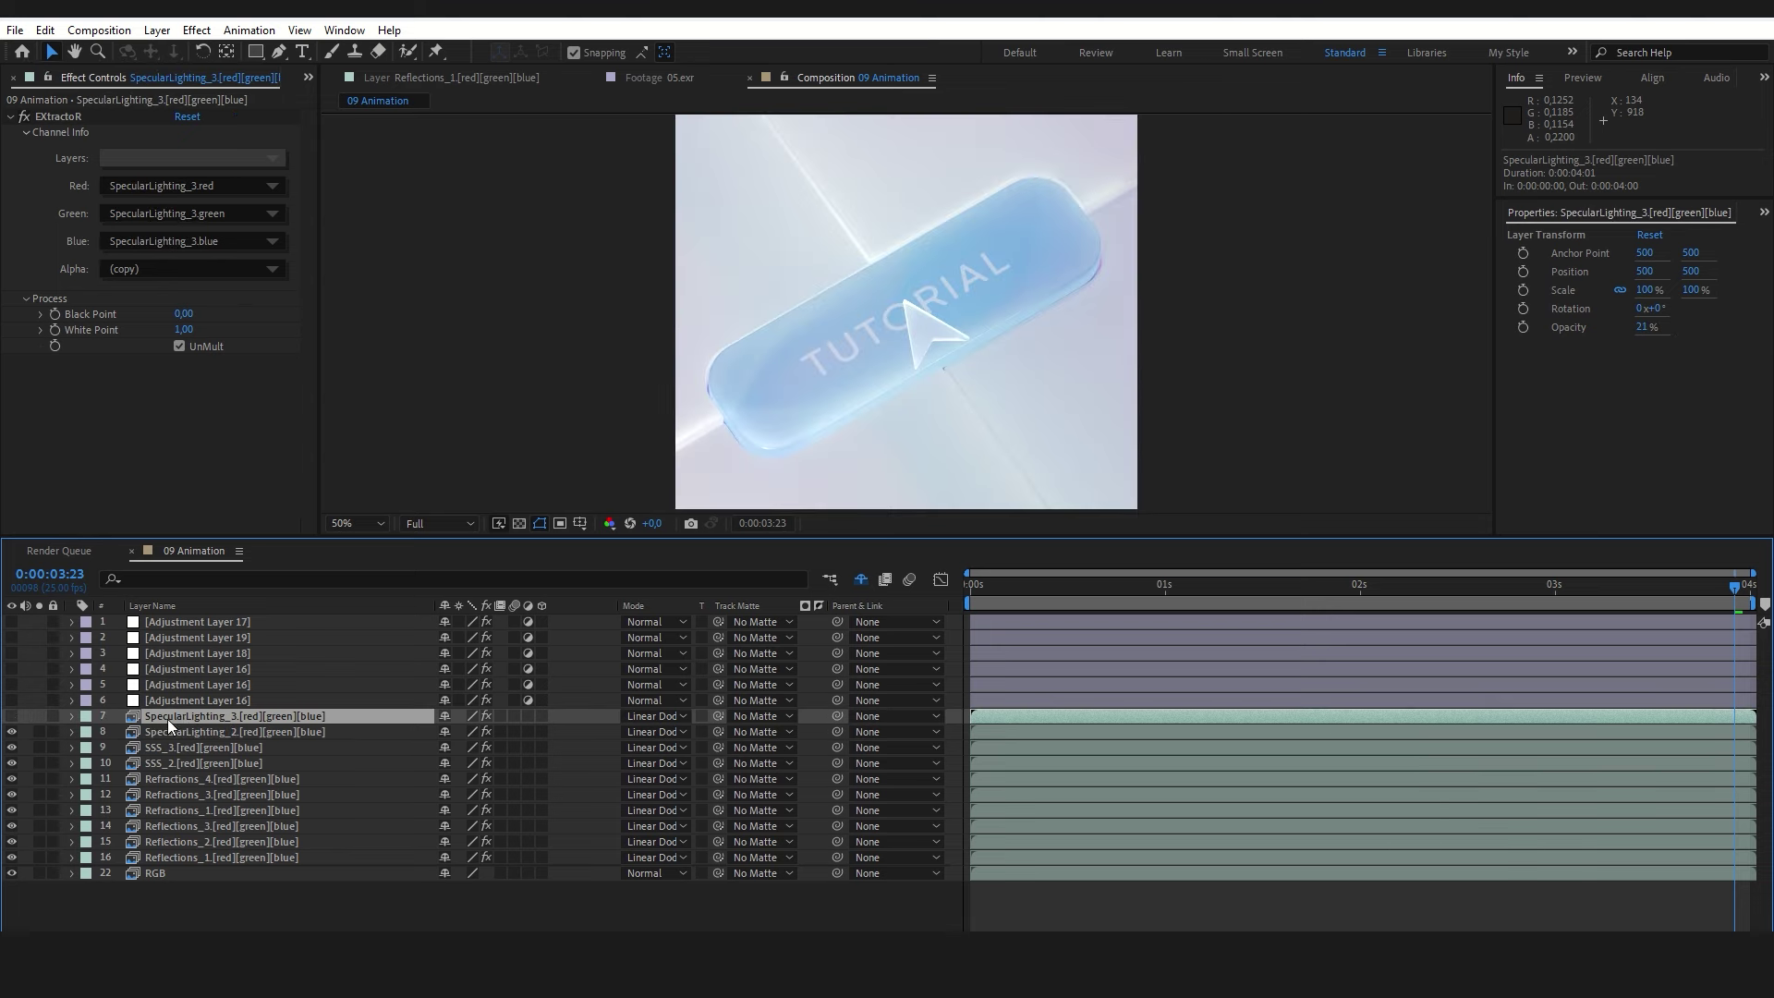
pyautogui.click(39, 716)
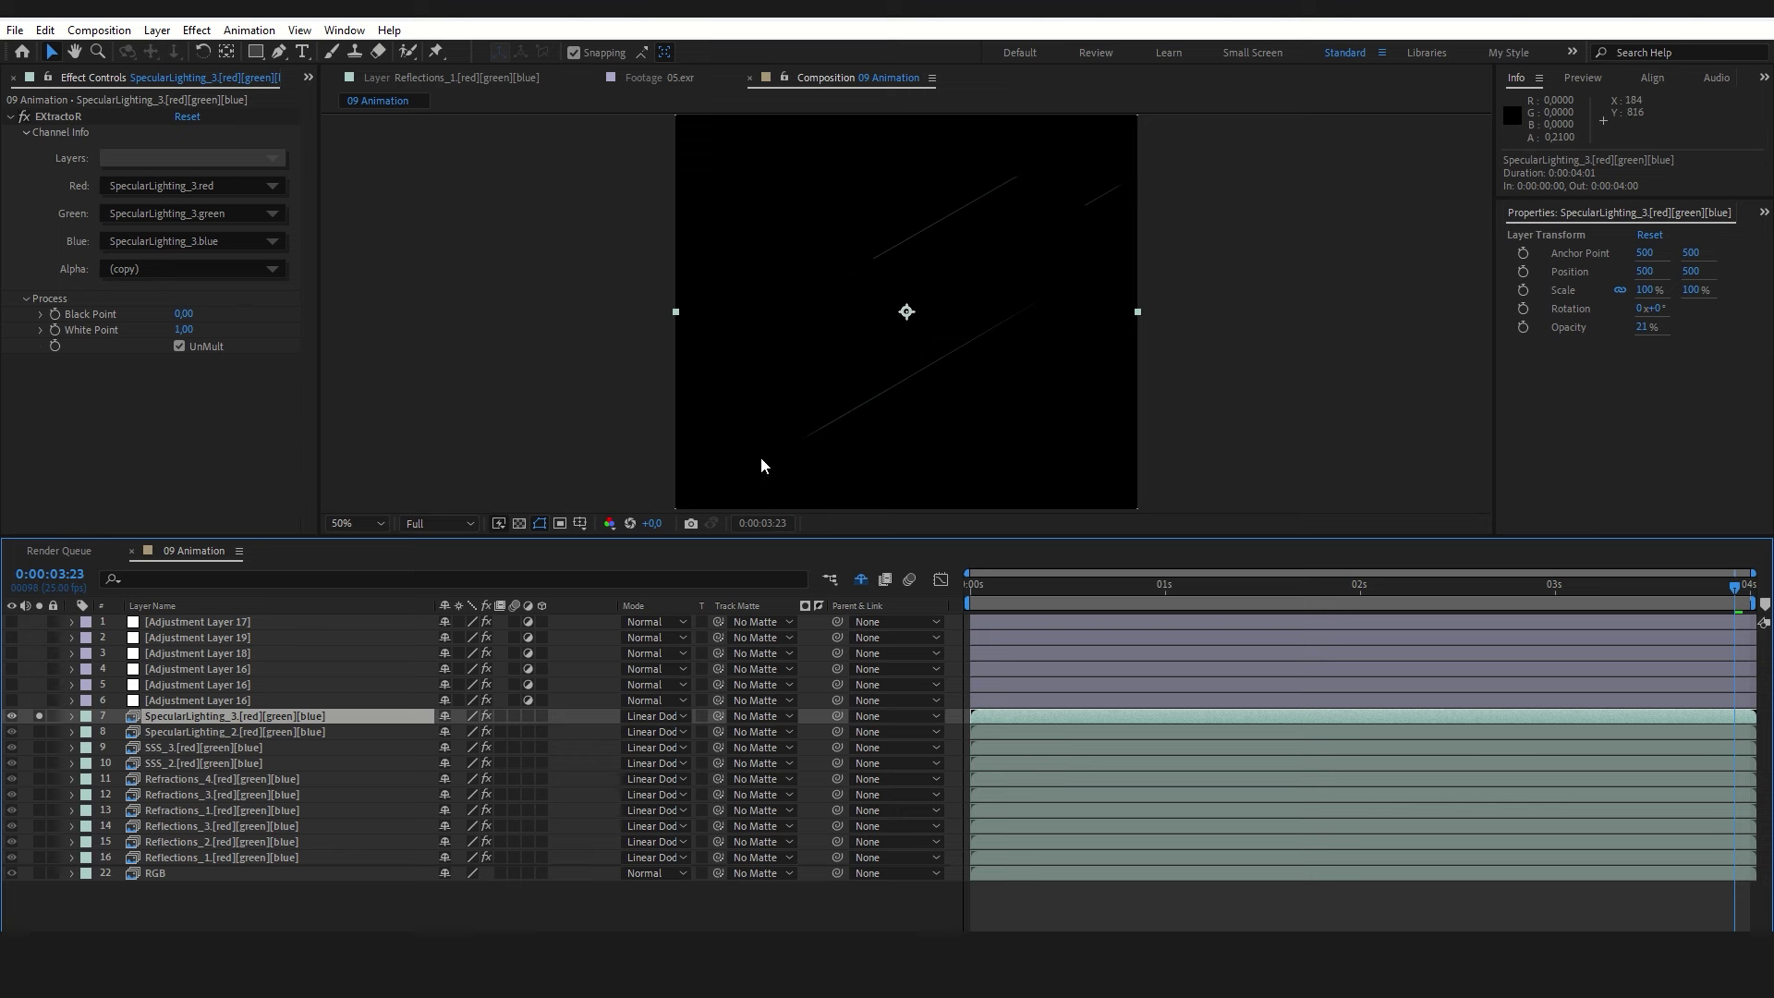
# - Un-solo SpecularLighting_3, preview the row 6 Looks adjustment layer, then hide it again
pyautogui.click(39, 717)
pyautogui.click(168, 702)
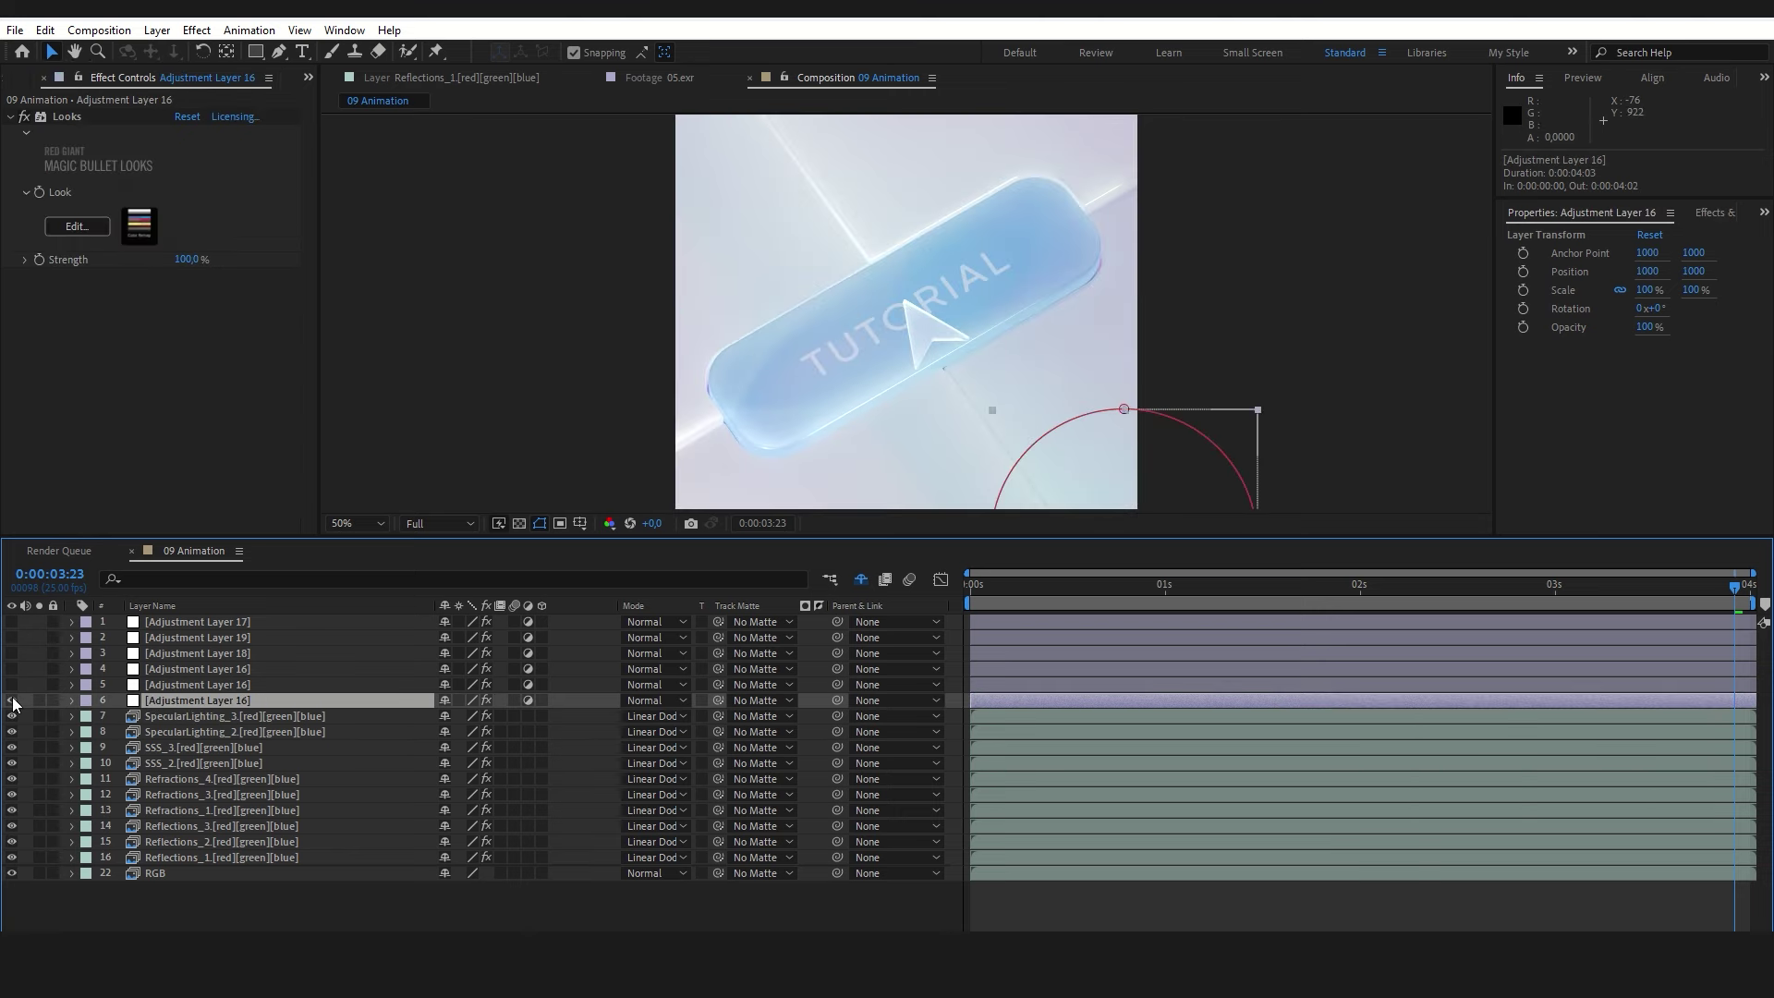
pyautogui.moveTo(1015, 345); pyautogui.dragTo(813, 133)
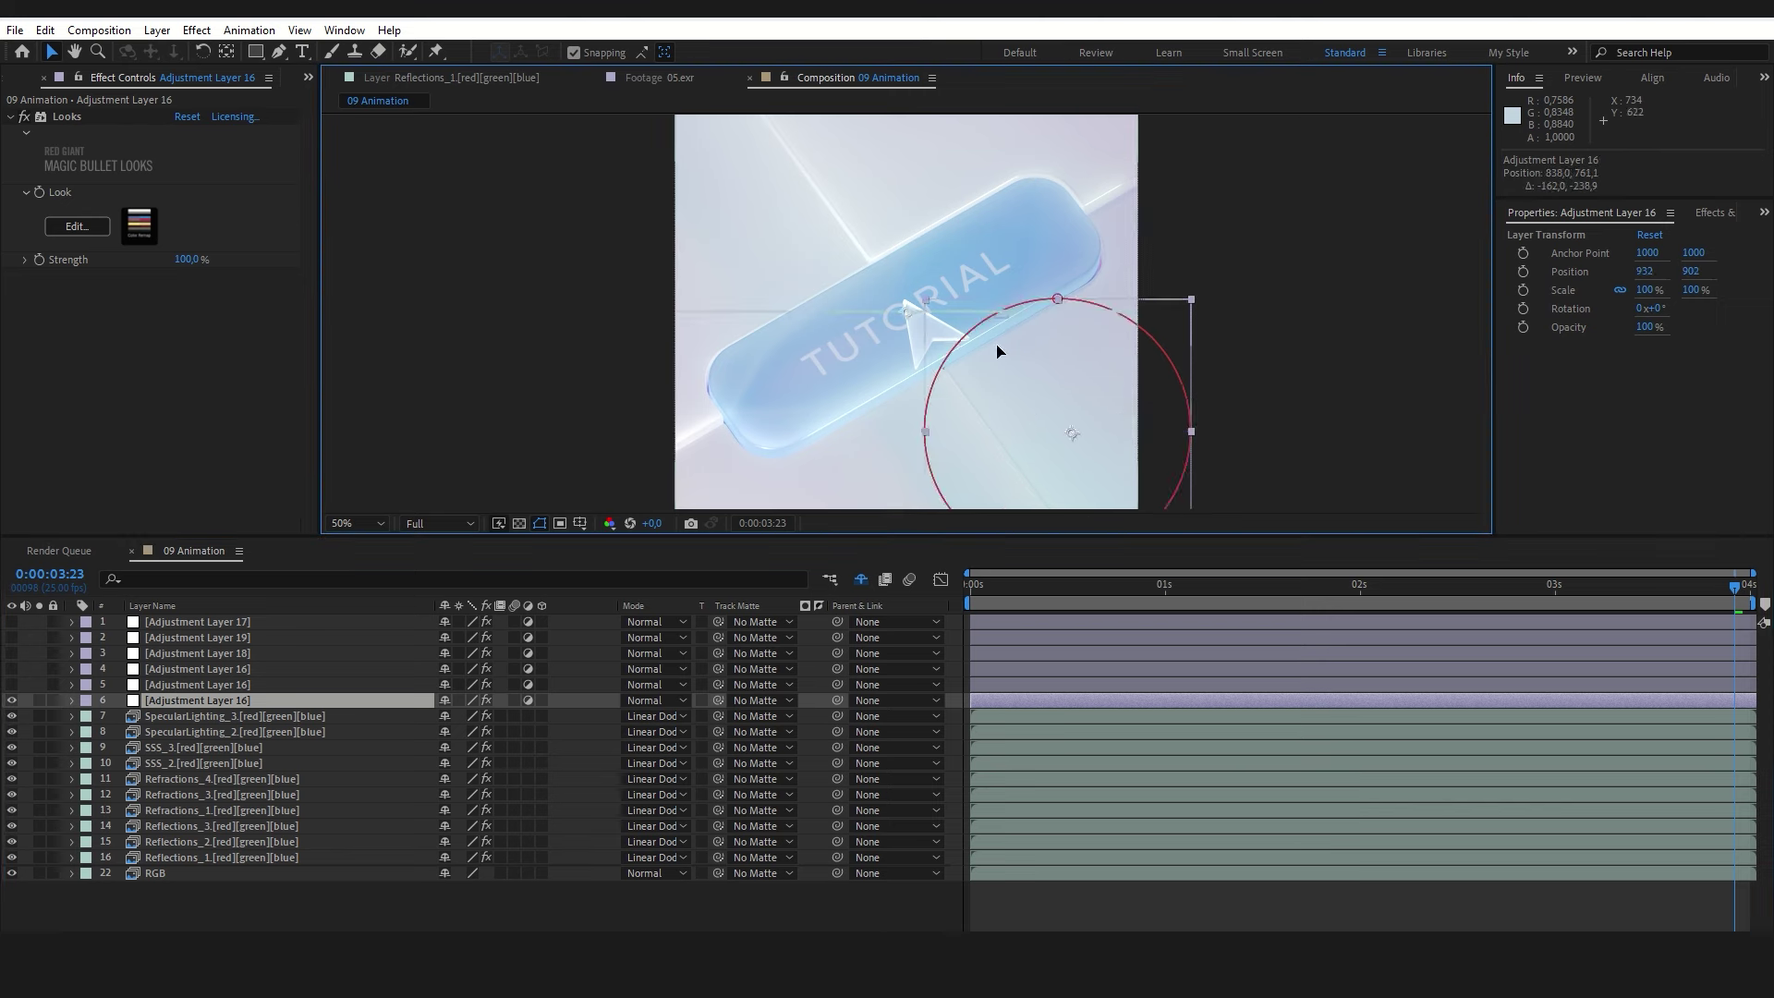
pyautogui.moveTo(809, 204); pyautogui.dragTo(1079, 380)
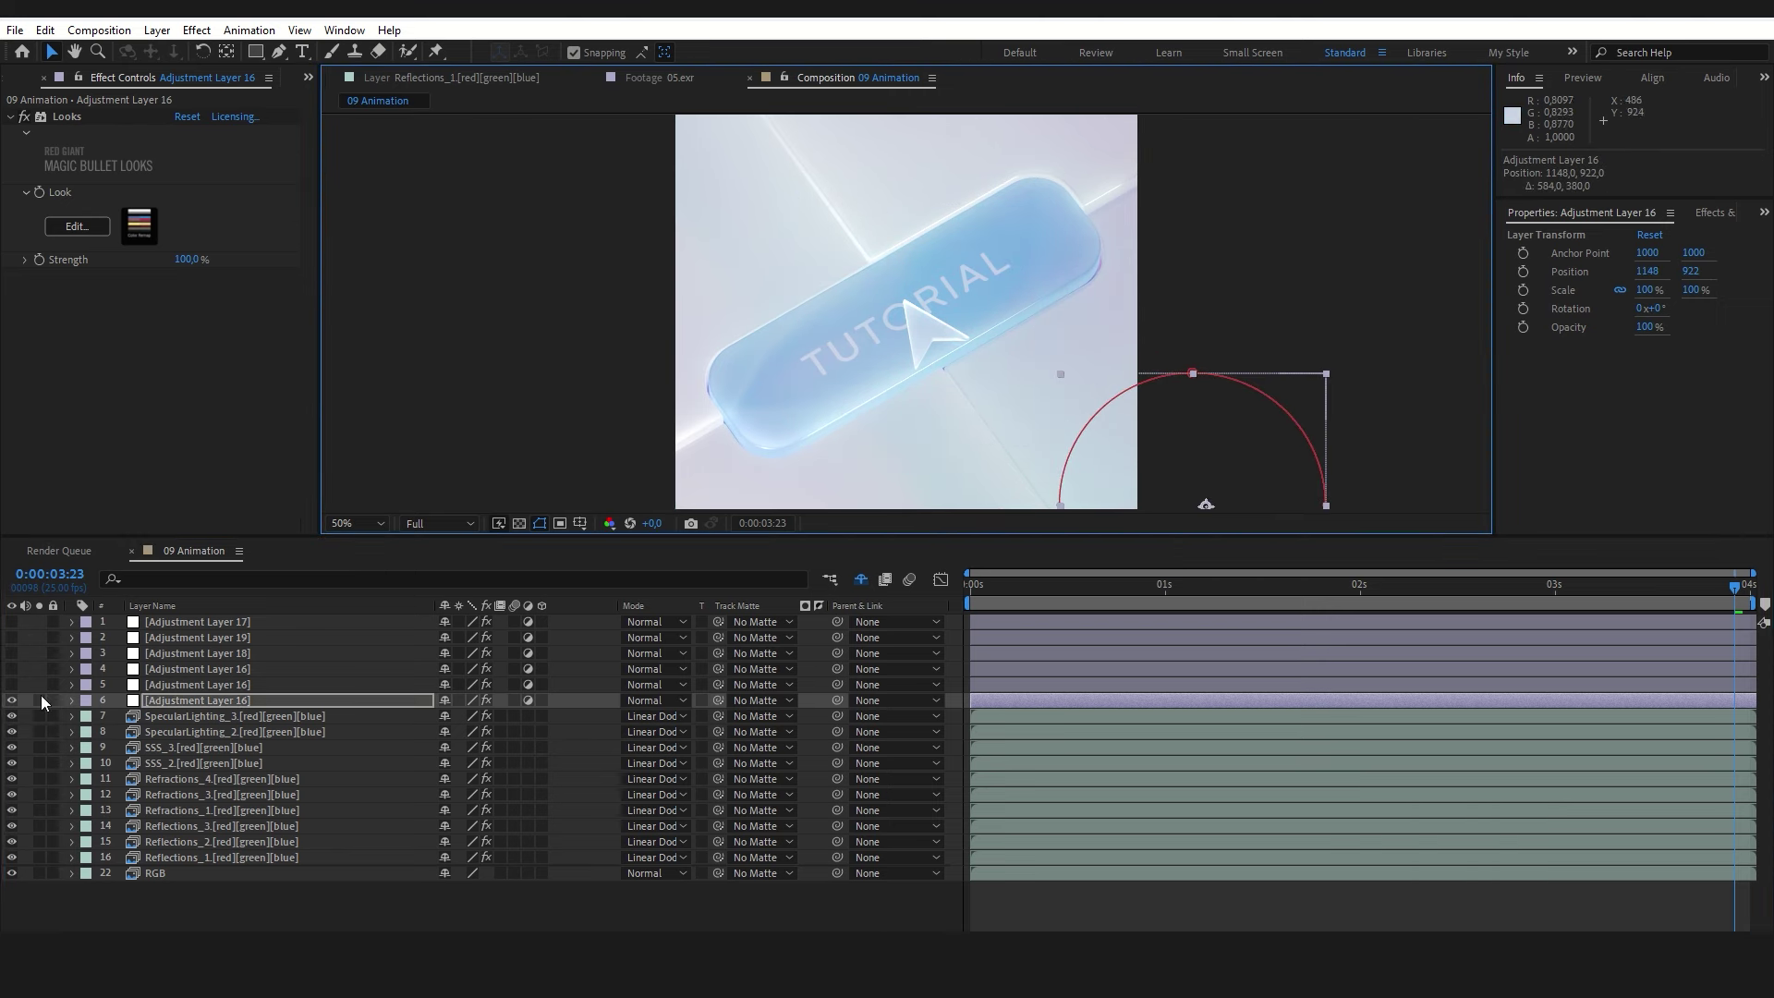
pyautogui.click(194, 700)
pyautogui.click(12, 700)
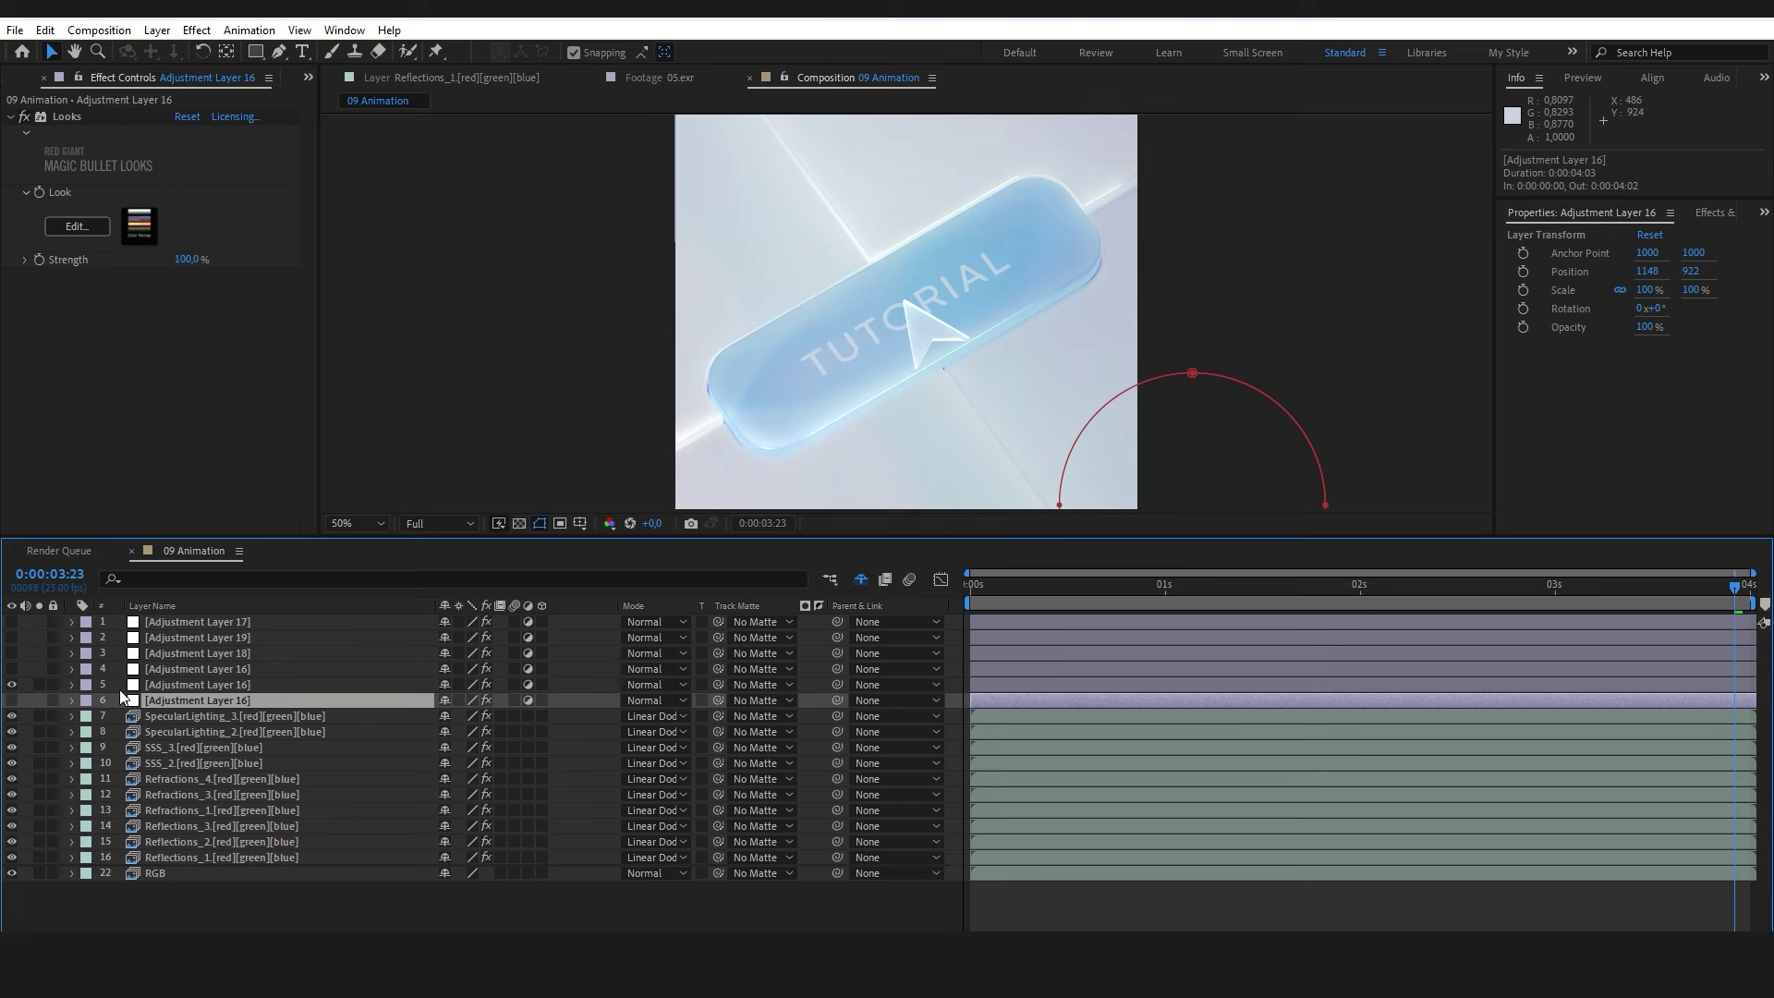
# - Set layer 5 (Adjustment Layer 16) opacity to 25%
pyautogui.click(170, 685)
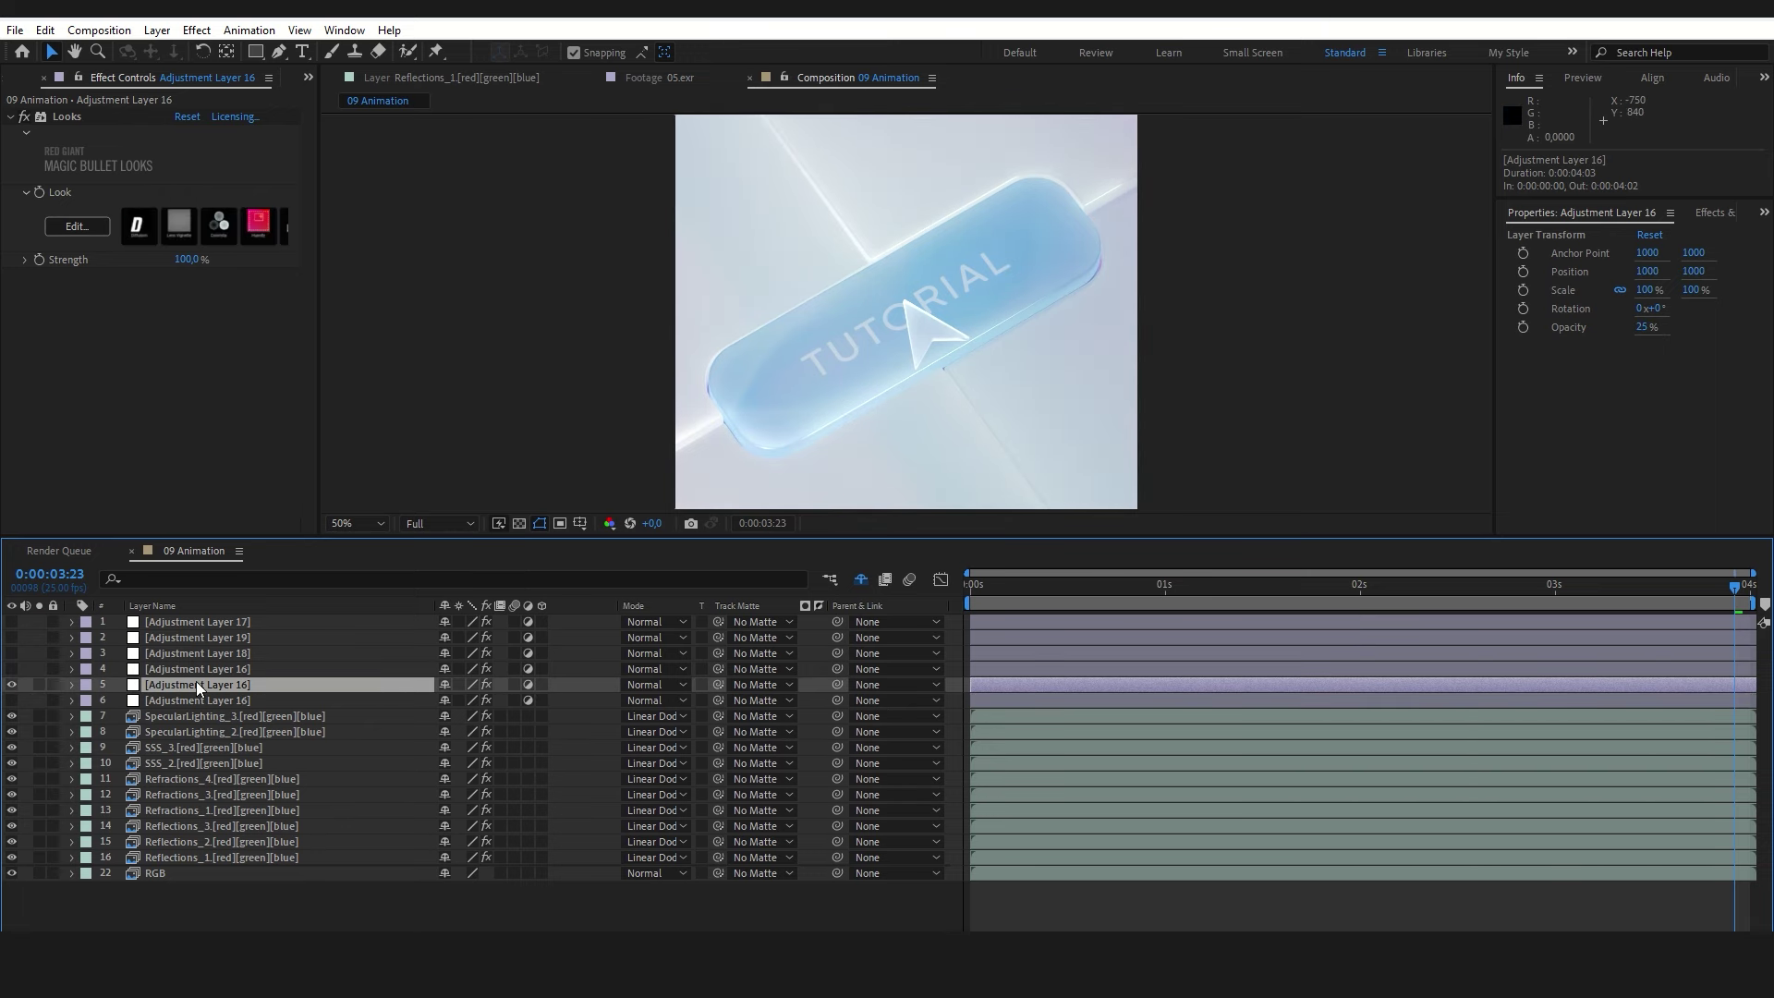
pyautogui.press('t')
pyautogui.moveTo(460, 706); pyautogui.dragTo(534, 704)
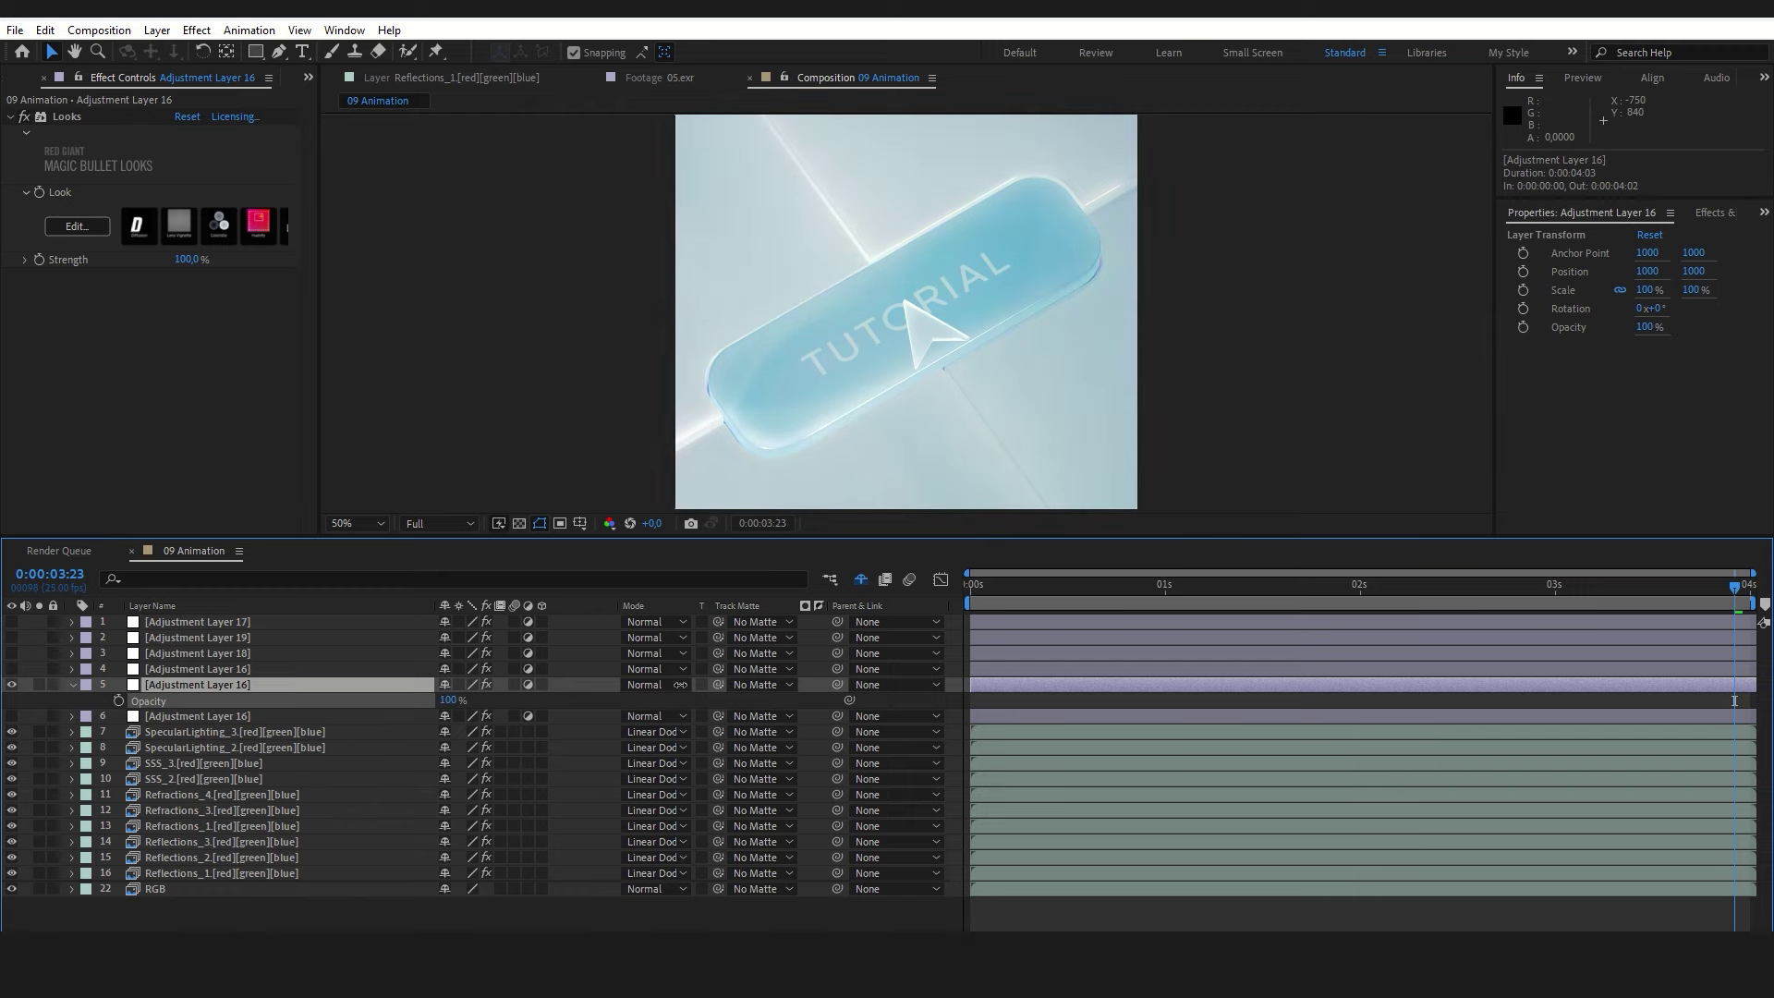
pyautogui.click(446, 700)
pyautogui.write('25')
pyautogui.press('Return')
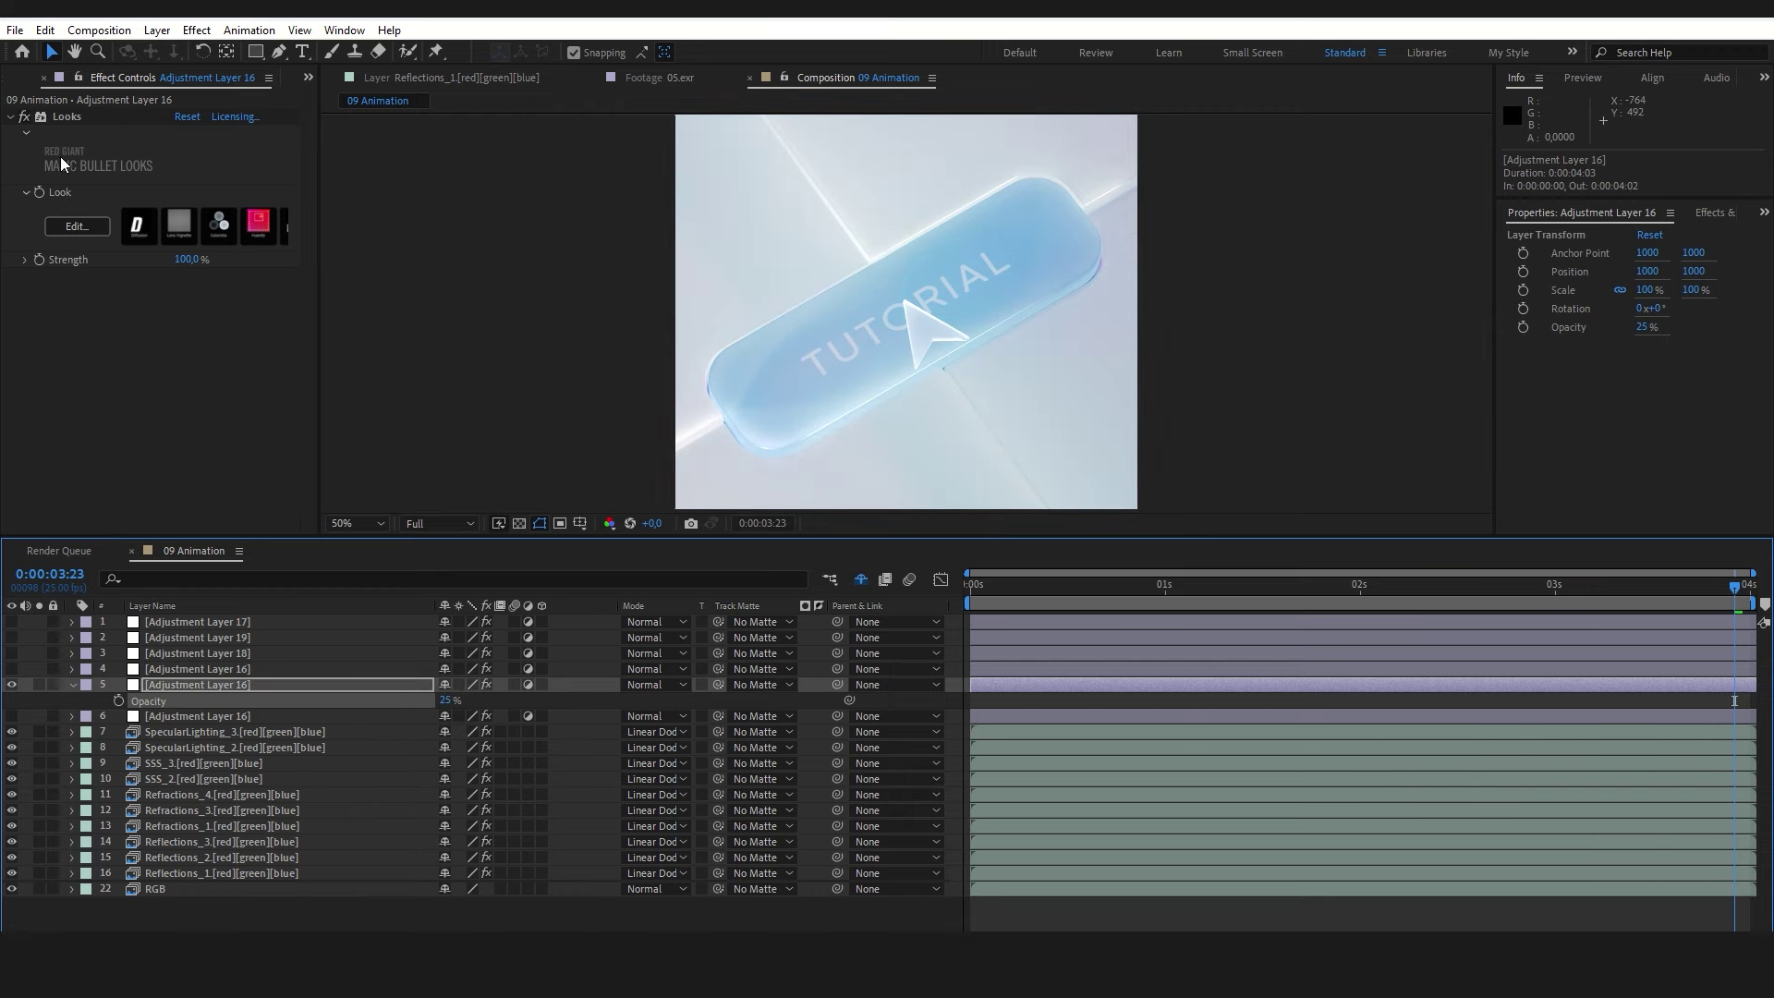
pyautogui.click(76, 229)
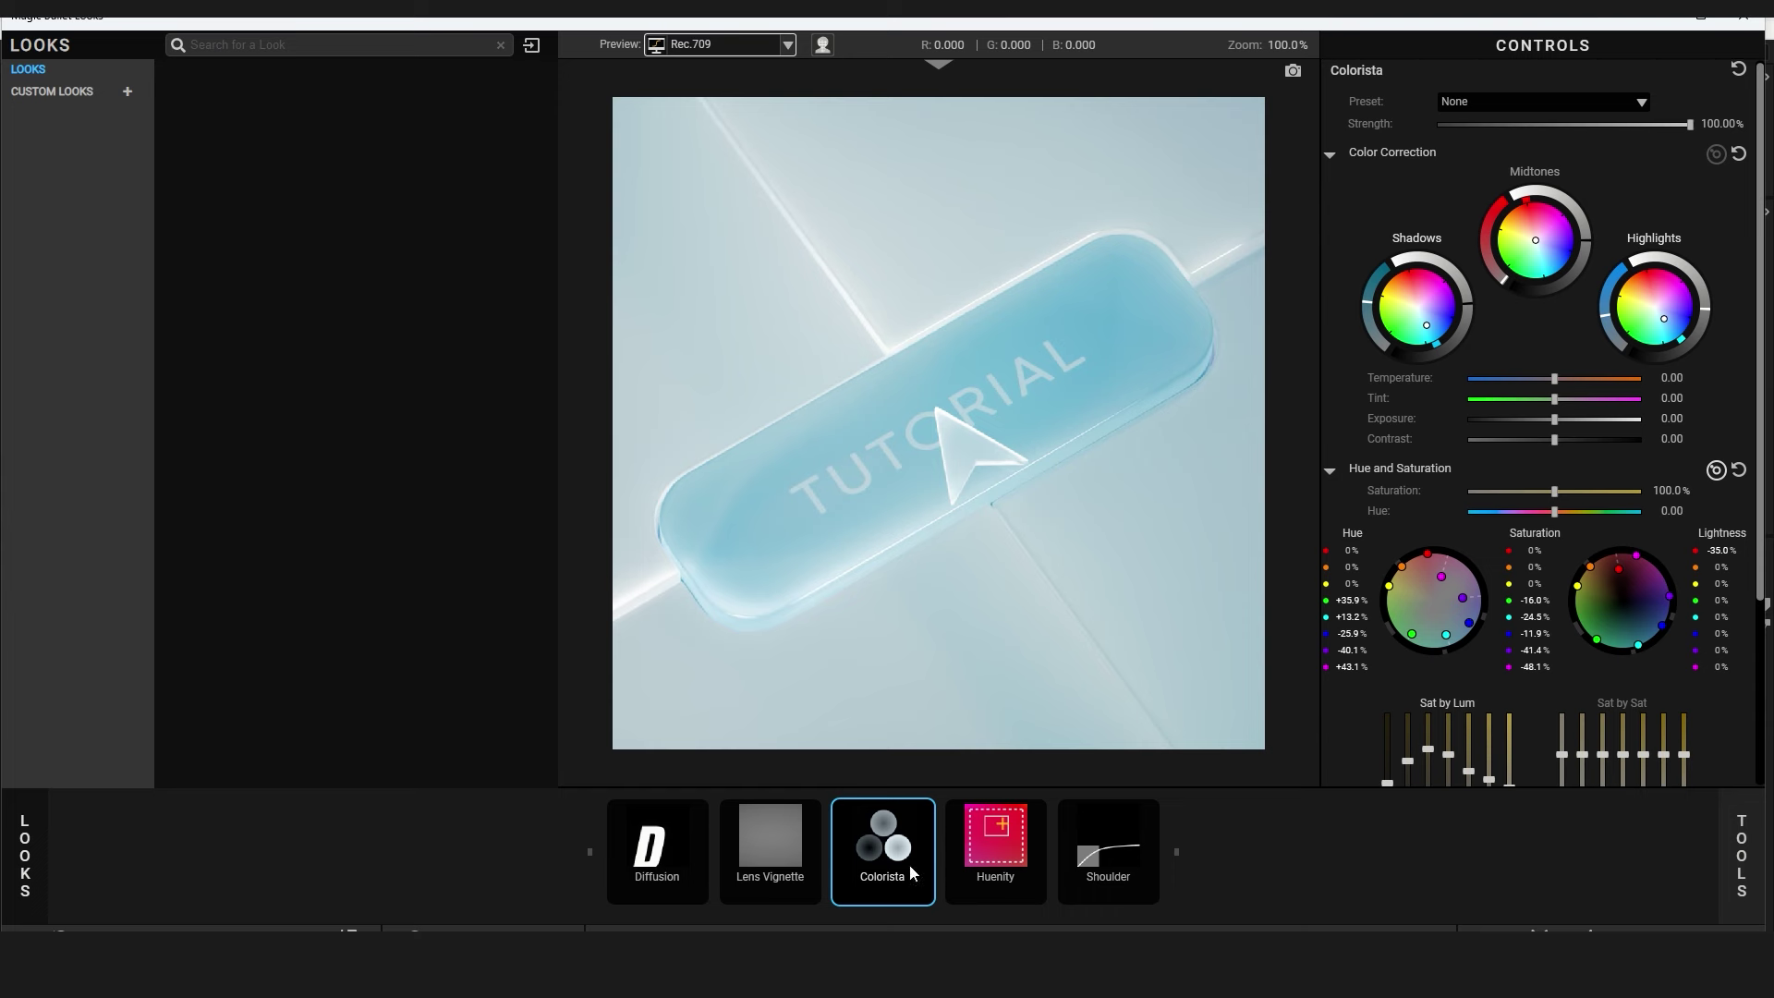
# - Review layer 5's Huenity, Shoulder, Lens Vignette and Diffusion tools in Magic Bullet Looks
pyautogui.click(989, 859)
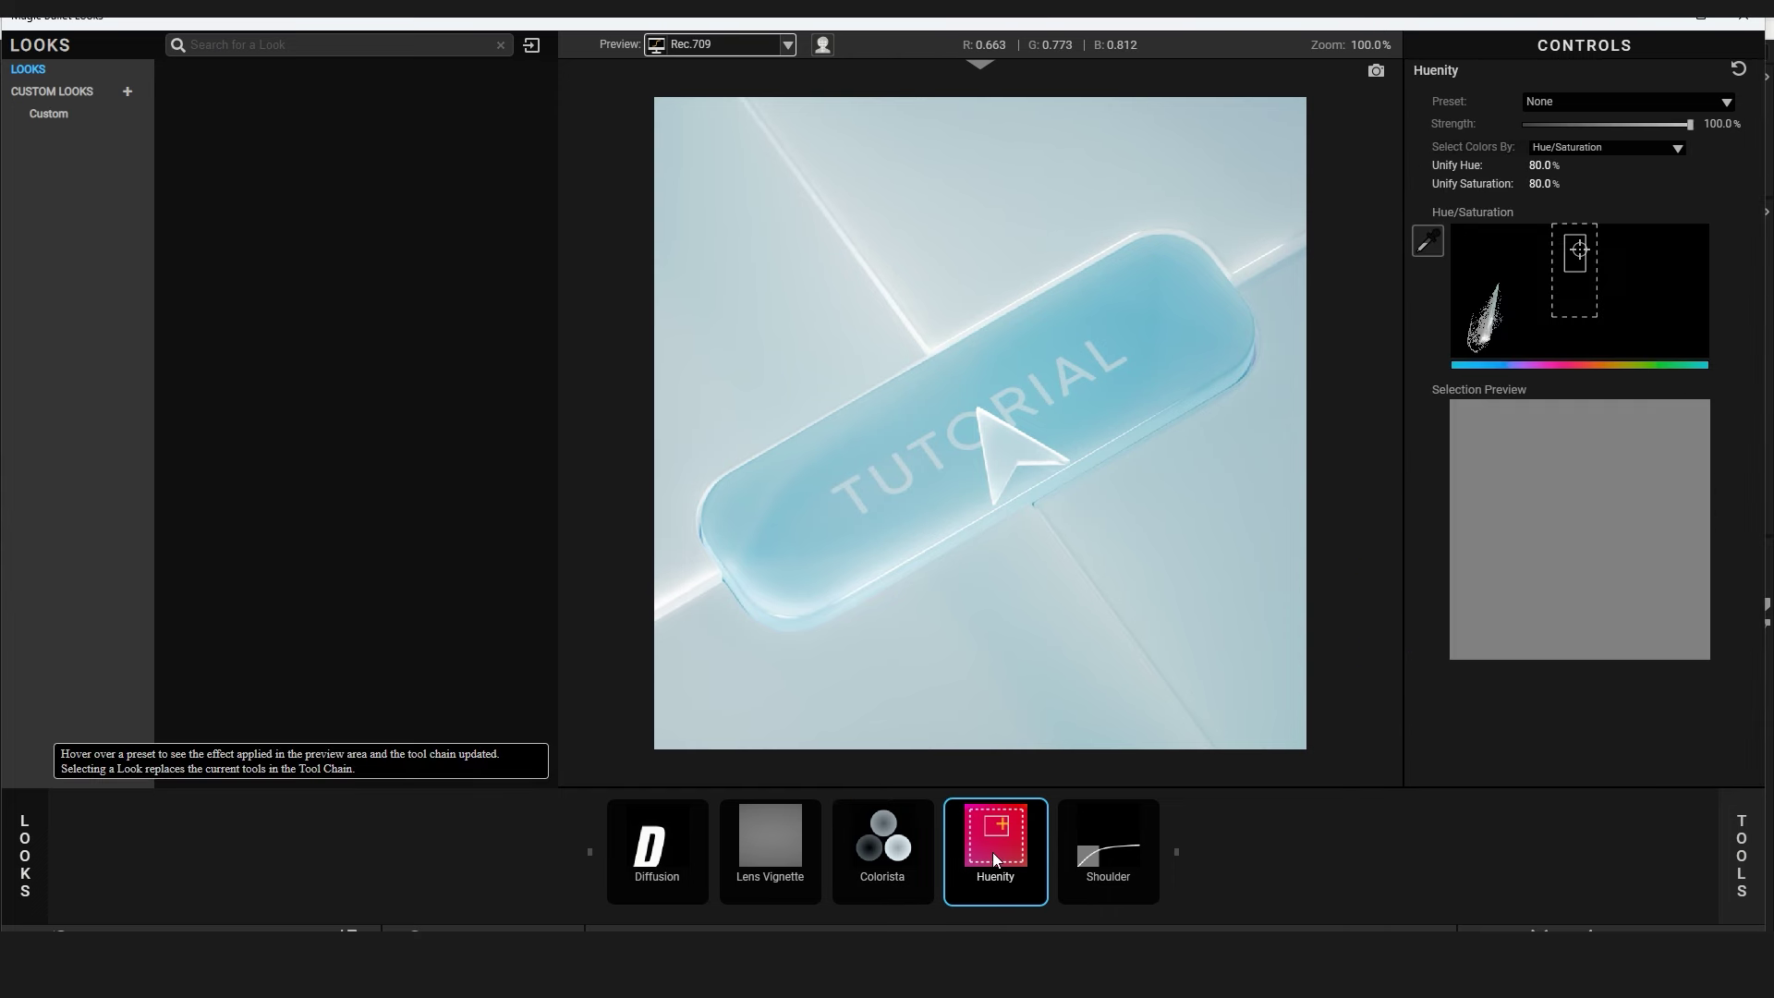
pyautogui.click(1093, 848)
pyautogui.click(762, 858)
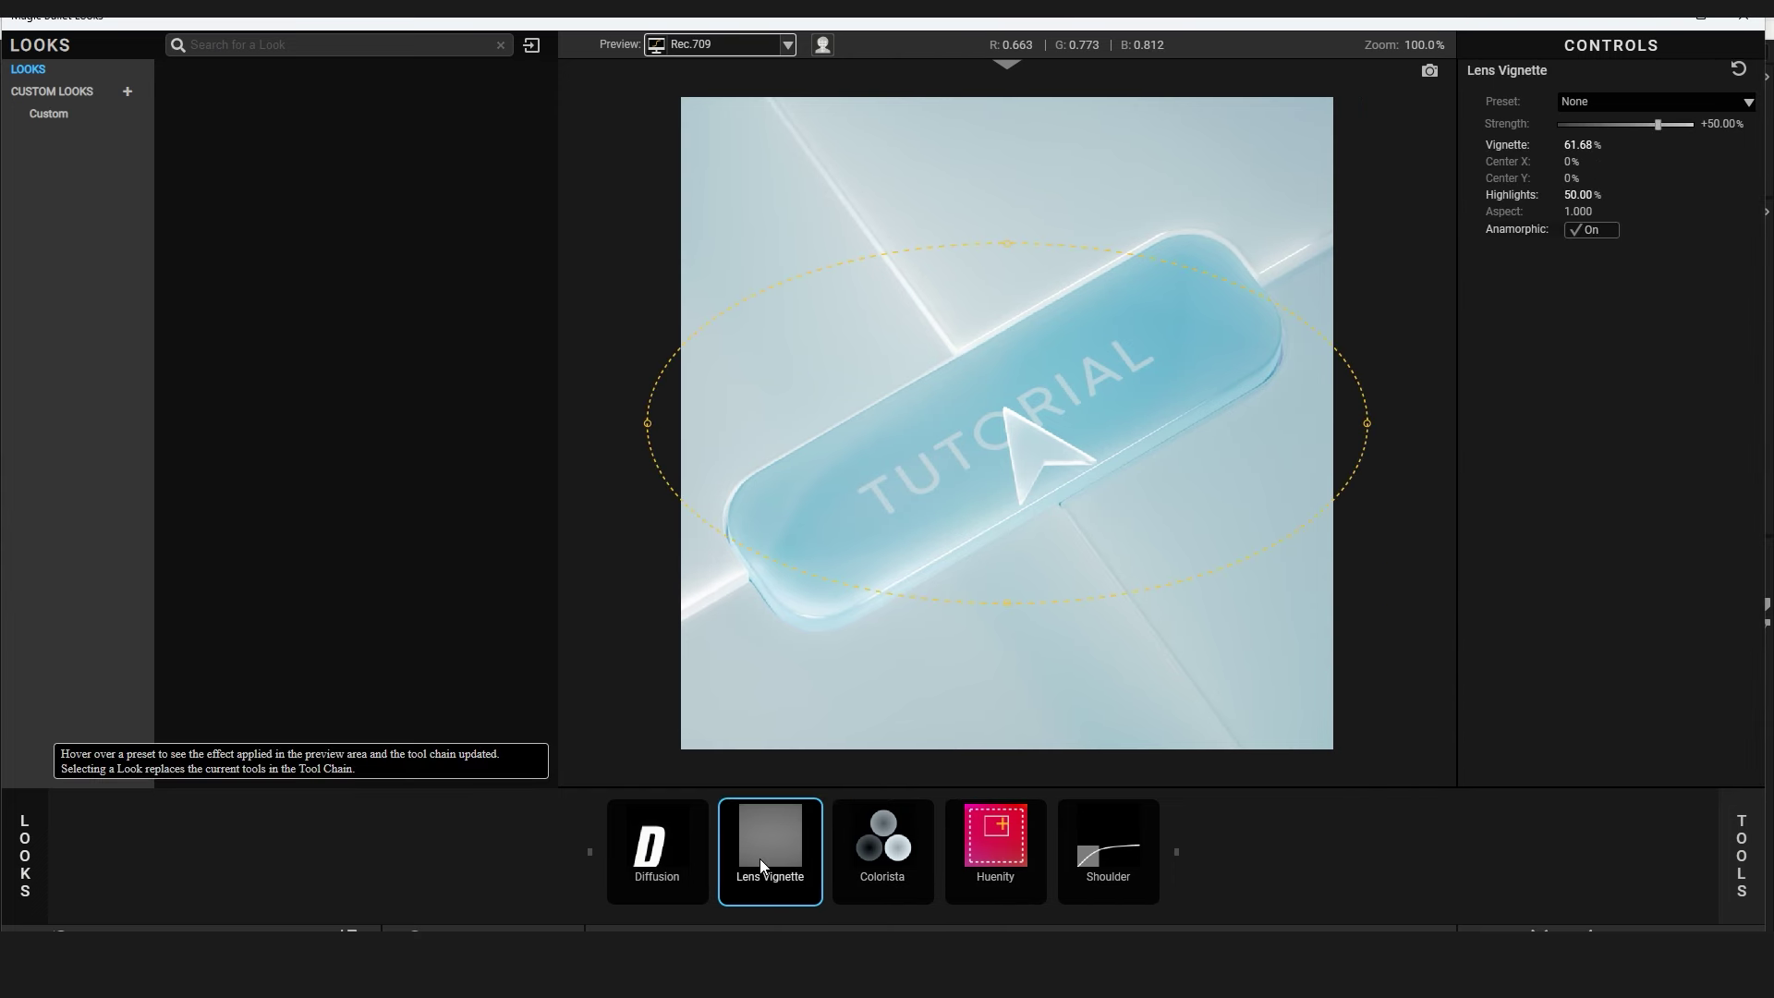
pyautogui.click(657, 852)
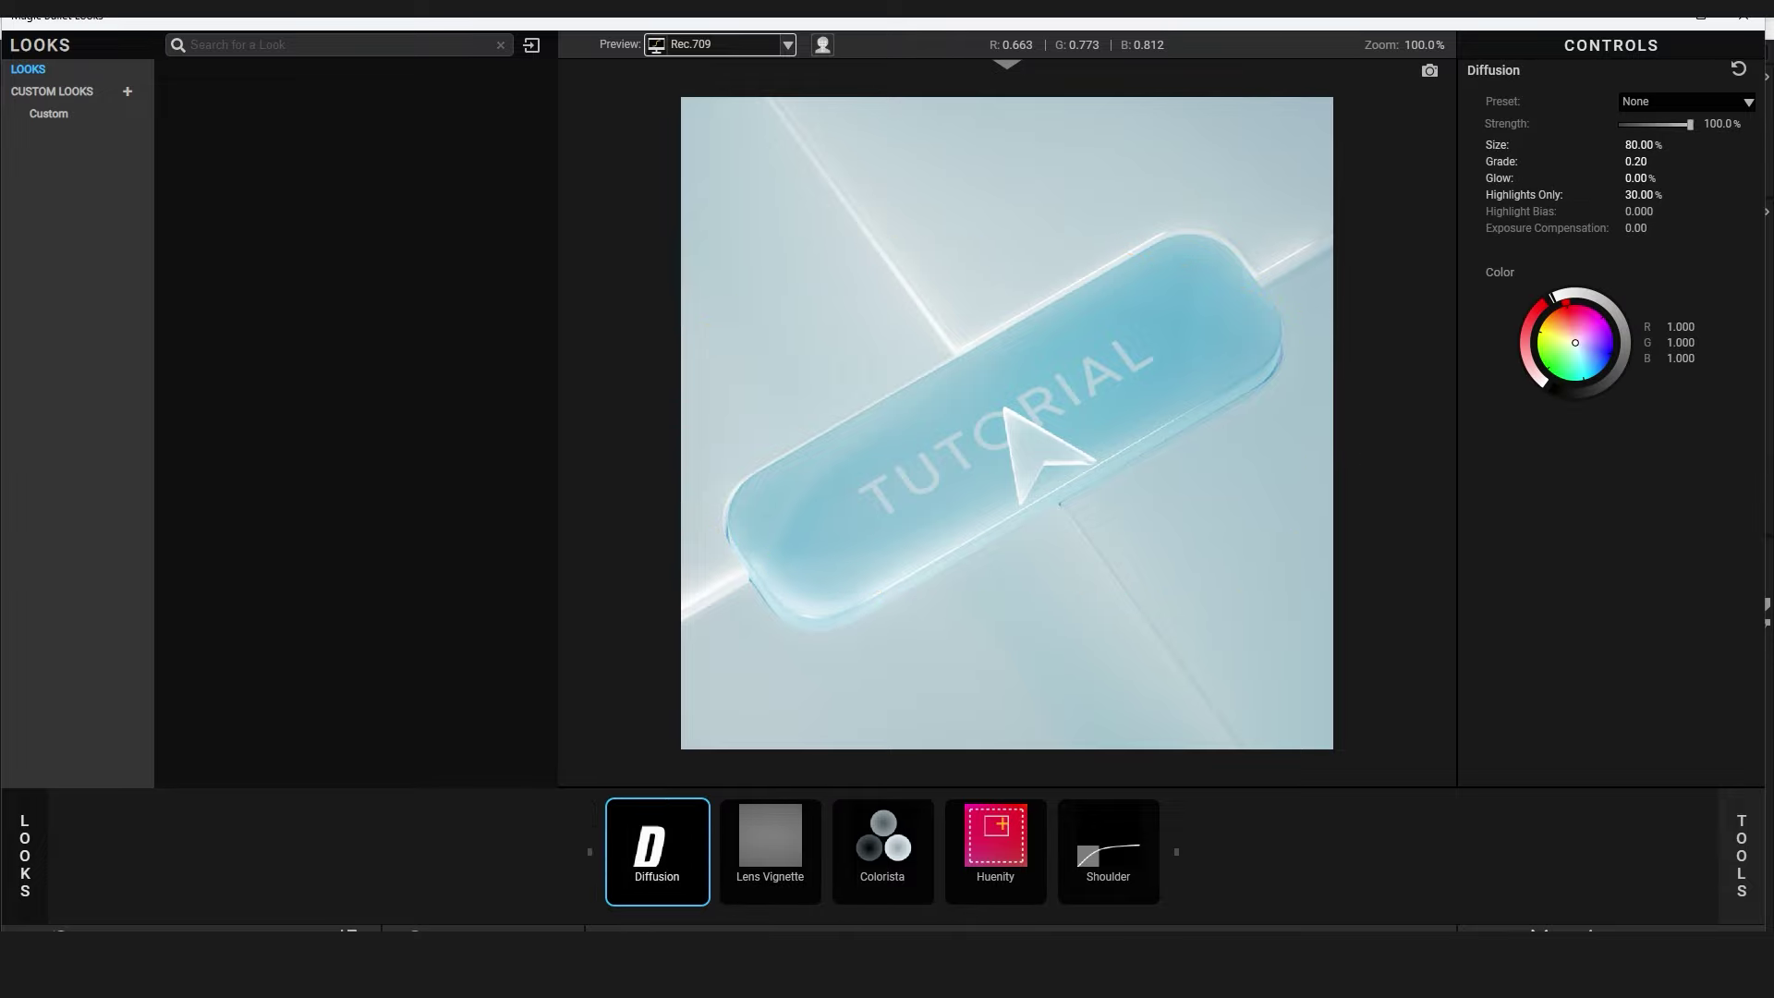
# - Switch on the upper Adjustment Layer 16 and review its Color Remap, Lens Vignette and Colorista tools
pyautogui.click(157, 669)
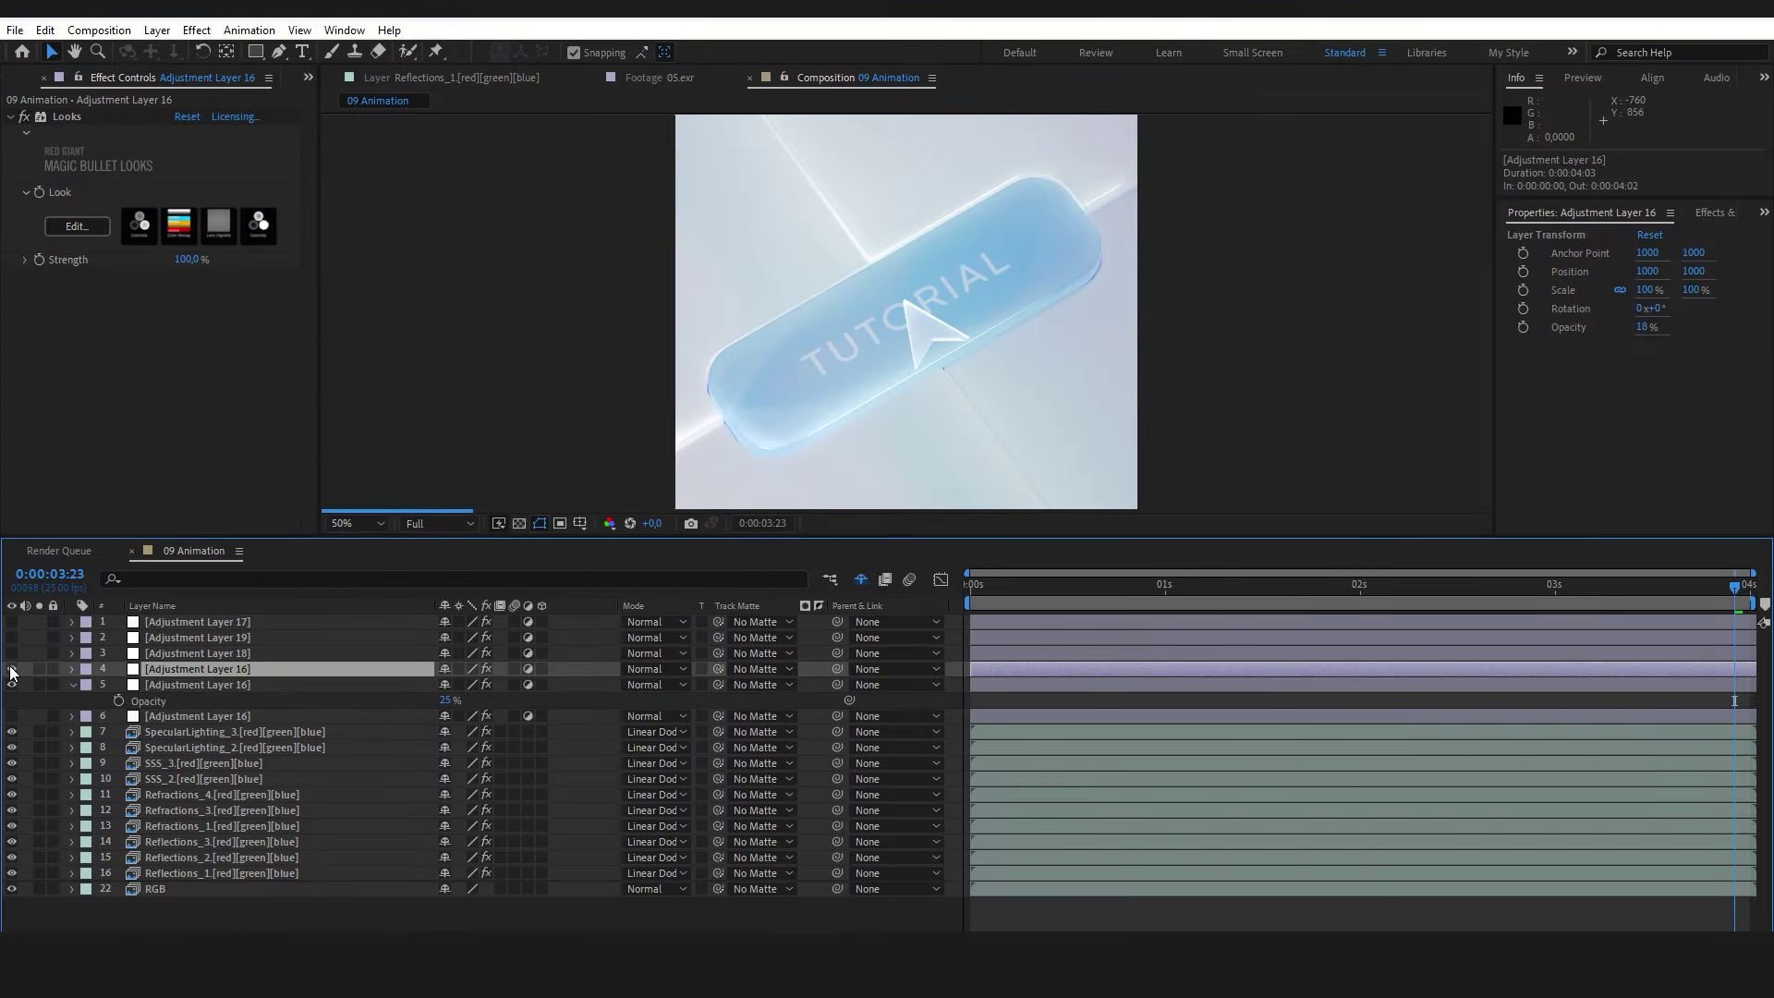
pyautogui.click(11, 669)
pyautogui.click(71, 226)
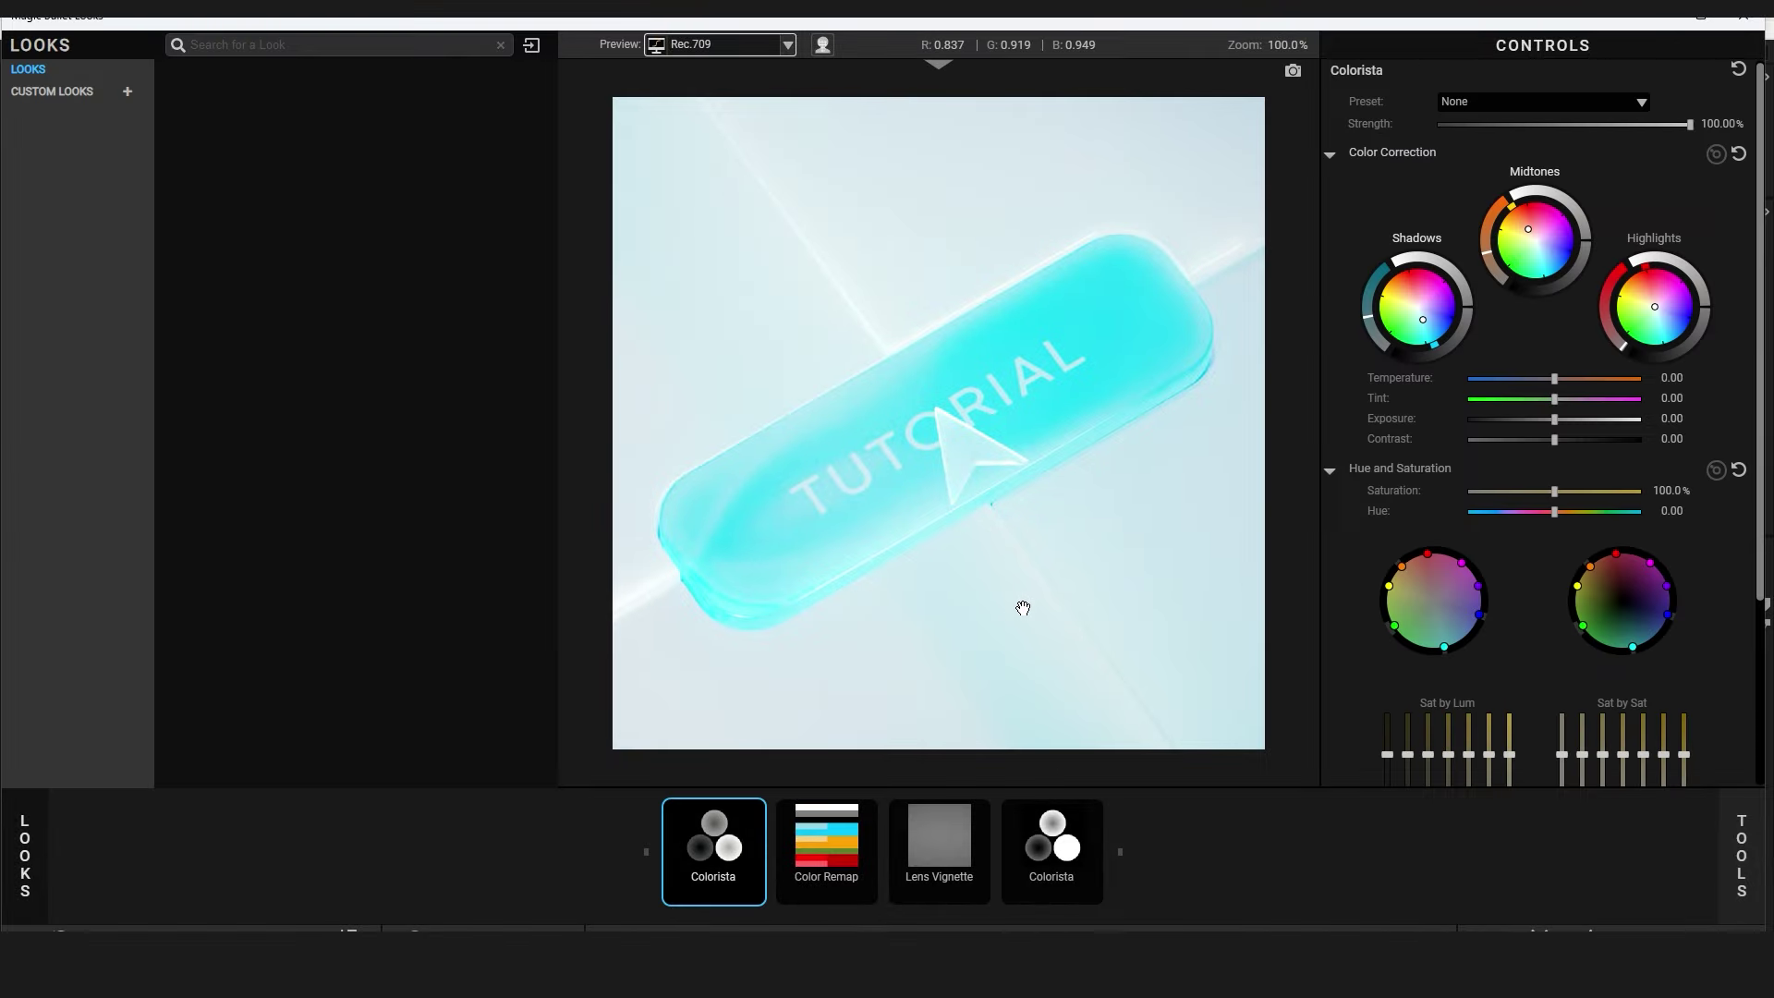
pyautogui.click(814, 852)
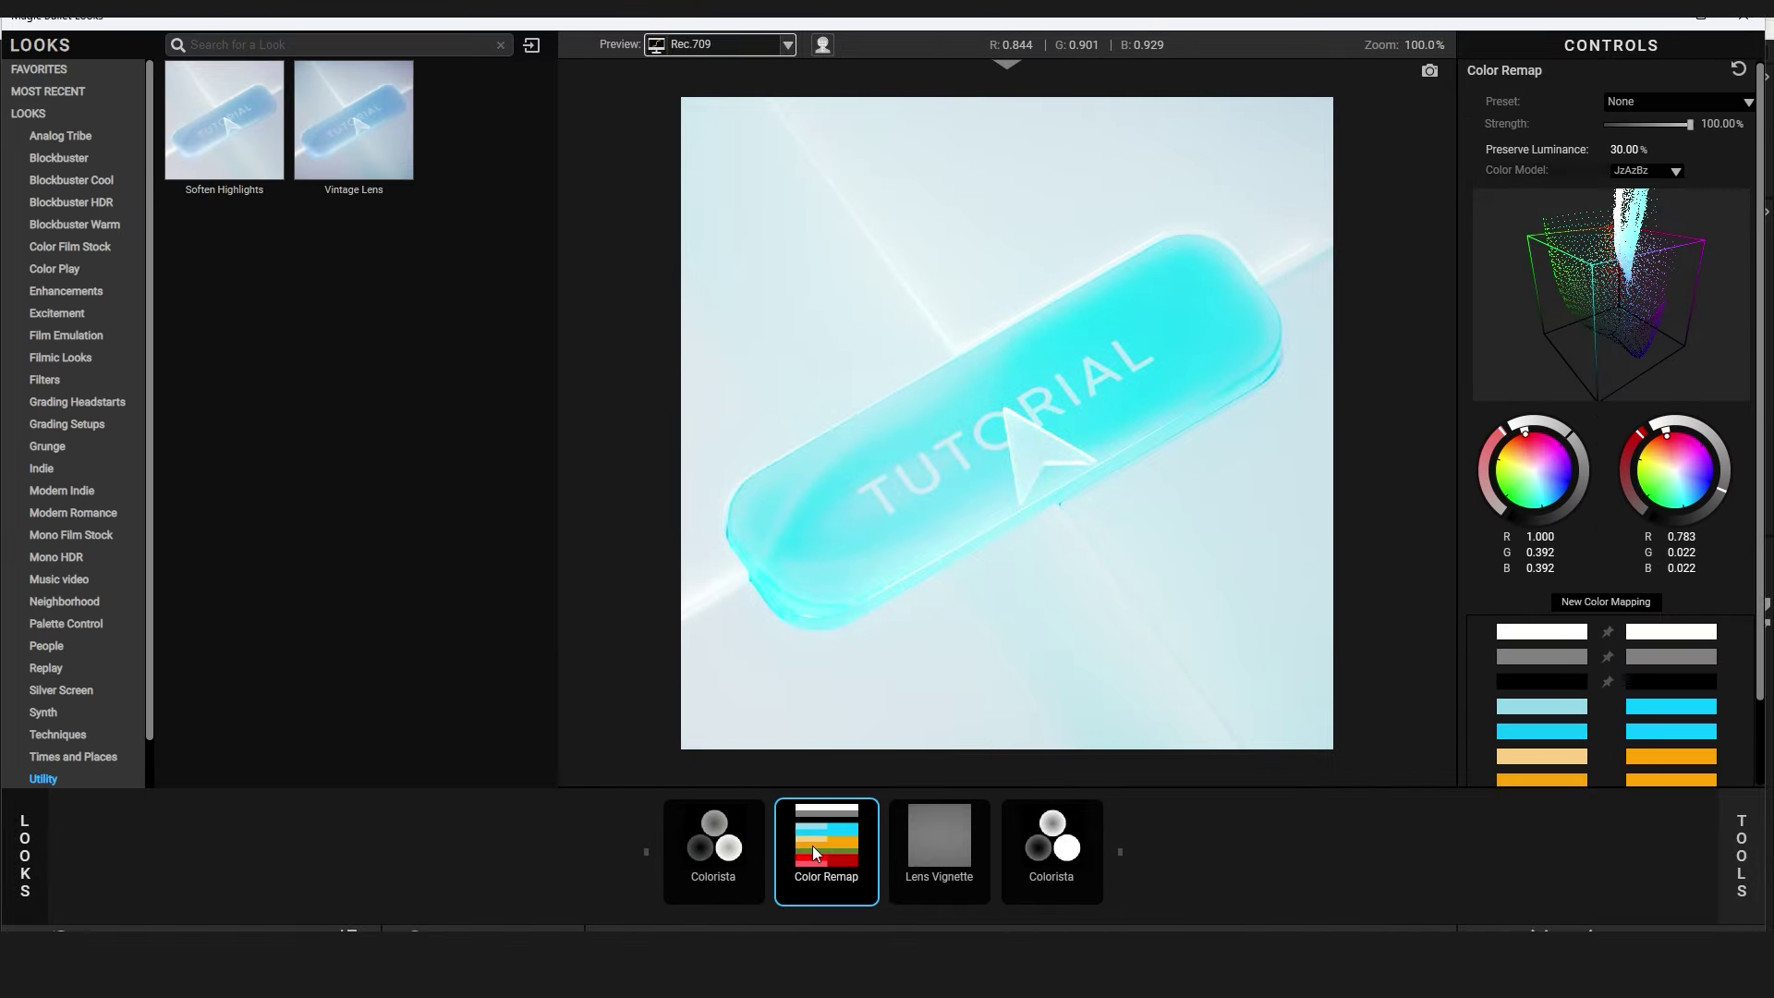
pyautogui.click(941, 850)
pyautogui.click(1044, 848)
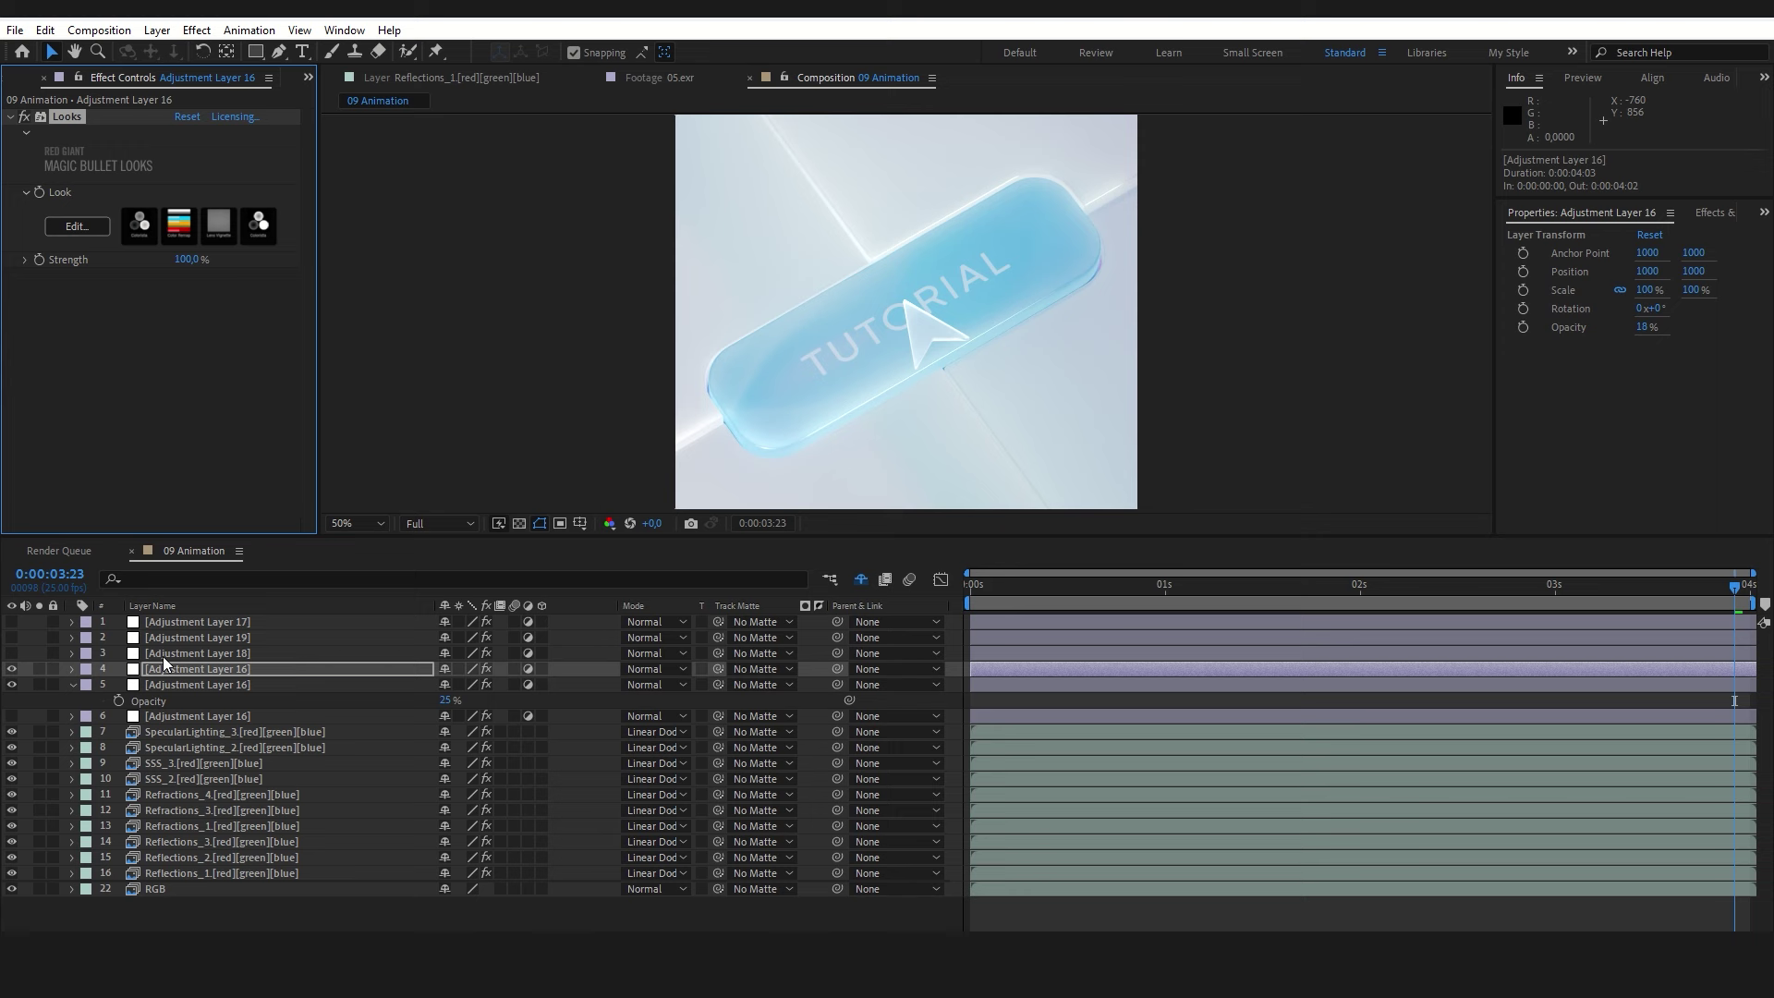
# - Switch on the Curves (layer 18) and sharpening (layer 19) adjustment layers, comparing each effect off
pyautogui.click(163, 656)
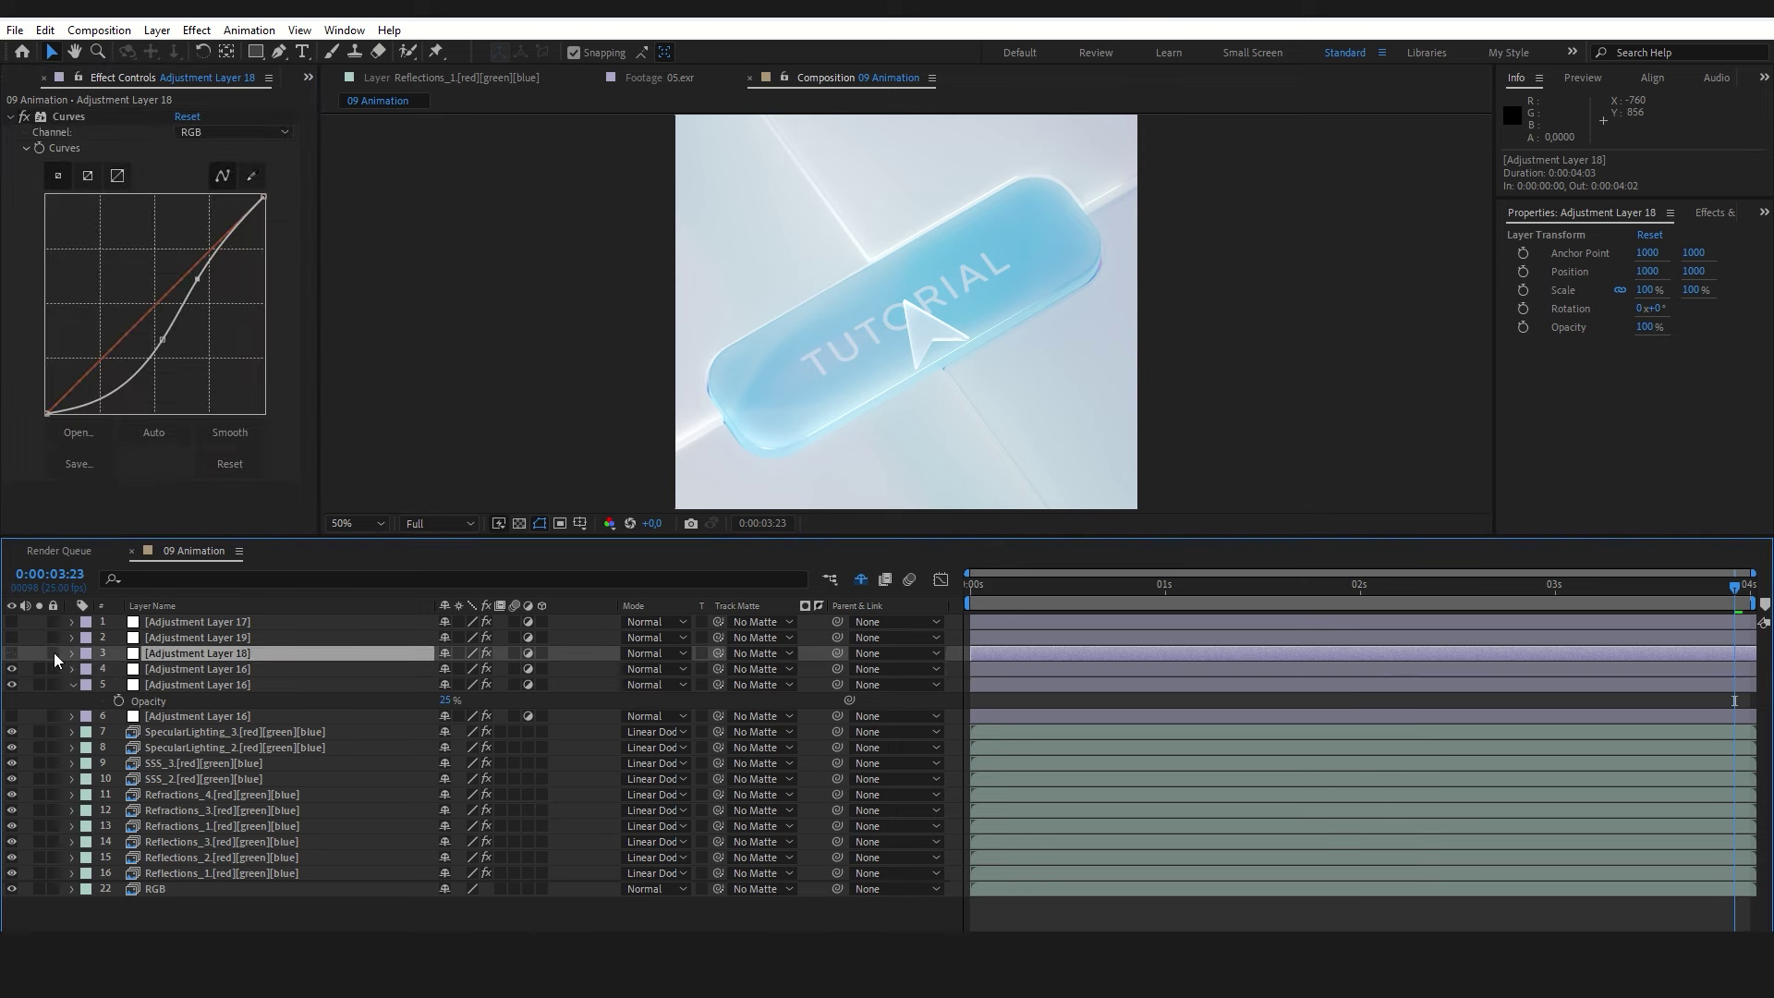
pyautogui.click(12, 652)
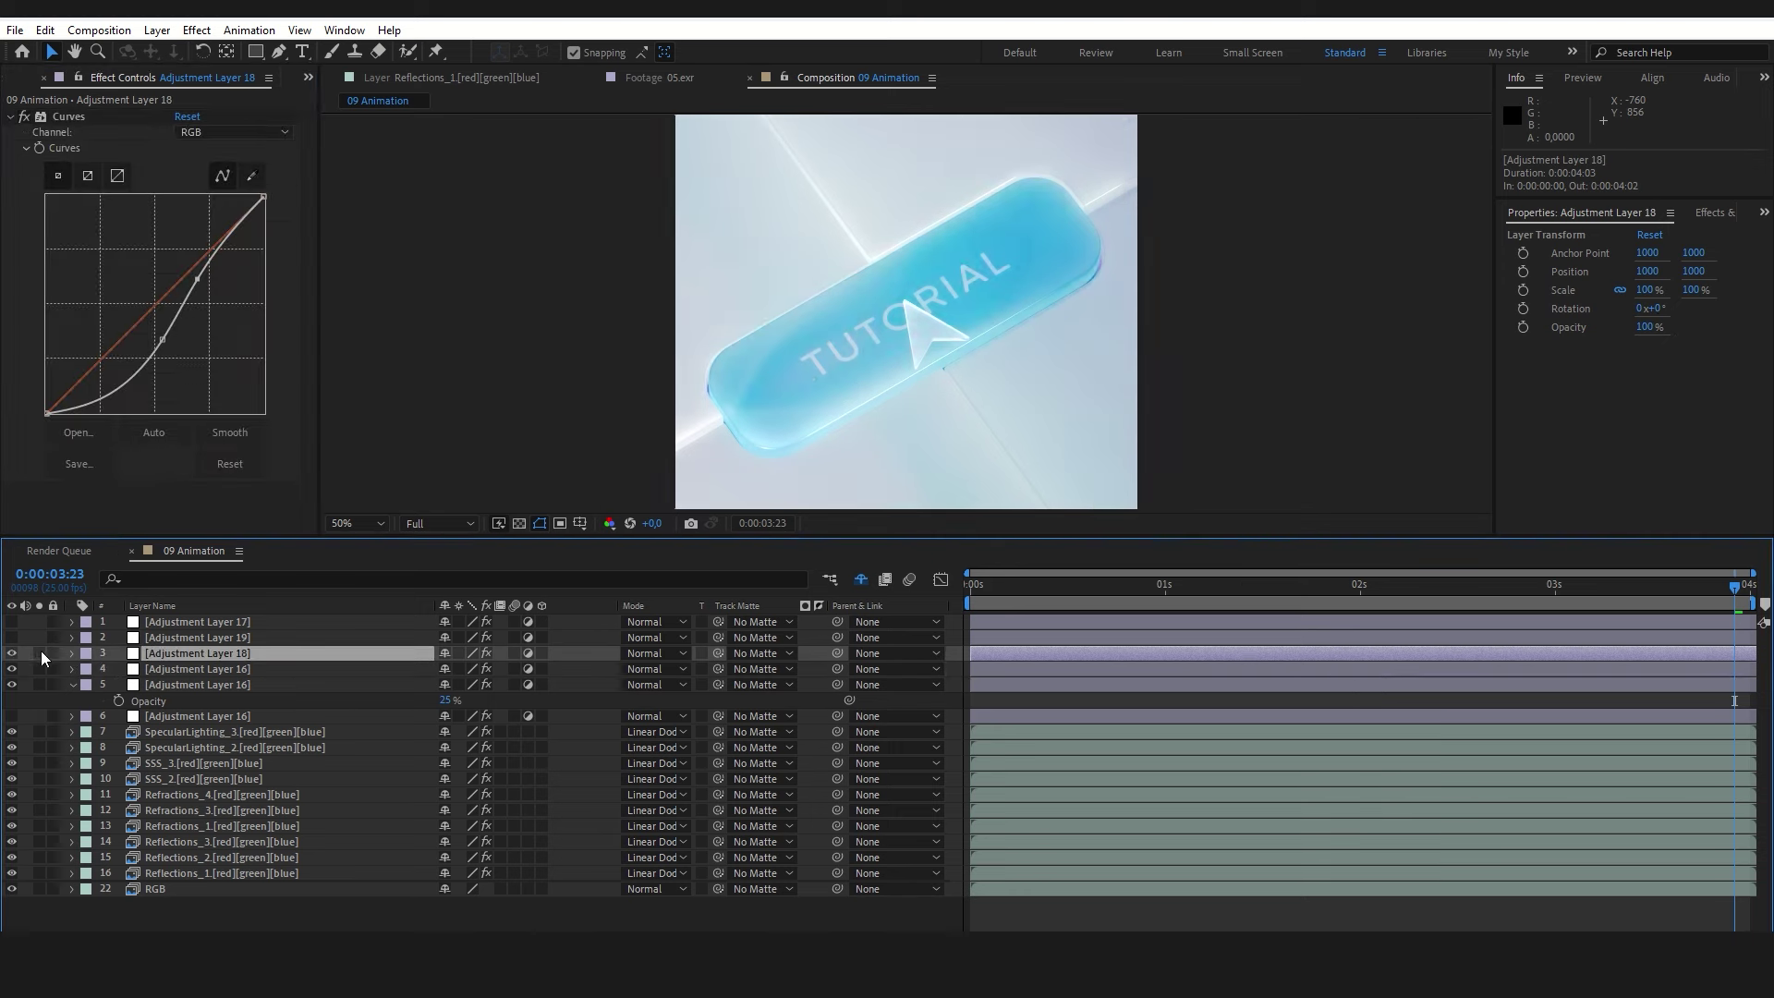
pyautogui.click(23, 117)
pyautogui.click(175, 637)
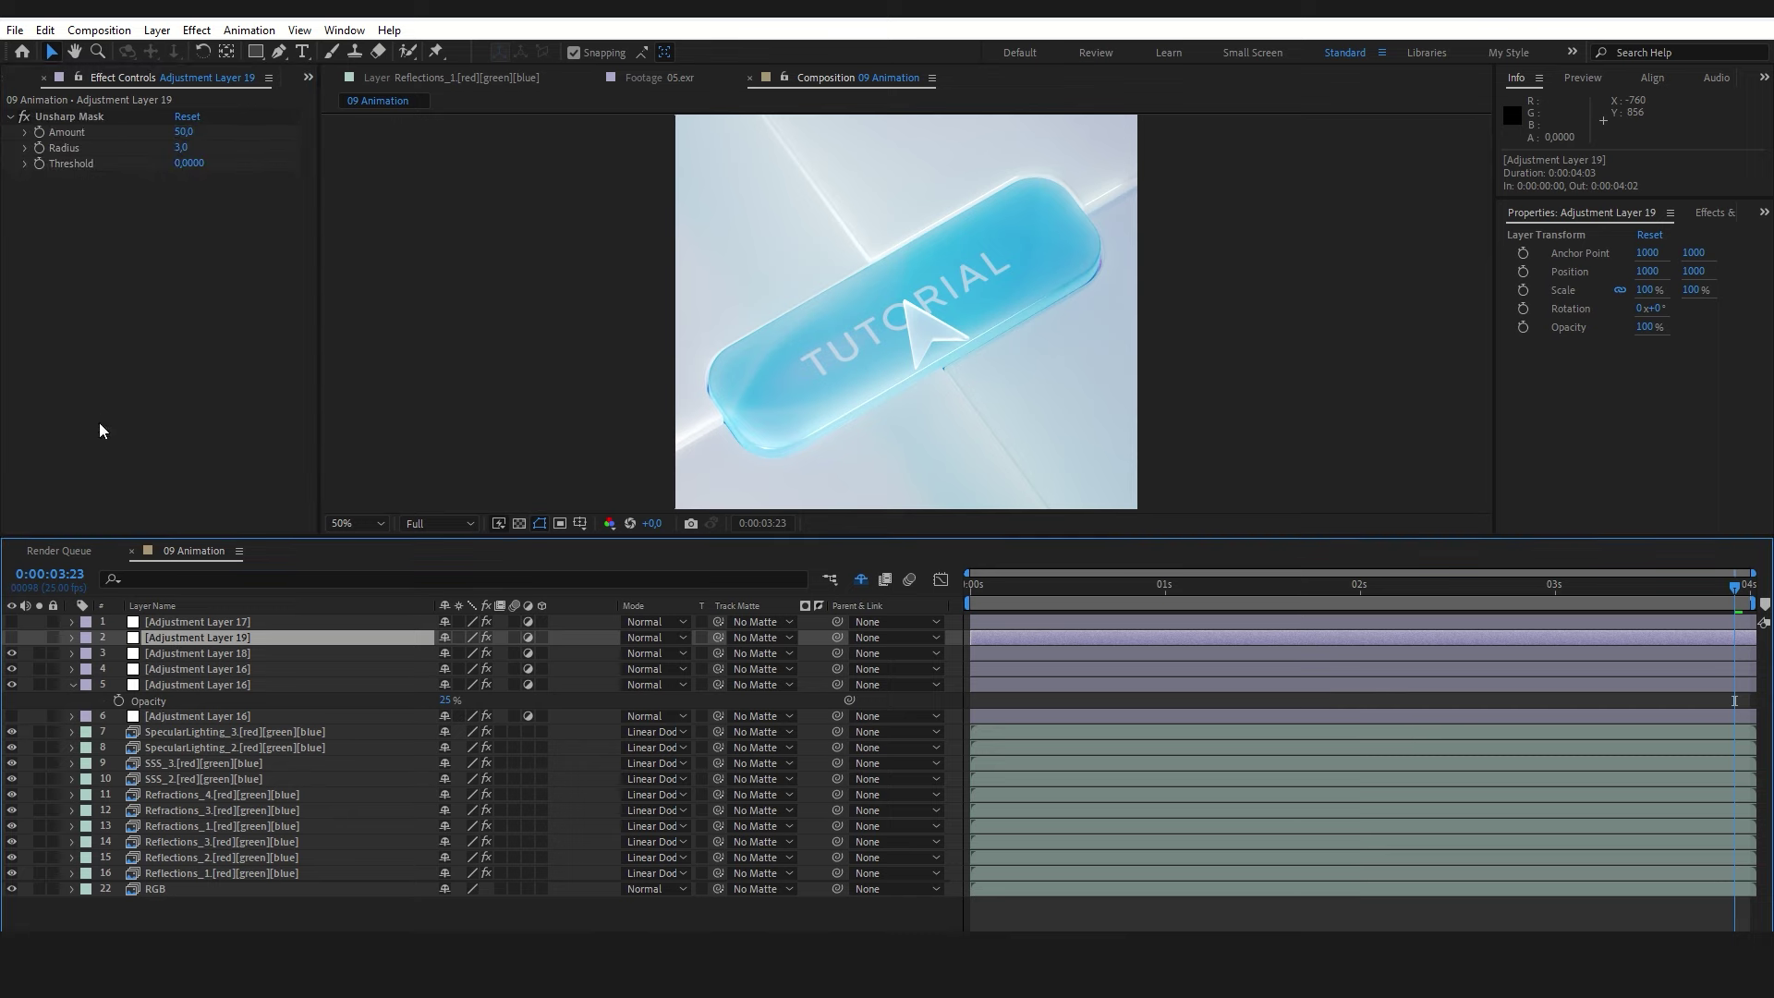
pyautogui.click(12, 636)
pyautogui.scroll(7, 813, 457)
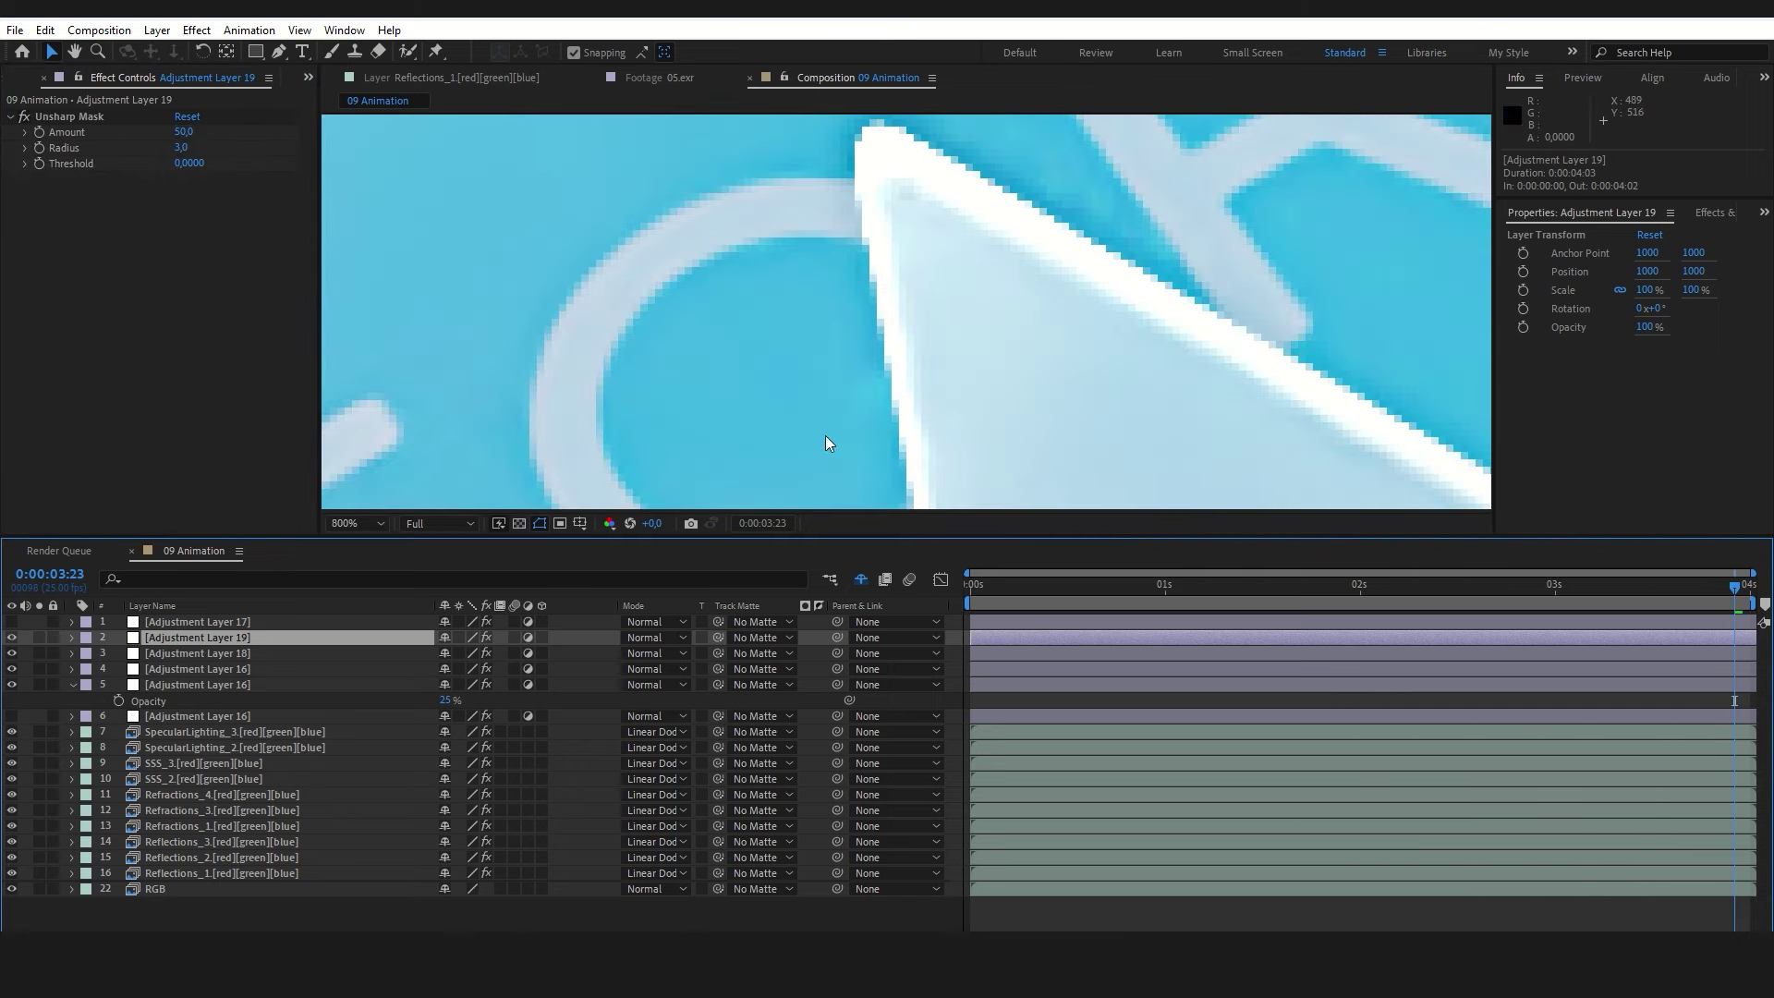
pyautogui.click(24, 116)
pyautogui.scroll(-7, 788, 255)
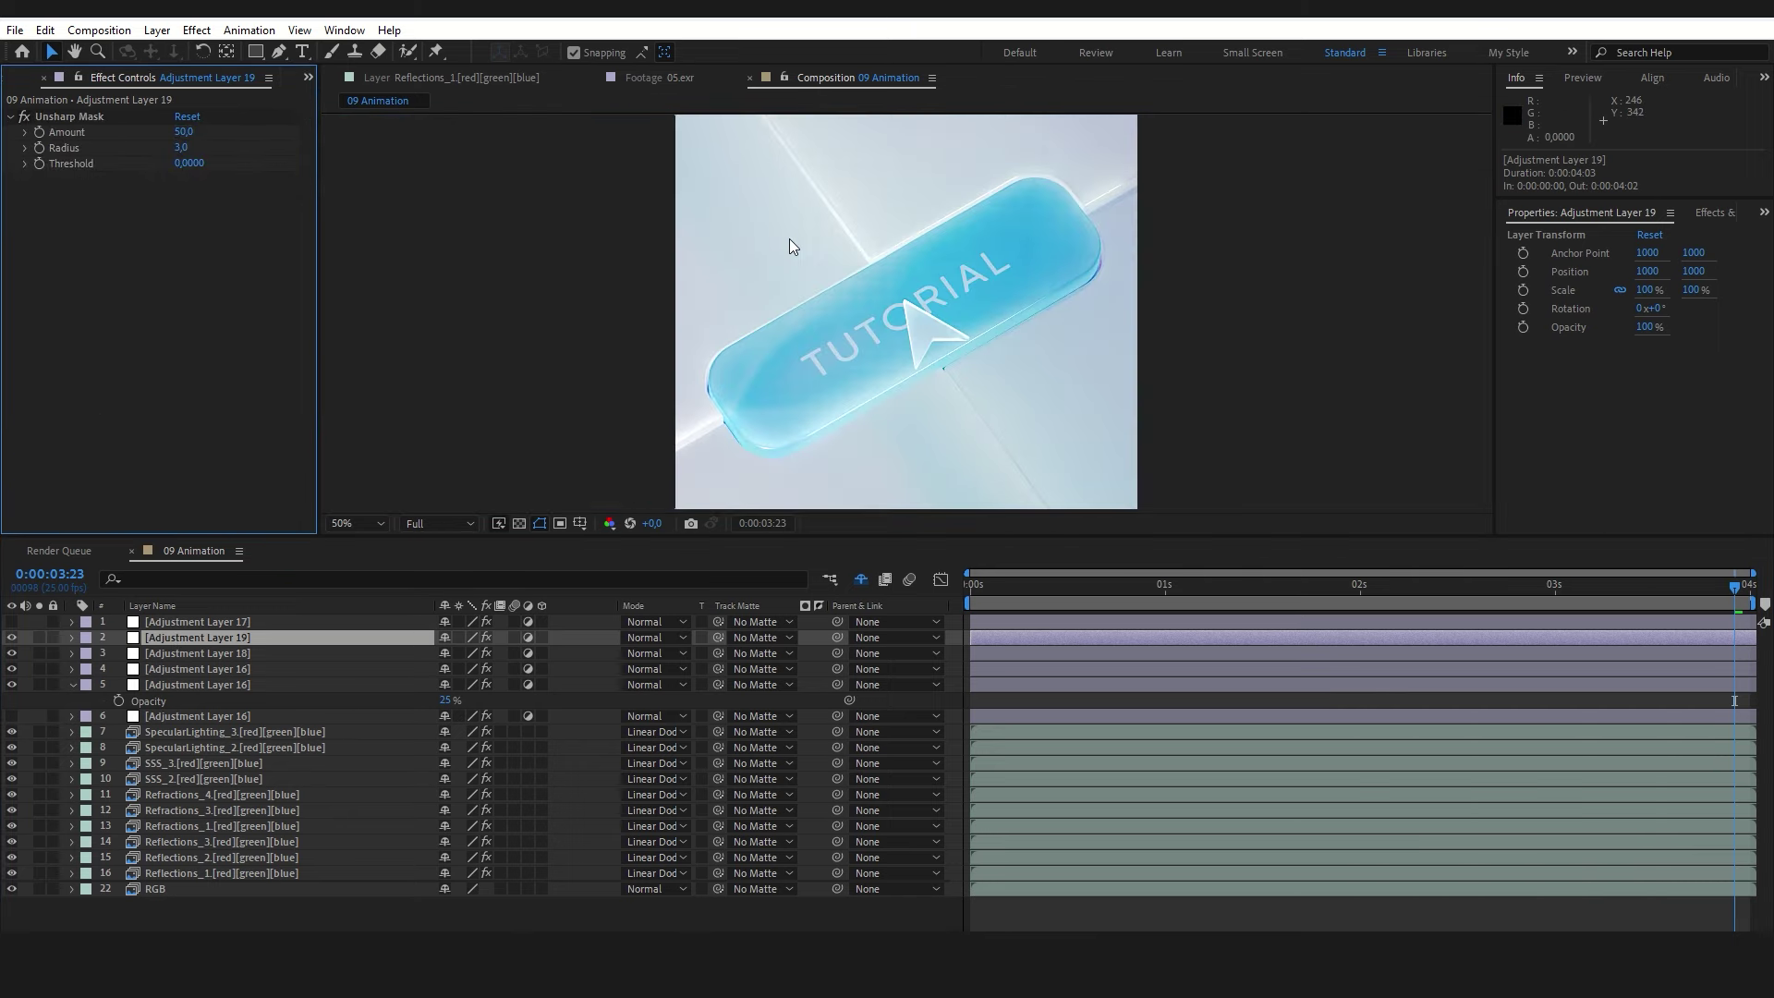
# - Select Adjustment Layer 17 and turn its Looks effect off to compare
pyautogui.click(163, 617)
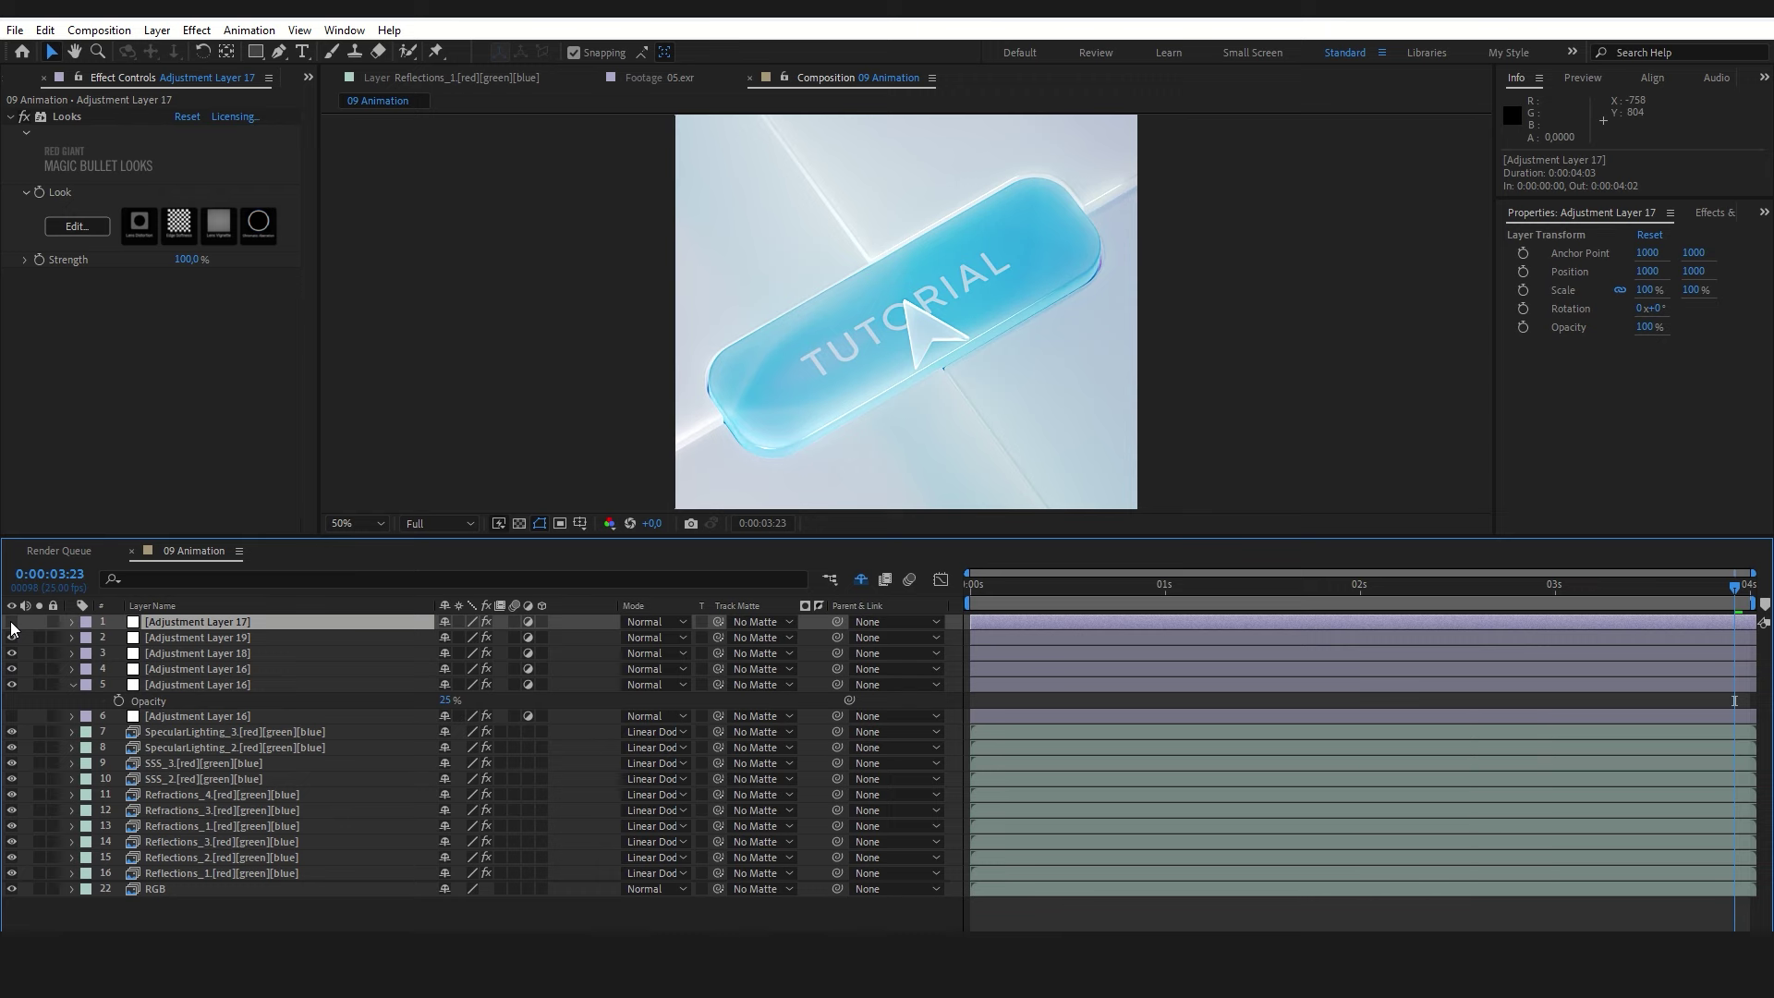
pyautogui.scroll(2, 711, 418)
pyautogui.scroll(1, 702, 319)
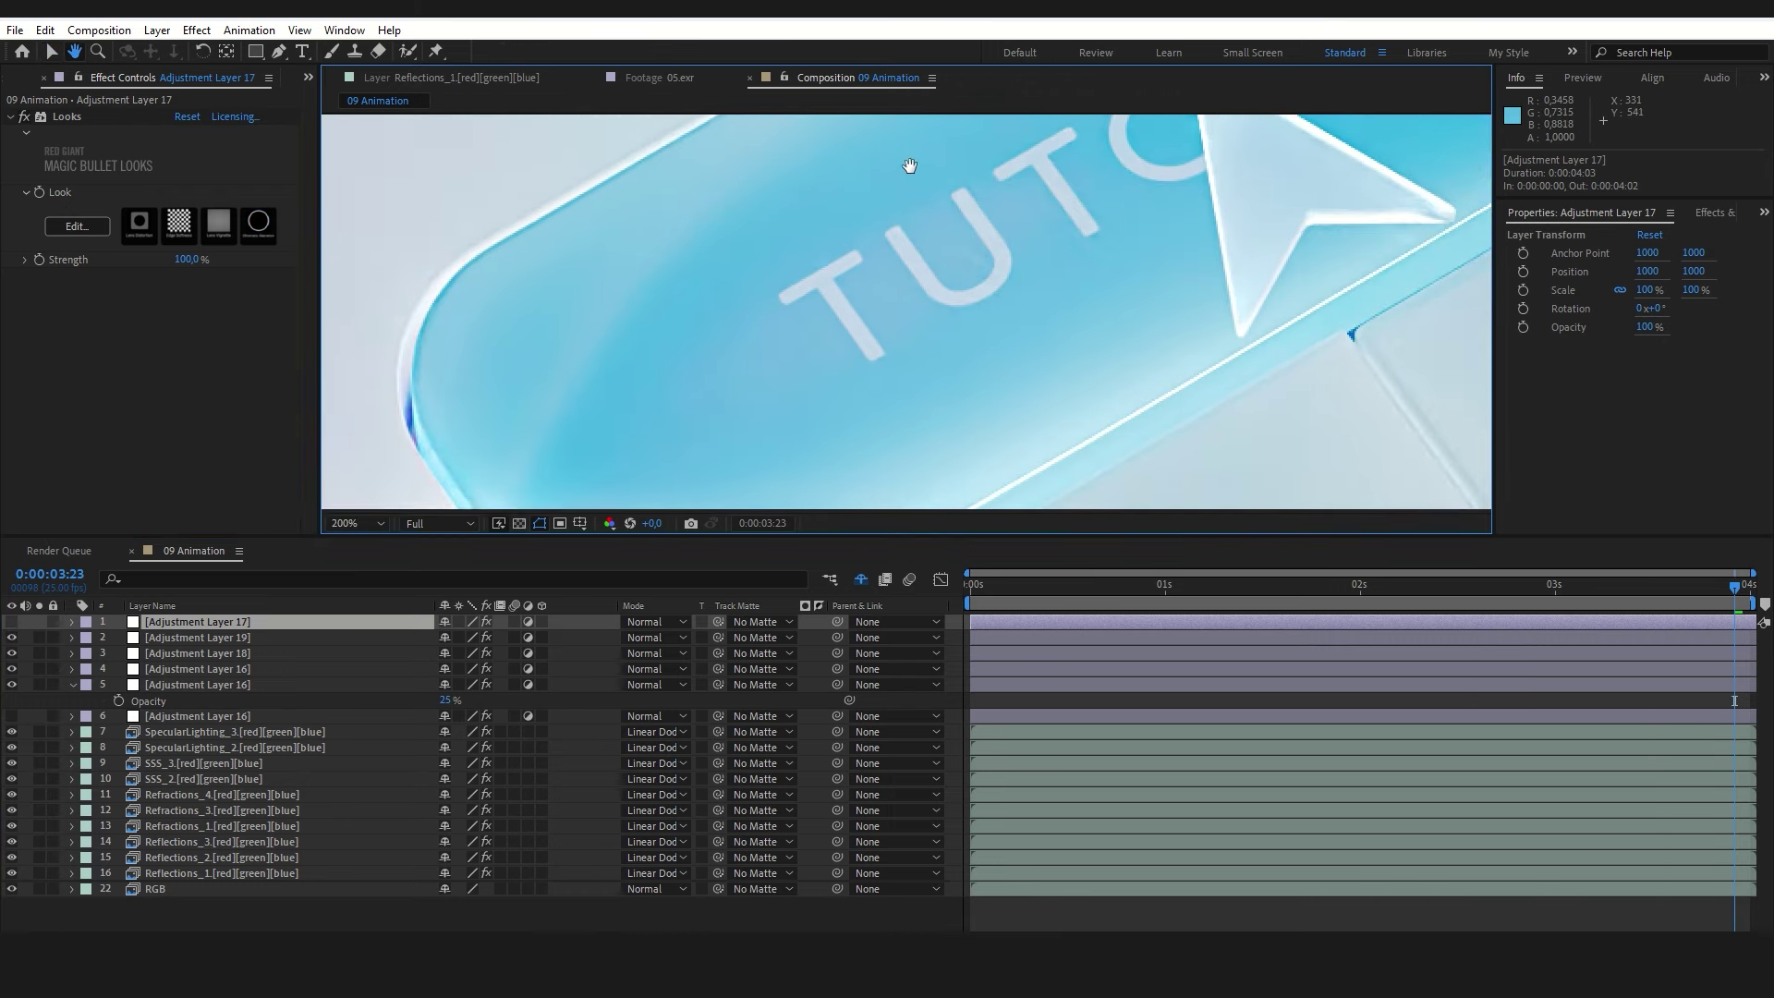
pyautogui.scroll(1, 907, 167)
pyautogui.click(28, 116)
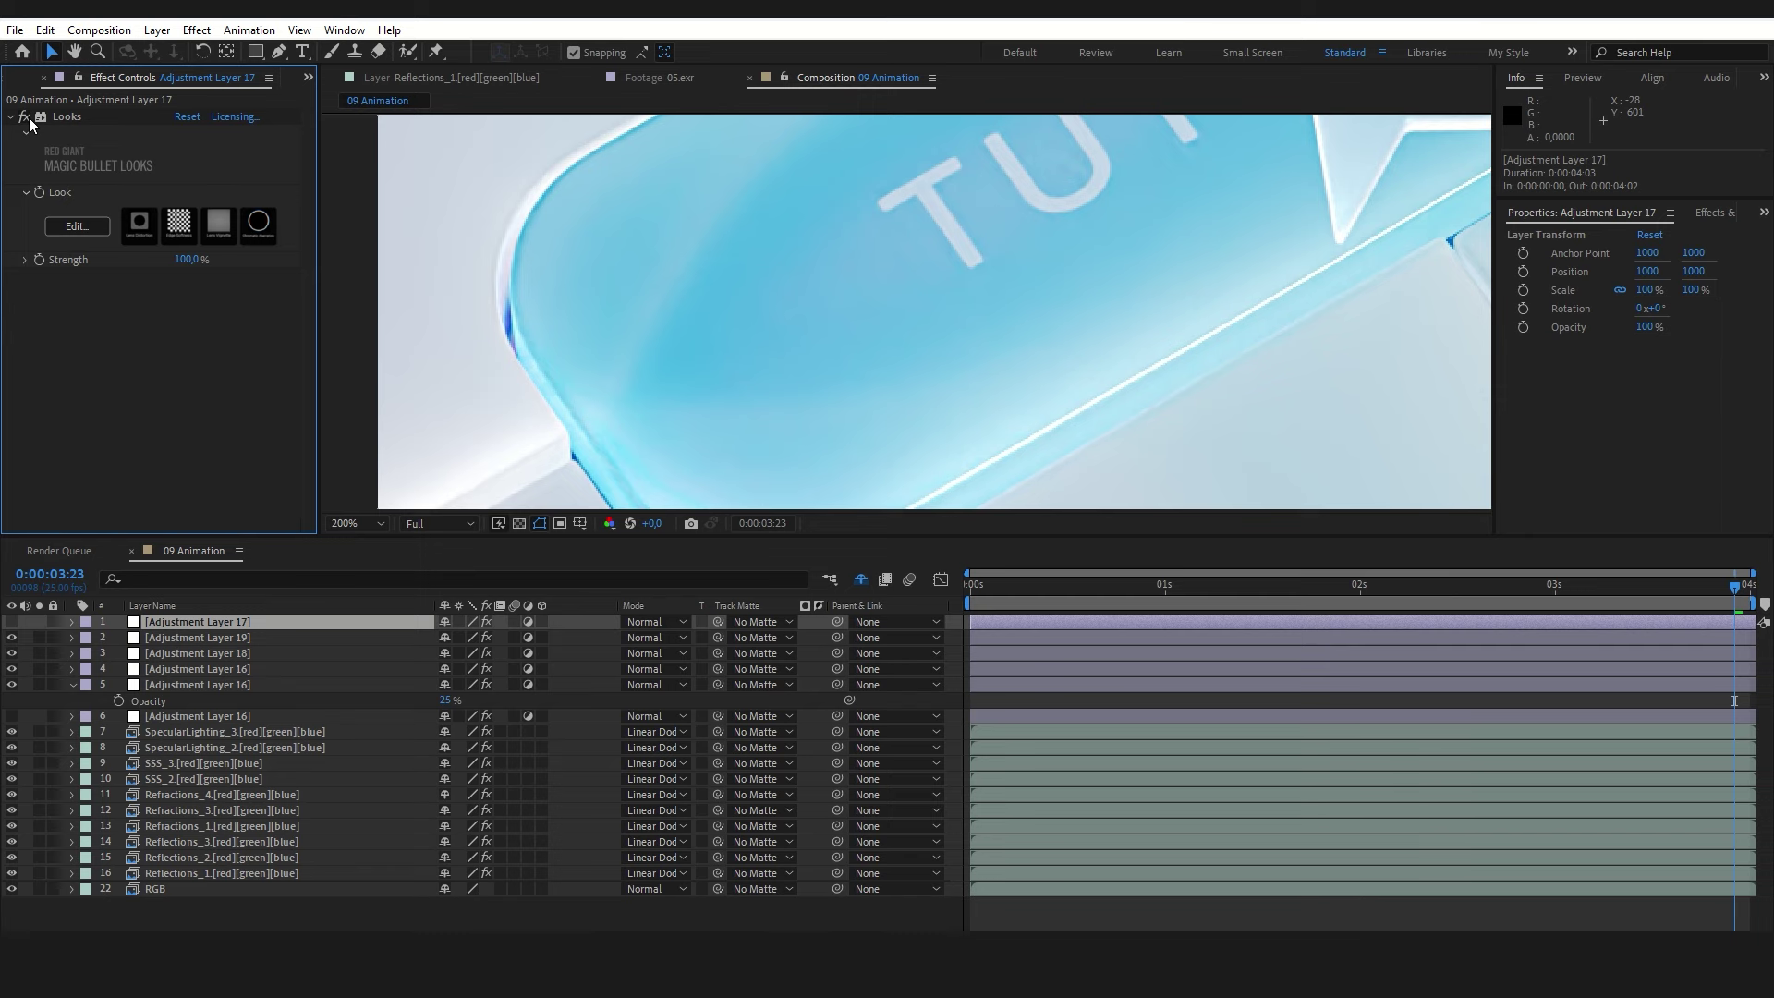
pyautogui.scroll(-3, 695, 255)
# - Switch on Adjustment Layer 17, review its Looks chain, then turn on layer 6
pyautogui.doubleClick(191, 621)
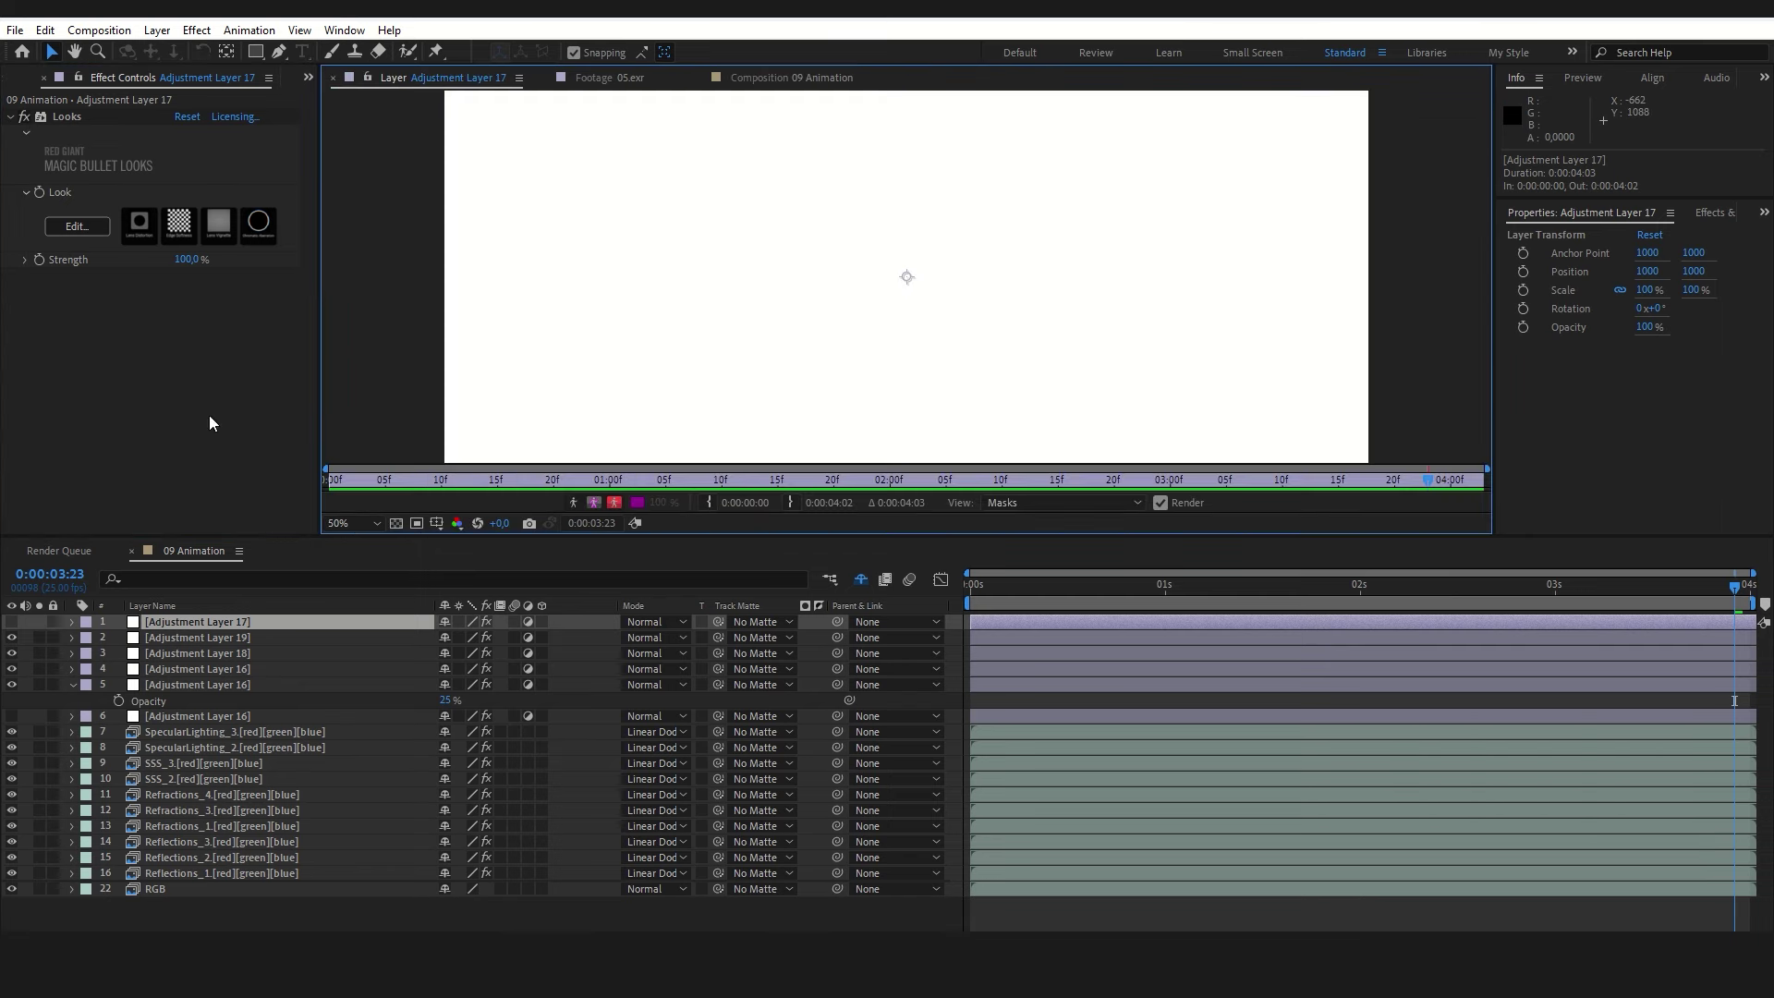
pyautogui.click(781, 77)
pyautogui.click(11, 622)
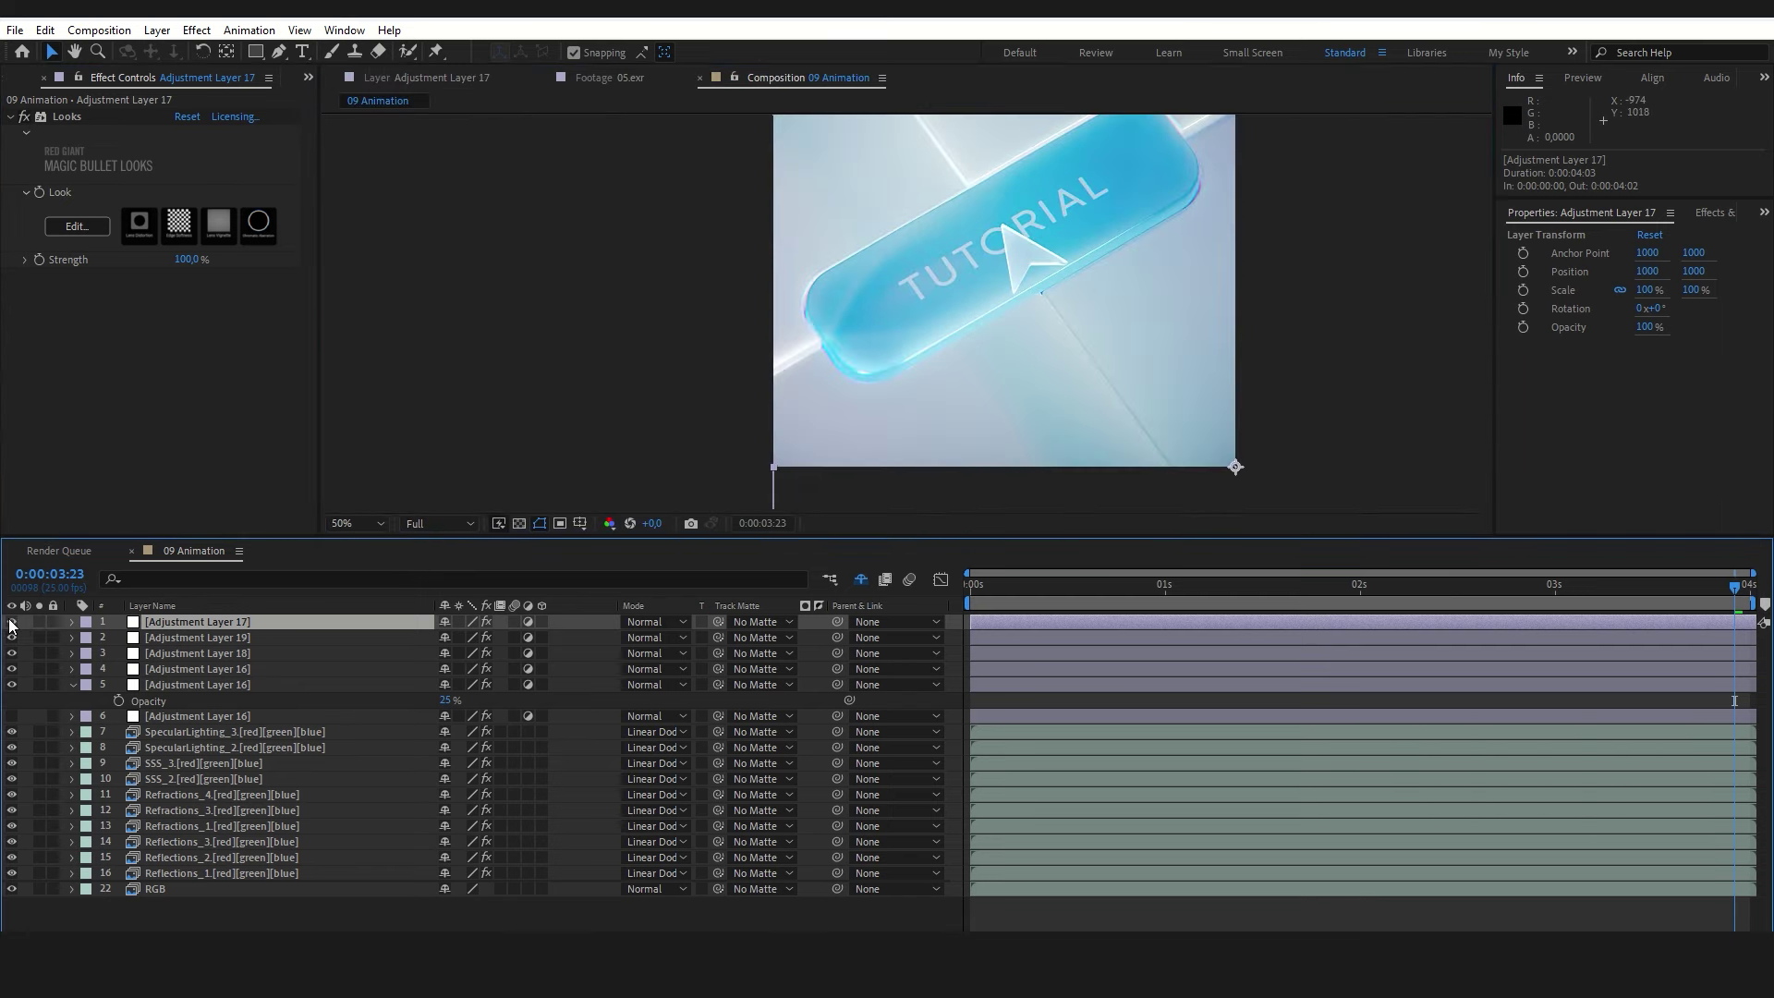
pyautogui.scroll(4, 822, 347)
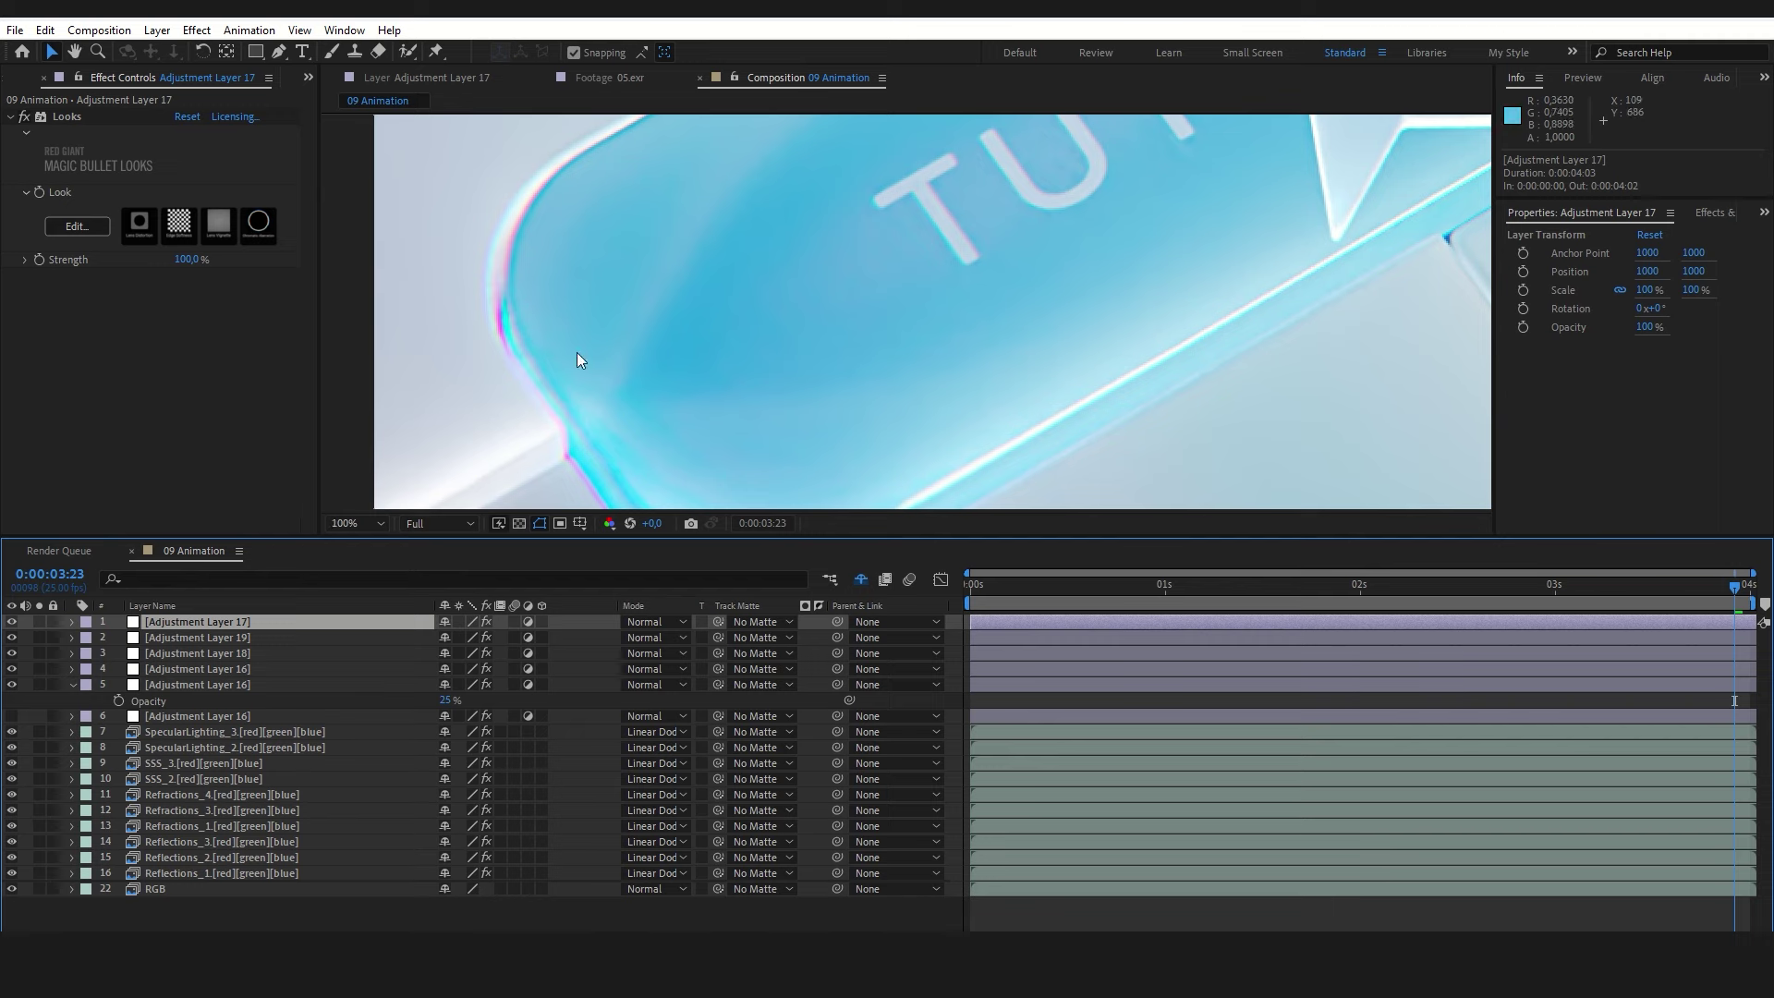
pyautogui.scroll(-4, 577, 352)
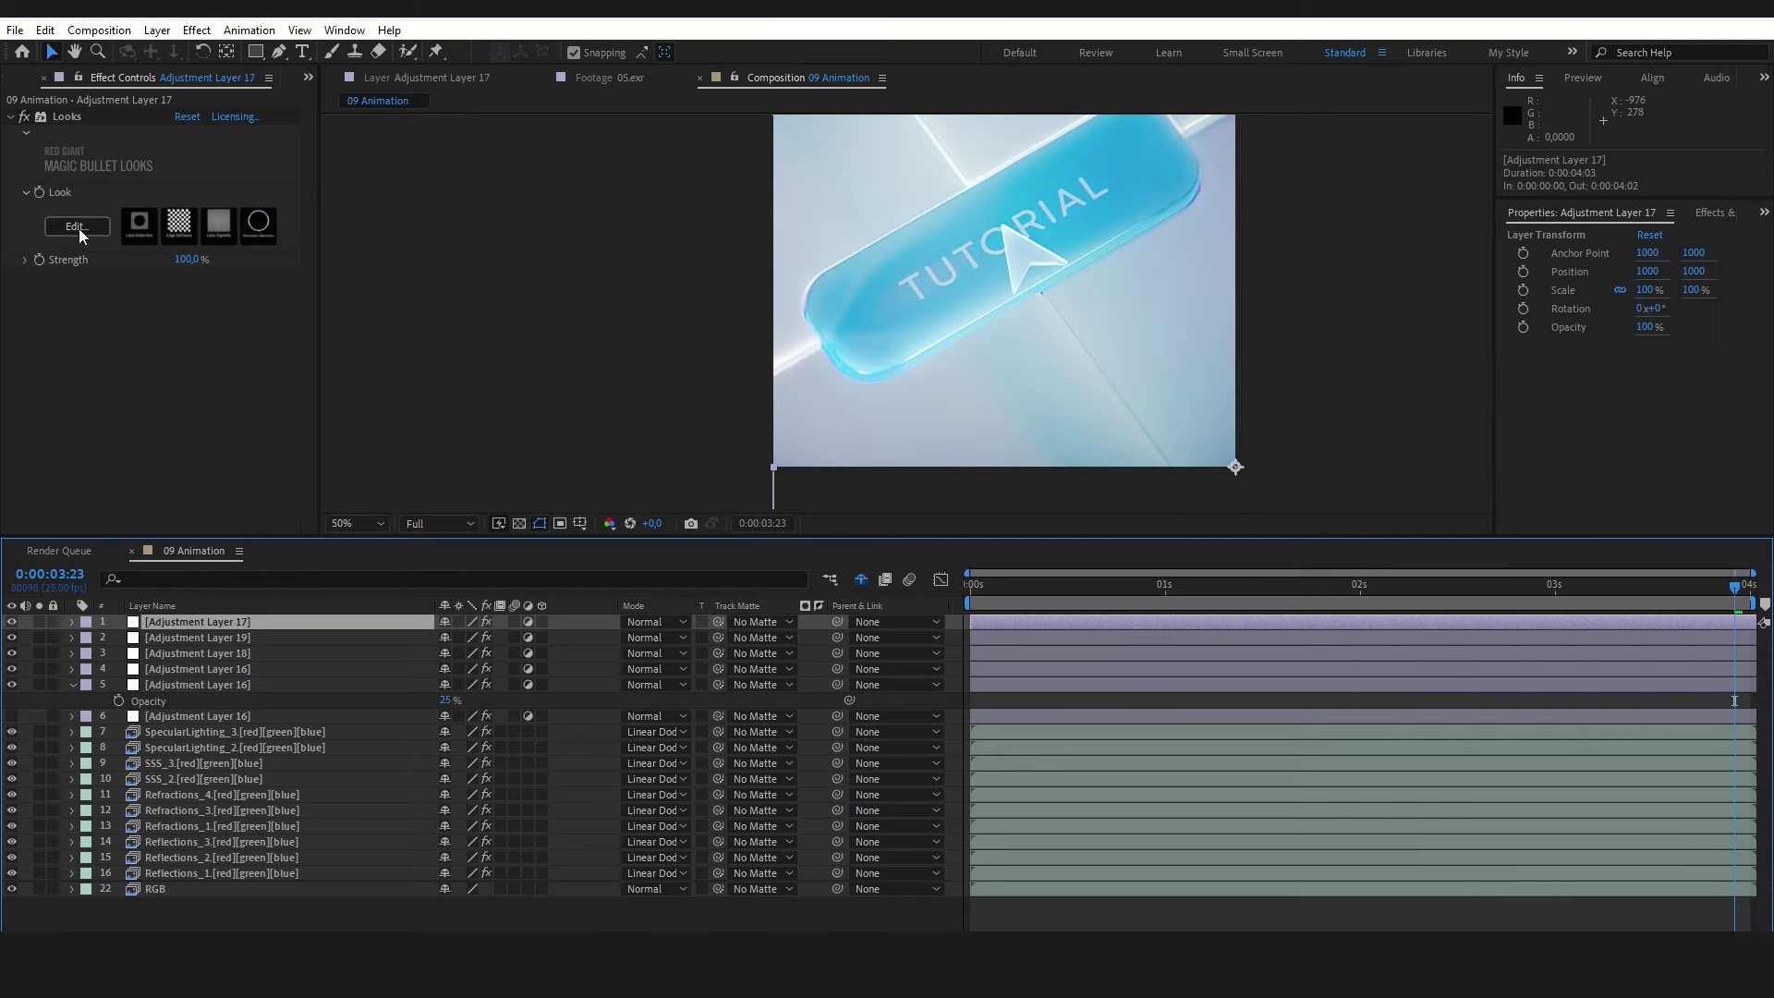
pyautogui.click(79, 228)
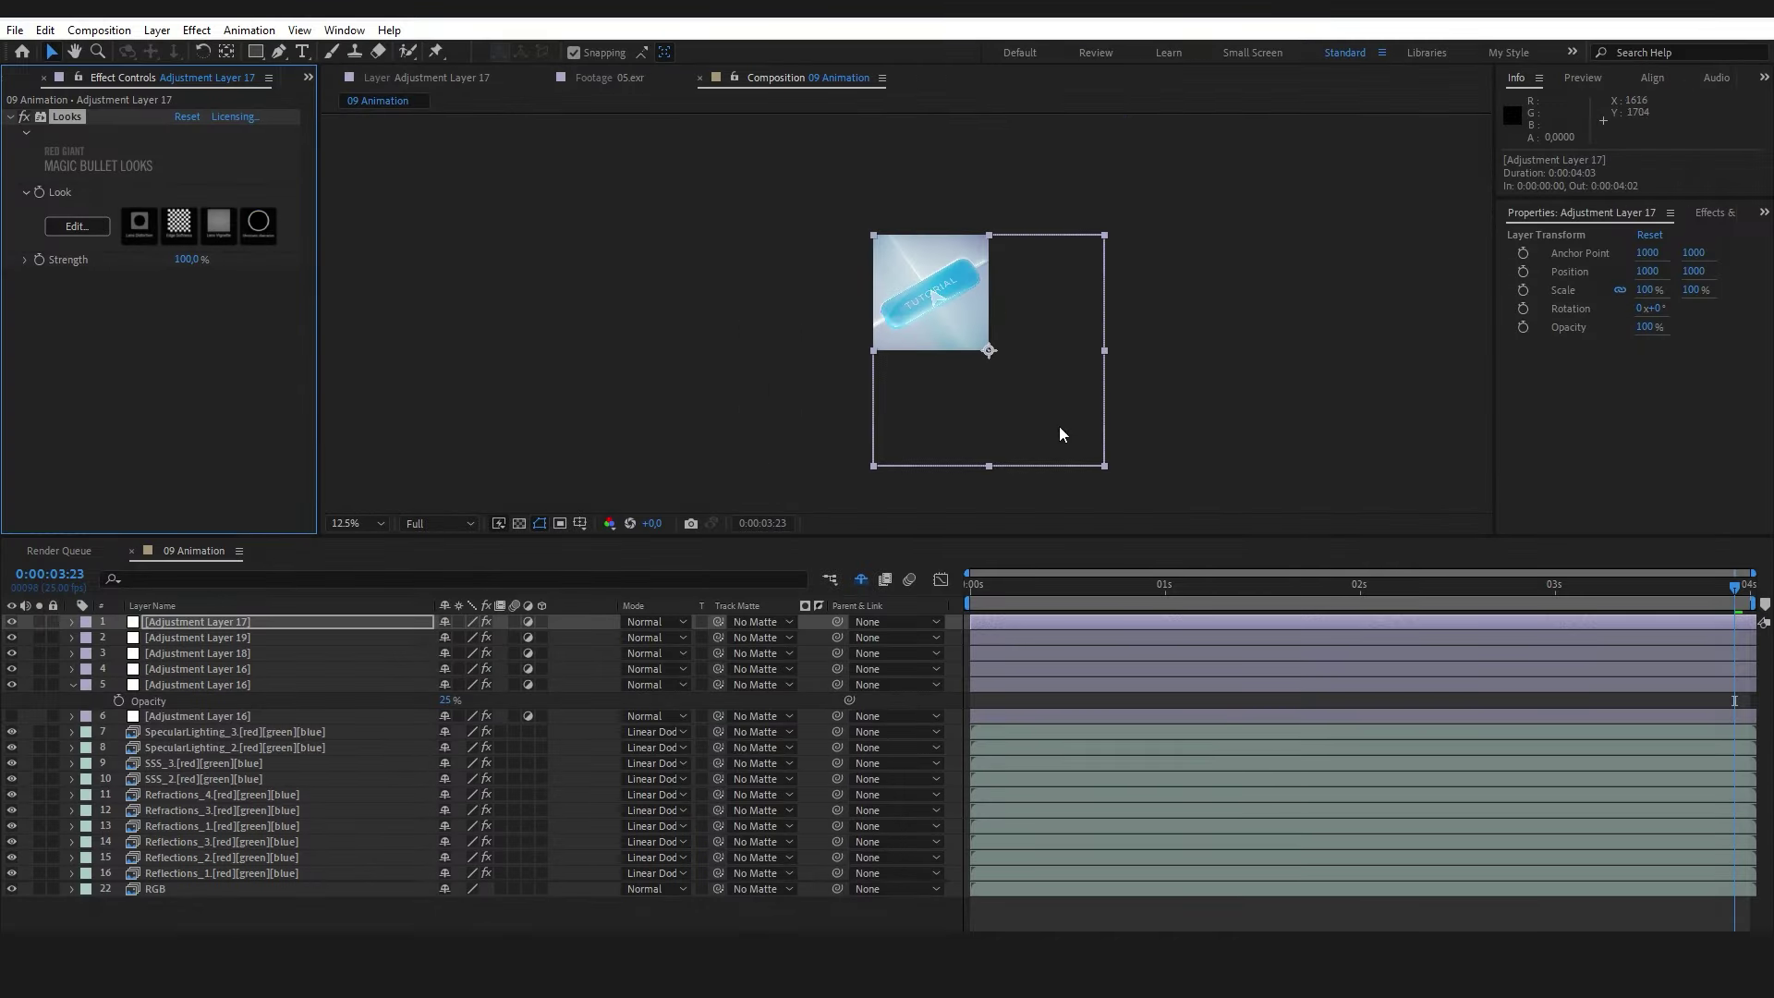
pyautogui.click(12, 717)
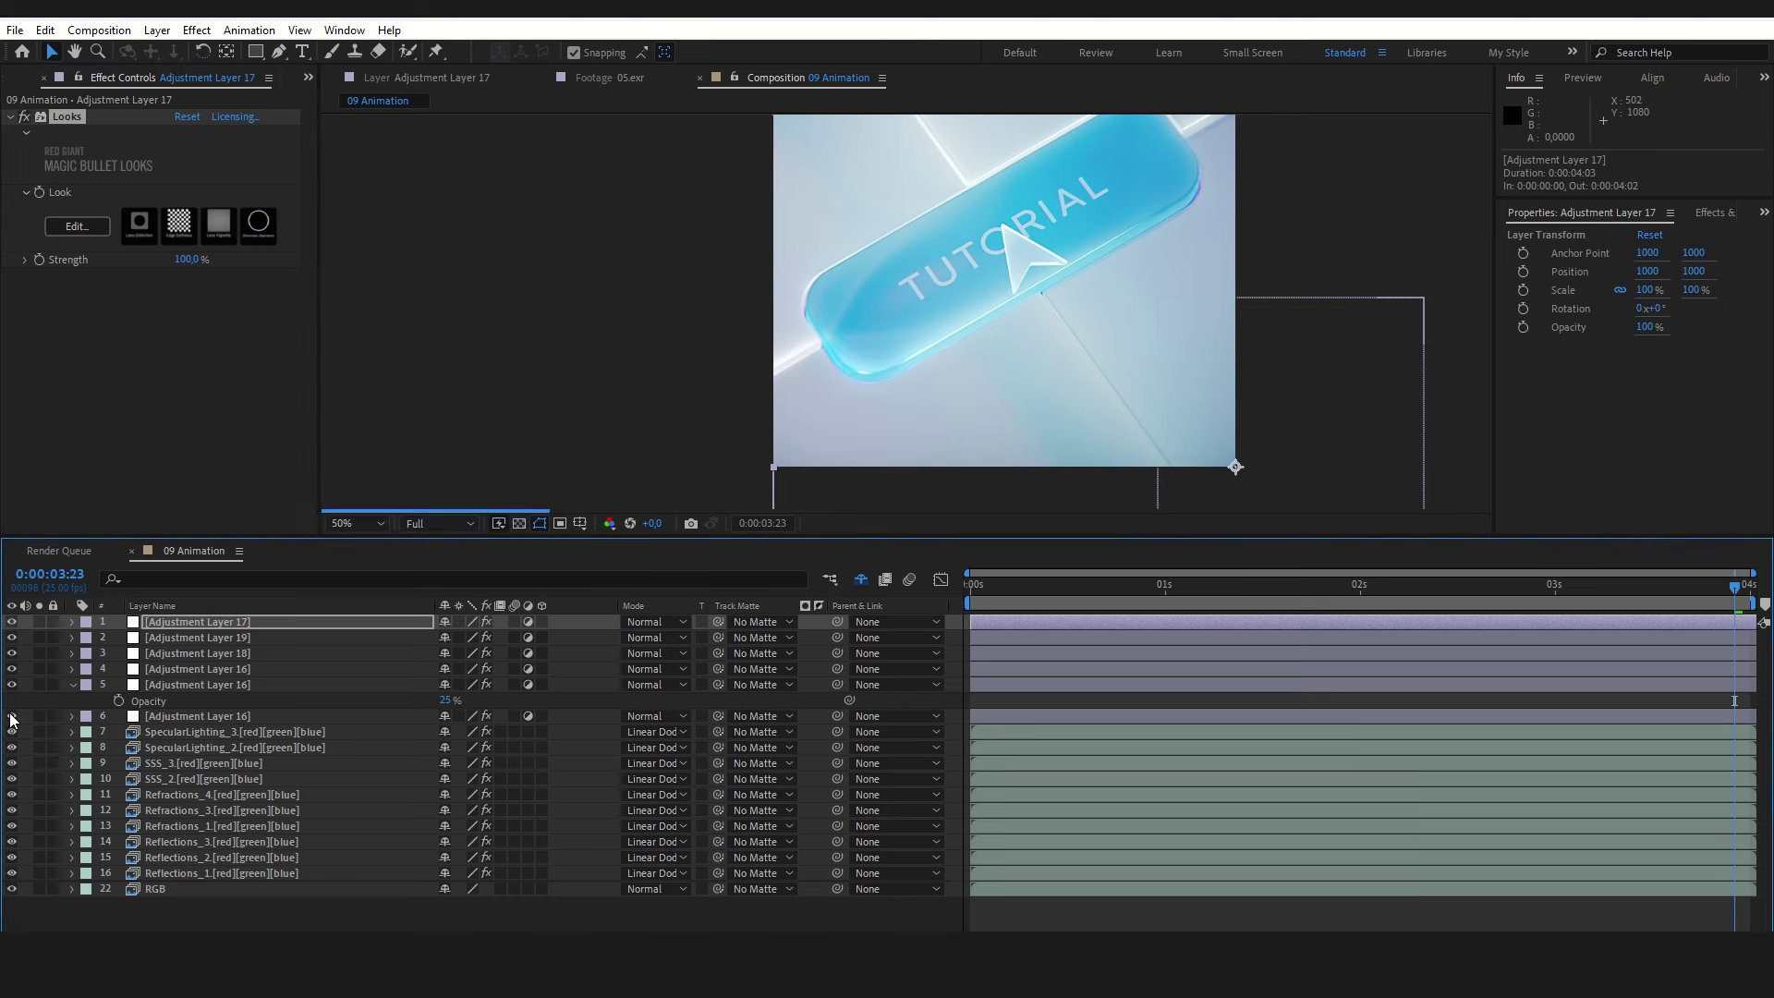
# - Deselect all, leave layer 6 switched off, and solo the raw RGB render
pyautogui.click(44, 702)
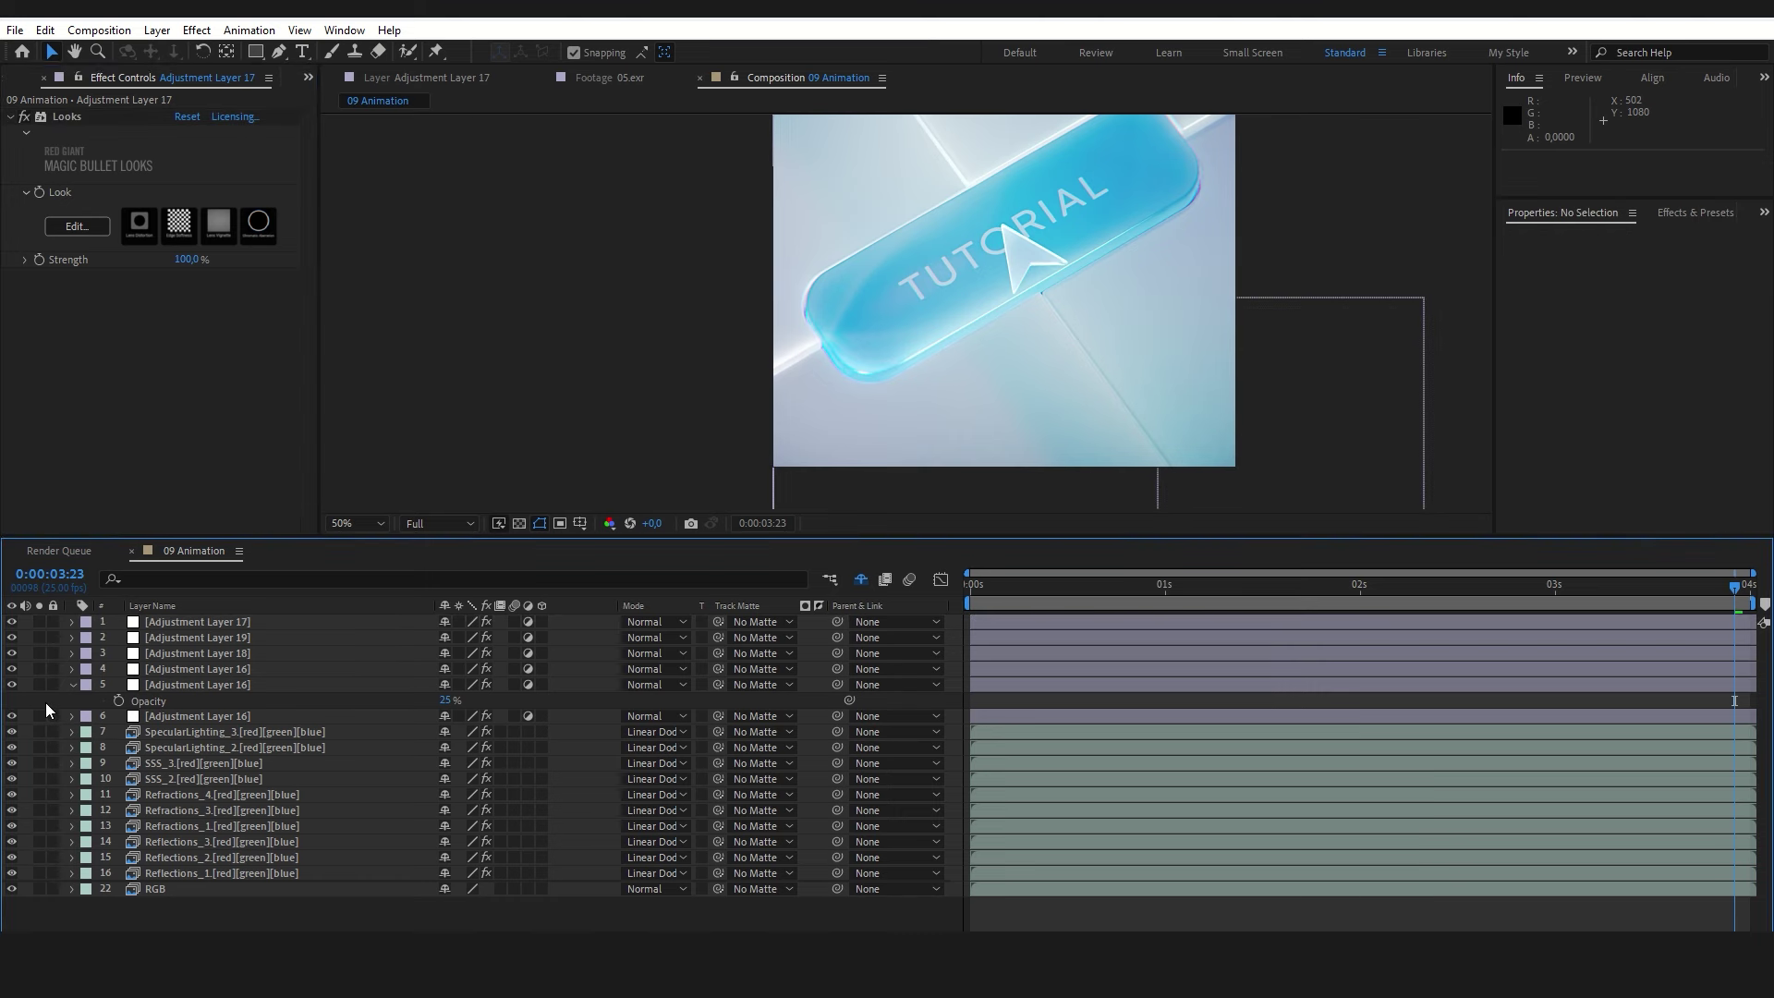
pyautogui.click(11, 684)
pyautogui.click(11, 683)
pyautogui.click(11, 716)
pyautogui.click(39, 888)
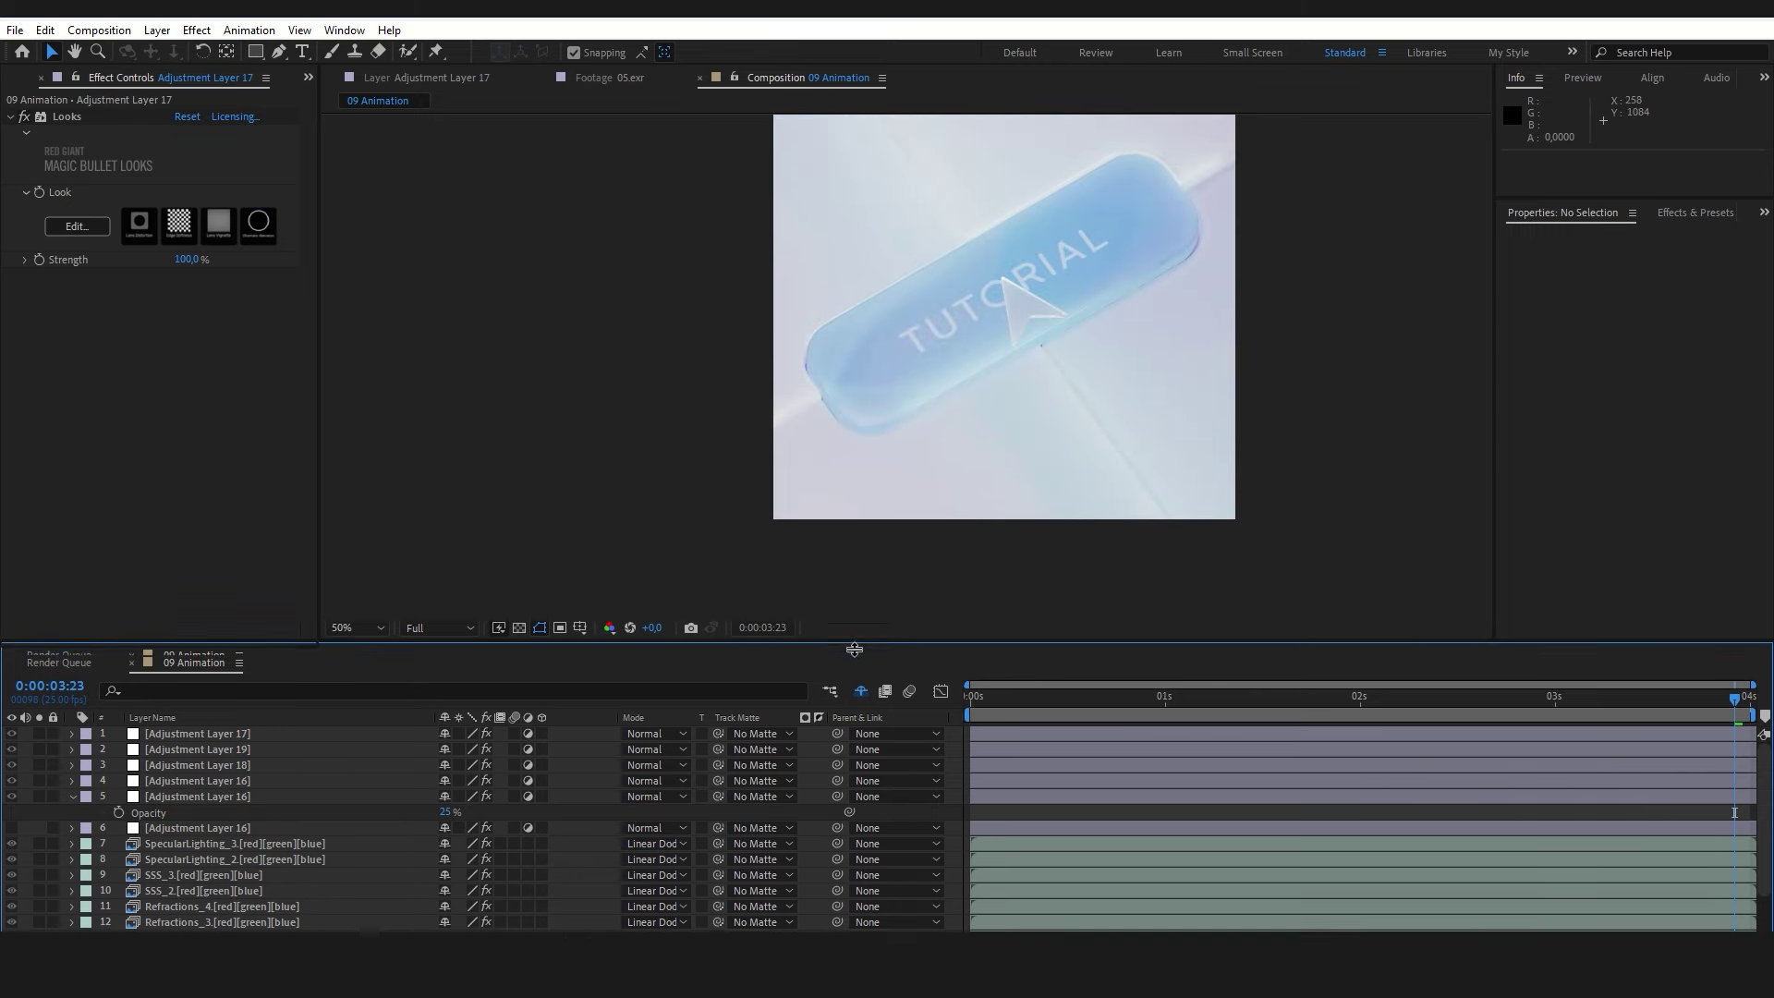
# - Enlarge the viewer at Fit magnification and toggle the RGB solo to compare raw against graded
pyautogui.moveTo(859, 535); pyautogui.dragTo(866, 596)
pyautogui.scroll(-2, 945, 380)
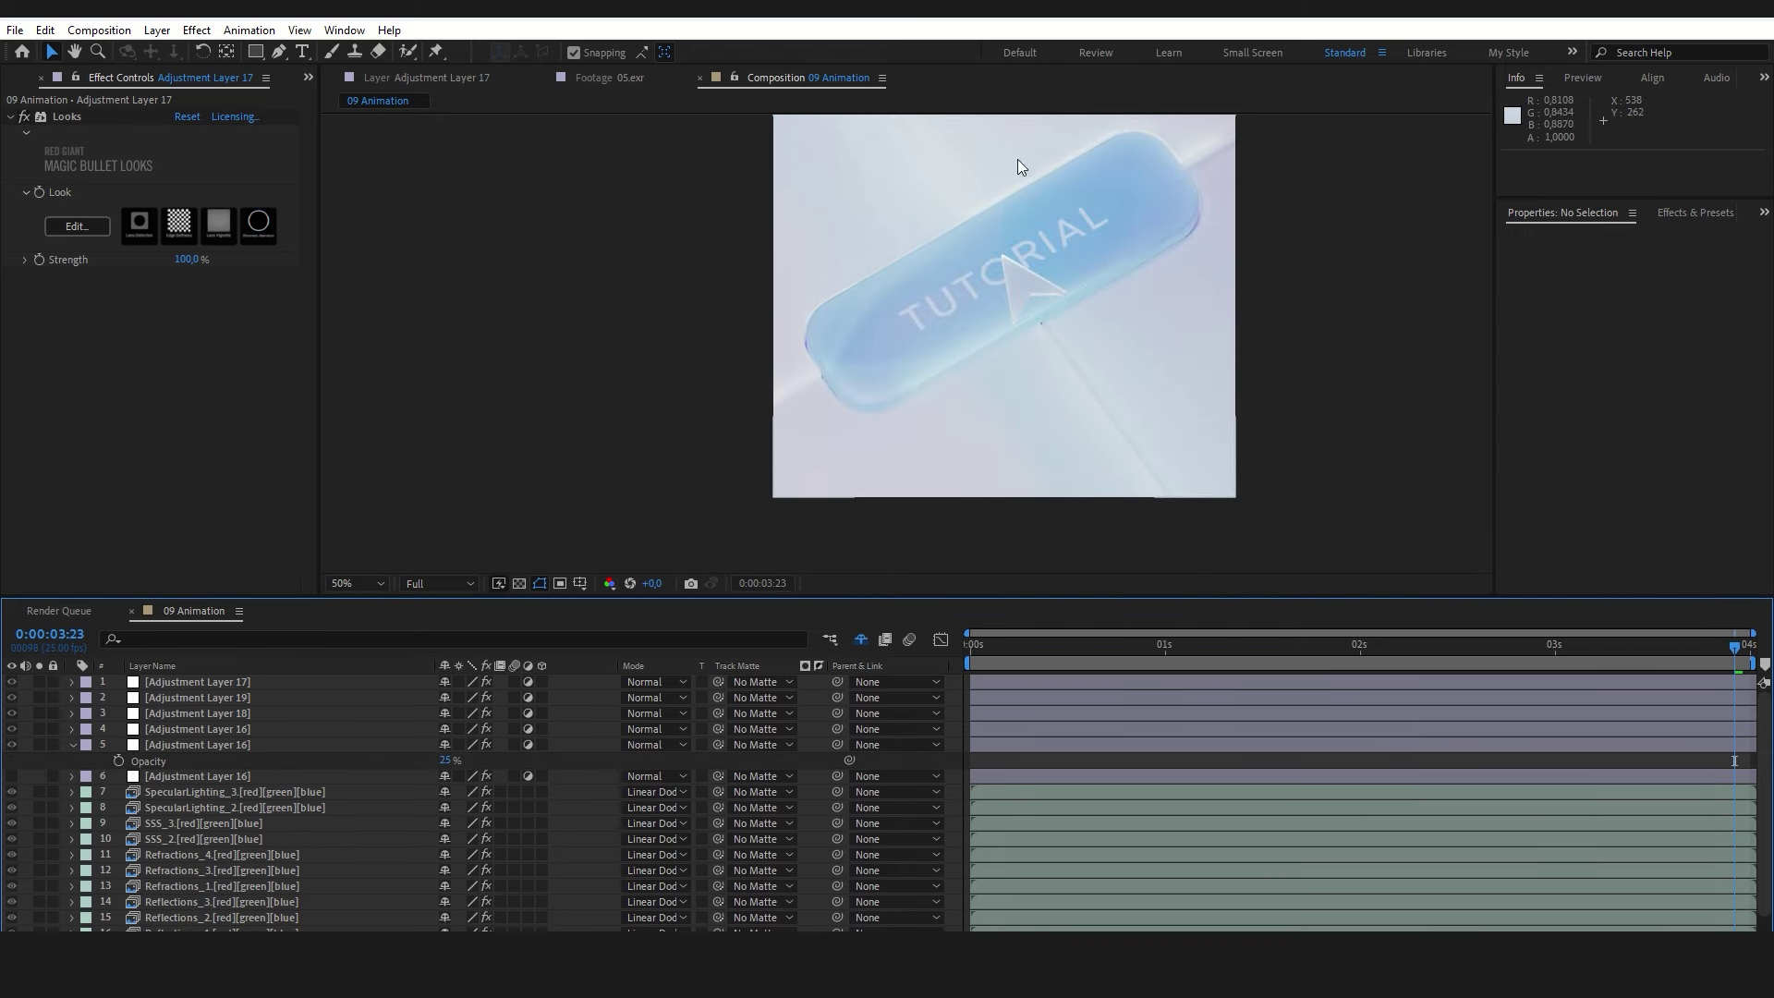
pyautogui.click(355, 583)
pyautogui.click(357, 614)
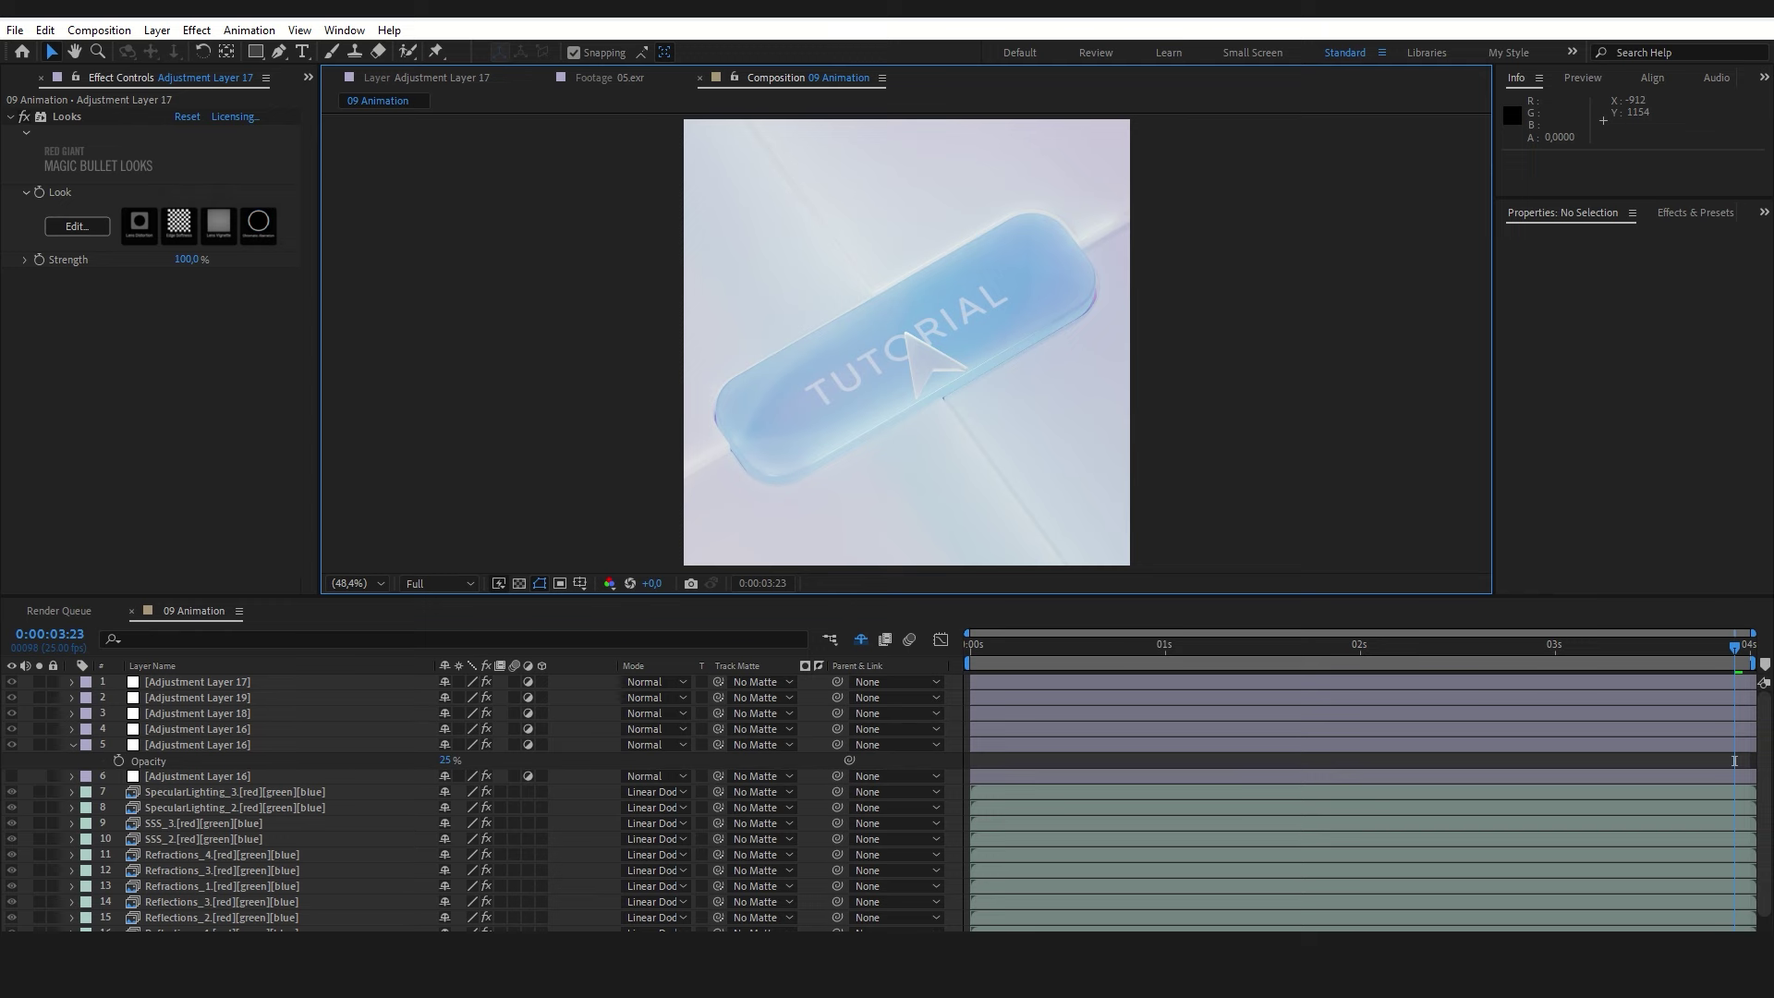
pyautogui.scroll(-1, 42, 910)
pyautogui.click(39, 927)
pyautogui.click(39, 927)
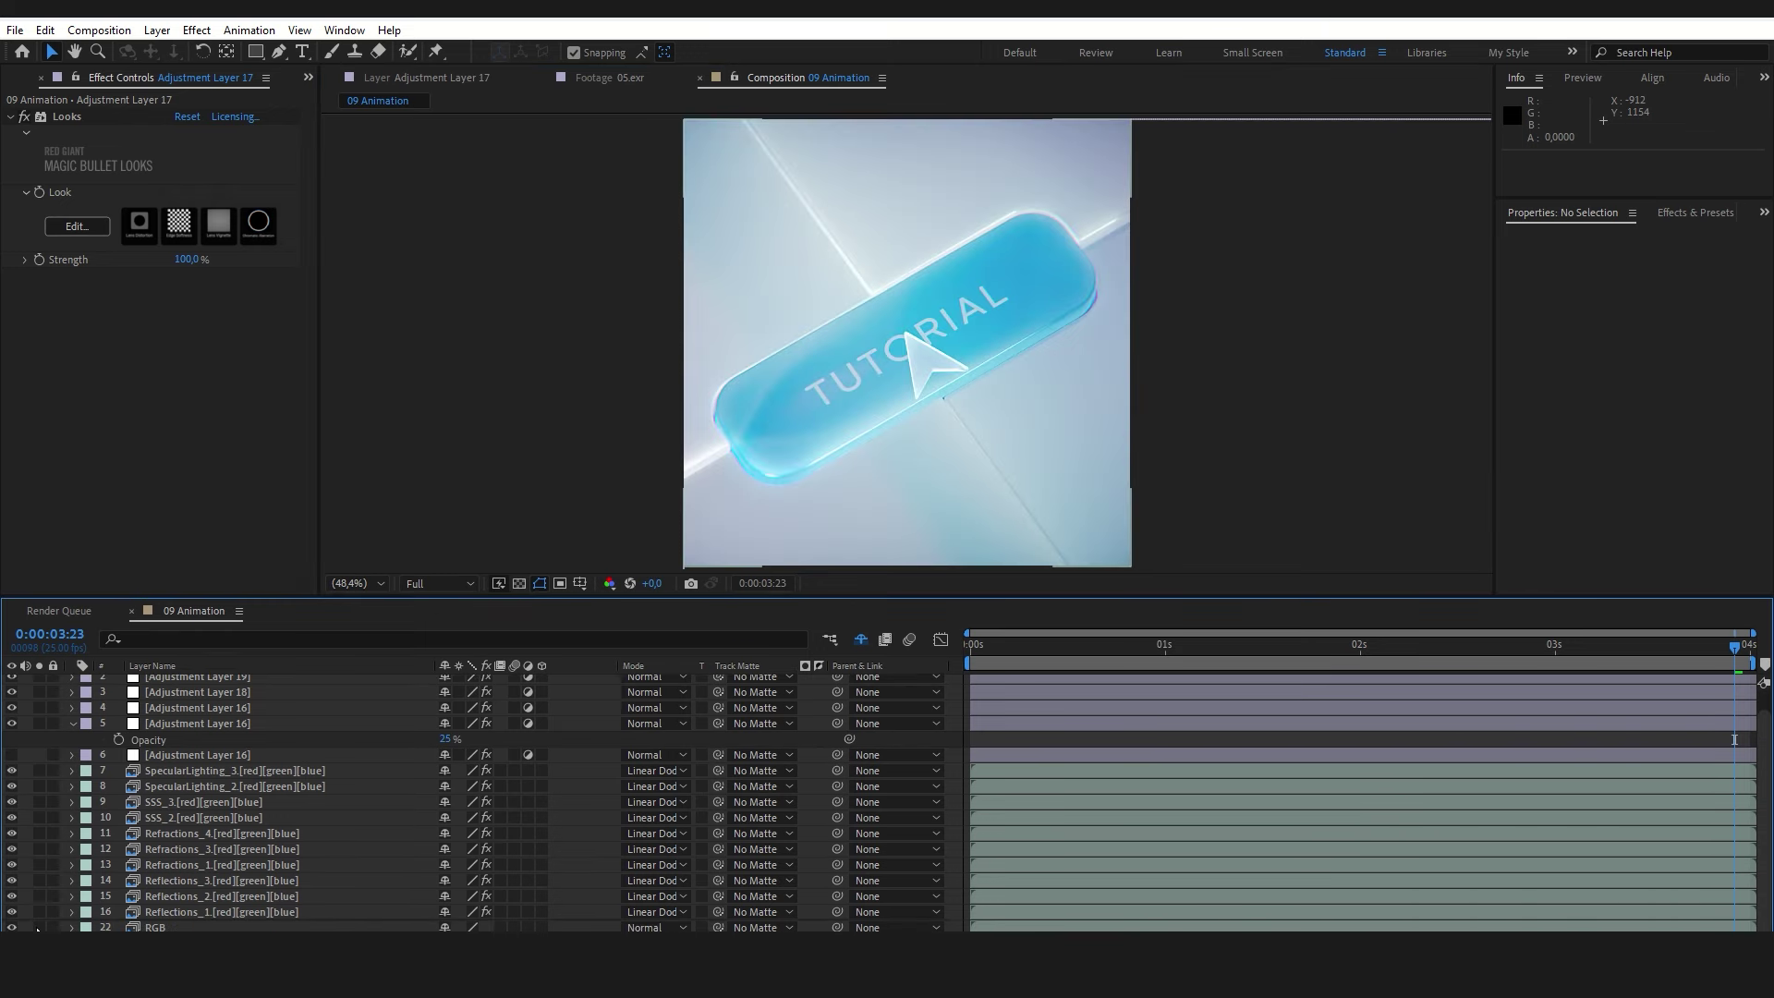
pyautogui.click(38, 927)
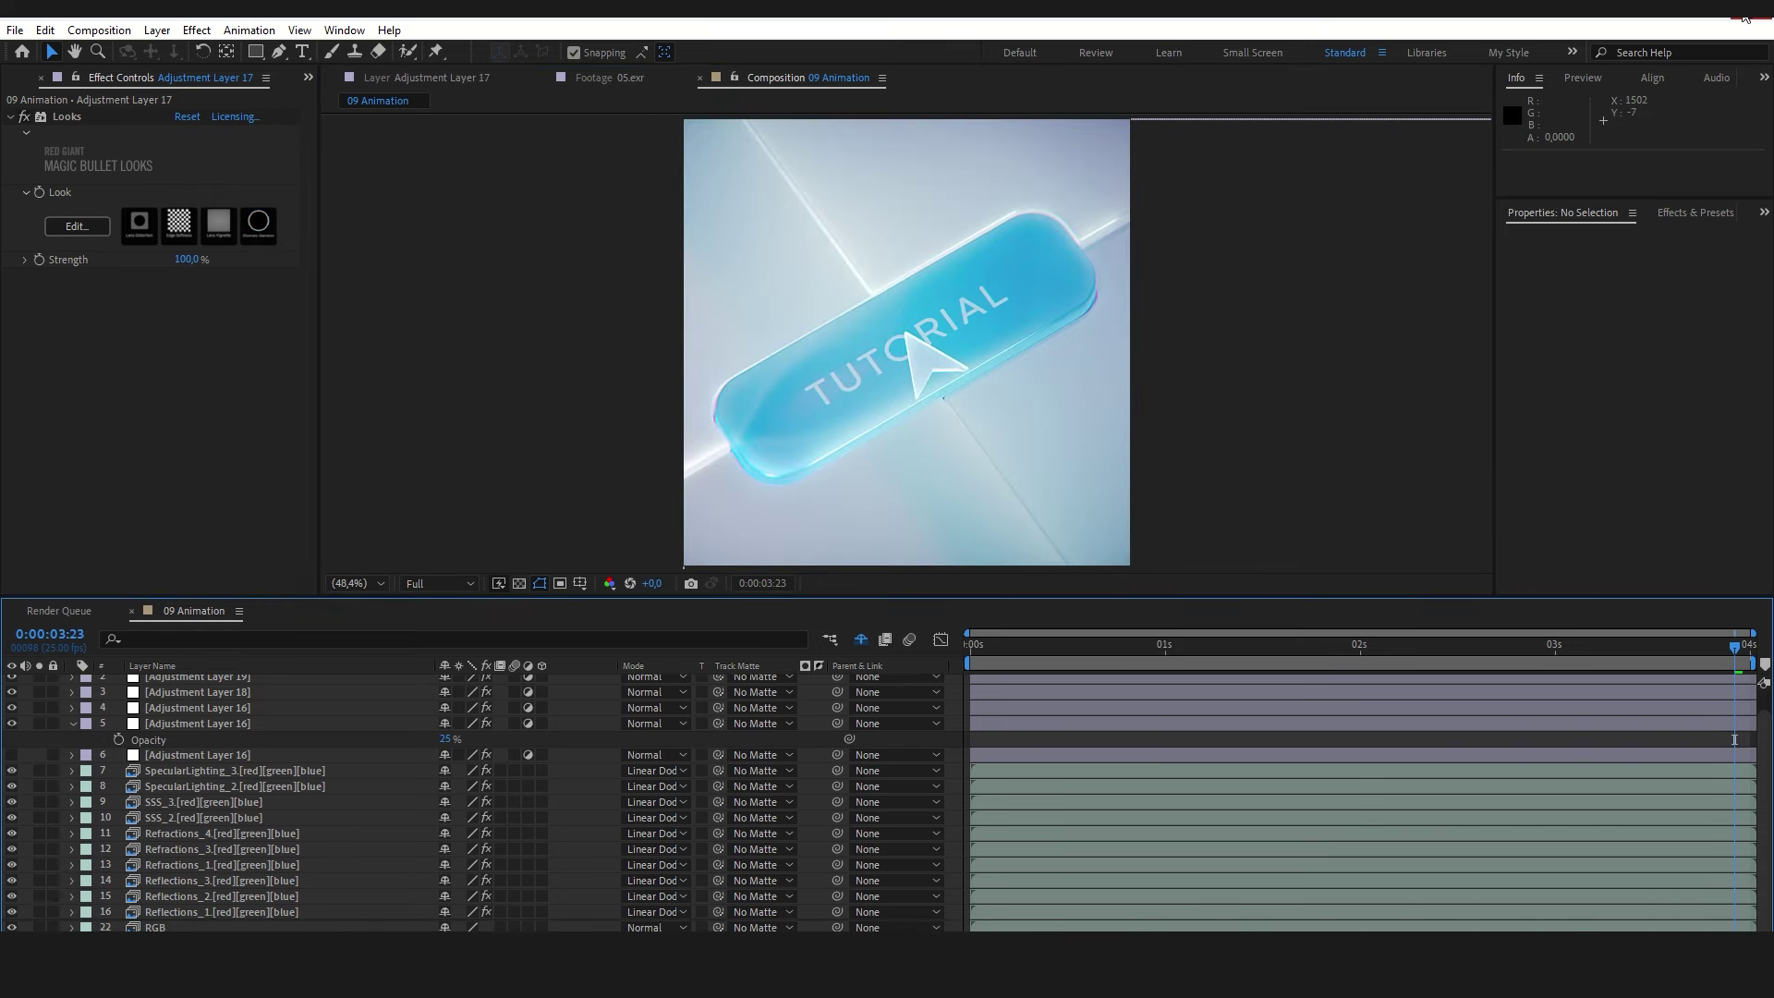